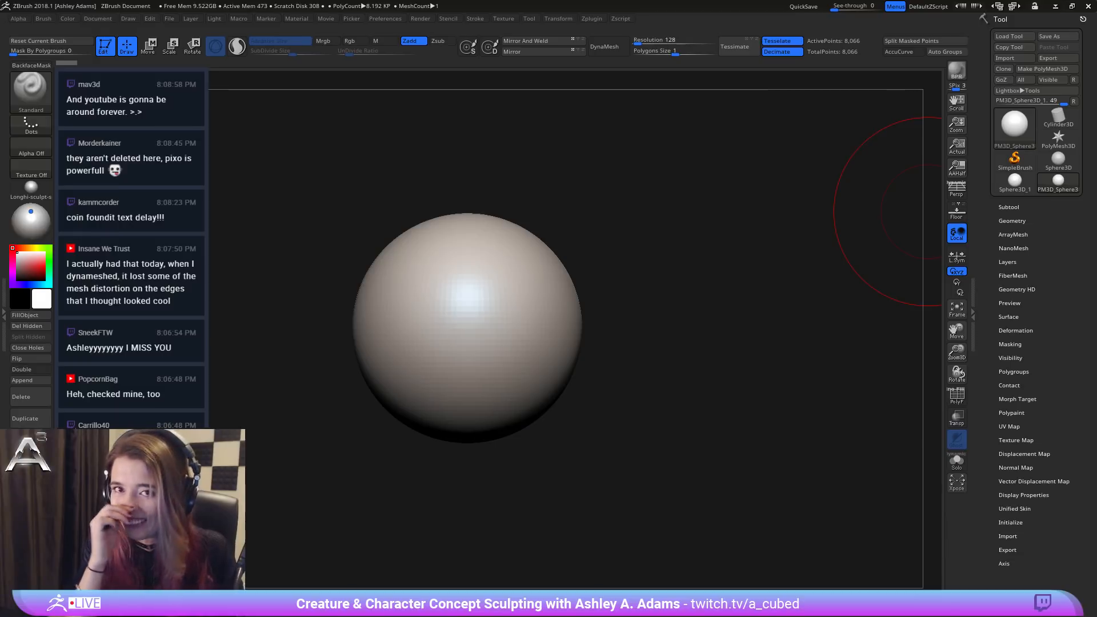
Step: Switch to the SnakeHook brush for reshaping the sphere
right_click_drag(617, 331, 483, 311)
key("space")
left_click_drag(481, 311, 508, 311)
mouse_move(456, 298)
right_mouse_down("alt")
mouse_move(542, 324)
mouse_move(558, 317)
mouse_move(561, 354)
right_mouse_up("alt")
key("b")
key("s")
key("h")
right_click_drag(561, 354, 583, 324, "alt")
right_click_drag(582, 324, 583, 350, "ctrl")
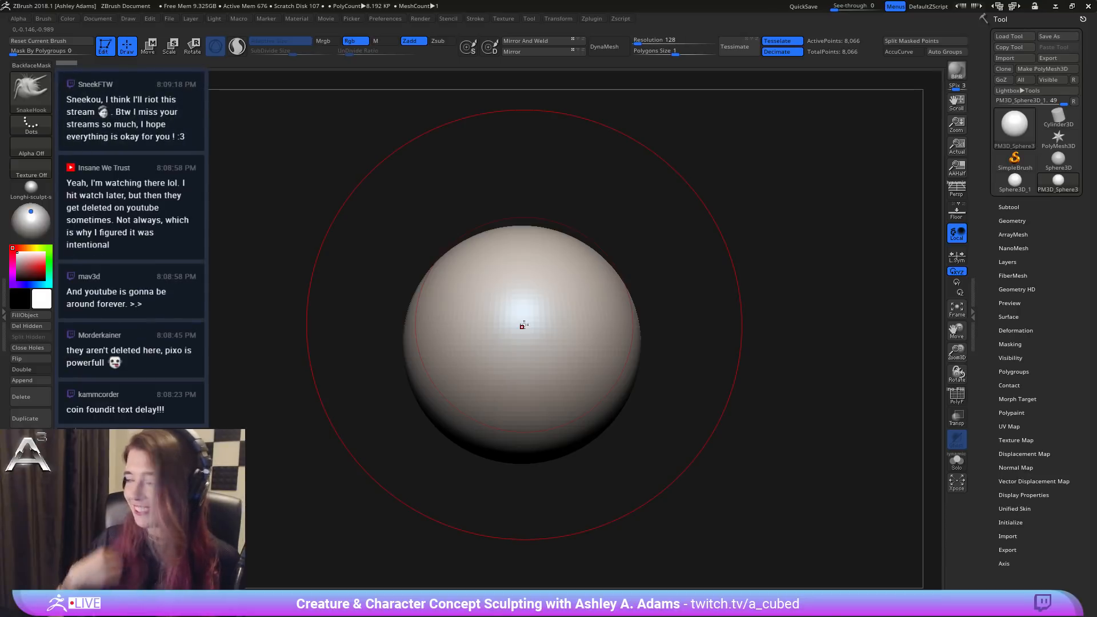
Step: Raise the SnakeHook brush's Z Intensity to 100 and set its Draw Size to about 970
right_click_drag(493, 316, 469, 315)
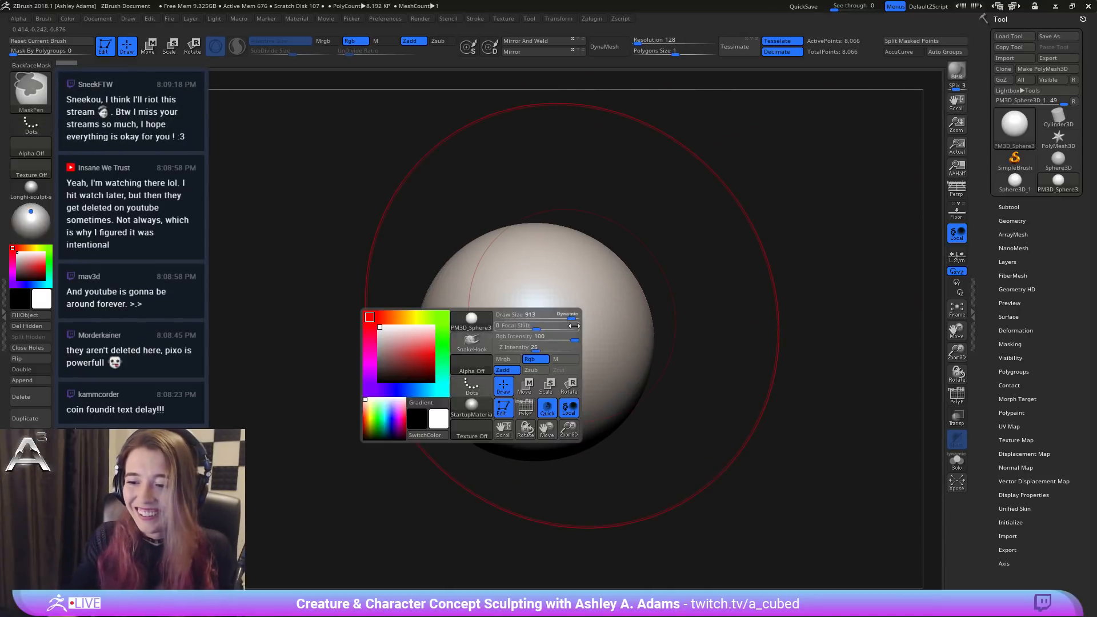
right_click_drag(568, 377, 543, 267, "alt")
right_click(543, 267)
left_click(543, 267)
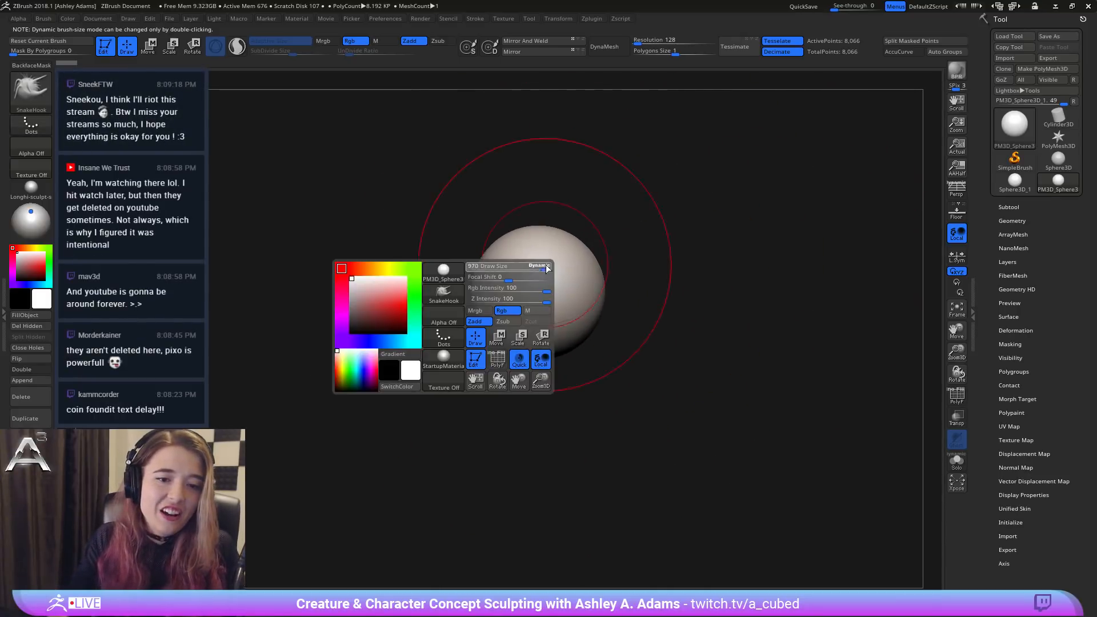
Step: Scale the sphere down uniformly with the transform gizmo, then return to drawing with a Draw Size of 1000
key("w")
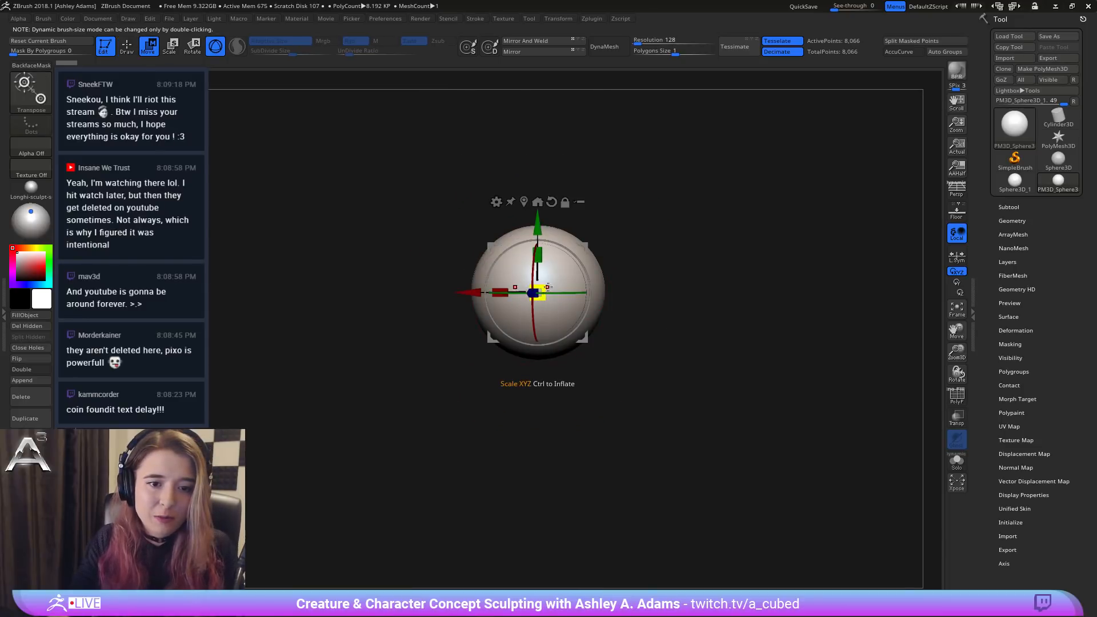
left_click_drag(542, 289, 490, 291)
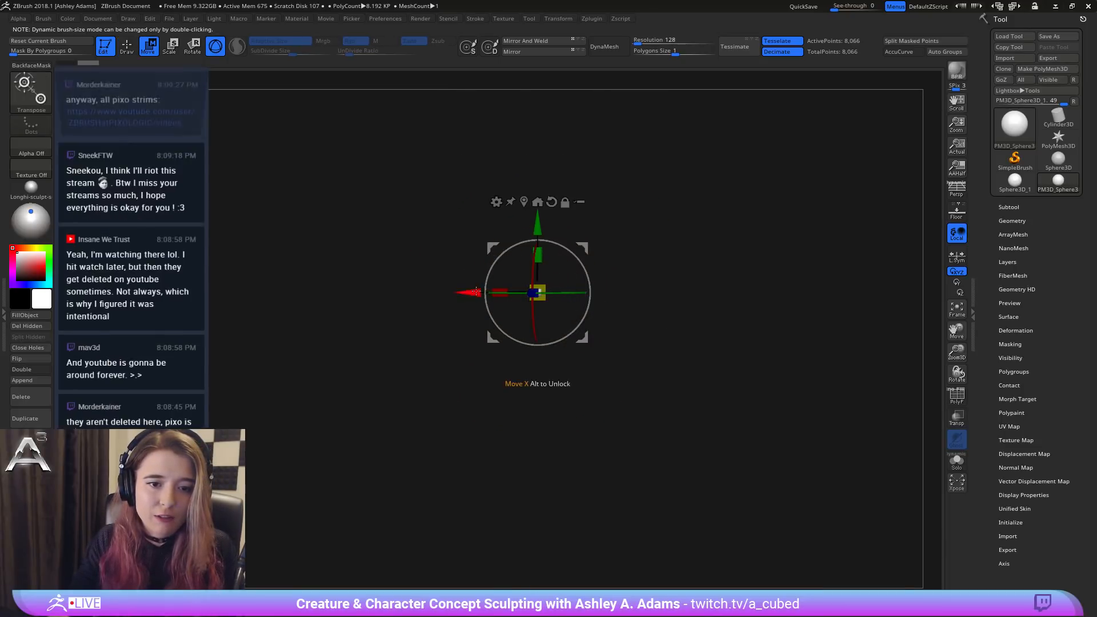
key("q")
right_click_drag(541, 298, 579, 367, "ctrl")
key("space")
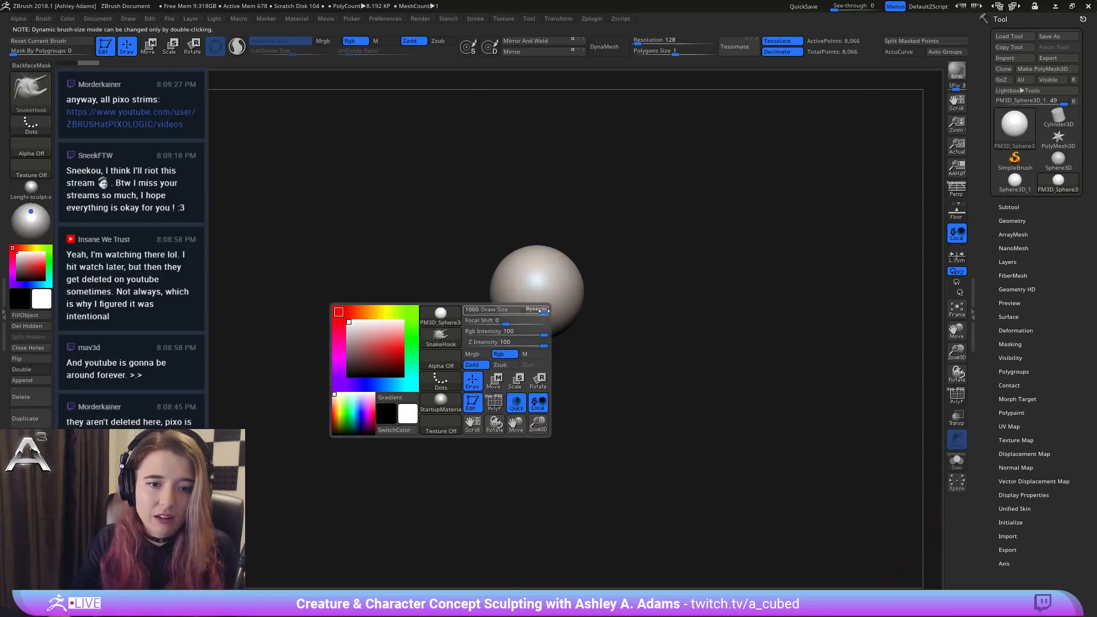
mouse_move(508, 313)
left_mouse_down()
mouse_move(544, 314)
mouse_move(511, 315)
left_mouse_up()
key("space")
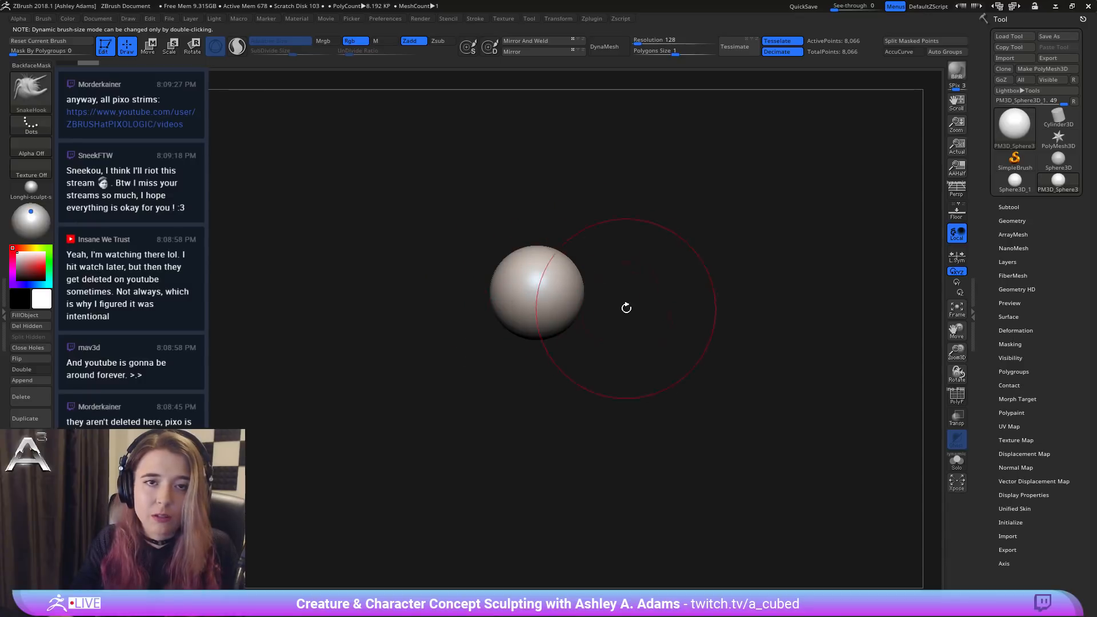
Step: Adjust the SnakeHook brush's Draw Size to about 157 relative to the small sphere
key("space")
left_click_drag(553, 281, 578, 281)
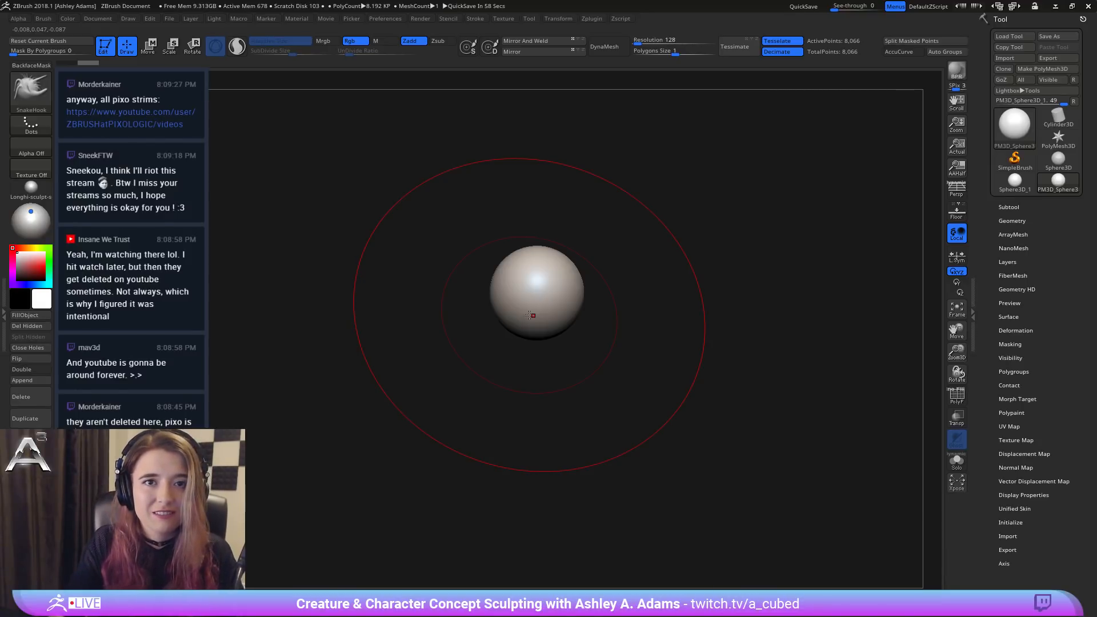
left_click_drag(677, 303, 619, 301)
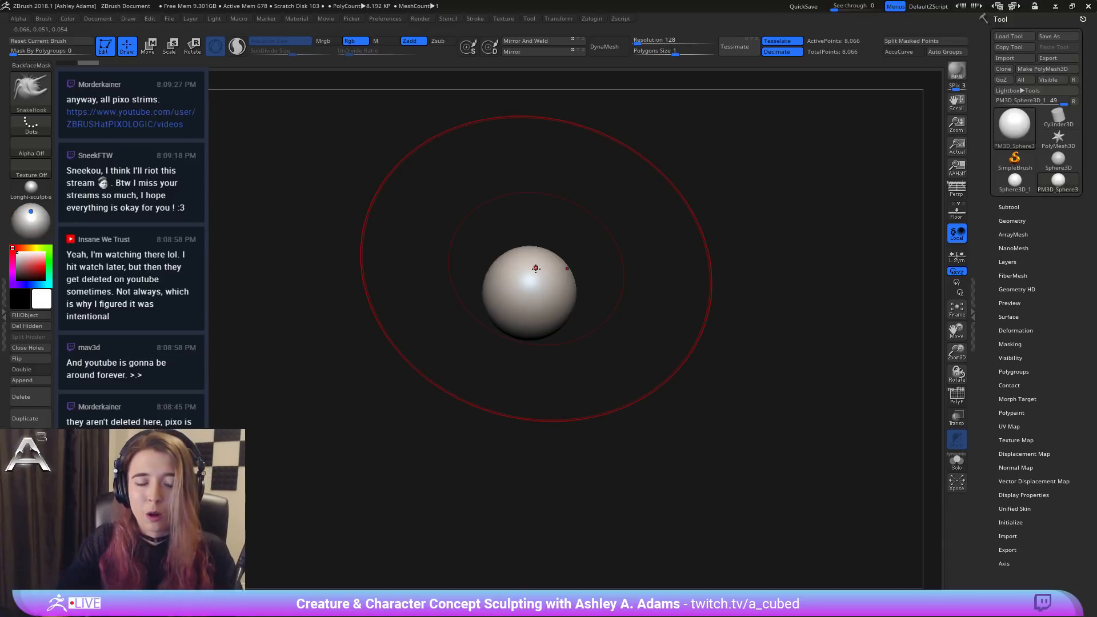
right_click_drag(529, 299, 519, 352, "alt")
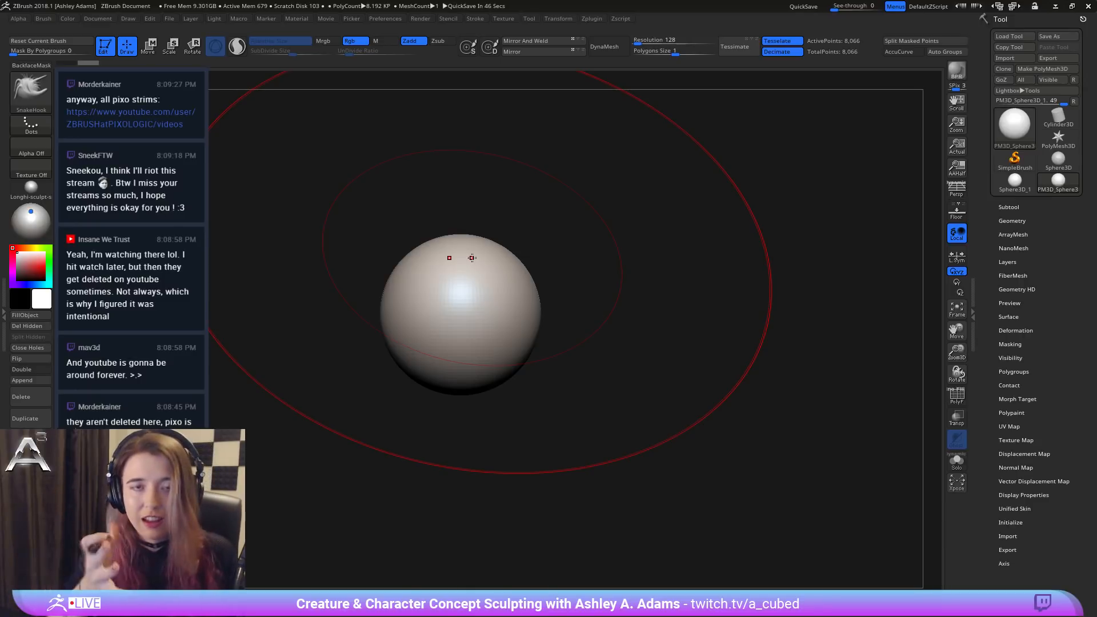
right_click_drag(594, 342, 567, 340, "alt")
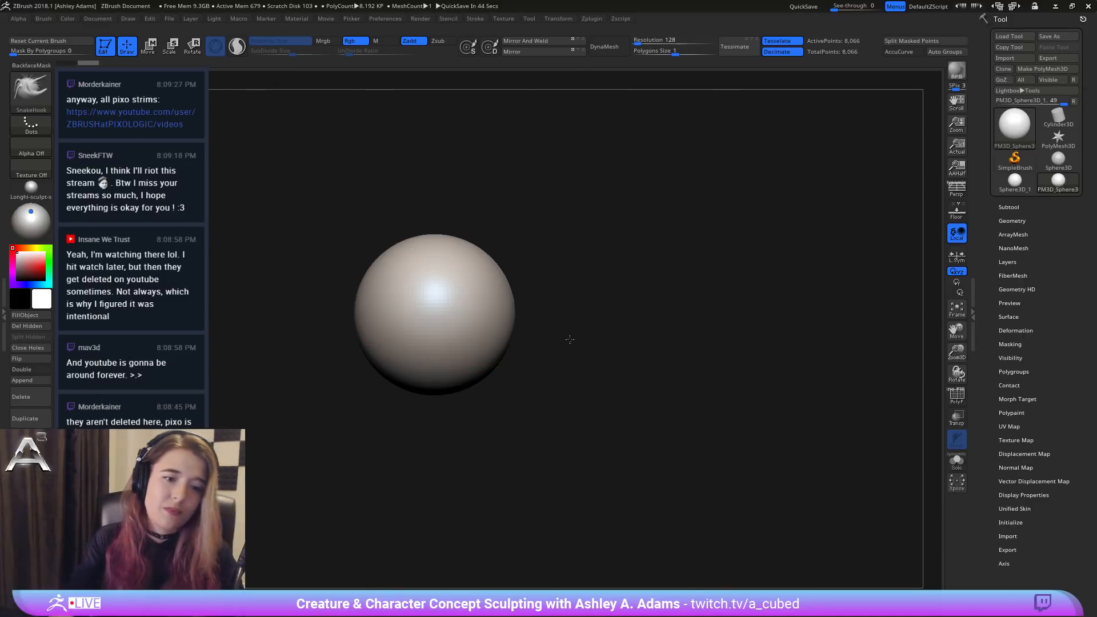
mouse_move(431, 310)
right_mouse_down("alt")
mouse_move(539, 296)
mouse_move(530, 301)
right_mouse_up("alt")
key("space")
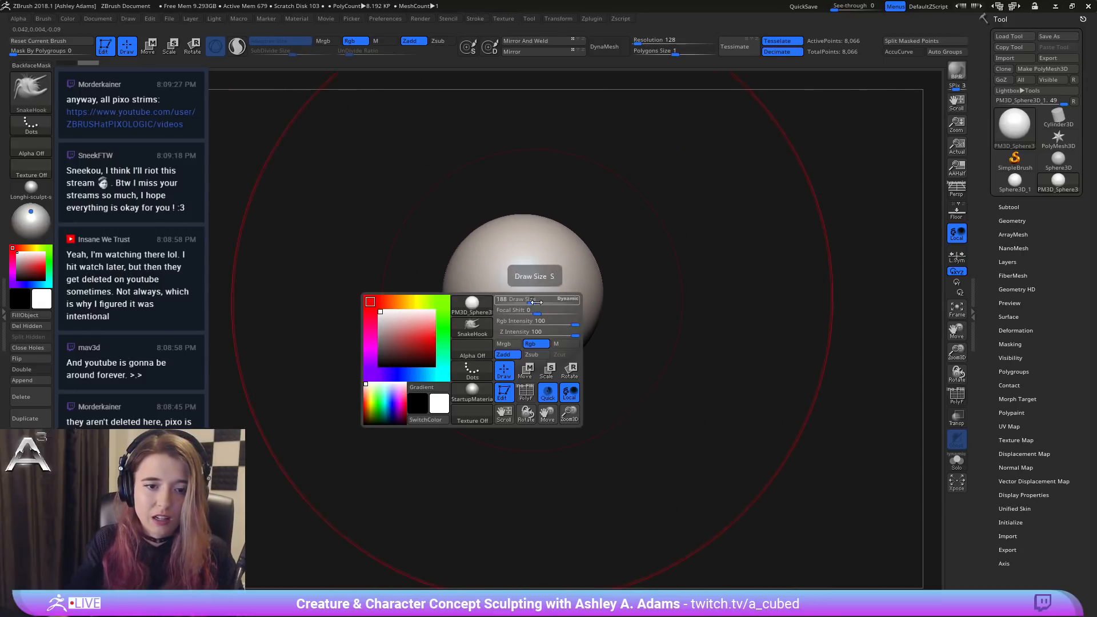
left_click_drag(530, 300, 517, 301)
right_click_drag(529, 342, 458, 296, "ctrl")
right_click_drag(458, 296, 502, 297, "alt")
key("space")
left_click_drag(571, 326, 583, 326)
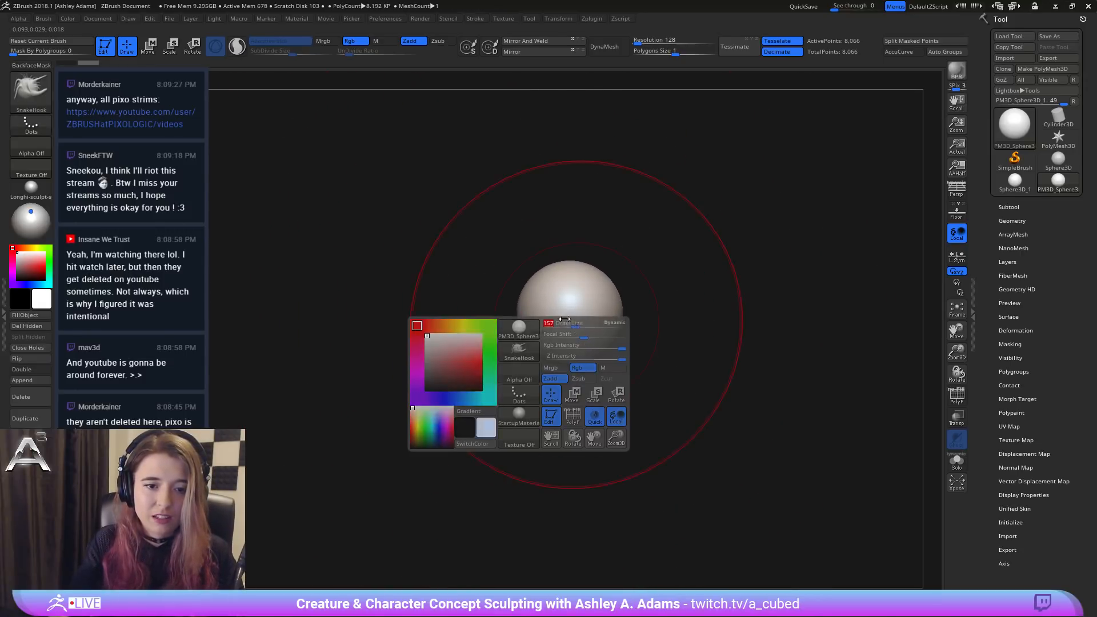
right_click_drag(633, 305, 577, 298, "alt")
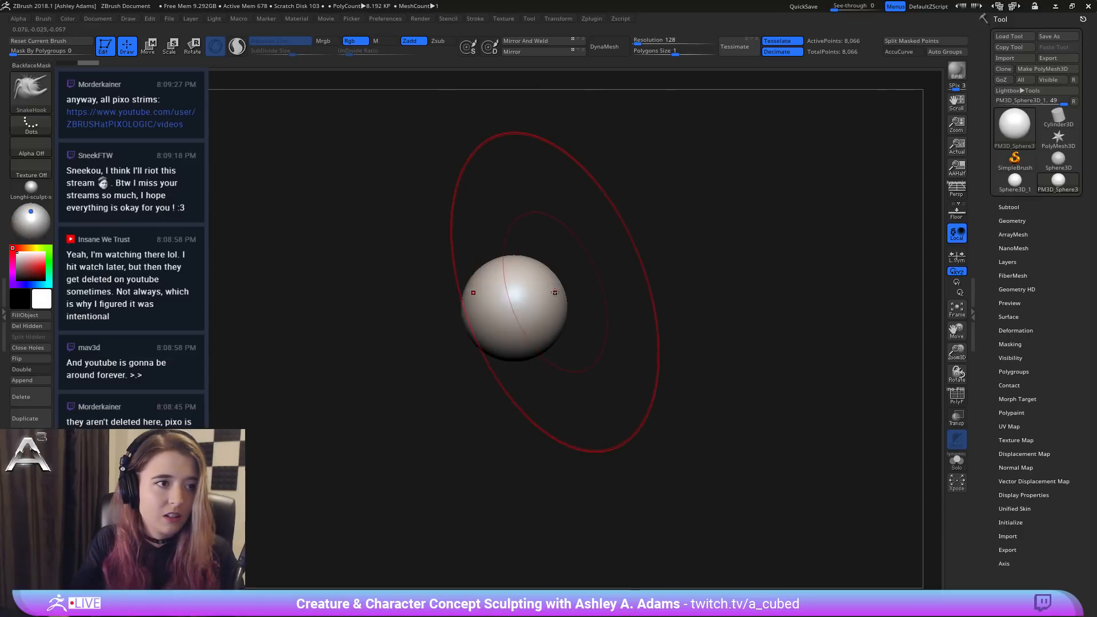
Step: Pull the sides of the sphere outward and upward with SnakeHook to start a pair of horns
left_click_drag(556, 294, 641, 245)
mouse_move(641, 246)
right_mouse_down()
mouse_move(580, 245)
mouse_move(535, 289)
mouse_move(560, 345)
mouse_move(648, 393)
mouse_move(600, 308)
mouse_move(624, 337)
mouse_move(568, 343)
mouse_move(565, 320)
mouse_move(595, 318)
right_mouse_up()
key("ctrl")
Step: Resize the brush and draw the form out into a long shape, smoothing the stretched horn end
key("space")
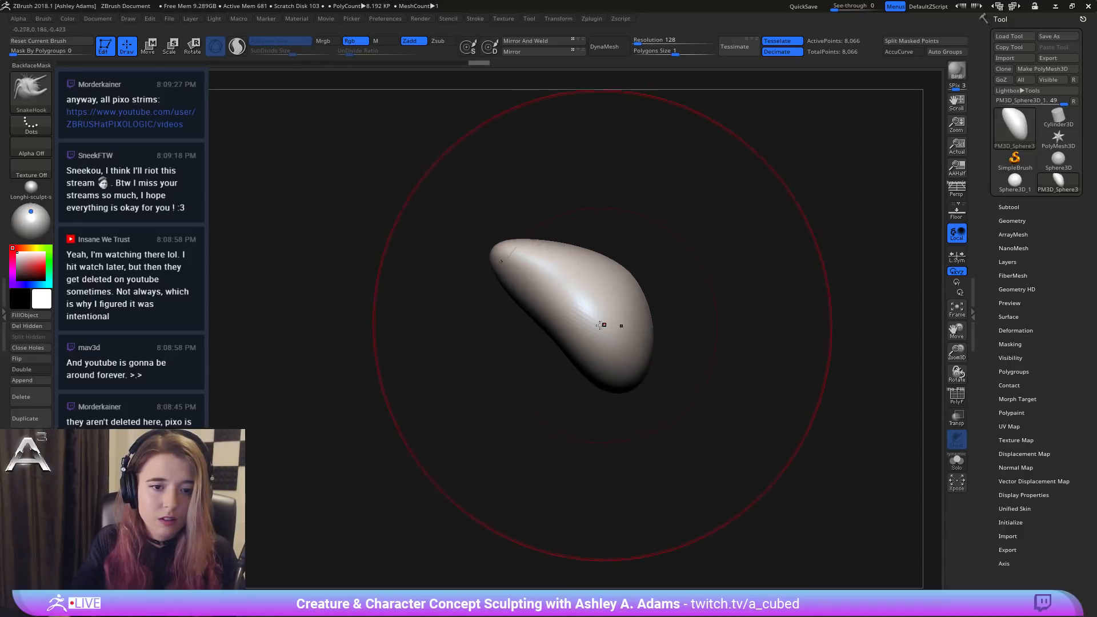
key("space")
left_click_drag(571, 320, 548, 320)
key("space")
left_click_drag(508, 258, 531, 258)
mouse_move(532, 258)
right_mouse_down()
mouse_move(410, 311)
mouse_move(455, 334)
mouse_move(392, 259)
mouse_move(264, 183)
mouse_move(434, 240)
right_mouse_up()
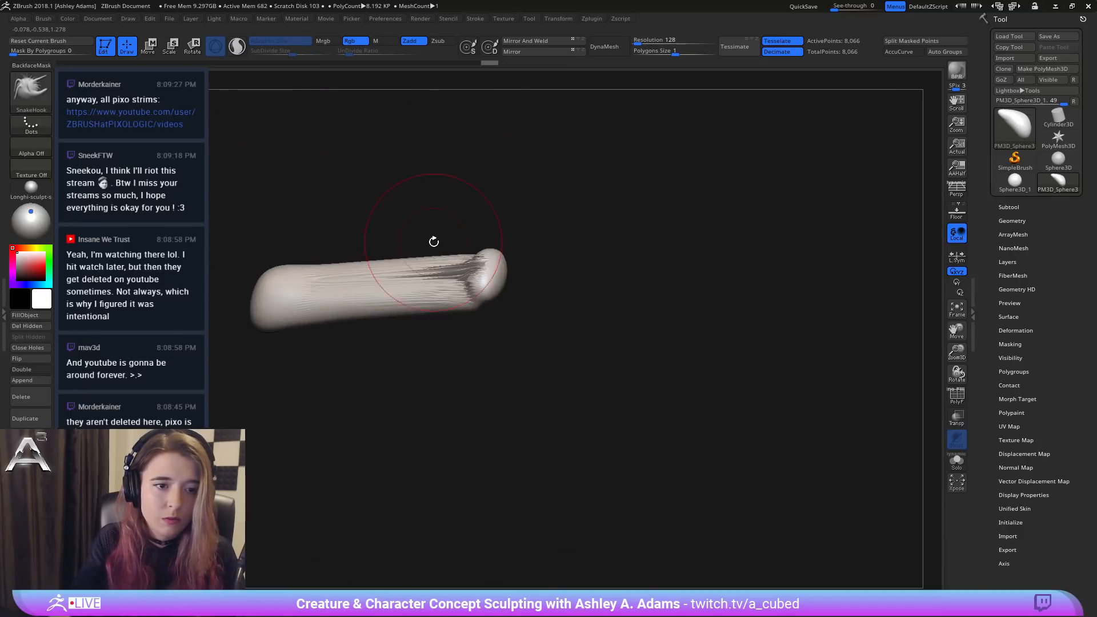
mouse_move(434, 239)
left_mouse_down()
mouse_move(563, 245)
mouse_move(426, 268)
left_mouse_up()
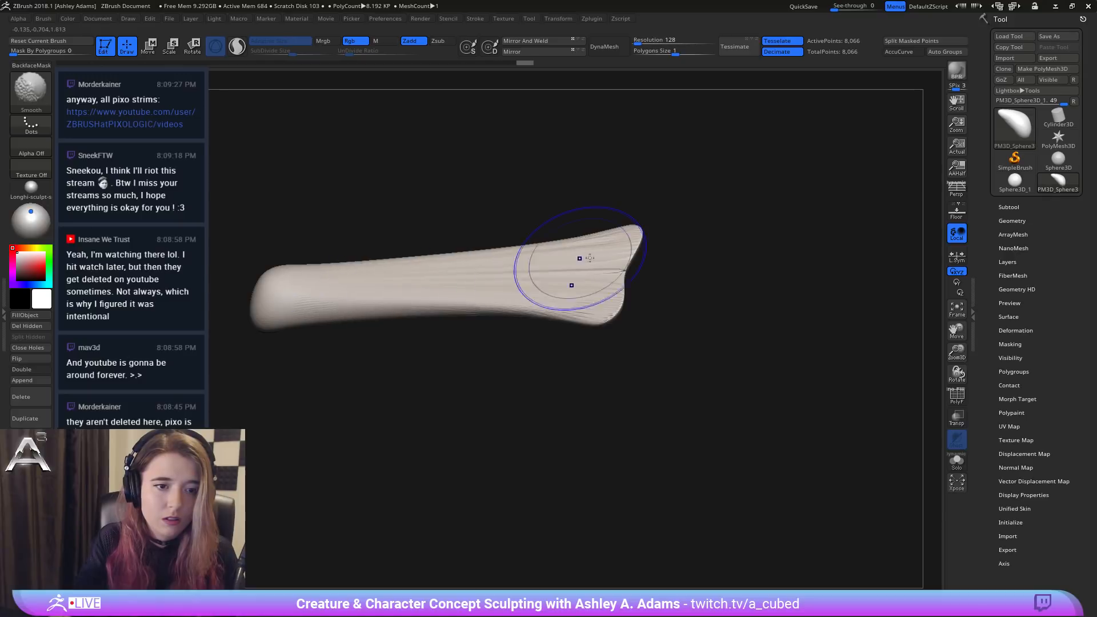
Step: Pull the two horns symmetrically outward to either side of the head
mouse_move(578, 260)
right_mouse_down()
mouse_move(502, 206)
mouse_move(506, 220)
right_mouse_up()
key("space")
mouse_move(565, 172)
left_mouse_down()
mouse_move(657, 145)
mouse_move(714, 115)
mouse_move(708, 102)
mouse_move(640, 131)
mouse_move(539, 135)
mouse_move(526, 171)
mouse_move(584, 187)
mouse_move(502, 281)
left_mouse_up()
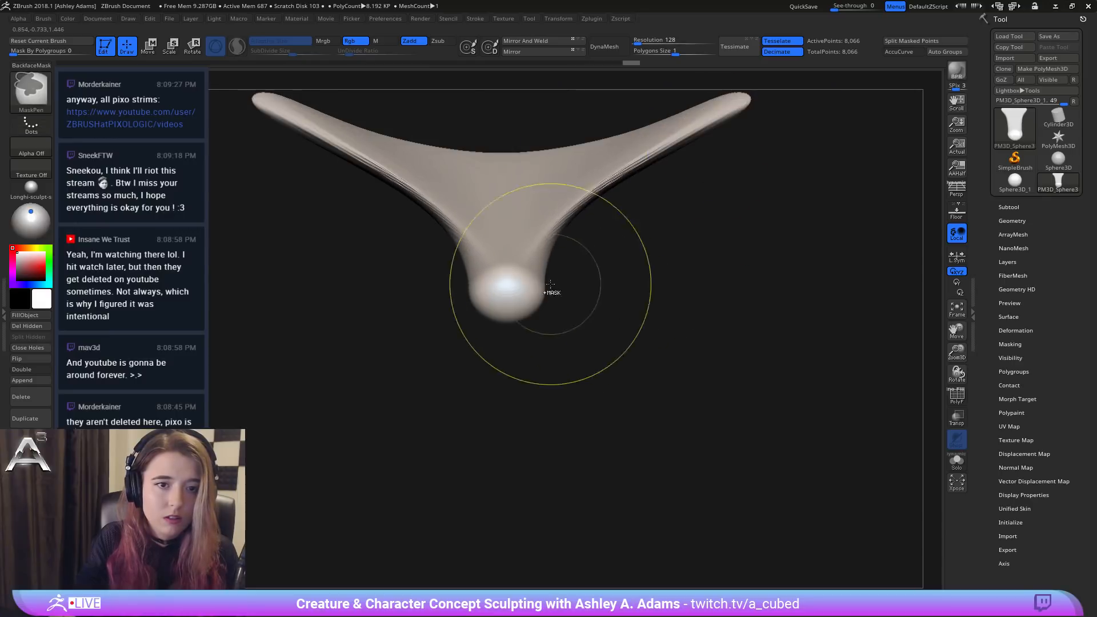
right_click_drag(502, 282, 556, 240)
left_click_drag(556, 240, 557, 462)
mouse_move(557, 462)
right_mouse_down()
mouse_move(588, 274)
mouse_move(623, 270)
right_mouse_up()
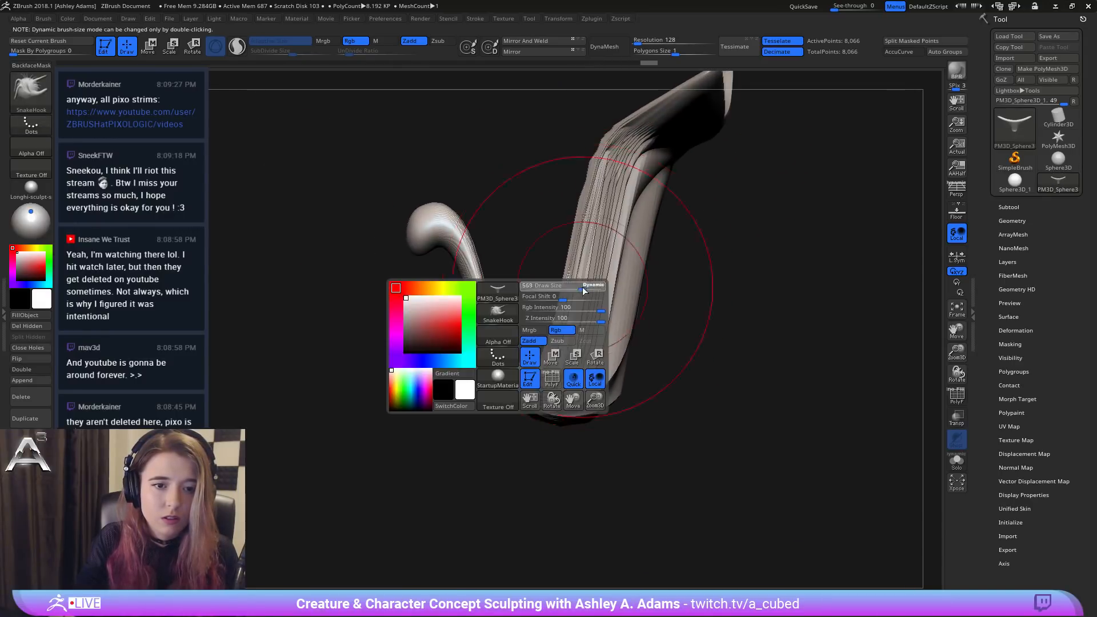
key("ctrl+z")
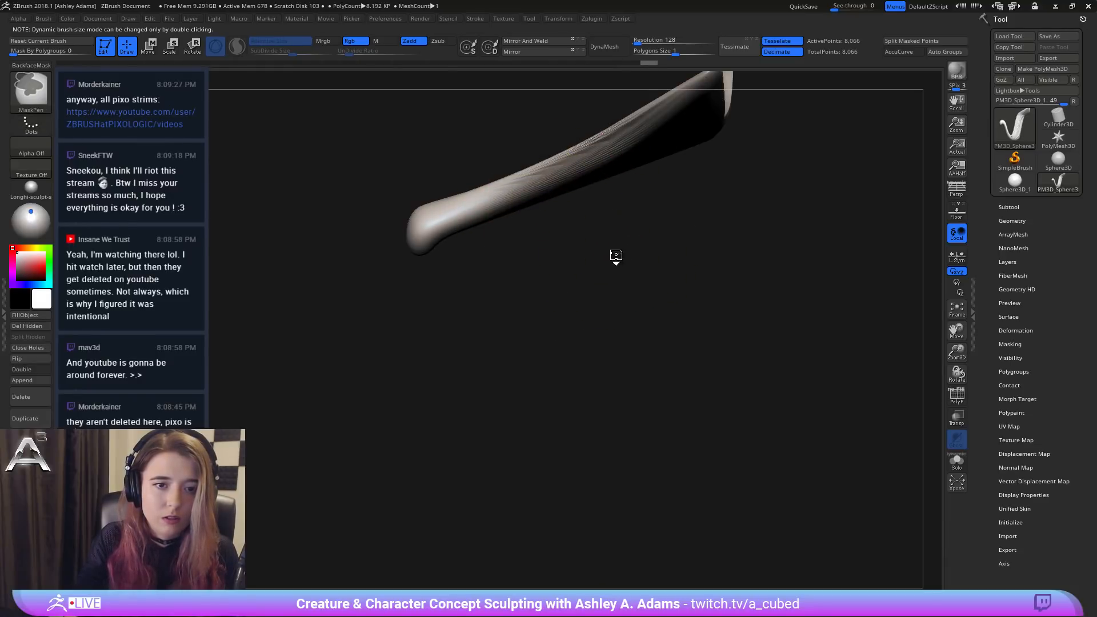
Step: Pull a long lower jaw down from beneath the head with SnakeHook and smooth the stretched surface
left_click_drag(502, 217, 528, 331)
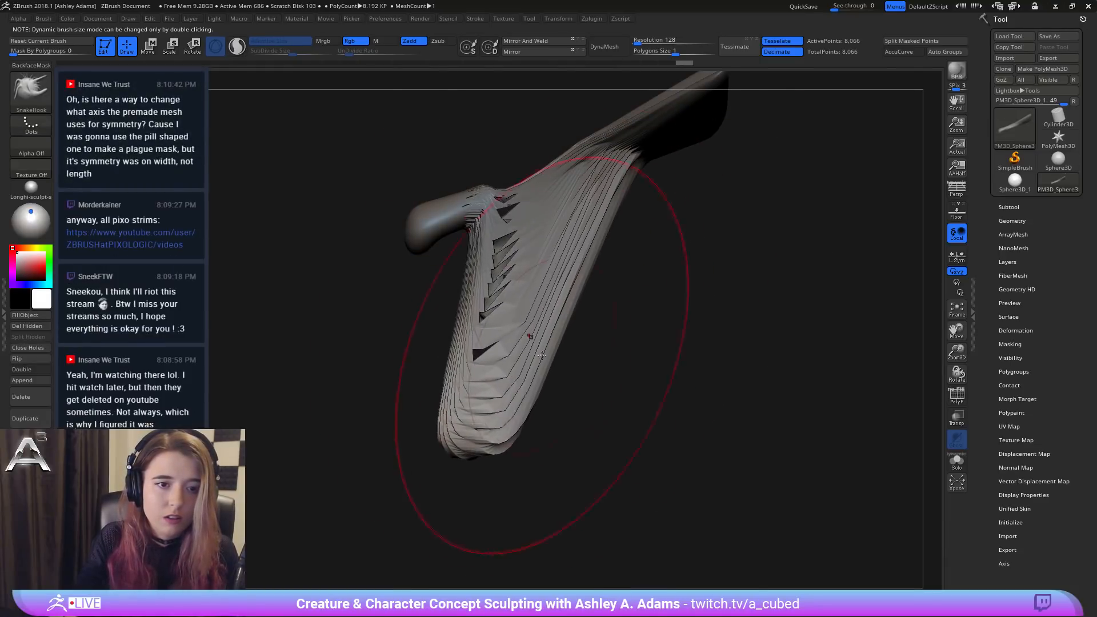
mouse_move(458, 379)
right_mouse_down()
mouse_move(661, 306)
mouse_move(617, 229)
right_mouse_up()
mouse_move(606, 195)
left_mouse_down("shift")
mouse_move(584, 215)
mouse_move(574, 274)
left_mouse_up("shift")
mouse_move(582, 194)
right_mouse_down()
mouse_move(592, 234)
mouse_move(576, 328)
mouse_move(543, 382)
mouse_move(525, 366)
mouse_move(503, 245)
mouse_move(496, 257)
mouse_move(540, 254)
right_mouse_up()
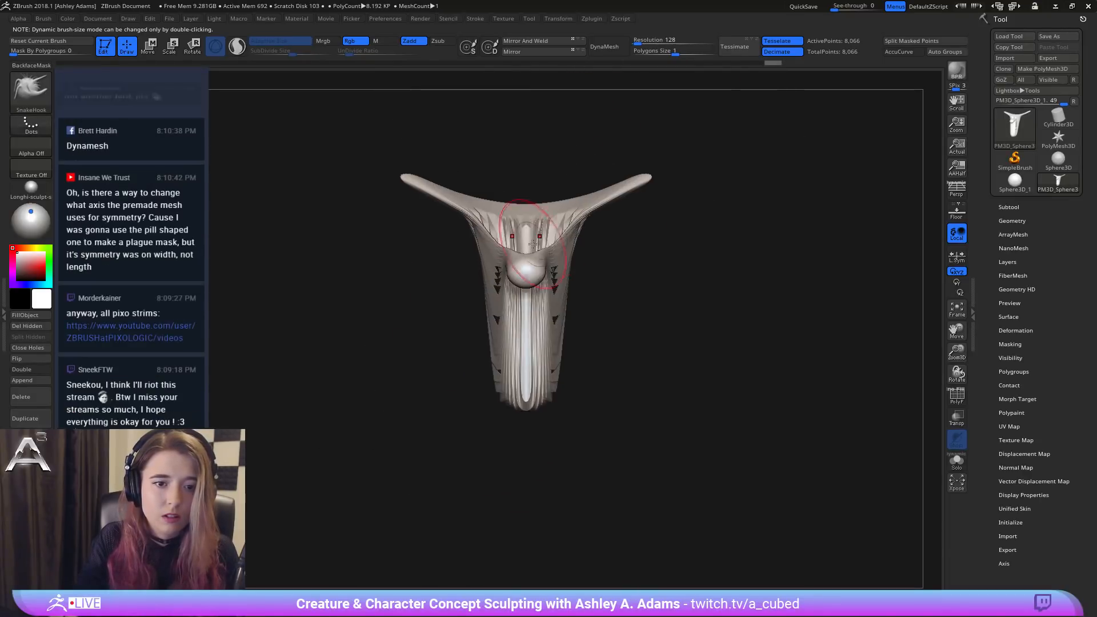
Step: Pull the horn tips upward and inward so the horns curve above the head
right_click(541, 262)
mouse_move(634, 181)
right_mouse_down()
mouse_move(673, 160)
mouse_move(657, 172)
right_mouse_up()
mouse_move(650, 179)
left_mouse_down()
mouse_move(660, 144)
mouse_move(693, 115)
mouse_move(622, 80)
mouse_move(588, 98)
left_mouse_up()
mouse_move(589, 99)
right_mouse_down()
mouse_move(573, 213)
mouse_move(531, 195)
mouse_move(486, 217)
right_mouse_up()
Step: Smooth the torn surface on the side of the head and extend the protruding snout tip
key("space")
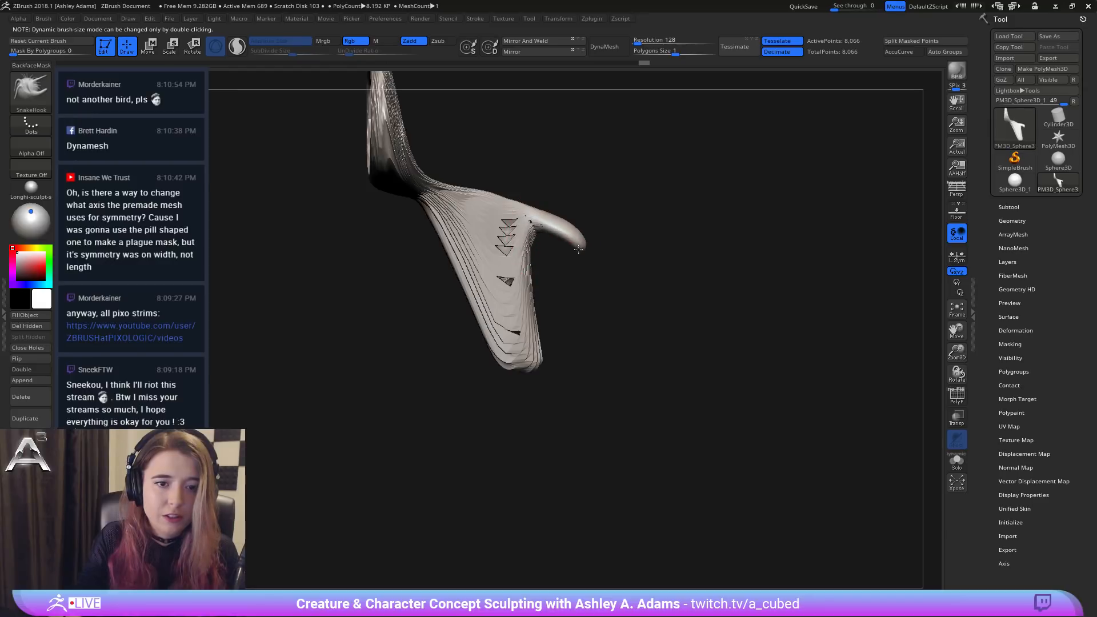
mouse_move(514, 222)
left_mouse_down("shift")
mouse_move(466, 216)
mouse_move(477, 220)
left_mouse_up("shift")
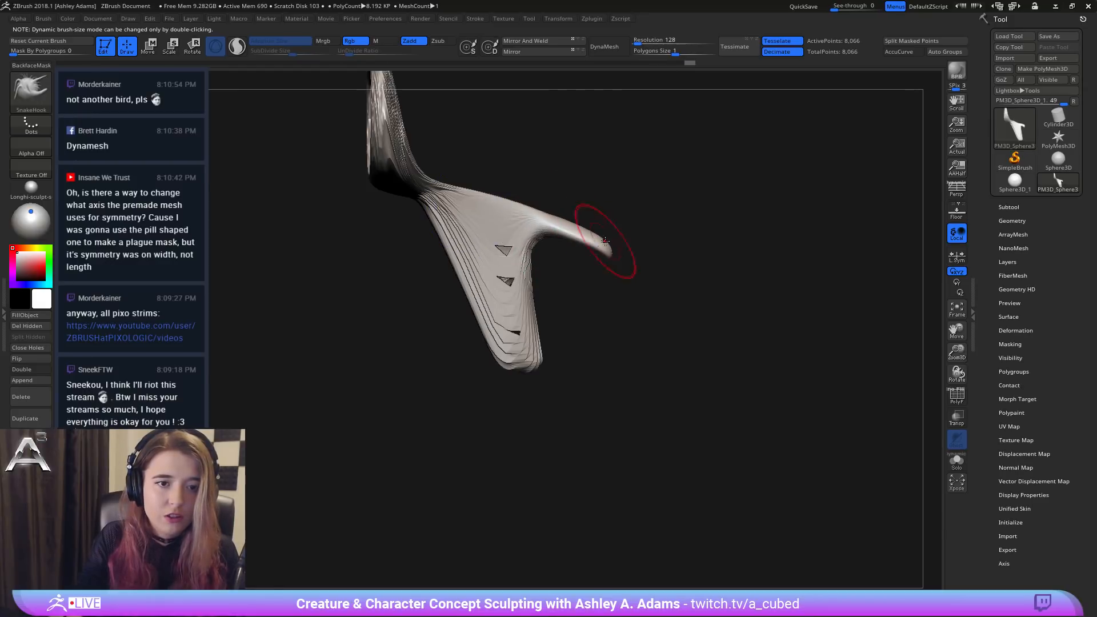
left_click_drag(697, 262, 537, 274)
Step: Resize the brush, pull the jaw tip downward, and widen the jaw's side profile toward the front and back
key("space")
left_click_drag(602, 226, 617, 226)
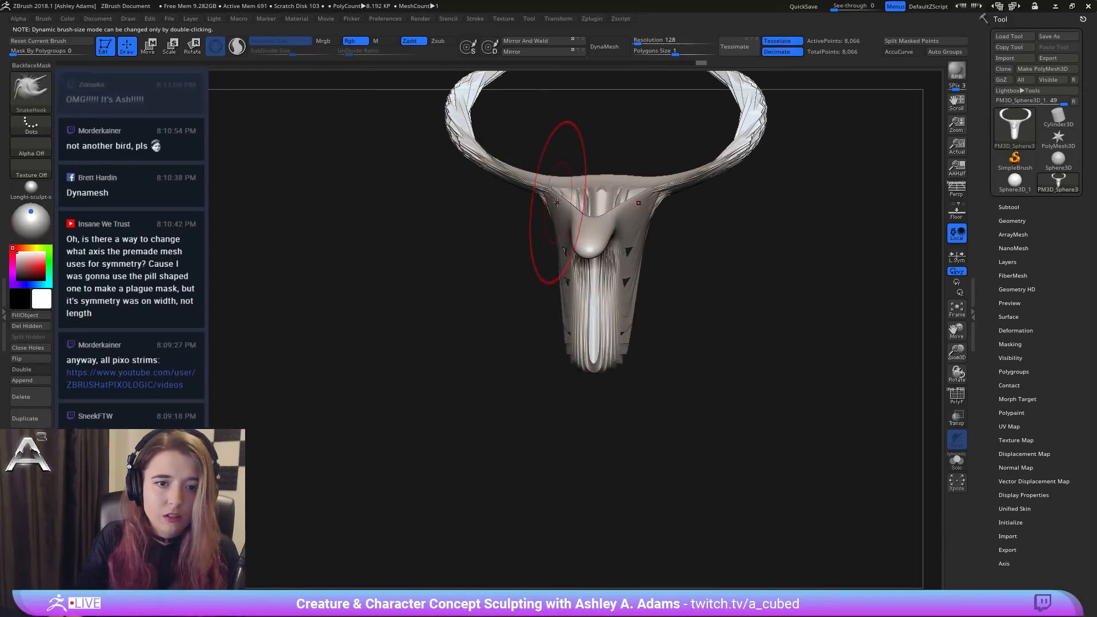
left_click_drag(588, 368, 591, 415)
left_click_drag(514, 343, 708, 303)
mouse_move(603, 345)
left_mouse_down()
mouse_move(625, 295)
mouse_move(632, 365)
mouse_move(642, 363)
left_mouse_up()
left_click_drag(565, 279, 528, 273)
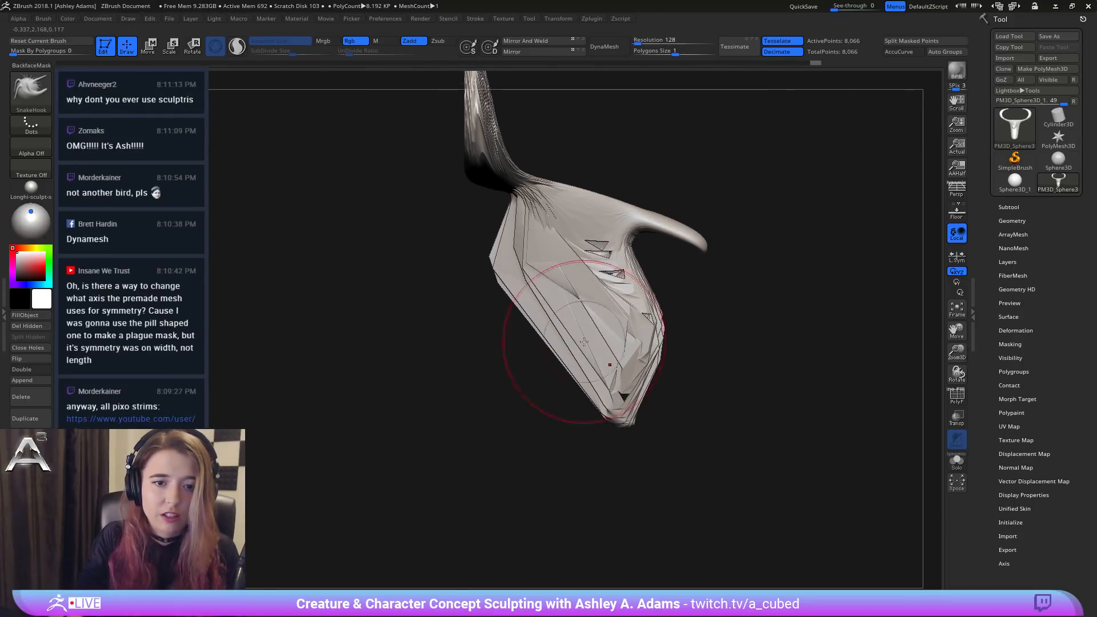
Step: Smooth the back of the jaw and pull its rear corner downward
mouse_move(469, 348)
left_mouse_down()
mouse_move(680, 342)
mouse_move(640, 342)
left_mouse_up()
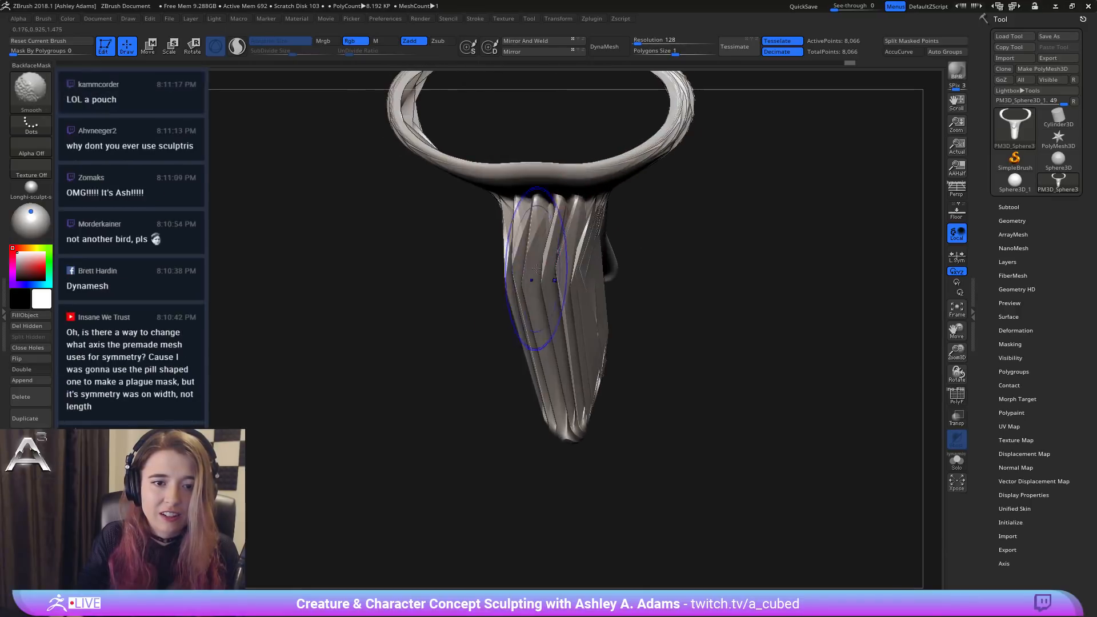
left_click_drag(546, 274, 562, 366, "shift")
mouse_move(620, 280)
left_mouse_down()
mouse_move(642, 270)
mouse_move(502, 338)
left_mouse_up()
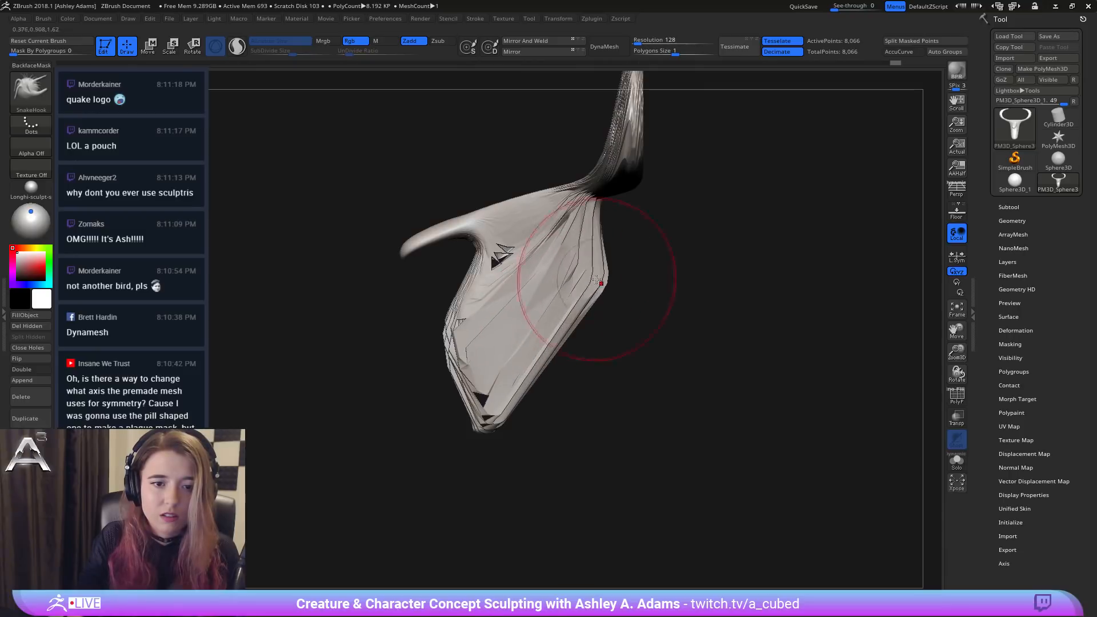
left_click_drag(586, 309, 585, 324)
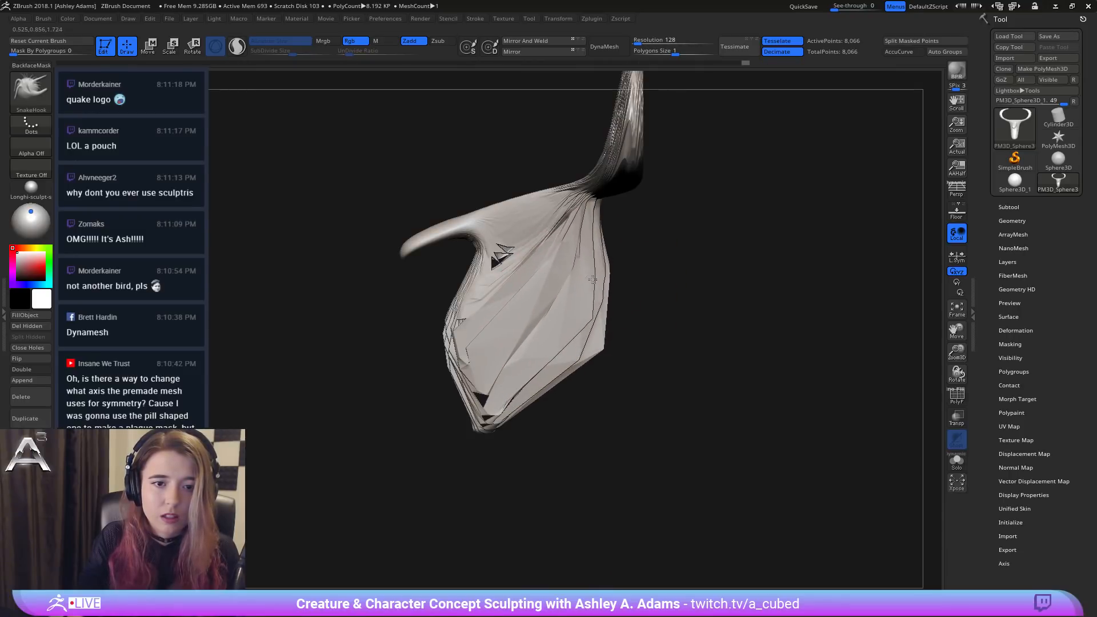
Step: Reset the brush's Draw Size and nudge the tip of the snout into shape
key("space")
mouse_move(597, 208)
left_mouse_down()
mouse_move(587, 207)
mouse_move(617, 198)
mouse_move(571, 209)
mouse_move(589, 197)
mouse_move(651, 197)
left_mouse_up()
key("space")
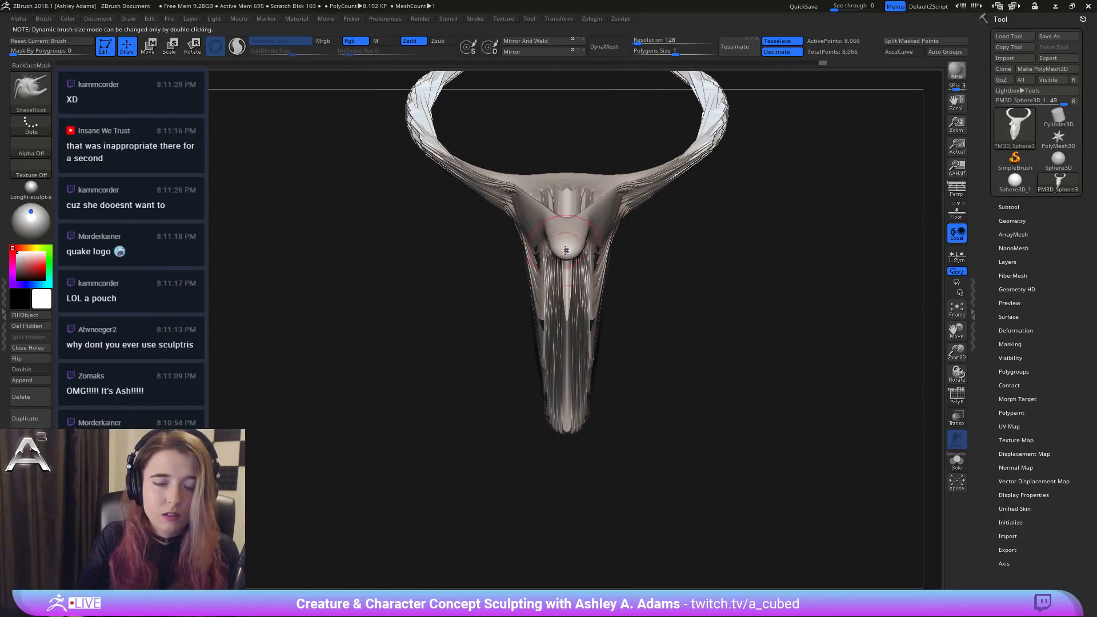
left_click_drag(563, 228, 634, 253)
right_click_drag(556, 265, 565, 260)
key("space")
key("space")
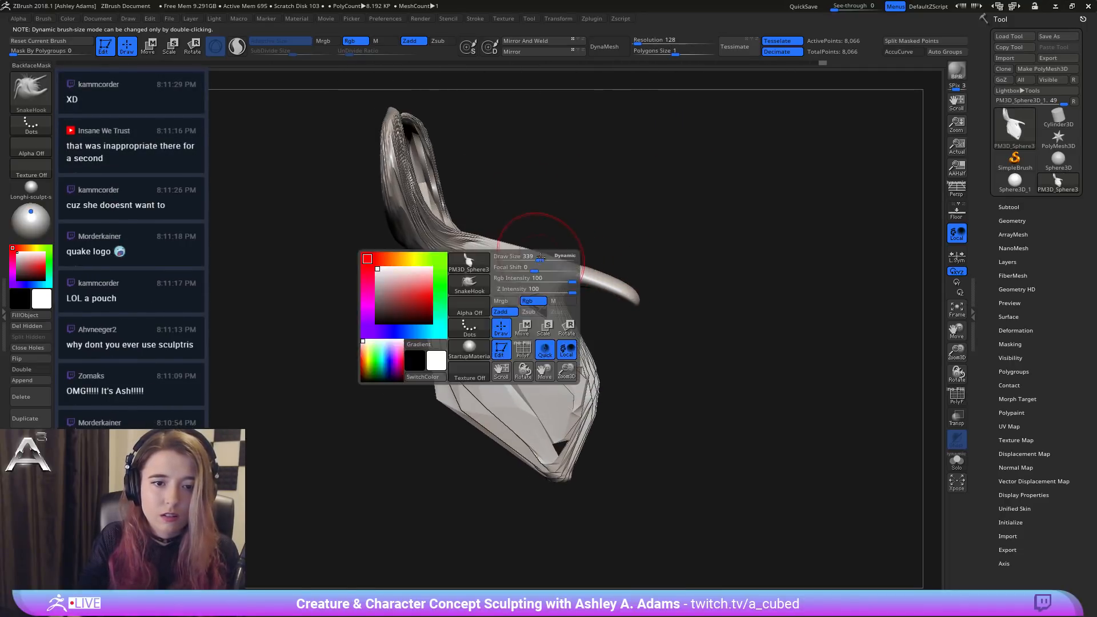
mouse_move(536, 256)
left_mouse_down()
mouse_move(550, 257)
mouse_move(538, 258)
left_mouse_up()
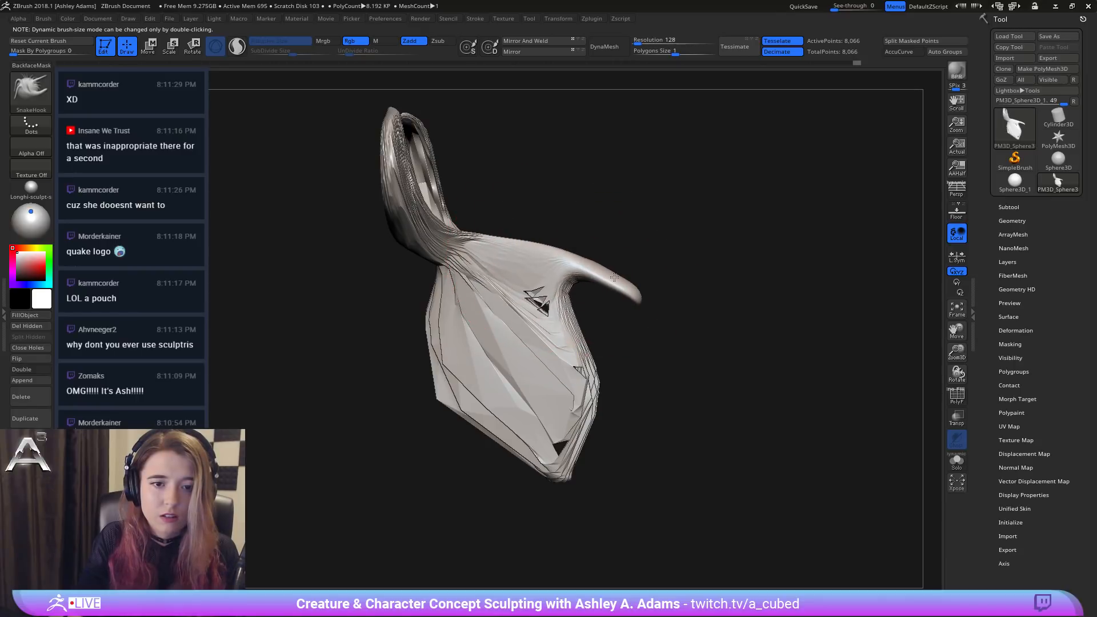
left_click_drag(614, 278, 619, 280)
right_click_drag(617, 278, 611, 282)
left_click_drag(612, 280, 616, 283)
Step: Adjust the brush size and refine the curve of the horns with SnakeHook
key("space")
left_click_drag(500, 218, 522, 215)
mouse_move(619, 192)
left_mouse_down()
mouse_move(503, 191)
mouse_move(553, 230)
mouse_move(564, 224)
mouse_move(556, 229)
left_mouse_up()
right_click_drag(462, 319, 604, 304, "alt")
key("space")
left_click_drag(510, 360, 492, 360)
mouse_move(505, 320)
right_mouse_down("shift")
mouse_move(586, 288)
mouse_move(682, 292)
right_mouse_up("shift")
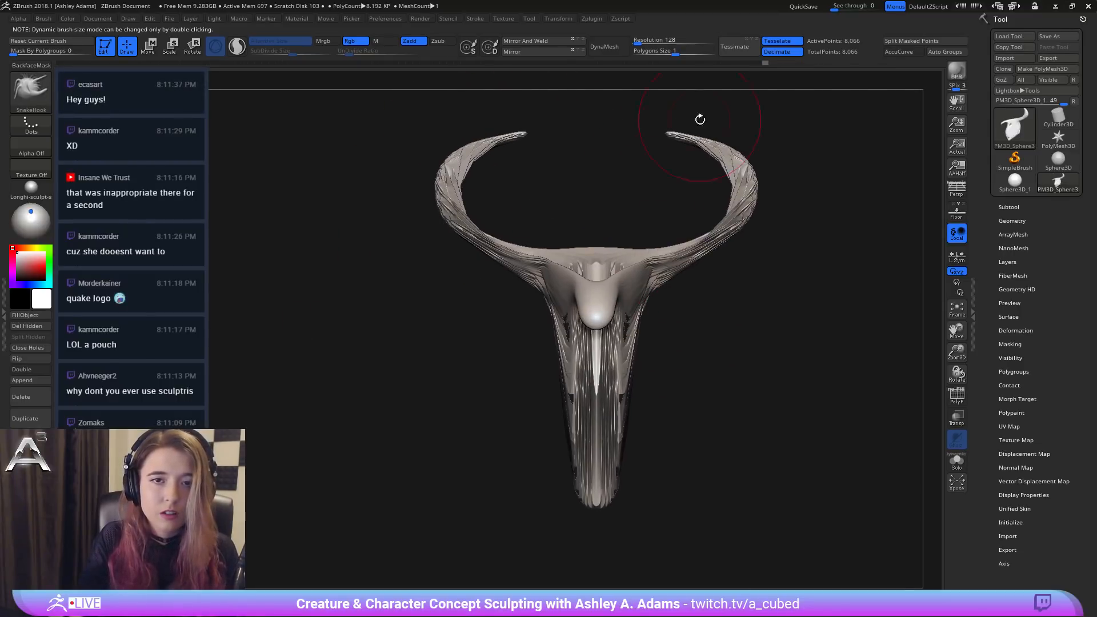
Step: Save the horned head as a tool file named 1 and open the Transform options
left_click(1059, 36)
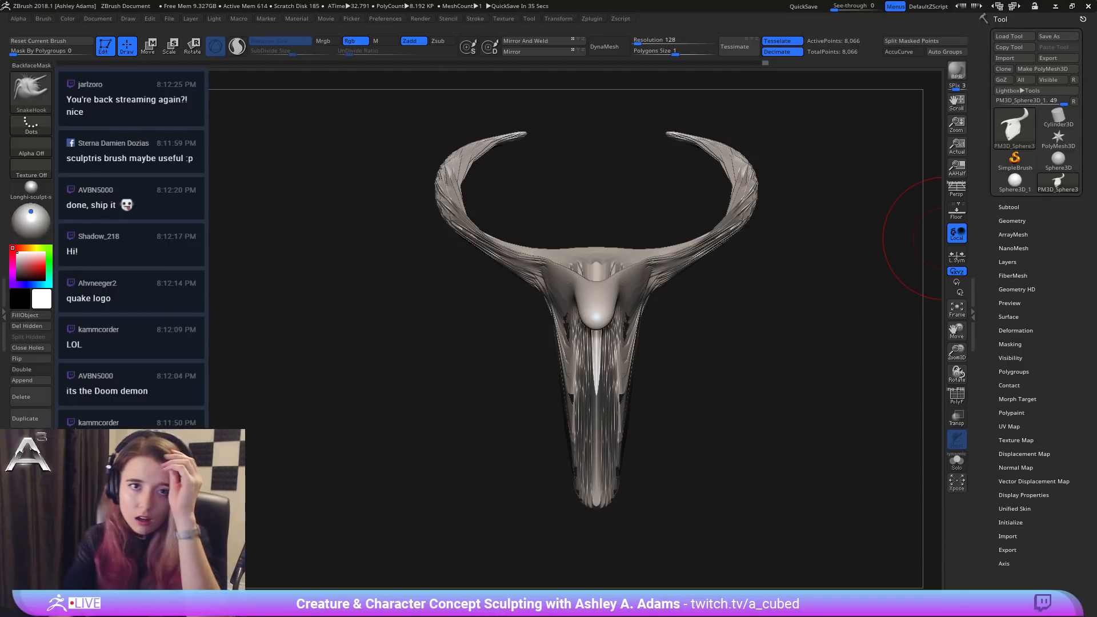
left_click(567, 19)
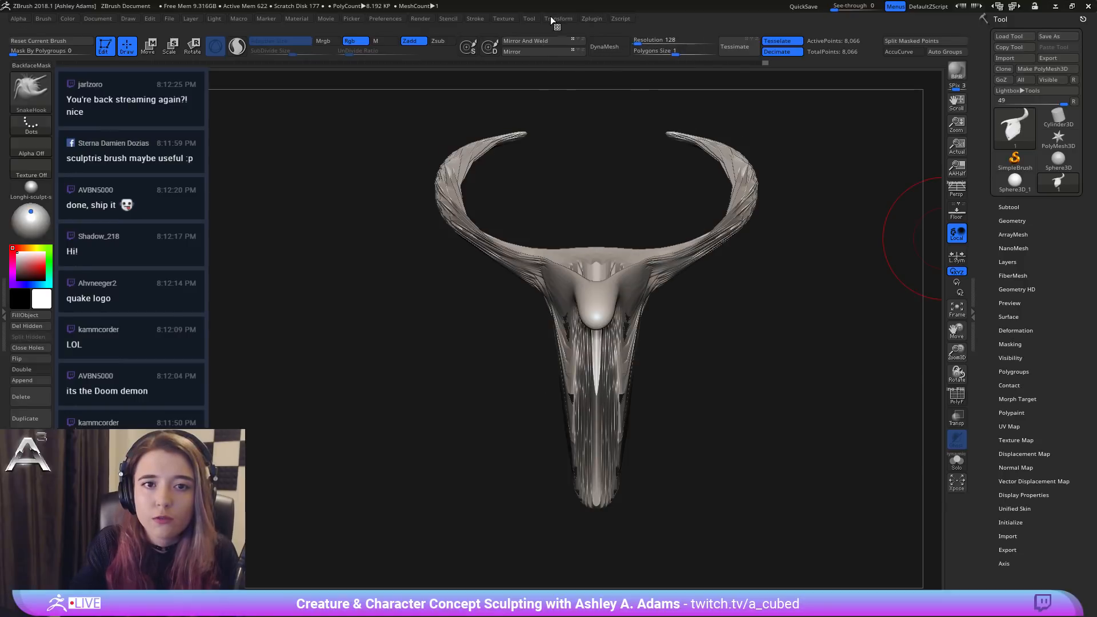
Step: Turn on radial symmetry for the horned head with a radial count of 45
left_click(551, 19)
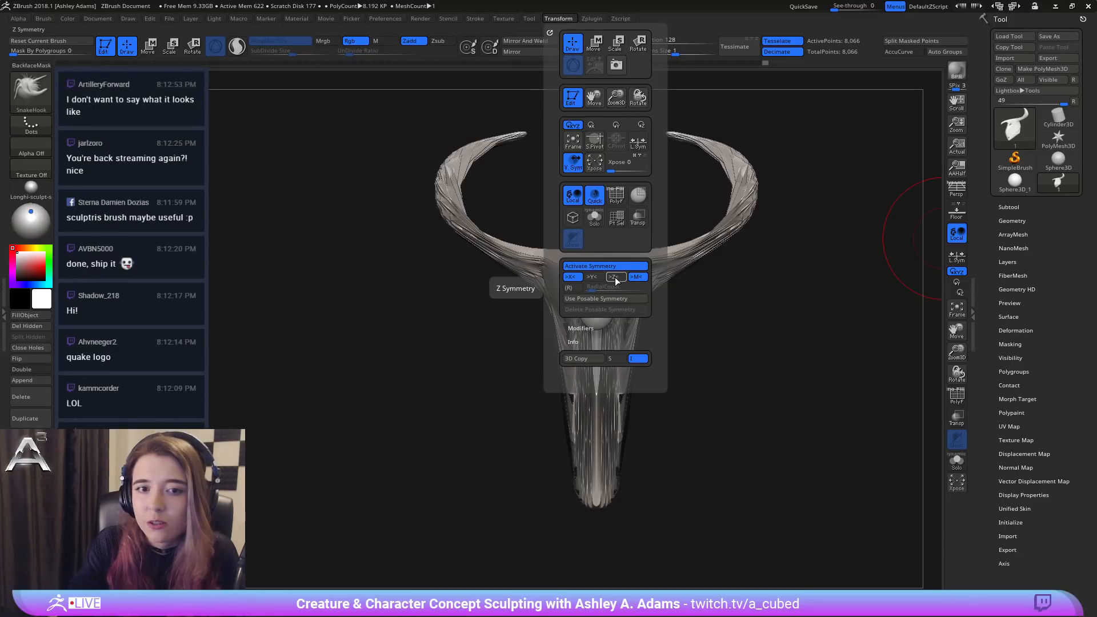
left_click(573, 288)
left_click_drag(594, 290, 605, 288)
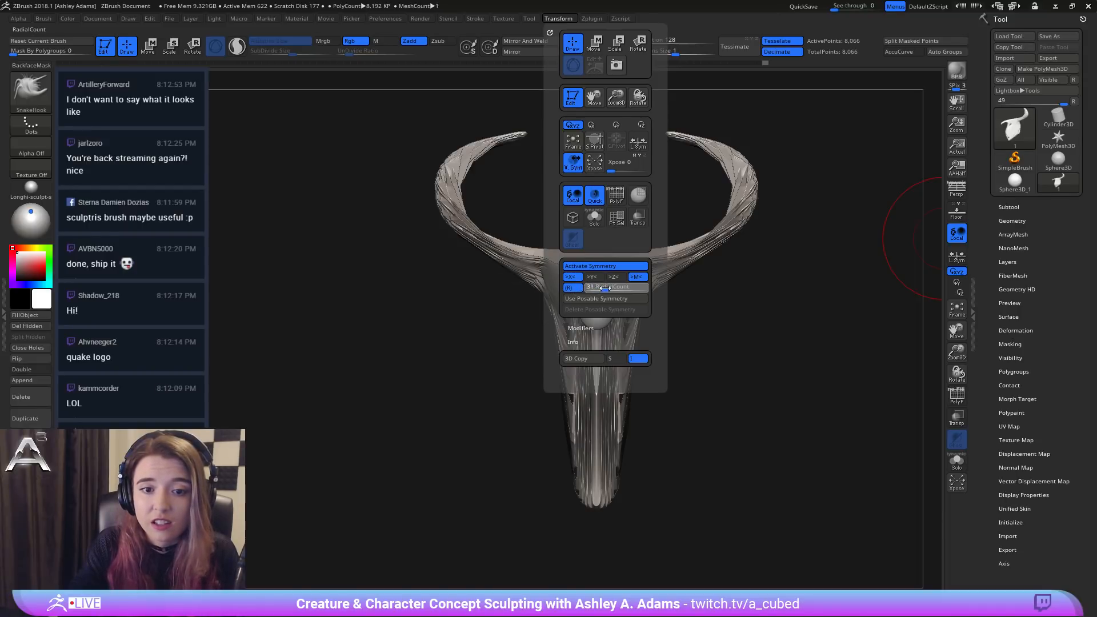
left_click(614, 289)
type("20")
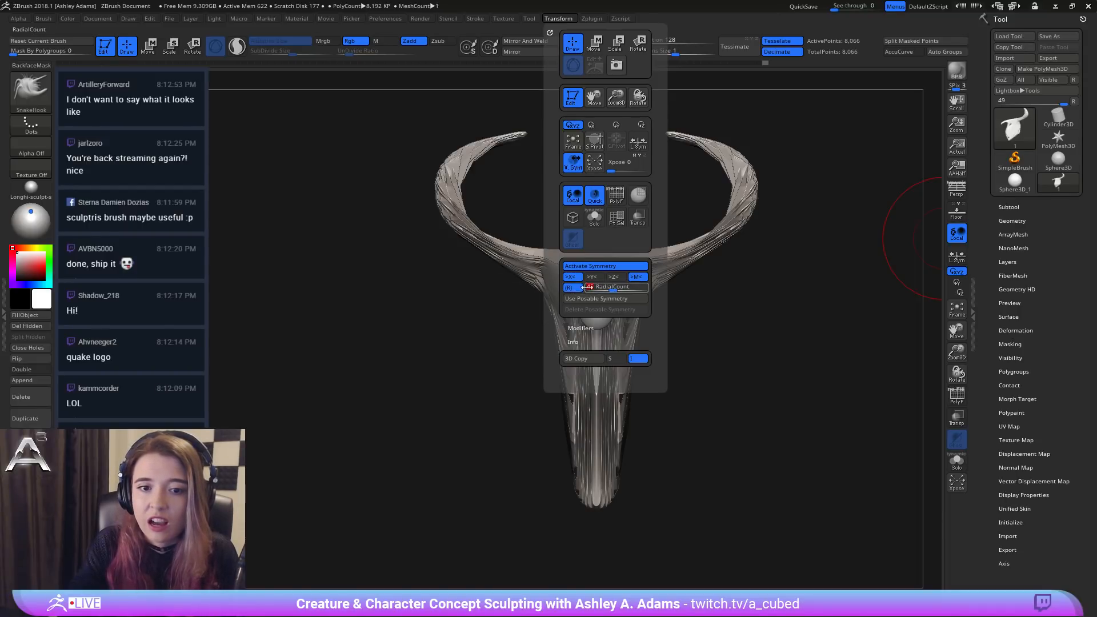
key("Return")
left_click_drag(503, 297, 625, 291)
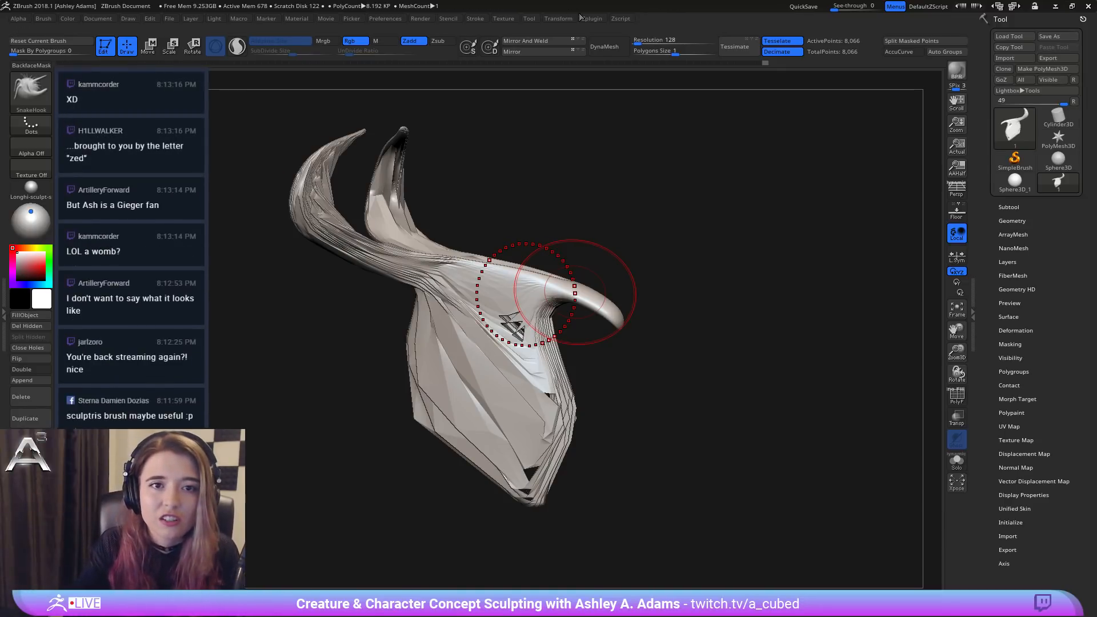
Step: Add symmetry across the Y and Z axes for the horned head
left_click(558, 19)
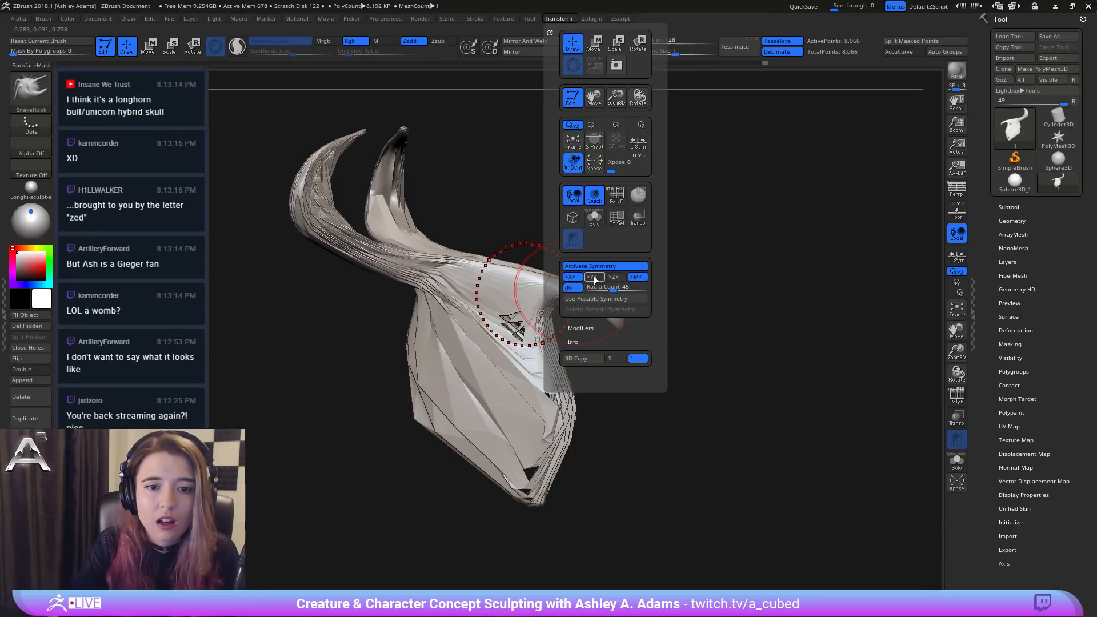
left_click(613, 277)
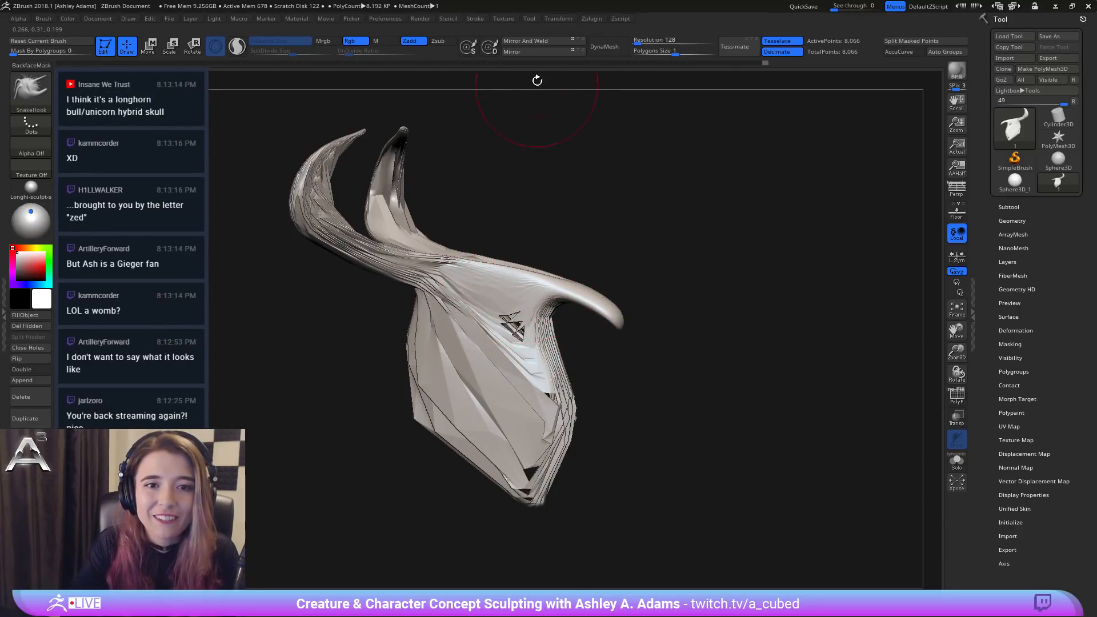
left_click(574, 20)
left_click(614, 278)
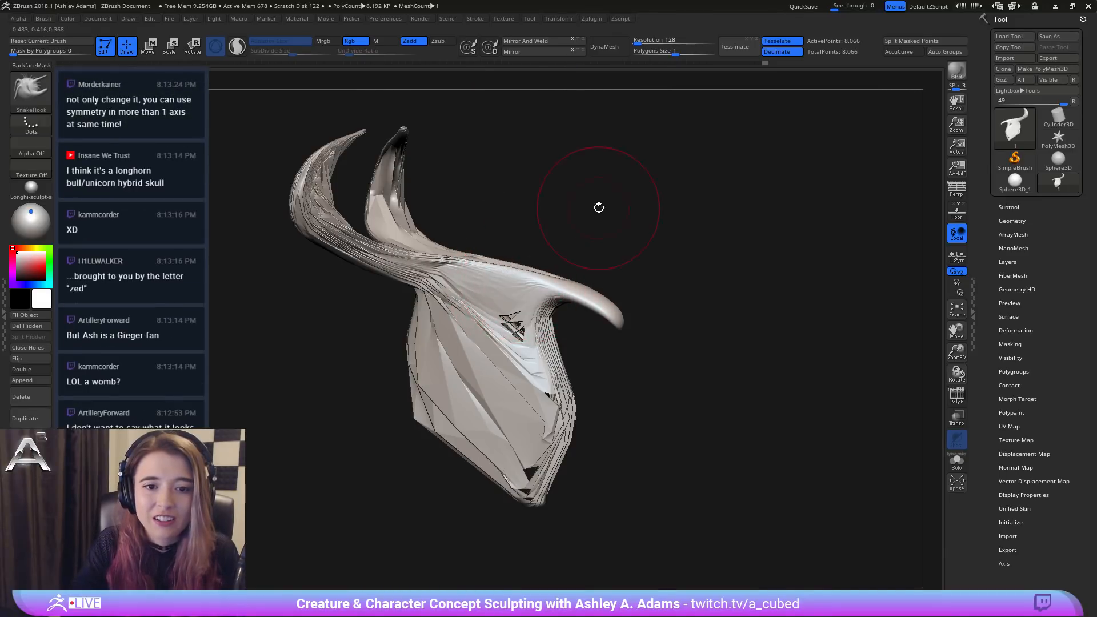
mouse_move(598, 206)
right_mouse_down("ctrl")
mouse_move(584, 304)
mouse_move(612, 297)
right_mouse_up("ctrl")
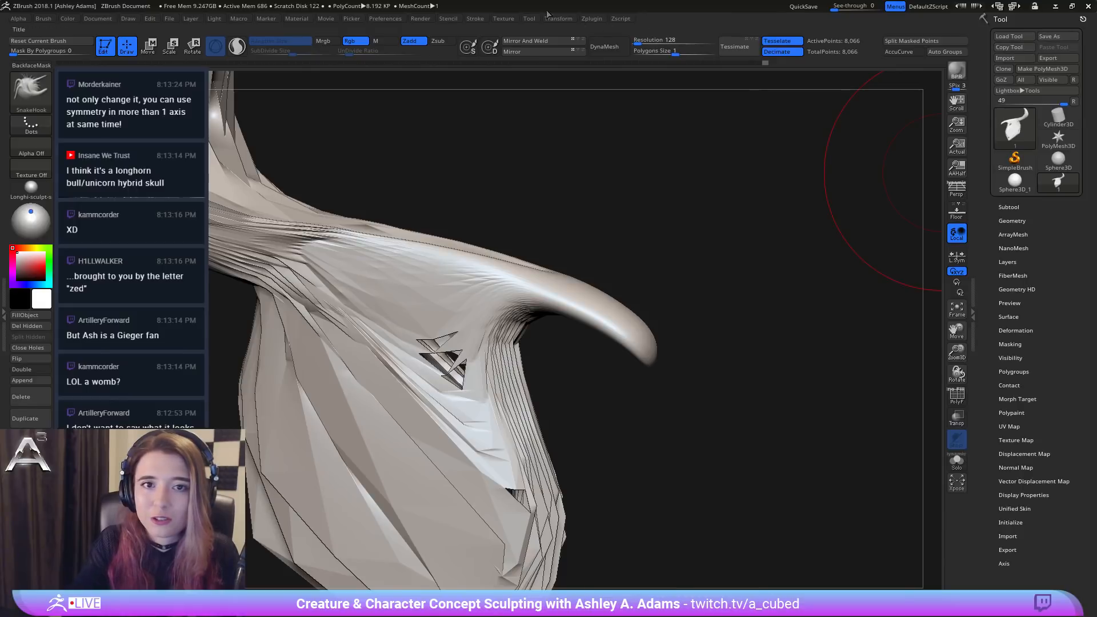
Step: Set the radial symmetry count on the horned head to 6
left_click(591, 22)
left_click(558, 18)
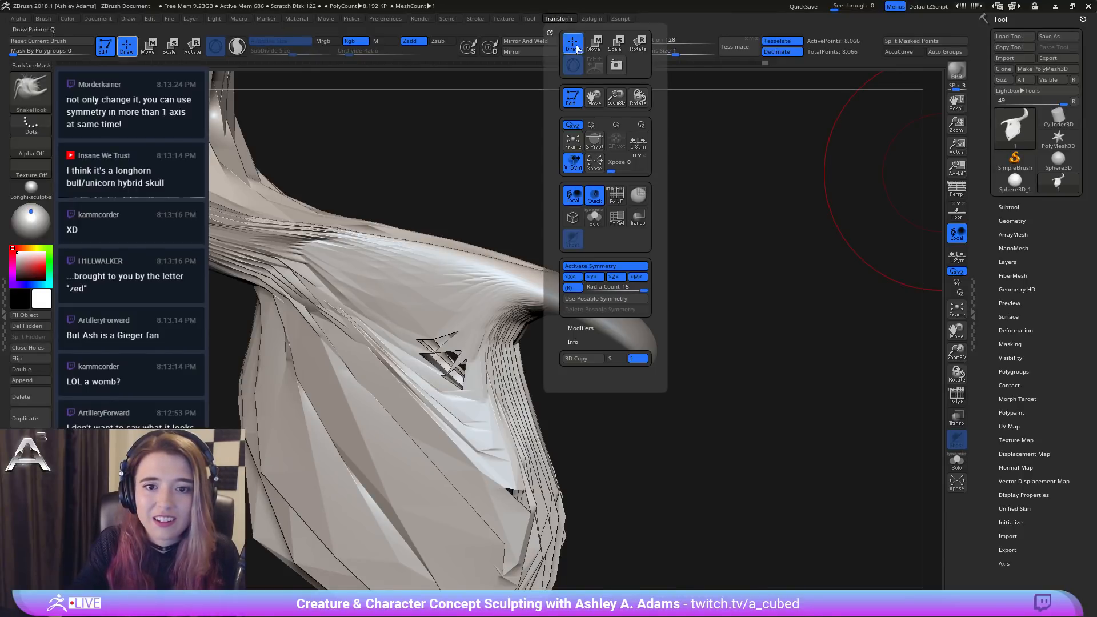
left_click(611, 288)
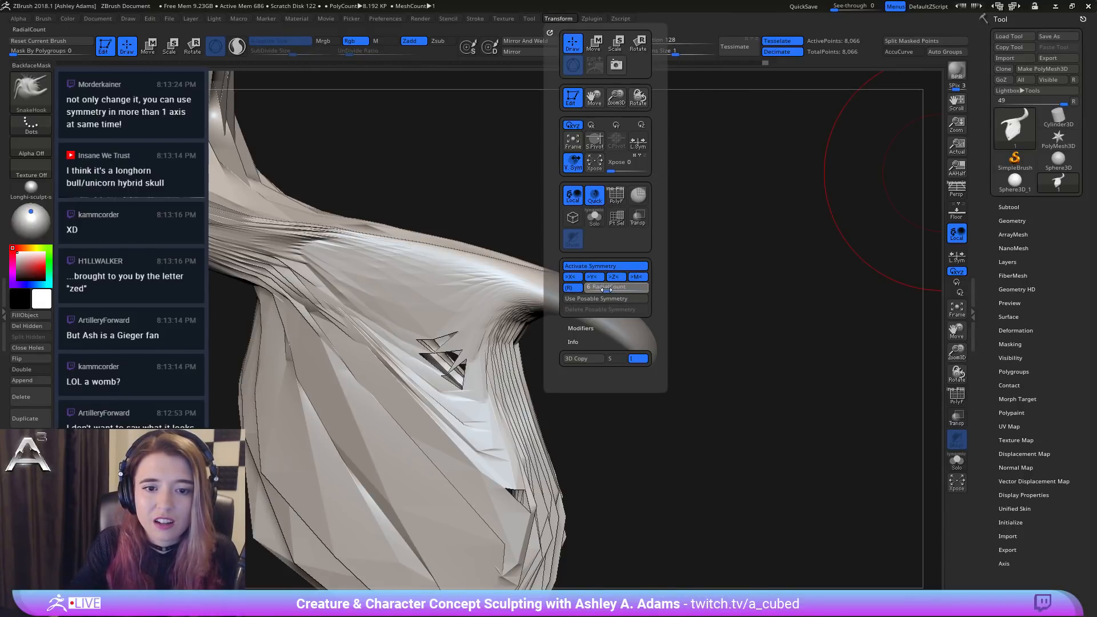
key("Return")
right_click_drag(490, 271, 549, 194, "ctrl")
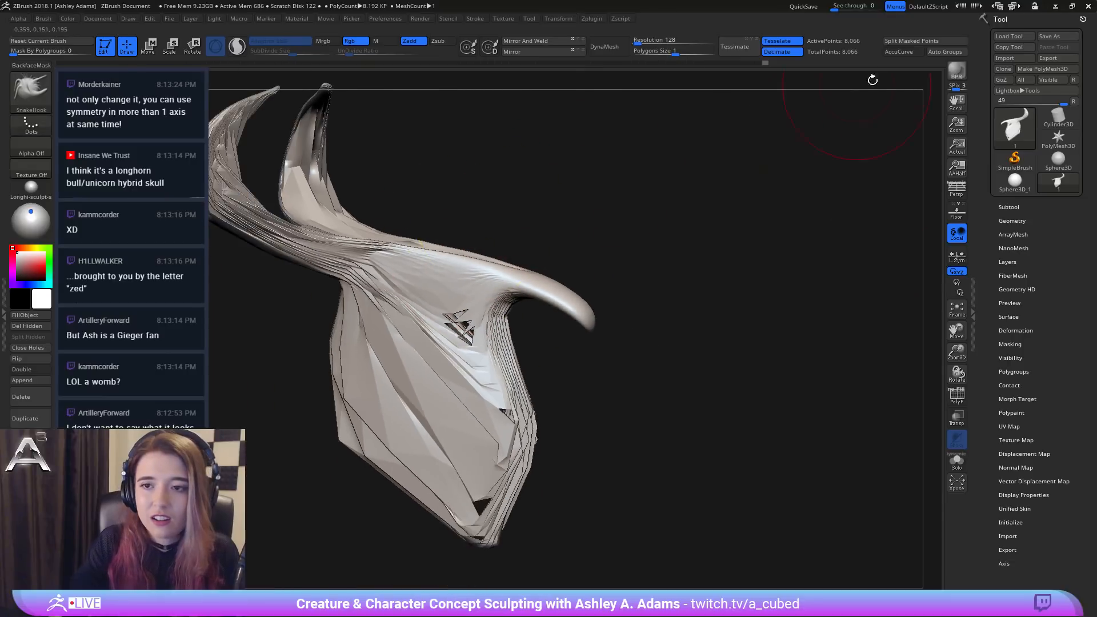
Step: Switch to the Sphere3D_1 tool, convert it to a PolyMesh3D, and enable Y-axis radial symmetry
left_click(1015, 182)
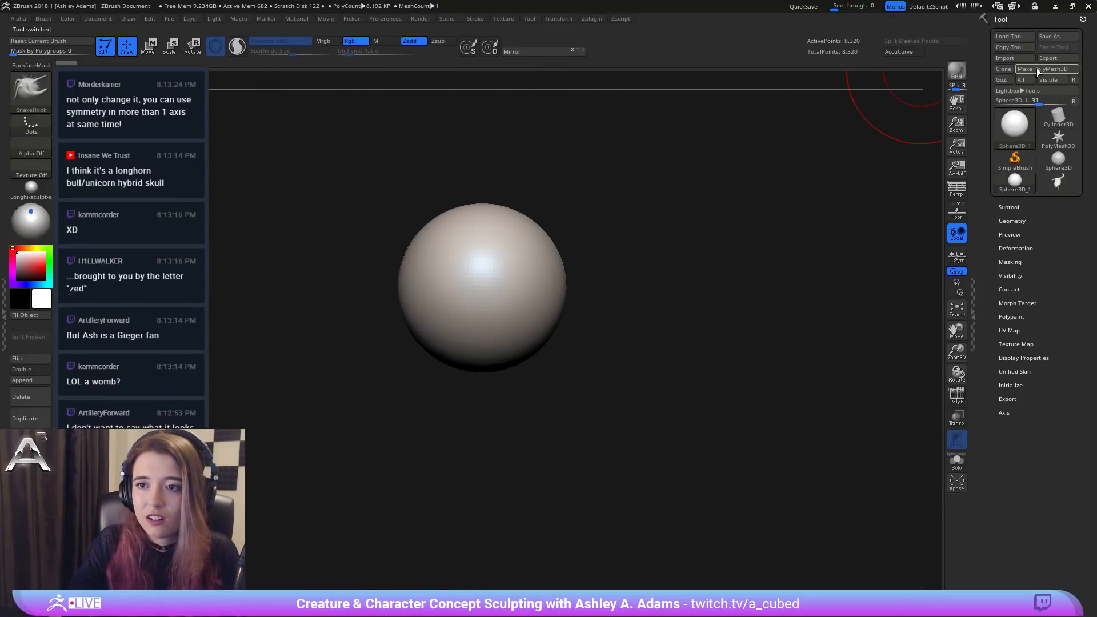
left_click(1037, 69)
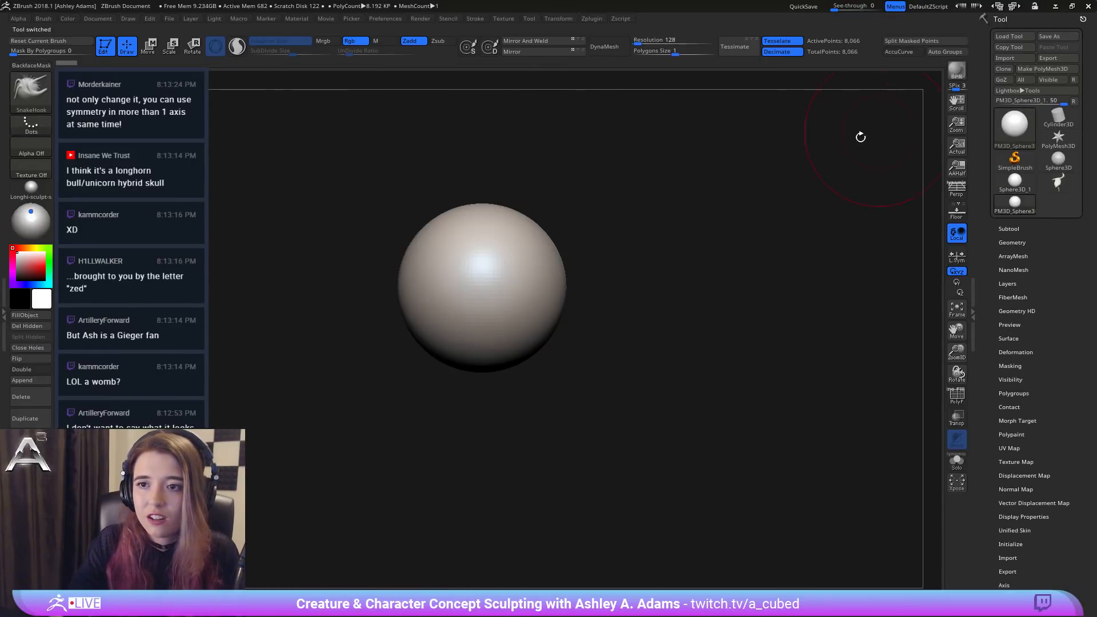
left_click(558, 20)
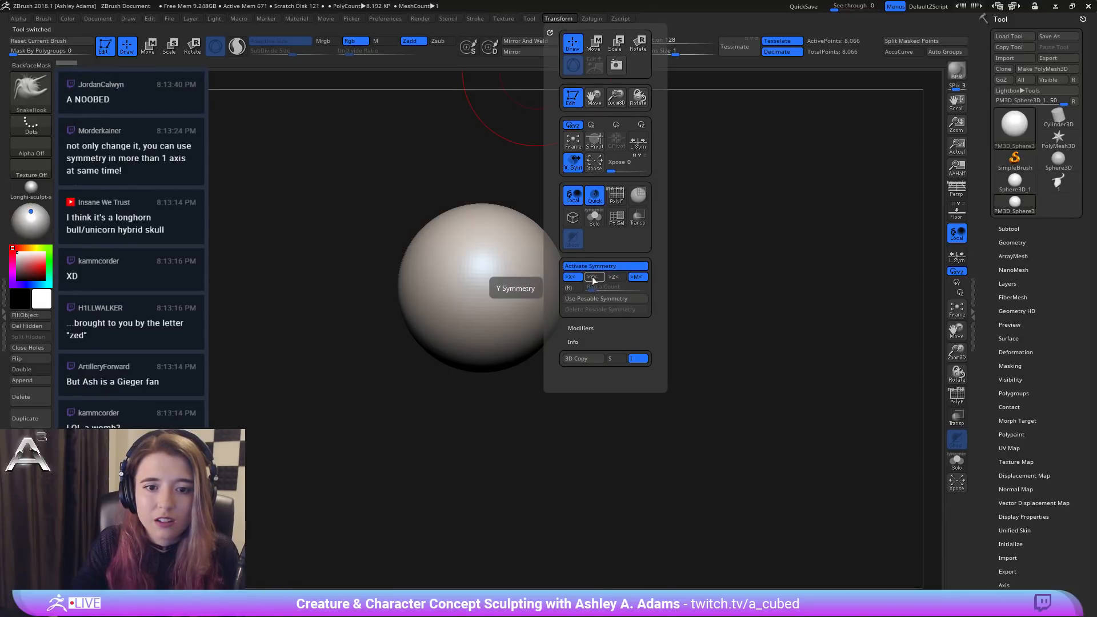
left_click(593, 277)
left_click(568, 287)
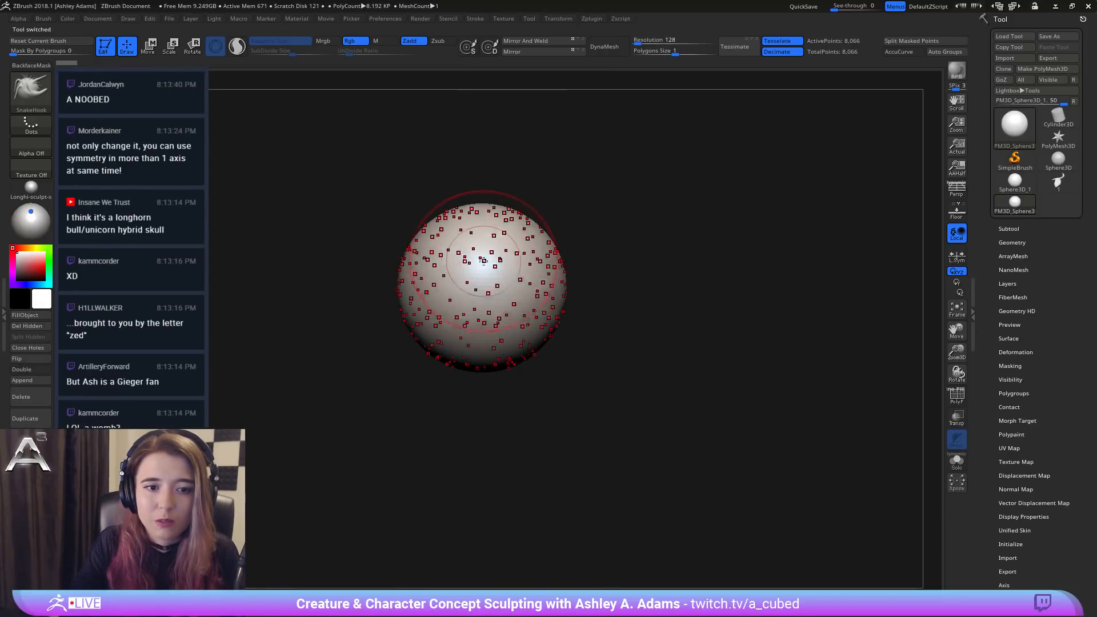
Step: Pull the sphere's surface outward into spikes all around with the SnakeHook brush
left_click_drag(483, 260, 518, 204)
key("ctrl+z")
key("space")
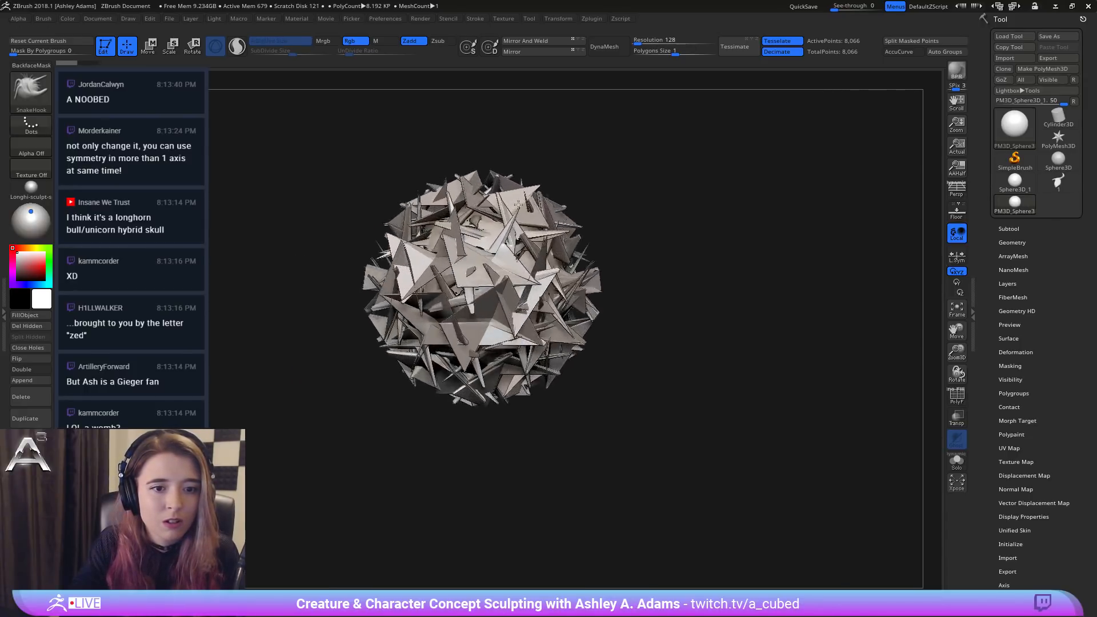
right_click_drag(519, 204, 587, 194)
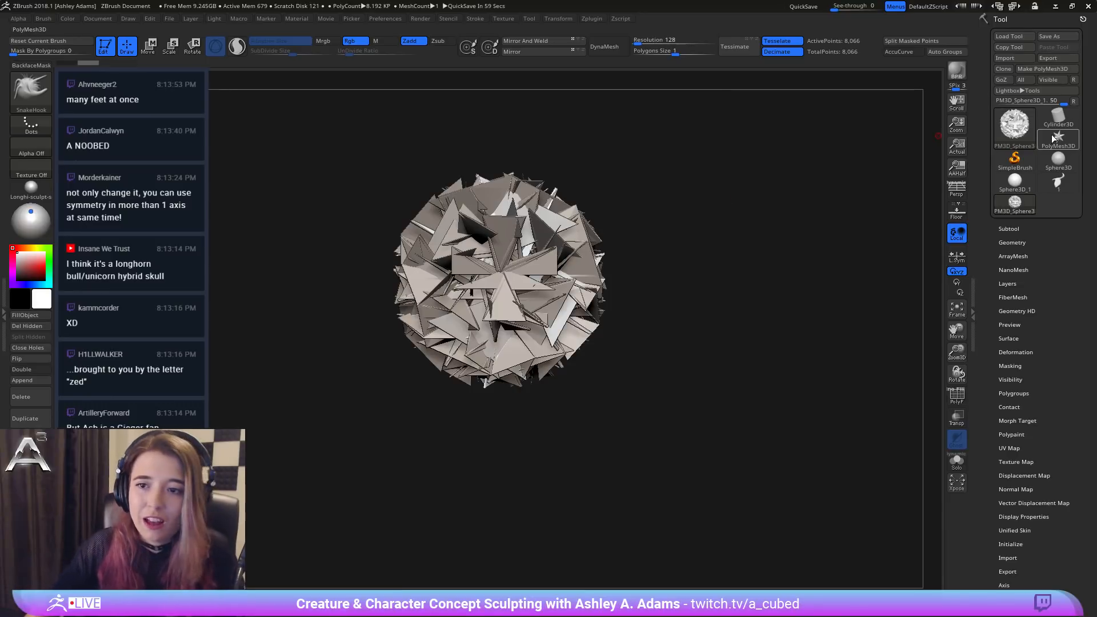
Step: Delete all subtools of the spiky sphere and switch back to the horned head tool
left_click(1008, 228)
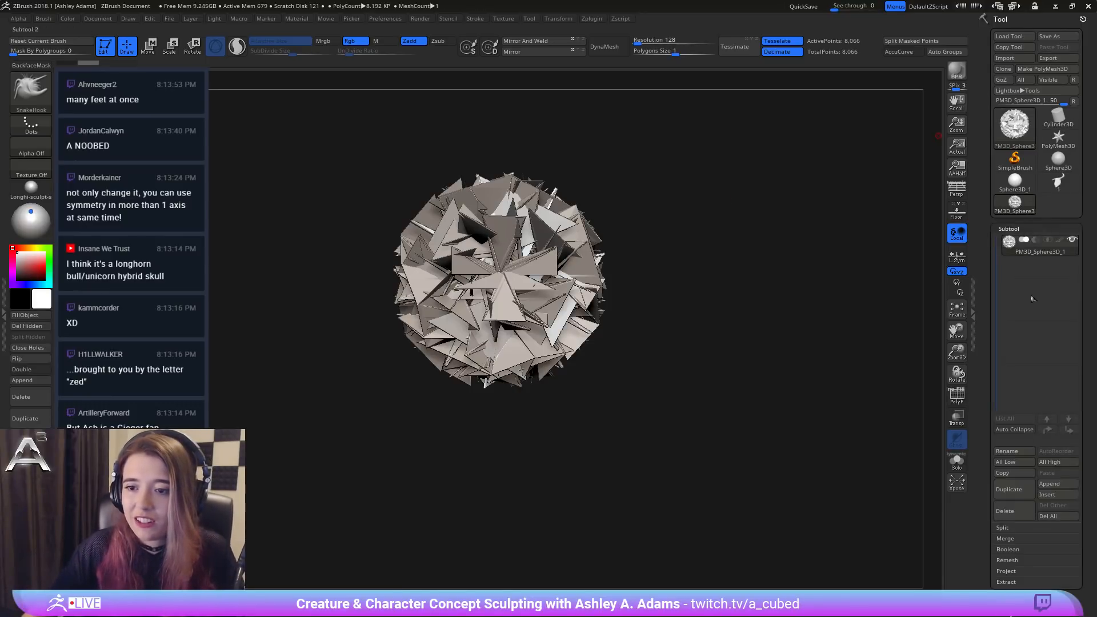
left_click(1046, 517)
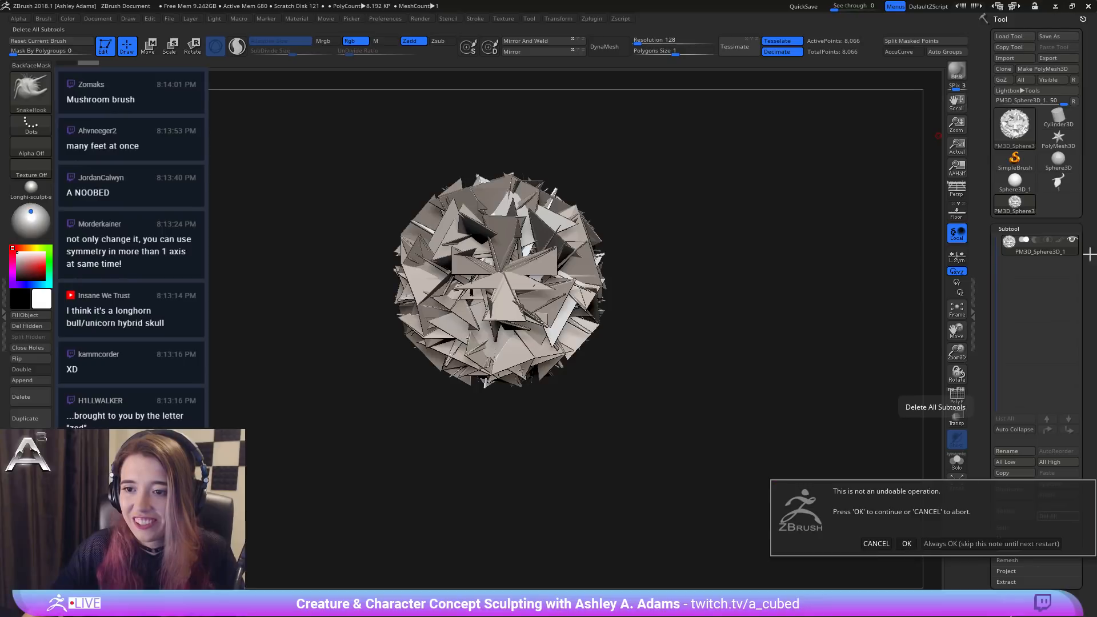
left_click(906, 544)
left_click(1015, 182)
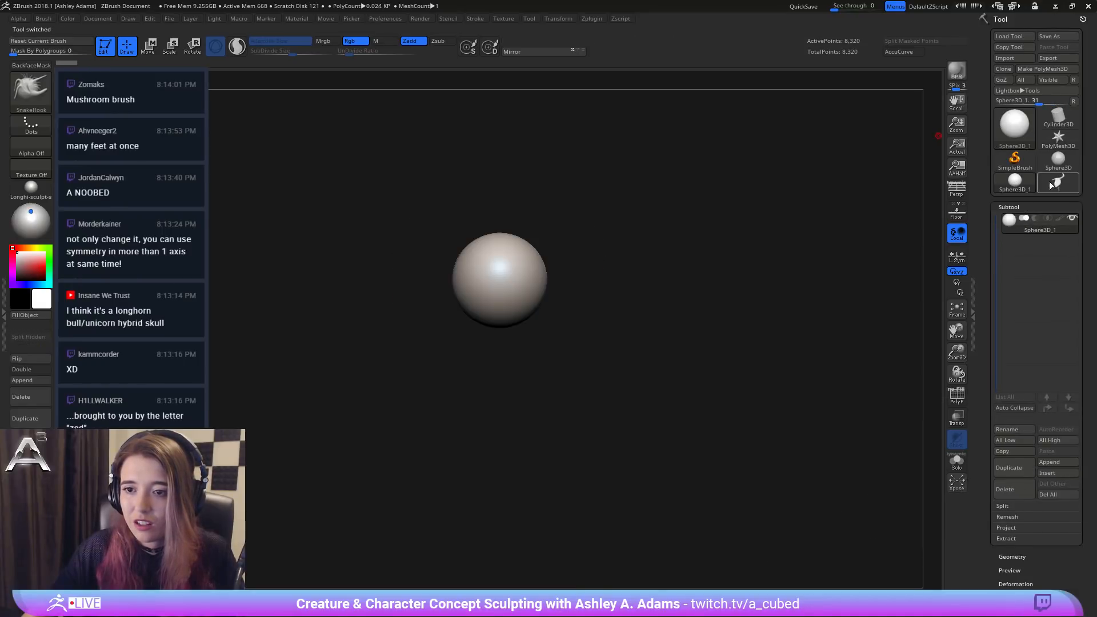
left_click(1058, 184)
Step: Turn off radial symmetry for the horned head, keeping only X-axis mirroring
left_click_drag(578, 274, 468, 294)
left_click(558, 18)
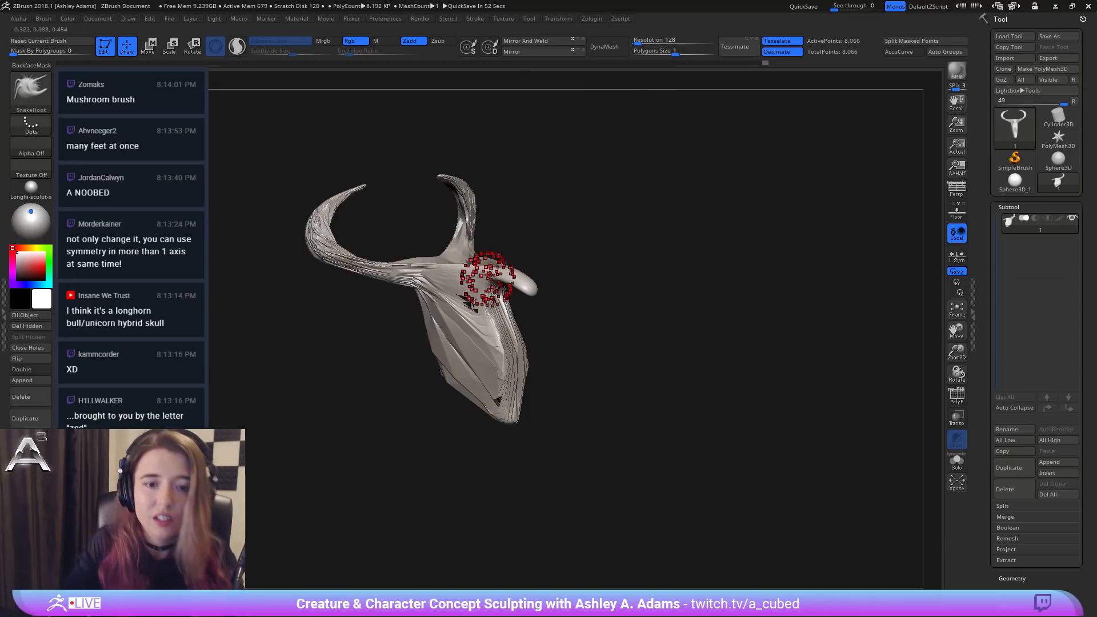
left_click(560, 18)
left_click(570, 287)
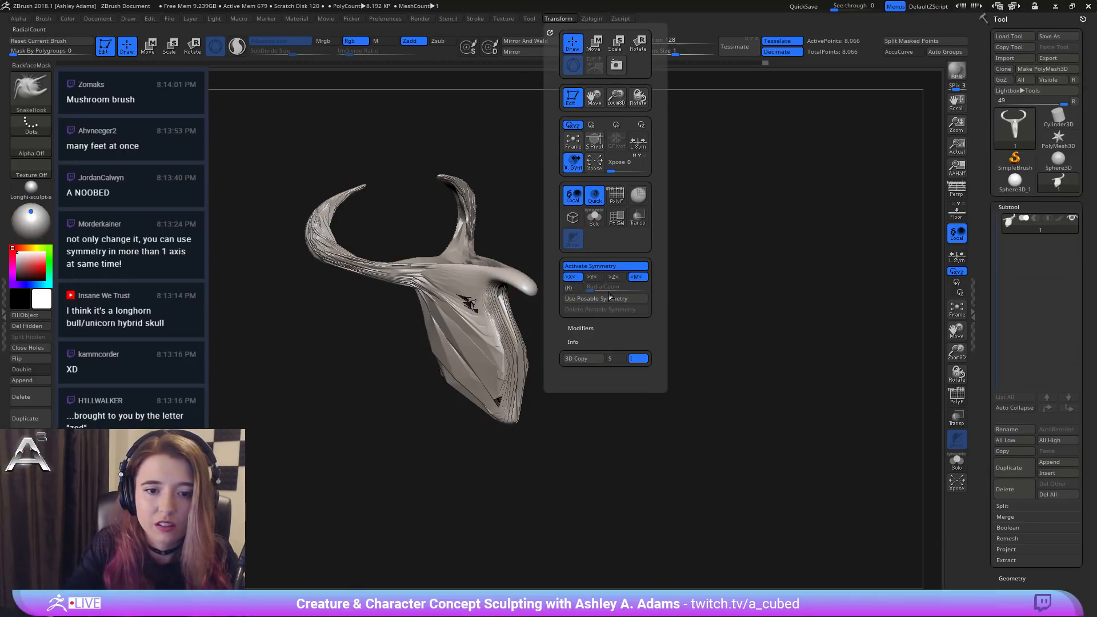
right_click_drag(506, 279, 487, 326)
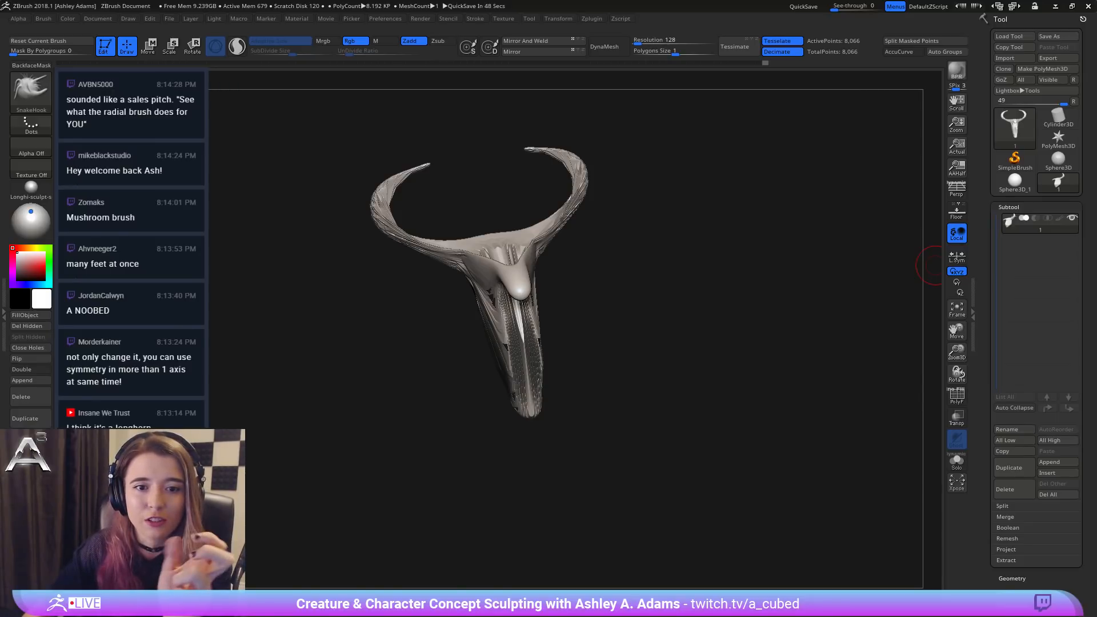
left_click_drag(933, 265, 651, 349)
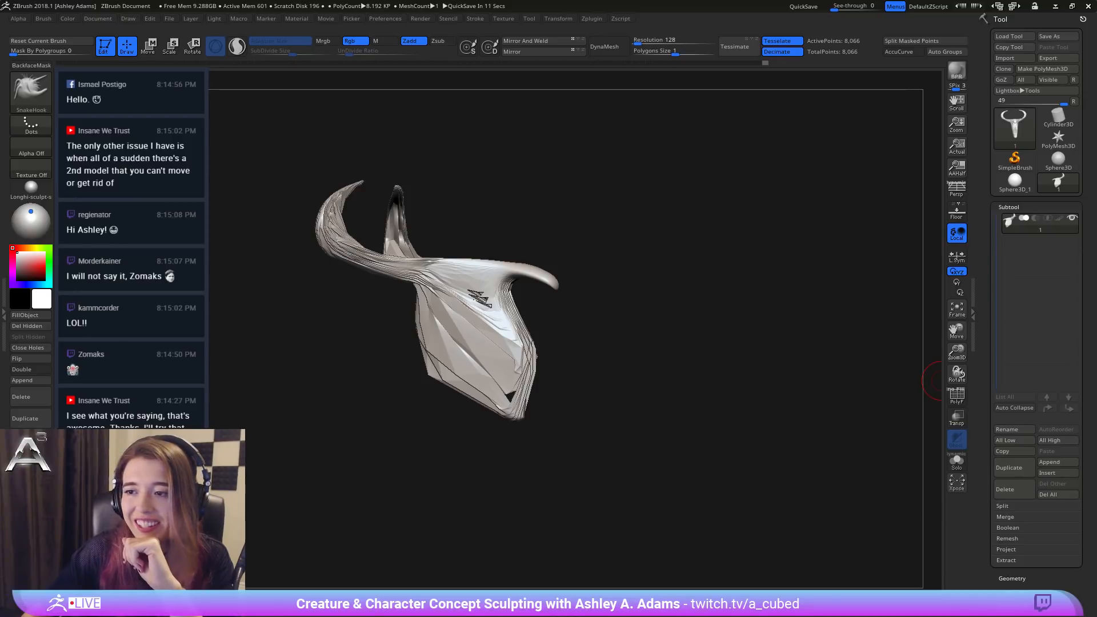
left_click_drag(663, 366, 622, 377)
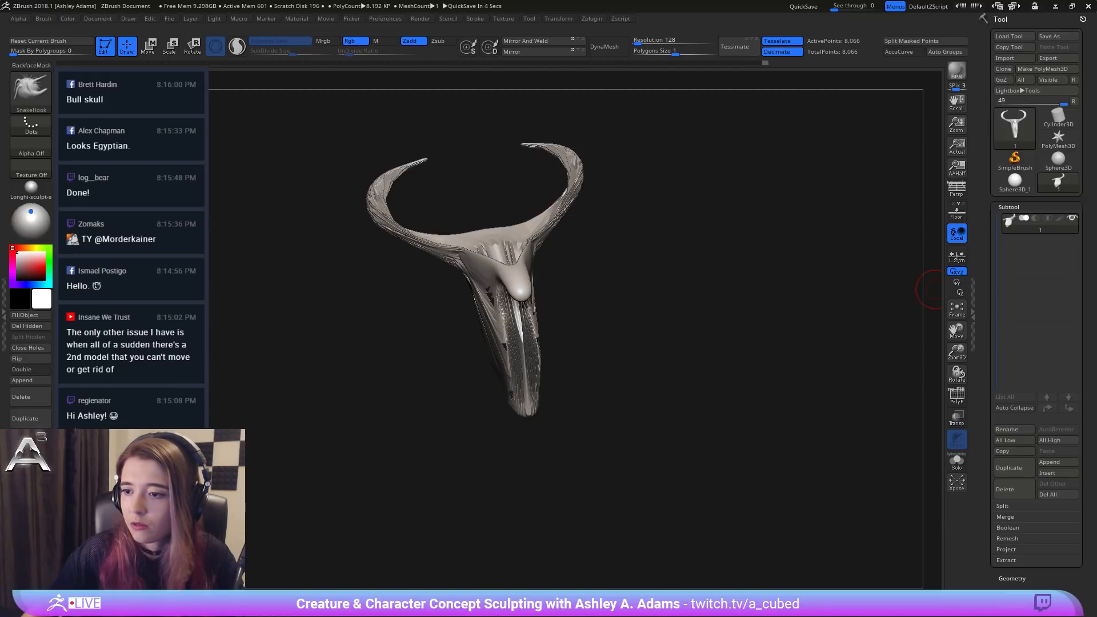
Step: Leave edit mode, draw a second copy of the horned head on the canvas, and resume editing
mouse_move(582, 257)
left_mouse_down()
mouse_move(695, 265)
mouse_move(617, 291)
mouse_move(646, 313)
mouse_move(626, 291)
mouse_move(638, 377)
left_mouse_up()
key("t")
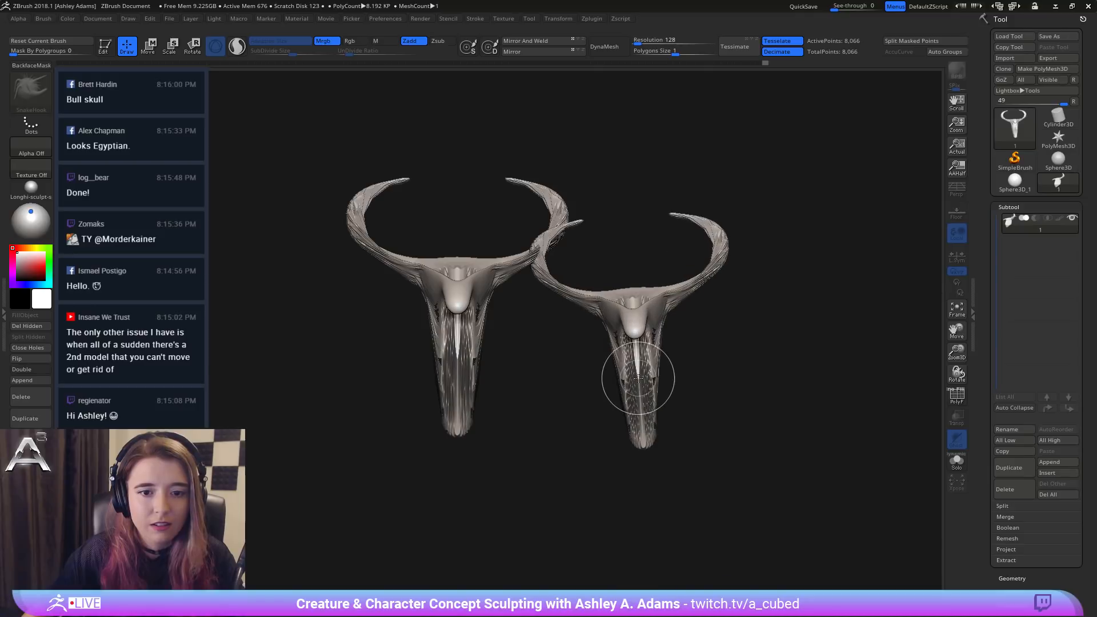
key("t")
left_click_drag(629, 265, 855, 310)
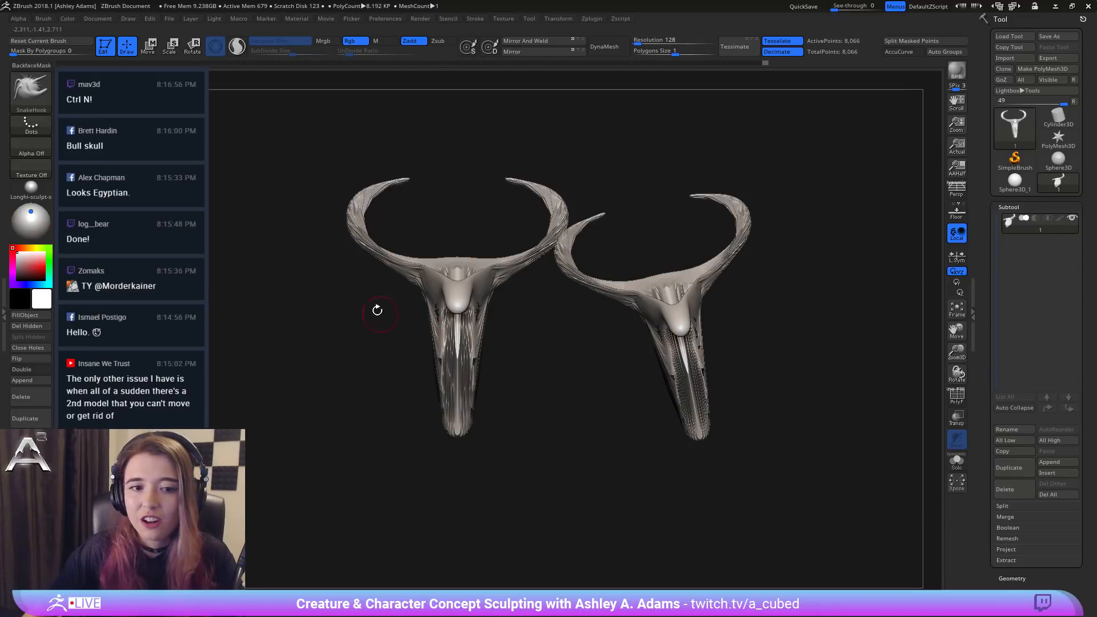
left_click_drag(599, 242, 458, 164)
left_click_drag(632, 252, 349, 273)
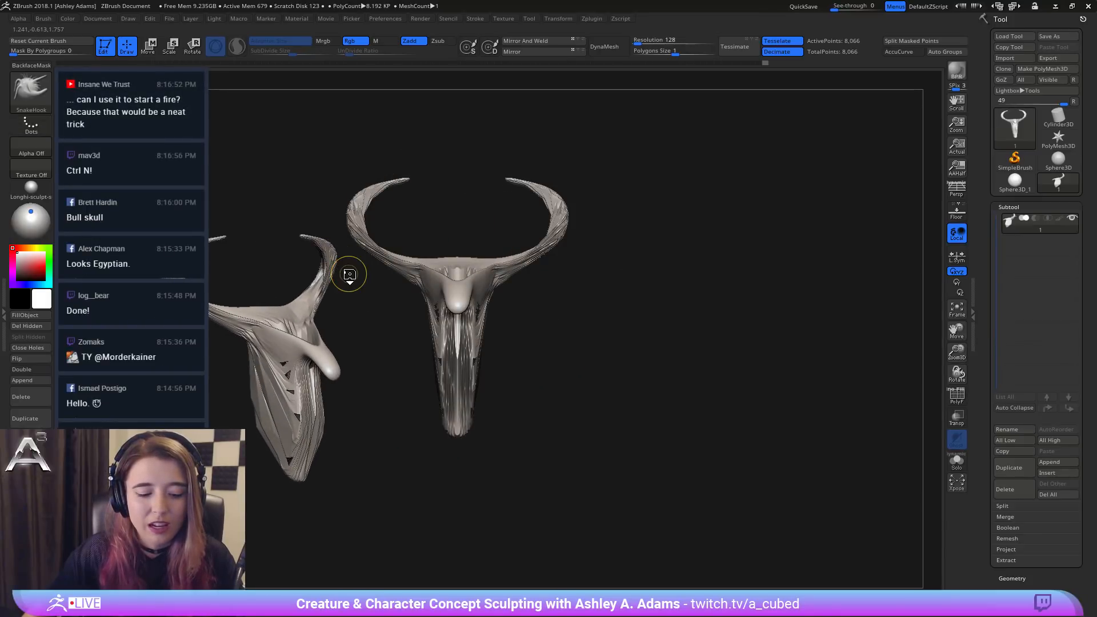
Step: Clear the stray head copy from the canvas and frame the active head
key("ctrl")
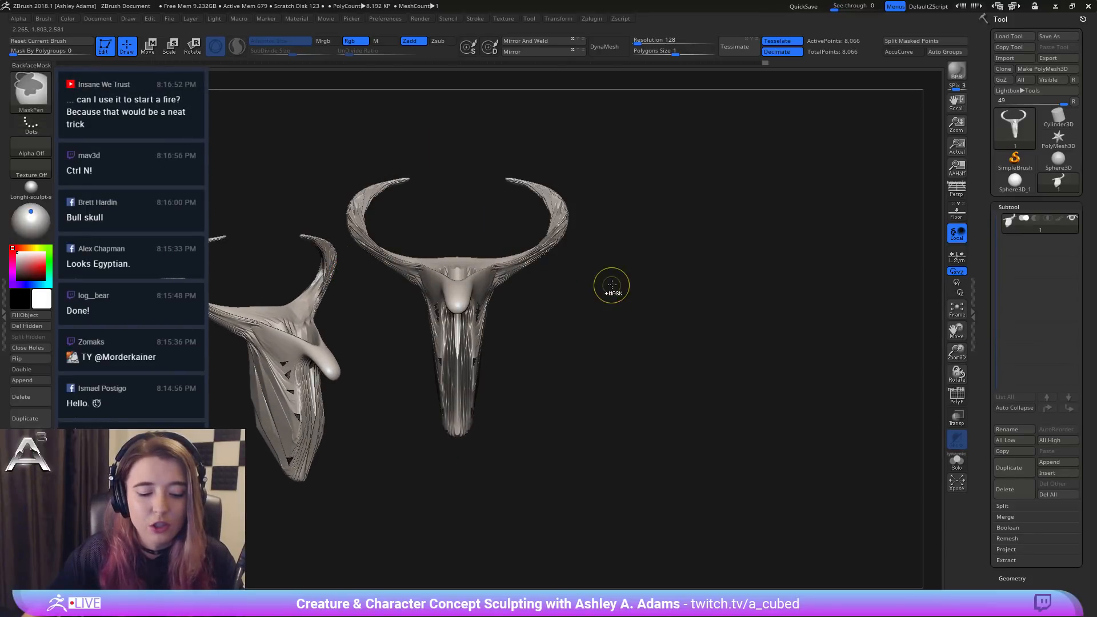
key("ctrl+n")
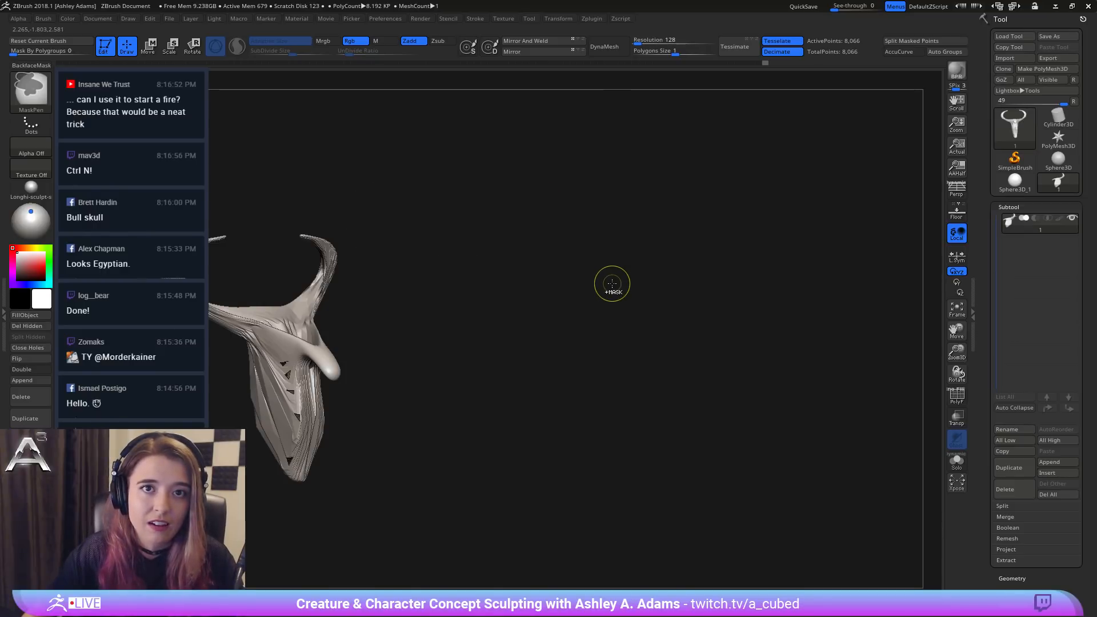
key("f")
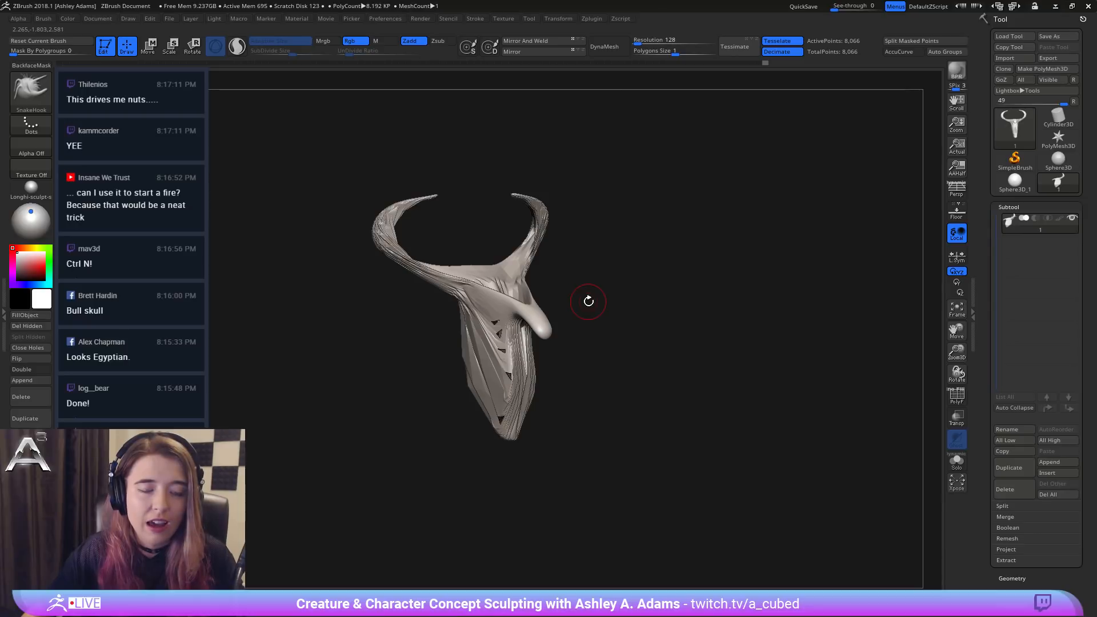
Step: Drop the enlarged head out of edit mode, draw another copy over it, and clear the whole canvas
mouse_move(588, 301)
left_mouse_down()
mouse_move(609, 308)
mouse_move(685, 386)
left_mouse_up()
key("t")
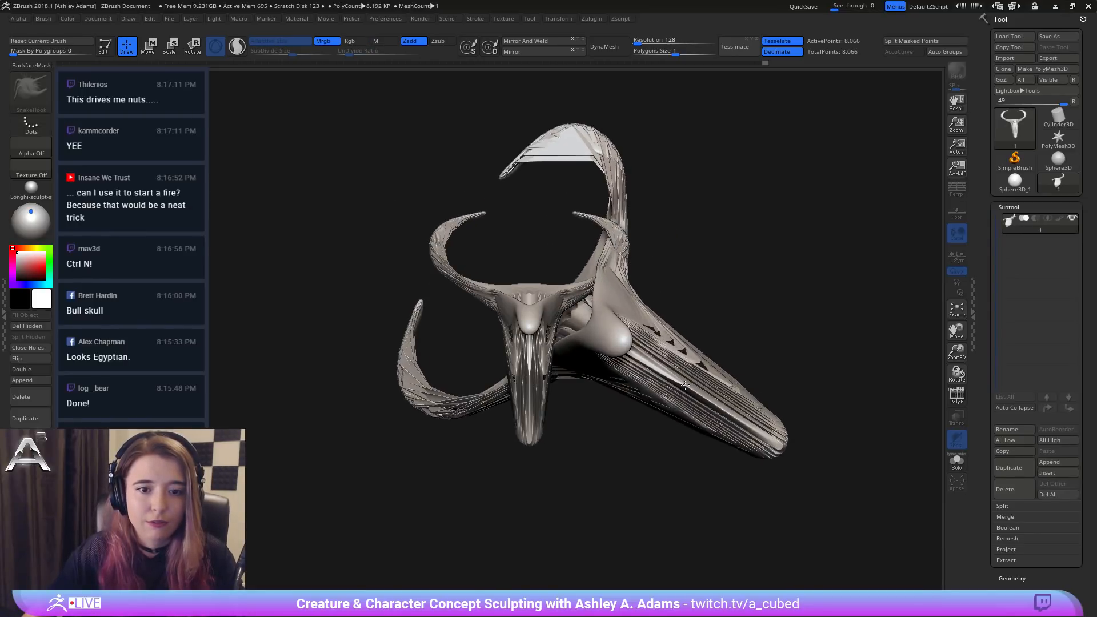
key("ctrl+n")
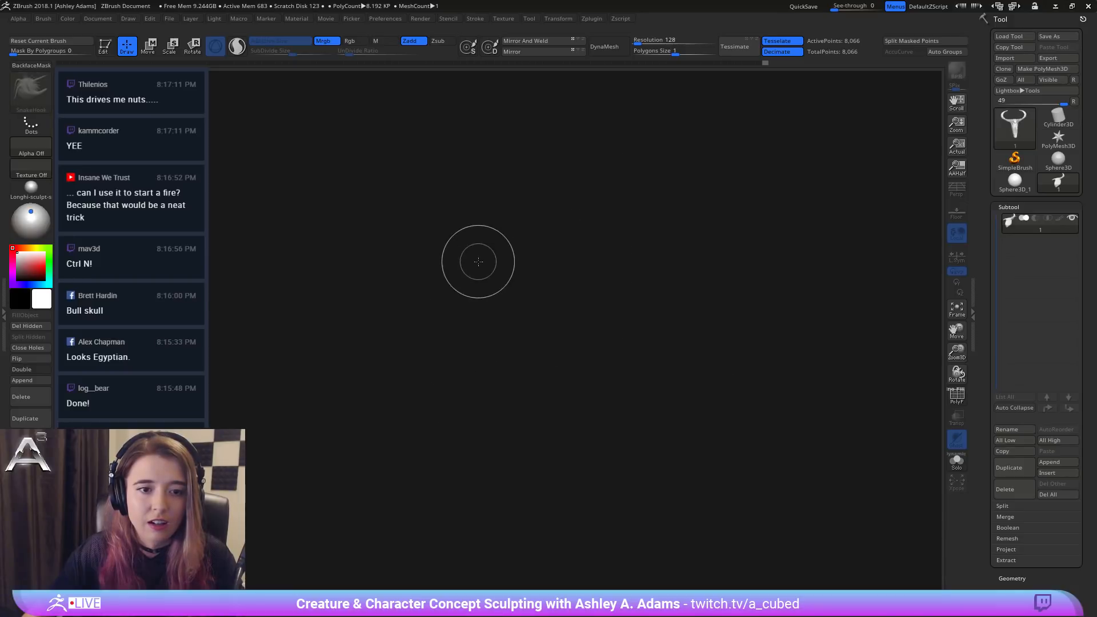
Step: Draw the horned head on the empty canvas again, re-enter edit mode, and clear the leftover copy
left_click_drag(479, 262, 652, 440)
key("t")
left_click_drag(674, 297, 472, 268)
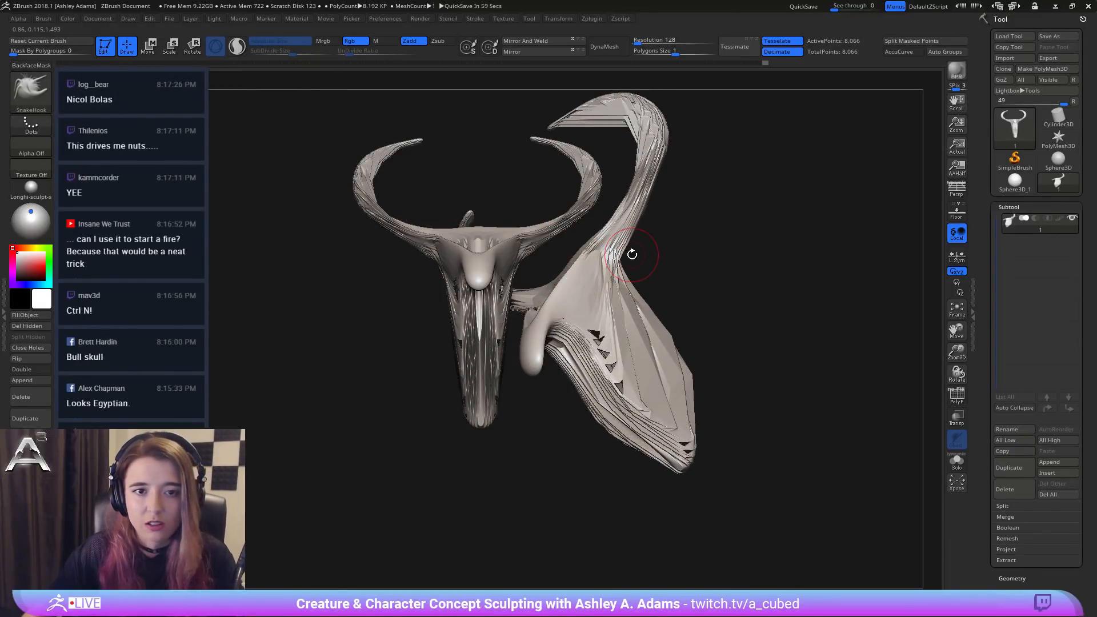
key("ctrl+n")
left_click_drag(631, 254, 603, 327)
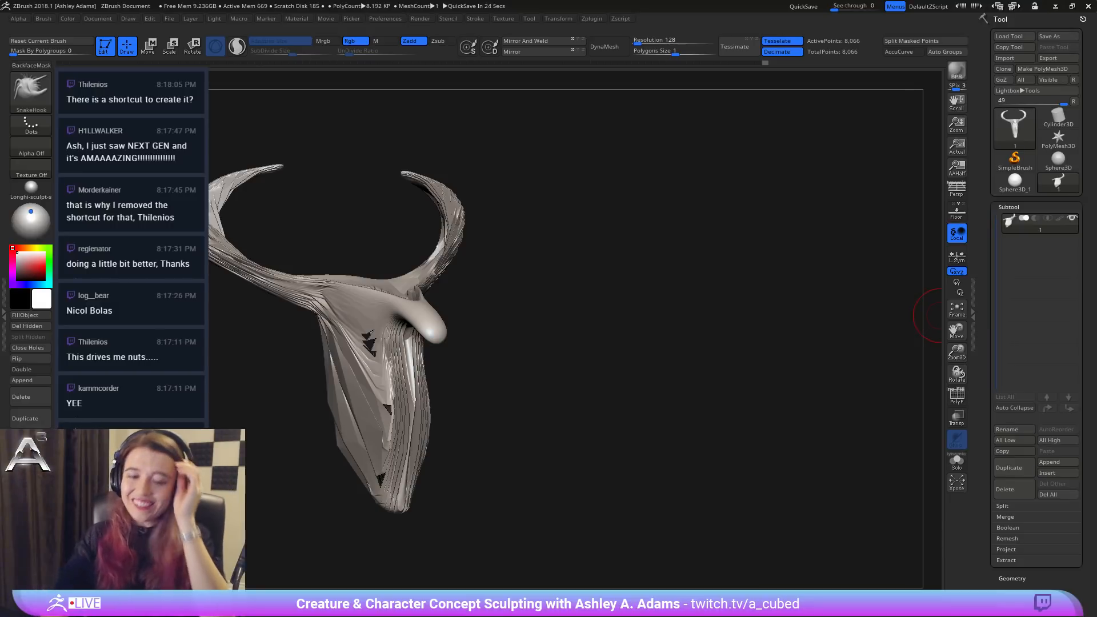
Step: Remesh the horned head with DynaMesh at resolution 128
mouse_move(343, 268)
left_mouse_down()
mouse_move(514, 268)
mouse_move(619, 233)
mouse_move(640, 207)
left_mouse_up()
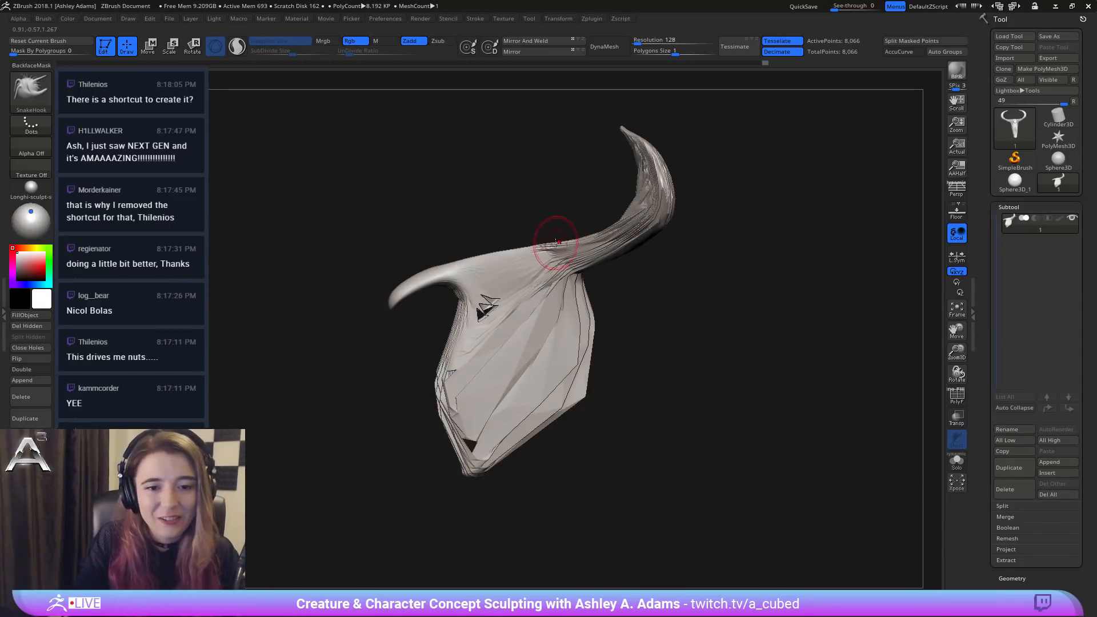
key("space")
left_click_drag(559, 241, 576, 241)
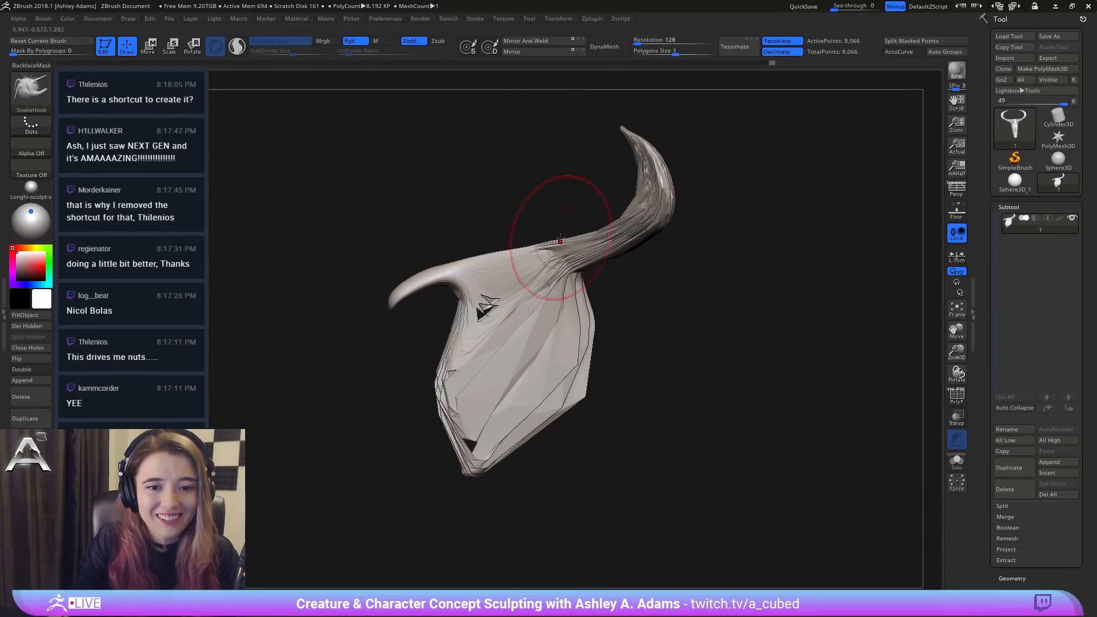
key("space")
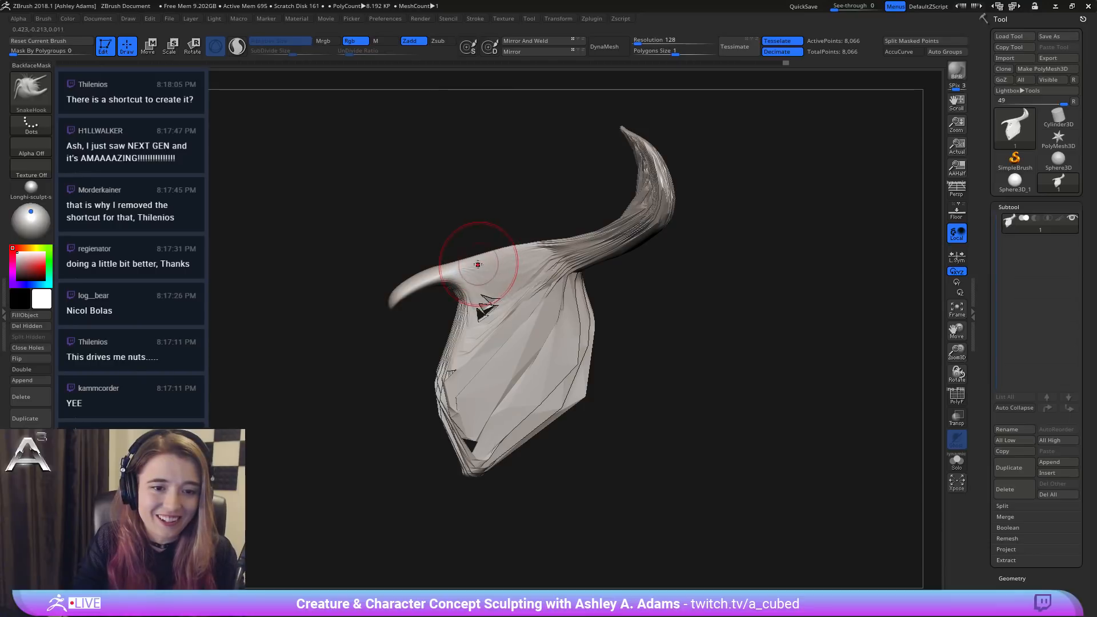
left_click_drag(504, 232, 598, 258, "alt")
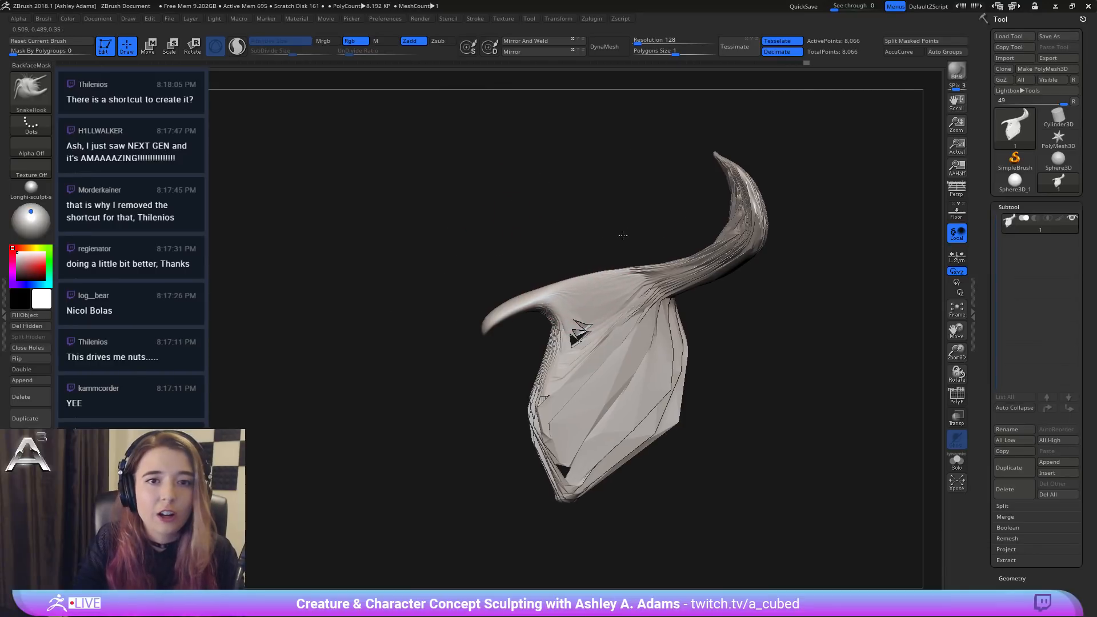
left_click(621, 52)
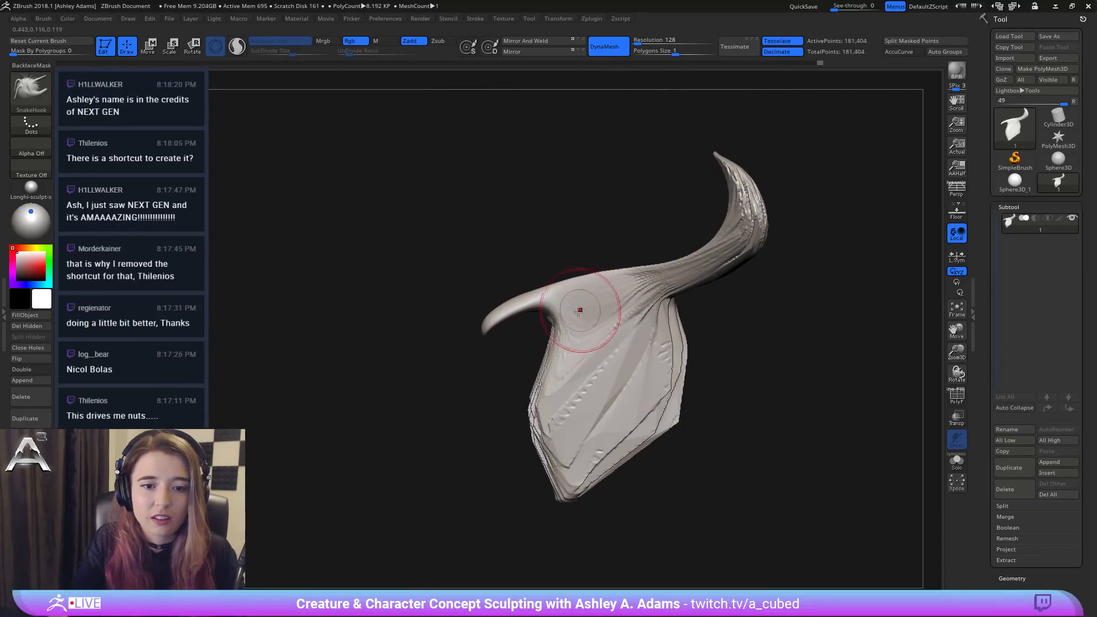
Step: Pull out the sides of the head with the SnakeHook brush to make them fuller and rounder
left_click_drag(509, 257, 634, 267)
key("space")
left_click_drag(517, 331, 530, 329)
right_click_drag(560, 343, 517, 354)
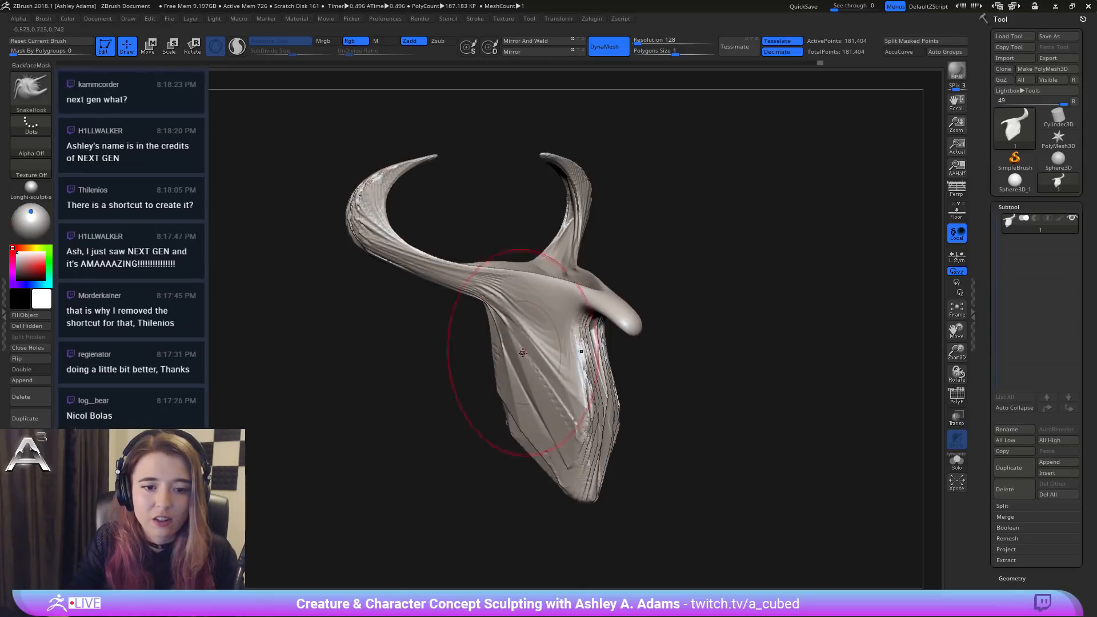
left_click_drag(517, 357, 522, 426)
right_click_drag(521, 426, 423, 411)
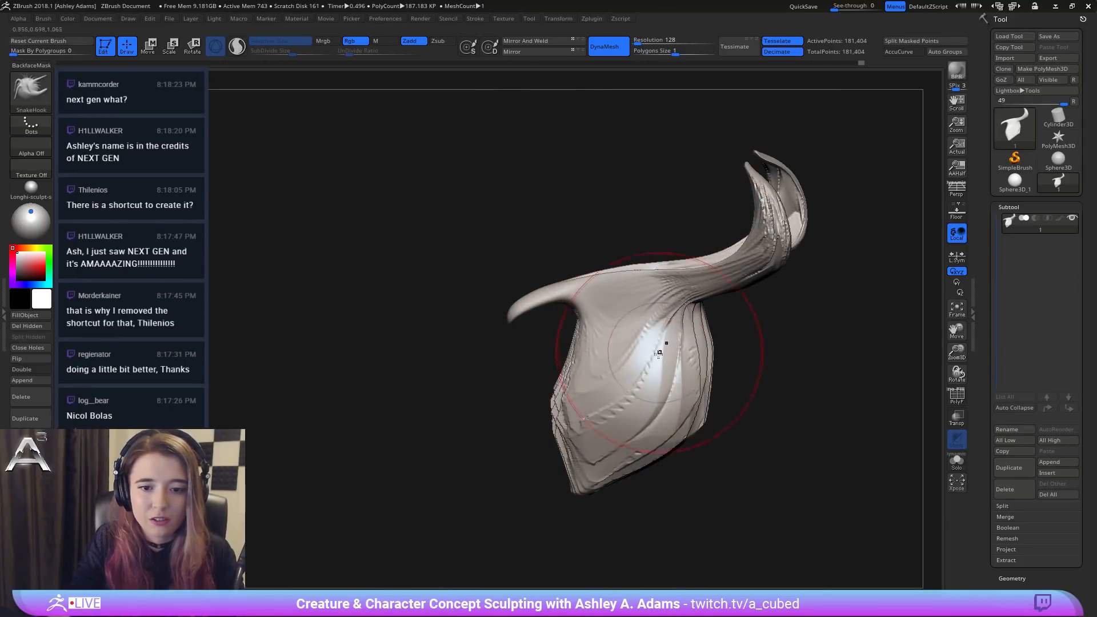
mouse_move(562, 395)
right_mouse_down()
mouse_move(629, 421)
mouse_move(551, 331)
mouse_move(577, 343)
right_mouse_up()
Step: Switch to the ClayBuildup brush and smooth the ridges on the back of the head
key("space")
left_click(525, 303)
mouse_move(525, 303)
right_mouse_down()
mouse_move(437, 370)
mouse_move(451, 343)
mouse_move(426, 269)
mouse_move(472, 425)
right_mouse_up()
right_click(437, 369)
key("b")
key("c")
key("b")
mouse_move(473, 425)
left_mouse_down("shift")
mouse_move(466, 449)
mouse_move(483, 291)
left_mouse_up("shift")
Step: Build up clay down the centre of the back of the head with ClayBuildup
right_click_drag(483, 292, 413, 264)
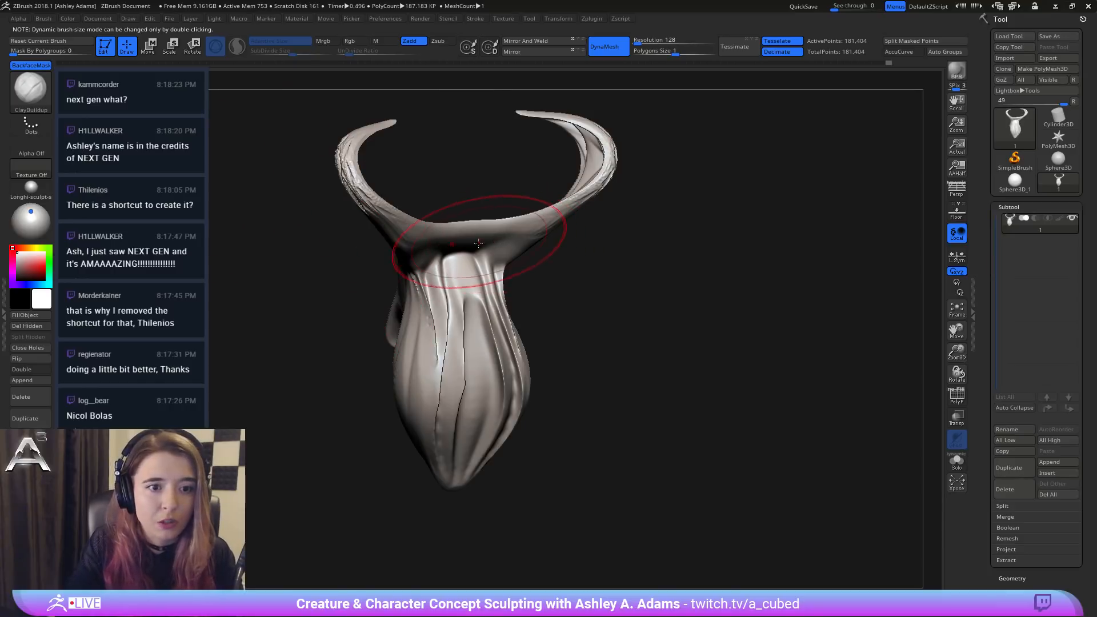
left_click_drag(460, 266, 464, 317)
right_click(451, 276)
right_click_drag(452, 277, 435, 229)
mouse_move(464, 258)
left_mouse_down()
mouse_move(434, 268)
mouse_move(444, 478)
left_mouse_up()
left_click_drag(465, 331, 460, 350)
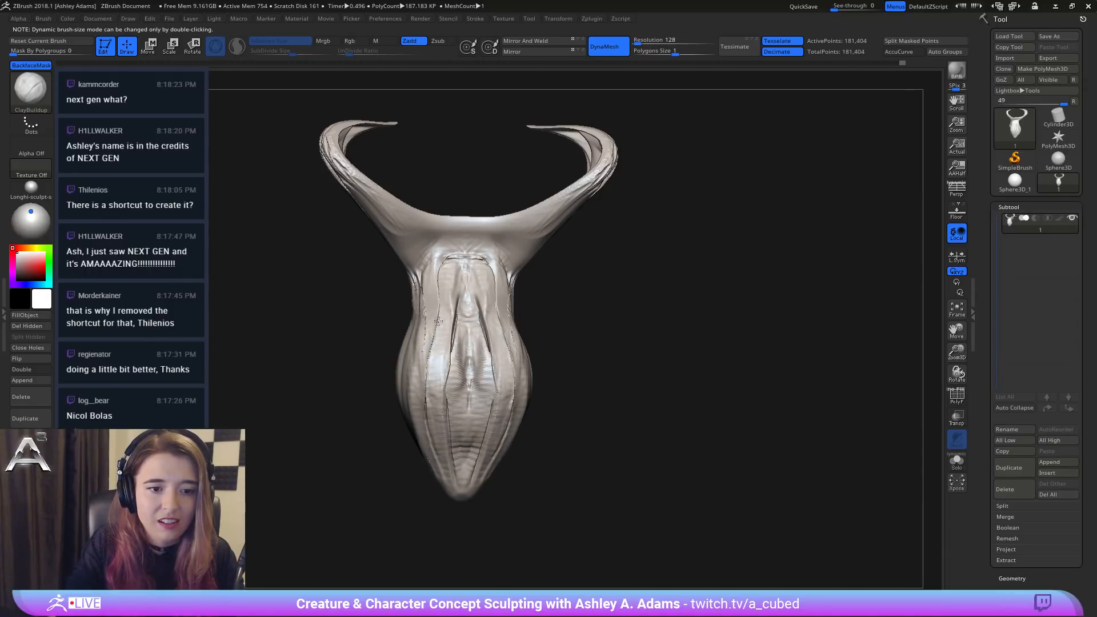
Step: Add more clay strokes beside the central ridge on the back of the head and smooth them together
right_click_drag(514, 392, 452, 377)
left_click_drag(458, 286, 443, 353)
left_click_drag(428, 416, 460, 464)
mouse_move(442, 288)
left_mouse_down()
mouse_move(428, 353)
mouse_move(455, 399)
left_mouse_up()
left_click_drag(484, 320, 464, 380, "shift")
Step: Build up clay along the curved surface of the horns
mouse_move(457, 337)
right_mouse_down()
mouse_move(517, 326)
mouse_move(497, 337)
mouse_move(566, 254)
mouse_move(560, 245)
mouse_move(580, 279)
mouse_move(513, 229)
right_mouse_up()
mouse_move(290, 173)
right_mouse_down()
mouse_move(320, 146)
mouse_move(340, 179)
mouse_move(476, 210)
mouse_move(495, 185)
mouse_move(542, 190)
mouse_move(565, 161)
right_mouse_up()
right_click(490, 184)
right_click(549, 157)
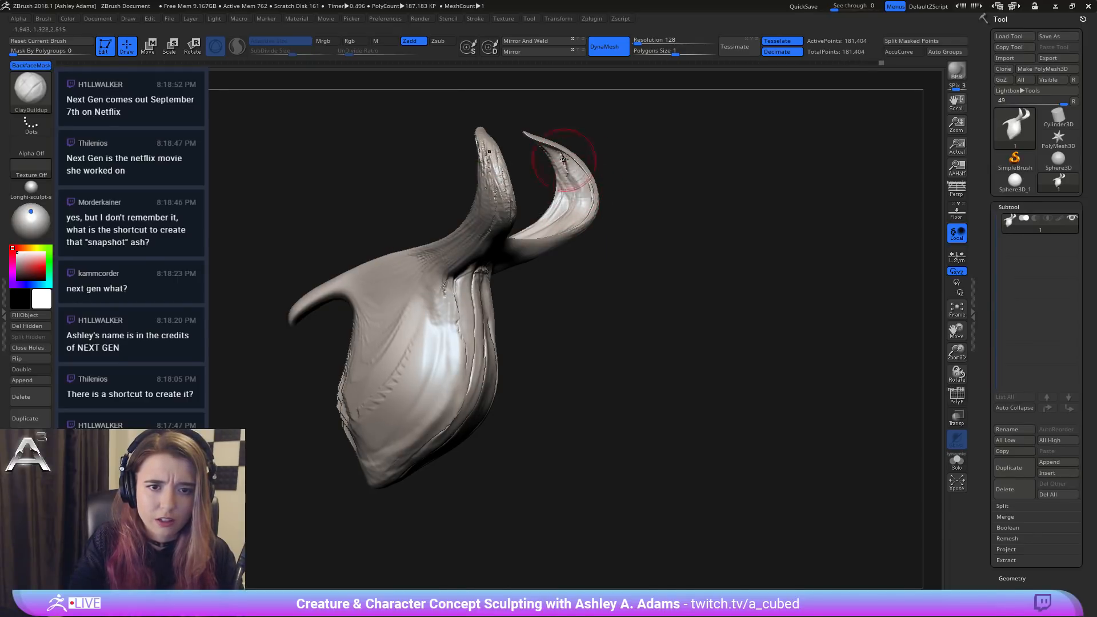
left_click_drag(551, 148, 587, 196)
mouse_move(586, 195)
right_mouse_down()
mouse_move(627, 166)
mouse_move(569, 188)
mouse_move(657, 215)
mouse_move(564, 211)
mouse_move(687, 239)
mouse_move(411, 275)
mouse_move(520, 286)
mouse_move(485, 240)
right_mouse_up()
right_click(569, 188)
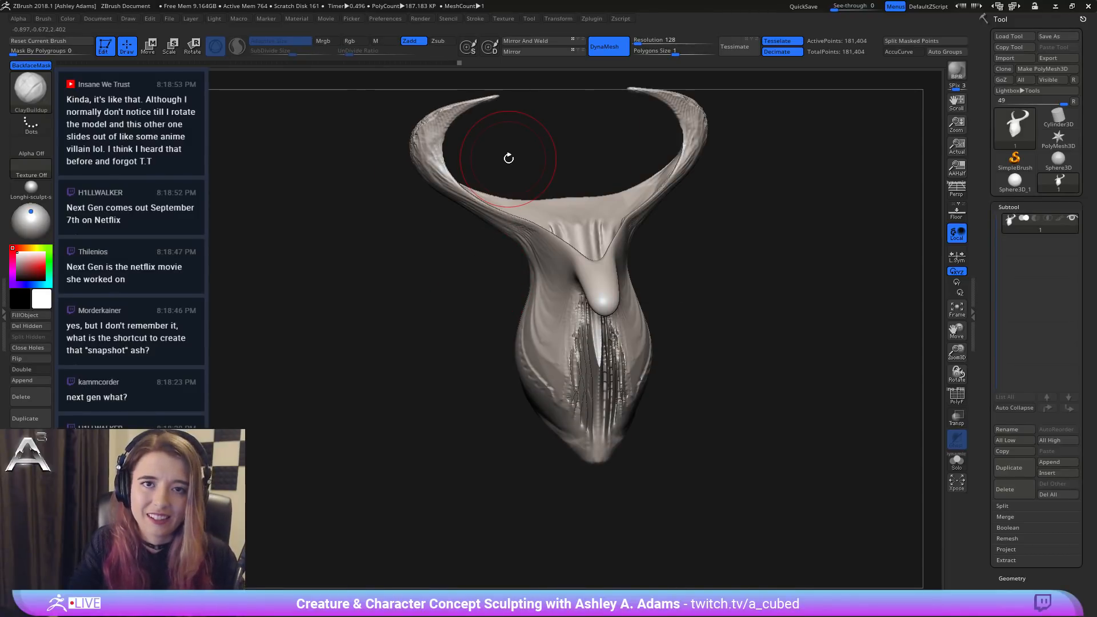
Step: Adjust the brush size and build up a clay mound on top of the head behind the front snout
right_click_drag(551, 257, 558, 245)
key("space")
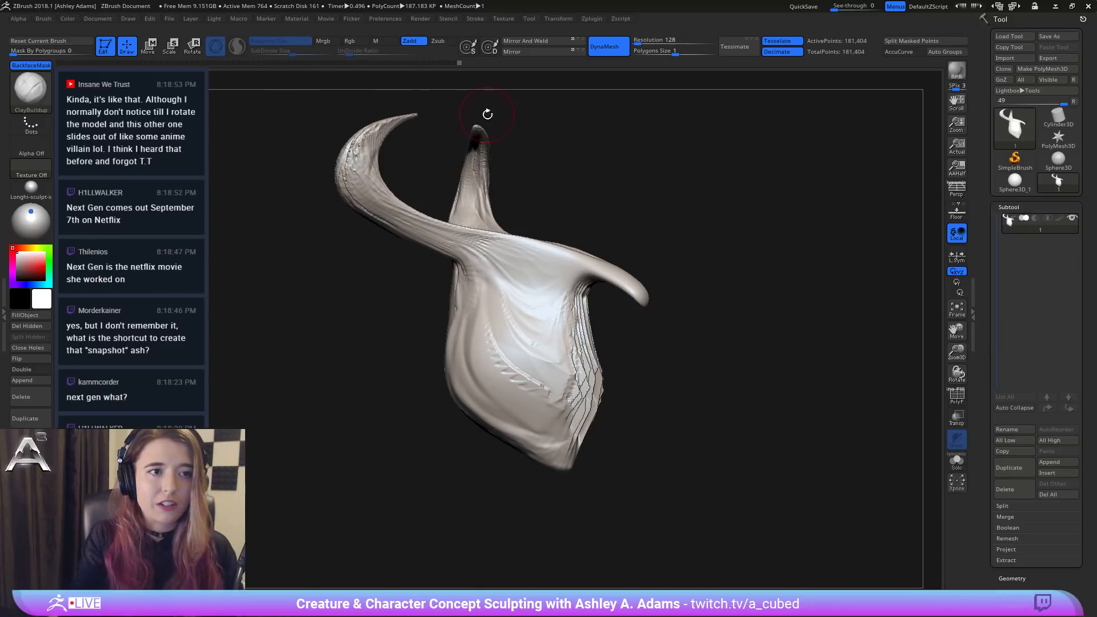
left_click_drag(632, 265, 652, 238)
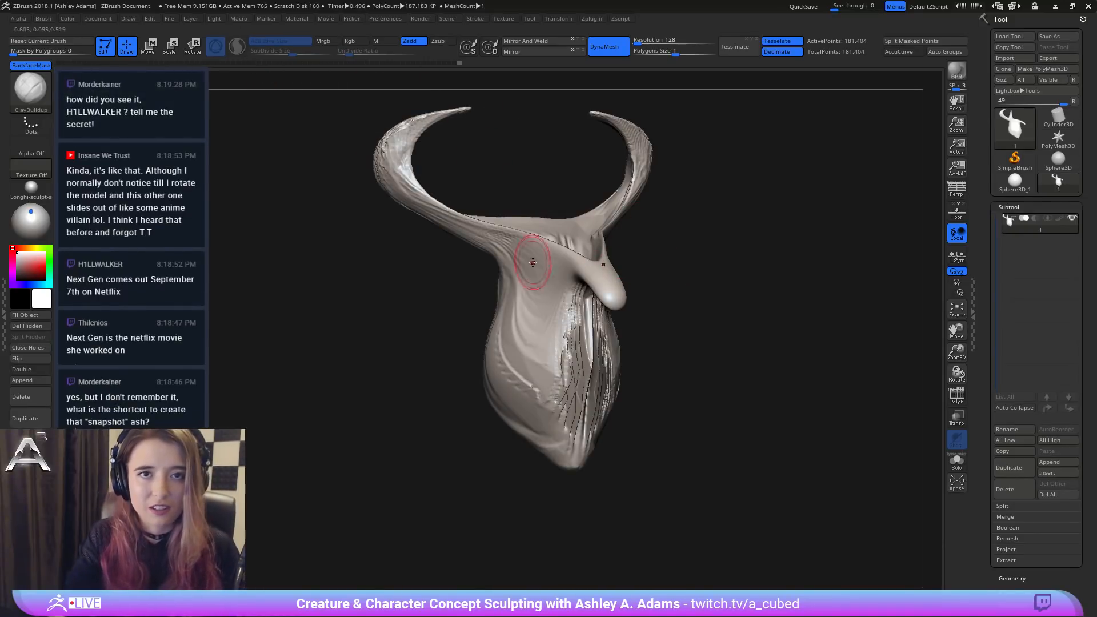
right_click_drag(532, 263, 641, 303)
mouse_move(578, 243)
right_mouse_down()
mouse_move(563, 274)
mouse_move(563, 399)
right_mouse_up()
key("space")
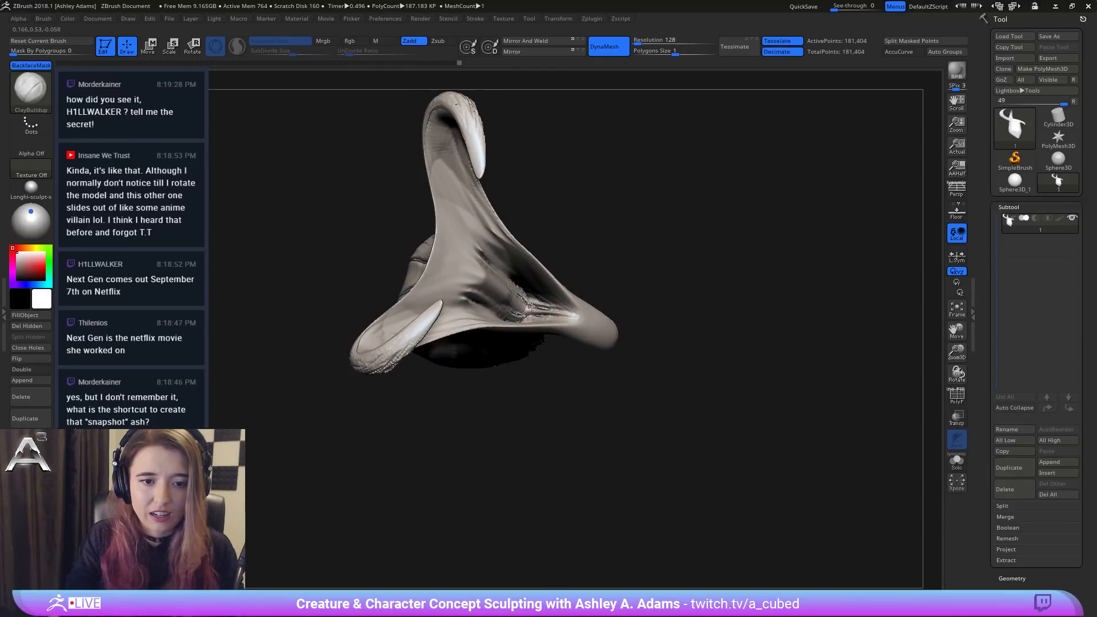
left_click_drag(530, 311, 525, 289)
Step: Extend the clay mound on top of the head and smooth it into the surrounding surface
right_click_drag(537, 289, 507, 295)
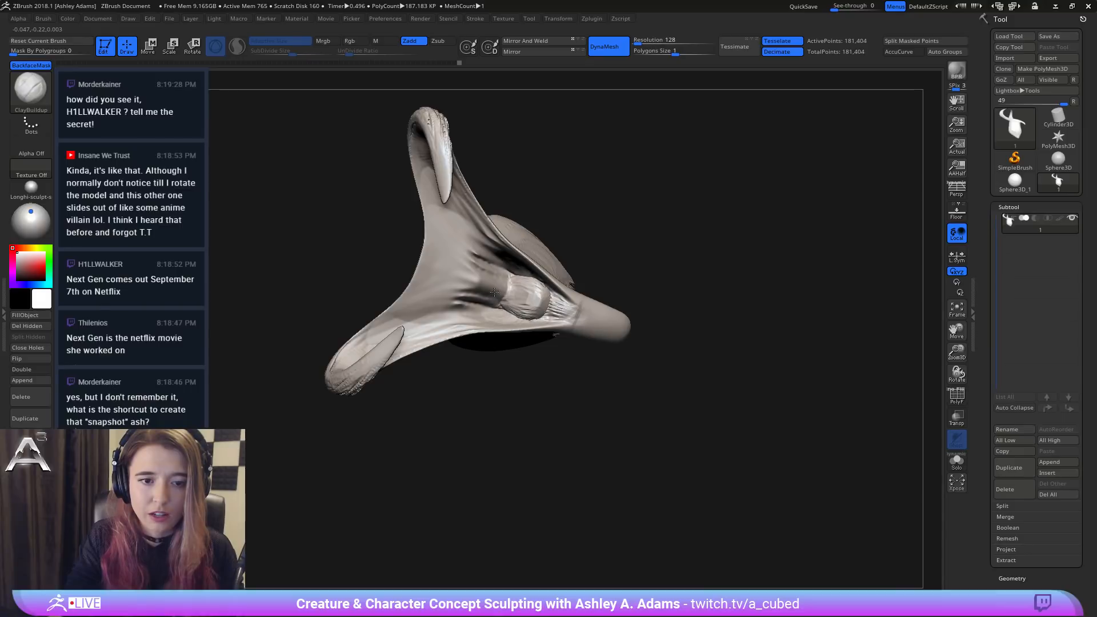
mouse_move(494, 292)
left_mouse_down()
mouse_move(527, 308)
mouse_move(514, 272)
left_mouse_up()
right_click_drag(511, 337, 513, 286)
left_click_drag(523, 297, 515, 293, "shift")
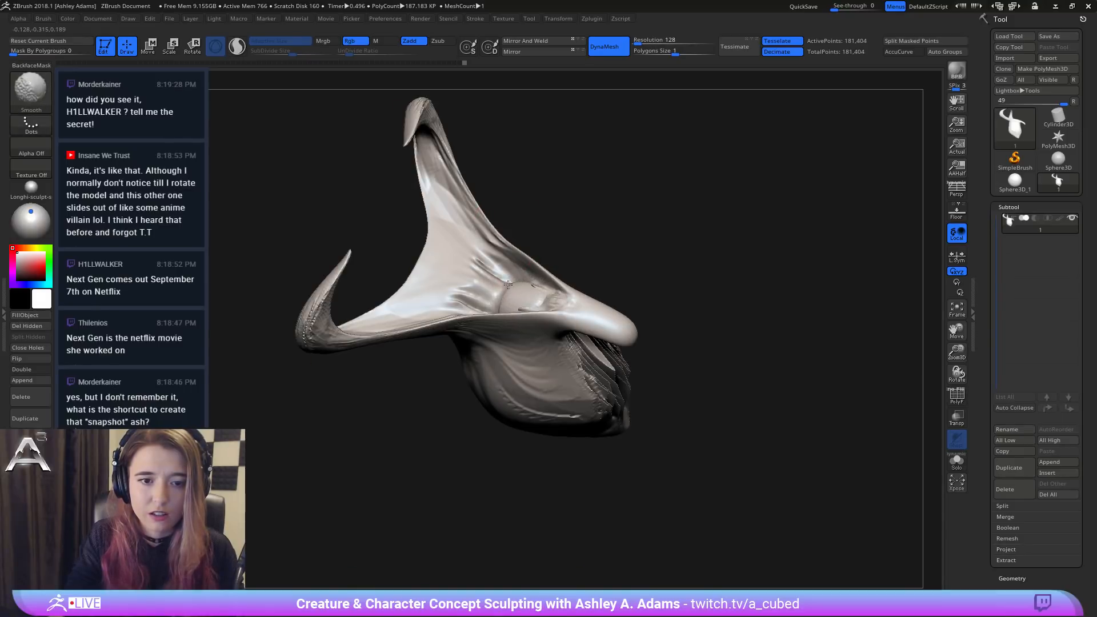
Step: Build up thick clay around the base of the horns where they join the head
right_click_drag(457, 355, 498, 382)
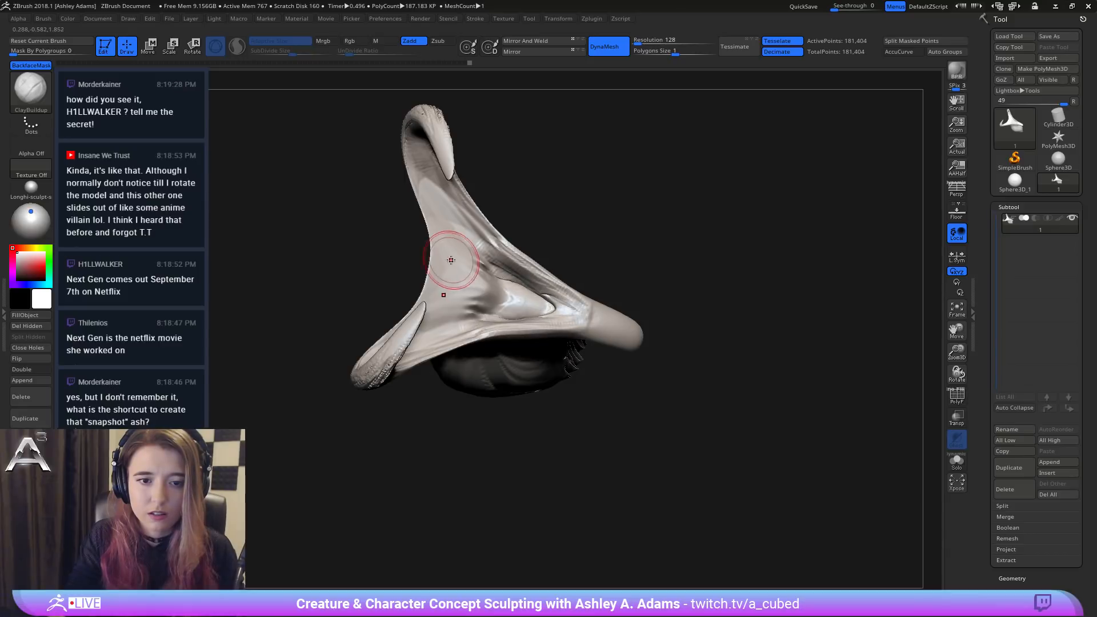
right_click_drag(451, 260, 377, 272)
right_click(401, 275)
mouse_move(380, 276)
left_mouse_down()
mouse_move(365, 302)
mouse_move(371, 286)
mouse_move(371, 320)
mouse_move(363, 290)
left_mouse_up()
right_click_drag(363, 290, 404, 256)
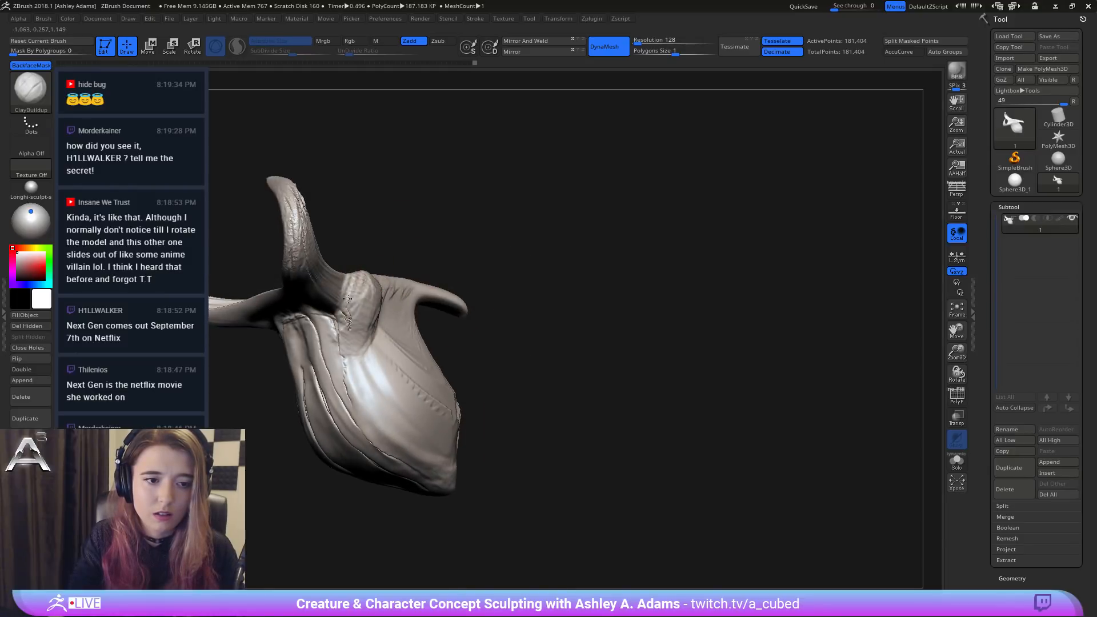
mouse_move(348, 286)
left_mouse_down()
mouse_move(343, 297)
mouse_move(331, 285)
mouse_move(354, 293)
left_mouse_up()
Step: Stretch the front snout into a long, downward-curving beak with the SnakeHook brush
mouse_move(354, 293)
right_mouse_down()
mouse_move(413, 285)
mouse_move(448, 294)
mouse_move(443, 313)
mouse_move(516, 304)
right_mouse_up()
right_click(439, 304)
right_click(443, 313)
right_click(516, 304)
right_click_drag(609, 336, 594, 257, "ctrl")
mouse_move(594, 257)
right_mouse_down()
mouse_move(579, 243)
mouse_move(526, 257)
right_mouse_up()
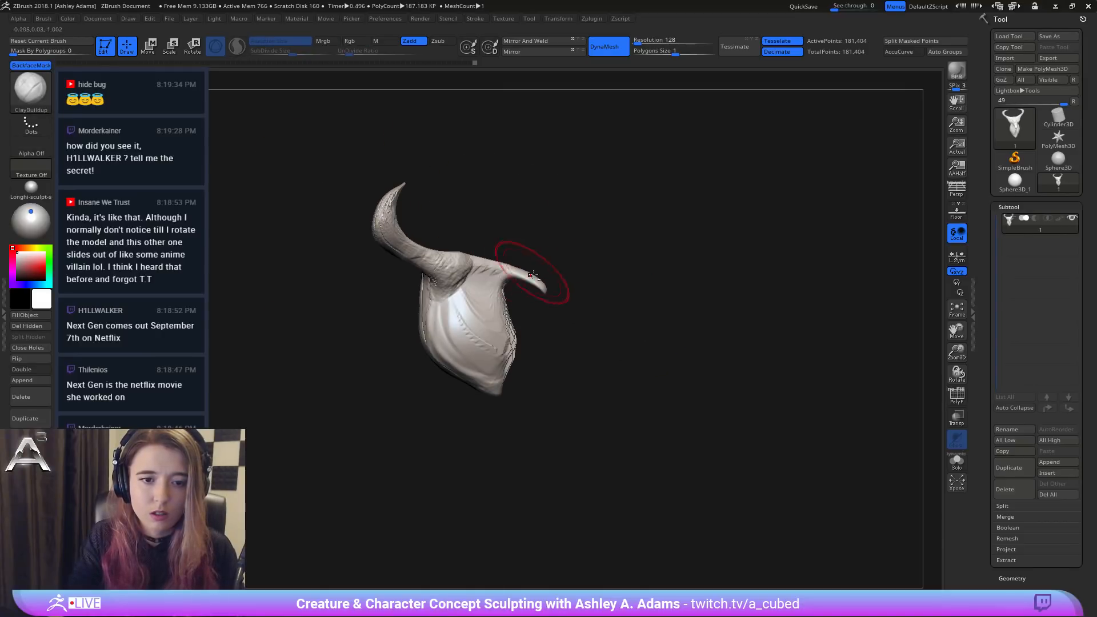
right_click(522, 244)
key("b")
key("s")
key("h")
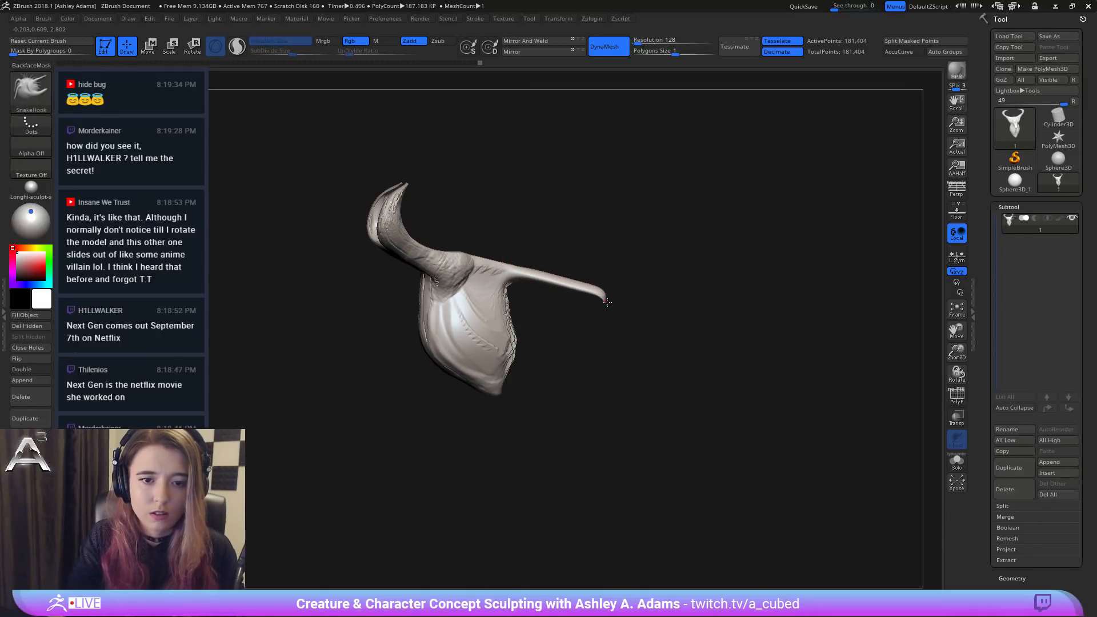
right_click_drag(627, 322, 642, 329)
key("shift")
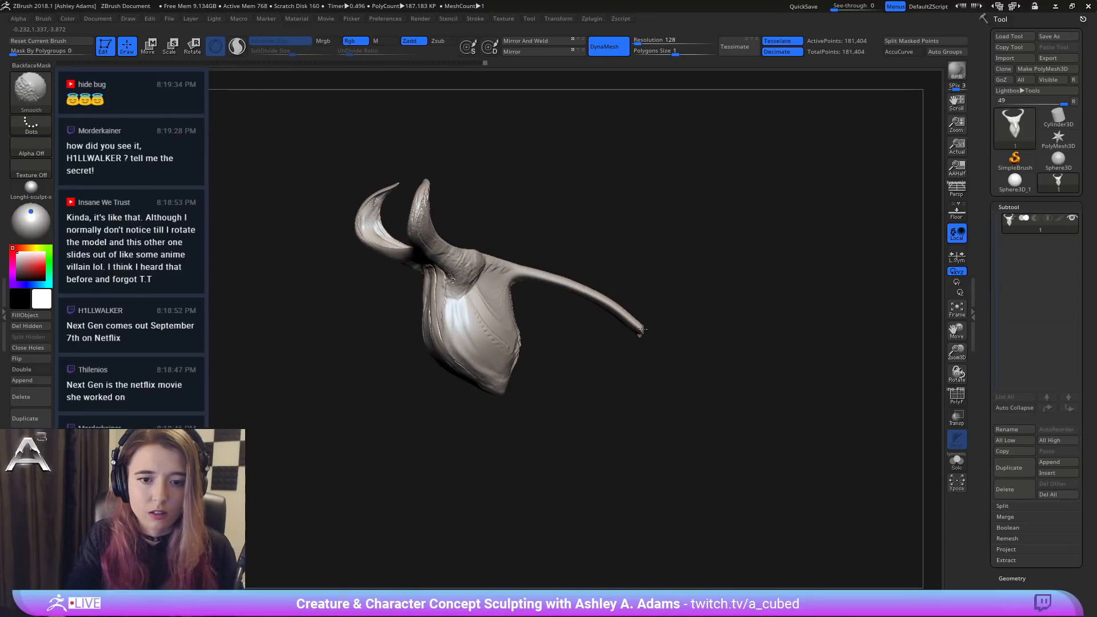
Step: Thicken the beak along its length with the Inflat brush and smooth its base
right_click_drag(584, 263, 474, 245)
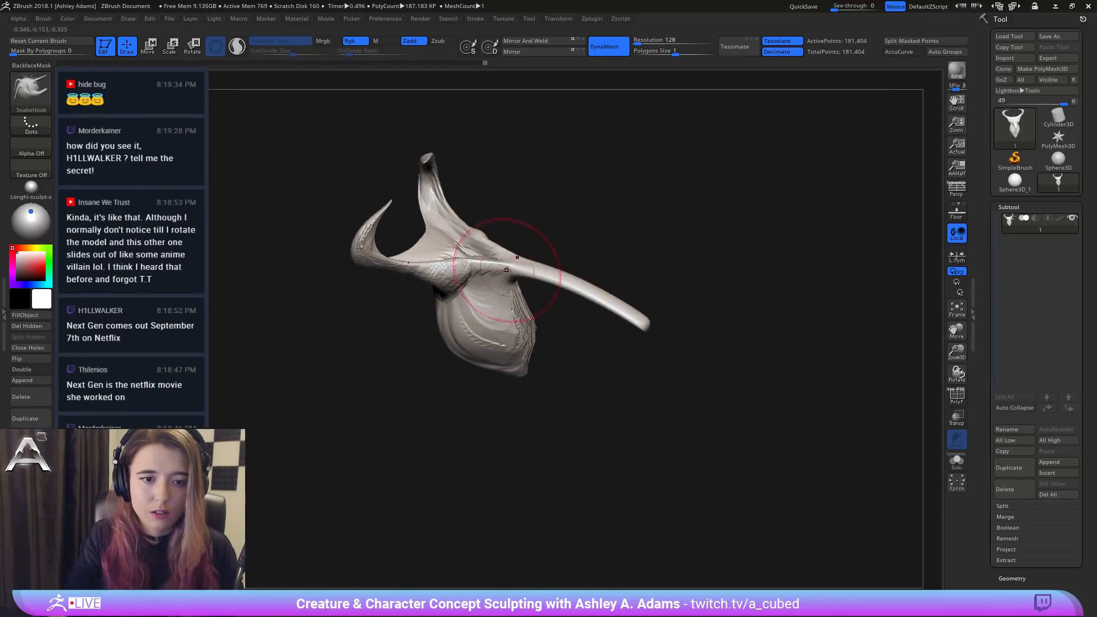
key("b")
key("i")
key("n")
mouse_move(490, 257)
left_mouse_down()
mouse_move(606, 302)
mouse_move(643, 340)
left_mouse_up()
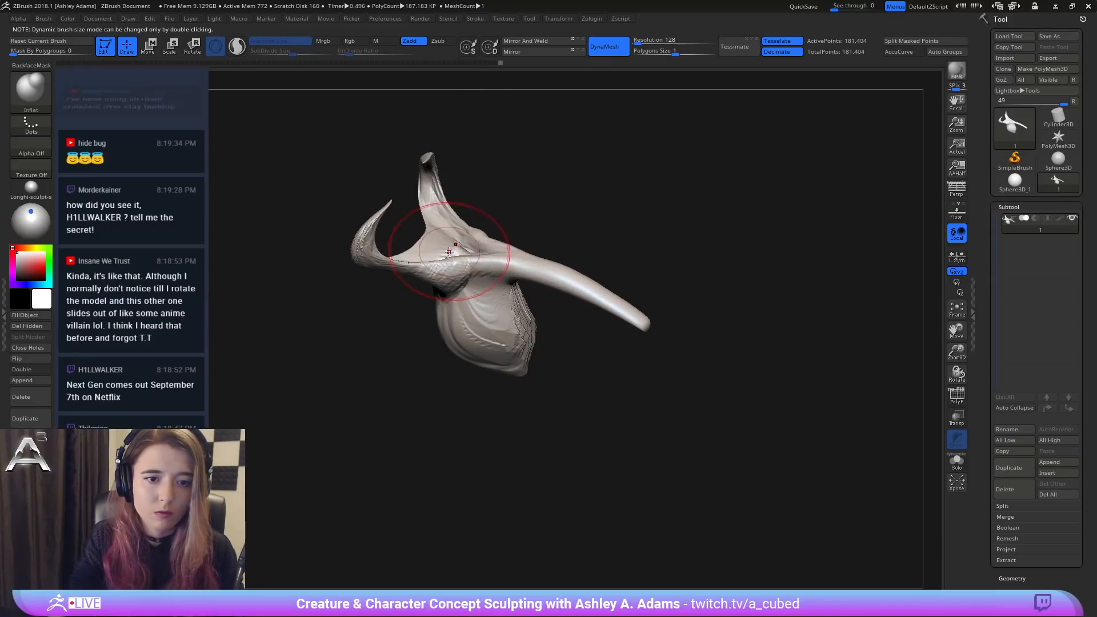
right_click_drag(491, 245, 558, 247)
key("shift")
left_click_drag(558, 248, 496, 232, "shift")
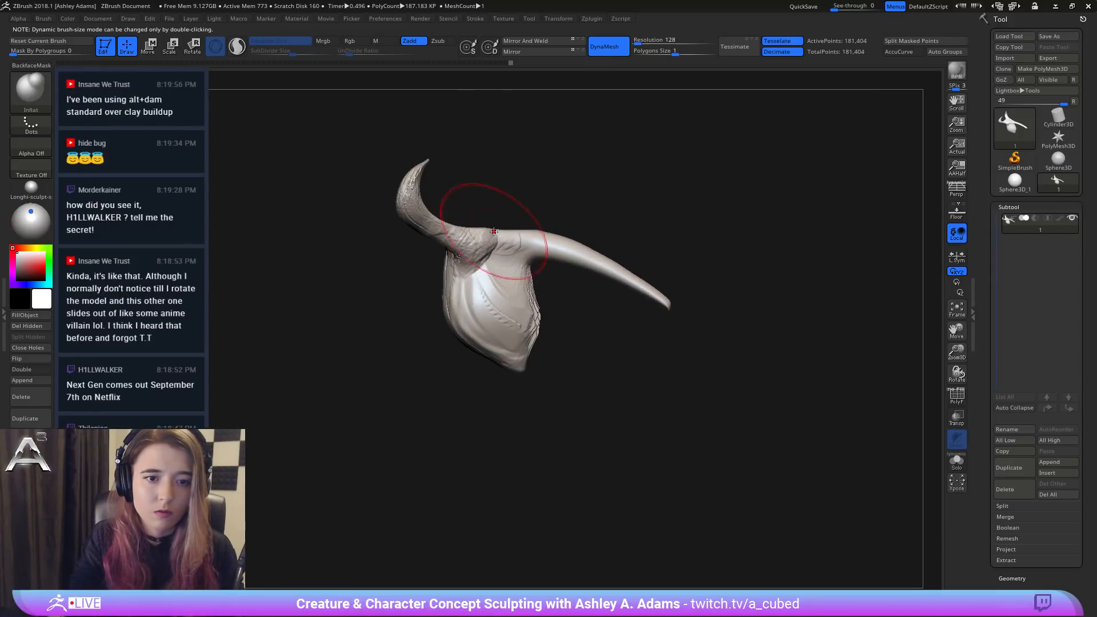
Step: Arch the base of the beak upward and lengthen its tip with the SnakeHook brush
right_click_drag(496, 232, 523, 243)
key("space")
mouse_move(536, 244)
left_mouse_down()
mouse_move(493, 232)
mouse_move(502, 222)
left_mouse_up()
key("b")
key("s")
key("h")
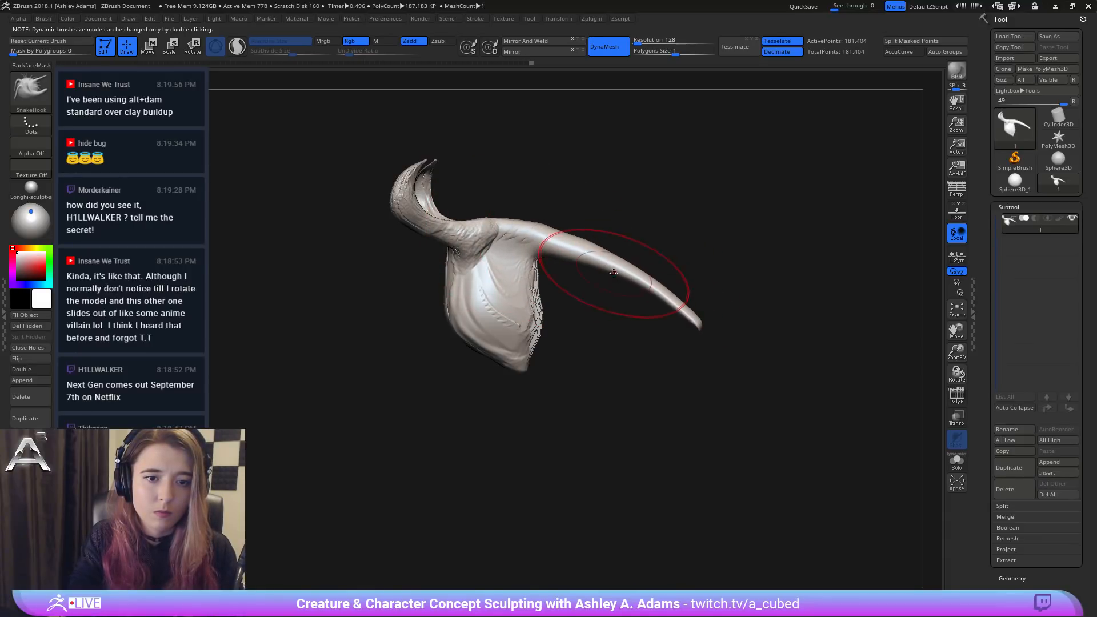
Step: Reshape the tips and outer curves of the horns from the front with the SnakeHook brush
mouse_move(588, 234)
right_mouse_down()
mouse_move(614, 248)
mouse_move(581, 255)
mouse_move(594, 237)
right_mouse_up()
right_click(581, 255)
mouse_move(660, 190)
left_mouse_down()
mouse_move(665, 175)
mouse_move(702, 191)
mouse_move(660, 152)
left_mouse_up()
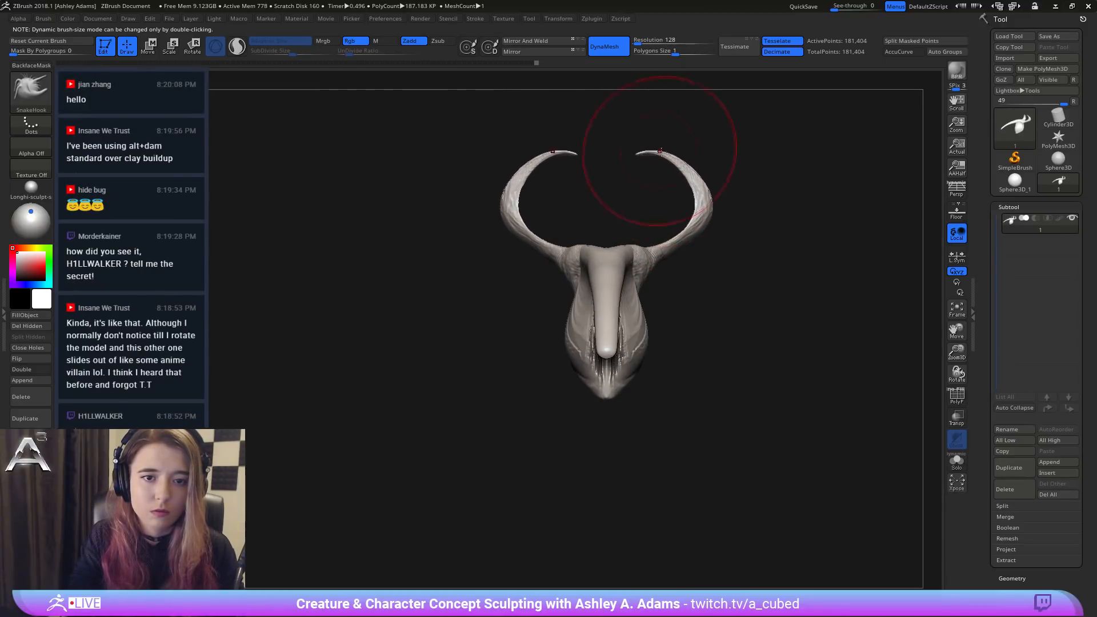
left_click_drag(700, 212, 704, 209)
Step: Mask the whole head except its lower tip
mouse_move(660, 221)
right_mouse_down()
mouse_move(518, 232)
mouse_move(543, 262)
right_mouse_up()
mouse_move(544, 262)
left_mouse_down()
mouse_move(528, 286)
mouse_move(564, 306)
mouse_move(581, 296)
left_mouse_up()
key("space")
left_click_drag(539, 350, 643, 297, "ctrl")
left_click(618, 312, "ctrl")
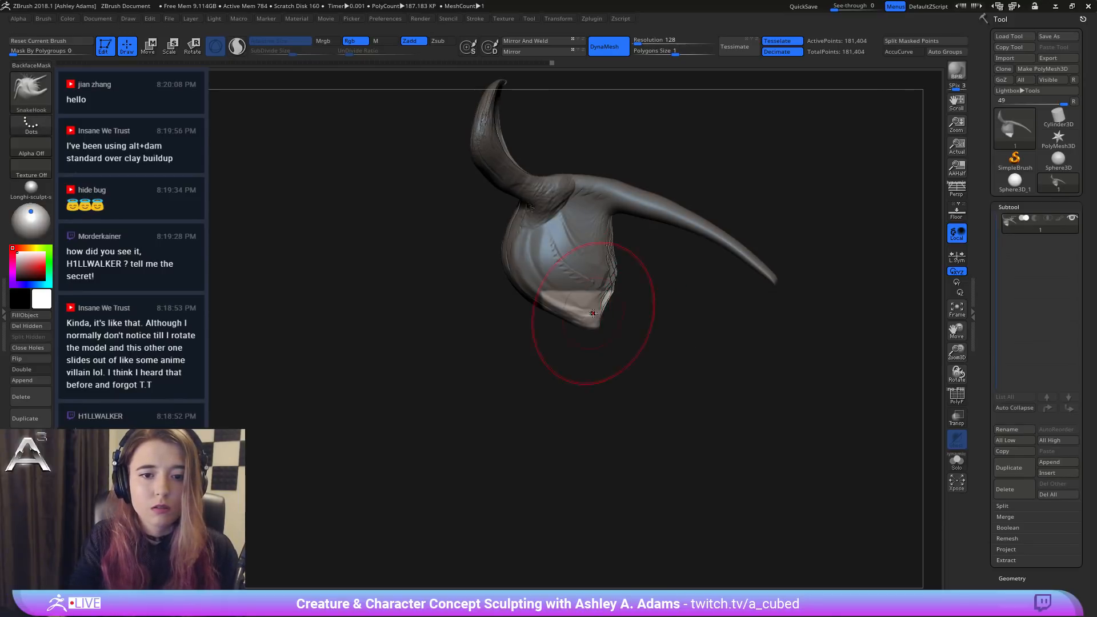
Step: Pull the unmasked lower tip down into a long rounded form, clear the mask and blend the seam
mouse_move(577, 331)
left_mouse_down()
mouse_move(597, 340)
mouse_move(606, 377)
mouse_move(580, 368)
mouse_move(629, 342)
mouse_move(642, 354)
mouse_move(633, 303)
mouse_move(630, 336)
left_mouse_up()
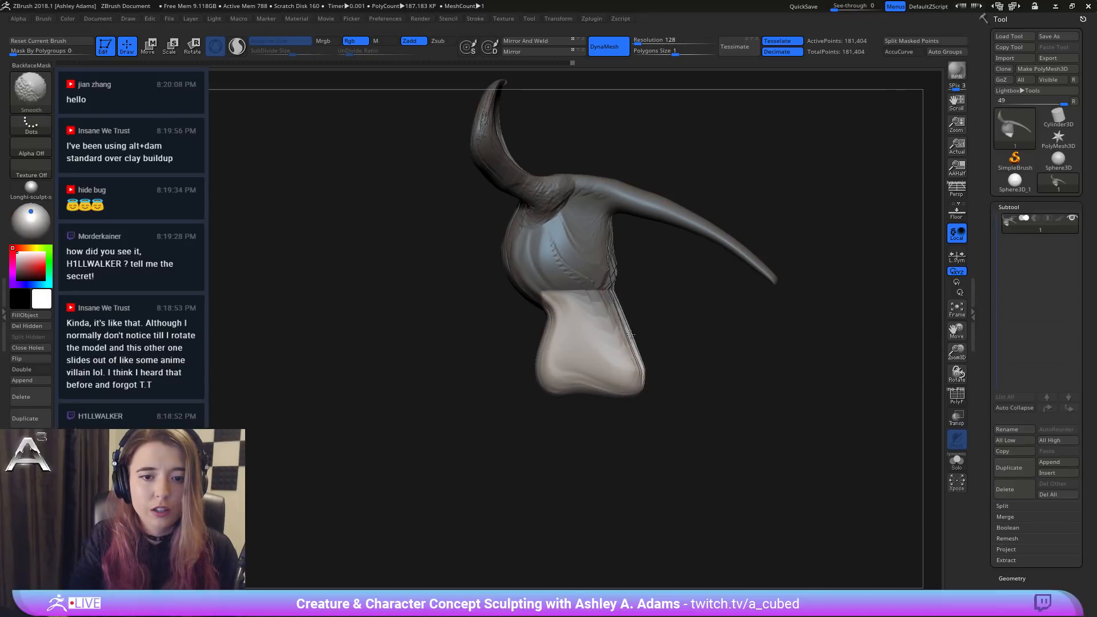
mouse_move(581, 268)
left_mouse_down()
mouse_move(512, 272)
mouse_move(622, 397)
mouse_move(652, 281)
mouse_move(510, 307)
mouse_move(465, 391)
mouse_move(503, 400)
mouse_move(559, 356)
mouse_move(569, 371)
left_mouse_up()
key("space")
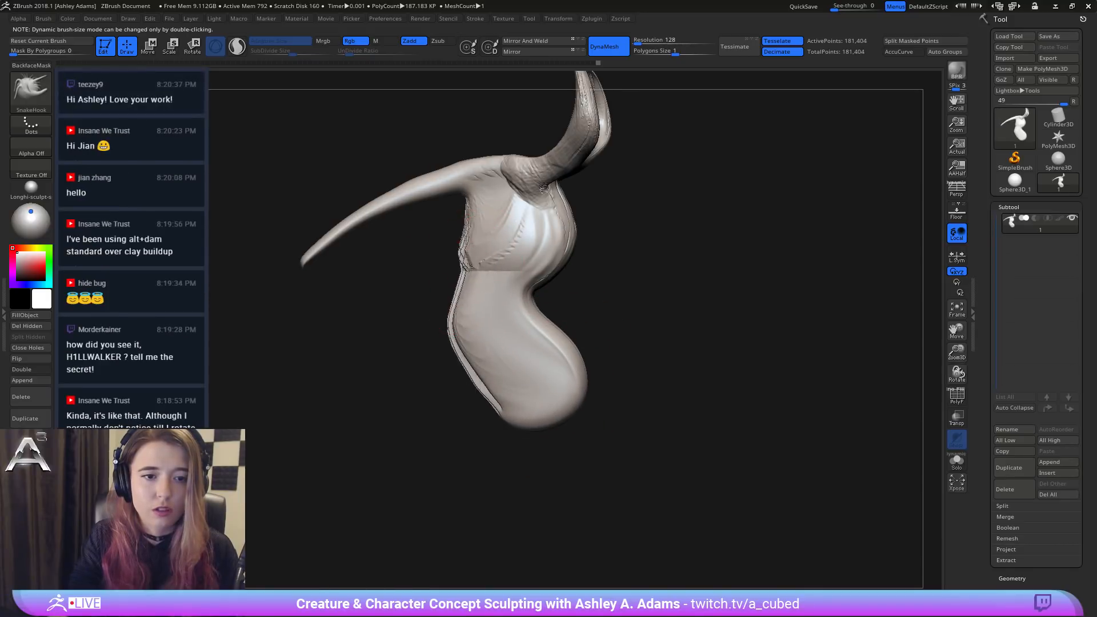
mouse_move(465, 269)
left_mouse_down()
mouse_move(516, 257)
mouse_move(480, 262)
mouse_move(425, 395)
mouse_move(426, 252)
left_mouse_up()
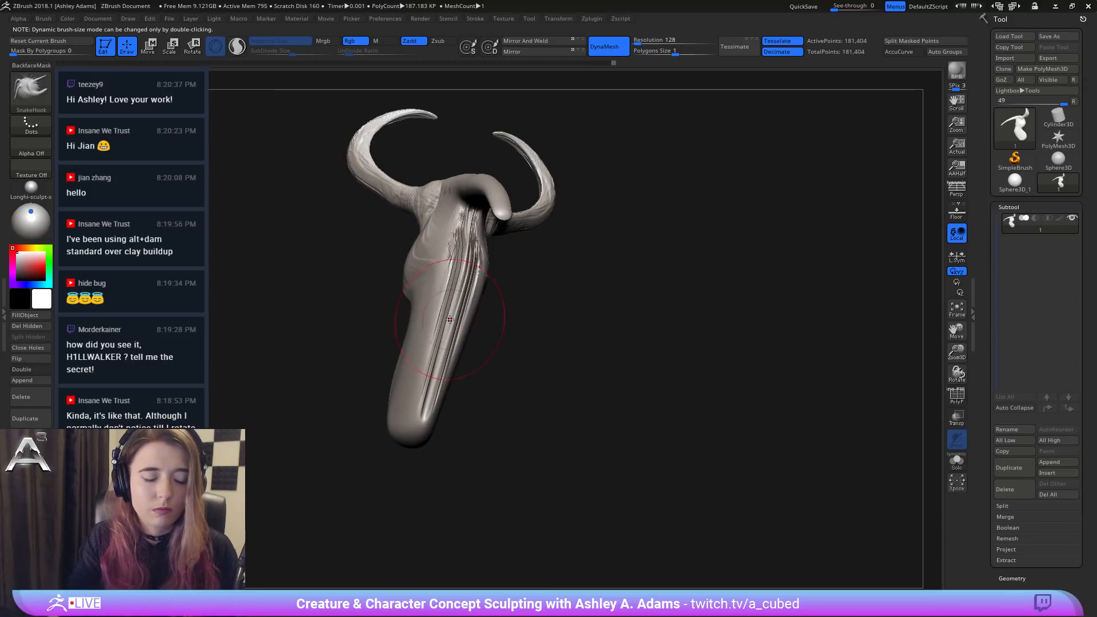
Step: Fill the grooves down the front of the elongated lower part with the Inflat brush and smooth them
key("b")
key("i")
key("n")
left_click_drag(436, 418, 474, 237)
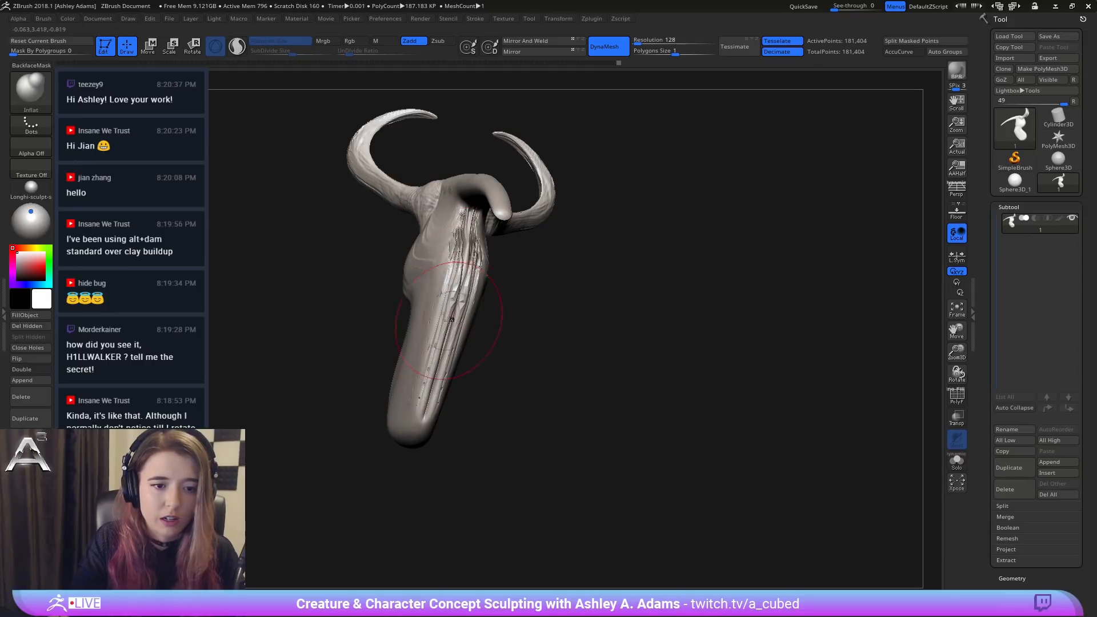
left_click_drag(445, 356, 447, 336, "shift")
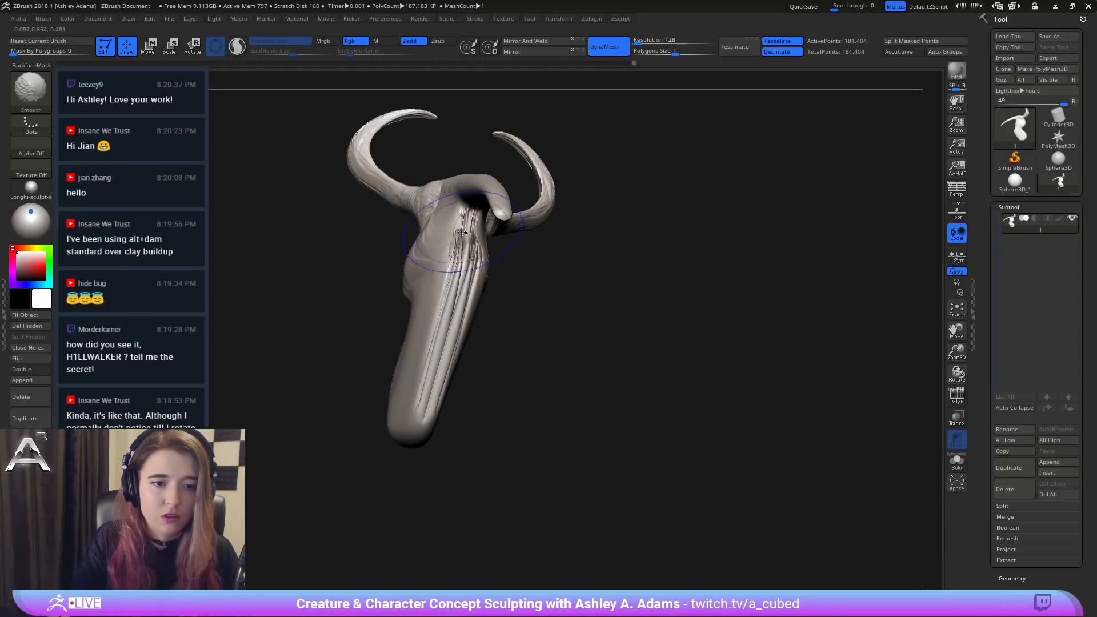
right_click_drag(463, 231, 519, 255)
mouse_move(519, 254)
left_mouse_down()
mouse_move(543, 291)
mouse_move(541, 275)
mouse_move(532, 343)
mouse_move(500, 411)
left_mouse_up()
Step: Pull the back of the lower part outward with the SnakeHook brush to form a thicker, curved neck
mouse_move(491, 406)
right_mouse_down()
mouse_move(556, 337)
mouse_move(534, 329)
right_mouse_up()
key("space")
left_click(540, 327)
right_click_drag(424, 355, 470, 377, "alt")
key("2")
left_click_drag(472, 377, 449, 397)
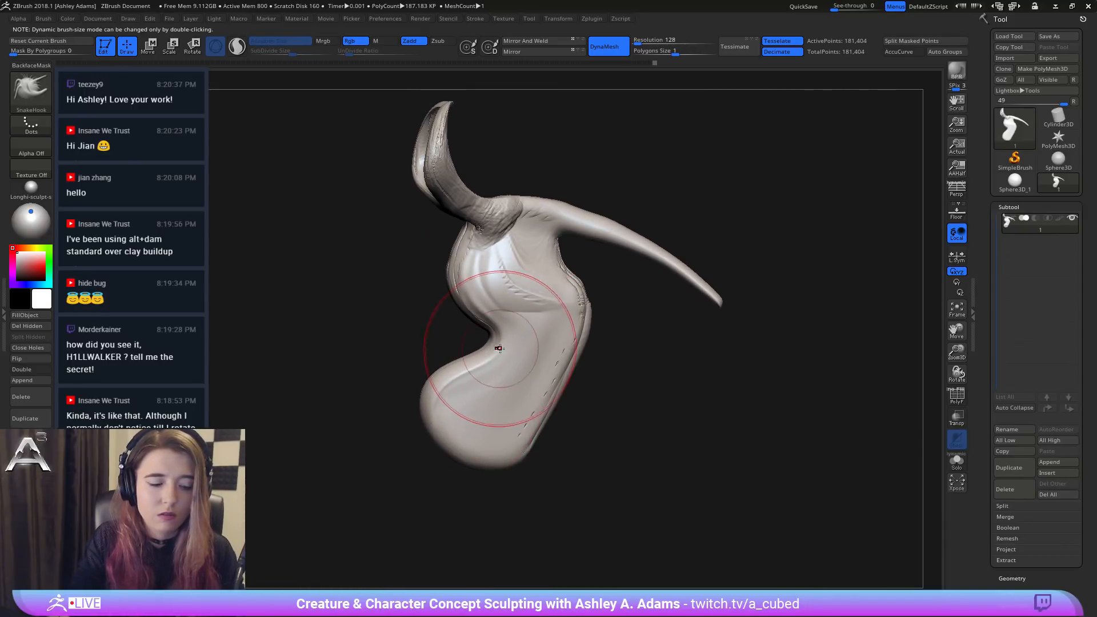
Step: Scale the whole model down uniformly with the transform gizmo and return to drawing mode
key("w")
left_click_drag(543, 223, 536, 269)
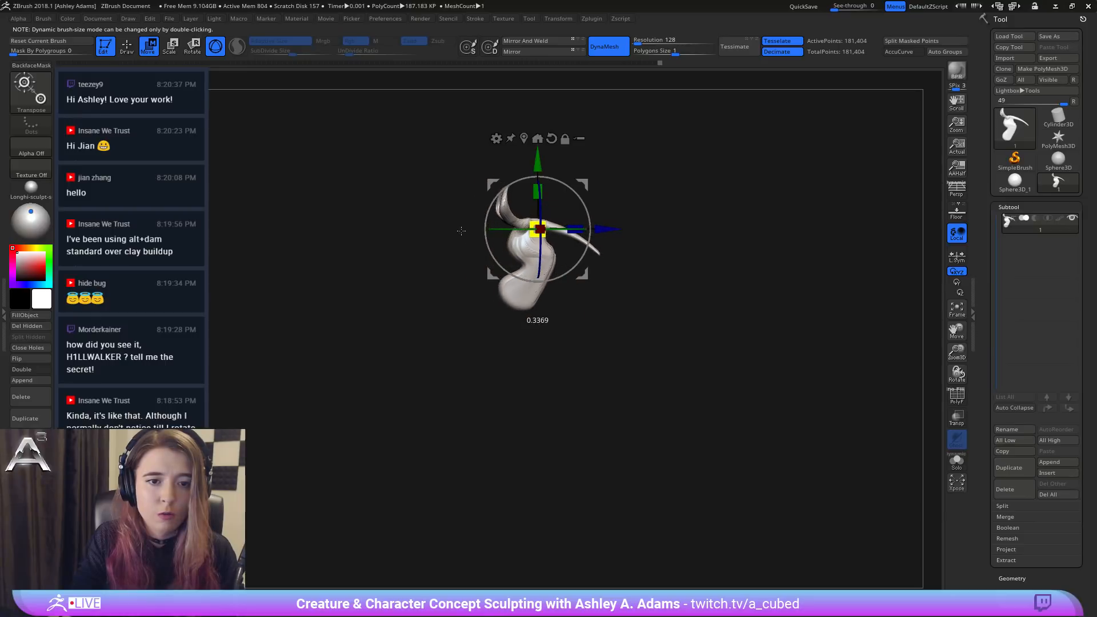
key("q")
key("space")
right_click_drag(520, 276, 551, 266)
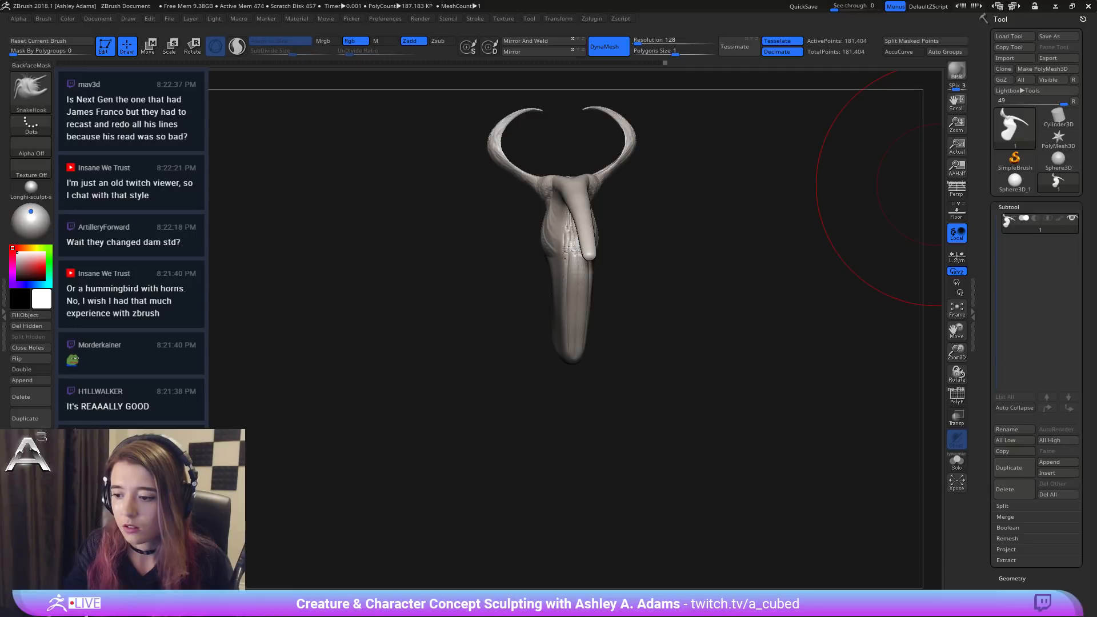
mouse_move(446, 195)
right_mouse_down()
mouse_move(558, 199)
mouse_move(572, 231)
right_mouse_up()
key("space")
left_click_drag(592, 216, 560, 216)
right_click_drag(537, 209, 577, 189)
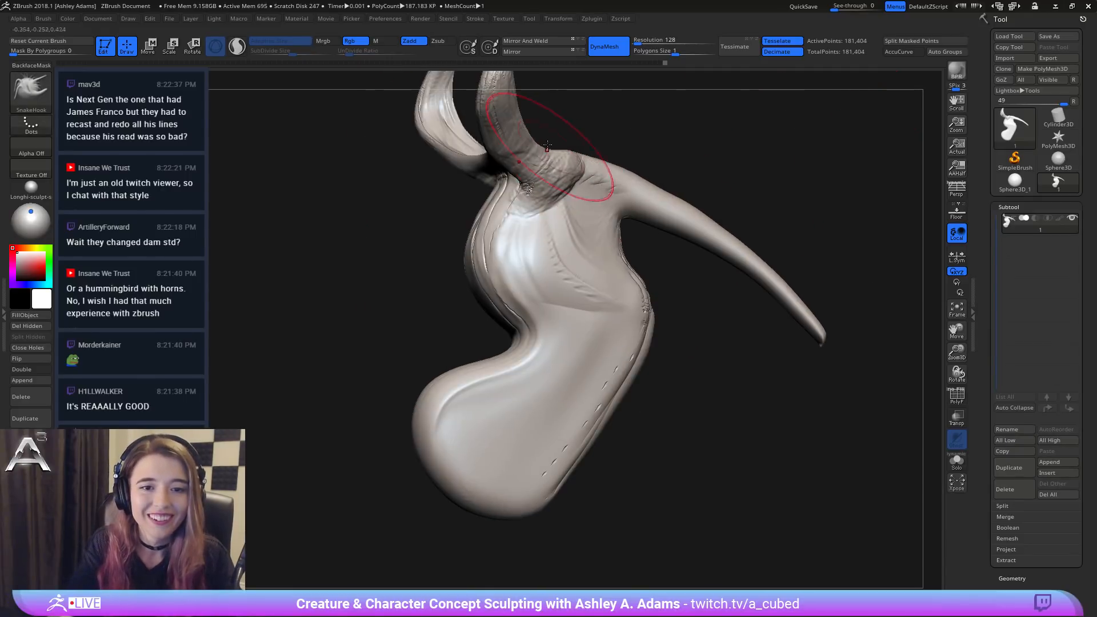
key("b")
key("c")
key("b")
key("space")
left_click_drag(571, 187, 561, 185)
right_click_drag(562, 187, 606, 188)
key("space")
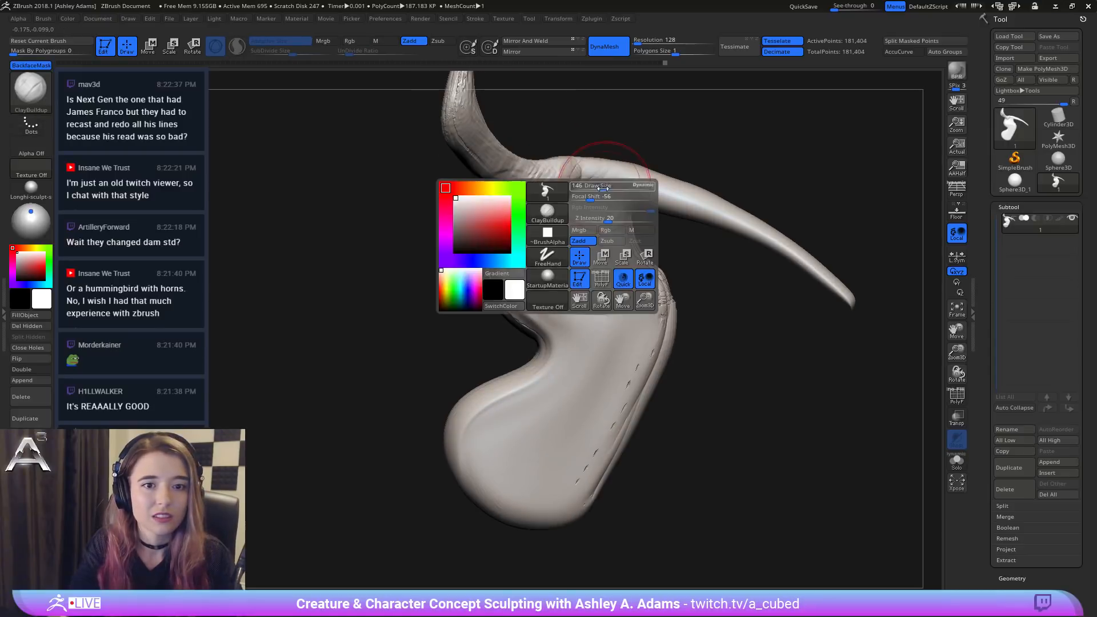
left_click_drag(603, 185, 607, 186)
Step: Pull the beak's upper and lower edges into a fuller downward arch with the SnakeHook brush and smooth the surface
key("b")
key("s")
key("h")
left_click_drag(541, 165, 572, 165)
key("space")
key("space")
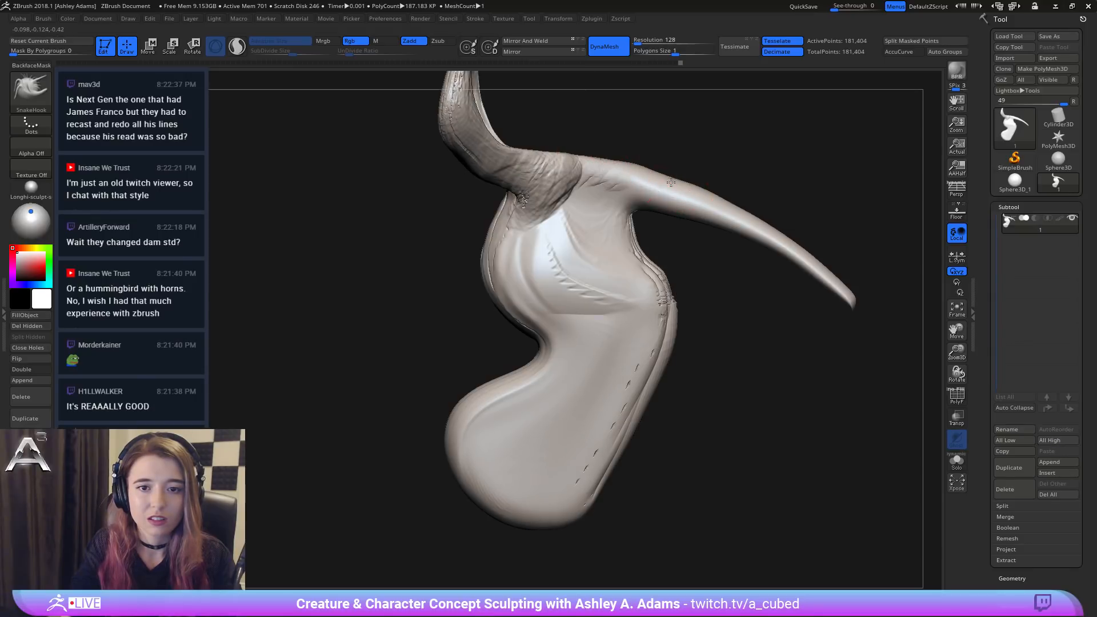
left_click_drag(660, 178, 771, 194)
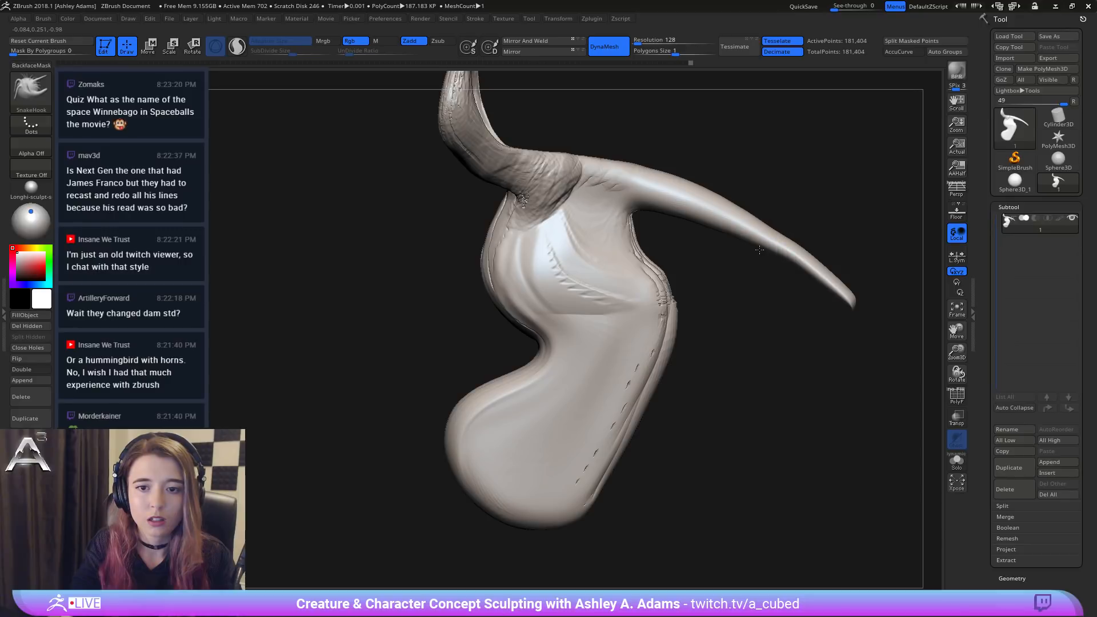
mouse_move(788, 240)
left_mouse_down()
mouse_move(772, 232)
mouse_move(714, 248)
mouse_move(739, 253)
left_mouse_up()
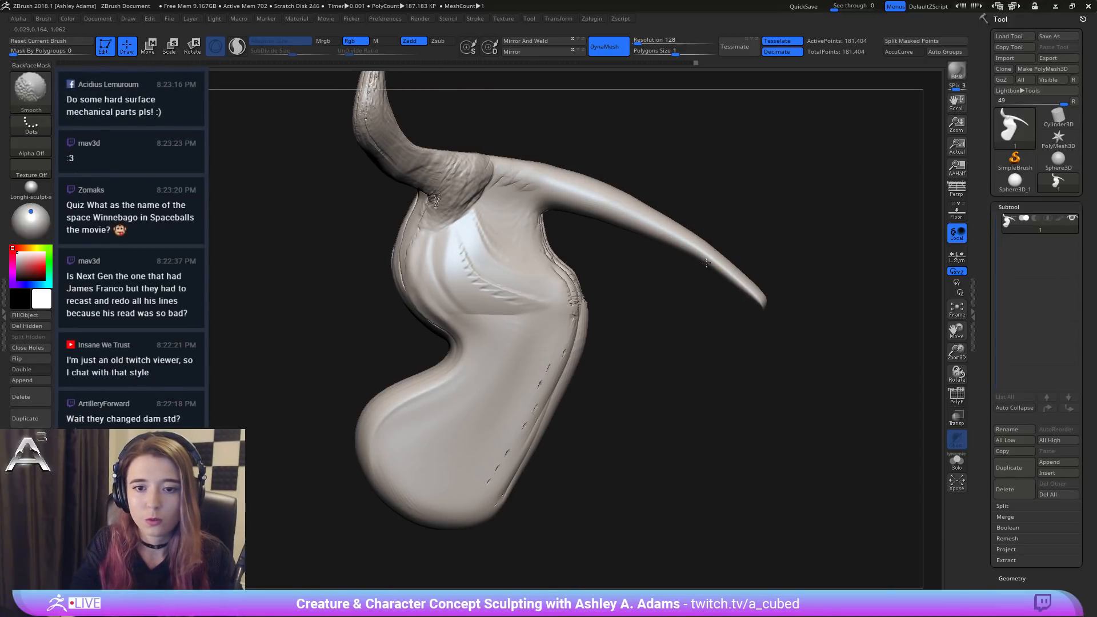
mouse_move(694, 244)
left_mouse_down("shift")
mouse_move(607, 190)
mouse_move(588, 197)
left_mouse_up("shift")
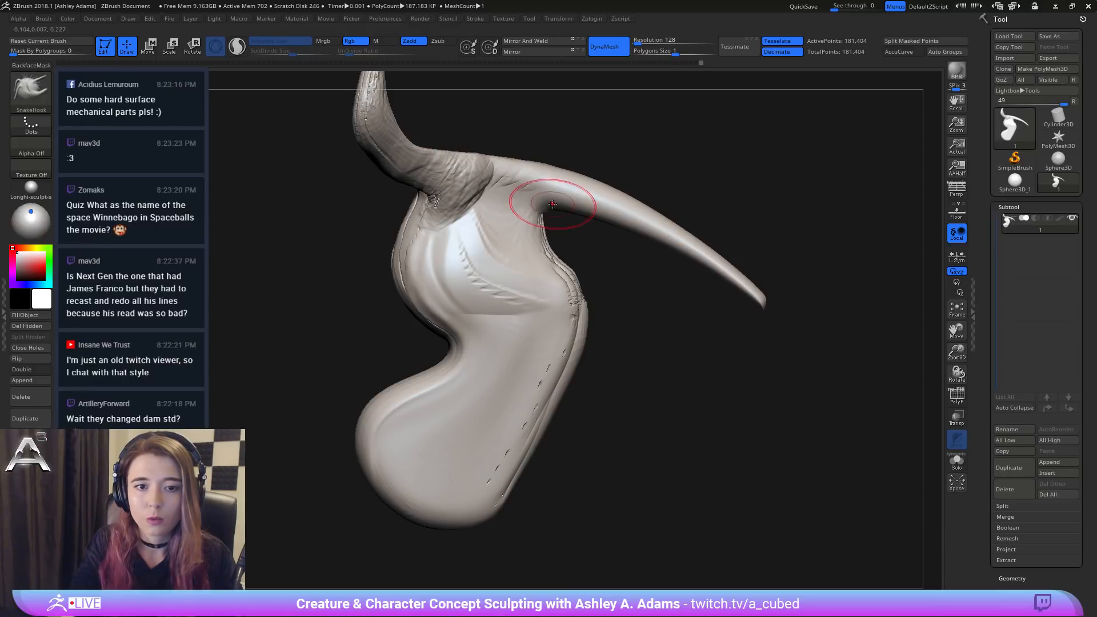
Step: Build up volume on the sides of the beak's base with the ClayBuildup brush
left_click_drag(594, 252, 608, 266, "ctrl")
key("space")
left_click_drag(550, 223, 563, 222)
mouse_move(623, 246)
left_mouse_down()
mouse_move(536, 214)
mouse_move(574, 211)
mouse_move(558, 229)
mouse_move(521, 227)
mouse_move(571, 223)
mouse_move(657, 257)
left_mouse_up()
key("b")
key("c")
key("b")
mouse_move(589, 211)
left_mouse_down()
mouse_move(572, 222)
mouse_move(591, 215)
left_mouse_up()
left_click_drag(640, 268, 589, 263)
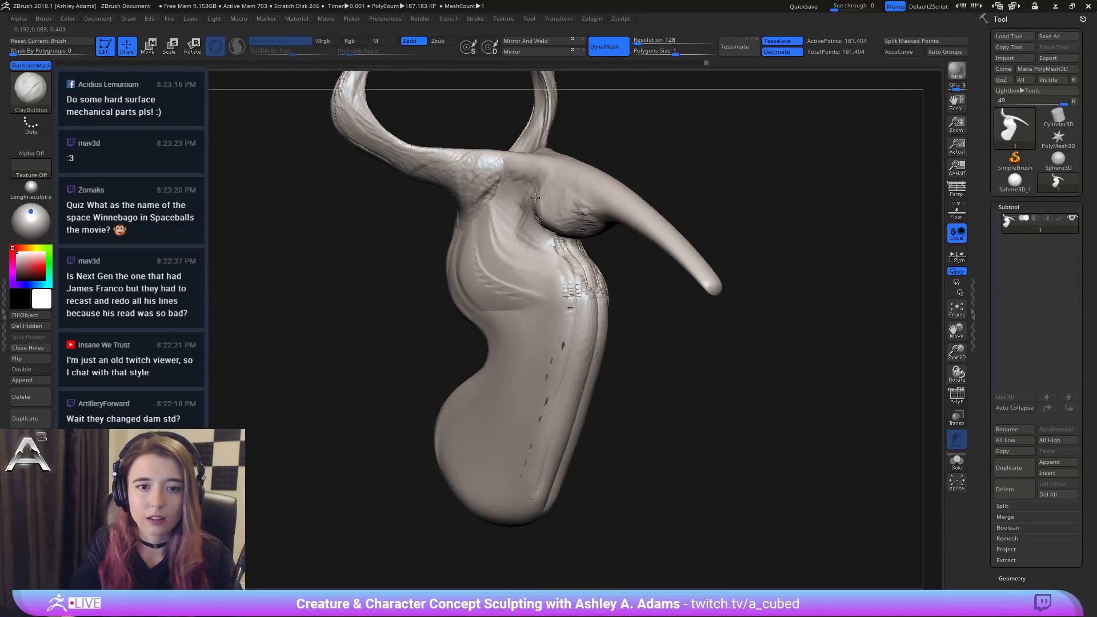
left_click_drag(530, 220, 517, 194)
left_click_drag(657, 257, 571, 246)
key("space")
mouse_move(742, 274)
left_mouse_down("alt")
mouse_move(726, 229)
mouse_move(800, 257)
left_mouse_up("alt")
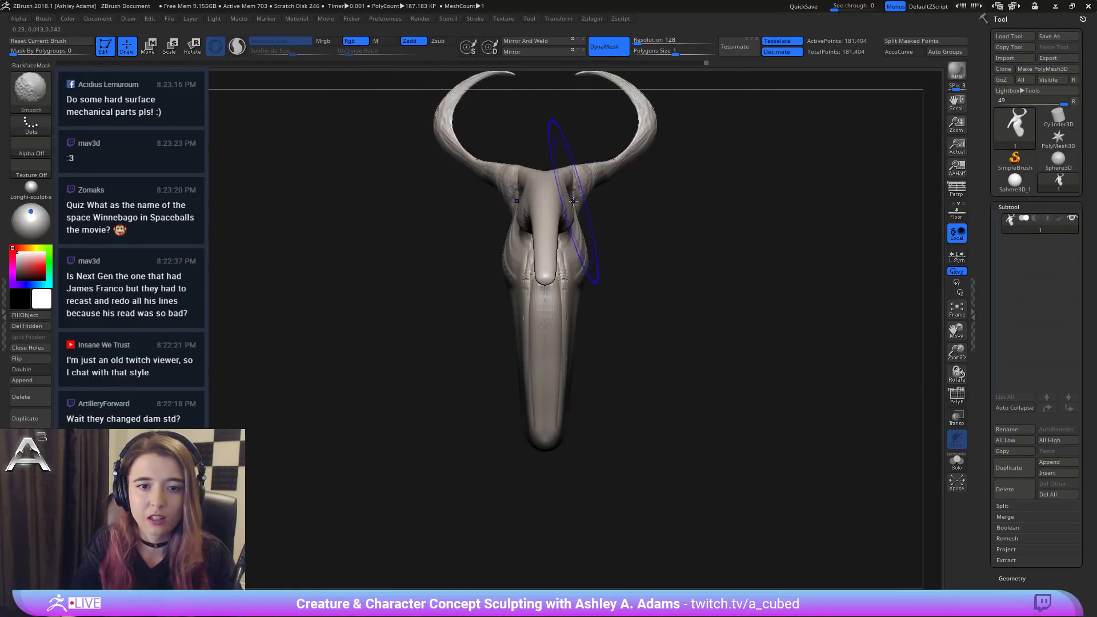
Step: Thicken both curved horns with the Inflat brush
key("space")
mouse_move(562, 199)
left_mouse_down()
mouse_move(502, 199)
mouse_move(478, 170)
mouse_move(443, 155)
left_mouse_up()
key("space")
key("b")
key("s")
key("h")
key("space")
mouse_move(512, 143)
left_mouse_down()
mouse_move(583, 213)
mouse_move(622, 231)
left_mouse_up()
key("space")
key("b")
key("i")
key("n")
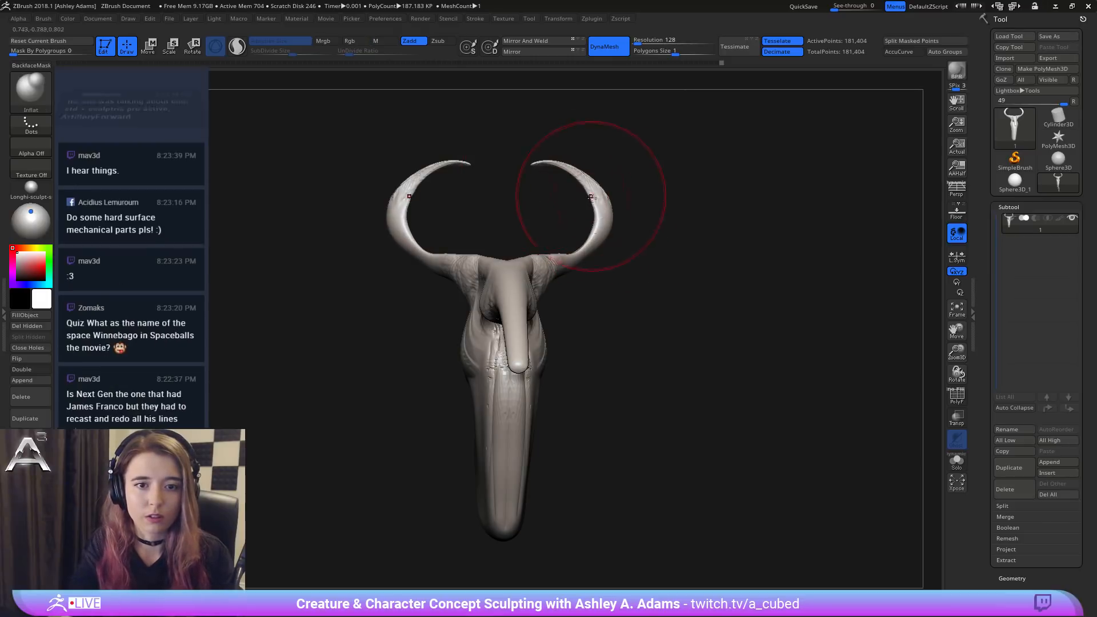
key("space")
mouse_move(571, 179)
left_mouse_down()
mouse_move(592, 168)
mouse_move(577, 172)
mouse_move(614, 198)
mouse_move(627, 186)
left_mouse_up()
Step: Spread the horns outward into a wider curve with the SnakeHook brush and refine their base from the side
key("b")
key("s")
key("h")
key("space")
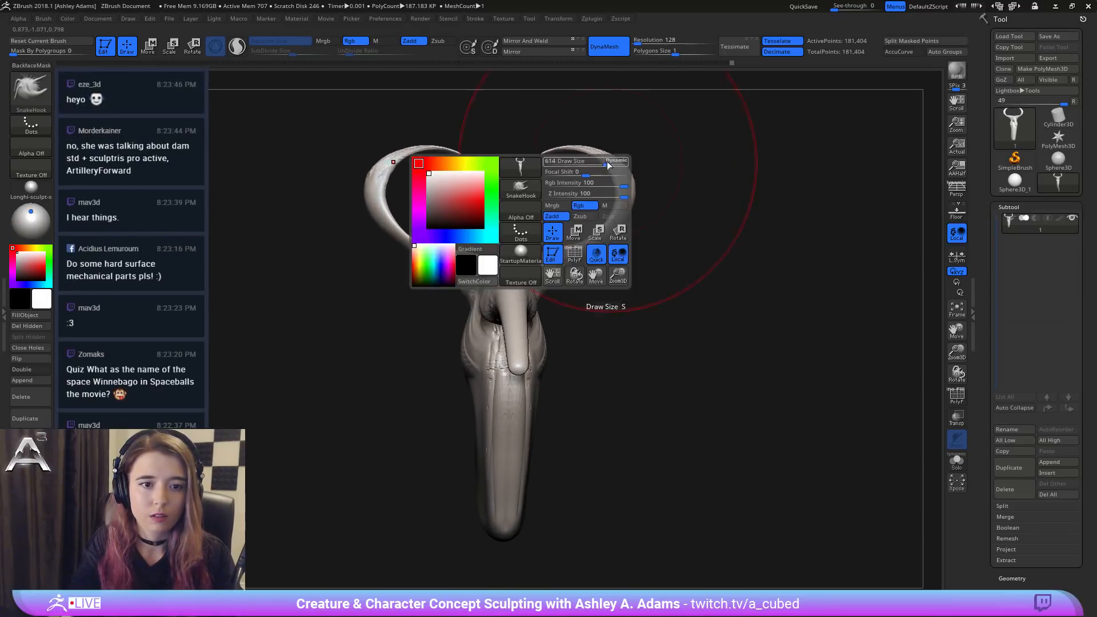
key("space")
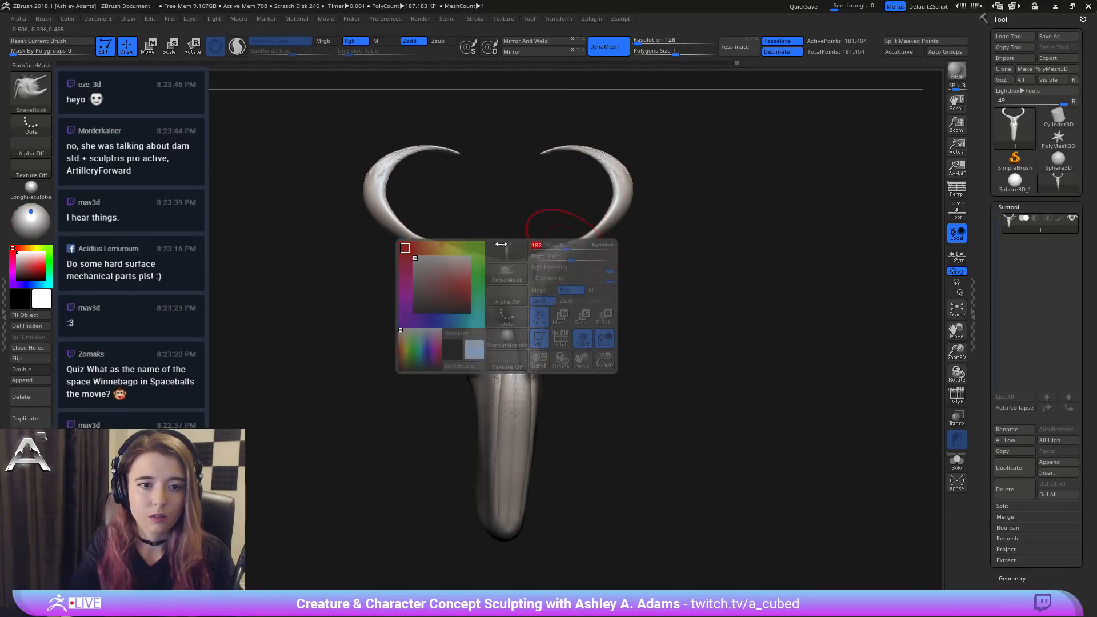
left_click_drag(571, 246, 420, 265)
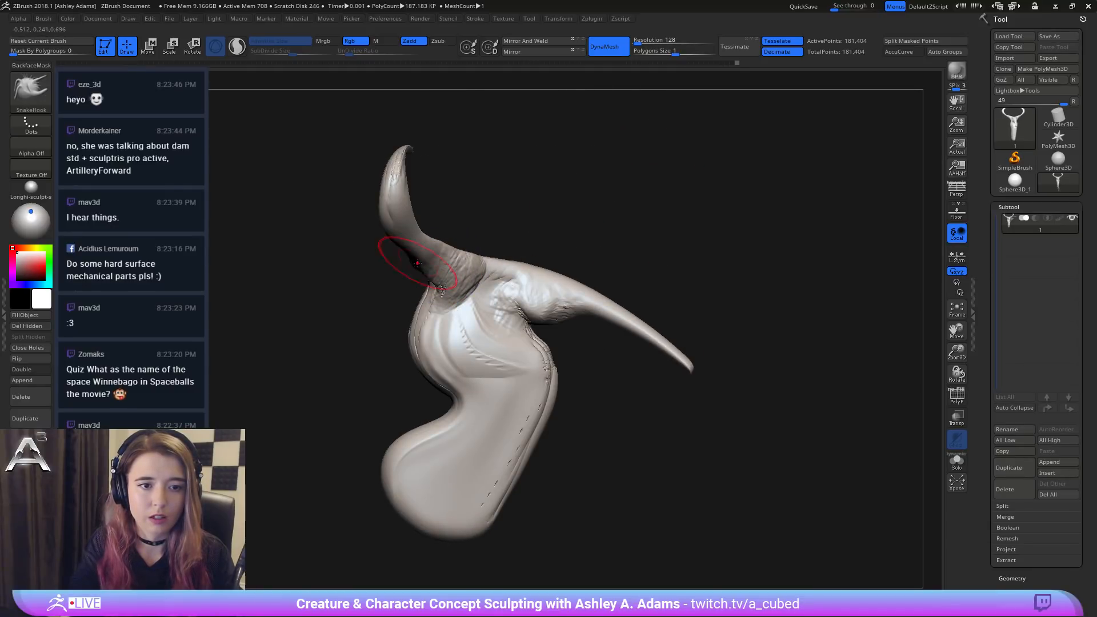
left_click_drag(426, 267, 428, 265)
Step: Fill the area between the horn bases on top of the head with the ClayBuildup brush
key("b")
key("c")
key("b")
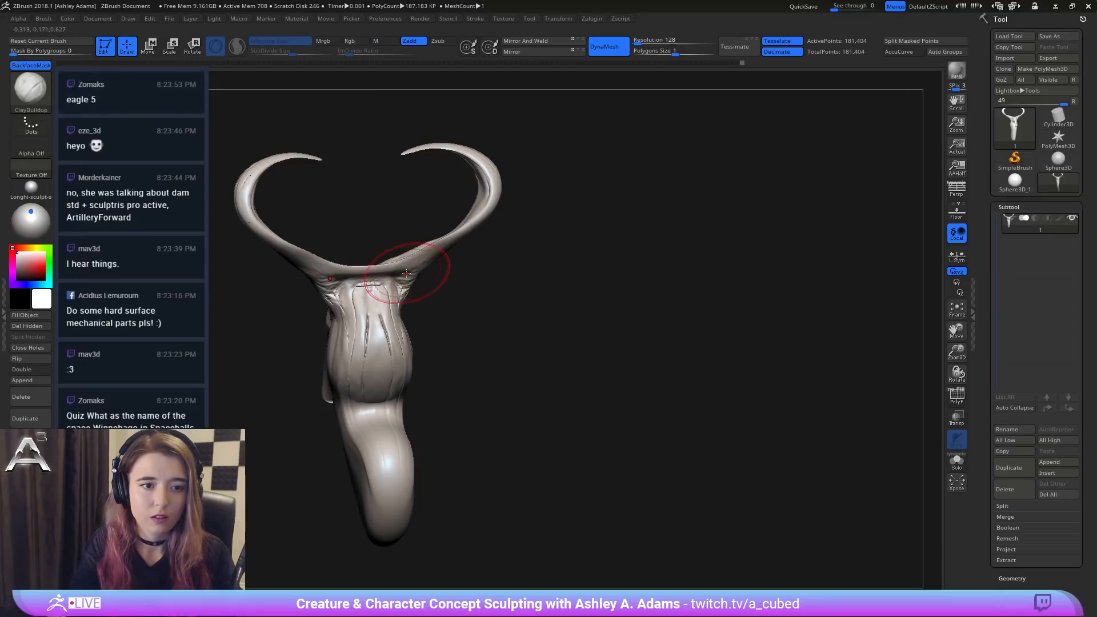
mouse_move(379, 291)
left_mouse_down()
mouse_move(343, 285)
mouse_move(400, 283)
mouse_move(351, 297)
mouse_move(465, 281)
mouse_move(423, 263)
left_mouse_up()
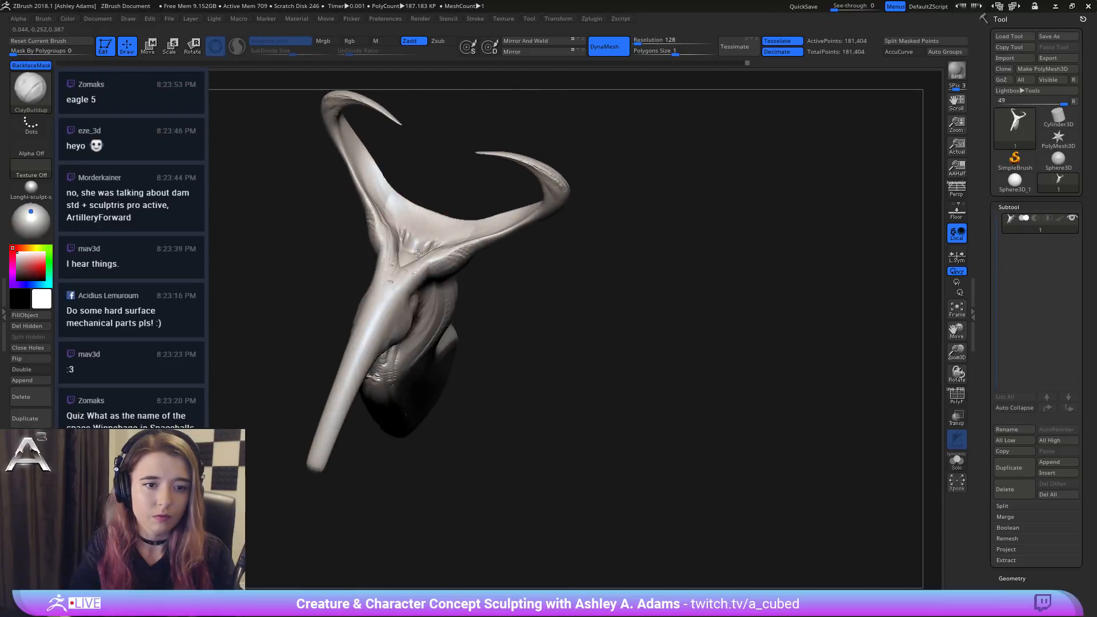
Step: Mask a small patch on top of the head between the horns and invert the mask
key("space")
key("ctrl")
left_click(408, 254, "ctrl")
left_click(477, 174, "ctrl")
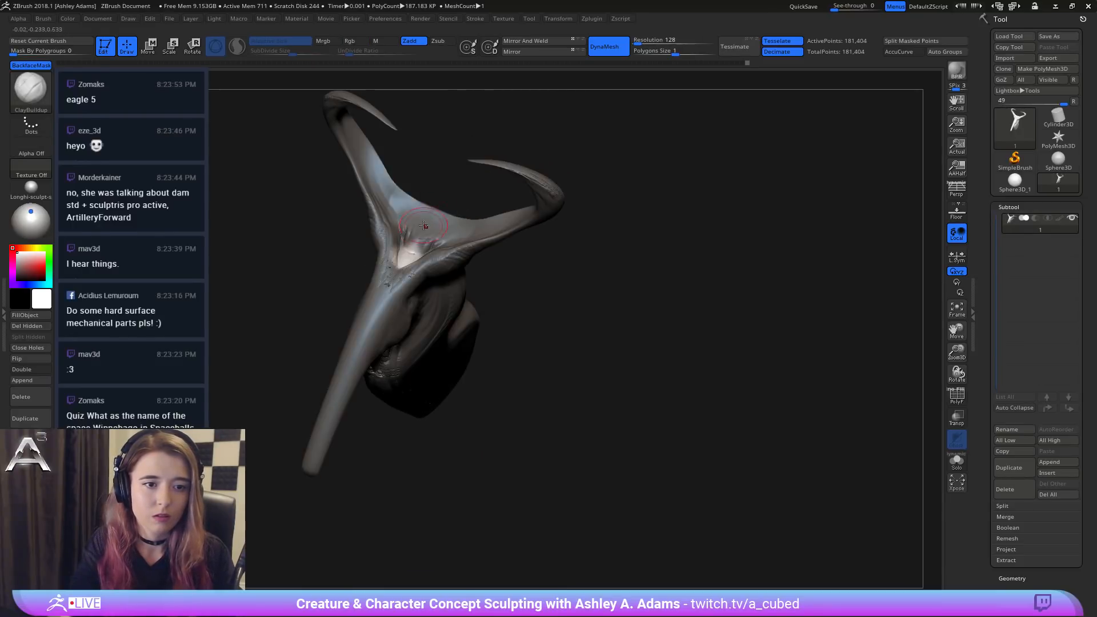
Step: Pull the unmasked patch on top of the head back into a long spike with the SnakeHook brush
key("b")
key("s")
key("h")
mouse_move(408, 253)
left_mouse_down()
mouse_move(490, 81)
mouse_move(453, 154)
mouse_move(431, 245)
left_mouse_up()
key("space")
left_click_drag(426, 152, 416, 142, "ctrl")
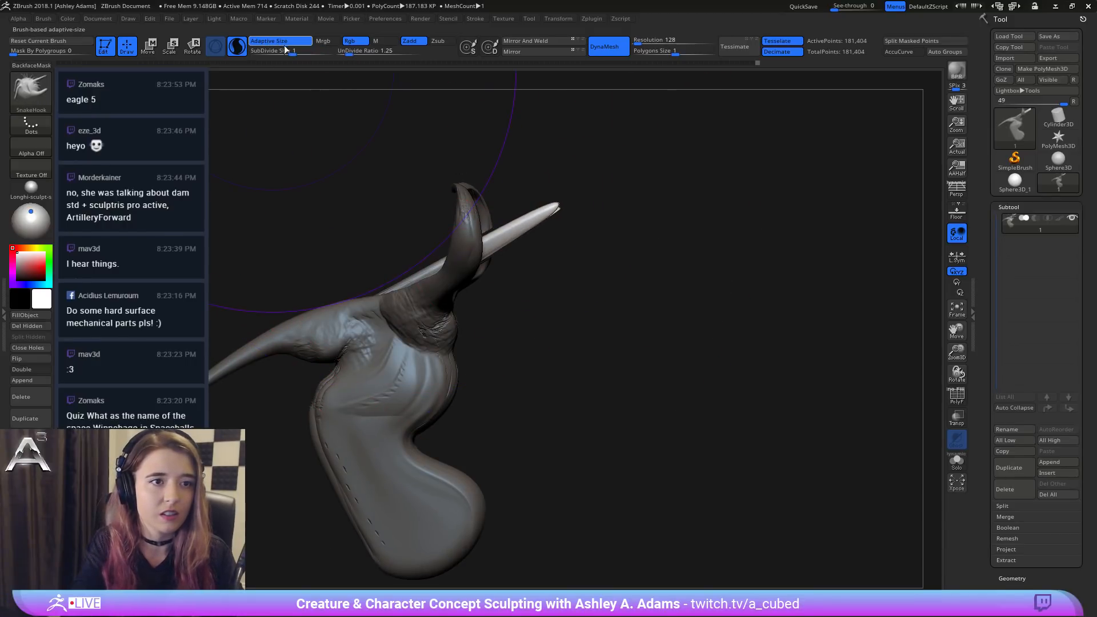
Step: Try extending the spike with adaptive size off and SubDivide Size at 0.19714, and undo the stroke
left_click_drag(292, 52, 279, 51)
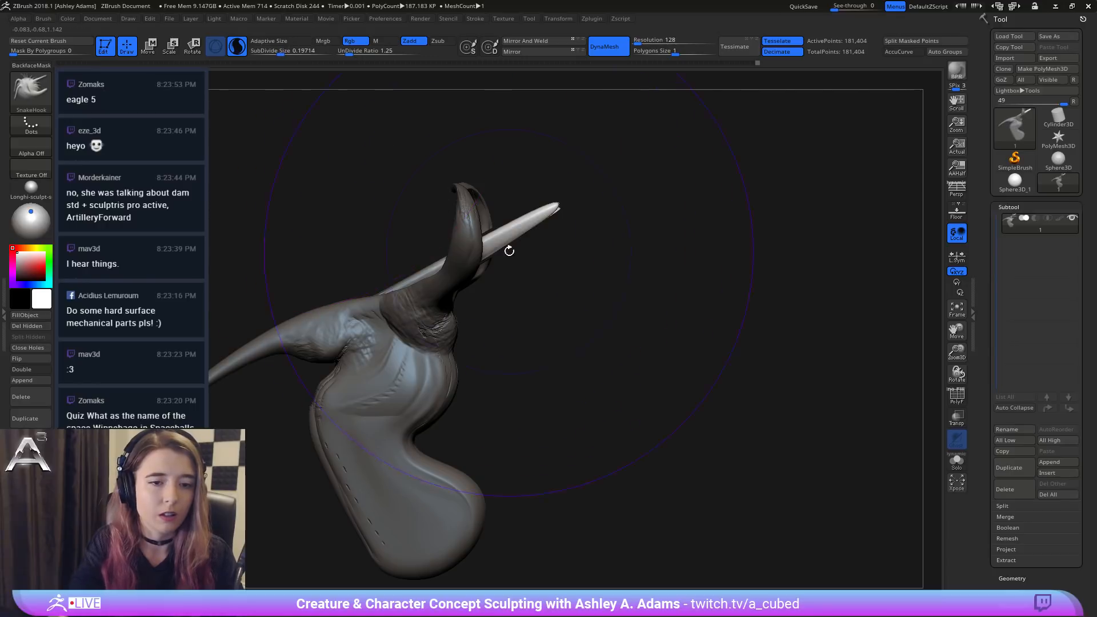
left_click_drag(554, 209, 509, 250)
key("ctrl+z")
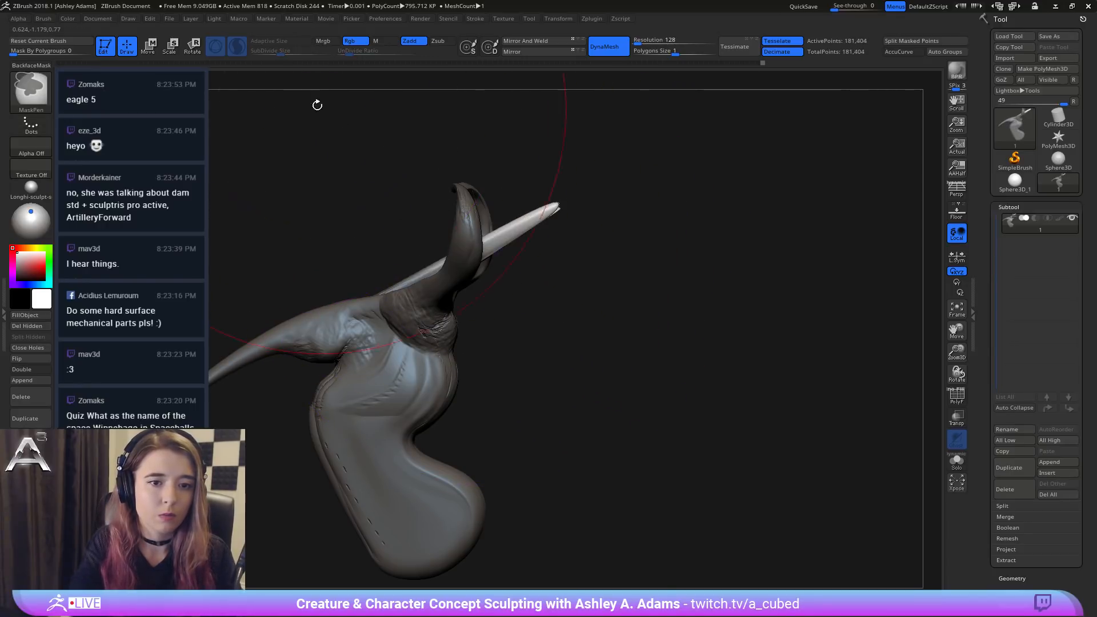
Step: Set SubDivide Size to 0.49905 and stretch the unmasked spike into a pair of long, upswept inner horns
left_click_drag(279, 51, 293, 51)
left_click_drag(556, 209, 577, 221)
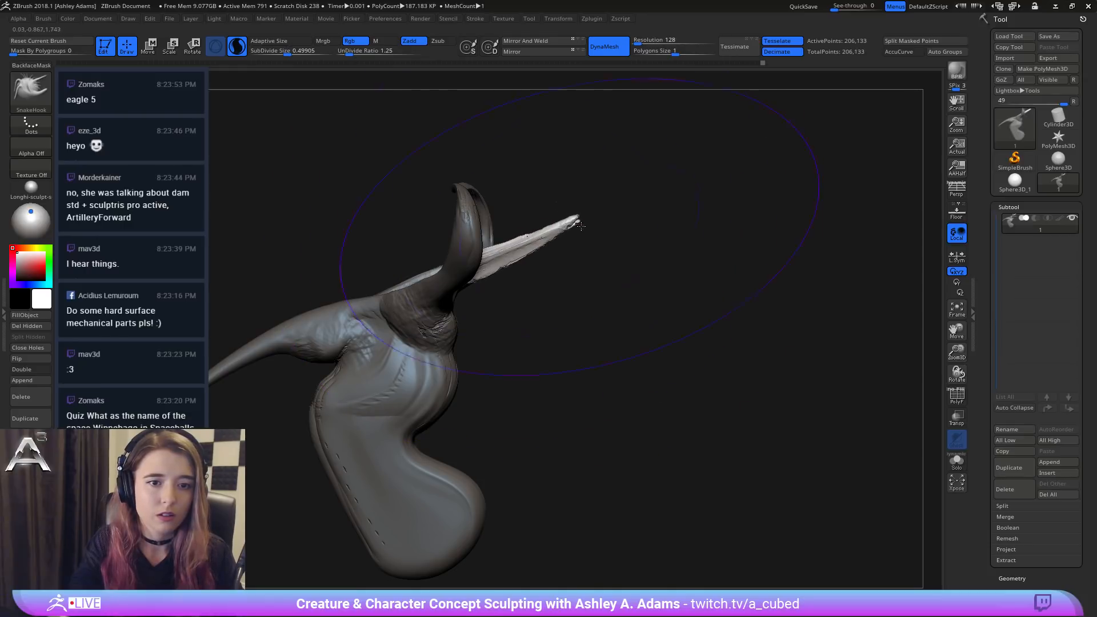
right_click_drag(588, 224, 576, 224)
left_click(576, 224)
mouse_move(577, 220)
left_mouse_down()
mouse_move(631, 166)
mouse_move(543, 251)
mouse_move(649, 201)
left_mouse_up()
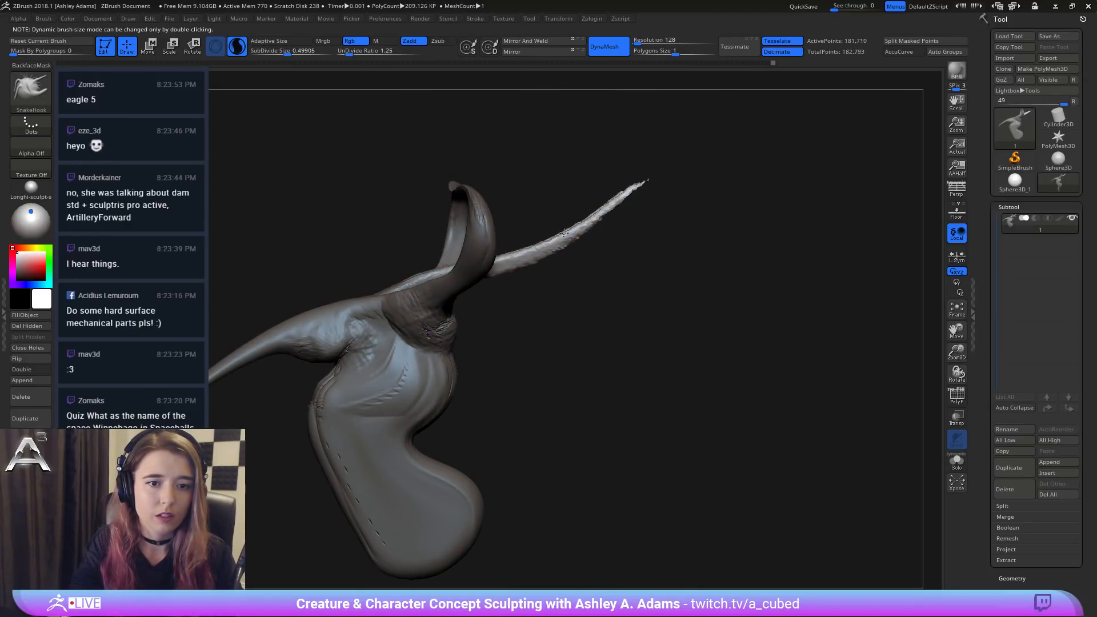
mouse_move(558, 257)
left_mouse_down()
mouse_move(594, 230)
mouse_move(722, 235)
mouse_move(642, 244)
left_mouse_up()
right_click_drag(637, 245, 548, 252)
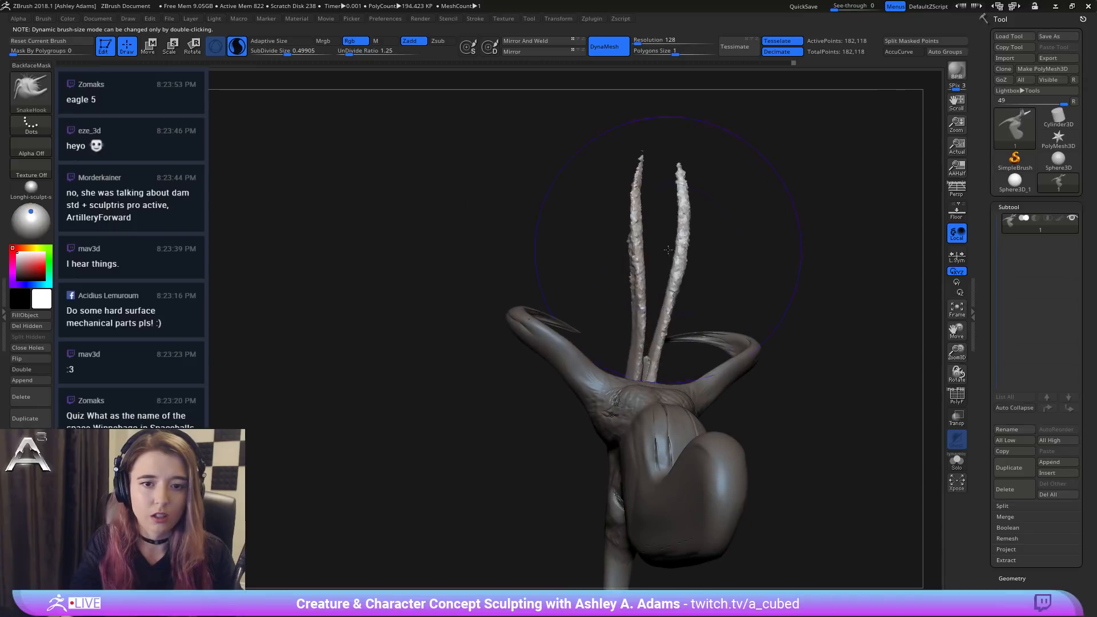
Step: Bend the two inner horns away from each other with the SnakeHook brush
mouse_move(646, 228)
left_mouse_down()
mouse_move(632, 231)
mouse_move(608, 177)
left_mouse_up()
mouse_move(612, 240)
right_mouse_down()
mouse_move(565, 284)
mouse_move(631, 245)
mouse_move(640, 257)
right_mouse_up()
mouse_move(639, 257)
left_mouse_down()
mouse_move(725, 240)
mouse_move(726, 184)
mouse_move(718, 253)
left_mouse_up()
mouse_move(719, 254)
right_mouse_down("ctrl")
mouse_move(644, 282)
mouse_move(800, 317)
right_mouse_up("ctrl")
mouse_move(799, 317)
right_mouse_down("alt")
mouse_move(580, 258)
mouse_move(538, 327)
mouse_move(533, 227)
right_mouse_up("alt")
mouse_move(638, 246)
right_mouse_down()
mouse_move(661, 276)
mouse_move(595, 220)
right_mouse_up()
key("space")
mouse_move(595, 220)
left_mouse_down()
mouse_move(537, 216)
mouse_move(575, 234)
mouse_move(577, 252)
mouse_move(553, 195)
left_mouse_up()
right_click(507, 272)
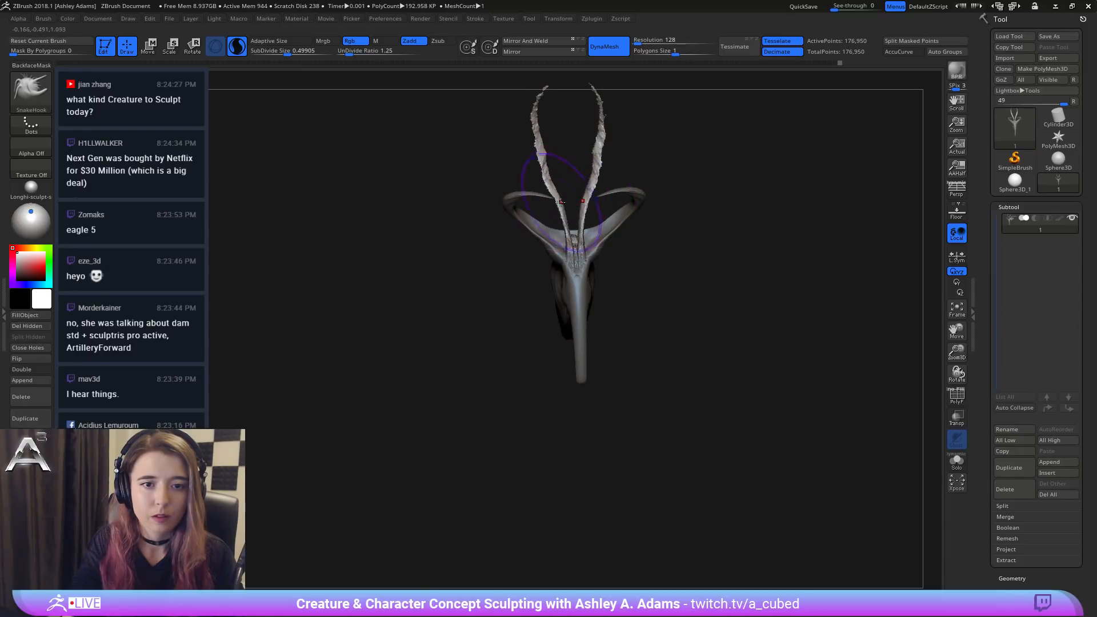
Step: Bow the inner horns further outward with inward-curving tips and spread their lower sections in front view
left_click_drag(544, 153, 537, 150)
right_click_drag(538, 148, 526, 146)
left_click_drag(536, 147, 524, 146)
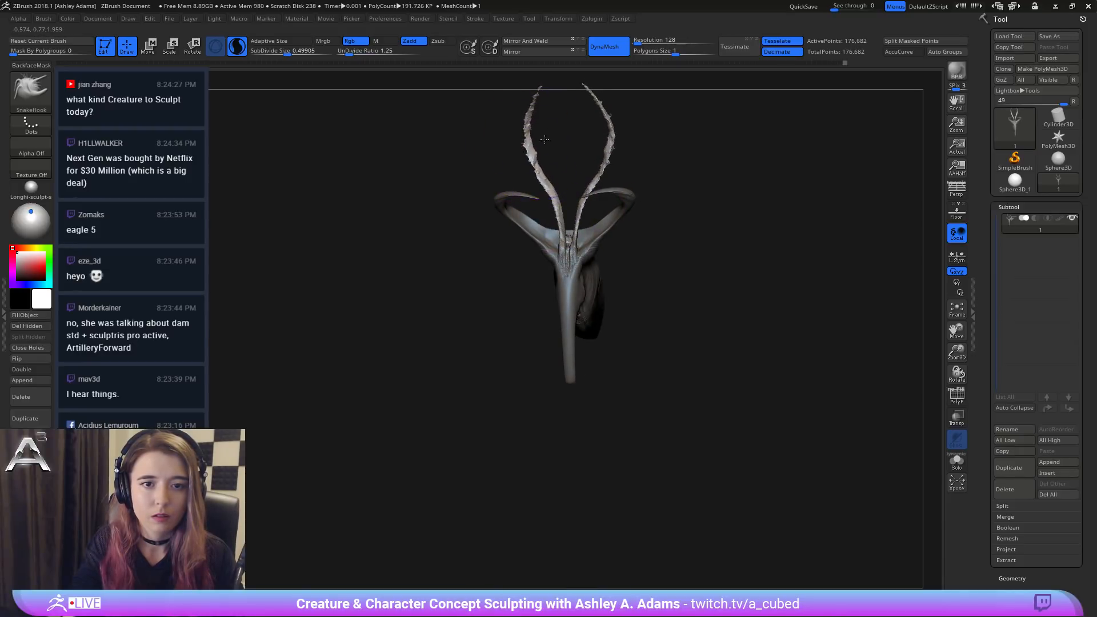
right_click_drag(523, 145, 529, 108, "shift")
key("space")
left_click_drag(584, 180, 589, 161)
right_click_drag(535, 136, 534, 223, "alt")
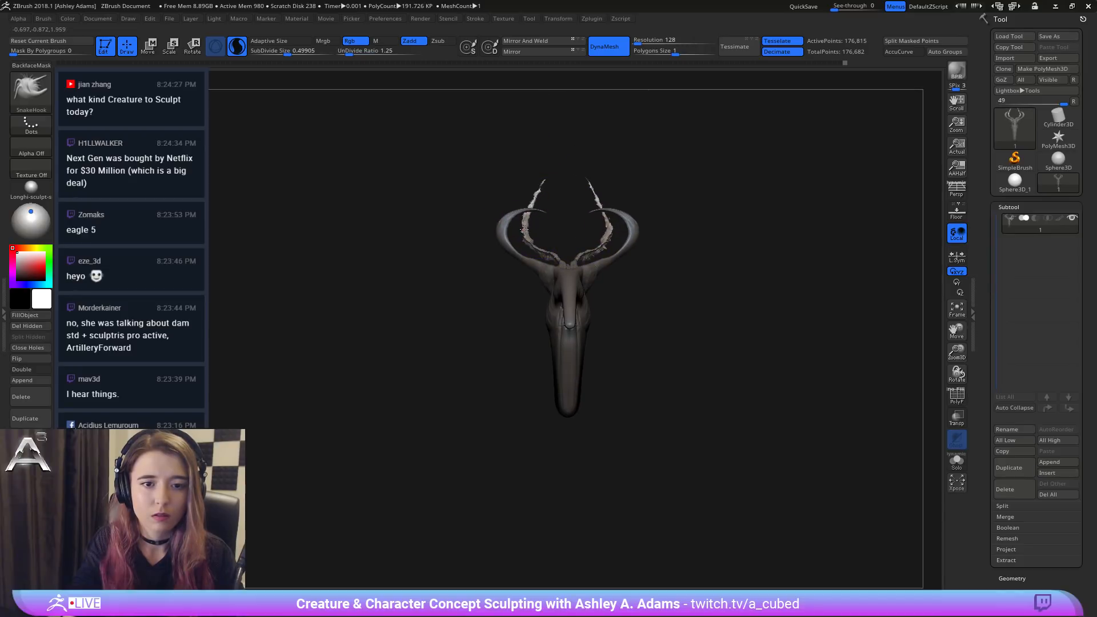
left_click_drag(524, 229, 543, 248)
Step: Clear the mask and turn off Sculptris Pro mode
left_click_drag(645, 294, 672, 312, "ctrl")
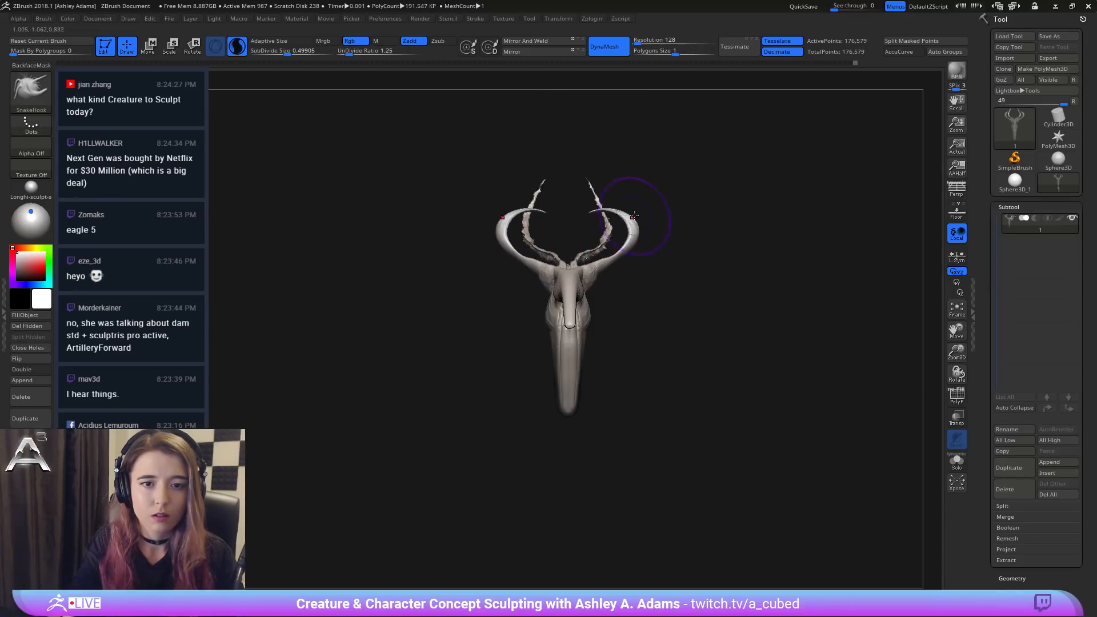
key("space")
left_click_drag(619, 242, 642, 206)
key("backslash")
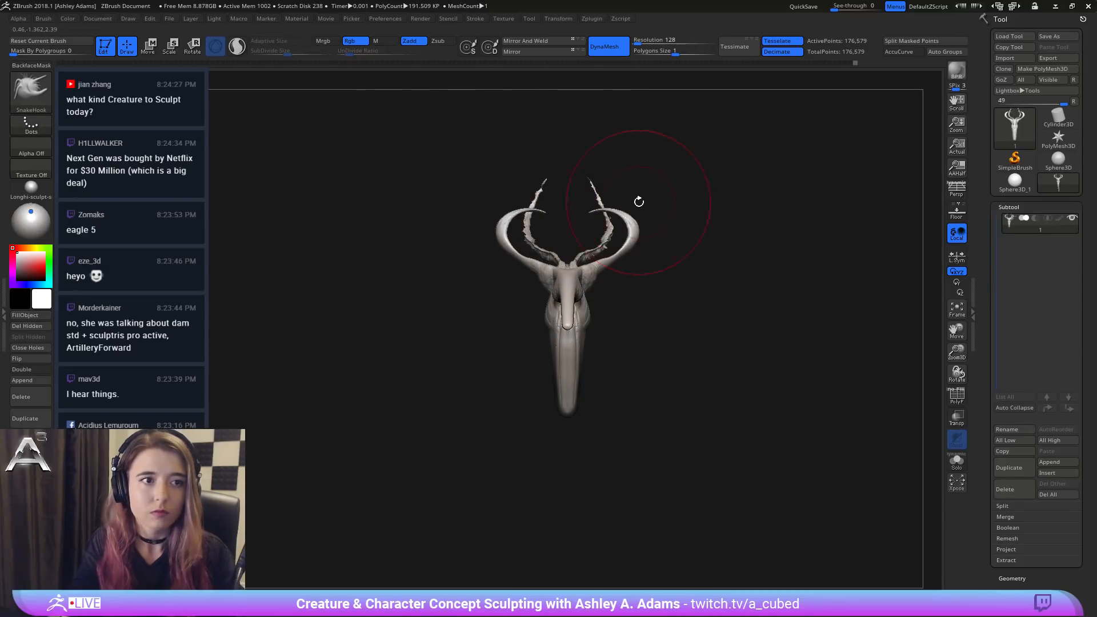
Step: Raise the upper curves of the outer horns with the SnakeHook brush
right_click_drag(629, 167, 633, 211, "ctrl")
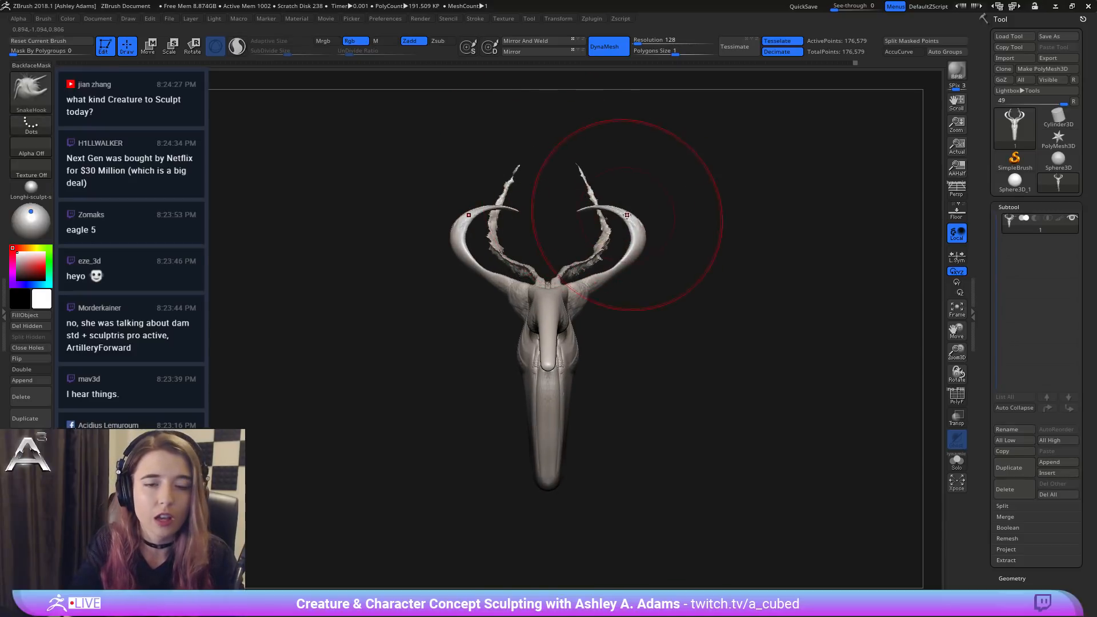
mouse_move(617, 207)
left_mouse_down()
mouse_move(620, 194)
mouse_move(595, 201)
left_mouse_up()
right_click(612, 203)
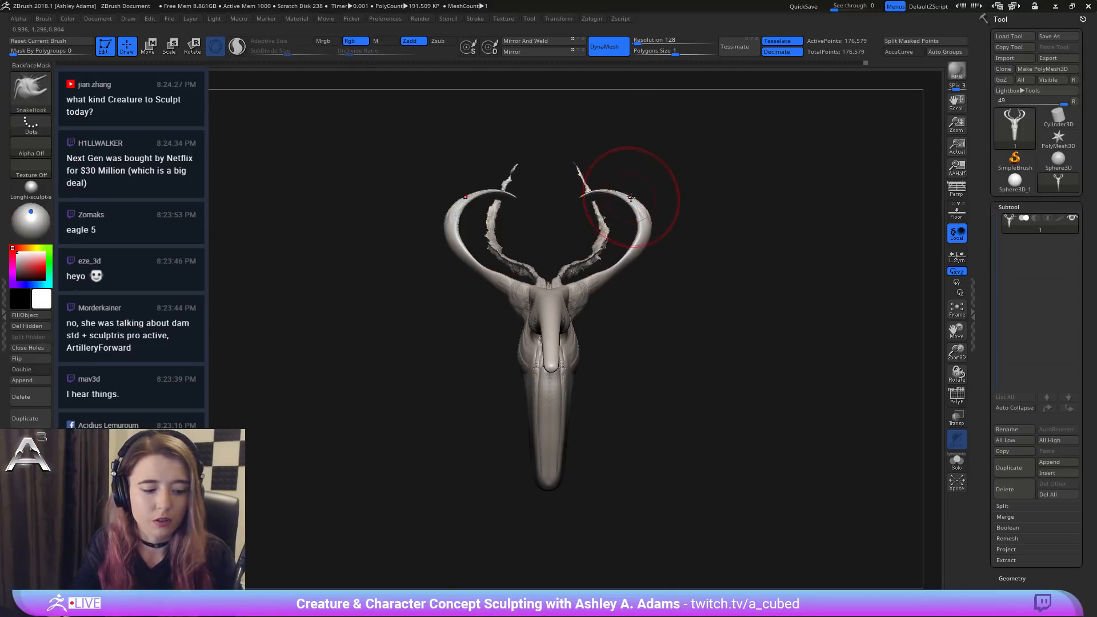
Step: Reshape the bend and upper tips of the inner horns in front view with the SnakeHook brush
right_click_drag(642, 204, 594, 207)
left_click_drag(595, 213, 608, 237)
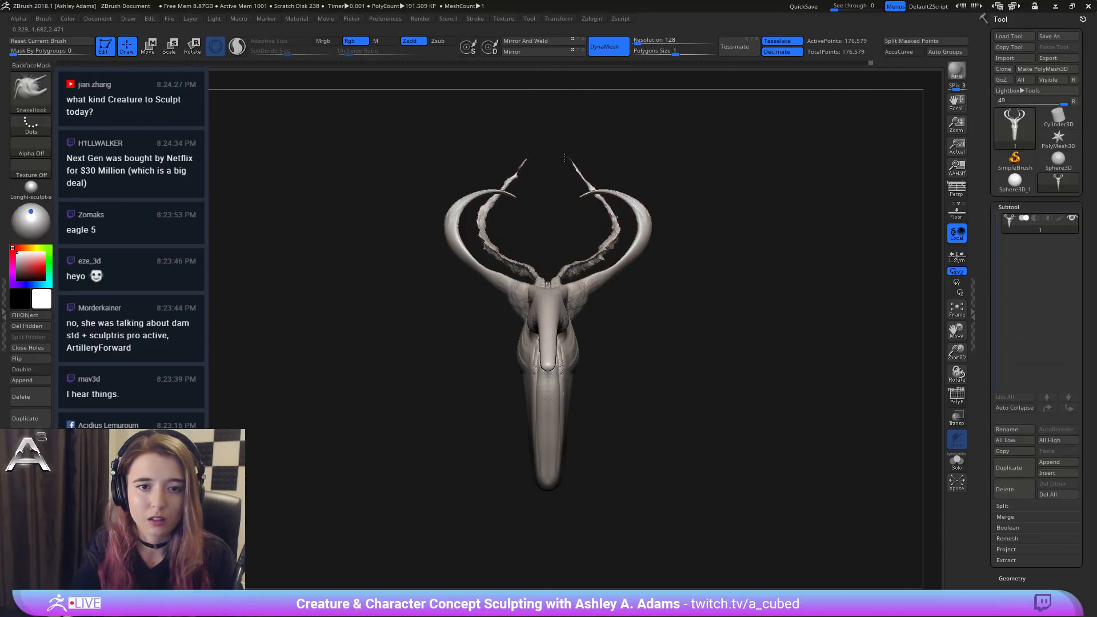
left_click_drag(495, 200, 509, 200)
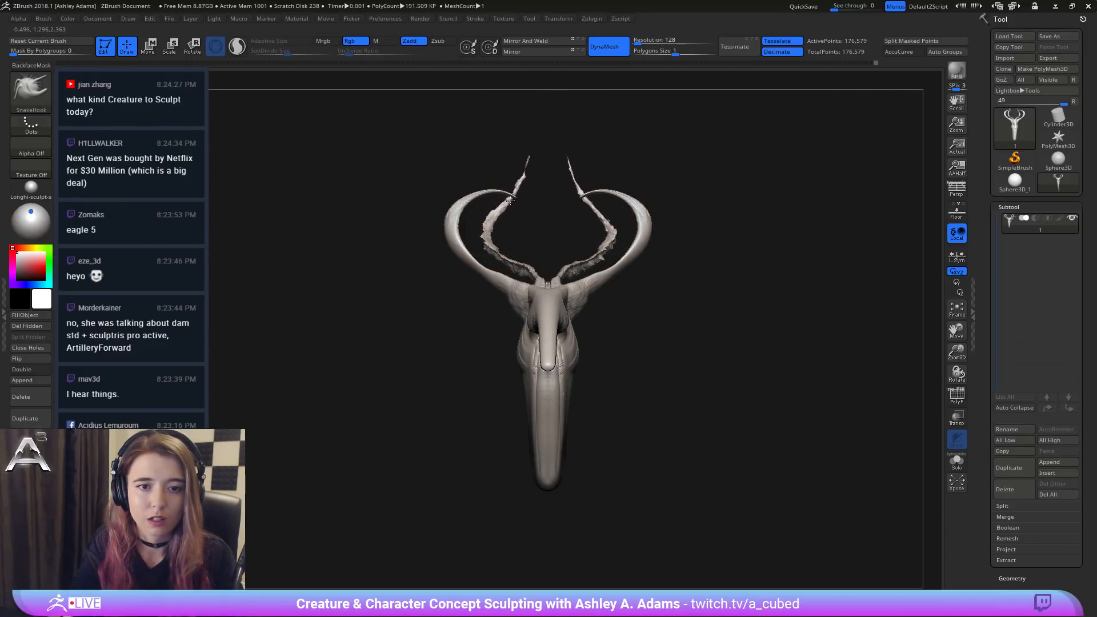
left_click_drag(615, 239, 605, 243)
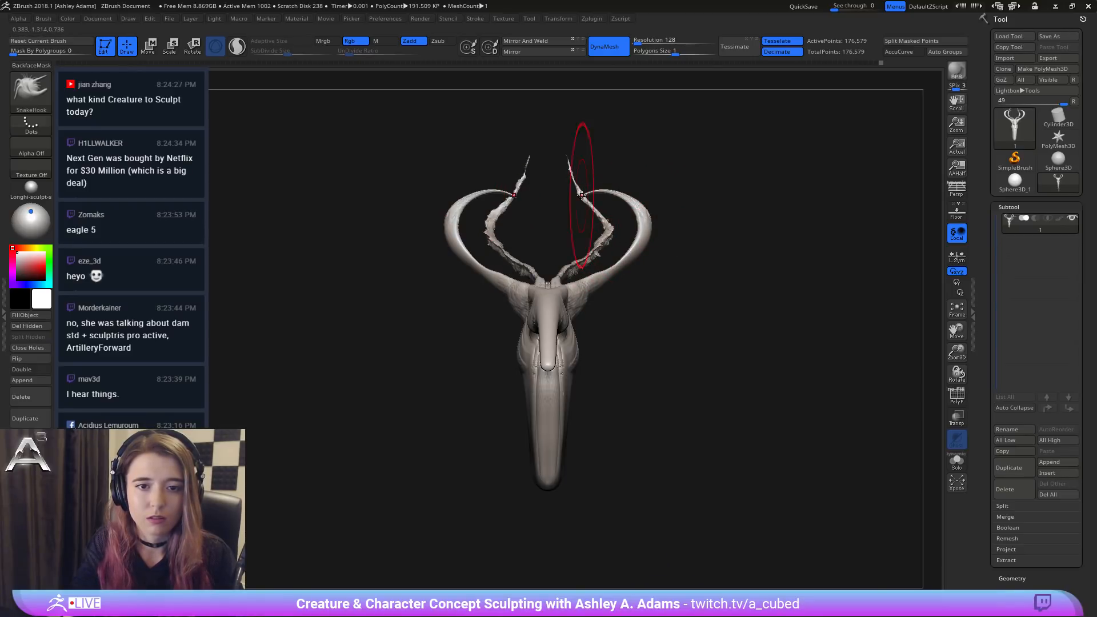
Step: Lower the outer horns' inner tips and pull their outer bends wider with the SnakeHook brush
left_click_drag(586, 192, 572, 202)
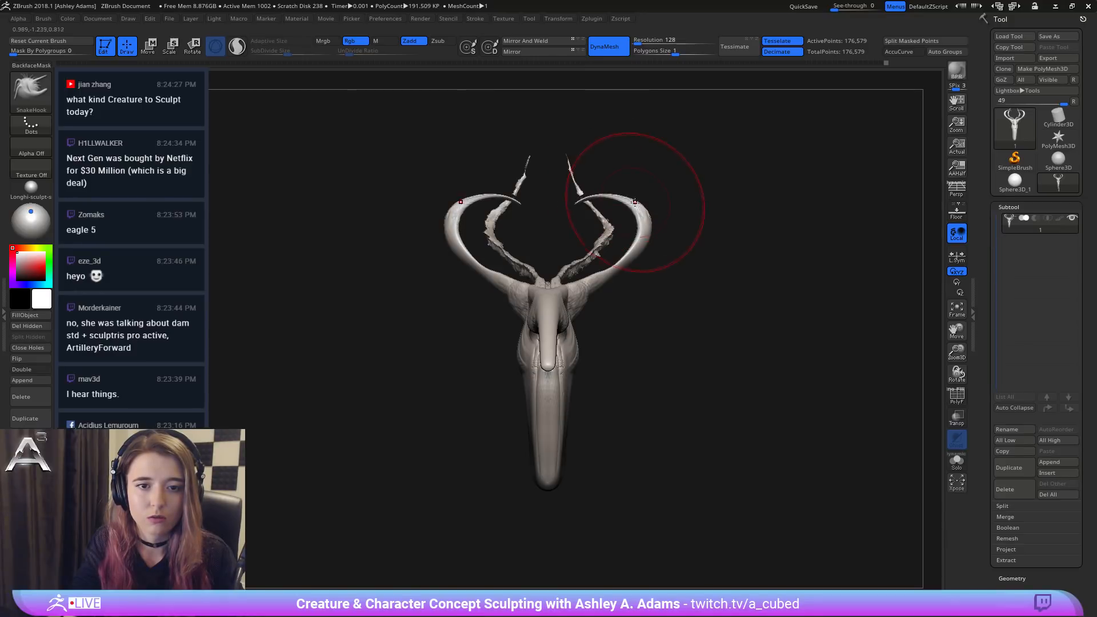
mouse_move(643, 213)
left_mouse_down()
mouse_move(623, 243)
mouse_move(659, 213)
left_mouse_up()
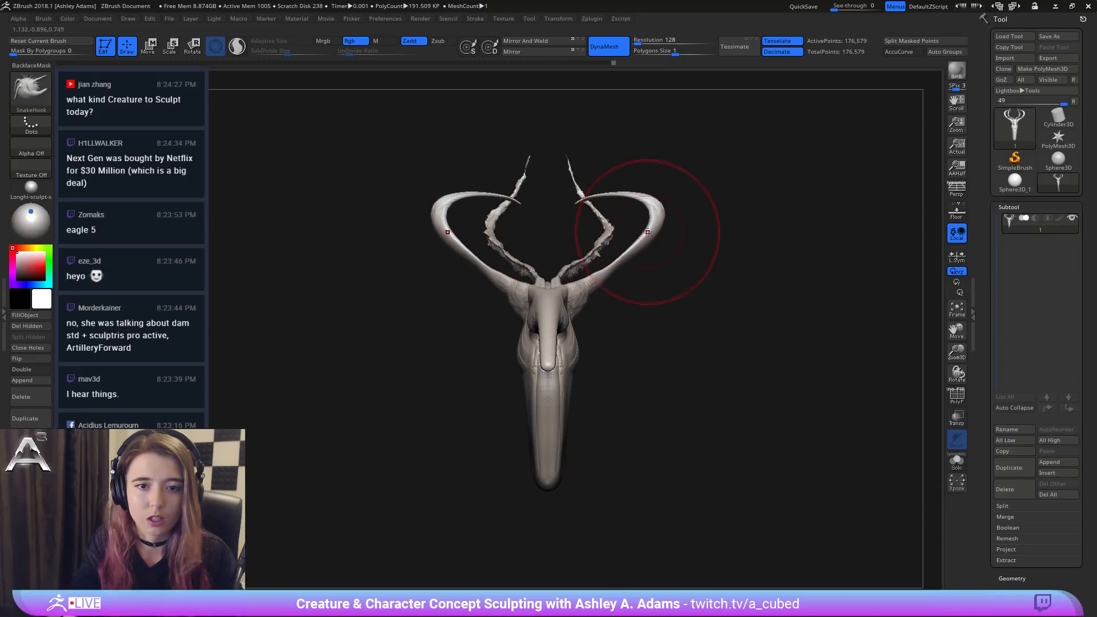
right_click_drag(559, 289, 575, 291)
left_click_drag(643, 230, 633, 223)
right_click_drag(633, 224, 626, 219, "ctrl")
Step: Pull the outer horns upward and curl their tips forward in side view with the SnakeHook brush
right_click_drag(627, 218, 573, 304)
key("space")
left_click_drag(627, 242, 635, 240)
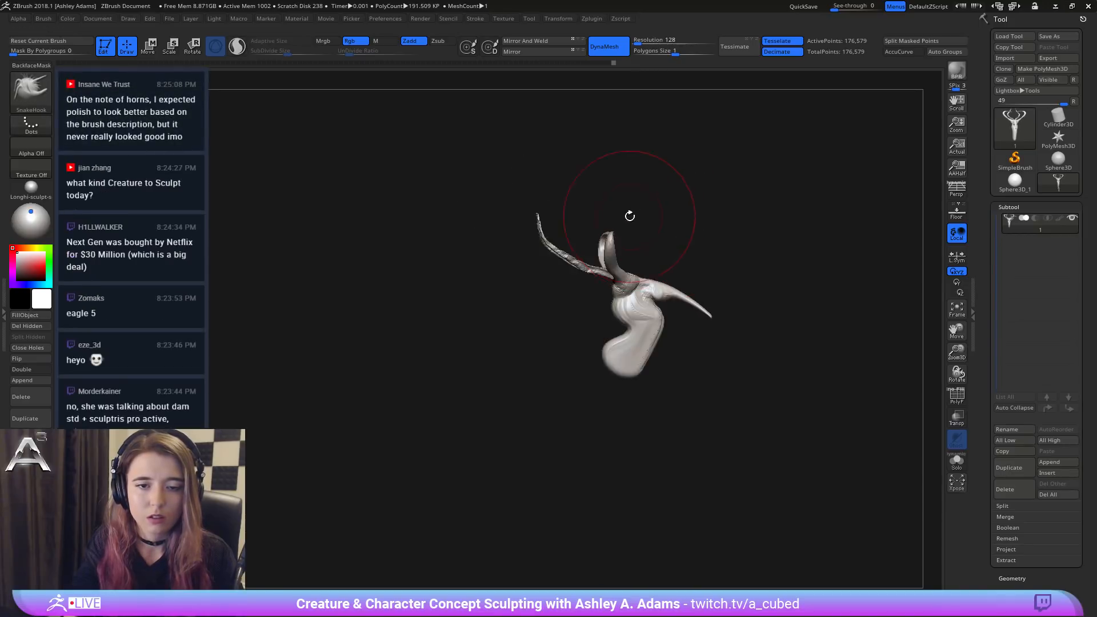
right_click_drag(629, 215, 641, 221, "ctrl")
left_click_drag(599, 219, 595, 219)
key("space")
right_click_drag(588, 221, 600, 218)
left_click(595, 224)
left_click_drag(586, 220, 551, 228)
Step: Bend the upper ends of the inner horns further backward in side view with the SnakeHook brush
key("space")
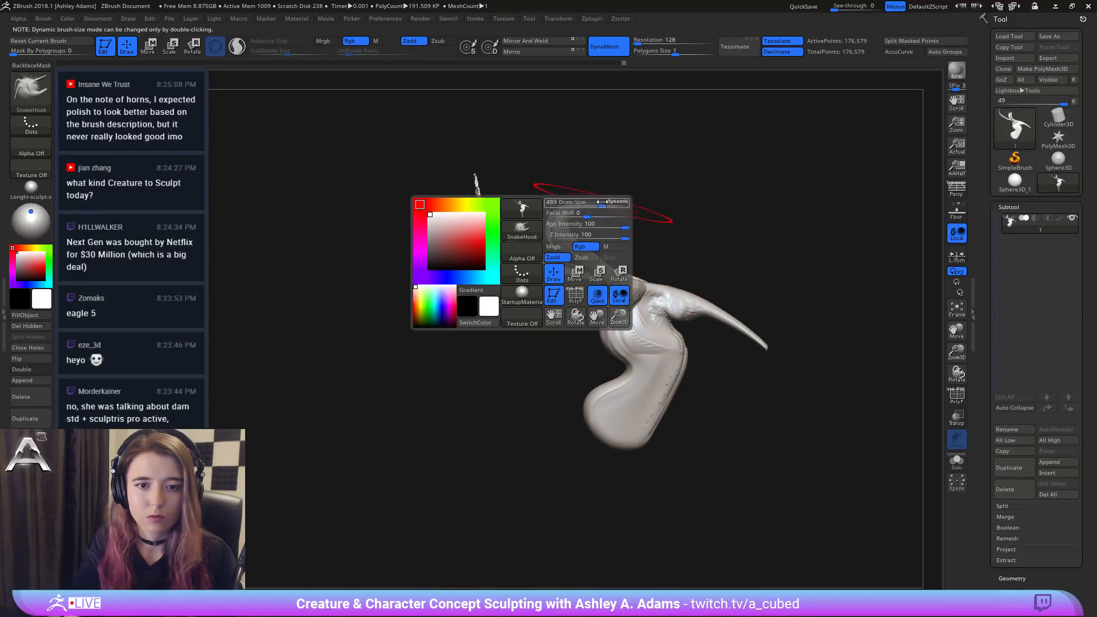
right_click_drag(587, 201, 580, 203, "shift")
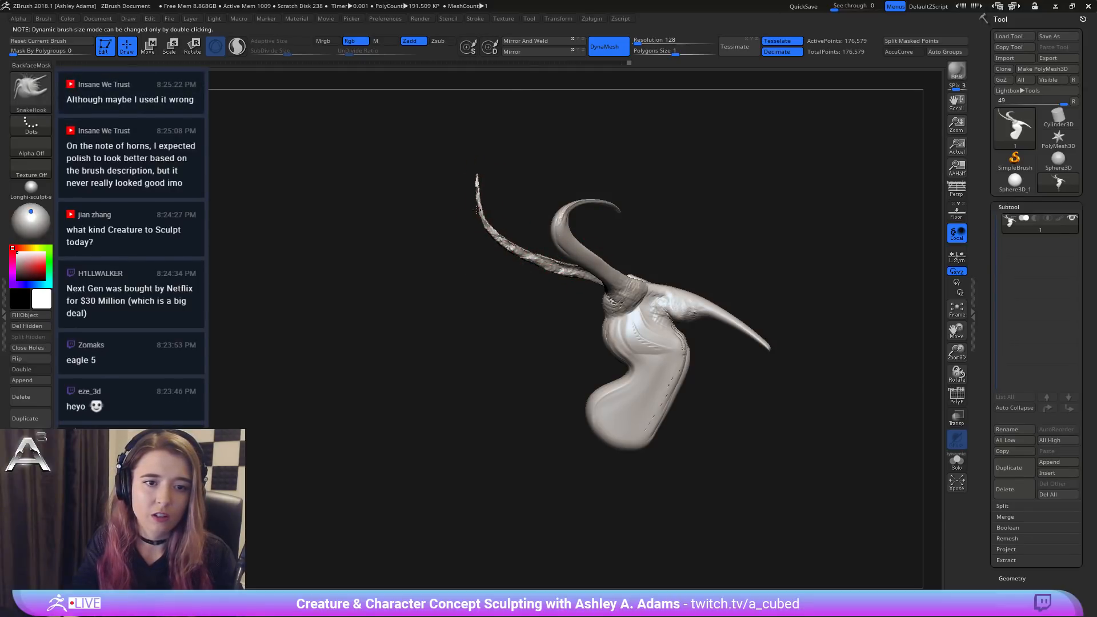
left_click_drag(472, 200, 464, 188)
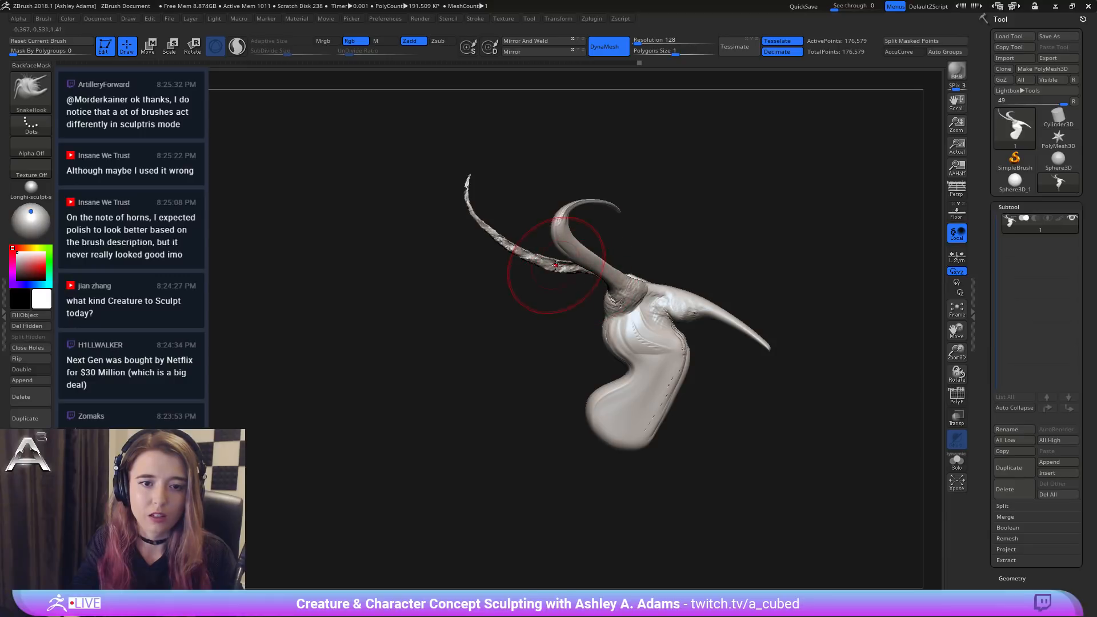
right_click(521, 253)
right_click_drag(524, 257, 530, 264)
Step: Carve the eye socket and the front opening at the base of the beak with the ClayBuildup brush
mouse_move(585, 318)
right_mouse_down("ctrl")
mouse_move(595, 294)
mouse_move(519, 245)
mouse_move(619, 267)
mouse_move(612, 316)
right_mouse_up("ctrl")
right_click(529, 263)
right_click(479, 246)
left_click(479, 246)
mouse_move(594, 252)
right_mouse_down()
mouse_move(583, 228)
mouse_move(543, 259)
mouse_move(512, 247)
mouse_move(473, 283)
mouse_move(465, 242)
mouse_move(477, 269)
right_mouse_up()
right_click(512, 247)
key("b")
key("c")
key("b")
right_click(477, 273)
mouse_move(477, 274)
left_mouse_down()
mouse_move(446, 270)
mouse_move(471, 261)
mouse_move(448, 273)
mouse_move(479, 276)
mouse_move(464, 261)
mouse_move(482, 281)
mouse_move(494, 251)
mouse_move(483, 277)
left_mouse_up()
right_click_drag(515, 275, 469, 277)
left_click_drag(517, 261, 541, 279, "alt")
right_click_drag(509, 288, 497, 222)
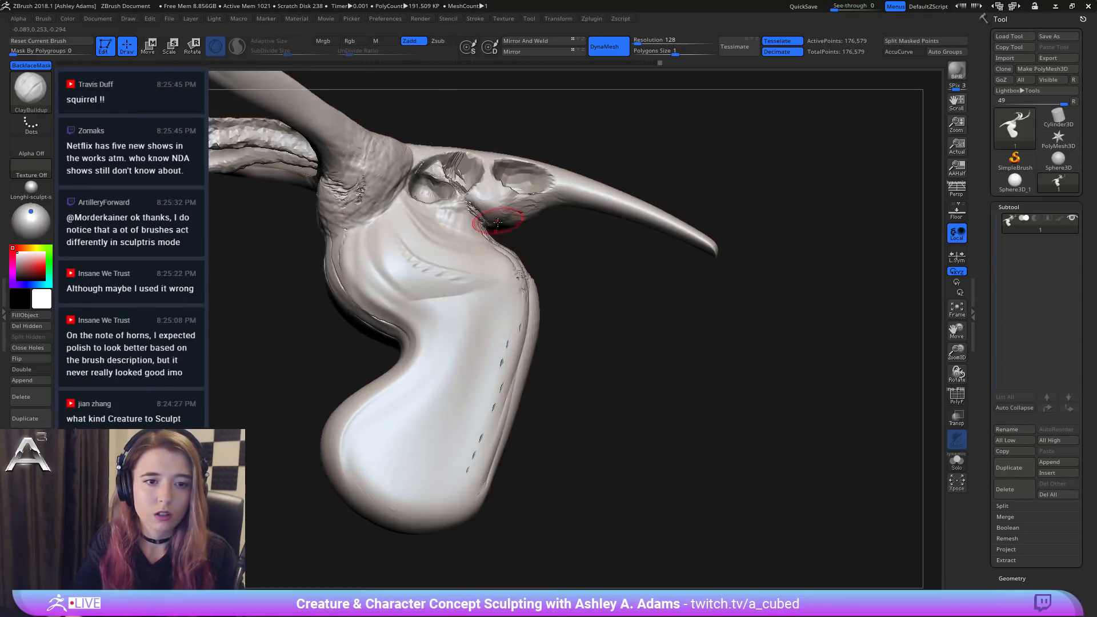
Step: Sculpt layered folds across the upper half of the elongated lower part with the ClayBuildup brush
mouse_move(463, 233)
left_mouse_down()
mouse_move(400, 200)
mouse_move(372, 246)
mouse_move(503, 303)
mouse_move(349, 200)
mouse_move(400, 297)
mouse_move(338, 266)
mouse_move(431, 347)
left_mouse_up()
right_click_drag(646, 320, 540, 275)
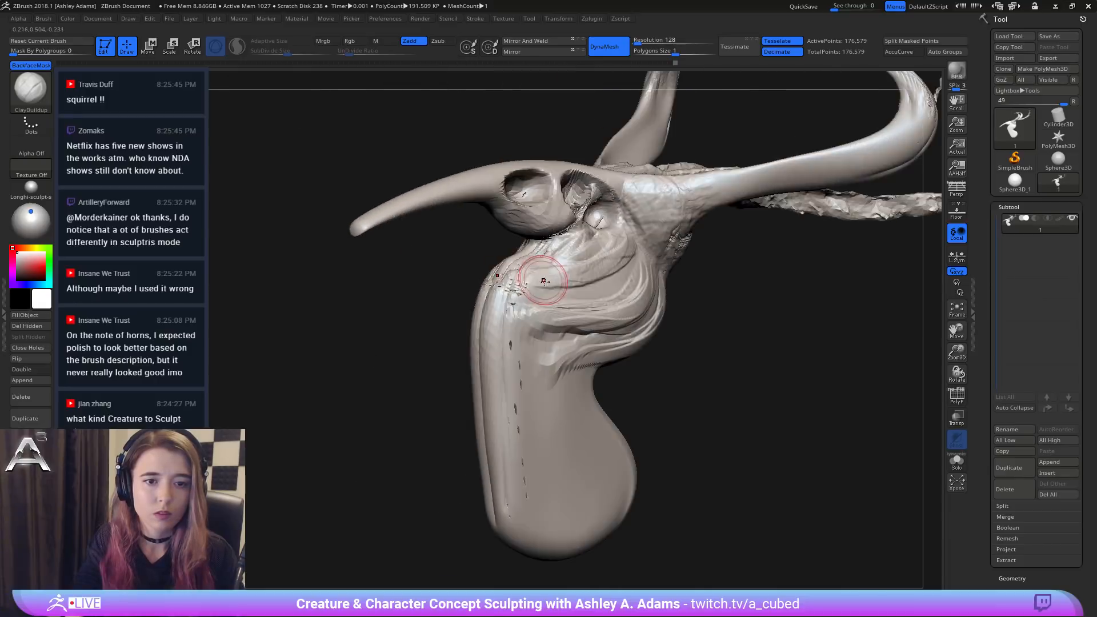
key("space")
left_click_drag(526, 283, 594, 311)
right_click_drag(594, 311, 577, 286, "ctrl")
mouse_move(577, 286)
right_mouse_down()
mouse_move(607, 310)
mouse_move(571, 303)
right_mouse_up()
right_click_drag(500, 294, 532, 291)
Step: Pull the folded sides of the lower part outward with a large SnakeHook brush
key("space")
left_click(510, 288)
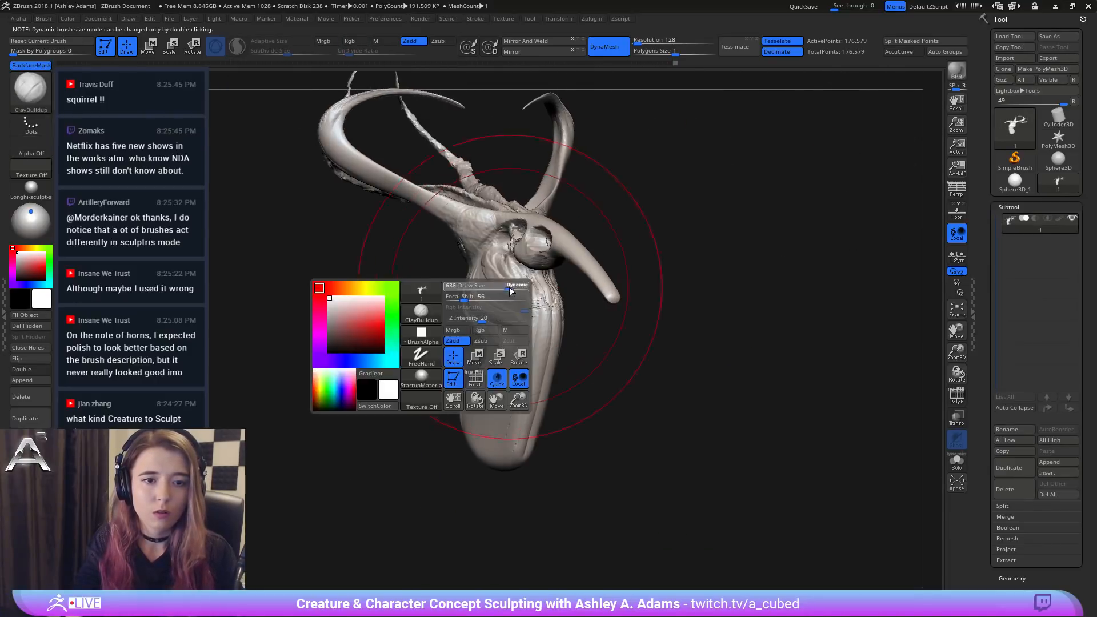
key("b")
key("s")
key("h")
left_click_drag(485, 306, 461, 312)
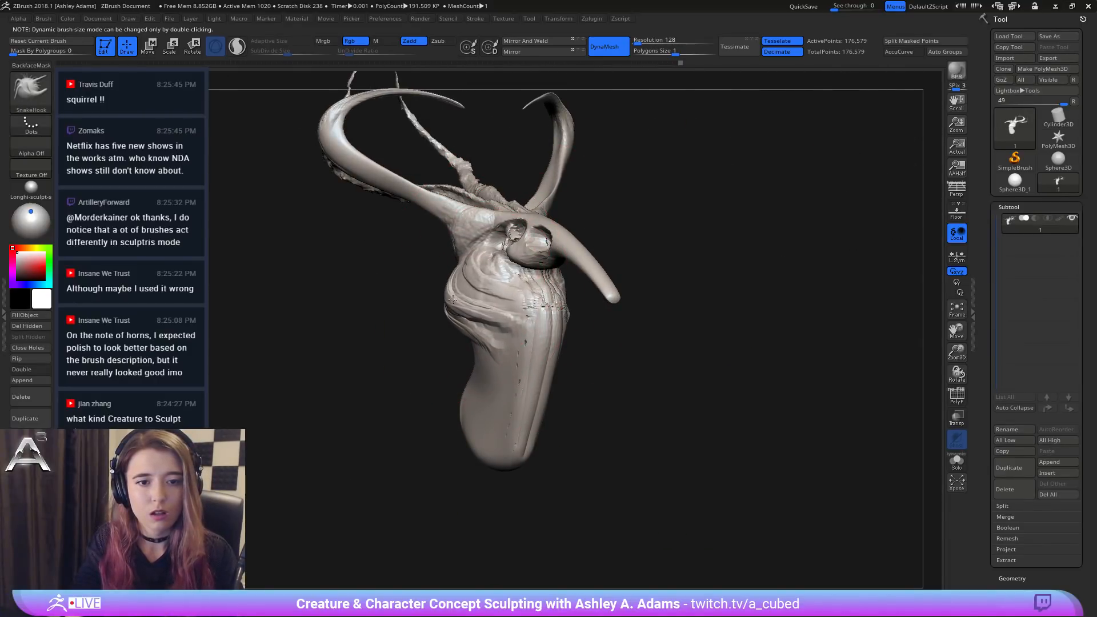
right_click_drag(493, 309, 438, 300)
key("space")
left_click_drag(511, 238, 500, 237)
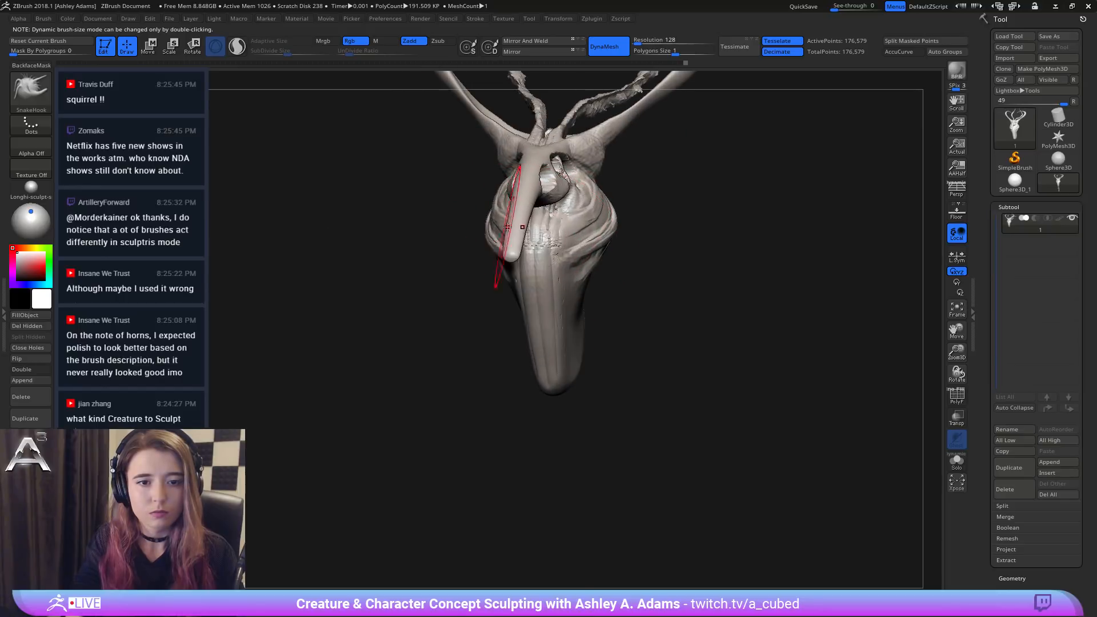
Step: Build up the outer end of the beak with a smaller ClayBuildup brush
right_click_drag(582, 243, 541, 249)
key("b")
key("c")
key("b")
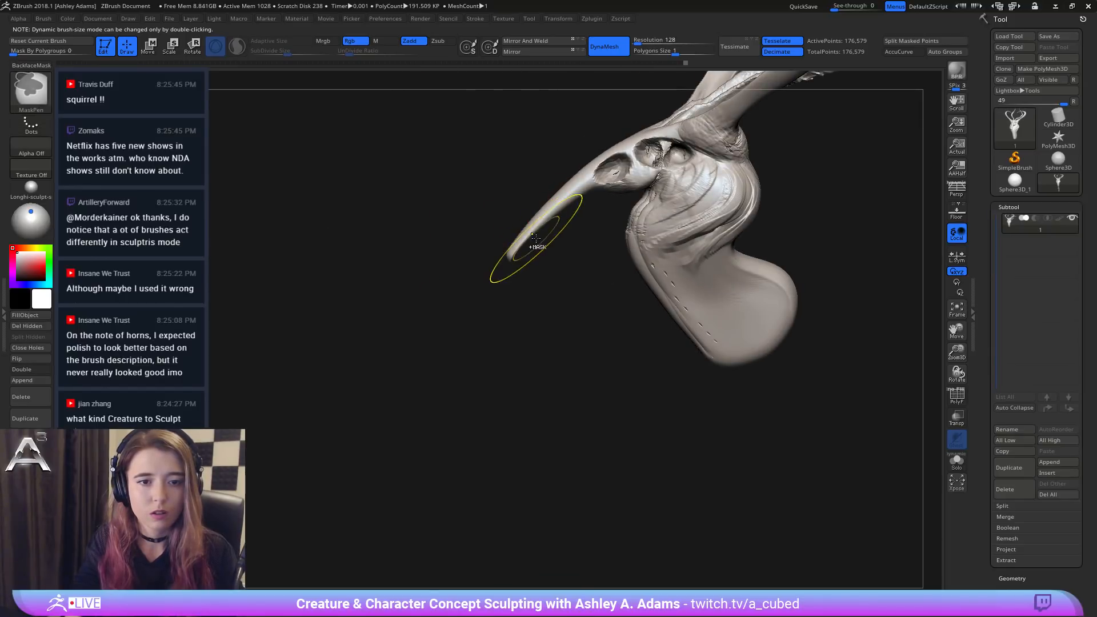
key("space")
left_click_drag(527, 243, 513, 242)
right_click_drag(384, 152, 394, 189, "ctrl")
right_click_drag(525, 244, 392, 108)
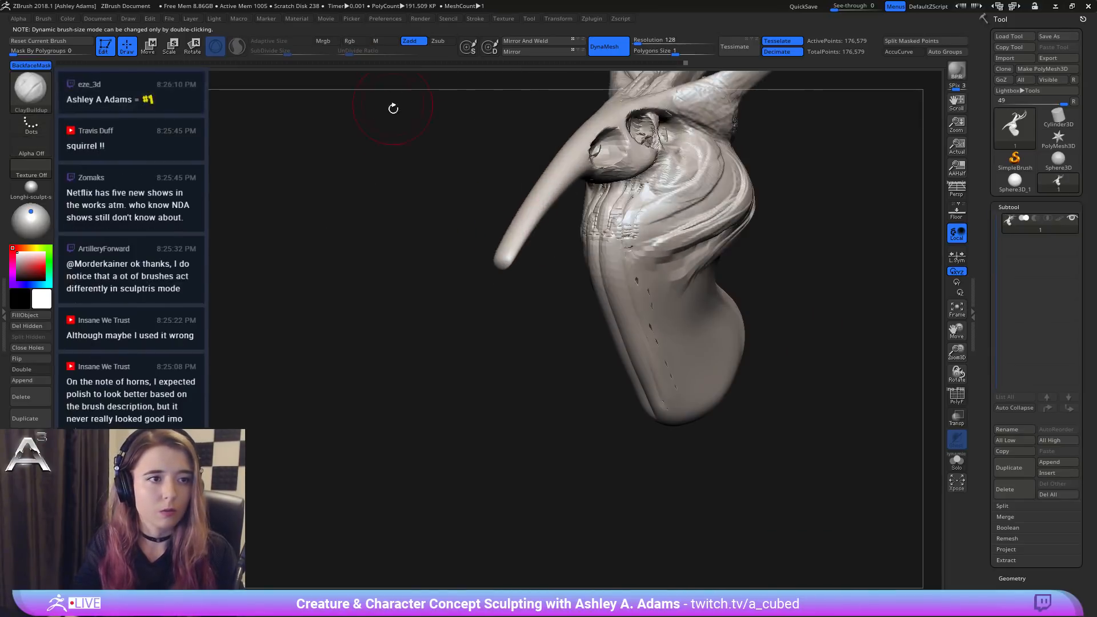
mouse_move(510, 267)
left_mouse_down()
mouse_move(505, 257)
mouse_move(510, 267)
left_mouse_up()
Step: Draw the rounded end of the beak out into a narrow point with the SnakeHook brush
right_click_drag(423, 326, 367, 355)
key("b")
key("s")
key("h")
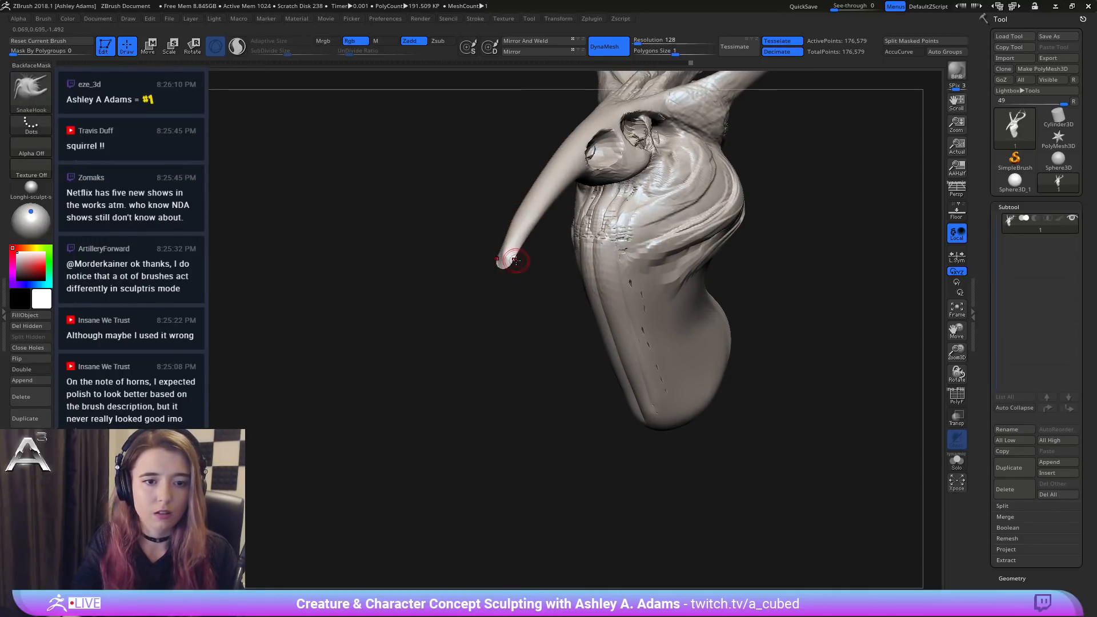
Step: Cut grooves along the length of the beak with DamStandard and refine its tip with SnakeHook
mouse_move(434, 264)
right_mouse_down()
mouse_move(537, 252)
mouse_move(468, 183)
mouse_move(475, 201)
right_mouse_up()
key("b")
key("d")
key("s")
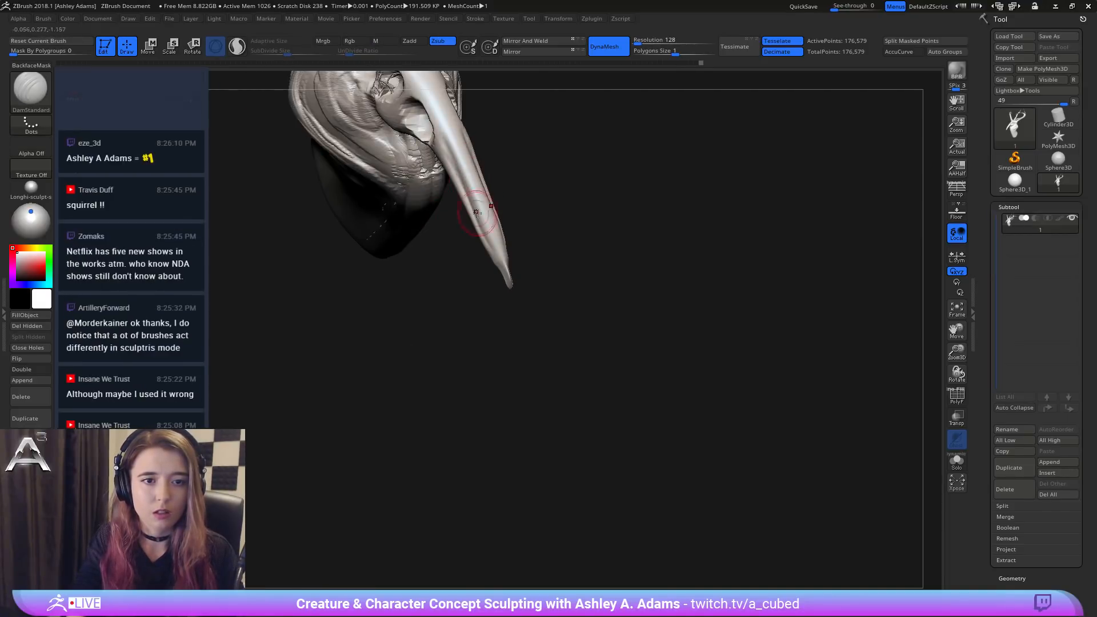
key("b")
key("s")
key("h")
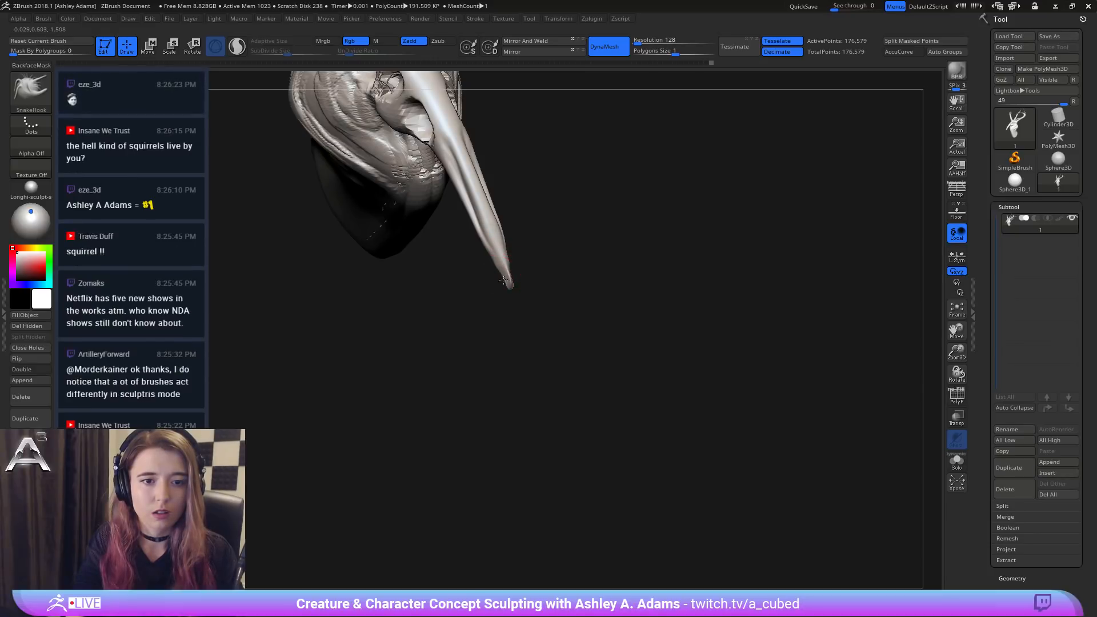
Step: Build up the base and sides of the beak with ClayBuildup, adjusting the draw size
mouse_move(470, 209)
right_mouse_down()
mouse_move(467, 173)
mouse_move(444, 141)
right_mouse_up()
key("b")
key("c")
key("b")
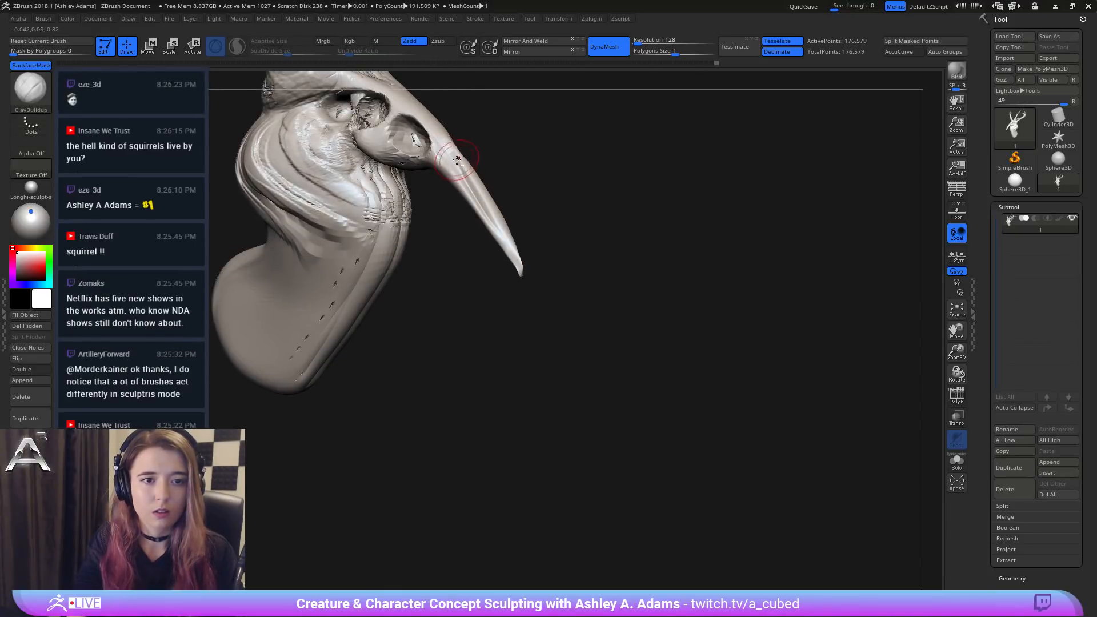
key("space")
left_click_drag(451, 159, 439, 156)
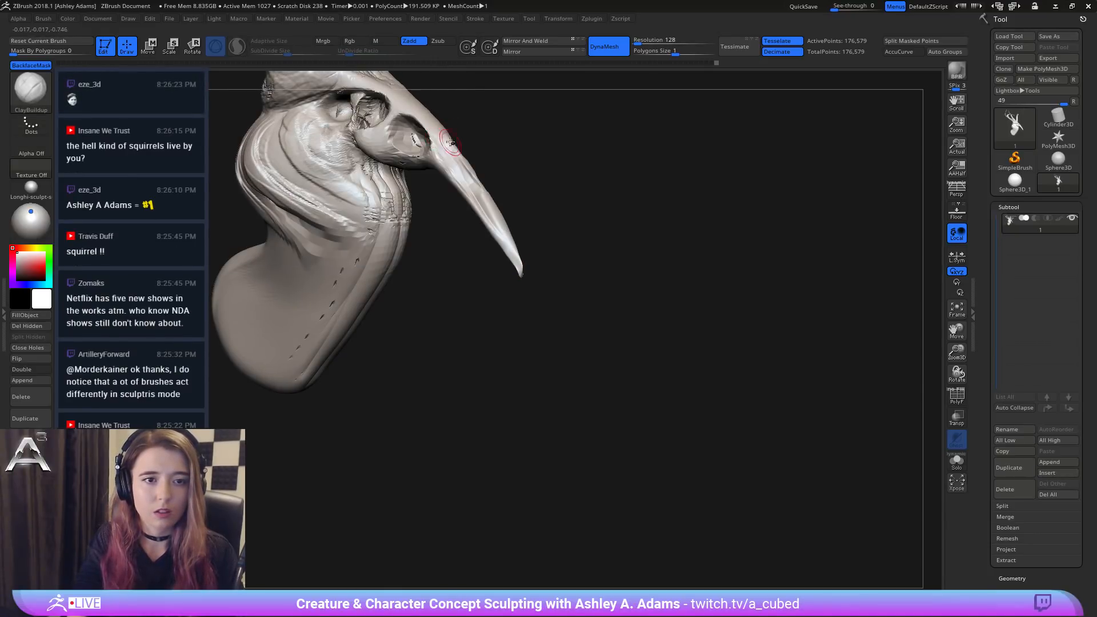
right_click_drag(448, 140, 438, 139)
key("space")
left_click_drag(439, 139, 445, 137)
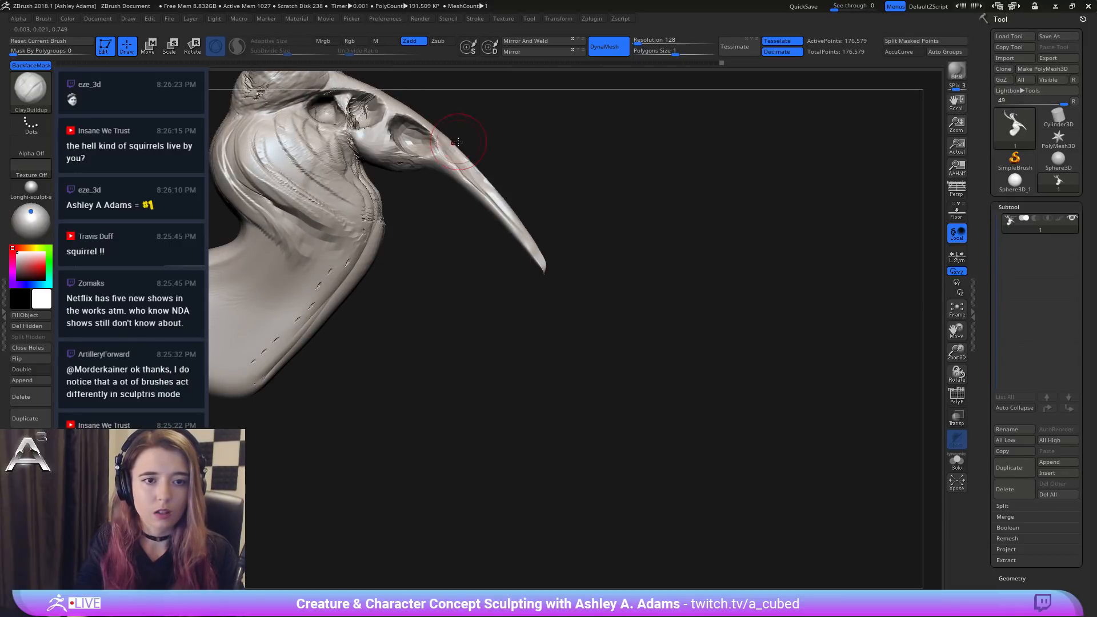
Step: Raise a bump on top of the beak's base and pull its tip into a thin spike with SnakeHook
right_click_drag(457, 142, 476, 214)
key("space")
key("b")
key("s")
key("h")
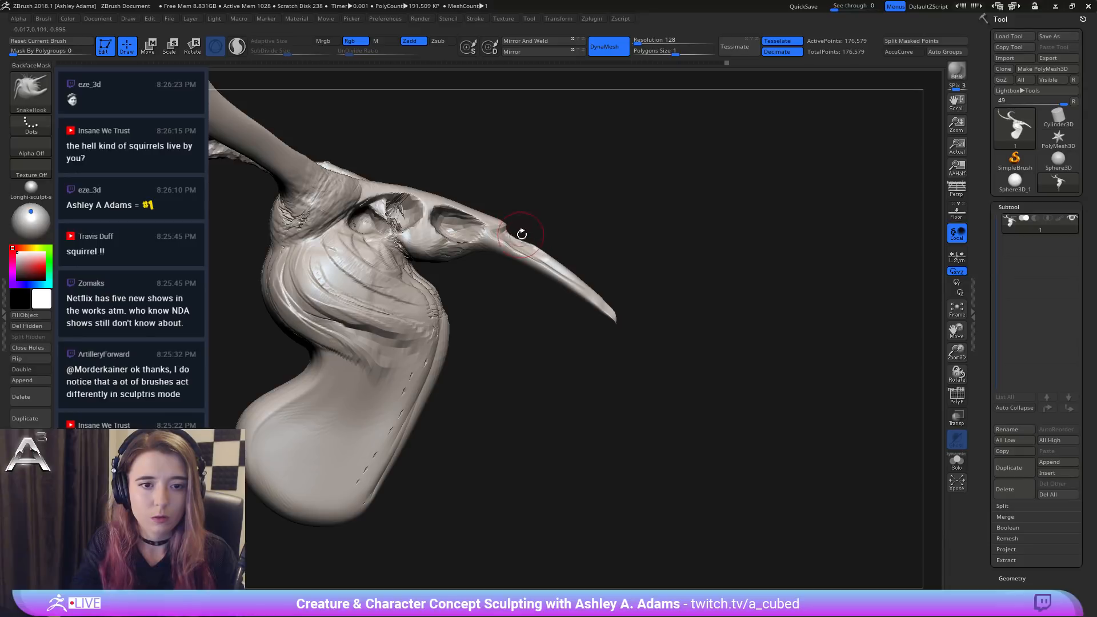
mouse_move(546, 251)
right_mouse_down()
mouse_move(615, 310)
mouse_move(598, 265)
right_mouse_up()
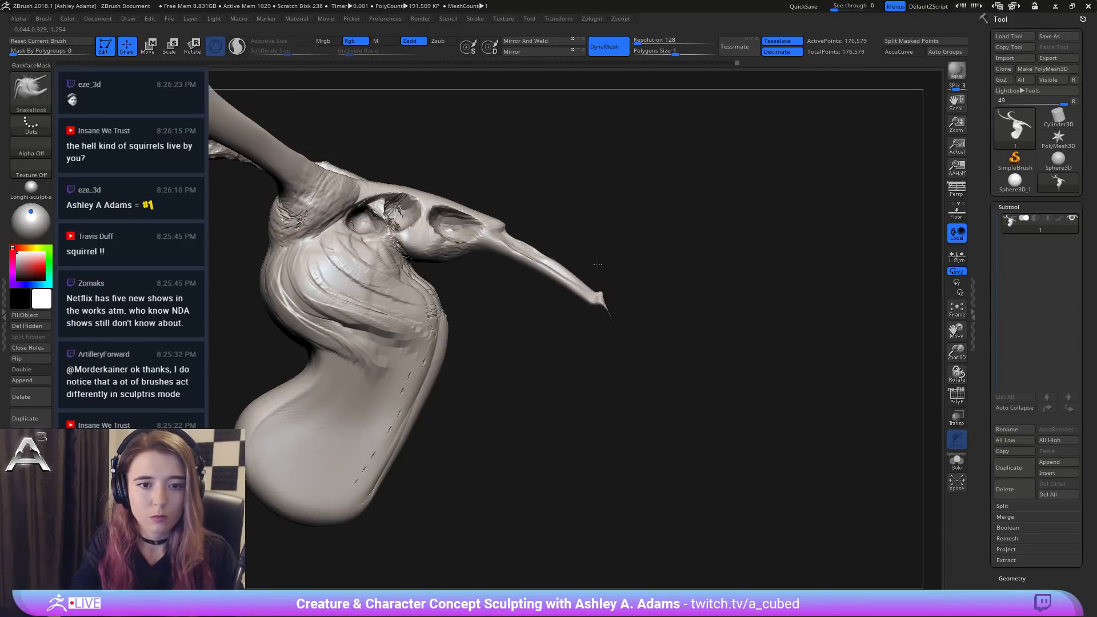
Step: Hollow out the sides and upper surface of the beak with the ClayBuildup brush
right_click_drag(573, 303, 474, 258)
key("b")
key("c")
key("b")
mouse_move(473, 258)
left_mouse_down()
mouse_move(617, 303)
mouse_move(505, 275)
mouse_move(446, 279)
mouse_move(536, 274)
left_mouse_up()
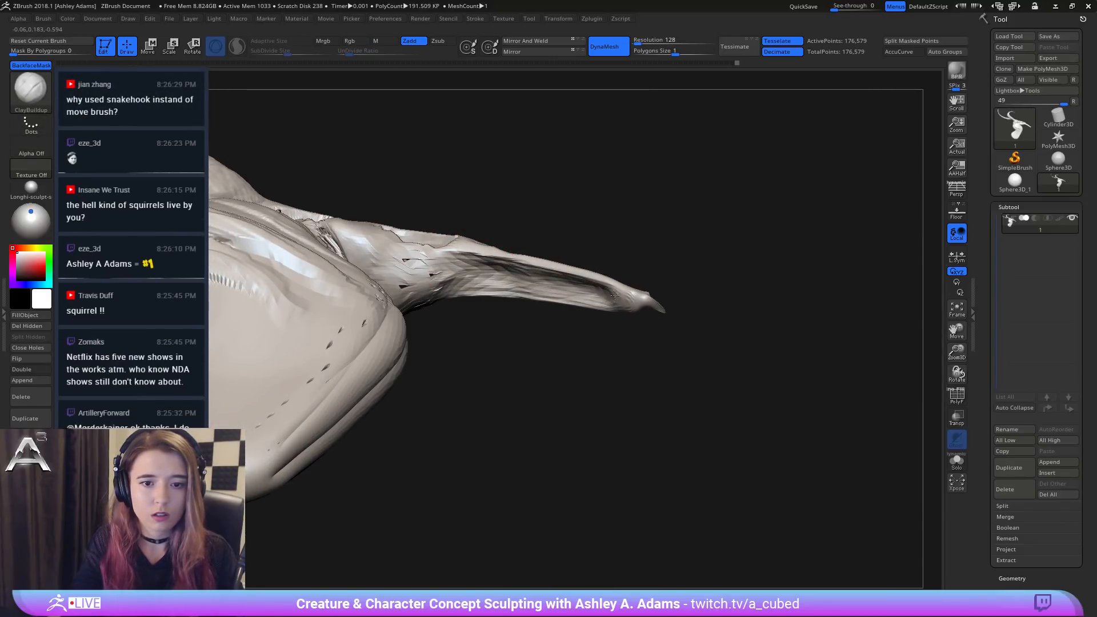
mouse_move(596, 291)
right_mouse_down()
mouse_move(420, 305)
mouse_move(522, 260)
mouse_move(507, 284)
mouse_move(483, 254)
right_mouse_up()
key("f")
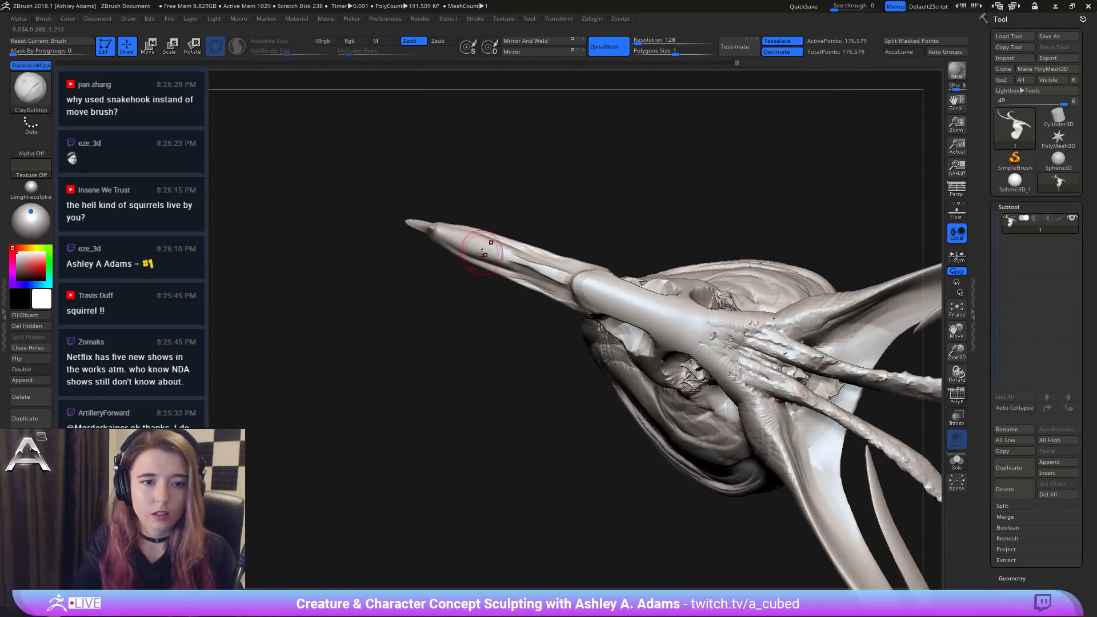
left_click_drag(498, 263, 450, 247)
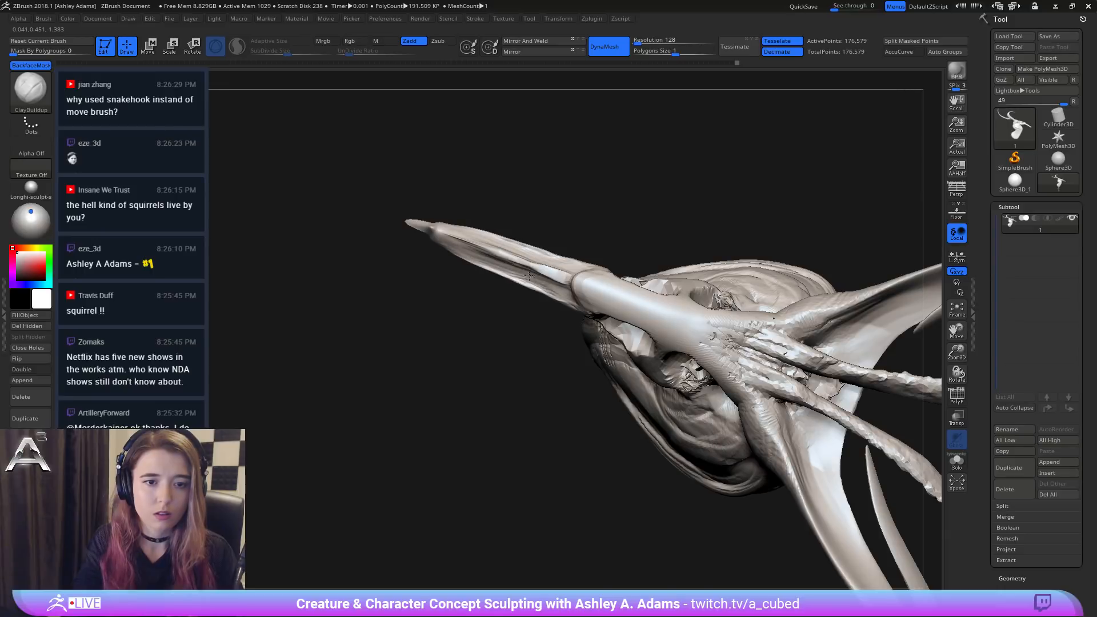
Step: Pull a pointed spur from the beak's upper ridge and refine the ridge line with the SnakeHook brush
mouse_move(563, 293)
right_mouse_down()
mouse_move(550, 179)
mouse_move(558, 228)
mouse_move(542, 251)
mouse_move(531, 204)
mouse_move(519, 203)
mouse_move(569, 203)
right_mouse_up()
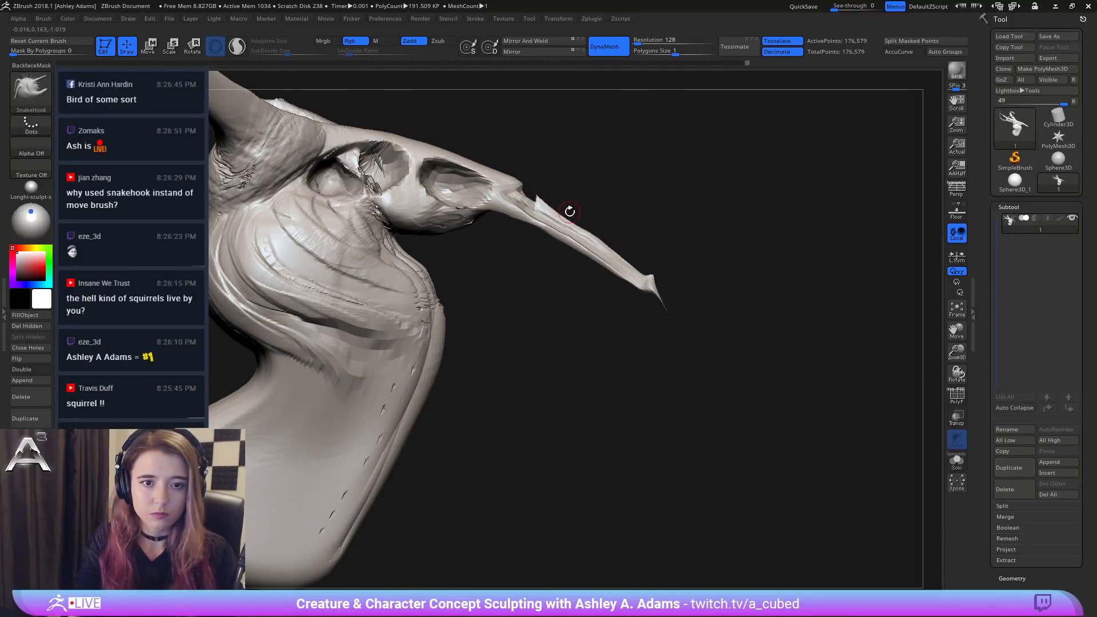
right_click(552, 210)
left_click_drag(550, 211, 553, 207)
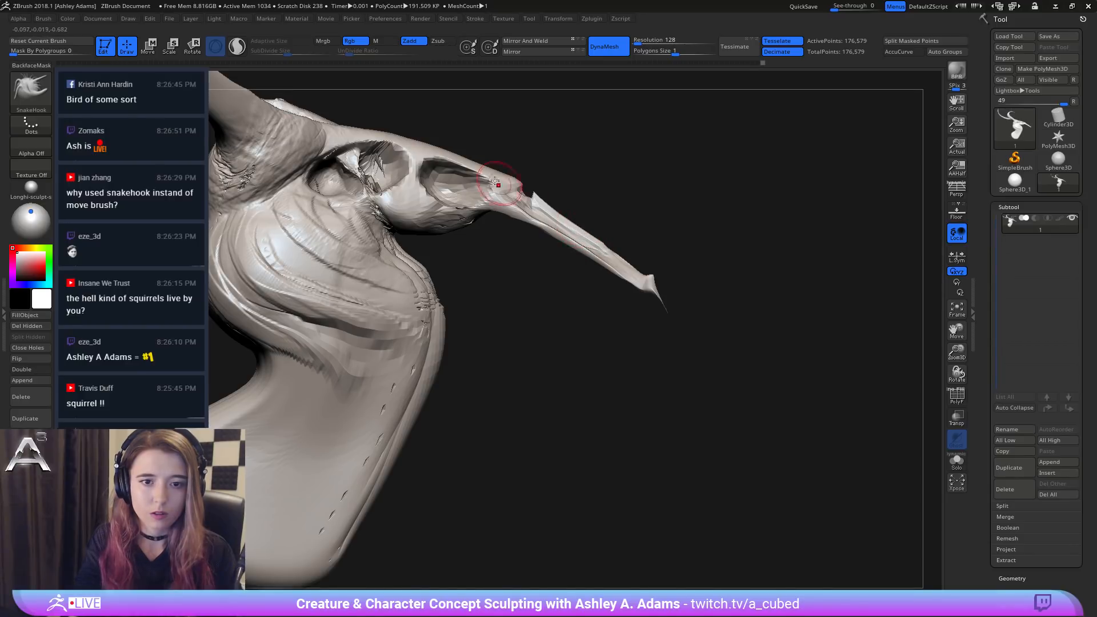
left_click_drag(495, 182, 574, 229, "shift")
key("ctrl")
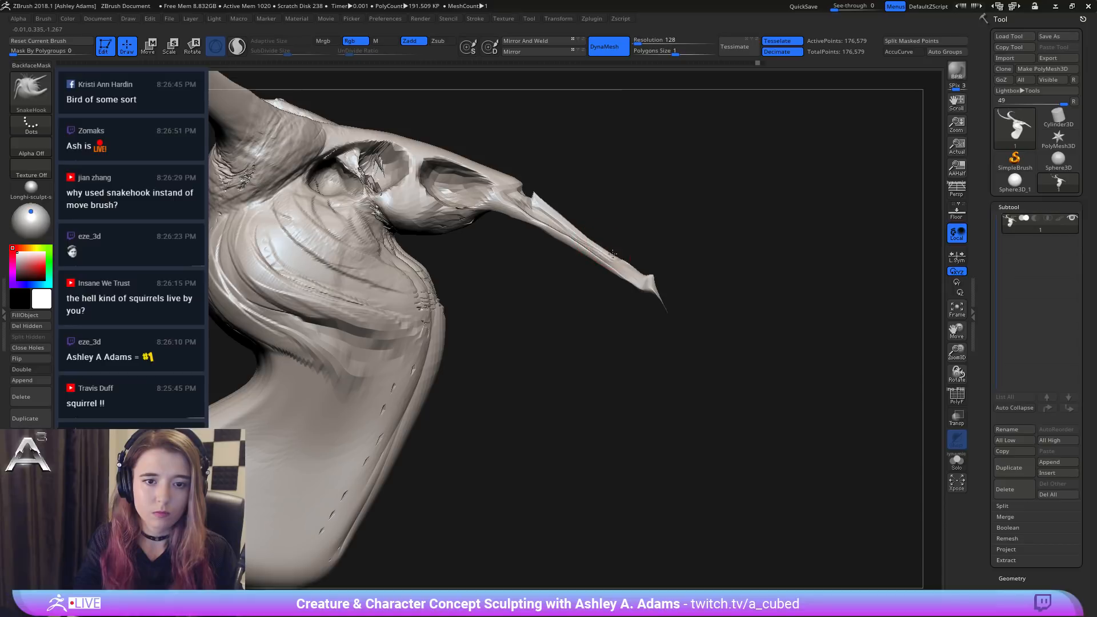
mouse_move(634, 271)
left_mouse_down()
mouse_move(647, 273)
mouse_move(531, 219)
mouse_move(577, 193)
mouse_move(574, 205)
left_mouse_up()
Step: Reshape the brow and the rims of the skull openings with SnakeHook at varying draw sizes
key("space")
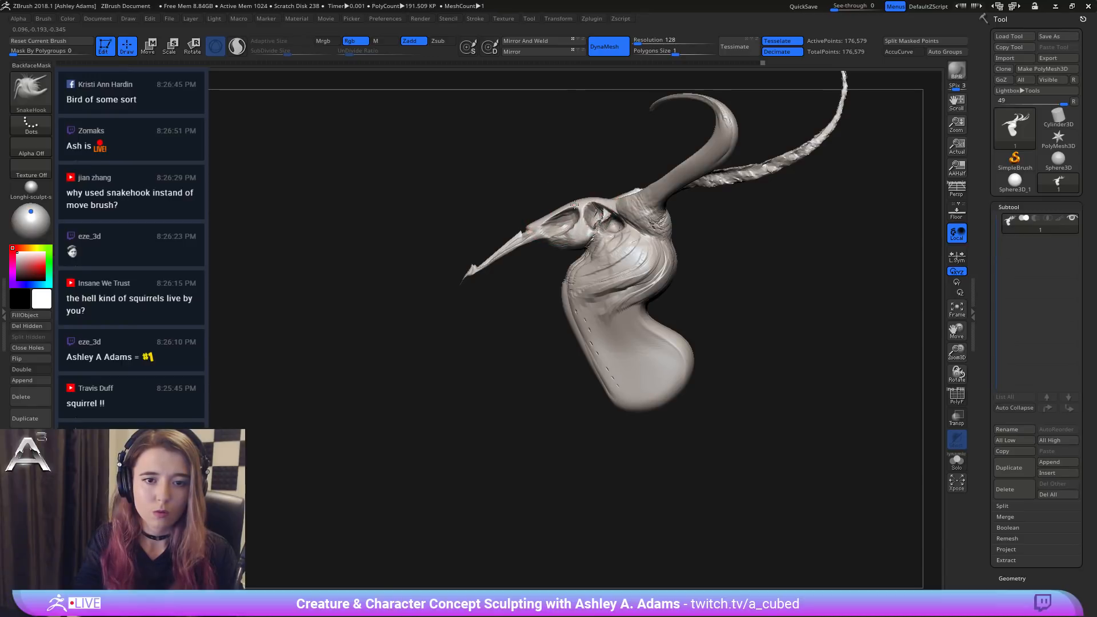
key("space")
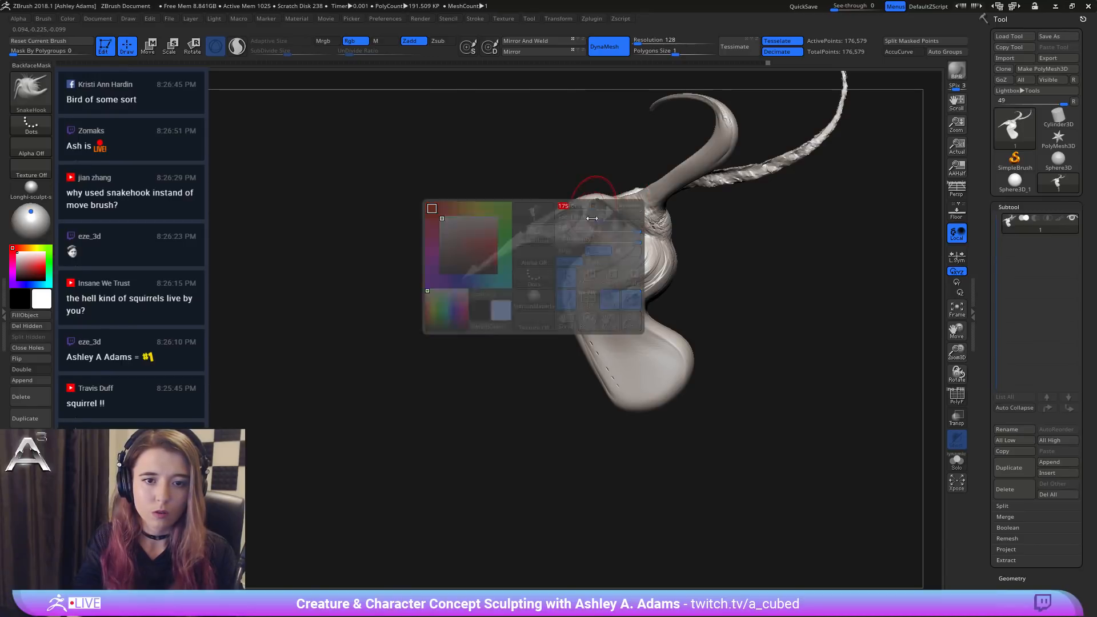
key("space")
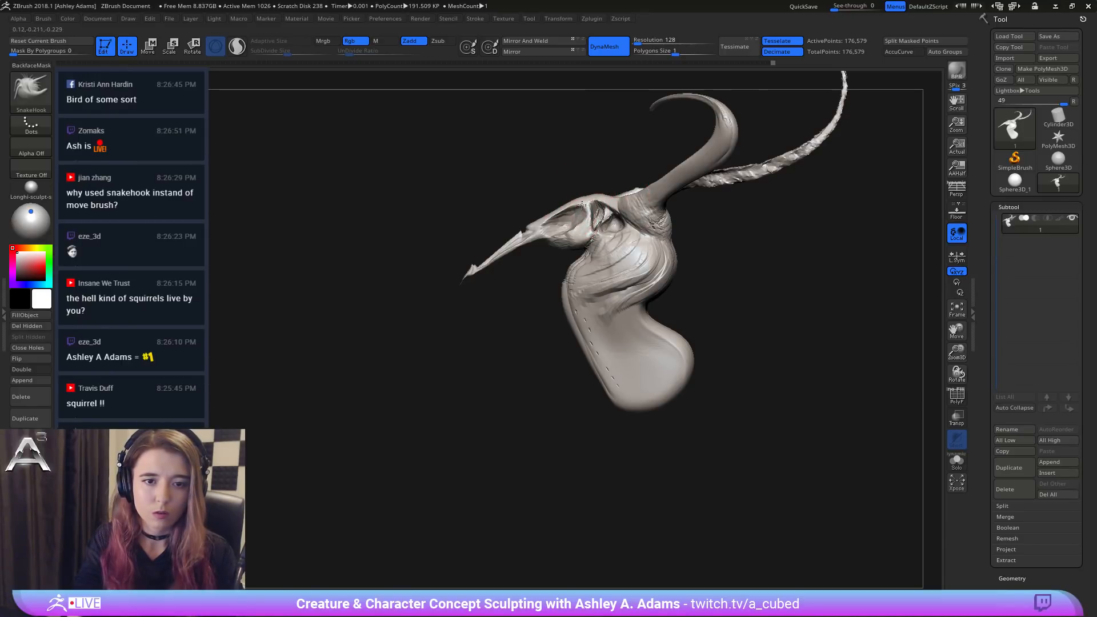
key("space")
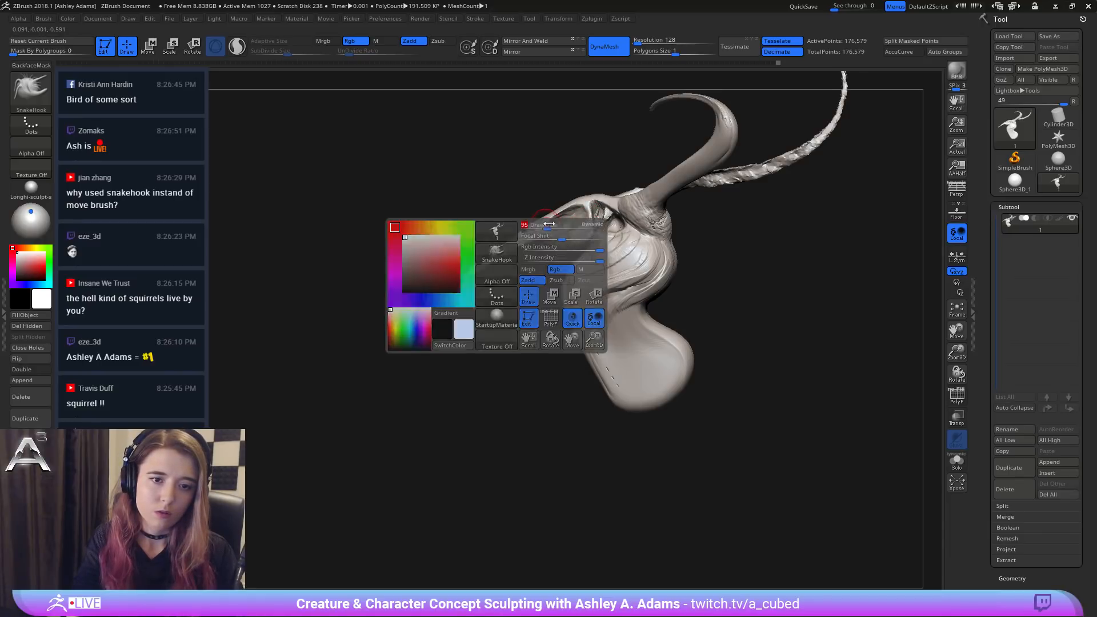
Step: Add form inside the front skull opening with ClayBuildup and cut details into it with DamStandard
key("b")
key("c")
key("b")
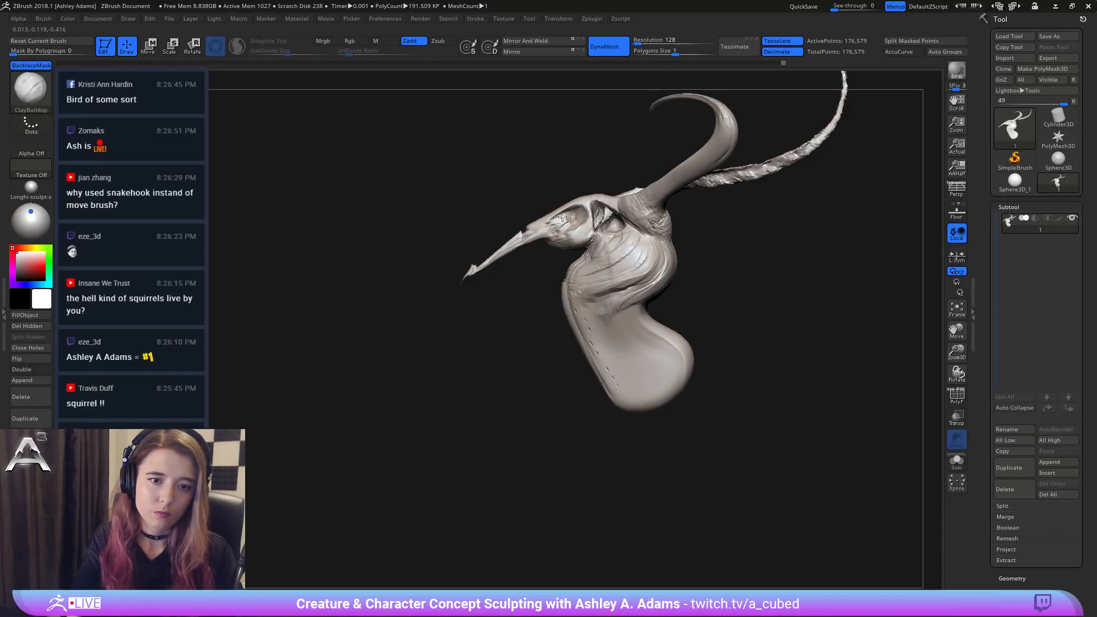
key("b")
key("d")
key("s")
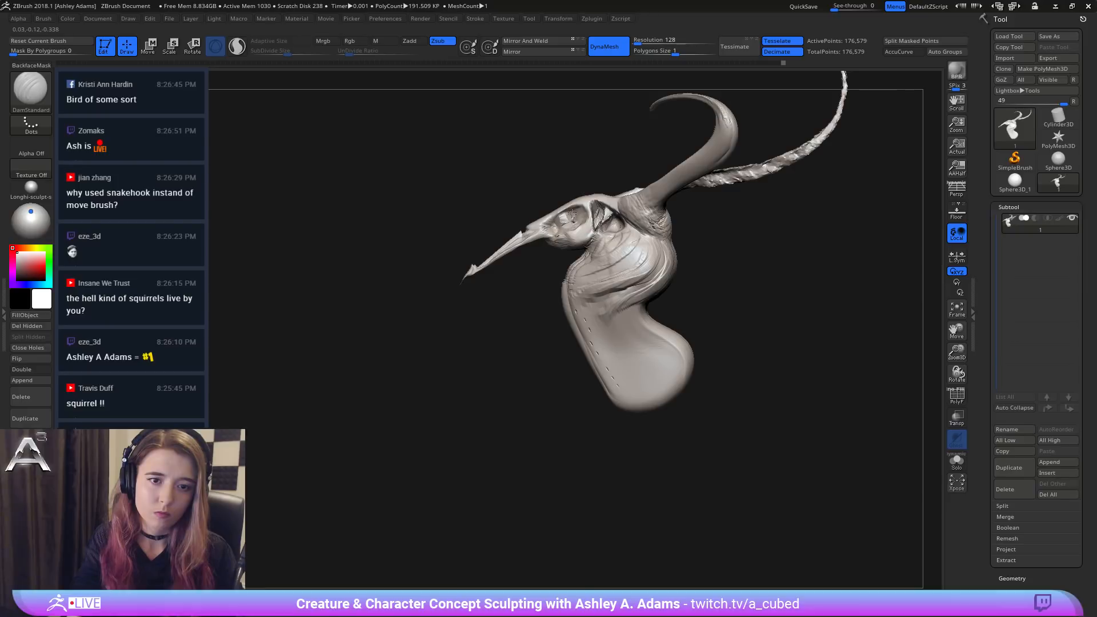
Step: Adjust the forehead and the bone between the two skull openings with the SnakeHook brush
mouse_move(582, 214)
right_mouse_down()
mouse_move(587, 226)
mouse_move(629, 176)
mouse_move(671, 206)
mouse_move(509, 209)
right_mouse_up()
key("b")
key("s")
key("h")
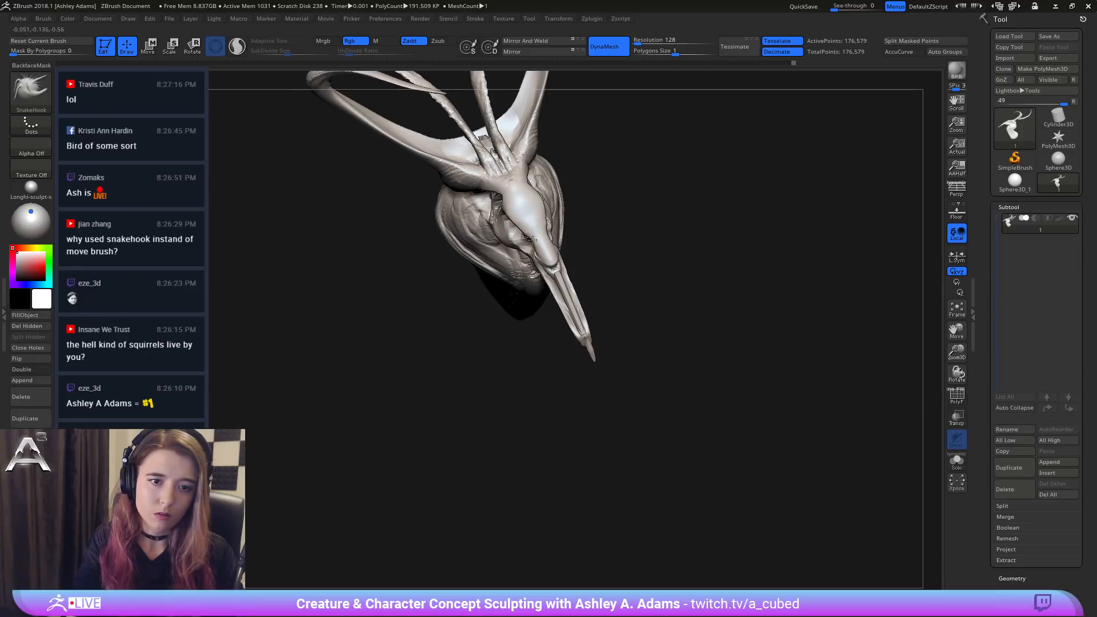
mouse_move(539, 254)
right_mouse_down()
mouse_move(551, 189)
mouse_move(503, 228)
right_mouse_up()
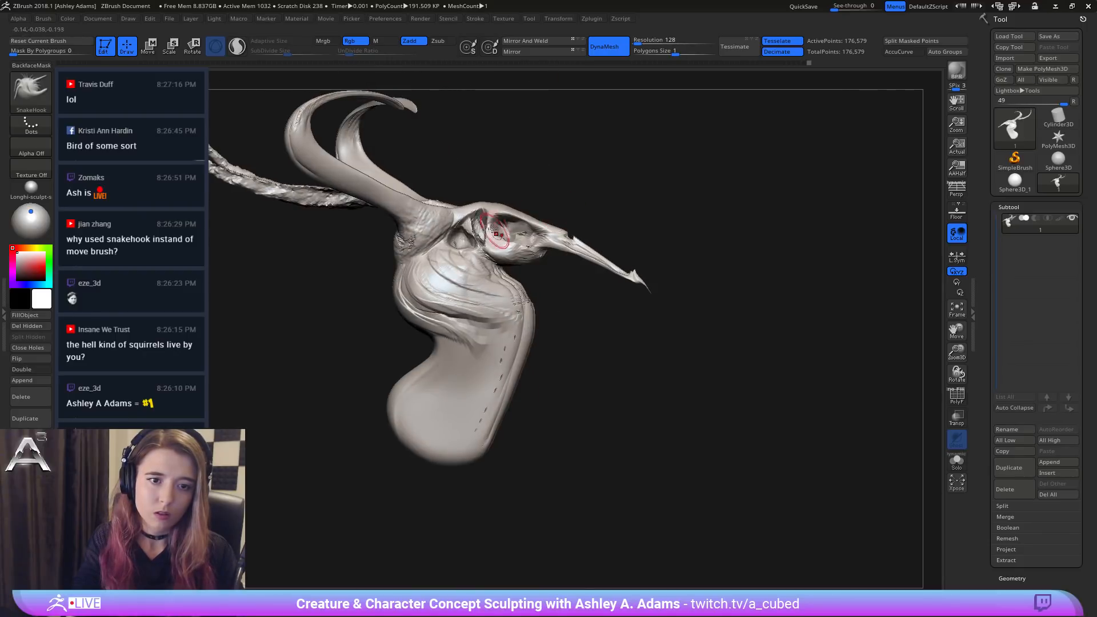
Step: Thicken the bone between the skull openings with ClayBuildup and reshape its edges with SnakeHook
key("b")
key("c")
key("b")
key("b")
key("s")
key("h")
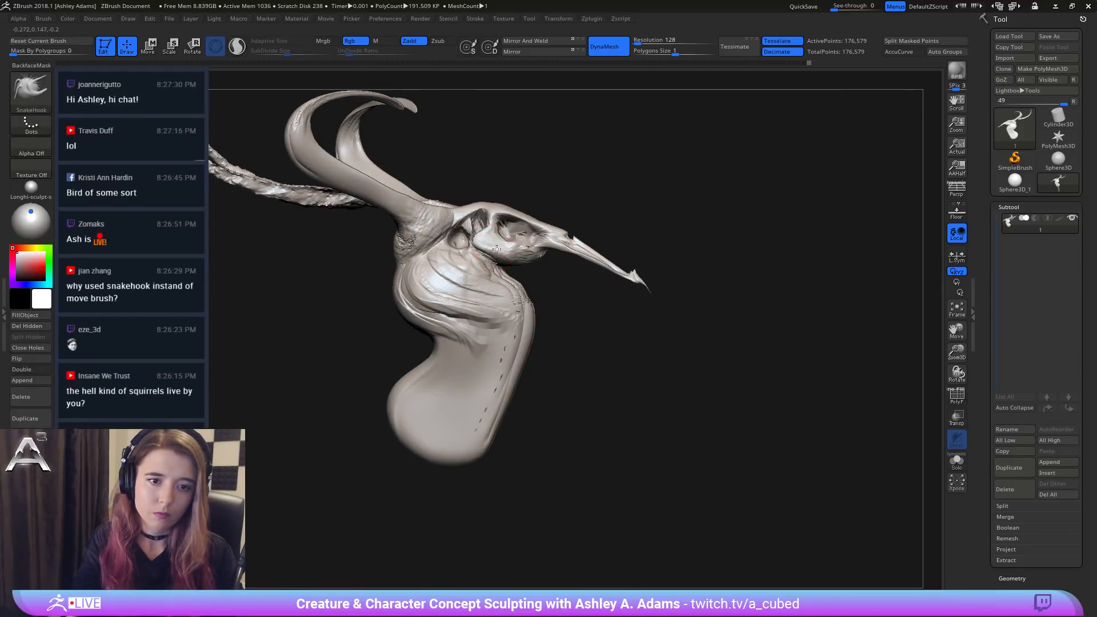
Step: Refine the cheek and lower rim of the front skull opening with ClayBuildup and SnakeHook
mouse_move(515, 254)
right_mouse_down()
mouse_move(500, 251)
mouse_move(583, 223)
right_mouse_up()
key("b")
key("c")
key("b")
mouse_move(583, 222)
right_mouse_down()
mouse_move(546, 216)
mouse_move(507, 289)
mouse_move(486, 274)
right_mouse_up()
key("b")
key("s")
key("h")
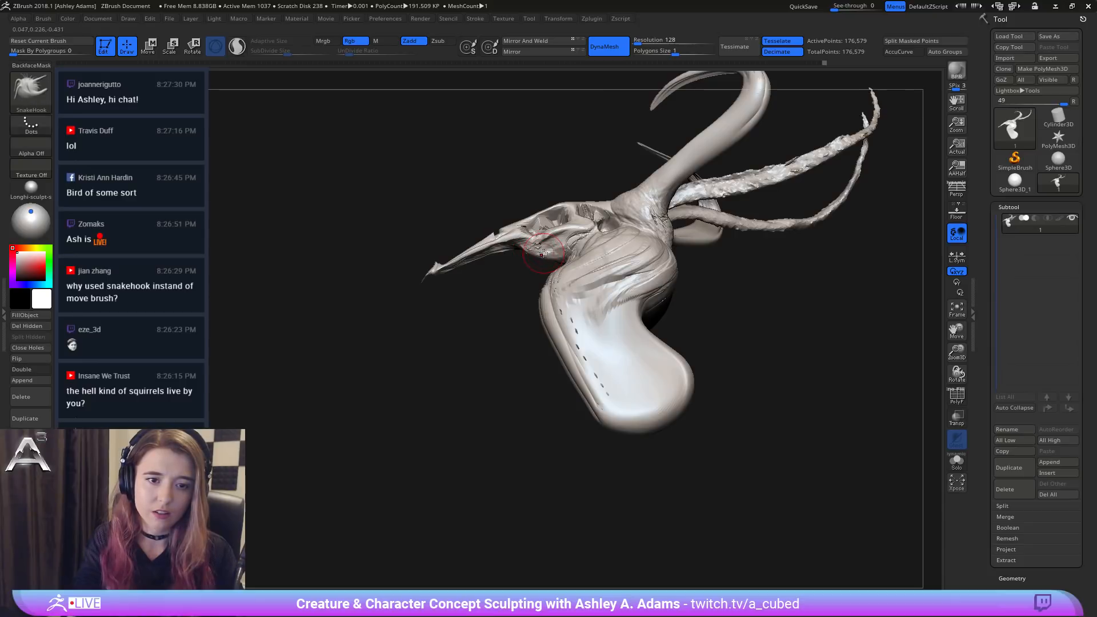
Step: Build up form behind the rear skull opening and down across the neck folds with the ClayBuildup brush
key("b")
key("c")
key("b")
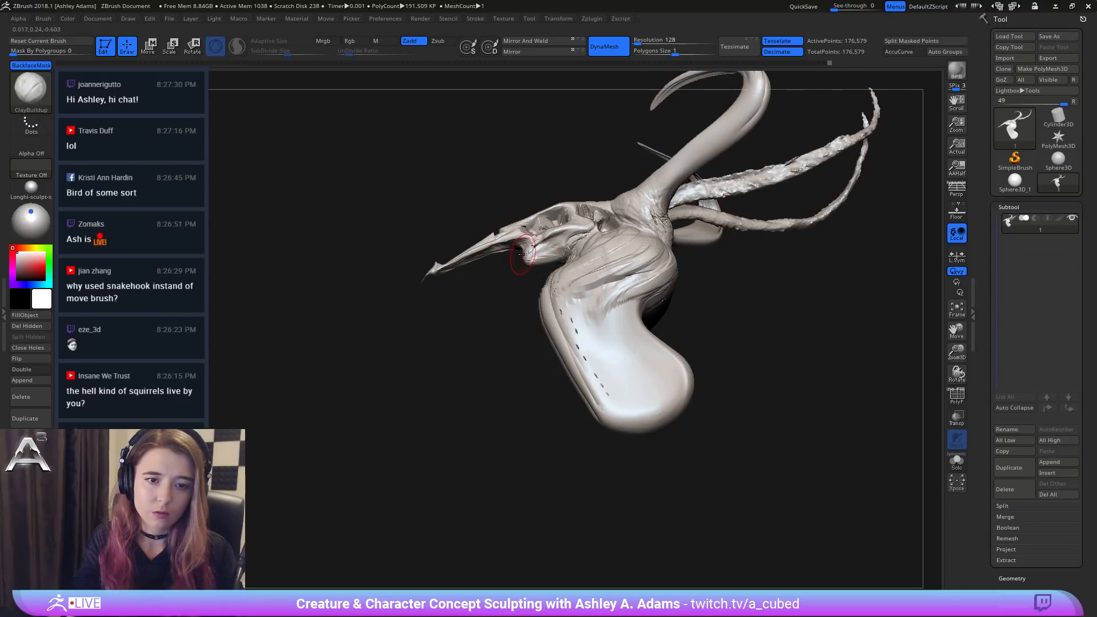
key("b")
key("s")
key("h")
mouse_move(545, 251)
right_mouse_down()
mouse_move(600, 254)
mouse_move(557, 261)
mouse_move(532, 237)
right_mouse_up()
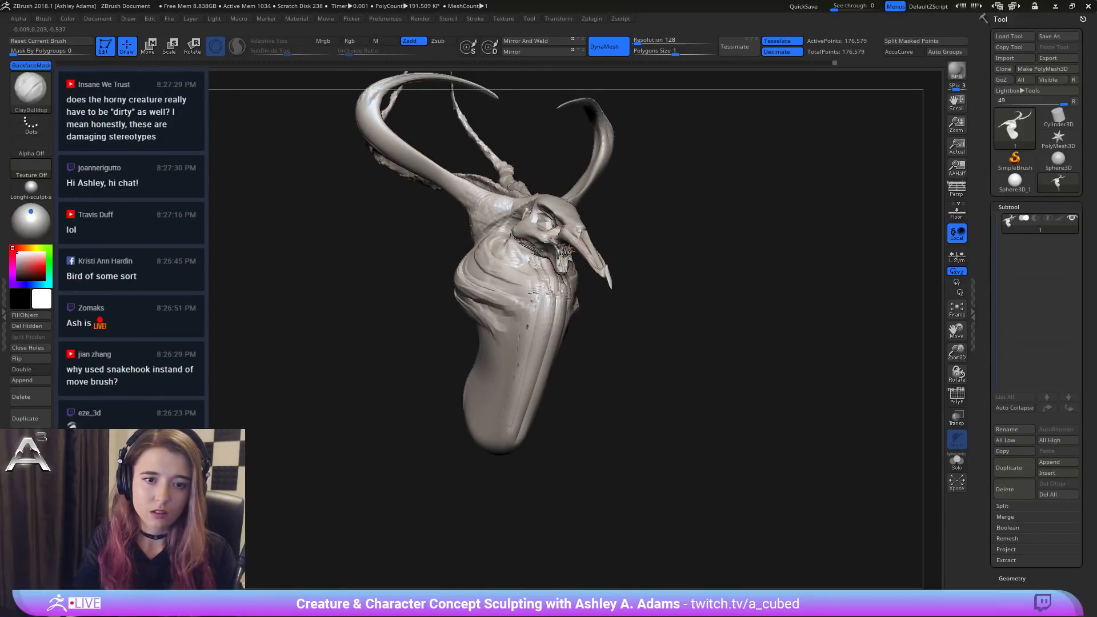
right_click_drag(531, 250, 591, 254)
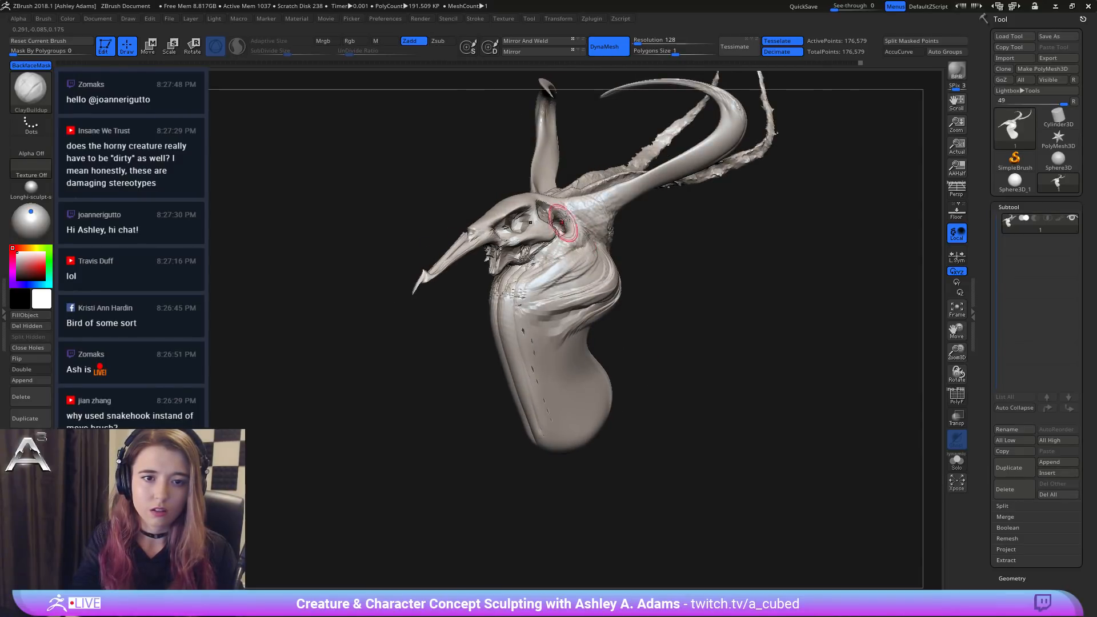
right_click_drag(531, 227, 581, 235)
mouse_move(580, 234)
left_mouse_down()
mouse_move(597, 255)
mouse_move(522, 276)
mouse_move(519, 314)
left_mouse_up()
right_click_drag(519, 314, 531, 329)
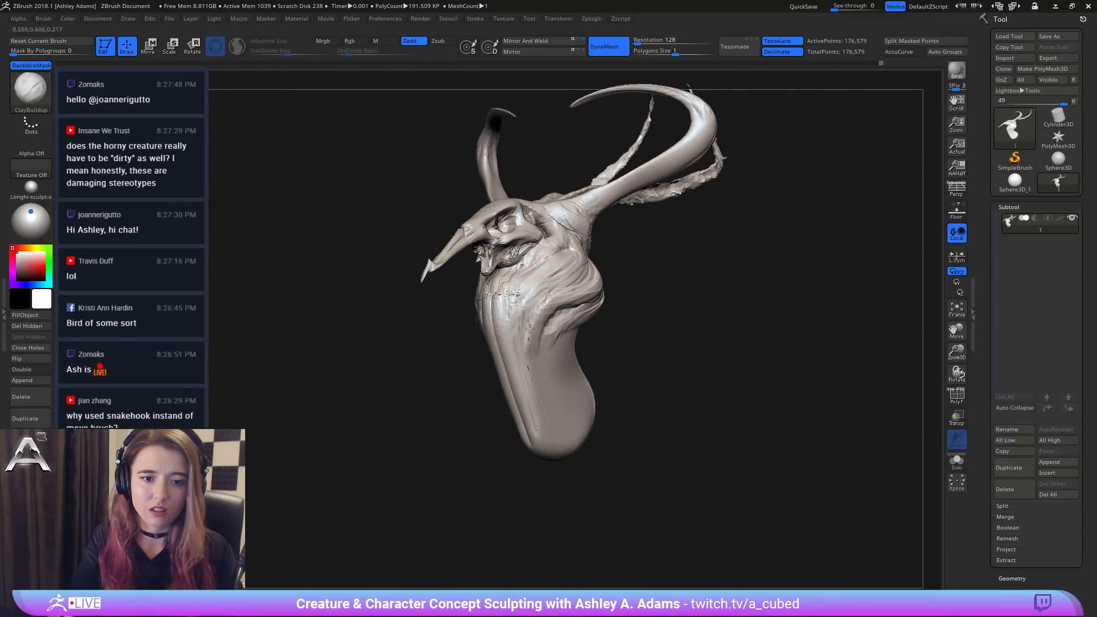
Step: Add muscle-like folds across the back of the head and neck with ClayBuildup strokes
mouse_move(533, 346)
right_mouse_down()
mouse_move(547, 336)
mouse_move(500, 291)
mouse_move(477, 295)
mouse_move(512, 295)
right_mouse_up()
key("space")
key("b")
key("s")
key("h")
key("b")
key("c")
key("b")
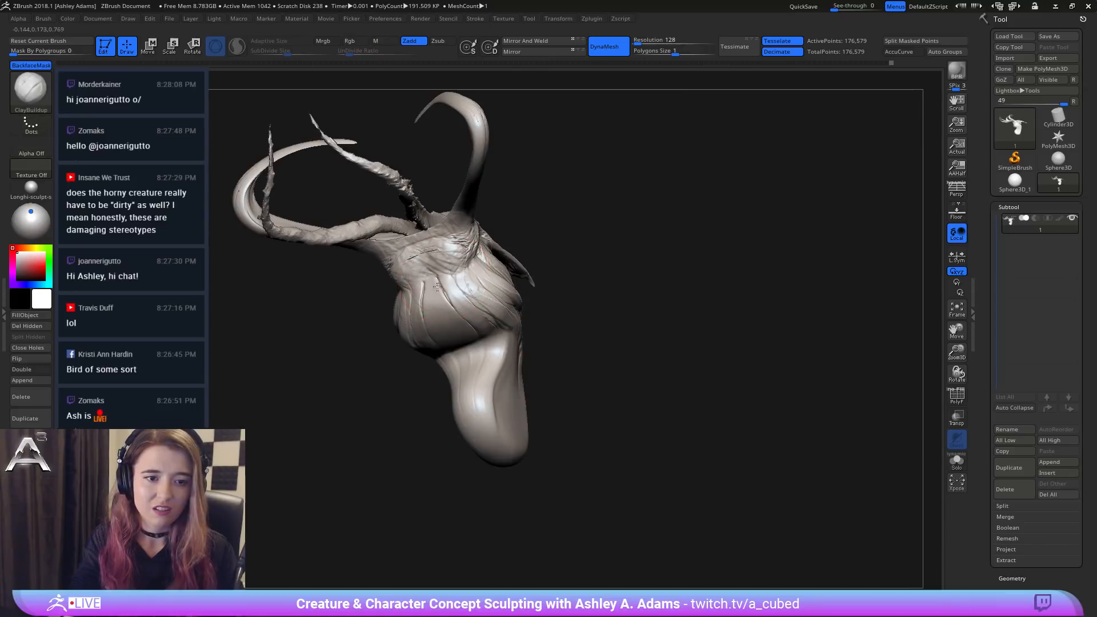
mouse_move(423, 281)
left_mouse_down()
mouse_move(427, 343)
mouse_move(482, 344)
left_mouse_up()
right_click_drag(451, 331, 490, 303)
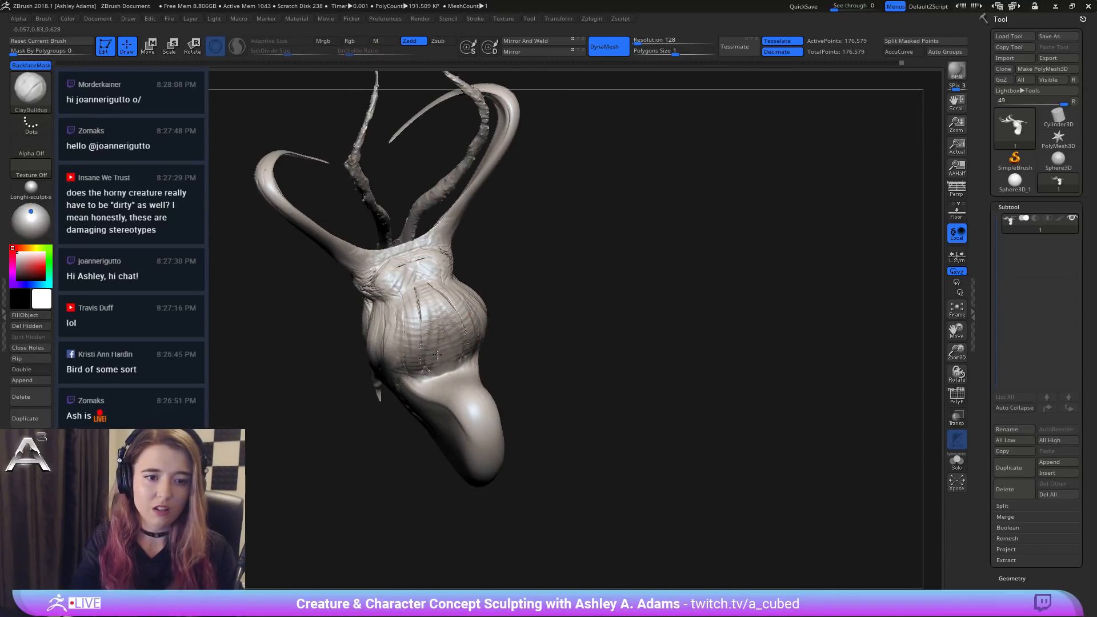
mouse_move(432, 357)
left_mouse_down()
mouse_move(415, 378)
mouse_move(427, 382)
left_mouse_up()
mouse_move(428, 382)
right_mouse_down()
mouse_move(460, 365)
mouse_move(474, 337)
mouse_move(458, 302)
right_mouse_up()
mouse_move(457, 296)
left_mouse_down()
mouse_move(480, 325)
mouse_move(431, 355)
left_mouse_up()
Step: Pull the front of the neck forward into a rounded throat bulge and adjust the area by the beak with SnakeHook
right_click(343, 388)
right_click_drag(423, 318, 438, 276)
key("b")
key("s")
key("h")
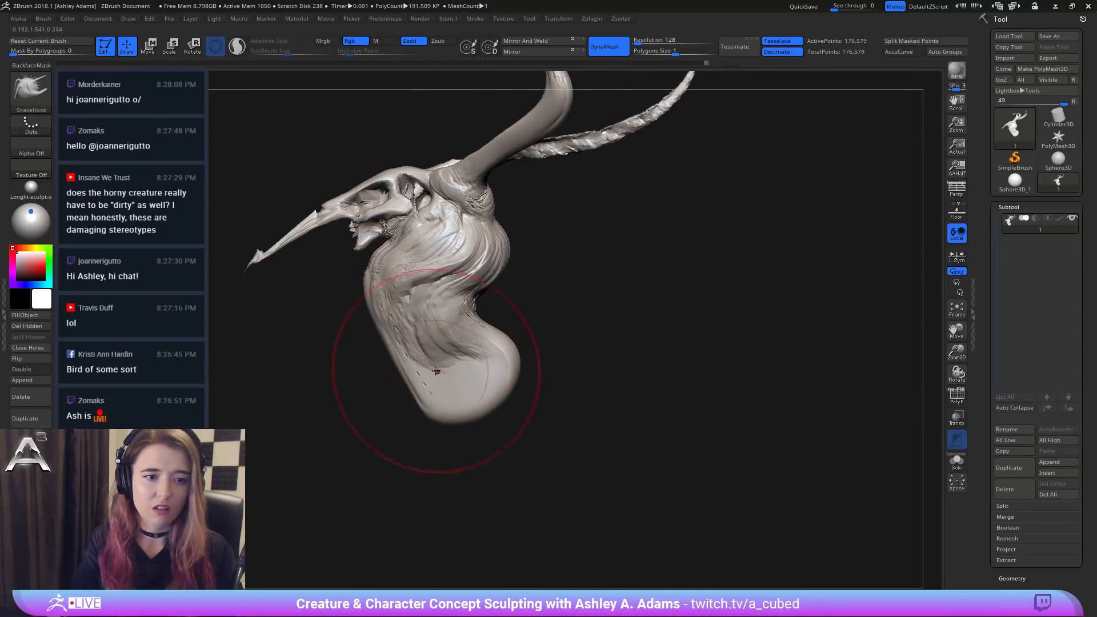
mouse_move(438, 370)
left_mouse_down()
mouse_move(375, 333)
mouse_move(357, 335)
left_mouse_up()
left_click_drag(414, 389, 411, 378)
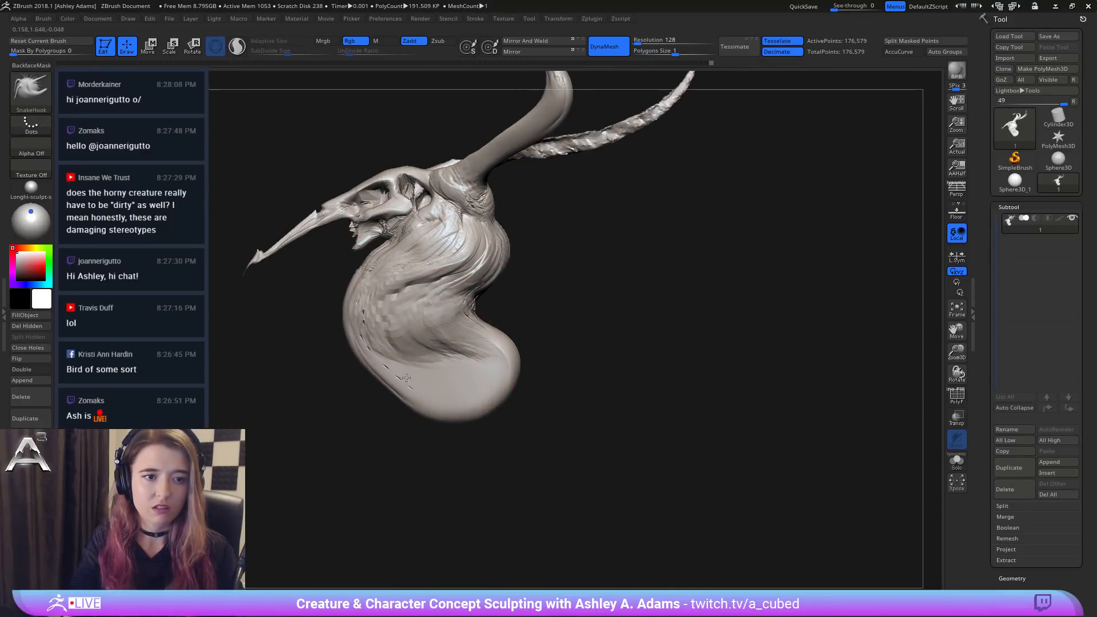
right_click(320, 254)
left_click_drag(363, 199, 351, 189)
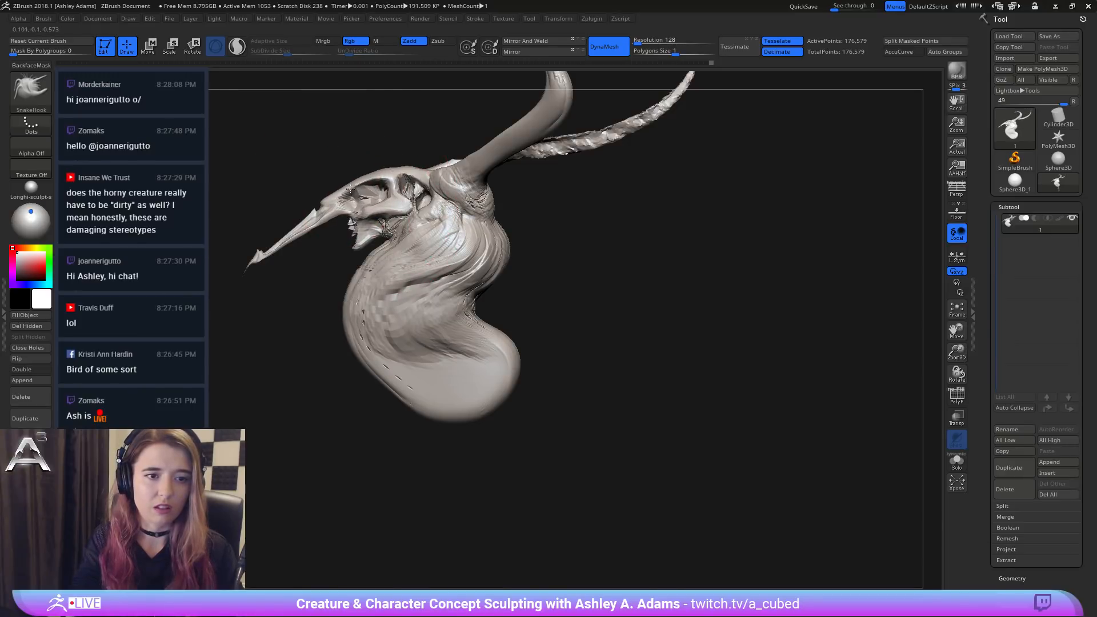
Step: Smooth the rough inner horns and thicken them toward their bases with the Inflat brush
mouse_move(398, 285)
right_mouse_down("ctrl")
mouse_move(348, 172)
mouse_move(459, 216)
right_mouse_up("ctrl")
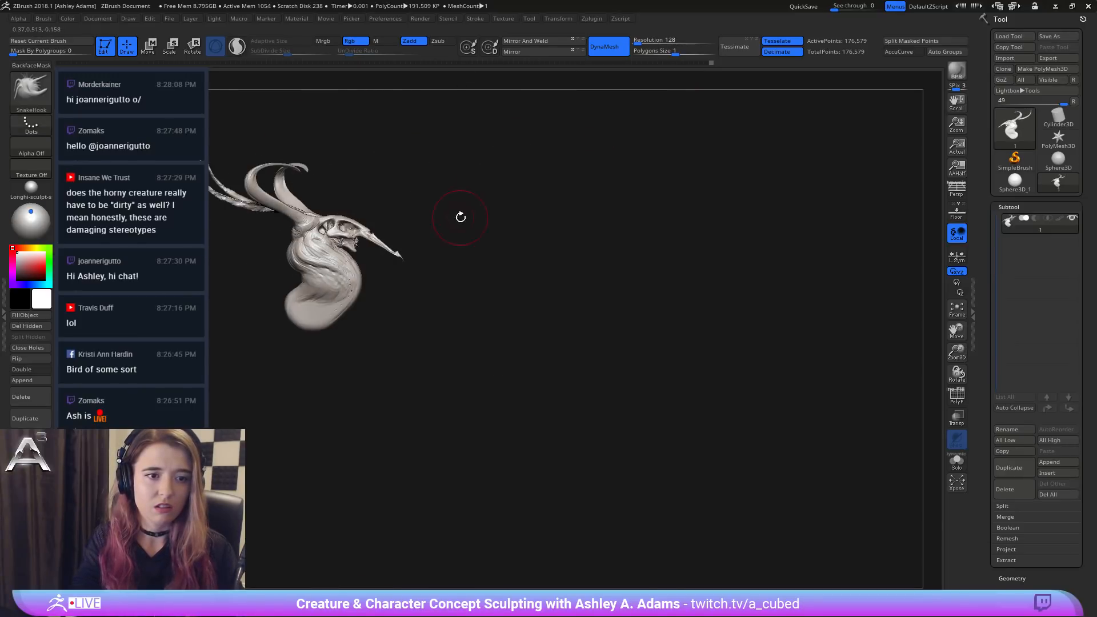
right_click_drag(373, 214, 514, 233, "alt")
mouse_move(457, 176)
right_mouse_down("ctrl")
mouse_move(455, 210)
mouse_move(448, 188)
mouse_move(370, 190)
mouse_move(356, 210)
mouse_move(352, 181)
right_mouse_up("ctrl")
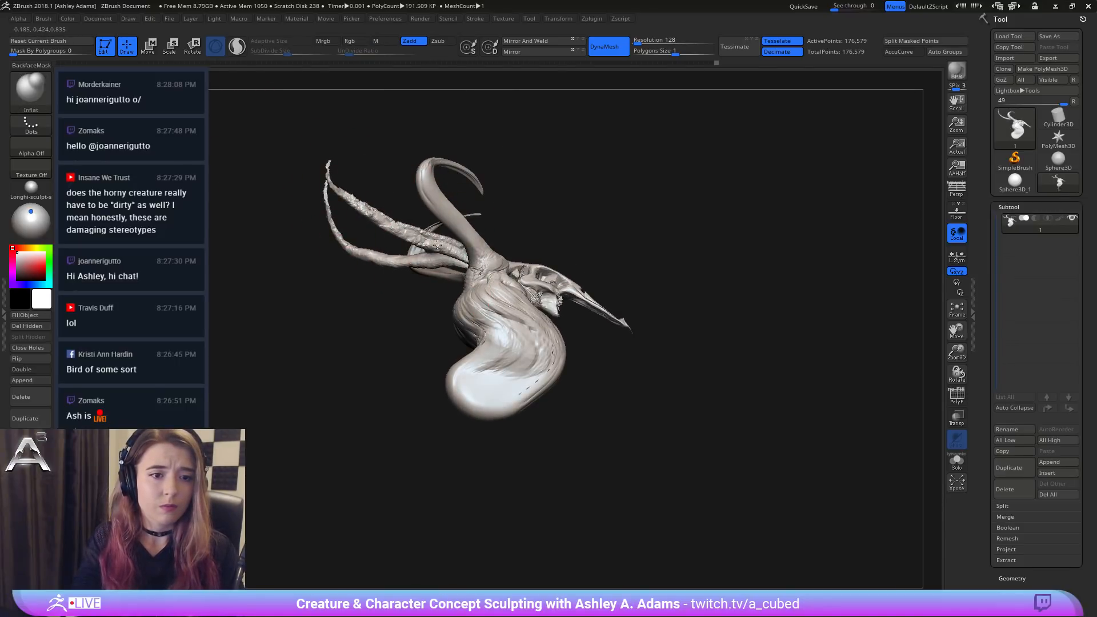
right_click_drag(343, 172, 321, 145)
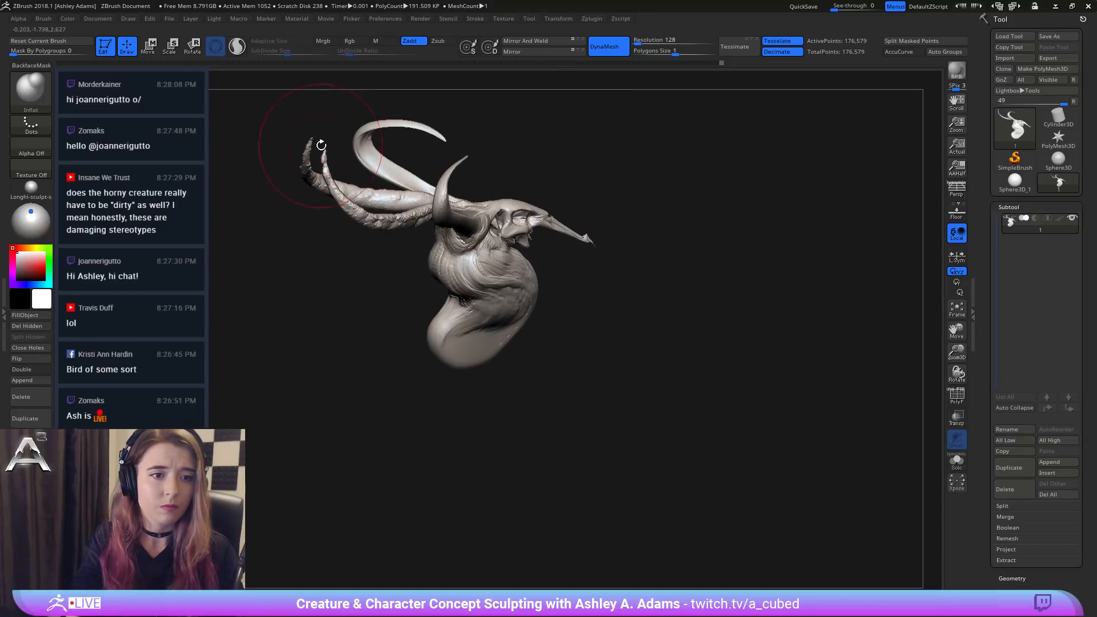
left_click_drag(337, 177, 399, 220, "shift")
right_click_drag(400, 220, 345, 189, "shift")
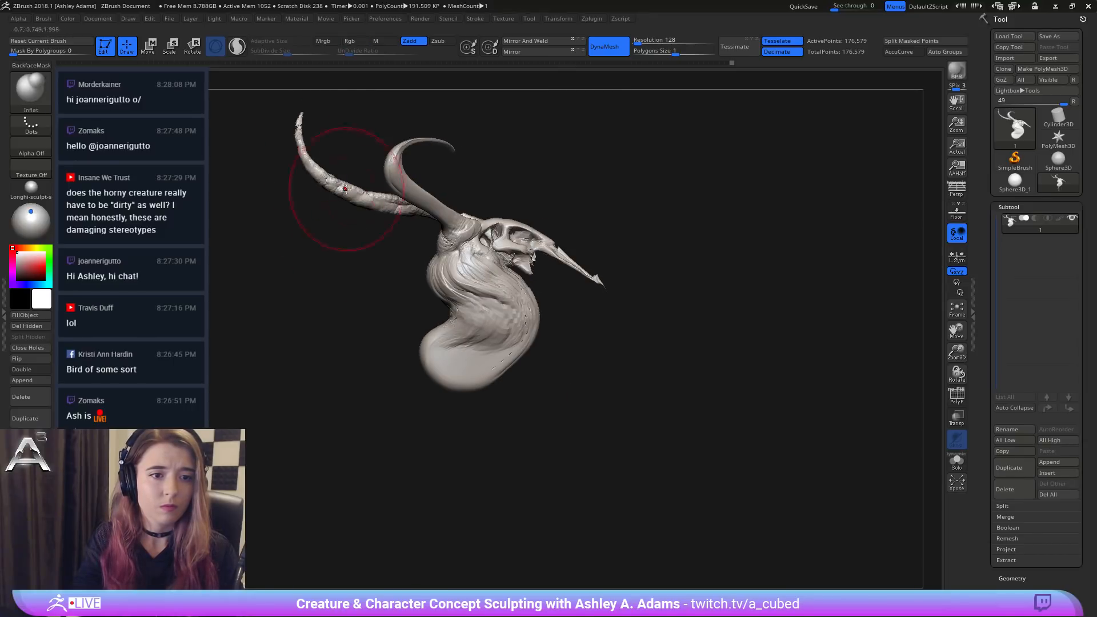
left_click_drag(396, 209, 429, 219)
mouse_move(430, 223)
right_mouse_down()
mouse_move(396, 222)
mouse_move(391, 233)
right_mouse_up()
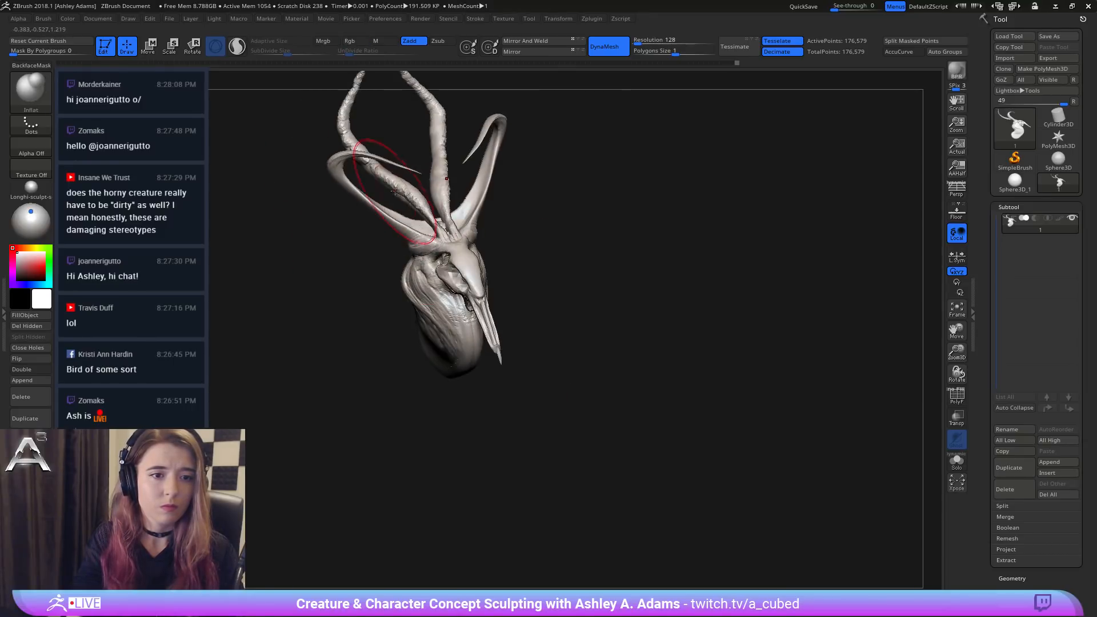
Step: Inflate the lower and middle sections of both inner horns with further strokes along their length
right_click_drag(420, 171, 433, 183)
left_click_drag(443, 200, 433, 116)
right_click_drag(433, 116, 450, 223, "alt")
left_click_drag(451, 224, 429, 167)
right_click_drag(440, 152, 448, 124, "shift")
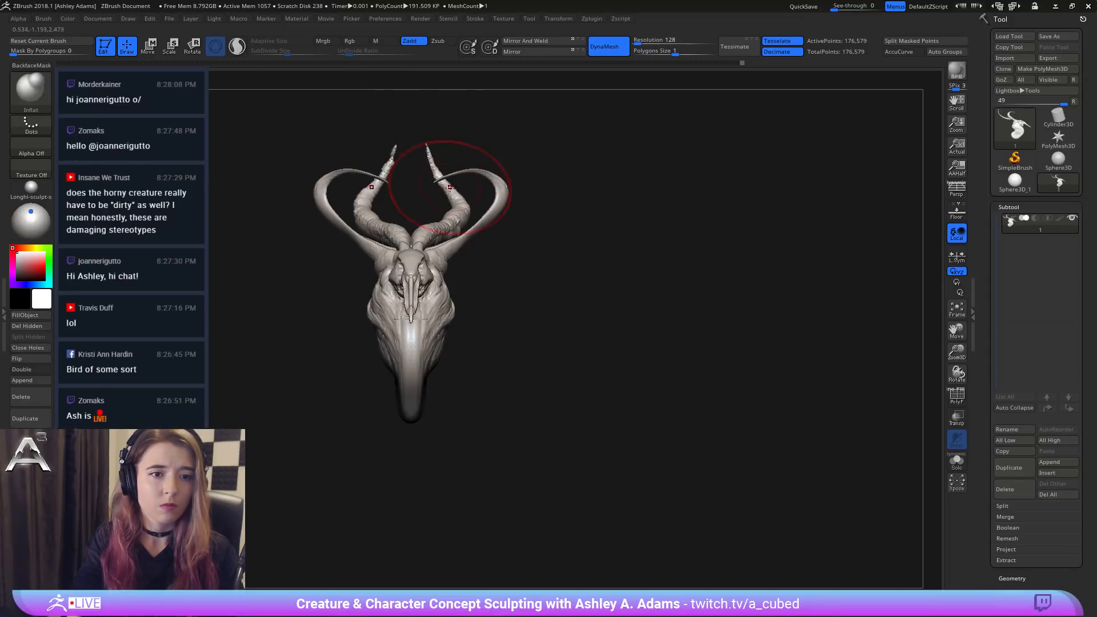
Step: Switch to the SnakeHook brush and adjust its draw size for reshaping the horns
key("b")
key("s")
key("h")
key("space")
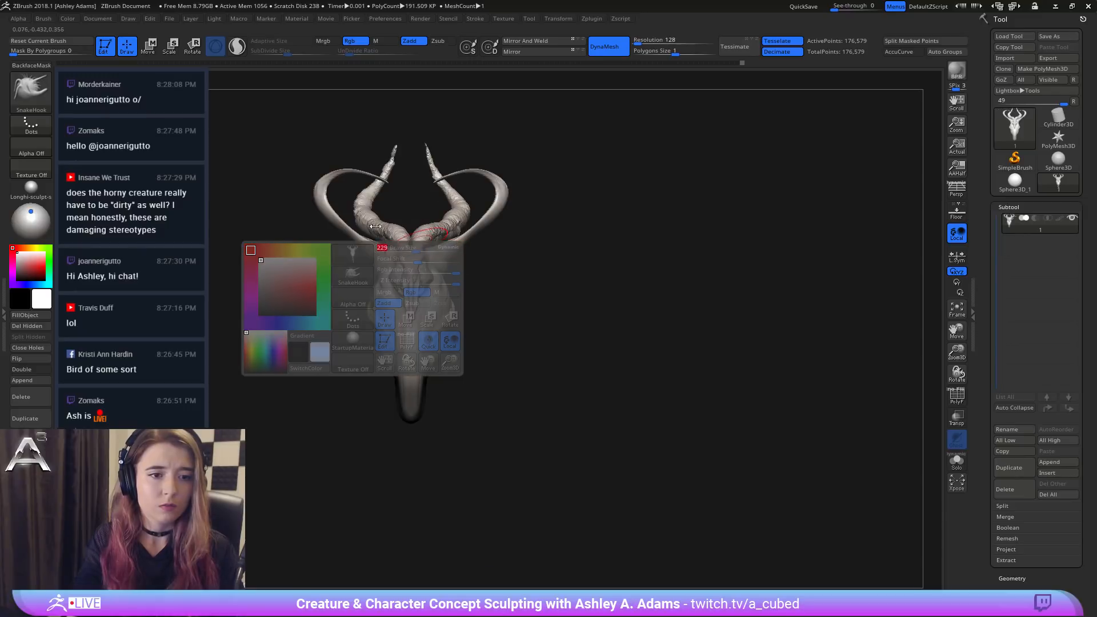
key("space")
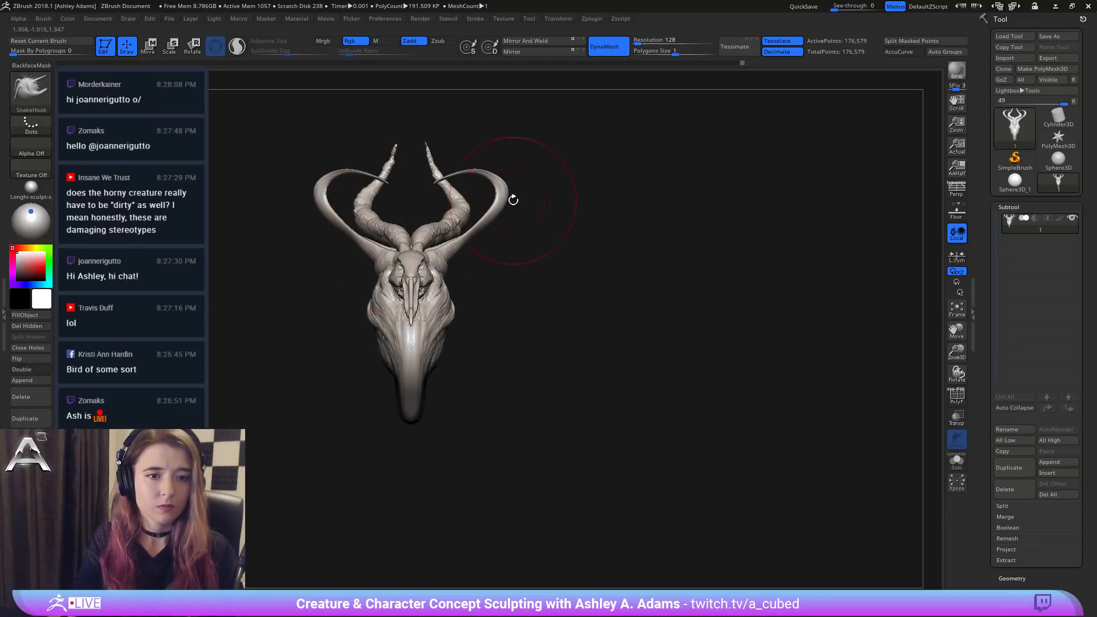
mouse_move(513, 200)
left_mouse_down()
mouse_move(537, 186)
mouse_move(523, 186)
mouse_move(500, 152)
left_mouse_up()
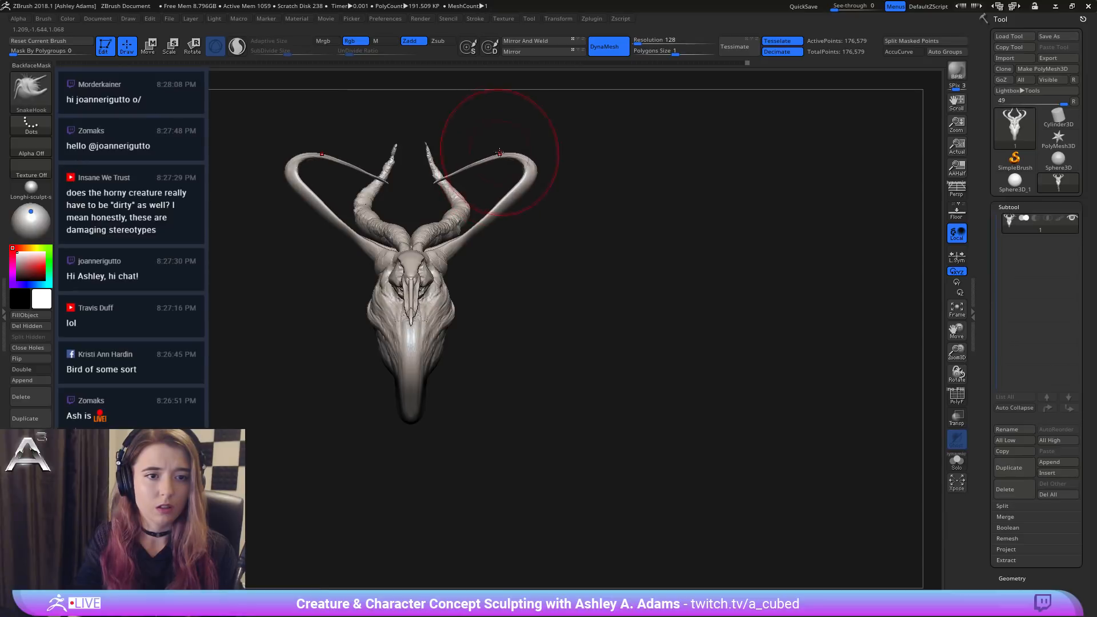
key("ctrl+z")
key("ctrl+z")
Step: Spread the curled outer horns wider with a large SnakeHook brush and refine their upper curve
right_click_drag(317, 172, 338, 171)
left_click(339, 172)
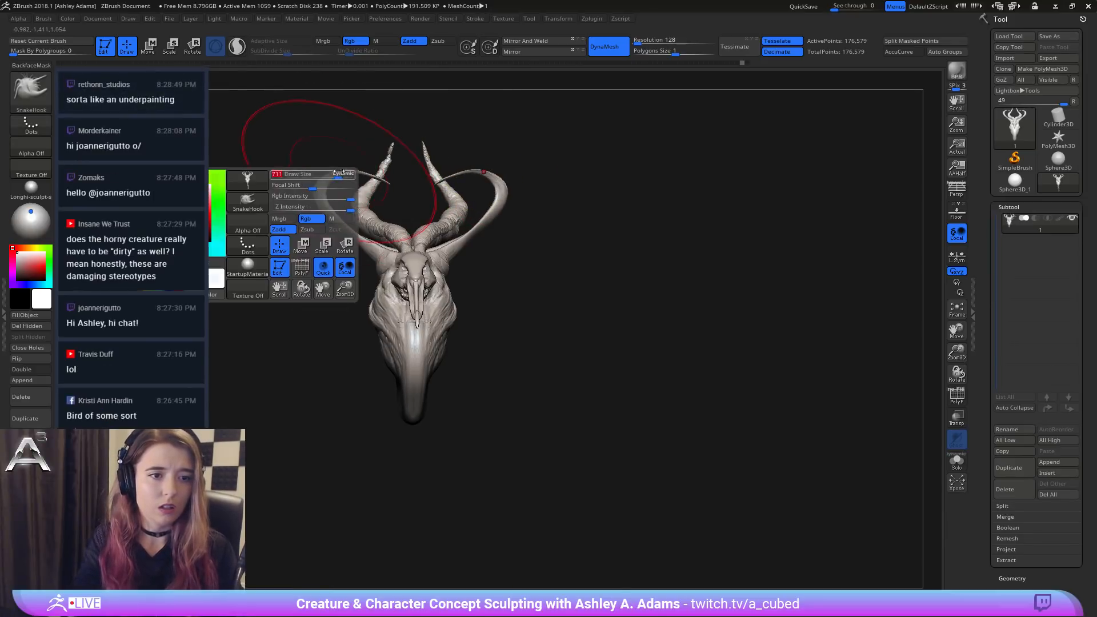
left_click_drag(328, 180, 299, 175)
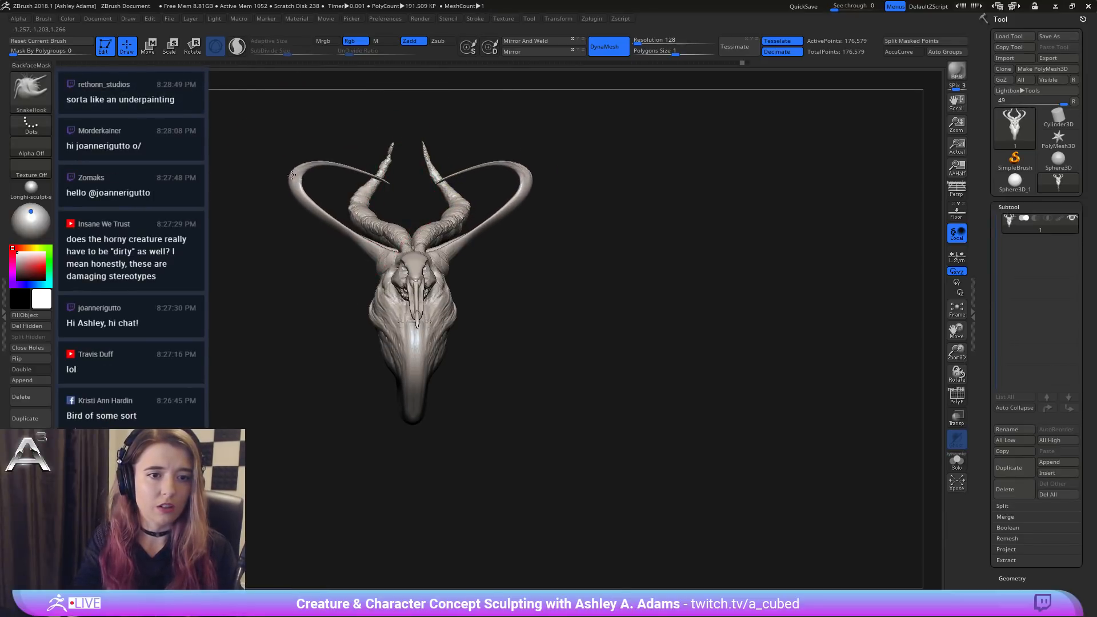
right_click_drag(335, 179, 331, 177)
left_click(332, 172)
left_click_drag(346, 170, 350, 163)
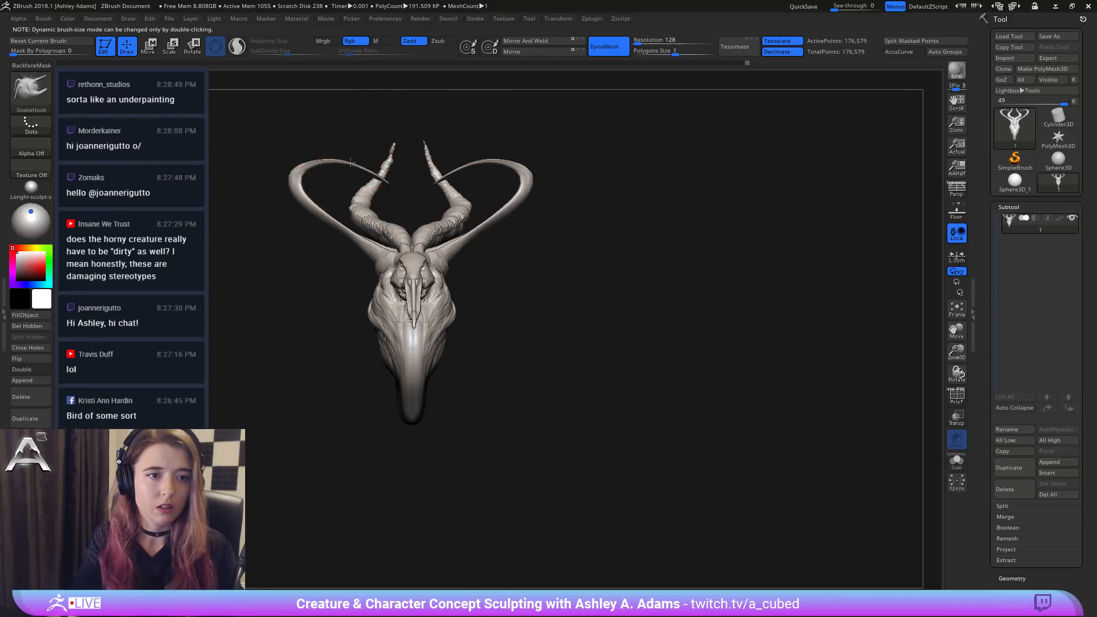
right_click_drag(350, 162, 286, 227)
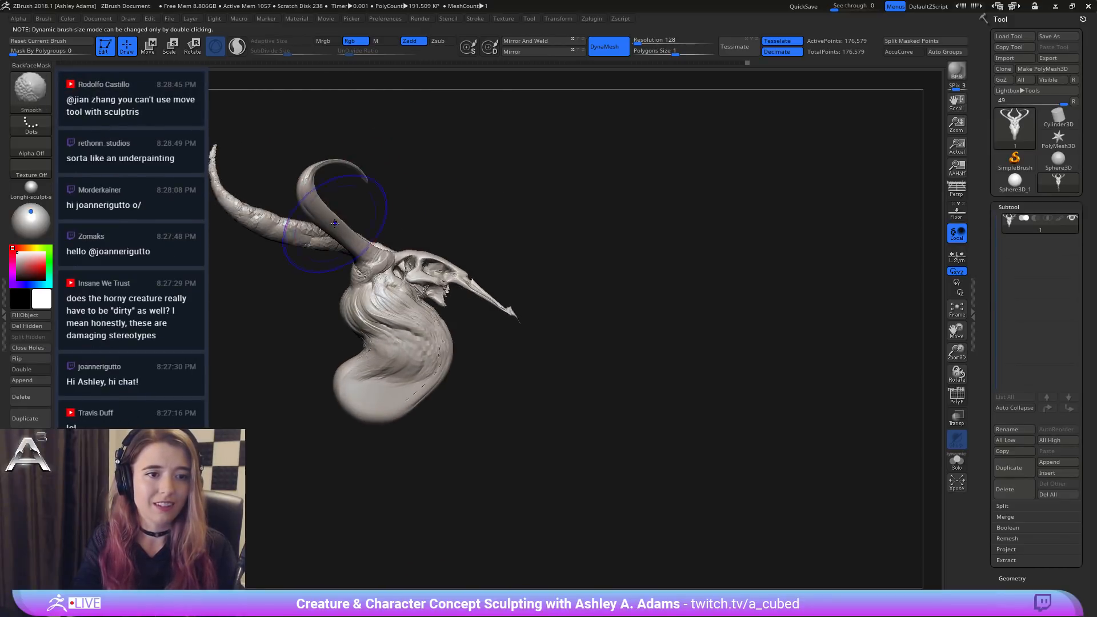
Step: Pull the bends of the inner horns outward with SnakeHook and smooth their upper sections
right_click(371, 249)
left_click(370, 248)
mouse_move(393, 237)
right_mouse_down()
mouse_move(379, 196)
mouse_move(389, 218)
right_mouse_up()
right_click(387, 219)
left_click(385, 220)
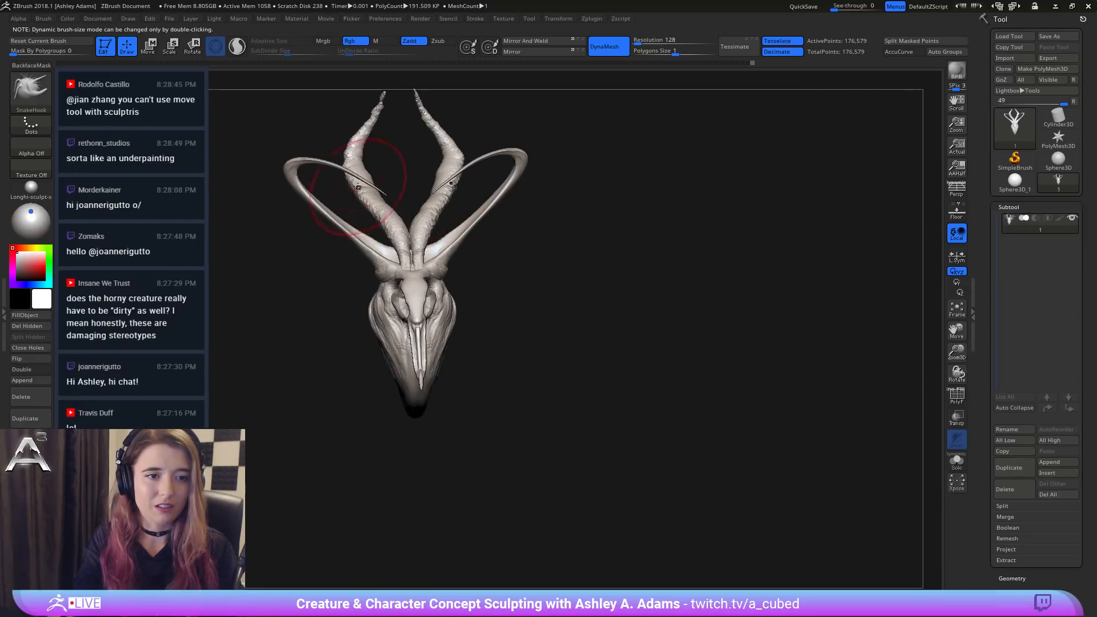
mouse_move(367, 177)
left_mouse_down()
mouse_move(357, 183)
mouse_move(343, 154)
left_mouse_up()
right_click_drag(343, 154, 340, 115)
left_click_drag(346, 144, 366, 127, "shift")
Step: Stretch the inner horn tips upward into long thin points with SnakeHook and apply Mirror And Weld
right_click_drag(381, 108, 388, 189, "alt")
right_click_drag(379, 234, 379, 228)
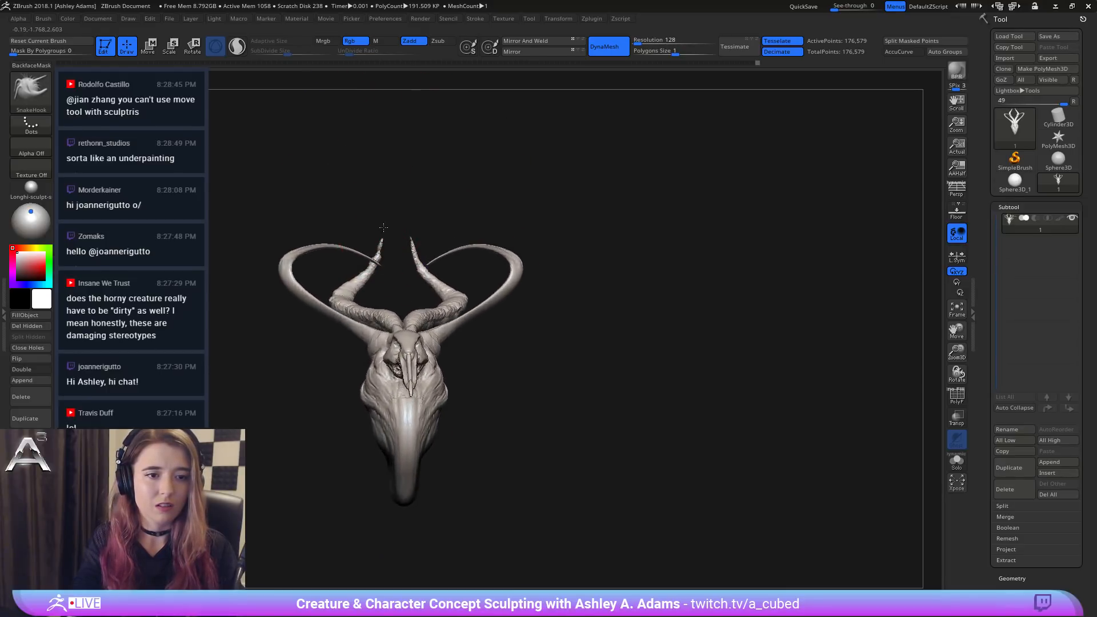
mouse_move(380, 237)
left_mouse_down()
mouse_move(381, 205)
mouse_move(384, 222)
left_mouse_up()
right_click_drag(413, 160, 381, 195)
mouse_move(382, 217)
left_mouse_down("shift")
mouse_move(384, 226)
mouse_move(384, 213)
left_mouse_up("shift")
mouse_move(357, 197)
right_mouse_down()
mouse_move(424, 191)
mouse_move(429, 162)
right_mouse_up()
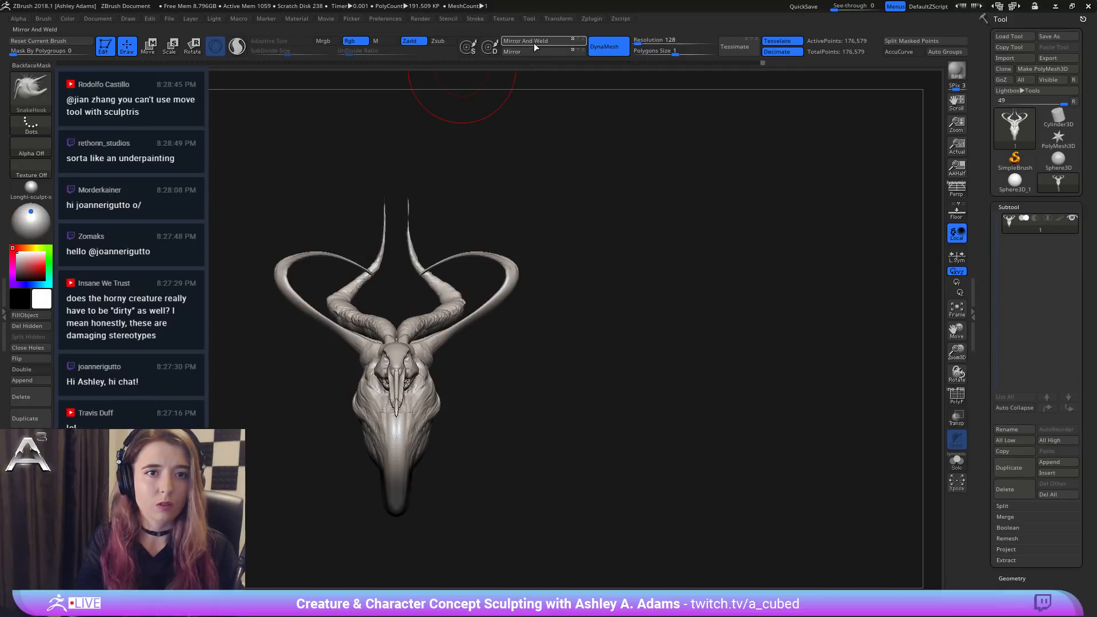
mouse_move(456, 237)
right_mouse_down()
mouse_move(519, 249)
mouse_move(508, 252)
right_mouse_up()
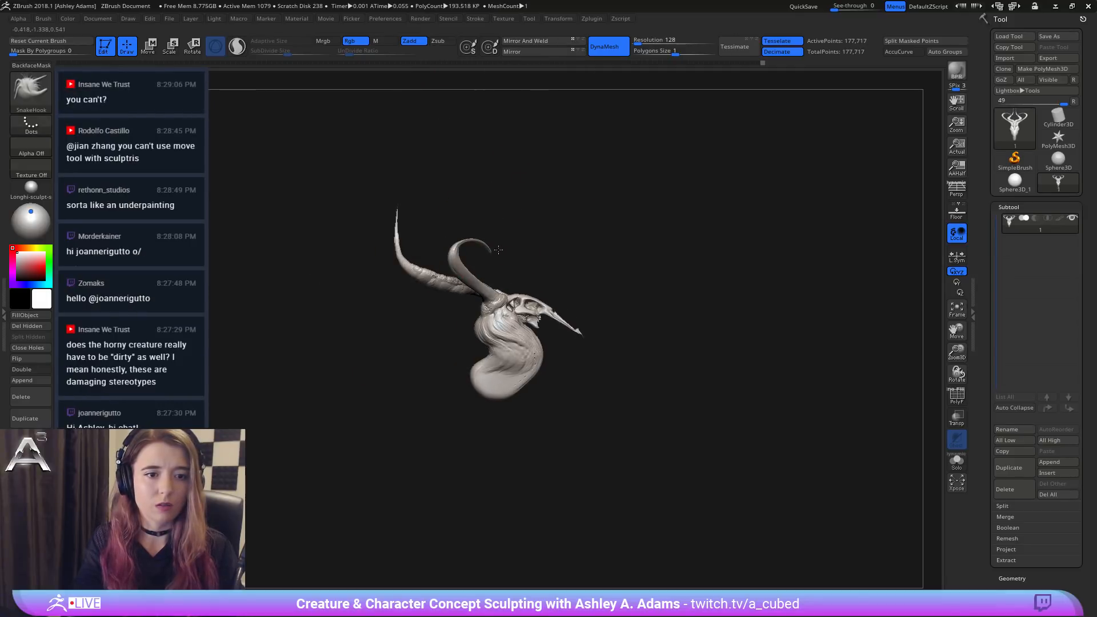
Step: Reshape the inner horns in profile with SnakeHook so they curve farther back before rising to the tips
right_click(398, 209)
left_click_drag(398, 209, 417, 209)
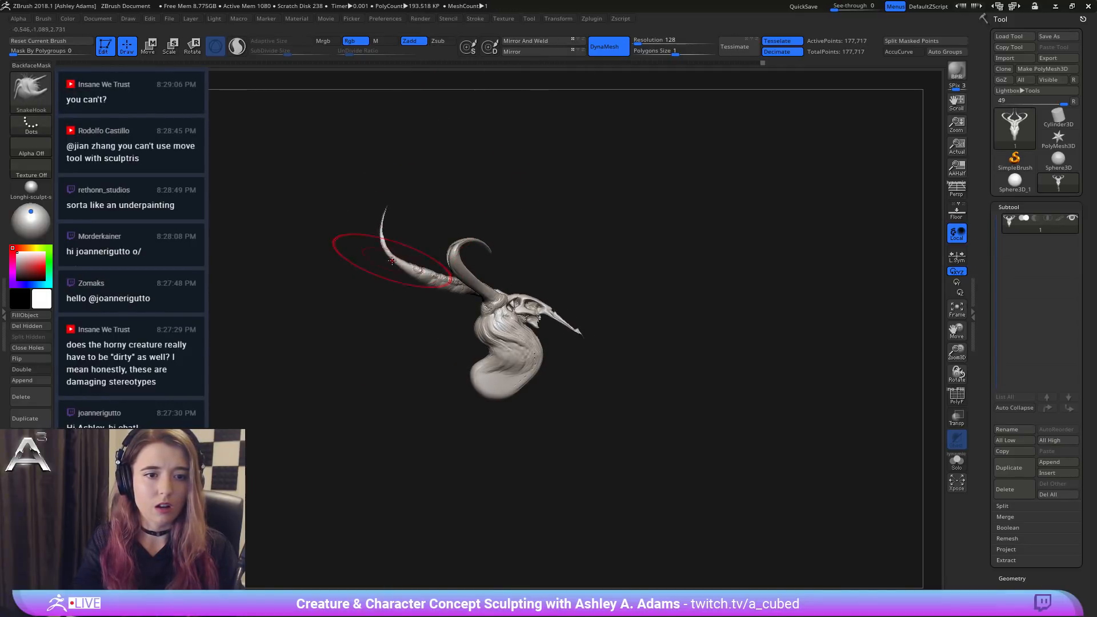
right_click_drag(466, 276, 388, 237, "alt")
mouse_move(359, 242)
left_mouse_down()
mouse_move(343, 246)
mouse_move(339, 235)
left_mouse_up()
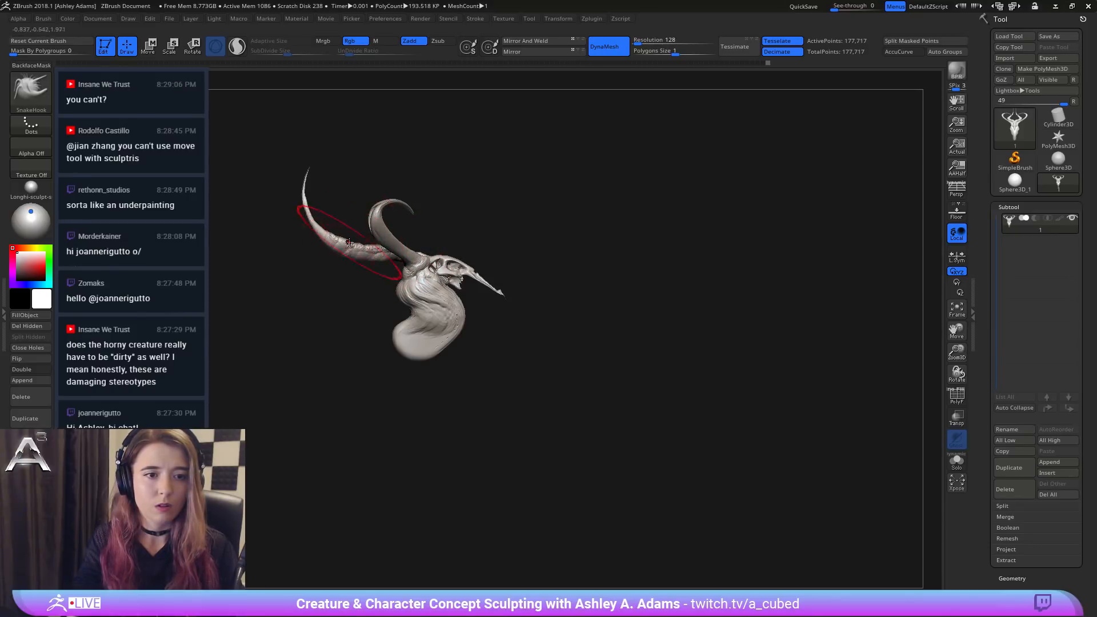
right_click_drag(339, 235, 268, 229)
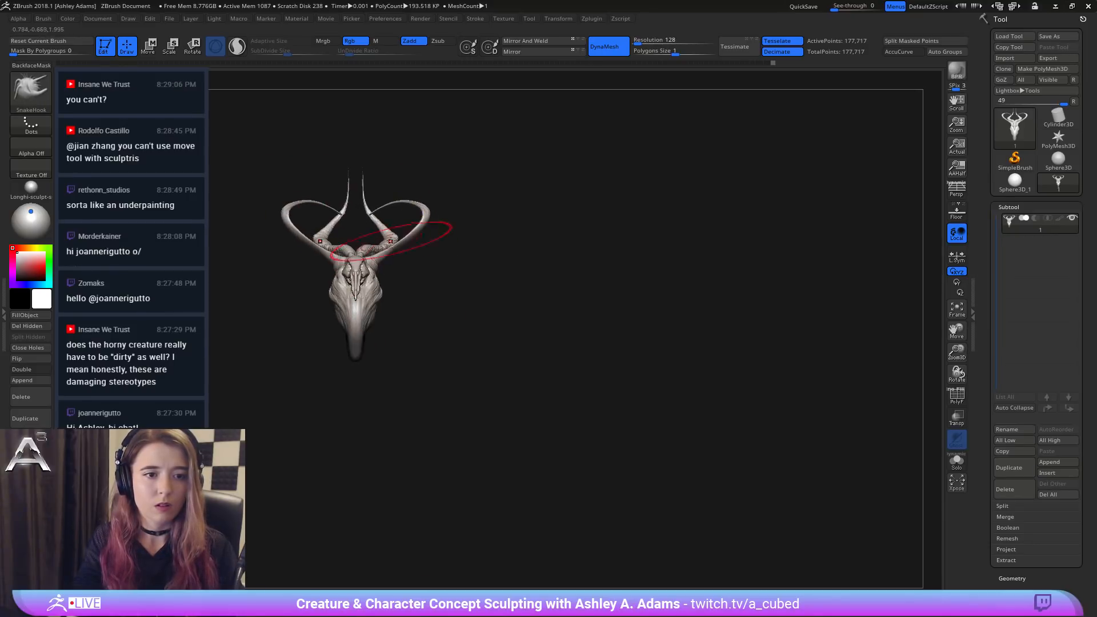
mouse_move(372, 115)
right_mouse_down()
mouse_move(431, 176)
mouse_move(461, 105)
mouse_move(532, 253)
mouse_move(485, 205)
right_mouse_up()
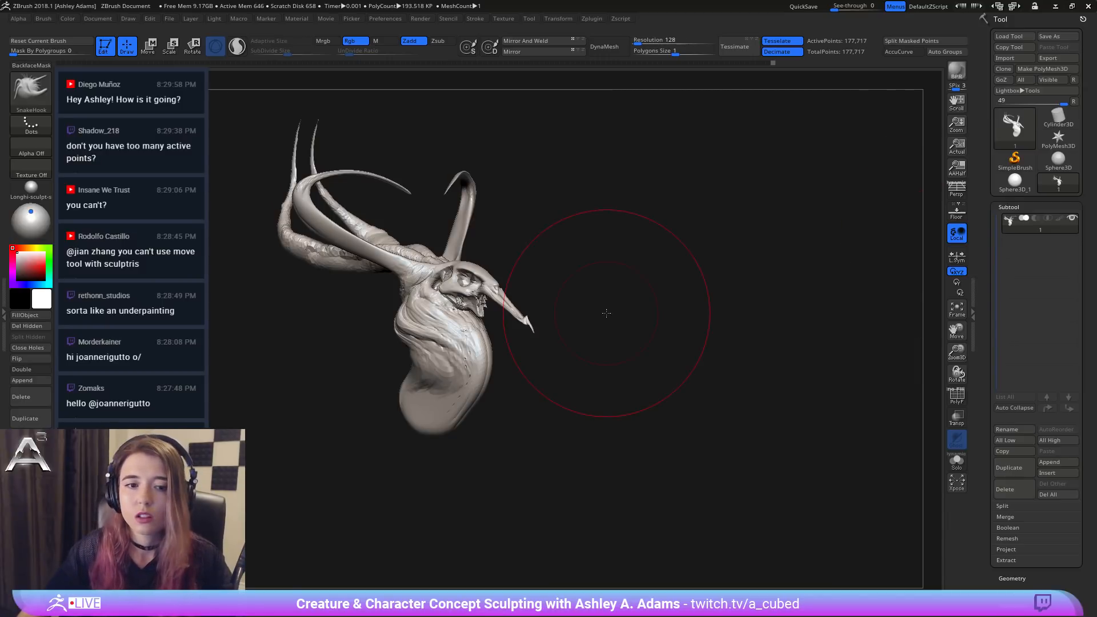
Step: Flatten a plane along the front of the curled outer horns with the hPolish brush
mouse_move(509, 283)
right_mouse_down("ctrl")
mouse_move(445, 309)
mouse_move(468, 300)
mouse_move(437, 286)
mouse_move(436, 269)
mouse_move(404, 417)
right_mouse_up("ctrl")
key("b")
key("h")
key("p")
key("space")
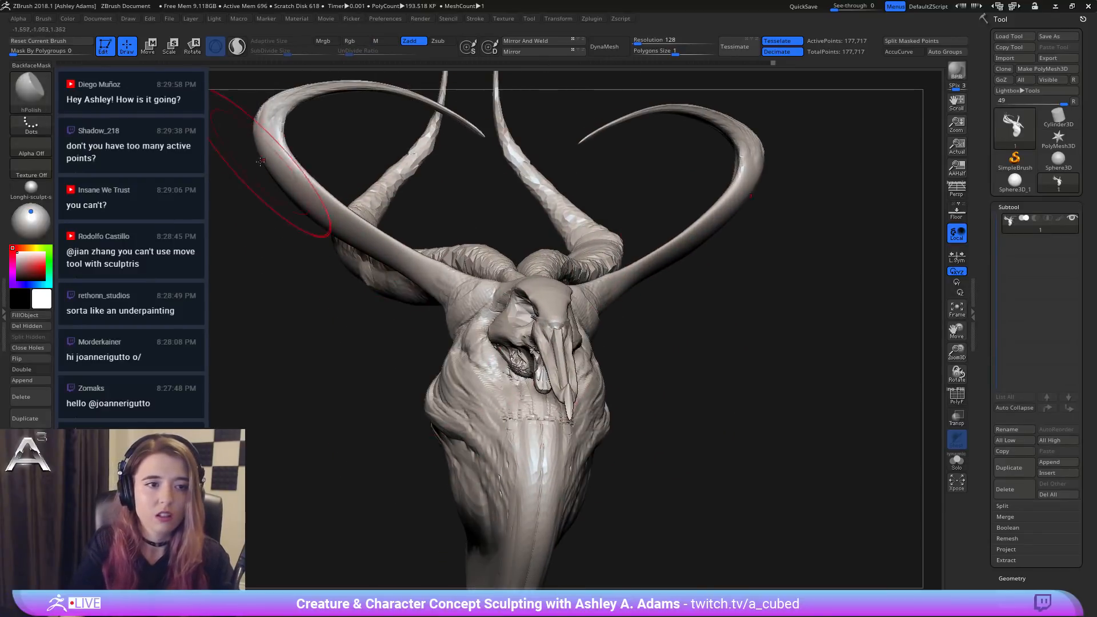
mouse_move(263, 160)
right_mouse_down()
mouse_move(364, 174)
mouse_move(309, 163)
right_mouse_up()
mouse_move(271, 117)
left_mouse_down()
mouse_move(280, 152)
mouse_move(419, 235)
left_mouse_up()
Step: Polish the sides and outer bend of the curled outer horns into crisper planes with hPolish
mouse_move(418, 234)
right_mouse_down()
mouse_move(317, 206)
mouse_move(278, 171)
right_mouse_up()
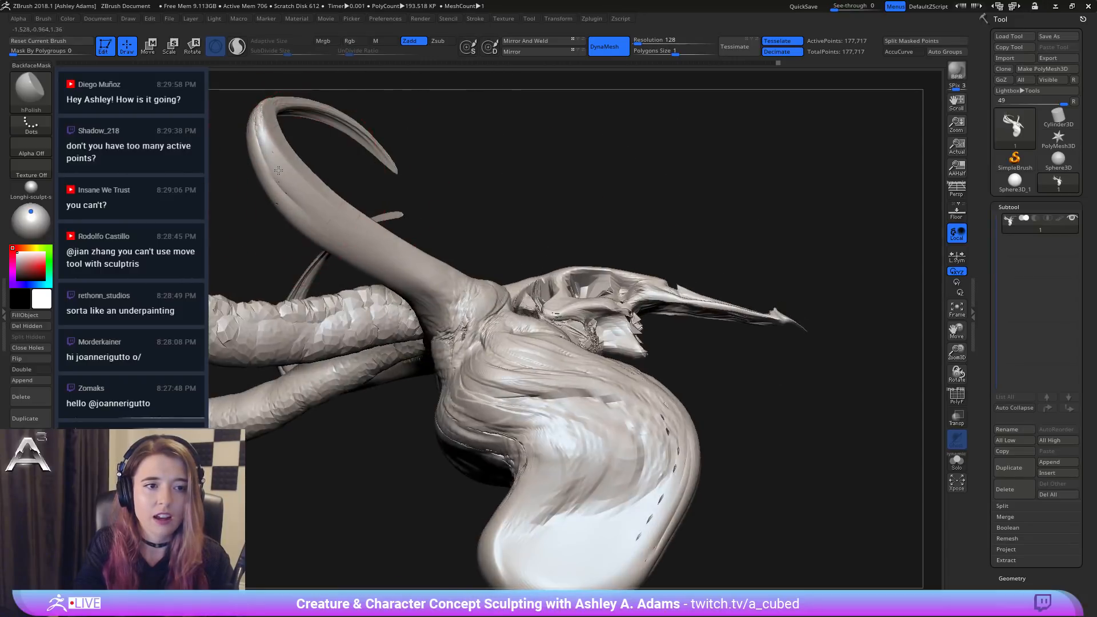
left_click_drag(282, 188, 258, 118)
left_click_drag(267, 157, 260, 123)
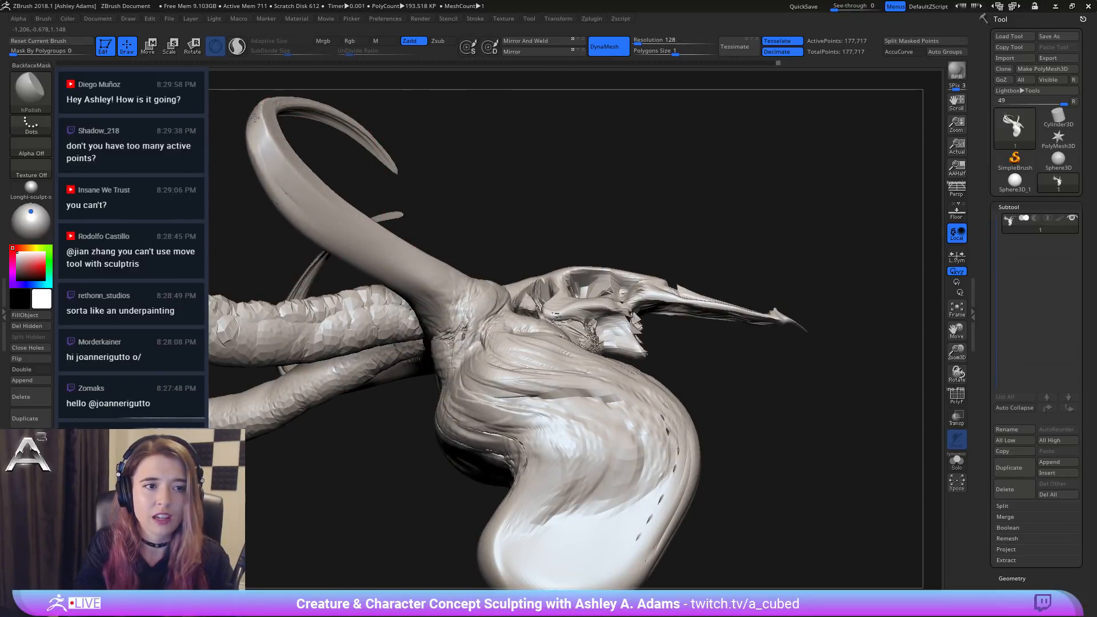
mouse_move(255, 117)
right_mouse_down()
mouse_move(275, 131)
mouse_move(246, 97)
mouse_move(337, 240)
right_mouse_up()
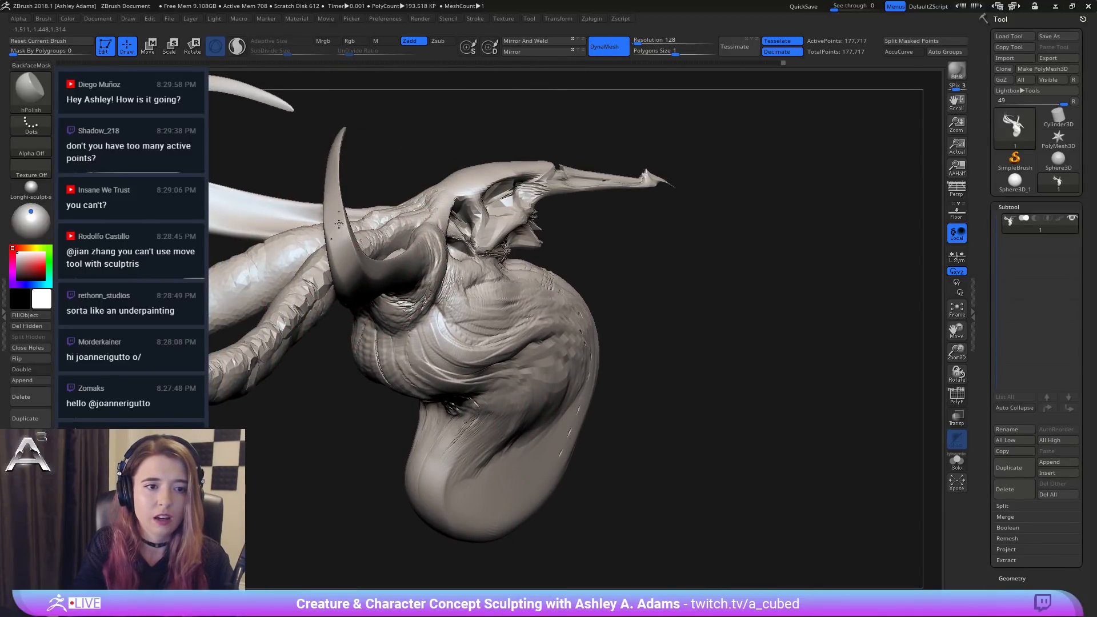
right_click_drag(343, 236, 283, 216)
mouse_move(224, 219)
left_mouse_down()
mouse_move(354, 223)
mouse_move(275, 216)
left_mouse_up()
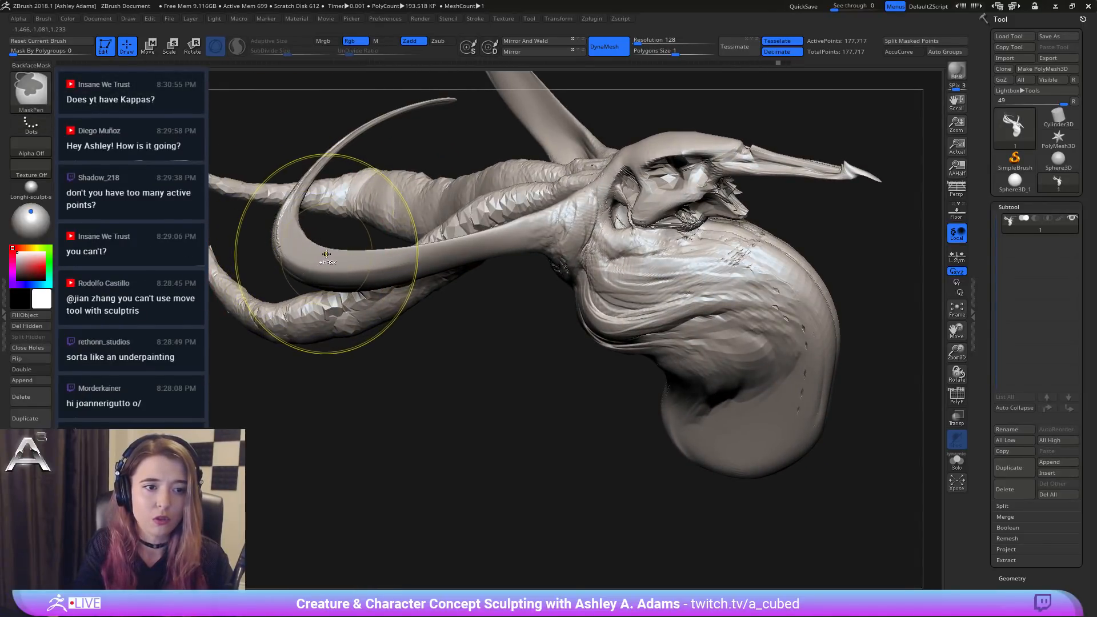
Step: Undo the last polish stroke and refine the bend of the curled outer horns with the hPolish brush at a Draw Size of 268
key("ctrl+z")
mouse_move(306, 236)
left_mouse_down()
mouse_move(364, 203)
mouse_move(297, 165)
left_mouse_up()
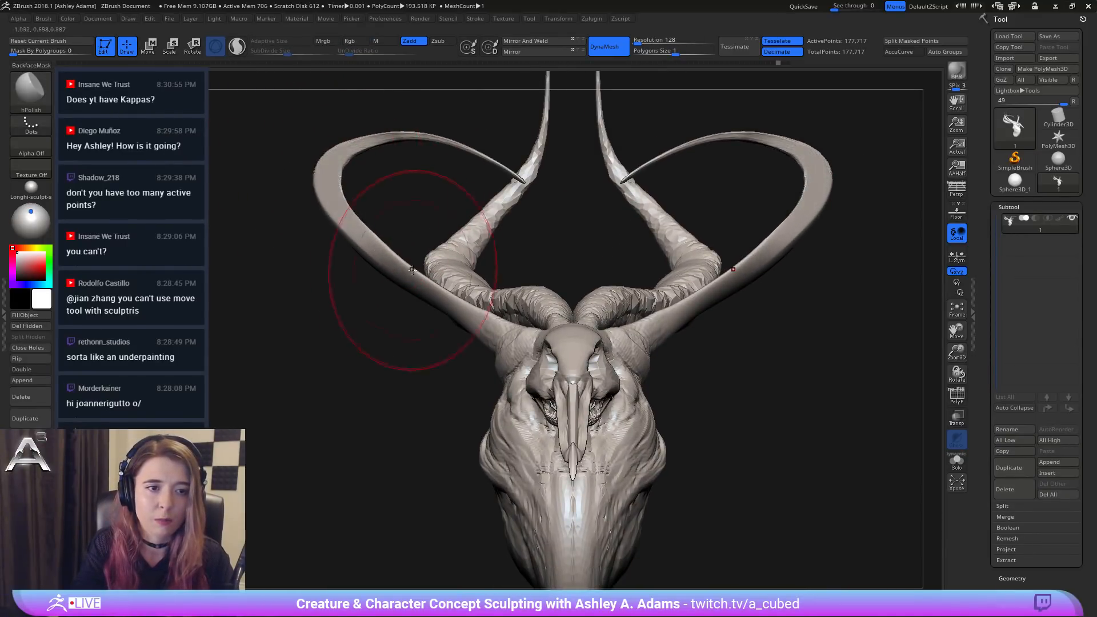
mouse_move(429, 257)
left_mouse_down()
mouse_move(442, 212)
mouse_move(399, 212)
mouse_move(409, 225)
left_mouse_up()
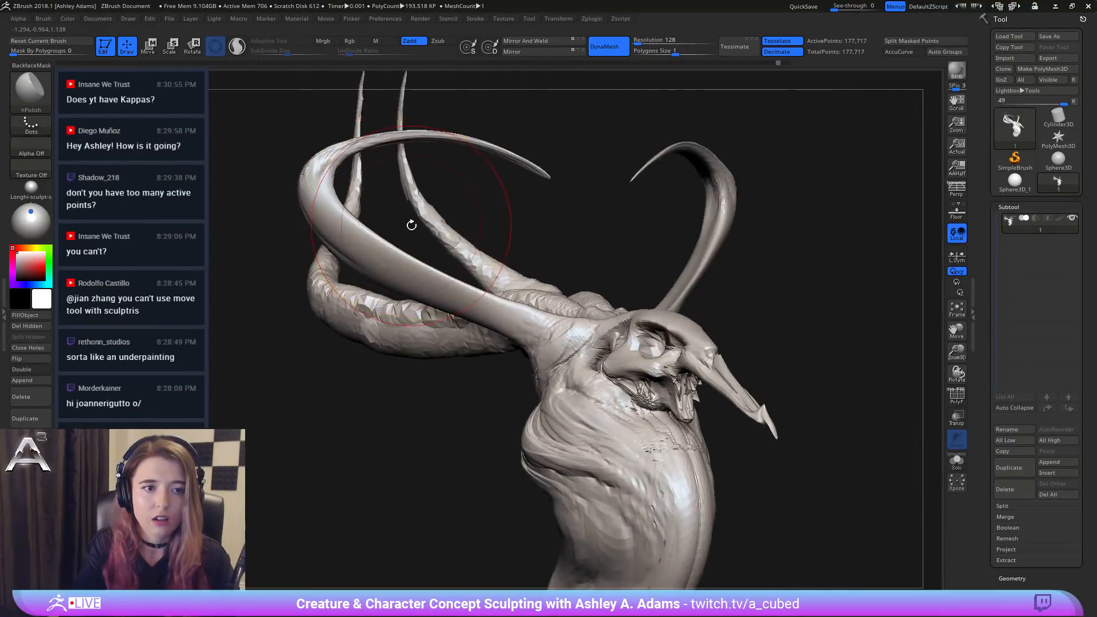
key("space")
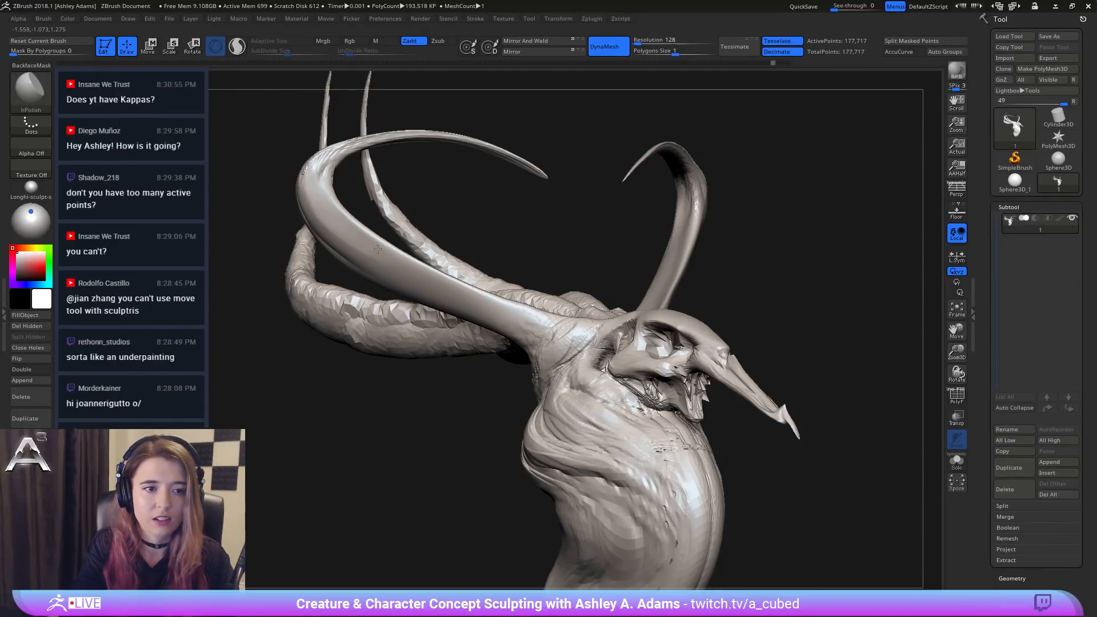
mouse_move(395, 200)
left_mouse_down()
mouse_move(412, 197)
mouse_move(397, 143)
mouse_move(425, 203)
mouse_move(323, 188)
mouse_move(362, 202)
left_mouse_up()
key("ctrl+z")
key("space")
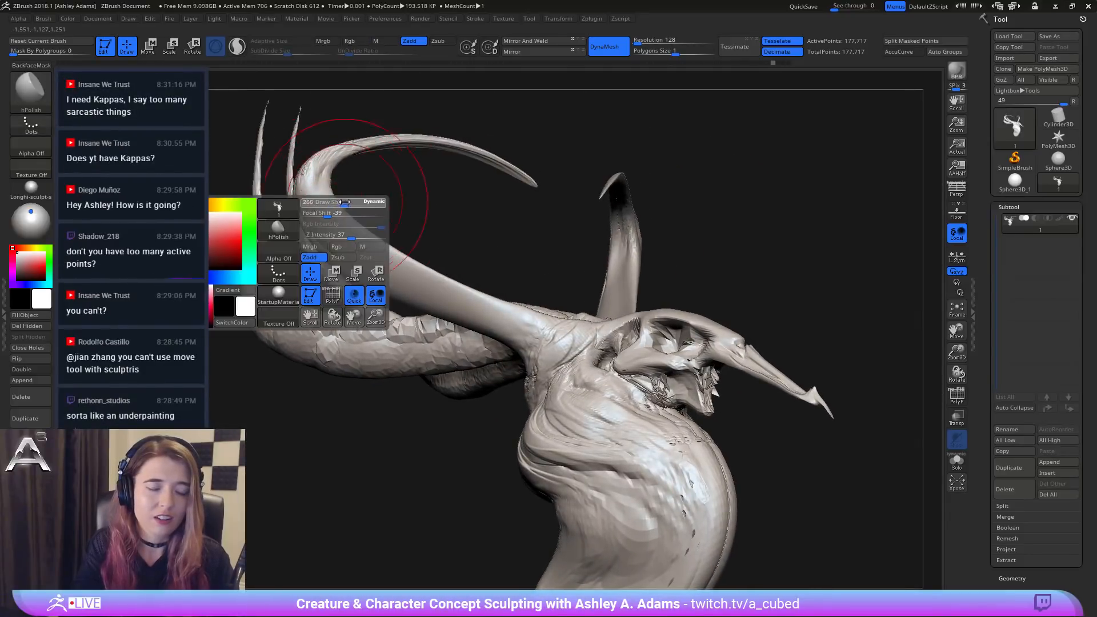
mouse_move(328, 164)
left_mouse_down()
mouse_move(318, 185)
mouse_move(457, 284)
left_mouse_up()
left_click_drag(475, 228, 369, 220)
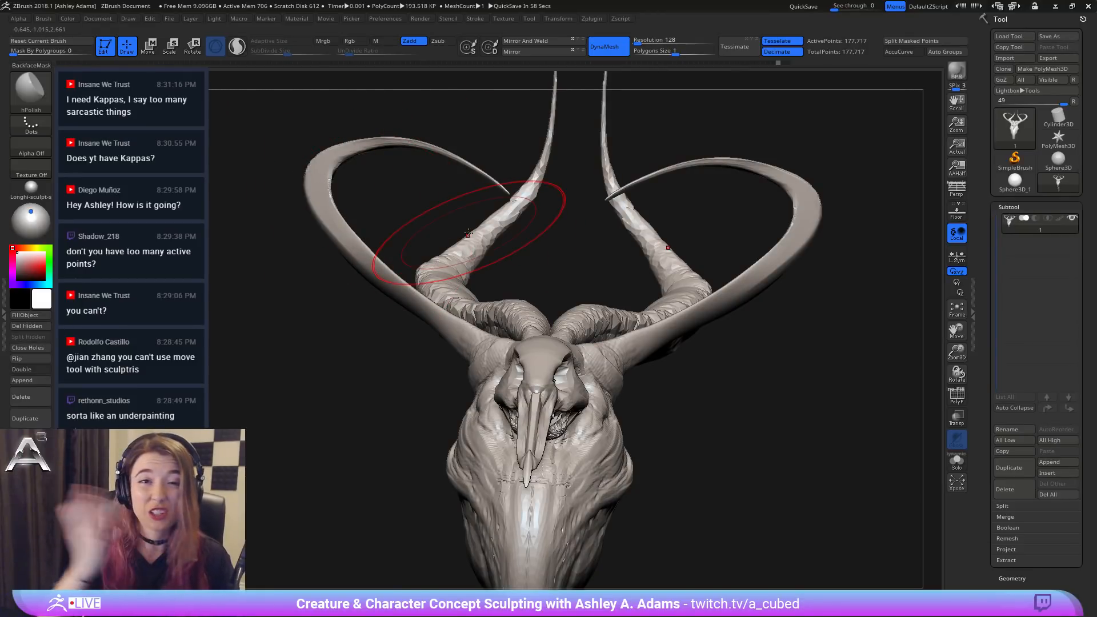
left_click_drag(468, 233, 531, 257)
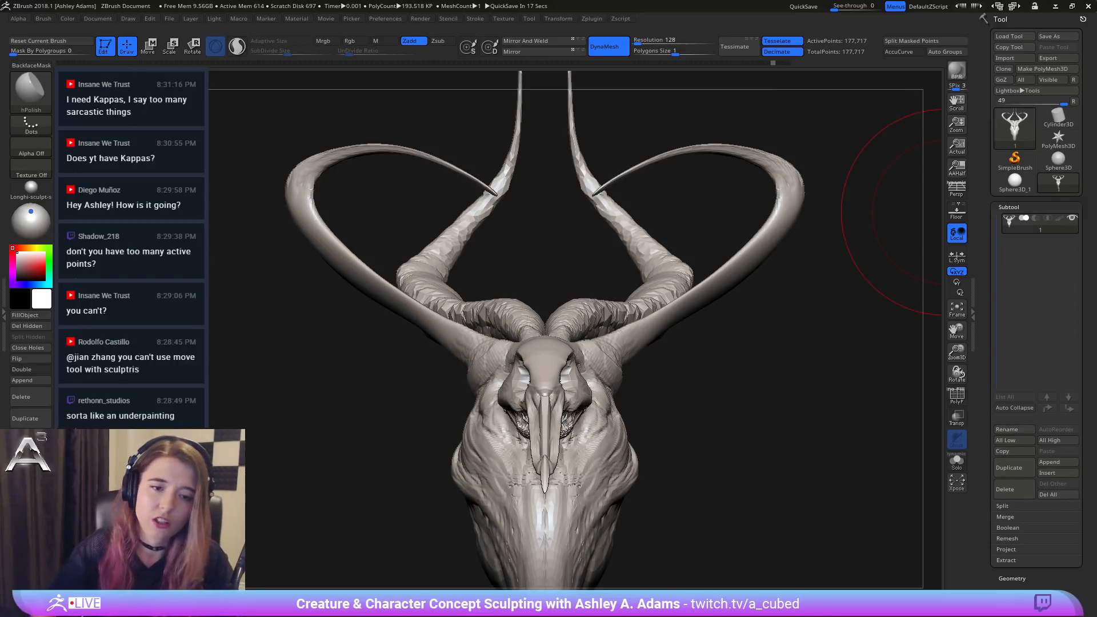
Step: Try pulling the outer horn's bend far outward with the SnakeHook brush and undo the stroke
left_click_drag(366, 172, 251, 193)
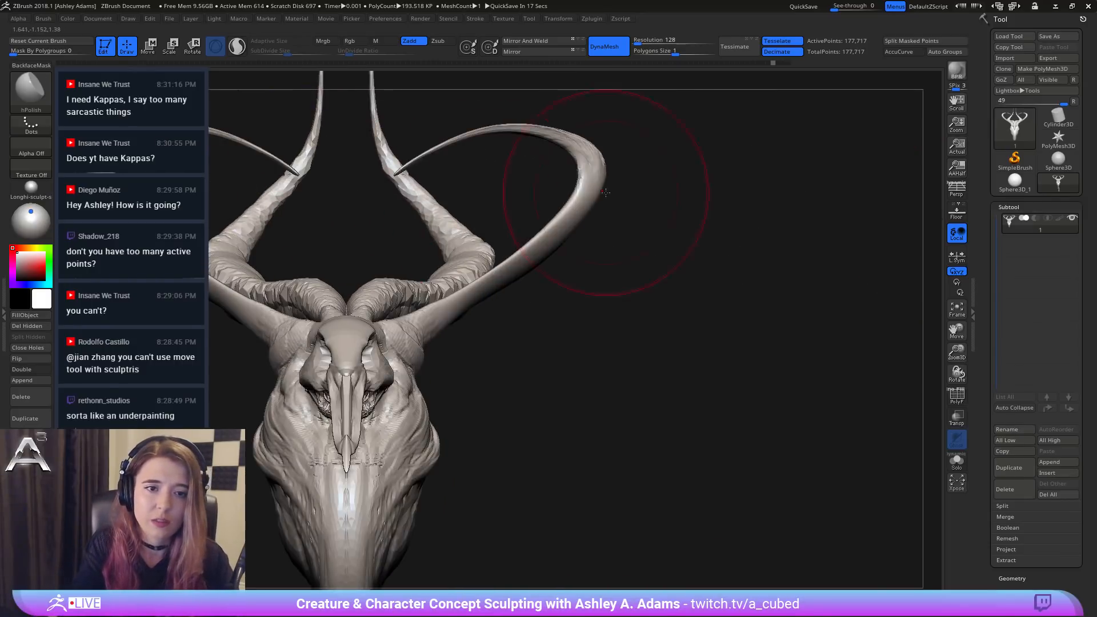
key("b")
key("s")
key("h")
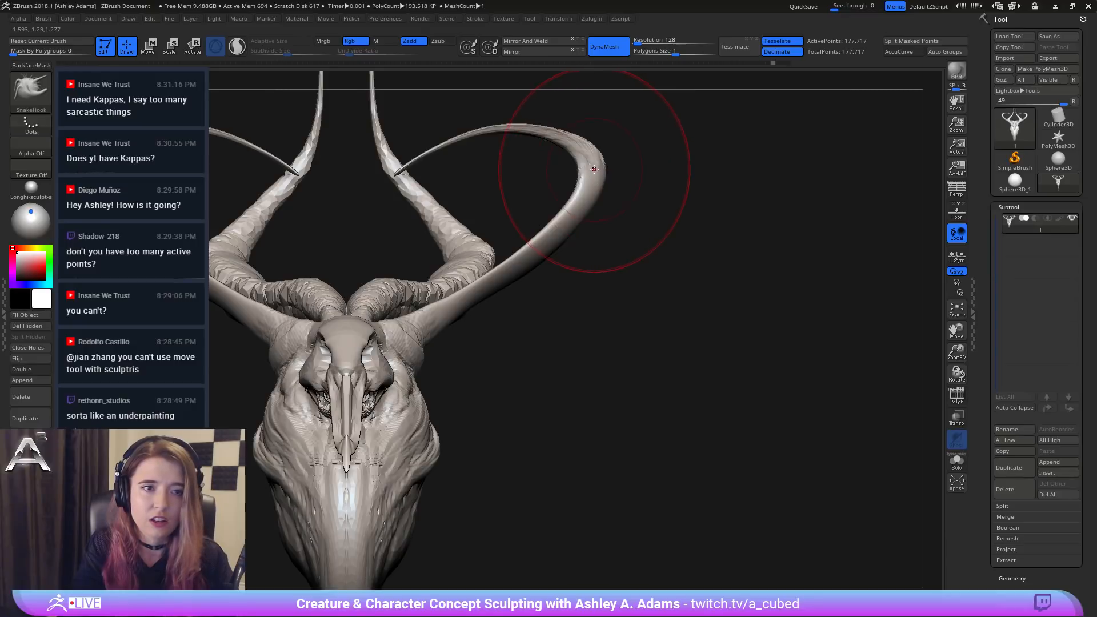
mouse_move(589, 160)
left_mouse_down()
mouse_move(805, 149)
mouse_move(662, 108)
mouse_move(943, 134)
left_mouse_up()
key("ctrl+z")
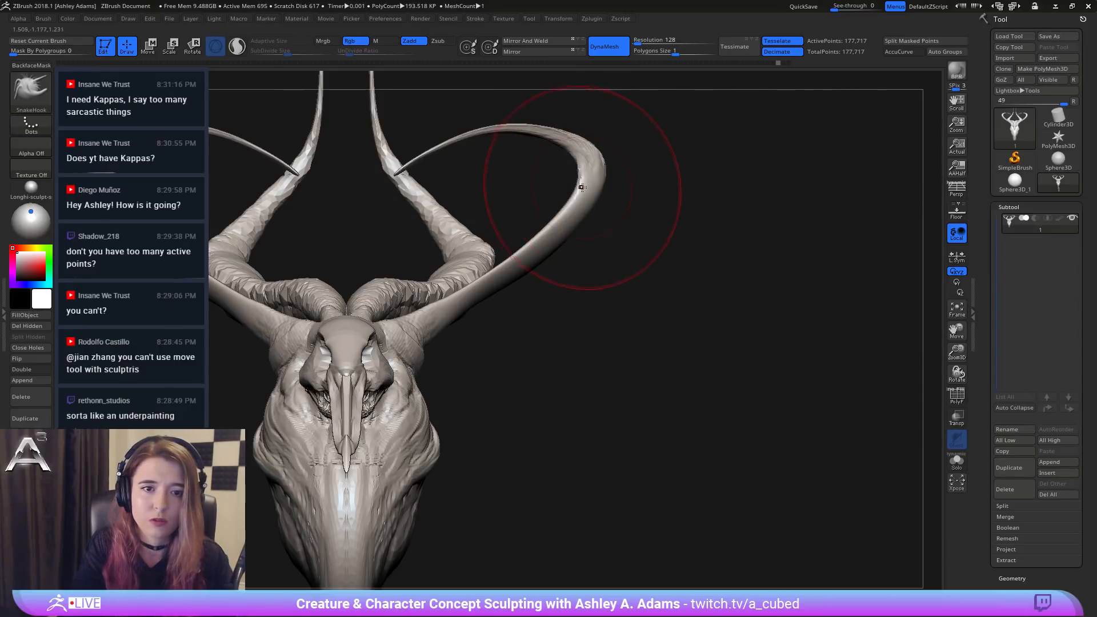
key("ctrl+shift+z")
key("ctrl+z")
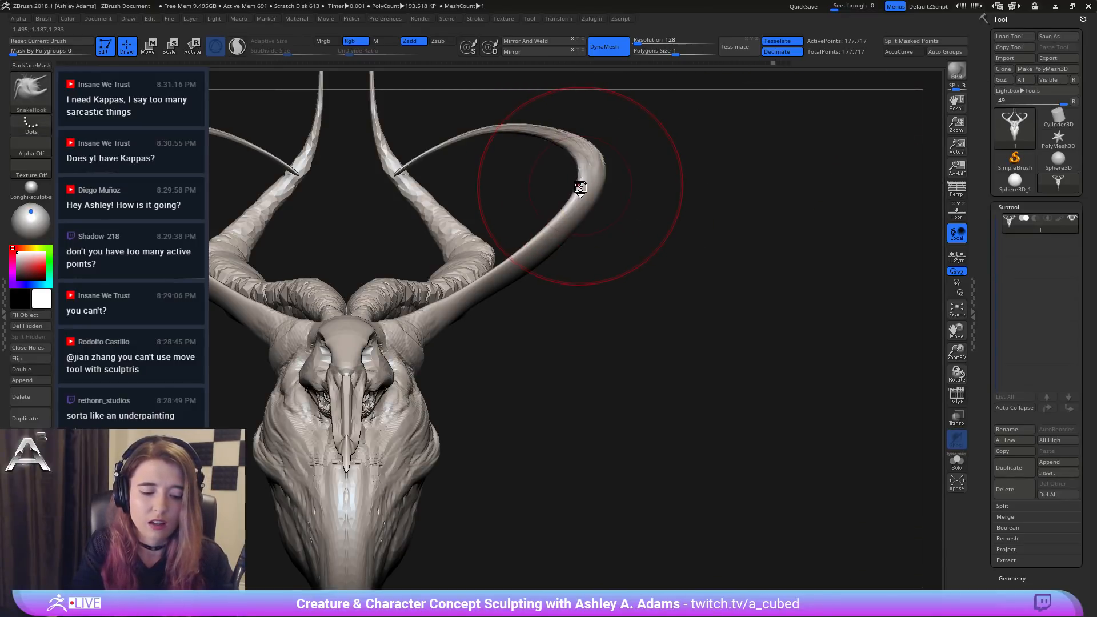
Step: Try stretching the outer horn's bend outward with the Move brush and undo each stroke
key("b")
key("m")
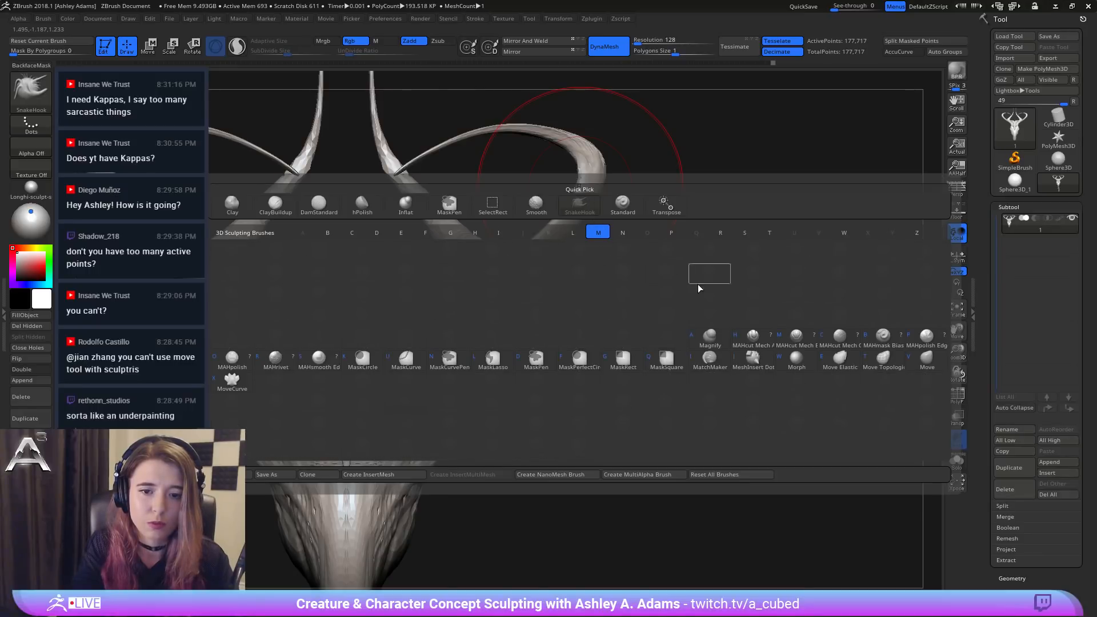
left_click(924, 361)
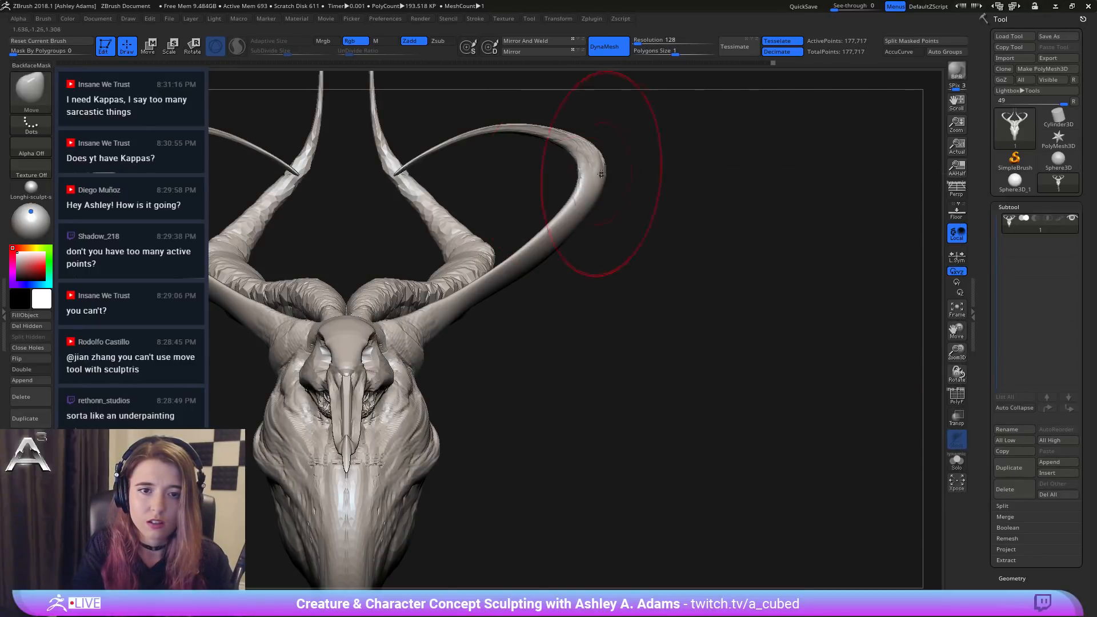
mouse_move(597, 165)
left_mouse_down()
mouse_move(748, 140)
mouse_move(787, 147)
left_mouse_up()
key("ctrl+z")
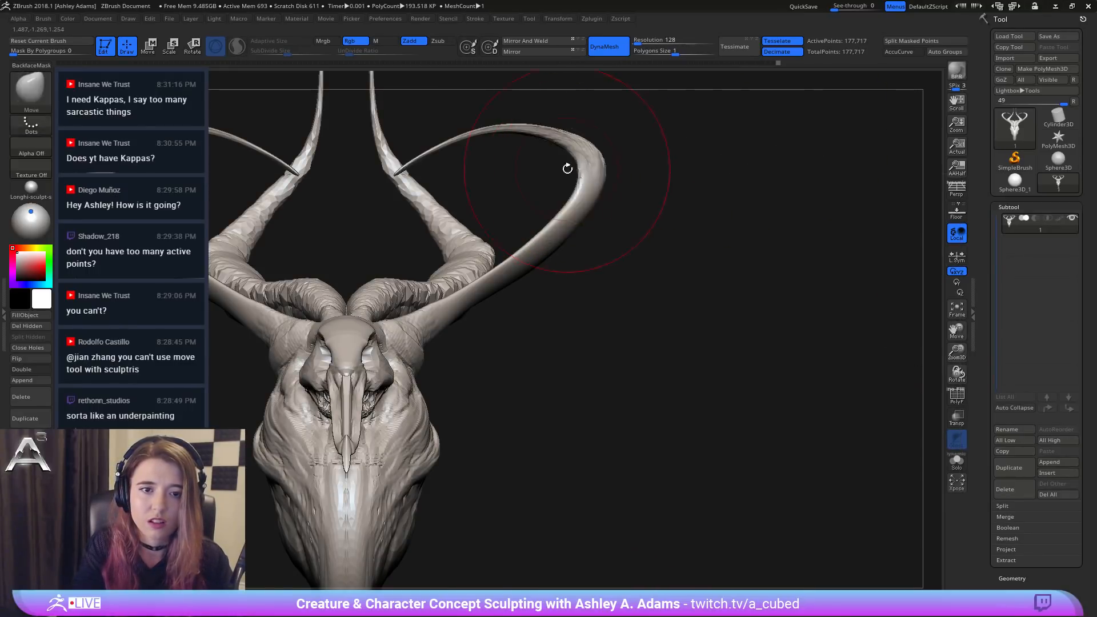
mouse_move(568, 167)
left_mouse_down()
mouse_move(722, 113)
mouse_move(808, 240)
left_mouse_up()
key("ctrl+z")
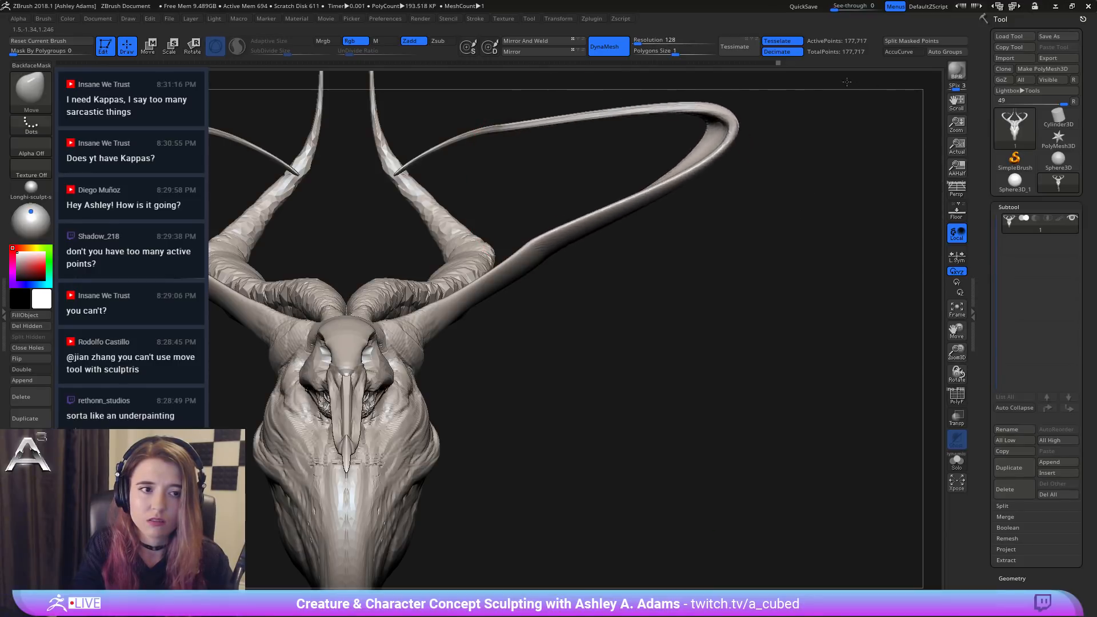
Step: Try several more long SnakeHook pulls on the outer horn from the front, undoing each one
key("b")
key("s")
key("h")
key("ctrl+z")
mouse_move(572, 180)
left_mouse_down()
mouse_move(829, 134)
mouse_move(937, 95)
mouse_move(891, 114)
left_mouse_up()
key("ctrl+z")
left_click_drag(581, 164, 937, 83)
key("ctrl+z")
left_click_drag(490, 207, 598, 221, "alt")
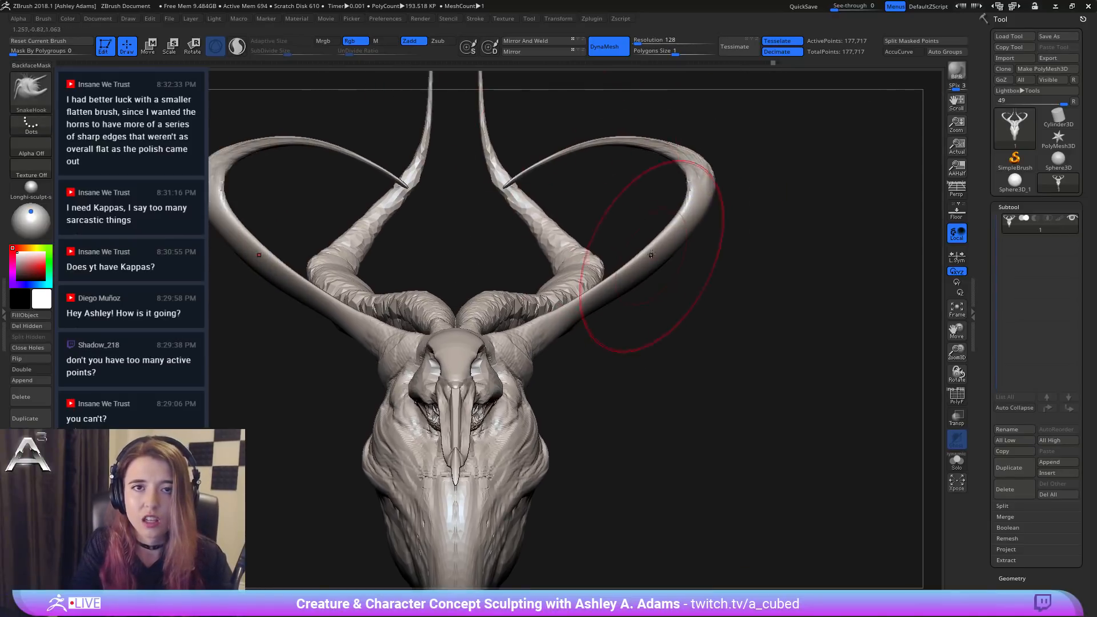
mouse_move(708, 211)
left_mouse_down()
mouse_move(723, 240)
mouse_move(869, 160)
mouse_move(1004, 204)
left_mouse_up()
key("ctrl+z")
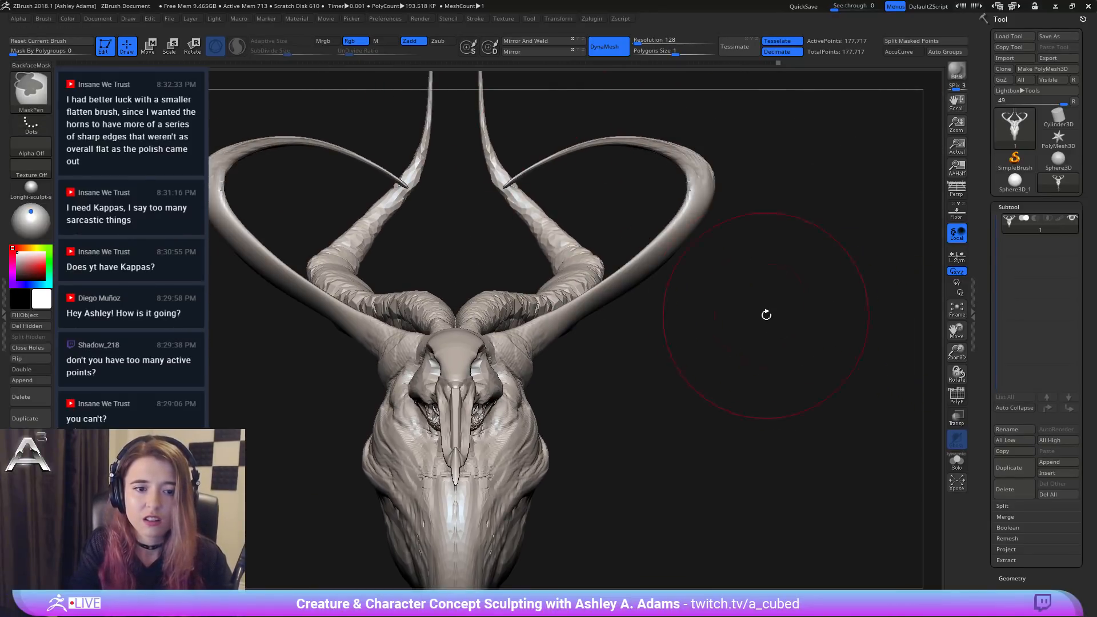
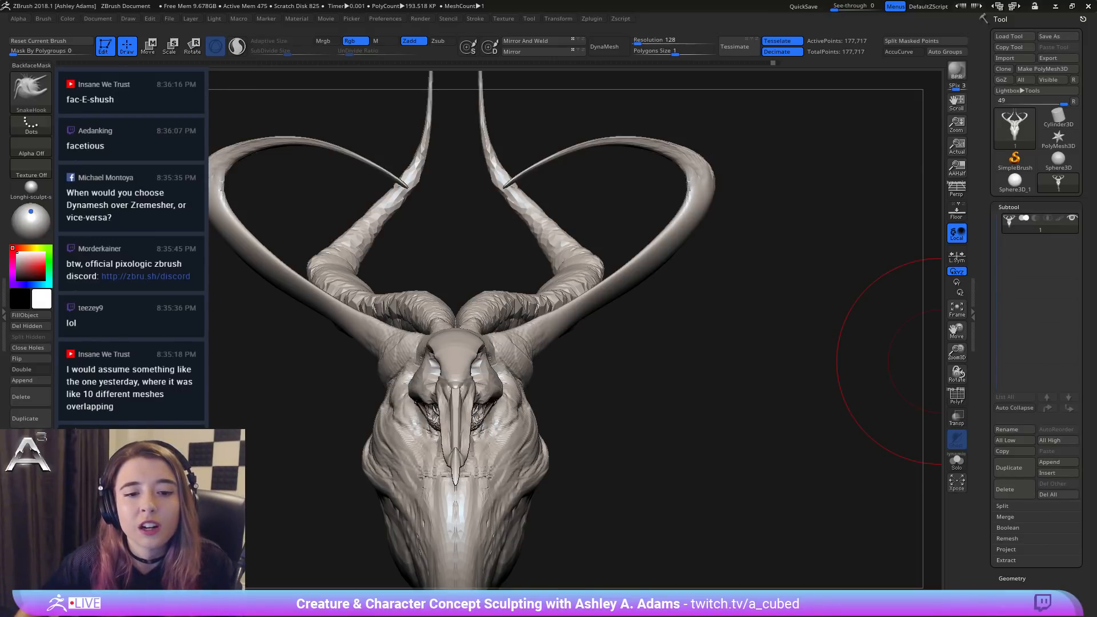
Step: Pull the lower bend of the thick inner horns outward with the SnakeHook brush
left_click_drag(939, 361, 759, 345)
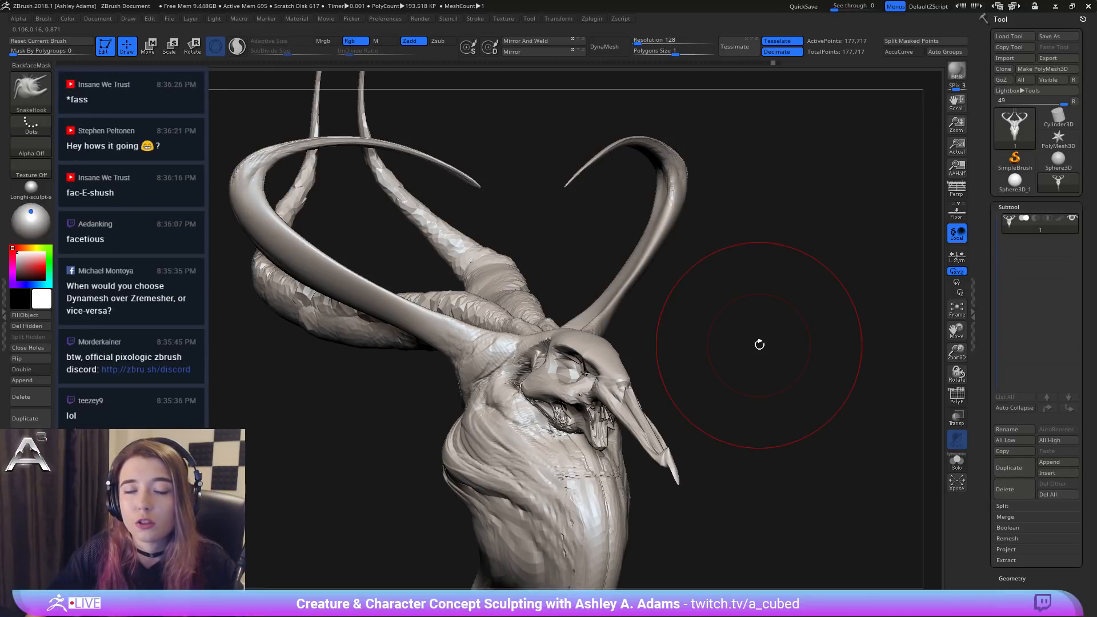
mouse_move(649, 304)
left_mouse_down()
mouse_move(605, 252)
mouse_move(541, 308)
left_mouse_up()
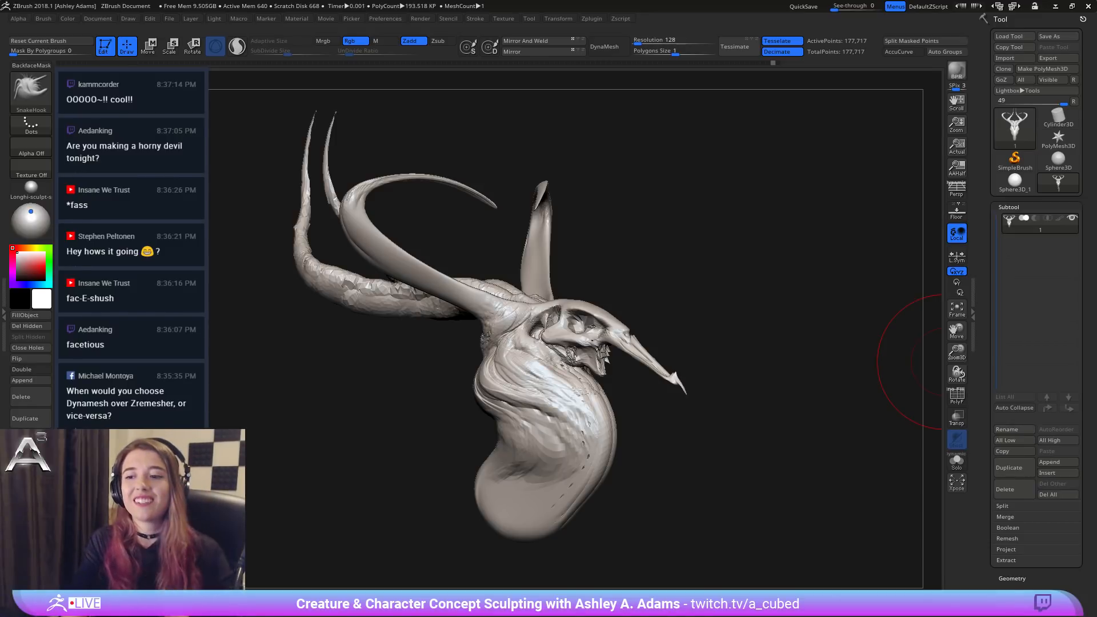
left_click_drag(914, 363, 538, 316)
right_click(533, 290)
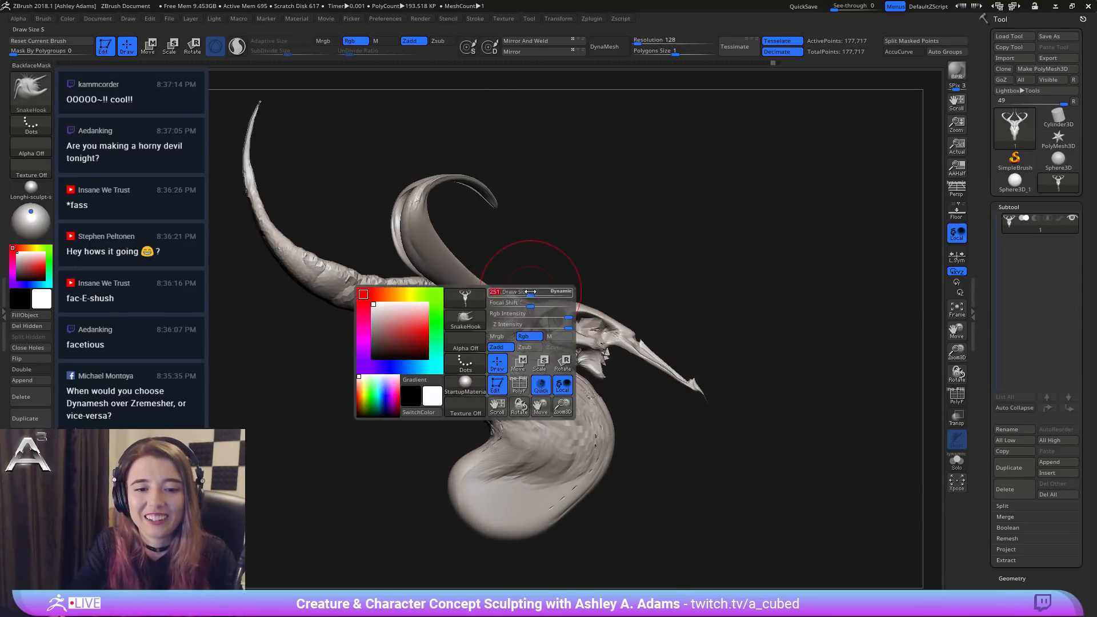
mouse_move(534, 290)
right_mouse_down()
mouse_move(492, 306)
mouse_move(476, 254)
right_mouse_up()
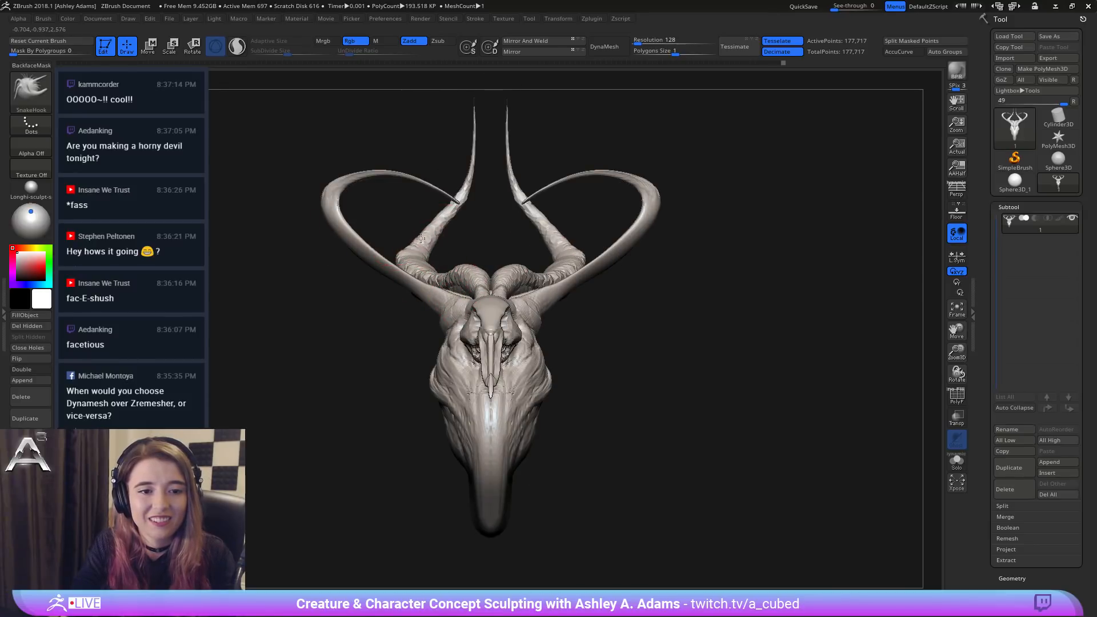
mouse_move(446, 220)
left_mouse_down()
mouse_move(371, 256)
mouse_move(390, 244)
left_mouse_up()
left_click_drag(588, 245, 591, 249)
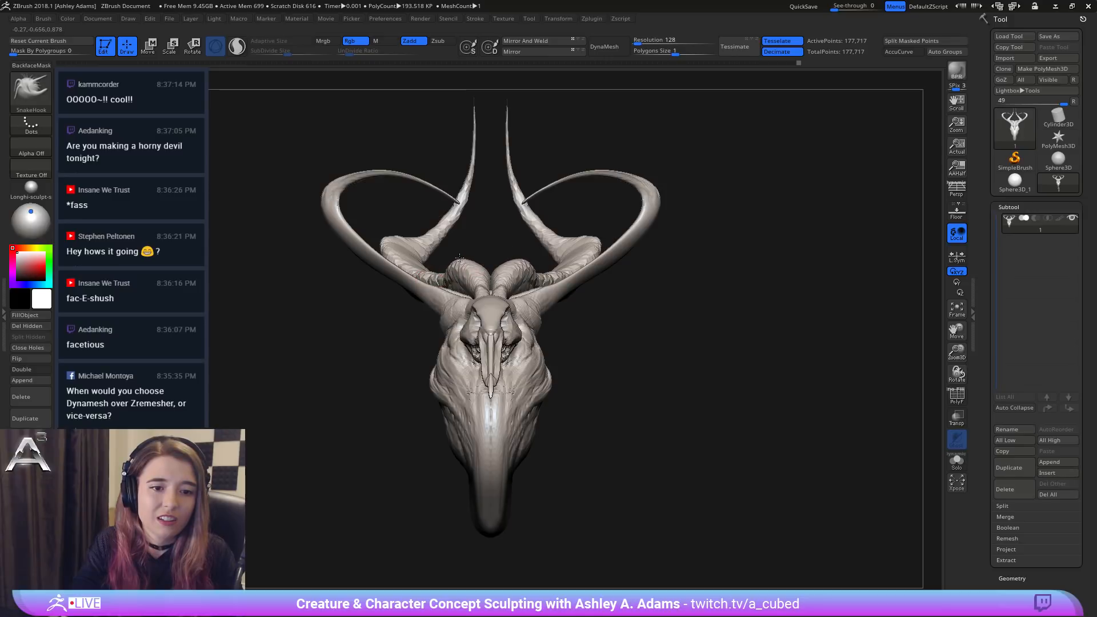
right_click_drag(543, 262, 483, 282)
right_click(514, 269)
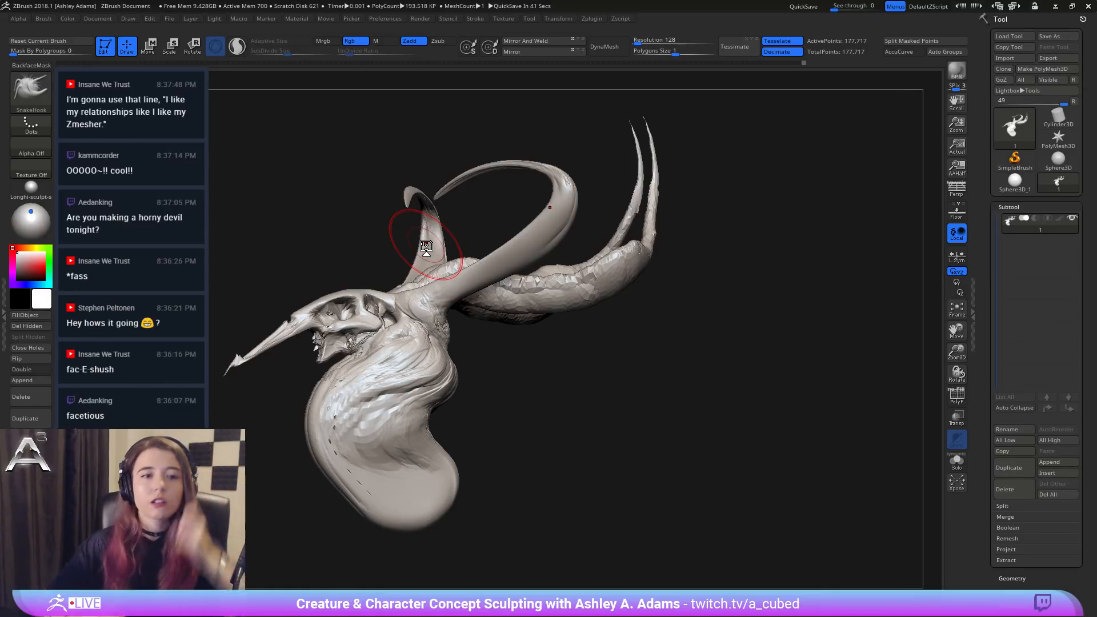
Step: Reshape the back of the skull's crown near the horn bases with SnakeHook at smaller Draw Sizes of 157 and 119
mouse_move(318, 277)
left_mouse_down()
mouse_move(368, 324)
mouse_move(400, 334)
mouse_move(417, 389)
mouse_move(411, 423)
left_mouse_up()
key("s")
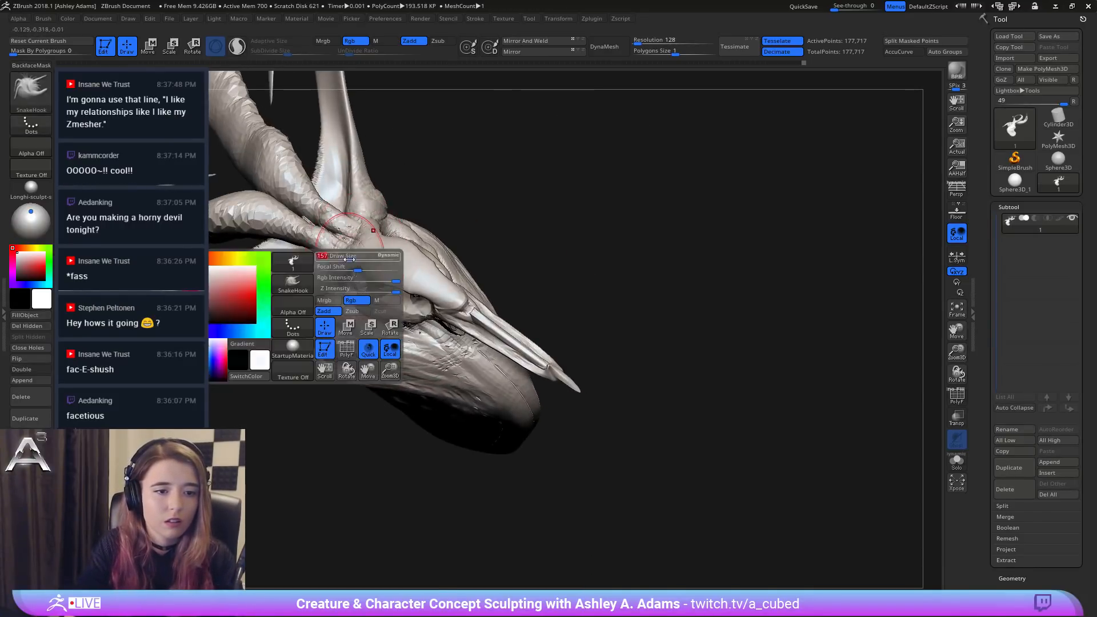
mouse_move(394, 183)
left_mouse_down()
mouse_move(372, 235)
mouse_move(318, 268)
mouse_move(340, 229)
mouse_move(335, 246)
mouse_move(356, 265)
mouse_move(345, 269)
left_mouse_up()
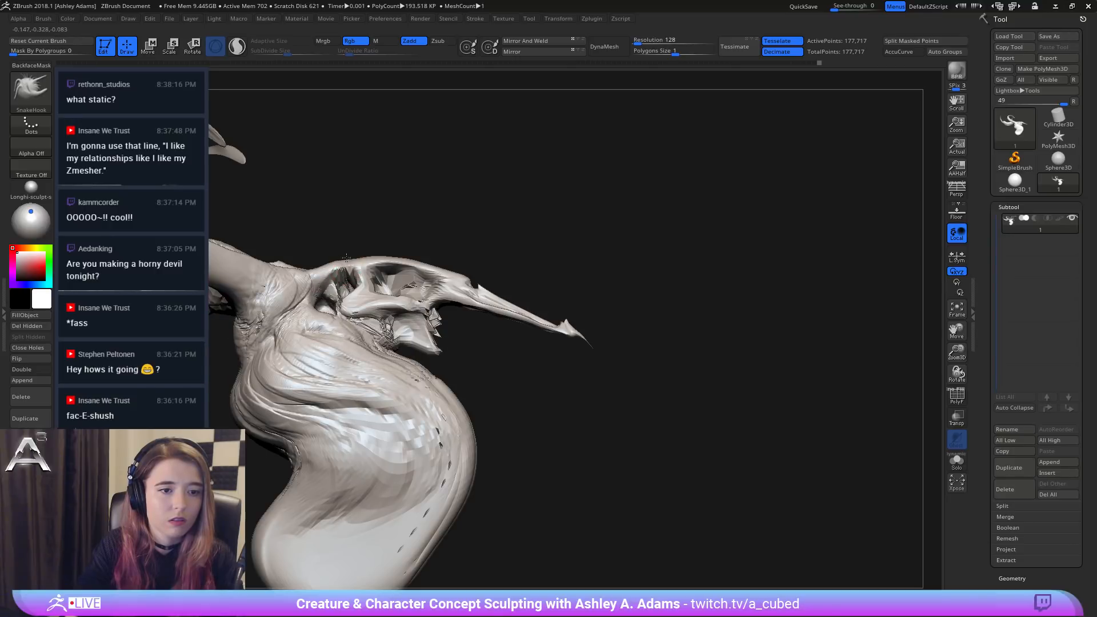
mouse_move(353, 256)
right_mouse_down()
mouse_move(365, 252)
mouse_move(341, 252)
right_mouse_up()
right_click(366, 249)
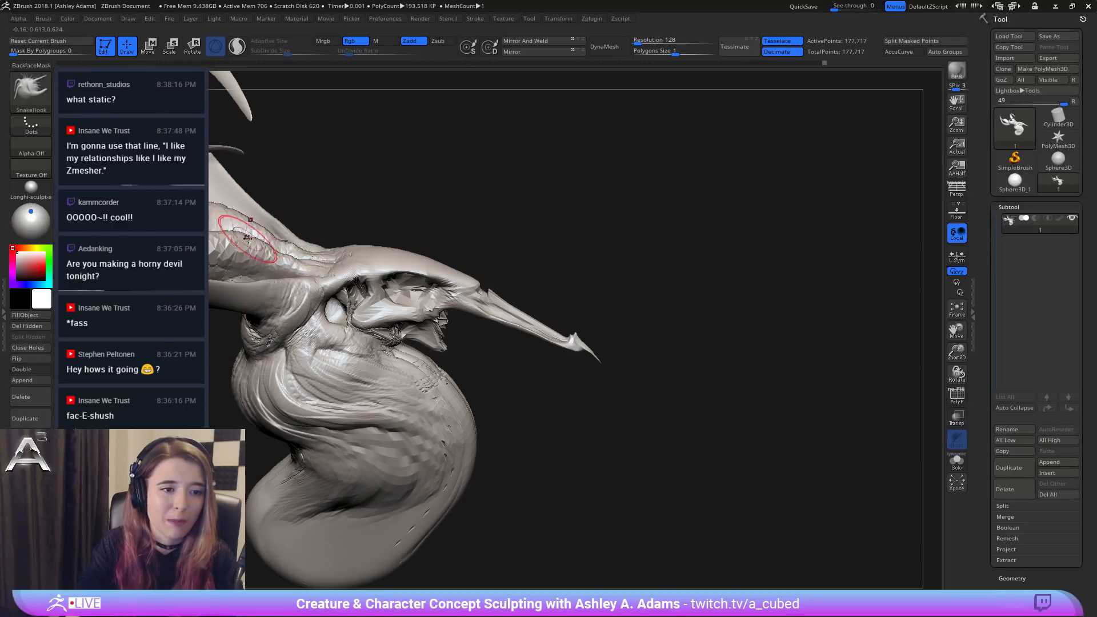
right_click_drag(272, 247, 292, 250)
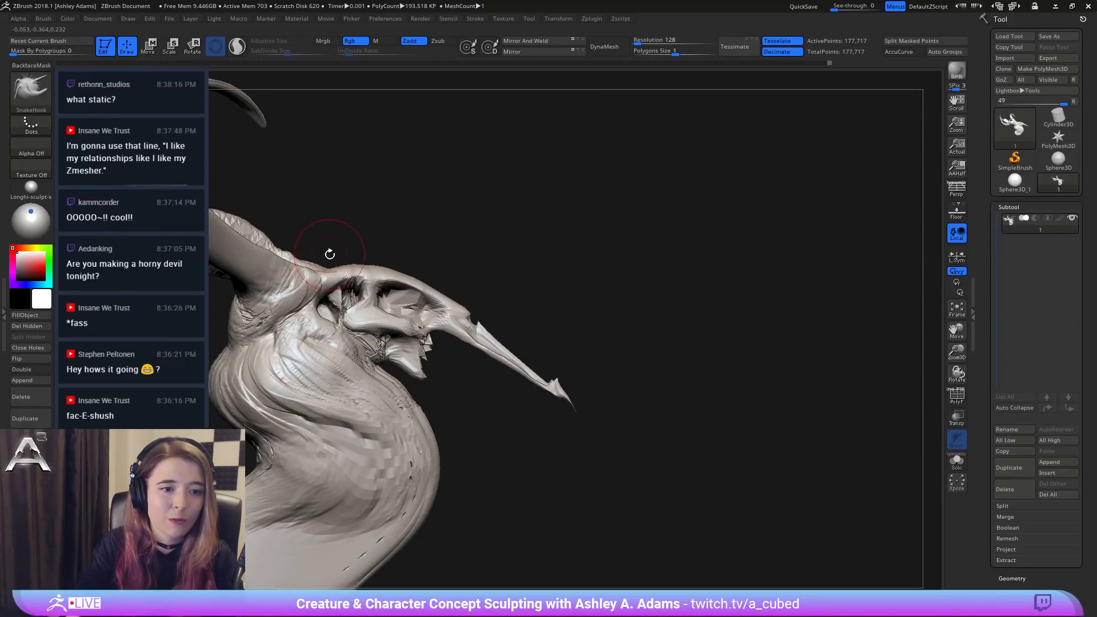
right_click(351, 255)
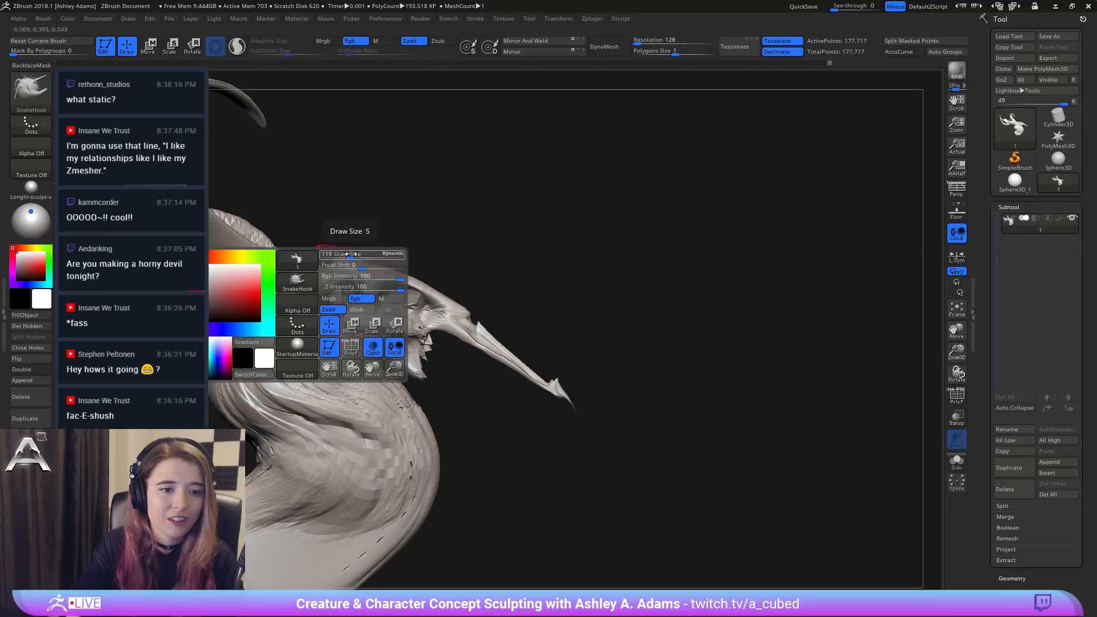
mouse_move(350, 254)
left_mouse_down()
mouse_move(388, 264)
mouse_move(454, 308)
left_mouse_up()
Step: Adjust the head and horn silhouette in side view with the SnakeHook brush at a Draw Size of 157
mouse_move(459, 313)
right_mouse_down("ctrl")
mouse_move(429, 278)
mouse_move(410, 288)
mouse_move(368, 266)
right_mouse_up("ctrl")
right_click(405, 287)
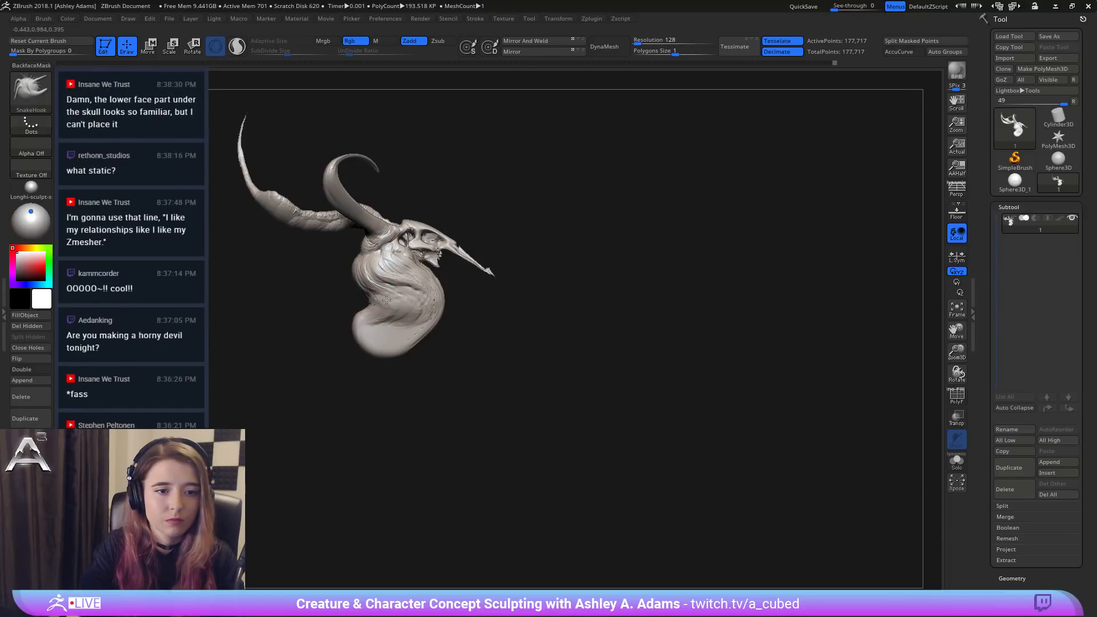
right_click(386, 299)
right_click(427, 254)
left_click(447, 254)
mouse_move(448, 255)
left_mouse_down()
mouse_move(431, 255)
mouse_move(476, 256)
mouse_move(449, 231)
mouse_move(437, 190)
left_mouse_up()
right_click(471, 262)
right_click(471, 260)
right_click(455, 184)
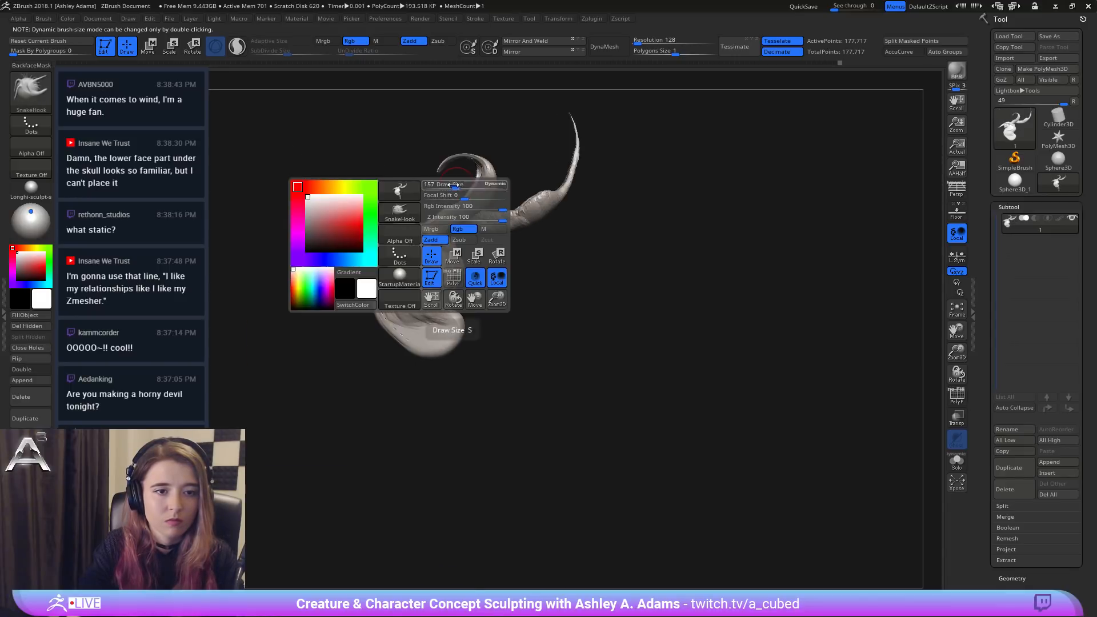
right_click(438, 253)
Step: Carve a crease with DamStandard along the rear edge of the skull where it meets the horn bases
mouse_move(451, 191)
right_mouse_down("ctrl")
mouse_move(438, 253)
mouse_move(454, 252)
mouse_move(451, 297)
right_mouse_up("ctrl")
key("b")
key("d")
key("s")
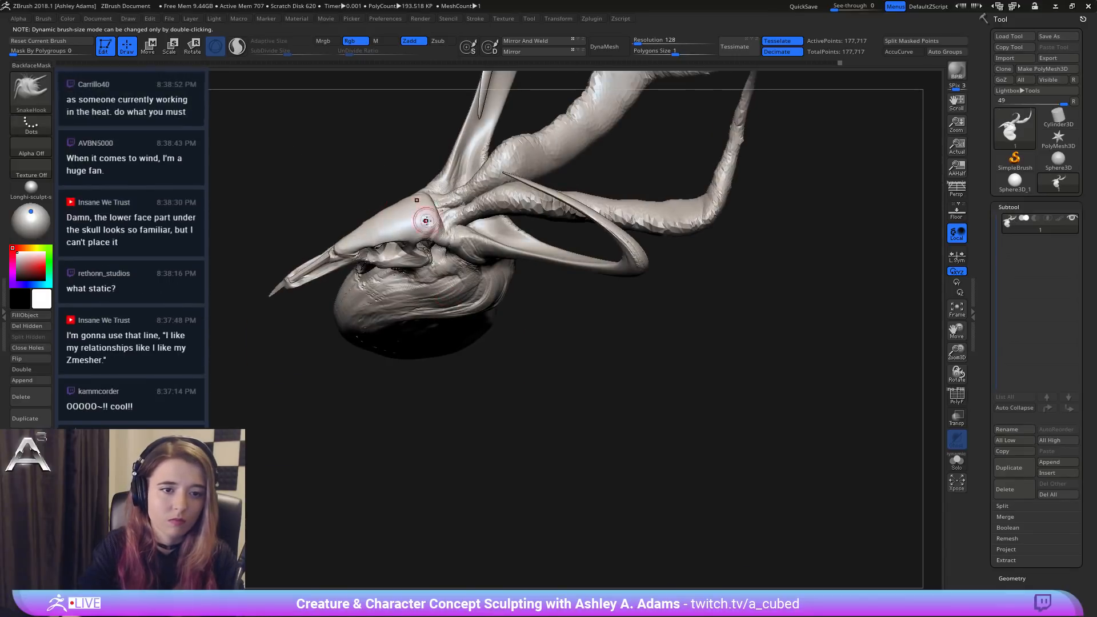
left_click_drag(430, 222, 463, 231)
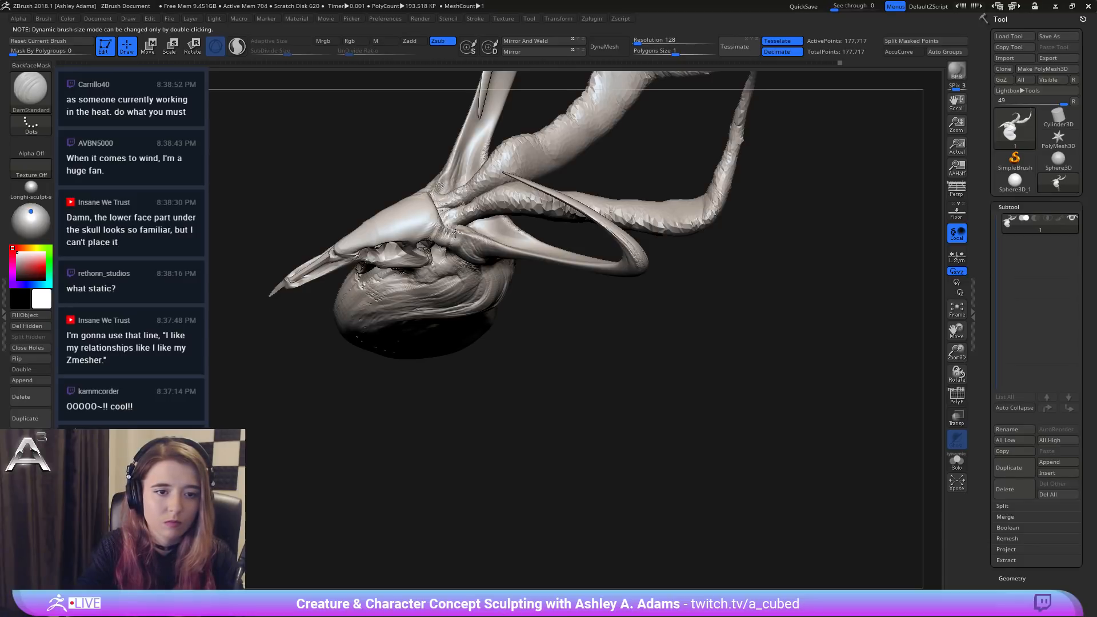
mouse_move(414, 202)
right_mouse_down()
mouse_move(445, 228)
mouse_move(435, 218)
right_mouse_up()
Step: Refine the junction between the skull and the horn bases with SnakeHook, ClayBuildup and DamStandard
key("b")
key("s")
key("h")
key("b")
key("c")
key("b")
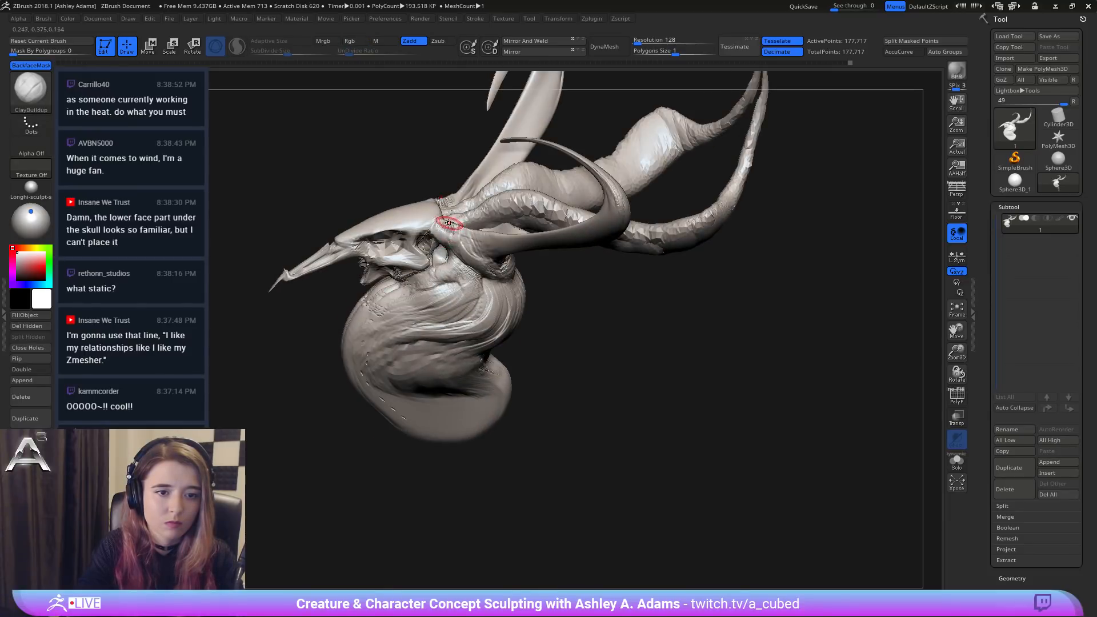
key("b")
key("d")
key("s")
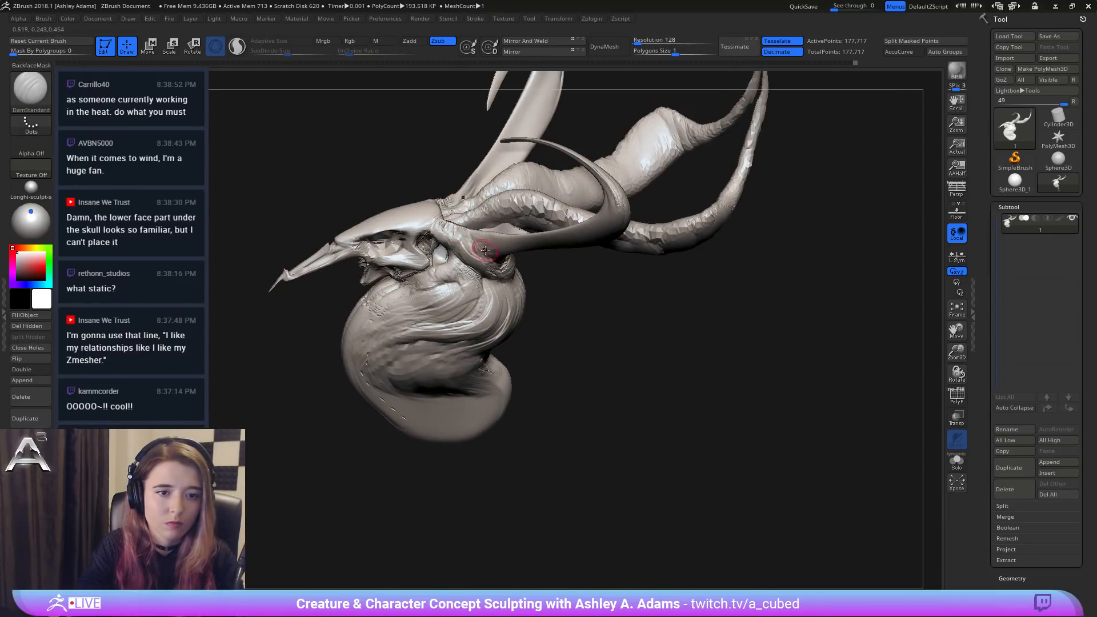
mouse_move(477, 236)
right_mouse_down()
mouse_move(490, 220)
mouse_move(465, 153)
mouse_move(480, 213)
mouse_move(466, 208)
mouse_move(497, 210)
right_mouse_up()
right_click(449, 267)
mouse_move(444, 172)
right_mouse_down()
mouse_move(412, 190)
mouse_move(486, 193)
mouse_move(468, 194)
right_mouse_up()
Step: Swell the surface around the horn bases at the rear of the skull with the Inflat brush
key("b")
key("i")
key("n")
left_click_drag(454, 206, 446, 205)
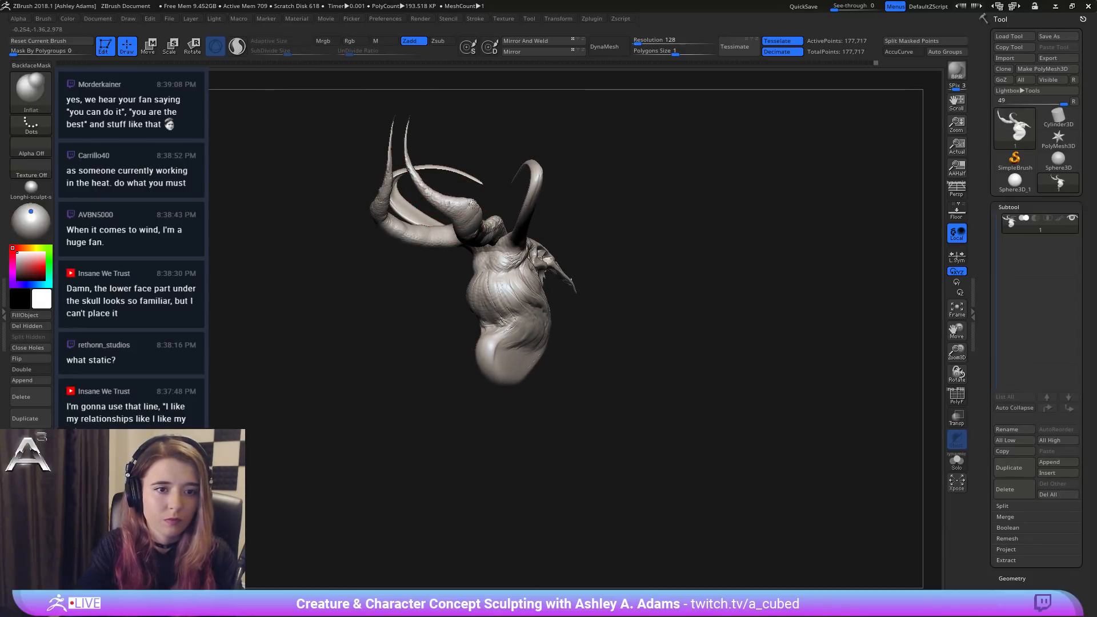
mouse_move(434, 182)
right_mouse_down()
mouse_move(533, 156)
mouse_move(583, 207)
right_mouse_up()
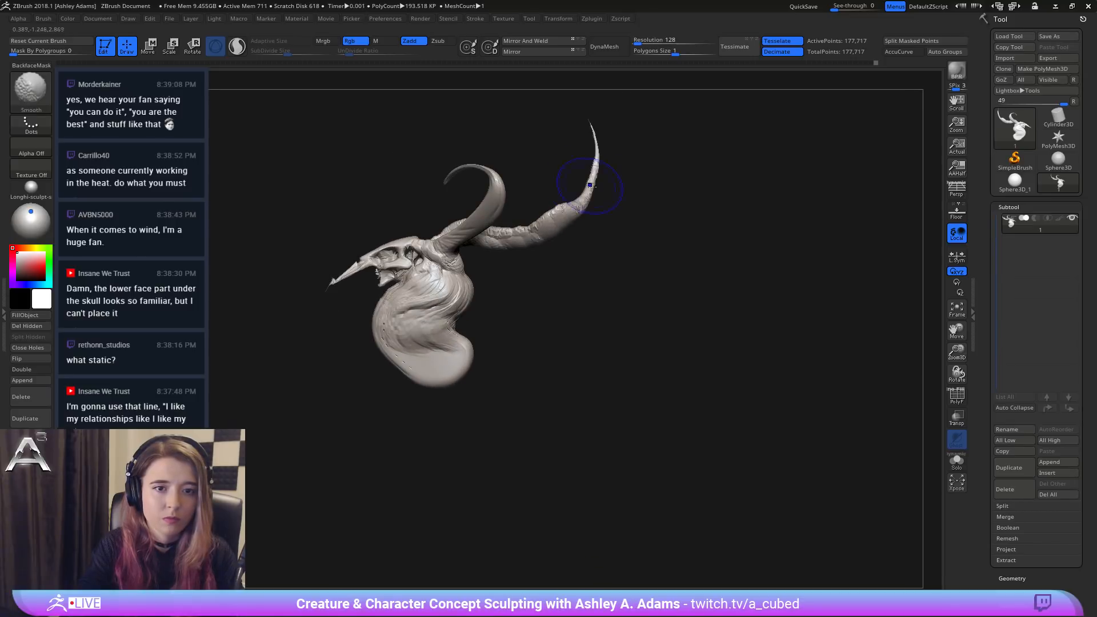
Step: Lengthen the thin tips of the inner horns upward in front view with the SnakeHook brush
key("b")
key("s")
key("h")
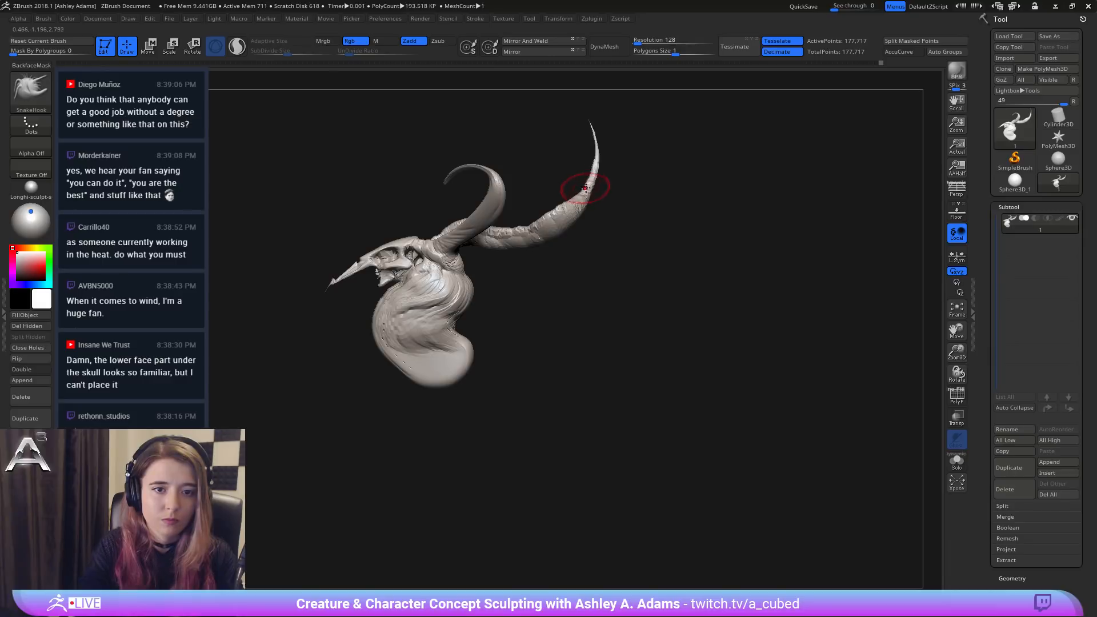
right_click_drag(591, 197, 619, 183)
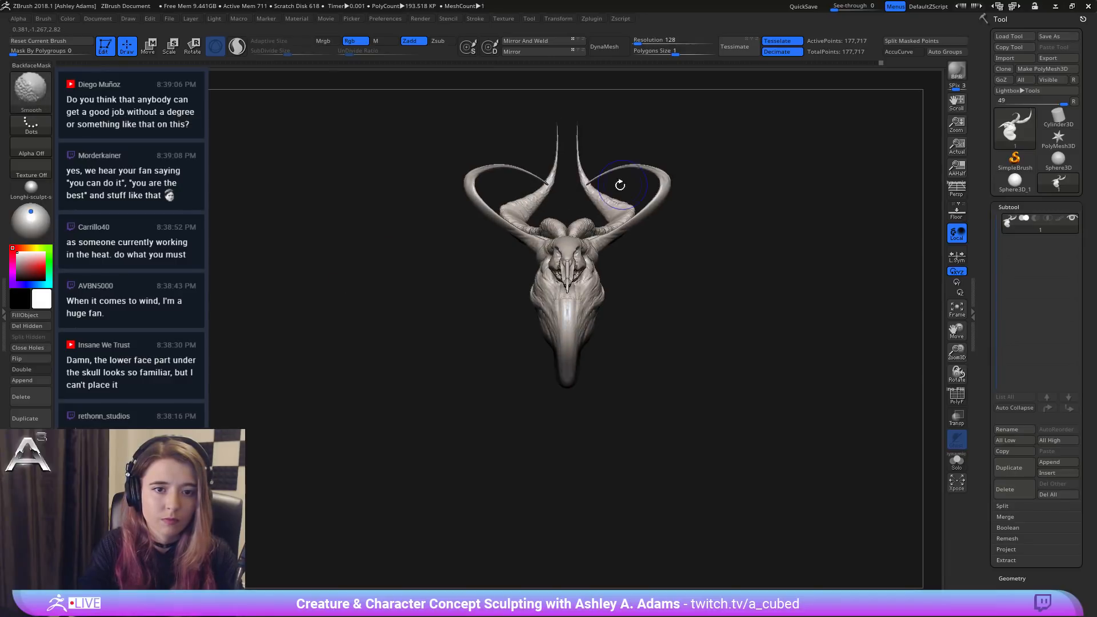
key("space")
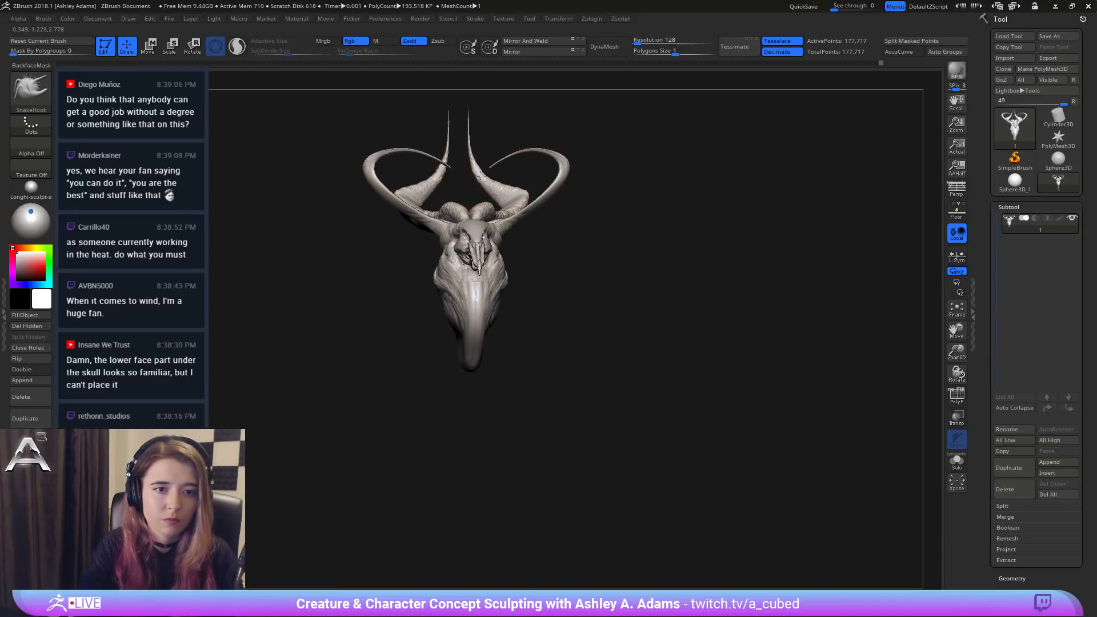
key("ctrl")
right_click_drag(509, 139, 462, 228, "alt")
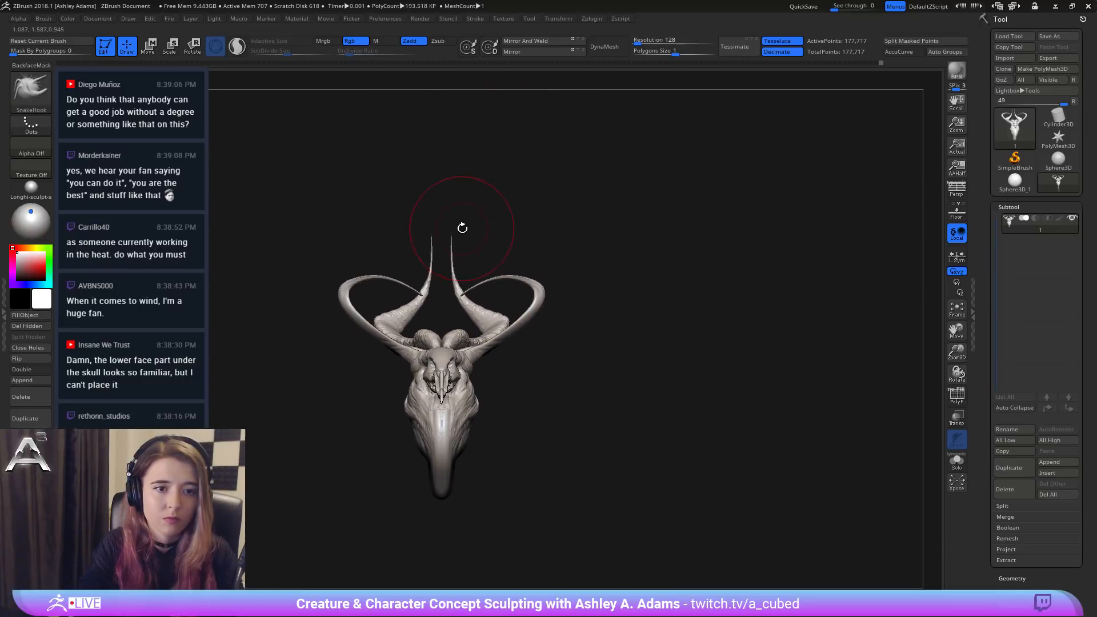
left_click_drag(452, 182, 452, 201, "shift")
mouse_move(503, 229)
right_mouse_down()
mouse_move(490, 232)
mouse_move(478, 215)
mouse_move(455, 149)
right_mouse_up()
right_click_drag(497, 305, 502, 255, "alt")
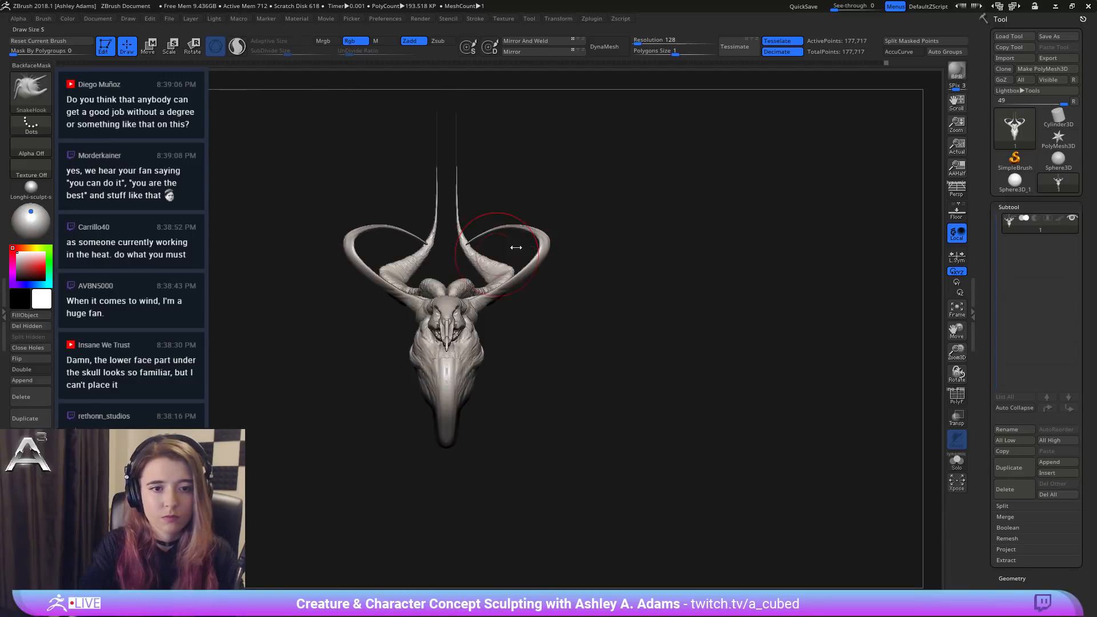
Step: Pull the curled outer horns wider apart in front view and arch their upper curve with SnakeHook
key("space")
left_click_drag(529, 223, 592, 213)
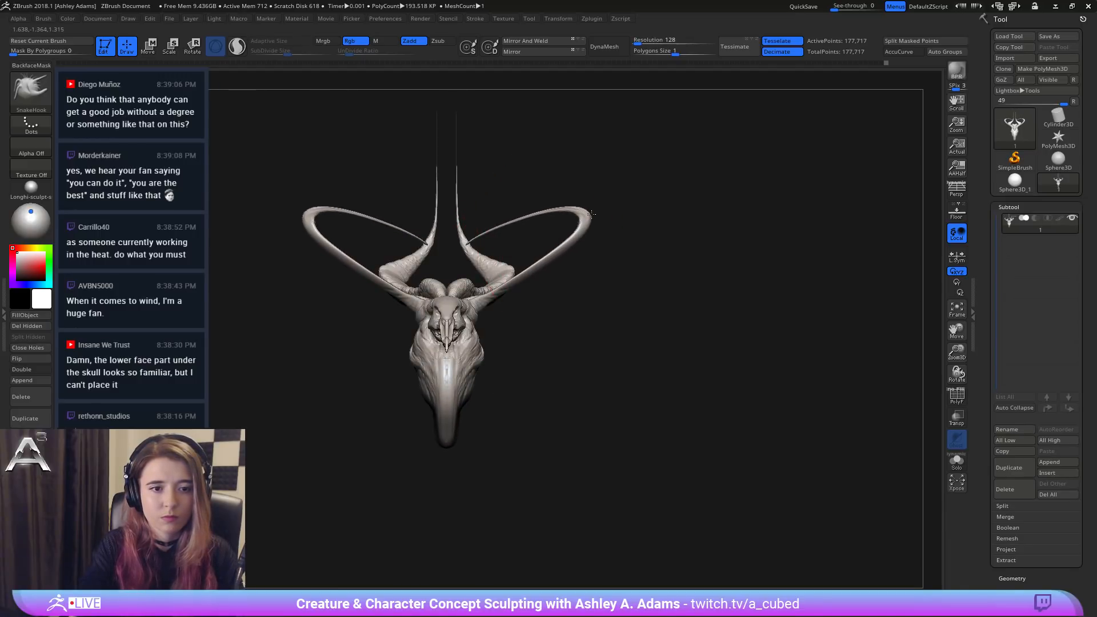
key("space")
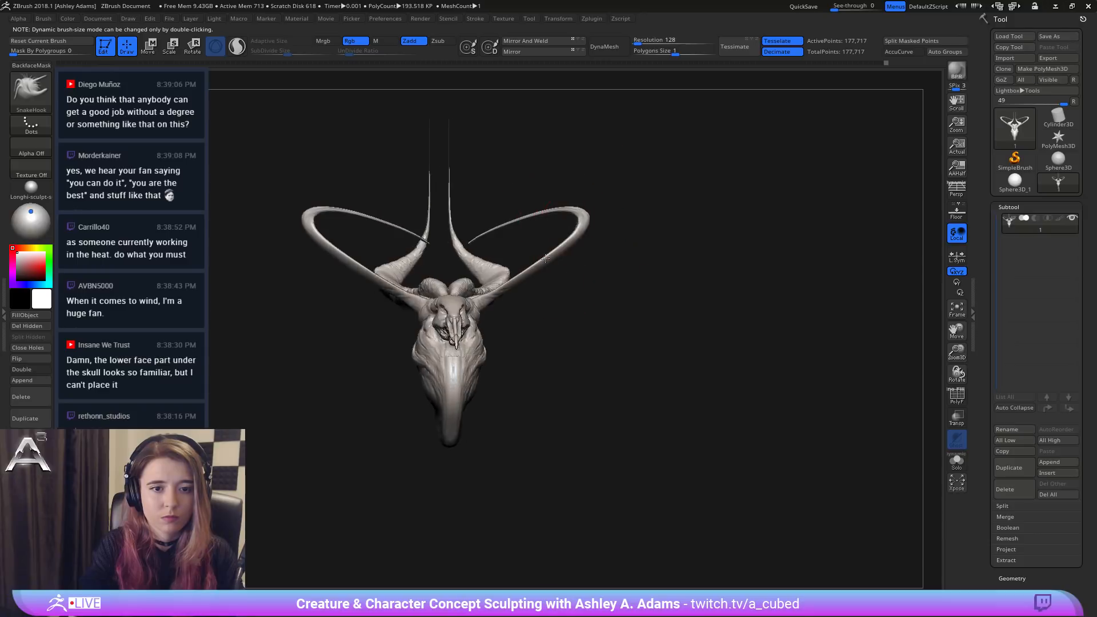
key("space")
left_click_drag(541, 258, 549, 266)
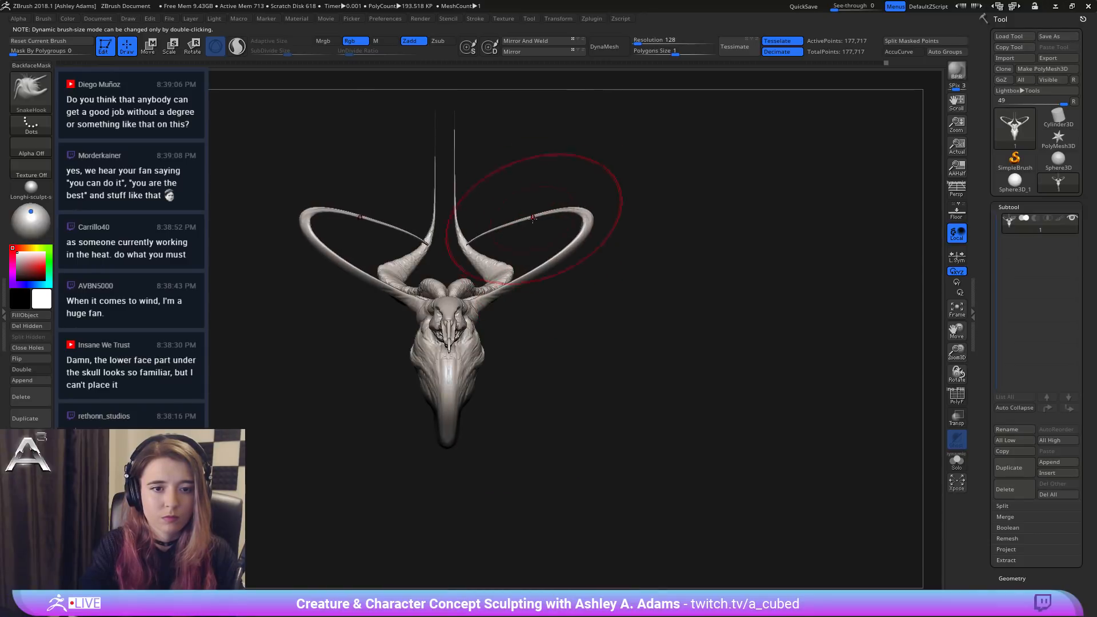
left_click_drag(533, 217, 525, 198)
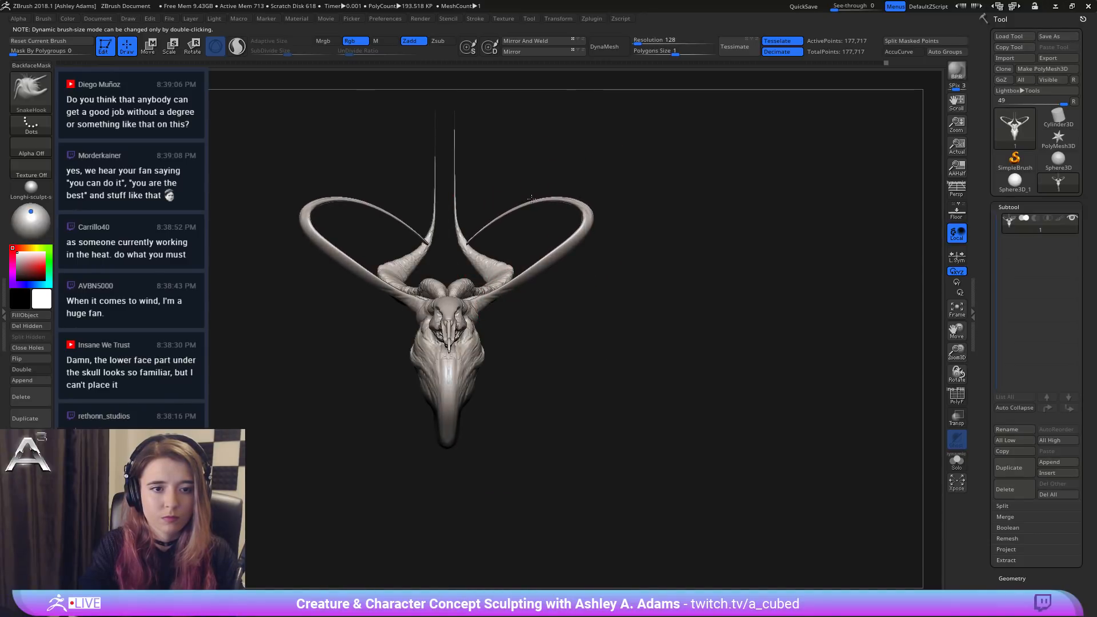
Step: Bend the long thin tips of the inner horns into a smooth curve in side view with SnakeHook
mouse_move(547, 280)
right_mouse_down("ctrl")
mouse_move(495, 207)
mouse_move(419, 194)
mouse_move(484, 195)
right_mouse_up("ctrl")
left_click_drag(492, 211, 486, 211)
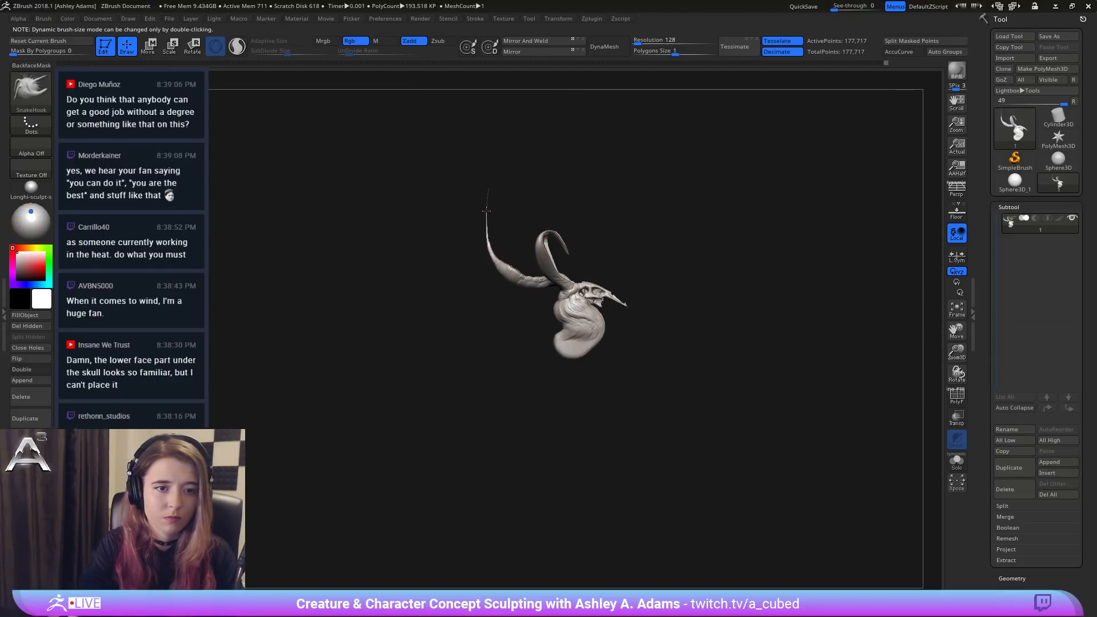
right_click_drag(475, 212, 490, 257, "ctrl")
Step: Try to reshape the thick middle section of the inner horns in side view with SnakeHook
key("space")
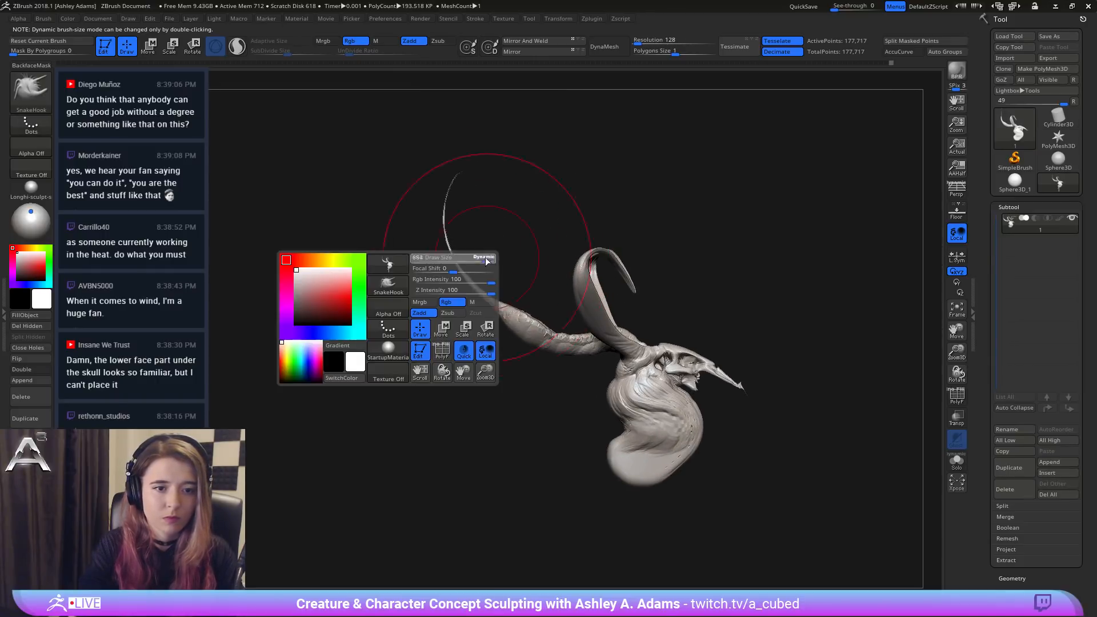
left_click_drag(490, 257, 479, 257)
left_click_drag(493, 308, 518, 315)
key("space")
key("ctrl+z")
key("ctrl+z")
Step: Try to move the horns outward near the outer horns' tips in front view with SnakeHook
key("b")
key("c")
key("b")
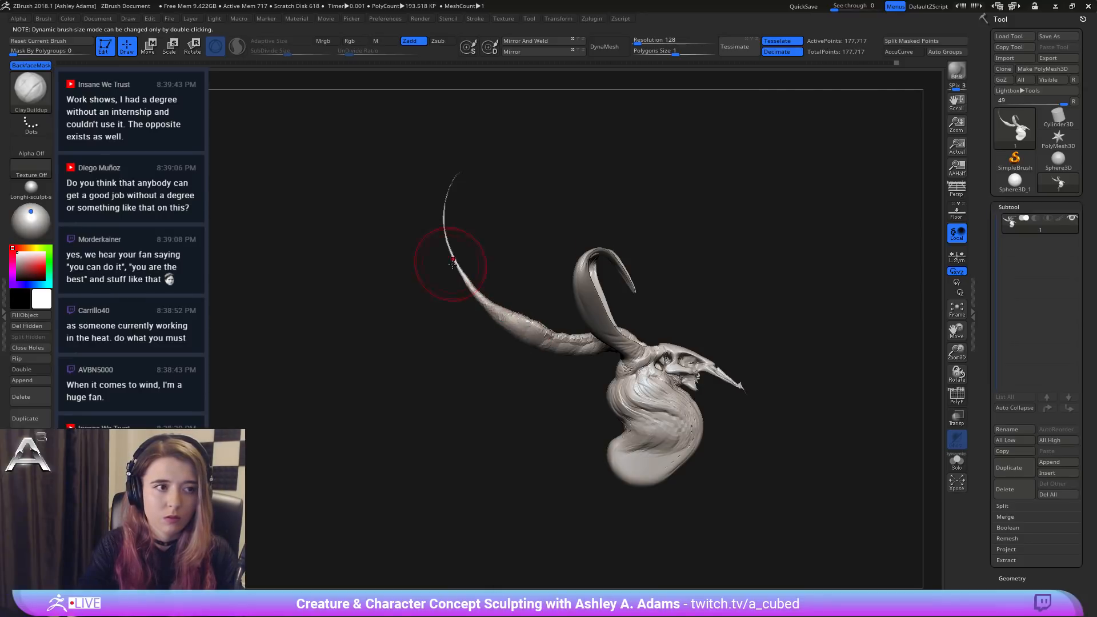
mouse_move(453, 264)
right_mouse_down("ctrl")
mouse_move(492, 288)
mouse_move(423, 290)
right_mouse_up("ctrl")
mouse_move(550, 279)
right_mouse_down()
mouse_move(527, 294)
mouse_move(504, 213)
mouse_move(506, 280)
right_mouse_up()
right_click(526, 230)
key("b")
key("s")
key("h")
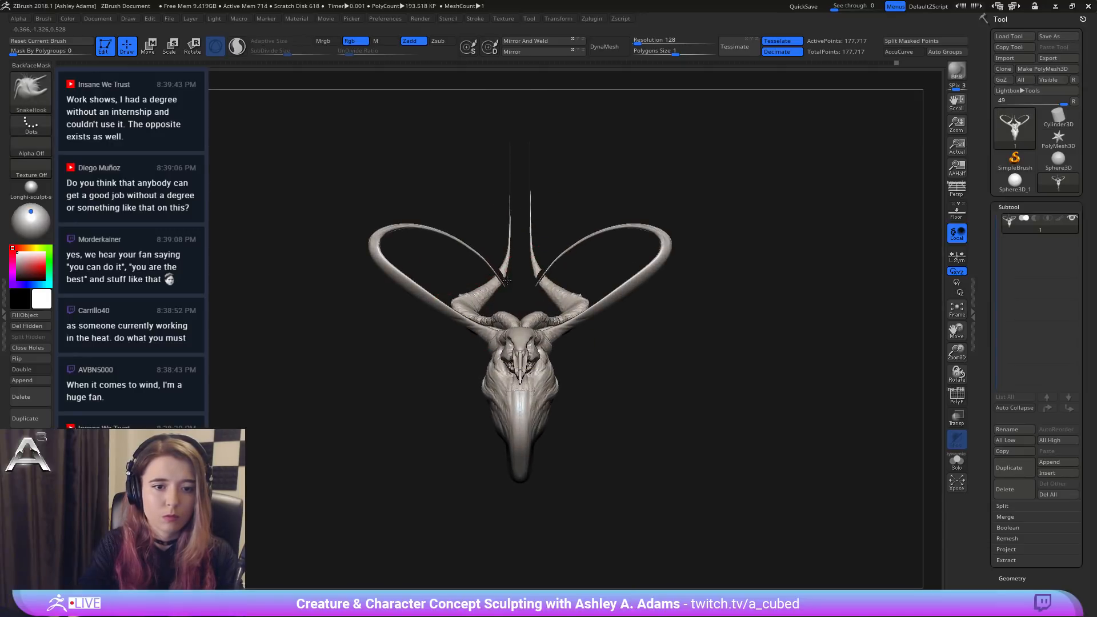
left_click_drag(506, 281, 486, 269)
key("ctrl+z")
Step: Pull the curled tips of the outer horns forward toward the beak in side view with a large SnakeHook brush
right_click(558, 224)
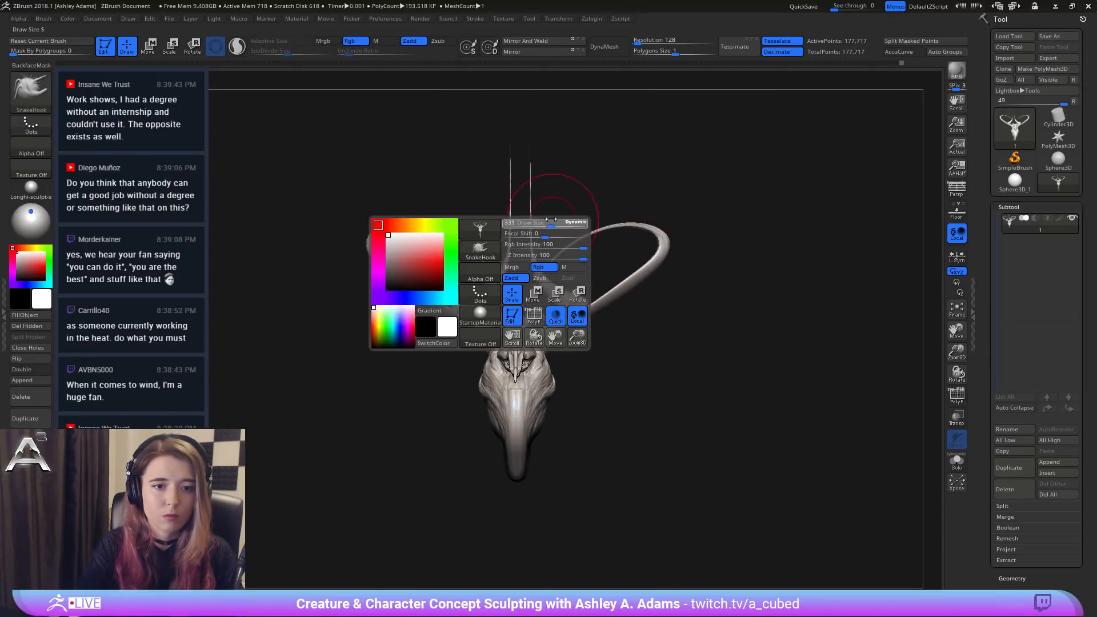
key("shift")
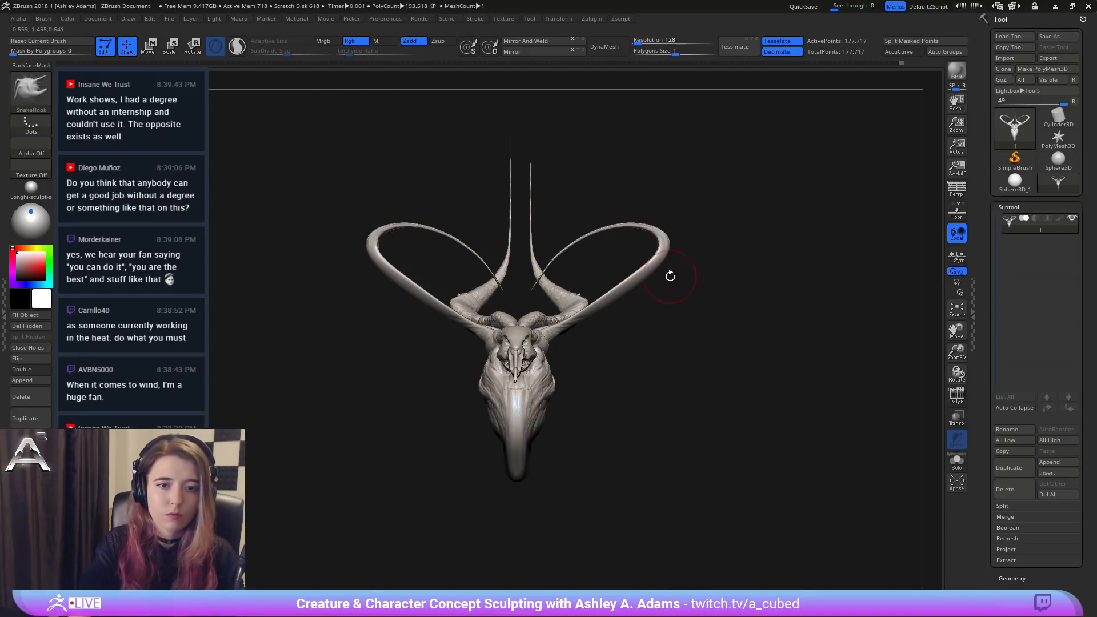
right_click_drag(669, 274, 566, 220, "ctrl")
right_click(559, 213)
left_click_drag(559, 213, 557, 224)
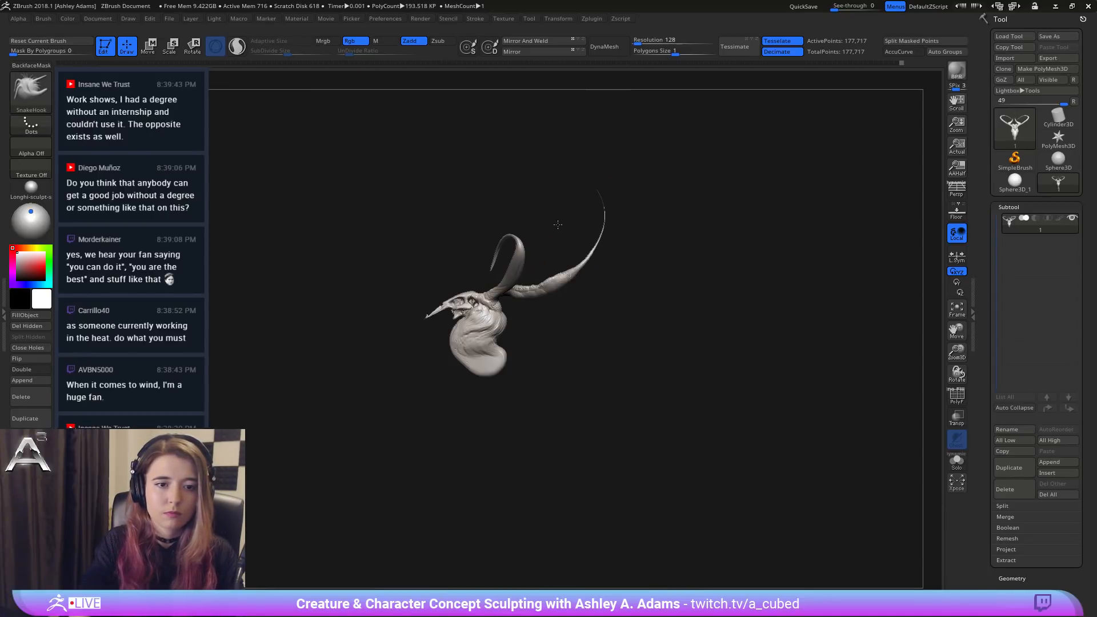
right_click(498, 250)
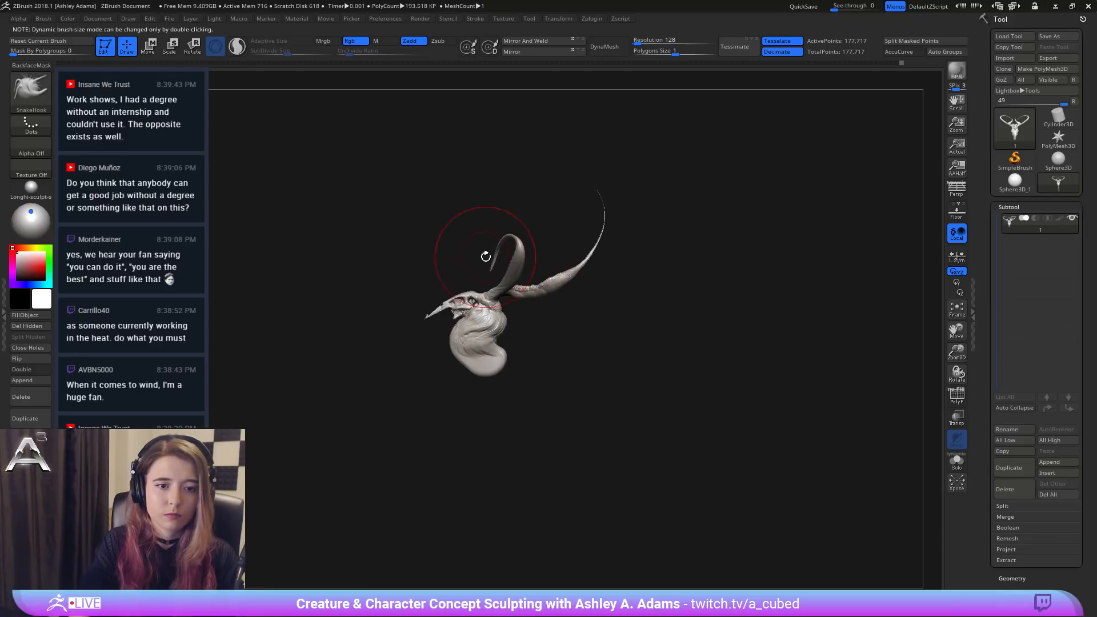
right_click(492, 244)
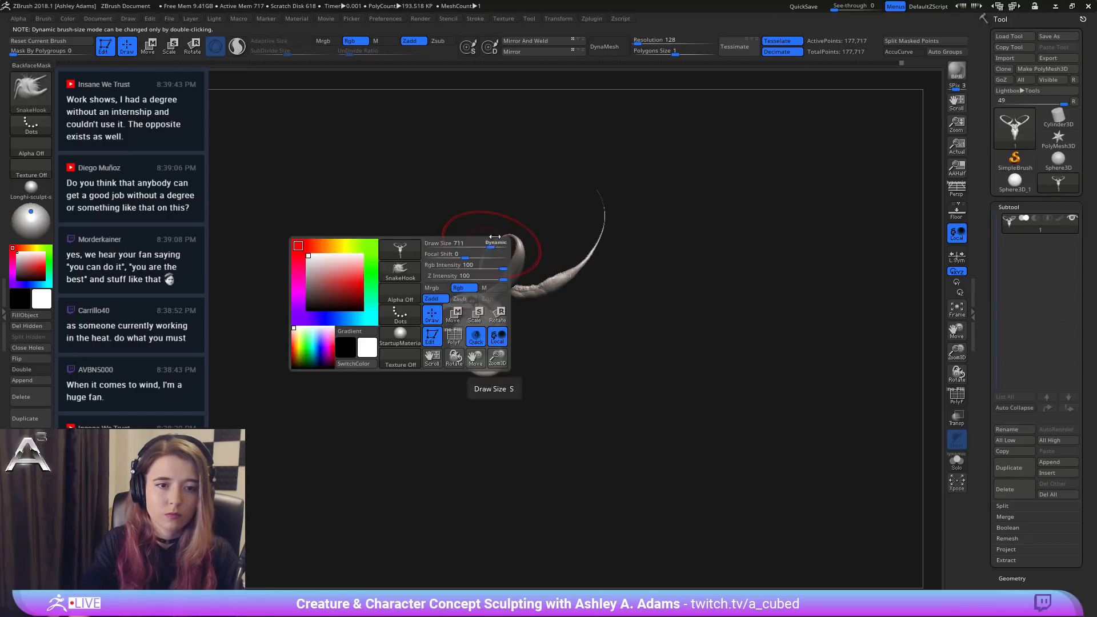
right_click_drag(491, 203, 500, 268, "ctrl")
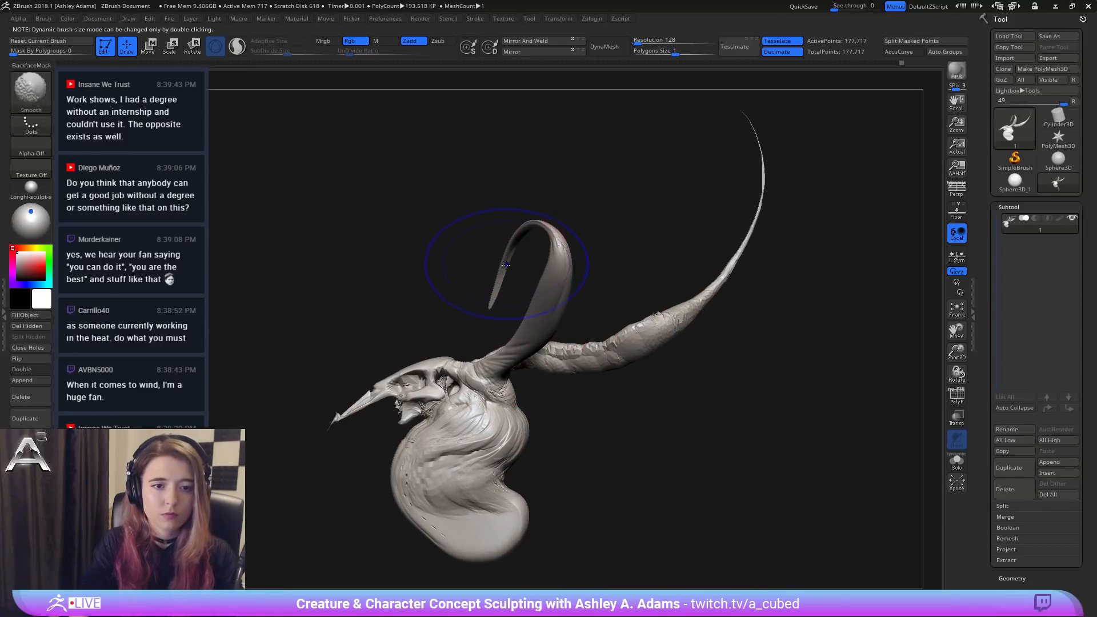
left_click_drag(502, 268, 449, 304)
Step: Round out and smooth the front curl of the outer horns so they taper toward their tips
right_click(495, 245)
left_click_drag(497, 250, 491, 243)
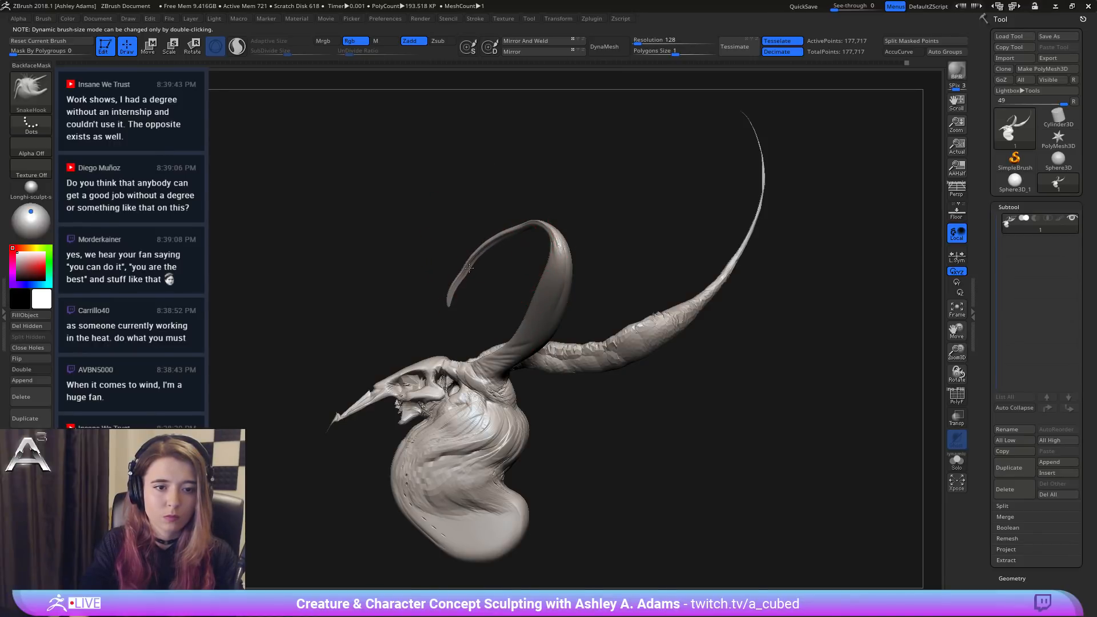
key("shift")
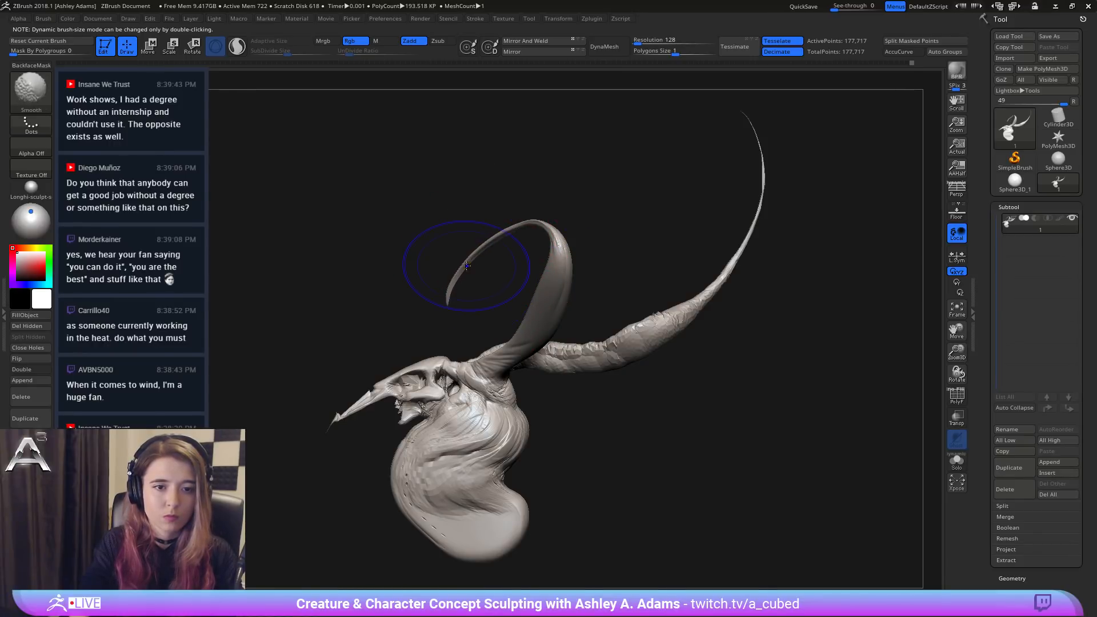
right_click(547, 300)
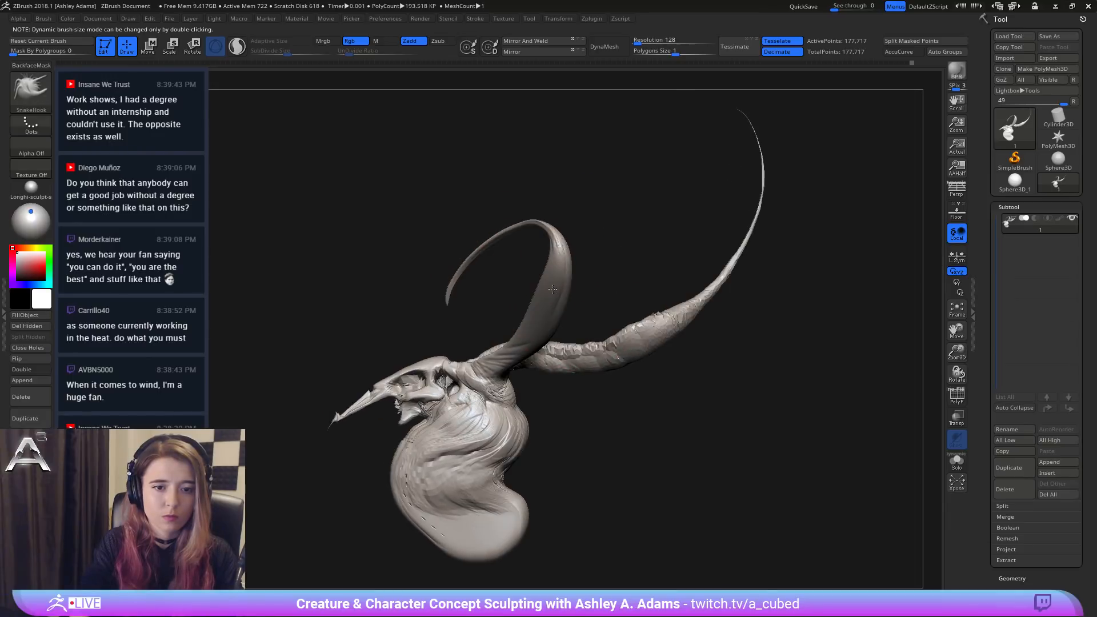
Step: Adjust the sweep of the outer horns in side and front view with SnakeHook
mouse_move(539, 286)
left_mouse_down()
mouse_move(519, 265)
mouse_move(575, 257)
left_mouse_up()
left_click_drag(579, 315, 628, 308, "shift")
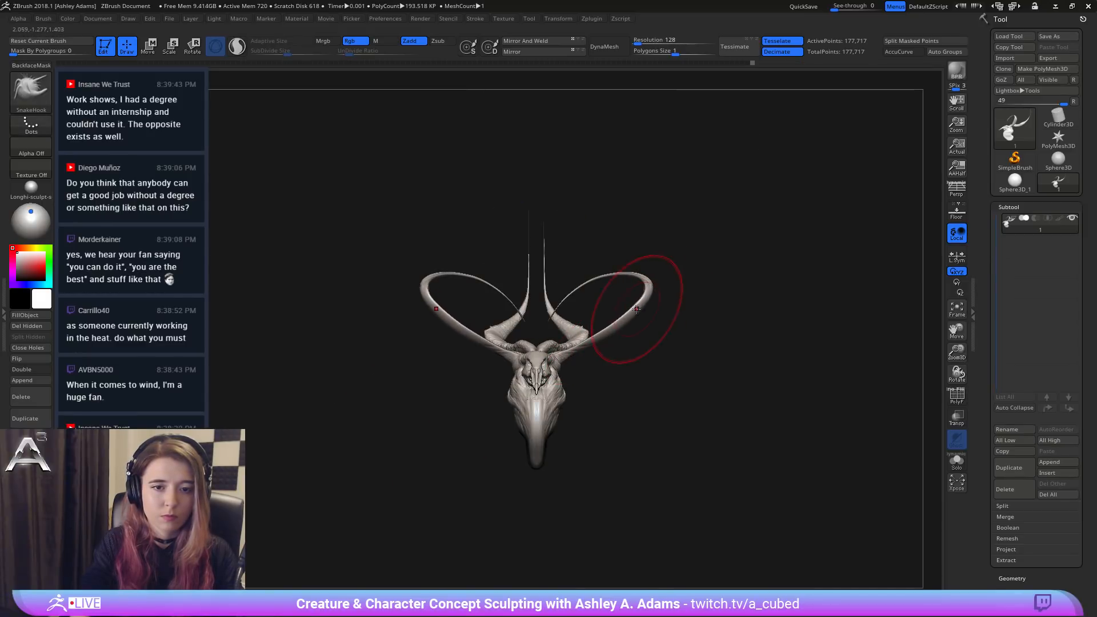
left_click_drag(644, 321, 635, 314)
key("shift")
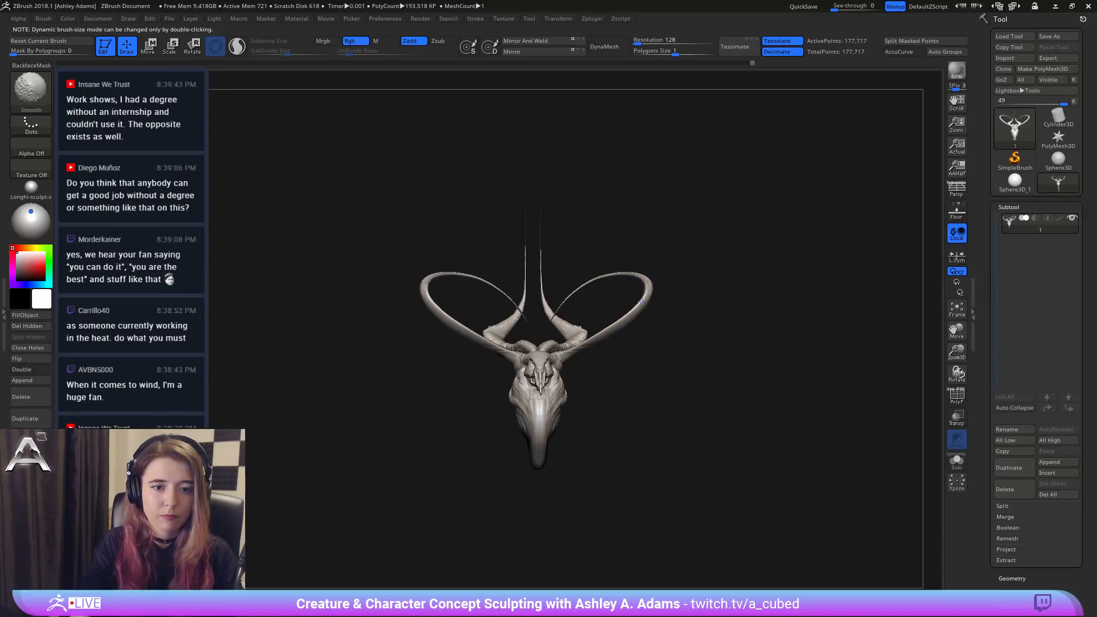
mouse_move(636, 261)
left_mouse_down()
mouse_move(654, 296)
mouse_move(632, 296)
mouse_move(580, 240)
mouse_move(592, 264)
mouse_move(514, 366)
mouse_move(564, 356)
left_mouse_up()
Step: Build up ridges around the bases of the inner horns with ClayBuildup and soften them with Smooth
key("ctrl")
key("space")
key("b")
key("c")
key("b")
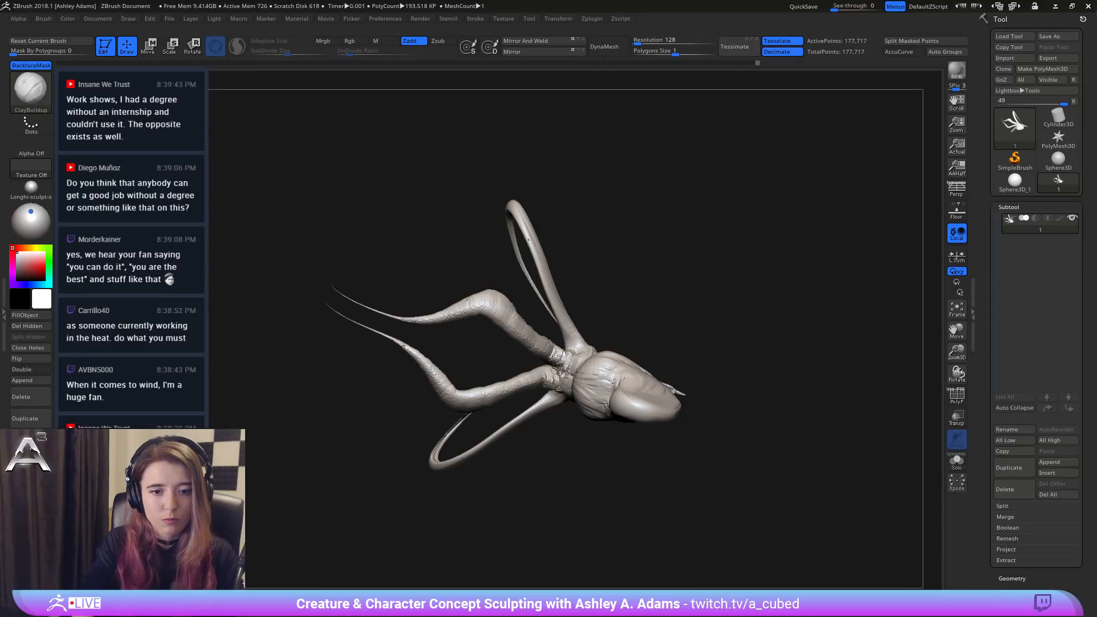
mouse_move(556, 355)
left_mouse_down()
mouse_move(549, 347)
mouse_move(573, 346)
mouse_move(536, 334)
left_mouse_up()
right_click_drag(519, 334, 537, 357, "shift")
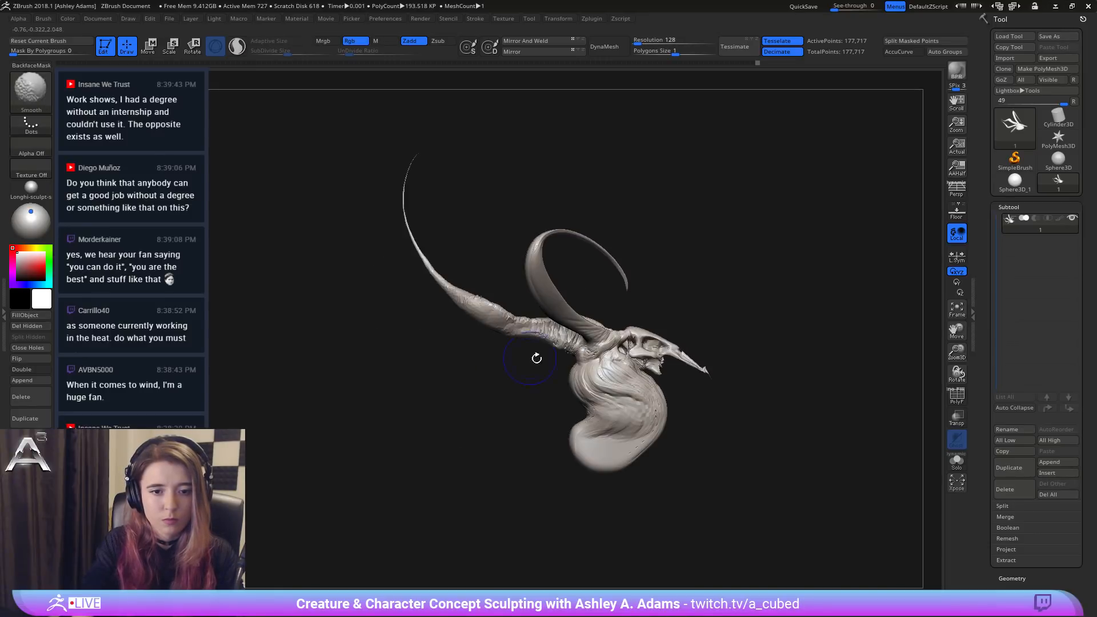
left_click_drag(538, 333, 551, 343)
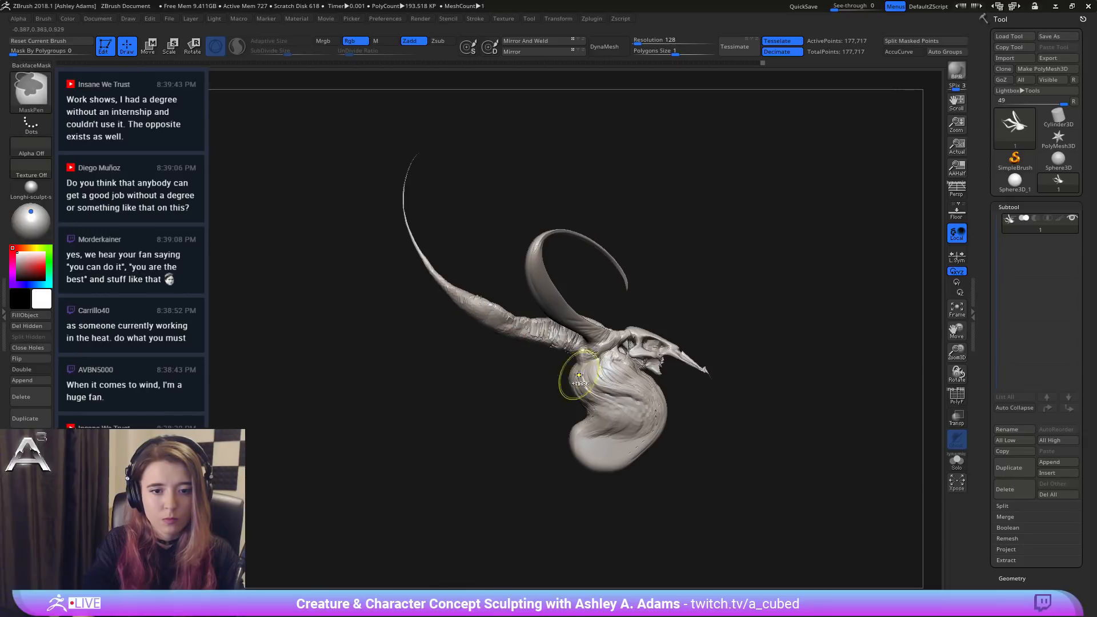
right_click_drag(575, 380, 597, 377)
mouse_move(597, 377)
right_mouse_down("ctrl")
mouse_move(596, 346)
mouse_move(571, 389)
mouse_move(643, 378)
right_mouse_up("ctrl")
mouse_move(642, 378)
right_mouse_down("ctrl")
mouse_move(641, 351)
mouse_move(636, 404)
mouse_move(579, 391)
mouse_move(620, 357)
mouse_move(625, 331)
right_mouse_up("ctrl")
right_click_drag(625, 331, 502, 357, "alt")
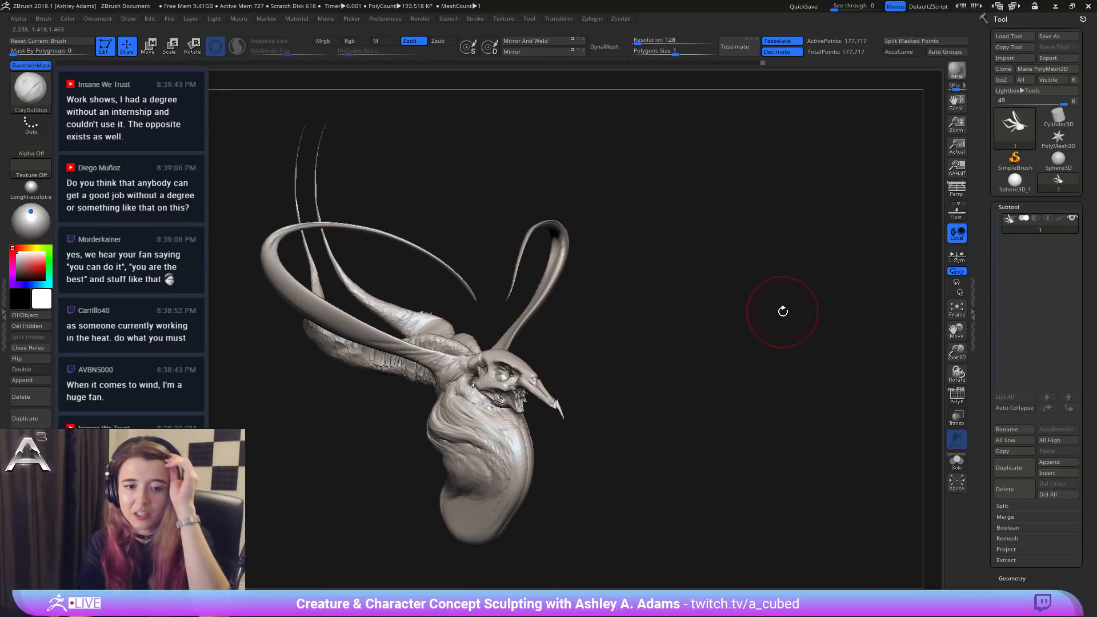
right_click_drag(563, 341, 589, 358)
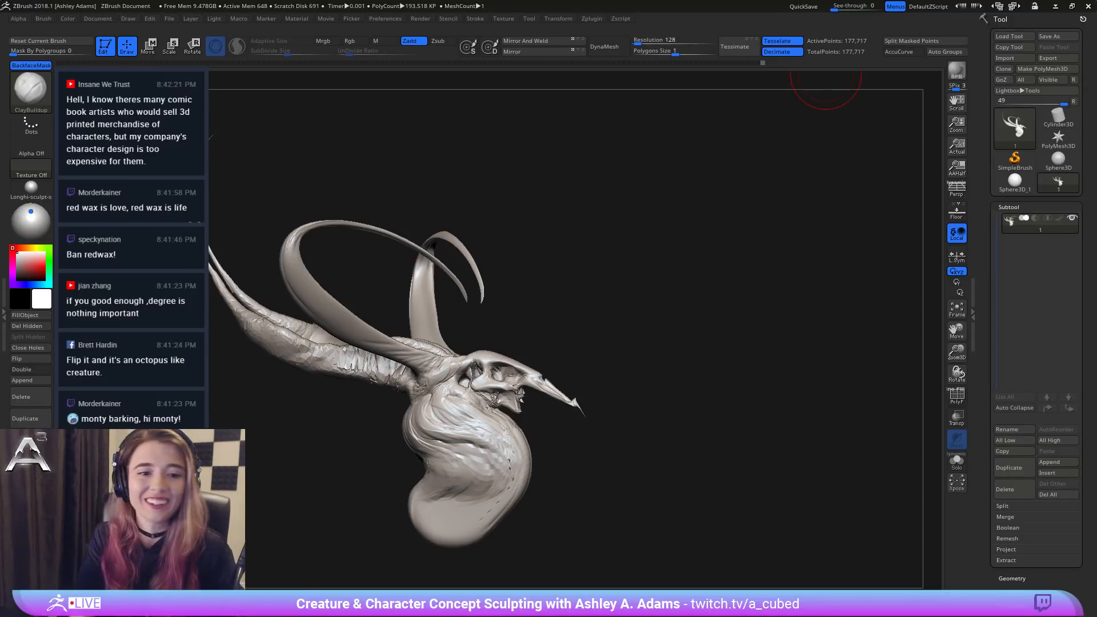
Step: Pull the ridged bases of the inner horns into shape with the SnakeHook brush
mouse_move(326, 346)
right_mouse_down()
mouse_move(408, 330)
mouse_move(412, 252)
right_mouse_up()
key("b")
key("s")
key("h")
mouse_move(428, 362)
left_mouse_down()
mouse_move(443, 373)
mouse_move(429, 352)
left_mouse_up()
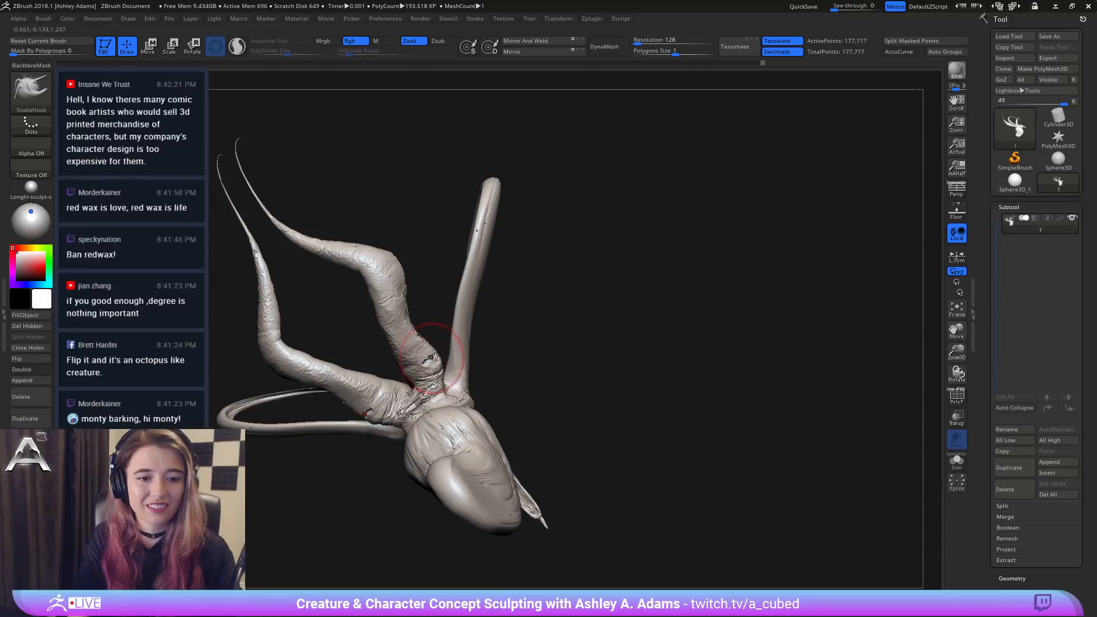
mouse_move(434, 361)
right_mouse_down()
mouse_move(395, 361)
mouse_move(407, 339)
right_mouse_up()
key("space")
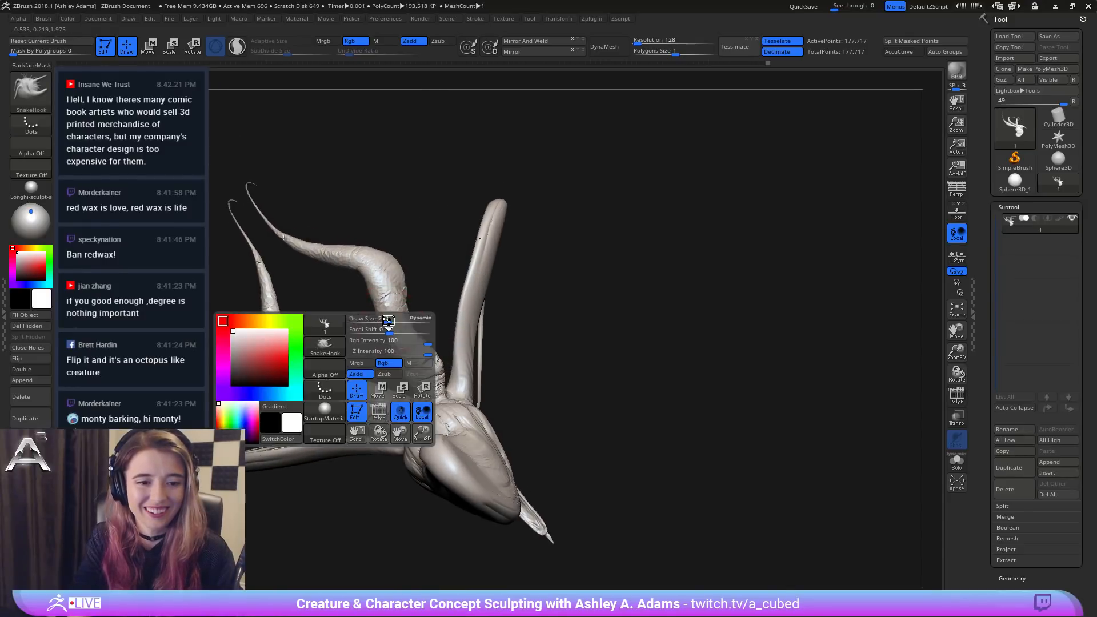
key("space")
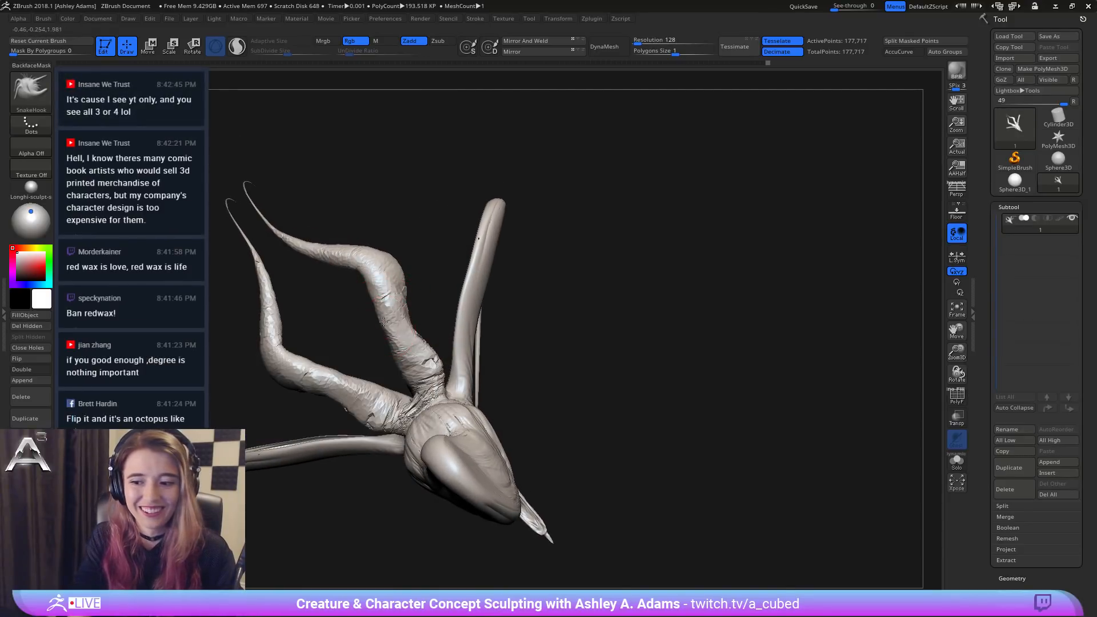
Step: Adjust the lower shafts of the outer horns with SnakeHook and smooth them near the skull
right_click_drag(337, 368, 252, 334)
mouse_move(435, 332)
right_mouse_down()
mouse_move(421, 352)
mouse_move(429, 381)
right_mouse_up()
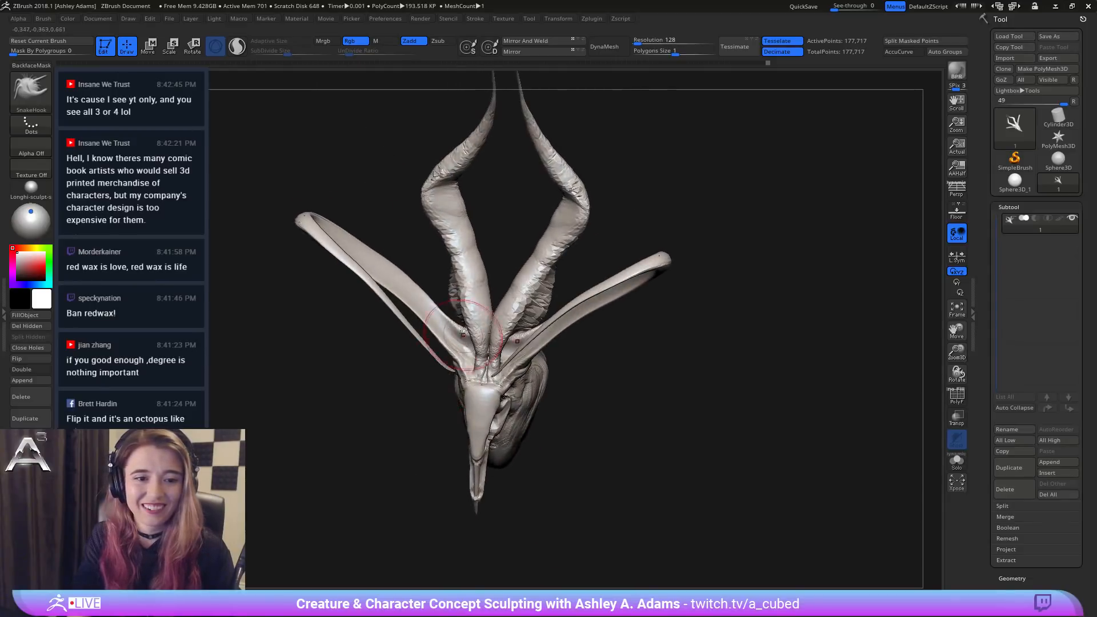
key("ctrl")
right_click(437, 297)
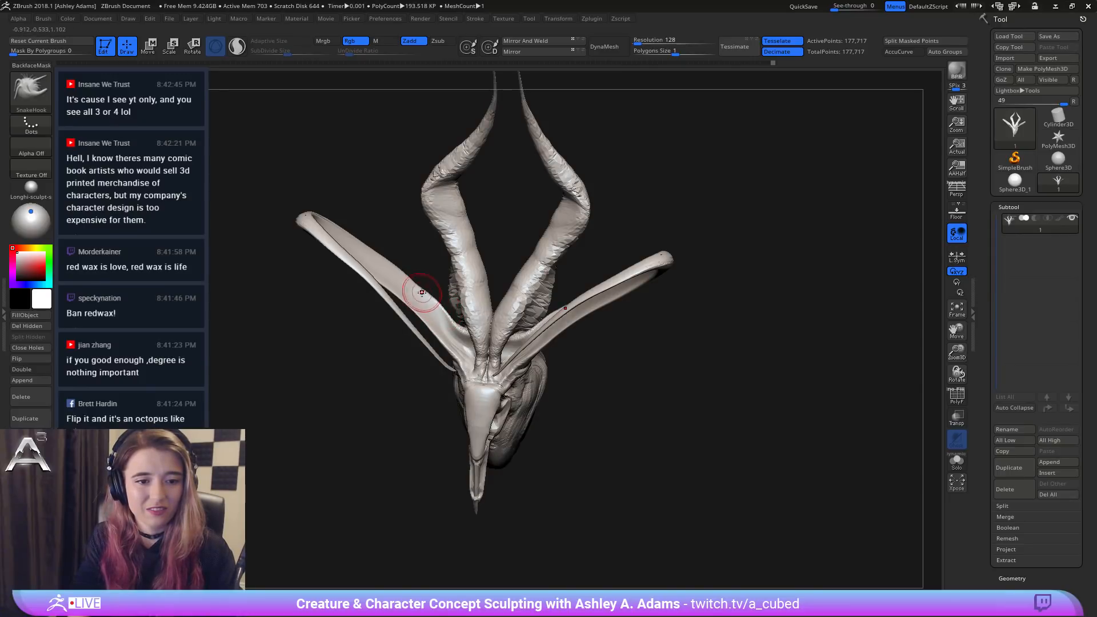
key("shift")
mouse_move(438, 315)
left_mouse_down("shift")
mouse_move(453, 343)
mouse_move(455, 318)
left_mouse_up("shift")
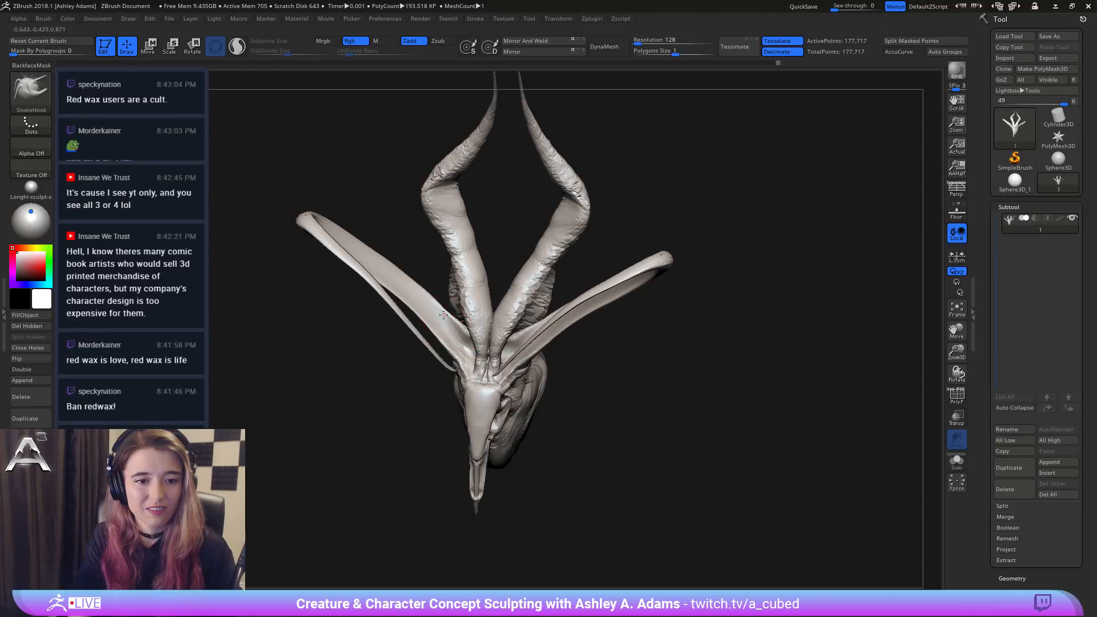
mouse_move(388, 272)
left_mouse_down()
mouse_move(449, 231)
mouse_move(429, 292)
left_mouse_up()
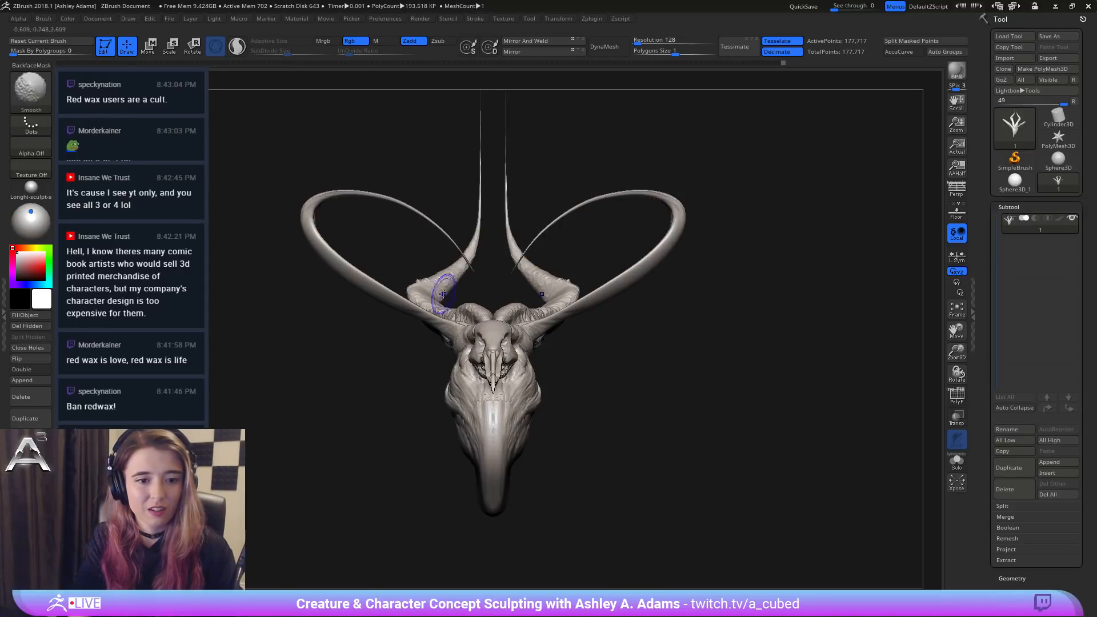
key("space")
left_click_drag(443, 253, 402, 287, "alt")
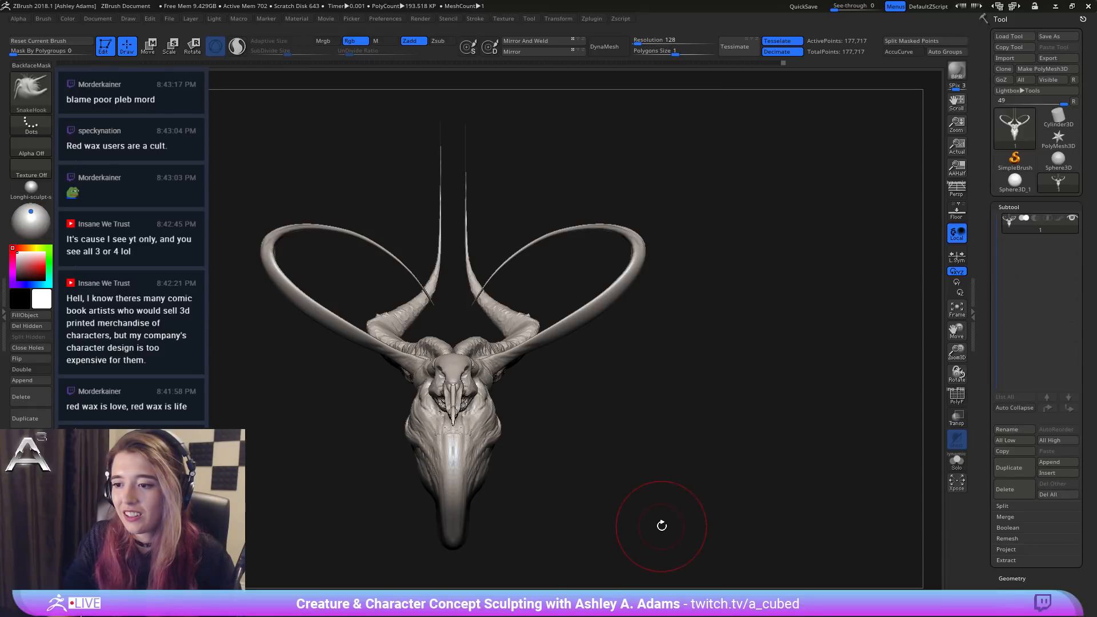
Step: Build up volume where the outer horns join the skull using ClayBuildup
mouse_move(358, 421)
left_mouse_down()
mouse_move(412, 365)
mouse_move(508, 309)
mouse_move(367, 331)
mouse_move(399, 258)
left_mouse_up()
key("space")
key("space")
key("b")
key("c")
key("b")
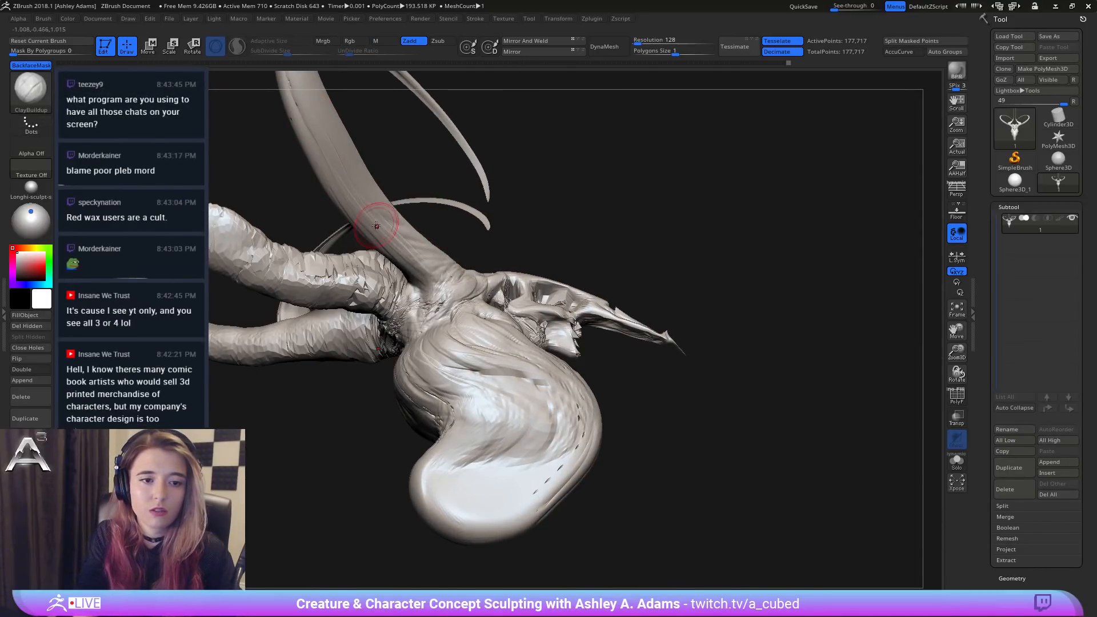
mouse_move(368, 225)
left_mouse_down()
mouse_move(418, 285)
mouse_move(402, 254)
mouse_move(457, 274)
mouse_move(450, 260)
mouse_move(465, 257)
mouse_move(446, 256)
mouse_move(483, 257)
mouse_move(453, 273)
mouse_move(465, 246)
mouse_move(420, 270)
mouse_move(471, 252)
mouse_move(503, 268)
mouse_move(443, 277)
left_mouse_up()
Step: Carve creases around the outer horn bases and the upper neck folds with DamStandard
key("b")
key("d")
key("s")
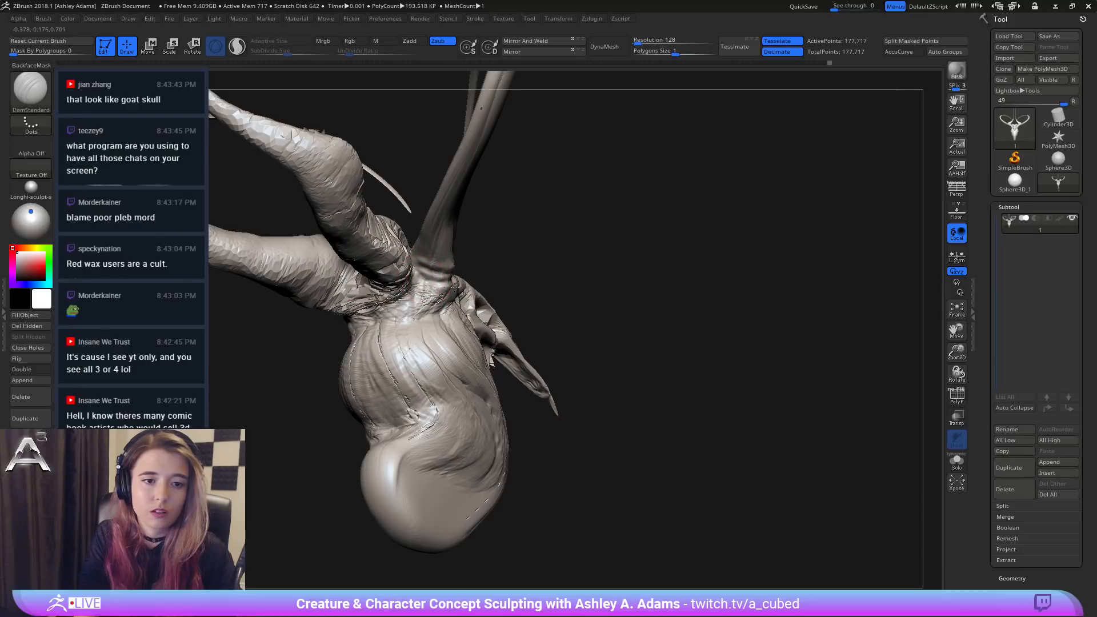
mouse_move(418, 283)
right_mouse_down()
mouse_move(423, 301)
mouse_move(428, 254)
mouse_move(457, 281)
right_mouse_up()
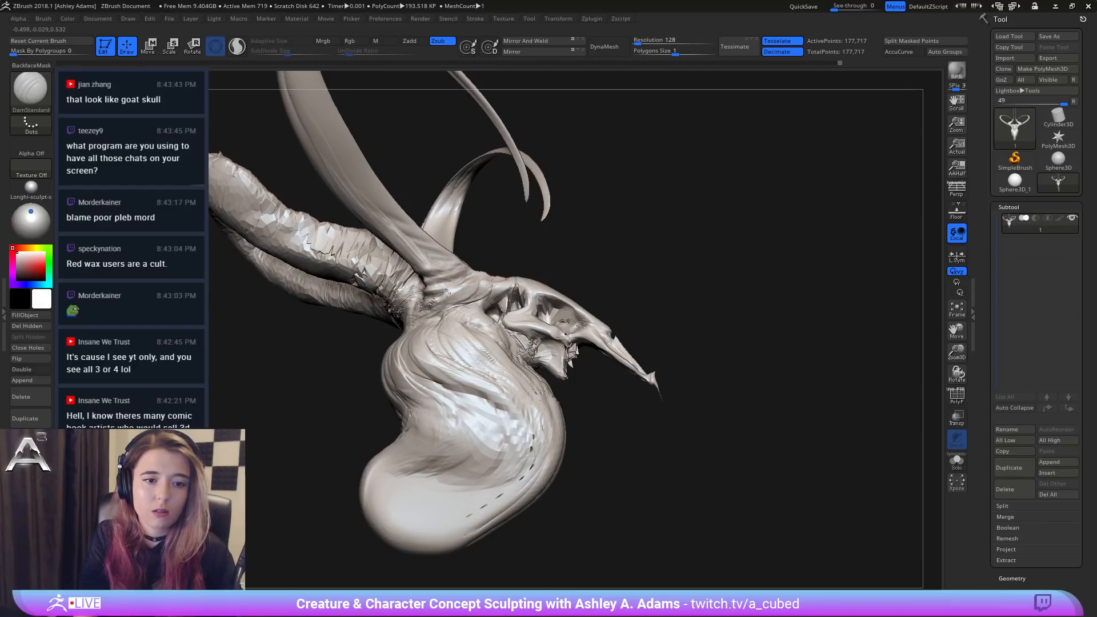
mouse_move(486, 267)
right_mouse_down()
mouse_move(437, 312)
mouse_move(437, 334)
right_mouse_up()
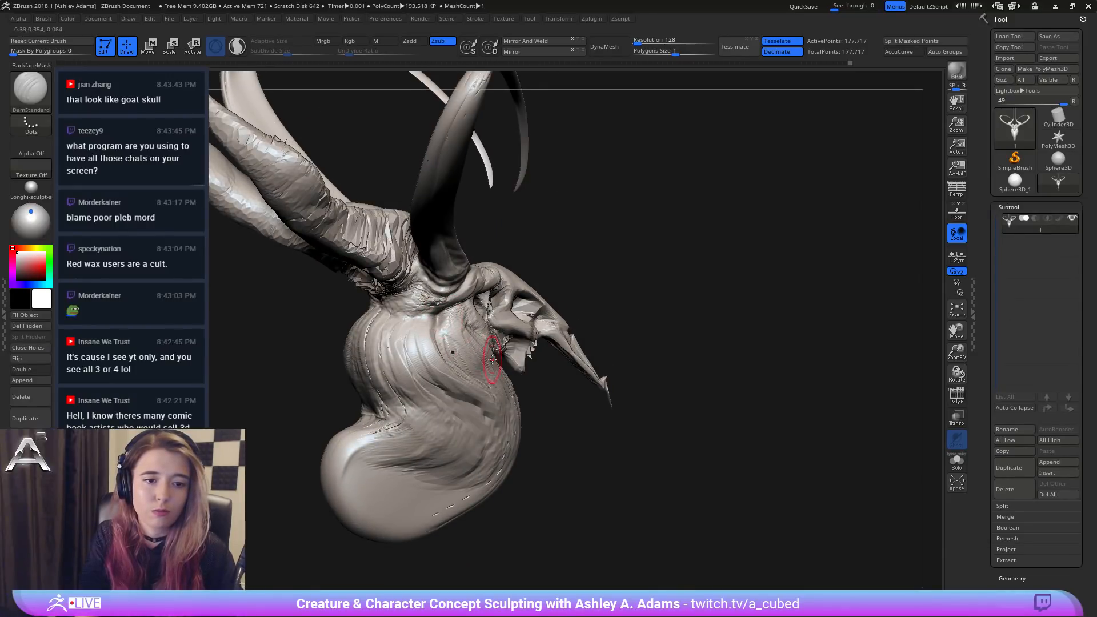
right_click_drag(491, 359, 497, 312)
mouse_move(452, 278)
right_mouse_down()
mouse_move(468, 258)
mouse_move(479, 275)
mouse_move(482, 263)
mouse_move(463, 249)
mouse_move(475, 237)
mouse_move(466, 252)
right_mouse_up()
right_click(473, 261)
right_click(481, 262)
Step: Refine the silhouette of the outer horn bases behind the brow with SnakeHook
key("b")
key("s")
key("h")
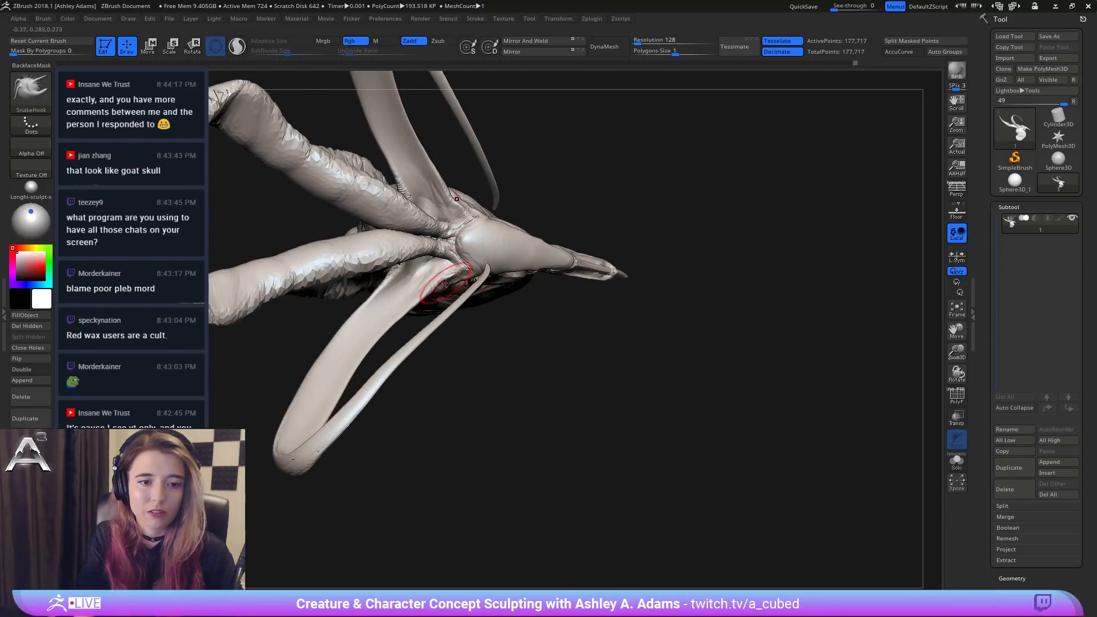
right_click(439, 280)
right_click_drag(438, 280, 432, 289)
right_click(437, 275)
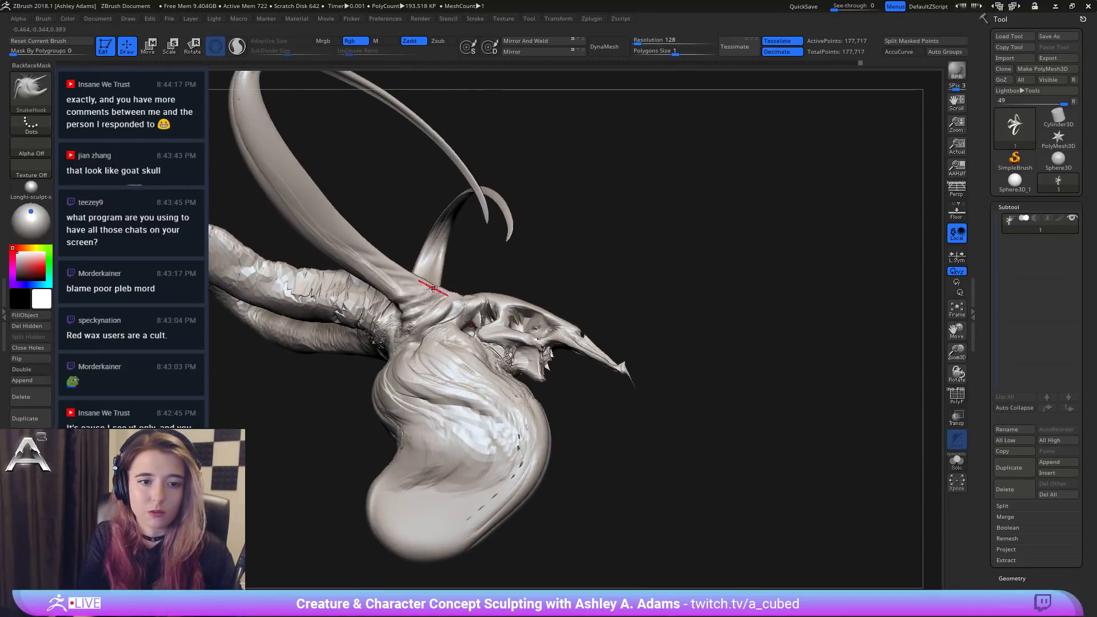
right_click(431, 289)
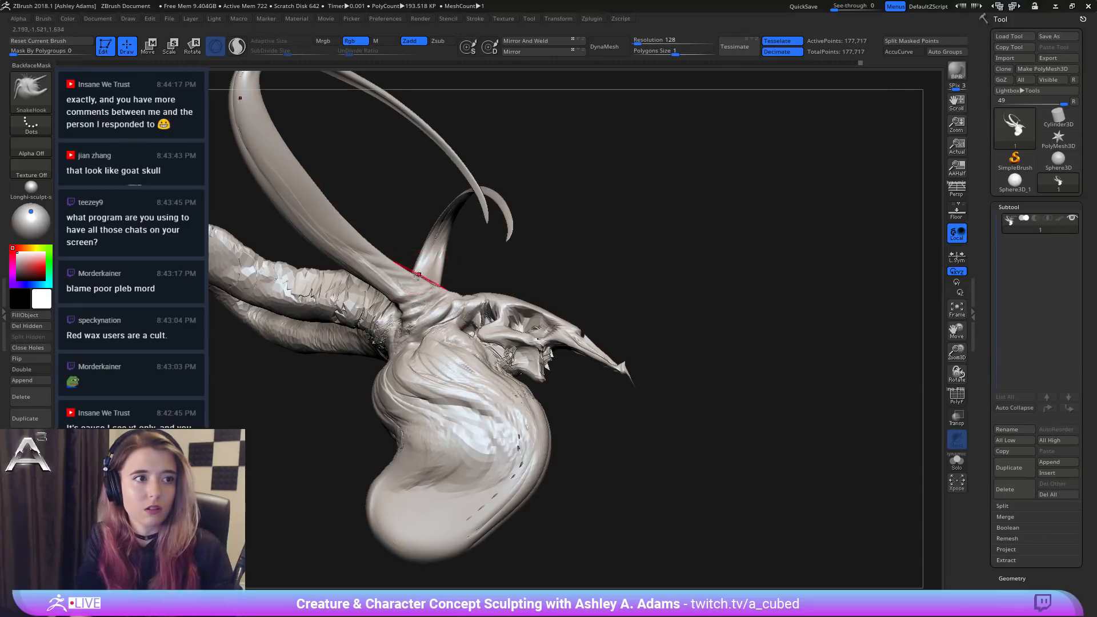
Step: Swell the folds at the horn bases and around the back of the skull dome with the Inflat brush
right_click_drag(421, 269, 497, 217)
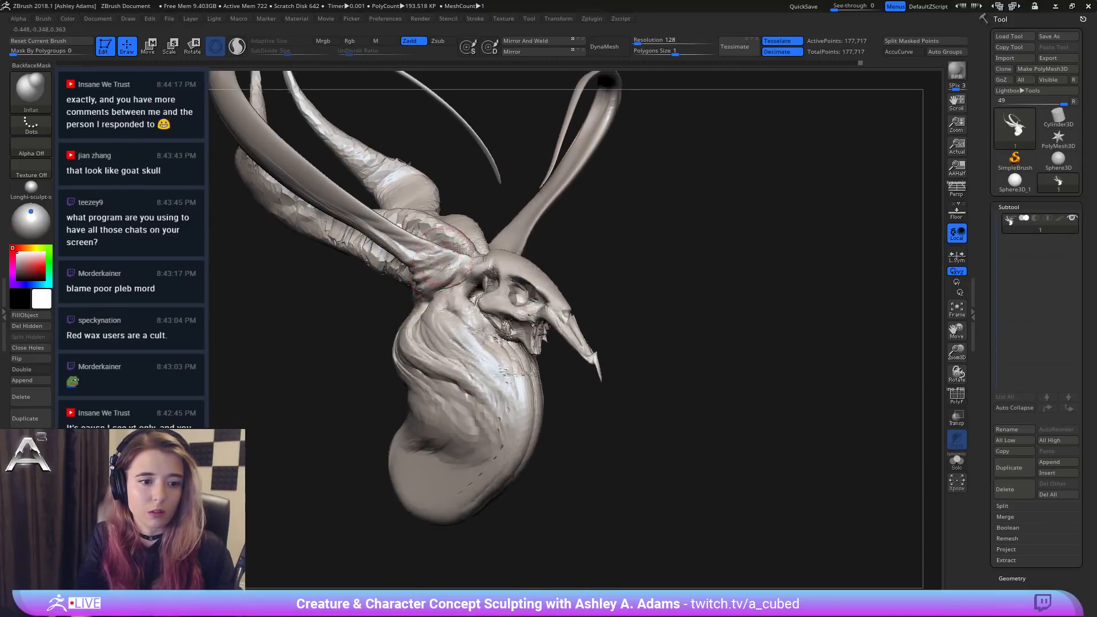
right_click_drag(403, 326, 394, 330)
right_click(393, 330)
mouse_move(439, 267)
right_mouse_down()
mouse_move(458, 255)
mouse_move(457, 223)
mouse_move(538, 229)
right_mouse_up()
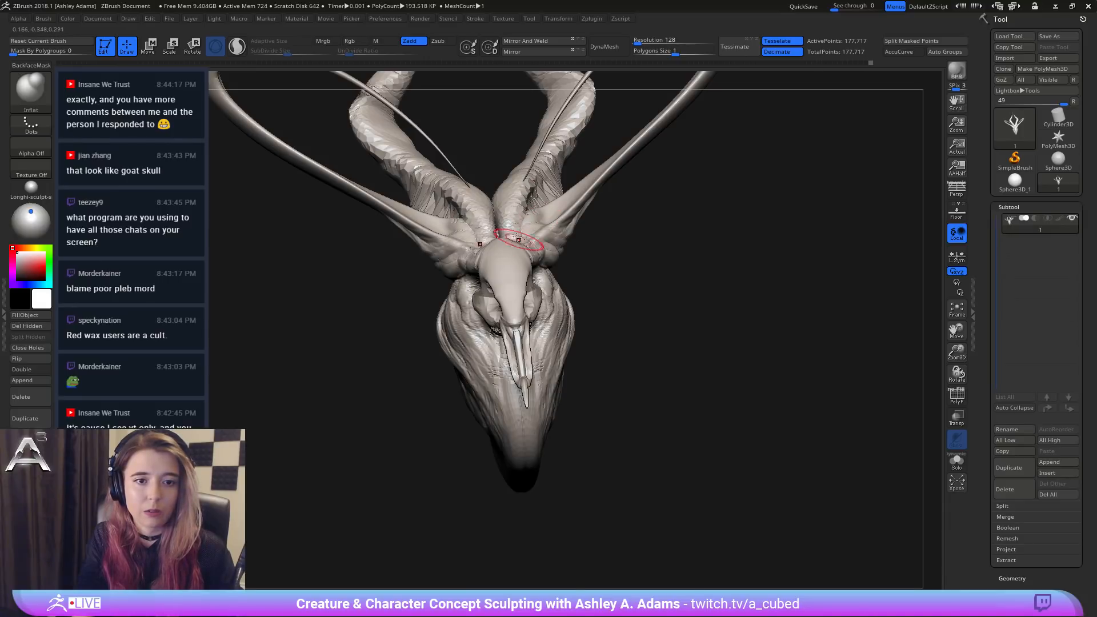
right_click_drag(506, 235, 499, 241)
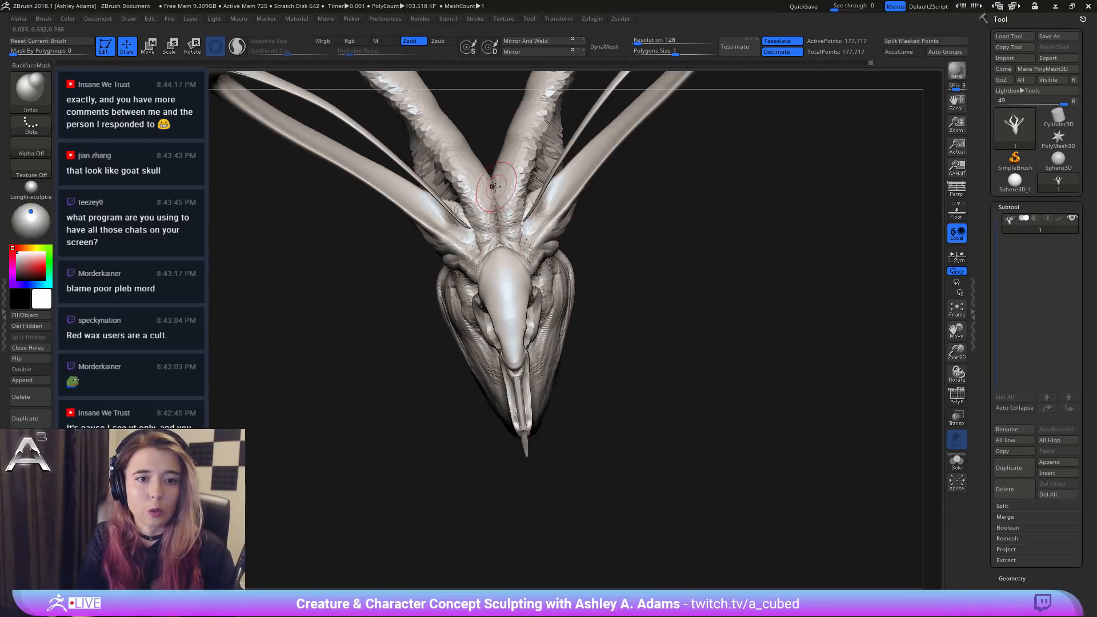
mouse_move(509, 295)
right_mouse_down()
mouse_move(500, 252)
mouse_move(465, 215)
mouse_move(599, 263)
right_mouse_up()
mouse_move(662, 278)
right_mouse_down("alt")
mouse_move(457, 214)
mouse_move(445, 235)
mouse_move(405, 225)
right_mouse_up("alt")
right_click(455, 220)
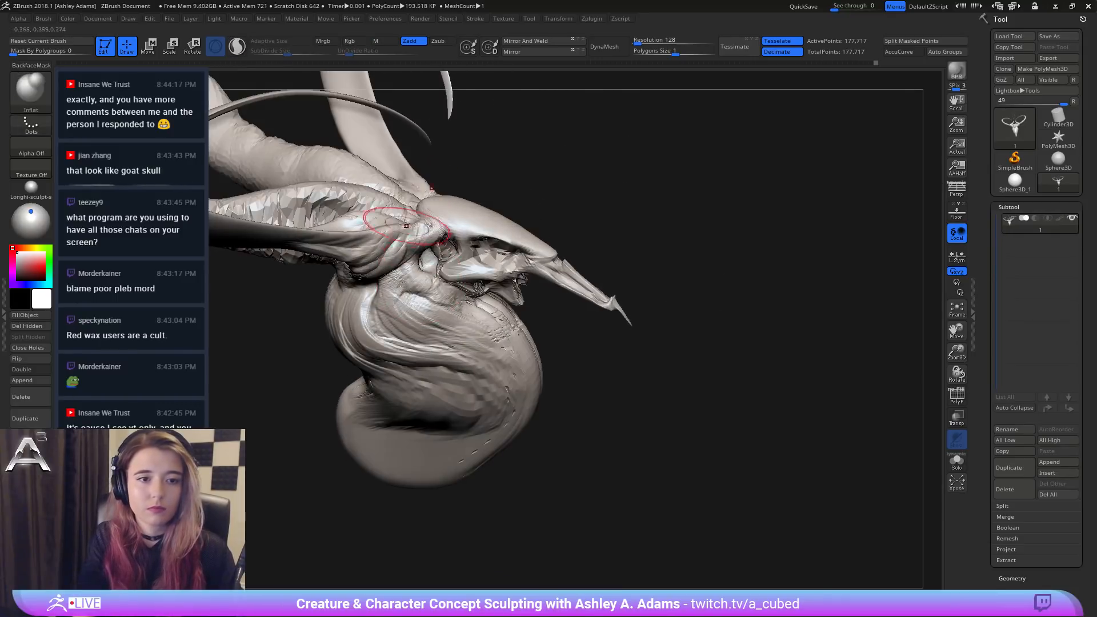
Step: Reshape the jaw and jagged teeth area beneath the beak with SnakeHook and smooth it
mouse_move(354, 186)
right_mouse_down()
mouse_move(358, 140)
mouse_move(382, 183)
right_mouse_up()
right_click(384, 187, "ctrl")
mouse_move(511, 277)
right_mouse_down("ctrl")
mouse_move(473, 208)
mouse_move(484, 242)
mouse_move(380, 240)
right_mouse_up("ctrl")
right_click(442, 303)
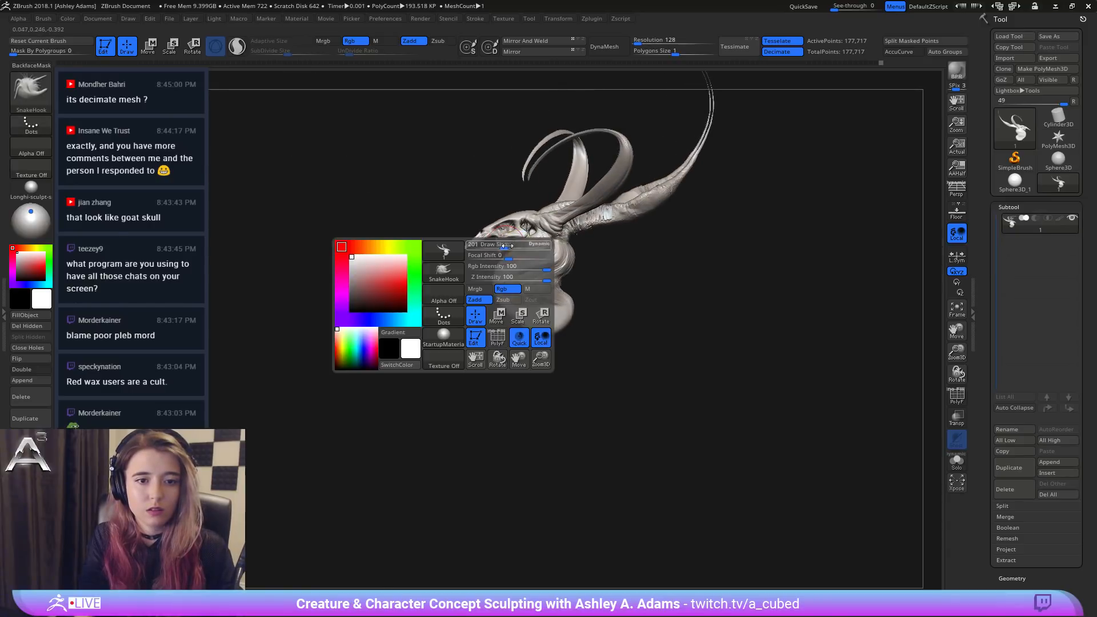
mouse_move(446, 304)
right_mouse_down("ctrl")
mouse_move(527, 326)
mouse_move(531, 342)
right_mouse_up("ctrl")
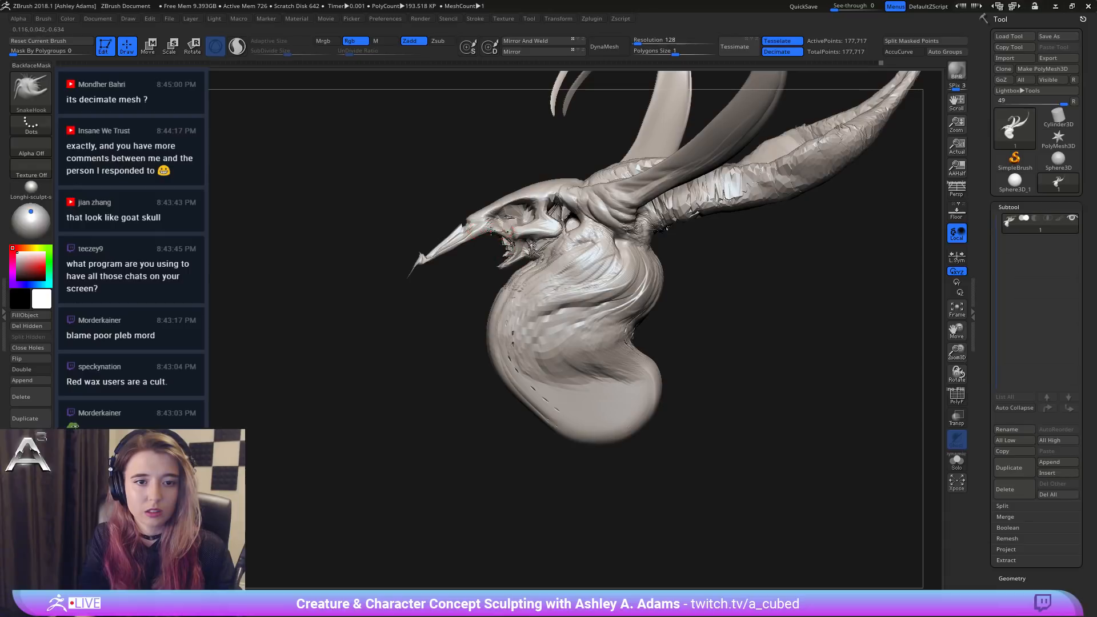
key("space")
key("space")
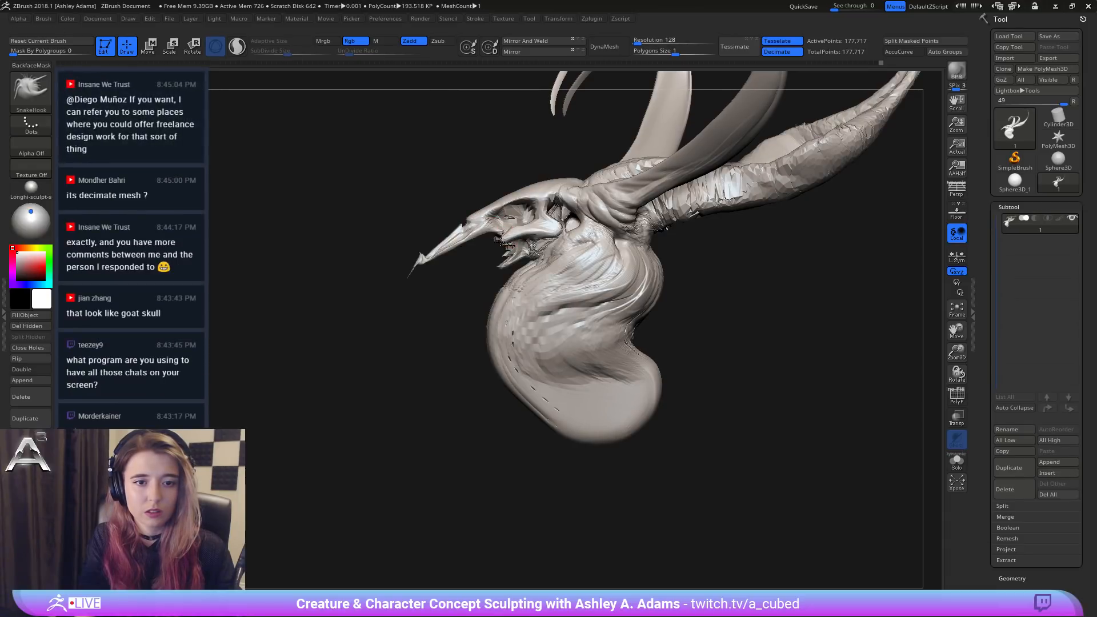
key("shift")
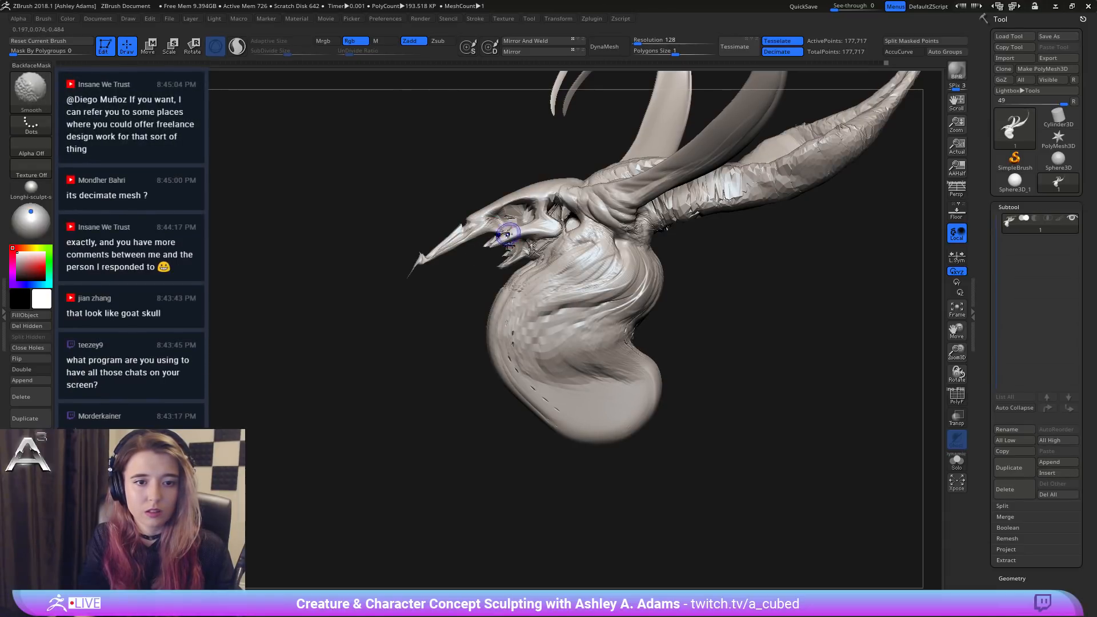
mouse_move(508, 284)
right_mouse_down("ctrl")
mouse_move(504, 211)
mouse_move(559, 233)
right_mouse_up("ctrl")
key("space")
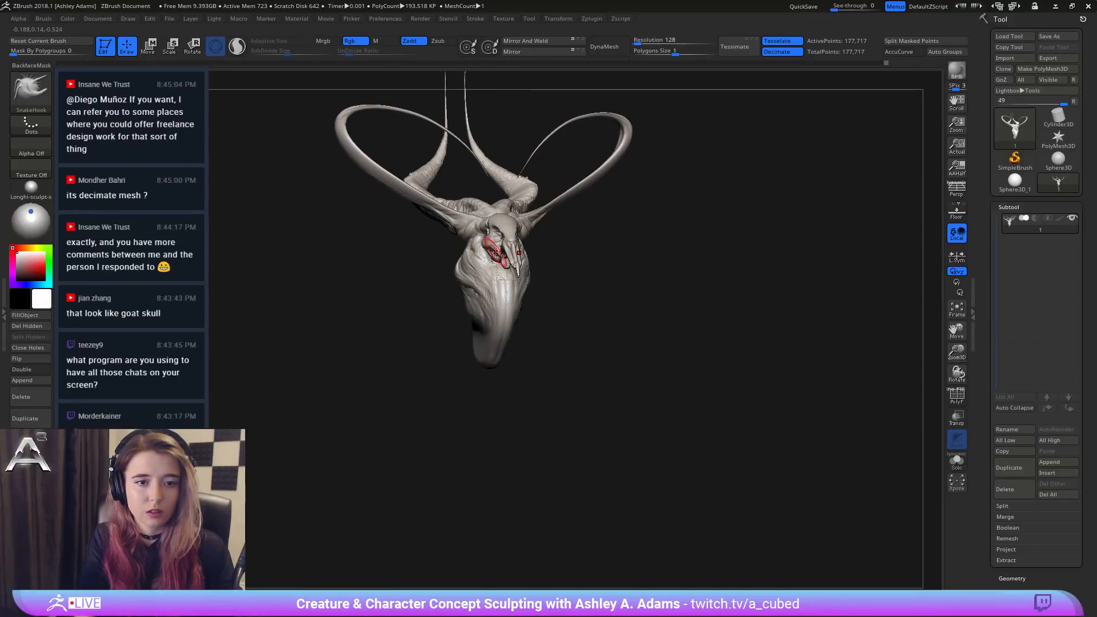
Step: Refine the cheekbones, eye sockets and beak with a small SnakeHook brush in front view
mouse_move(488, 252)
right_mouse_down()
mouse_move(505, 220)
mouse_move(499, 257)
mouse_move(476, 230)
right_mouse_up()
key("space")
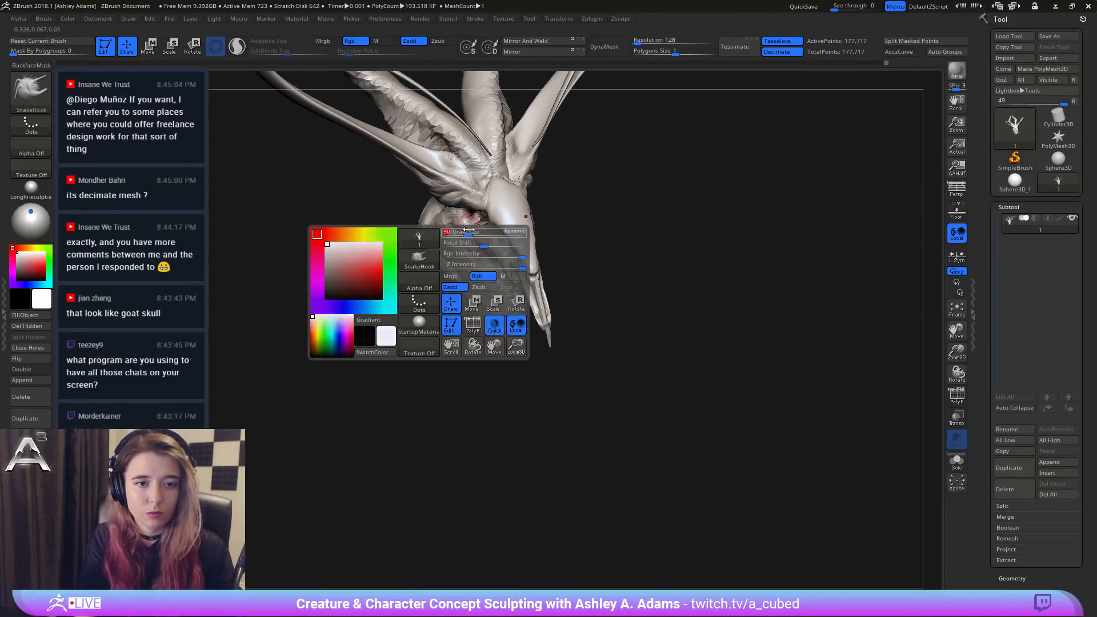
left_click_drag(476, 230, 467, 231)
right_click_drag(455, 220, 490, 215)
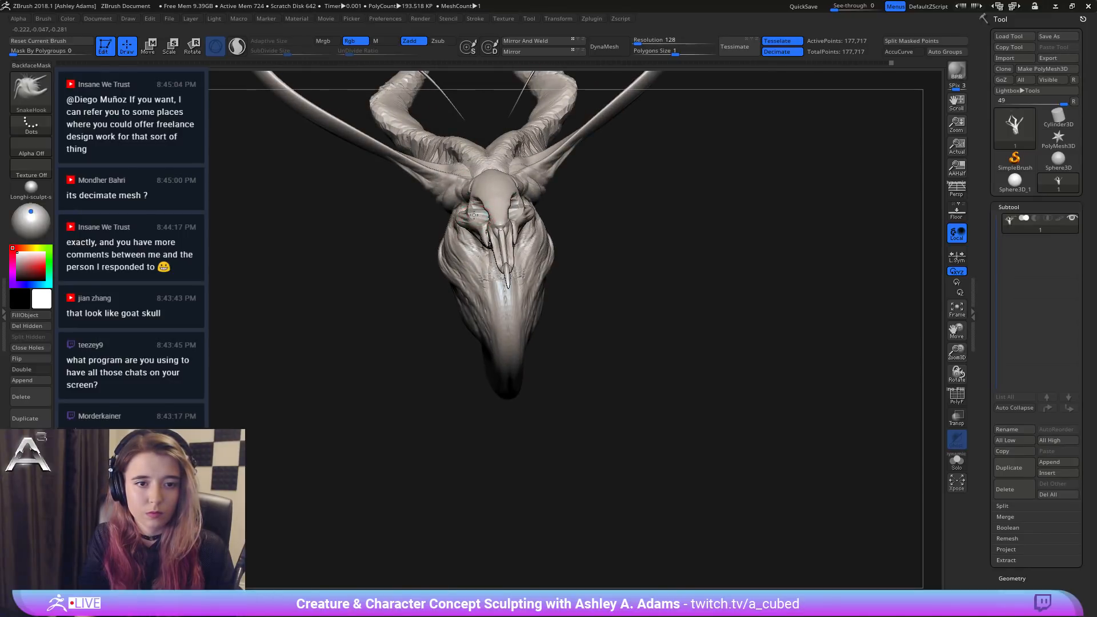
right_click_drag(474, 204, 527, 292)
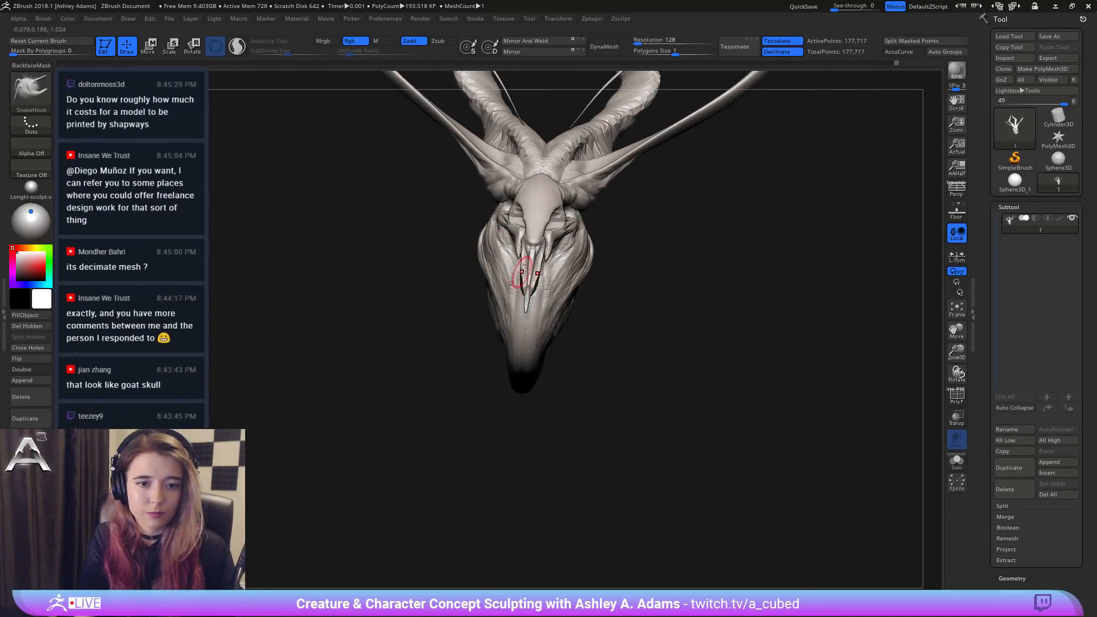
mouse_move(531, 228)
right_mouse_down()
mouse_move(558, 242)
mouse_move(529, 200)
mouse_move(541, 245)
mouse_move(557, 238)
mouse_move(497, 170)
mouse_move(443, 134)
right_mouse_up()
Step: Bend the long thin tips of the inner horns into a smoother arc in side view with a large SnakeHook brush
key("space")
key("space")
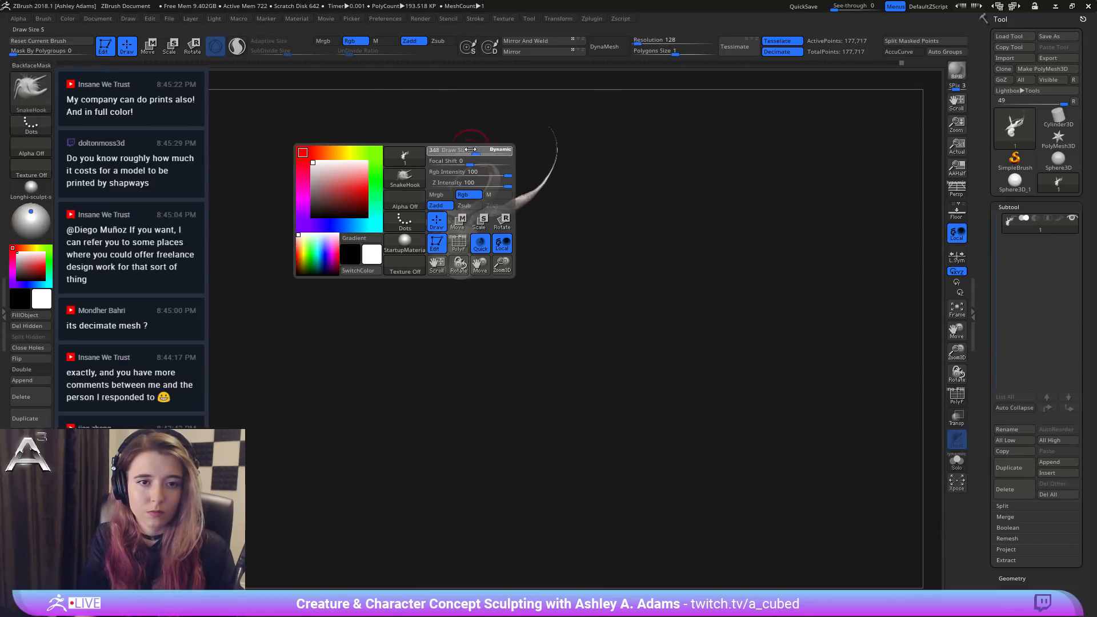
left_click_drag(471, 149, 477, 148)
right_click_drag(478, 135, 502, 188, "alt")
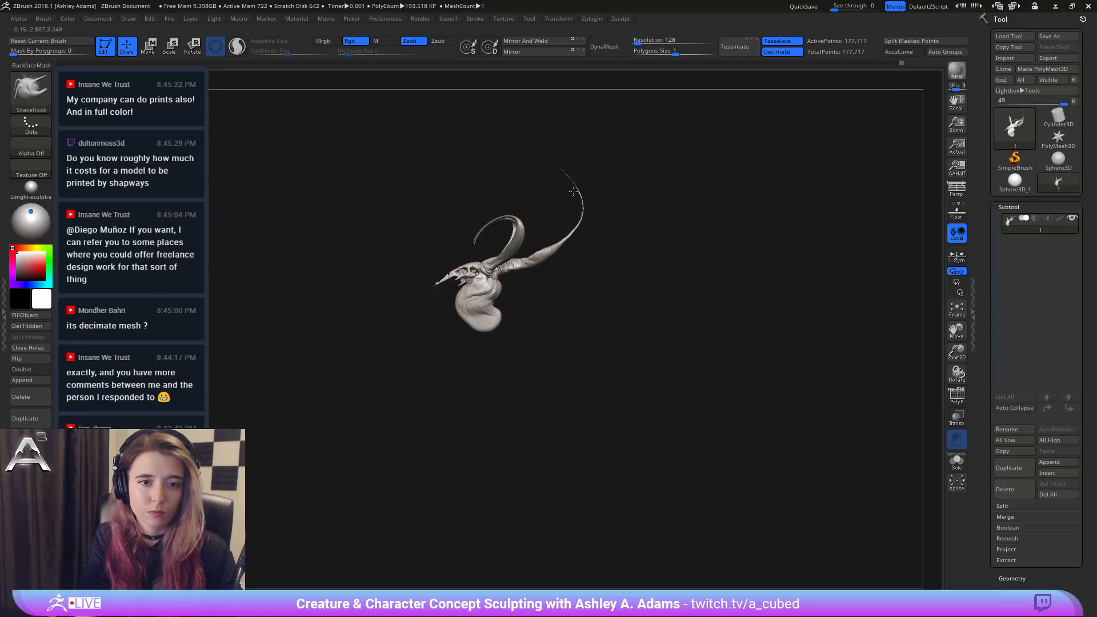
left_click_drag(571, 180, 570, 200)
key("space")
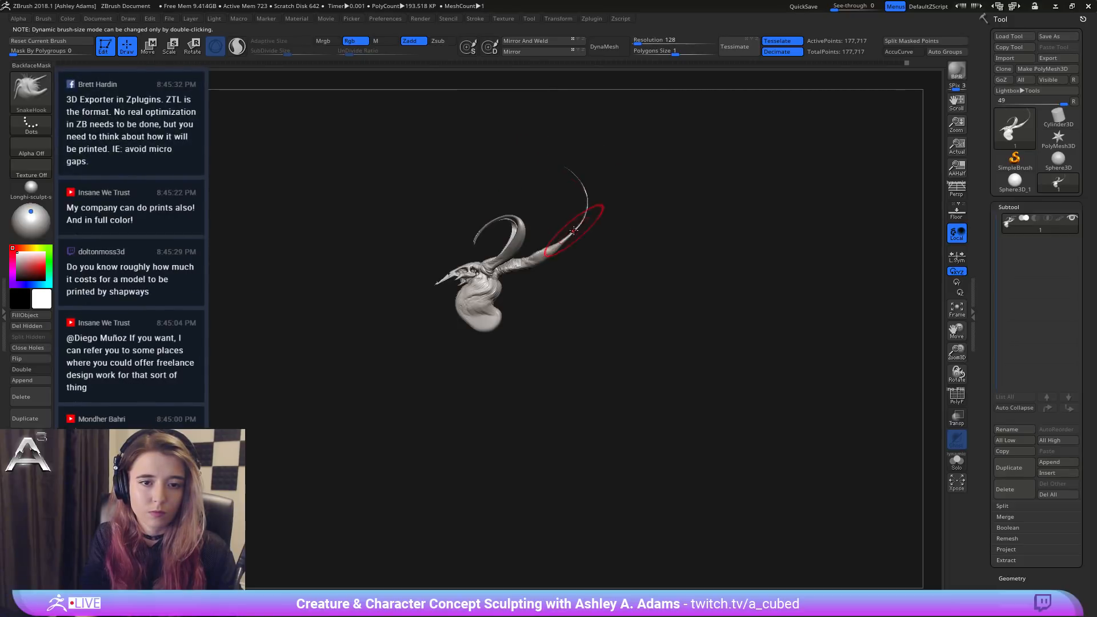
key("space")
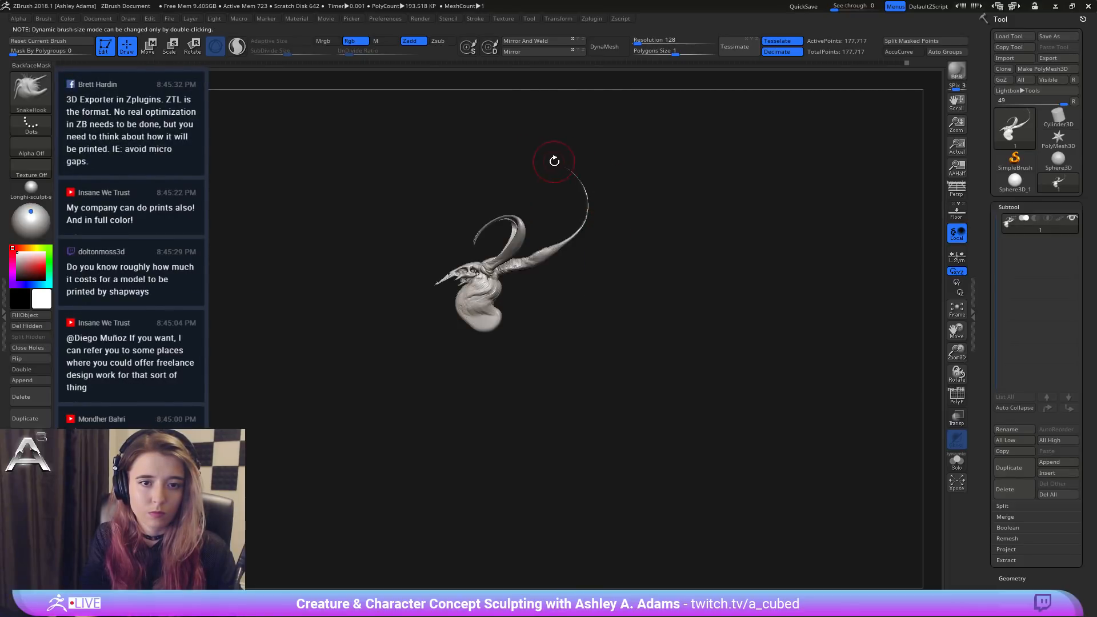
left_click_drag(554, 159, 642, 165)
right_click_drag(642, 164, 657, 165)
right_click_drag(550, 228, 552, 238, "ctrl")
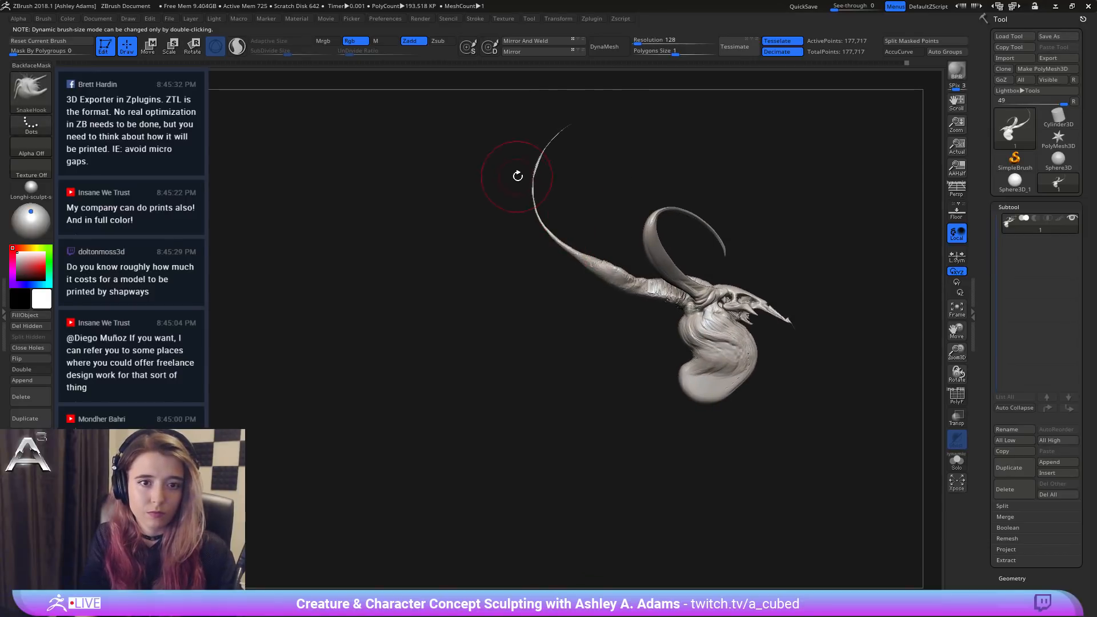
Step: Thicken the thin upper sections of the inner horns with Inflat and smooth their taper
key("b")
key("i")
key("n")
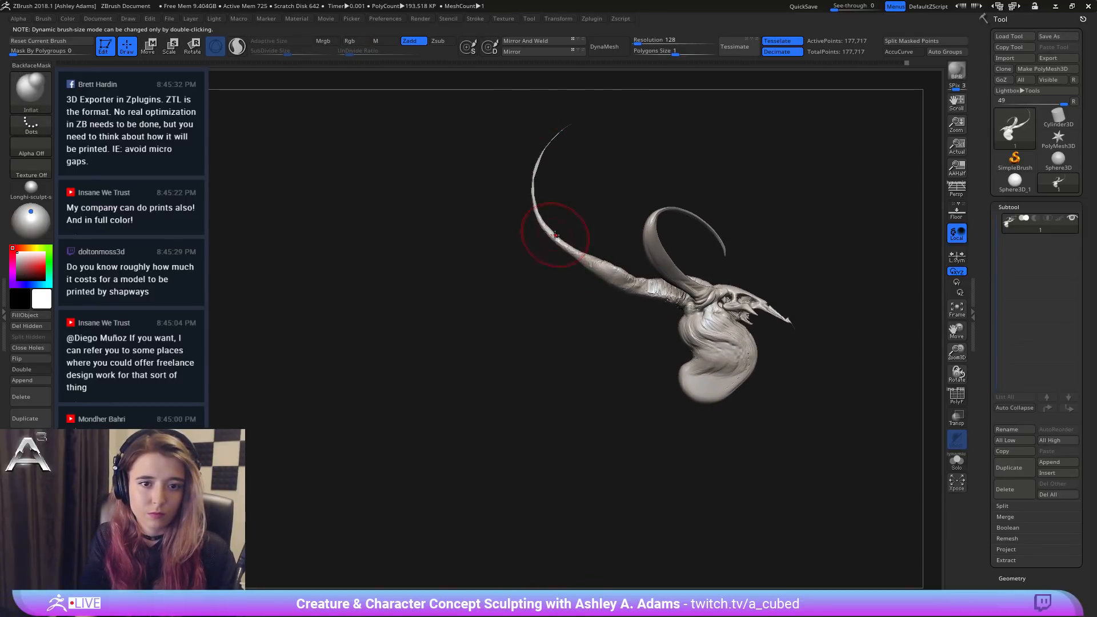
right_click_drag(578, 262, 597, 257, "ctrl")
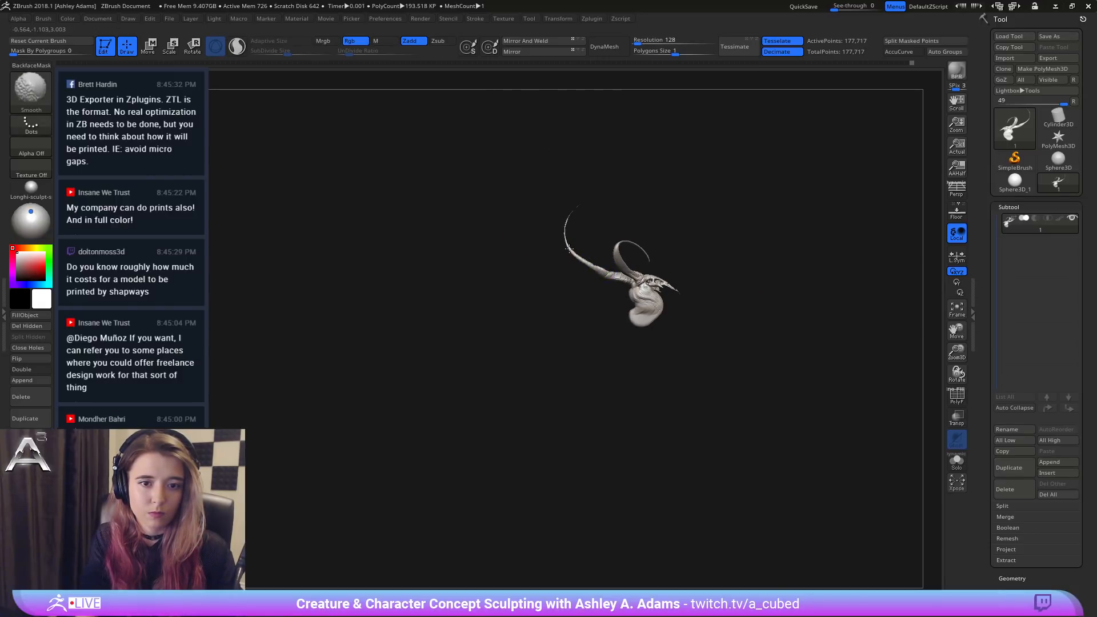
left_click_drag(569, 249, 560, 225, "shift")
mouse_move(560, 225)
right_mouse_down("shift")
mouse_move(503, 233)
mouse_move(556, 177)
mouse_move(624, 234)
right_mouse_up("shift")
right_click(585, 257)
mouse_move(623, 235)
right_mouse_down("ctrl")
mouse_move(620, 211)
mouse_move(517, 237)
right_mouse_up("ctrl")
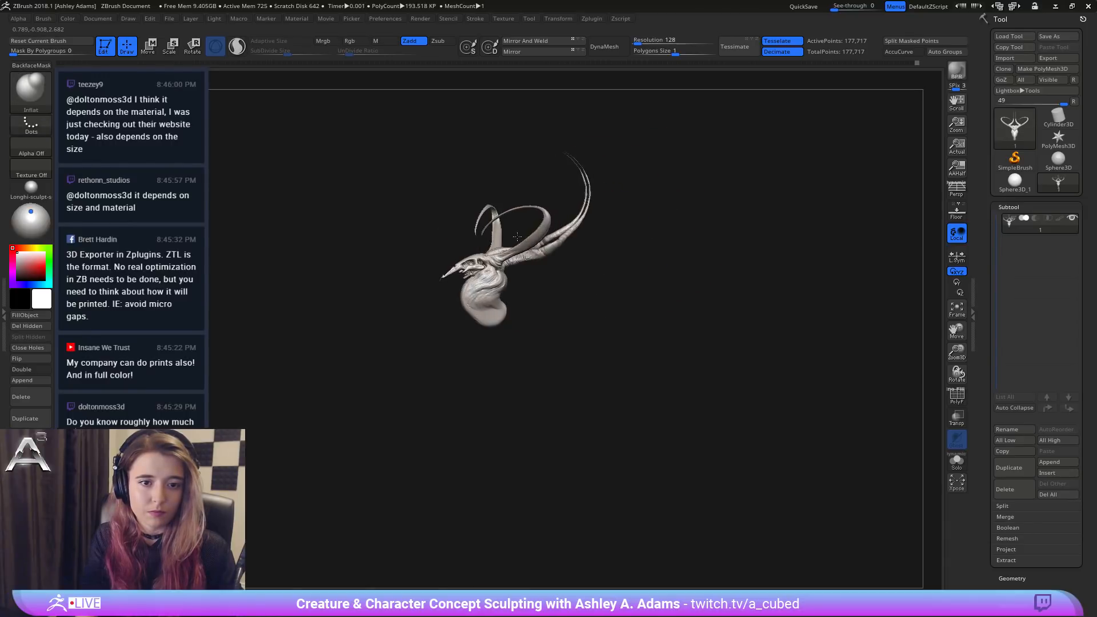
Step: Insert a Sphere3D as a new subtool beside the creature head
right_click_drag(547, 274, 520, 239, "alt")
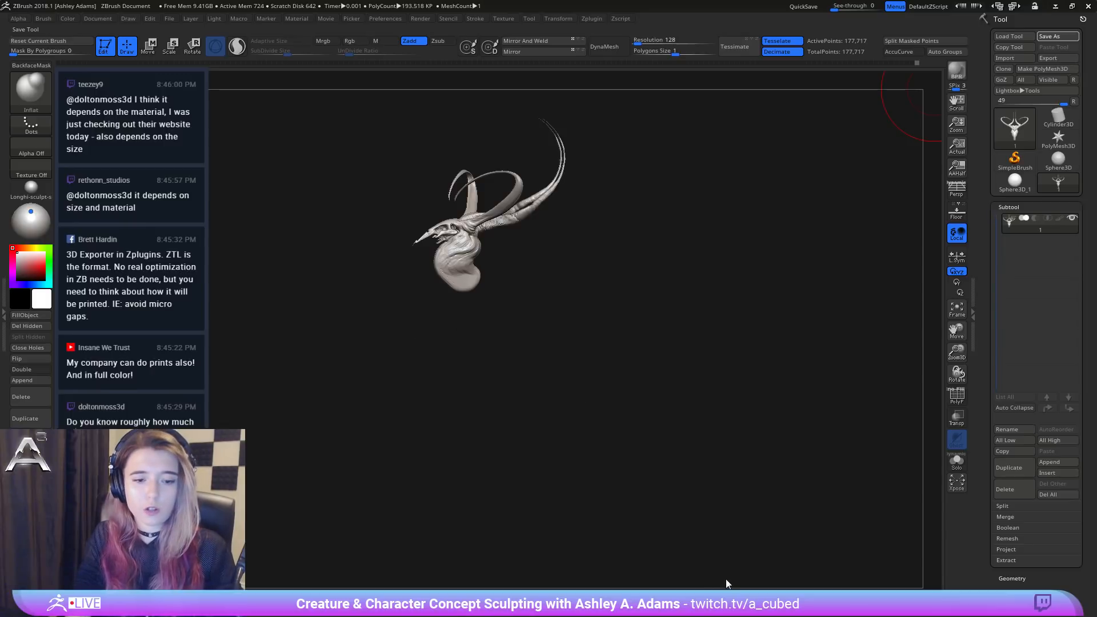
left_click(1059, 472)
left_click(700, 419)
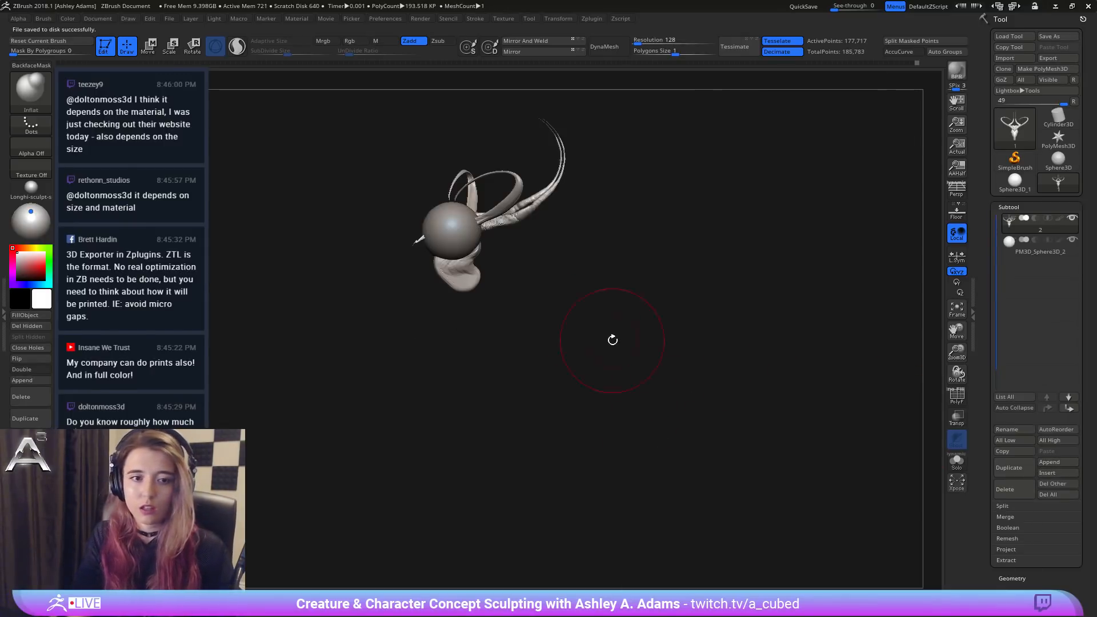
Step: Select the new sphere and move it below and behind the neck base as the start of the body
left_click(467, 234, "alt")
left_click_drag(489, 246, 505, 245, "shift")
key("w")
left_click_drag(450, 162, 451, 241)
right_click_drag(452, 241, 569, 326, "ctrl")
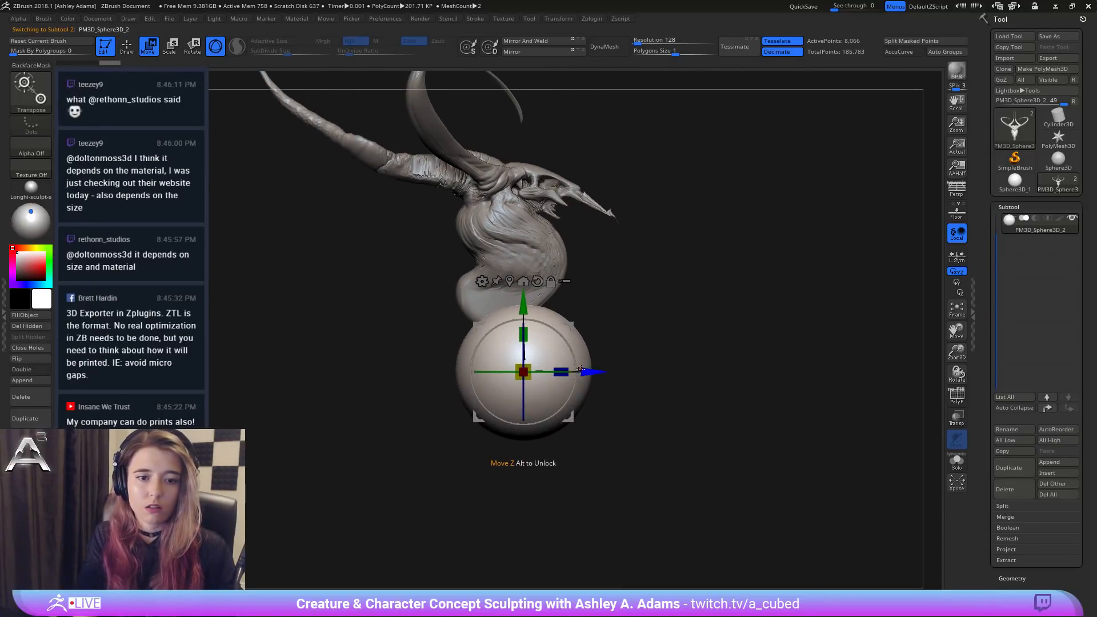
left_click_drag(585, 362, 517, 361)
mouse_move(453, 302)
left_mouse_down()
mouse_move(453, 271)
mouse_move(435, 289)
left_mouse_up()
key("q")
key("space")
left_click(485, 314)
left_click_drag(505, 361, 496, 349)
mouse_move(574, 349)
right_mouse_down()
mouse_move(503, 345)
mouse_move(543, 375)
right_mouse_up()
key("ctrl+z")
key("ctrl+z")
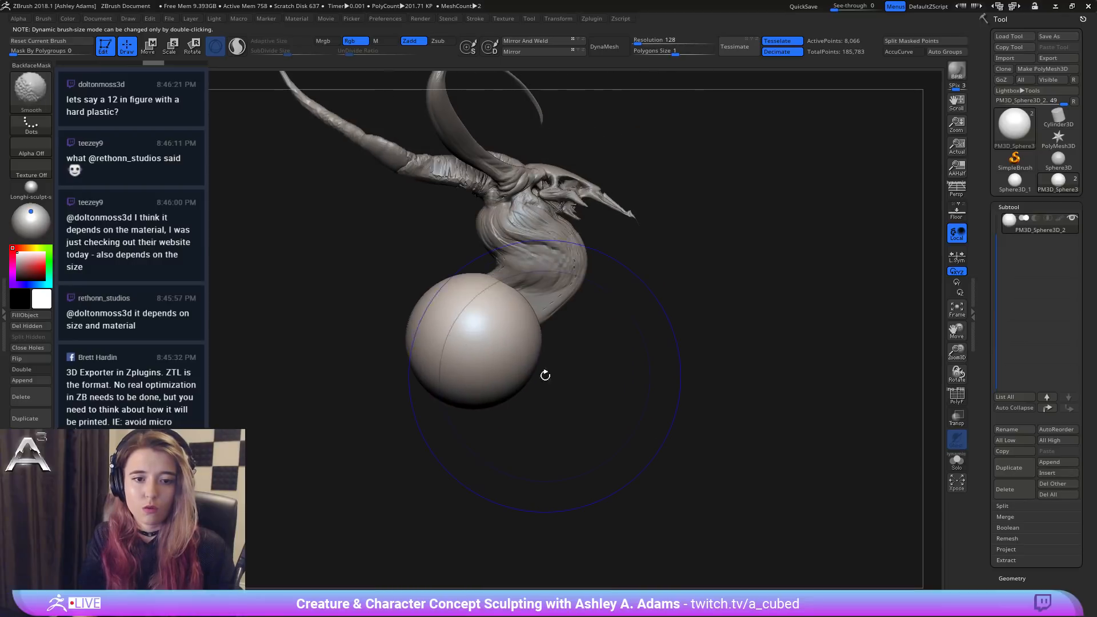
Step: Reshape the sphere into a narrower egg-like form in side and front views with a large SnakeHook brush
left_click_drag(514, 374, 496, 351)
mouse_move(472, 389)
left_mouse_down()
mouse_move(494, 394)
mouse_move(482, 394)
left_mouse_up()
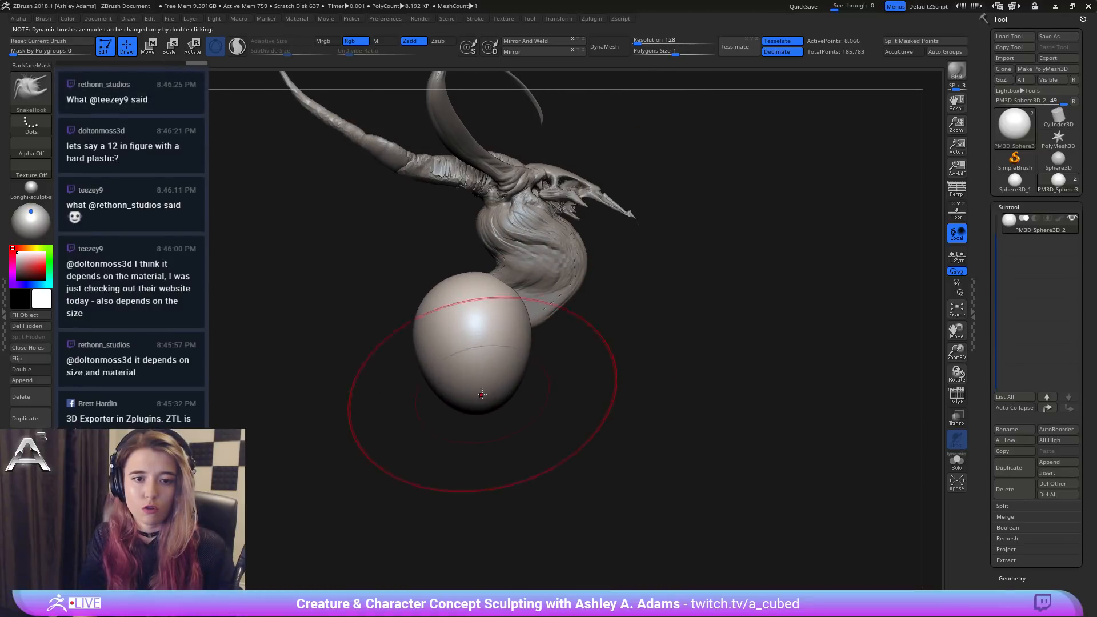
left_click_drag(438, 287, 446, 296)
mouse_move(443, 320)
right_mouse_down("ctrl")
mouse_move(443, 289)
mouse_move(401, 291)
right_mouse_up("ctrl")
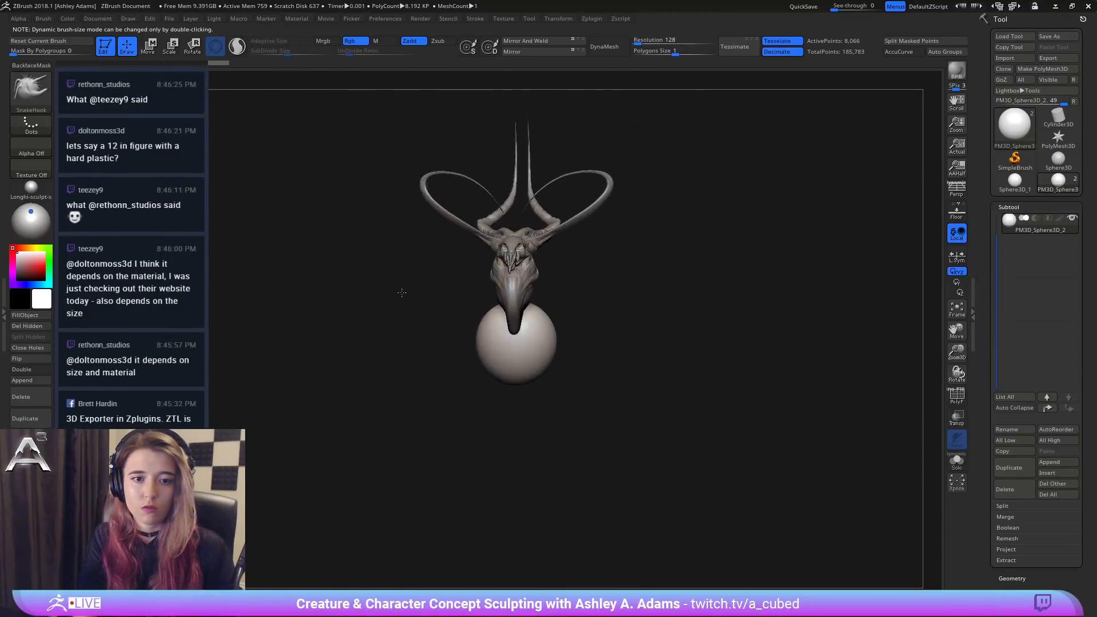
mouse_move(546, 309)
right_mouse_down()
mouse_move(521, 309)
mouse_move(542, 310)
right_mouse_up()
left_click_drag(481, 357, 505, 372)
right_click_drag(485, 398, 540, 393)
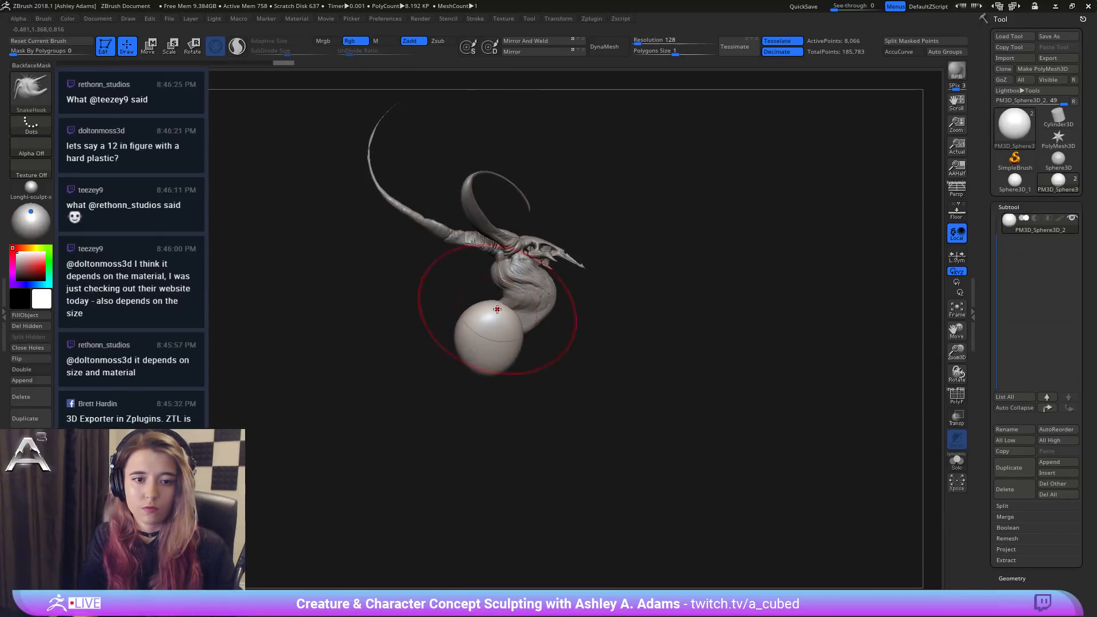
Step: Pull a long tapered lower body down and backward out of the egg shape with SnakeHook
key("space")
left_click(488, 311)
right_click_drag(478, 344, 488, 271, "alt")
mouse_move(477, 269)
left_mouse_down()
mouse_move(456, 264)
mouse_move(387, 347)
mouse_move(369, 420)
mouse_move(451, 275)
mouse_move(400, 366)
mouse_move(451, 285)
left_mouse_up()
key("space")
left_click(436, 294)
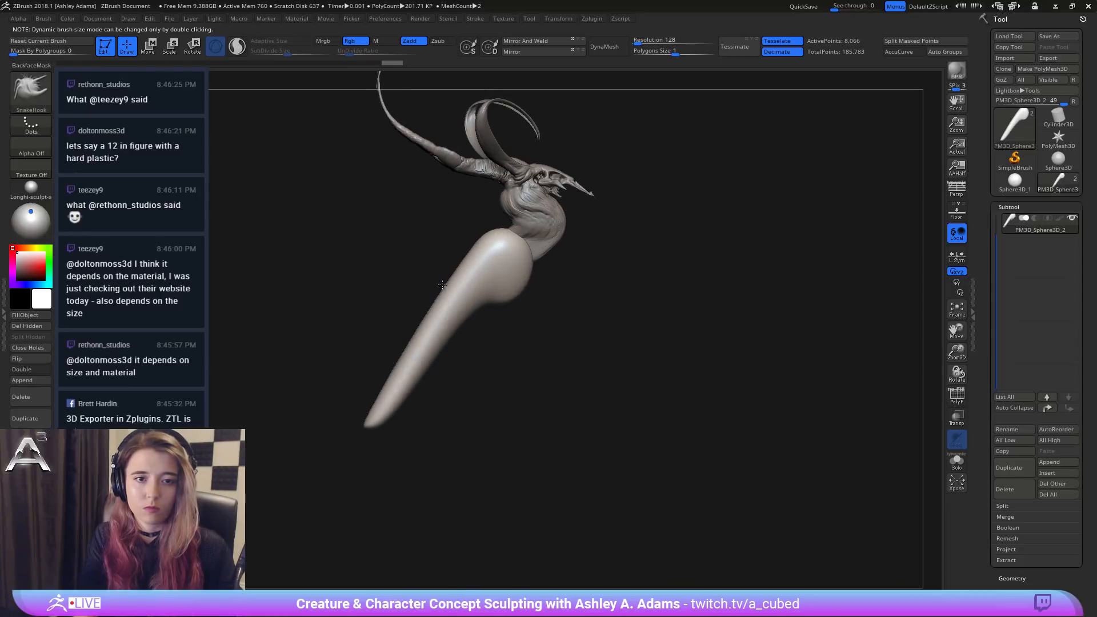
Step: Bend the tapered lower body into a backward curve and fill out the belly beneath the chest with SnakeHook
key("space")
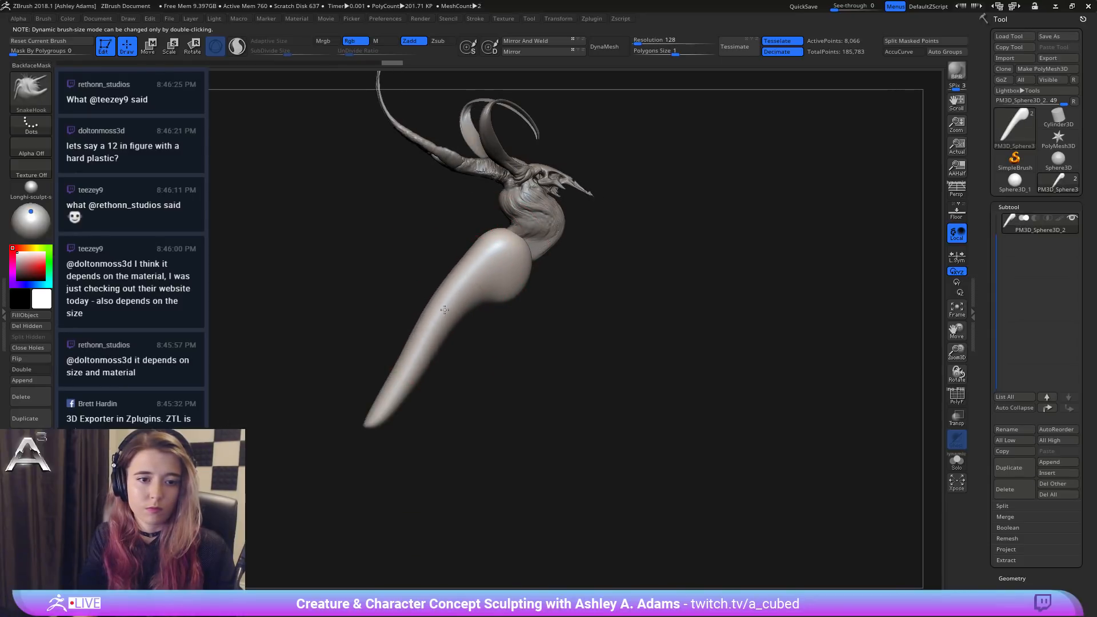
mouse_move(445, 309)
left_mouse_down()
mouse_move(452, 274)
mouse_move(406, 362)
mouse_move(423, 320)
mouse_move(423, 268)
left_mouse_up()
left_click_drag(400, 308, 467, 291)
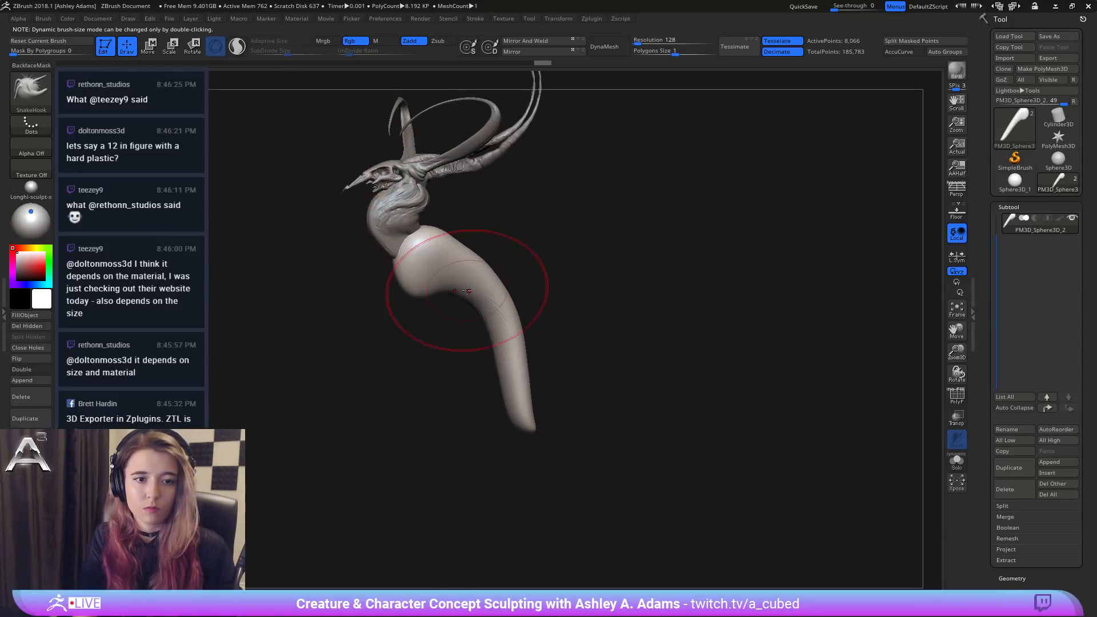
right_click(363, 348)
left_click_drag(362, 349, 399, 343, "shift")
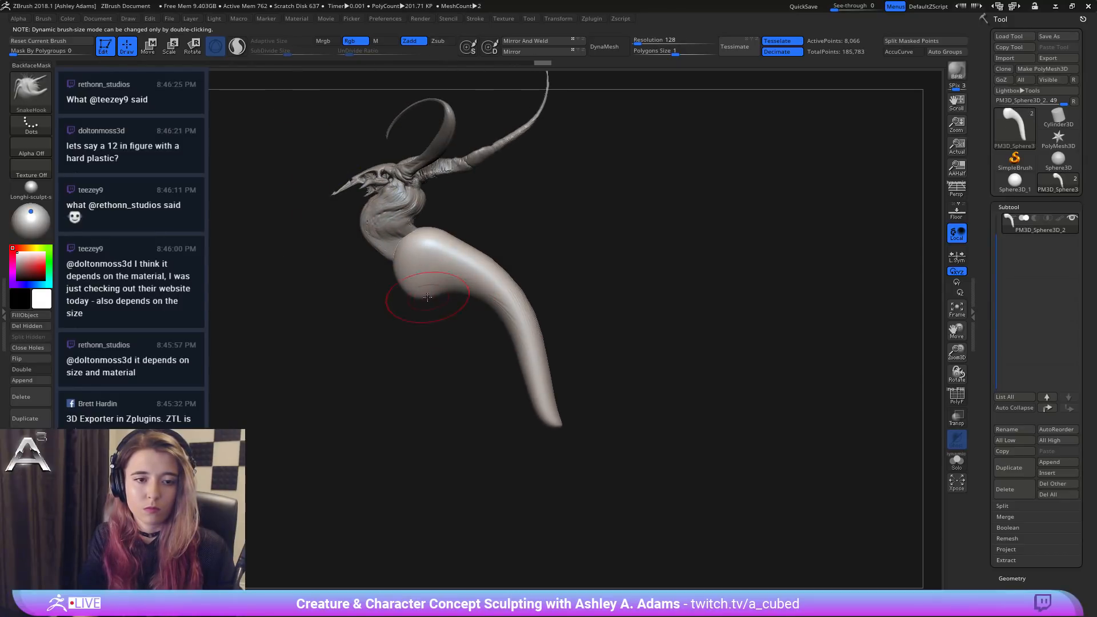
left_click_drag(443, 292, 467, 300)
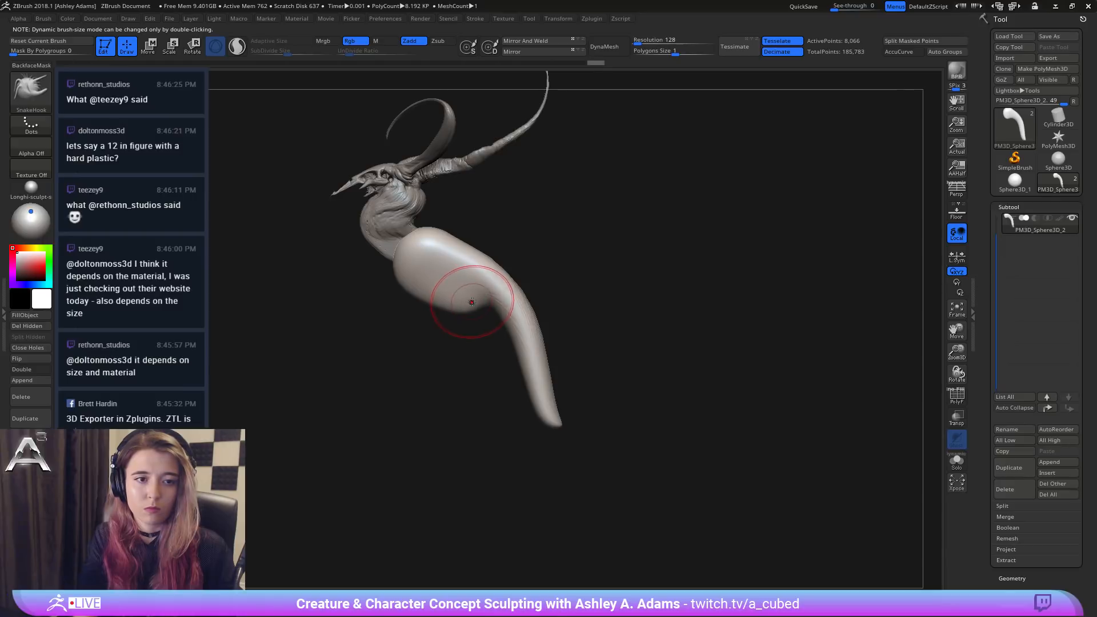
Step: Select the head subtool and reshape the neck with SnakeHook so that it flows into the new body
right_click(425, 285)
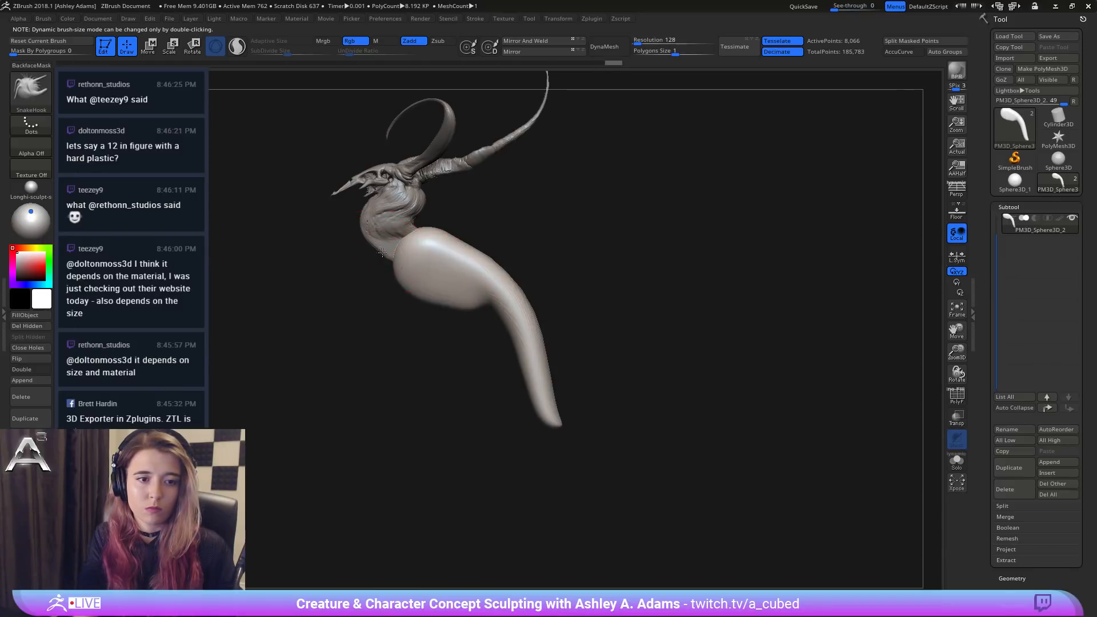
left_click(392, 269, "alt")
mouse_move(401, 269)
right_mouse_down()
mouse_move(459, 262)
mouse_move(368, 238)
right_mouse_up()
key("space")
mouse_move(435, 239)
right_mouse_down()
mouse_move(388, 234)
mouse_move(445, 207)
mouse_move(418, 211)
mouse_move(453, 215)
mouse_move(396, 206)
right_mouse_up()
key("space")
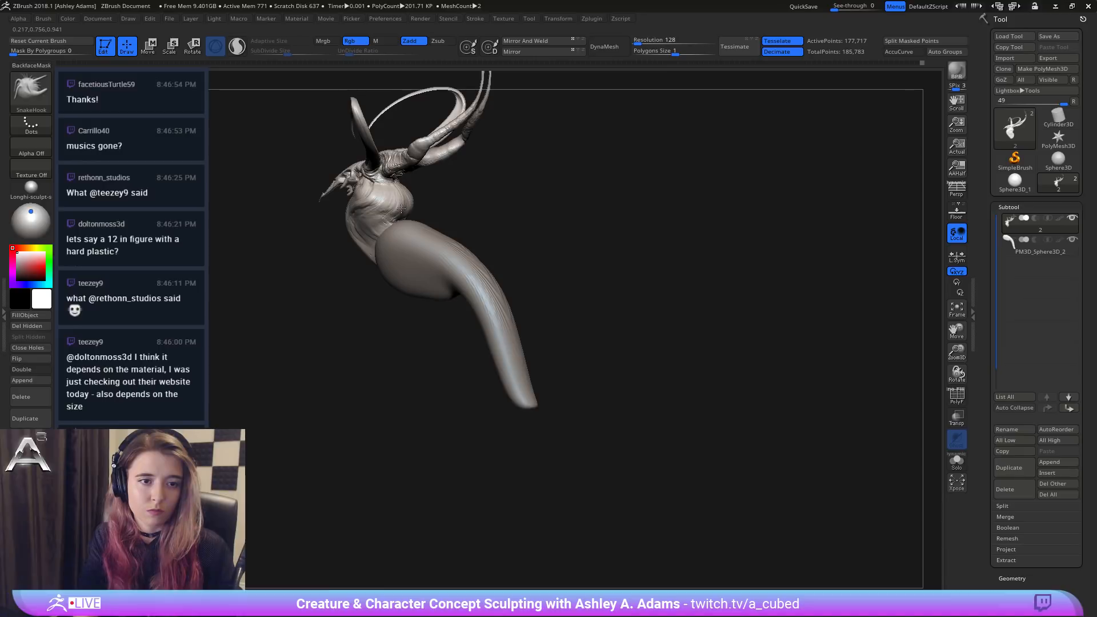
right_click_drag(403, 193, 478, 225)
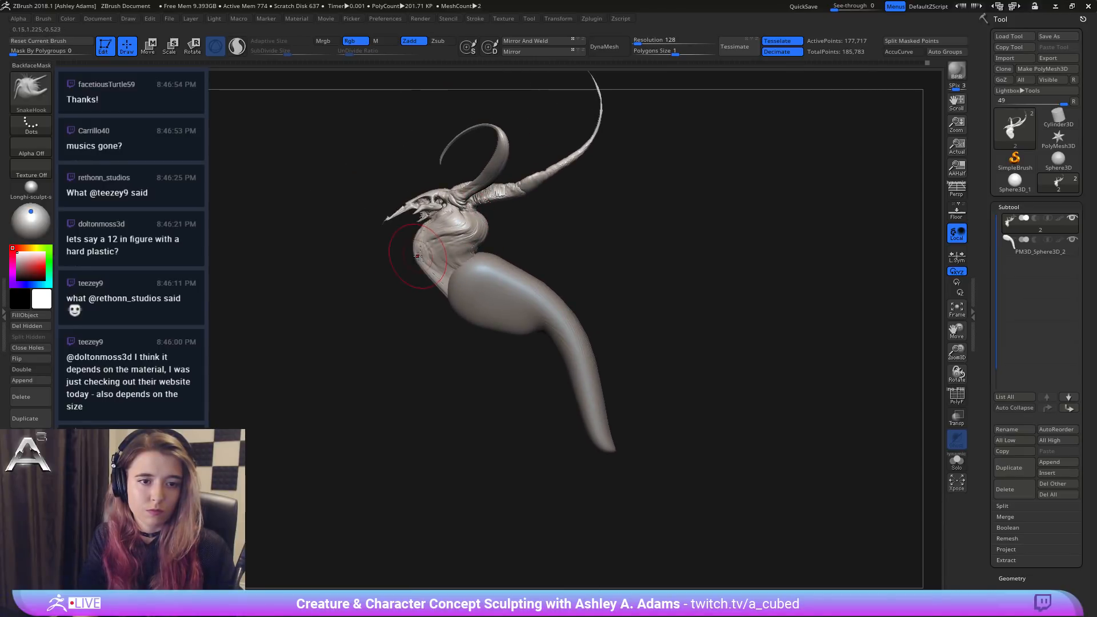
Step: Select the body subtool, refine its belly and pull its lower end into a long thin tail sweeping forward
left_click(446, 285, "alt")
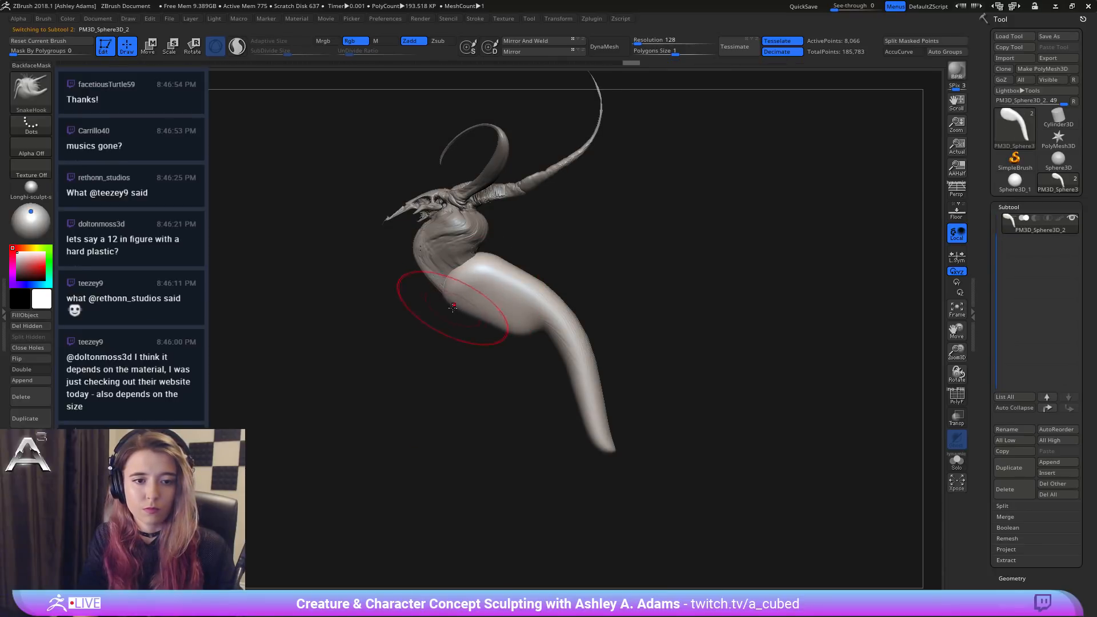
left_click_drag(483, 311, 483, 318)
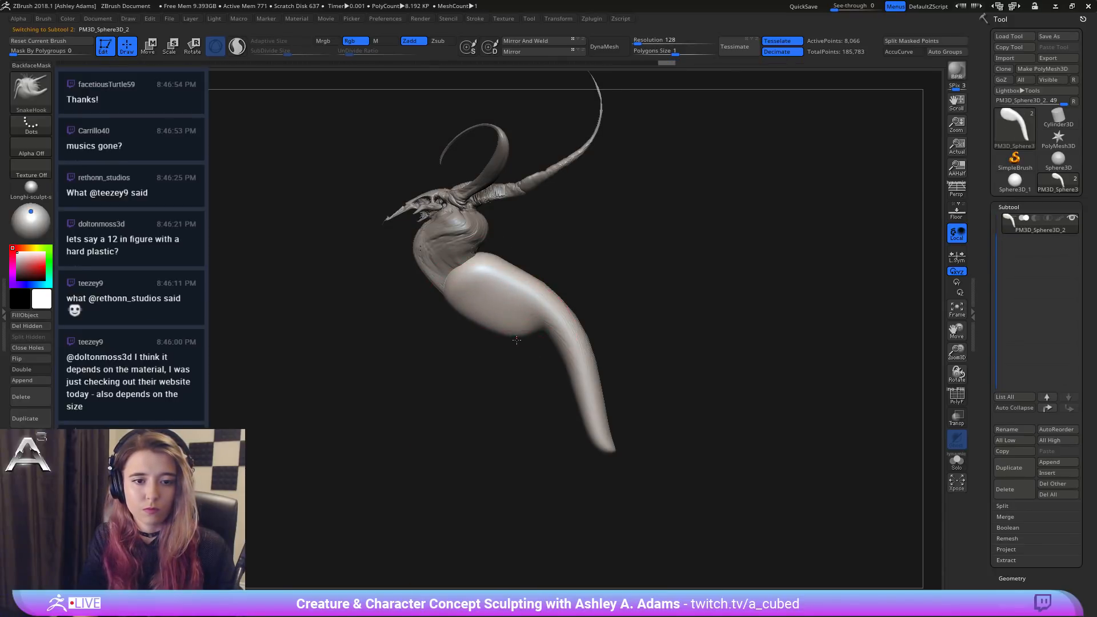
mouse_move(546, 301)
left_mouse_down()
mouse_move(588, 400)
mouse_move(575, 319)
mouse_move(599, 354)
mouse_move(606, 337)
left_mouse_up()
key("space")
left_click(588, 306)
mouse_move(609, 441)
left_mouse_down()
mouse_move(600, 437)
mouse_move(628, 428)
mouse_move(634, 443)
left_mouse_up()
mouse_move(602, 404)
left_mouse_down()
mouse_move(639, 423)
mouse_move(697, 400)
mouse_move(646, 457)
mouse_move(530, 505)
mouse_move(371, 475)
mouse_move(549, 451)
left_mouse_up()
mouse_move(623, 377)
left_mouse_down("shift")
mouse_move(491, 445)
mouse_move(371, 458)
left_mouse_up("shift")
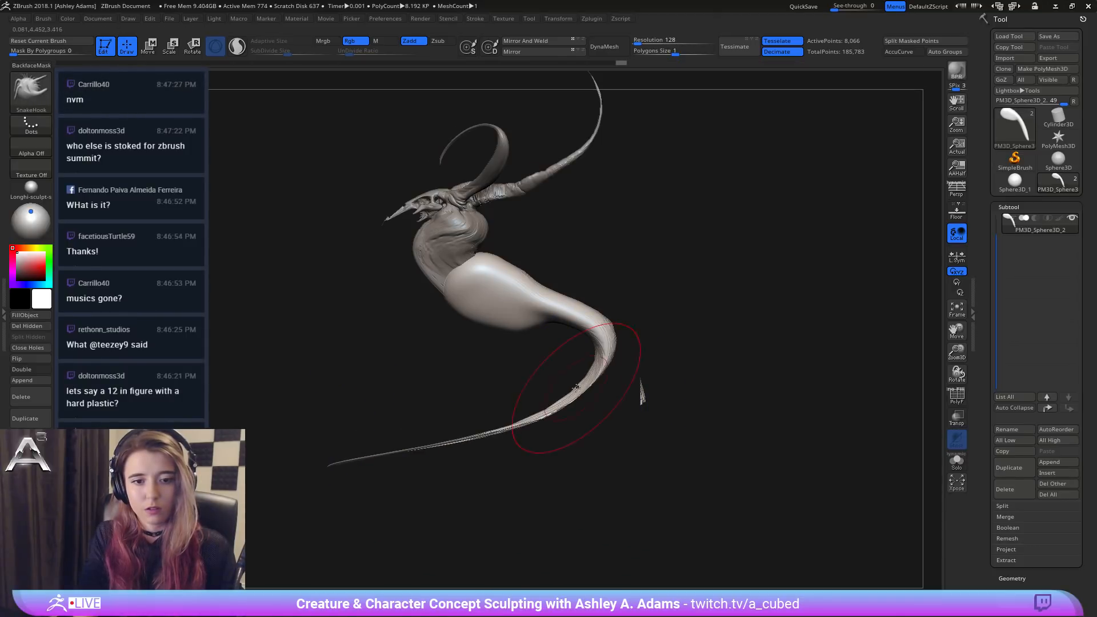
Step: Widen the tail into a large arc curving down, forward and upward with SnakeHook, and smooth its stretched surface
left_click_drag(581, 387, 603, 420)
mouse_move(588, 346)
left_mouse_down()
mouse_move(611, 394)
mouse_move(580, 409)
mouse_move(565, 488)
left_mouse_up()
left_click_drag(517, 437, 437, 495)
mouse_move(414, 448)
left_mouse_down()
mouse_move(400, 466)
mouse_move(307, 394)
mouse_move(303, 343)
mouse_move(343, 377)
left_mouse_up()
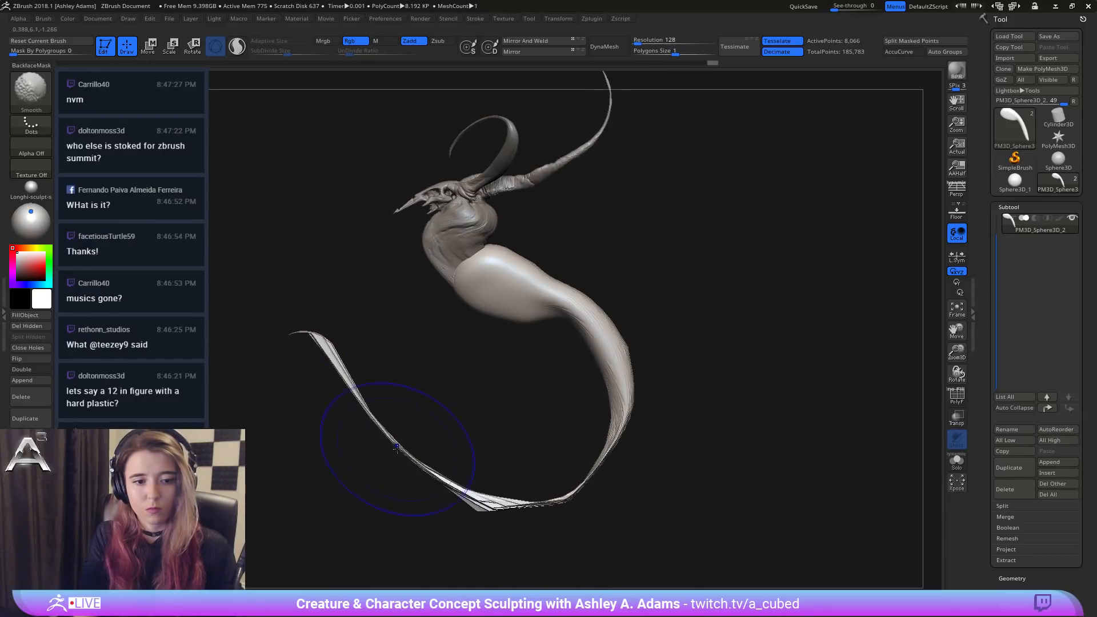
mouse_move(429, 416)
left_mouse_down()
mouse_move(674, 320)
mouse_move(642, 286)
mouse_move(509, 285)
left_mouse_up()
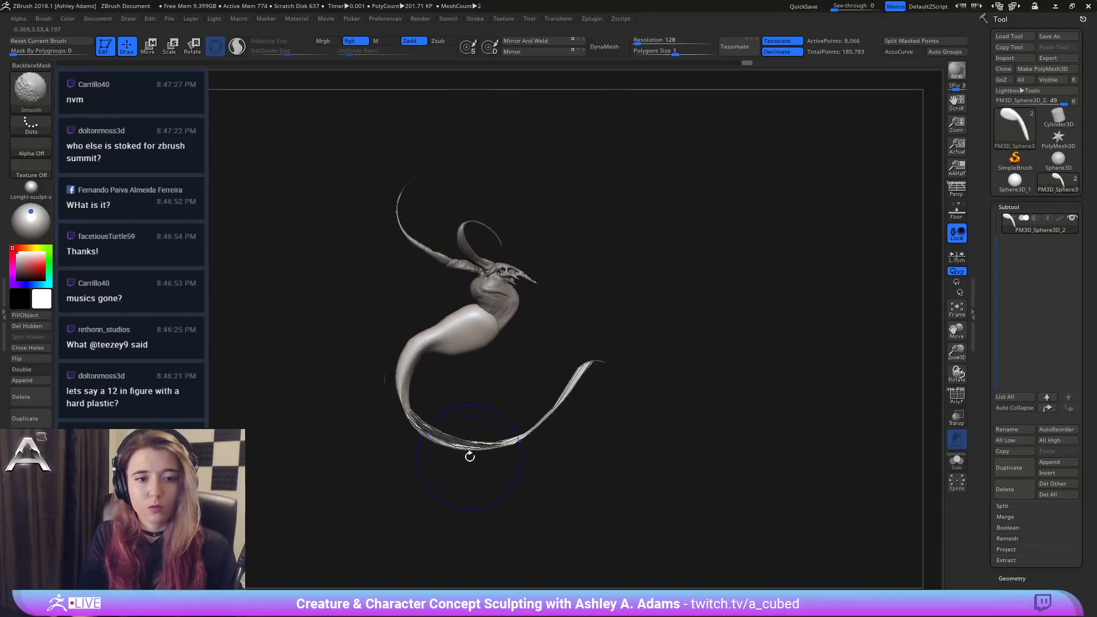
left_click_drag(503, 371, 554, 384, "shift")
mouse_move(549, 300)
left_mouse_down()
mouse_move(521, 246)
mouse_move(576, 284)
mouse_move(578, 225)
mouse_move(598, 230)
left_mouse_up()
left_click_drag(627, 266, 635, 271)
mouse_move(639, 339)
left_mouse_down()
mouse_move(634, 380)
mouse_move(607, 404)
left_mouse_up()
mouse_move(633, 360)
left_mouse_down("shift")
mouse_move(589, 394)
mouse_move(631, 309)
mouse_move(631, 335)
left_mouse_up("shift")
key("ctrl+z")
key("ctrl+z")
key("ctrl+z")
key("ctrl+z")
Step: Thicken the thin tail along its whole length with the Inflat brush in side view
mouse_move(602, 388)
right_mouse_down("ctrl")
mouse_move(639, 296)
mouse_move(563, 365)
right_mouse_up("ctrl")
mouse_move(560, 392)
left_mouse_down("shift")
mouse_move(563, 410)
mouse_move(565, 394)
left_mouse_up("shift")
right_click_drag(567, 375, 612, 343)
key("b")
key("i")
key("n")
mouse_move(400, 332)
left_mouse_down()
mouse_move(450, 410)
mouse_move(501, 399)
mouse_move(588, 331)
mouse_move(465, 409)
mouse_move(403, 360)
mouse_move(576, 341)
left_mouse_up()
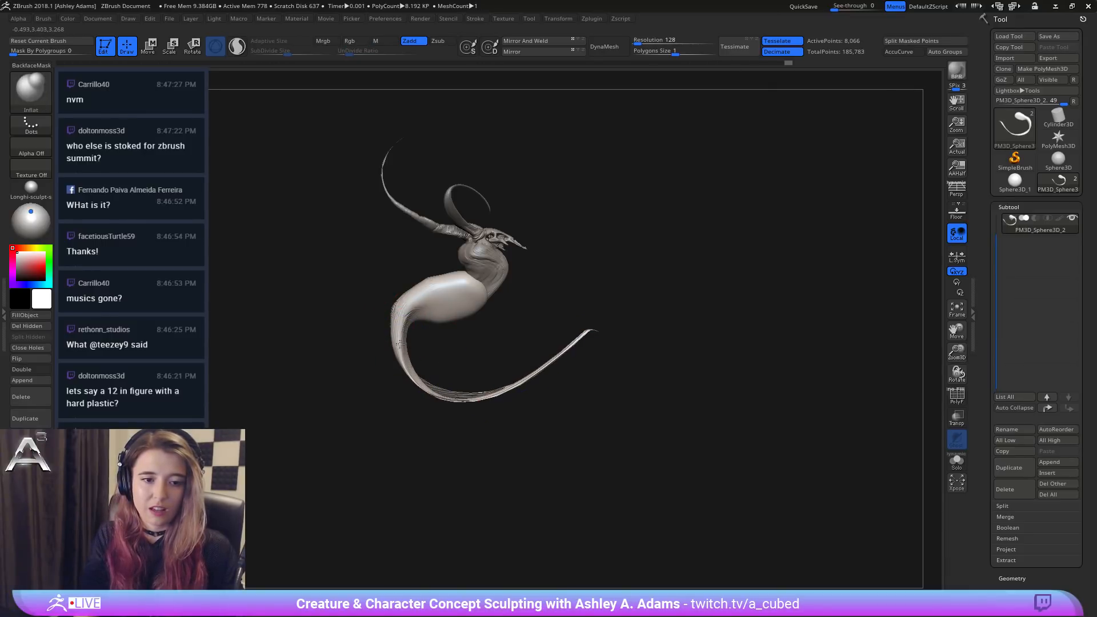
left_click_drag(400, 342, 577, 339)
left_click_drag(495, 392, 594, 330)
key("space")
left_click(534, 332)
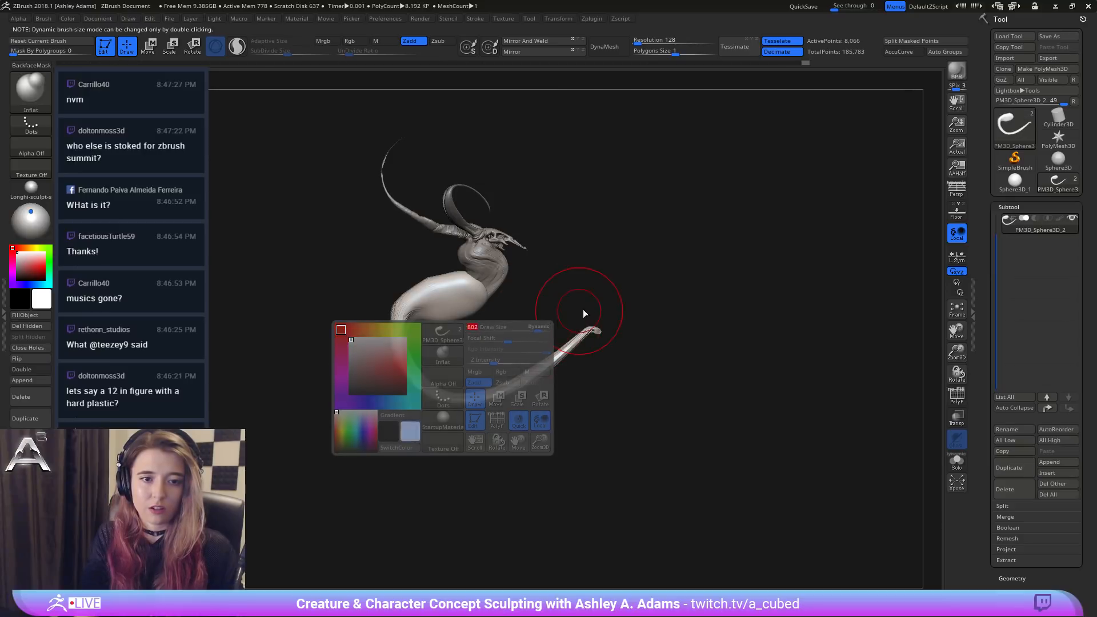
Step: Adjust the body's placement under the neck with the transform gizmo
key("w")
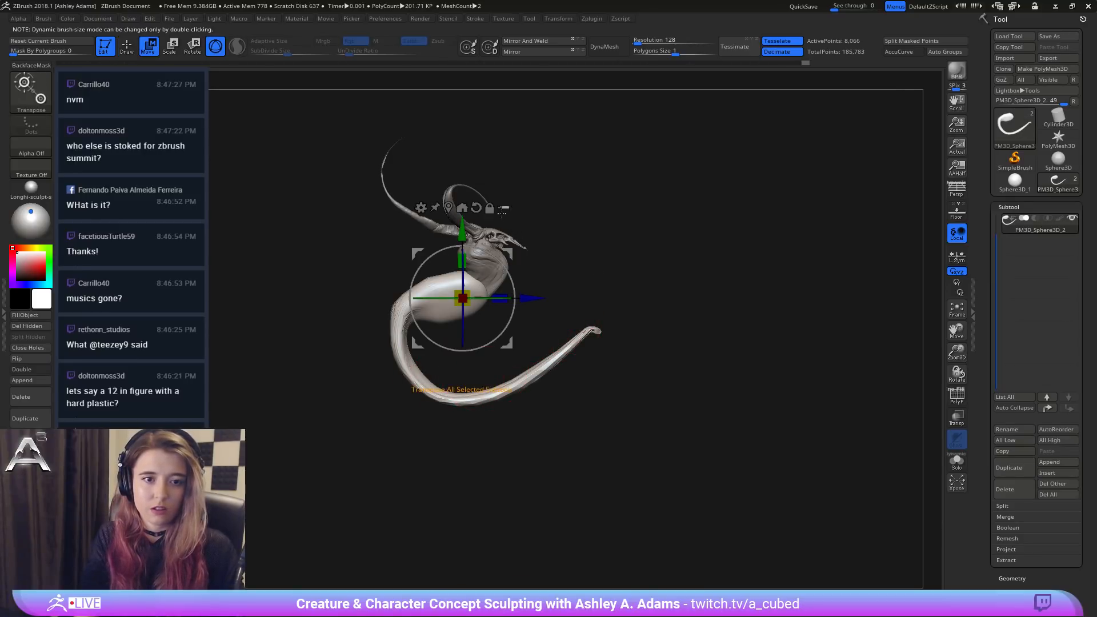
left_click_drag(469, 291, 444, 312)
key("q")
right_click_drag(518, 279, 472, 343, "ctrl")
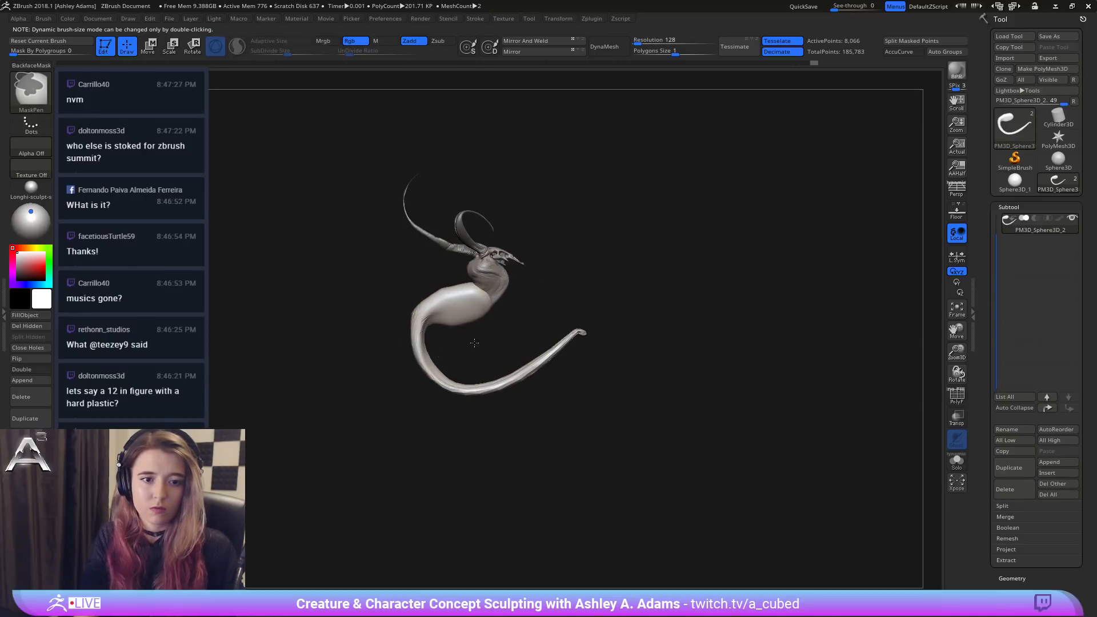
Step: Switch to the SnakeHook brush, then rotate the whole body with the gizmo so the tail swings further upward
key("b")
key("s")
key("h")
key("space")
left_click(476, 387)
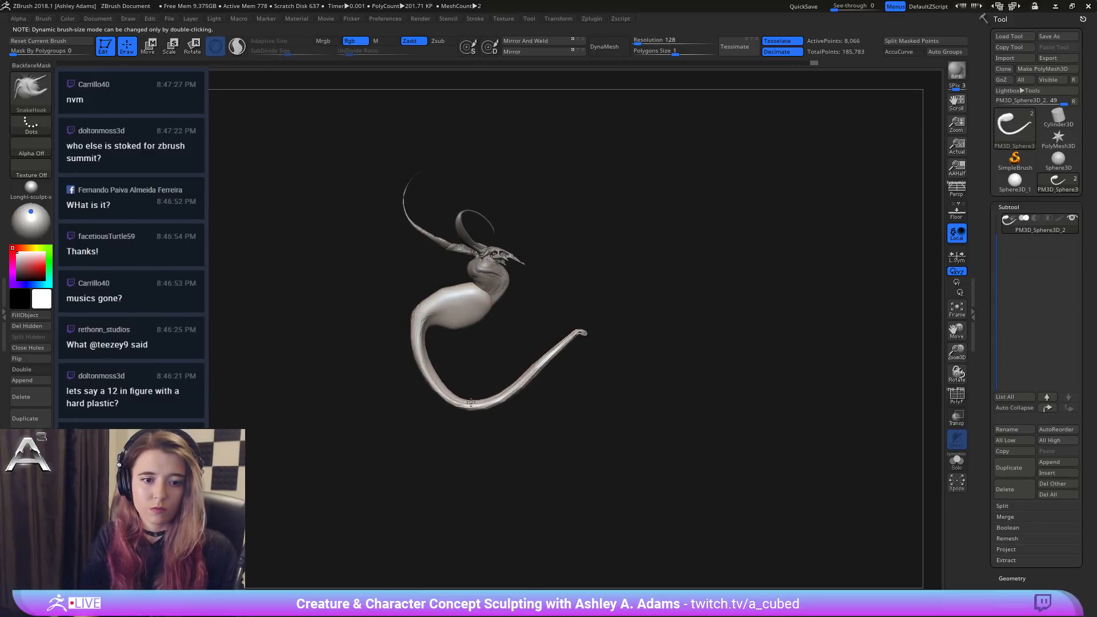
key("space")
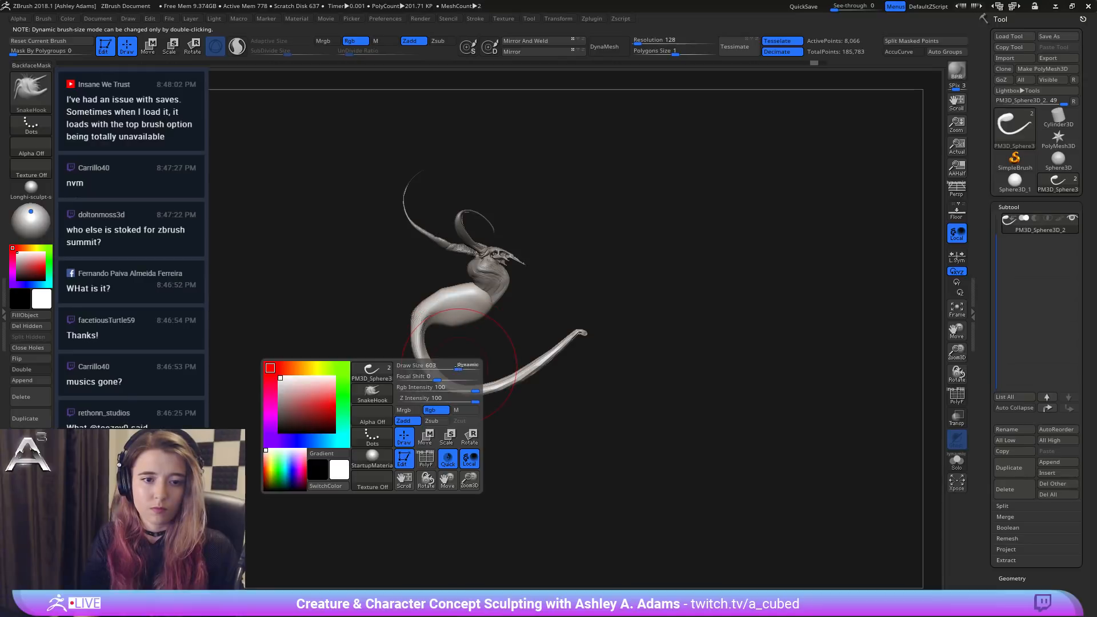
key("w")
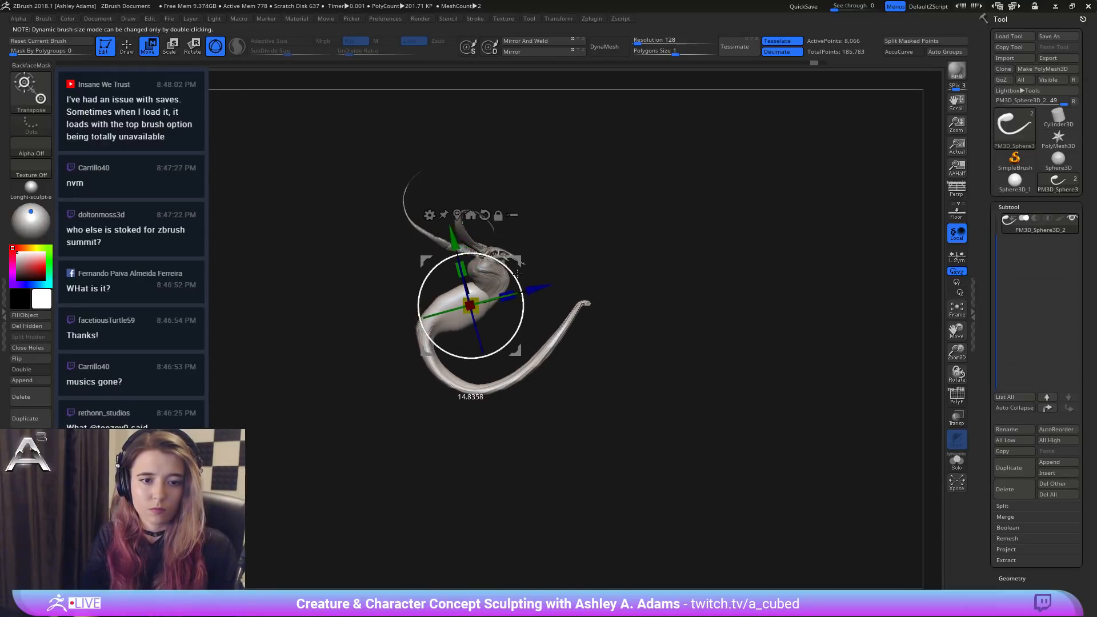
key("q")
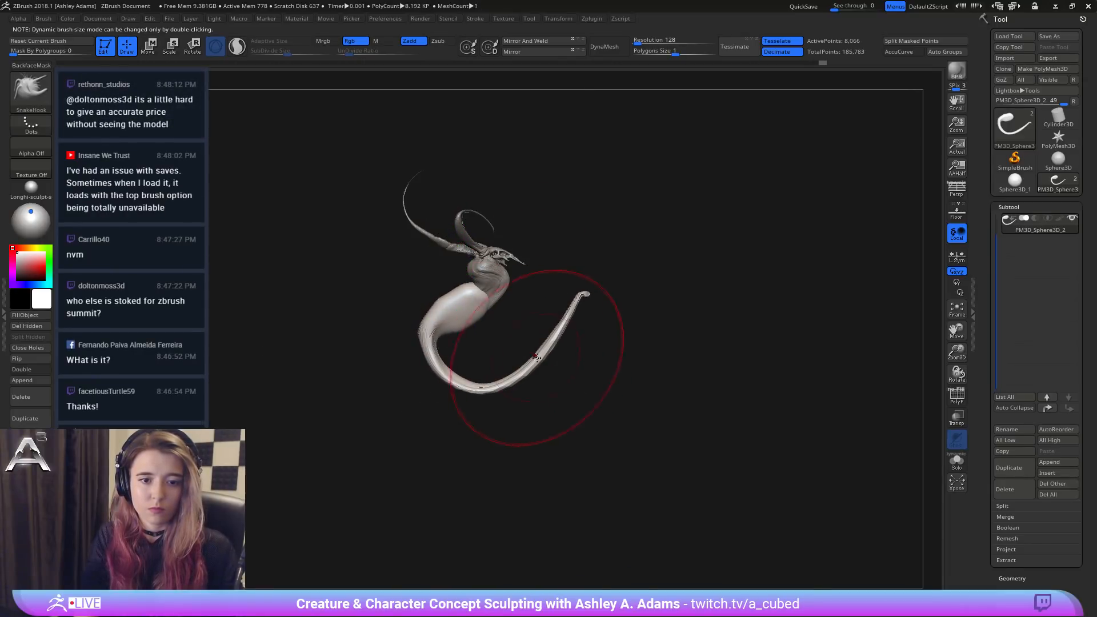
Step: Reshape the tail into a wider, rounder loop with an upturned end using a large SnakeHook brush
left_click_drag(527, 290, 586, 339)
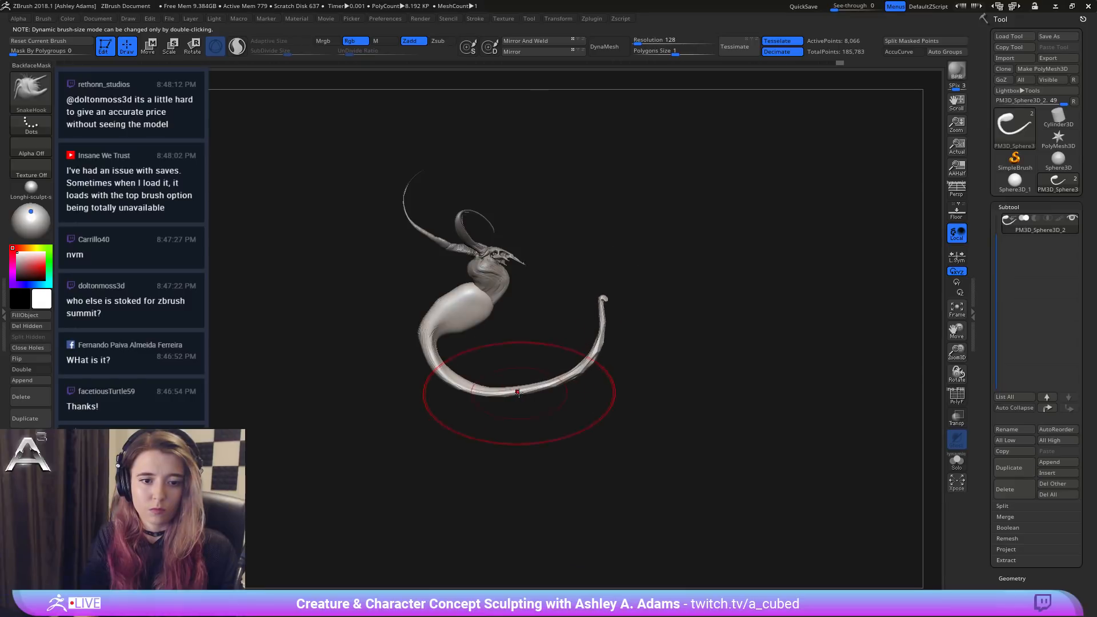
mouse_move(516, 391)
left_mouse_down()
mouse_move(511, 411)
mouse_move(473, 421)
left_mouse_up()
left_click_drag(549, 405, 573, 416)
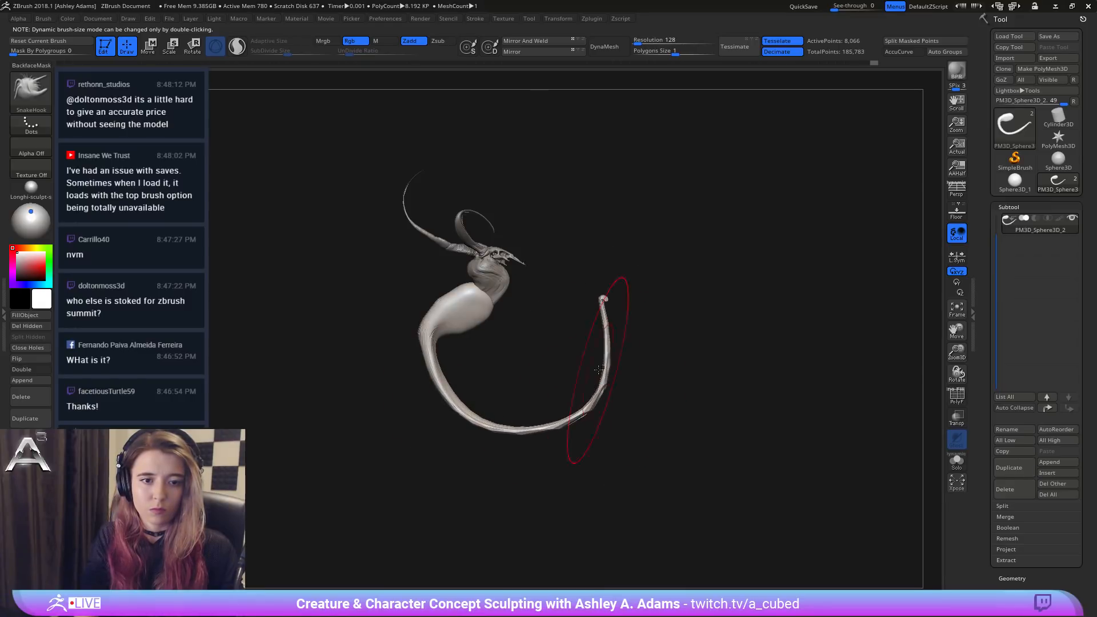
left_click_drag(599, 368, 621, 371)
key("space")
mouse_move(616, 292)
left_mouse_down()
mouse_move(584, 274)
mouse_move(607, 314)
mouse_move(606, 366)
mouse_move(490, 426)
mouse_move(446, 389)
left_mouse_up()
Step: Adjust the width of the upper body from behind with SnakeHook
mouse_move(472, 312)
left_mouse_down("shift")
mouse_move(427, 325)
mouse_move(525, 428)
mouse_move(526, 363)
mouse_move(482, 321)
mouse_move(404, 318)
left_mouse_up("shift")
key("space")
right_click_drag(421, 309, 411, 324)
key("space")
left_click_drag(406, 325, 390, 323)
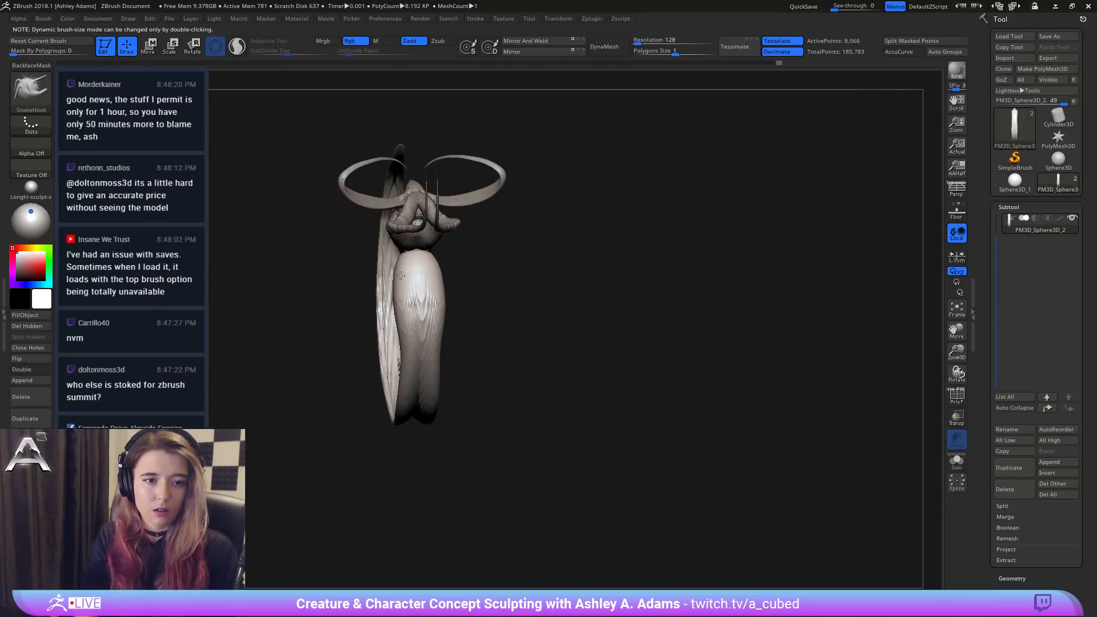
mouse_move(393, 305)
right_mouse_down()
mouse_move(441, 277)
mouse_move(393, 281)
right_mouse_up()
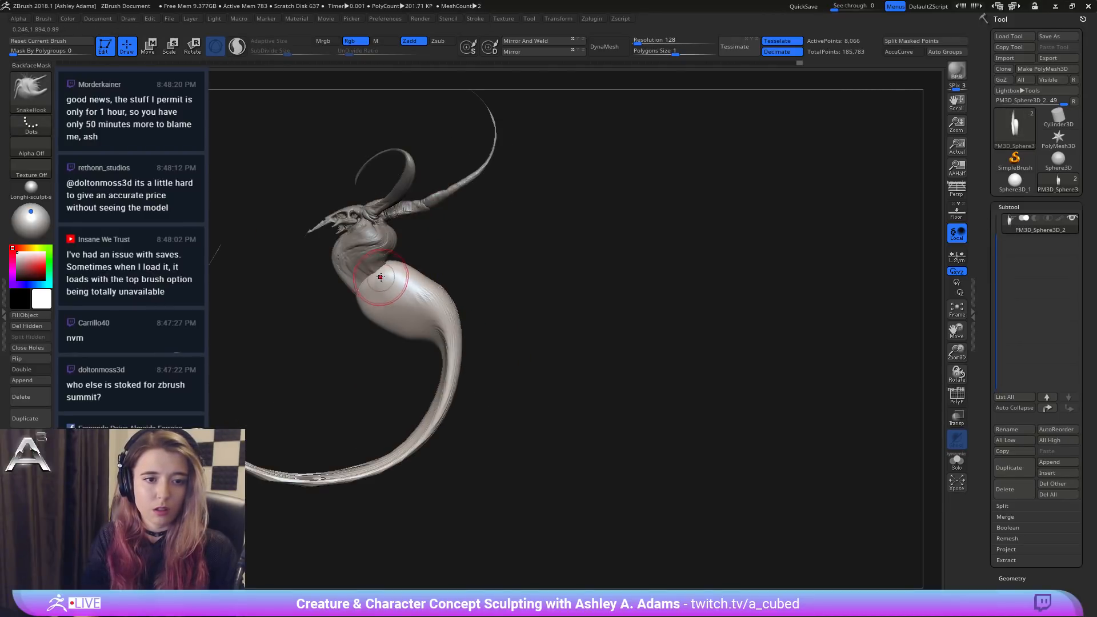
Step: Build up muscle-like strands over the chest and side of the upper body with the ClayBuildup brush
key("b")
key("c")
key("b")
mouse_move(402, 276)
left_mouse_down()
mouse_move(434, 315)
mouse_move(375, 301)
mouse_move(399, 324)
mouse_move(372, 309)
mouse_move(407, 336)
left_mouse_up()
left_click_drag(387, 294, 433, 332)
mouse_move(438, 319)
right_mouse_down()
mouse_move(478, 302)
mouse_move(520, 304)
mouse_move(470, 324)
right_mouse_up()
left_click_drag(416, 294, 444, 333)
right_click_drag(477, 385, 481, 337, "ctrl")
mouse_move(481, 337)
right_mouse_down()
mouse_move(564, 291)
mouse_move(457, 336)
mouse_move(400, 320)
mouse_move(480, 315)
right_mouse_up()
right_click(456, 337)
Step: Push the thin end of the tail outward into a smooth circular sweep with SnakeHook in side view
key("b")
key("s")
key("h")
left_click_drag(374, 309, 358, 312)
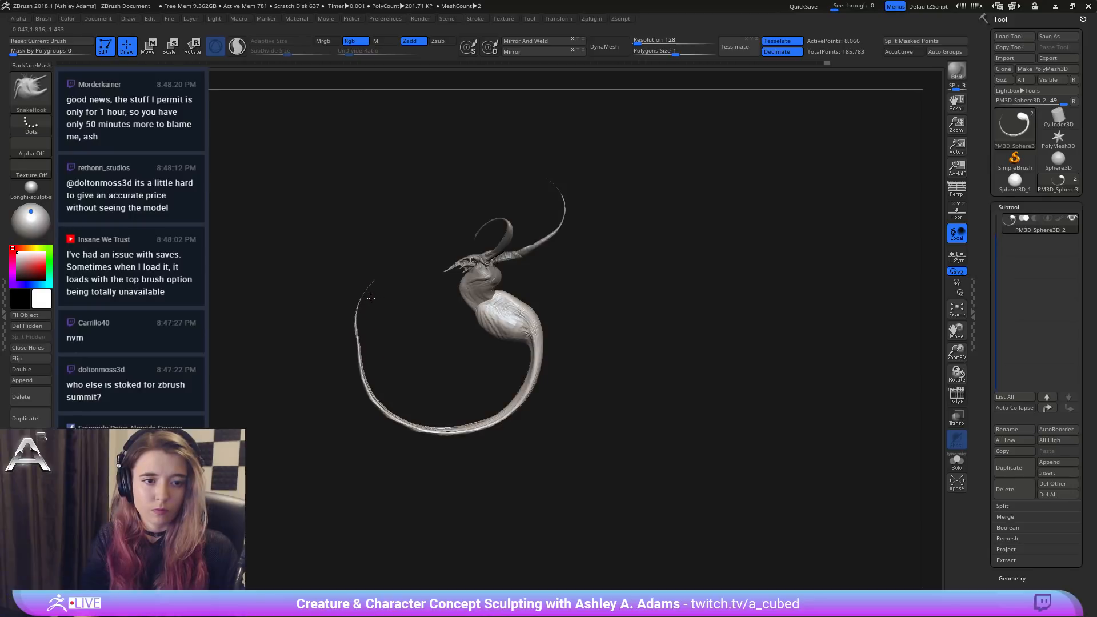
mouse_move(362, 355)
left_mouse_down()
mouse_move(345, 360)
mouse_move(368, 411)
mouse_move(467, 440)
left_mouse_up()
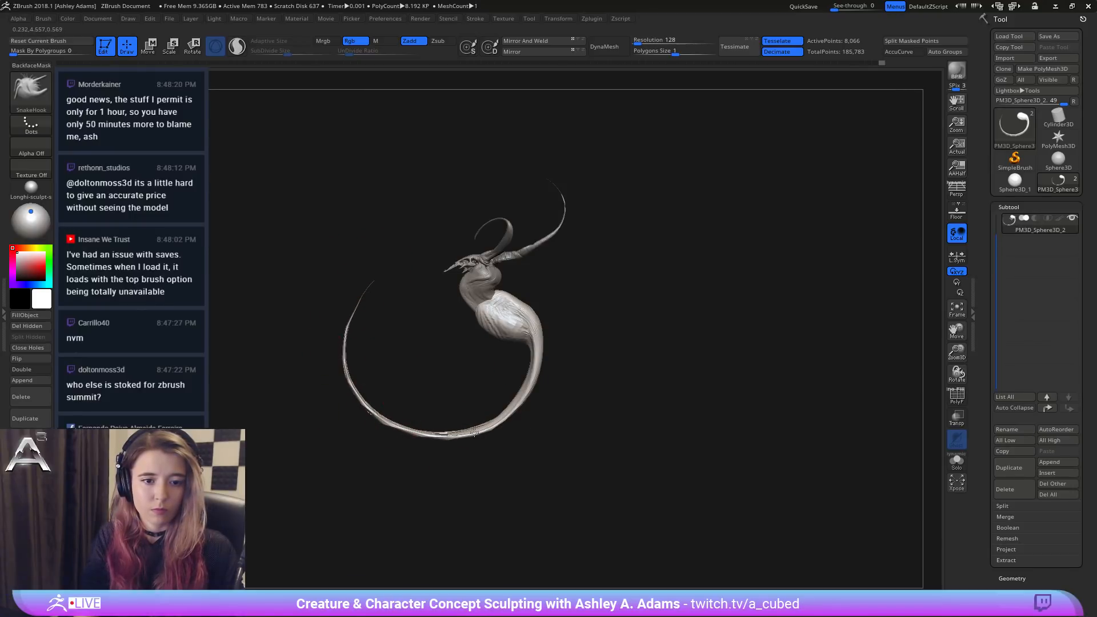
Step: Nudge the thin tip of the tail with SnakeHook and smooth the tail's end along its curve
mouse_move(503, 312)
right_mouse_down()
mouse_move(596, 301)
mouse_move(610, 282)
right_mouse_up()
left_click_drag(609, 282, 620, 302)
key("space")
left_click(619, 308)
right_click_drag(620, 302, 616, 275, "shift")
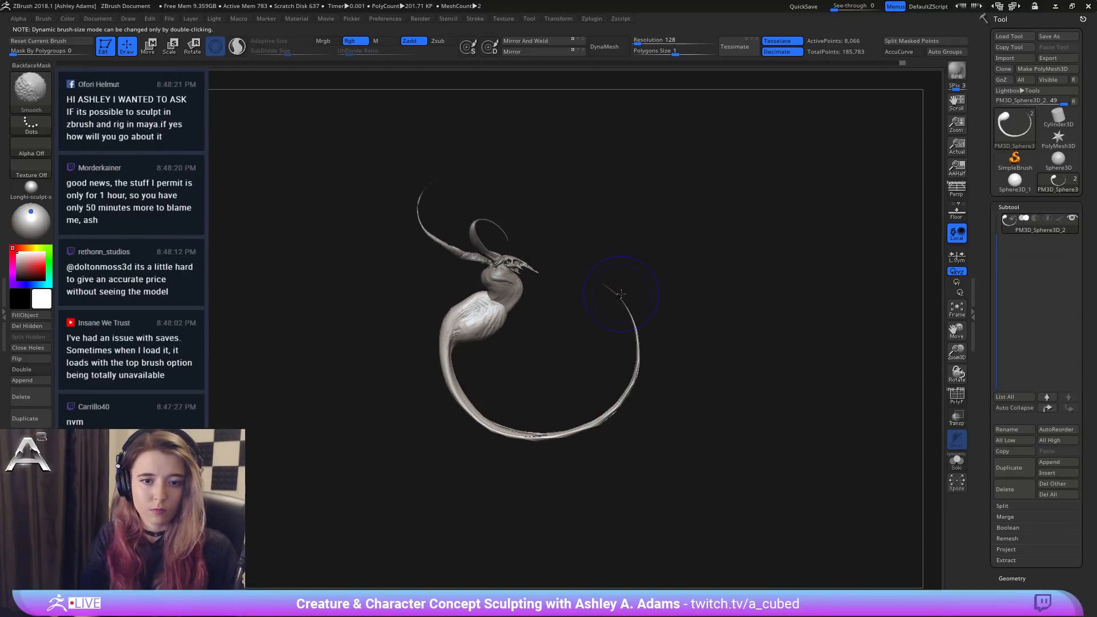
left_click_drag(616, 286, 617, 328, "shift")
left_click_drag(643, 363, 599, 413, "shift")
Step: Push the tail's outer curve outward into a rounder sweep with SnakeHook in side view
key("space")
left_click(592, 393)
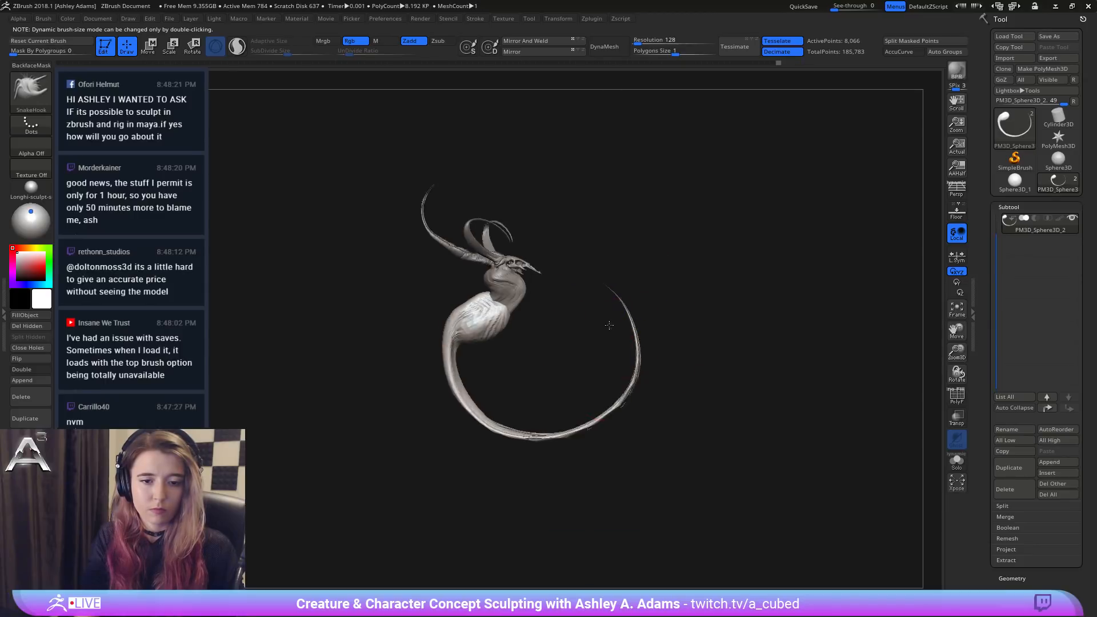
left_click_drag(630, 341, 638, 328)
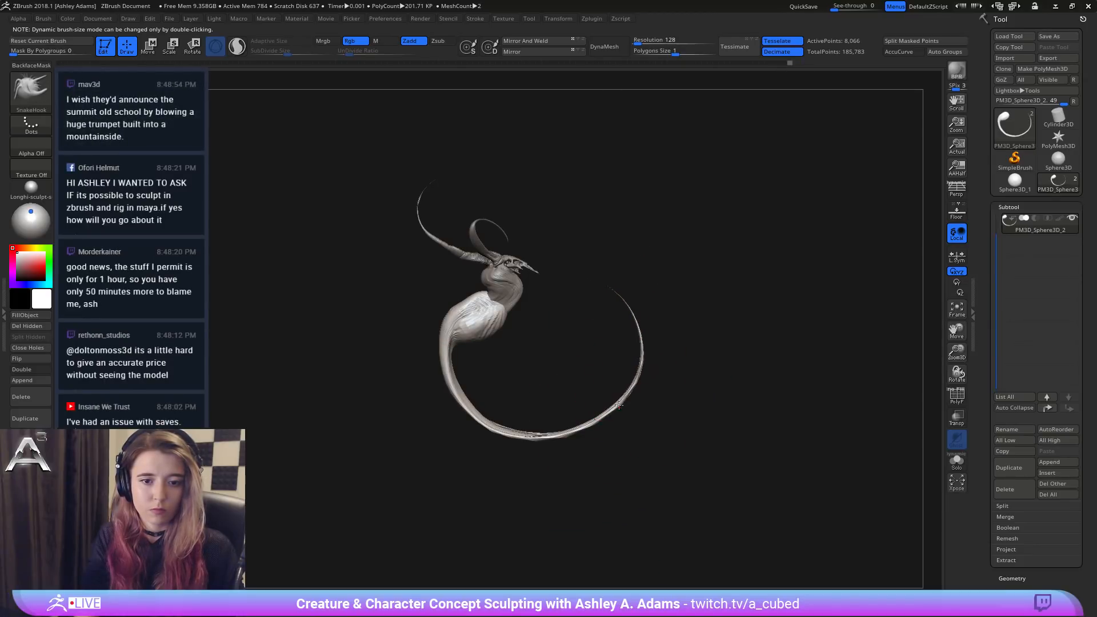
left_click_drag(619, 405, 591, 415)
Step: Adjust the width of the body from the front with SnakeHook
mouse_move(620, 339)
right_mouse_down("shift")
mouse_move(605, 331)
mouse_move(629, 311)
mouse_move(595, 307)
right_mouse_up("shift")
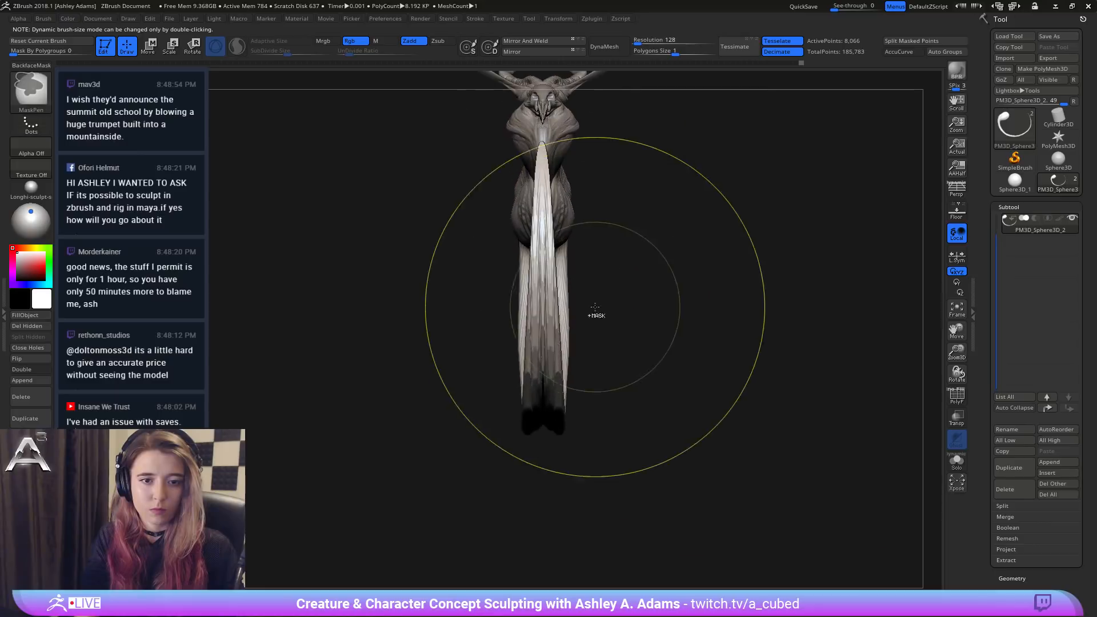
key("space")
mouse_move(592, 171)
right_mouse_down("alt")
mouse_move(546, 338)
mouse_move(548, 299)
mouse_move(554, 312)
mouse_move(531, 313)
right_mouse_up("alt")
right_click_drag(532, 313, 527, 262, "alt")
key("space")
left_click_drag(517, 232, 529, 231)
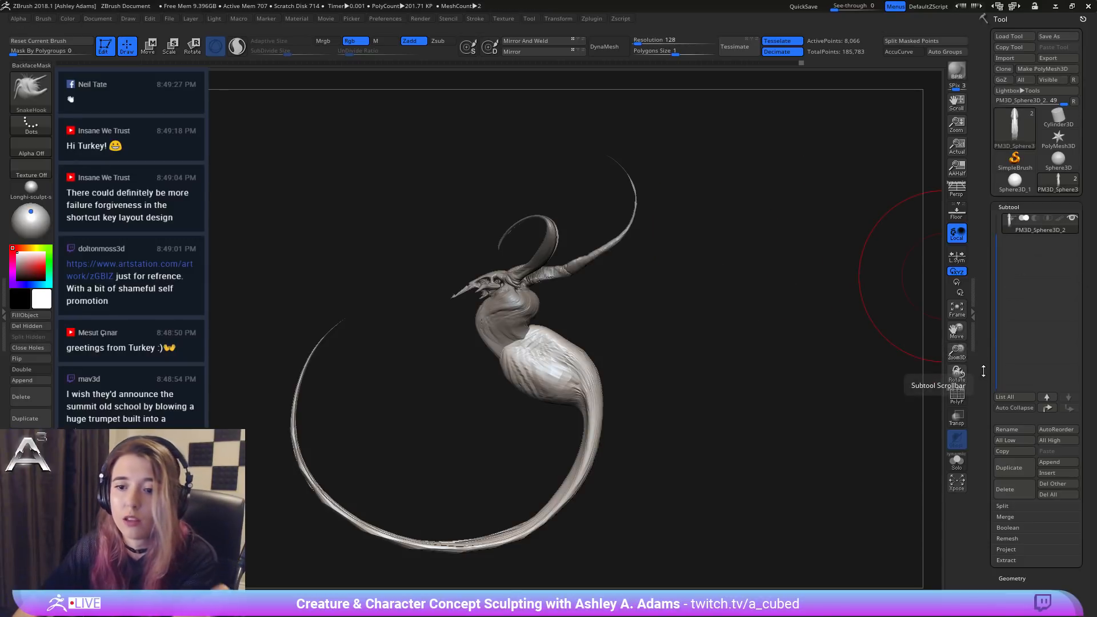
left_click(1050, 470)
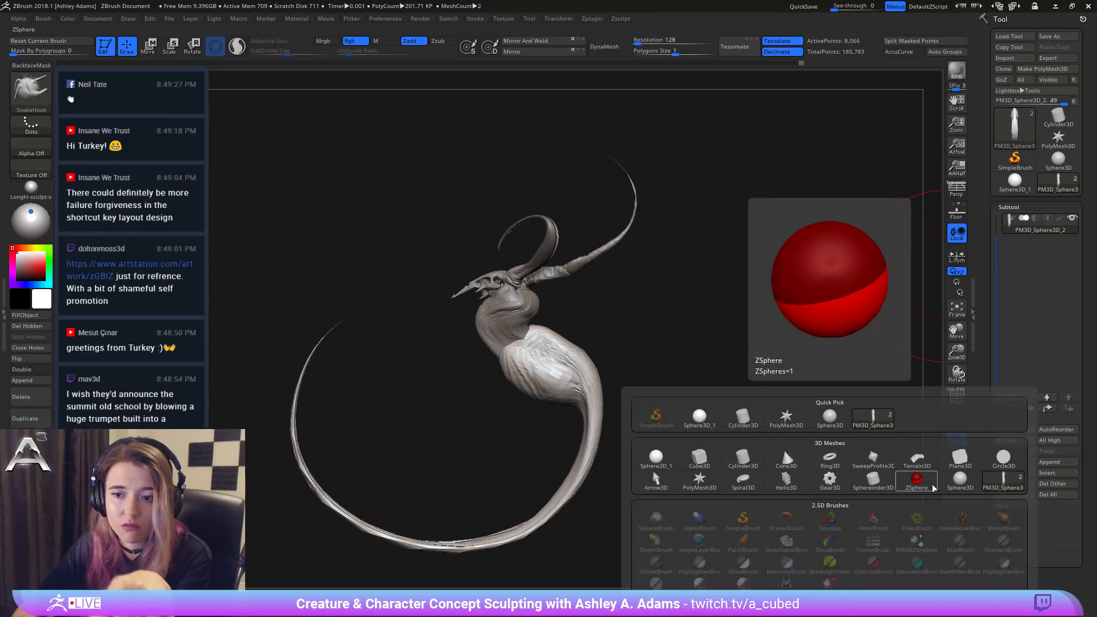
left_click(932, 475)
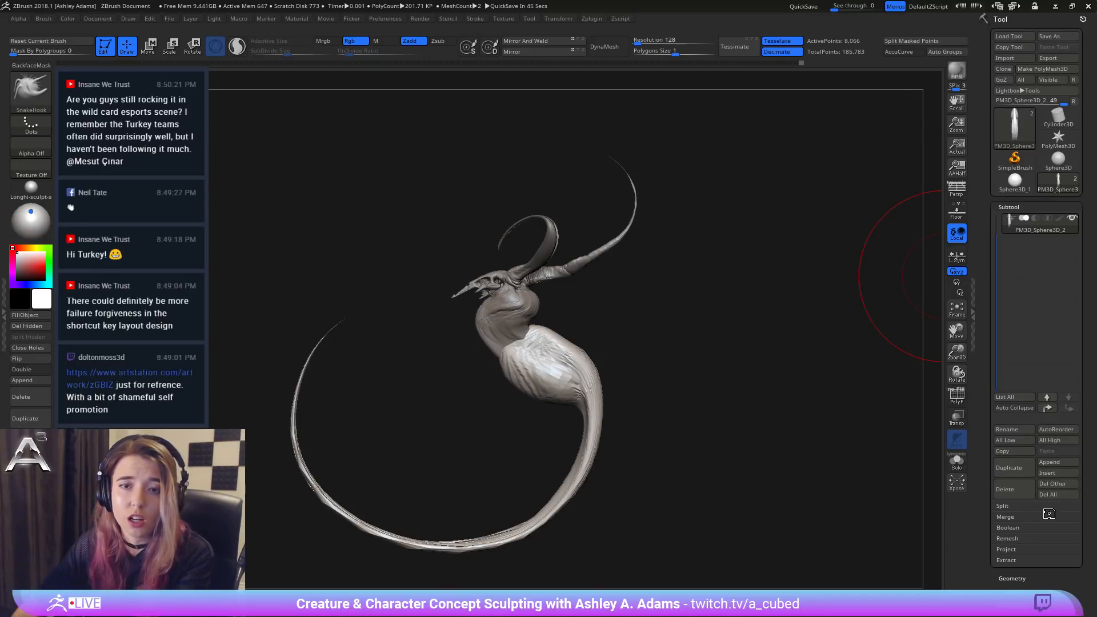
left_click(1008, 549)
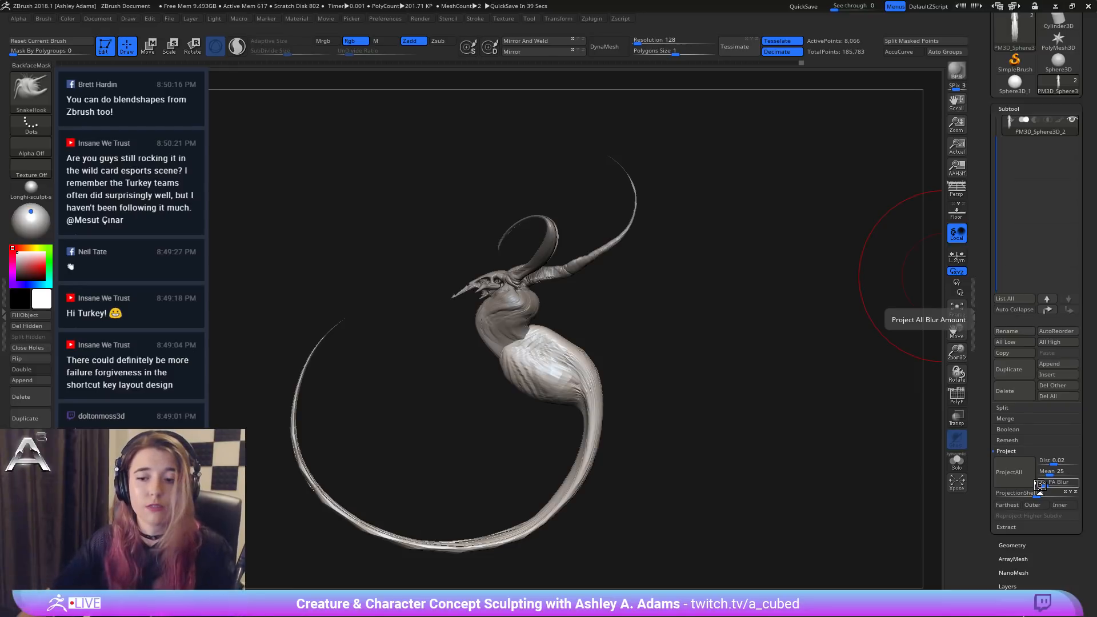
left_click(958, 443)
left_click(1006, 451)
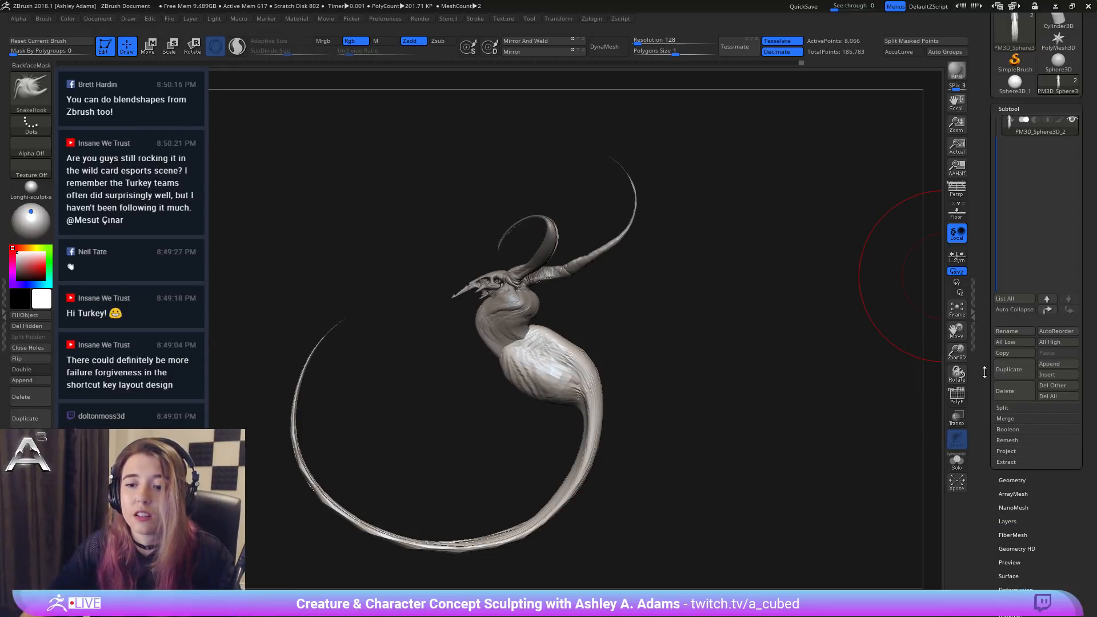
left_click_drag(987, 363, 980, 465)
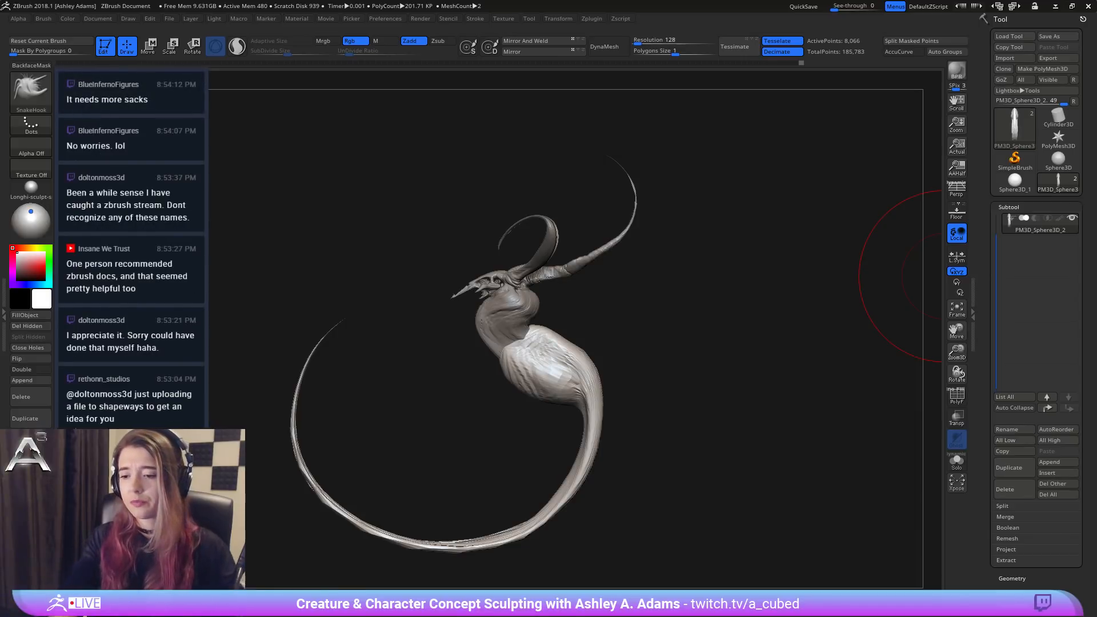
Step: Pull the back of the upper body and the start of the tail outward with a larger SnakeHook brush
mouse_move(714, 320)
left_mouse_down()
mouse_move(572, 313)
mouse_move(554, 331)
mouse_move(533, 282)
mouse_move(525, 343)
left_mouse_up()
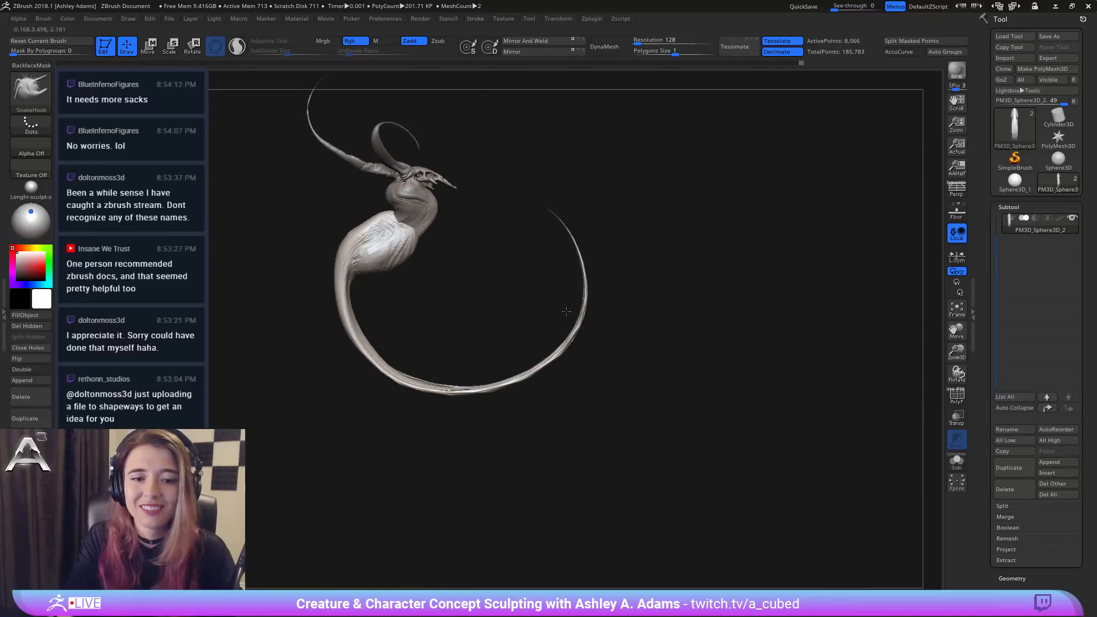
key("b")
key("s")
key("h")
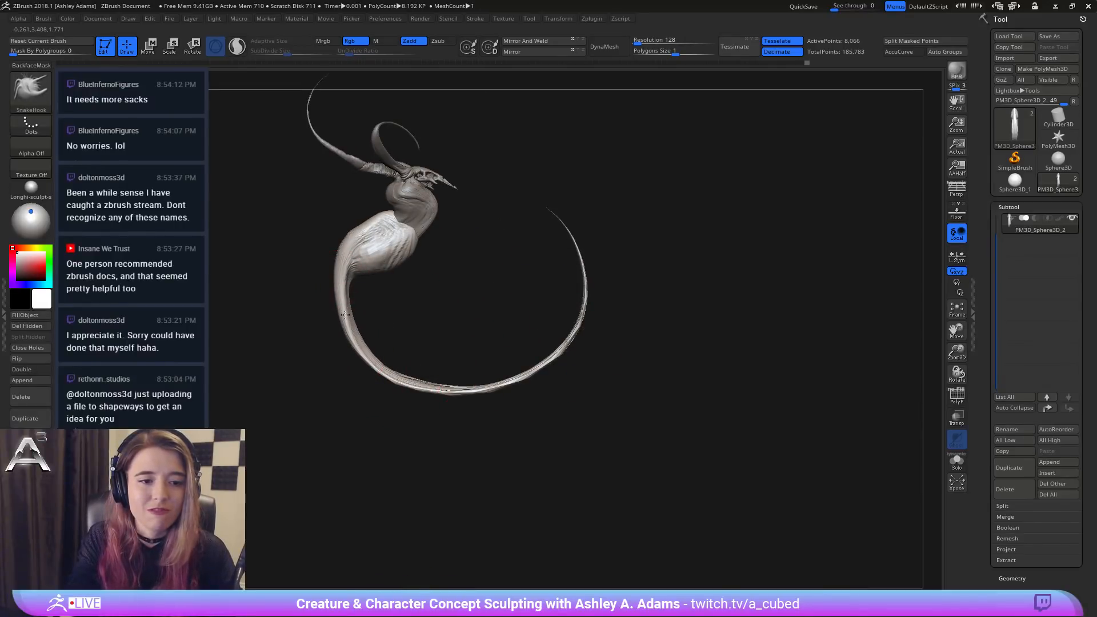
right_click(367, 238)
left_click(368, 237)
left_click_drag(369, 232, 363, 224)
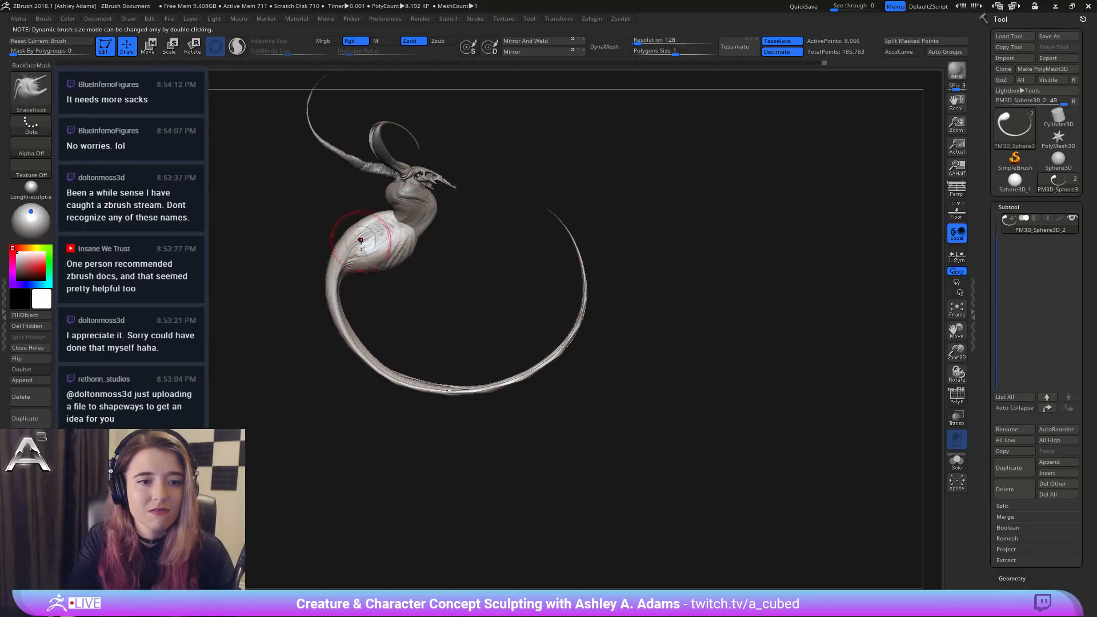
right_click_drag(363, 237, 420, 307)
right_click_drag(379, 304, 424, 317)
right_click(422, 321)
Step: Make the head subtool active and mask its head and neck area
mouse_move(446, 397)
right_mouse_down("alt")
mouse_move(458, 390)
mouse_move(462, 345)
right_mouse_up("alt")
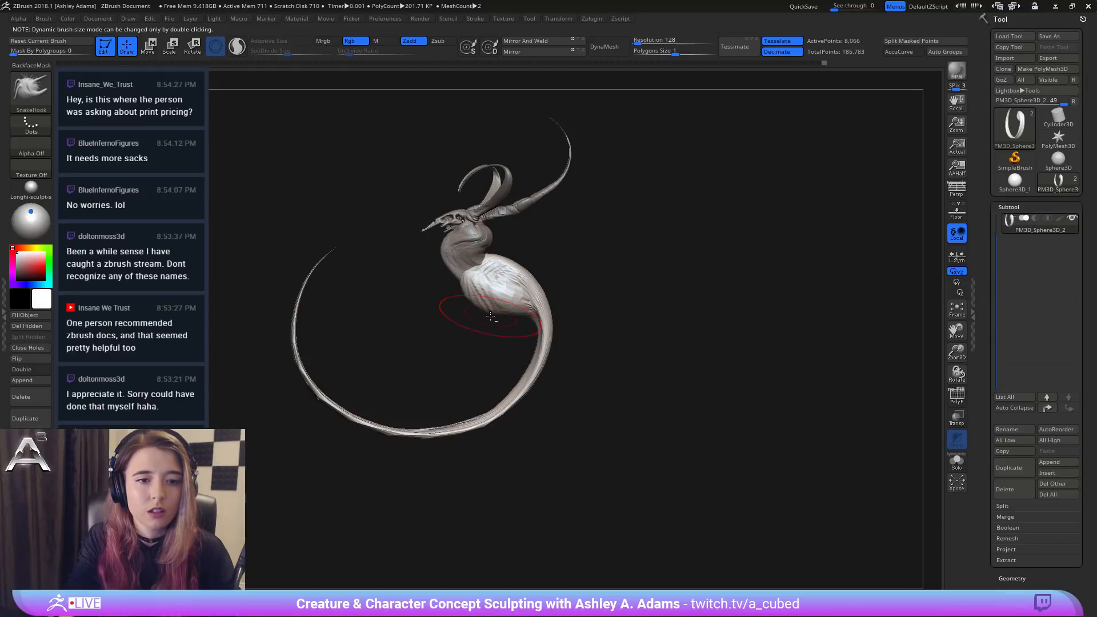
left_click(498, 166, "alt")
right_click_drag(457, 173, 472, 227, "alt")
right_click(472, 227)
mouse_move(469, 227)
left_mouse_down()
mouse_move(495, 210)
mouse_move(448, 232)
left_mouse_up()
right_click(454, 234)
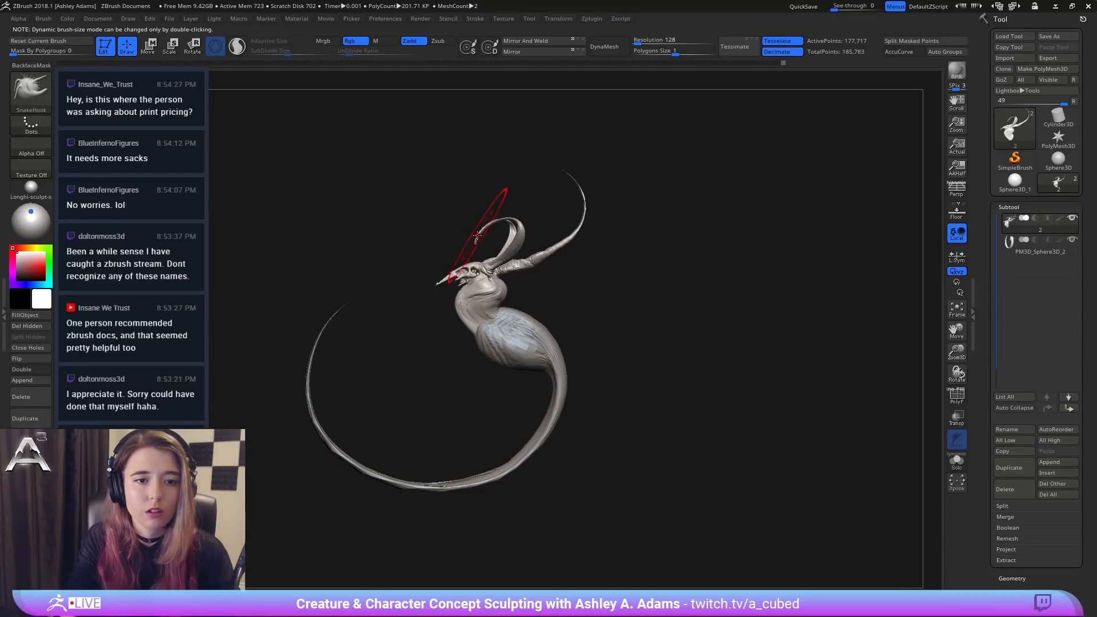
left_click_drag(384, 374, 499, 249, "ctrl")
mouse_move(435, 368)
left_mouse_down("ctrl")
mouse_move(570, 273)
mouse_move(518, 265)
mouse_move(441, 277)
mouse_move(474, 425)
left_mouse_up("ctrl")
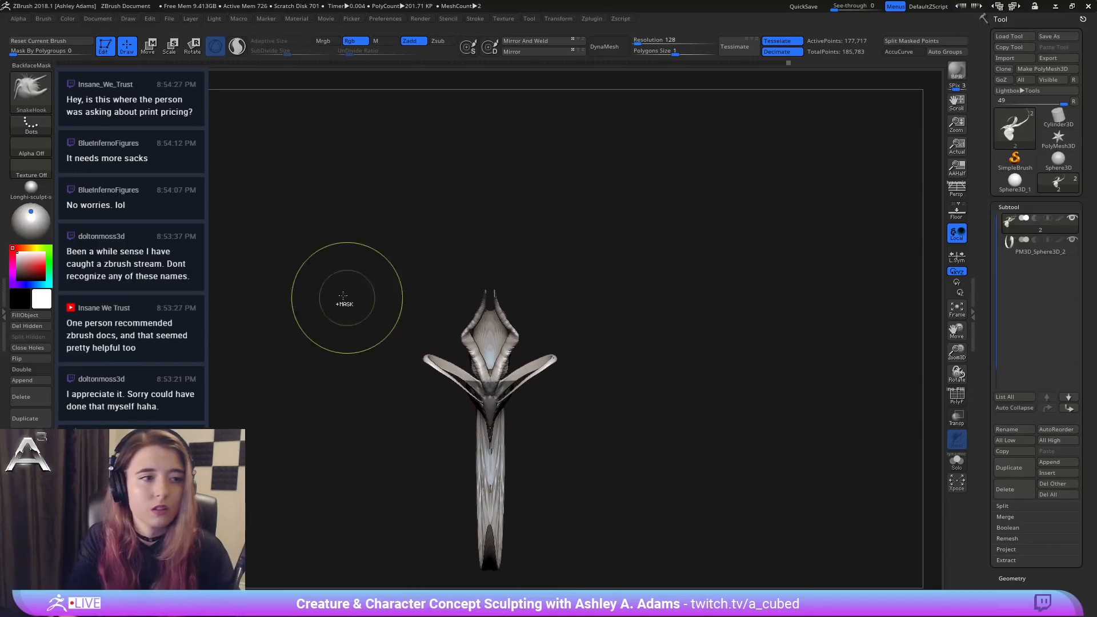
Step: Mask the long rear horns with MaskLasso from above, leaving the curved horns free
left_click(42, 82, "ctrl")
left_click(225, 150)
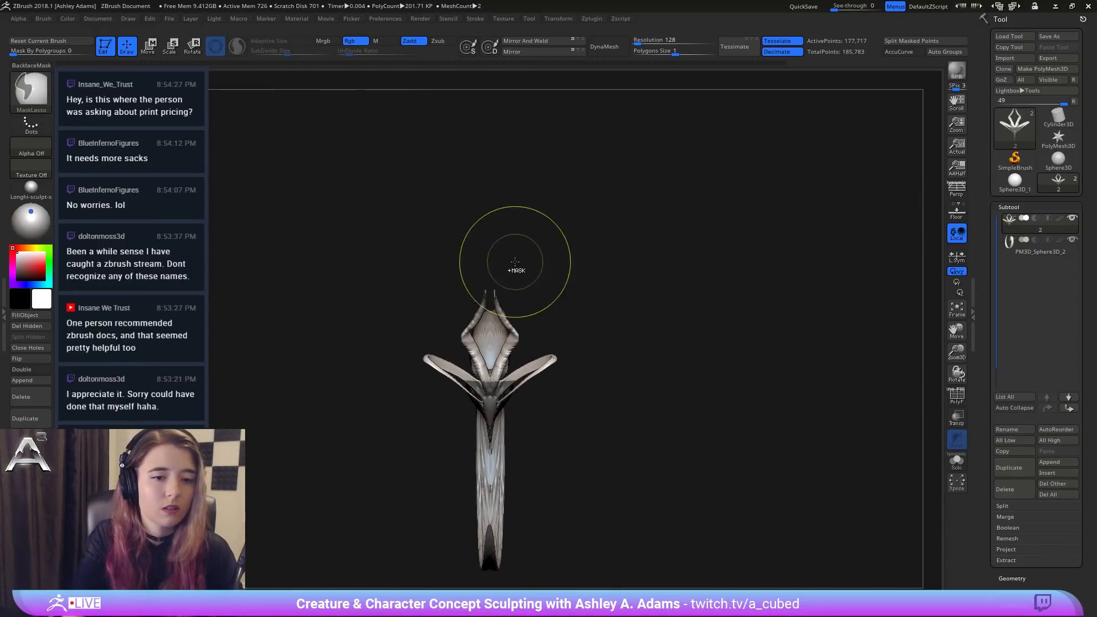
left_click_drag(507, 237, 448, 302, "ctrl")
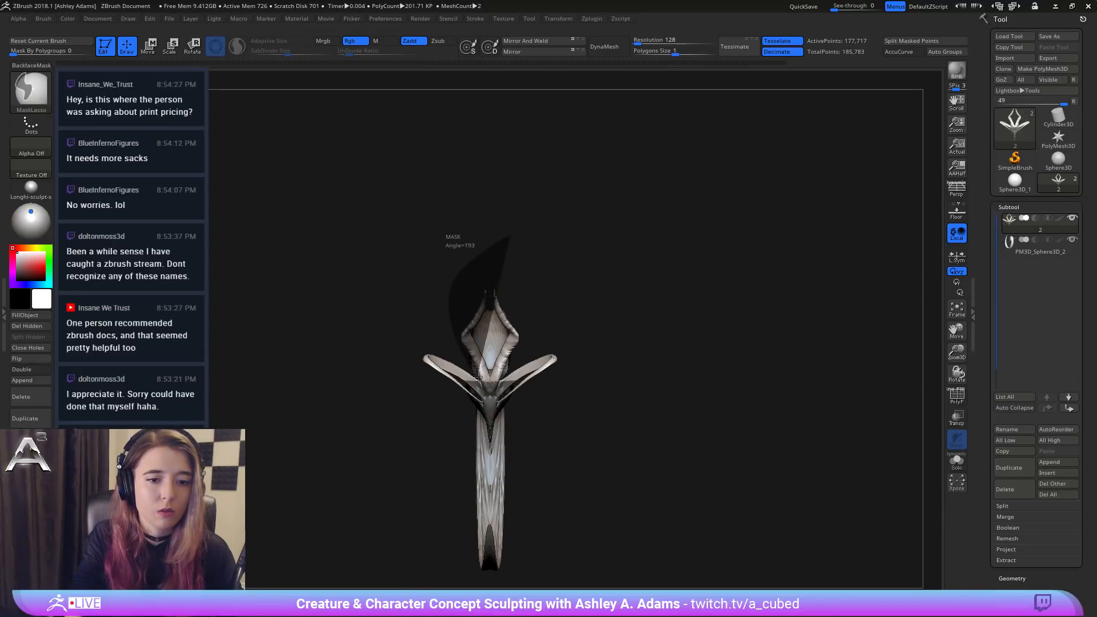
mouse_move(494, 383)
left_mouse_down("ctrl")
mouse_move(503, 343)
mouse_move(536, 316)
left_mouse_up("ctrl")
right_click(399, 378)
mouse_move(398, 374)
right_mouse_down()
mouse_move(483, 275)
mouse_move(493, 347)
right_mouse_up()
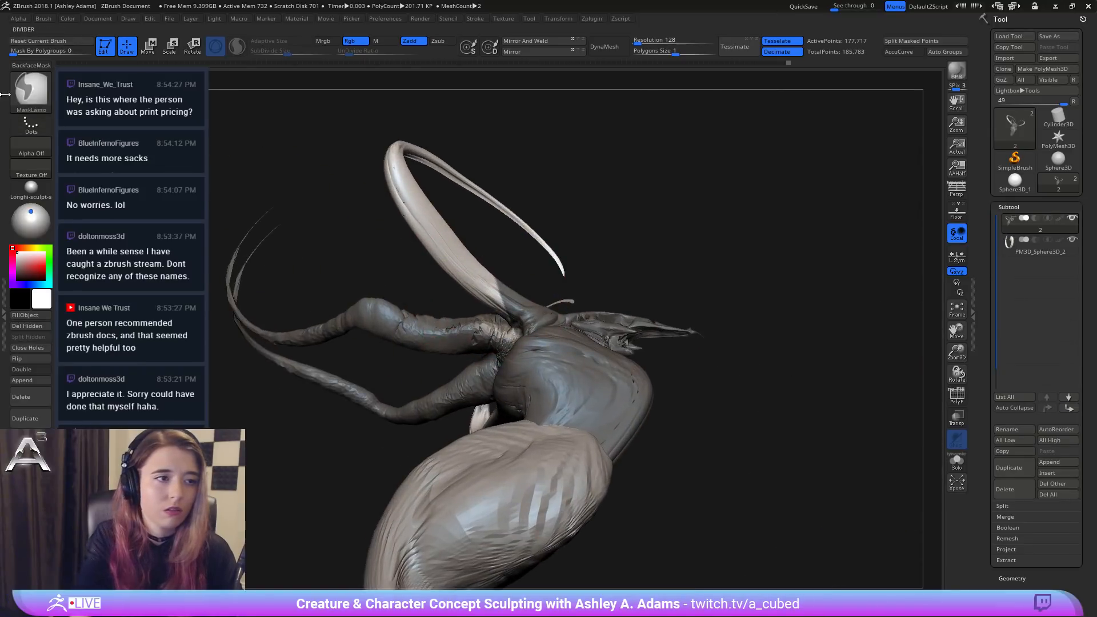
Step: Switch masking back to MaskPen and unmask the bases of the curved horns with a smaller brush
left_click(31, 92, "ctrl")
left_click(263, 150, "ctrl")
right_click(360, 265)
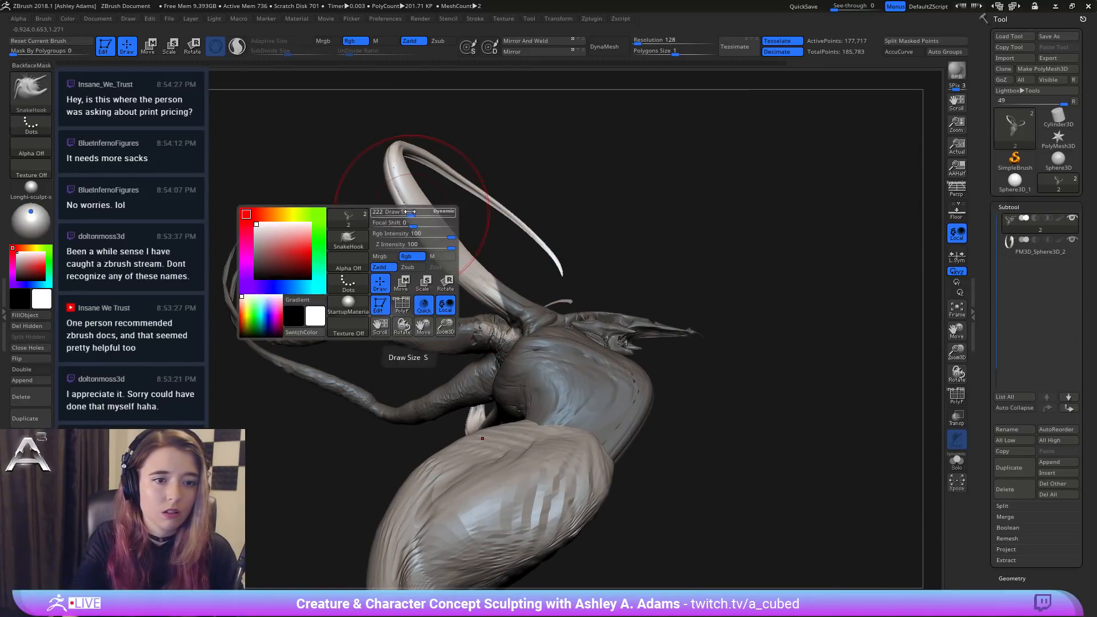
left_click_drag(416, 213, 399, 214)
left_click_drag(490, 278, 511, 303, "ctrl+alt")
mouse_move(505, 311)
right_mouse_down()
mouse_move(451, 374)
mouse_move(469, 324)
right_mouse_up()
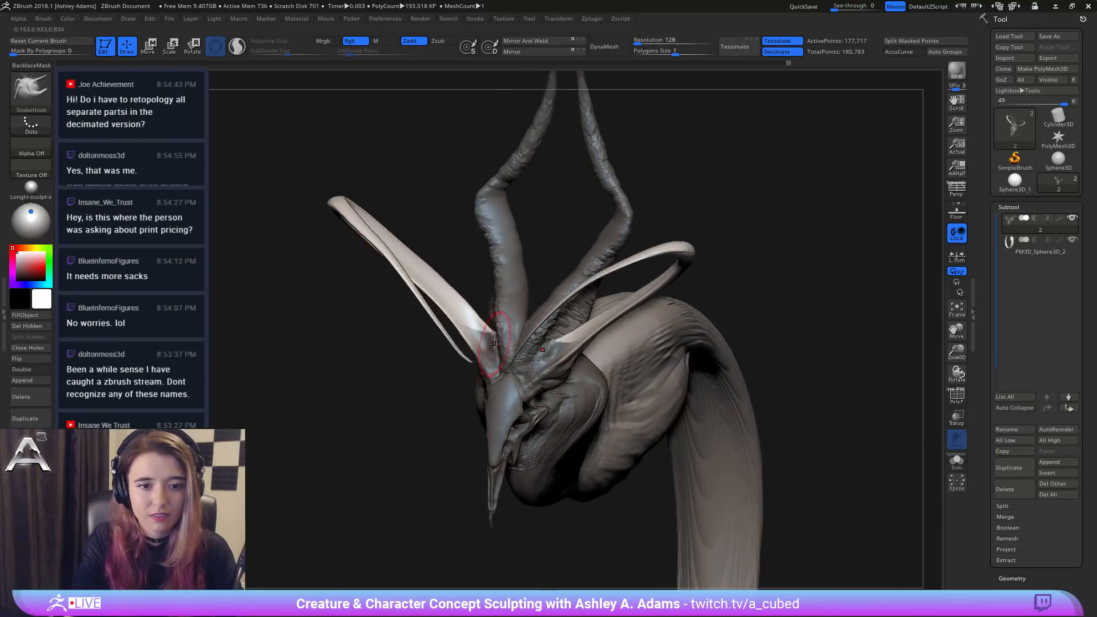
left_click_drag(484, 357, 485, 343, "ctrl+alt")
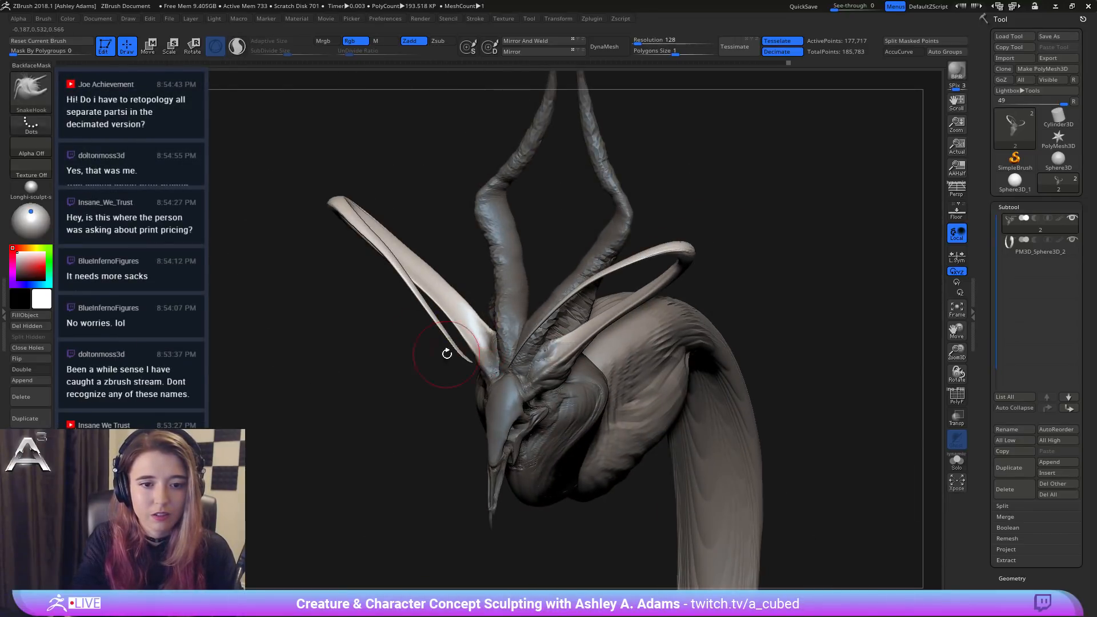
mouse_move(445, 352)
right_mouse_down("ctrl")
mouse_move(451, 588)
mouse_move(520, 328)
mouse_move(499, 364)
mouse_move(512, 240)
right_mouse_up("ctrl")
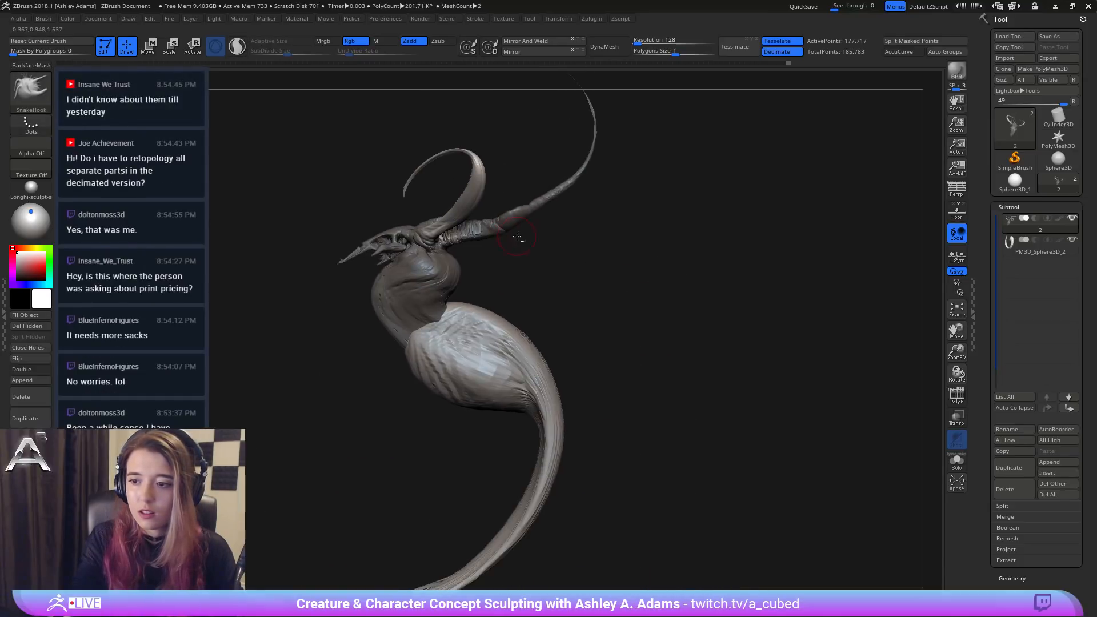
right_click_drag(523, 295, 558, 282, "ctrl")
key("space")
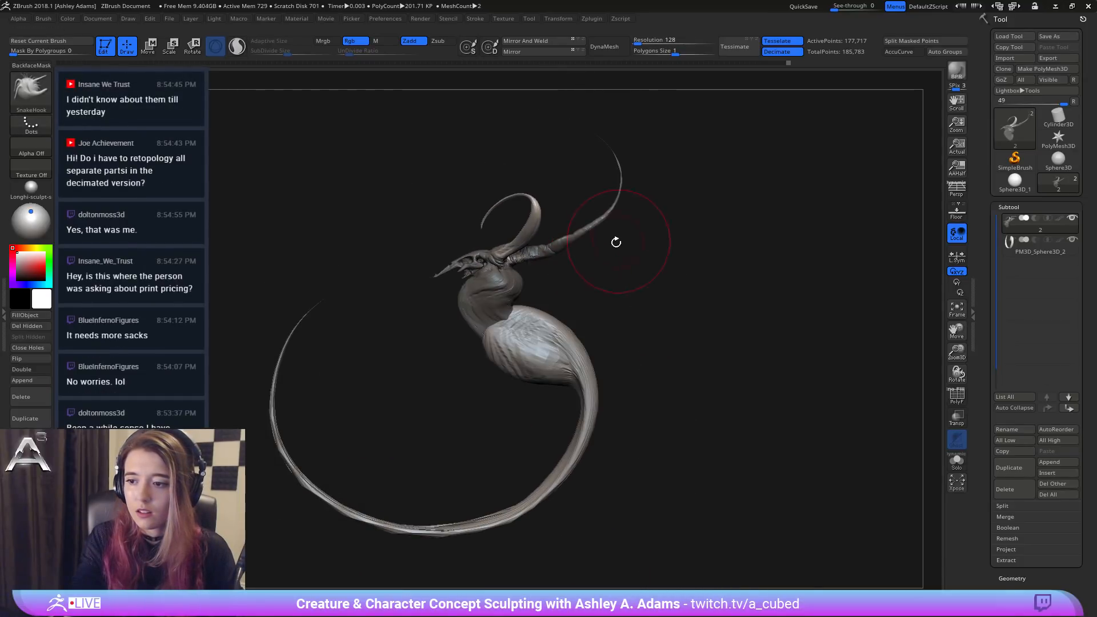
right_click_drag(615, 240, 372, 164)
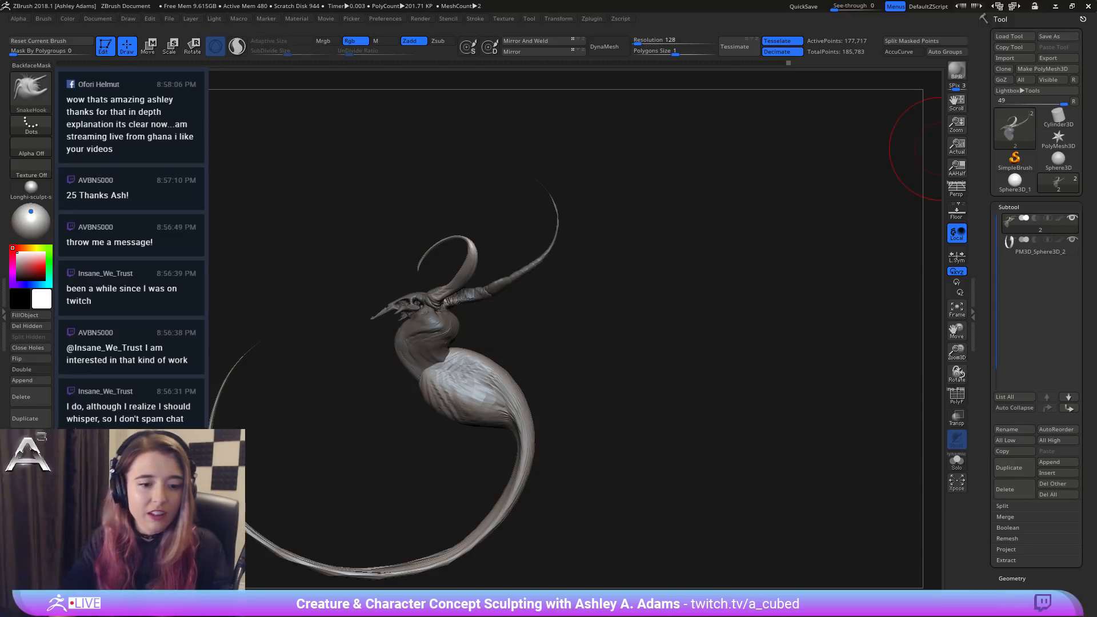
Step: Clear the mask and even out the contour of the long rear horns with SnakeHook
left_click_drag(530, 295, 595, 275)
left_click_drag(535, 225, 536, 225)
mouse_move(529, 223)
right_mouse_down("ctrl")
mouse_move(517, 251)
mouse_move(417, 309)
mouse_move(457, 297)
mouse_move(440, 274)
right_mouse_up("ctrl")
right_click(417, 308)
left_click_drag(451, 261, 454, 265)
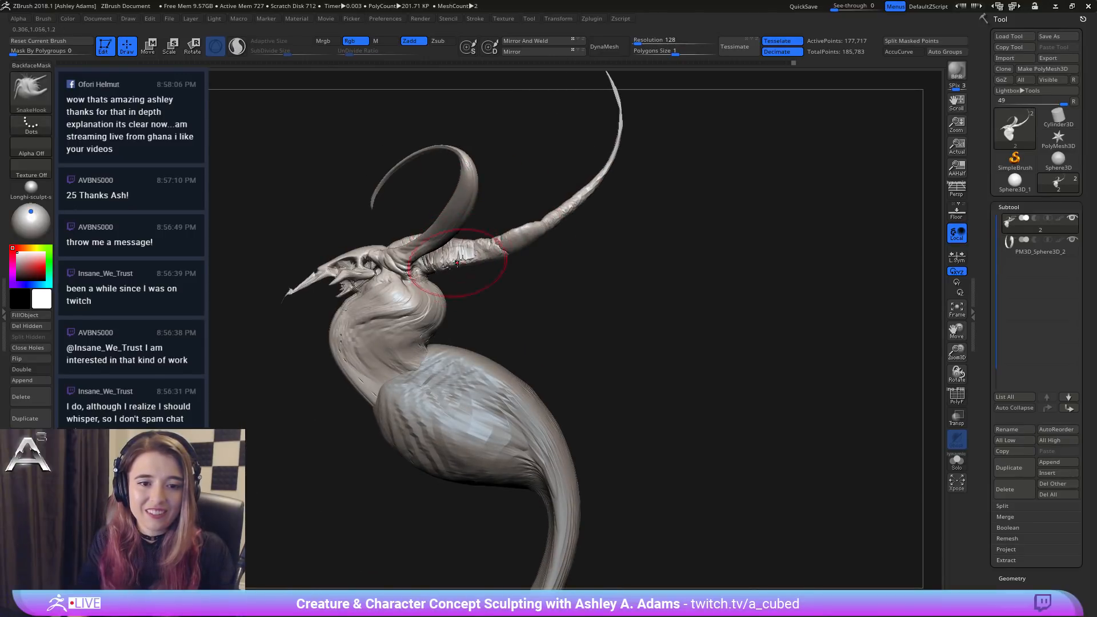
left_click_drag(546, 226, 579, 204)
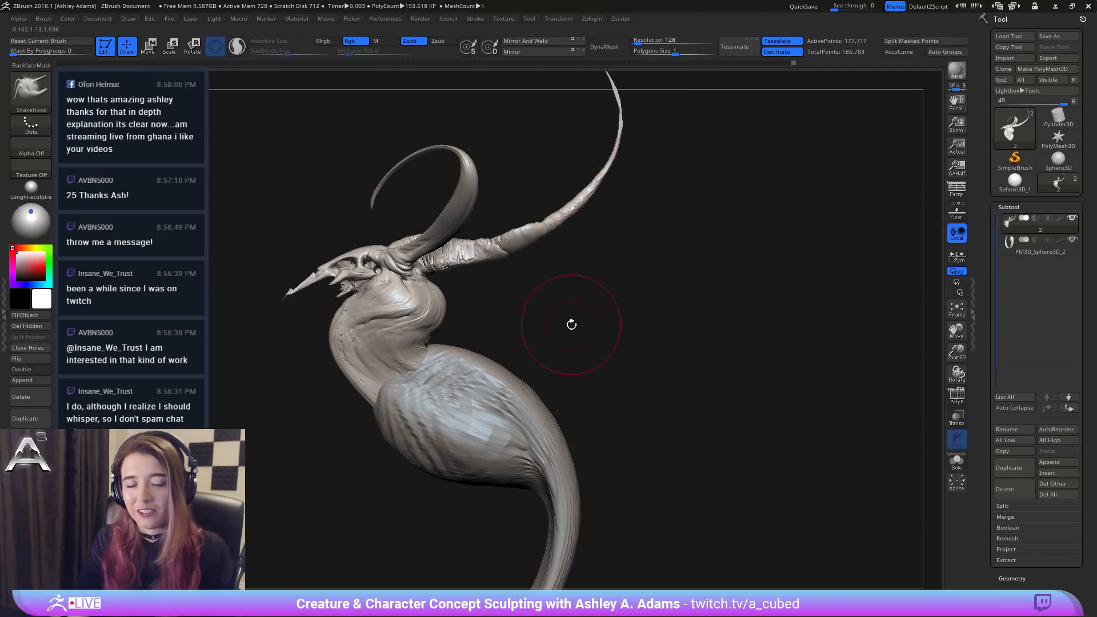
Step: Mask the head and neck in side view, leaving the horns free
right_click_drag(585, 352, 530, 326, "ctrl")
key("space")
left_click_drag(563, 280, 591, 280)
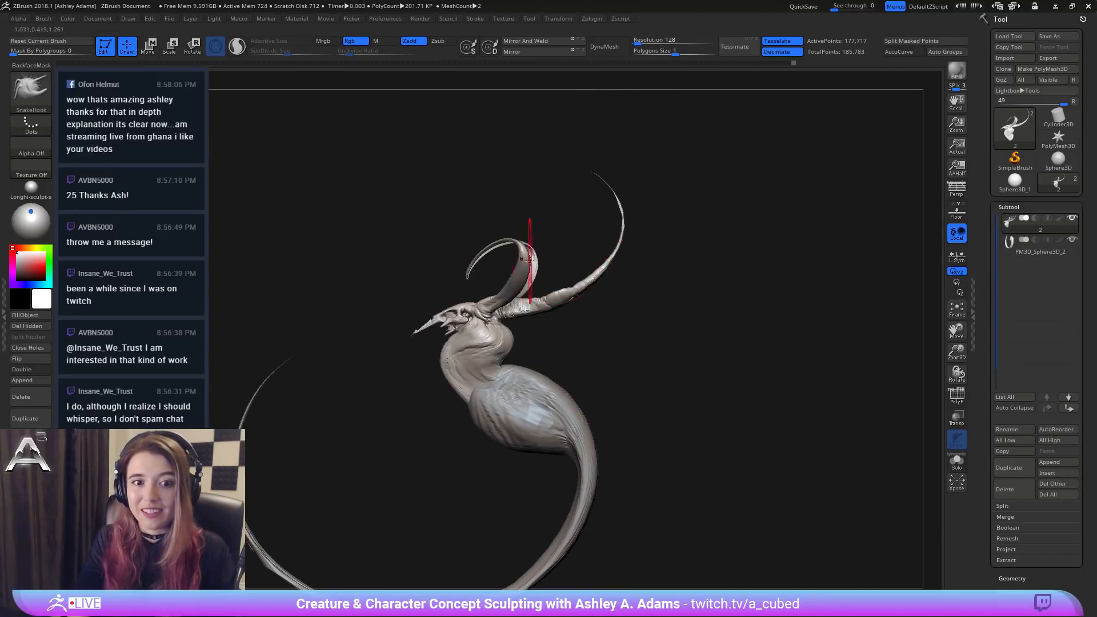
mouse_move(526, 246)
right_mouse_down()
mouse_move(538, 275)
mouse_move(522, 234)
right_mouse_up()
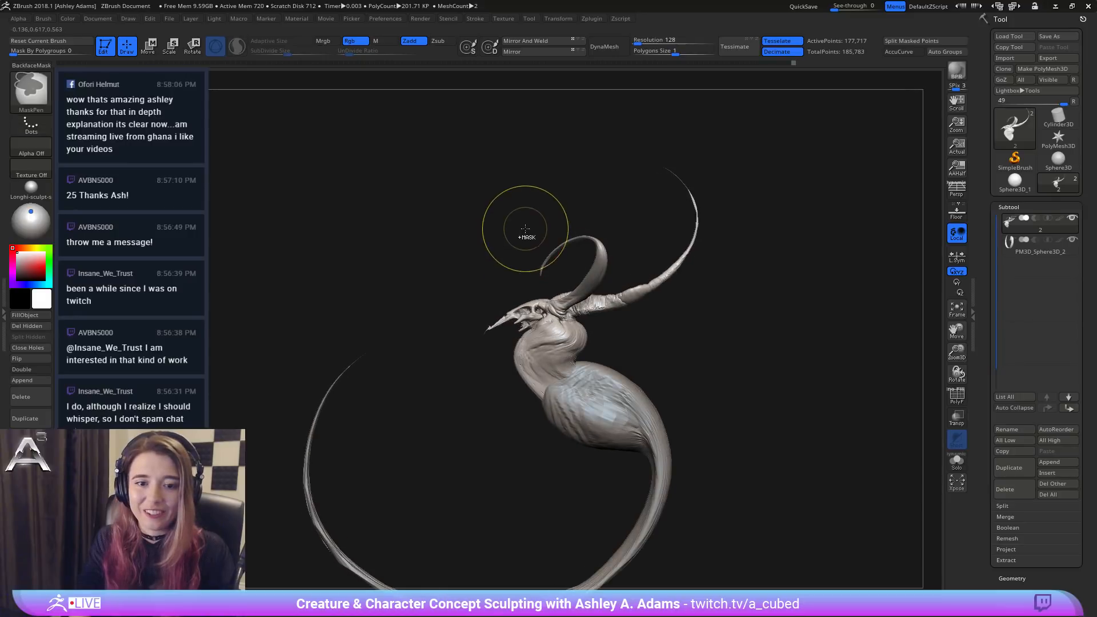
left_click_drag(432, 435, 592, 288, "ctrl")
Step: Unmask the bases of the curved horns with a smaller MaskPen brush
mouse_move(564, 280)
right_mouse_down()
mouse_move(552, 280)
mouse_move(574, 329)
mouse_move(538, 273)
mouse_move(511, 273)
right_mouse_up()
key("space")
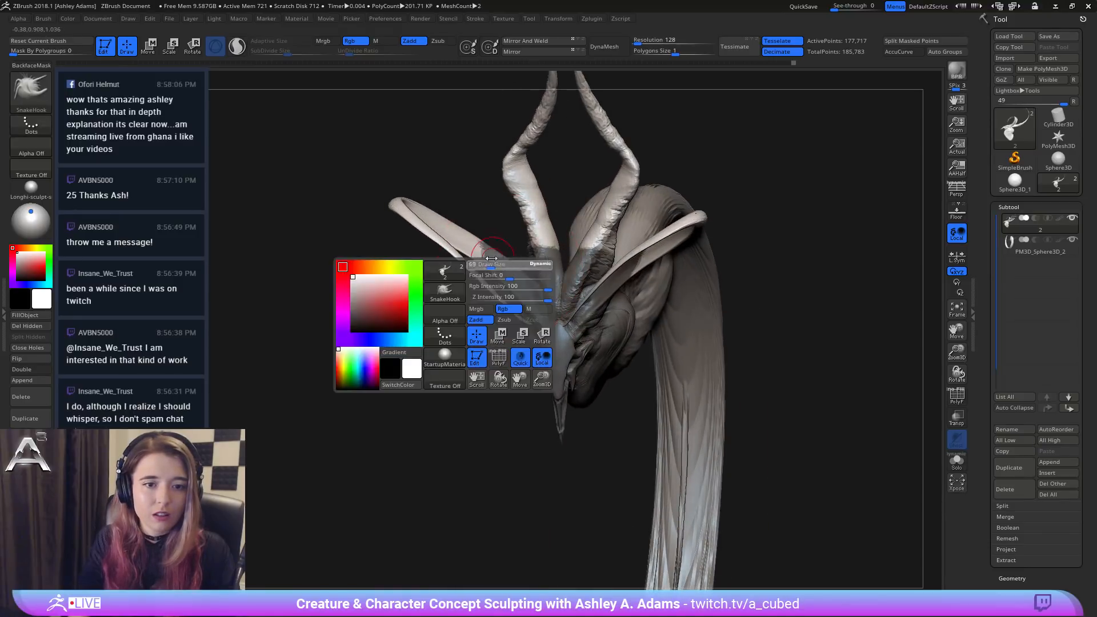
mouse_move(511, 273)
left_mouse_down()
mouse_move(495, 271)
mouse_move(482, 243)
mouse_move(533, 298)
left_mouse_up()
mouse_move(536, 257)
right_mouse_down()
mouse_move(566, 225)
mouse_move(594, 258)
right_mouse_up()
left_click_drag(553, 285, 540, 213, "ctrl+alt")
right_click_drag(539, 213, 550, 215)
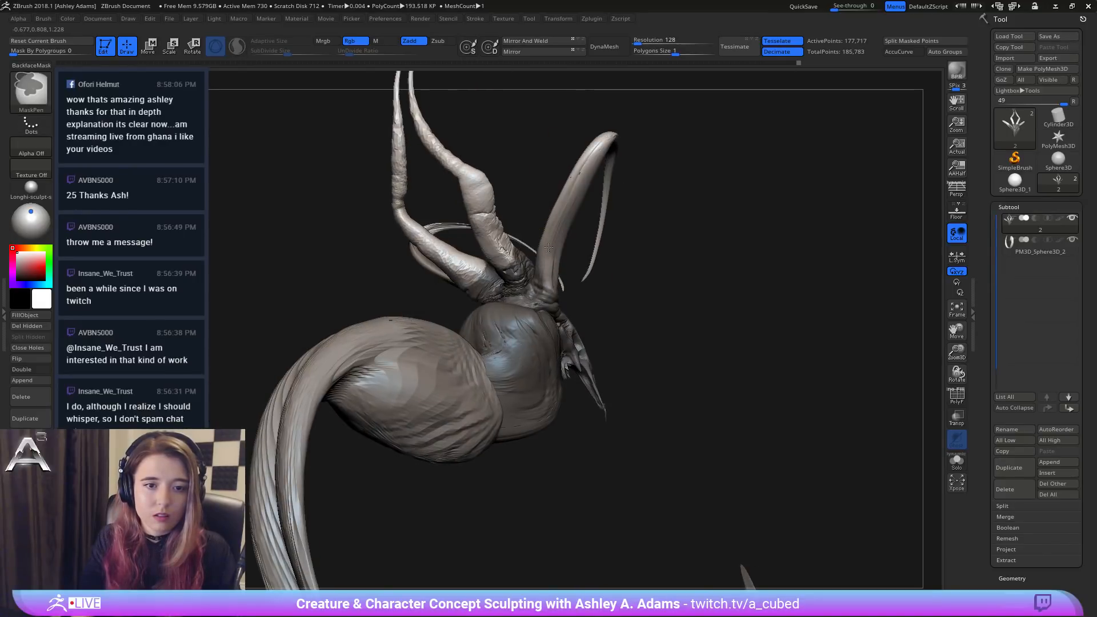
right_click_drag(547, 278, 514, 240, "ctrl")
Step: Push the curved horns into a wider, higher arc with a large SnakeHook brush in side view
mouse_move(514, 240)
right_mouse_down()
mouse_move(480, 259)
mouse_move(563, 220)
right_mouse_up()
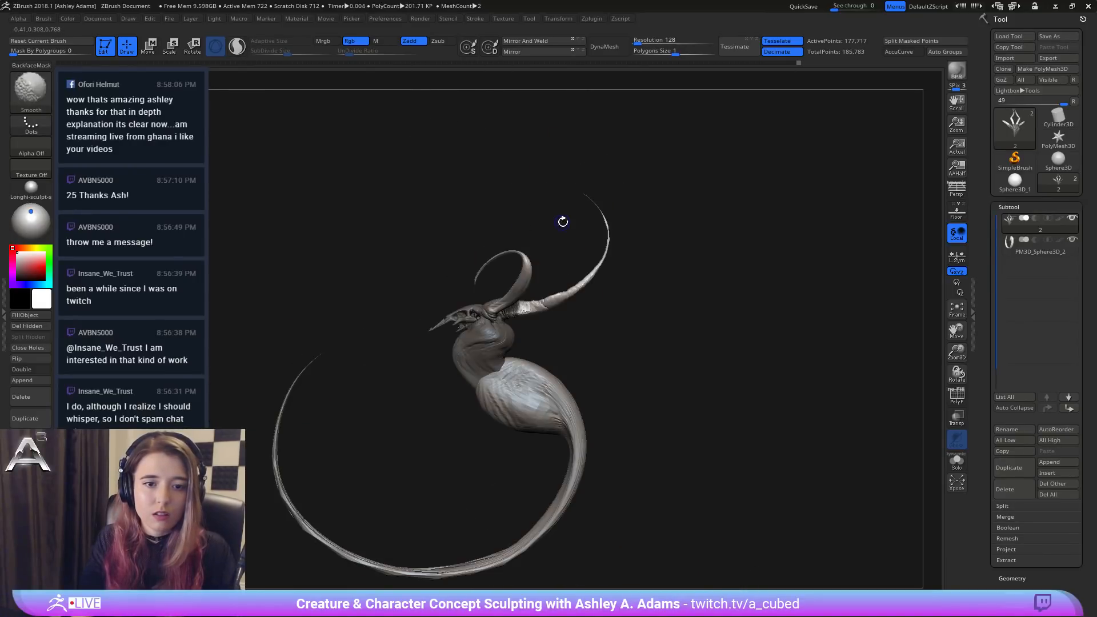
key("space")
left_click_drag(608, 217, 622, 202)
right_click_drag(469, 247, 457, 320, "alt")
key("space")
left_click(542, 267)
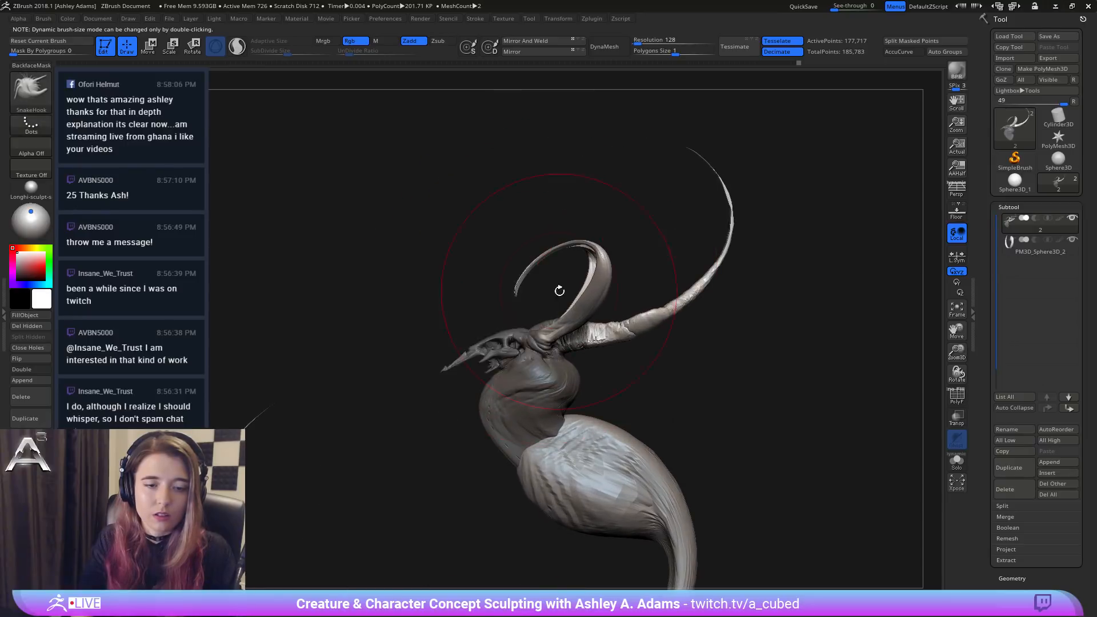
right_click_drag(558, 289, 528, 278, "ctrl")
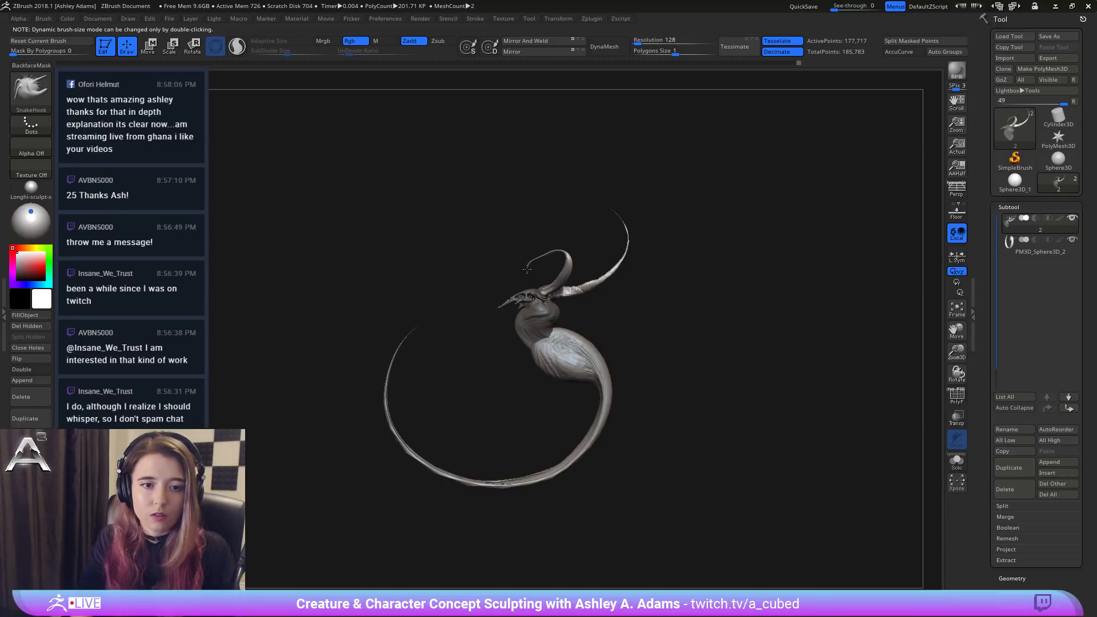
mouse_move(543, 257)
left_mouse_down()
mouse_move(578, 247)
mouse_move(549, 243)
left_mouse_up()
key("space")
mouse_move(542, 247)
left_mouse_down()
mouse_move(590, 255)
mouse_move(573, 245)
left_mouse_up()
Step: Refine and smooth the thin ends of the curved horns from the front and side
key("space")
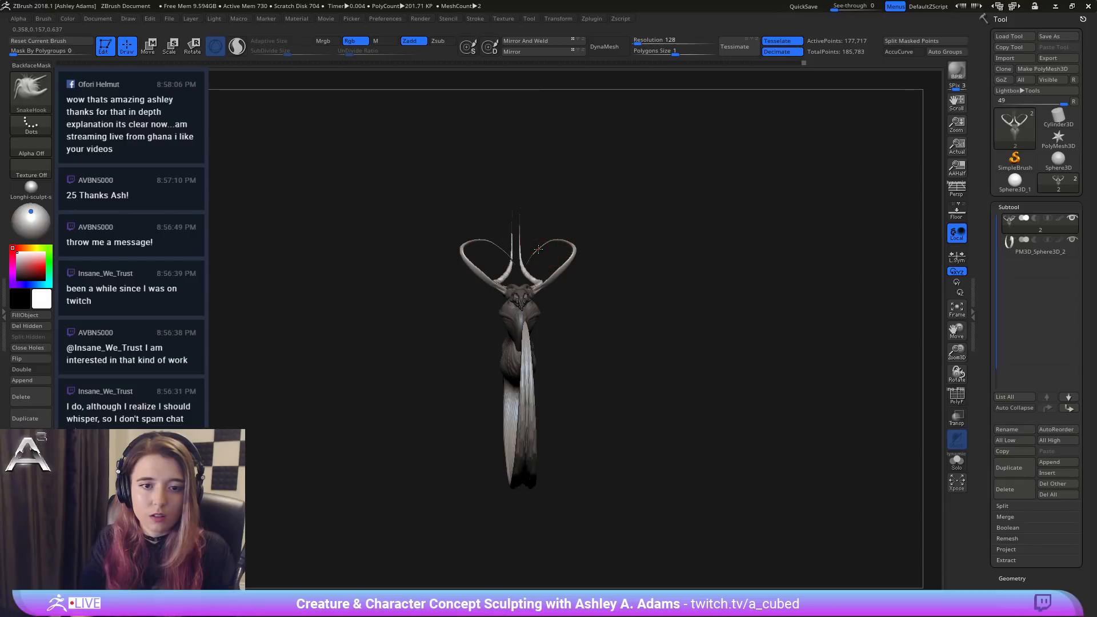
key("shift")
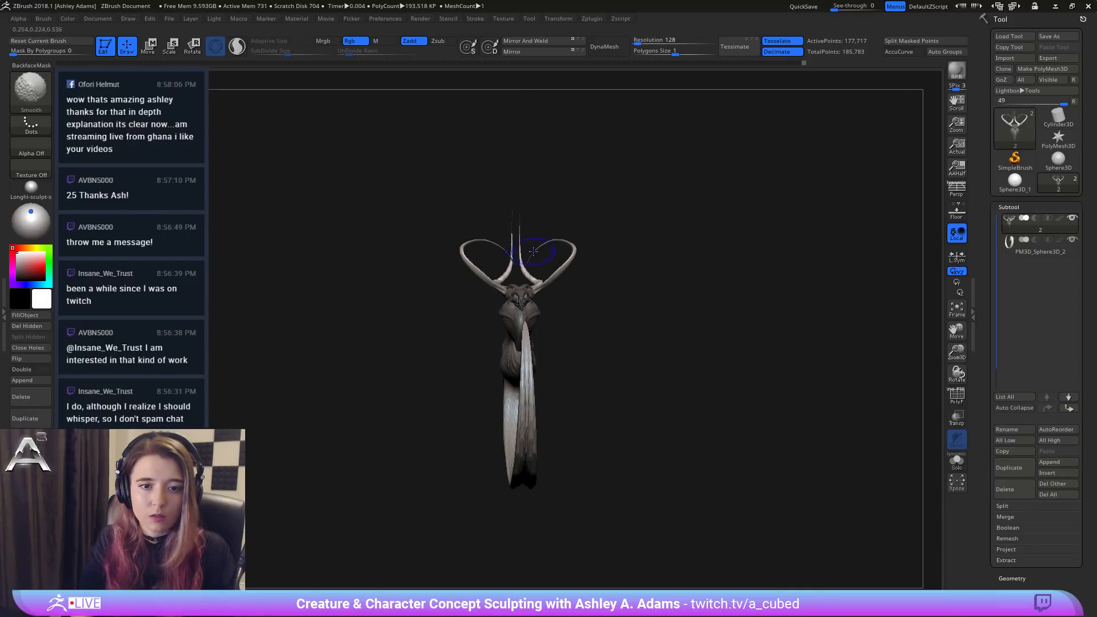
key("space")
mouse_move(576, 245)
left_mouse_down("shift")
mouse_move(588, 250)
mouse_move(542, 258)
left_mouse_up("shift")
key("space")
key("space")
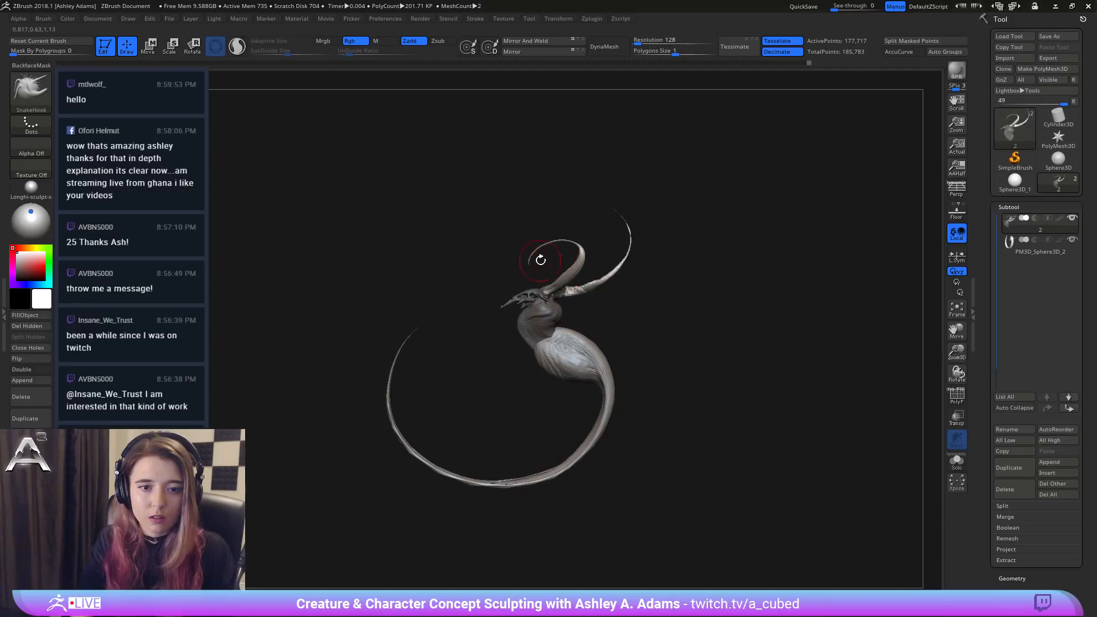
key("shift")
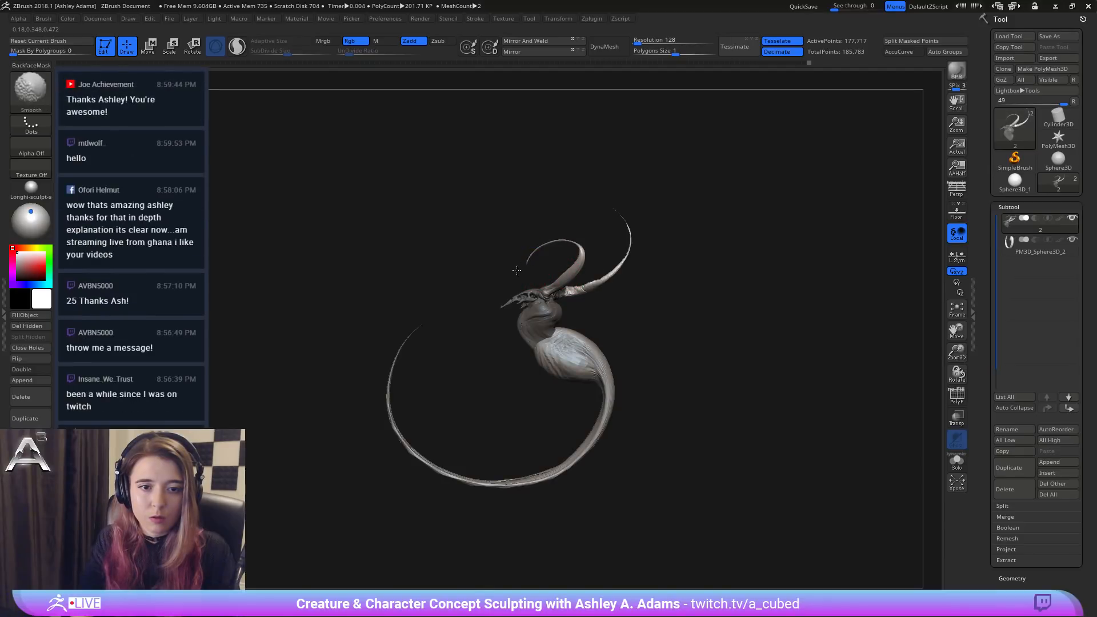
Step: Refine and smooth the thin tip of the curled front horn
left_click_drag(530, 254, 552, 241, "shift")
right_click_drag(543, 222, 525, 271, "ctrl")
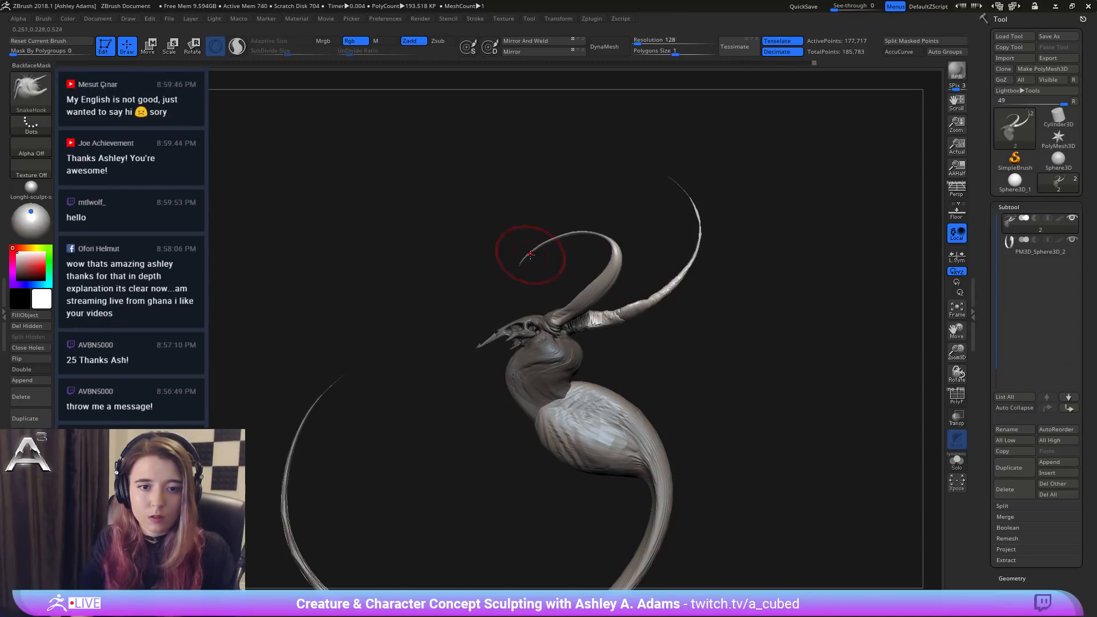
key("shift")
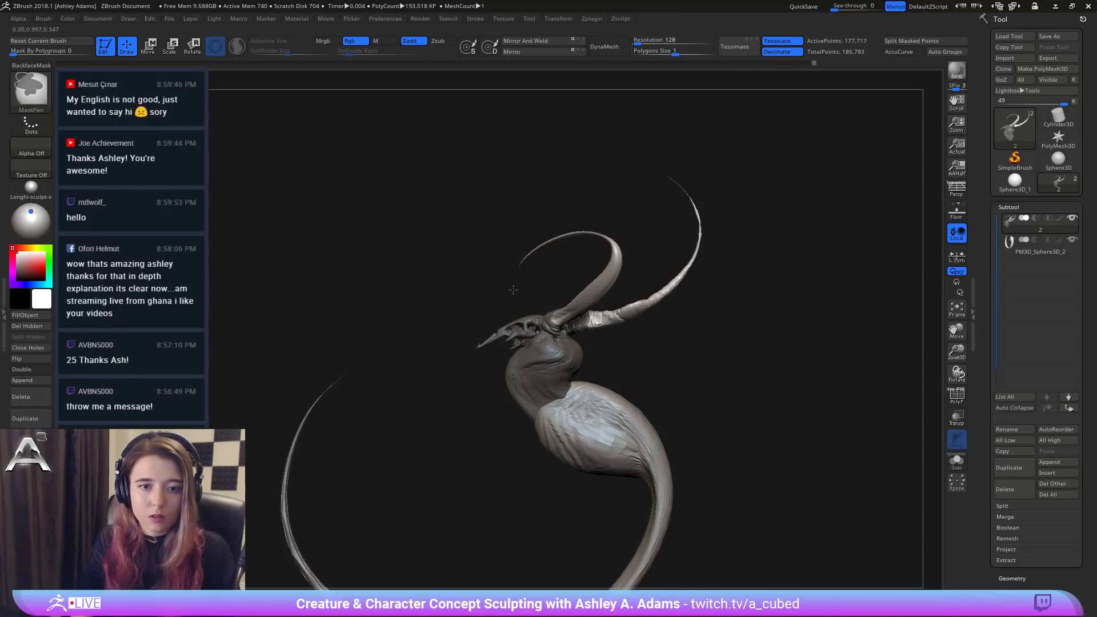
right_click_drag(506, 266, 539, 238, "ctrl")
key("space")
left_click_drag(506, 271, 497, 271)
left_click_drag(428, 326, 554, 296)
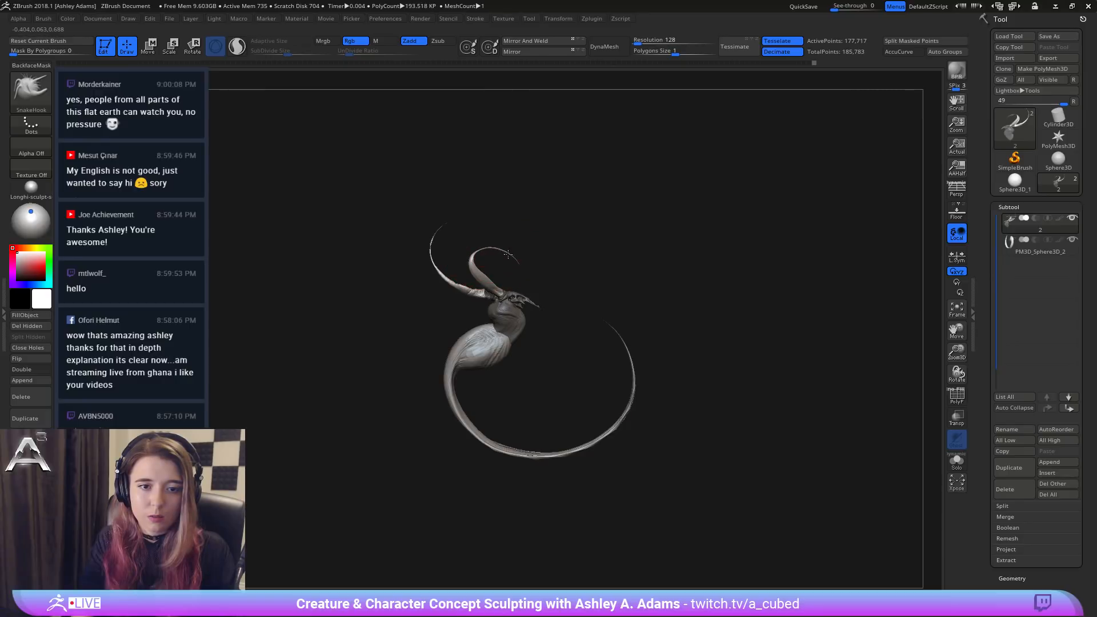
Step: Pull the curled front horn into a cleaner arc with SnakeHook and smooth its upper curve towards the tip
key("space")
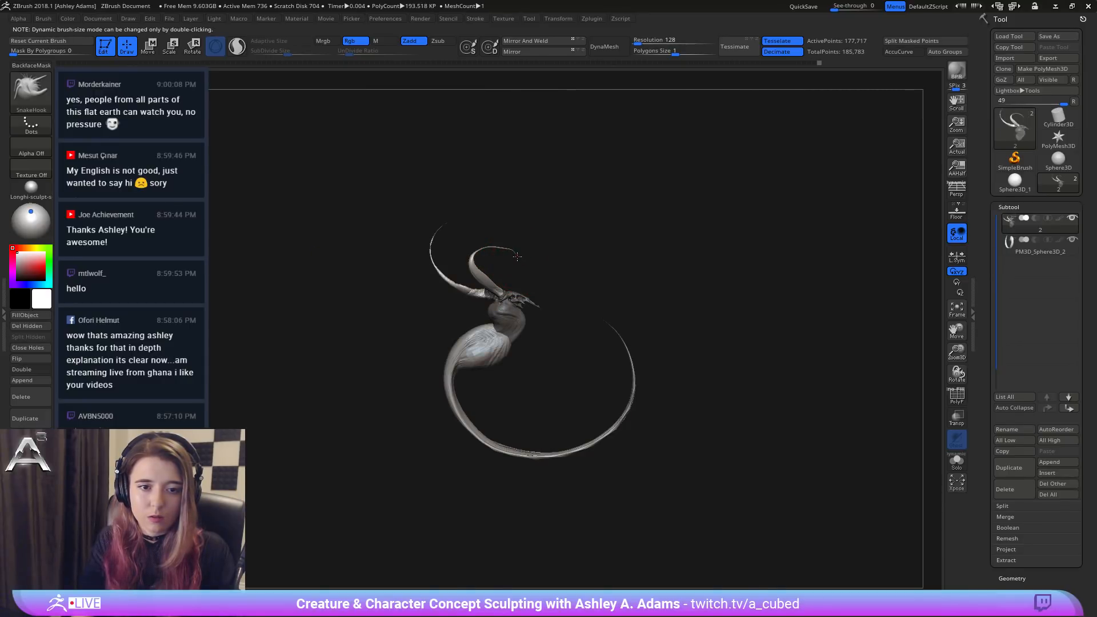
key("shift")
left_click_drag(506, 255, 516, 256, "alt")
key("space")
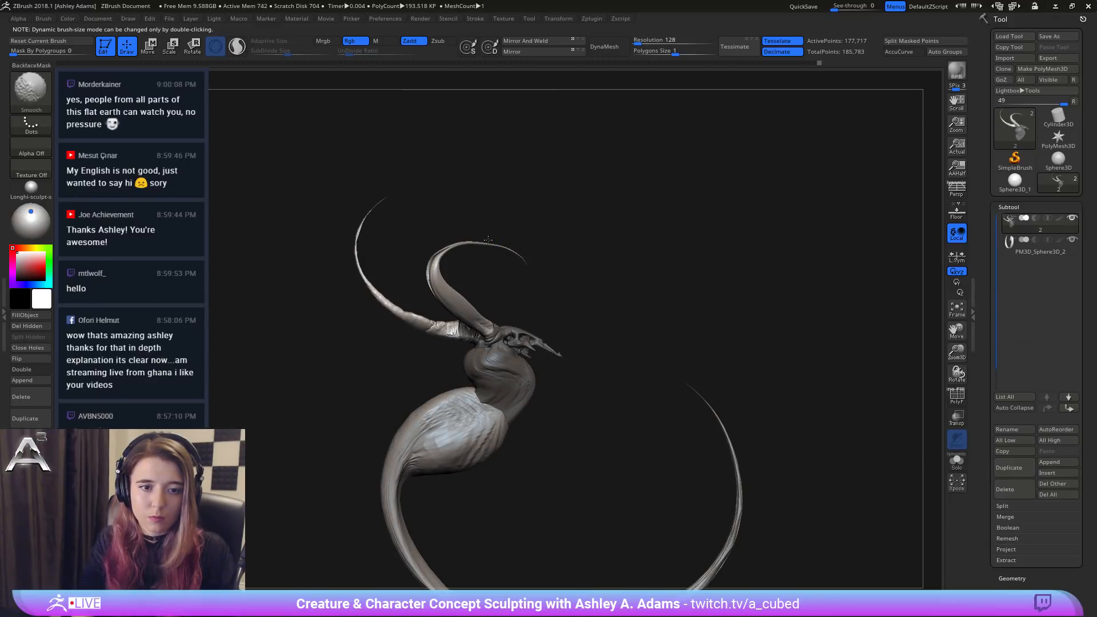
mouse_move(490, 242)
left_mouse_down("shift")
mouse_move(498, 239)
mouse_move(457, 242)
left_mouse_up("shift")
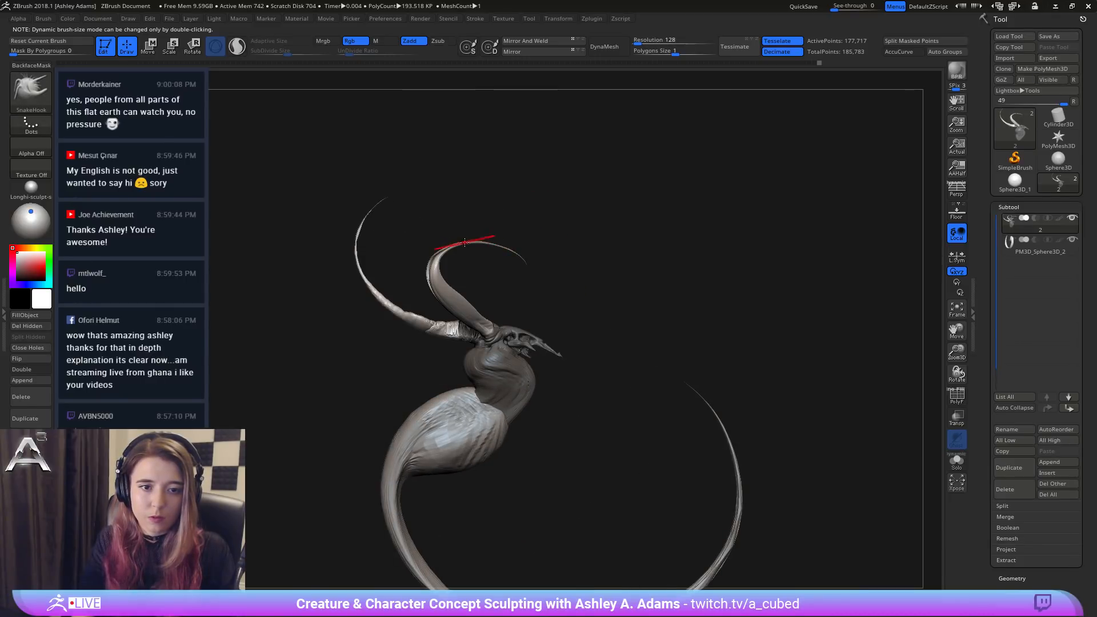
key("space")
key("shift")
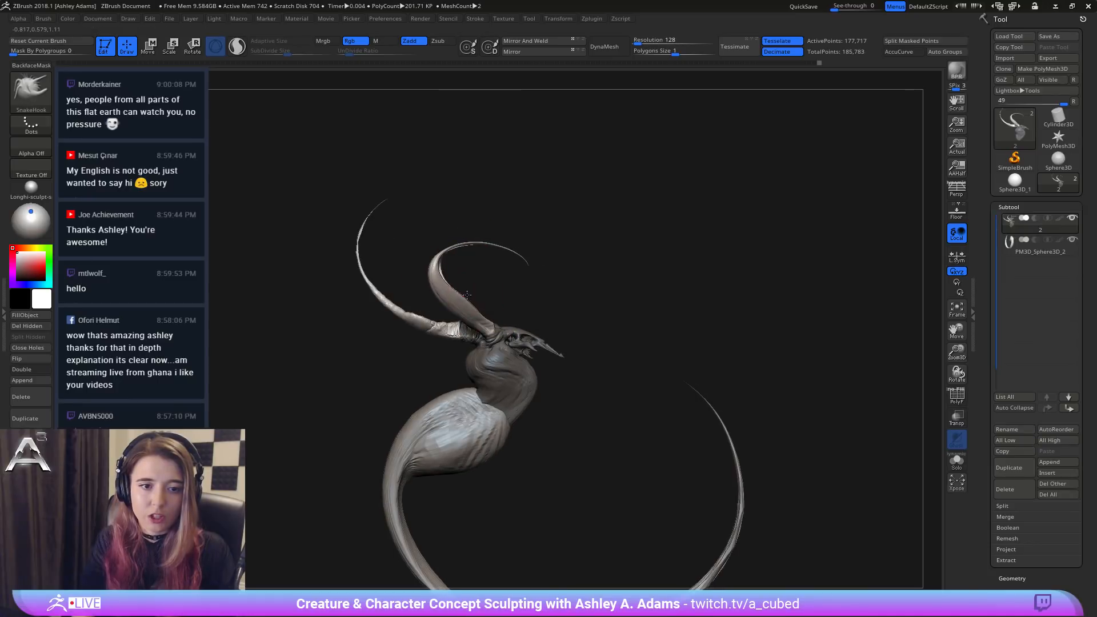
key("space")
key("space")
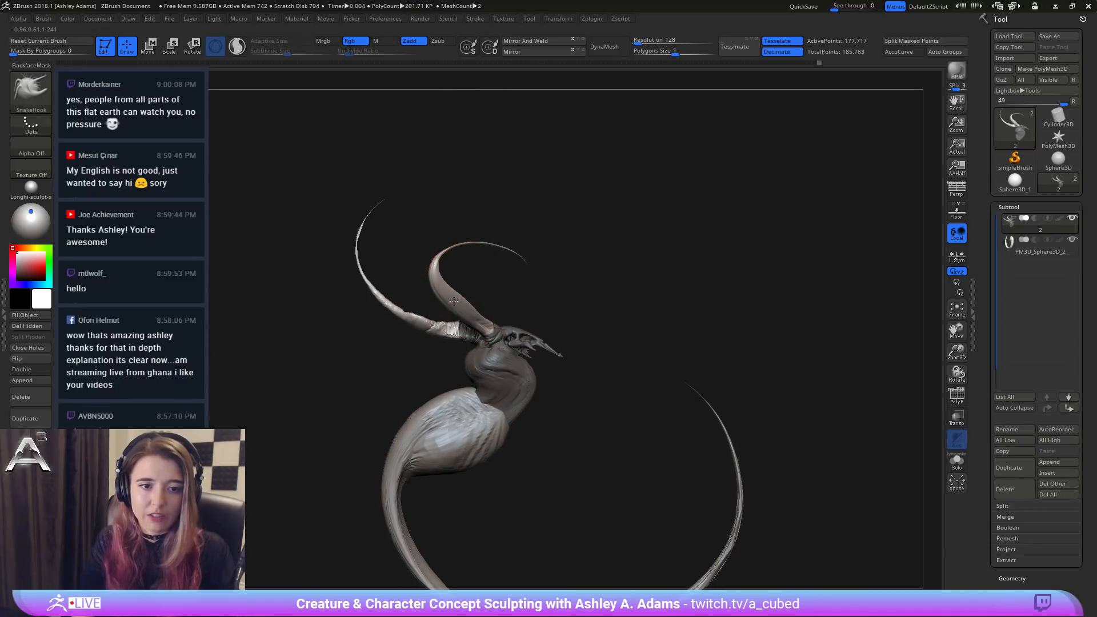
mouse_move(453, 269)
left_mouse_down("alt")
mouse_move(460, 244)
mouse_move(510, 288)
mouse_move(528, 285)
mouse_move(497, 272)
left_mouse_up("alt")
key("space")
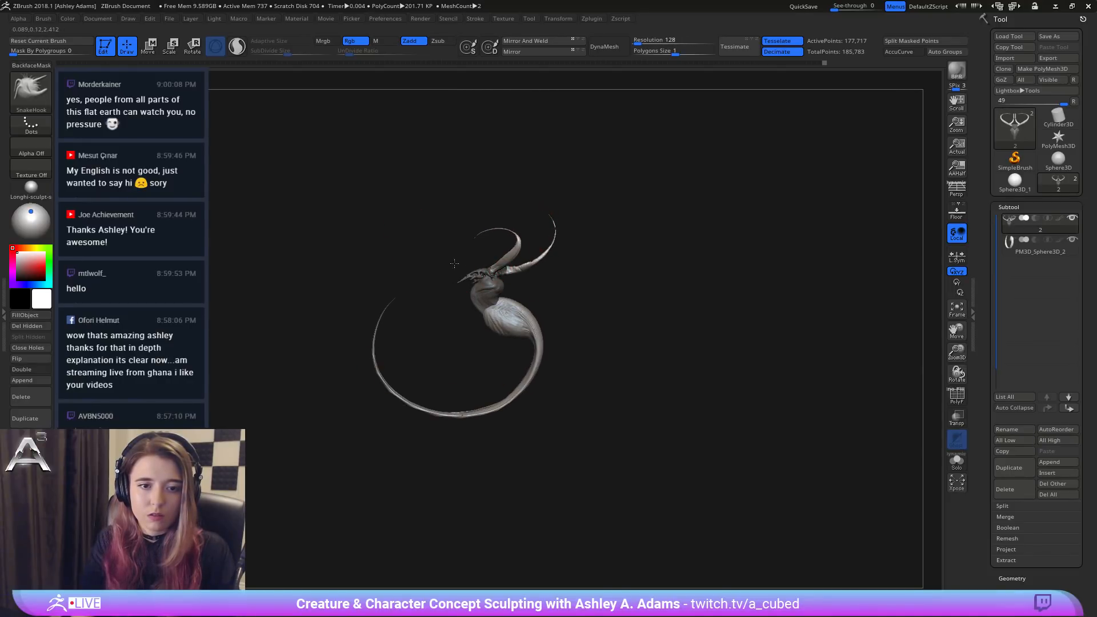
left_click_drag(323, 221, 364, 224, "alt")
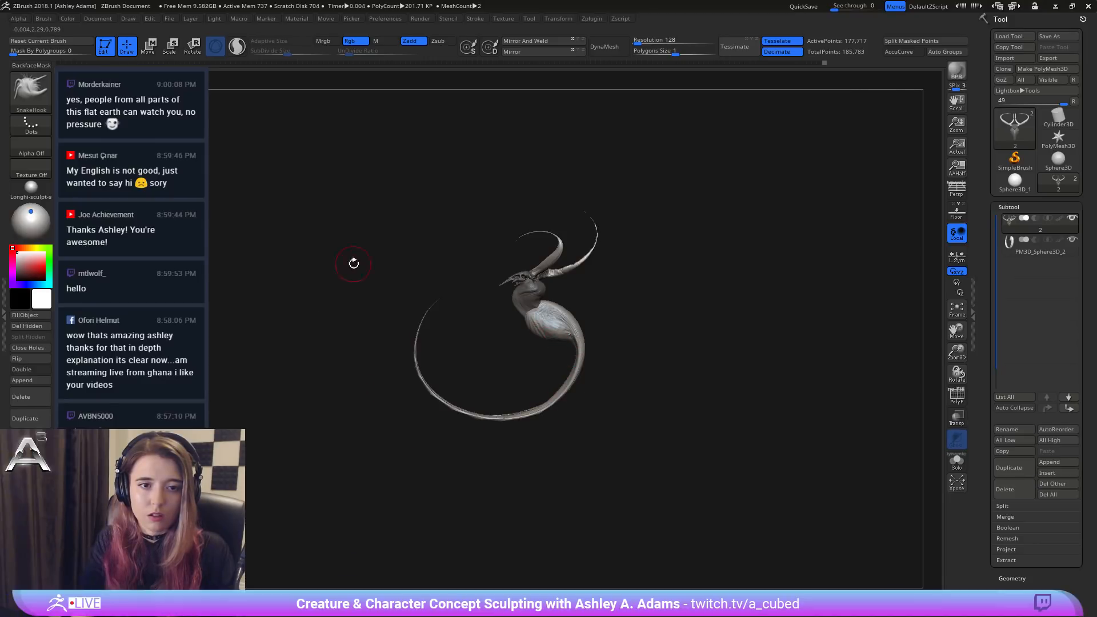
Step: Adjust the curve of the PM3D_Sphere3D_2 subtool with a resized SnakeHook brush and reselect the main creature subtool
left_click(561, 278, "alt")
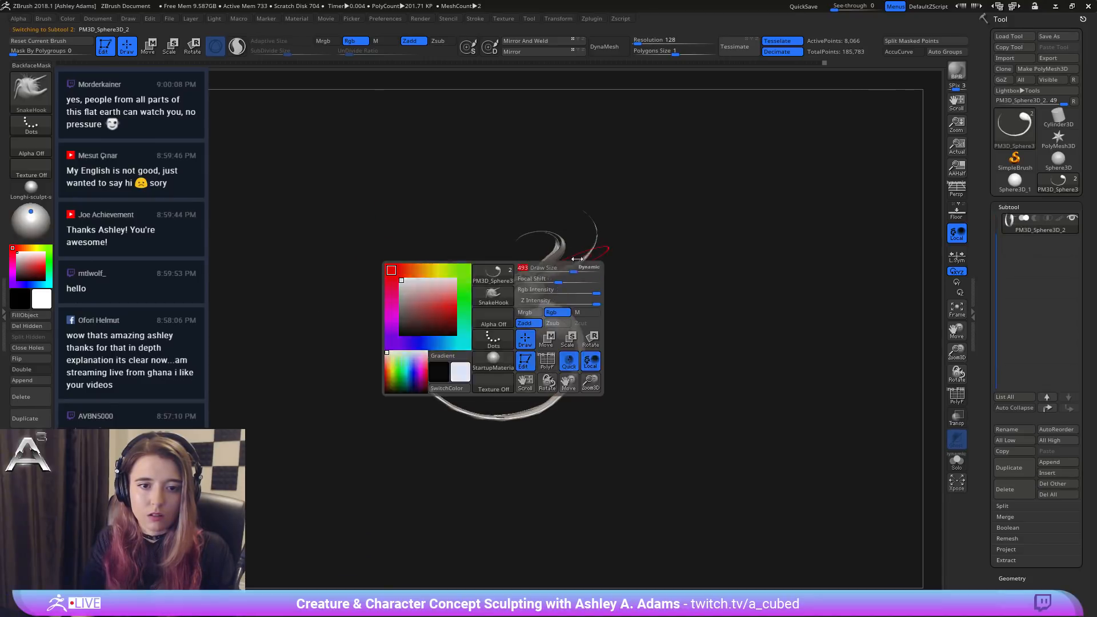
left_click_drag(561, 278, 571, 246)
left_click(616, 221, "alt")
right_click_drag(617, 222, 555, 280, "ctrl")
key("space")
right_click_drag(479, 307, 503, 311)
right_click_drag(503, 312, 528, 331, "ctrl")
right_click_drag(576, 245, 581, 209, "ctrl")
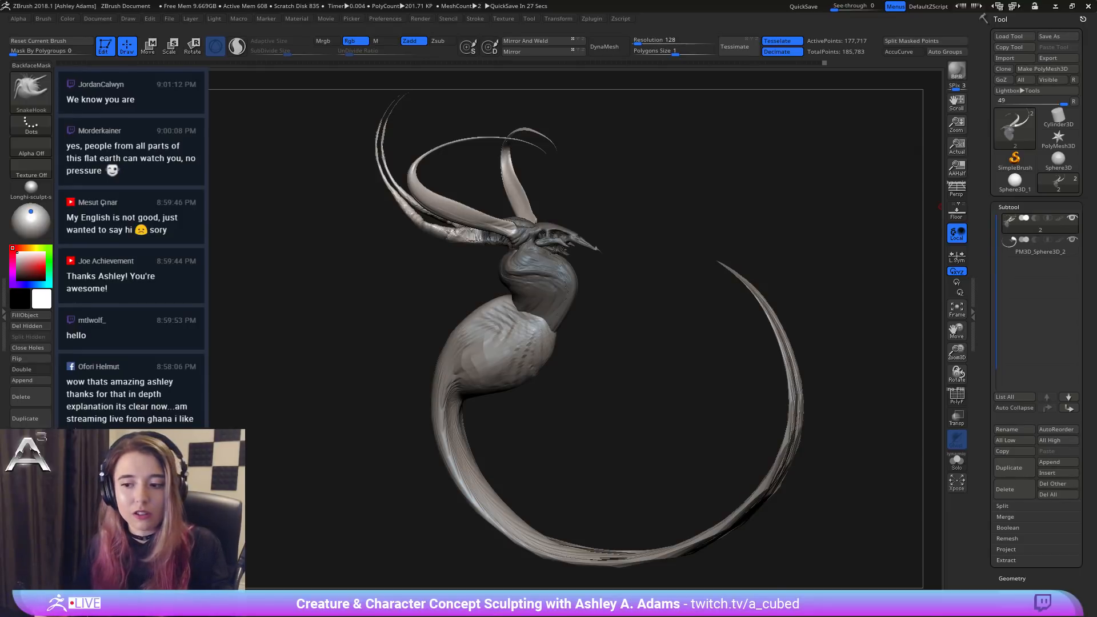
Step: Shape the base sections of the curled horns symmetrically from below with a smaller SnakeHook brush
mouse_move(702, 257)
left_mouse_down()
mouse_move(760, 257)
mouse_move(605, 251)
mouse_move(632, 216)
mouse_move(524, 258)
mouse_move(502, 236)
mouse_move(484, 178)
mouse_move(473, 200)
left_mouse_up()
key("space")
key("space")
key("space")
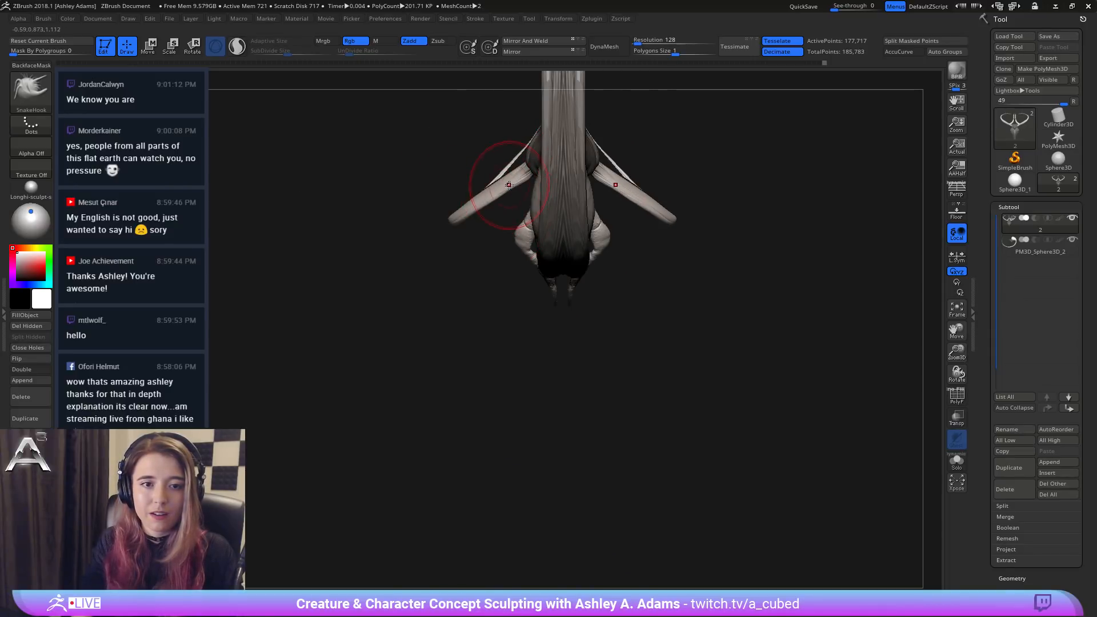
right_click(492, 192)
left_click_drag(493, 197, 482, 197)
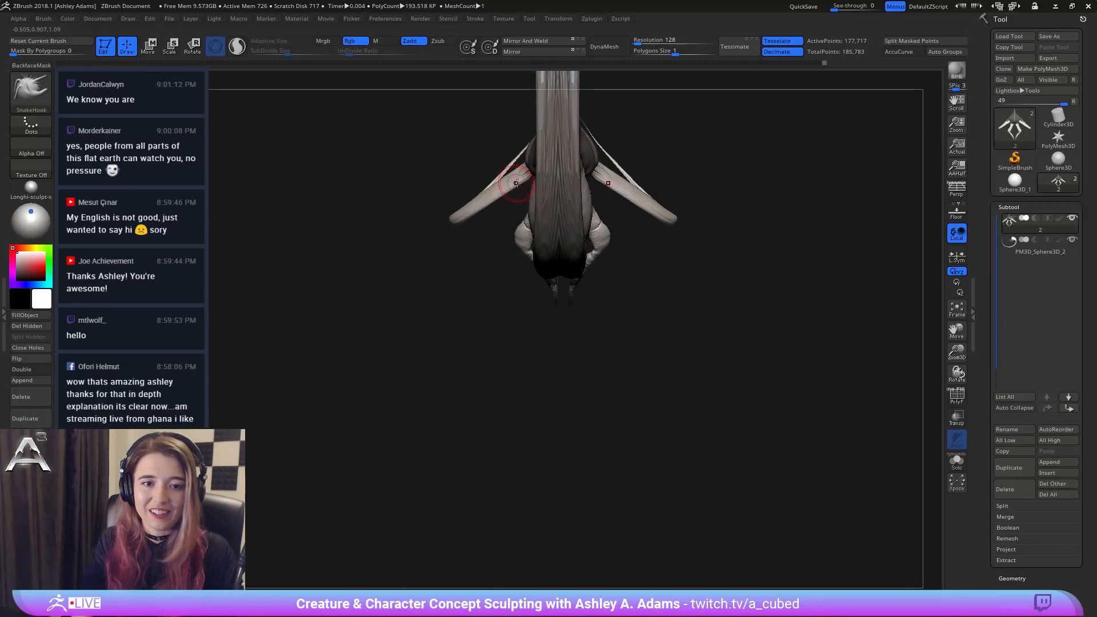
Step: Smooth the thin inward-curling ends of the front horns from the front view
left_click_drag(627, 129, 627, 276, "shift")
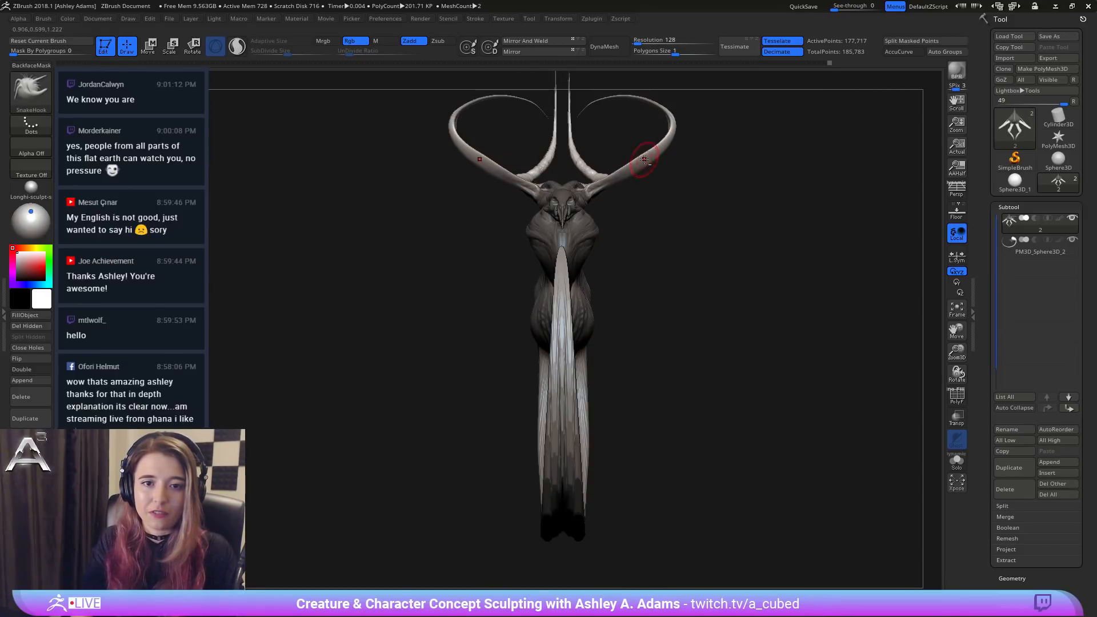
left_click_drag(652, 123, 656, 252, "alt")
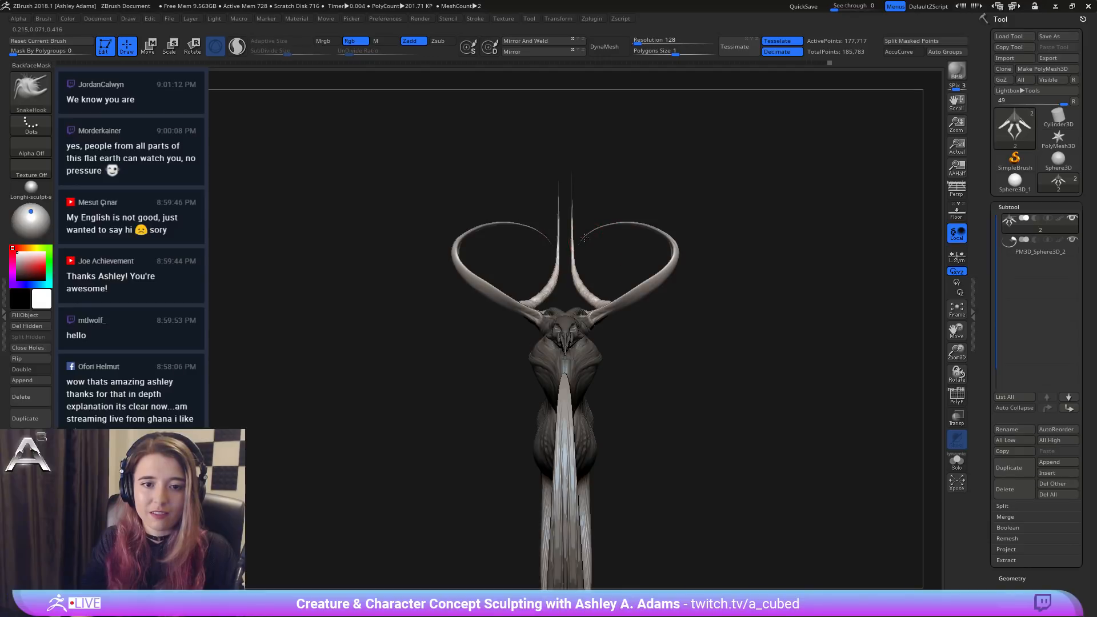
key("shift")
left_click_drag(619, 225, 582, 241, "shift")
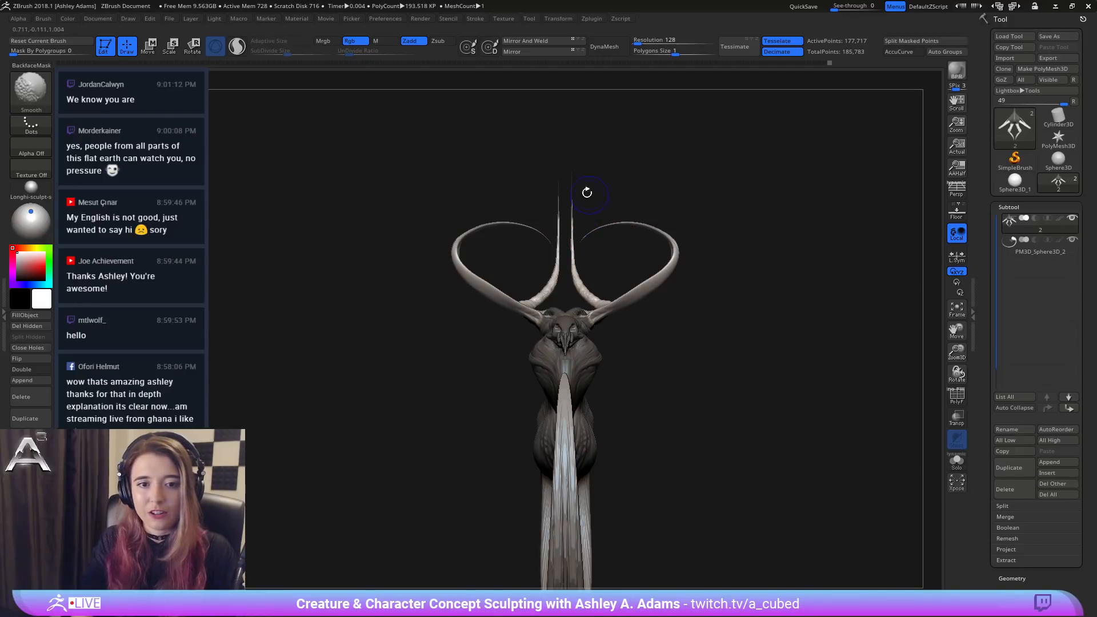
Step: Examine the creature's horns, head and tail from the front and three-quarter views
right_click_drag(563, 251, 535, 209, "ctrl")
mouse_move(512, 246)
right_mouse_down("ctrl")
mouse_move(538, 312)
mouse_move(517, 330)
mouse_move(578, 323)
right_mouse_up("ctrl")
right_click(517, 329)
left_click_drag(688, 391, 729, 367, "ctrl")
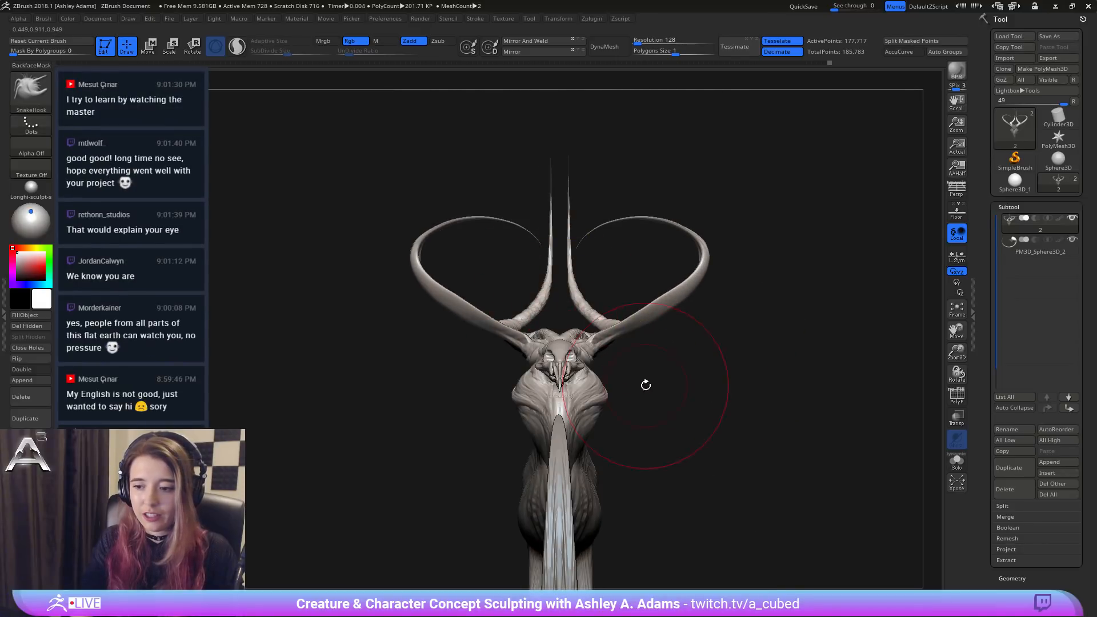
right_click_drag(646, 385, 599, 317, "alt")
mouse_move(593, 393)
right_mouse_down("ctrl")
mouse_move(601, 339)
mouse_move(580, 306)
mouse_move(593, 248)
right_mouse_up("ctrl")
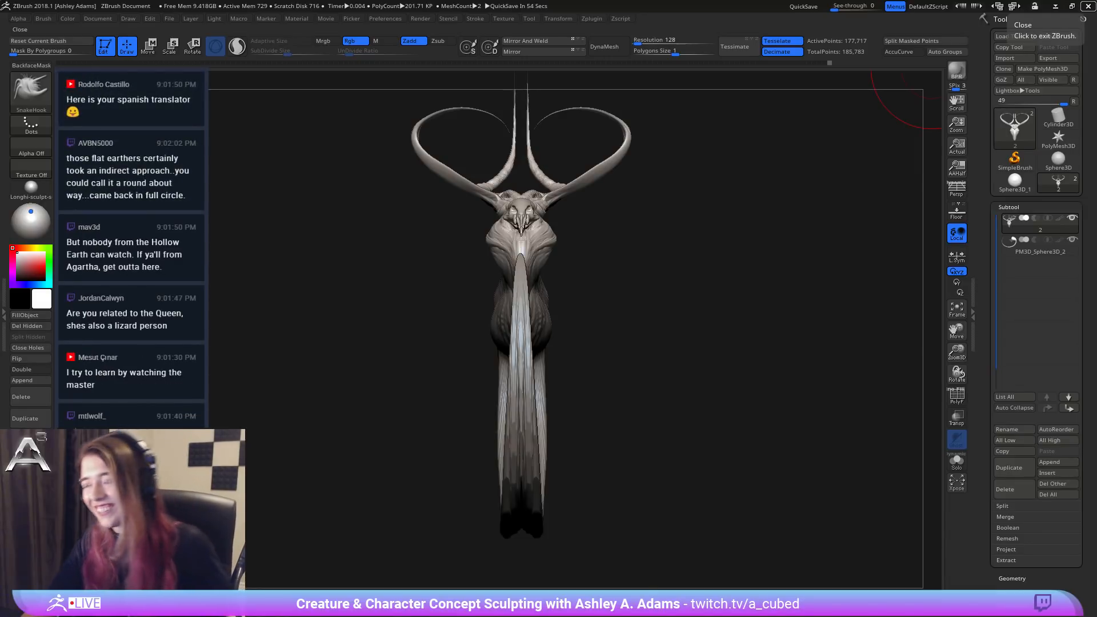
left_click_drag(791, 297, 851, 309)
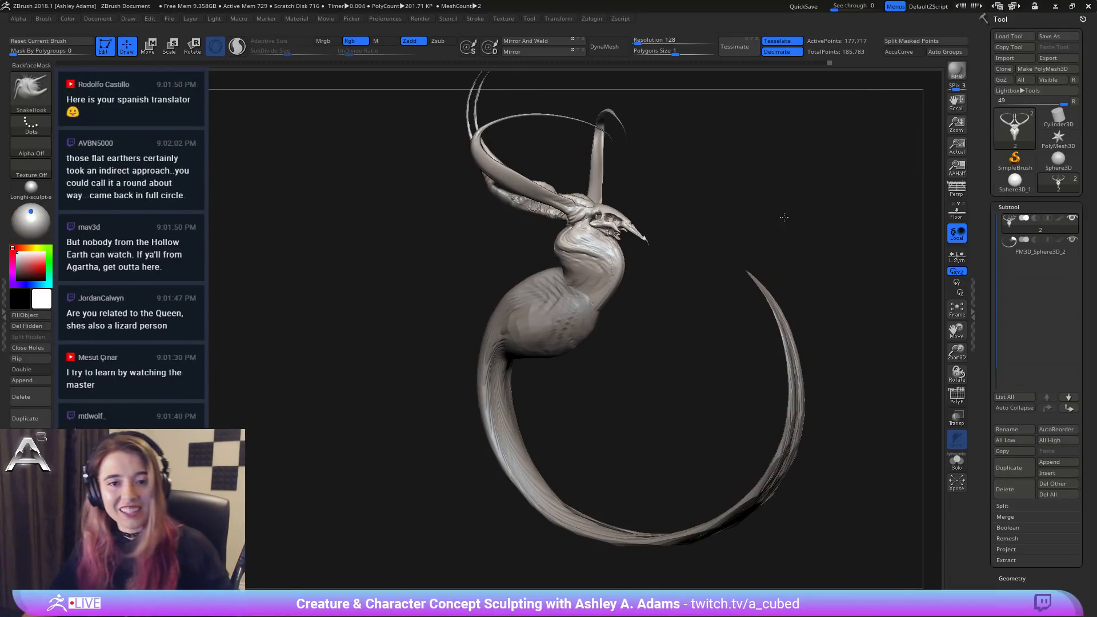
mouse_move(783, 218)
left_mouse_down()
mouse_move(715, 258)
mouse_move(766, 247)
left_mouse_up()
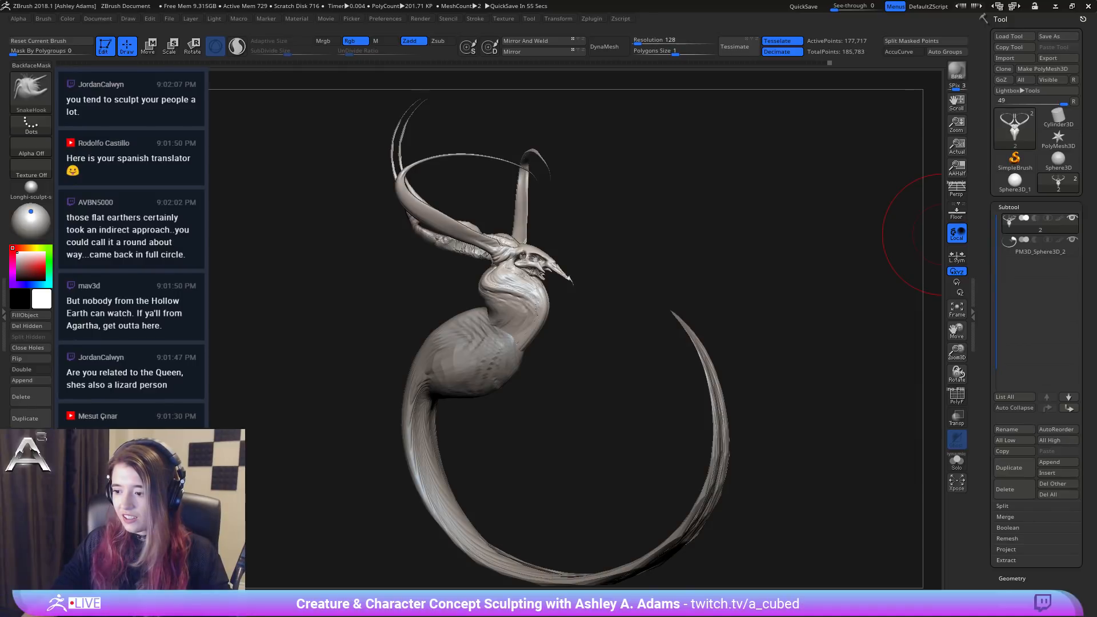
Step: Switch to the browser to show the Next Gen page on Netflix and return to ZBrush
key("alt+Tab")
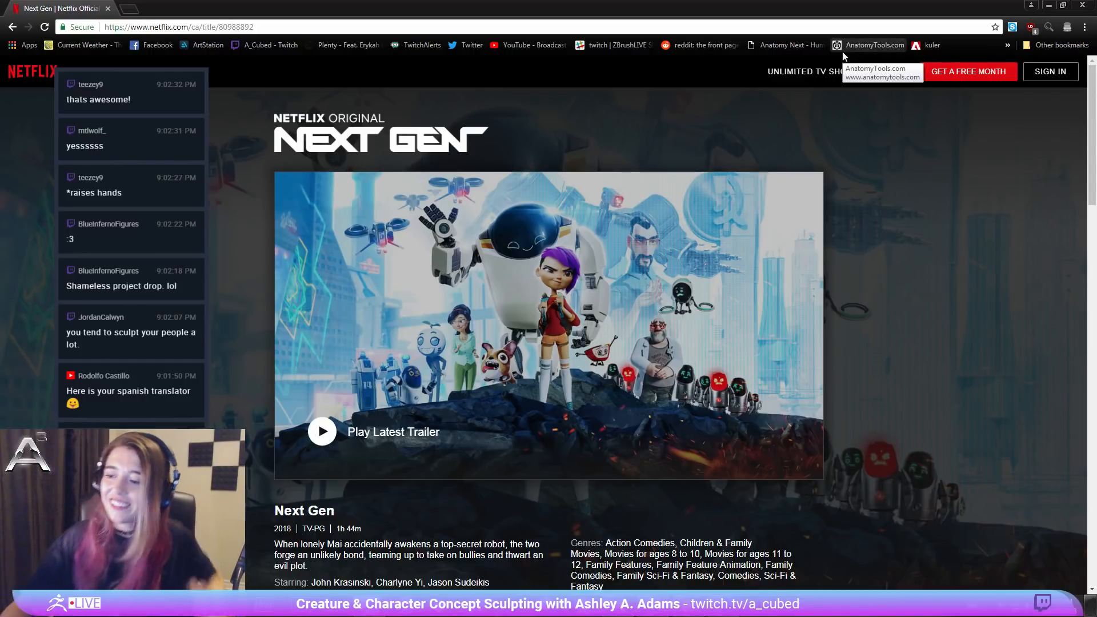
key("alt+Tab")
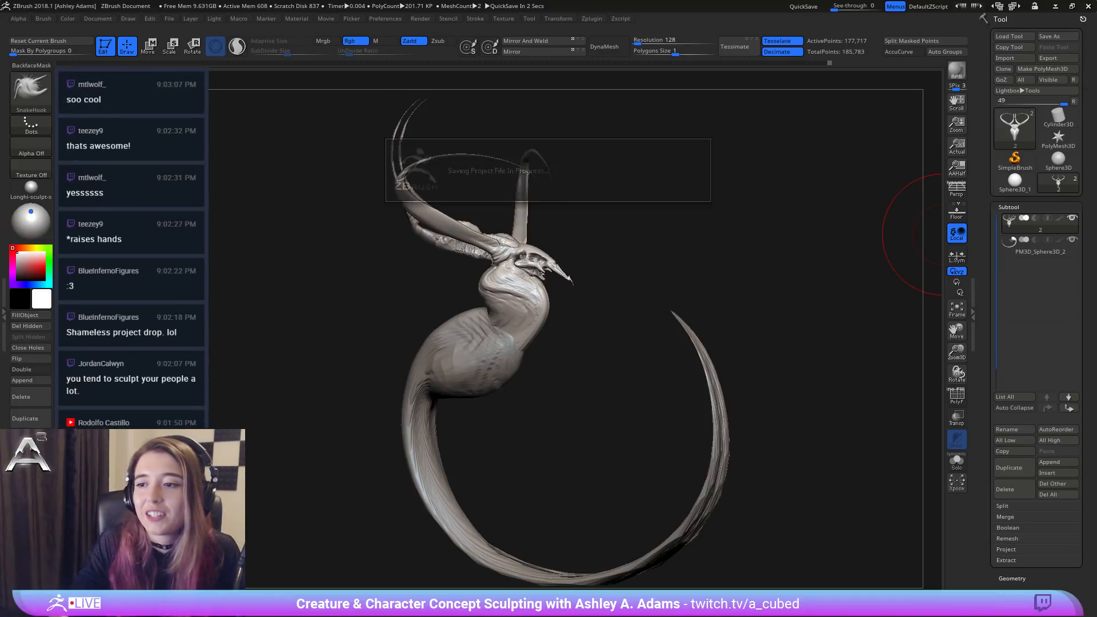
Step: Carve creases into the upper neck below the horn base and jaw with the DamStandard brush
mouse_move(400, 331)
left_mouse_down()
mouse_move(454, 333)
mouse_move(490, 294)
left_mouse_up()
key("space")
mouse_move(477, 281)
right_mouse_down("ctrl")
mouse_move(469, 303)
mouse_move(451, 286)
right_mouse_up("ctrl")
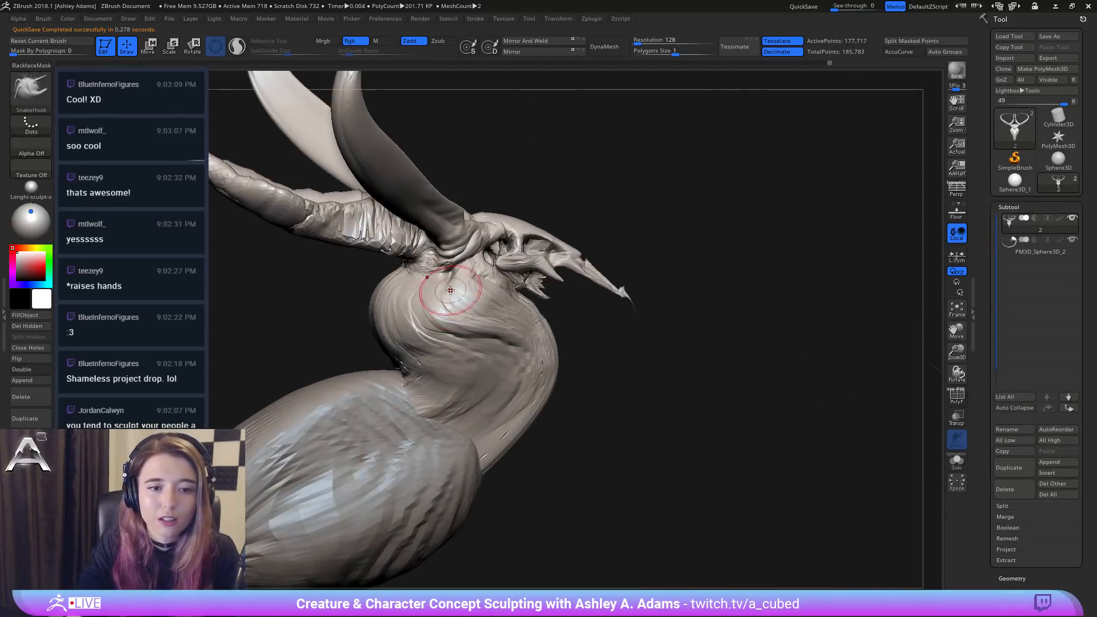
key("b")
key("d")
key("s")
mouse_move(461, 279)
left_mouse_down()
mouse_move(492, 315)
mouse_move(455, 316)
left_mouse_up()
right_click_drag(495, 313, 461, 297)
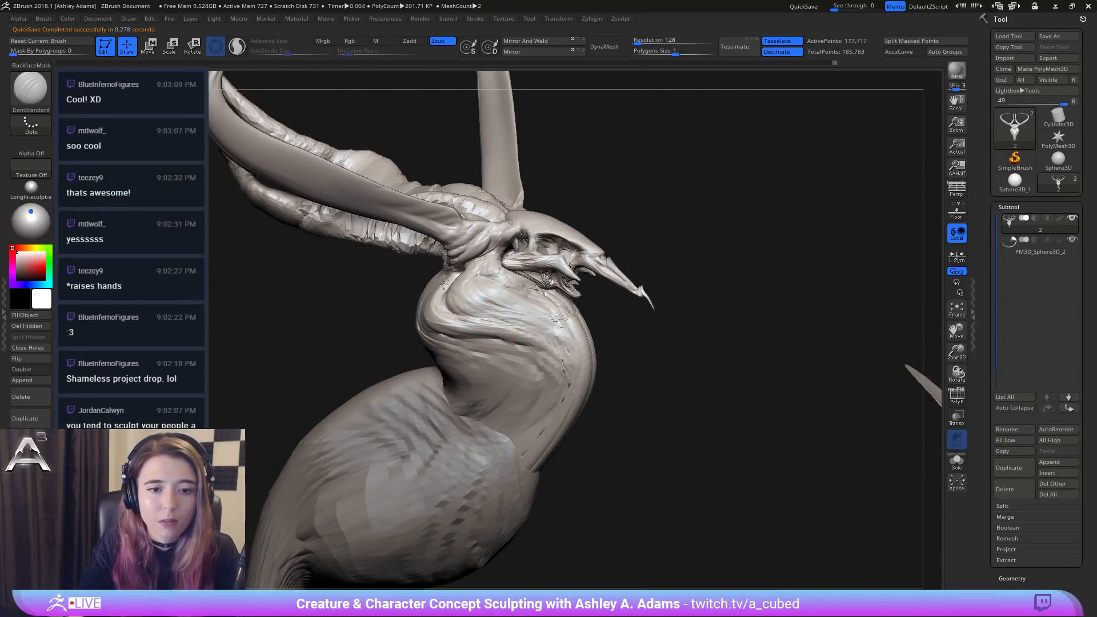
left_click_drag(460, 289, 531, 331)
right_click_drag(477, 277, 458, 280)
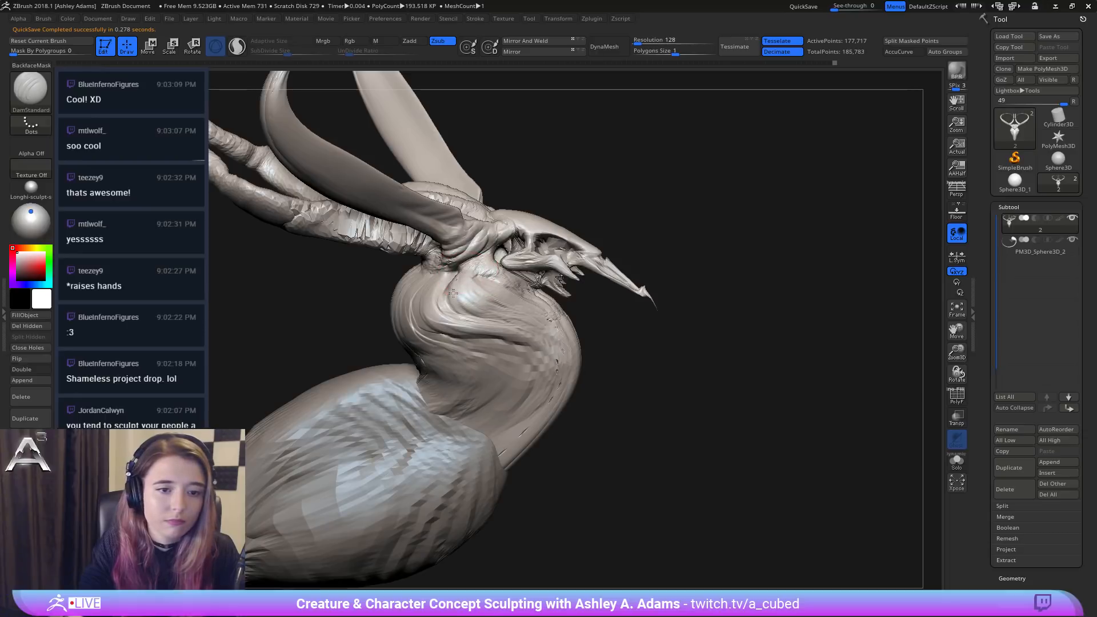
Step: Carve DamStandard folds along the side of the neck down towards the chest
left_click_drag(457, 280, 490, 310)
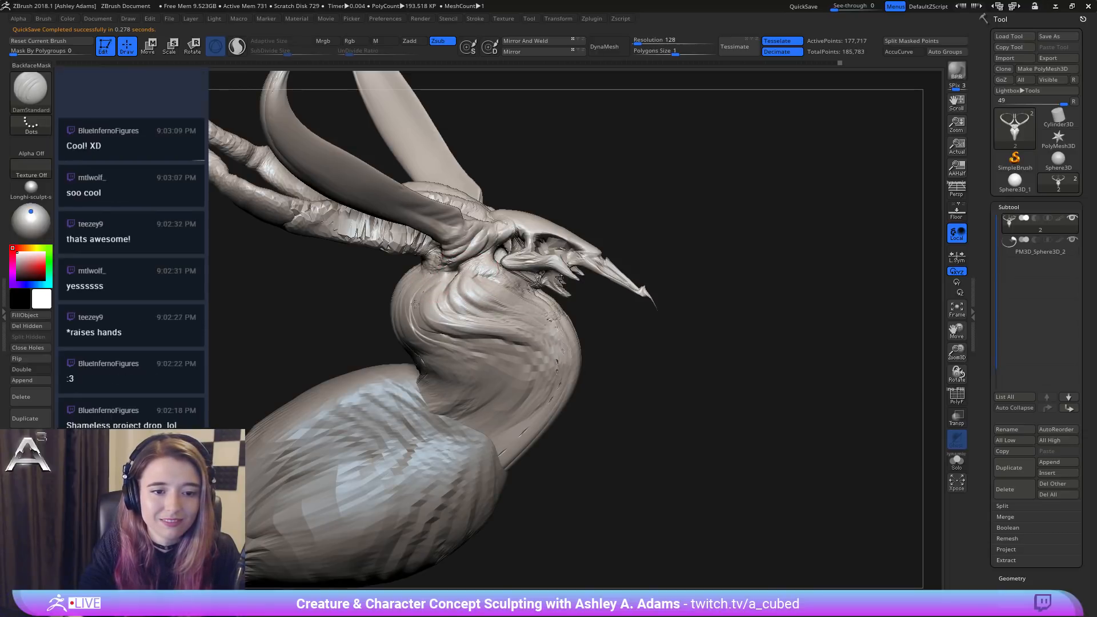
left_click_drag(440, 281, 522, 374)
right_click_drag(454, 343, 500, 346)
mouse_move(421, 297)
left_mouse_down()
mouse_move(429, 356)
mouse_move(457, 400)
left_mouse_up()
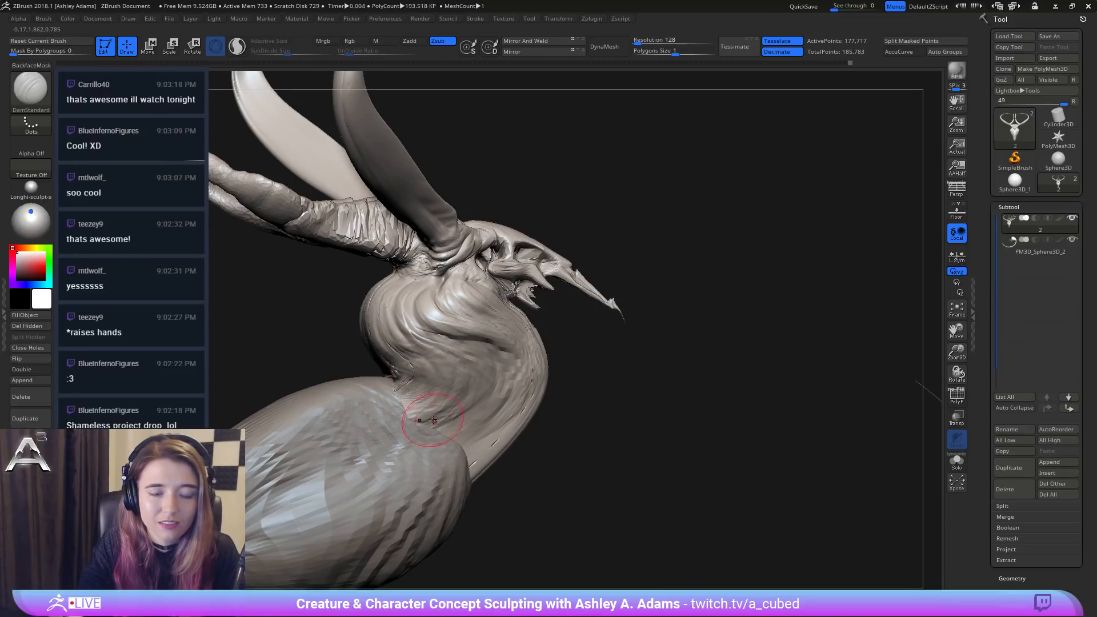
right_click_drag(432, 422, 564, 303)
key("ctrl")
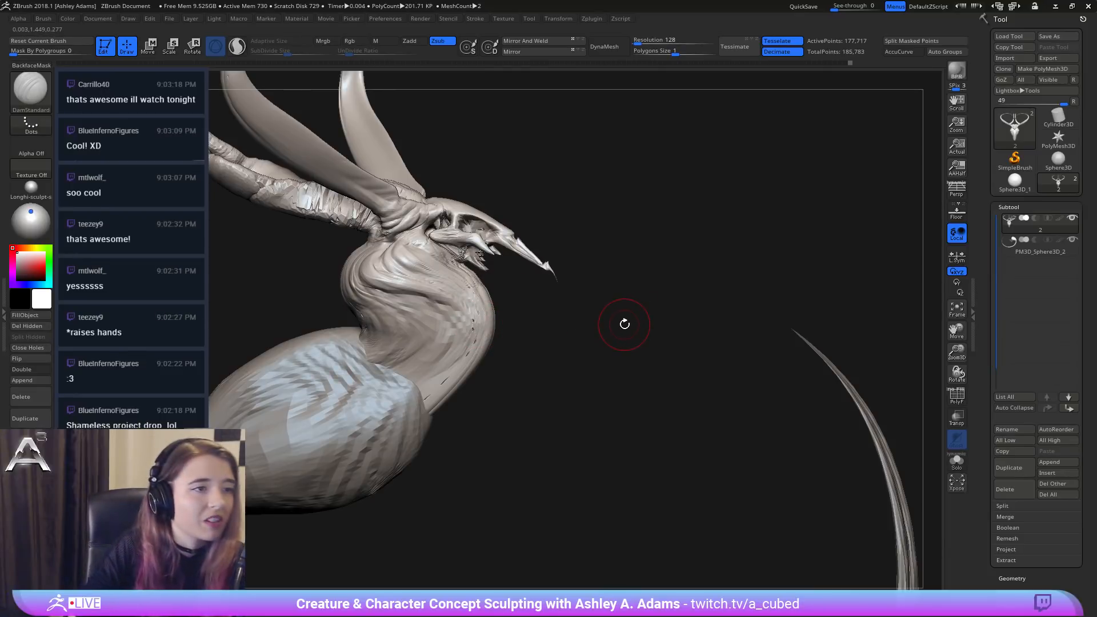
right_click_drag(814, 359, 808, 412)
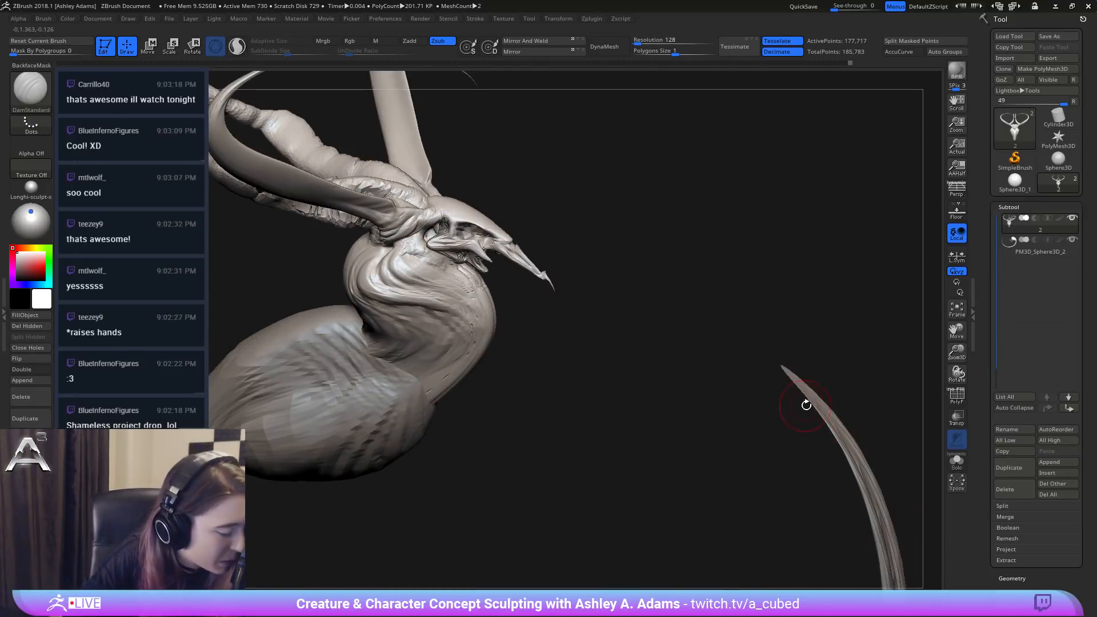
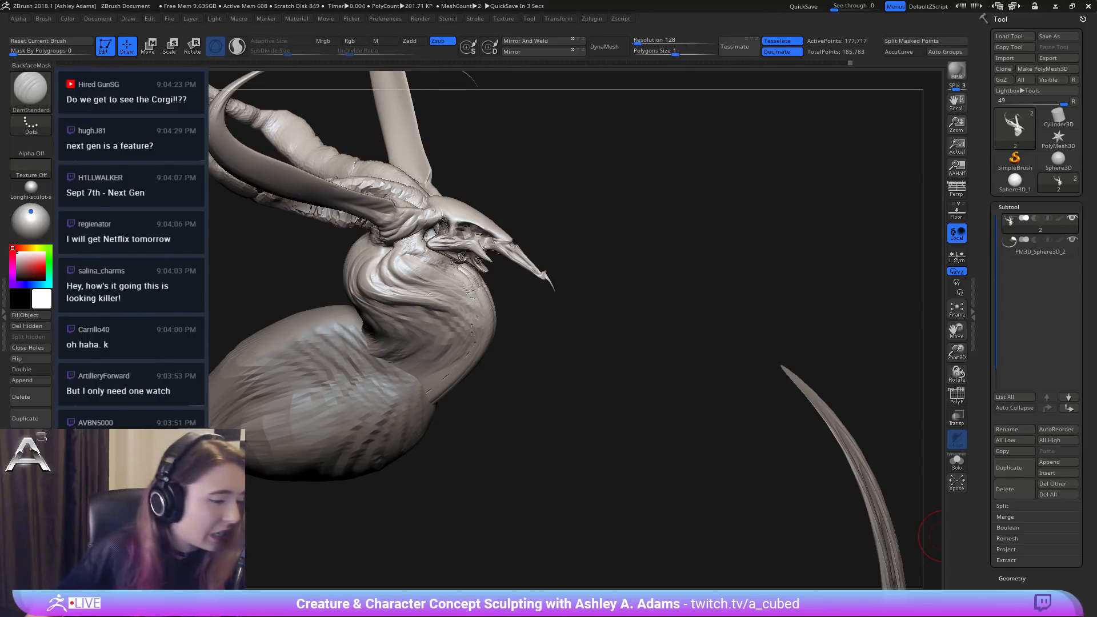
Step: Adjust the creature's horn shapes with a resized SnakeHook brush
right_click_drag(423, 303, 351, 252)
key("space")
left_click_drag(398, 195, 401, 188)
right_click_drag(401, 191, 412, 227)
key("space")
left_click_drag(407, 238, 408, 236)
key("b")
key("s")
key("h")
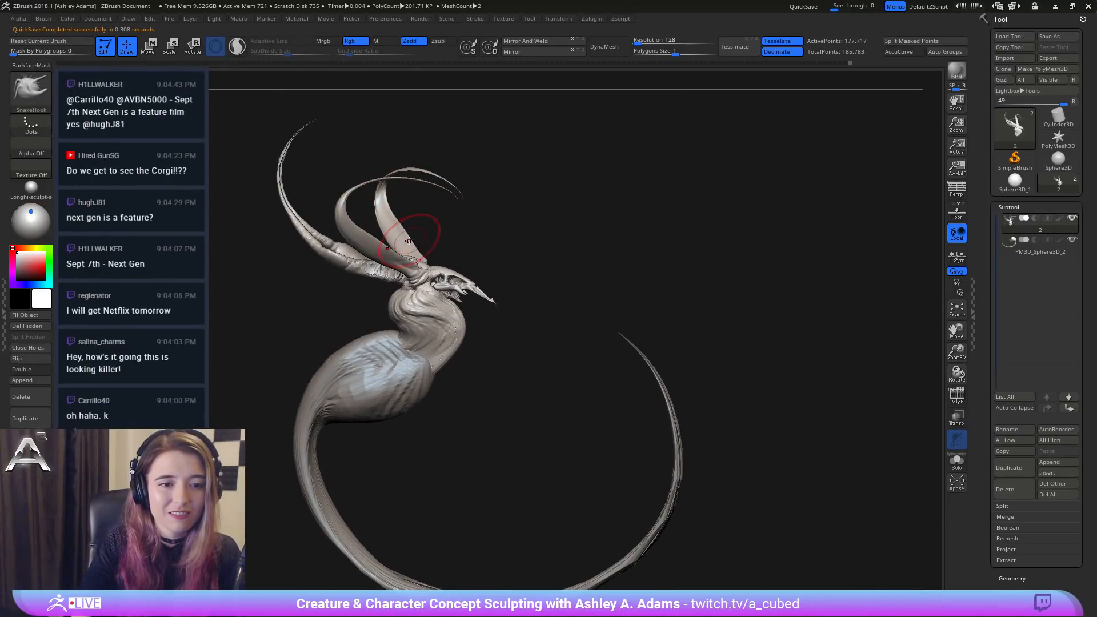
mouse_move(426, 229)
right_mouse_down()
mouse_move(413, 242)
mouse_move(354, 207)
mouse_move(440, 193)
right_mouse_up()
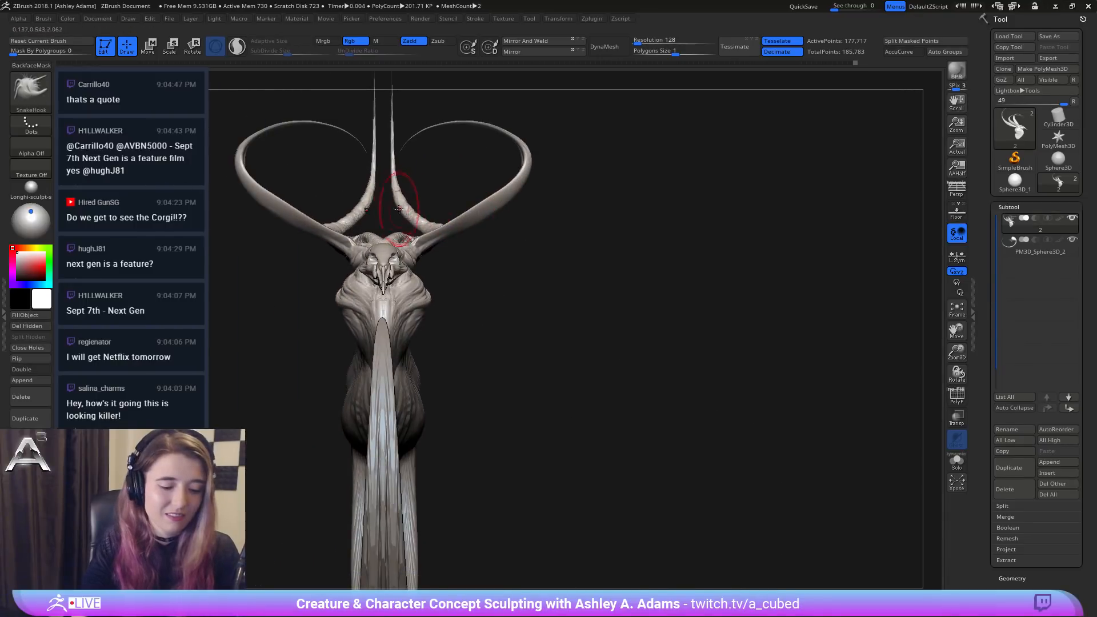
Step: Thicken the curved horns with symmetrical strokes of the resized Inflat brush
key("b")
key("i")
key("n")
key("space")
mouse_move(427, 244)
left_mouse_down()
mouse_move(522, 170)
mouse_move(462, 210)
mouse_move(521, 228)
left_mouse_up()
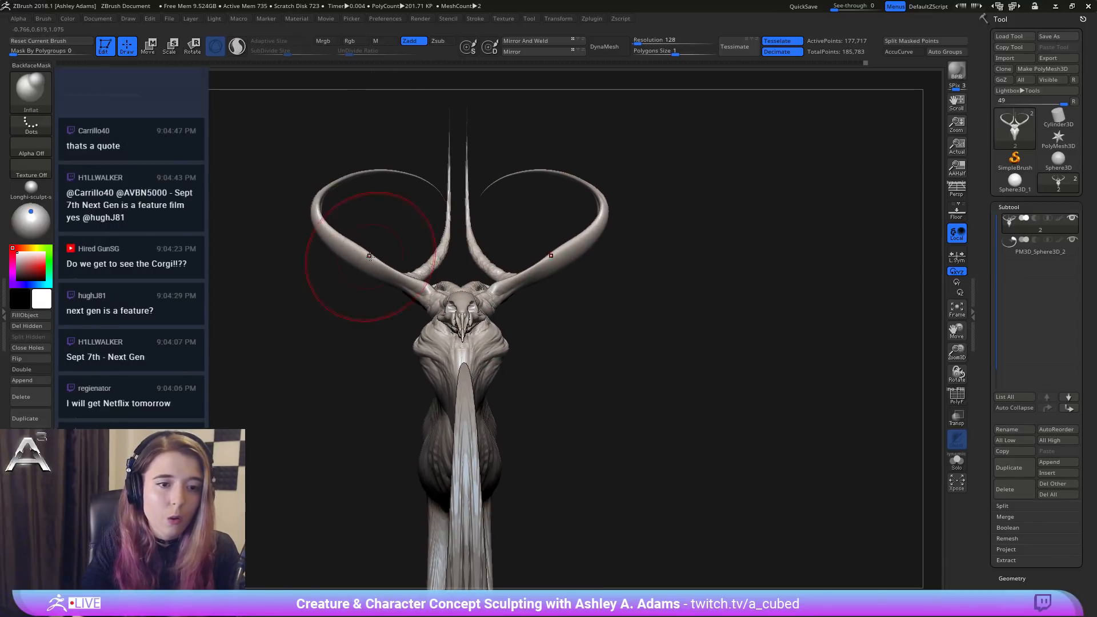
key("space")
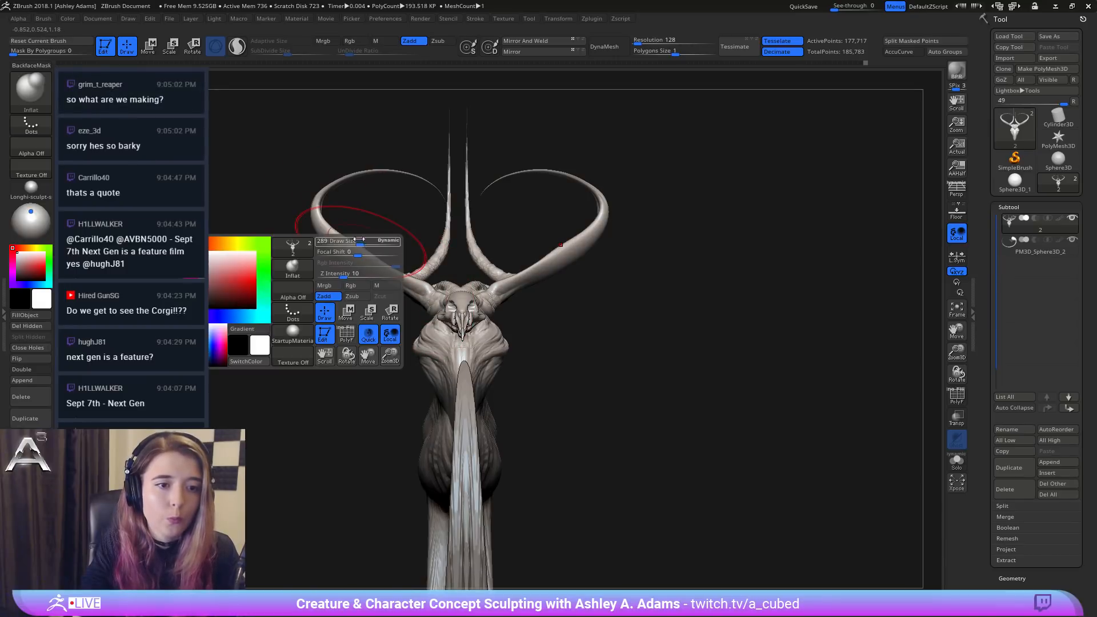
mouse_move(363, 252)
left_mouse_down()
mouse_move(346, 252)
mouse_move(372, 257)
mouse_move(341, 236)
mouse_move(414, 272)
left_mouse_up()
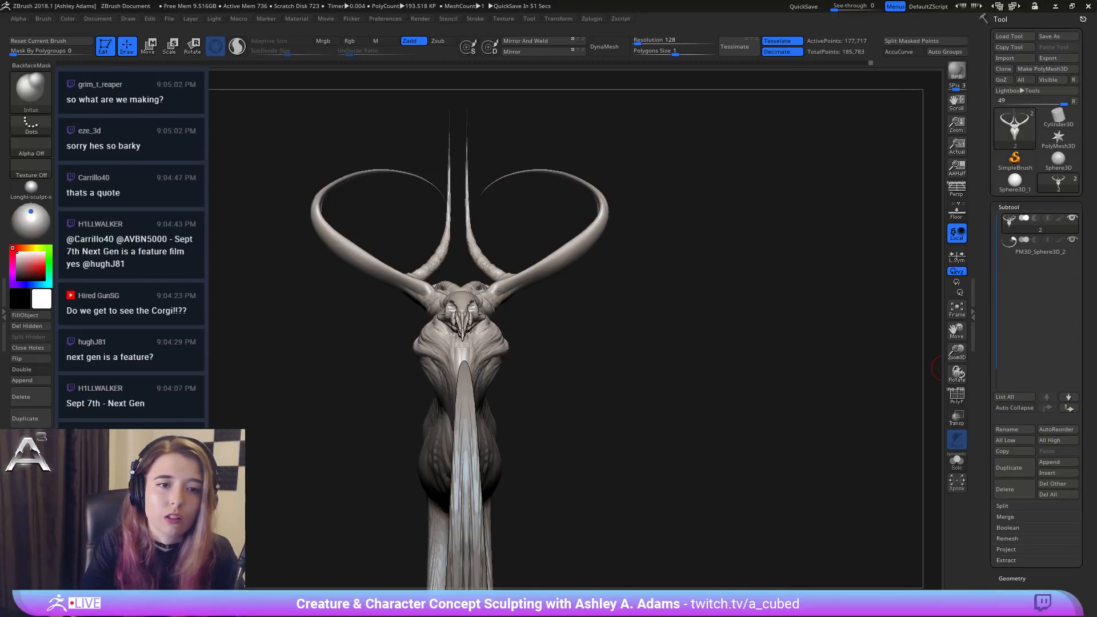
Step: Resize the brush and make the PM3D_Sphere3D_2 subtool active with the SnakeHook brush
left_click_drag(937, 368, 403, 200)
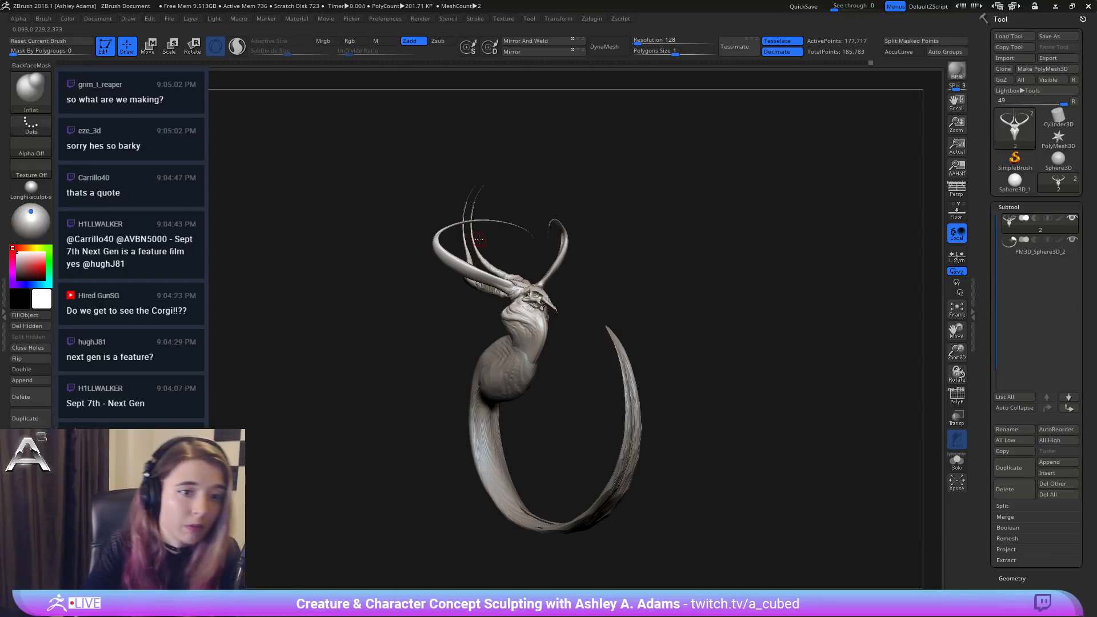
mouse_move(479, 240)
left_mouse_down()
mouse_move(566, 243)
mouse_move(617, 280)
mouse_move(549, 318)
mouse_move(577, 324)
left_mouse_up()
key("space")
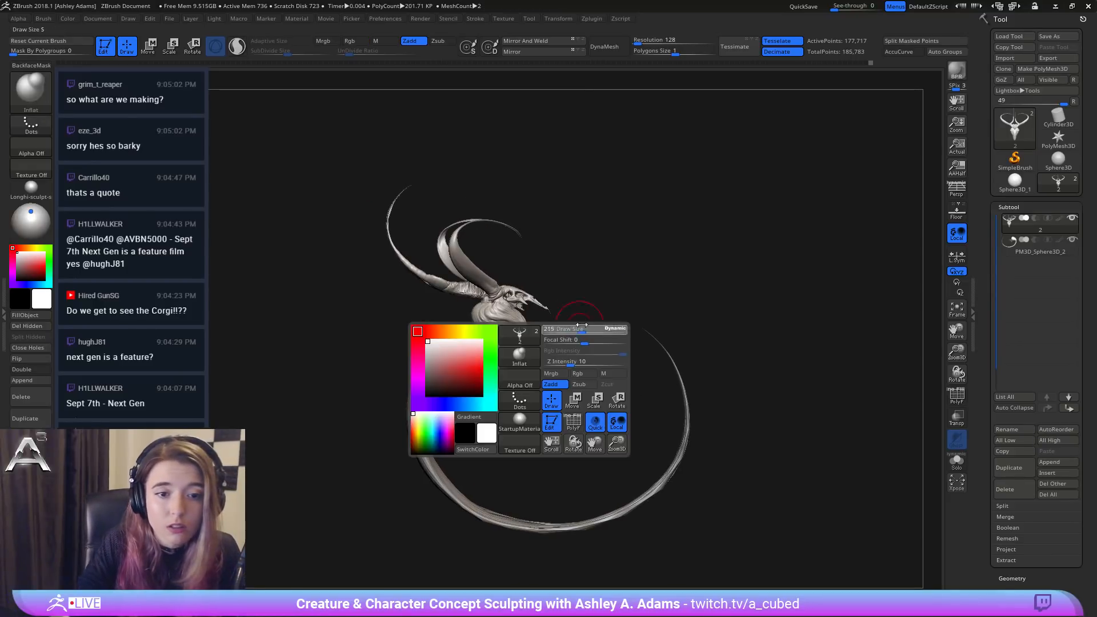
mouse_move(584, 366)
left_mouse_down("alt")
mouse_move(578, 302)
mouse_move(588, 312)
left_mouse_up("alt")
key("space")
left_click_drag(603, 307, 618, 306)
left_click_drag(615, 404, 608, 433, "shift")
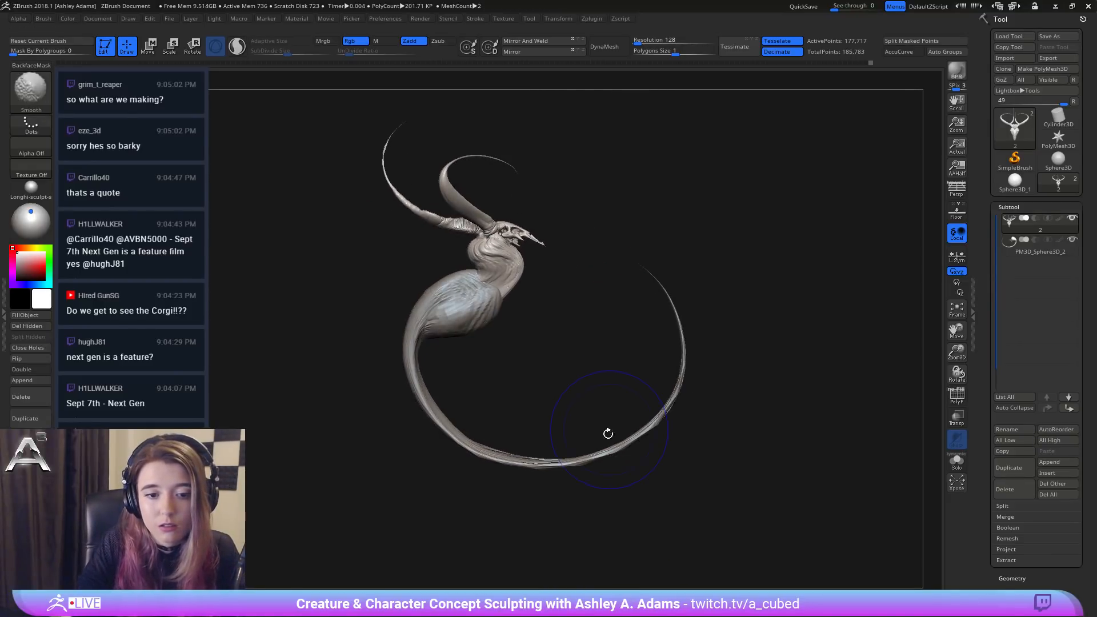
left_click(593, 453, "alt")
mouse_move(597, 484)
left_mouse_down("alt")
mouse_move(581, 391)
mouse_move(593, 390)
mouse_move(485, 356)
left_mouse_up("alt")
key("space")
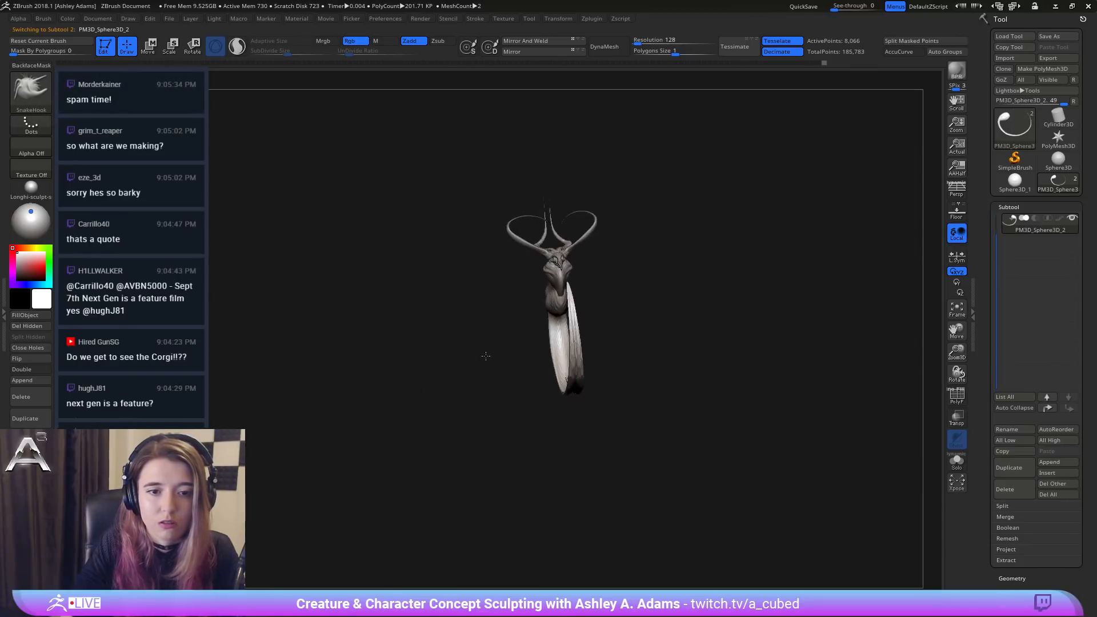
right_click_drag(571, 276, 589, 421, "ctrl")
right_click_drag(620, 210, 547, 295, "alt")
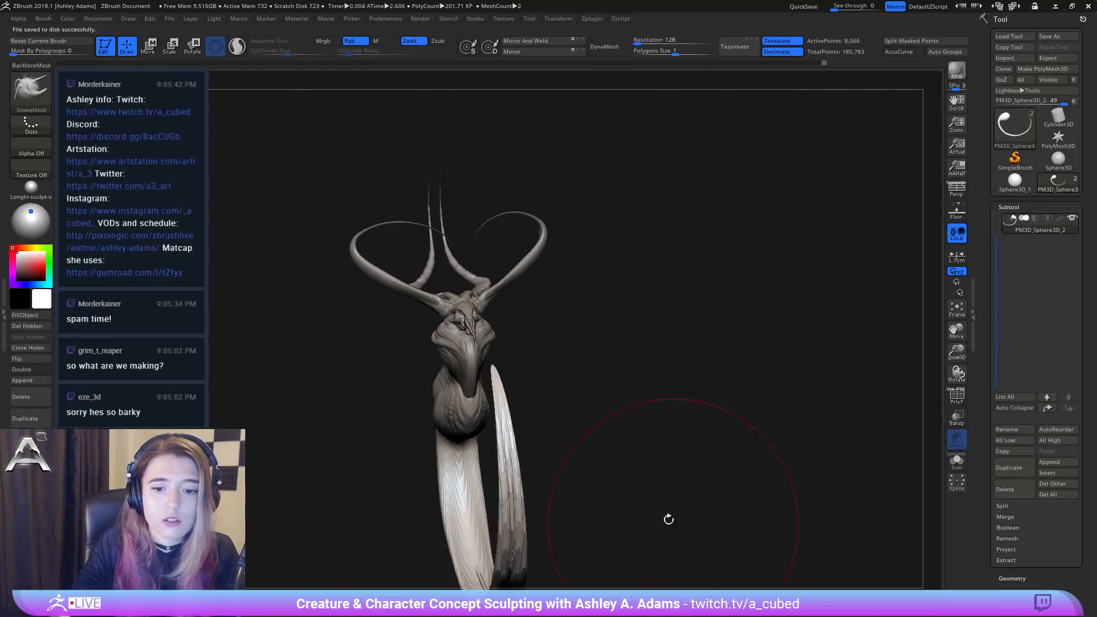
Step: Import the leaf image tex_leaf_001 as an alpha
left_click(19, 18)
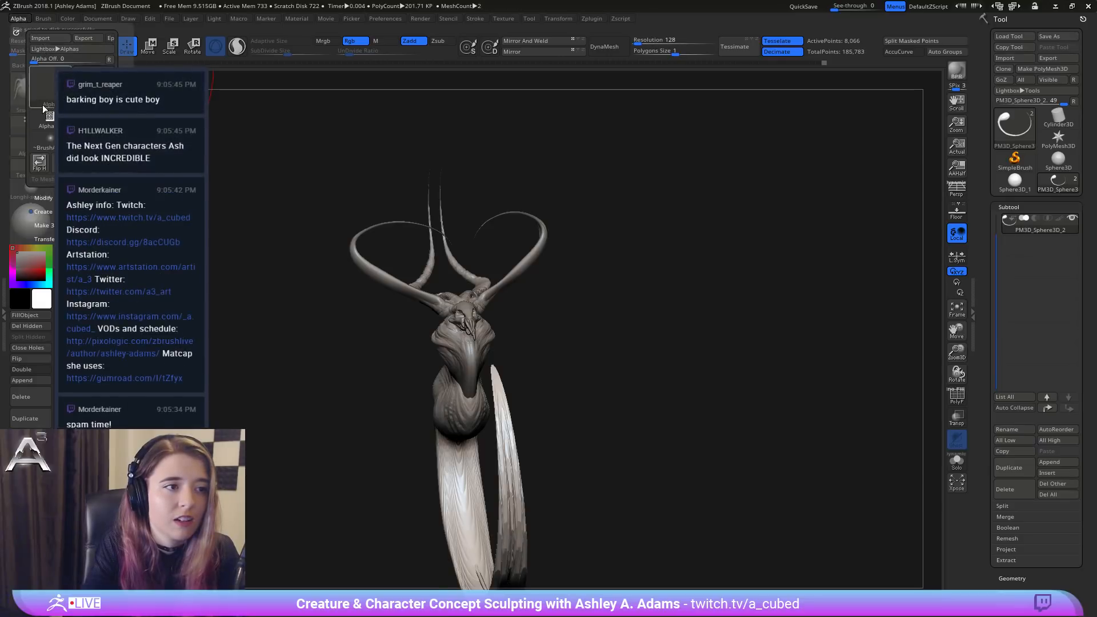
left_click(58, 39)
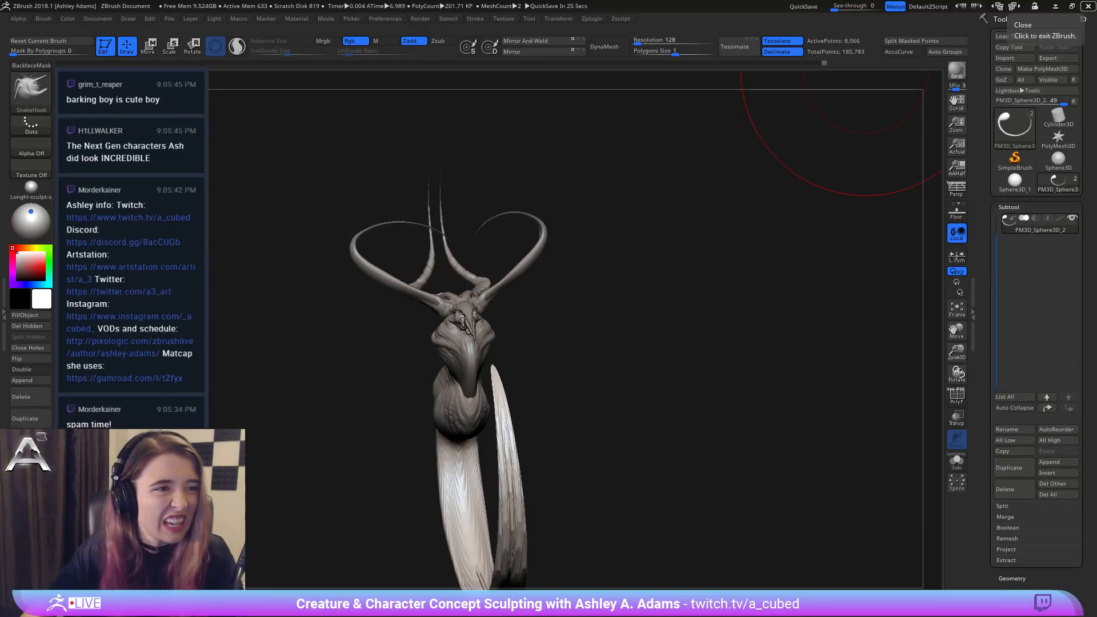
left_click(19, 18)
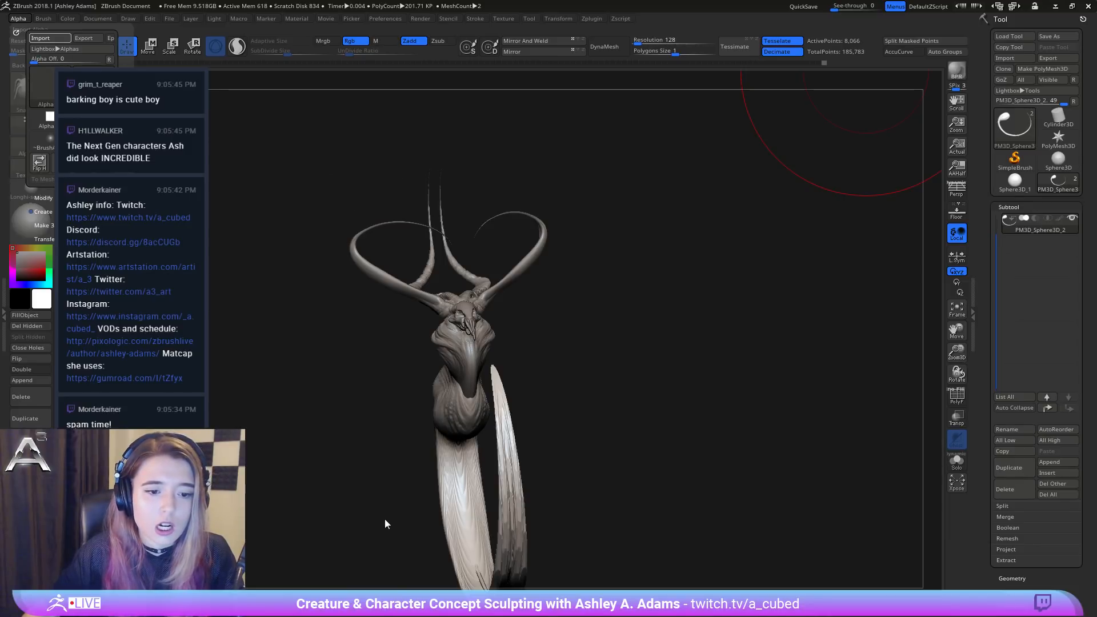
left_click(747, 576)
Step: Generate a 3D mesh from the leaf alpha with MRes at 536
left_click(19, 21)
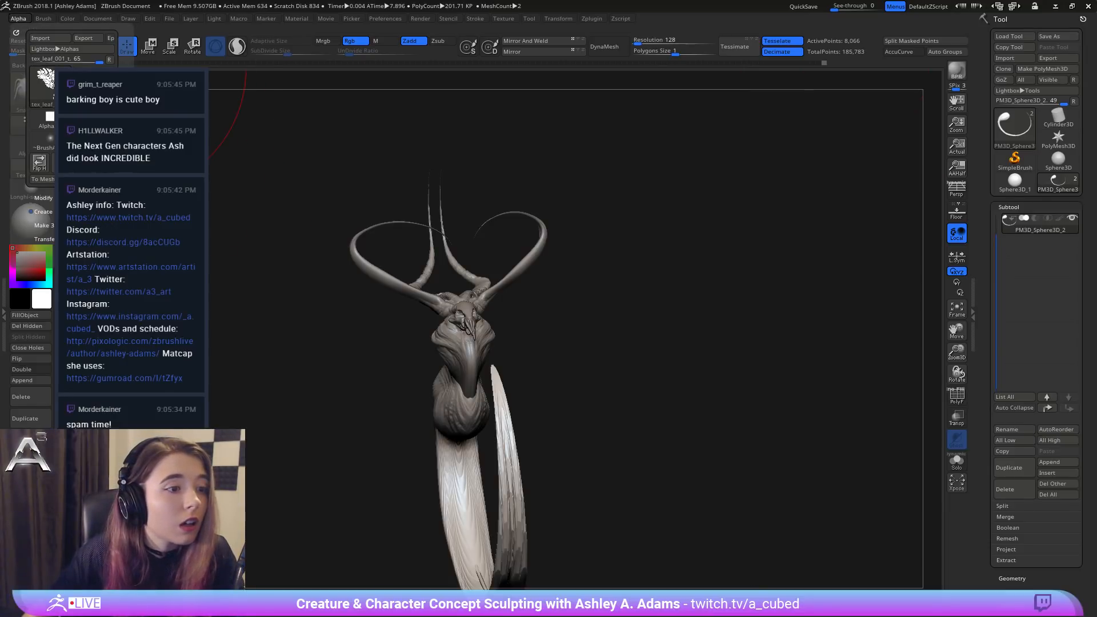
left_click(50, 226)
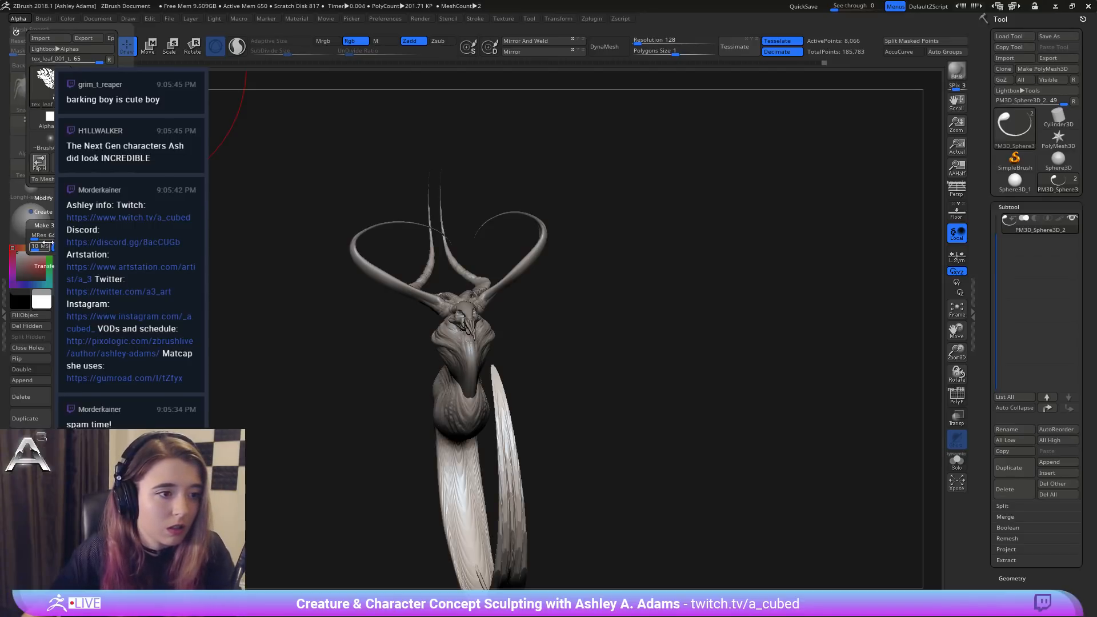
mouse_move(39, 250)
left_mouse_down()
mouse_move(28, 236)
mouse_move(43, 239)
left_mouse_up()
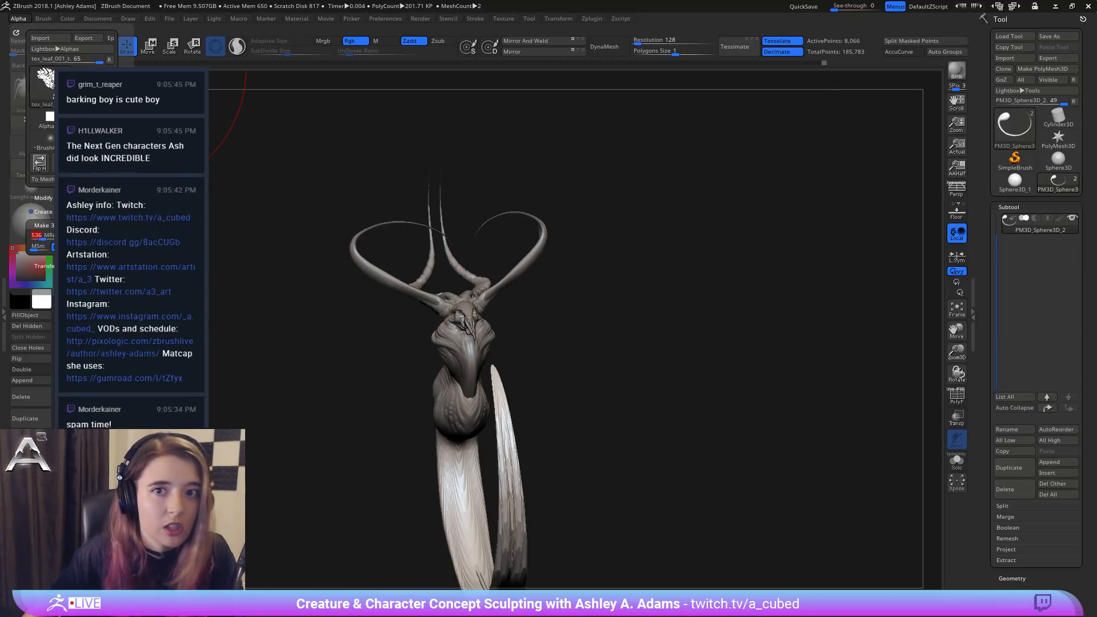
left_click(42, 225)
mouse_move(633, 292)
left_mouse_down()
mouse_move(602, 284)
mouse_move(441, 303)
mouse_move(643, 215)
mouse_move(600, 293)
mouse_move(620, 308)
left_mouse_up()
Step: Decimate the leaf mesh with the 75k preset of Decimation Master
left_click(559, 19)
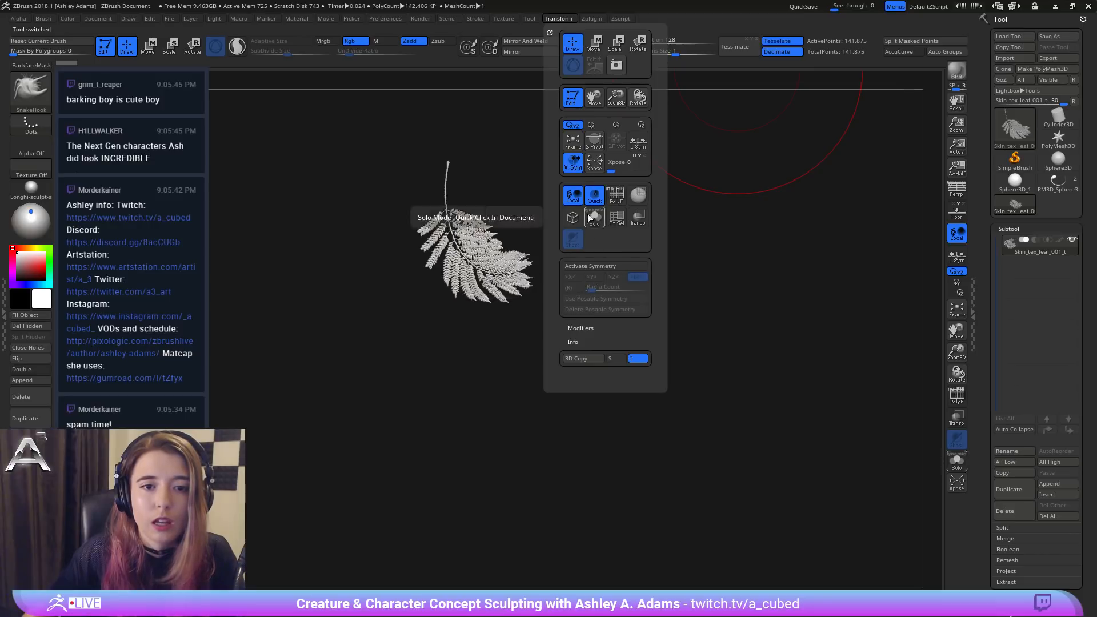
left_click(591, 18)
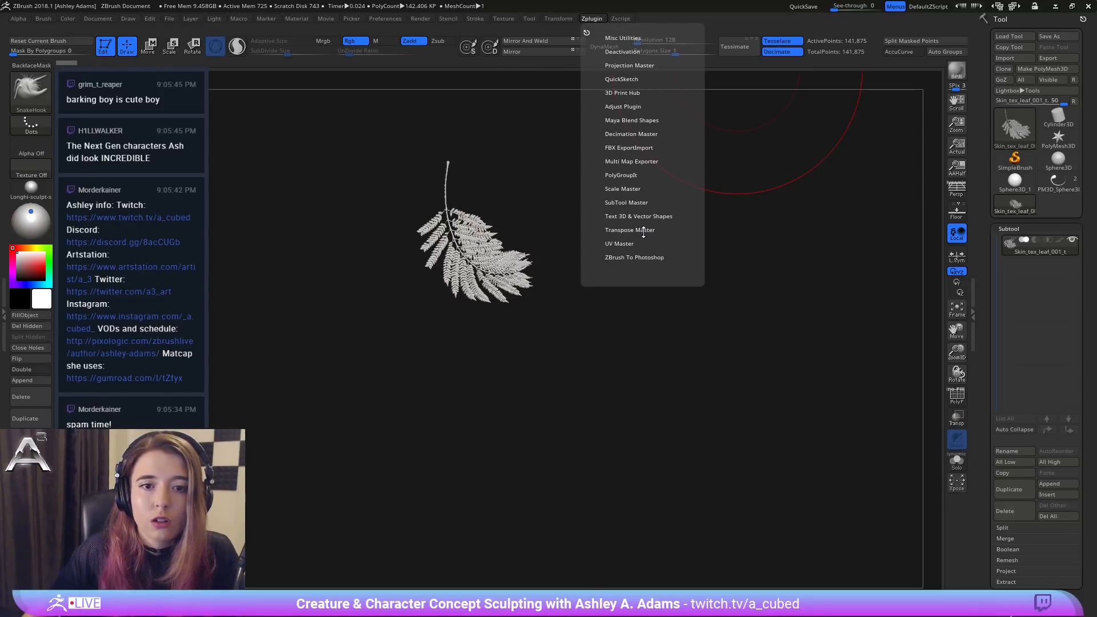
left_click(631, 133)
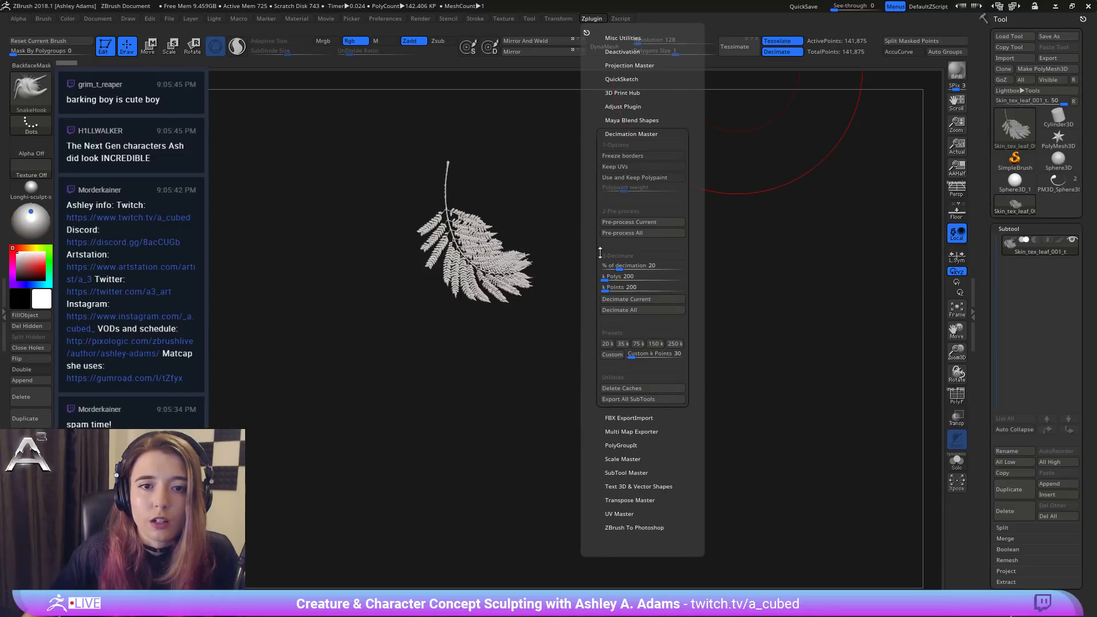
left_click(635, 344)
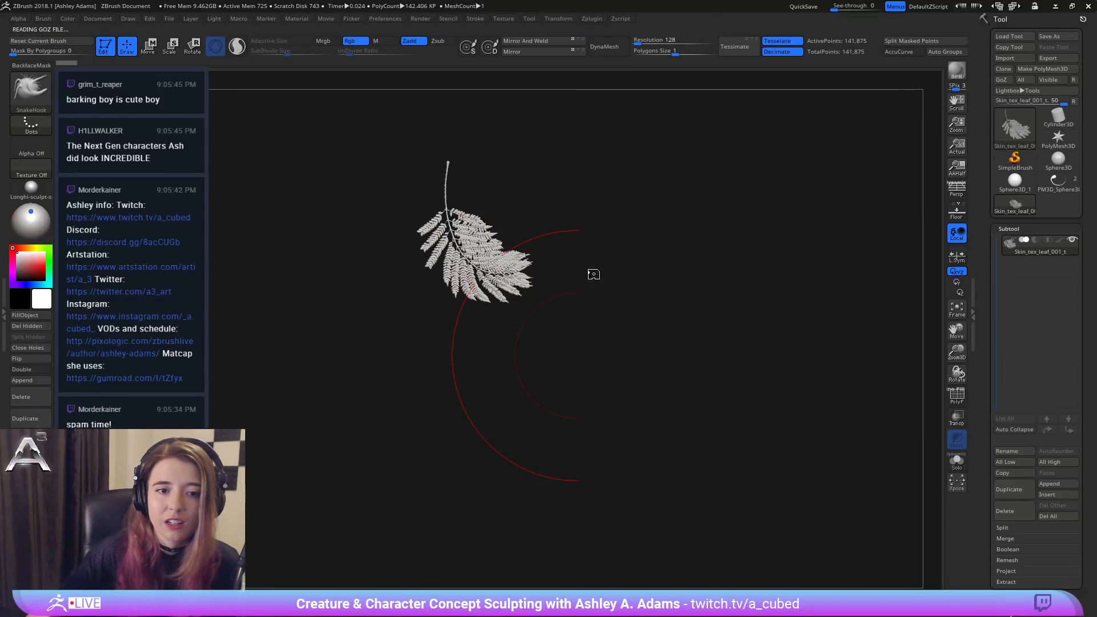
Step: Append the leaf mesh to the creature as a subtool and delete the standalone leaf tool
left_click(1063, 187)
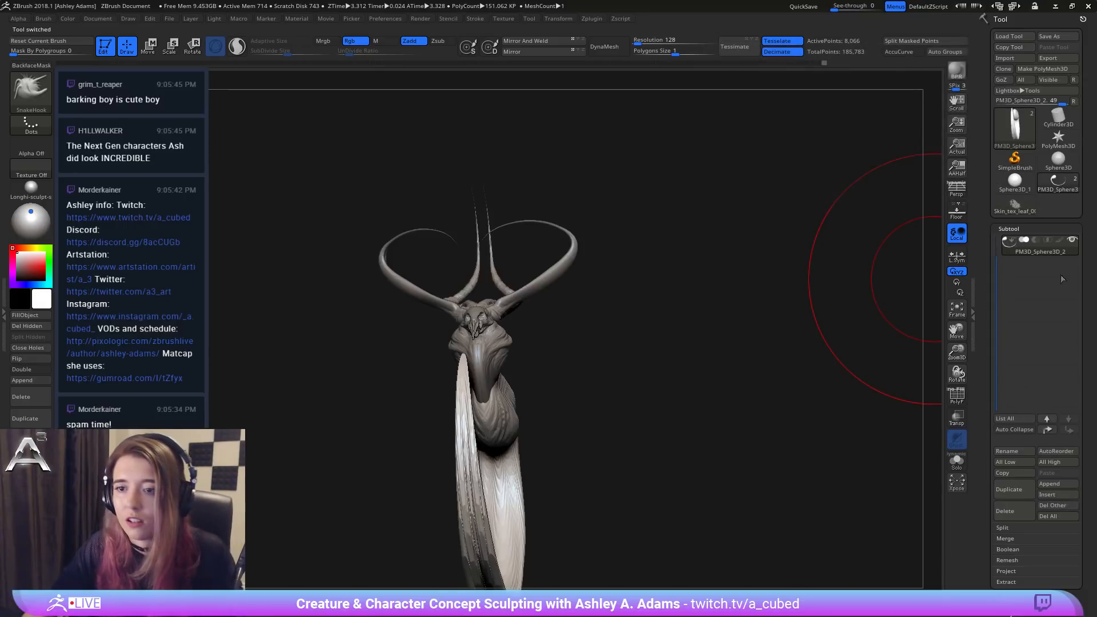
left_click(1055, 484)
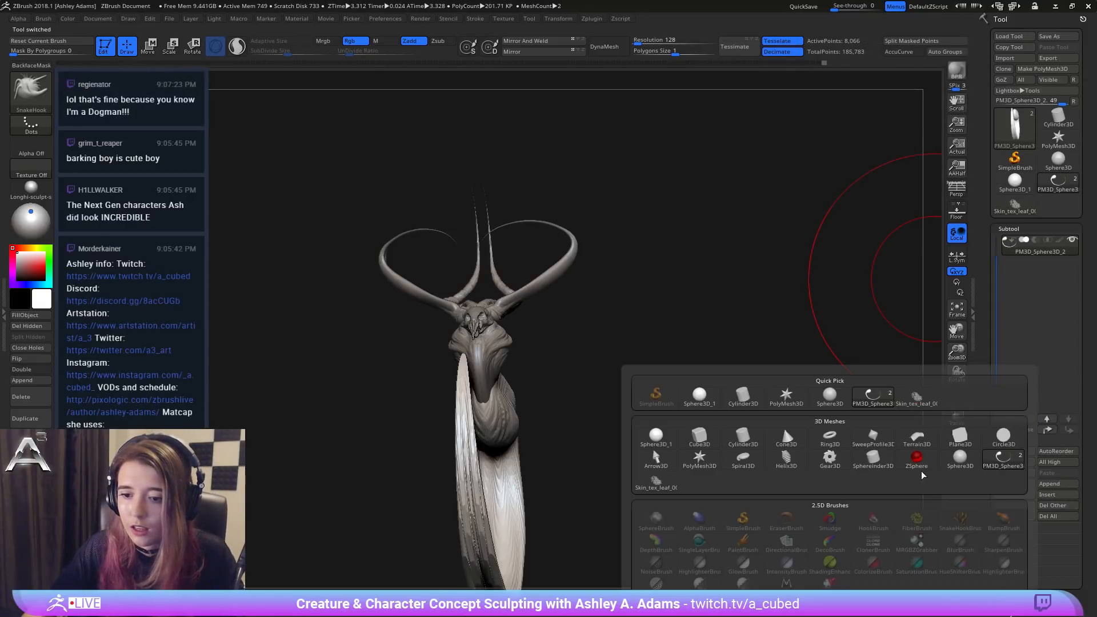
left_click(916, 398)
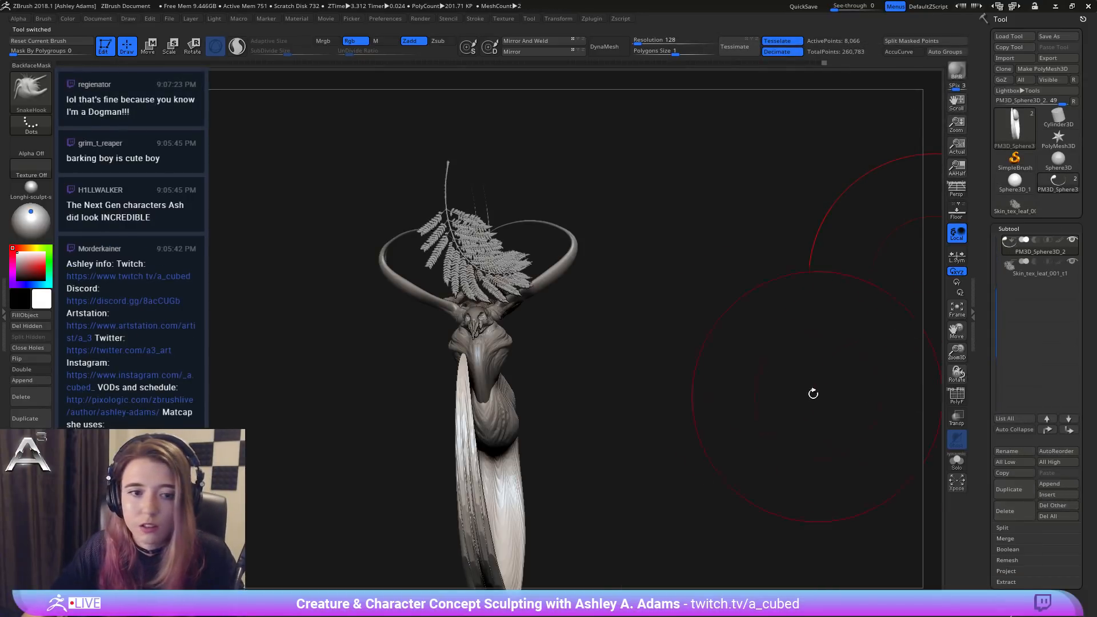
left_click(1014, 205)
left_click(1007, 510)
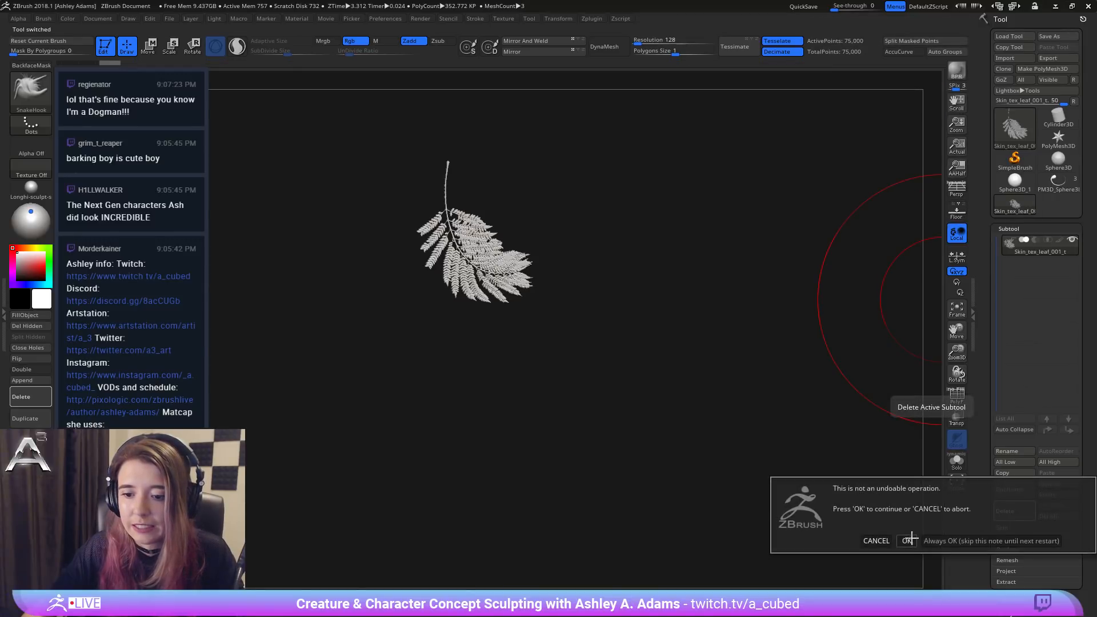
left_click(1059, 182)
Step: Duplicate the leaf subtool as a hidden backup and make the original leaf active
left_click_drag(615, 258, 728, 279)
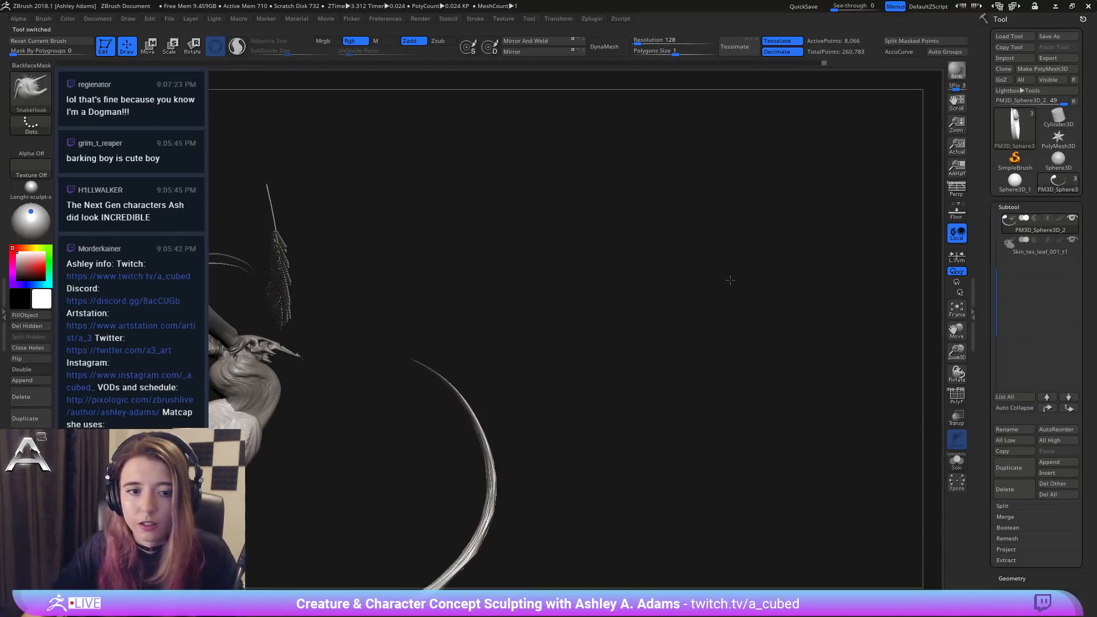
left_click_drag(386, 224, 484, 192, "shift")
left_click(497, 228, "alt")
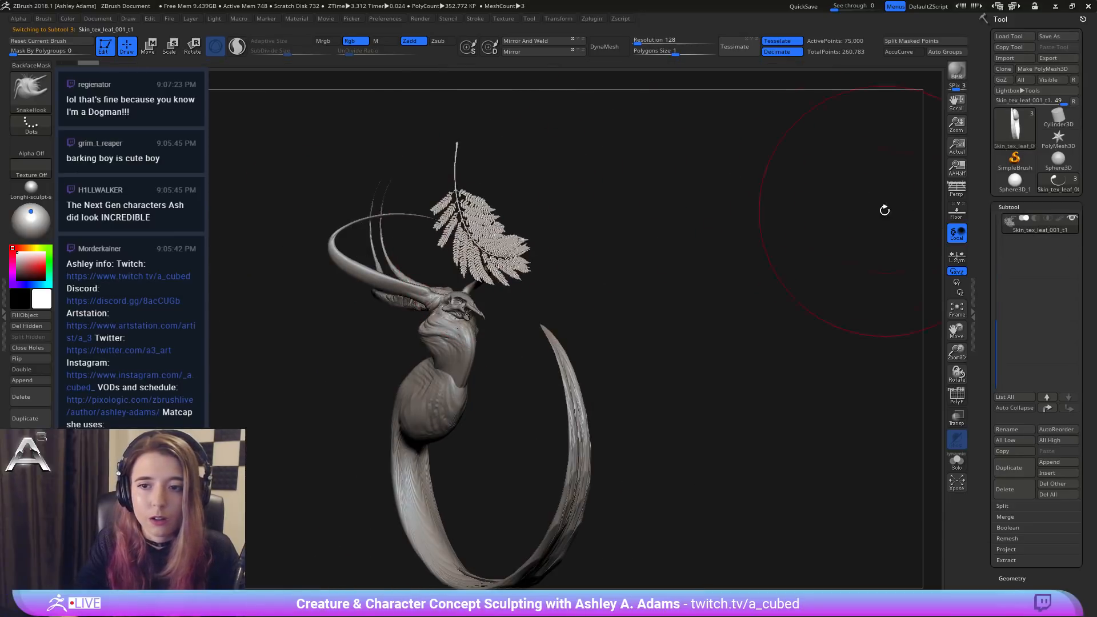
left_click(1008, 467)
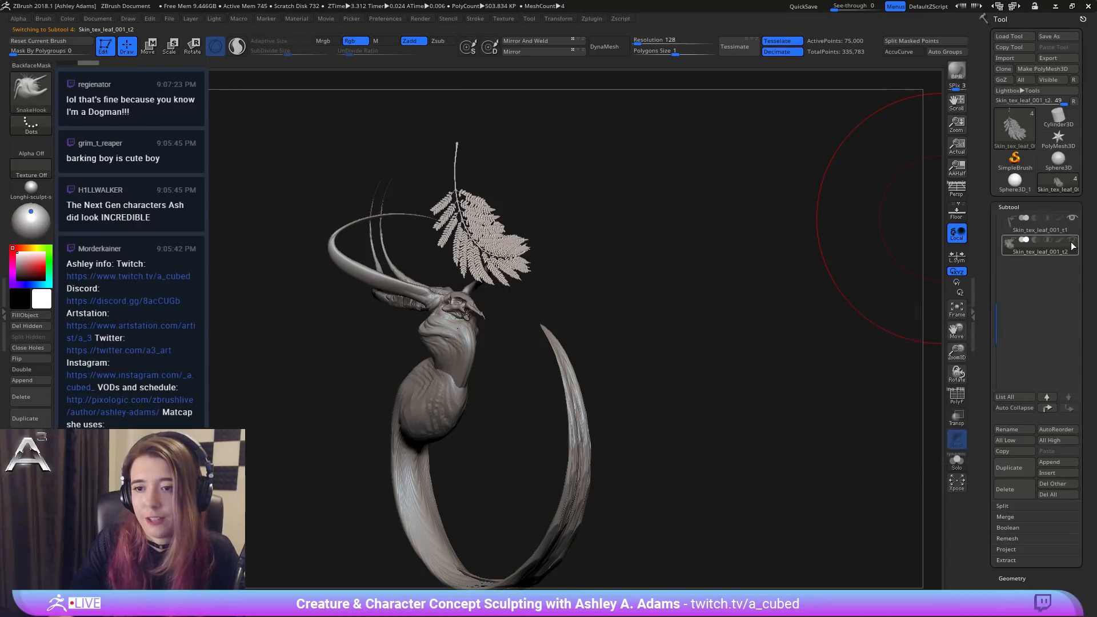
left_click(494, 239, "alt")
left_click_drag(451, 233, 506, 223)
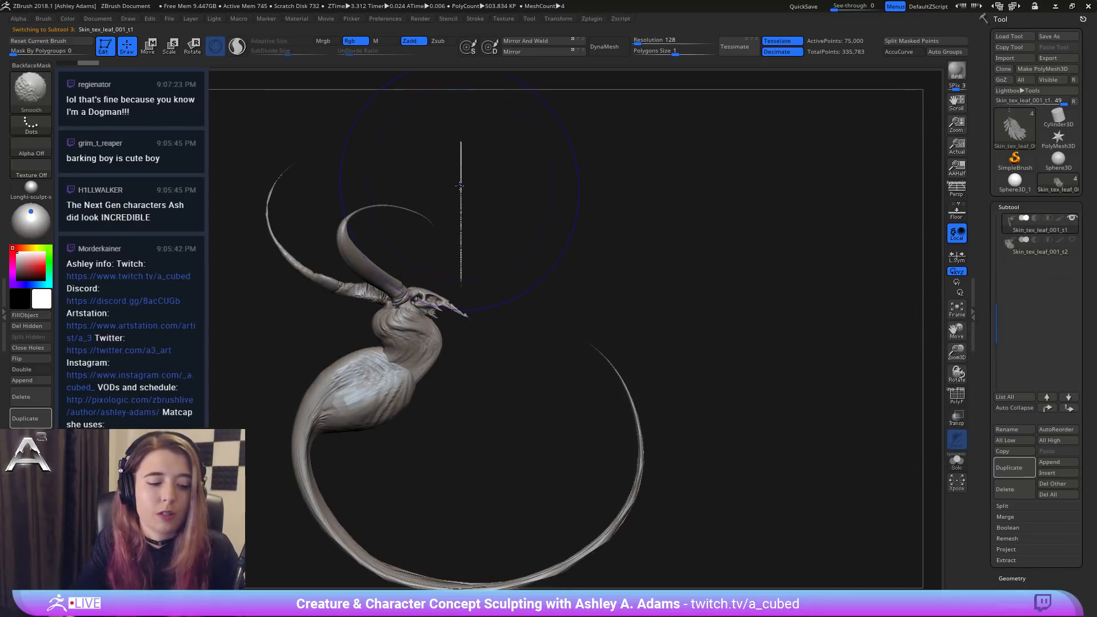
Step: Rotate and move the leaf with the gizmo so its stem meets the neck and it fans out beside the head
key("w")
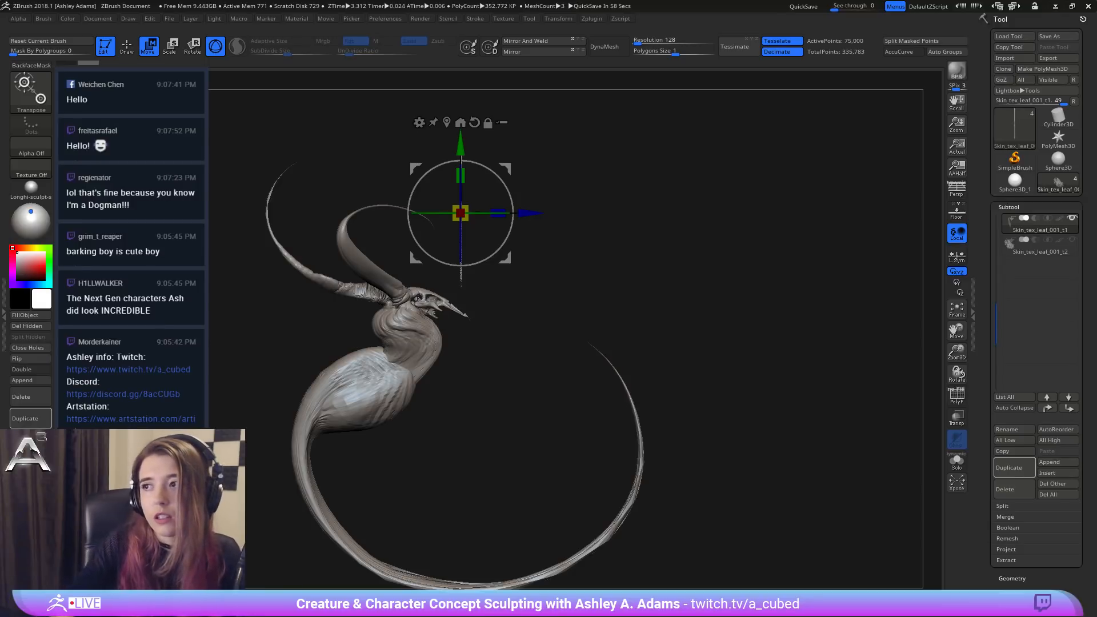
mouse_move(567, 161)
left_mouse_down("shift")
mouse_move(447, 161)
mouse_move(522, 187)
left_mouse_up("shift")
key("ctrl+z")
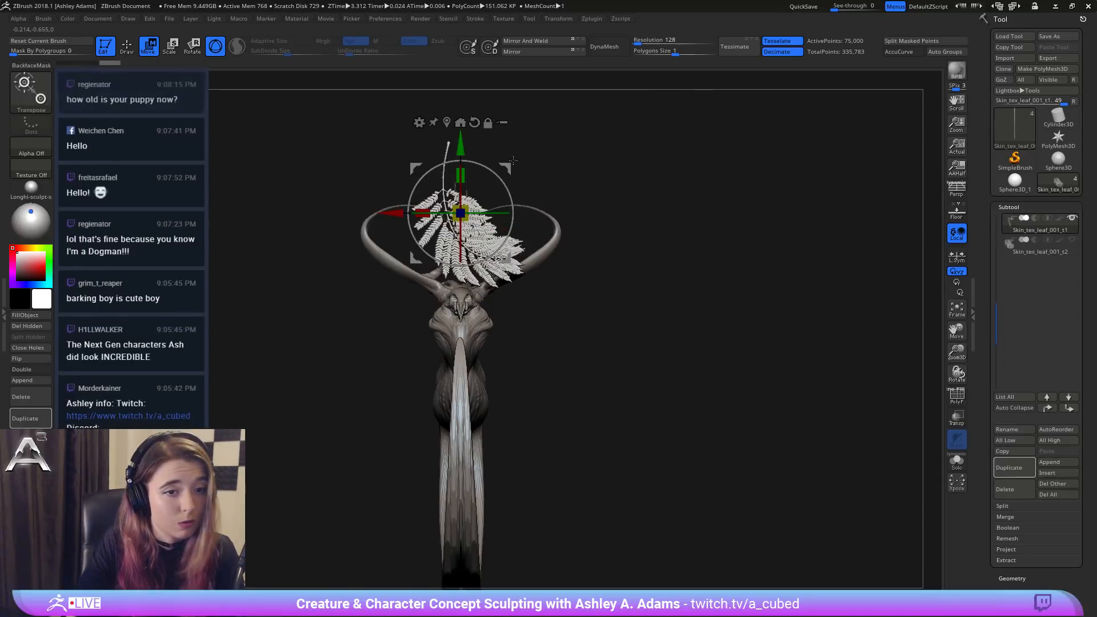
mouse_move(429, 172)
left_mouse_down()
mouse_move(514, 217)
mouse_move(504, 262)
mouse_move(619, 249)
left_mouse_up()
left_click_drag(559, 119, 432, 232)
right_click_drag(413, 285, 509, 276)
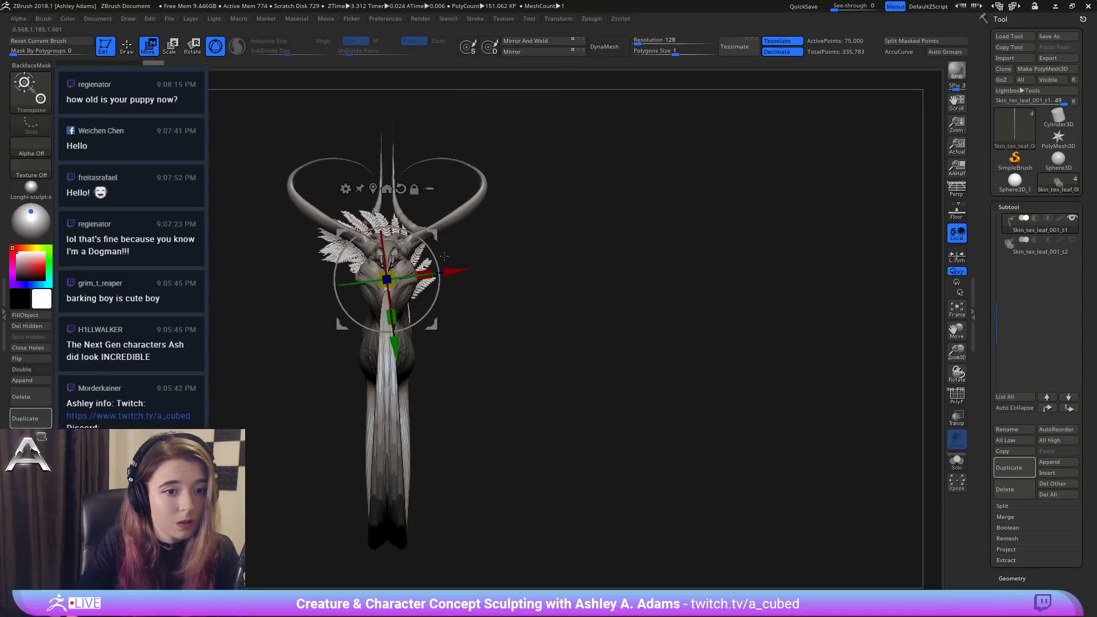
left_click_drag(454, 267, 333, 289)
mouse_move(375, 246)
left_mouse_down()
mouse_move(337, 247)
mouse_move(338, 289)
left_mouse_up()
key("q")
mouse_move(372, 231)
right_mouse_down()
mouse_move(440, 222)
mouse_move(349, 228)
mouse_move(365, 240)
mouse_move(421, 222)
right_mouse_up()
Step: Mirror and weld the leaf so a matching one sits on the other side of the creature's neck
key("space")
left_click(431, 254)
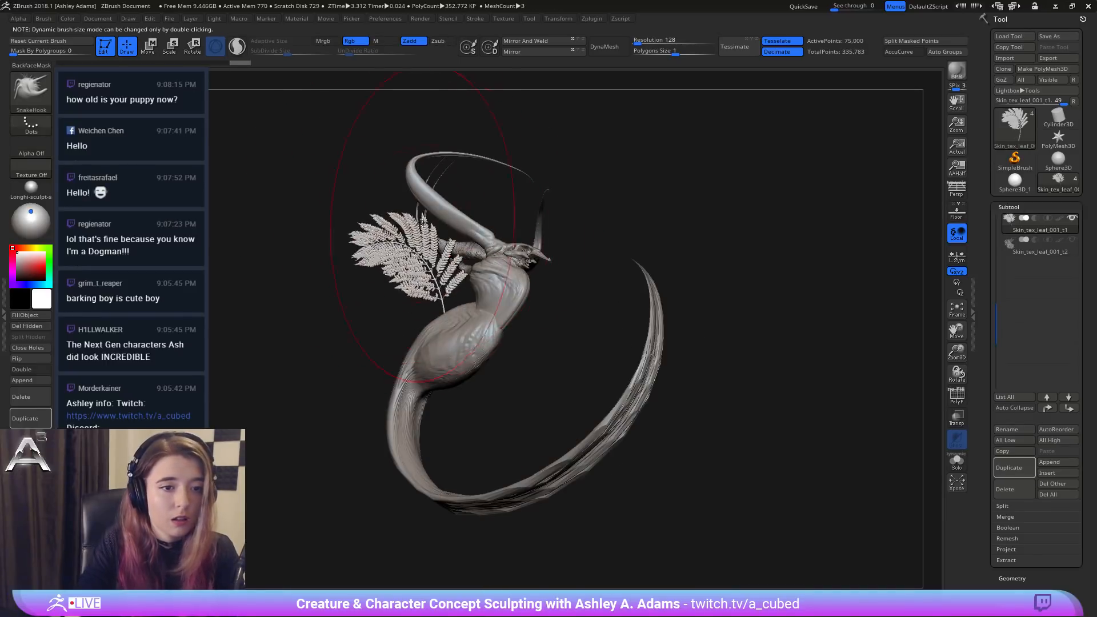
left_click(532, 40)
mouse_move(509, 171)
right_mouse_down()
mouse_move(483, 271)
mouse_move(515, 246)
mouse_move(555, 261)
right_mouse_up()
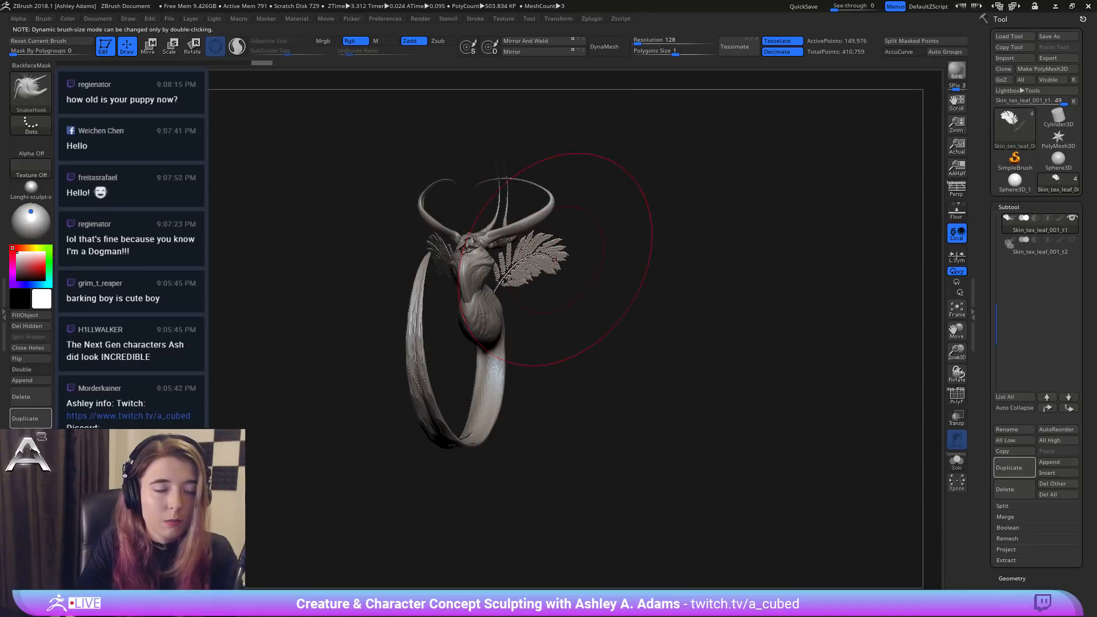
left_click_drag(569, 253, 606, 264)
key("ctrl+z")
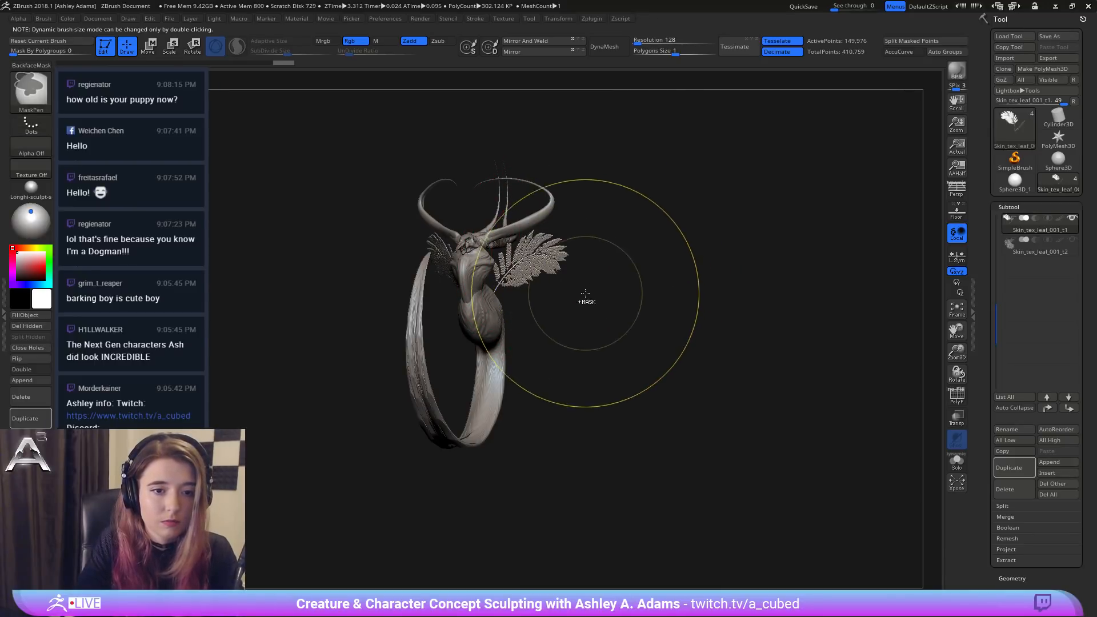
left_click(18, 18)
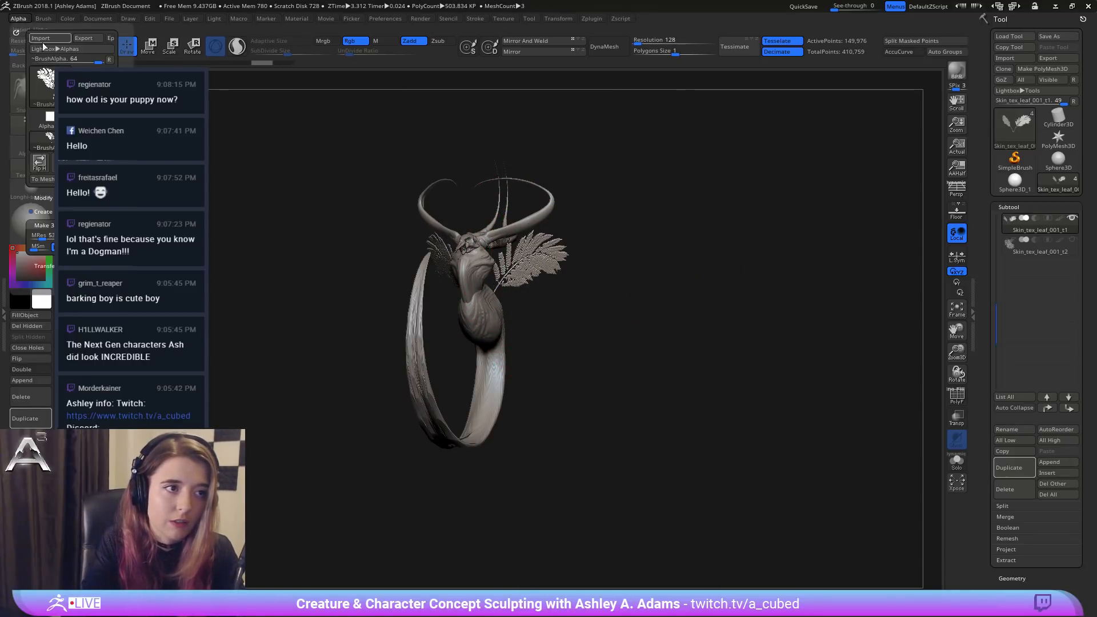
left_click(47, 91)
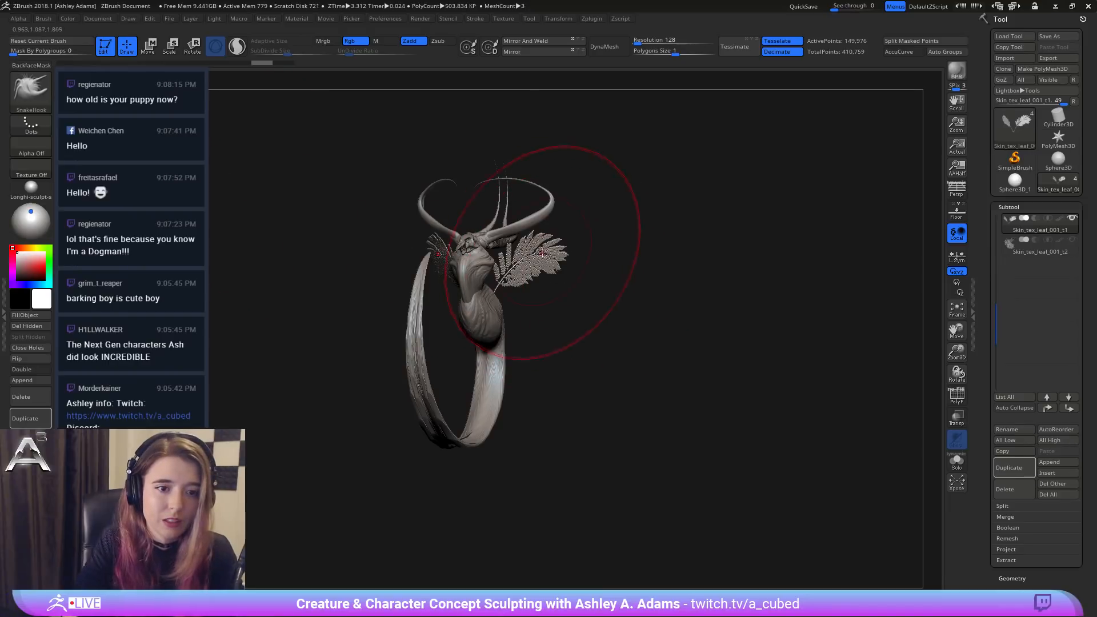
Step: Pull the mirrored leaves outward and downward with the SnakeHook brush to form long arching wings
right_click_drag(542, 253, 567, 256, "shift")
mouse_move(562, 255)
left_mouse_down()
mouse_move(633, 258)
mouse_move(598, 153)
left_mouse_up()
mouse_move(618, 248)
left_mouse_down()
mouse_move(689, 264)
mouse_move(714, 301)
left_mouse_up()
mouse_move(641, 230)
left_mouse_down()
mouse_move(671, 206)
mouse_move(735, 342)
mouse_move(793, 411)
mouse_move(710, 481)
left_mouse_up()
mouse_move(757, 436)
left_mouse_down("shift")
mouse_move(759, 360)
mouse_move(680, 215)
mouse_move(594, 186)
left_mouse_up("shift")
left_click_drag(706, 255, 665, 220, "shift")
right_click_drag(606, 208, 637, 223, "ctrl")
Step: Resize the SnakeHook brush and bend the lower ends of both wings inward toward the tail in tapered points
key("space")
left_click(671, 288)
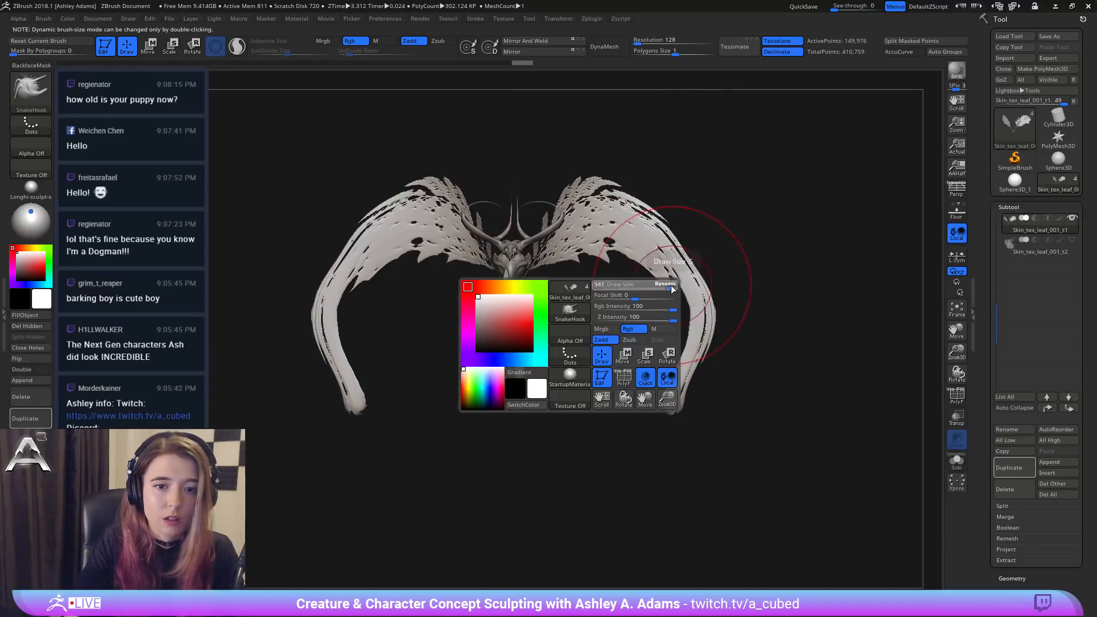
left_click_drag(672, 288, 660, 288)
right_click_drag(674, 387, 666, 415, "shift")
mouse_move(670, 405)
left_mouse_down()
mouse_move(659, 436)
mouse_move(597, 488)
left_mouse_up()
key("space")
left_click_drag(662, 429, 676, 428)
right_click_drag(640, 440, 595, 415, "ctrl")
right_click_drag(530, 393, 518, 394)
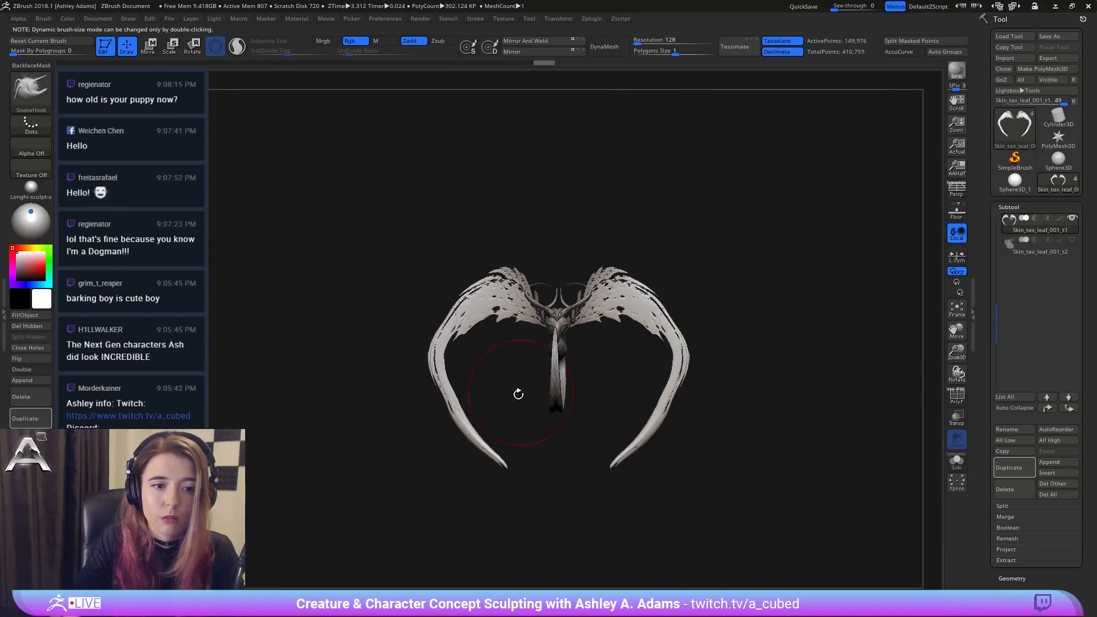
left_click_drag(444, 393, 440, 408)
left_click_drag(476, 445, 478, 452)
Step: Nudge the wing mesh with the transform gizmo in side view and return to sculpting
right_click_drag(477, 450, 505, 330)
right_click(516, 374)
right_click(503, 250)
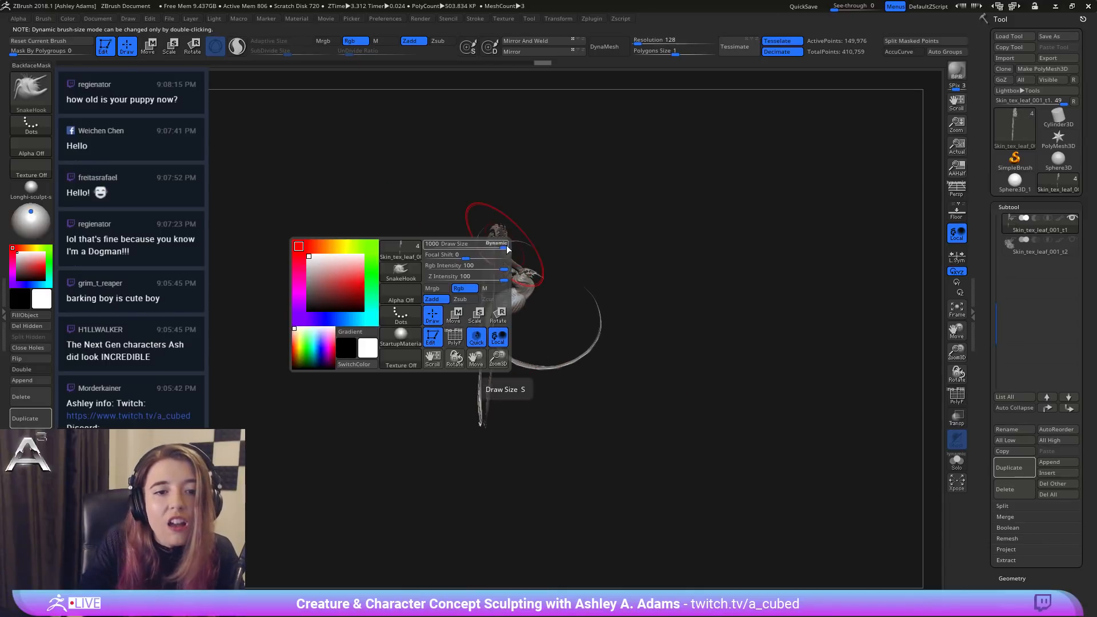
key("w")
right_click_drag(573, 195, 565, 226, "ctrl")
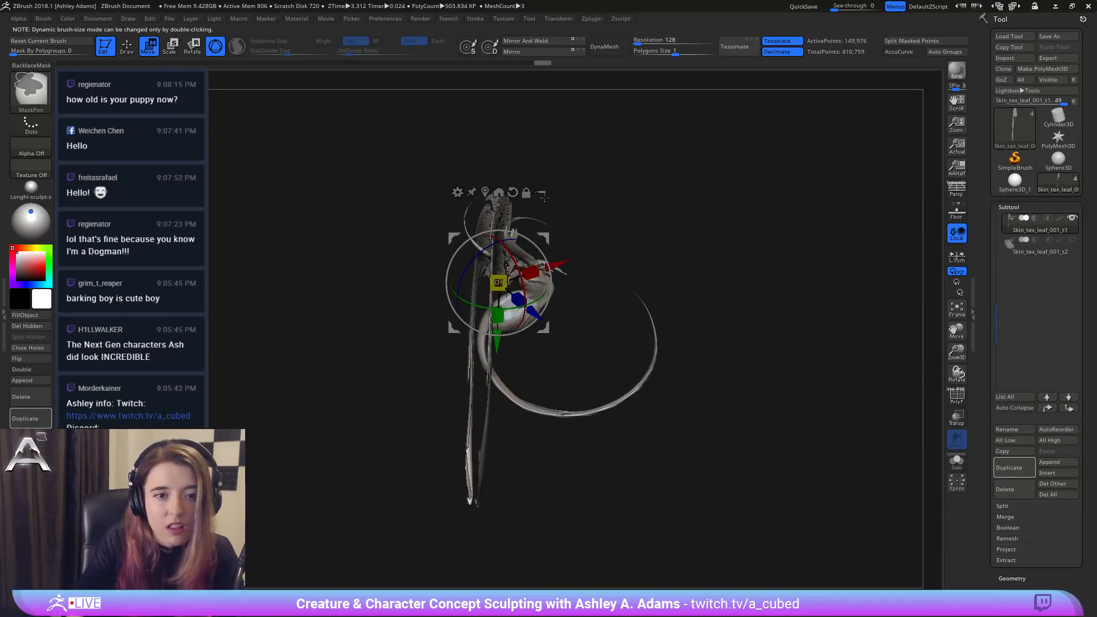
left_click_drag(498, 283, 444, 273)
key("q")
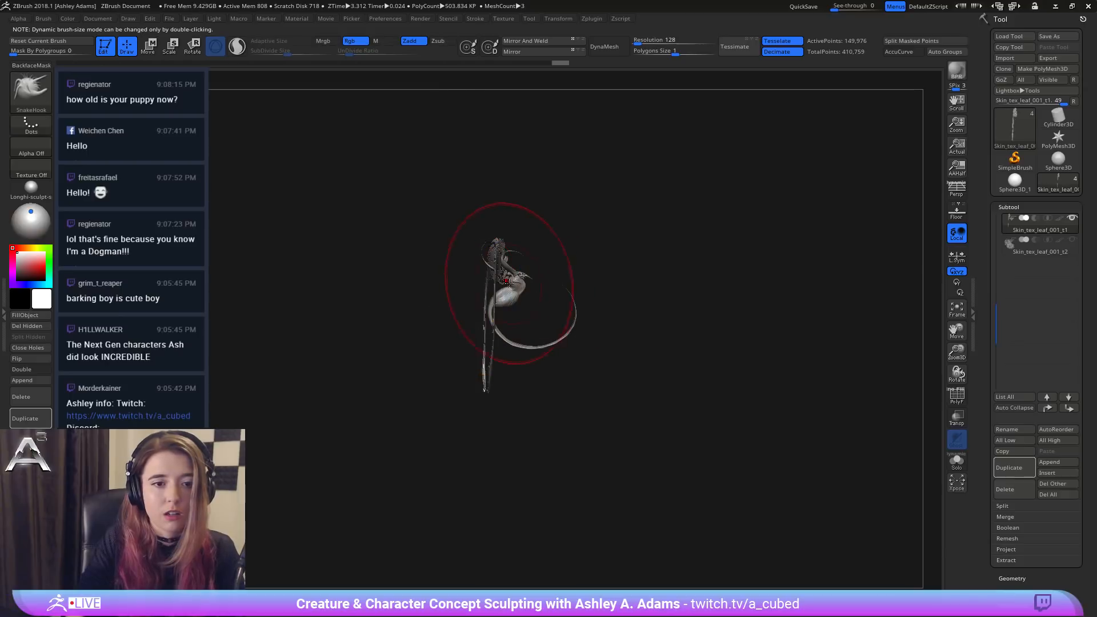
Step: Sweep the middle of the wings backward in side view with the SnakeHook brush so they arc behind the body
right_click(531, 269)
left_click_drag(496, 260, 500, 258)
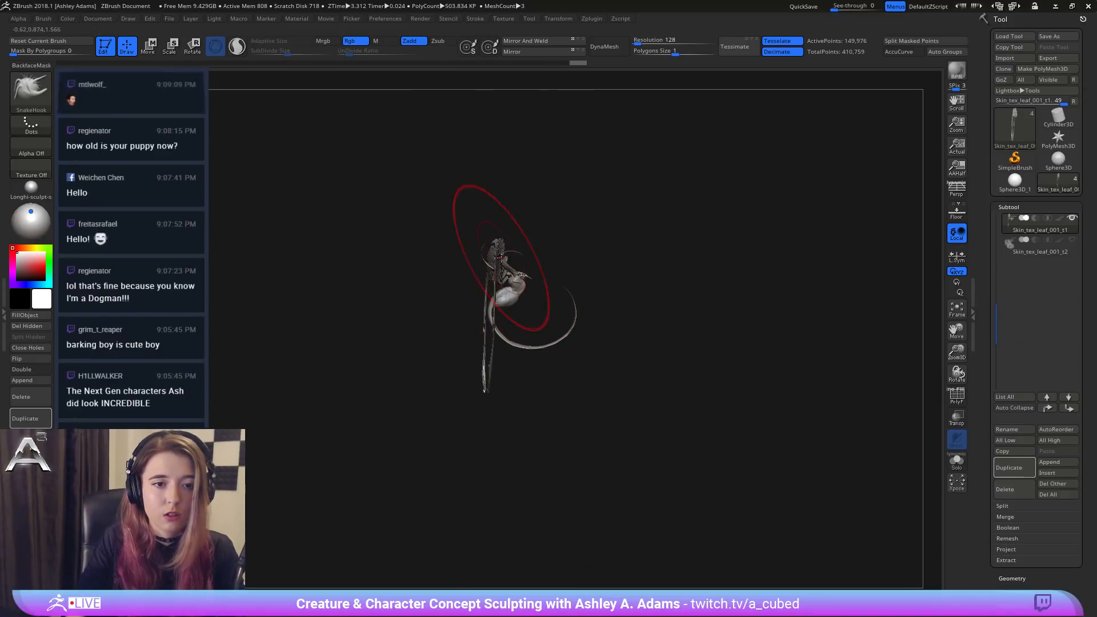
mouse_move(523, 247)
right_mouse_down("ctrl")
mouse_move(526, 327)
mouse_move(494, 284)
right_mouse_up("ctrl")
right_click(494, 284)
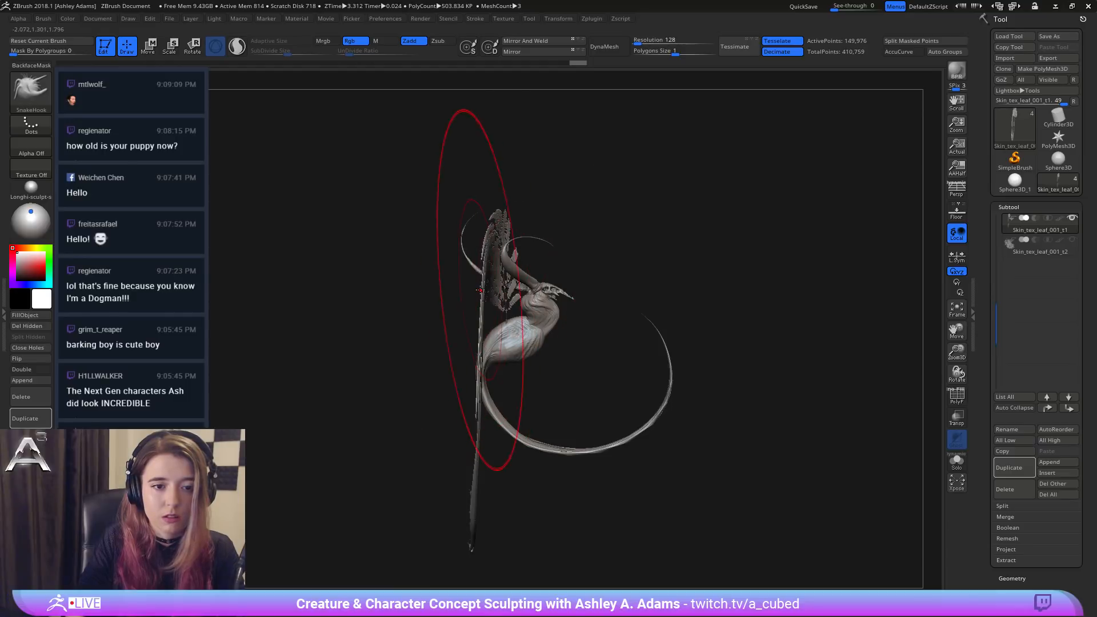
left_click_drag(487, 286, 454, 286)
left_click_drag(469, 413, 411, 402)
left_click_drag(461, 292, 386, 277)
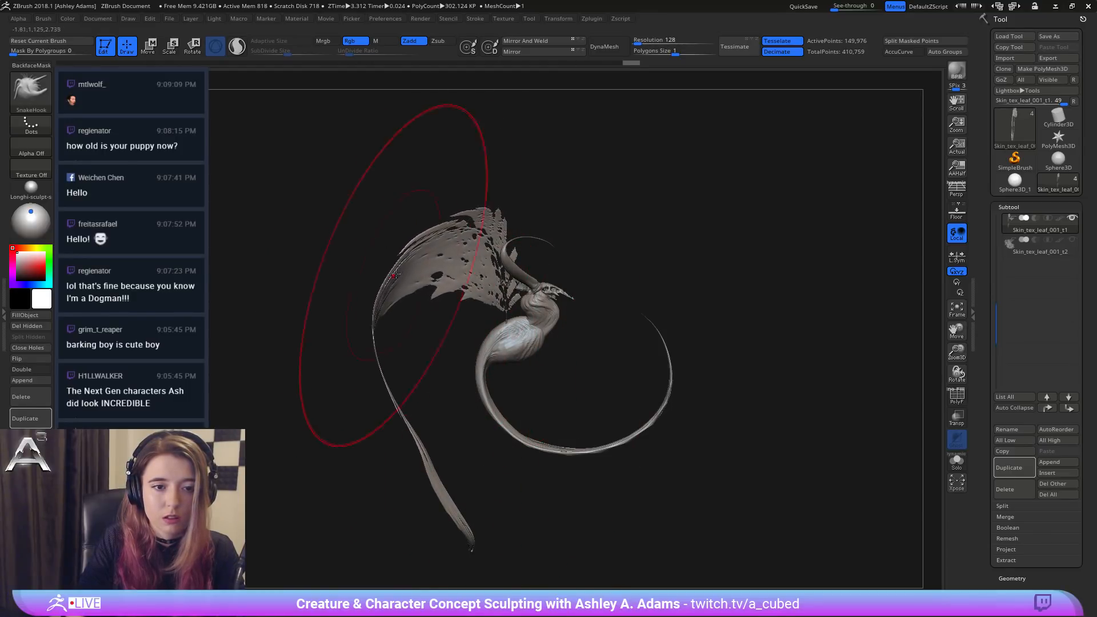
left_click_drag(445, 252, 434, 245)
mouse_move(594, 257)
left_mouse_down()
mouse_move(400, 257)
mouse_move(429, 260)
left_mouse_up()
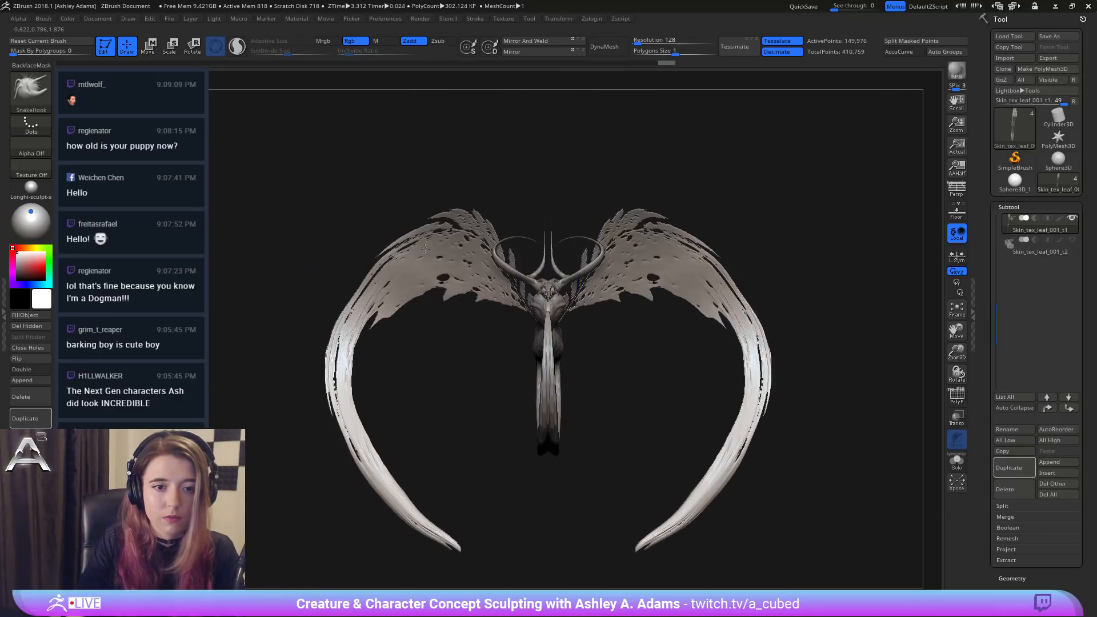
Step: Pull a thin pointed spike up from each wing's upper edge and undo the extra outer pull
left_click_drag(573, 302, 506, 249, "alt")
right_click(558, 180)
mouse_move(557, 180)
left_mouse_down()
mouse_move(534, 156)
mouse_move(554, 150)
left_mouse_up()
right_click(560, 168)
right_click(551, 159)
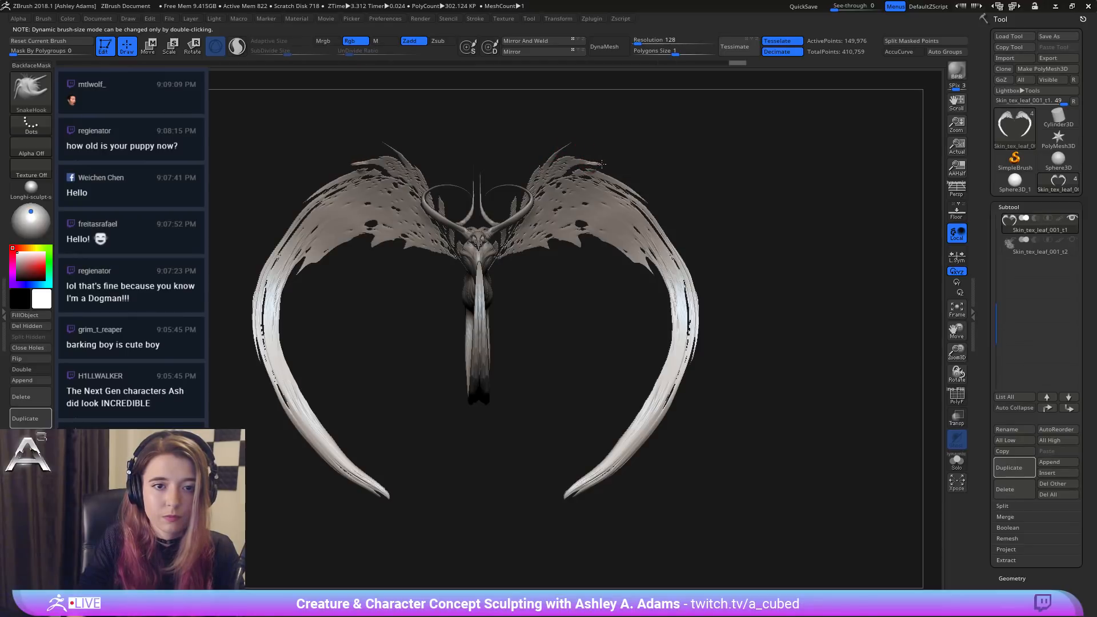
mouse_move(611, 169)
left_mouse_down("shift")
mouse_move(564, 167)
mouse_move(632, 155)
left_mouse_up("shift")
key("ctrl+z")
key("ctrl+z")
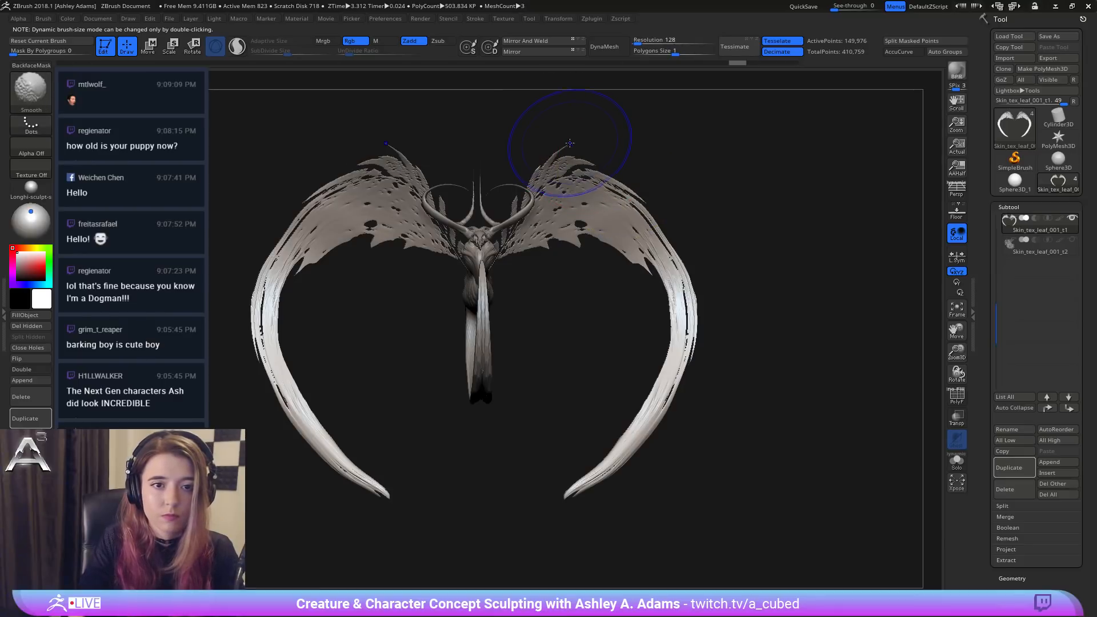
Step: Smooth the lower wings and refine their backward bow in side view with resized SnakeHook strokes
mouse_move(666, 392)
left_mouse_down("shift")
mouse_move(588, 485)
mouse_move(649, 356)
left_mouse_up("shift")
mouse_move(633, 393)
left_mouse_down("alt")
mouse_move(620, 399)
mouse_move(582, 329)
left_mouse_up("alt")
right_click(548, 292)
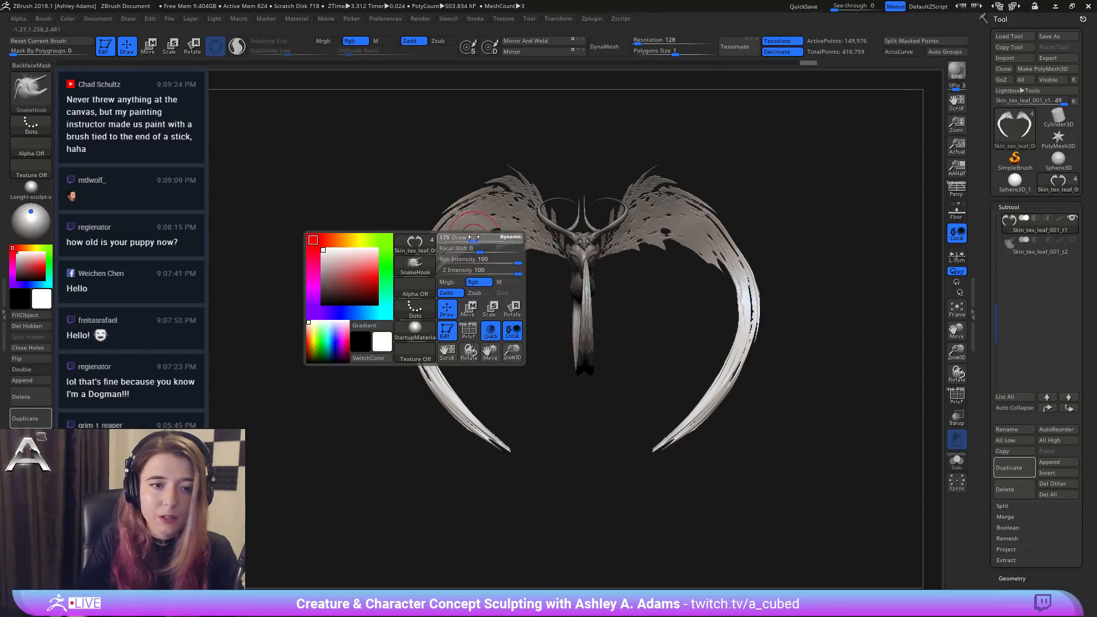
mouse_move(531, 292)
left_mouse_down()
mouse_move(481, 292)
mouse_move(658, 349)
mouse_move(475, 396)
left_mouse_up()
right_click(482, 292)
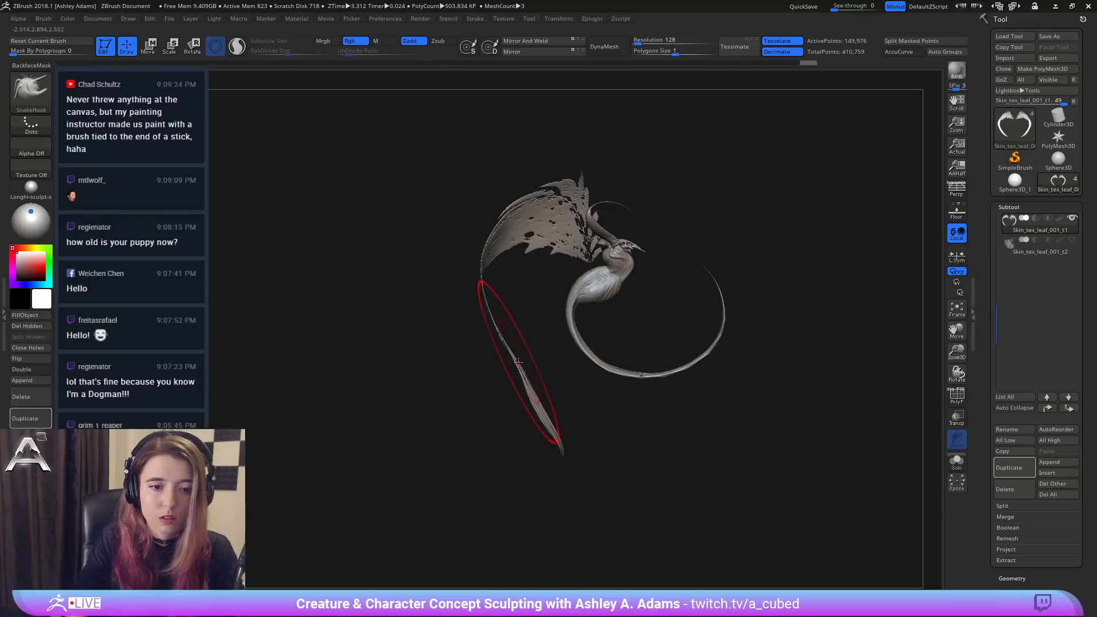
left_click_drag(518, 361, 467, 251)
right_click(473, 324)
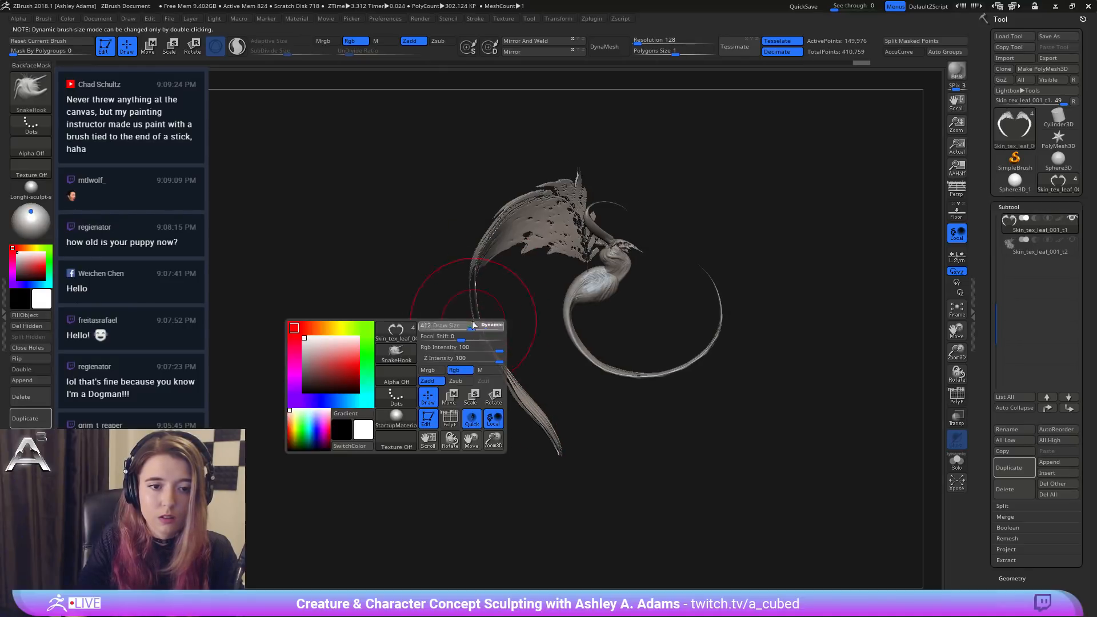
right_click_drag(472, 302, 476, 302)
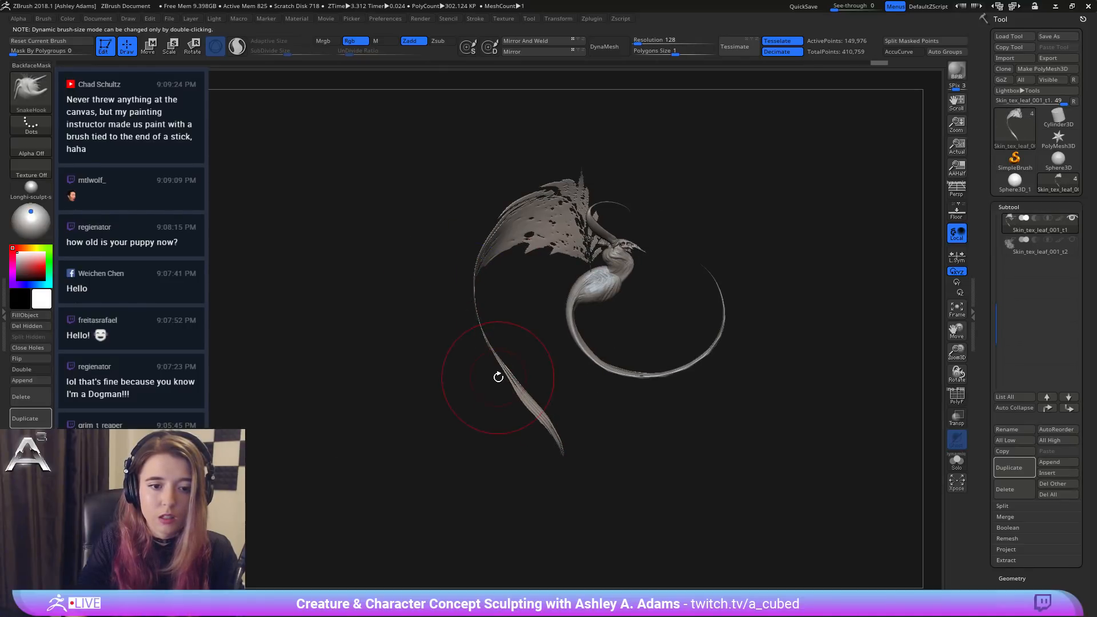
left_click_drag(498, 376, 523, 367)
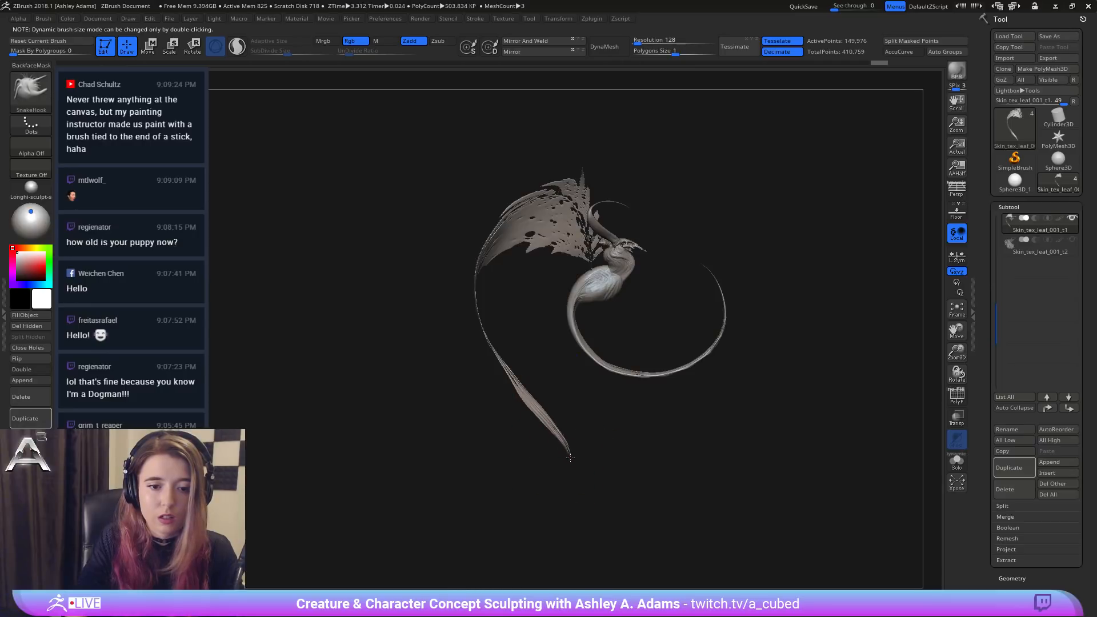
mouse_move(570, 458)
left_mouse_down()
mouse_move(579, 444)
mouse_move(570, 452)
left_mouse_up()
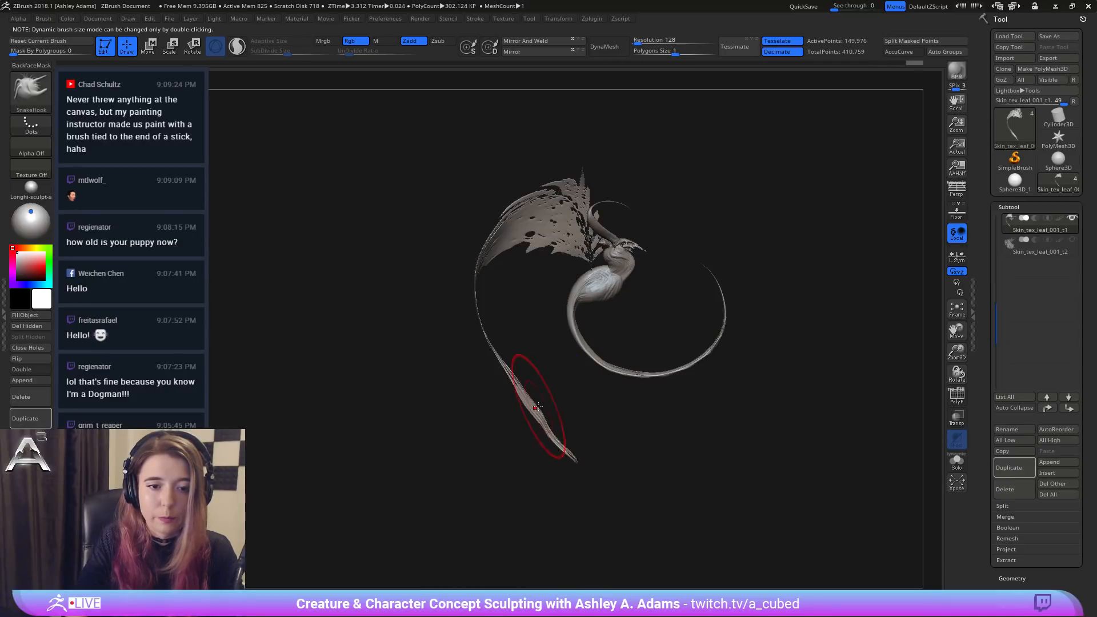
Step: Curve the lower wing tips forward under the tail with a large SnakeHook brush and smooth the bend
key("shift")
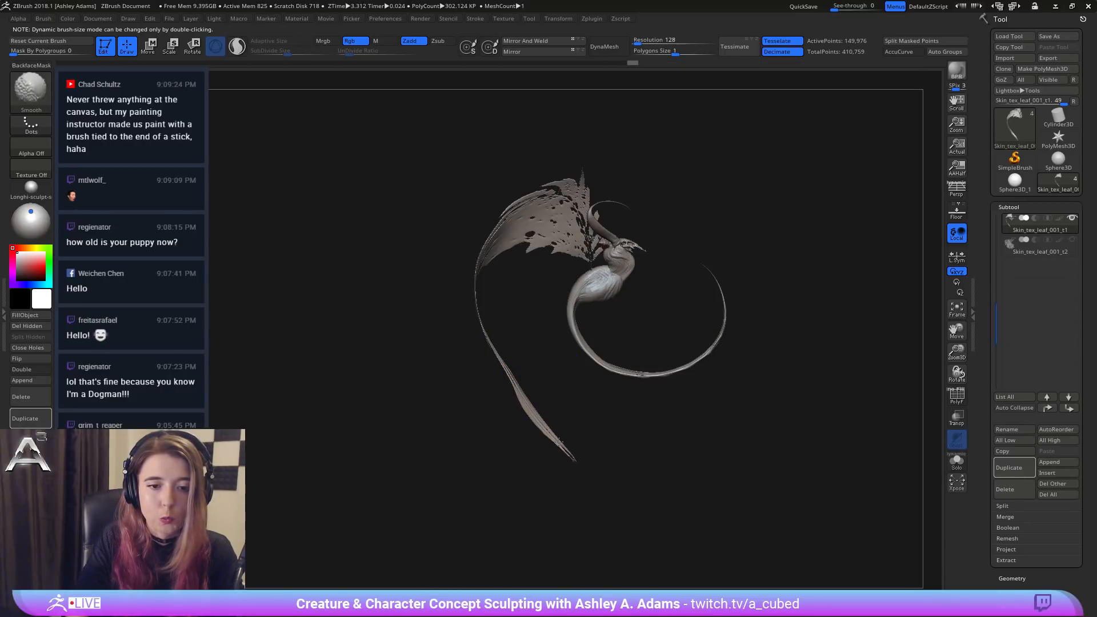
key("space")
left_click_drag(539, 370, 561, 368)
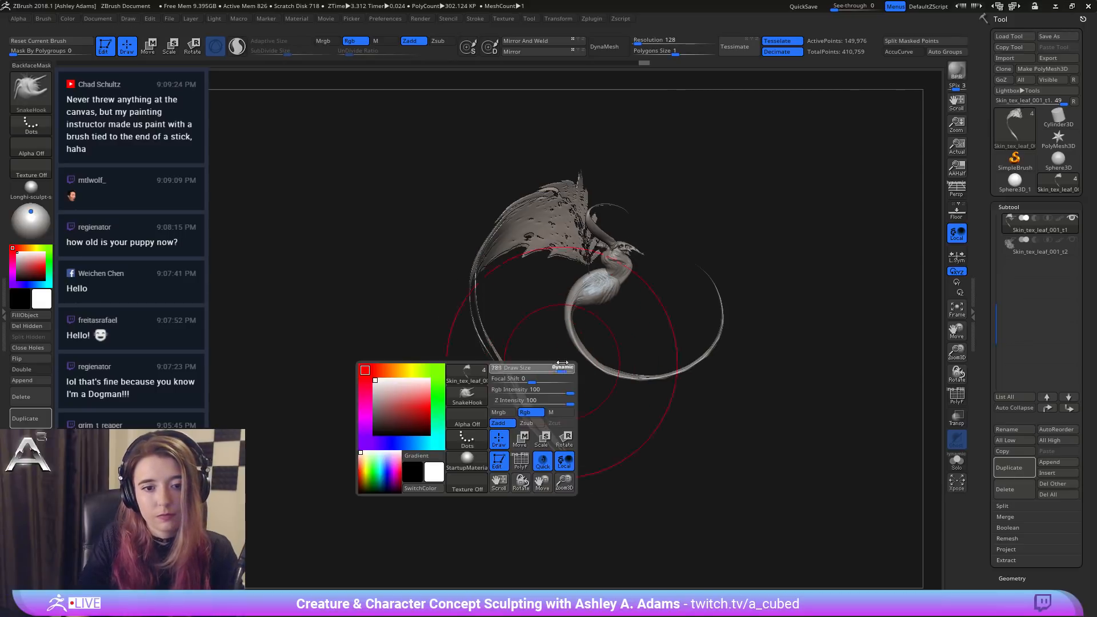
key("shift")
mouse_move(571, 458)
left_mouse_down()
mouse_move(593, 460)
mouse_move(609, 432)
left_mouse_up()
key("space")
left_click_drag(591, 380, 523, 380)
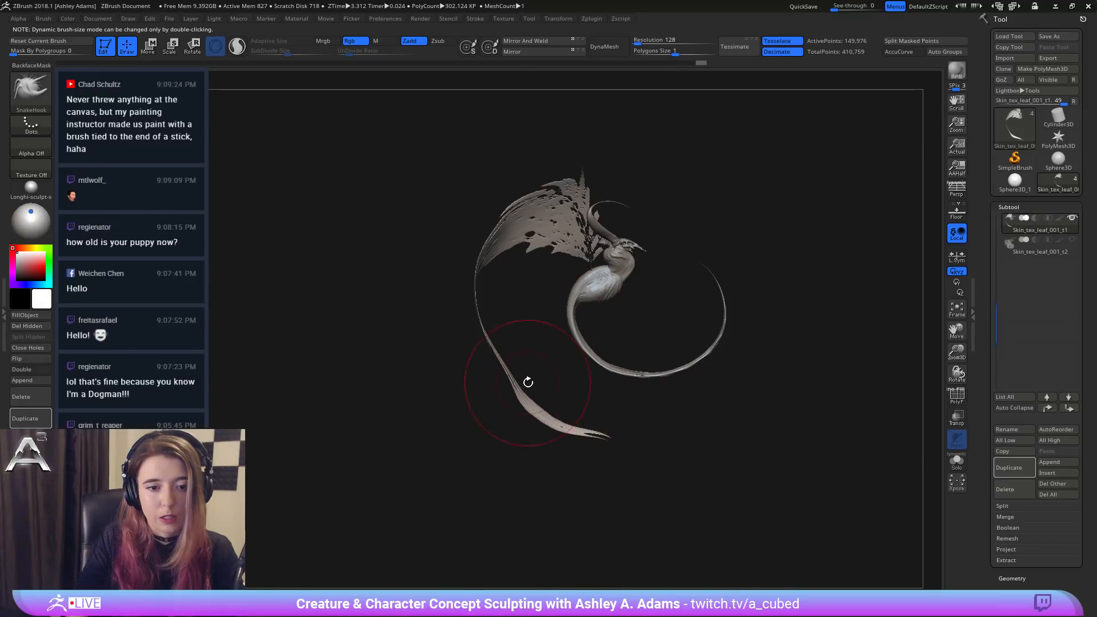
key("shift")
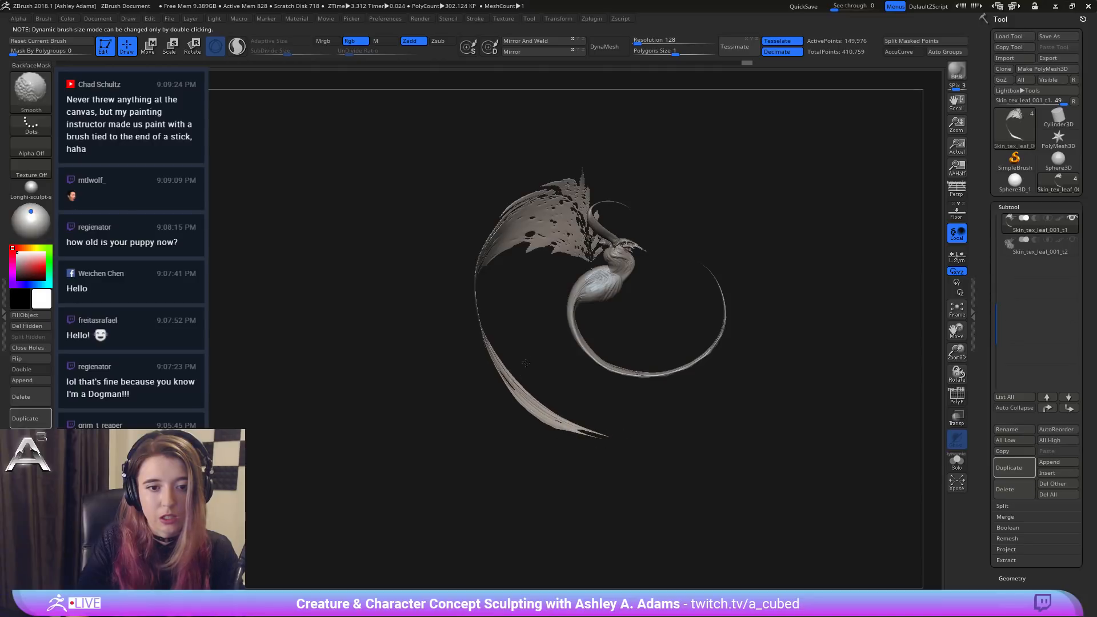
Step: Refine the outer edges of both wings from the front with short sculpting and smoothing strokes
left_click_drag(525, 363, 637, 372, "shift")
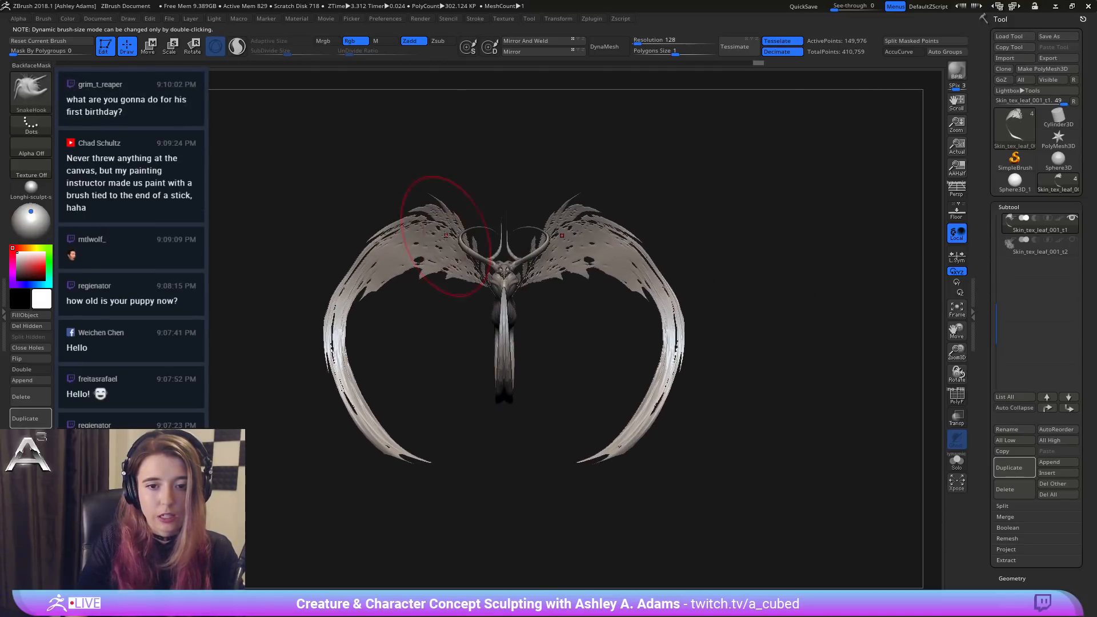
left_click_drag(445, 235, 680, 283)
key("space")
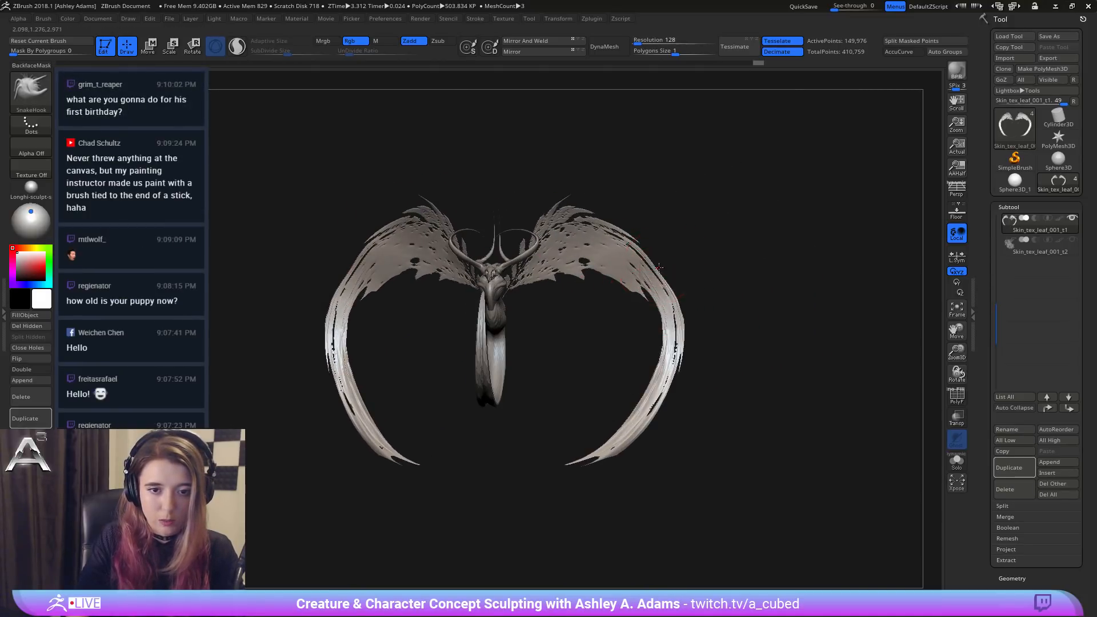
mouse_move(662, 283)
left_mouse_down()
mouse_move(701, 283)
mouse_move(660, 288)
left_mouse_up()
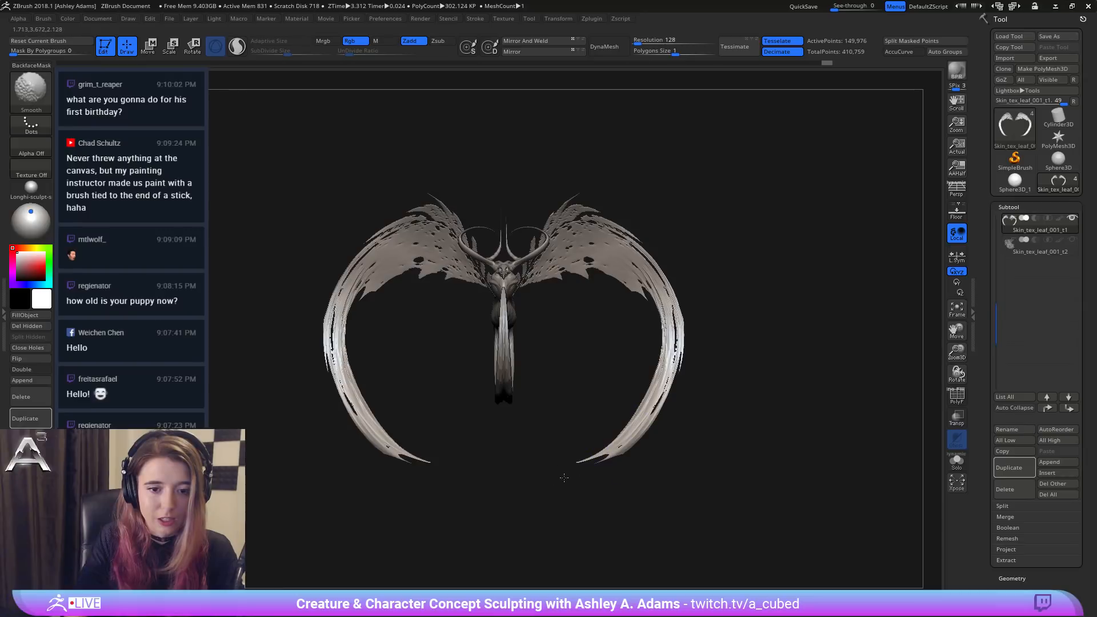
Step: Thicken the wing stems and membranes with a small Inflat brush
left_click_drag(568, 335, 533, 313)
right_click(463, 284)
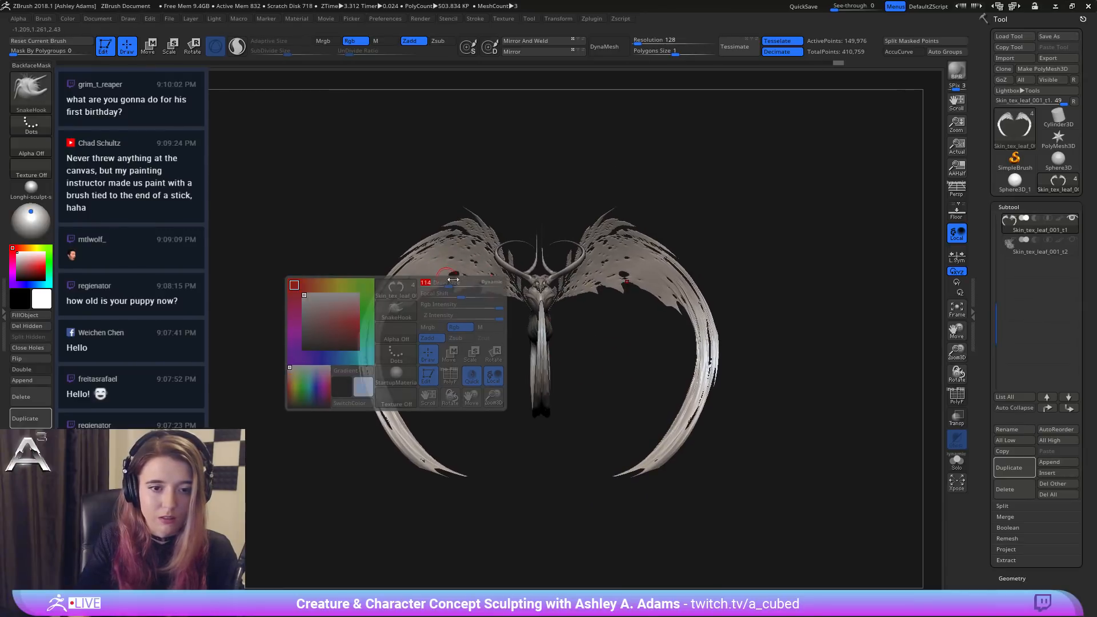
right_click_drag(463, 284, 488, 282)
key("b")
key("i")
key("n")
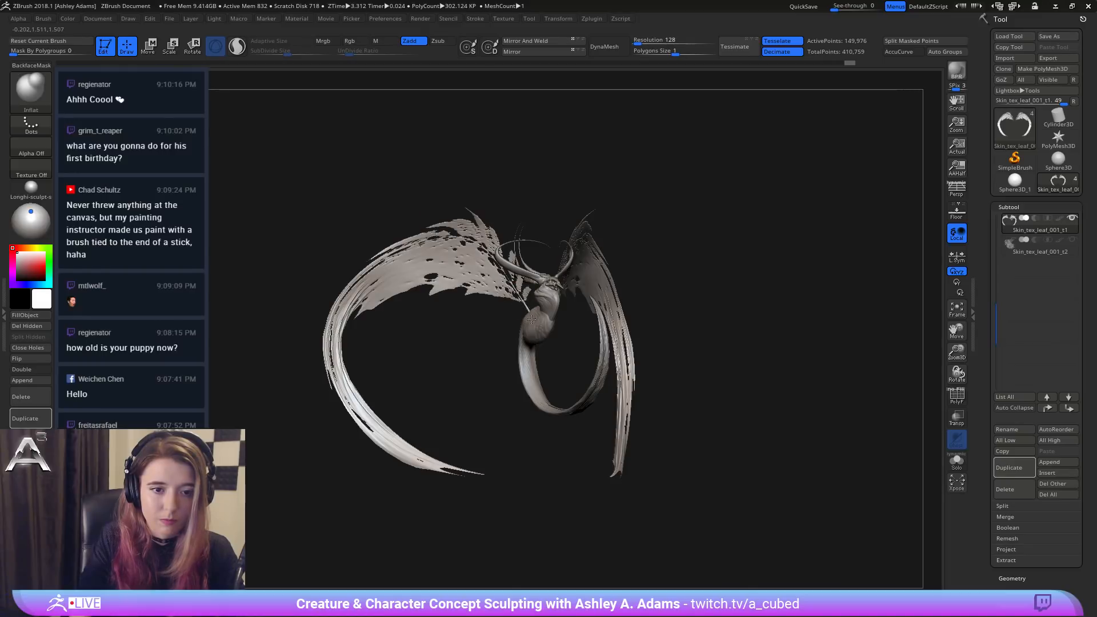
mouse_move(536, 323)
left_mouse_down()
mouse_move(507, 279)
mouse_move(466, 261)
left_mouse_up()
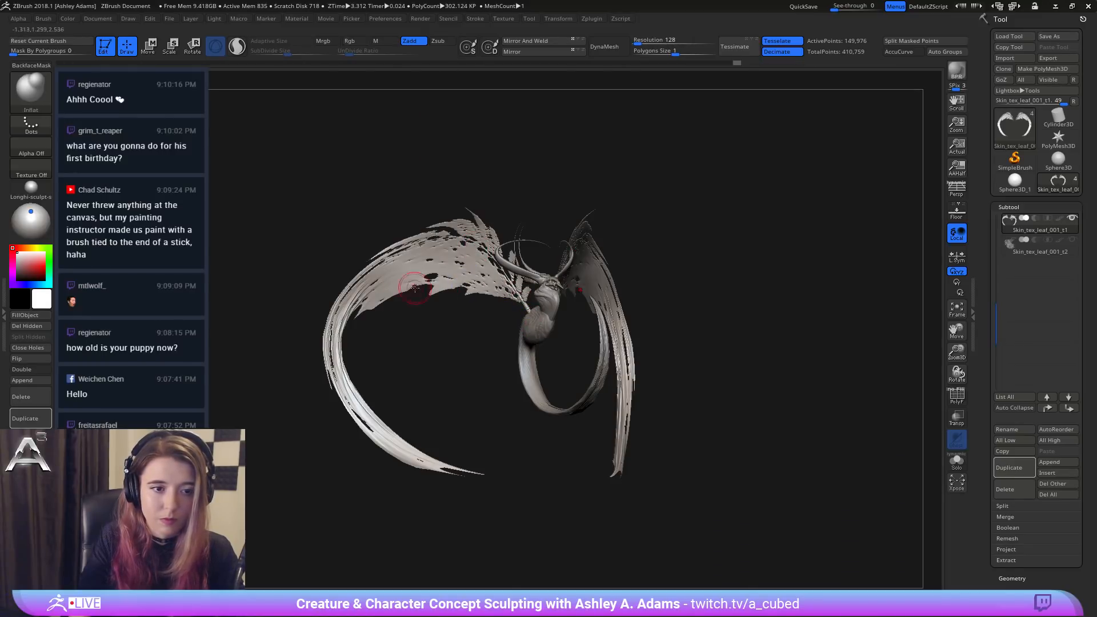
mouse_move(394, 269)
left_mouse_down()
mouse_move(422, 258)
mouse_move(412, 252)
left_mouse_up()
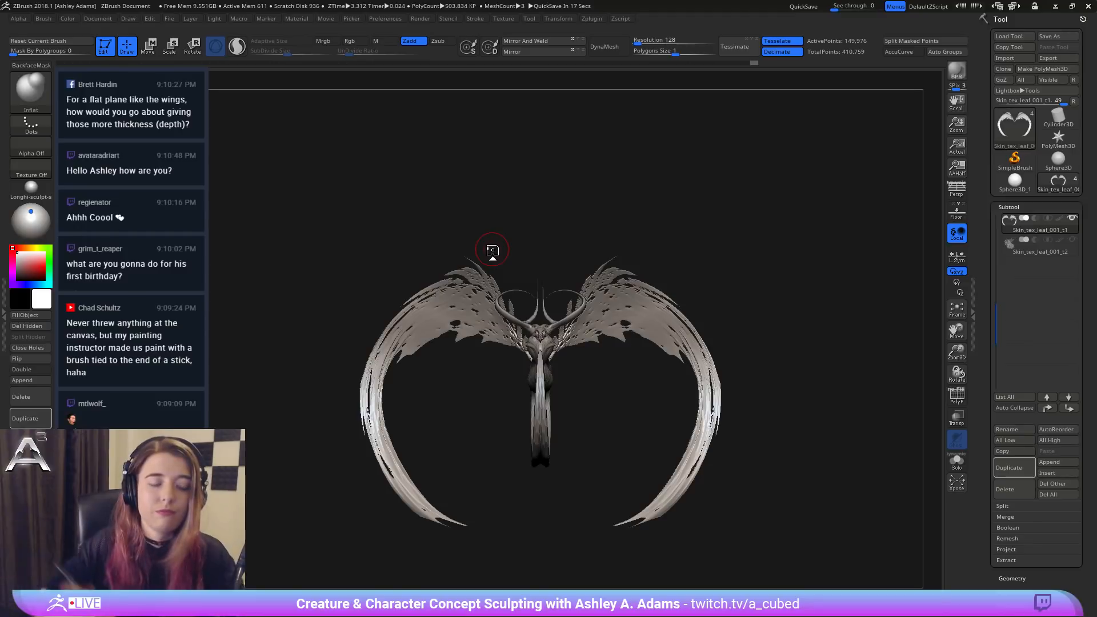
Step: Switch to the ClayBuildup brush for sculpting the wing surfaces
mouse_move(473, 233)
left_mouse_down()
mouse_move(531, 286)
mouse_move(437, 221)
mouse_move(486, 212)
mouse_move(590, 232)
mouse_move(409, 235)
mouse_move(452, 239)
left_mouse_up()
key("space")
key("b")
key("c")
key("b")
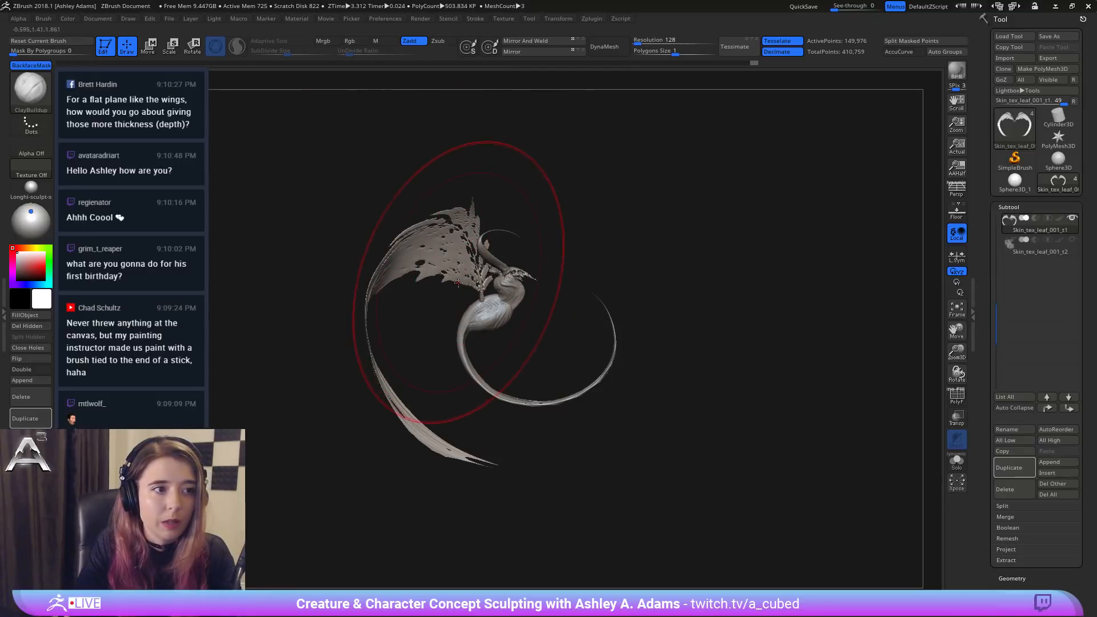
right_click_drag(460, 282, 374, 278, "ctrl")
key("space")
left_click_drag(382, 277, 456, 279)
right_click_drag(455, 278, 394, 246)
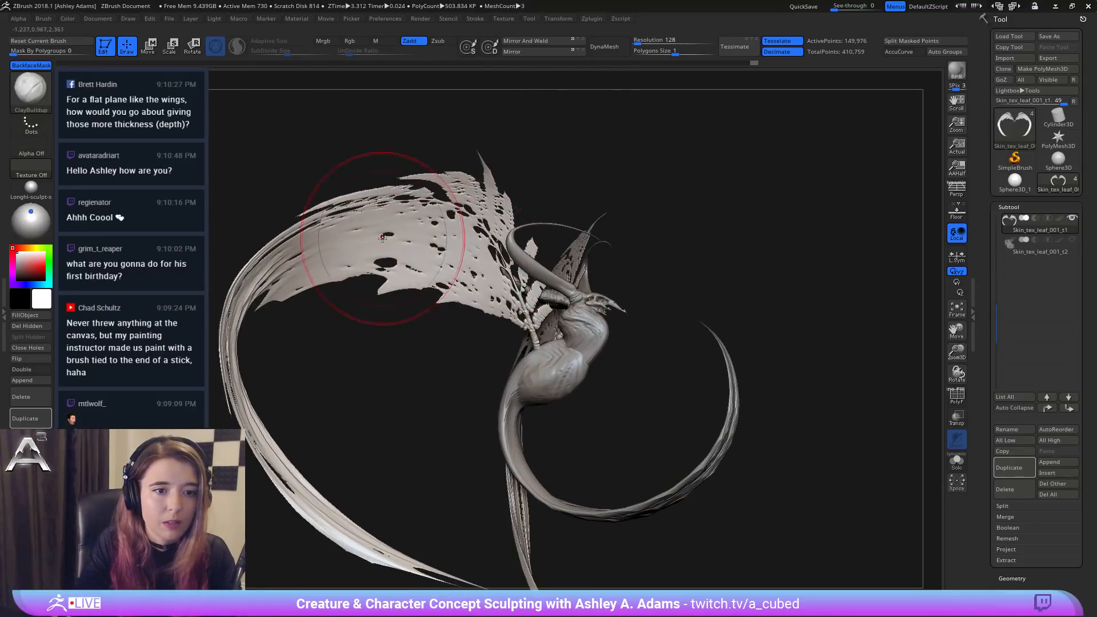
mouse_move(384, 238)
left_mouse_down()
mouse_move(389, 251)
mouse_move(407, 251)
left_mouse_up()
mouse_move(407, 251)
right_mouse_down()
mouse_move(563, 260)
mouse_move(412, 280)
mouse_move(349, 268)
right_mouse_up()
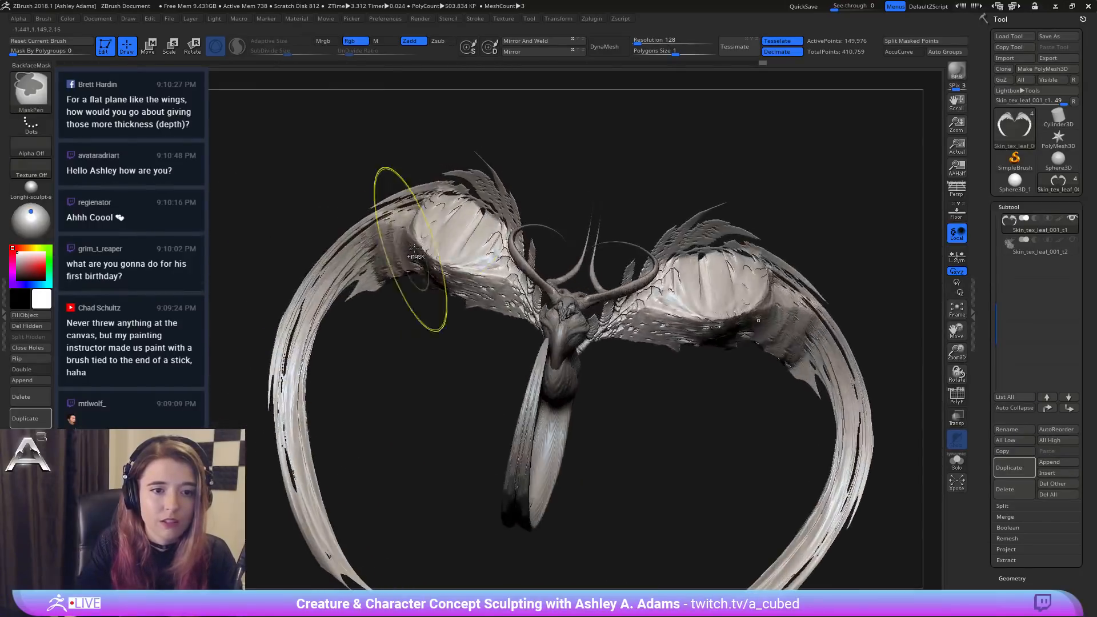
key("ctrl+z")
Step: Build up a soft ridge along the wing membranes with a smaller ClayBuildup brush and smooth it
key("space")
left_click_drag(448, 243, 421, 242)
right_click_drag(280, 271, 339, 276)
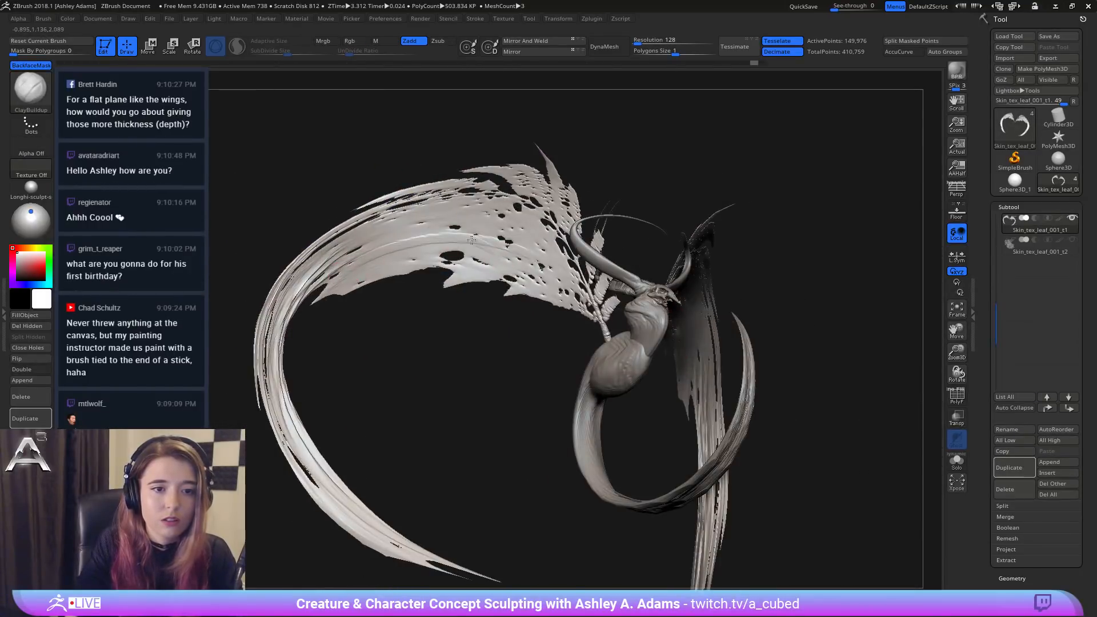
key("shift")
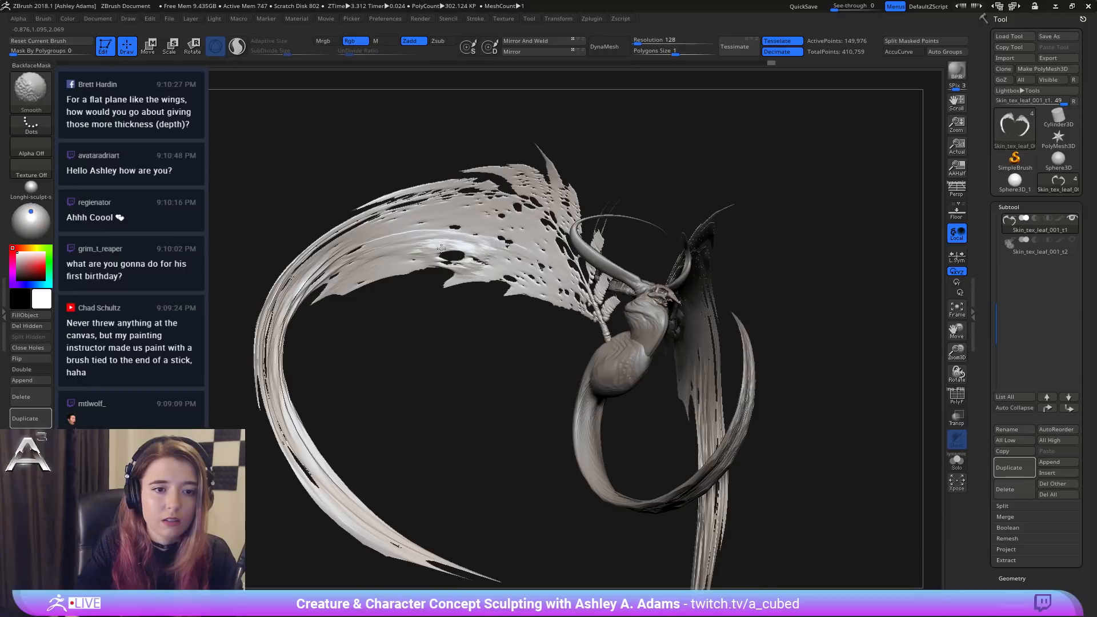
right_click_drag(543, 243, 442, 249)
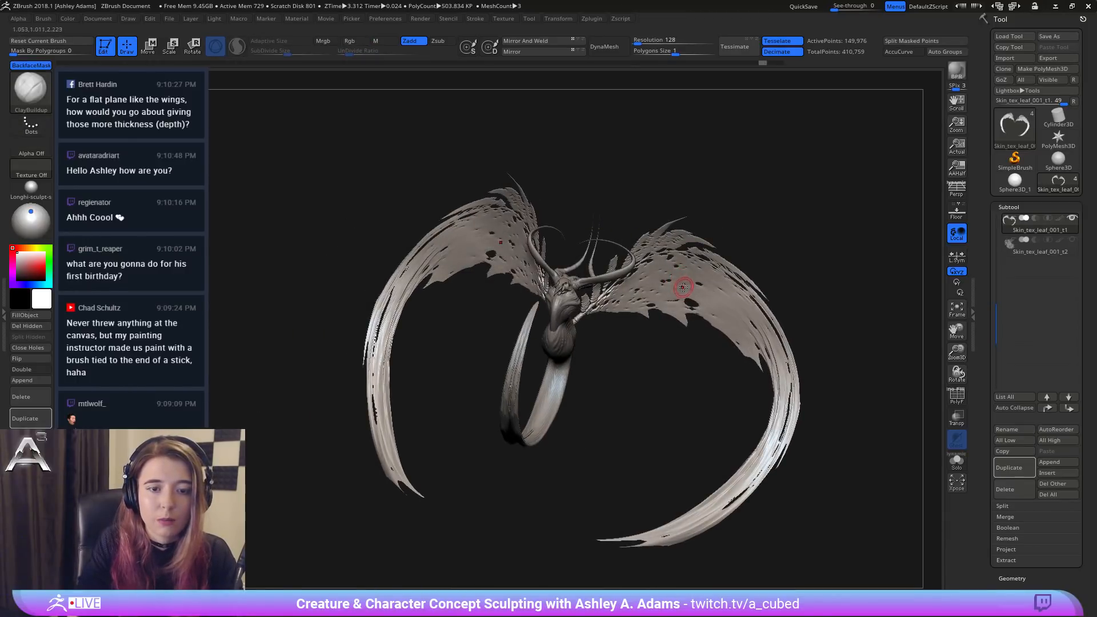
right_click_drag(674, 286, 526, 145)
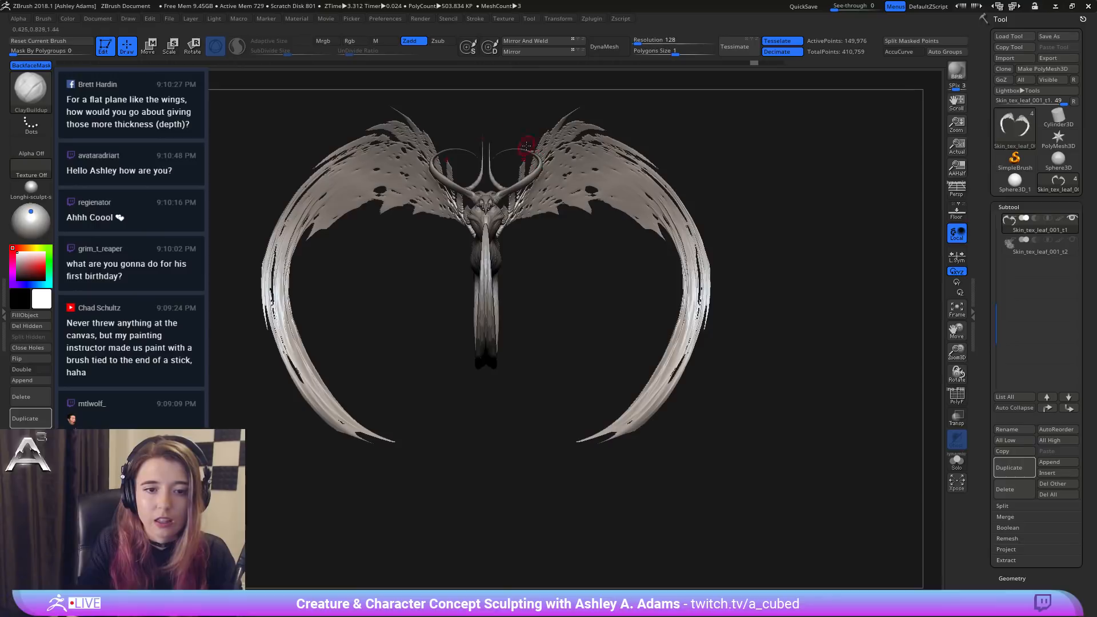
Step: Duplicate the wing subtool and reposition the copy as a second, inner pair of wings
left_click(1021, 468)
key("w")
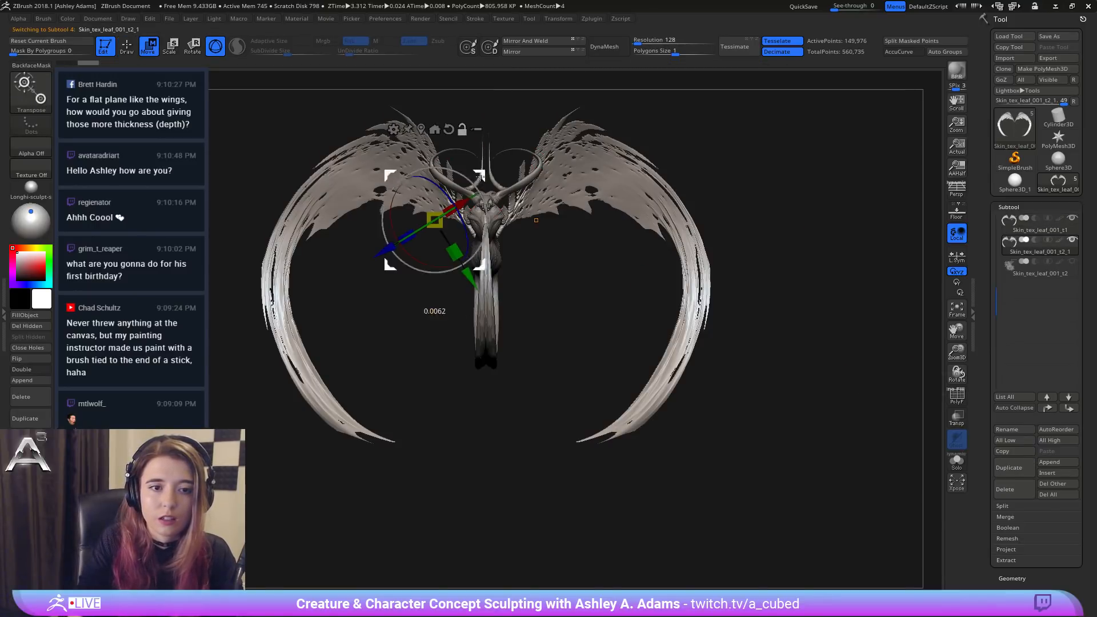
left_click_drag(481, 176, 517, 192, "alt")
mouse_move(473, 236)
left_mouse_down()
mouse_move(443, 243)
mouse_move(453, 246)
left_mouse_up()
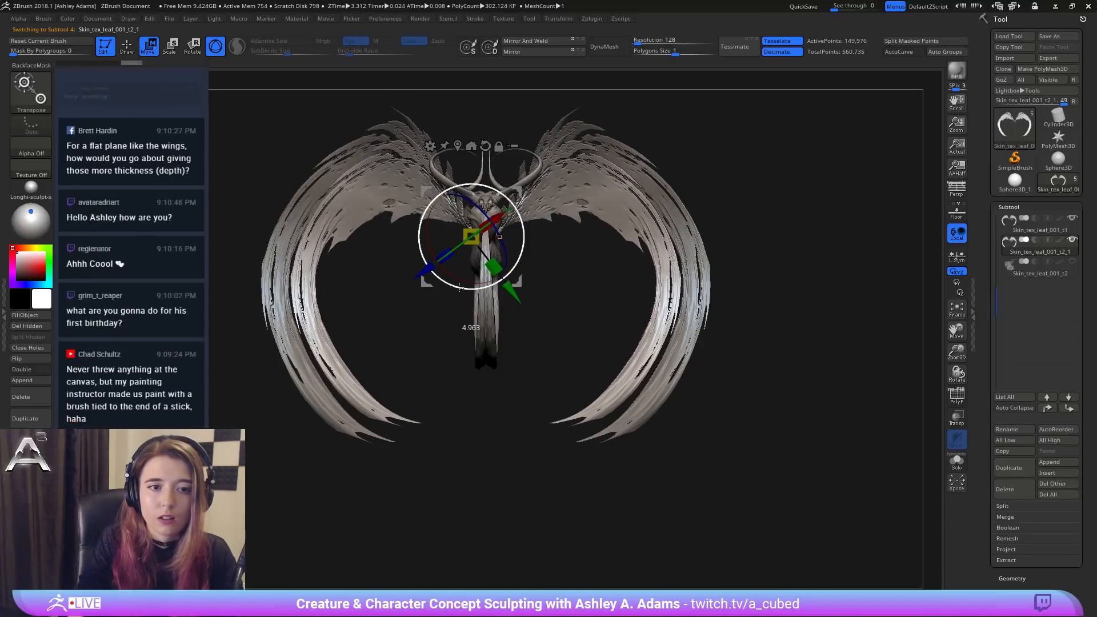
Step: Switch to the SnakeHook brush, enlarge its draw size to 1000 and adjust the sweep of the duplicated wings
key("q")
key("space")
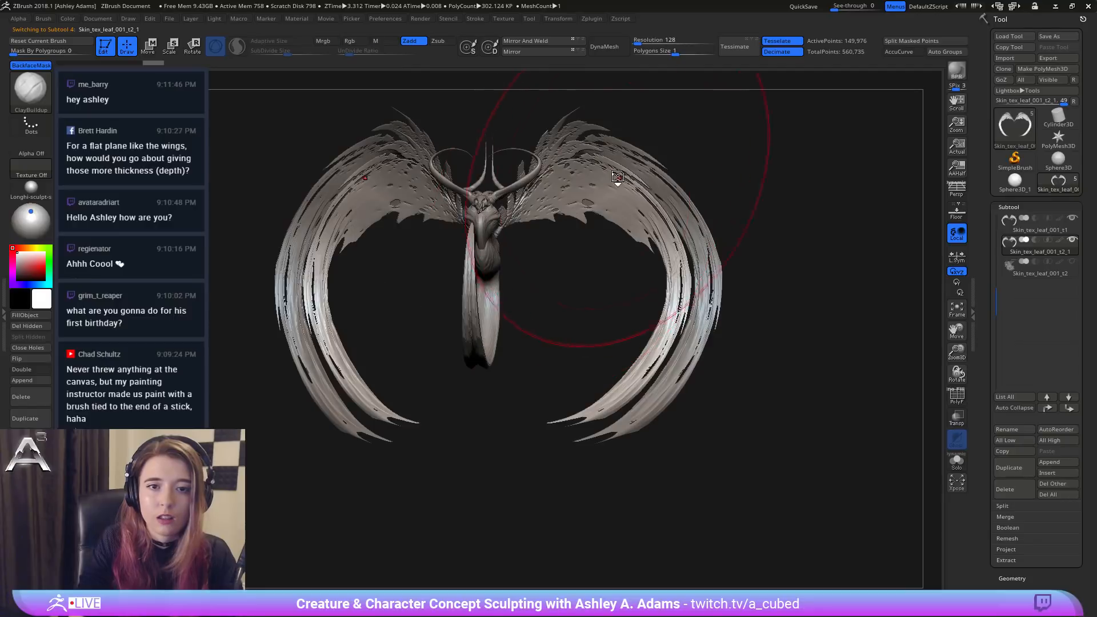
key("b")
key("s")
key("h")
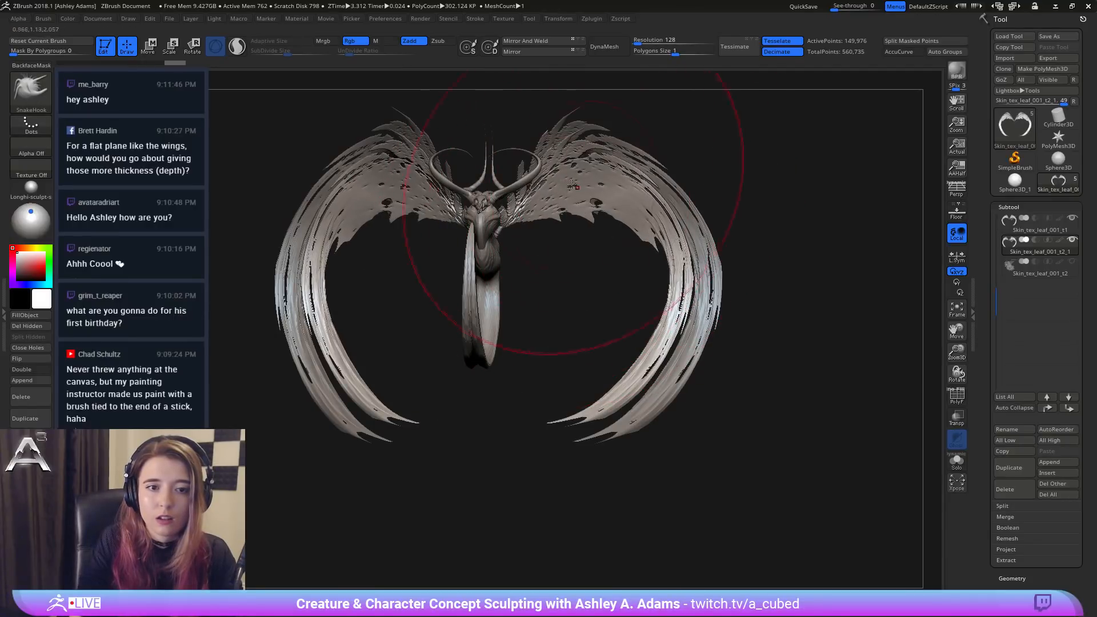
right_click_drag(571, 185, 554, 191)
key("space")
left_click_drag(553, 192, 542, 193)
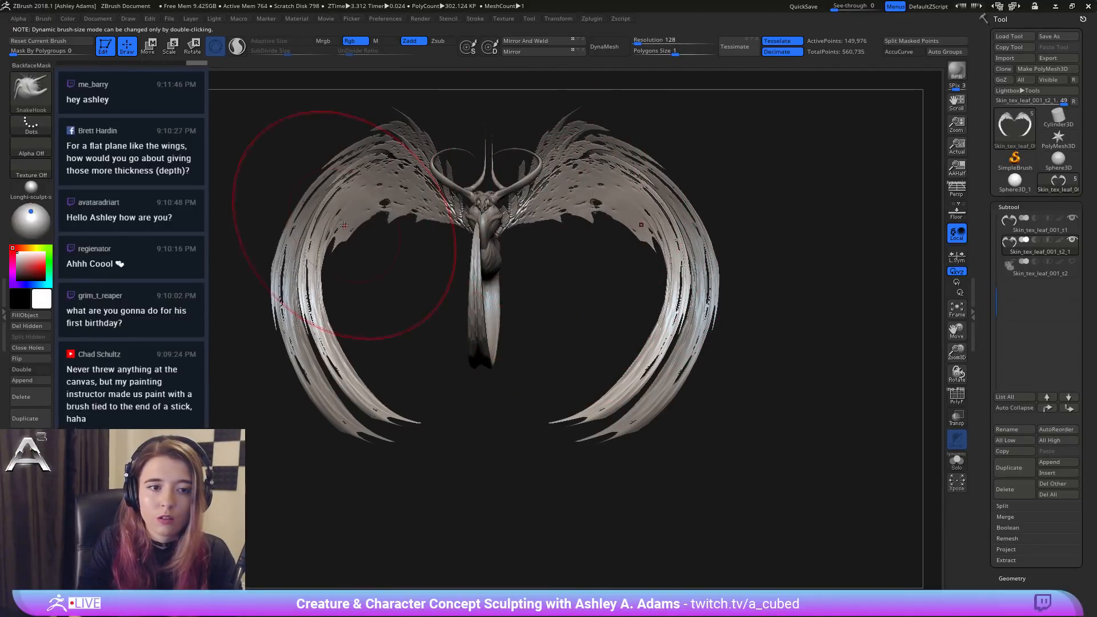
mouse_move(344, 225)
right_mouse_down()
mouse_move(352, 309)
mouse_move(392, 399)
right_mouse_up()
key("space")
left_click_drag(392, 399, 402, 399)
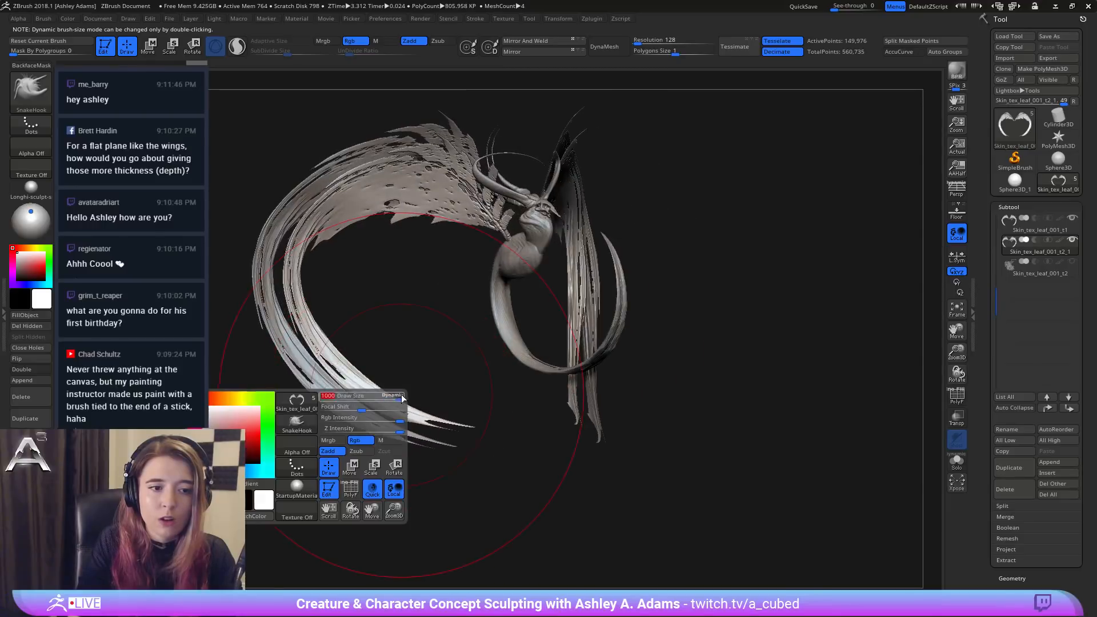
right_click_drag(401, 398, 409, 372)
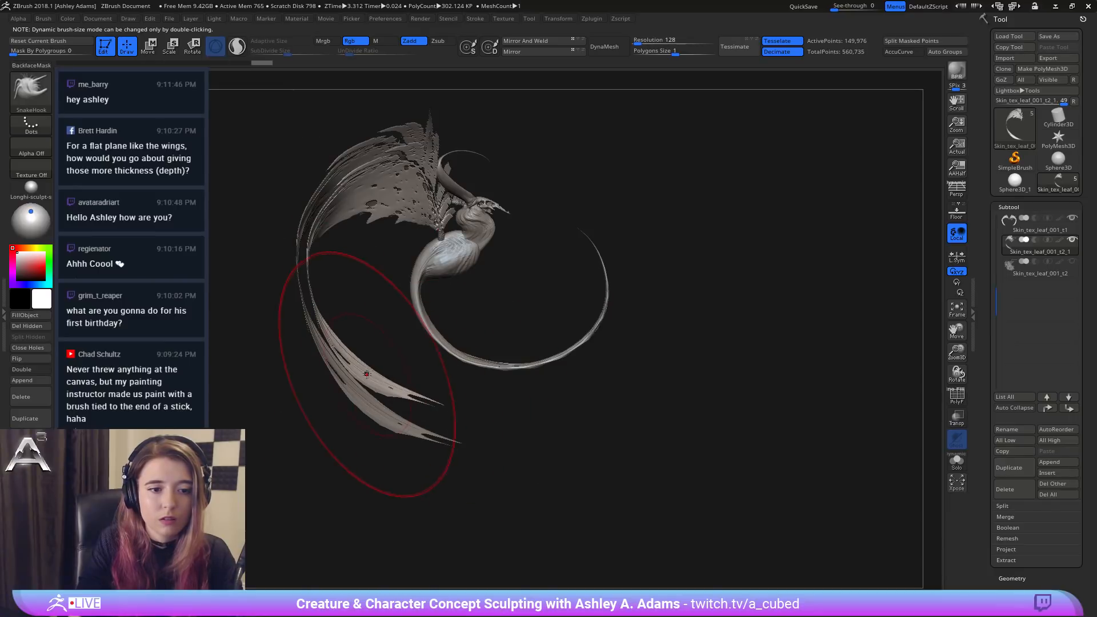
Step: Shape and smooth the lower ends of the inner wings from the side with a smaller SnakeHook brush
left_click_drag(367, 375, 371, 366)
right_click_drag(372, 367, 369, 362)
key("space")
left_click_drag(369, 362, 346, 362)
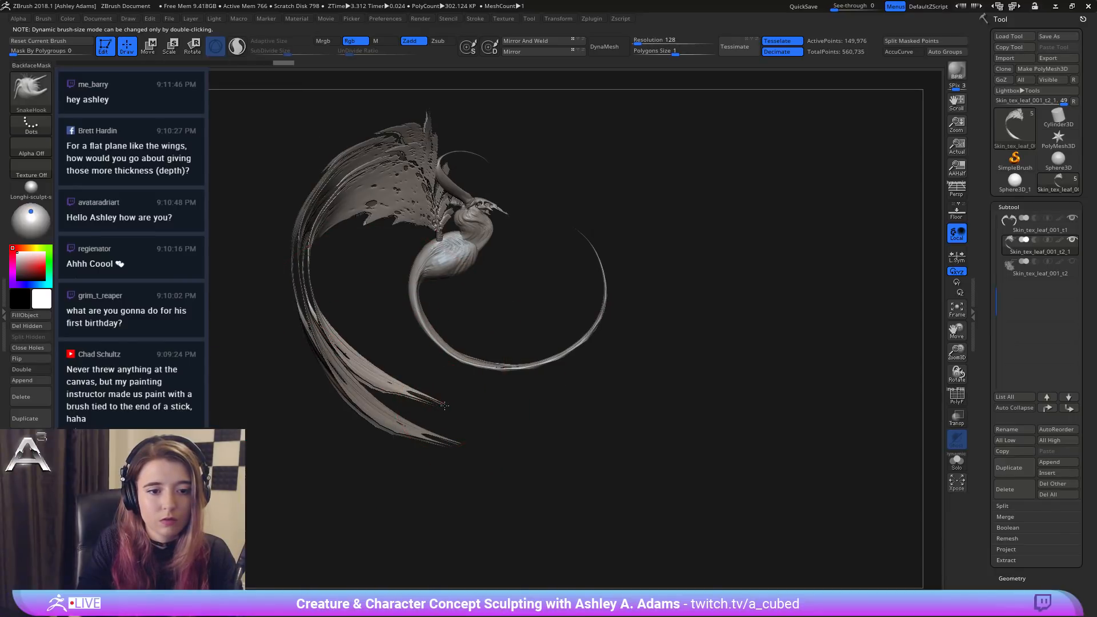
mouse_move(445, 400)
left_mouse_down("shift")
mouse_move(384, 383)
mouse_move(394, 360)
mouse_move(365, 310)
left_mouse_up("shift")
left_click_drag(462, 273, 569, 309, "alt")
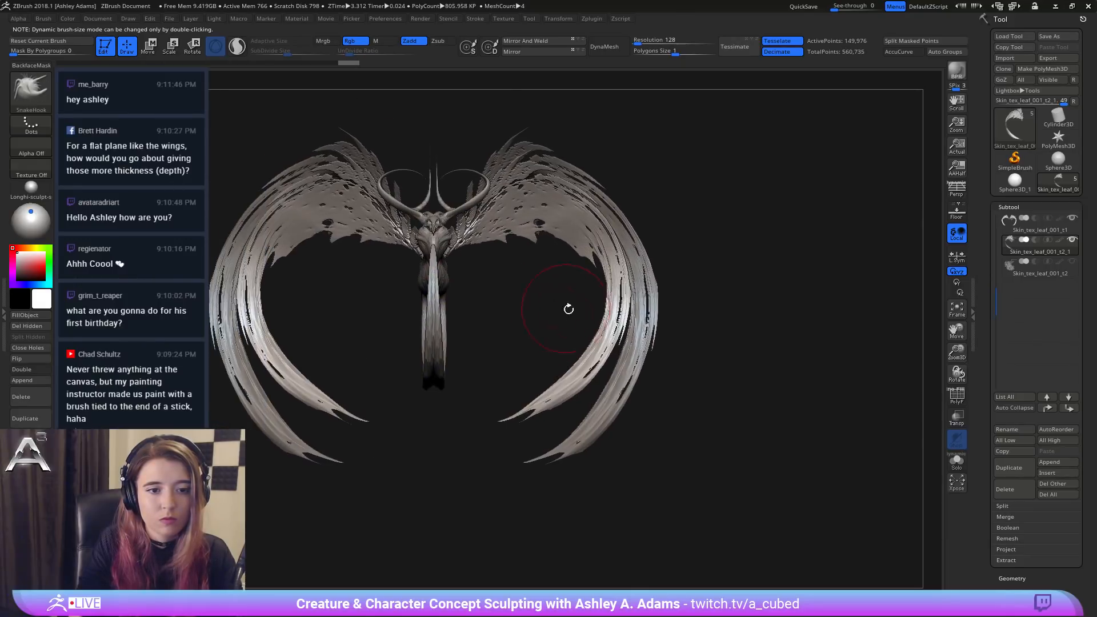
Step: Select the outer wings and pull their tips farther down with SnakeHook, then touch up the inner wing tips
left_click(584, 449, "alt")
mouse_move(667, 326)
left_mouse_down("alt")
mouse_move(612, 320)
mouse_move(608, 251)
mouse_move(643, 224)
left_mouse_up("alt")
key("space")
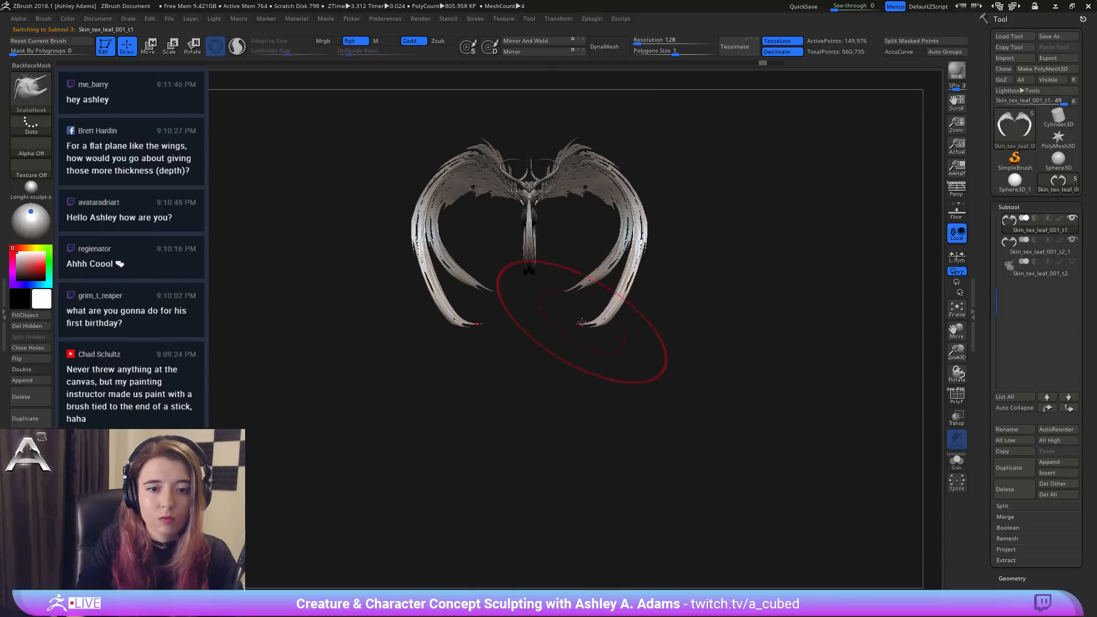
mouse_move(619, 296)
left_mouse_down()
mouse_move(635, 276)
mouse_move(634, 299)
mouse_move(517, 287)
mouse_move(599, 285)
left_mouse_up()
key("space")
key("space")
left_click_drag(670, 302, 639, 304, "shift")
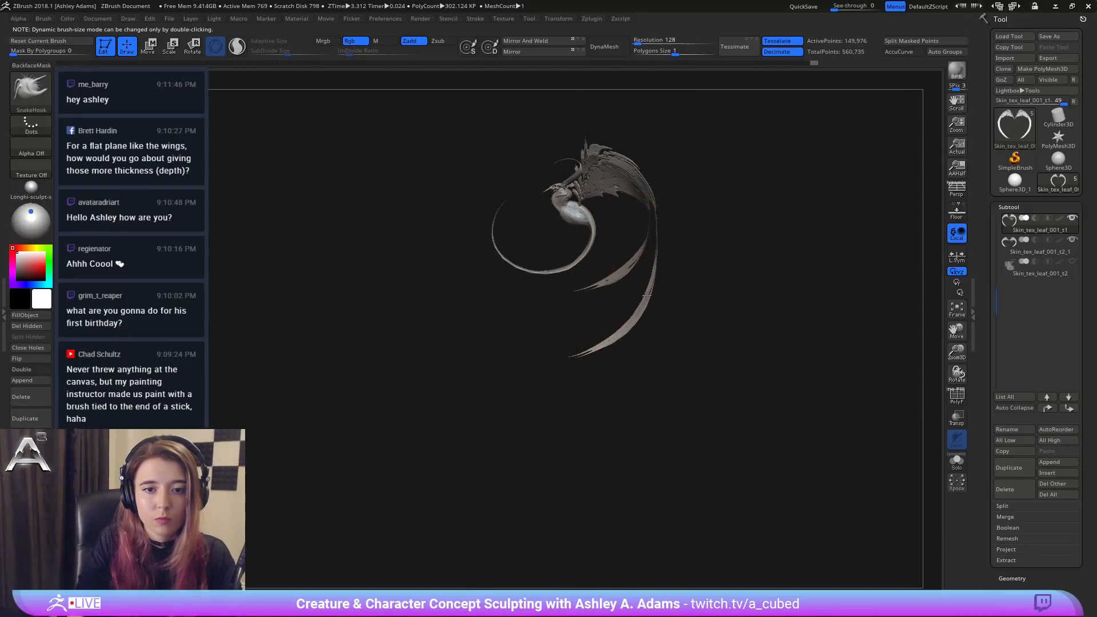
key("space")
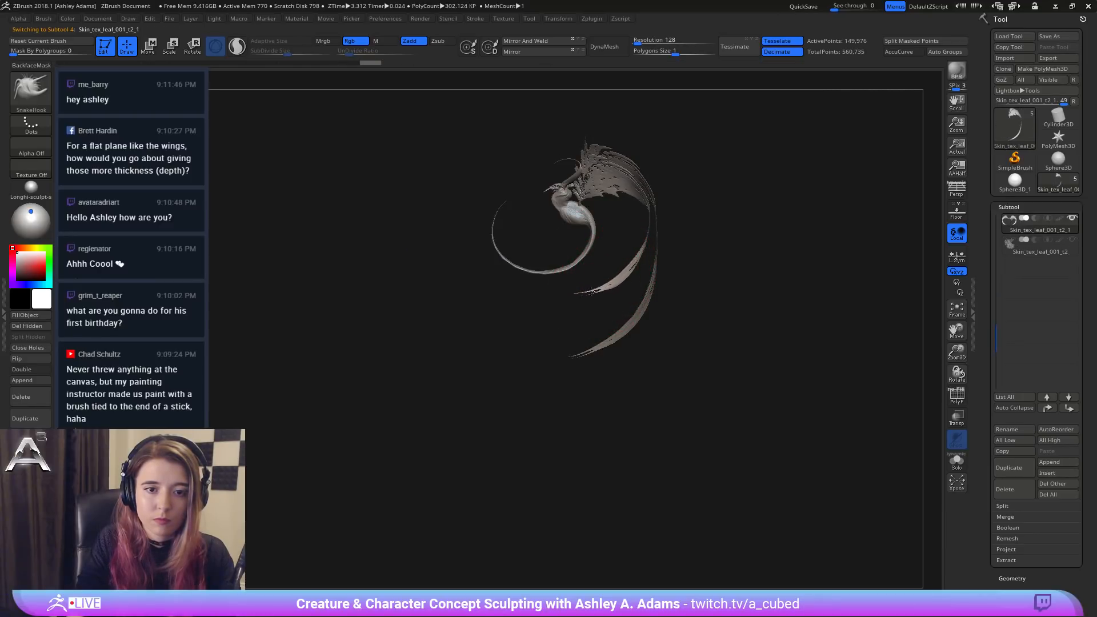
right_click_drag(625, 273, 686, 256, "shift")
Step: Select the body and pull its tail into a longer, more open curve with a large SnakeHook brush
right_click_drag(603, 234, 590, 303, "ctrl")
left_click(495, 263, "alt")
right_click_drag(551, 223, 622, 258)
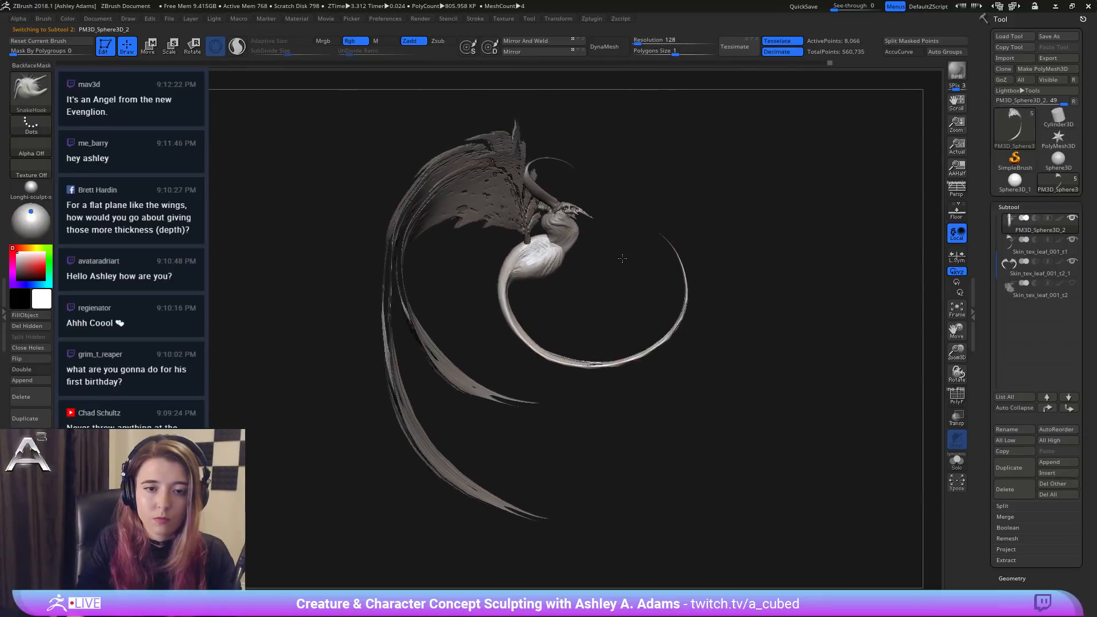
key("space")
left_click_drag(622, 259, 646, 258)
right_click_drag(647, 286, 634, 240, "ctrl")
right_click_drag(635, 326, 602, 277, "alt")
mouse_move(596, 286)
left_mouse_down()
mouse_move(582, 328)
mouse_move(589, 350)
left_mouse_up()
key("space")
left_click_drag(606, 301, 608, 309)
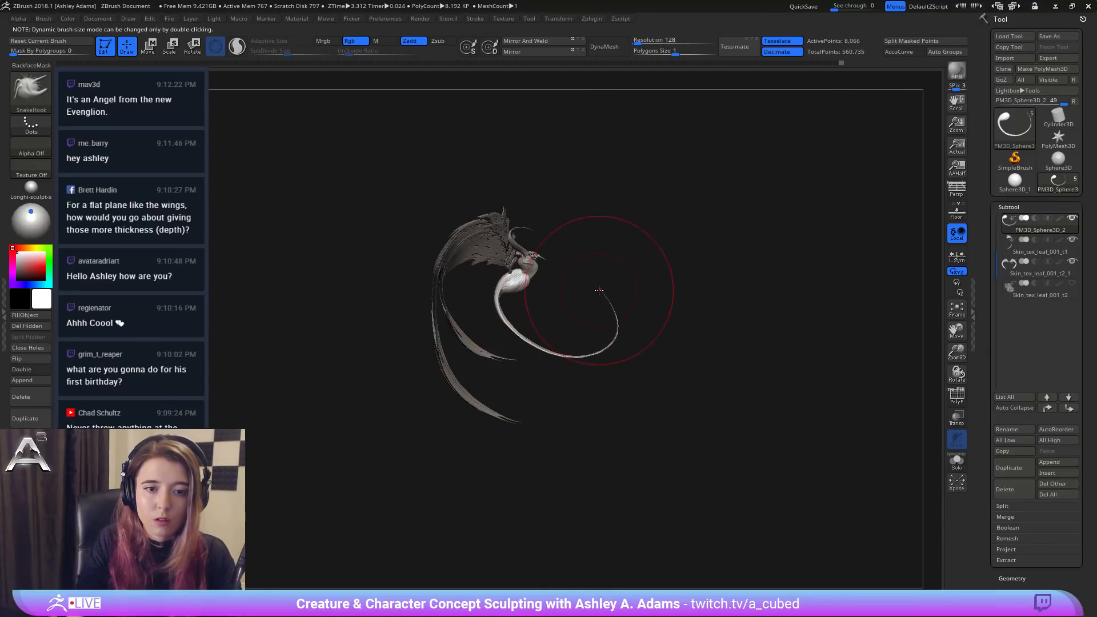
Step: Refine the lower bend of the tail with SnakeHook strokes at varying brush sizes
mouse_move(585, 358)
left_mouse_down()
mouse_move(536, 355)
mouse_move(581, 362)
left_mouse_up()
key("space")
left_click_drag(506, 409, 500, 409)
key("space")
left_click_drag(563, 351, 608, 362)
left_click_drag(525, 410, 518, 413)
key("space")
left_click_drag(594, 357, 621, 360)
left_click_drag(645, 325, 532, 311)
Step: Turn off Rgb for the SnakeHook brush, resize it and stretch the tail outward
mouse_move(679, 313)
left_mouse_down("alt")
mouse_move(647, 294)
mouse_move(607, 351)
mouse_move(610, 371)
left_mouse_up("alt")
mouse_move(687, 337)
left_mouse_down()
mouse_move(741, 269)
mouse_move(731, 266)
mouse_move(742, 270)
mouse_move(728, 271)
left_mouse_up()
key("space")
key("space")
left_click(708, 313)
key("space")
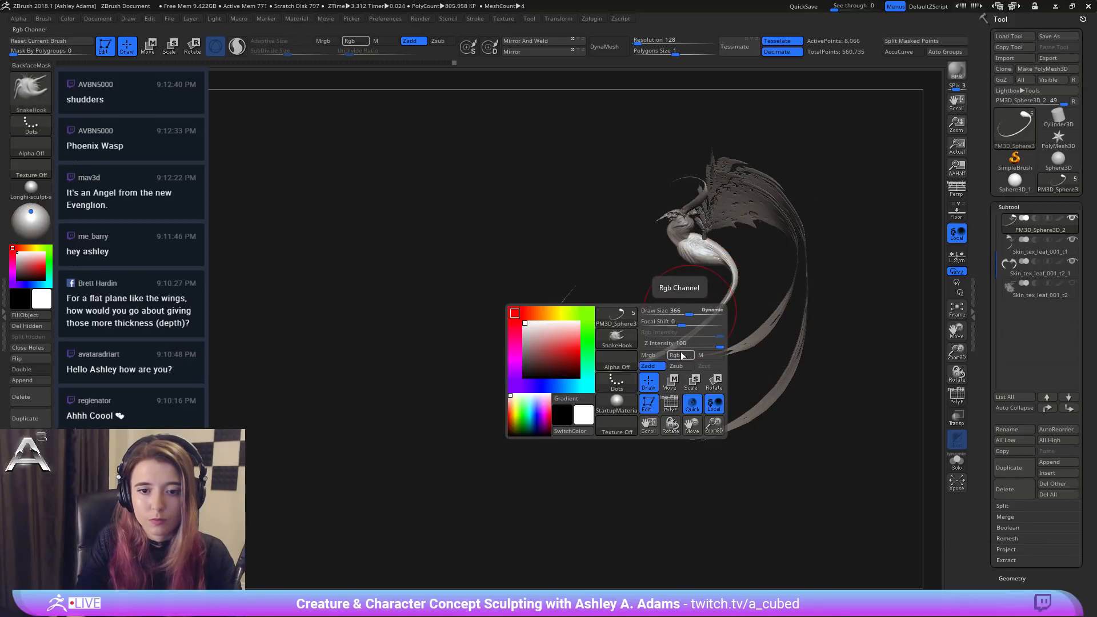
left_click_drag(688, 313, 724, 324)
left_click_drag(660, 355, 746, 358)
key("space")
Step: Smooth the outer bend of the tail and widen its middle section
left_click_drag(554, 329, 485, 327)
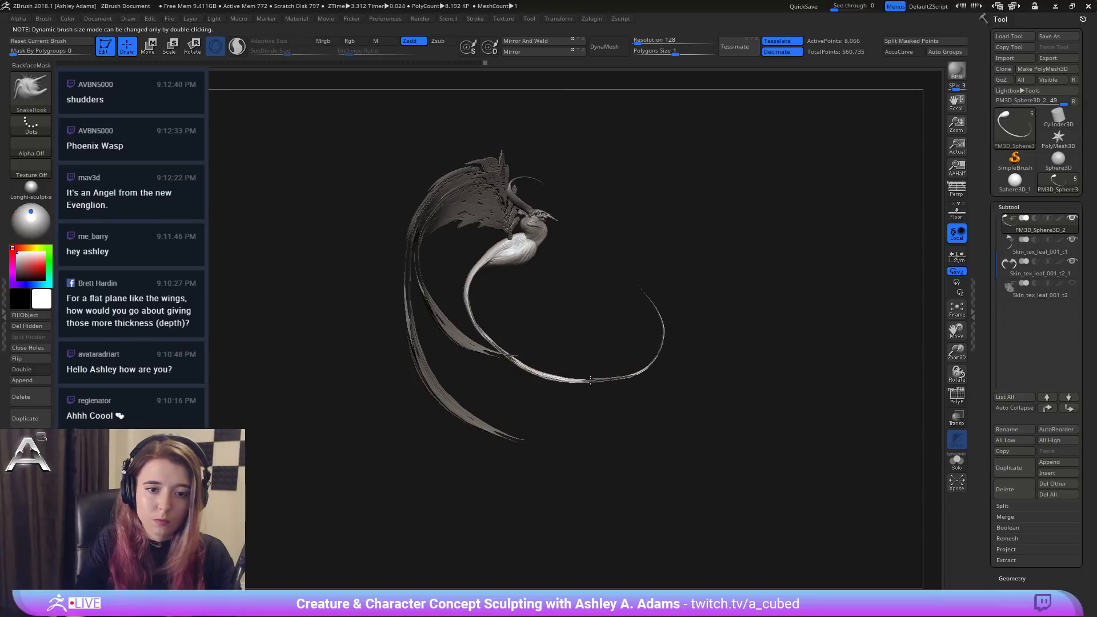
mouse_move(653, 349)
left_mouse_down("shift")
mouse_move(605, 377)
mouse_move(490, 354)
mouse_move(473, 316)
mouse_move(594, 374)
mouse_move(660, 329)
mouse_move(638, 285)
left_mouse_up("shift")
key("space")
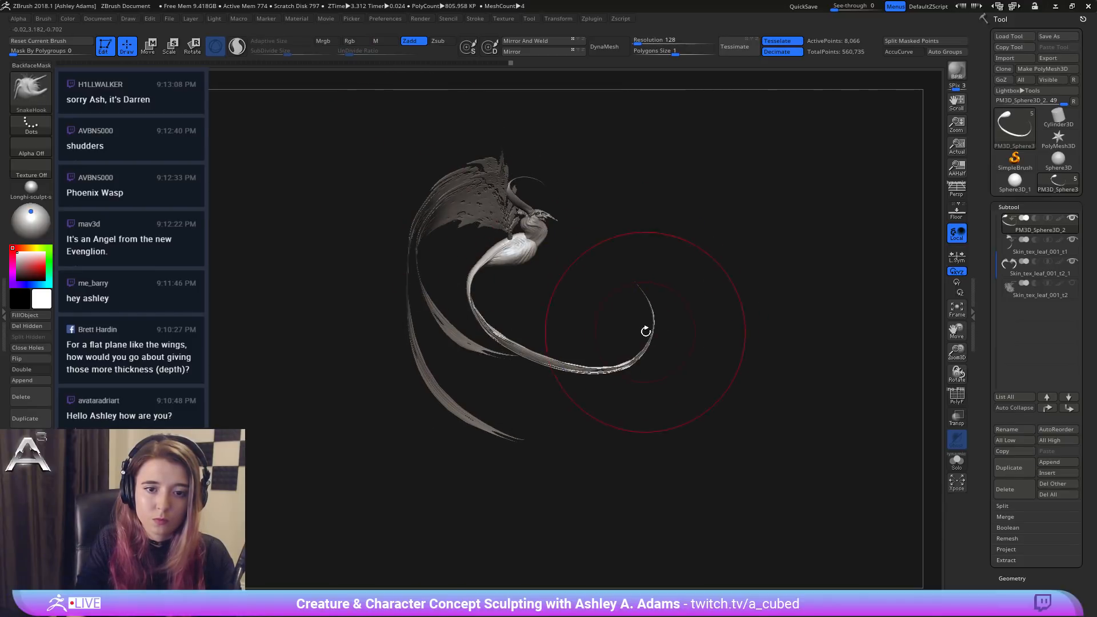
mouse_move(646, 332)
left_mouse_down()
mouse_move(660, 338)
mouse_move(543, 355)
mouse_move(485, 321)
left_mouse_up()
left_click_drag(594, 320, 500, 324)
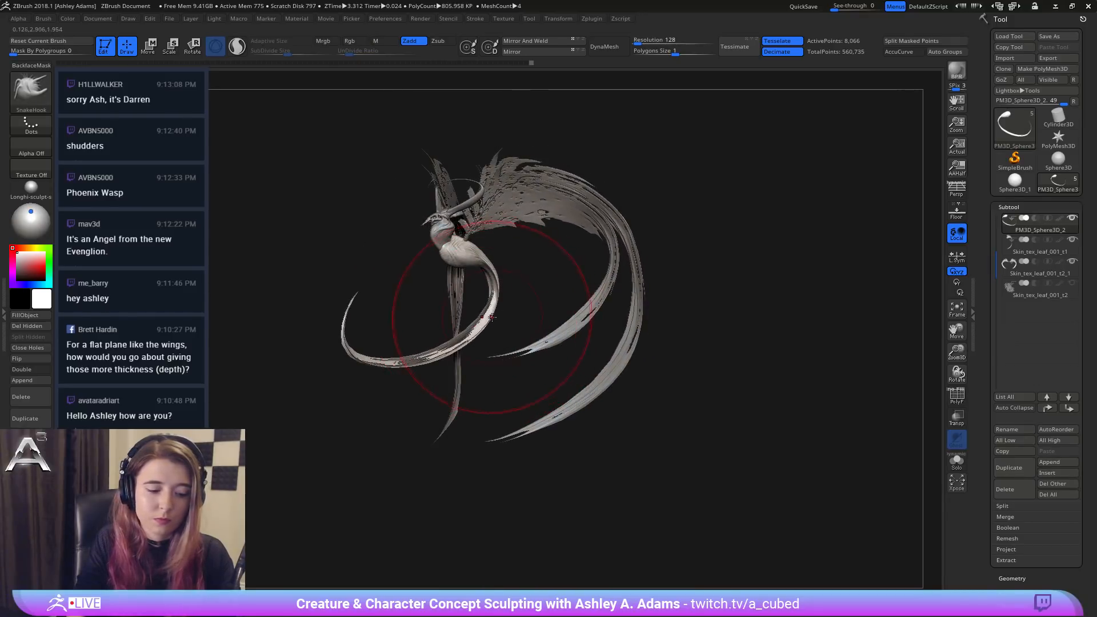
Step: Switch to the Inflat brush and thicken the tail, working along its curve up to its base
key("b")
key("i")
key("n")
mouse_move(373, 364)
left_mouse_down()
mouse_move(448, 347)
mouse_move(494, 290)
mouse_move(575, 290)
left_mouse_up()
key("space")
left_click(490, 313)
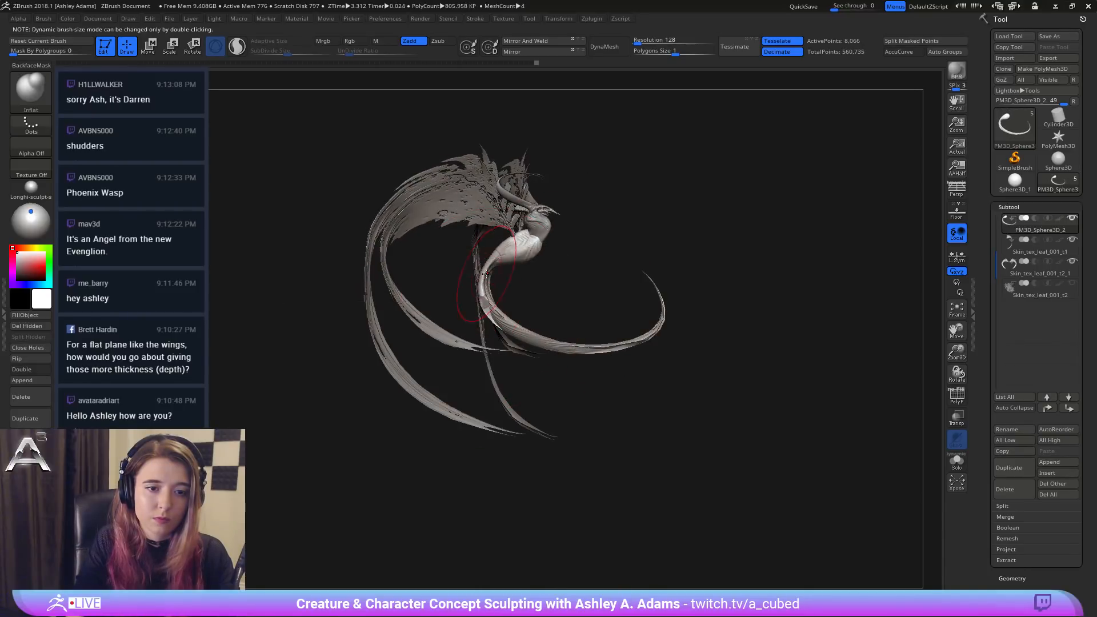
left_click_drag(488, 291, 485, 313)
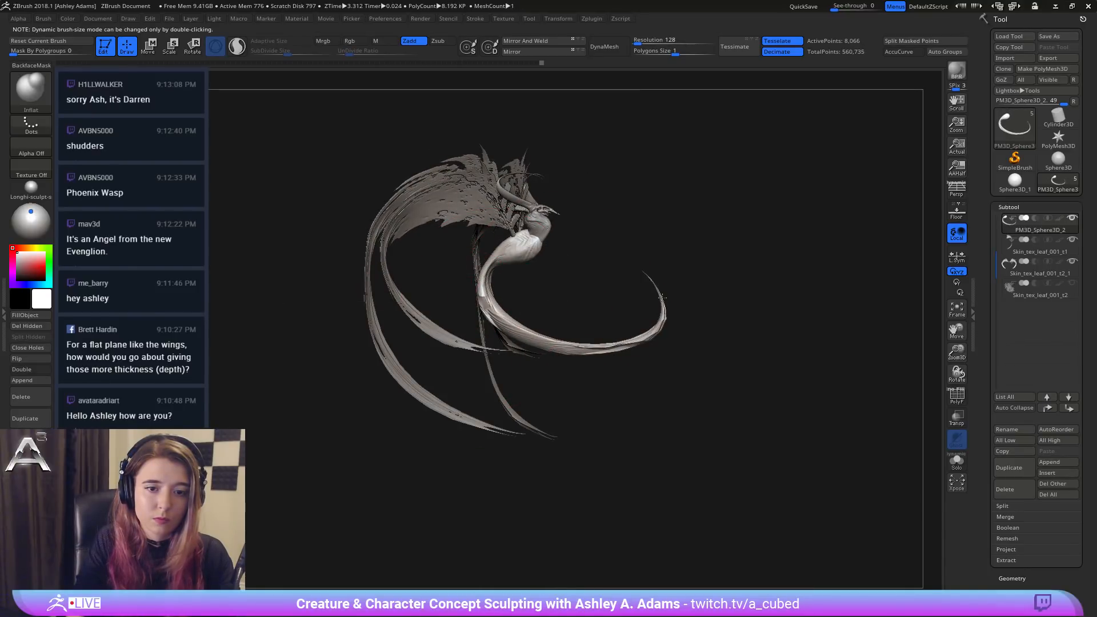
mouse_move(615, 269)
left_mouse_down()
mouse_move(692, 298)
mouse_move(632, 318)
mouse_move(681, 237)
left_mouse_up()
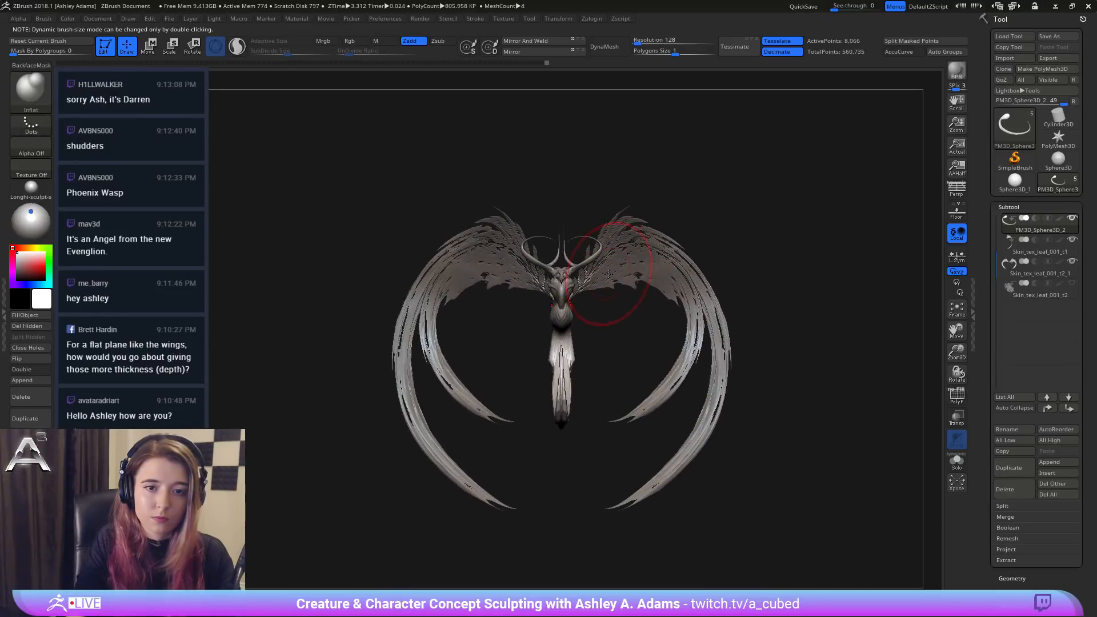
Step: Select the inner wings and soften their upper membranes with Inflat and smoothing strokes
left_click(589, 297, "alt")
mouse_move(589, 297)
left_mouse_down()
mouse_move(563, 318)
mouse_move(530, 237)
left_mouse_up()
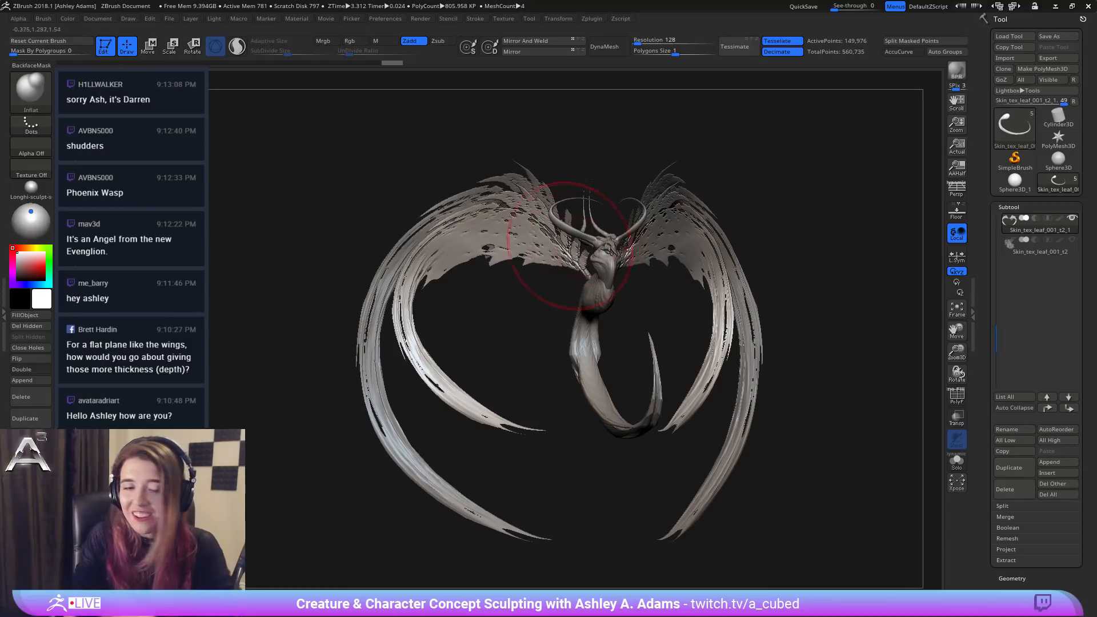
mouse_move(569, 246)
left_mouse_down()
mouse_move(453, 258)
mouse_move(551, 260)
left_mouse_up()
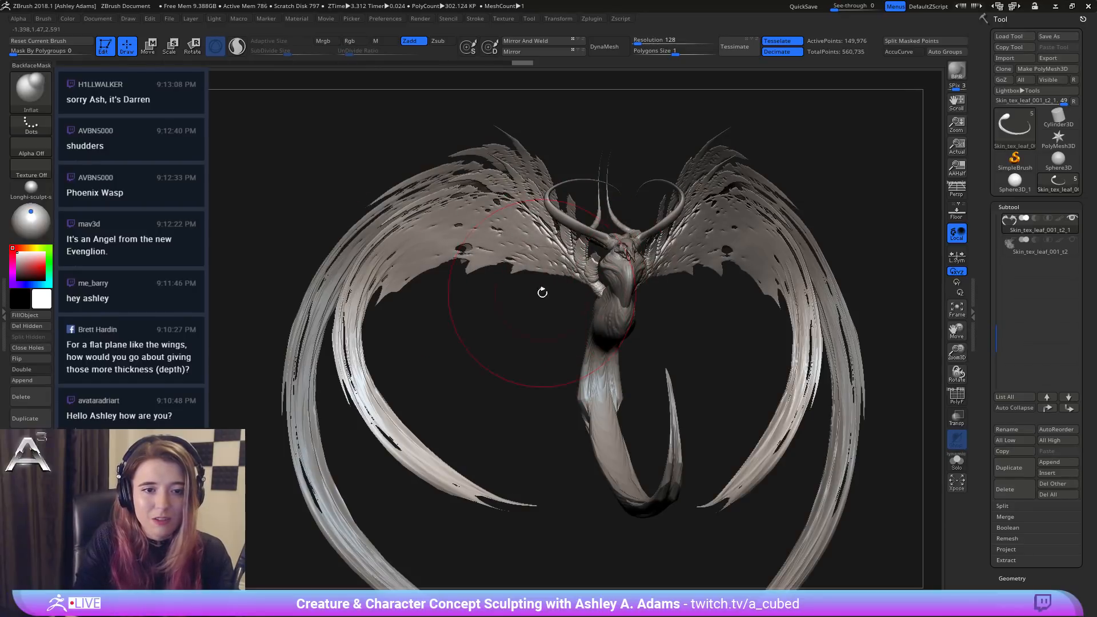
mouse_move(542, 293)
left_mouse_down()
mouse_move(642, 294)
mouse_move(631, 239)
left_mouse_up()
key("space")
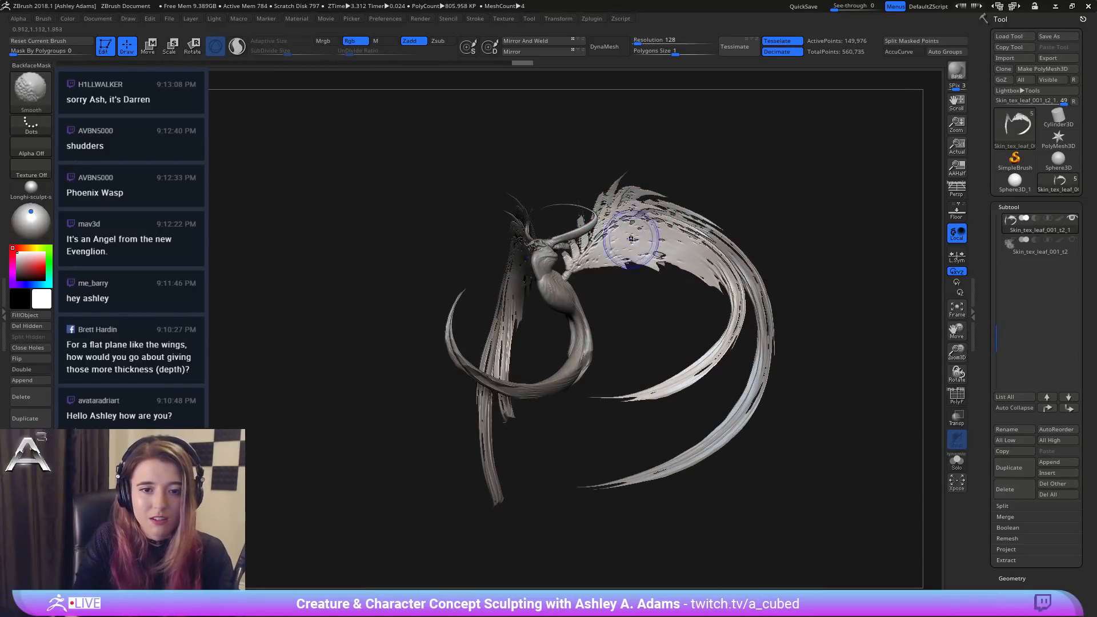
mouse_move(694, 251)
left_mouse_down()
mouse_move(613, 206)
mouse_move(656, 241)
mouse_move(563, 258)
mouse_move(563, 268)
left_mouse_up()
key("shift")
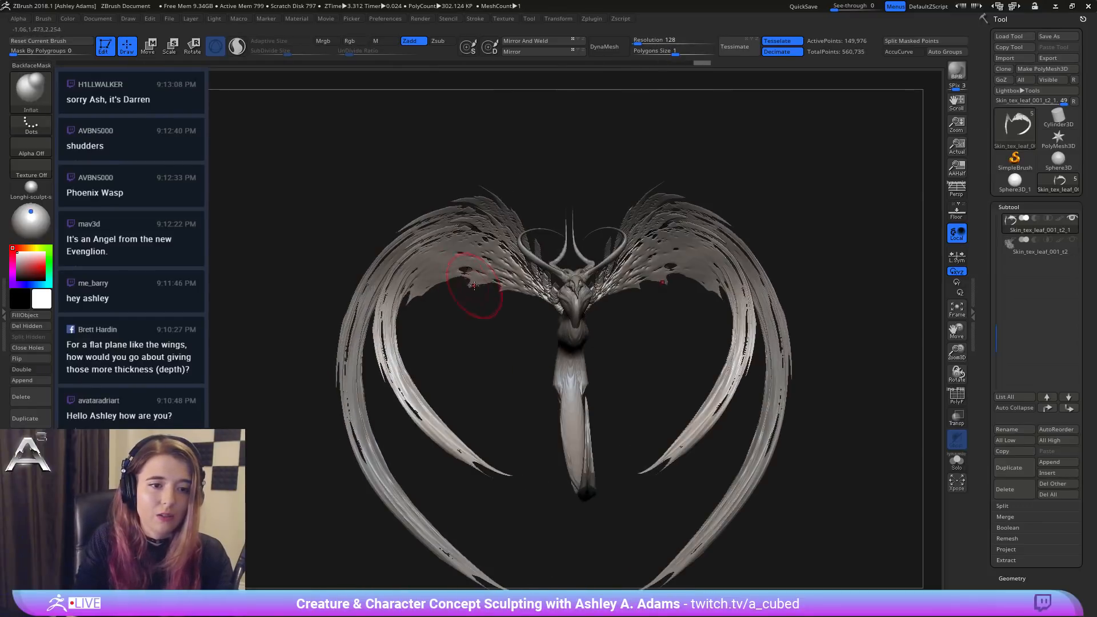
Step: Select the outer wings and pull pointed spikes out of the membranes' lower edges with the SnakeHook brush
mouse_move(497, 257)
left_mouse_down()
mouse_move(514, 232)
mouse_move(522, 245)
left_mouse_up()
left_click(524, 225, "alt")
key("space")
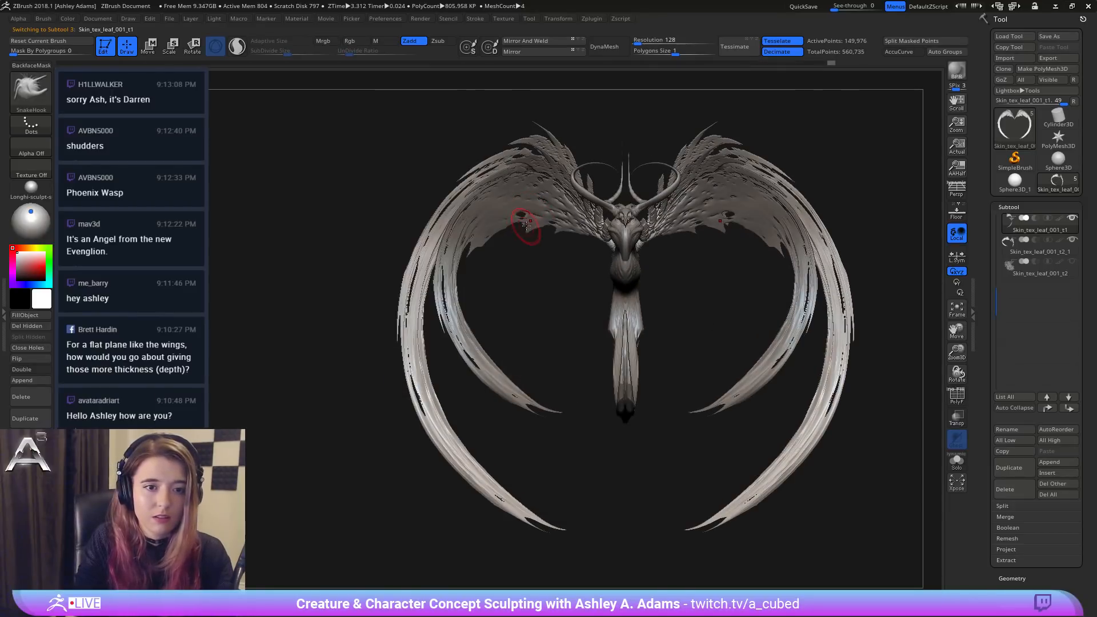
key("shift")
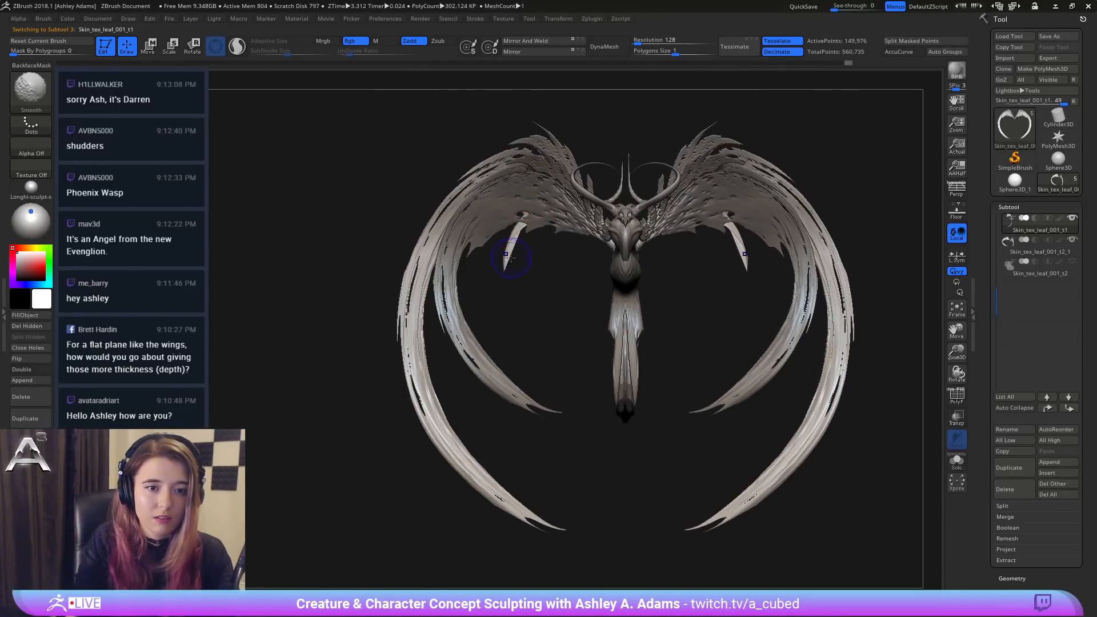
key("space")
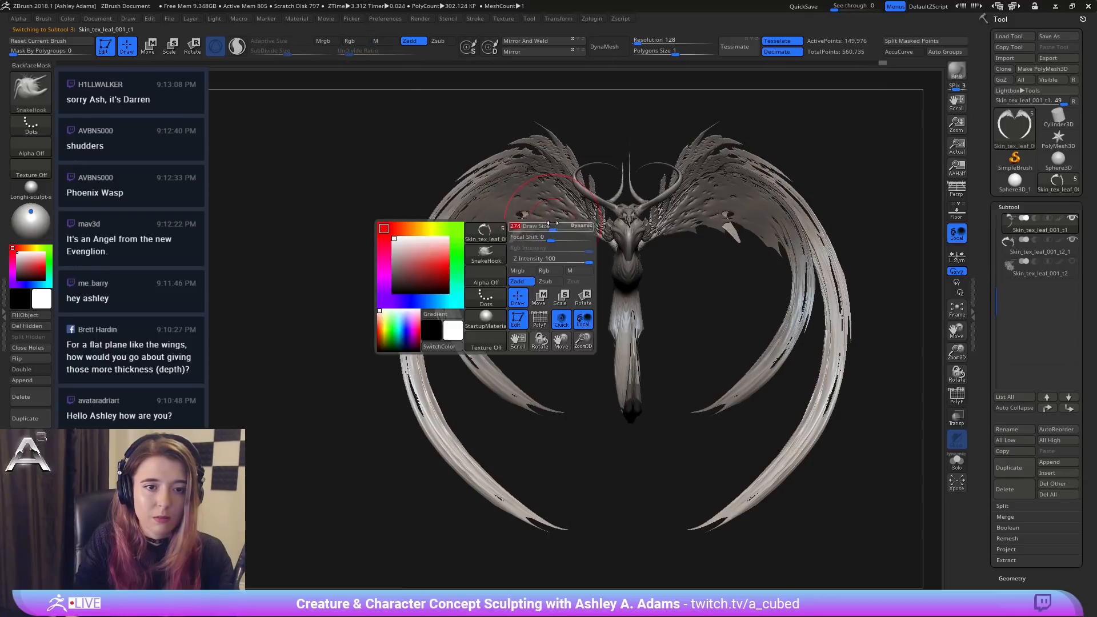
right_click(507, 238)
right_click_drag(507, 237, 540, 233)
right_click(538, 227)
Step: Shape the outer wings' lower membrane spikes from the side and behind
left_click_drag(539, 233, 530, 242)
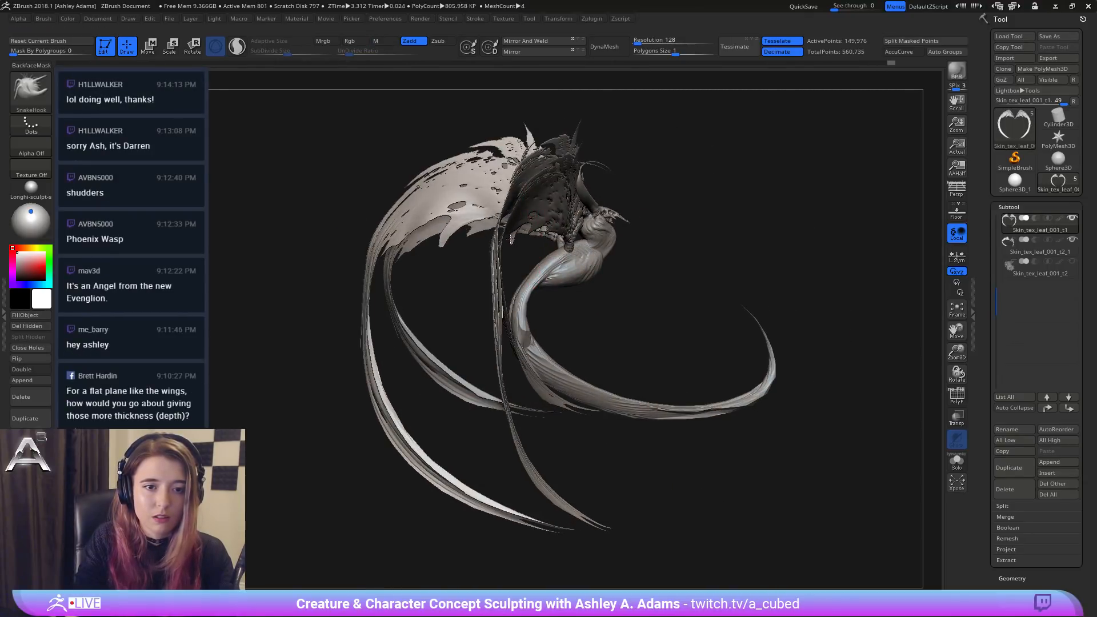
right_click_drag(531, 231, 580, 213)
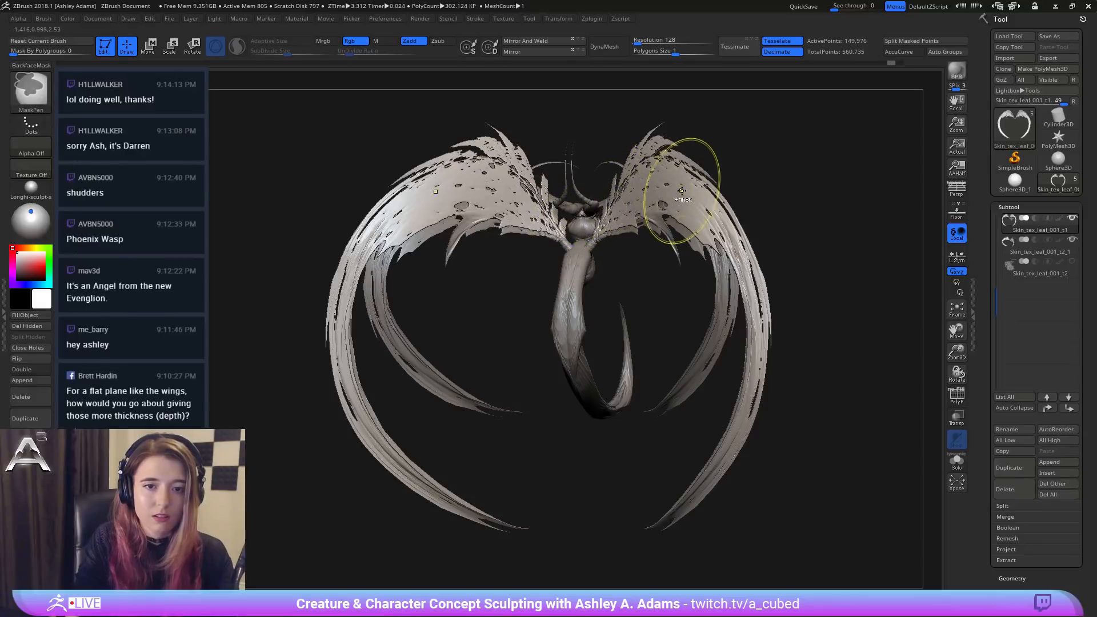
right_click_drag(729, 169, 680, 214)
right_click(679, 222)
right_click(680, 207)
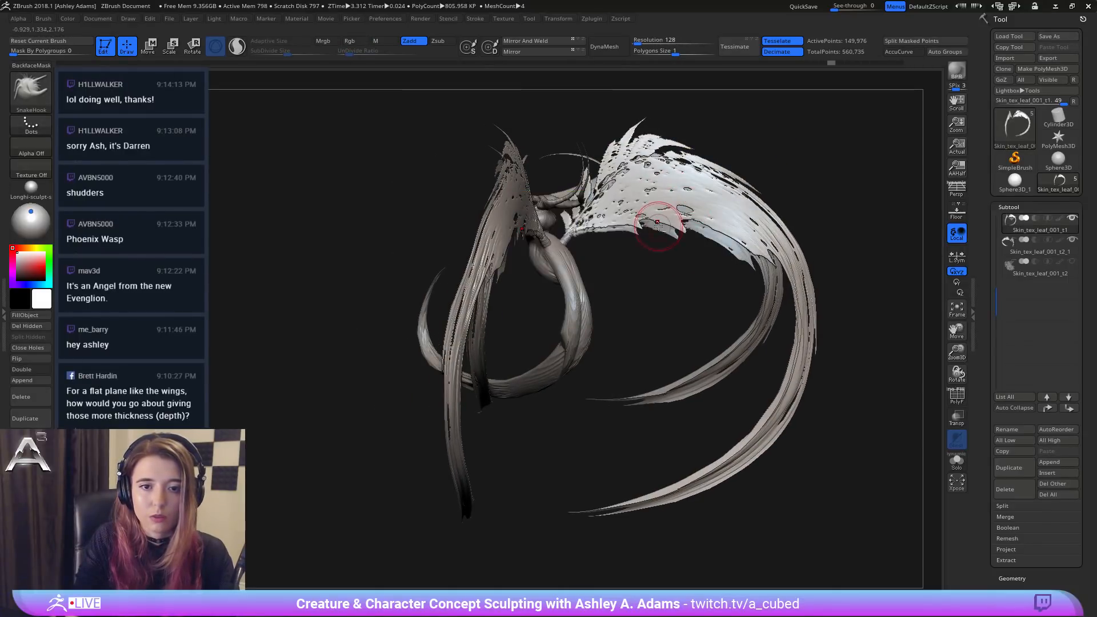
Step: Select the inner wings and pull their roots down onto the creature's back with a small SnakeHook brush
left_click(661, 226, "alt")
right_click_drag(657, 273, 653, 246, "ctrl")
right_click_drag(653, 246, 749, 237)
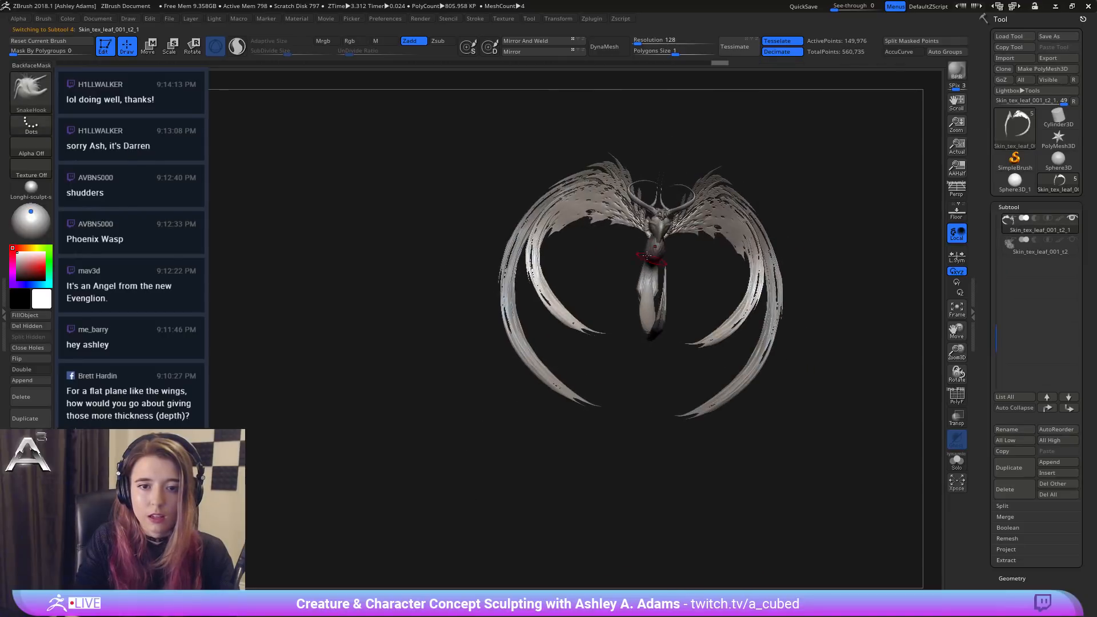
right_click_drag(651, 222, 700, 247, "ctrl")
right_click_drag(695, 266, 706, 267)
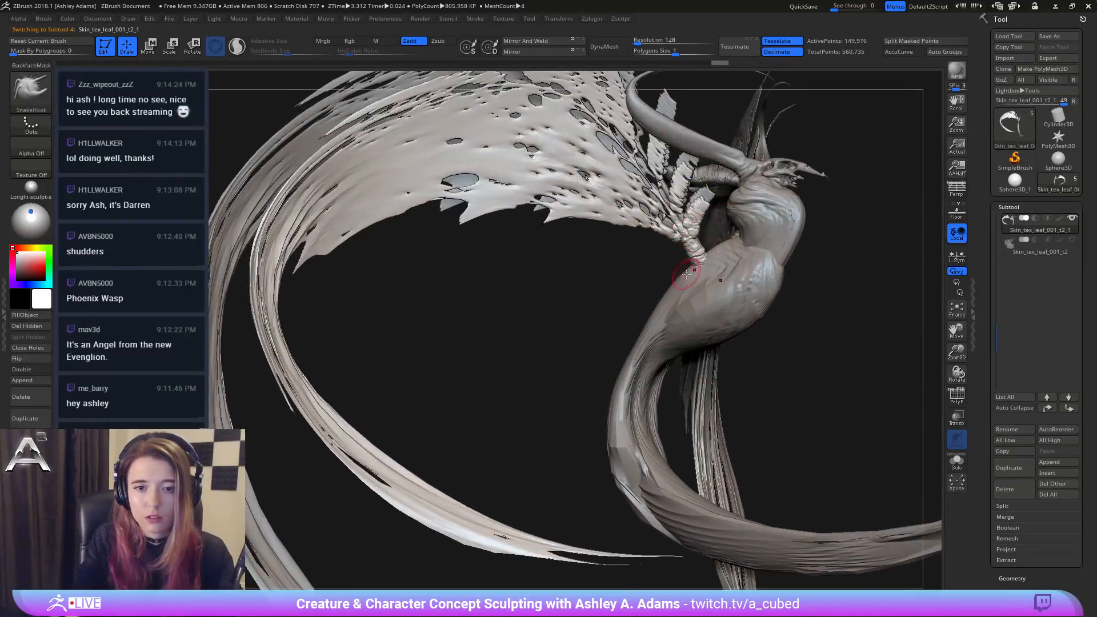
mouse_move(693, 265)
left_mouse_down()
mouse_move(676, 292)
mouse_move(680, 258)
left_mouse_up()
left_click_drag(688, 249, 661, 234)
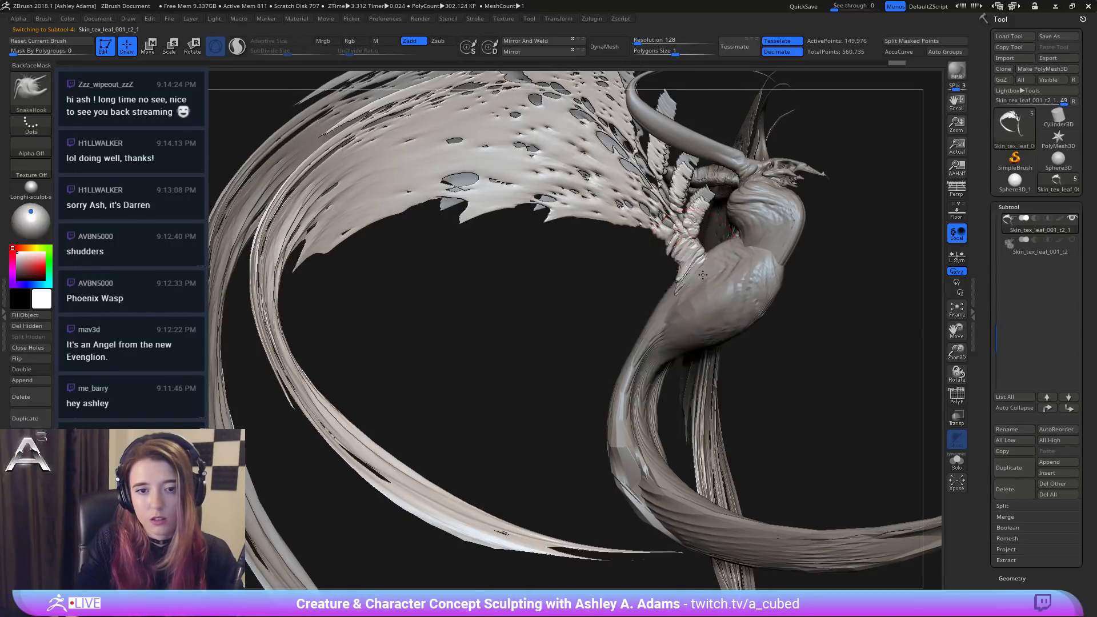
mouse_move(685, 257)
right_mouse_down()
mouse_move(683, 292)
mouse_move(748, 290)
right_mouse_up()
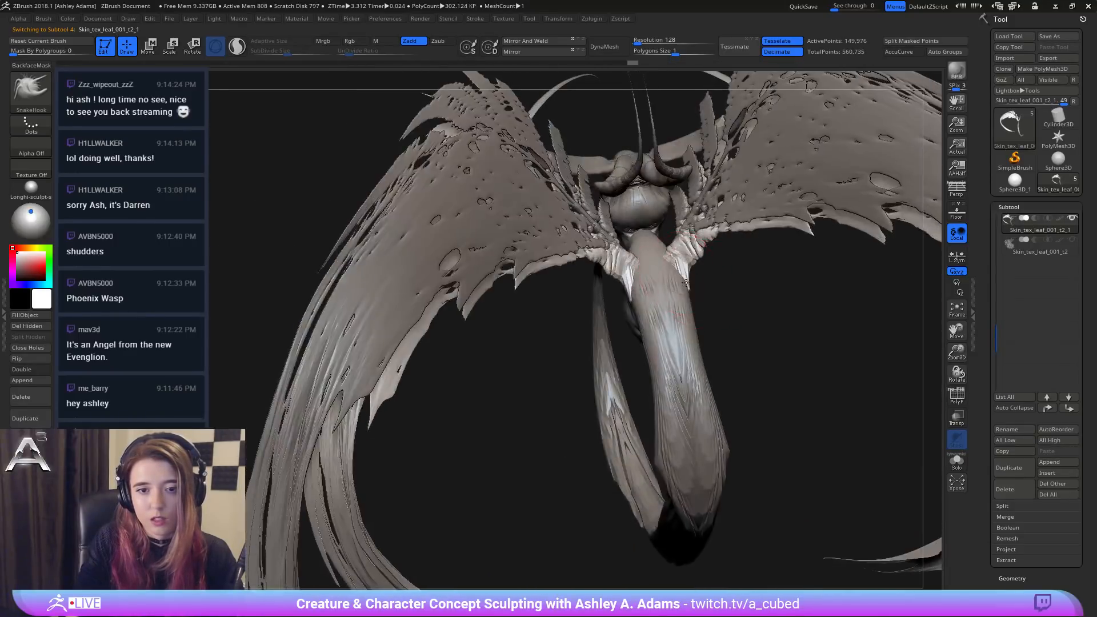
Step: Pull the inner wings' roots further onto the creature's upper back with SnakeHook, working from behind and from the side
right_click_drag(667, 287, 641, 289)
left_click_drag(642, 289, 636, 313)
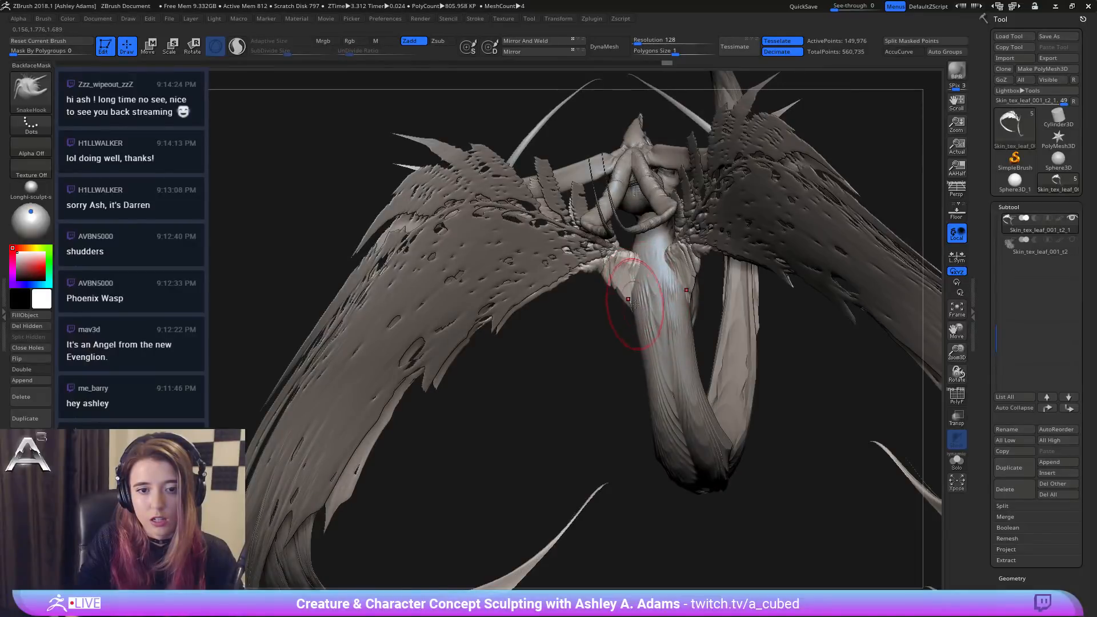
right_click_drag(648, 329, 711, 294)
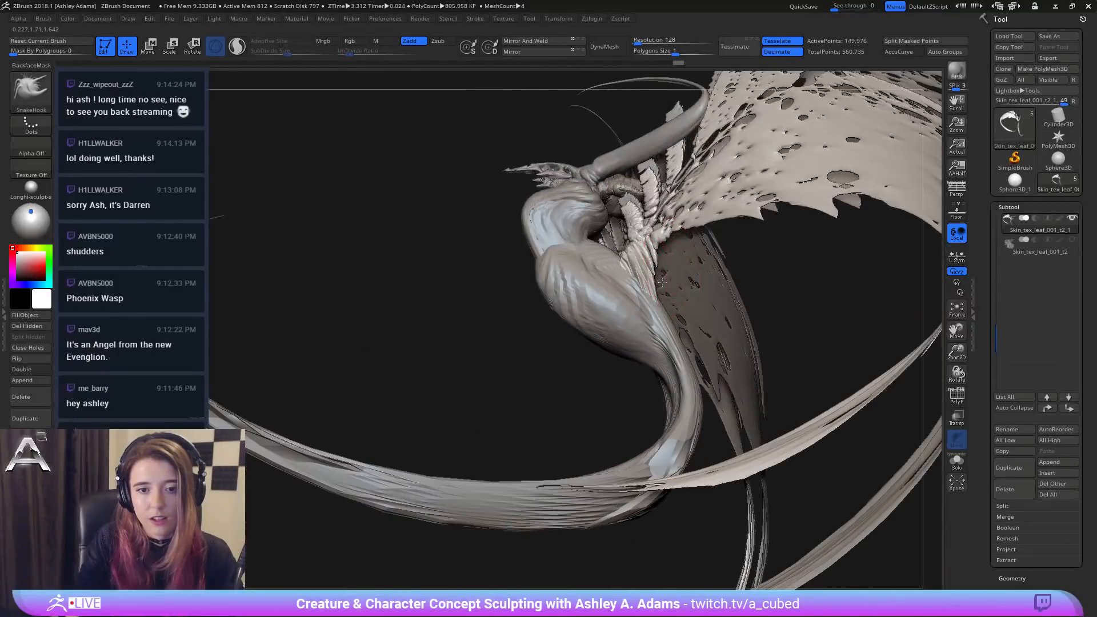
right_click_drag(633, 251, 663, 241)
right_click(606, 296)
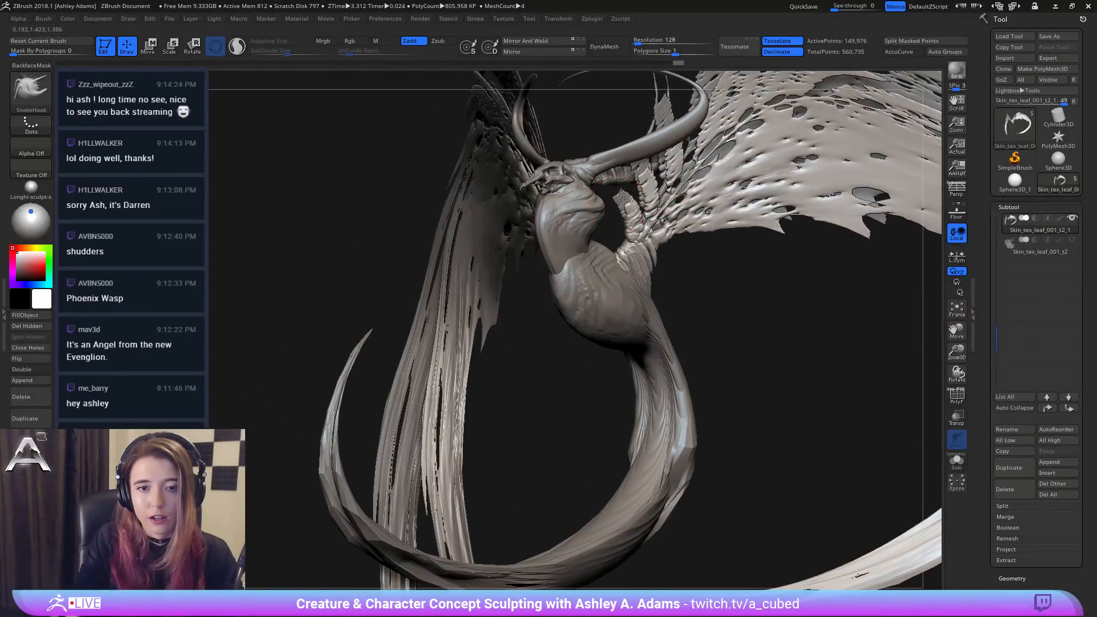
key("shift")
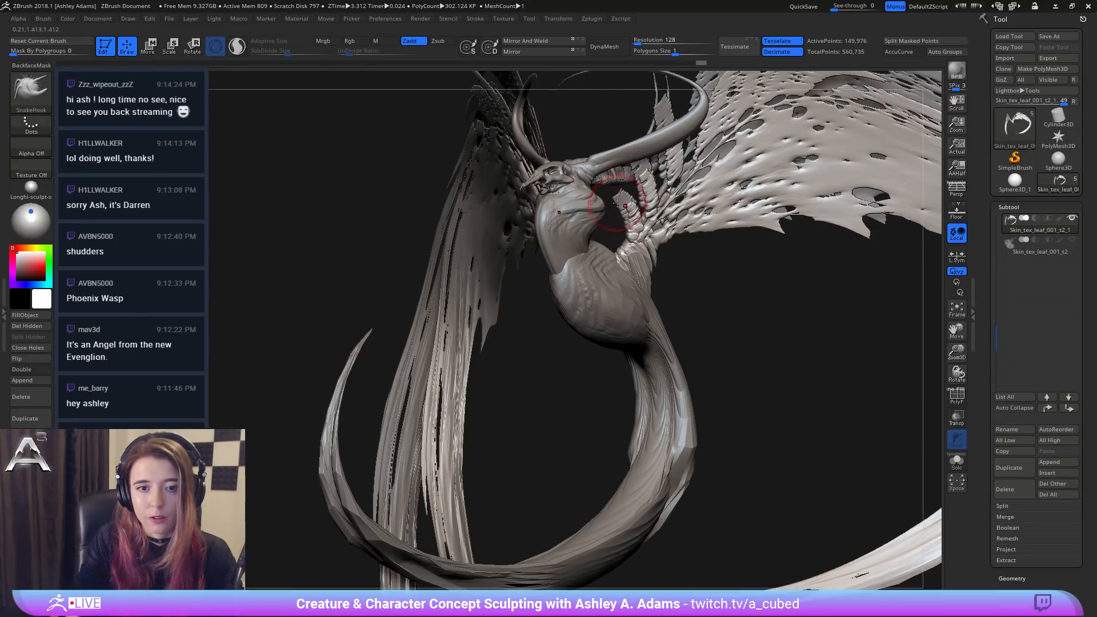
Step: Select the outer wings and pull their roots down onto the creature's back, smoothing the stretched areas
left_click(621, 193, "alt")
key("shift")
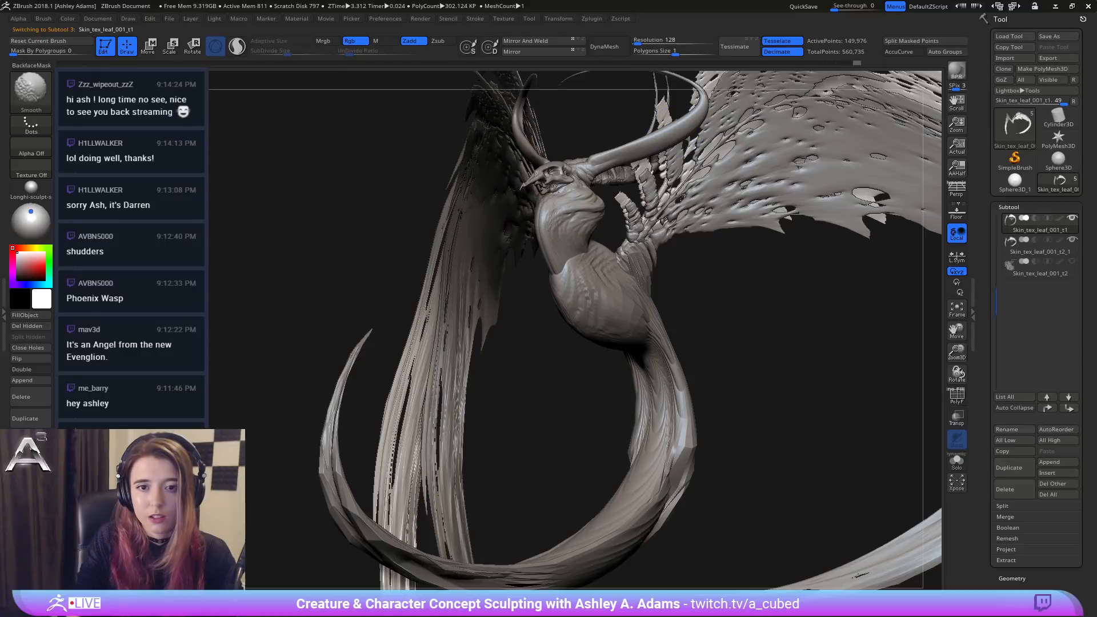
mouse_move(788, 286)
left_mouse_down()
mouse_move(668, 263)
mouse_move(694, 247)
left_mouse_up()
right_click_drag(707, 245, 633, 326)
left_click_drag(686, 261, 682, 276)
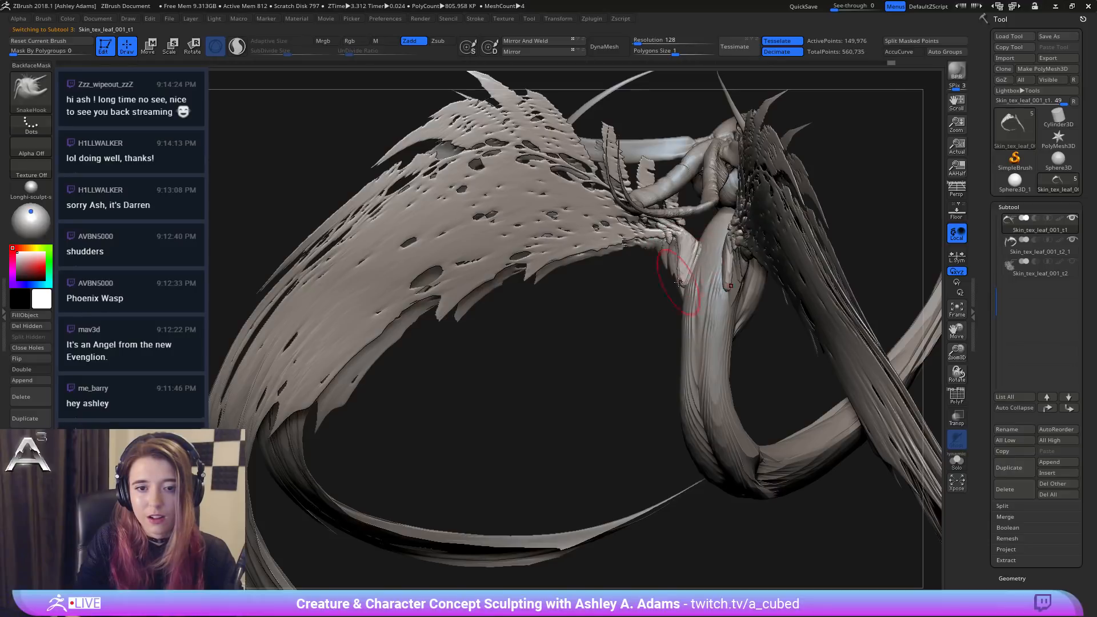
right_click_drag(677, 274, 706, 277)
left_click_drag(693, 260, 688, 279)
mouse_move(685, 276)
right_mouse_down()
mouse_move(726, 273)
mouse_move(696, 309)
mouse_move(625, 288)
right_mouse_up()
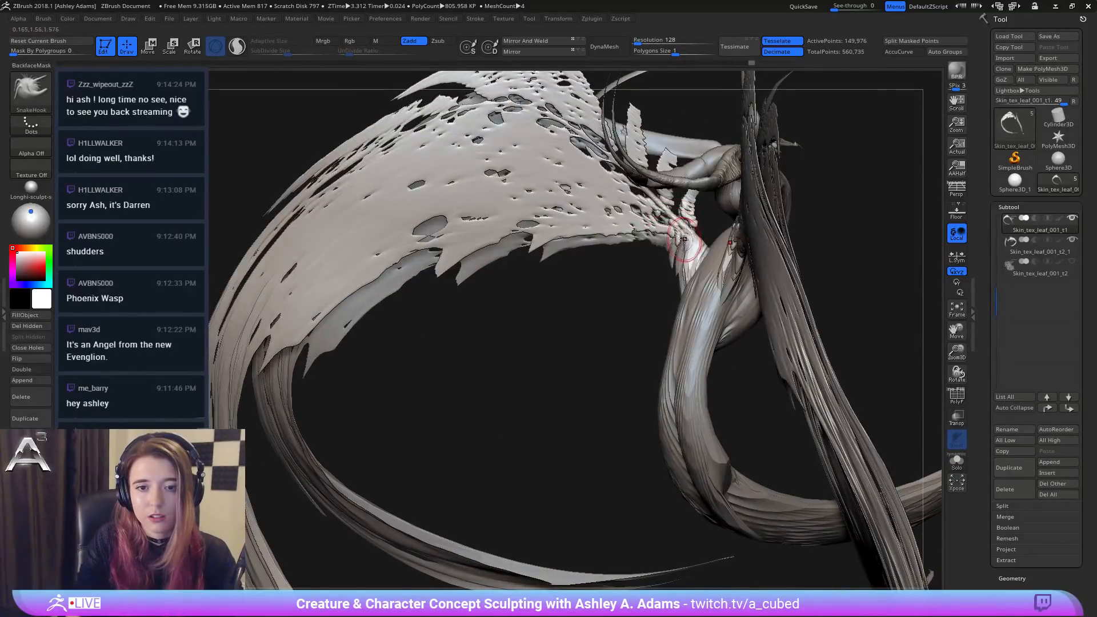
mouse_move(683, 236)
left_mouse_down()
mouse_move(661, 236)
mouse_move(678, 253)
left_mouse_up()
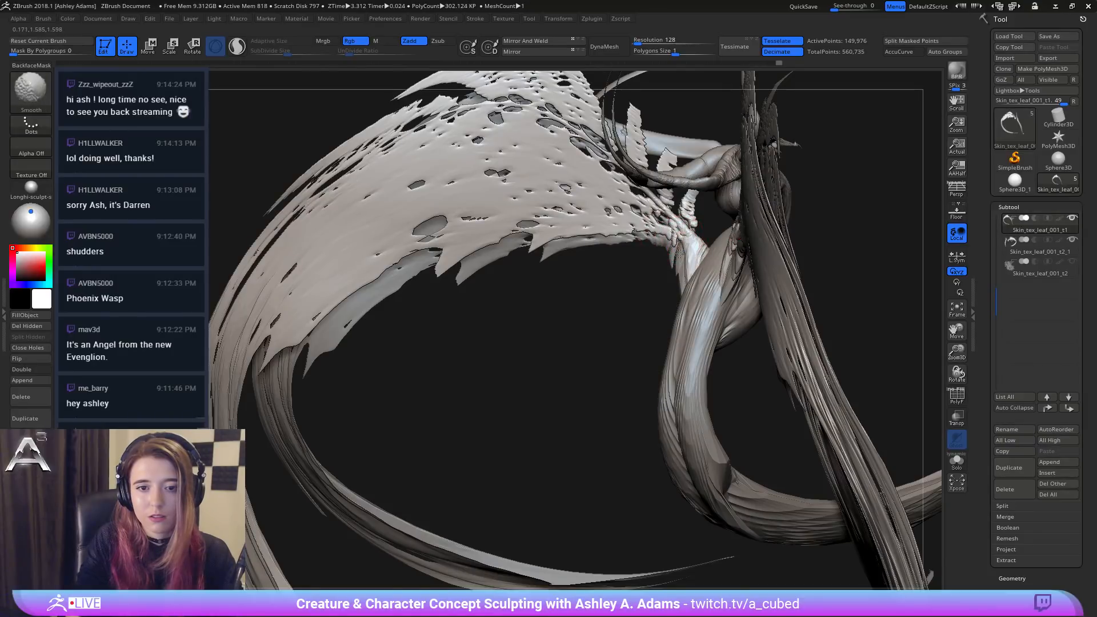
Step: Select the inner wings and pull their root strands onto the side of the body with a resized SnakeHook brush
mouse_move(663, 308)
right_mouse_down("ctrl")
mouse_move(693, 227)
mouse_move(734, 324)
mouse_move(708, 320)
mouse_move(685, 353)
right_mouse_up("ctrl")
key("space")
right_click_drag(732, 295, 717, 254, "alt")
right_click_drag(717, 254, 532, 154, "ctrl")
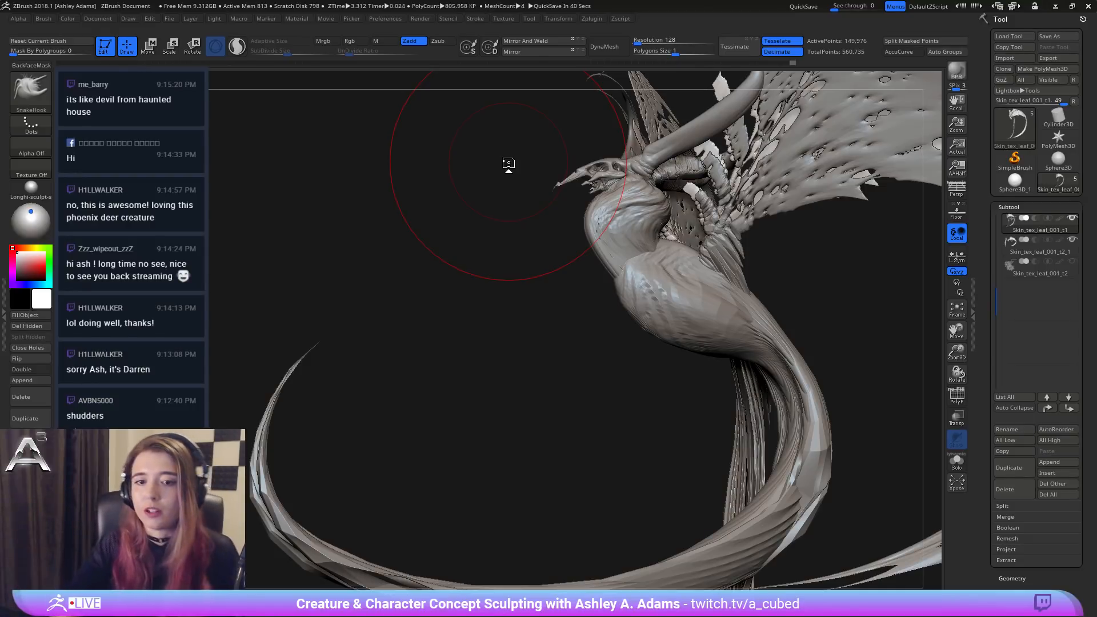
mouse_move(508, 164)
left_mouse_down()
mouse_move(627, 241)
mouse_move(772, 245)
mouse_move(654, 262)
left_mouse_up()
left_click(717, 243, "alt")
key("space")
right_click_drag(654, 263, 688, 262)
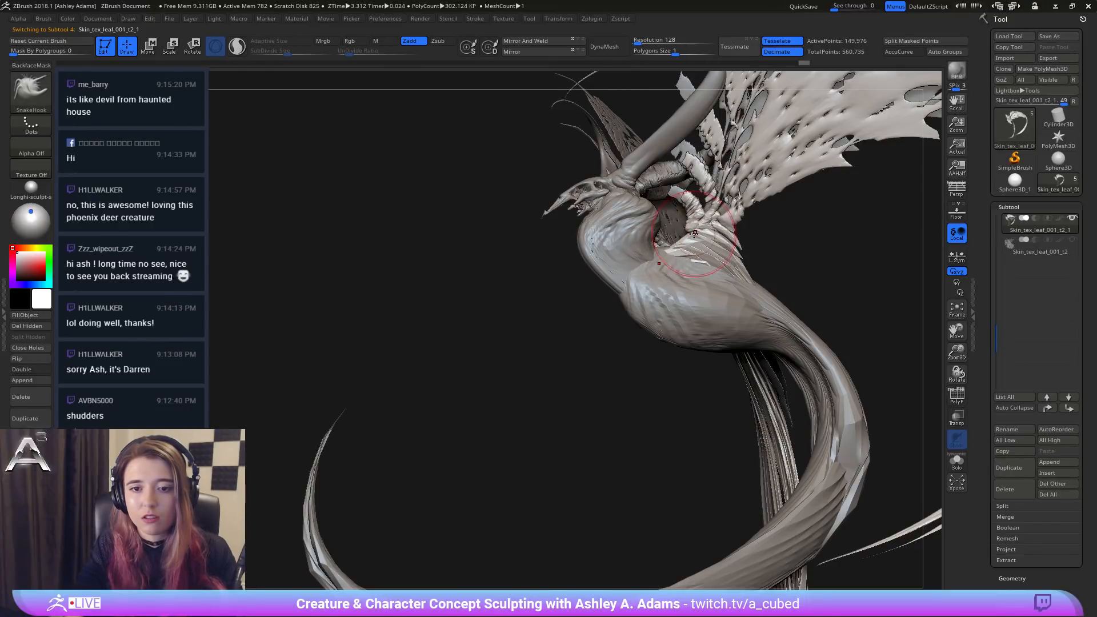
Step: Select the outer wings and draw their root strands closer onto the upper back behind the neck
right_click_drag(691, 234, 715, 232)
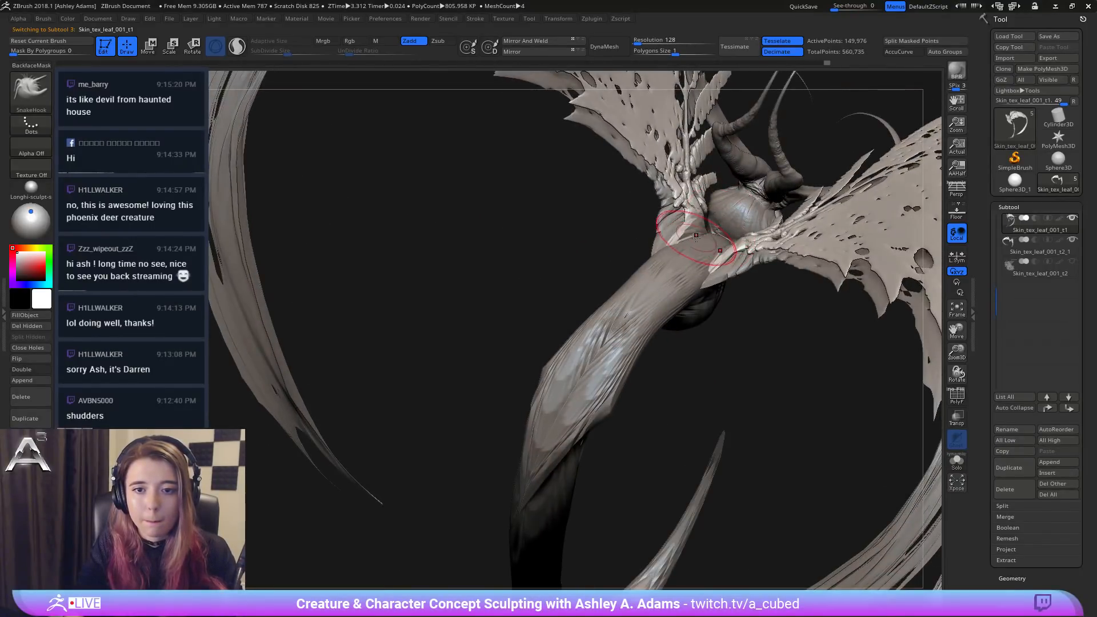
right_click(705, 231)
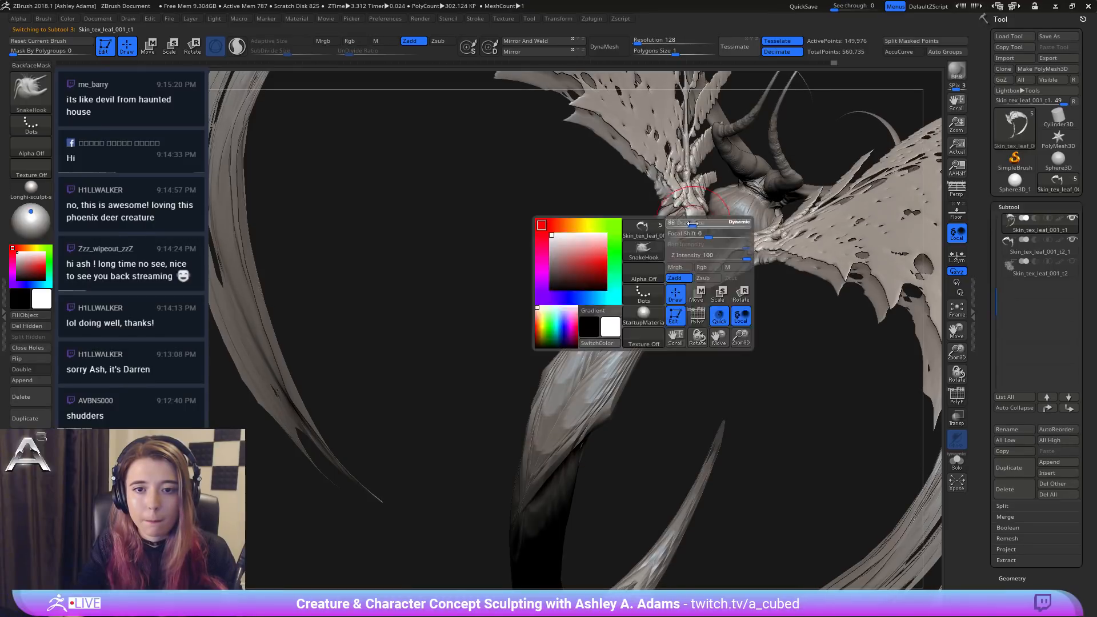
right_click_drag(705, 231, 780, 242)
right_click_drag(737, 215, 732, 240, "ctrl")
right_click_drag(732, 240, 739, 174)
right_click(715, 191)
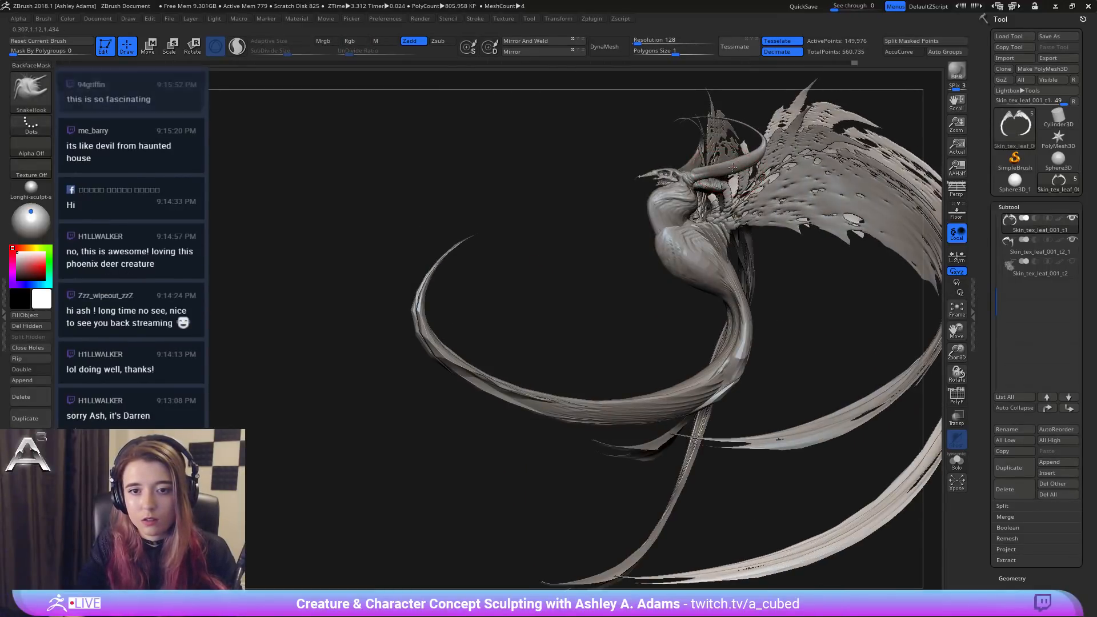
Step: Select the inner wings and reshape their upper leading edges with a larger SnakeHook brush
right_click_drag(740, 174, 661, 204, "shift")
left_click(685, 182, "alt")
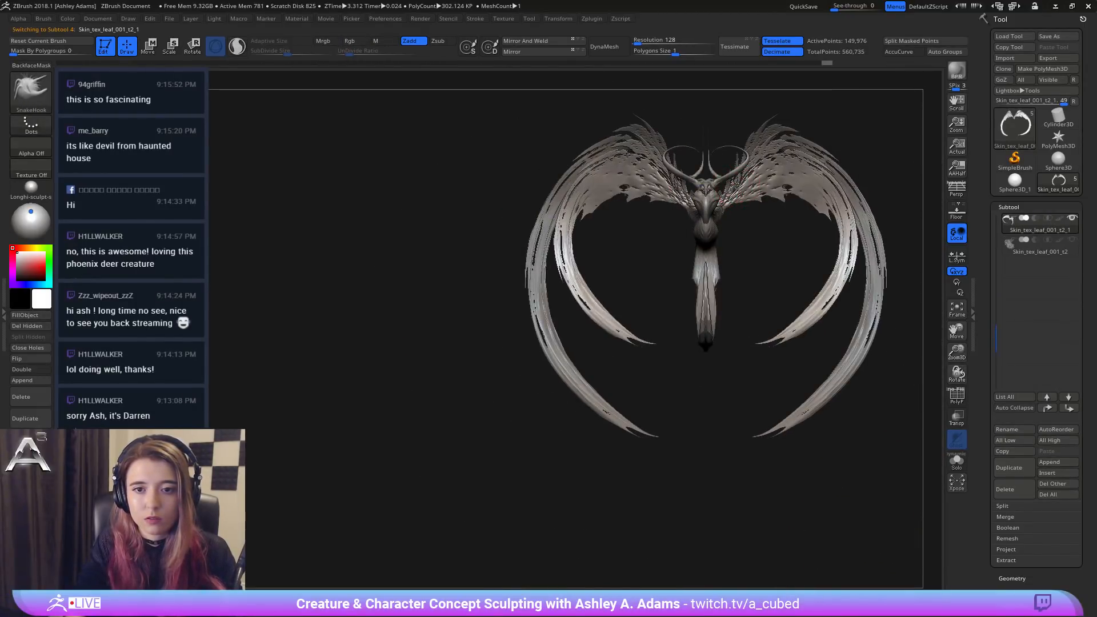
right_click_drag(737, 185, 583, 230, "ctrl")
right_click(583, 230)
right_click_drag(604, 139, 635, 219, "alt")
left_click_drag(635, 219, 626, 217)
mouse_move(630, 219)
right_mouse_down()
mouse_move(619, 218)
mouse_move(647, 216)
mouse_move(631, 223)
right_mouse_up()
right_click(646, 215)
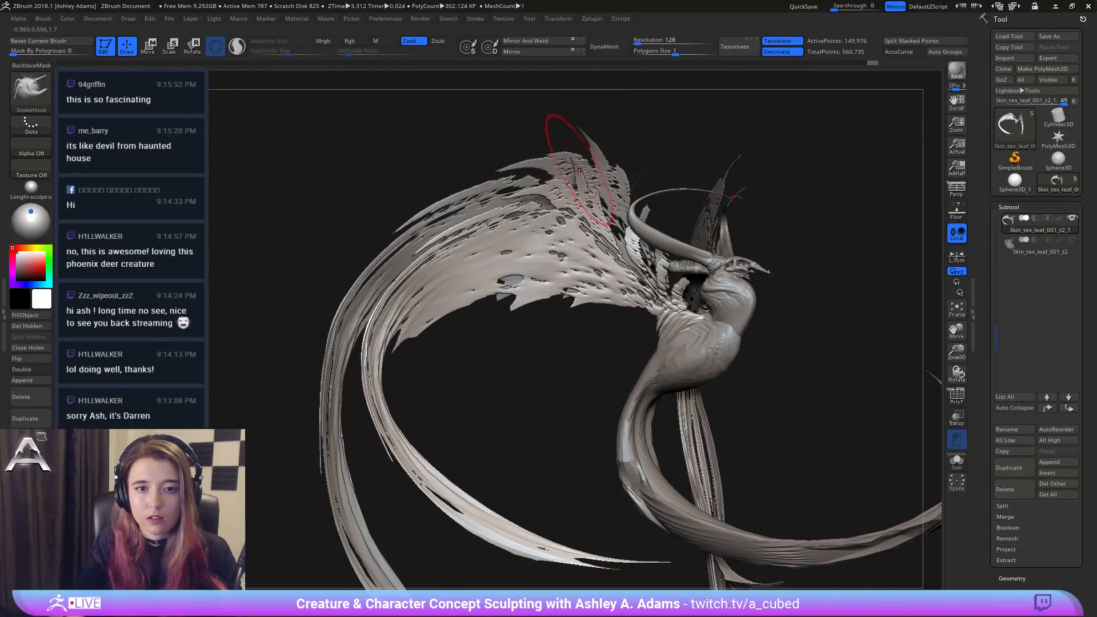
right_click(565, 151)
Step: Select the outer wings and pull their upper leading edges up and outward beside the horns
right_click_drag(572, 157, 738, 233)
right_click(762, 213)
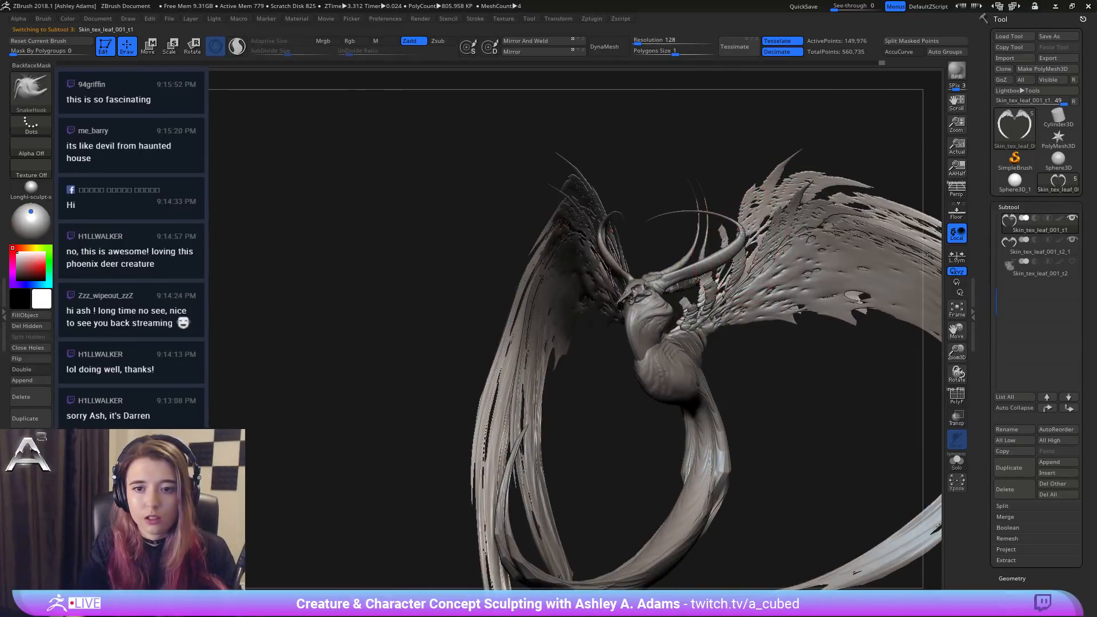
left_click_drag(742, 230, 759, 212)
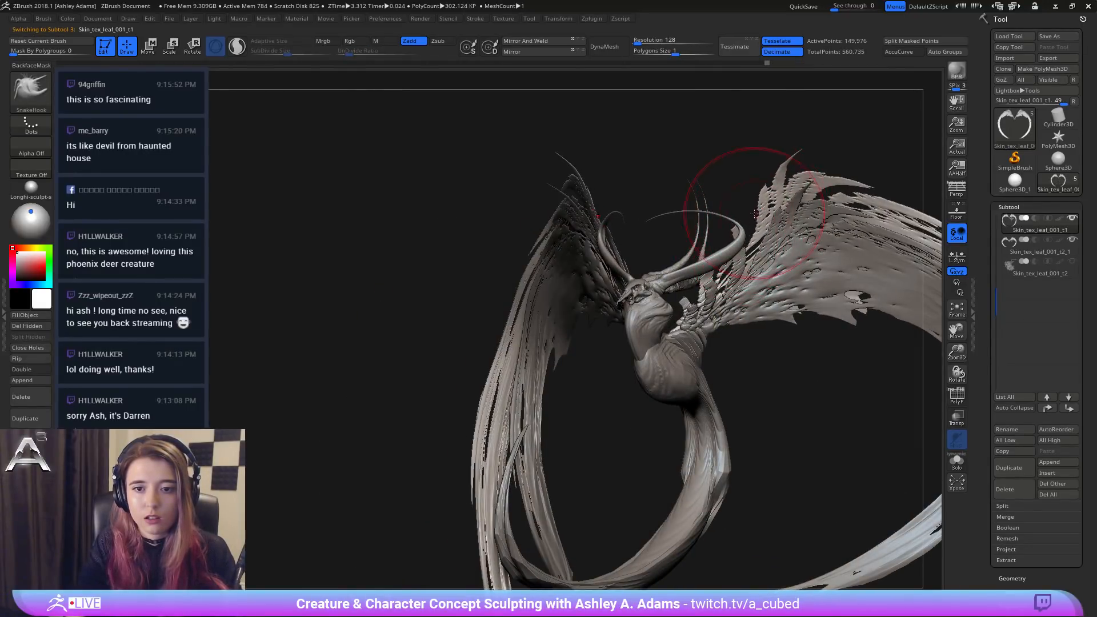
right_click_drag(754, 213, 778, 200, "shift")
left_click_drag(752, 228, 766, 219)
right_click_drag(697, 224, 692, 196)
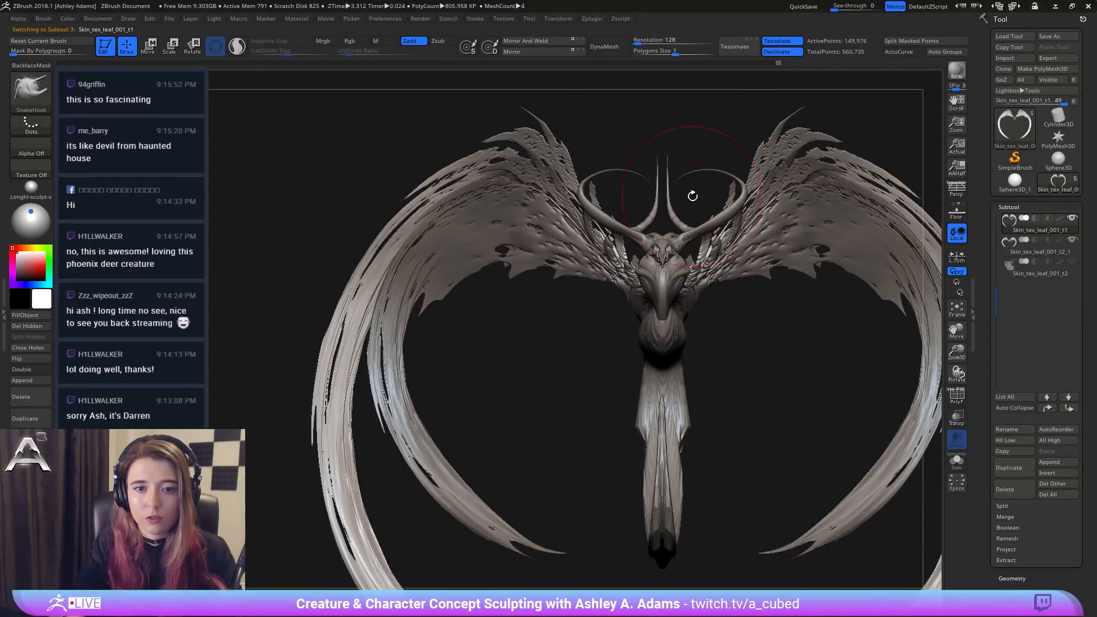
Step: Refine the spikes along the outer wings' leading edges near the horns with smaller SnakeHook strokes
right_click(570, 251)
right_click_drag(571, 250, 609, 244)
mouse_move(630, 241)
left_mouse_down()
mouse_move(613, 234)
mouse_move(564, 149)
mouse_move(546, 143)
mouse_move(541, 161)
mouse_move(559, 181)
mouse_move(539, 162)
mouse_move(567, 213)
left_mouse_up()
key("shift")
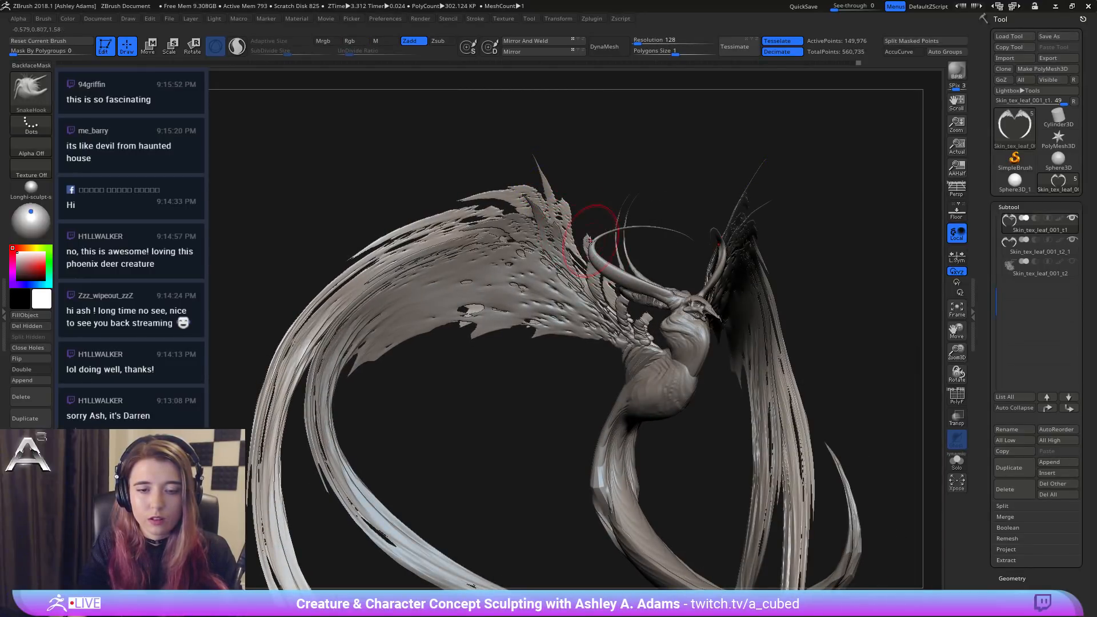
left_click_drag(564, 198, 579, 217)
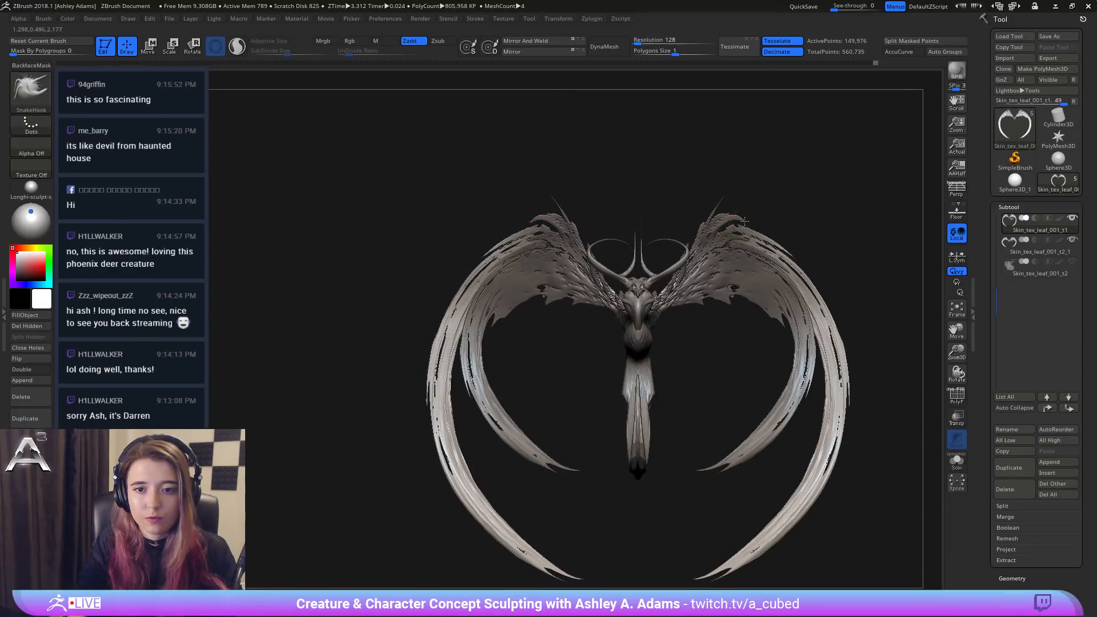
Step: Pull the outer wings' top spikes out into long, thin wisps curving away from the head
right_click_drag(775, 201, 742, 131, "alt")
right_click_drag(751, 306, 719, 231, "ctrl")
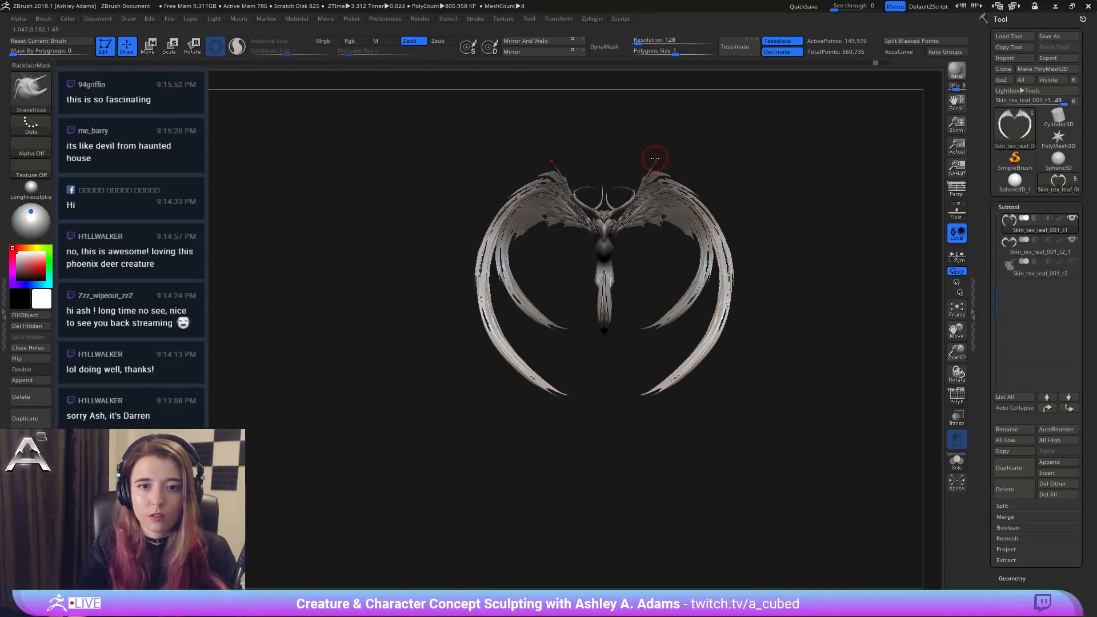
key("shift")
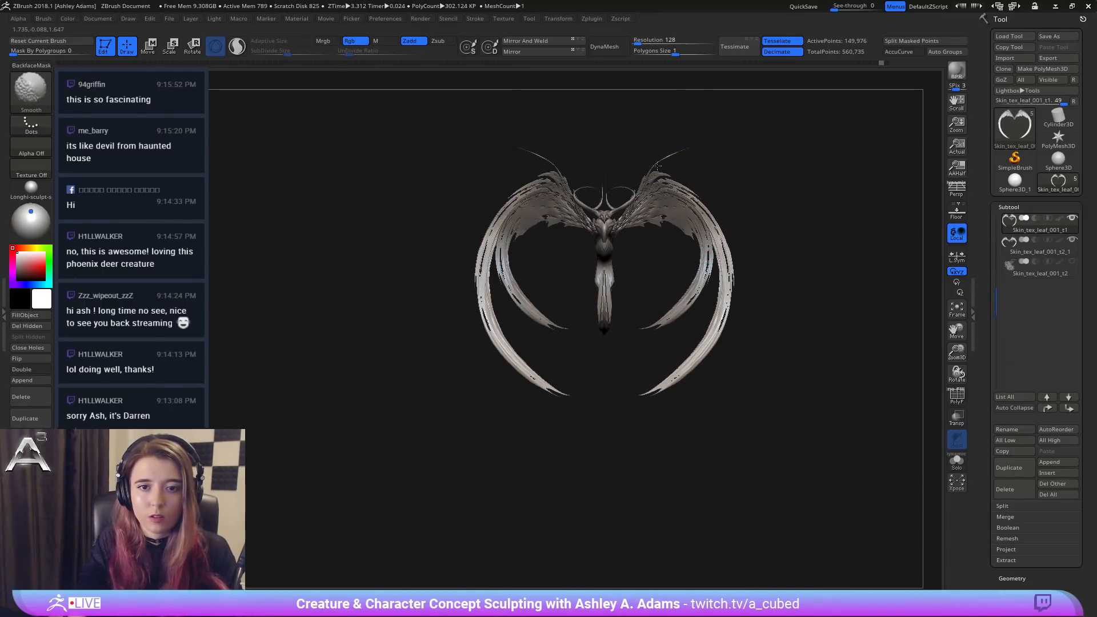
mouse_move(729, 165)
right_mouse_down("ctrl")
mouse_move(707, 196)
mouse_move(680, 189)
right_mouse_up("ctrl")
key("space")
key("space")
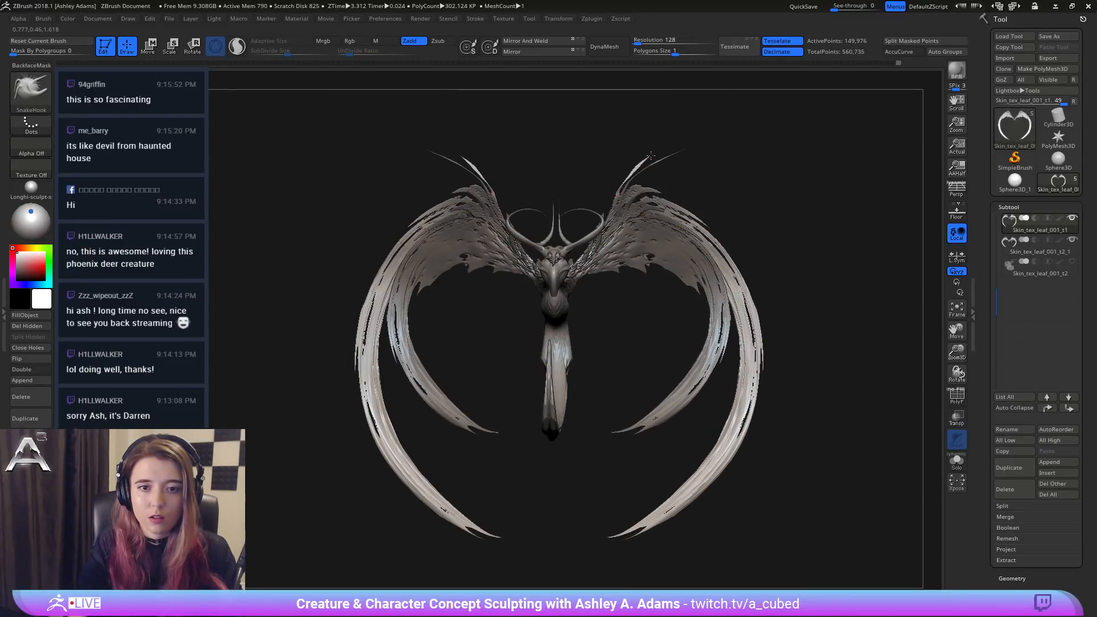
Step: Smooth the bases of the outer wings' top wisps and adjust their sweep from the side
key("shift")
key("space")
key("shift")
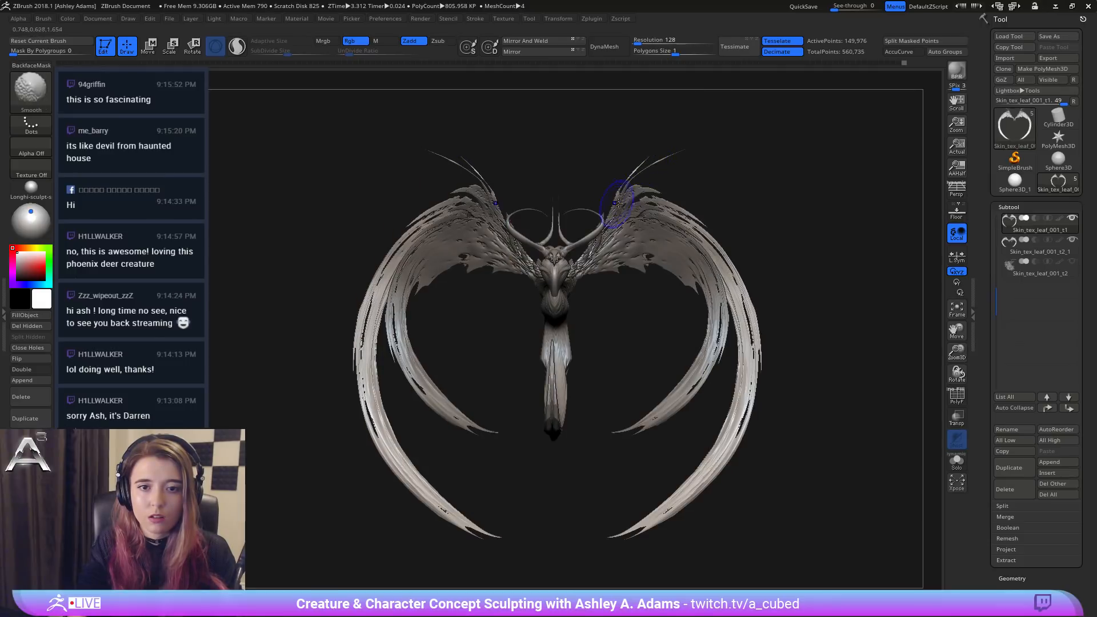
key("shift")
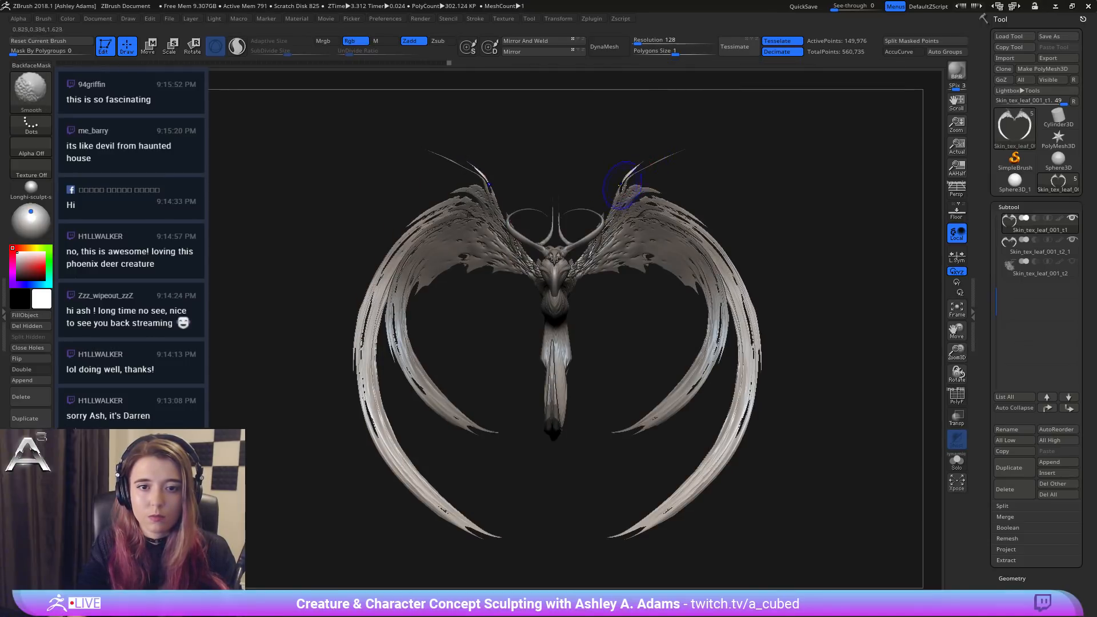
mouse_move(620, 173)
left_mouse_down()
mouse_move(693, 174)
mouse_move(614, 180)
mouse_move(666, 175)
left_mouse_up()
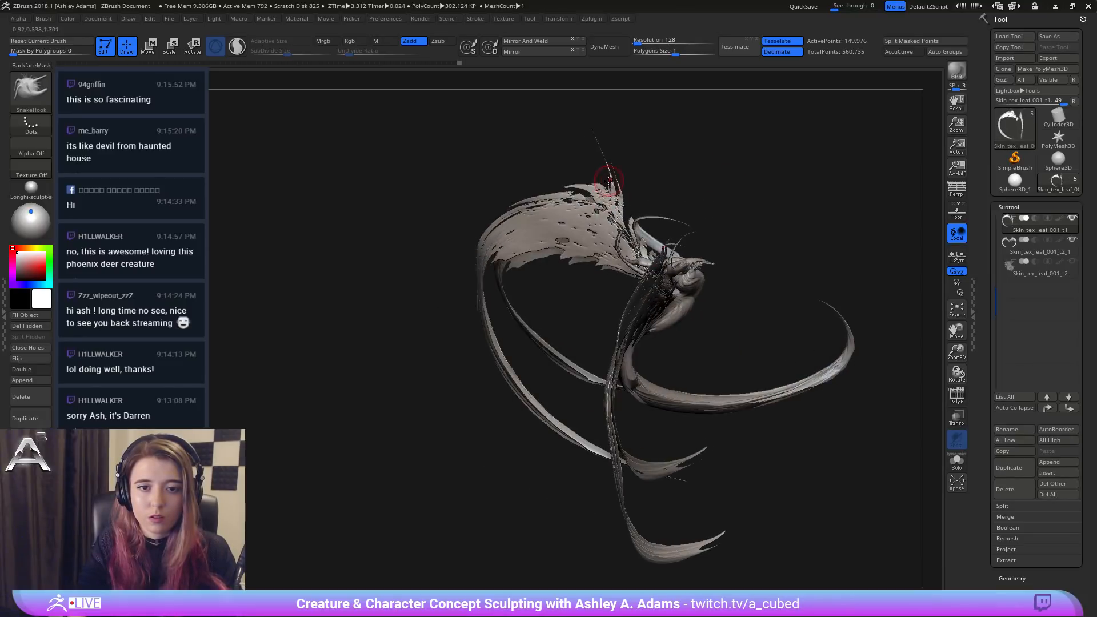
key("shift")
mouse_move(587, 131)
left_mouse_down("shift")
mouse_move(683, 194)
mouse_move(652, 183)
mouse_move(673, 157)
mouse_move(686, 200)
mouse_move(623, 209)
mouse_move(646, 205)
mouse_move(631, 178)
mouse_move(663, 203)
mouse_move(643, 200)
mouse_move(668, 183)
mouse_move(661, 192)
mouse_move(684, 220)
left_mouse_up("shift")
Step: Refine the curve of the outer wings' long top wisps from the front, resizing the SnakeHook brush as needed
key("space")
key("space")
key("space")
key("space")
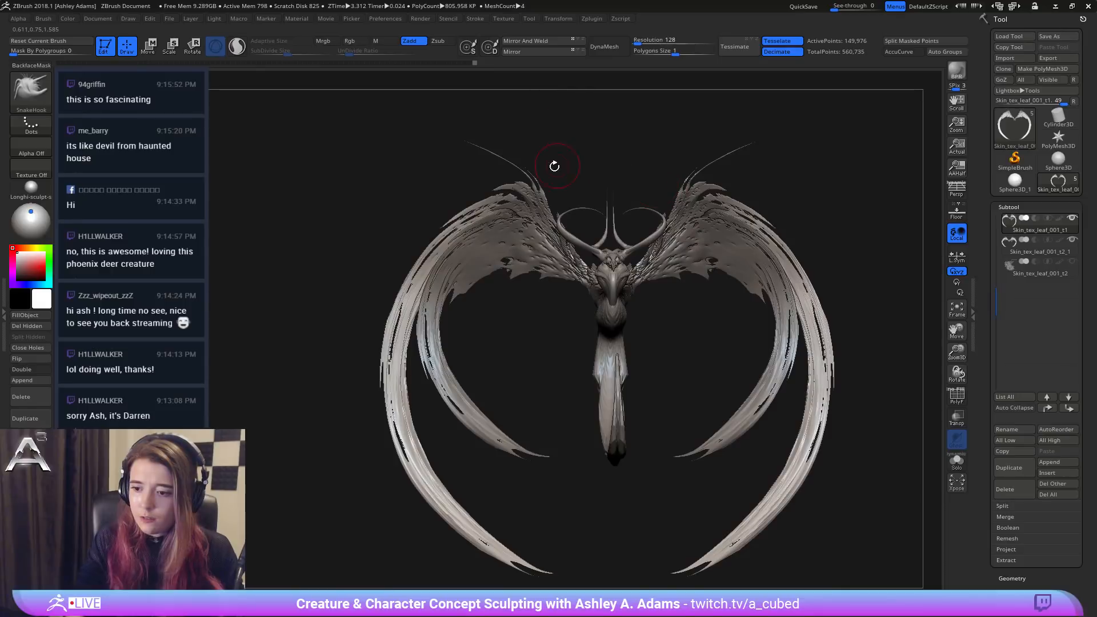
left_click_drag(554, 166, 503, 195)
mouse_move(465, 245)
left_mouse_down("alt")
mouse_move(492, 184)
mouse_move(481, 178)
mouse_move(490, 211)
mouse_move(507, 127)
mouse_move(487, 256)
mouse_move(502, 252)
mouse_move(497, 228)
left_mouse_up("alt")
Step: Select the inner wings and pull their upper edges out into thin, outward-curving wisps below the outer pair
key("space")
key("space")
left_click(610, 307, "alt")
key("space")
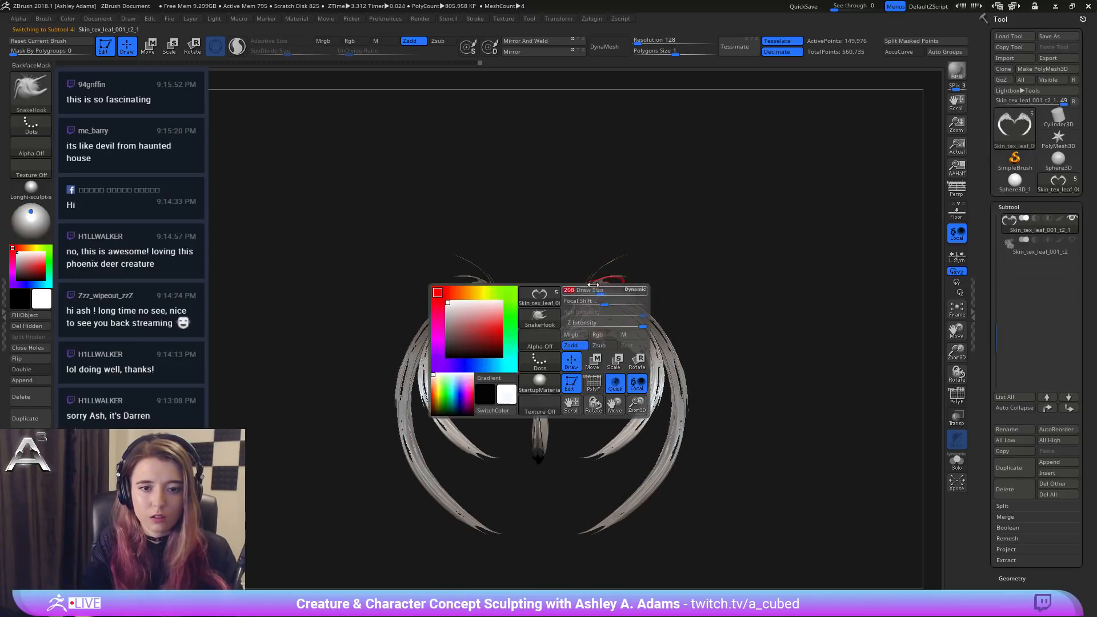
mouse_move(606, 239)
left_mouse_down()
mouse_move(601, 189)
mouse_move(556, 174)
mouse_move(570, 208)
left_mouse_up()
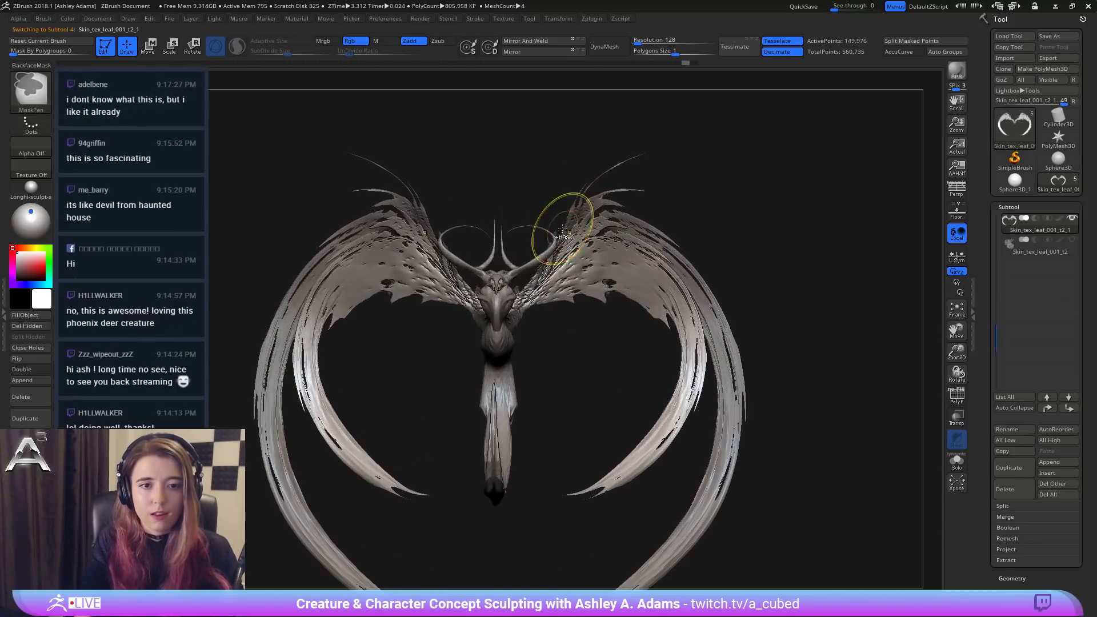
Step: Select the head and pull its thin central horns into longer, tapered shapes with the SnakeHook brush
left_click(502, 227, "alt")
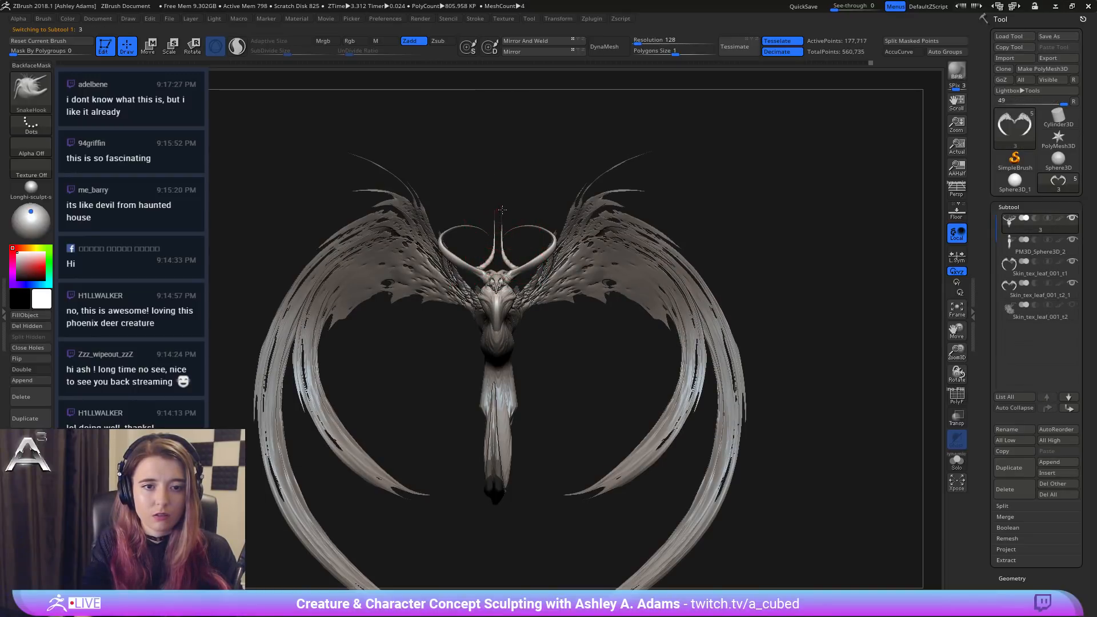
mouse_move(534, 206)
left_mouse_down()
mouse_move(611, 205)
mouse_move(506, 215)
mouse_move(519, 186)
left_mouse_up()
key("space")
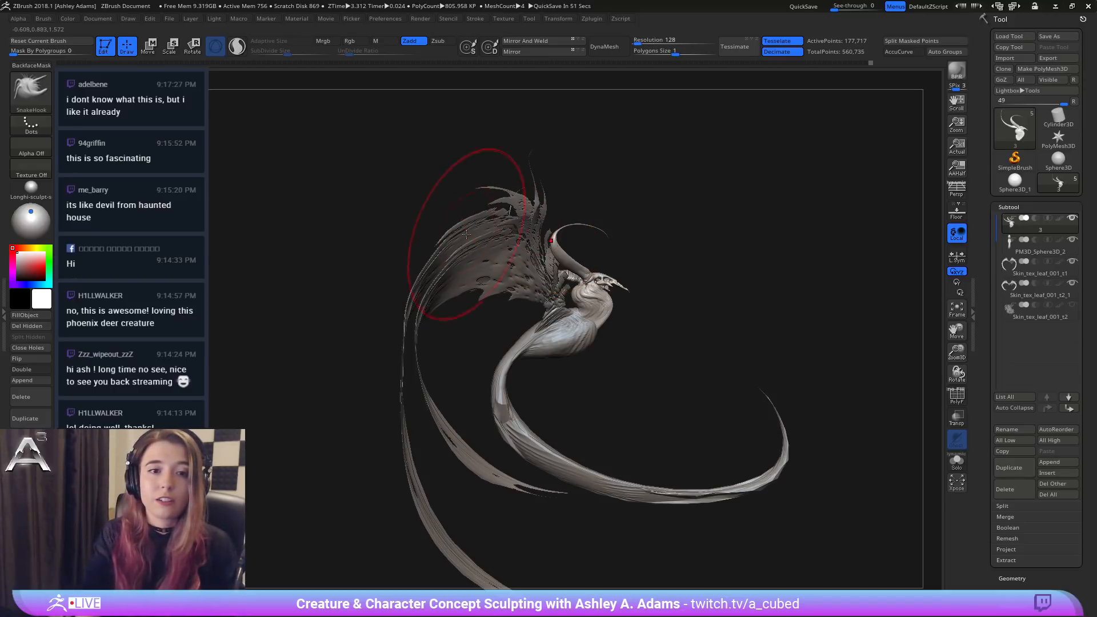
Step: Isolate the head, bend its thin rear horns into a wider backward curve, and show the whole creature again
left_click_drag(402, 313, 685, 348)
left_click(958, 467)
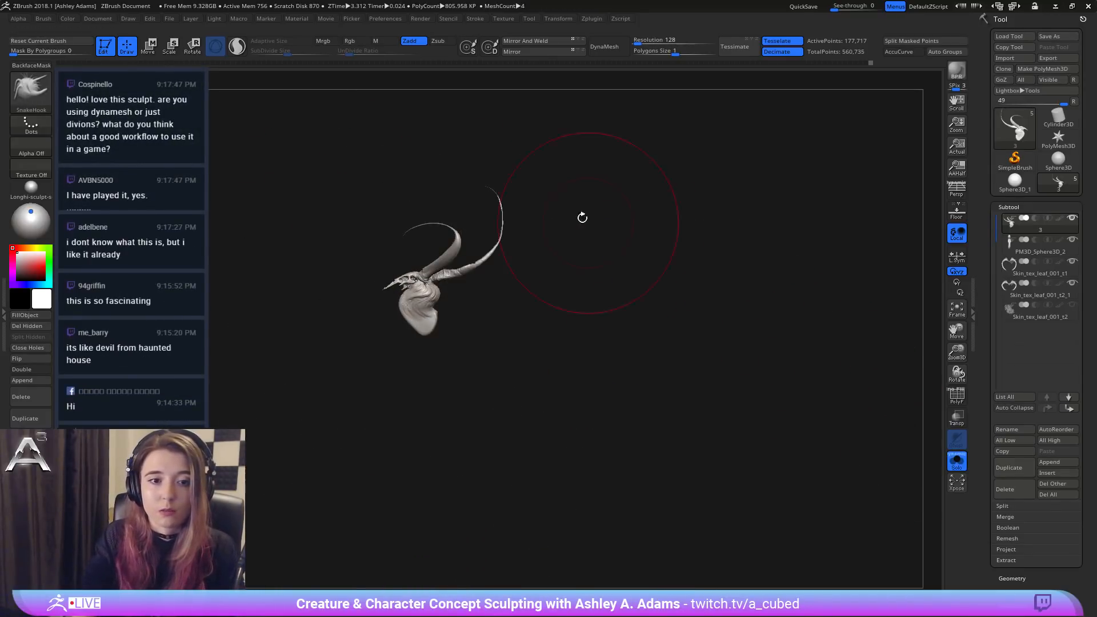
left_click_drag(508, 223, 499, 253)
key("space")
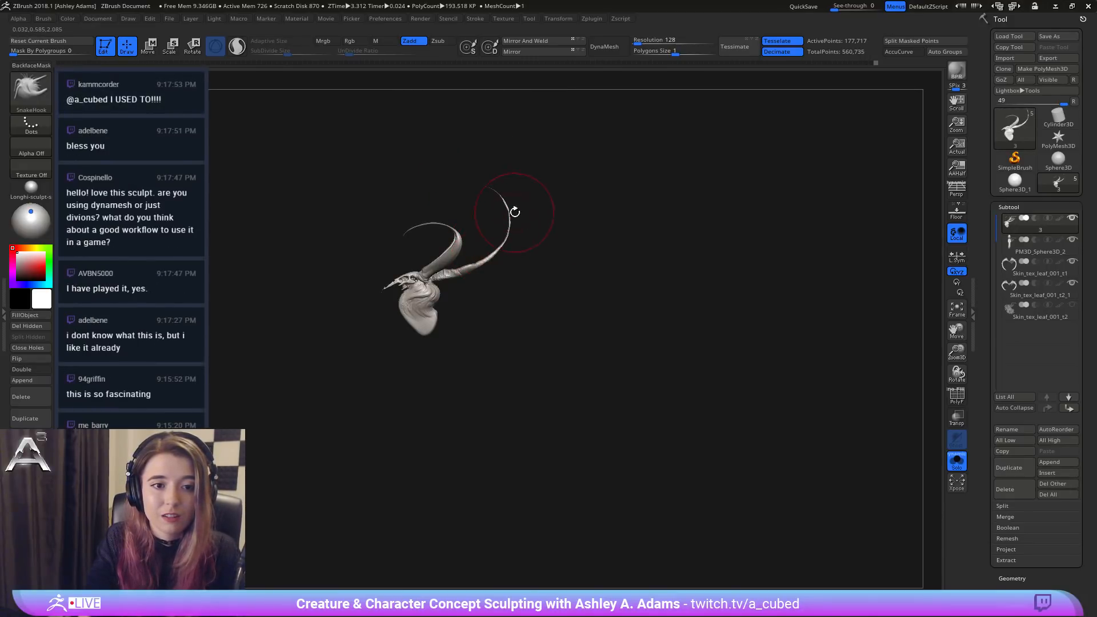
left_click(959, 468)
mouse_move(537, 350)
left_mouse_down()
mouse_move(574, 346)
mouse_move(546, 306)
mouse_move(609, 329)
left_mouse_up()
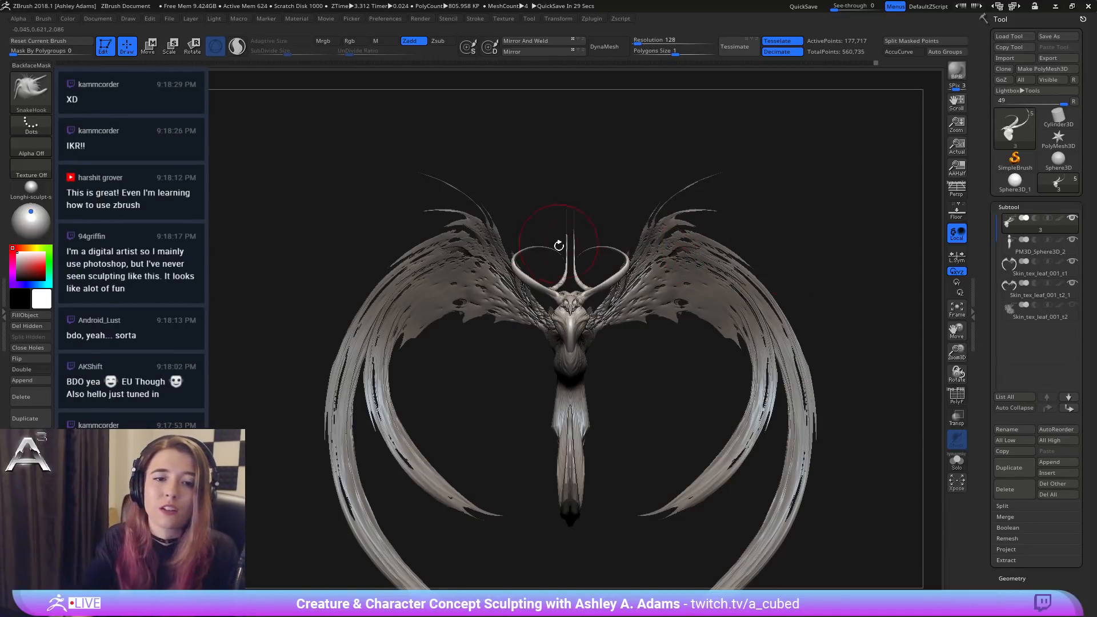
mouse_move(559, 245)
left_mouse_down()
mouse_move(624, 313)
mouse_move(571, 262)
mouse_move(583, 295)
mouse_move(571, 250)
left_mouse_up()
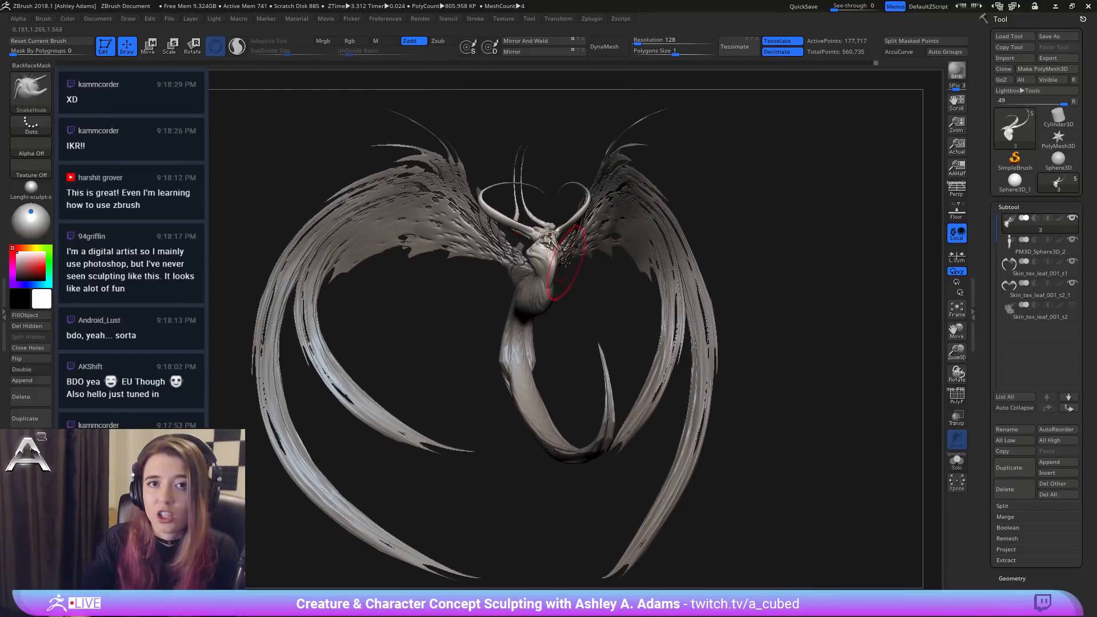
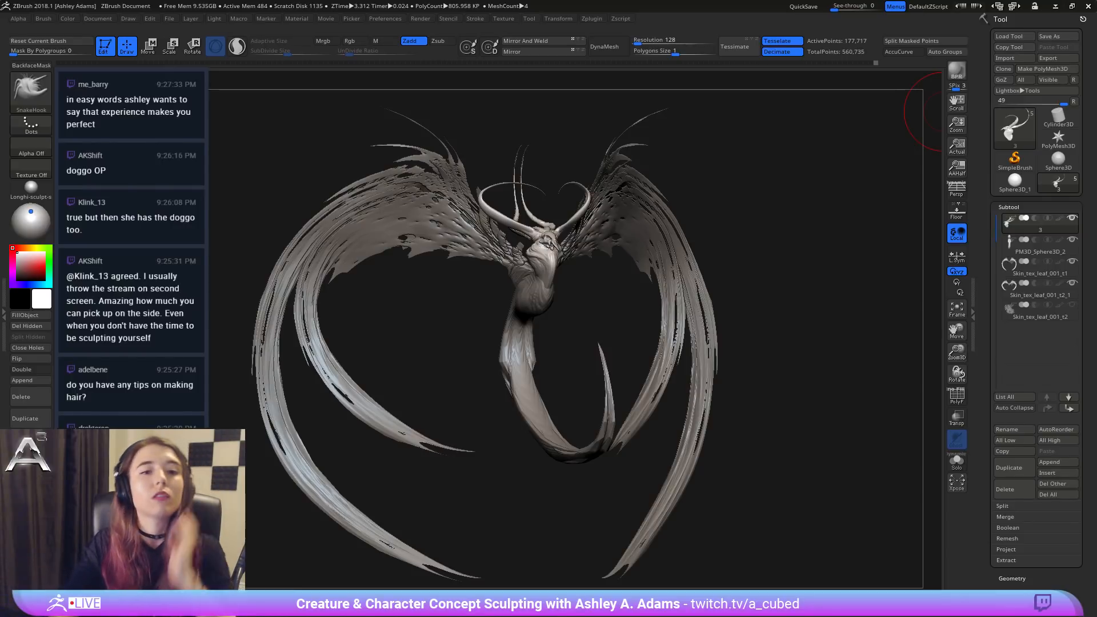
Step: Select the body and tail piece and adjust the back curve of the upper tail with the SnakeHook brush
left_click_drag(683, 292, 514, 320)
left_click(538, 324, "alt")
left_click_drag(612, 339, 565, 334)
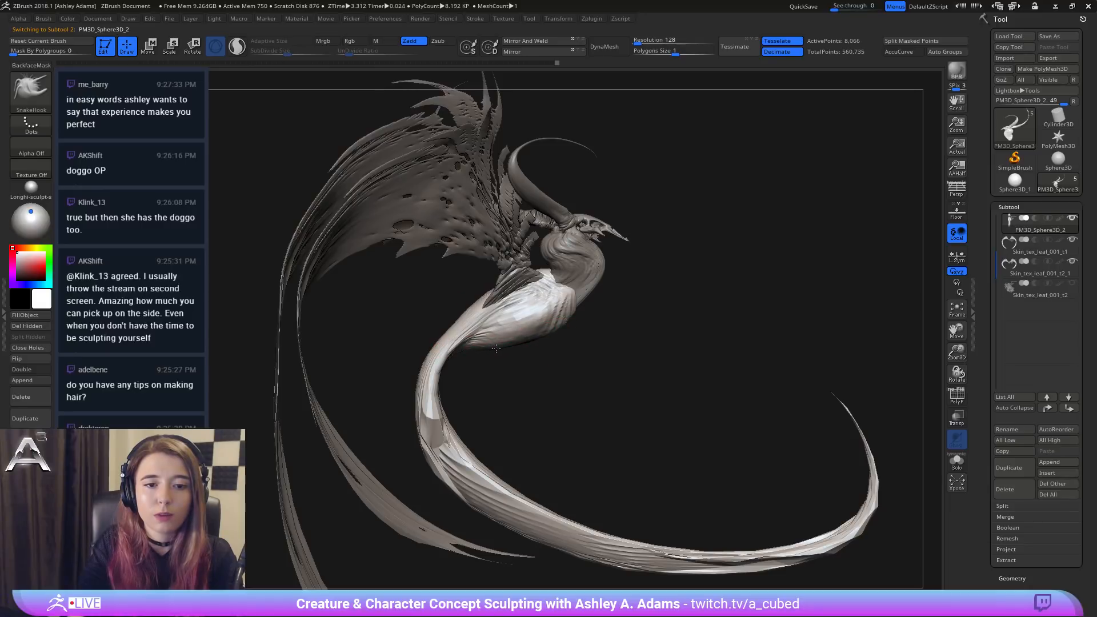
key("space")
mouse_move(406, 321)
left_mouse_down()
mouse_move(360, 323)
mouse_move(412, 324)
left_mouse_up()
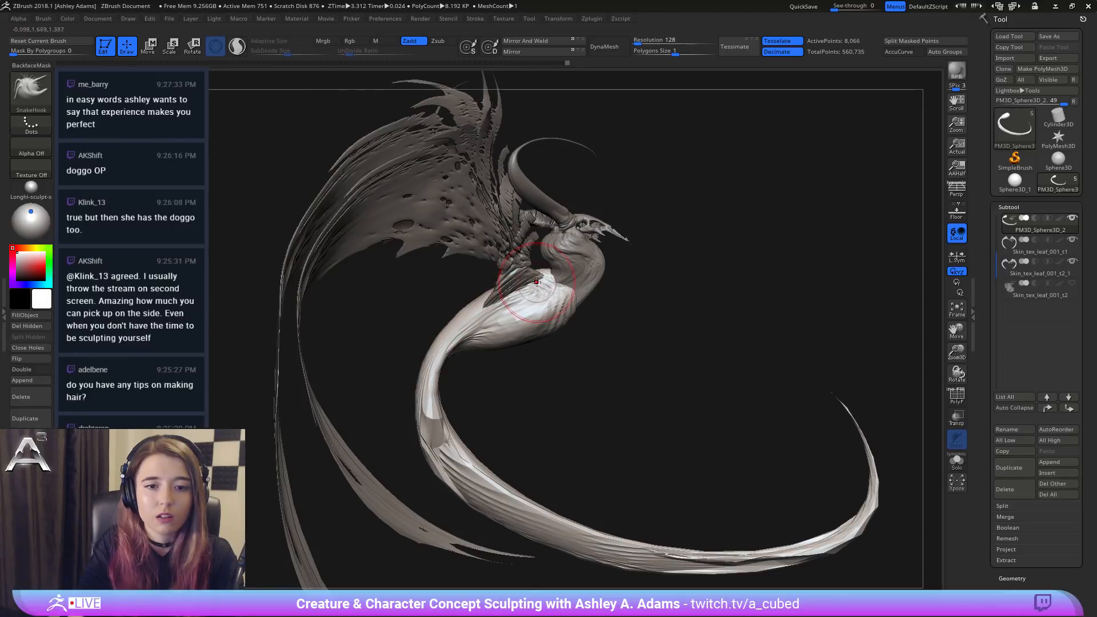
Step: Select the head and carve fold creases across the side of the neck with the DamStandard brush
right_click_drag(510, 313, 508, 268, "ctrl")
right_click_drag(508, 269, 371, 288)
right_click_drag(559, 297, 606, 295)
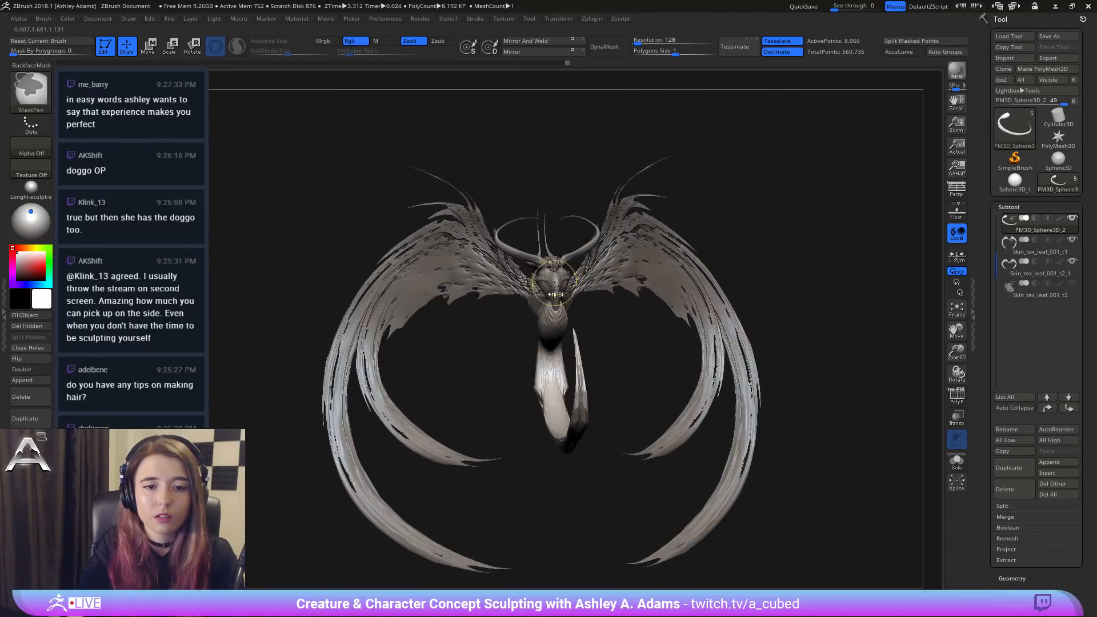
mouse_move(571, 240)
right_mouse_down("ctrl")
mouse_move(550, 284)
mouse_move(554, 273)
right_mouse_up("ctrl")
key("space")
left_click_drag(554, 275, 531, 275)
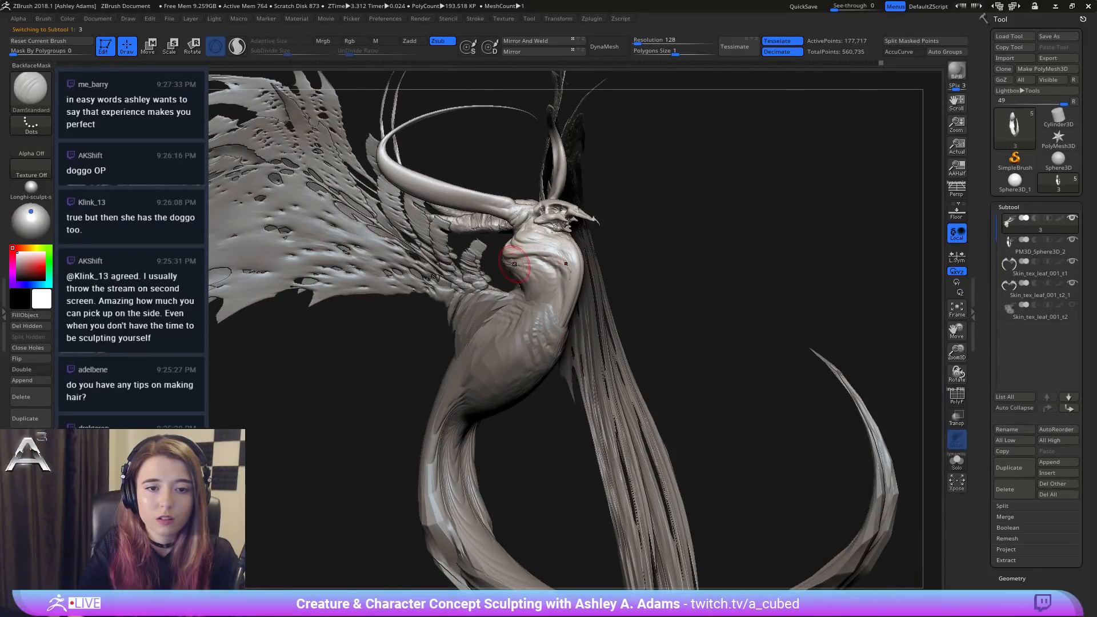
left_click_drag(530, 245, 544, 251)
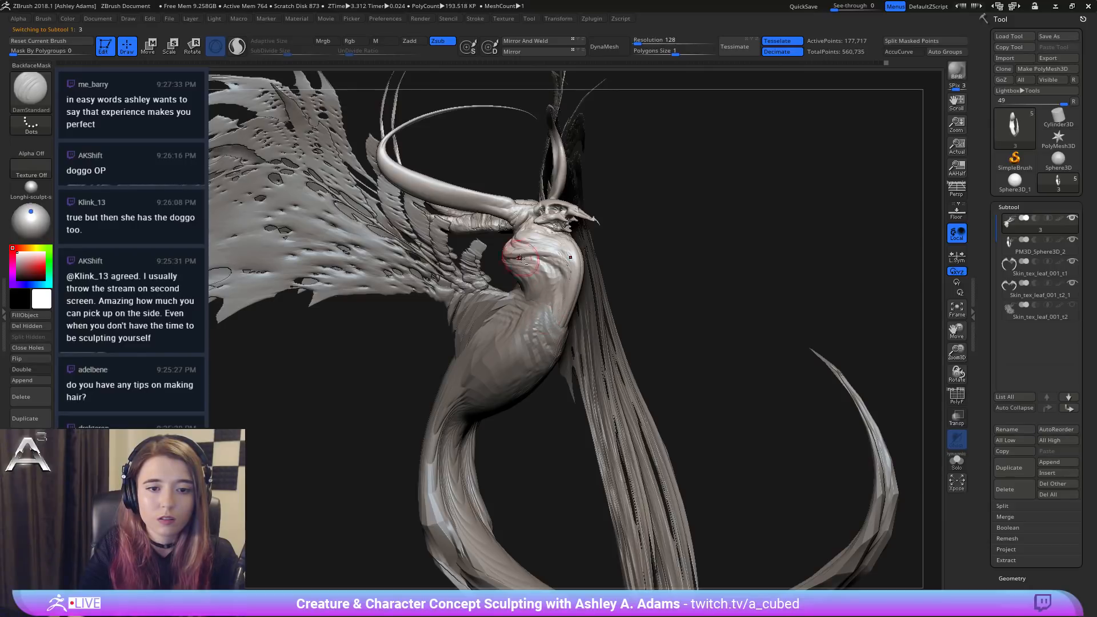
mouse_move(503, 269)
right_mouse_down()
mouse_move(538, 275)
mouse_move(522, 316)
right_mouse_up()
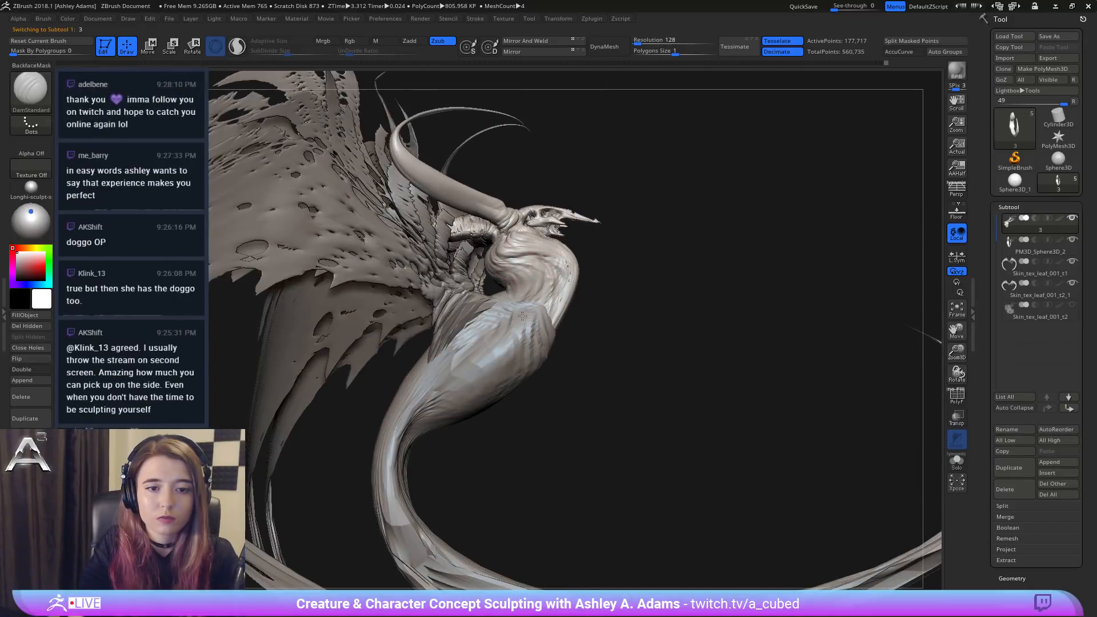
Step: Carve further flowing creases down the throat and the opposite side of the neck with DamStandard
right_click_drag(532, 279, 526, 305)
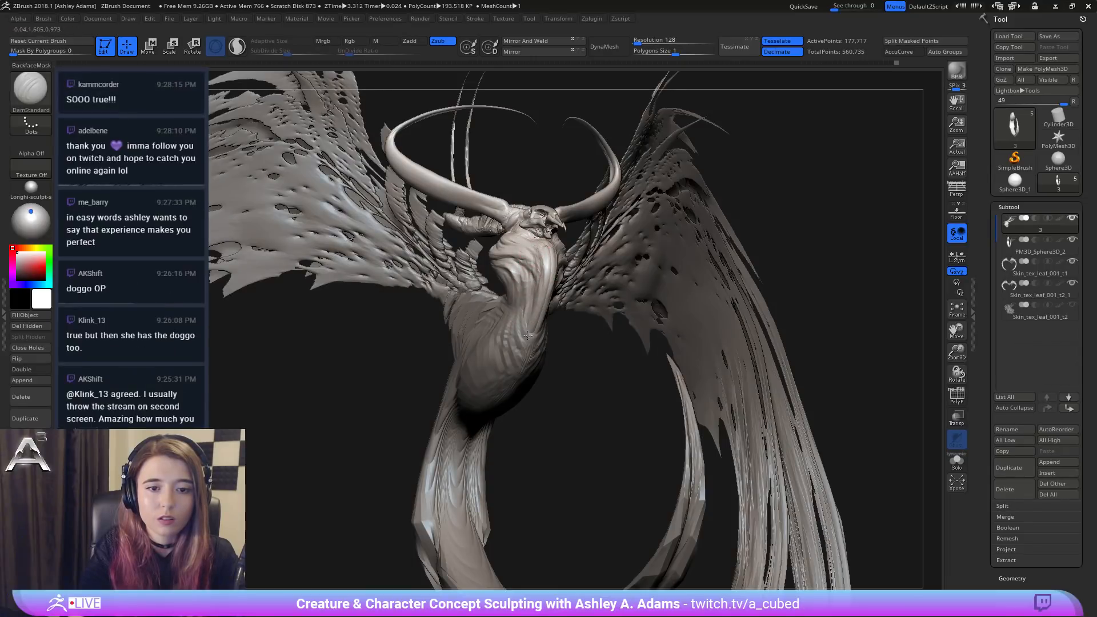
left_click_drag(525, 282, 503, 294)
right_click_drag(494, 298, 531, 300)
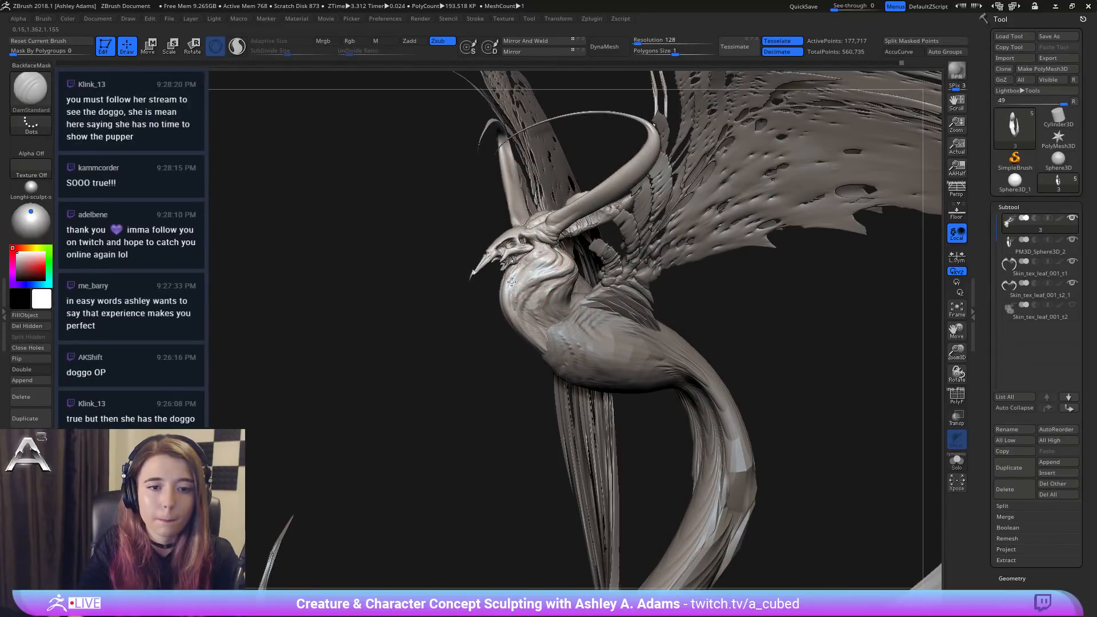
left_click_drag(547, 255, 522, 297)
right_click_drag(506, 297, 532, 281)
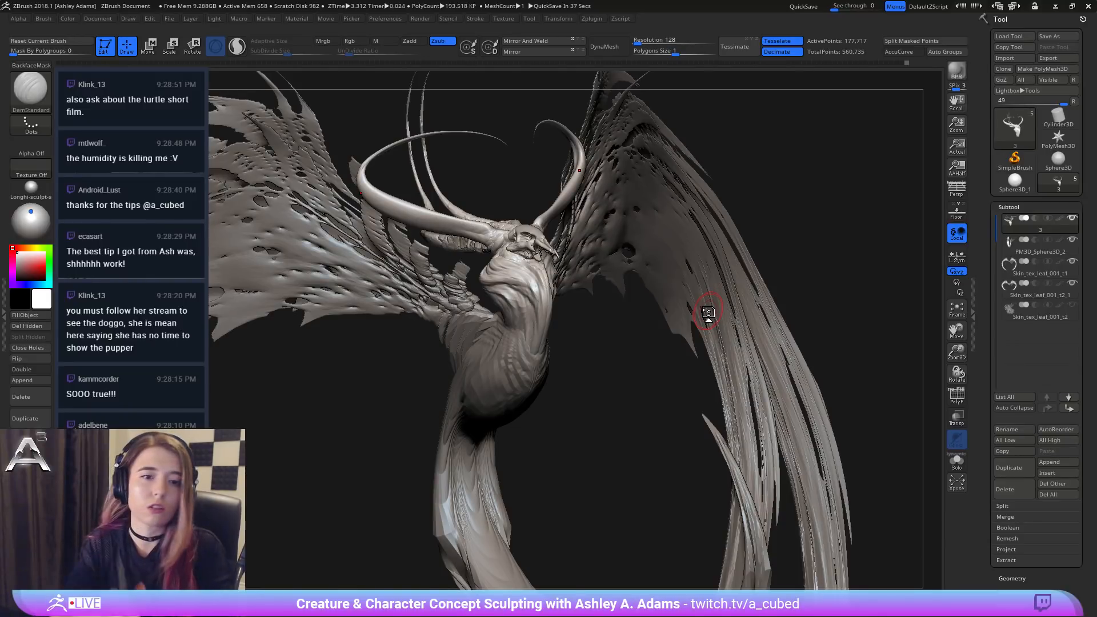
Step: Save the tool as a new version named 4 and check the whole creature from the front and side
mouse_move(457, 226)
right_mouse_down()
mouse_move(475, 220)
mouse_move(465, 243)
mouse_move(483, 264)
mouse_move(474, 251)
mouse_move(491, 229)
mouse_move(492, 179)
right_mouse_up()
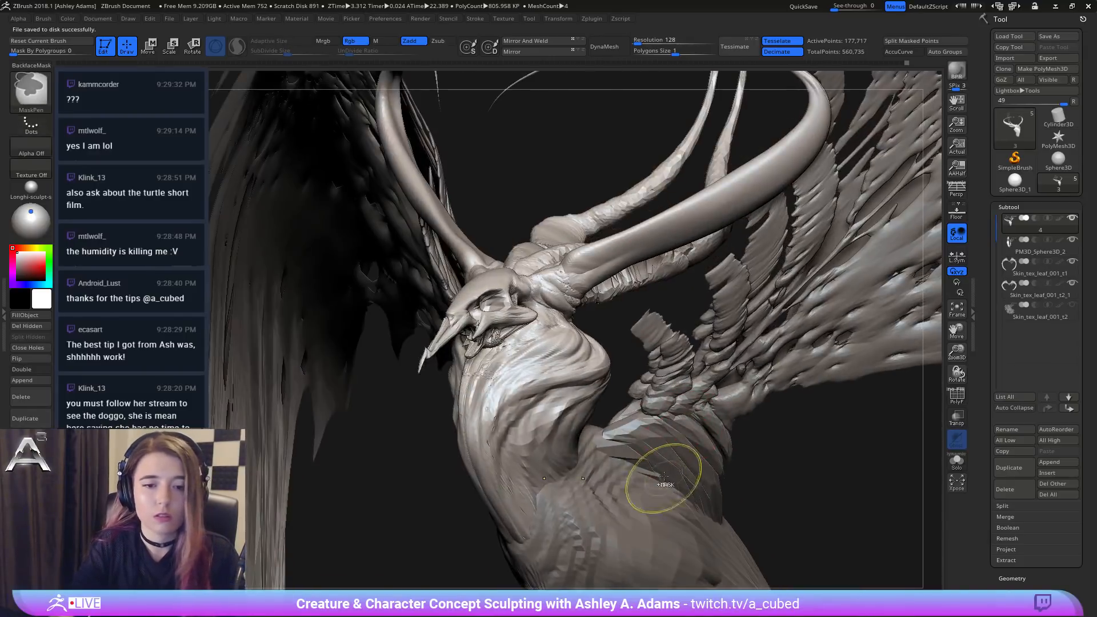
key("f")
left_click_drag(649, 477, 622, 396, "shift")
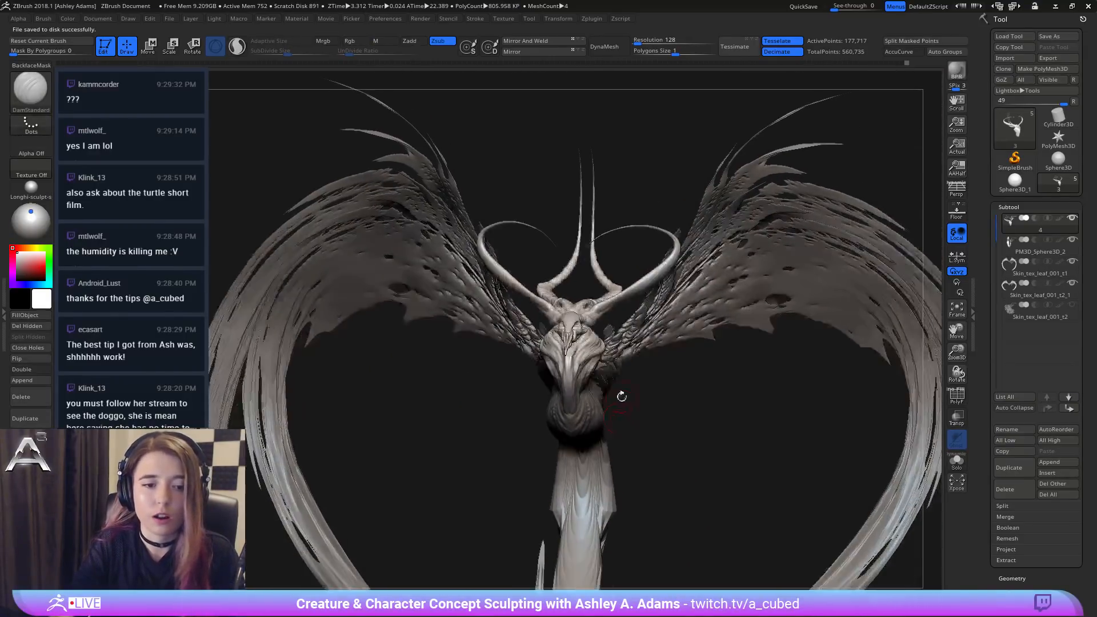
mouse_move(621, 395)
right_mouse_down("ctrl")
mouse_move(612, 354)
mouse_move(571, 366)
mouse_move(577, 399)
mouse_move(601, 402)
right_mouse_up("ctrl")
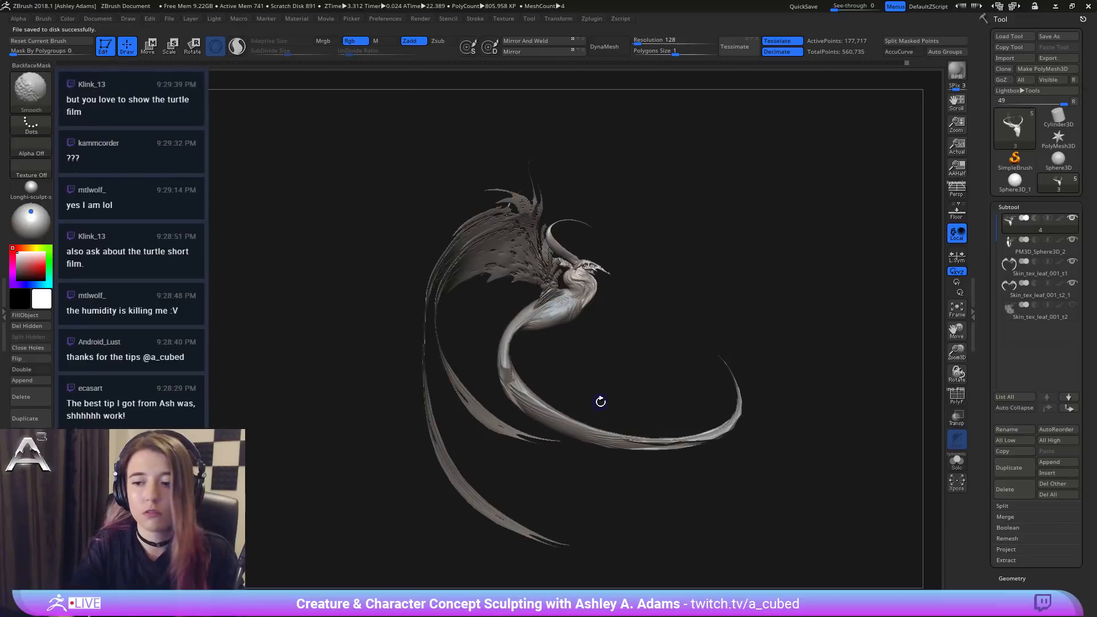
key("alt")
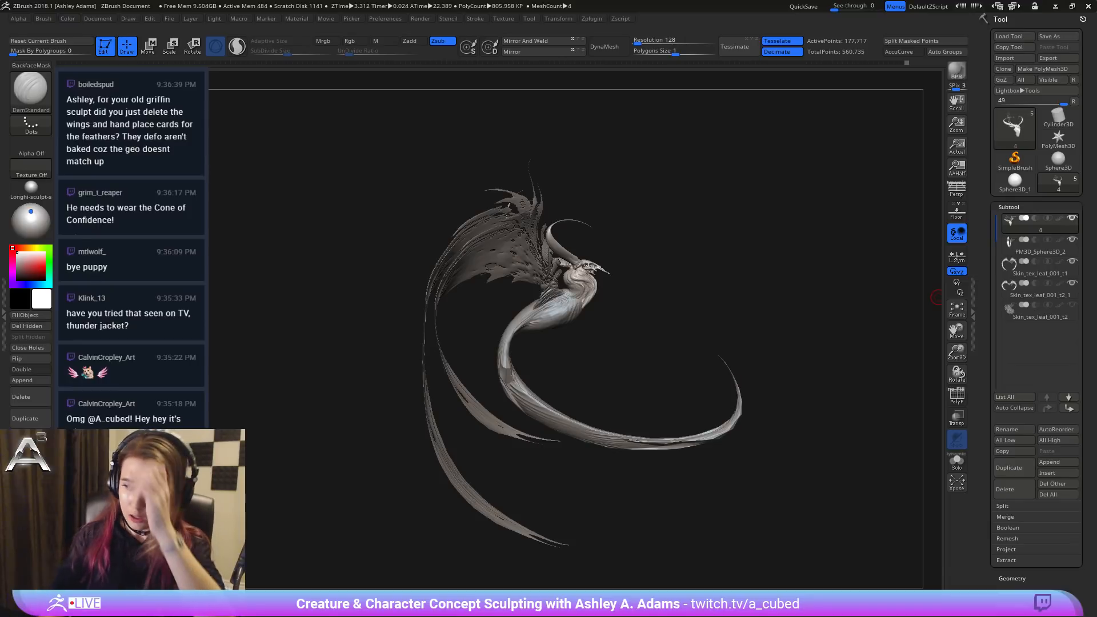
Step: Select the body and build up its upper edge at the neck and wing bases with the ClayBuildup brush
left_click_drag(935, 297, 508, 337)
right_click_drag(509, 338, 420, 360)
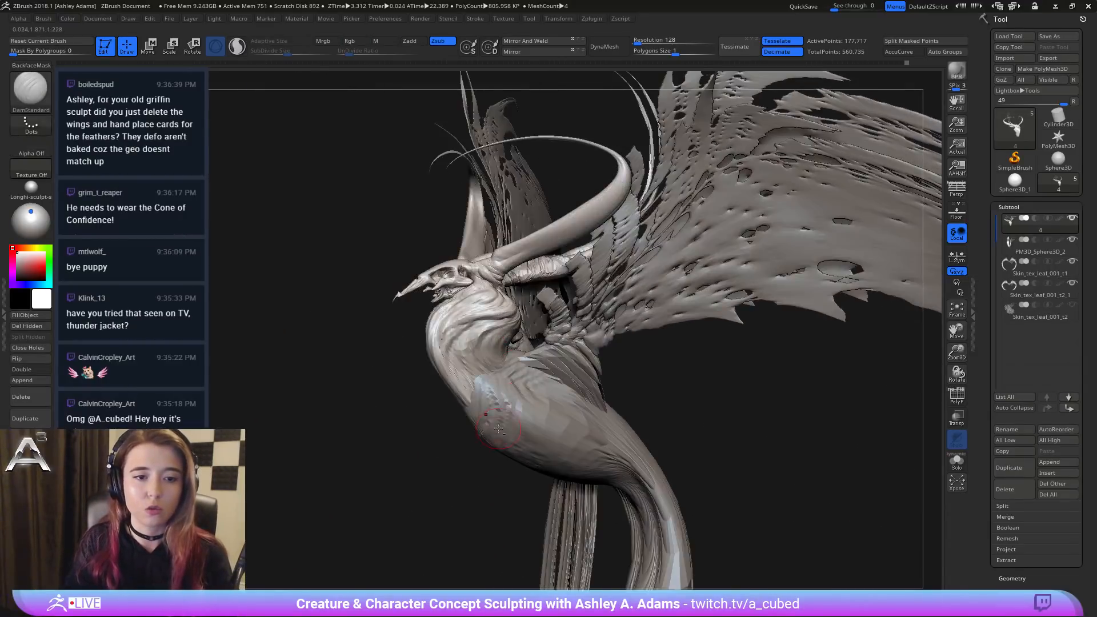
mouse_move(491, 450)
right_mouse_down("alt")
mouse_move(486, 288)
mouse_move(489, 298)
mouse_move(473, 290)
right_mouse_up("alt")
left_click(488, 297, "alt")
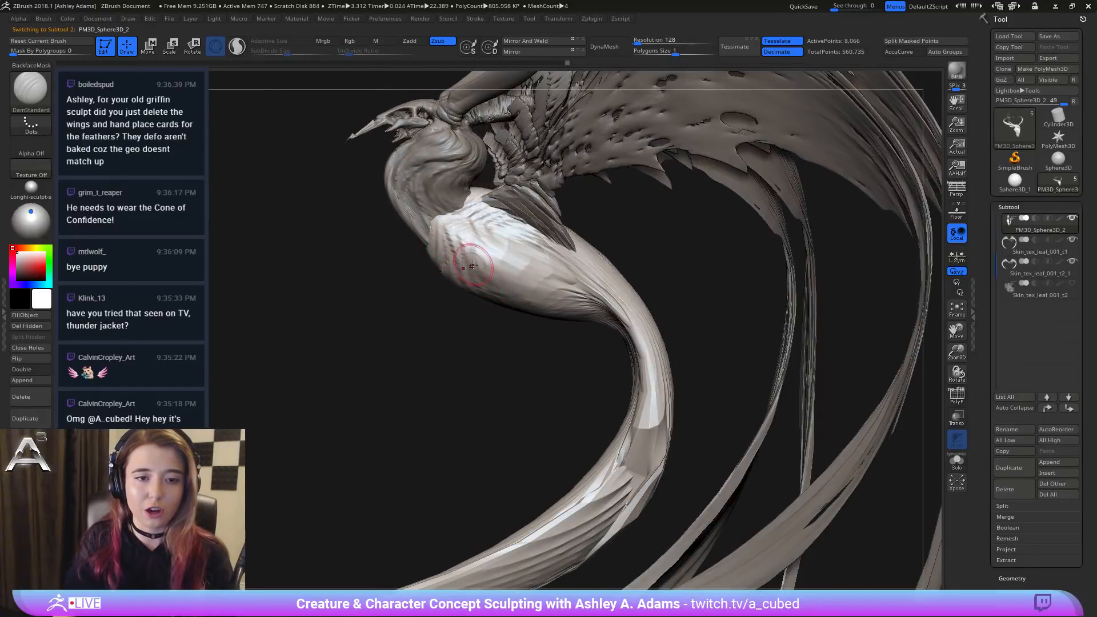
right_click_drag(503, 246, 555, 280, "alt")
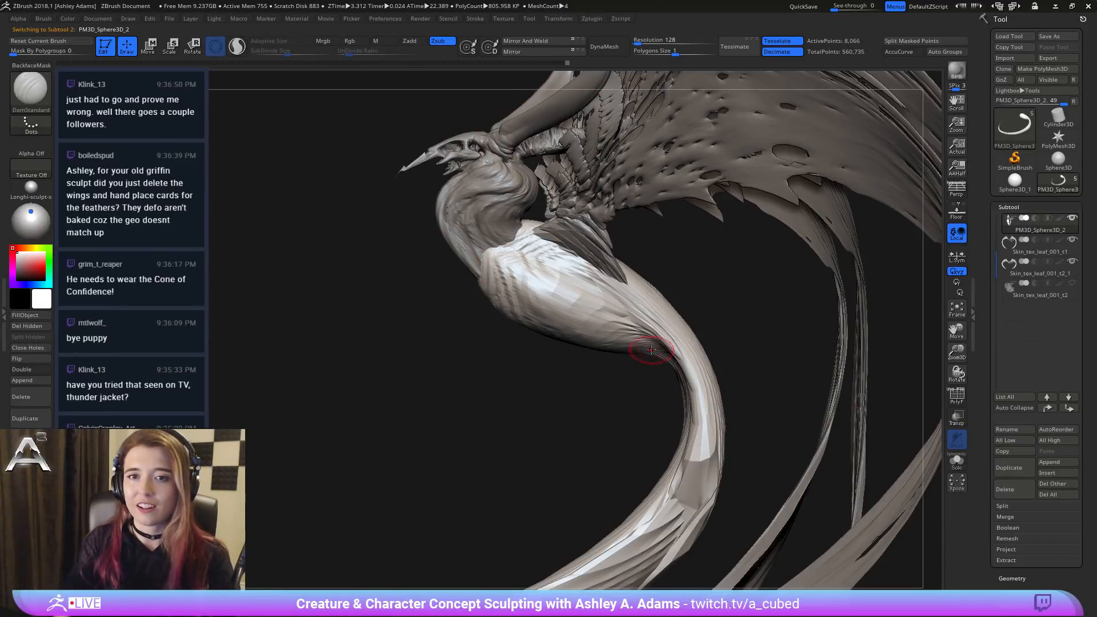
right_click_drag(533, 219, 539, 243)
right_click(529, 225)
key("b")
key("c")
key("b")
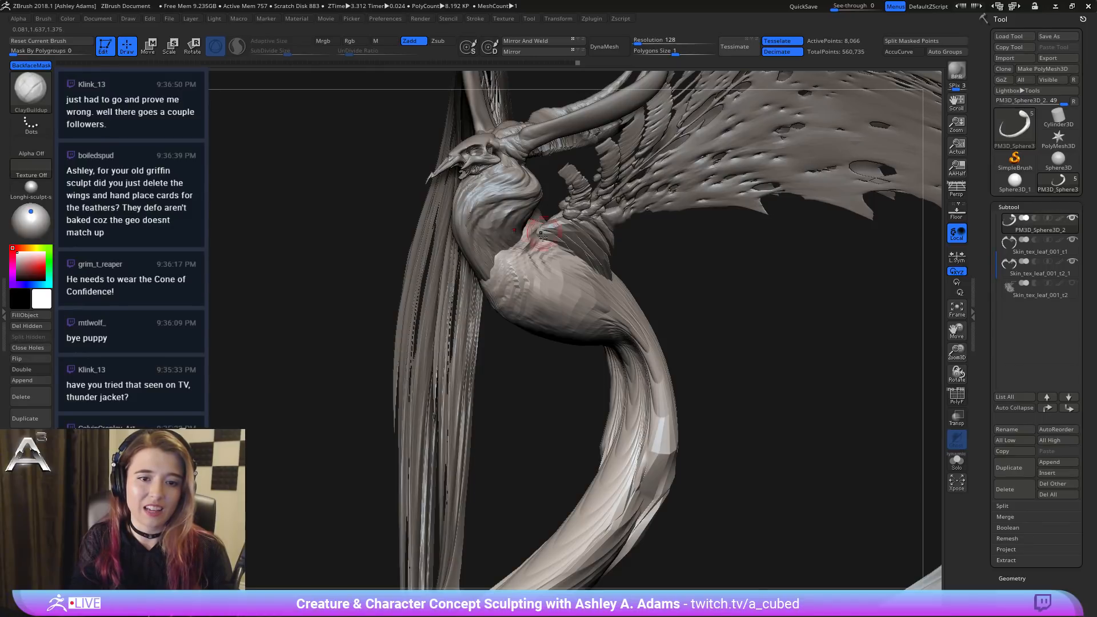
mouse_move(532, 241)
right_mouse_down()
mouse_move(561, 304)
mouse_move(534, 225)
right_mouse_up()
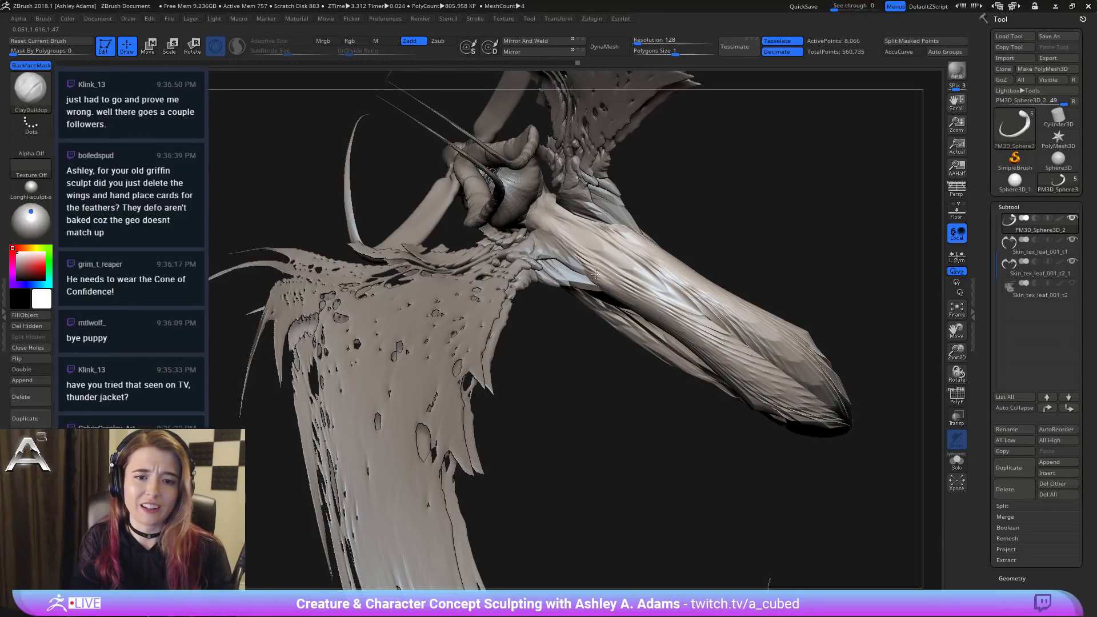
right_click_drag(589, 259, 567, 260)
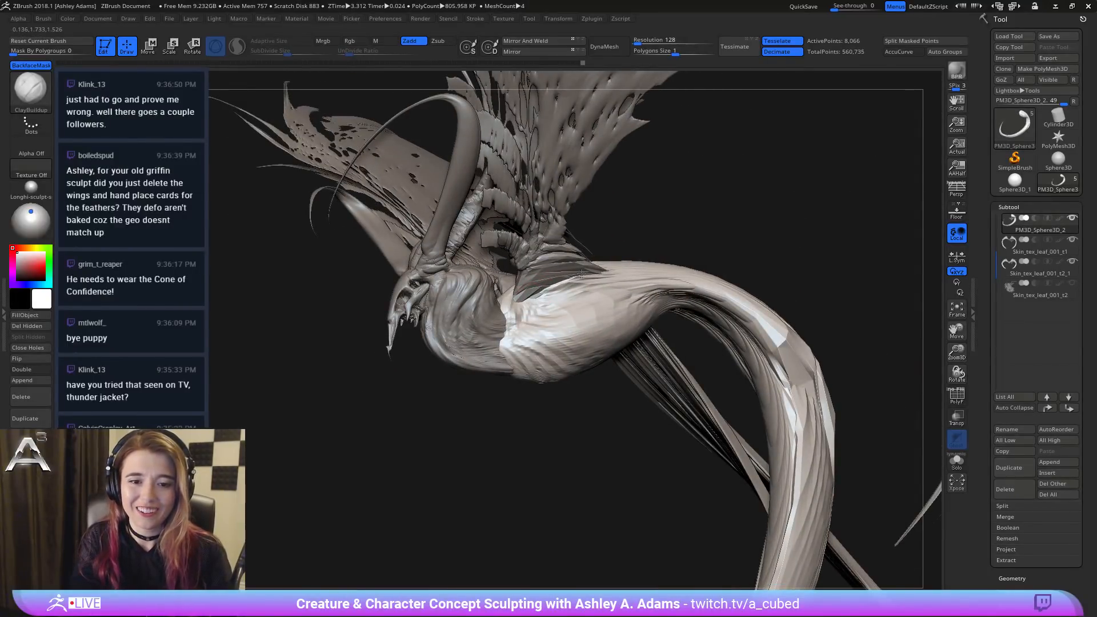
Step: Adjust the body's shape between the chest and the start of the tail with the SnakeHook brush
mouse_move(637, 279)
right_mouse_down()
mouse_move(572, 276)
mouse_move(578, 265)
mouse_move(597, 266)
mouse_move(612, 292)
mouse_move(610, 323)
mouse_move(597, 303)
mouse_move(600, 232)
right_mouse_up()
key("b")
key("s")
key("h")
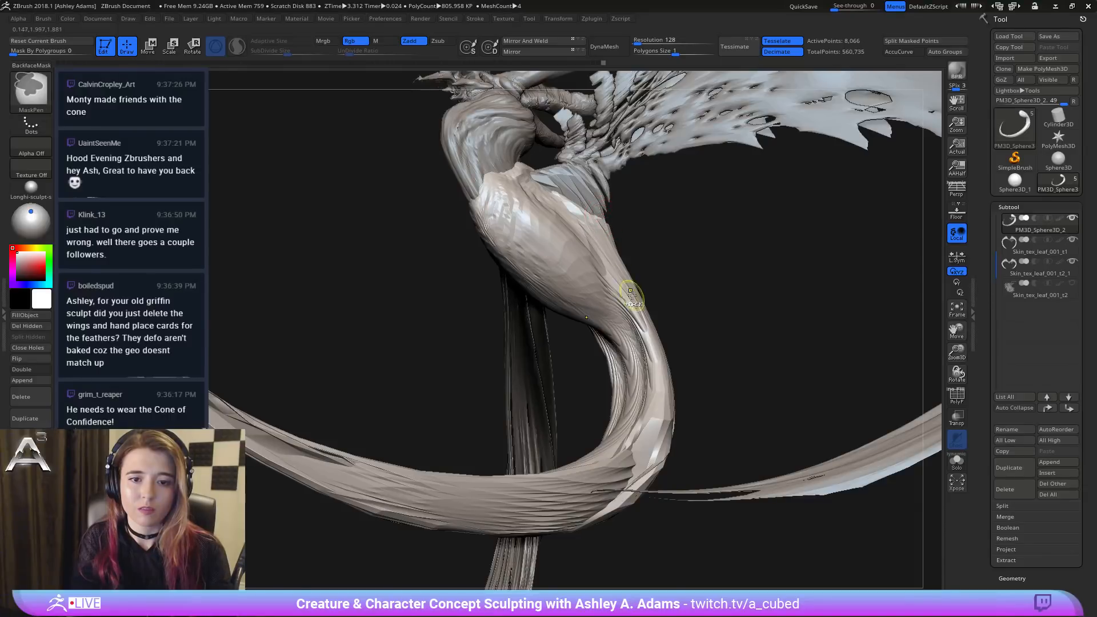
mouse_move(631, 295)
right_mouse_down("ctrl")
mouse_move(620, 251)
mouse_move(611, 314)
mouse_move(606, 283)
mouse_move(571, 282)
mouse_move(578, 308)
mouse_move(507, 291)
right_mouse_up("ctrl")
Step: Select the head and carve long curved creases down the side of the neck with the DamStandard brush
key("b")
key("d")
key("s")
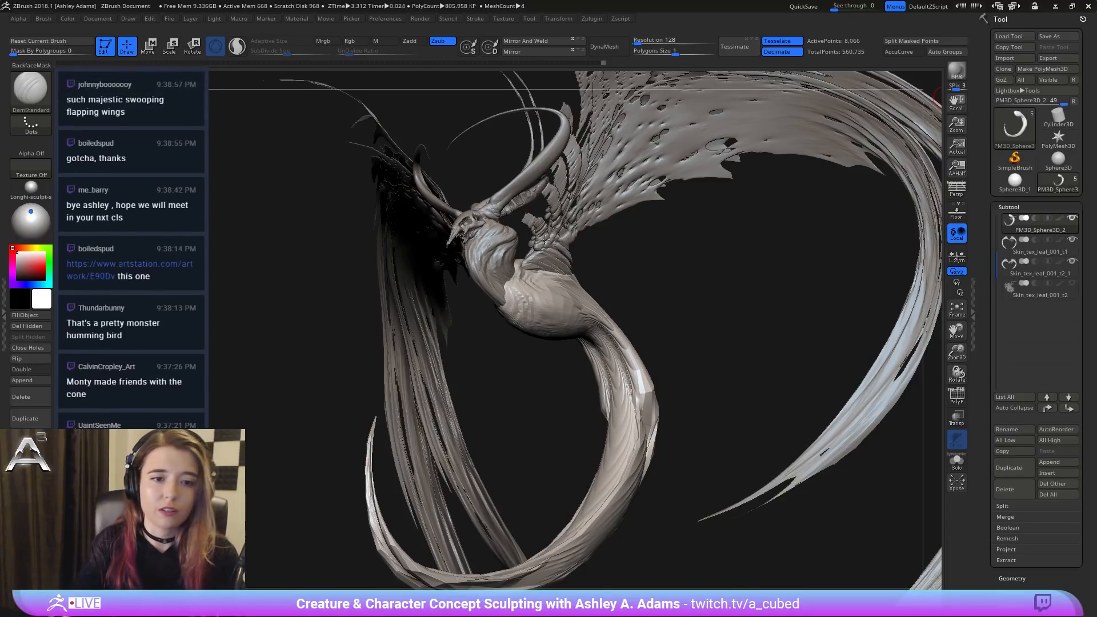
left_click_drag(725, 297, 883, 292)
right_click_drag(479, 272, 496, 257, "ctrl")
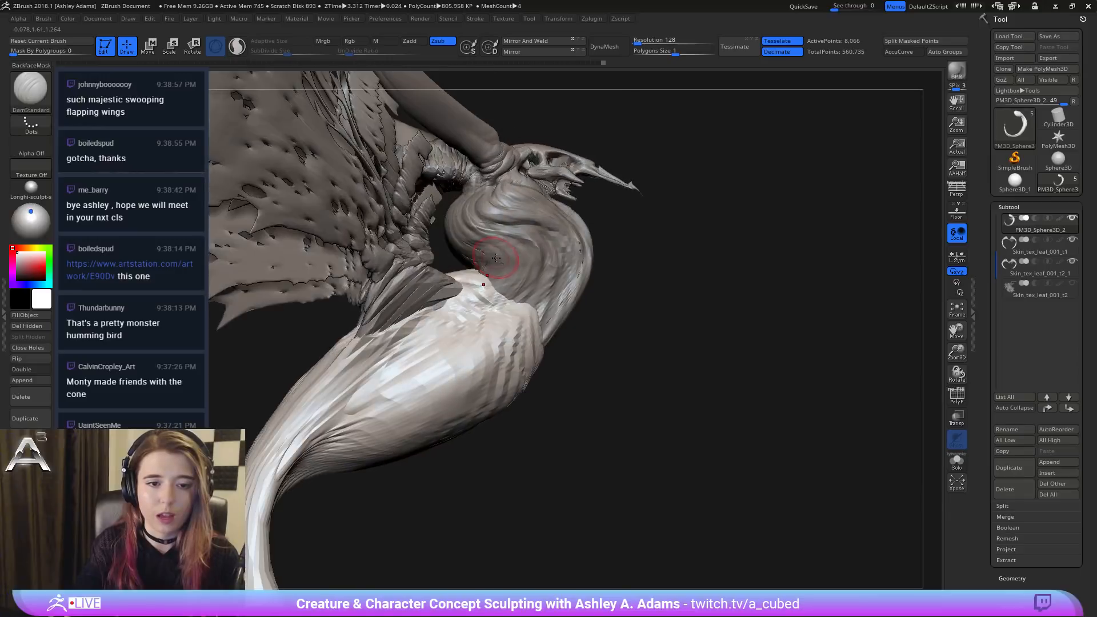
left_click(503, 268, "alt")
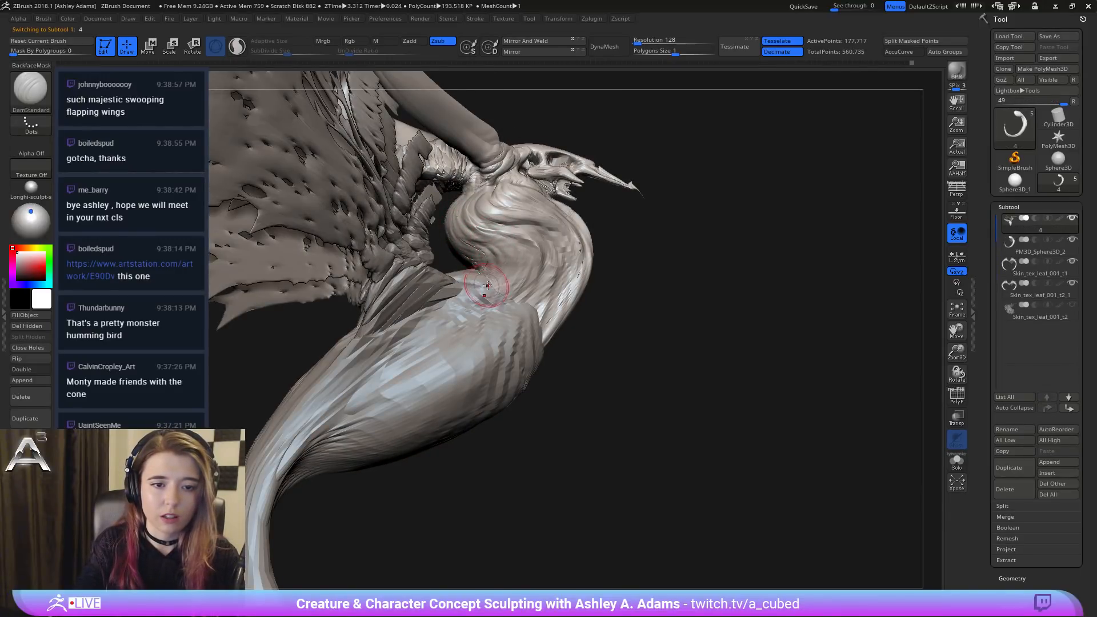
mouse_move(488, 255)
left_mouse_down()
mouse_move(474, 218)
mouse_move(514, 263)
mouse_move(484, 302)
left_mouse_up()
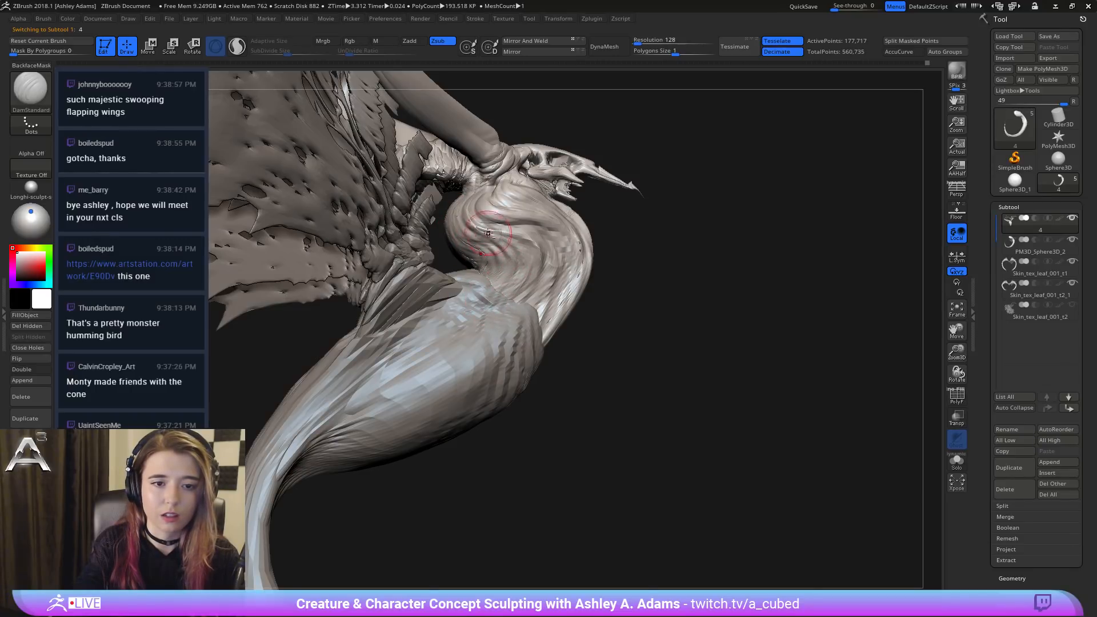
left_click_drag(488, 233, 502, 276)
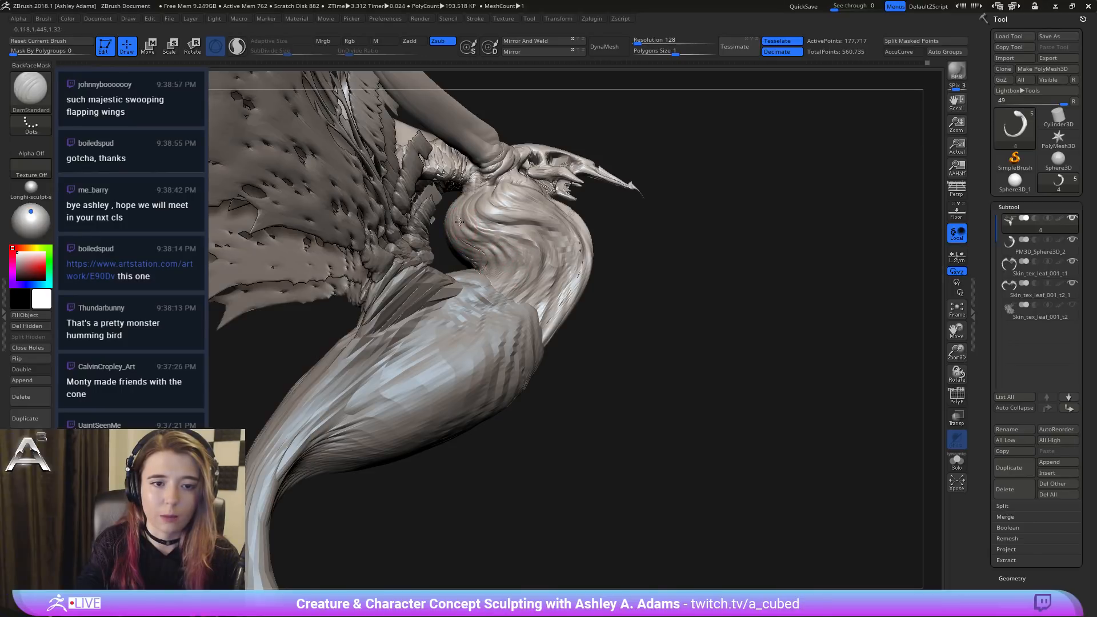
left_click_drag(472, 227, 511, 263)
mouse_move(462, 218)
left_mouse_down()
mouse_move(502, 235)
mouse_move(485, 245)
mouse_move(500, 260)
mouse_move(496, 245)
left_mouse_up()
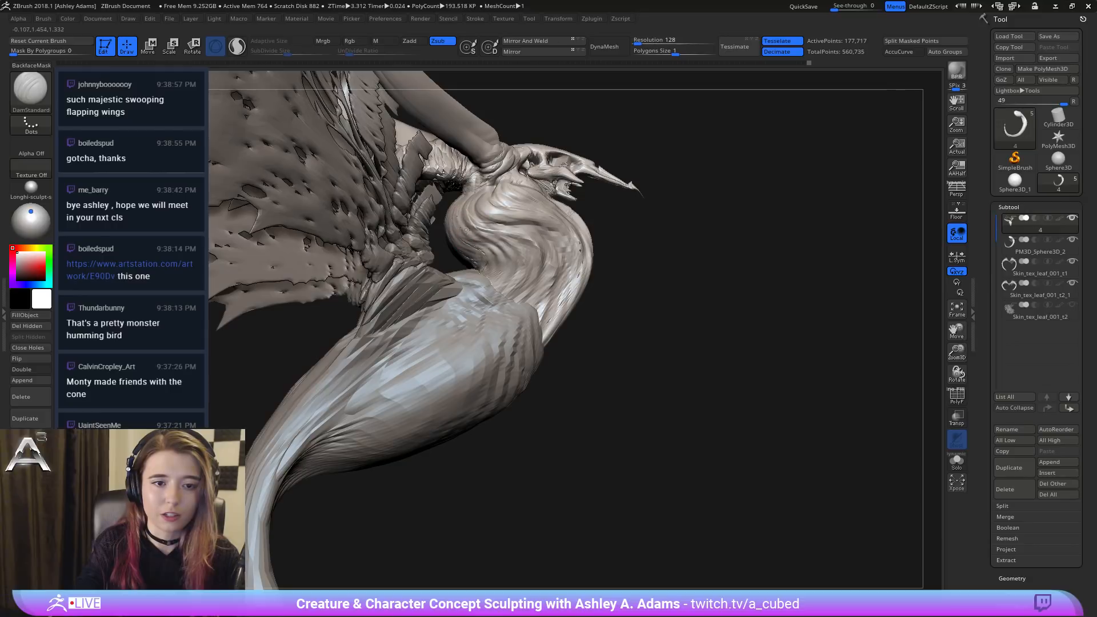
Step: Extend the DamStandard creases around the front and lower part of the neck
mouse_move(473, 219)
right_mouse_down()
mouse_move(494, 207)
mouse_move(498, 245)
mouse_move(434, 225)
right_mouse_up()
right_click_drag(548, 257, 608, 260)
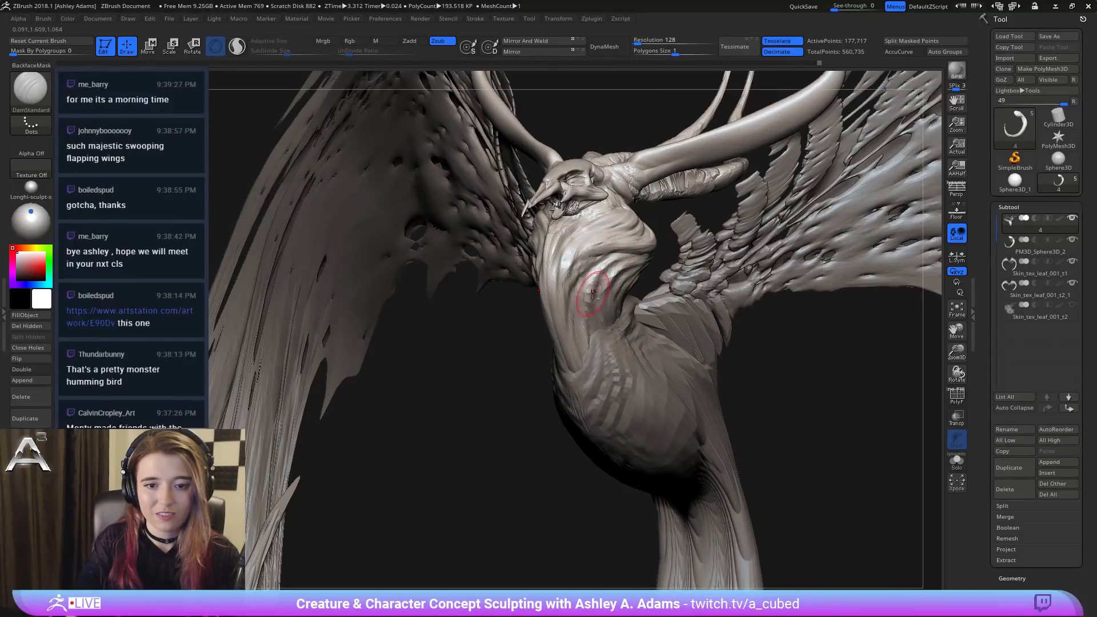
mouse_move(636, 254)
right_mouse_down()
mouse_move(617, 235)
mouse_move(651, 243)
right_mouse_up()
right_click_drag(583, 228, 535, 178, "alt")
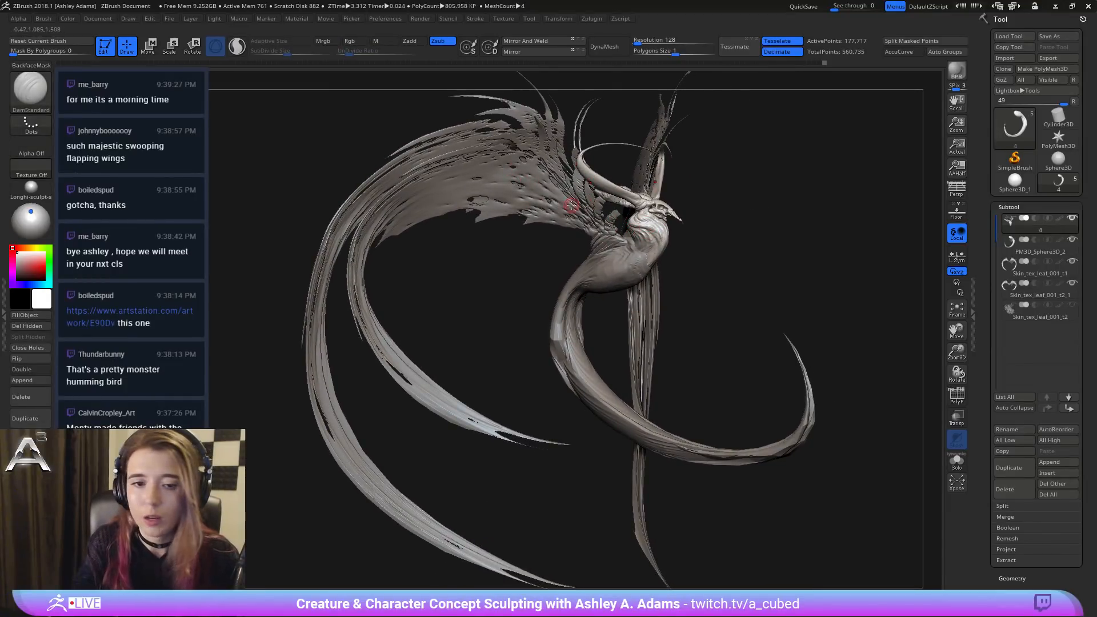
Step: Review the creature from several angles, reselect the head and save the tool as a new version named 5
right_click_drag(572, 205, 600, 234)
right_click_drag(674, 234, 638, 235)
right_click_drag(639, 235, 510, 199, "alt")
right_click_drag(509, 199, 512, 286, "ctrl")
right_click_drag(491, 249, 542, 281, "ctrl")
left_click(533, 307, "alt")
left_click(471, 249, "alt")
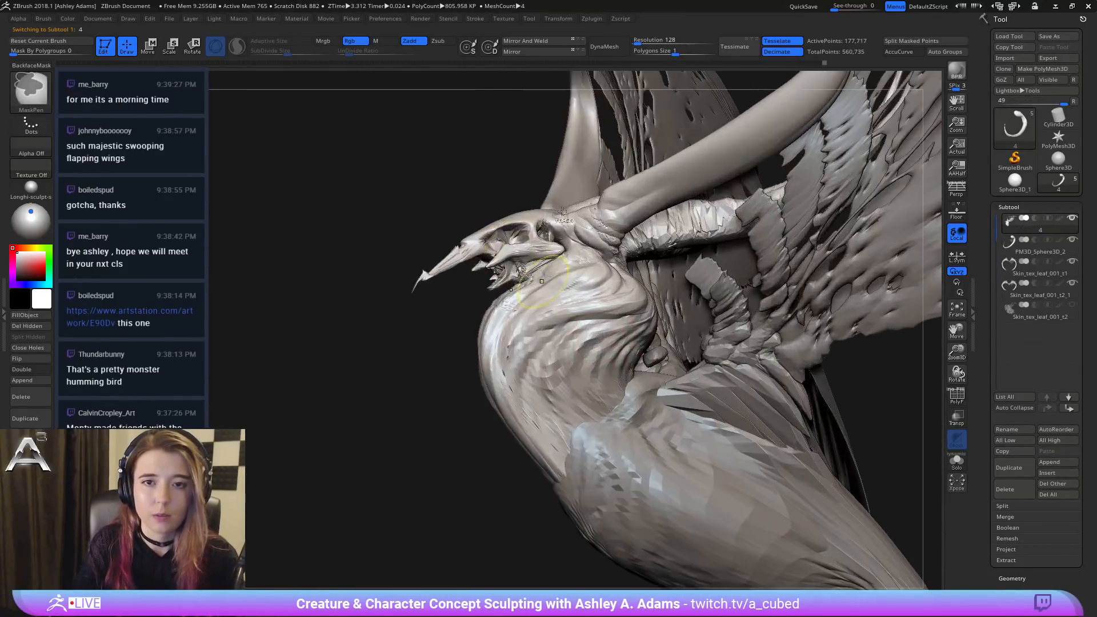
left_click(1045, 35)
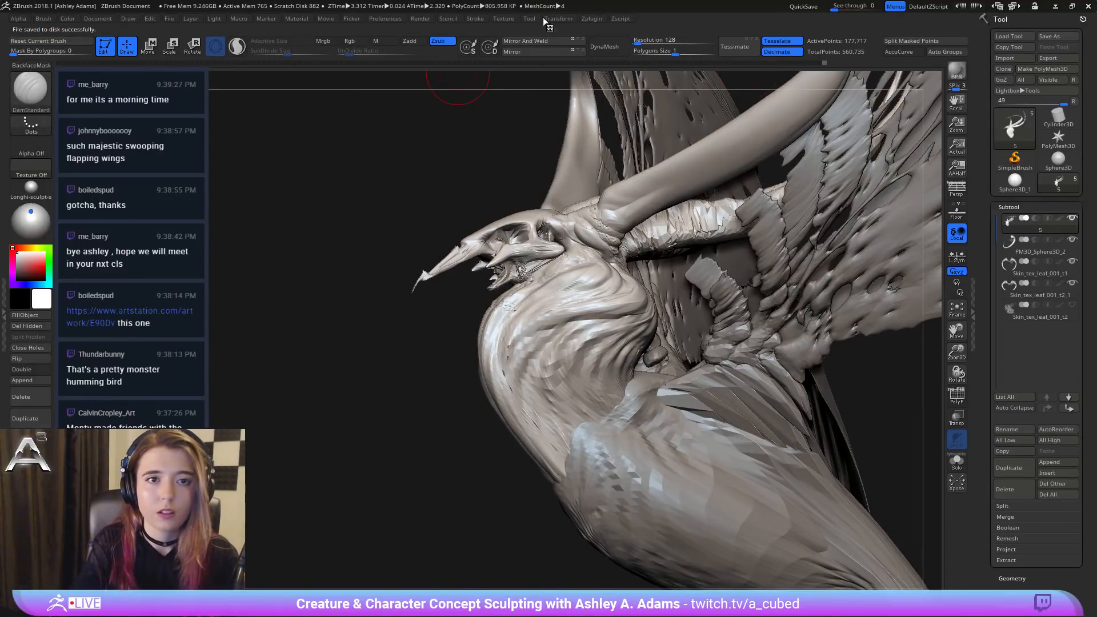
Step: Remesh the head with DynaMesh at a resolution of 1016
left_click_drag(638, 43, 654, 43)
left_click(604, 46)
key("ctrl+z")
left_click(609, 46)
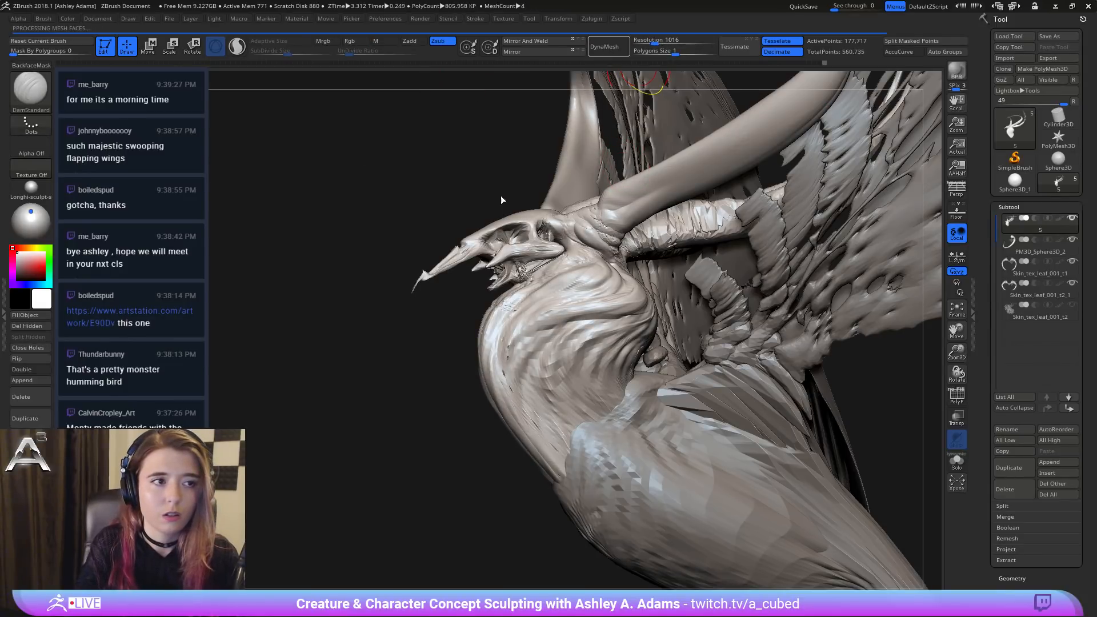
Step: Smooth the bone between the rear skull opening and the eye socket on the side of the head
right_click_drag(581, 225, 720, 229)
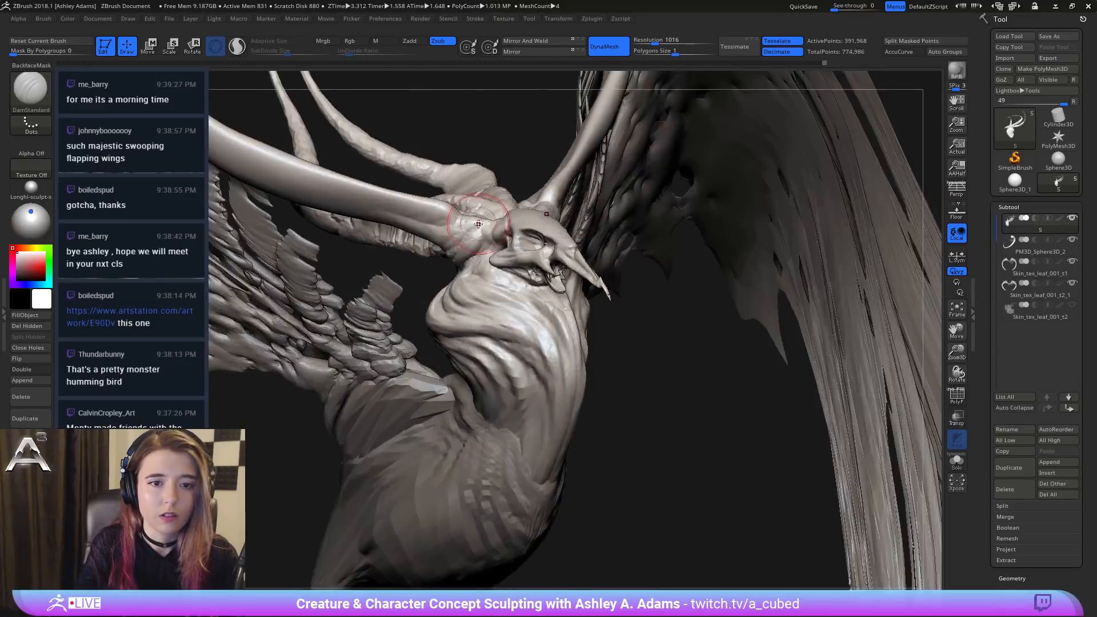
mouse_move(470, 228)
right_mouse_down()
mouse_move(515, 213)
mouse_move(434, 193)
right_mouse_up()
mouse_move(501, 246)
left_mouse_down("shift")
mouse_move(529, 251)
mouse_move(533, 233)
mouse_move(537, 254)
left_mouse_up("shift")
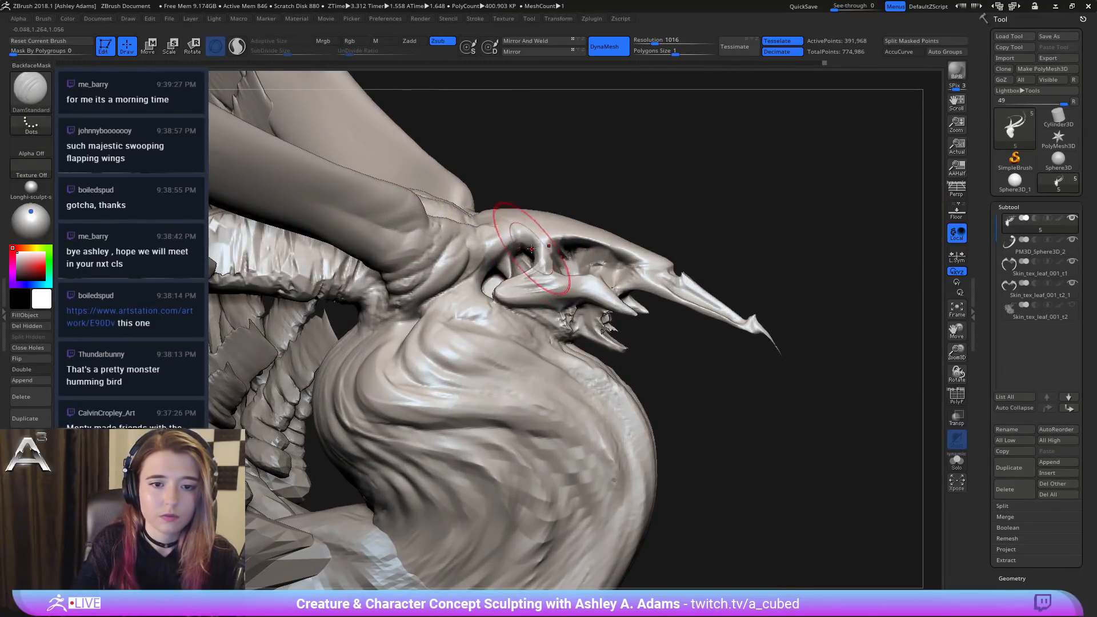
right_click_drag(529, 257, 500, 306)
right_click_drag(582, 243, 517, 246)
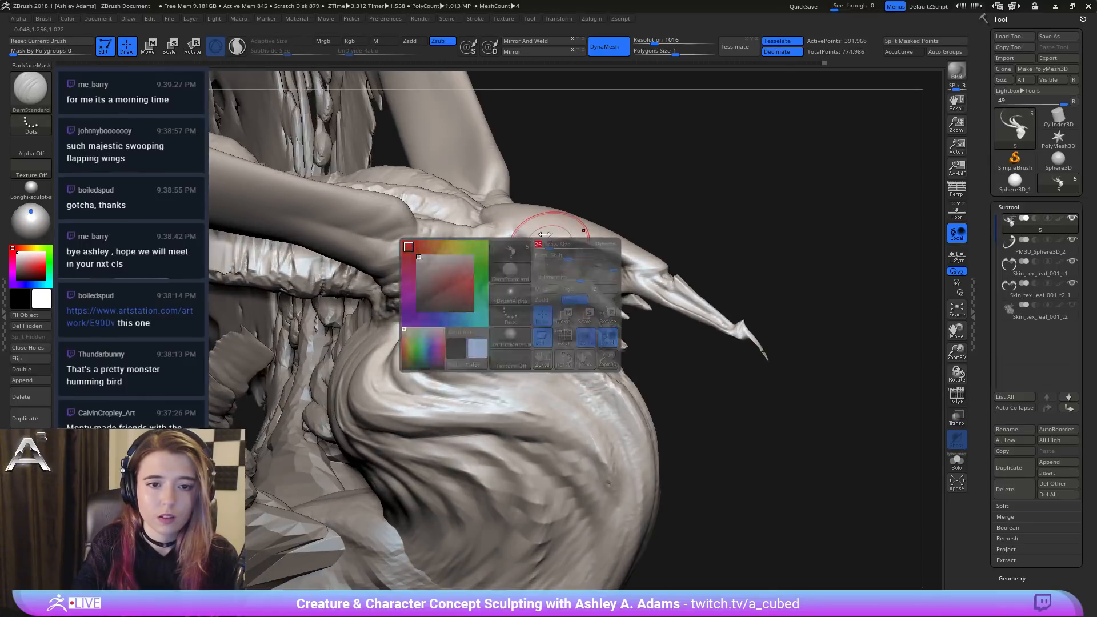
Step: Build up the form in and around the eye socket with the ClayBuildup brush
key("b")
key("c")
key("b")
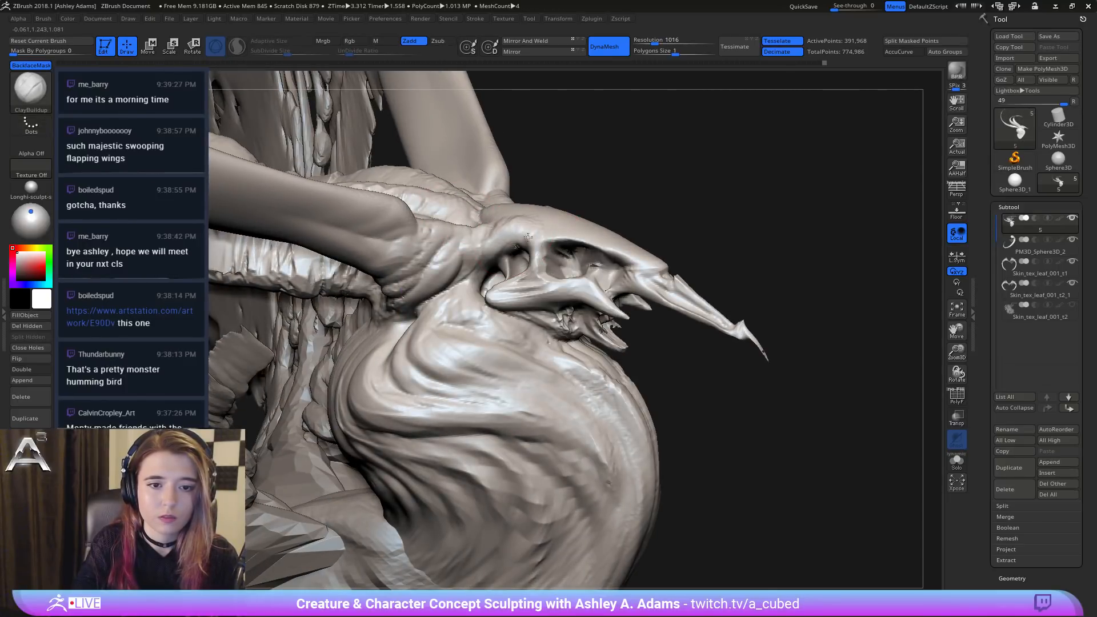
right_click_drag(510, 246, 547, 264)
mouse_move(547, 264)
left_mouse_down()
mouse_move(535, 260)
mouse_move(559, 254)
left_mouse_up()
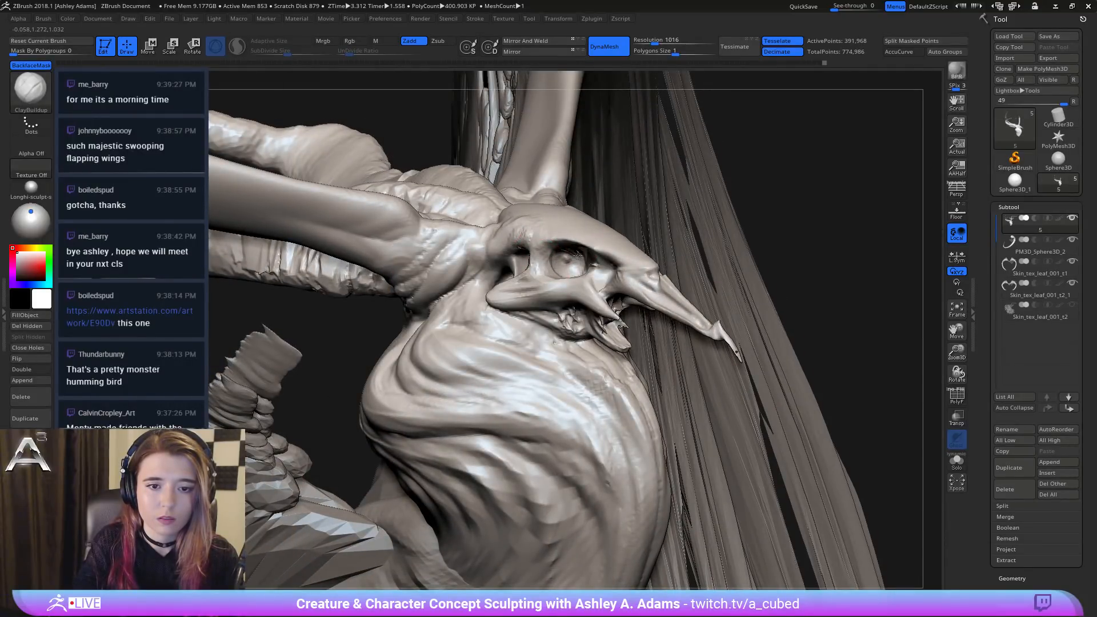
mouse_move(577, 249)
right_mouse_down()
mouse_move(586, 256)
mouse_move(577, 254)
right_mouse_up()
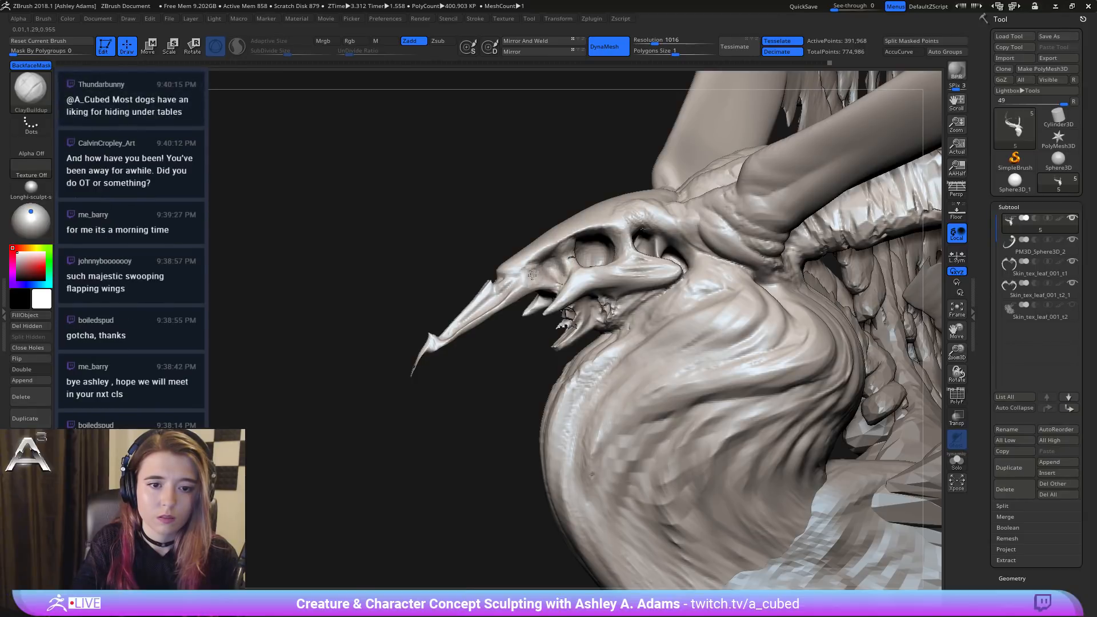
Step: Reshape the upper rim of the eye socket and the cheekbone below it with the SnakeHook brush
mouse_move(588, 258)
right_mouse_down()
mouse_move(561, 256)
mouse_move(559, 246)
right_mouse_up()
key("b")
key("s")
key("h")
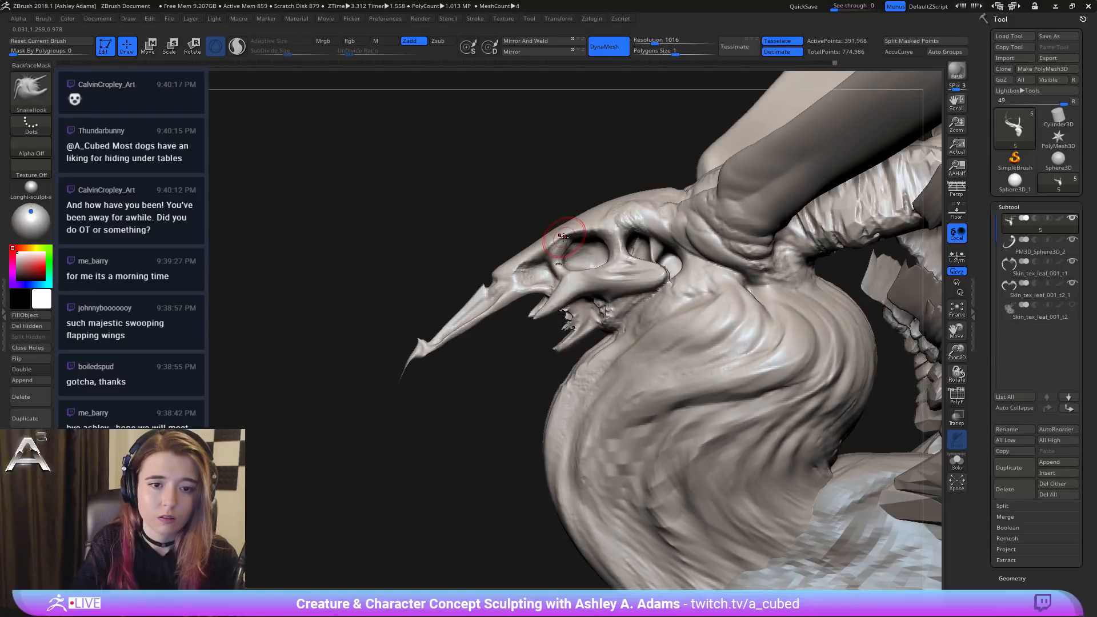
left_click_drag(588, 225, 598, 229)
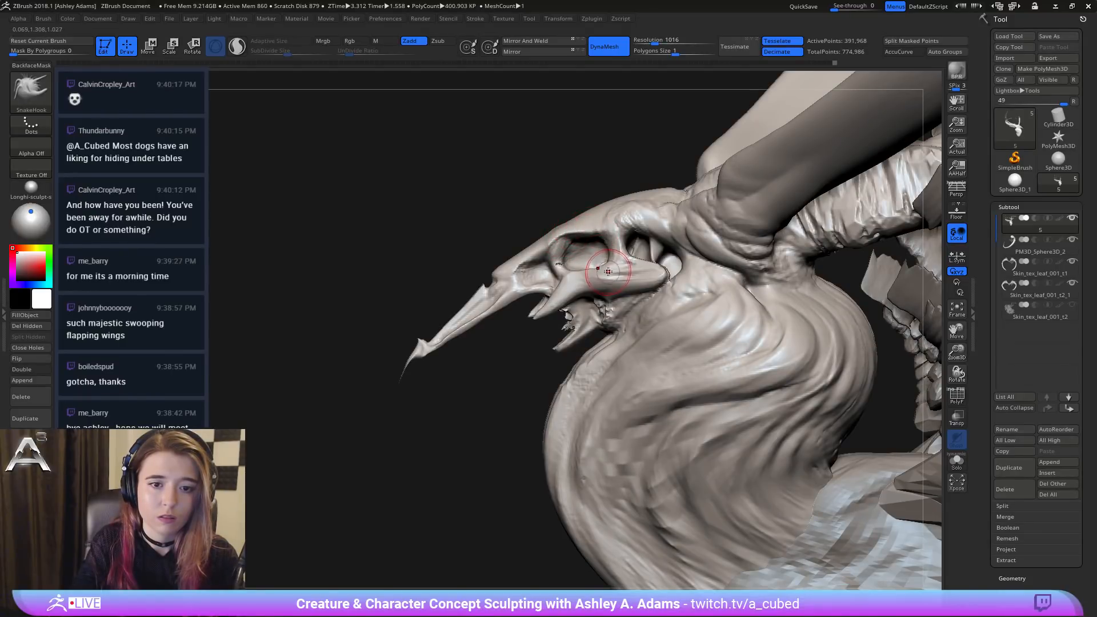
left_click_drag(610, 267, 593, 273)
Step: Add volume to the cheekbone beneath the eye socket with the ClayBuildup brush
mouse_move(574, 281)
right_mouse_down()
mouse_move(562, 268)
mouse_move(580, 273)
right_mouse_up()
key("b")
key("c")
key("b")
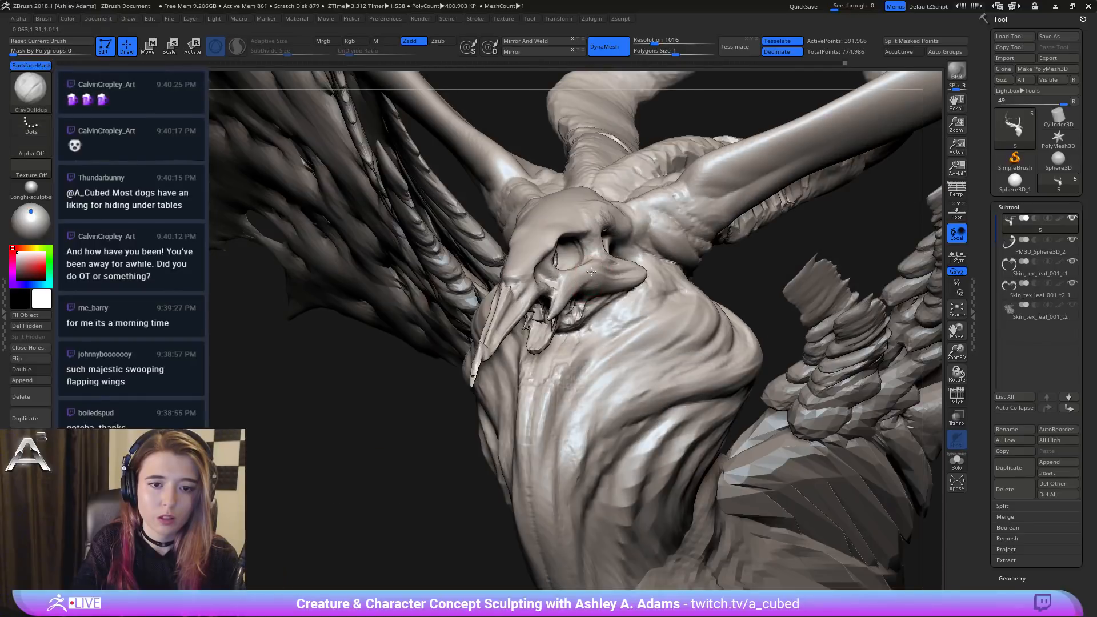
left_click_drag(582, 270, 595, 266)
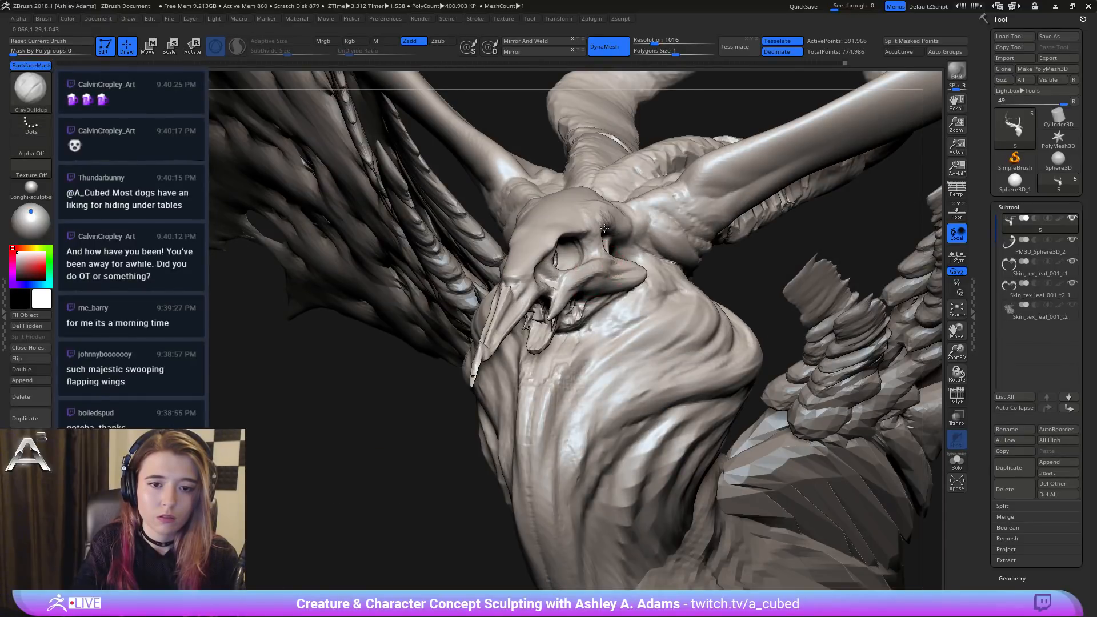
Step: Pull the cheekbone and rear skull opening into shape with SnakeHook, switch back to ClayBuildup and check the skull from several angles
mouse_move(604, 229)
right_mouse_down()
mouse_move(623, 267)
mouse_move(601, 278)
mouse_move(595, 263)
right_mouse_up()
key("b")
key("s")
key("h")
key("b")
key("c")
key("b")
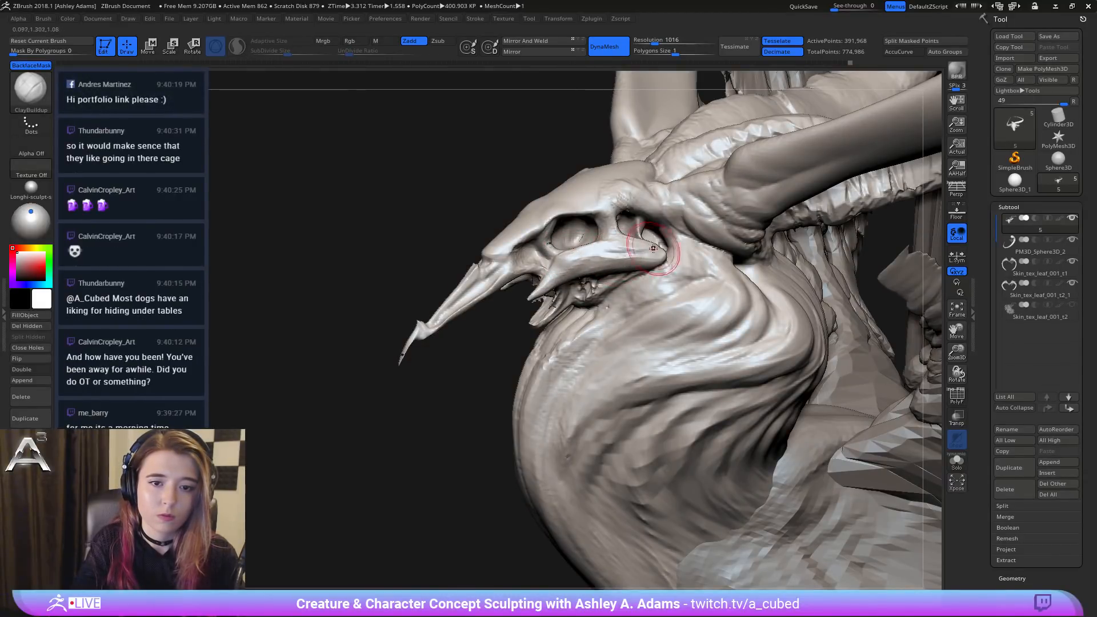
right_click_drag(571, 251, 558, 262)
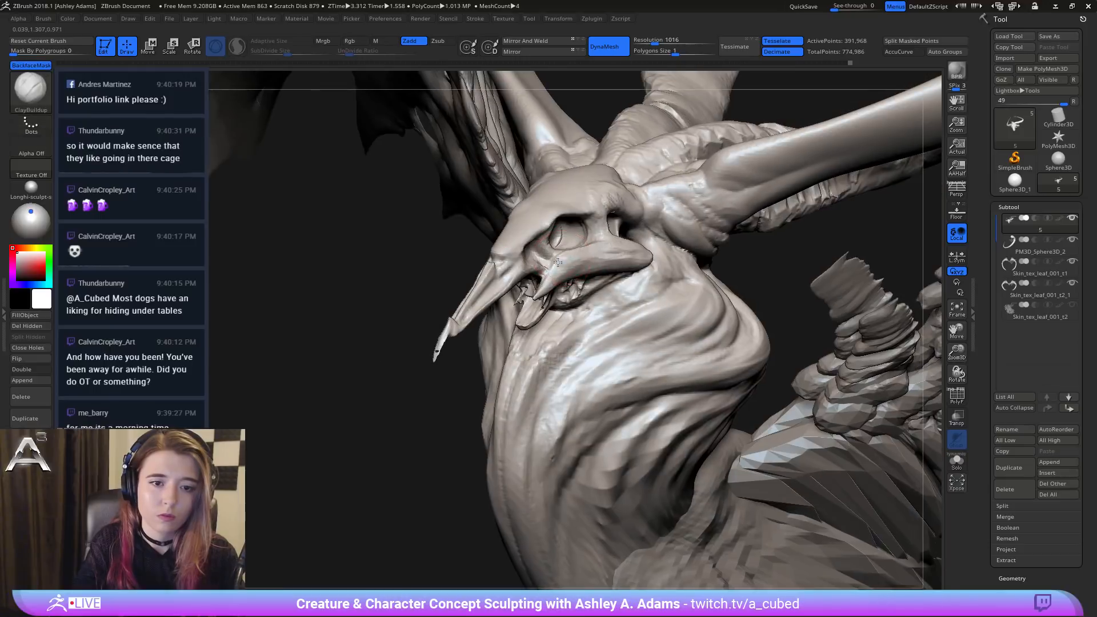
right_click_drag(595, 313, 598, 240)
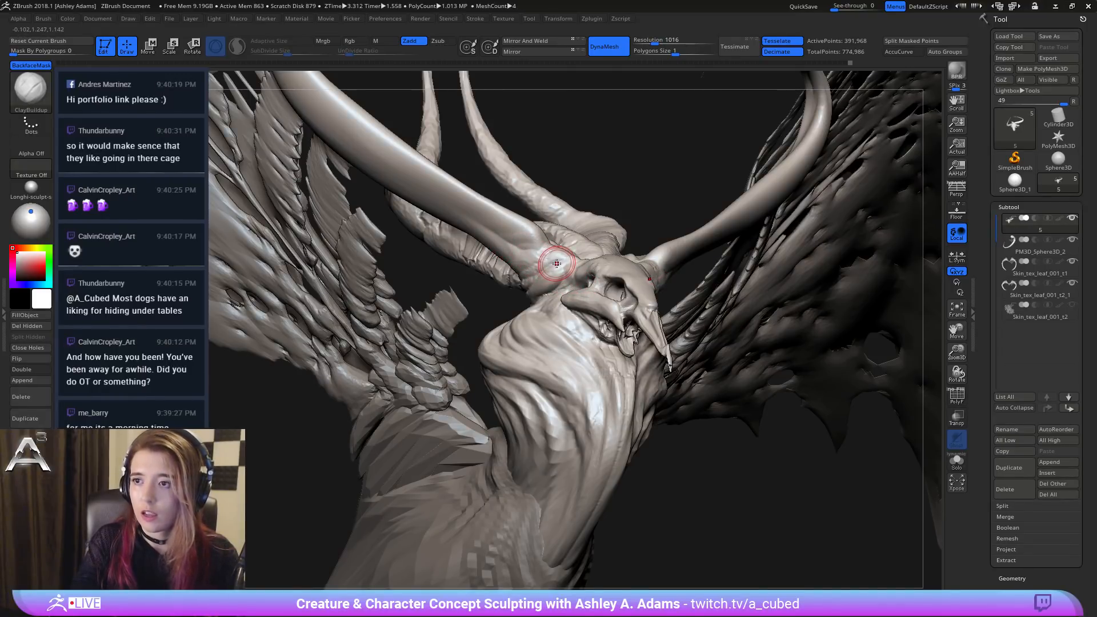
Step: Adjust the profile of the skull's brow with the SnakeHook brush
mouse_move(559, 273)
right_mouse_down()
mouse_move(577, 289)
mouse_move(531, 295)
mouse_move(571, 295)
right_mouse_up()
key("space")
key("b")
key("s")
key("h")
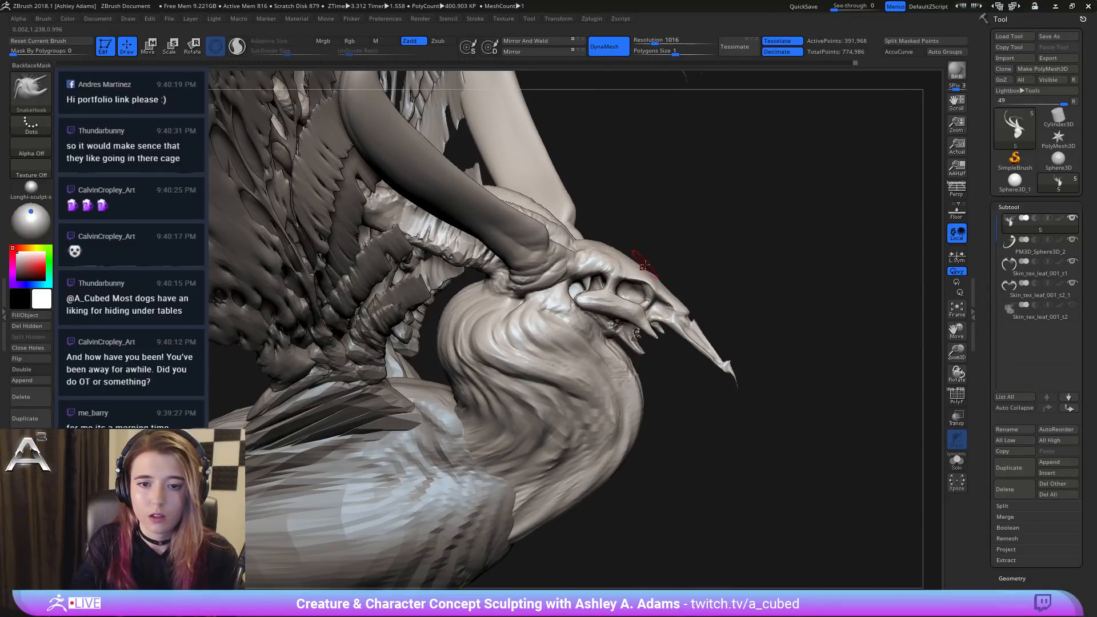
mouse_move(634, 264)
right_mouse_down()
mouse_move(595, 256)
mouse_move(594, 191)
right_mouse_up()
Step: Build up flowing skin folds from behind the jaw down the upper neck and throat with the ClayBuildup brush
key("b")
key("c")
key("b")
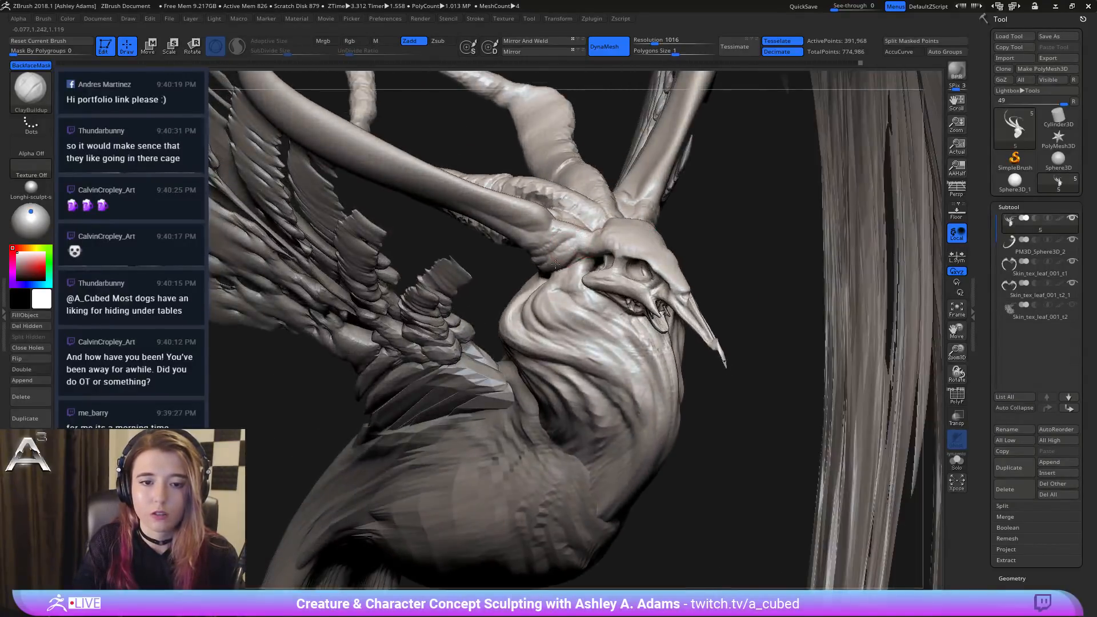
right_click_drag(580, 239, 608, 266)
mouse_move(576, 275)
left_mouse_down()
mouse_move(593, 313)
mouse_move(565, 318)
mouse_move(633, 341)
left_mouse_up()
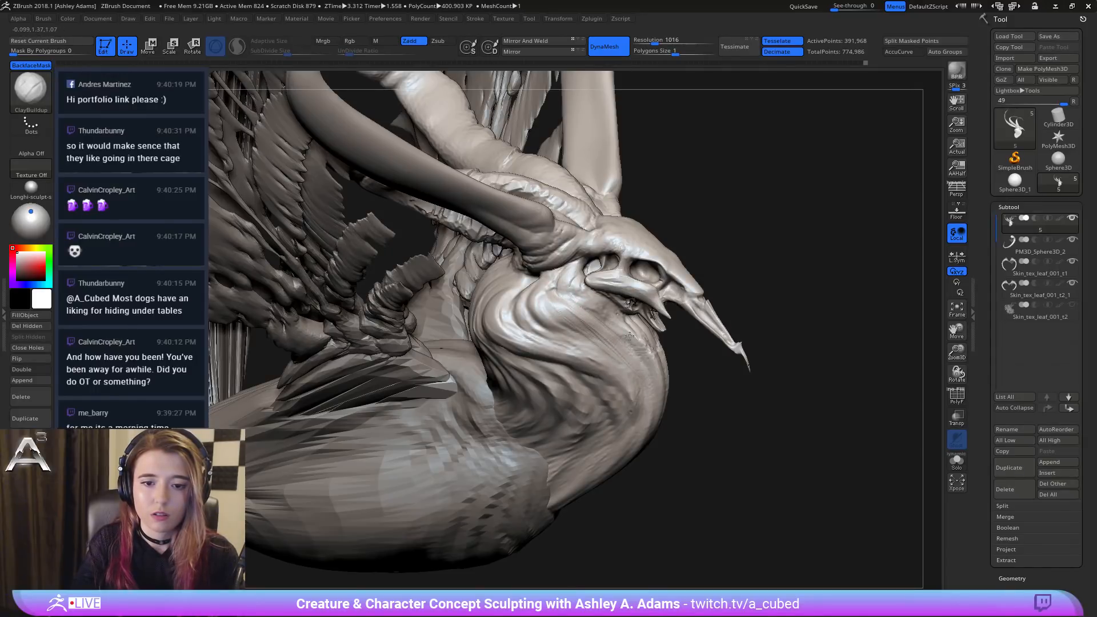
mouse_move(575, 292)
left_mouse_down()
mouse_move(604, 315)
mouse_move(610, 308)
left_mouse_up()
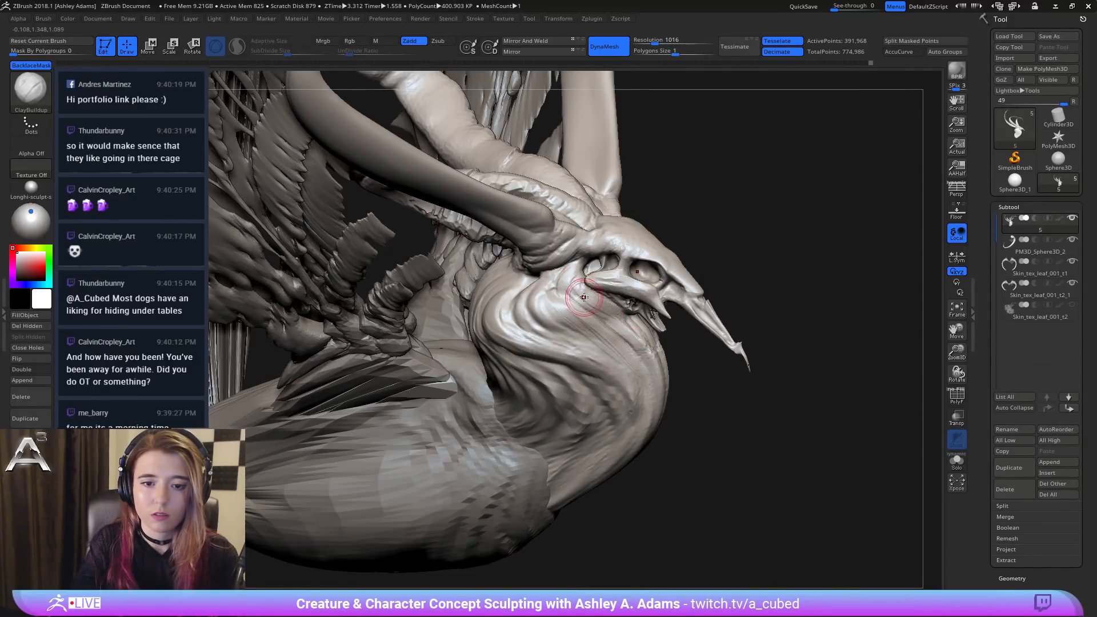
right_click_drag(610, 308, 629, 319)
mouse_move(630, 319)
left_mouse_down()
mouse_move(649, 336)
mouse_move(663, 389)
mouse_move(639, 356)
left_mouse_up()
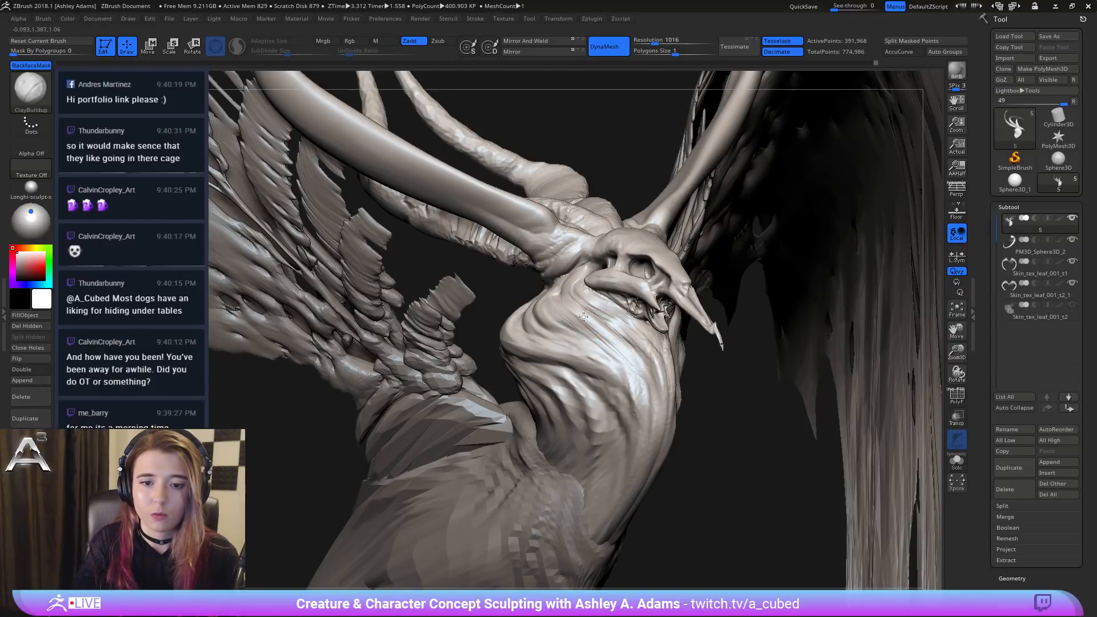
right_click_drag(572, 313, 552, 298)
mouse_move(611, 371)
left_mouse_down()
mouse_move(607, 379)
mouse_move(620, 363)
mouse_move(601, 381)
mouse_move(617, 368)
mouse_move(619, 384)
left_mouse_up()
right_click_drag(631, 359, 623, 356)
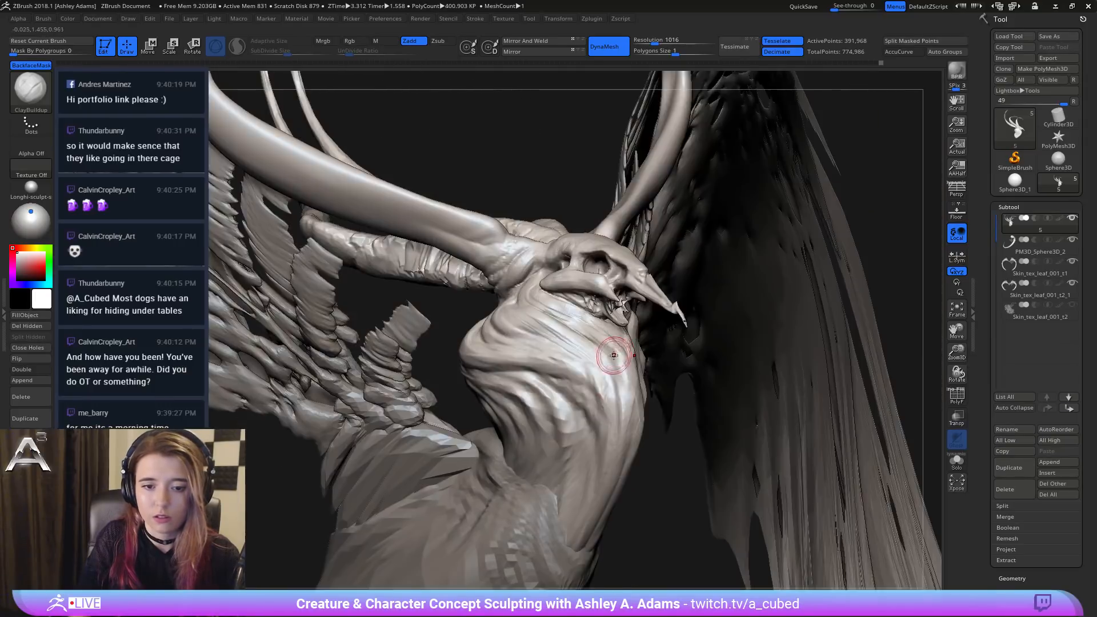
Step: Carve long creases from under the jaw down the front of the throat with the DamStandard brush
key("b")
key("d")
key("s")
mouse_move(589, 331)
left_mouse_down()
mouse_move(623, 367)
mouse_move(635, 420)
left_mouse_up()
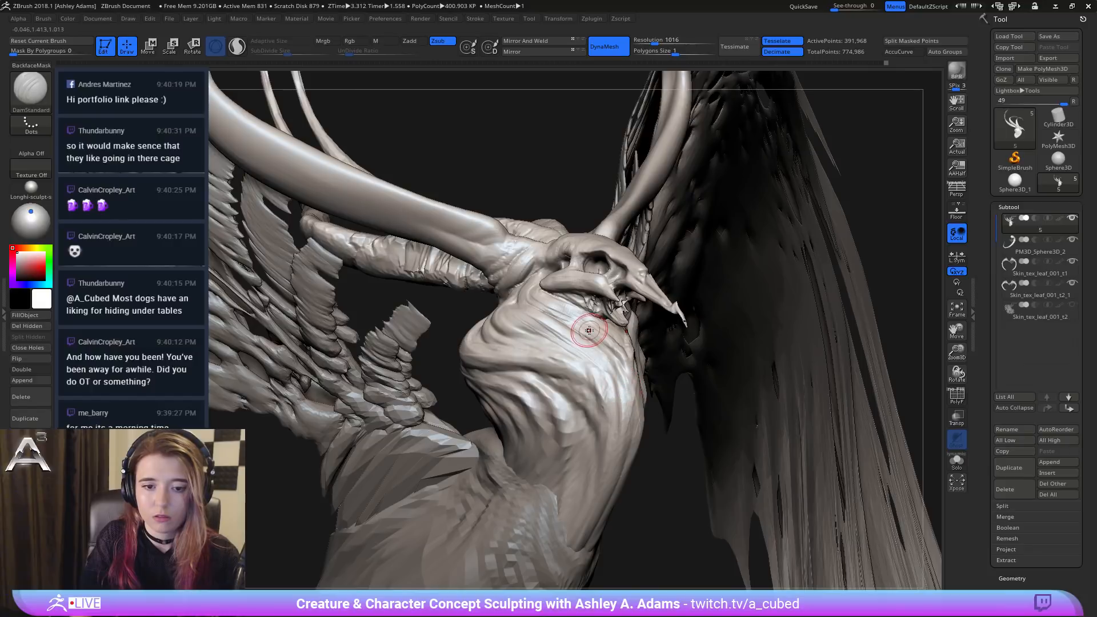
left_click_drag(587, 331, 623, 448)
left_click_drag(571, 348, 628, 449)
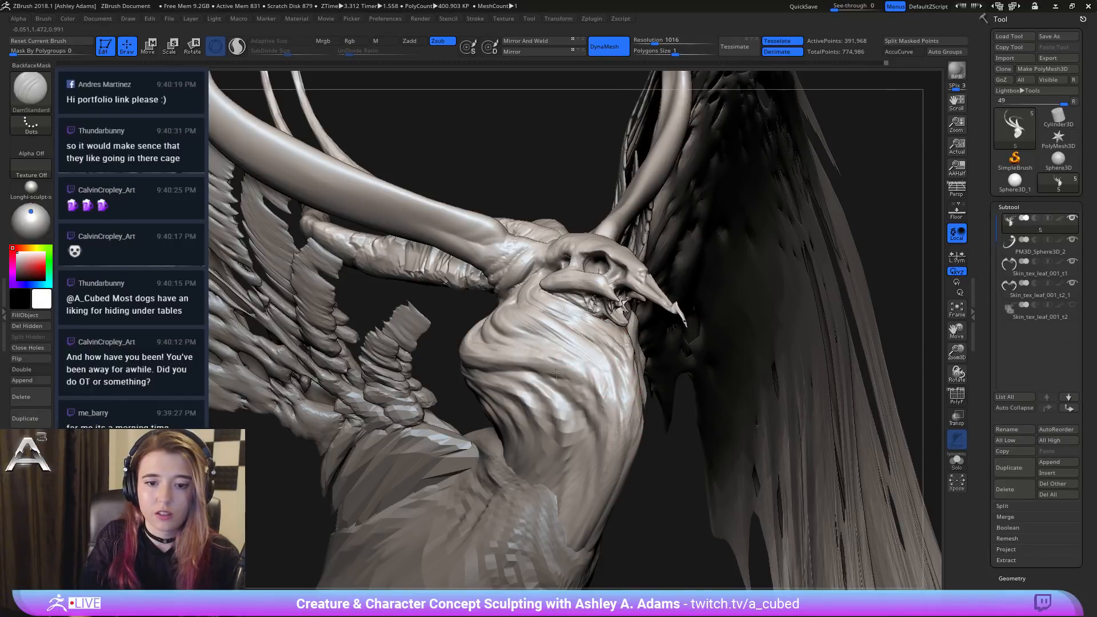
right_click_drag(668, 384, 611, 378)
left_click_drag(639, 339, 594, 435)
right_click_drag(624, 382, 694, 372)
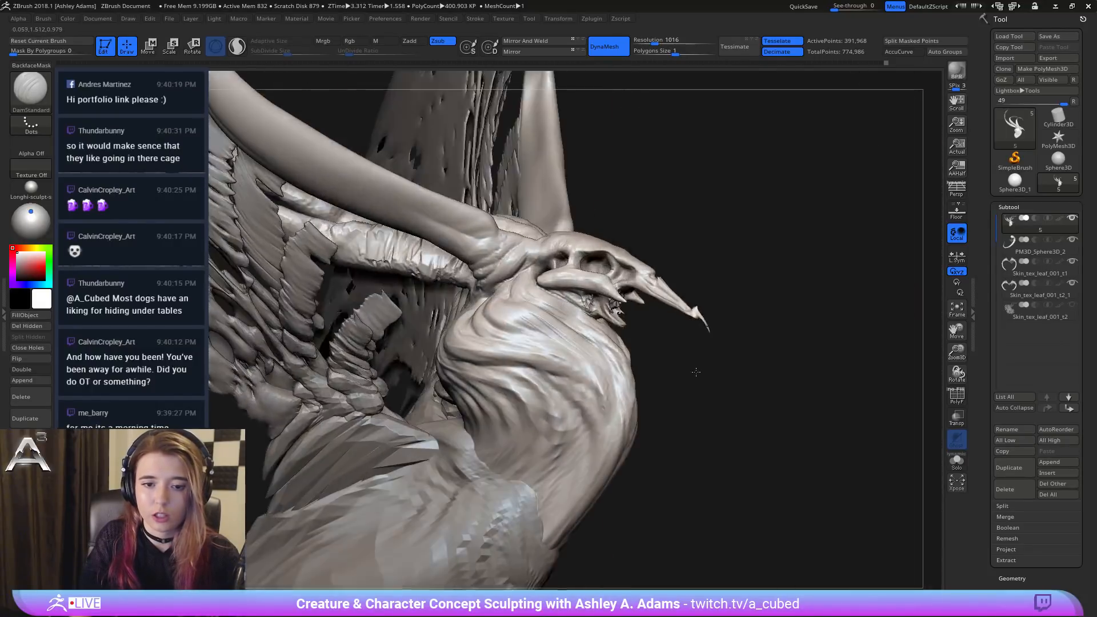
Step: Carve diagonal DamStandard creases across the upper neck from behind the jaw towards the throat
right_click_drag(584, 303, 549, 311)
left_click_drag(545, 310, 609, 354)
mouse_move(519, 275)
left_mouse_down()
mouse_move(605, 331)
mouse_move(622, 355)
left_mouse_up()
left_click_drag(537, 285, 621, 349)
mouse_move(598, 332)
right_mouse_down()
mouse_move(638, 324)
mouse_move(588, 290)
mouse_move(577, 320)
right_mouse_up()
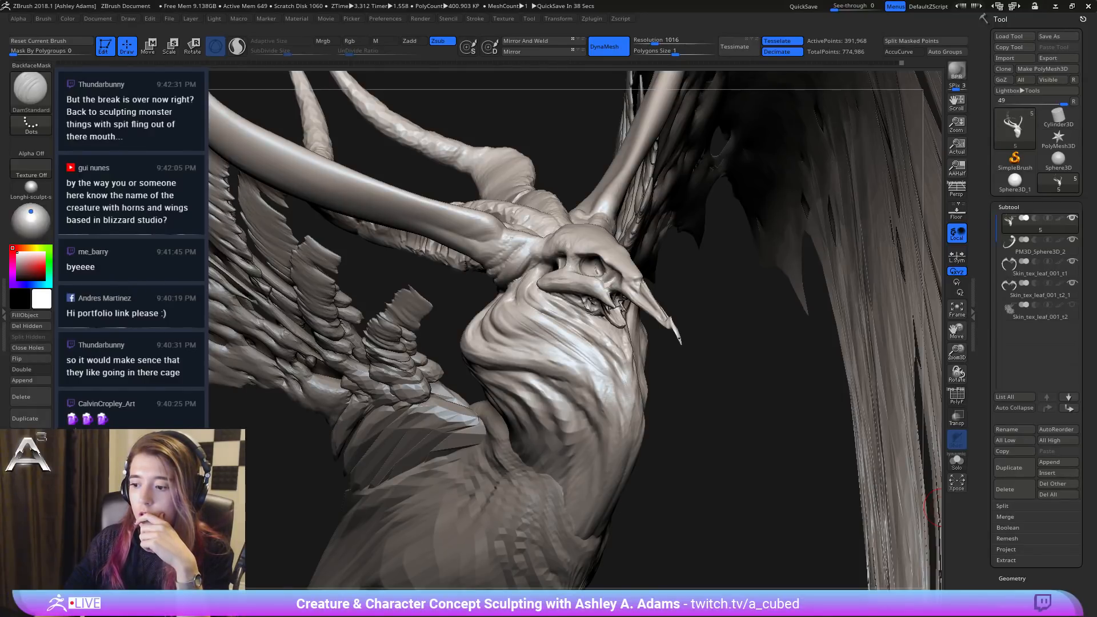
Step: Switch to the browser, show the ArtStation portfolio in a smaller window and select its web address
key("alt+Tab")
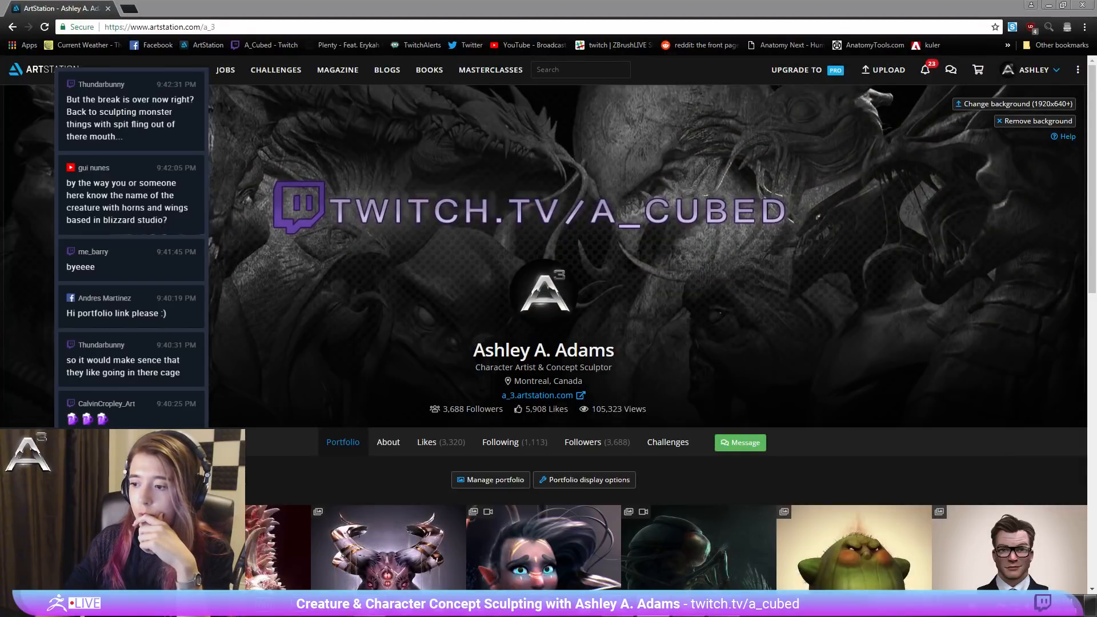
left_click(732, 308)
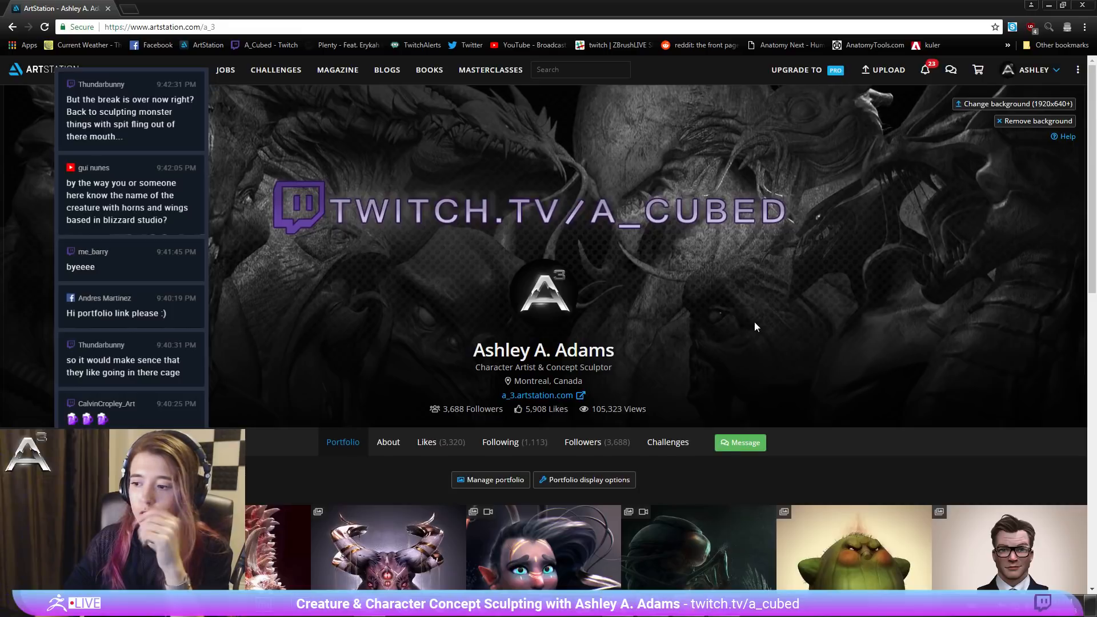
scroll(755, 323, "down", 5)
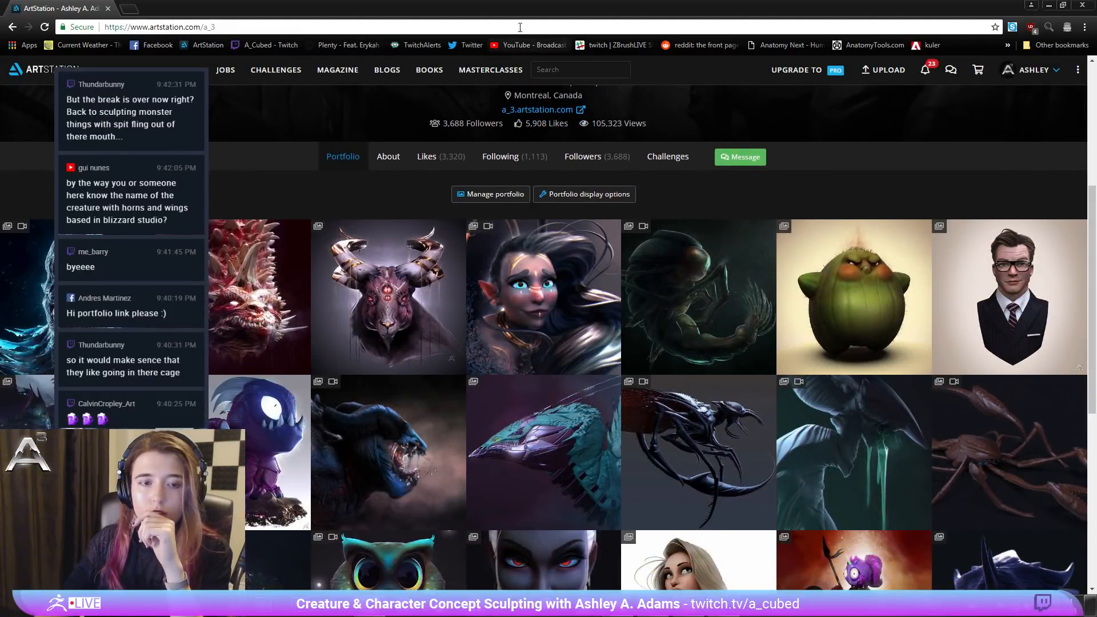
left_click_drag(493, 11, 669, 35)
scroll(672, 339, "up", 3)
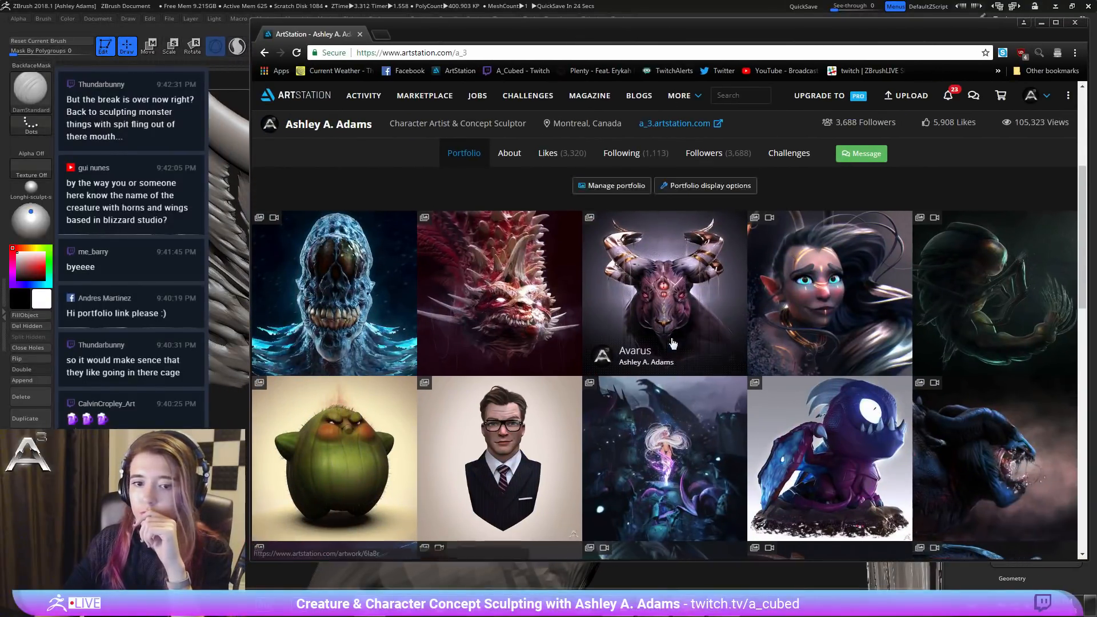
scroll(559, 208, "down", 2)
left_click_drag(470, 53, 345, 53)
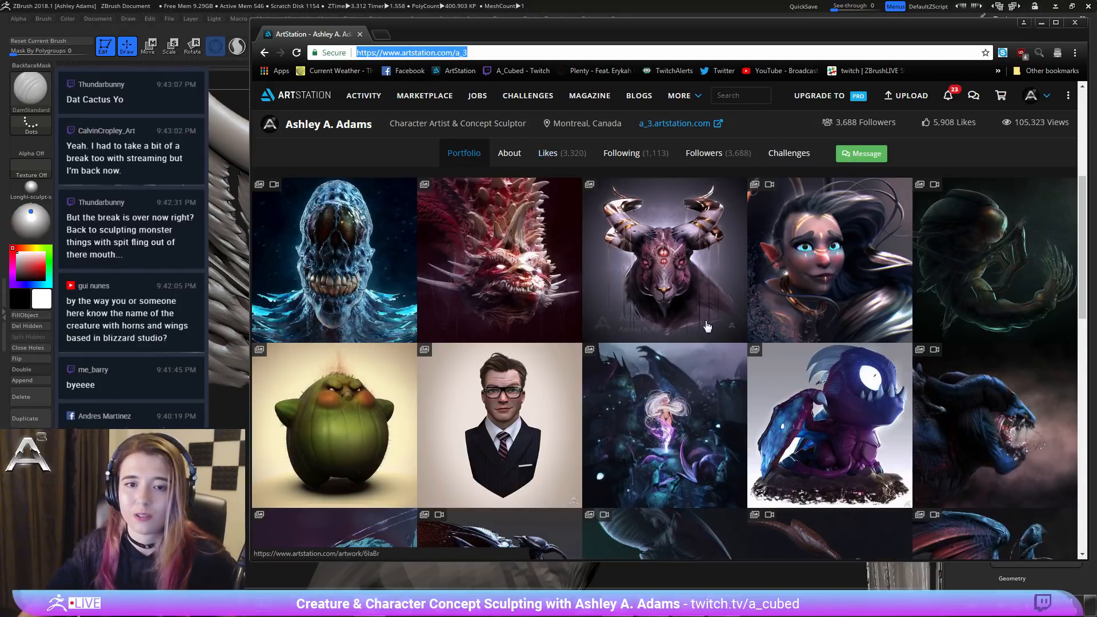
Step: Open the Fatcus the Cactus artwork and compare the final render with the turnaround views and the old 2013/2014 design
left_click(637, 284)
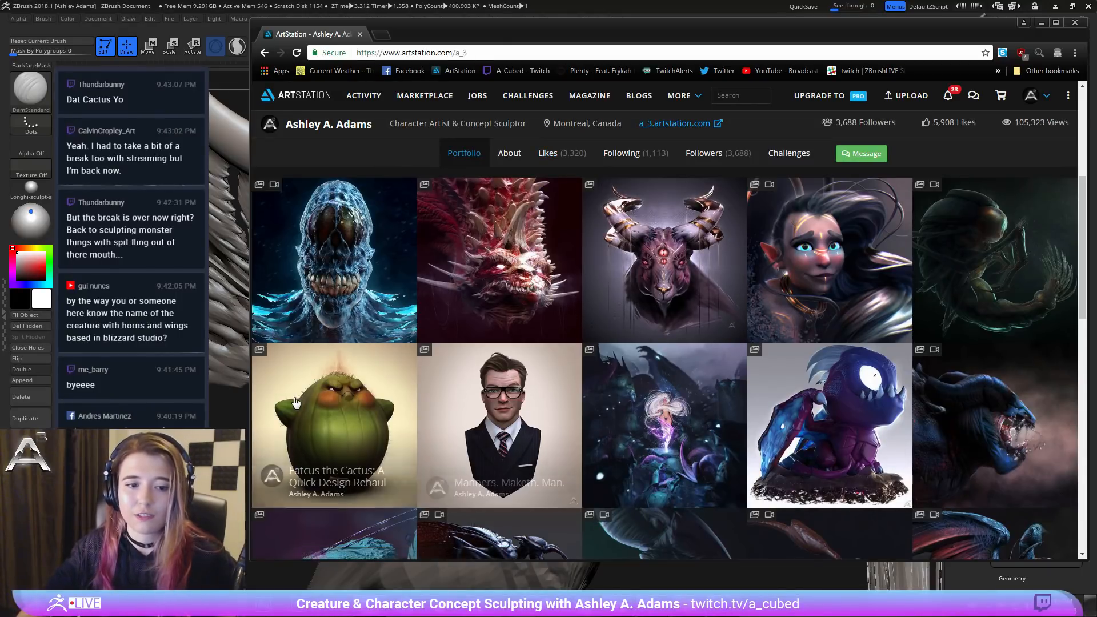
left_click(359, 398)
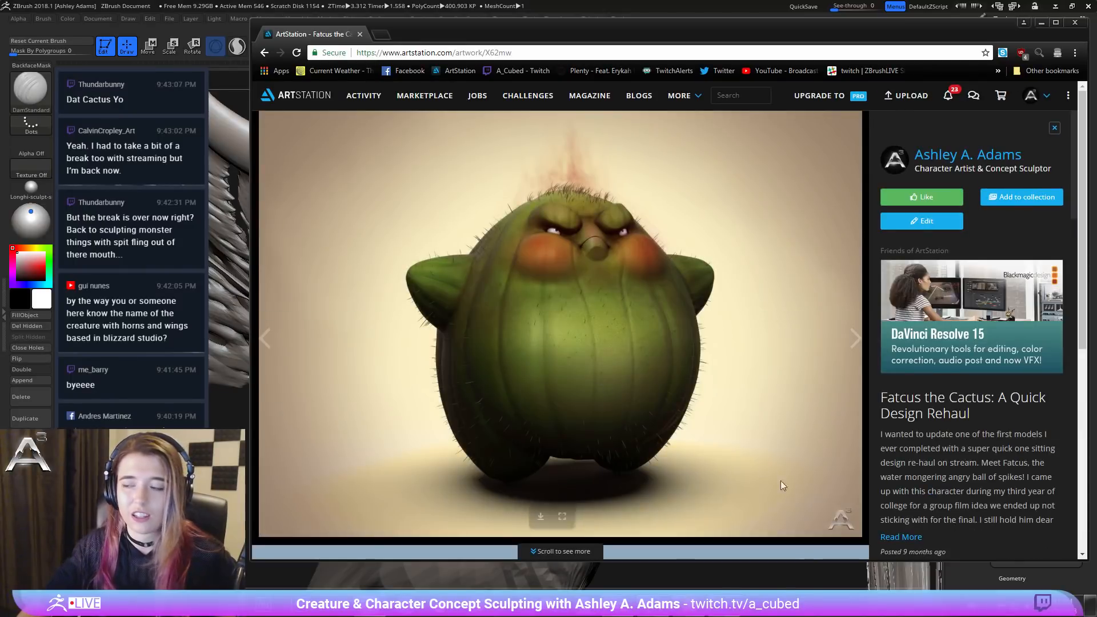
scroll(619, 399, "down", 5)
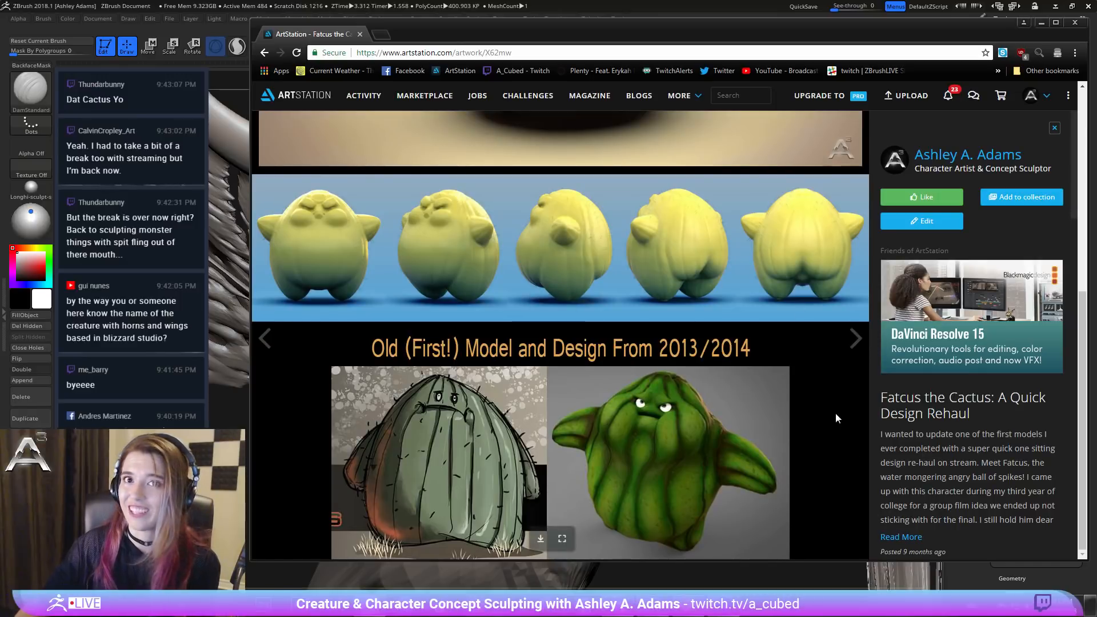
scroll(808, 475, "up", 5)
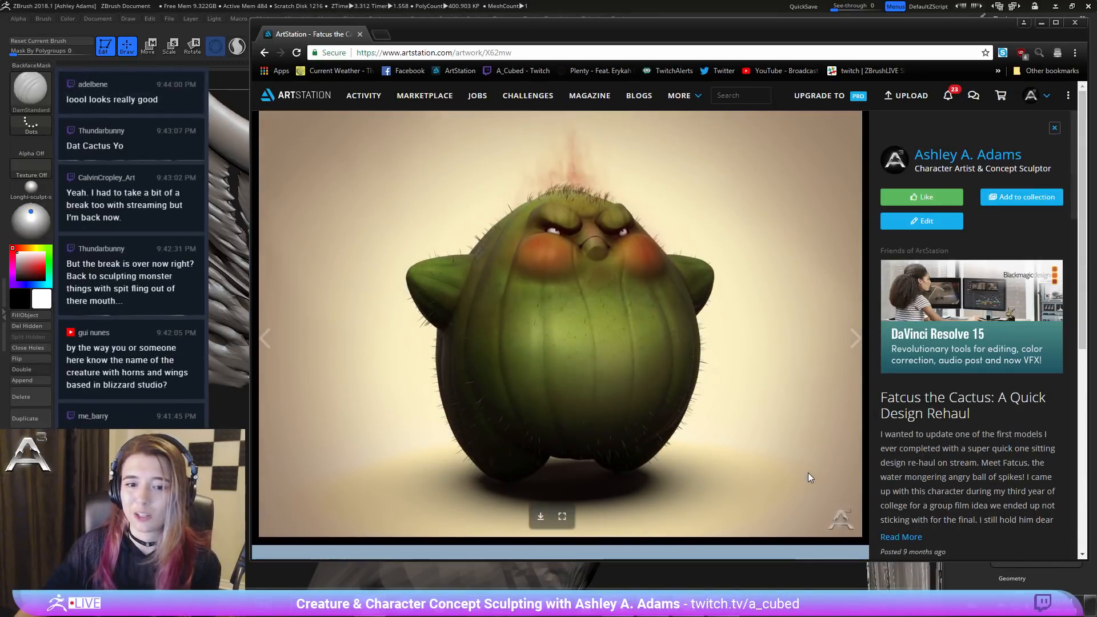
scroll(808, 473, "down", 2)
scroll(808, 471, "down", 3)
scroll(807, 472, "up", 6)
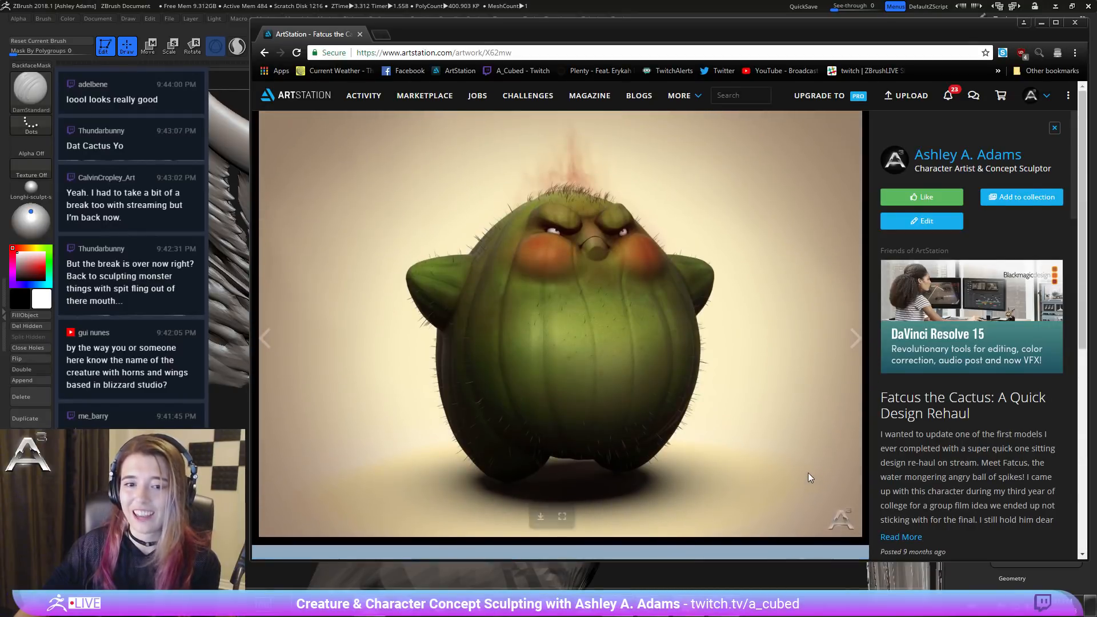
scroll(808, 472, "down", 6)
scroll(808, 471, "up", 5)
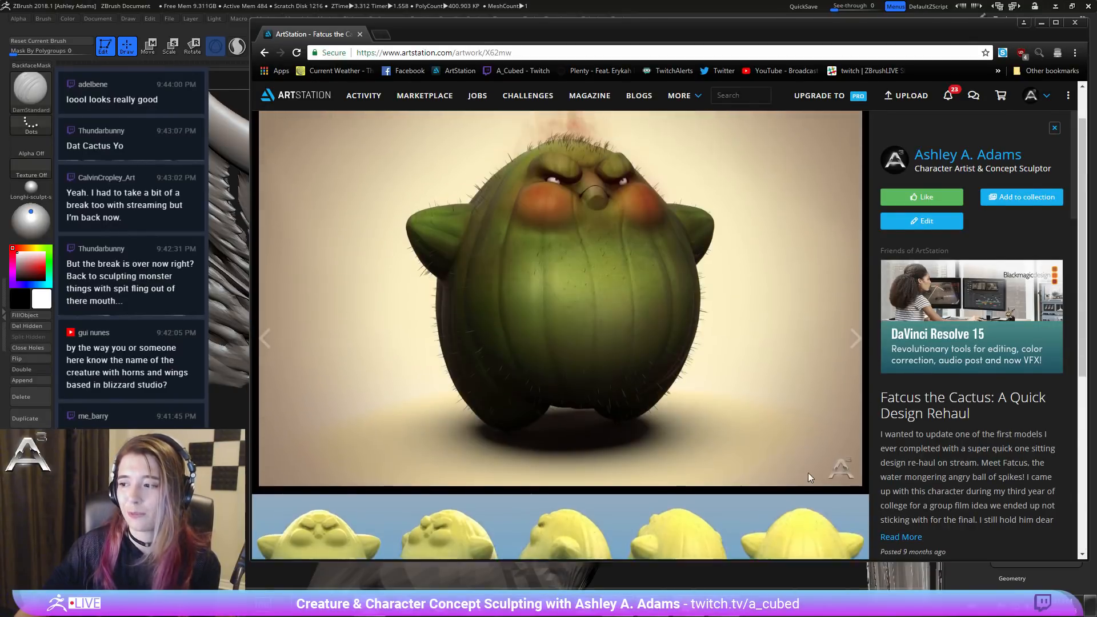
scroll(808, 472, "down", 5)
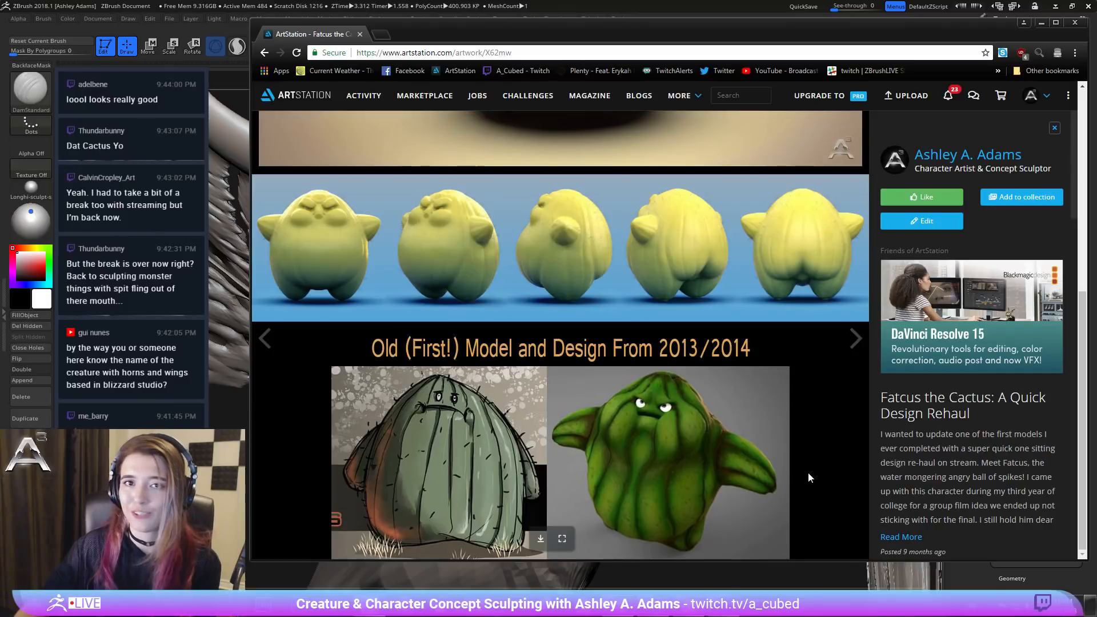
Step: Review the Fatcus artwork page again, going between the final render, turnaround views, old design and comments
scroll(808, 477, "up", 5)
scroll(808, 479, "down", 5)
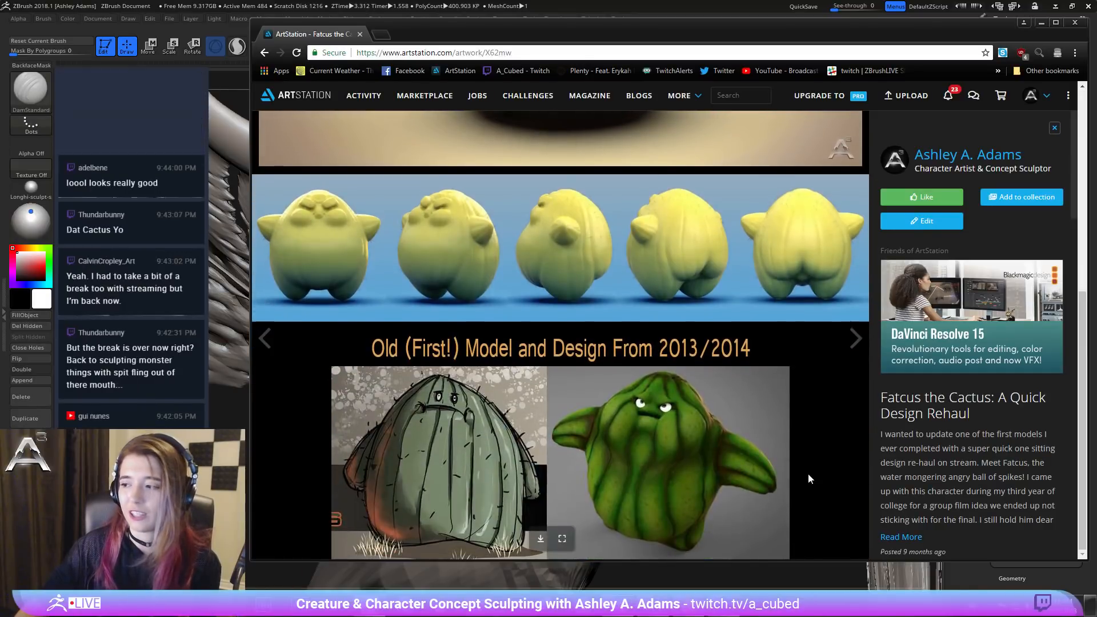
scroll(809, 475, "up", 5)
scroll(808, 475, "down", 5)
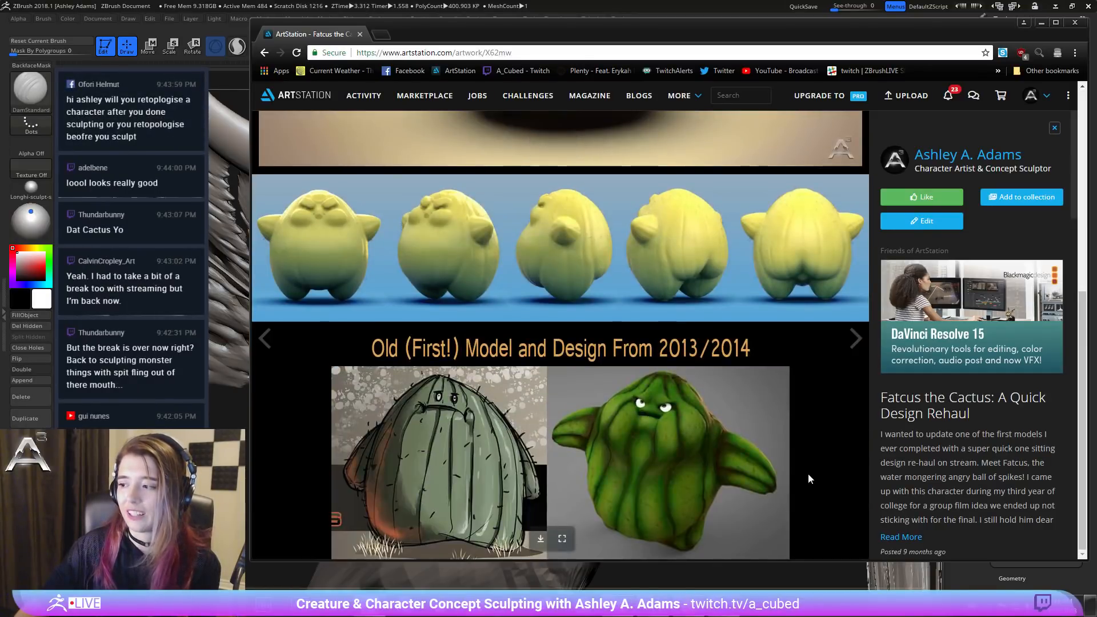
scroll(644, 337, "up", 5)
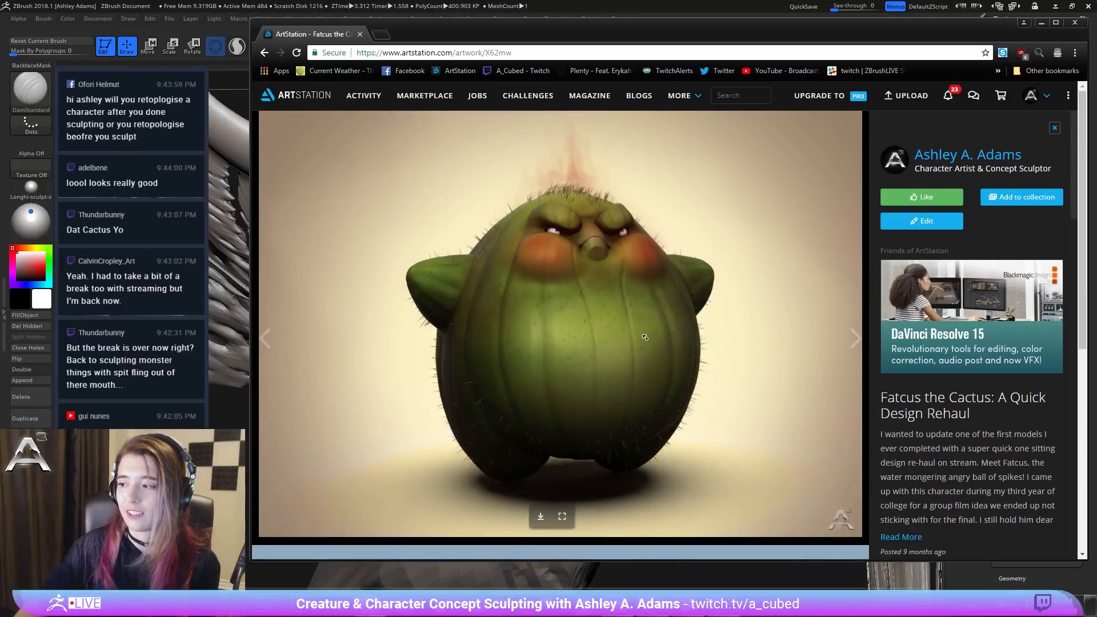
scroll(713, 492, "down", 6)
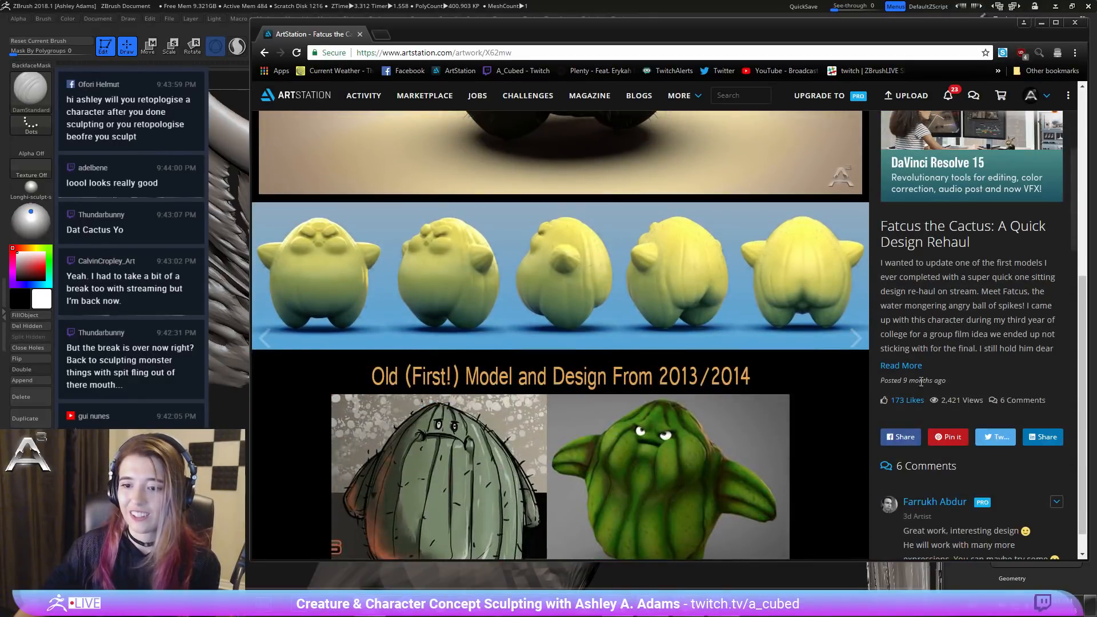
scroll(905, 379, "down", 1)
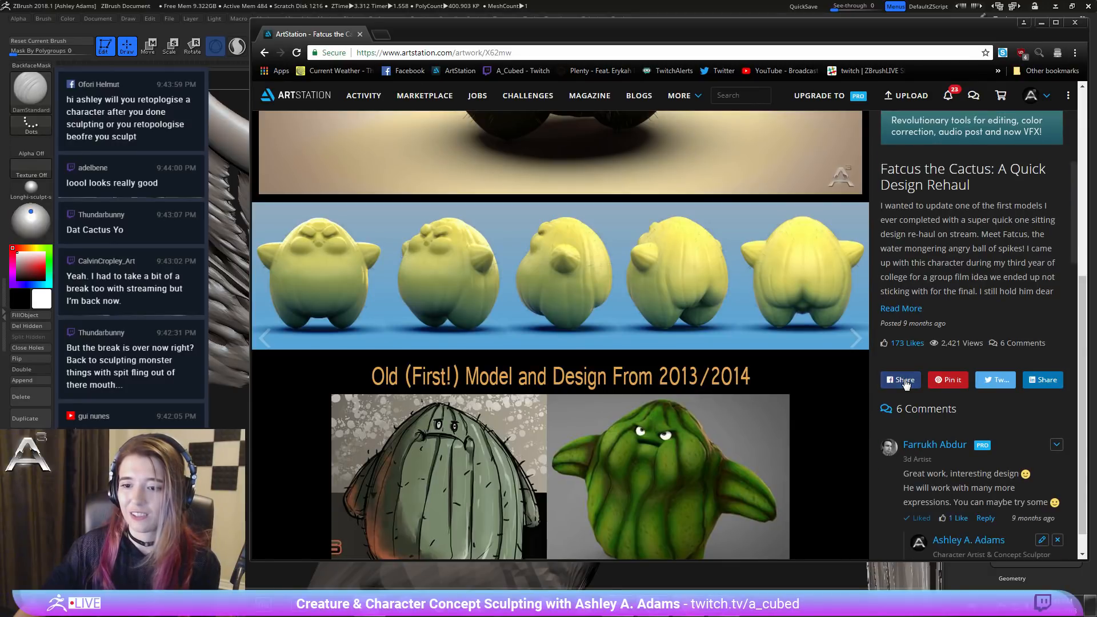
scroll(905, 380, "up", 4)
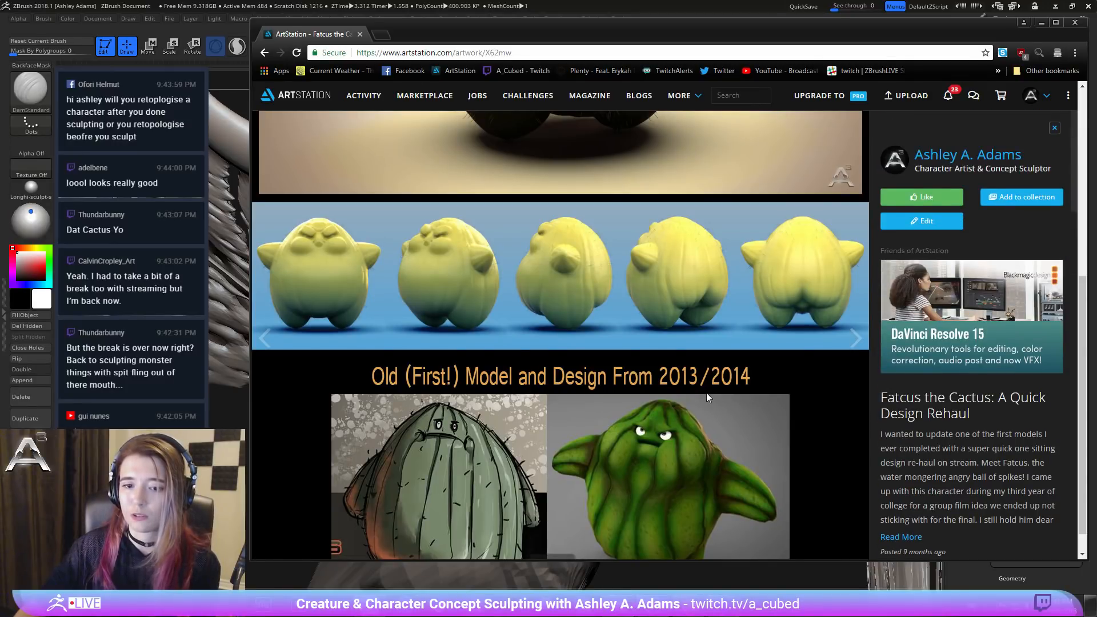
scroll(706, 392, "down", 1)
scroll(790, 444, "up", 5)
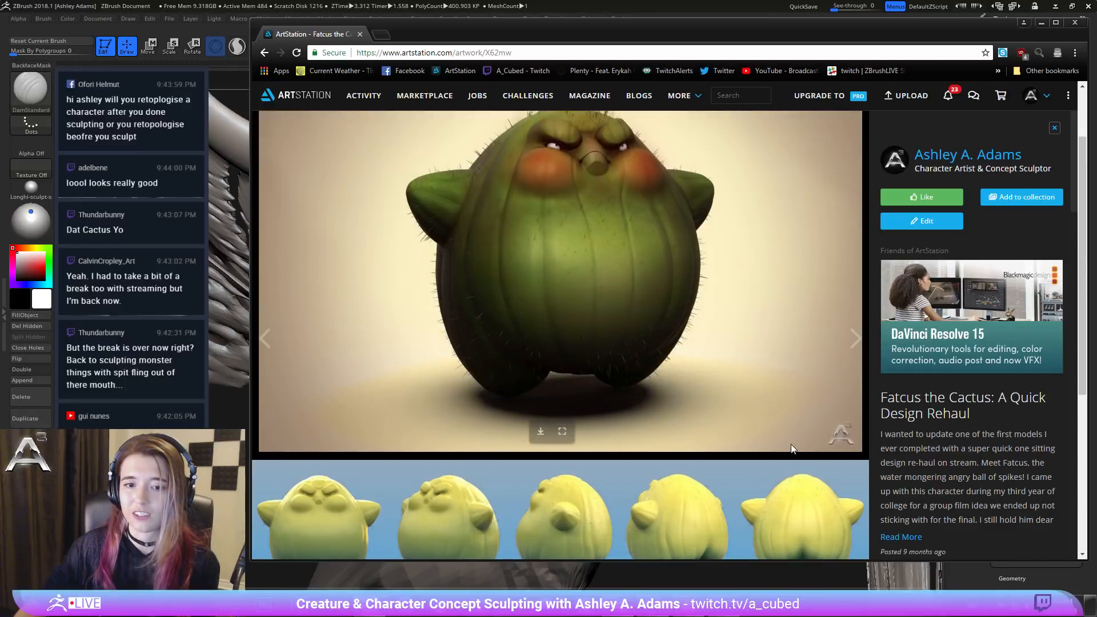
scroll(791, 444, "down", 4)
scroll(791, 444, "up", 5)
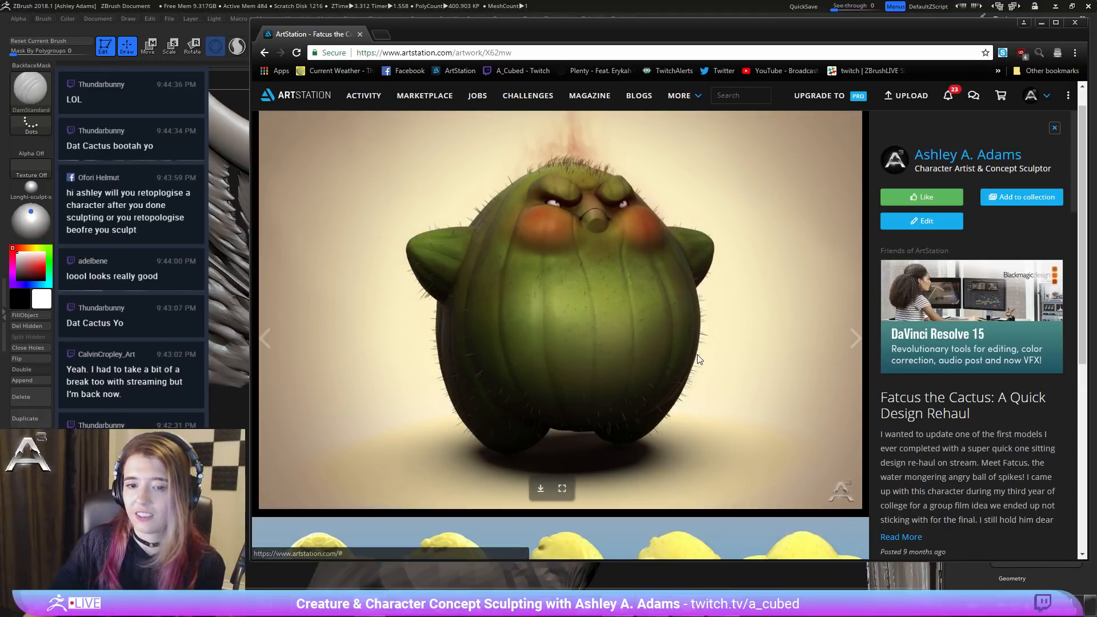
scroll(749, 391, "down", 5)
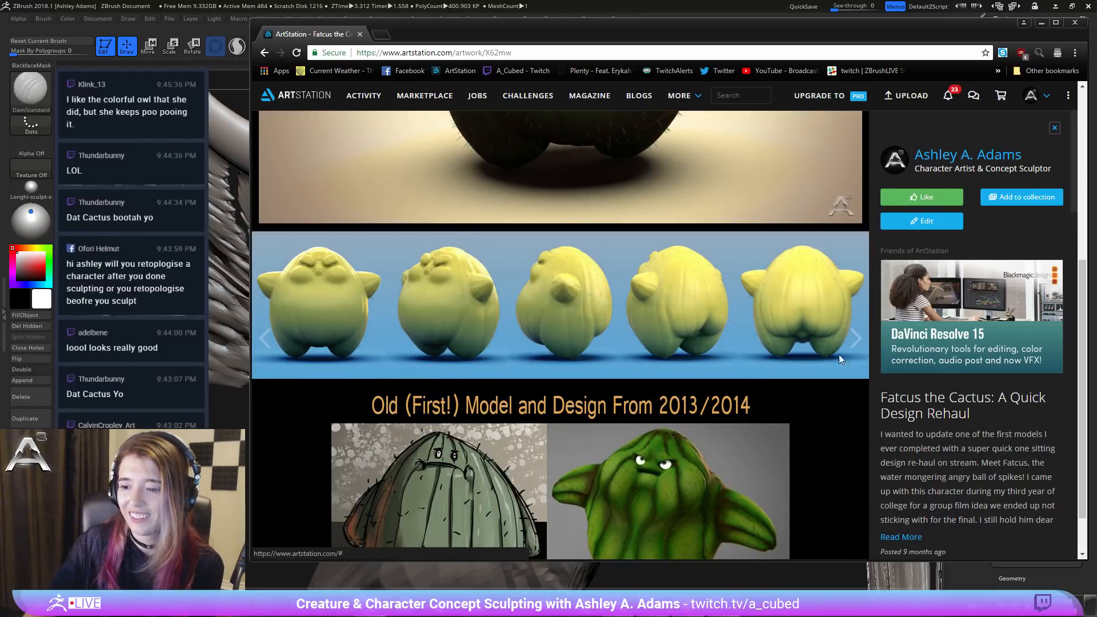
Step: Return to the artist's portfolio and open the Midnight Owl artwork
left_click(948, 153)
scroll(698, 403, "down", 3)
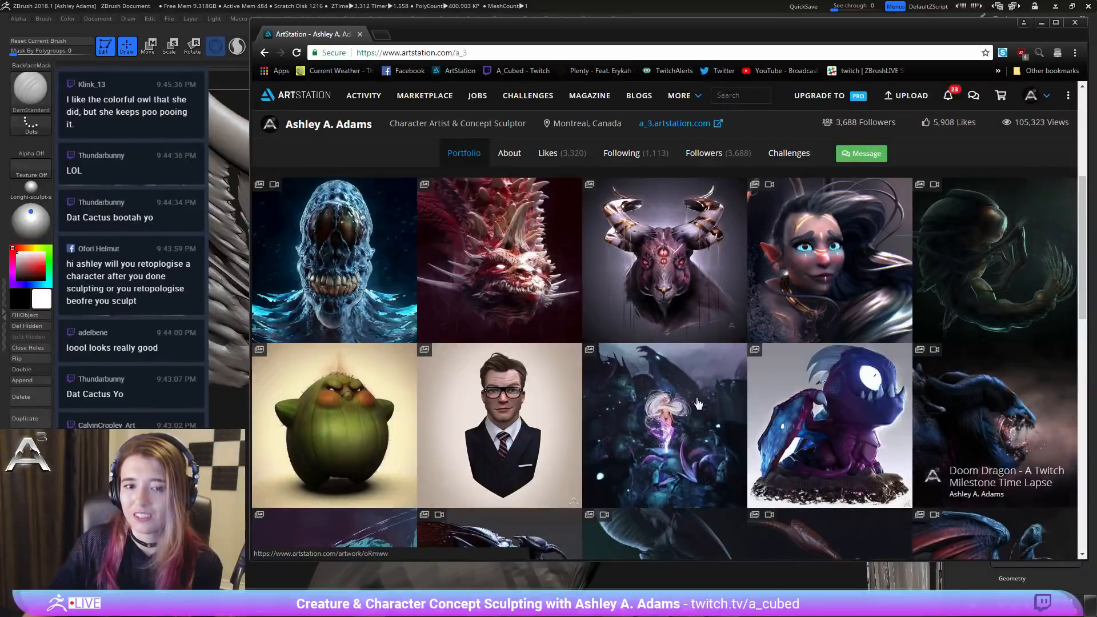
scroll(698, 403, "down", 6)
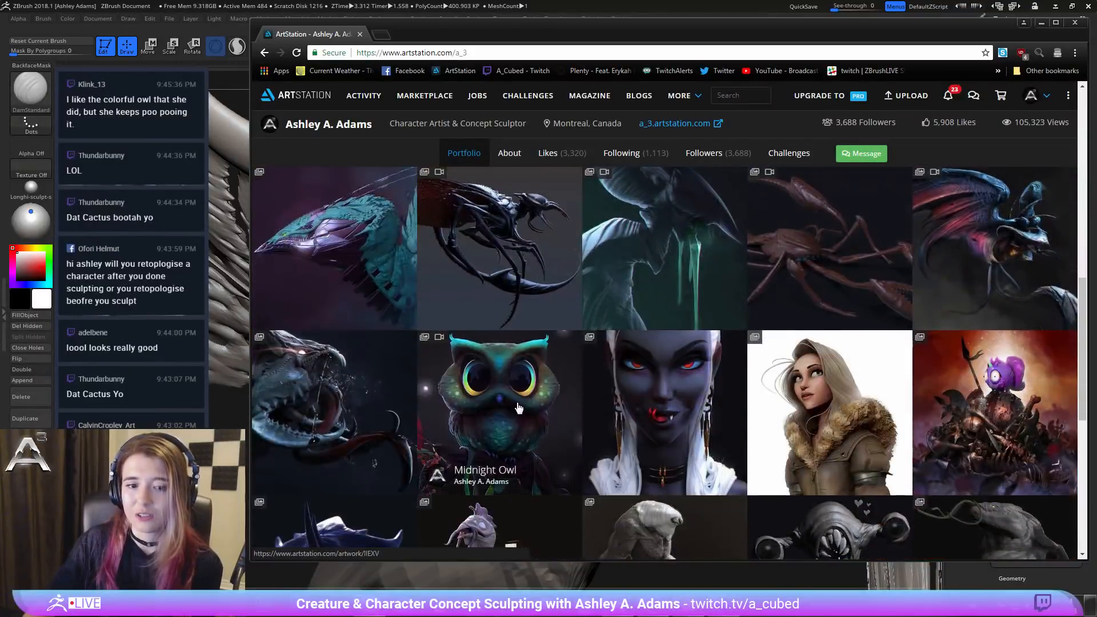
left_click(518, 407)
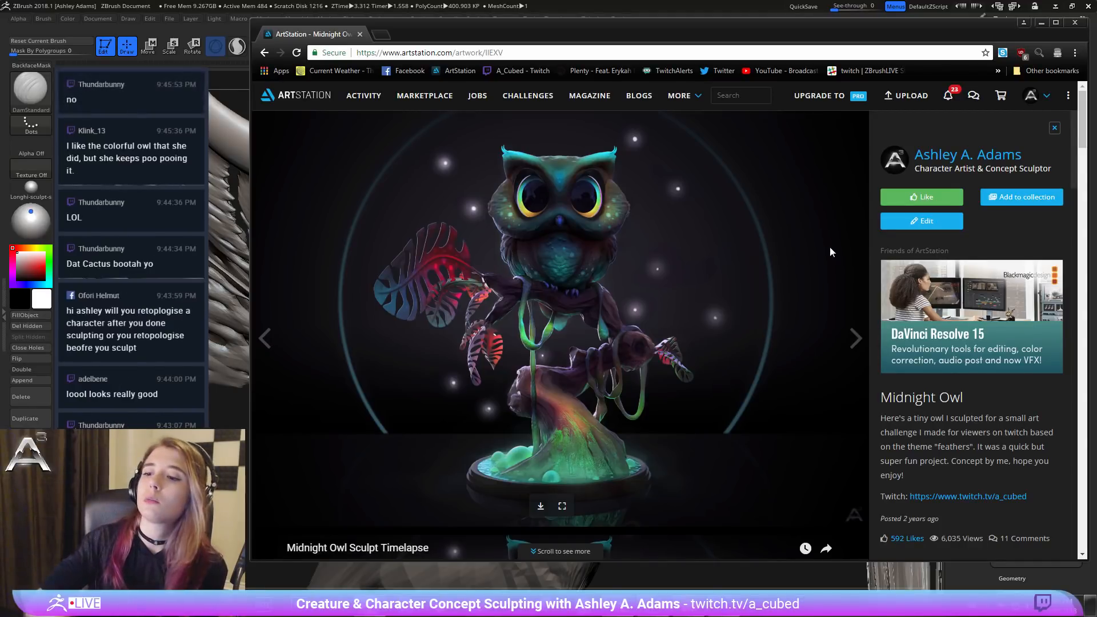
mouse_move(975, 163)
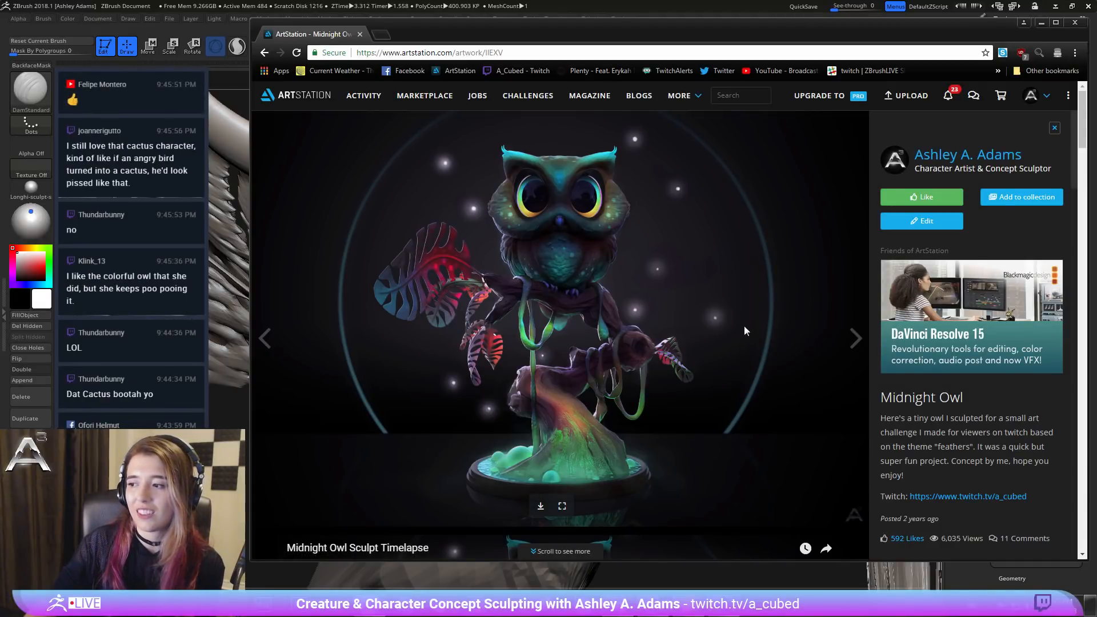
Step: Go back to the portfolio overview, look over its artworks and close the browser to return to ZBrush
left_click(942, 155)
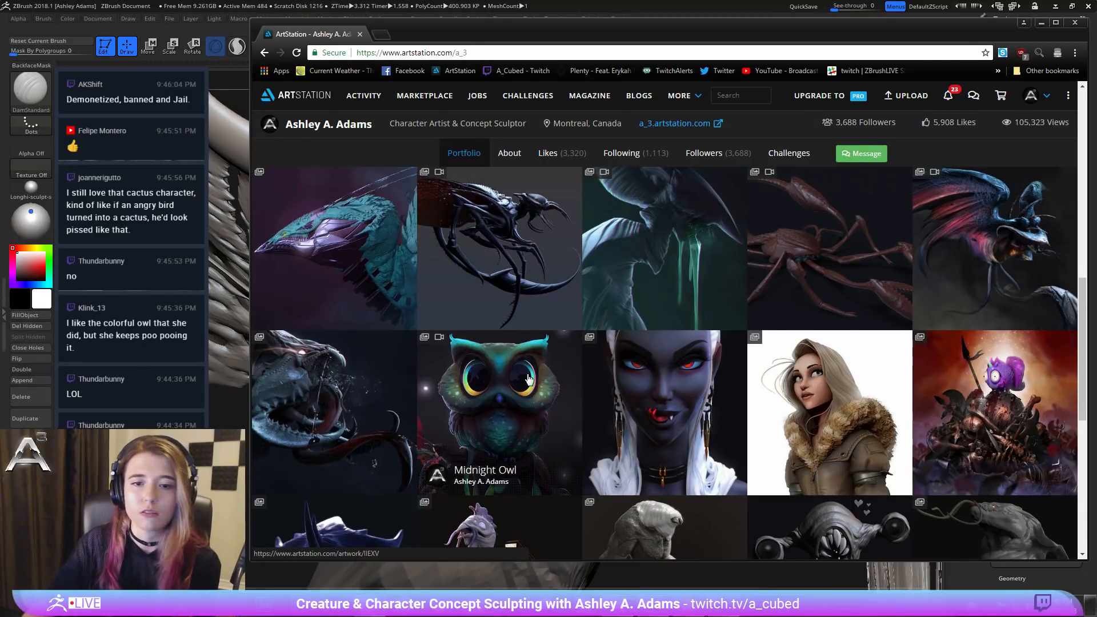
scroll(465, 403, "up", 6)
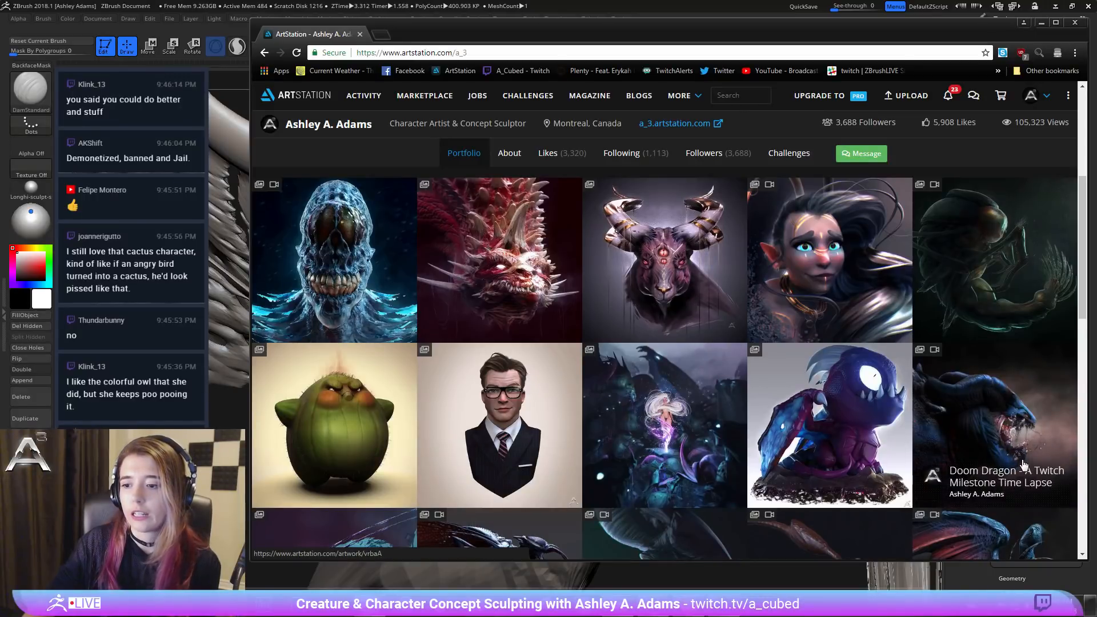
scroll(1023, 464, "up", 5)
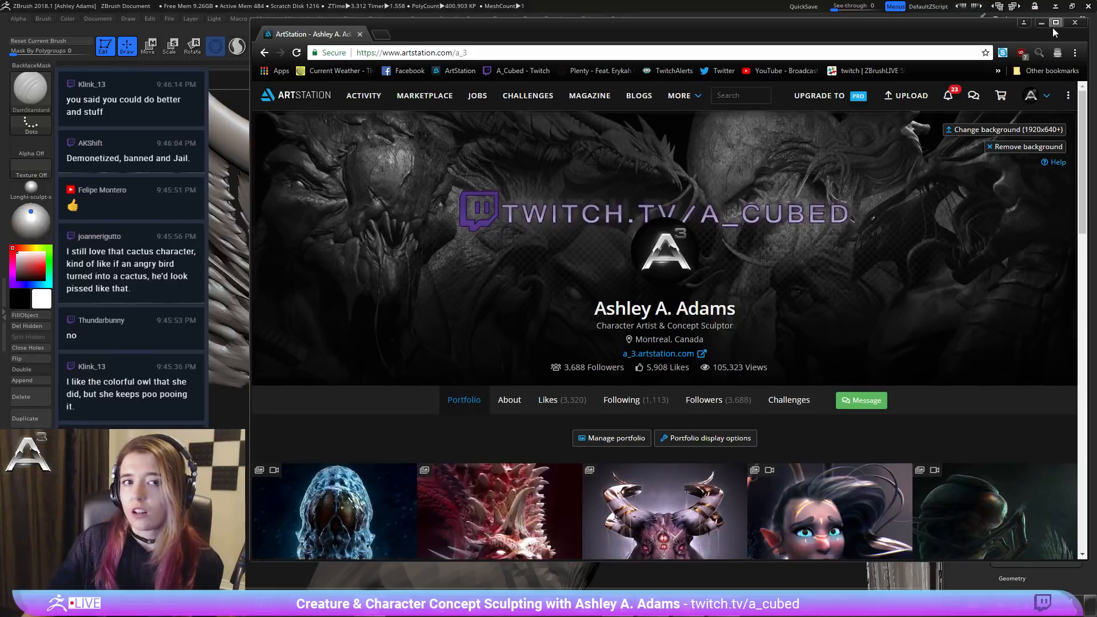
left_click(1070, 25)
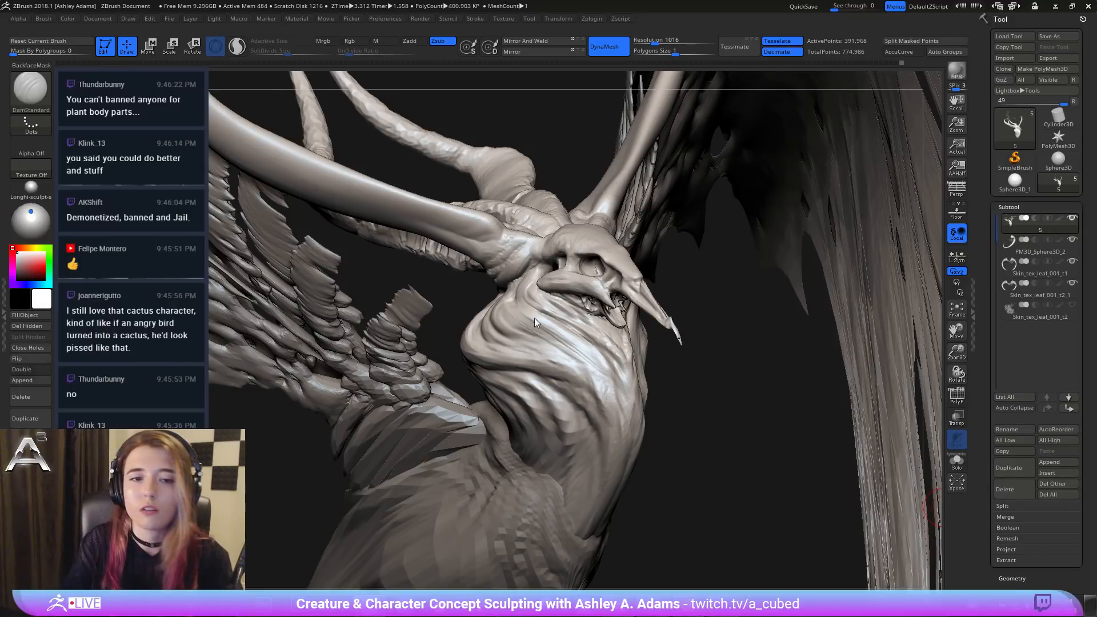
Step: Select the Skin_tex_leaf_001_t2_1 wing subtool and pull its feather shapes near the wing base with the SnakeHook brush
mouse_move(617, 309)
right_mouse_down()
mouse_move(562, 338)
mouse_move(454, 222)
right_mouse_up()
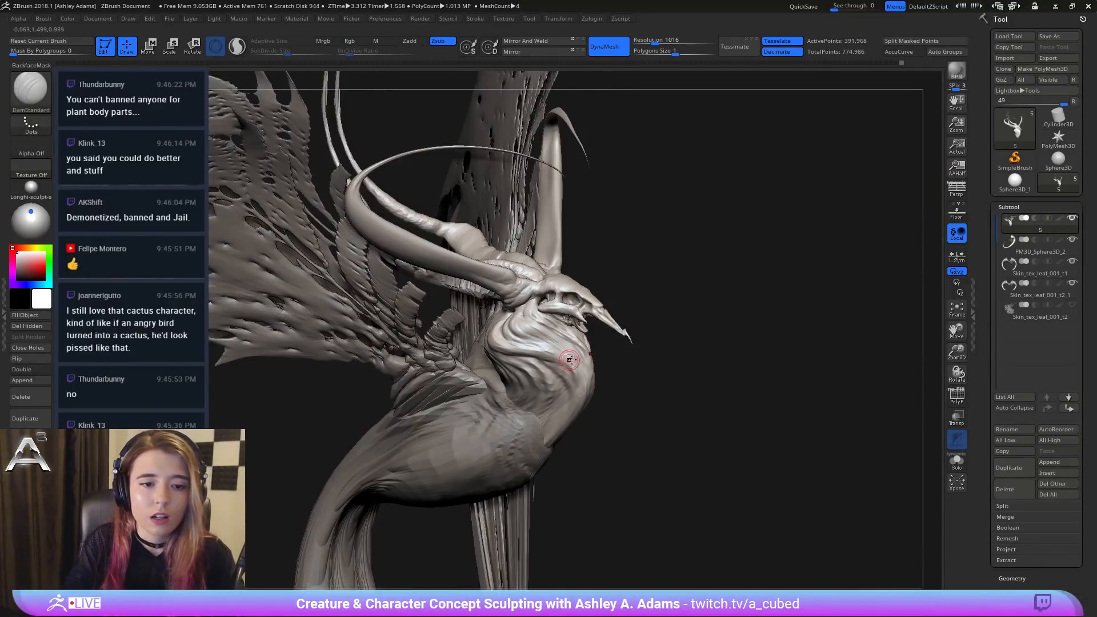
left_click(504, 275, "alt")
key("space")
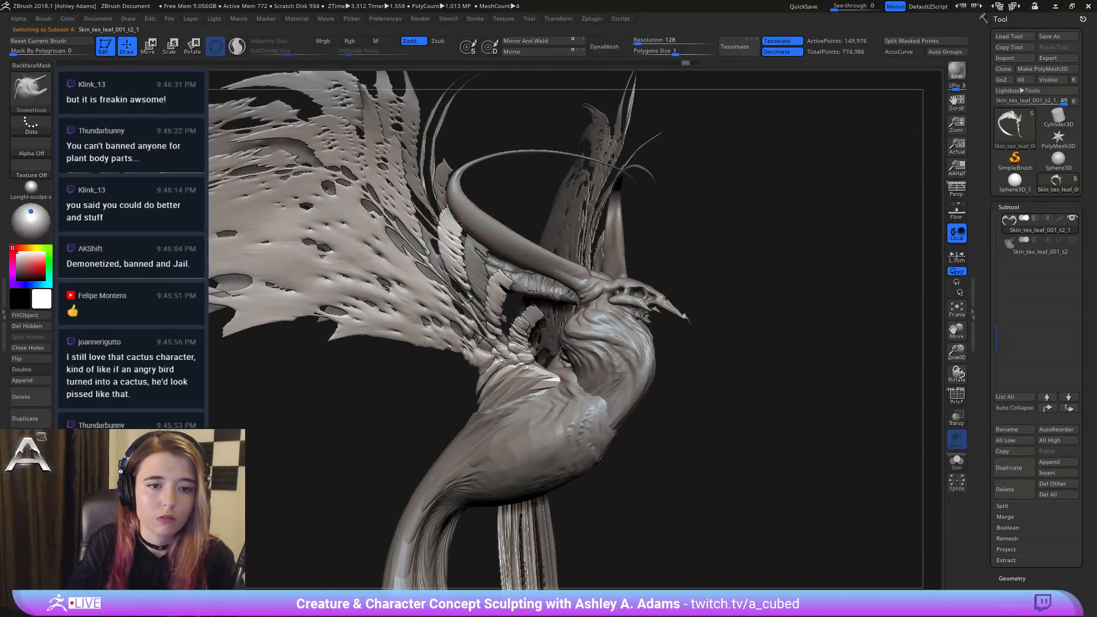
left_click_drag(449, 216, 449, 262)
right_click_drag(442, 292, 454, 271)
mouse_move(501, 290)
left_mouse_down()
mouse_move(491, 298)
mouse_move(496, 287)
left_mouse_up()
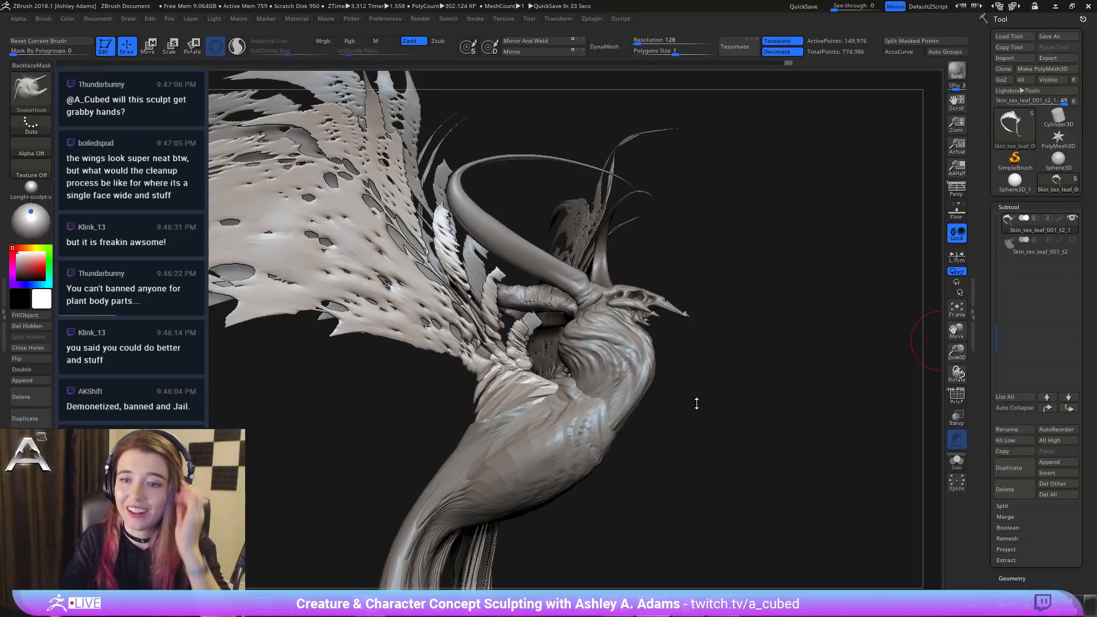
Step: Select the long tail subtool PM3D_Sphere3D_2 and show its wireframe to examine the stretched polygons
mouse_move(610, 377)
right_mouse_down()
mouse_move(635, 396)
mouse_move(621, 442)
right_mouse_up()
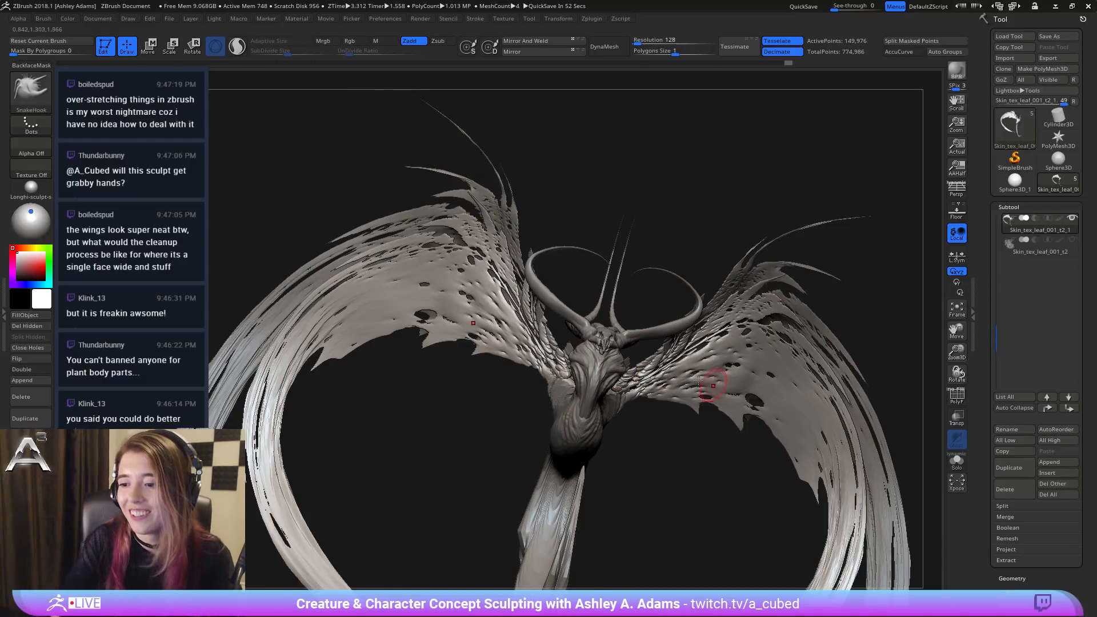
left_click_drag(663, 451, 661, 349)
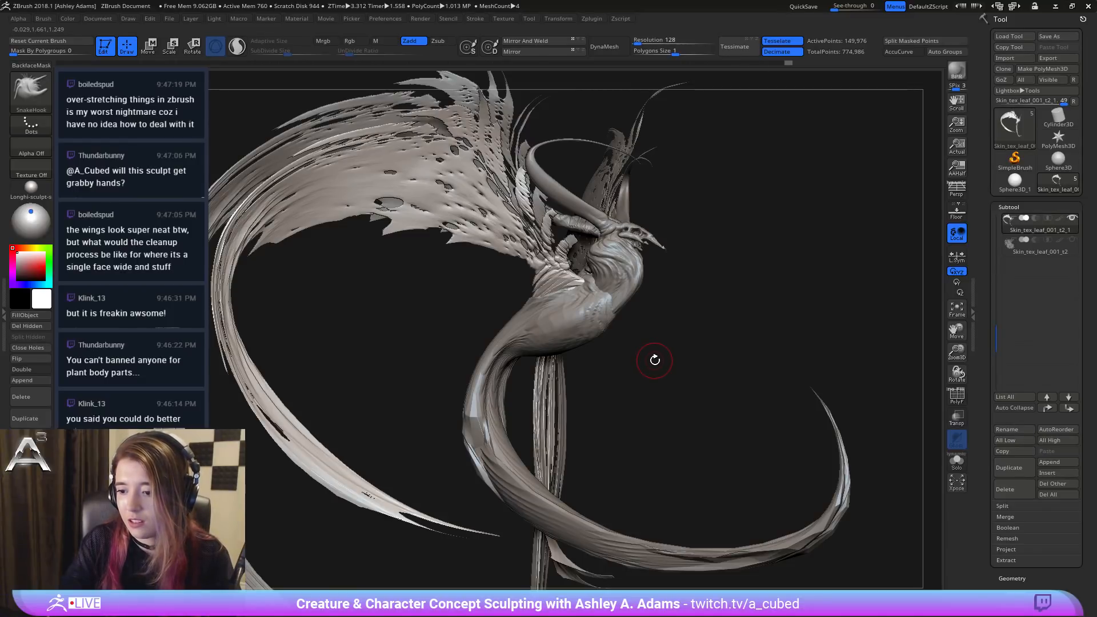
mouse_move(676, 373)
left_mouse_down()
mouse_move(653, 453)
mouse_move(641, 317)
mouse_move(554, 349)
left_mouse_up()
right_click_drag(574, 423, 750, 103, "ctrl")
right_click_drag(651, 341, 500, 463)
left_click(497, 423, "alt")
right_click_drag(502, 384, 554, 431, "ctrl")
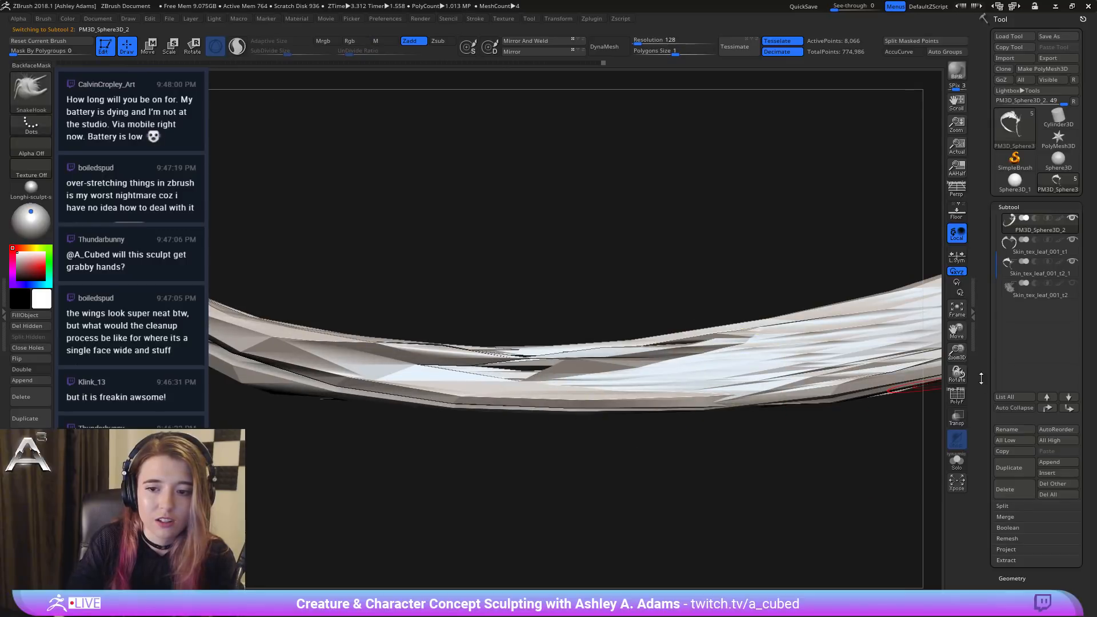
left_click(957, 398)
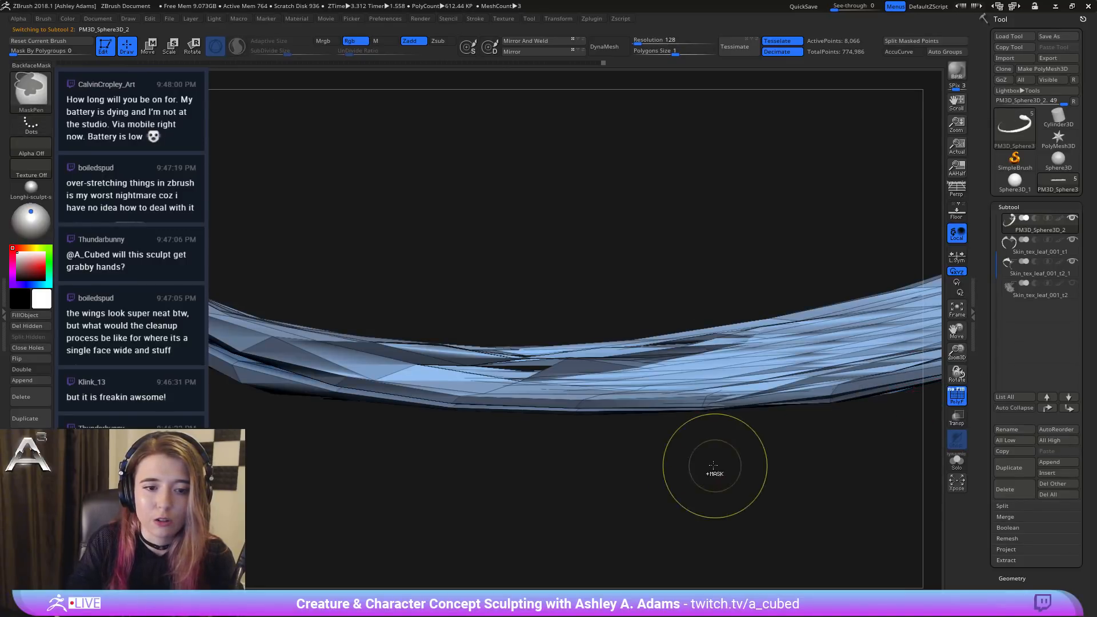
right_click_drag(712, 465, 617, 206)
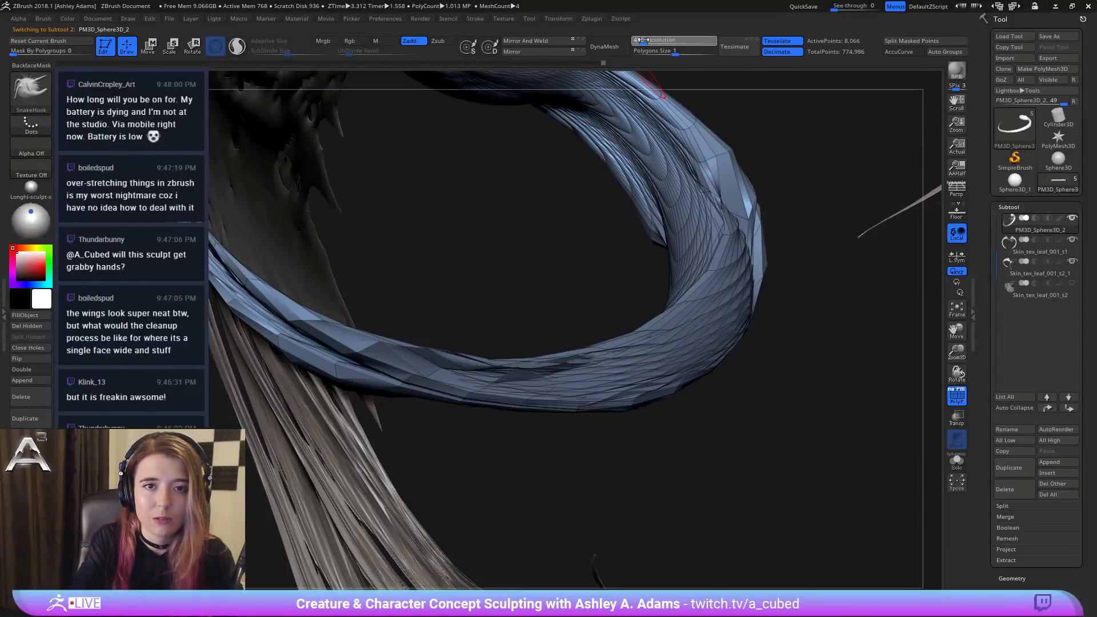
Step: Remesh the tail with DynaMesh at resolution 376, check the even topology and hide the wireframe
left_click_drag(644, 41, 643, 42)
left_click(617, 47)
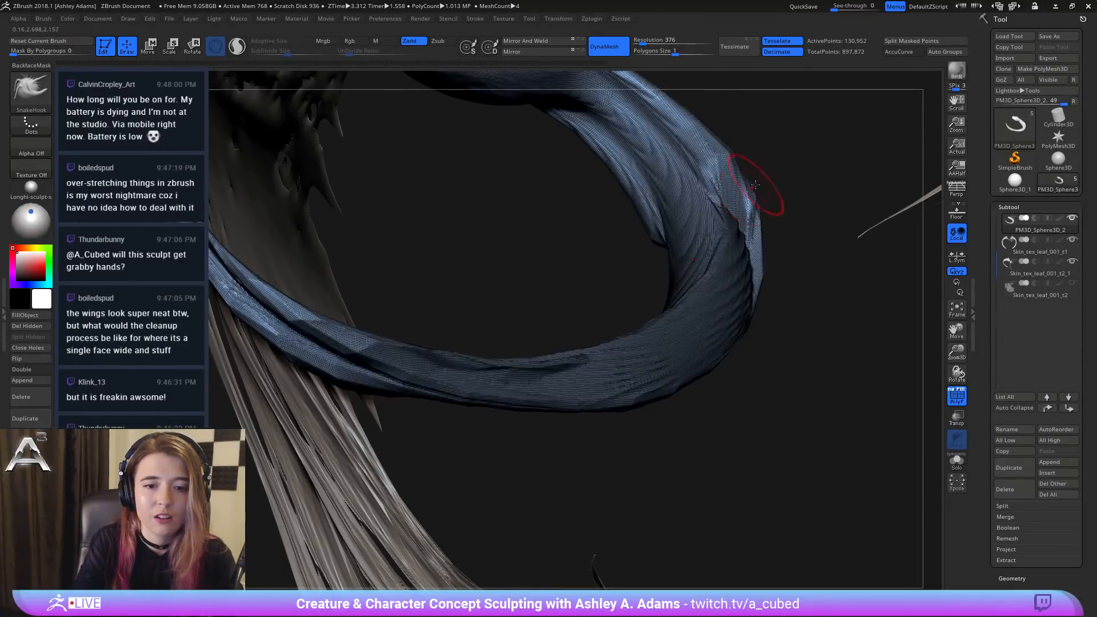
left_click_drag(799, 251, 909, 366)
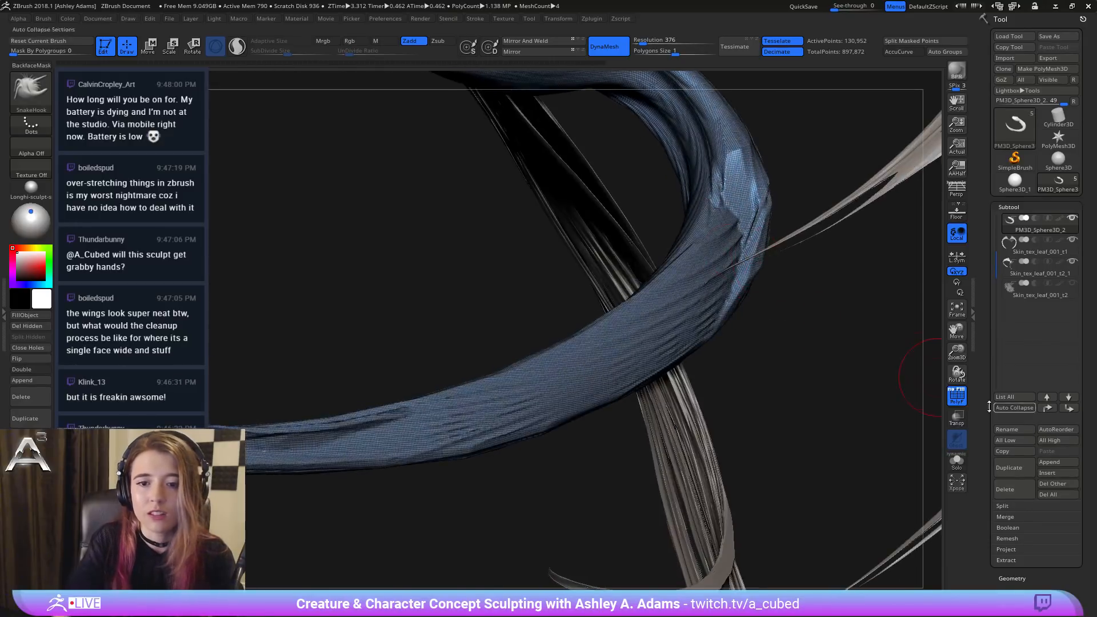
left_click(956, 396)
Step: Choose the DamStandard brush and adjust its settings for work on the upper tail below the body
left_click_drag(610, 443, 582, 403)
mouse_move(581, 403)
right_mouse_down("ctrl")
mouse_move(491, 355)
mouse_move(579, 406)
right_mouse_up("ctrl")
mouse_move(519, 366)
right_mouse_down()
mouse_move(496, 288)
mouse_move(496, 312)
mouse_move(480, 280)
mouse_move(488, 254)
right_mouse_up()
key("b")
key("d")
key("s")
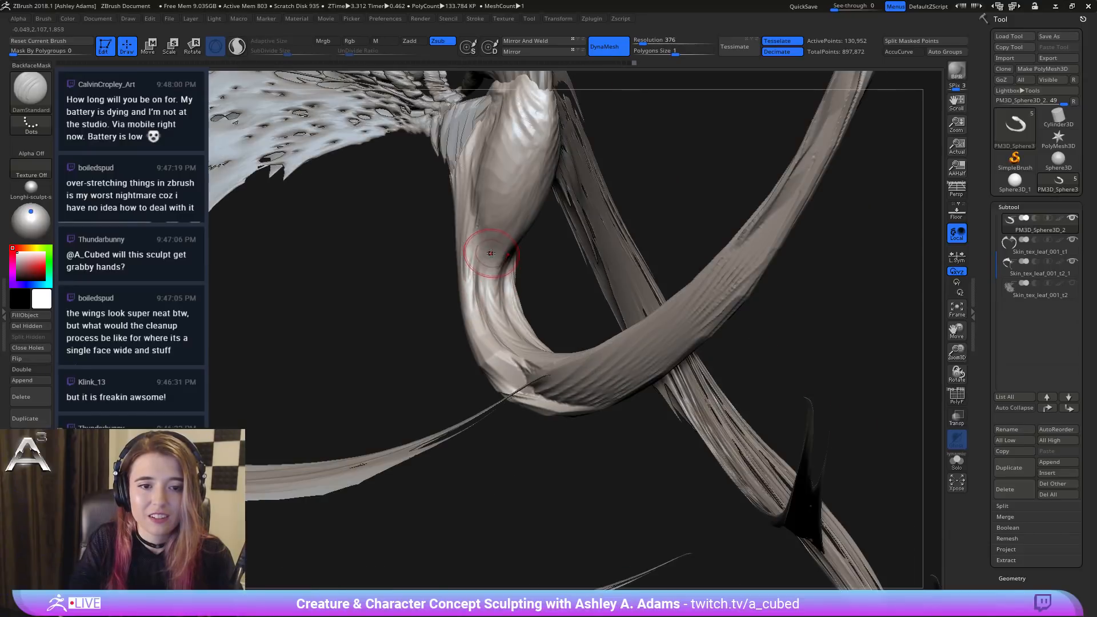
key("space")
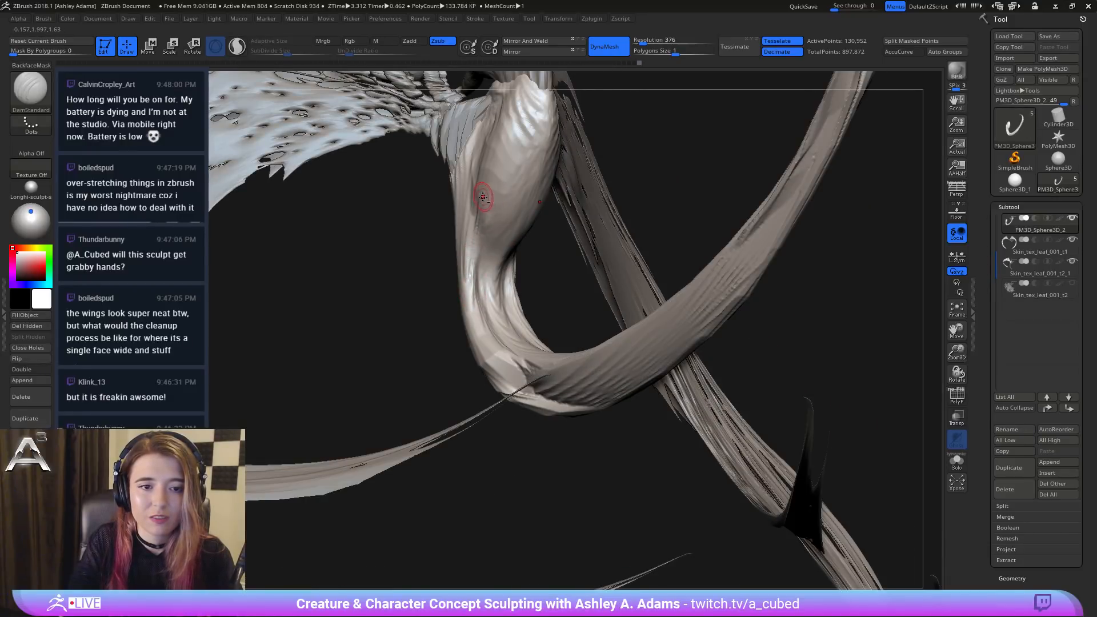
right_click_drag(481, 224, 480, 231)
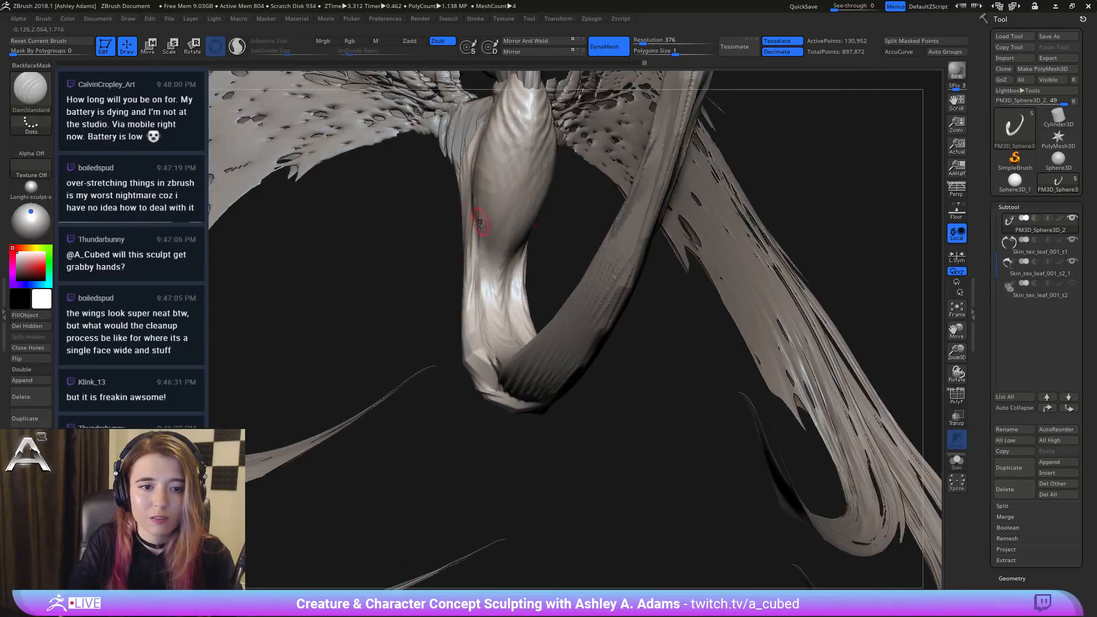
Step: Try to pull the sides of the upper tail outward symmetrically with the SnakeHook brush, and undo it
mouse_move(503, 380)
right_mouse_down()
mouse_move(483, 364)
mouse_move(524, 370)
right_mouse_up()
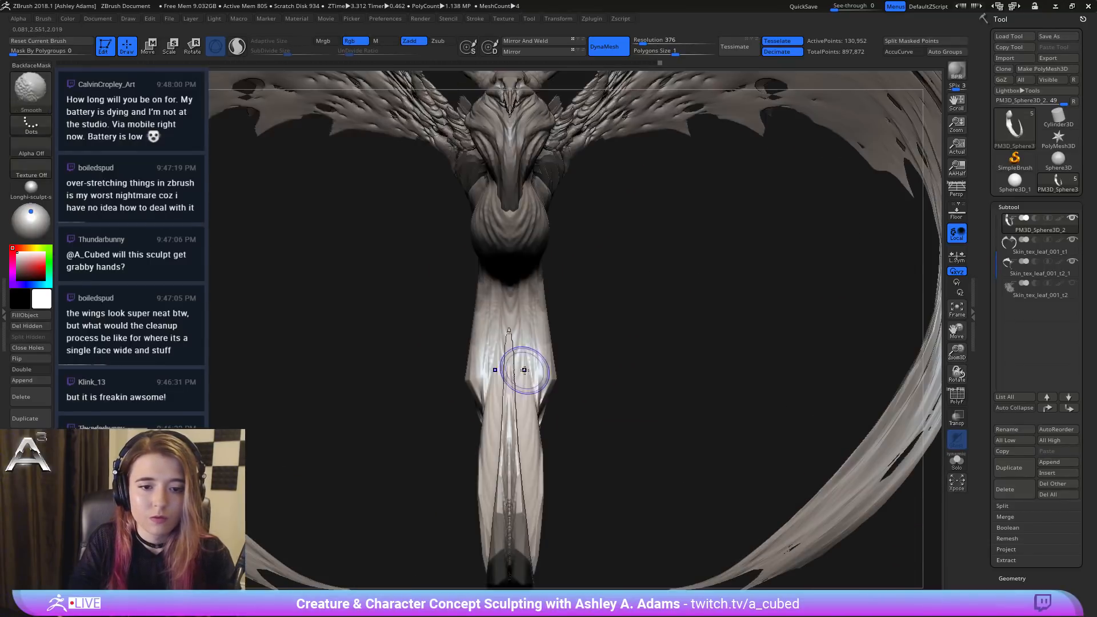
mouse_move(524, 370)
left_mouse_down()
mouse_move(597, 353)
mouse_move(583, 357)
left_mouse_up()
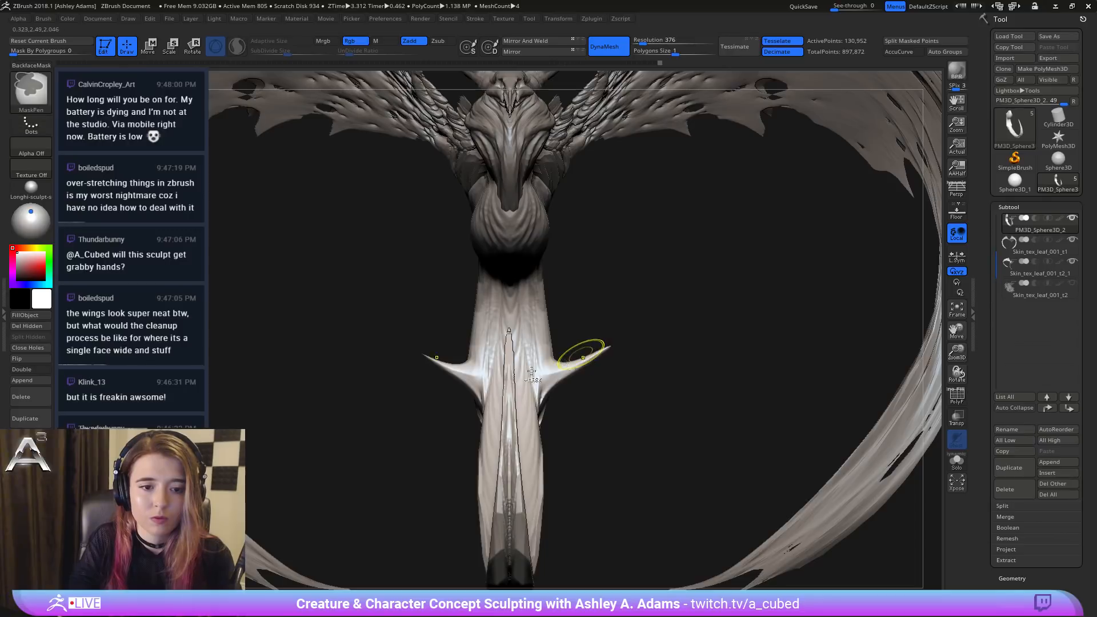
key("ctrl+z")
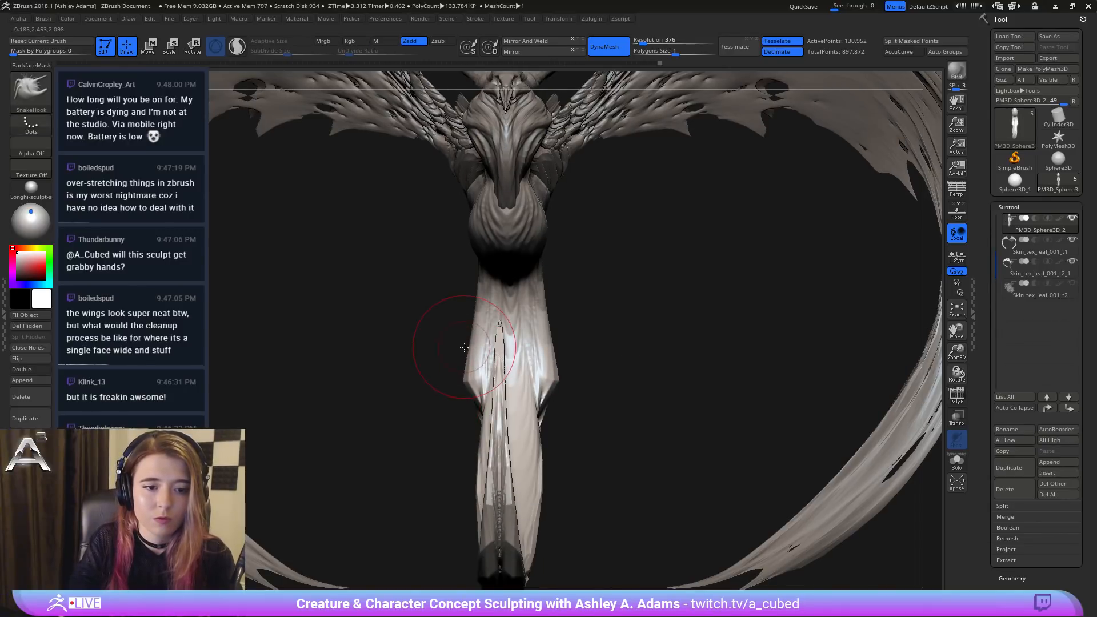
Step: Reshape the sides of the upper tail symmetrically with the SnakeHook brush, adjusting the draw size
mouse_move(464, 347)
left_mouse_down()
mouse_move(514, 342)
mouse_move(547, 310)
left_mouse_up()
right_click_drag(545, 384, 514, 281, "ctrl")
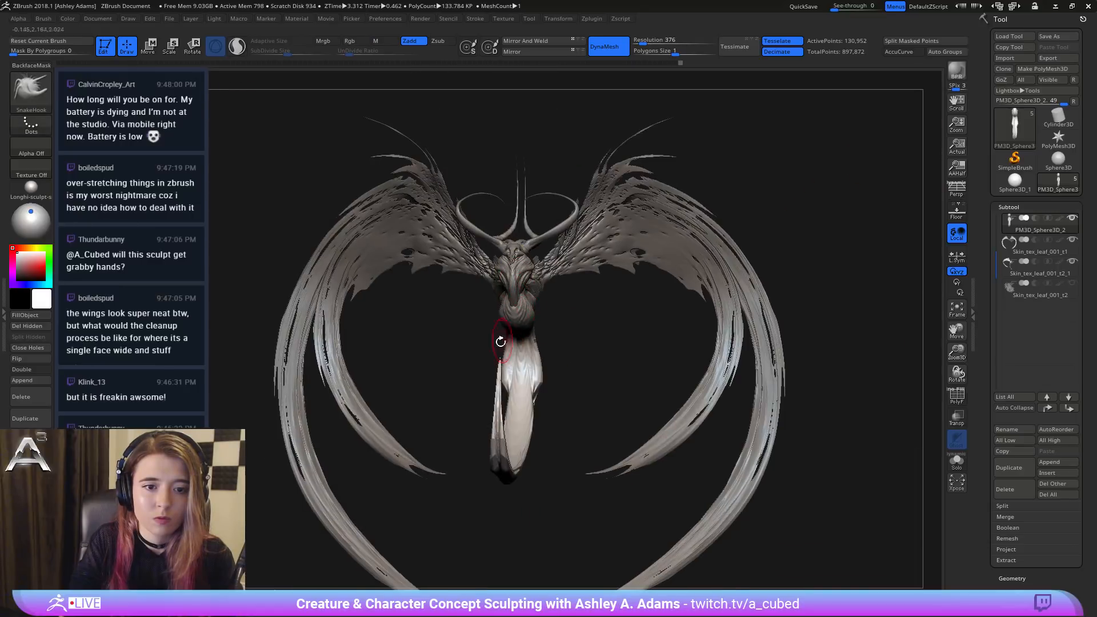
right_click_drag(500, 341, 506, 269, "shift")
key("space")
mouse_move(523, 371)
left_mouse_down()
mouse_move(542, 370)
mouse_move(536, 390)
left_mouse_up()
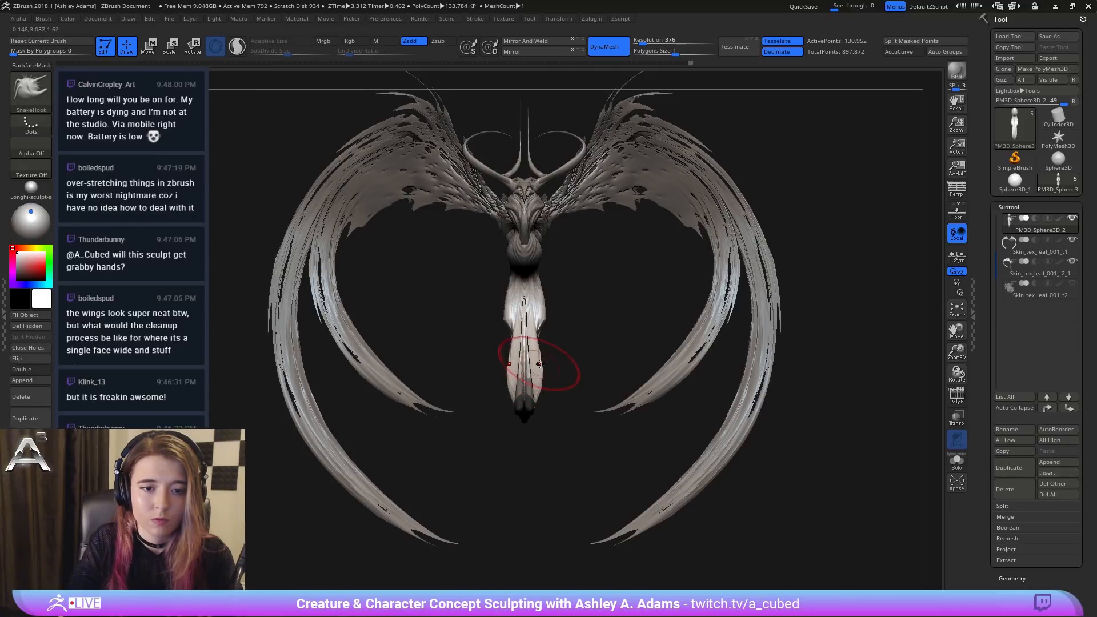
Step: Pull the underside of the tail's long lower curve downward in side view with a resized SnakeHook brush
mouse_move(539, 364)
right_mouse_down()
mouse_move(571, 387)
mouse_move(582, 418)
right_mouse_up()
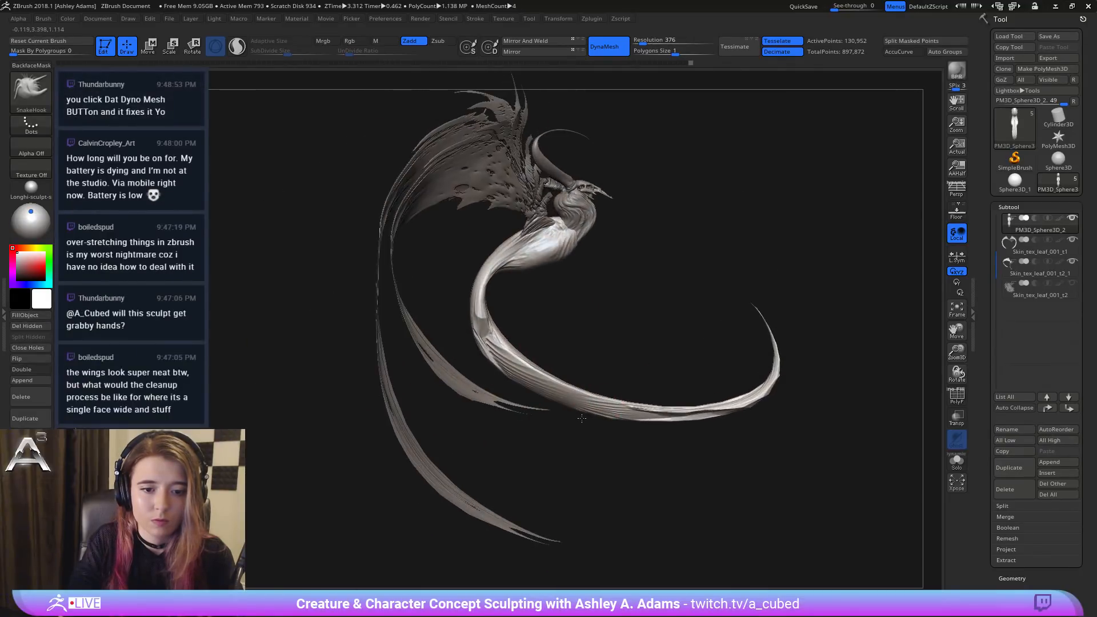
key("space")
left_click_drag(556, 352, 597, 353)
left_click_drag(560, 392, 546, 401)
left_click_drag(619, 413, 694, 421)
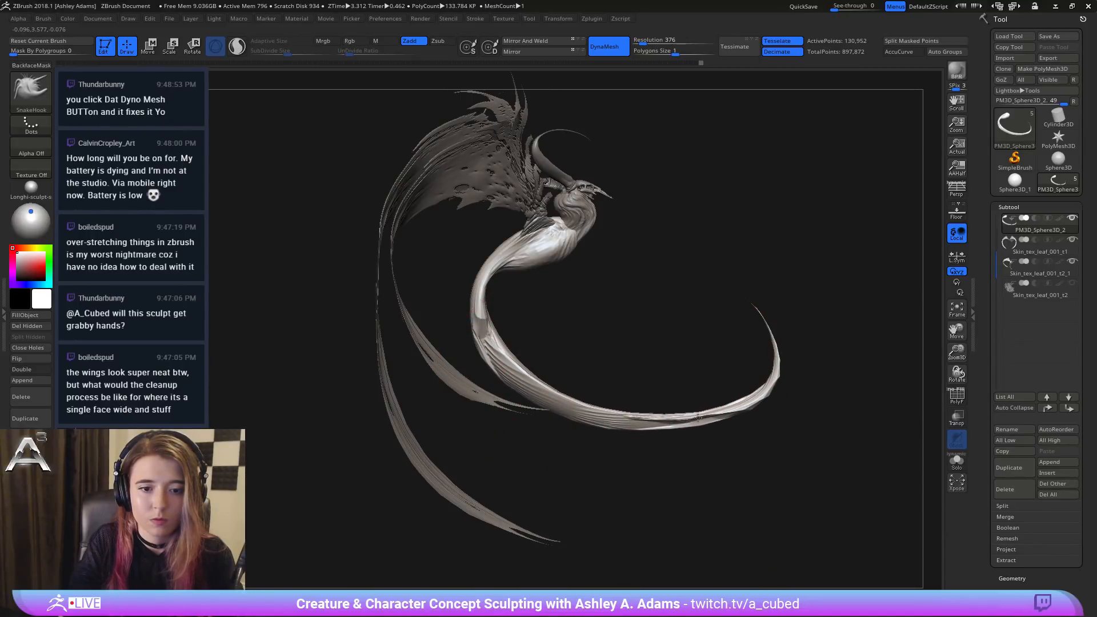
Step: Select the inner wing subtool Skin_tex_leaf_001_t2_1, extend its lower tips forward and adjust the inner curves symmetrically with SnakeHook
left_click(522, 405, "alt")
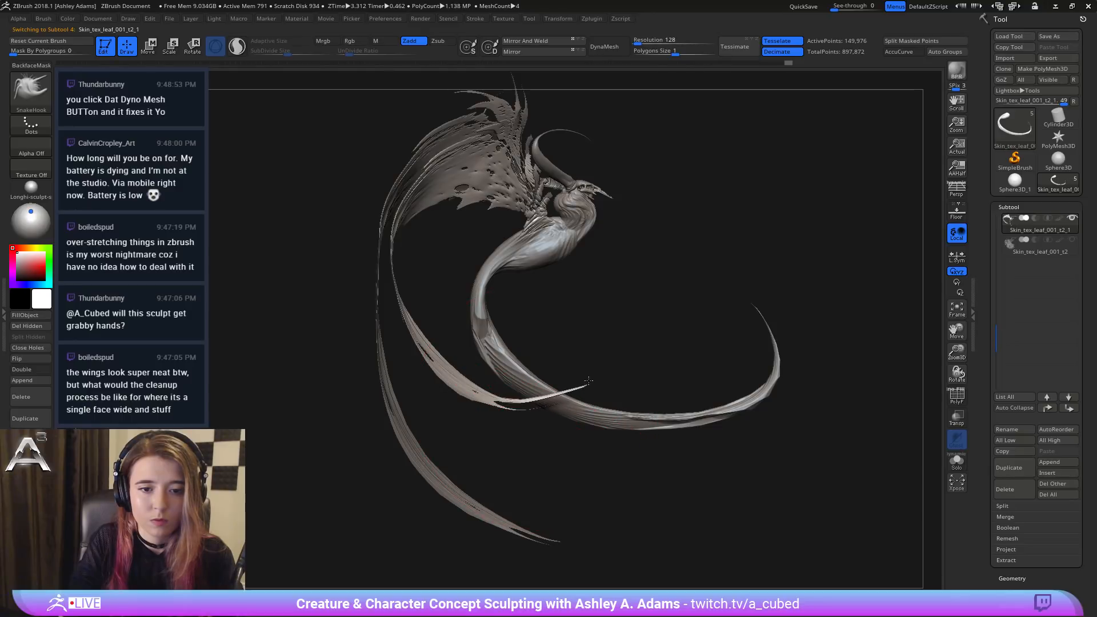
left_click_drag(583, 404, 588, 412)
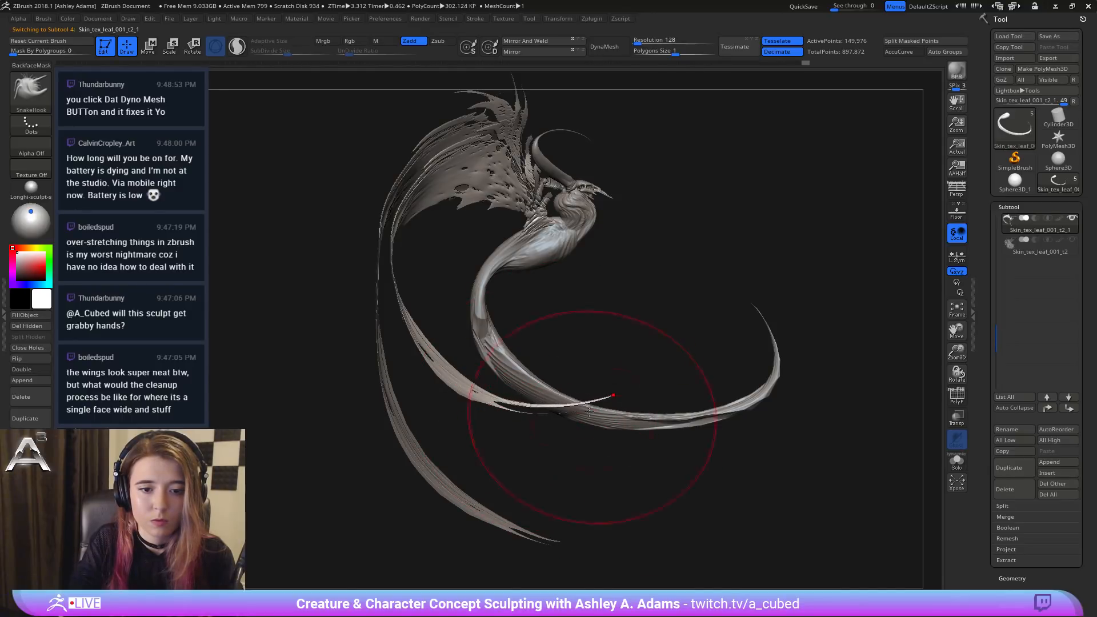
right_click_drag(583, 400, 490, 286, "ctrl")
right_click_drag(666, 298, 591, 305)
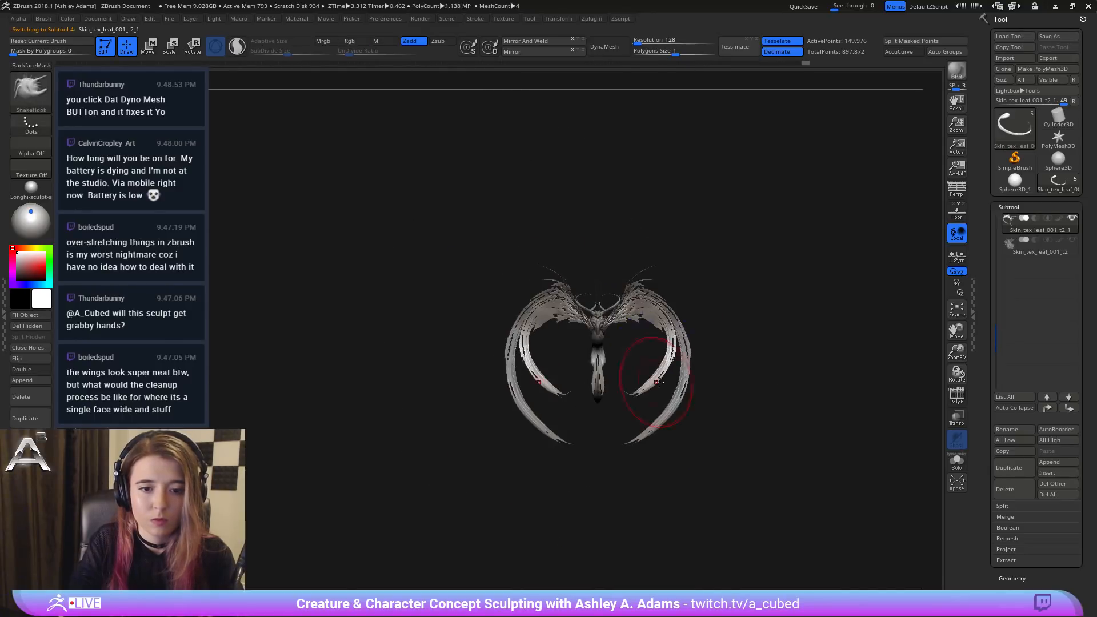
right_click_drag(660, 377, 656, 411, "ctrl")
key("space")
left_click(650, 395)
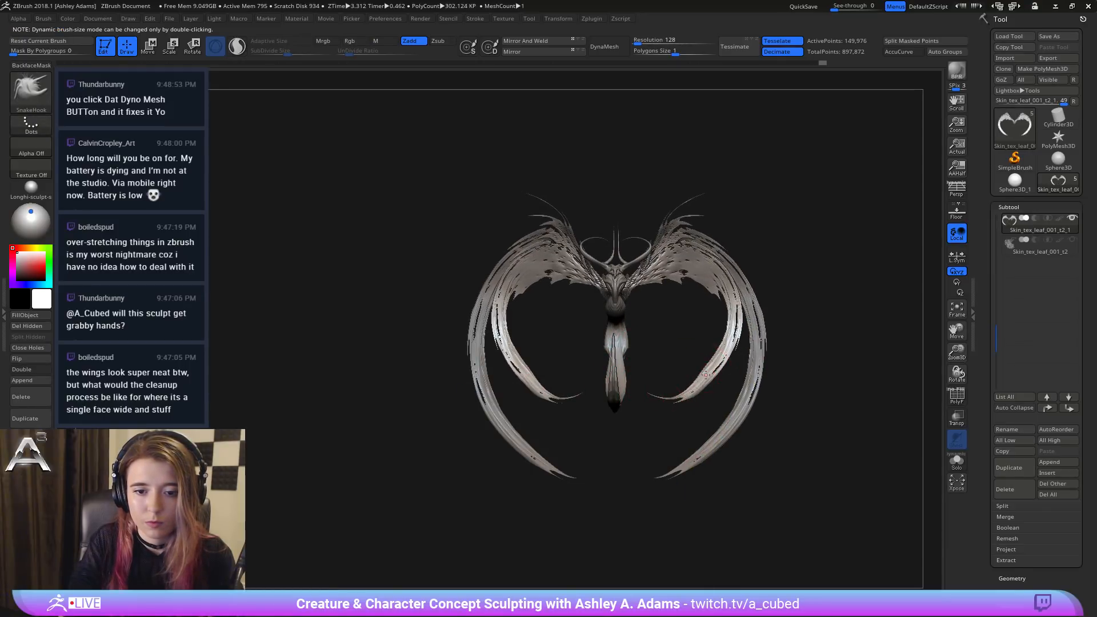
left_click_drag(705, 375, 723, 355)
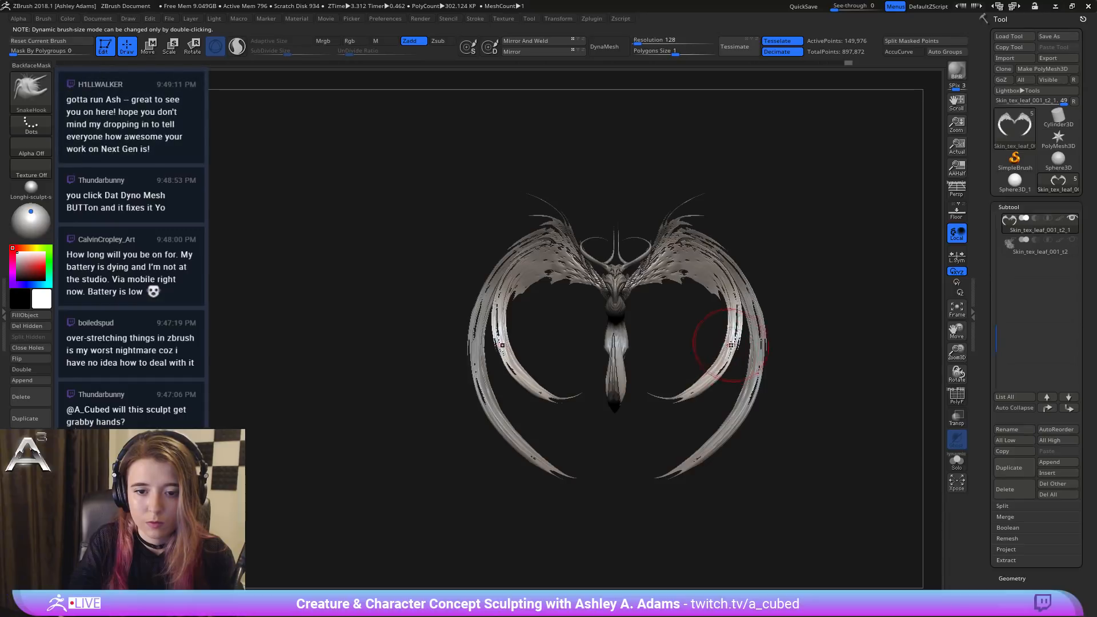
Step: Curl the tips of the inner wings upward in side view with SnakeHook and smooth the bend
right_click_drag(728, 346, 663, 347, "alt")
mouse_move(554, 366)
right_mouse_down()
mouse_move(700, 362)
mouse_move(551, 335)
right_mouse_up()
right_click(608, 362)
mouse_move(607, 363)
right_mouse_down()
mouse_move(538, 335)
mouse_move(480, 347)
right_mouse_up()
right_click(585, 358)
left_click(527, 357)
right_click(538, 335)
right_click(555, 326)
right_click(529, 342)
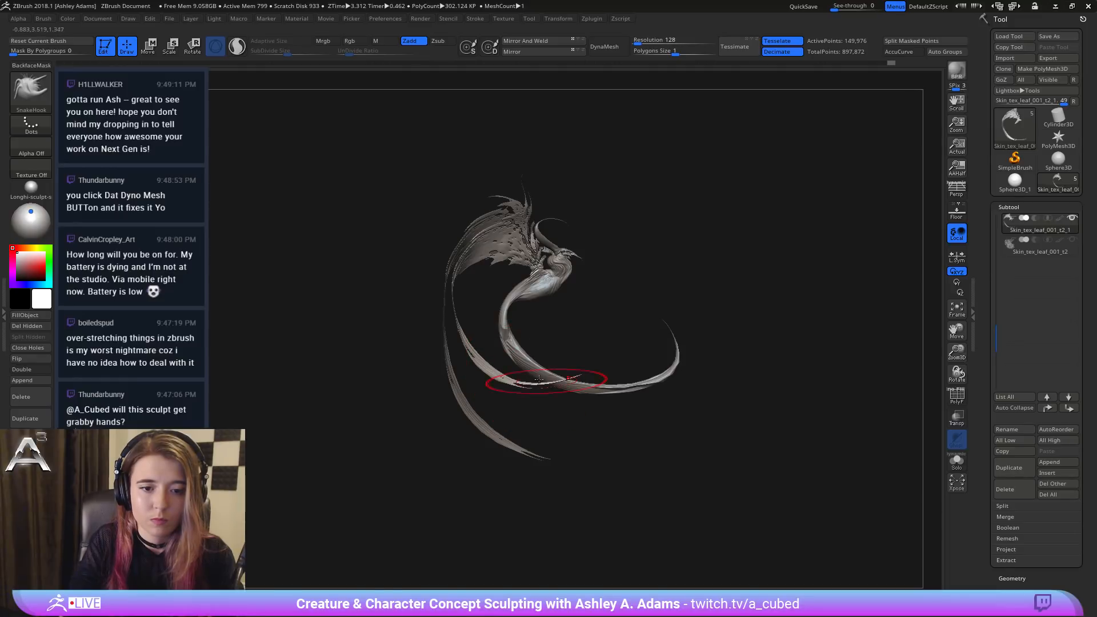
left_click_drag(592, 349, 591, 349)
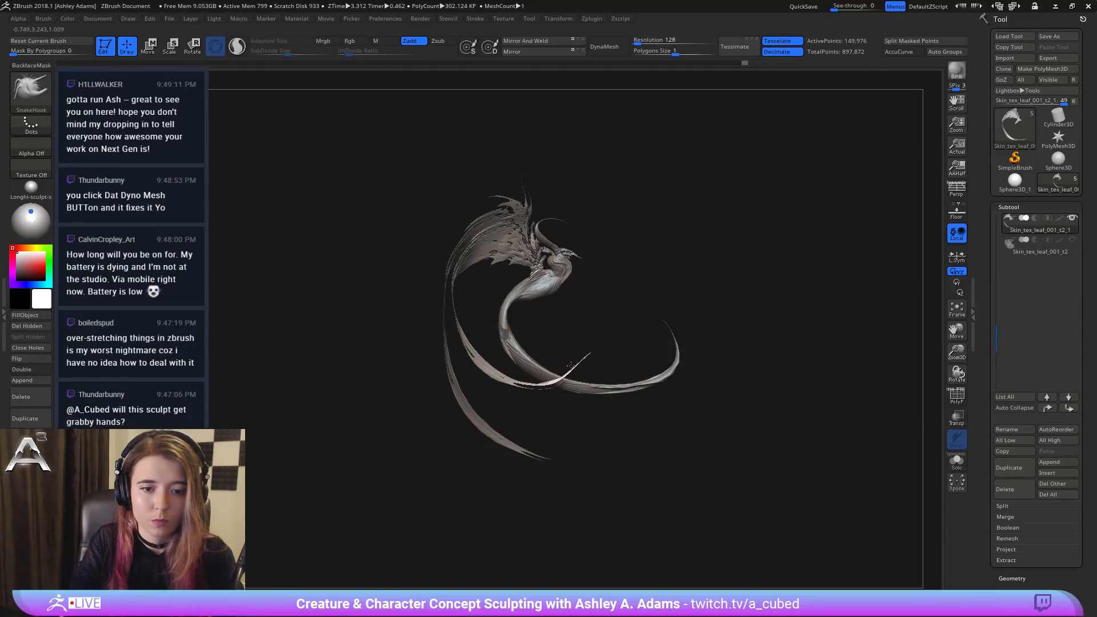
right_click_drag(583, 357, 565, 349)
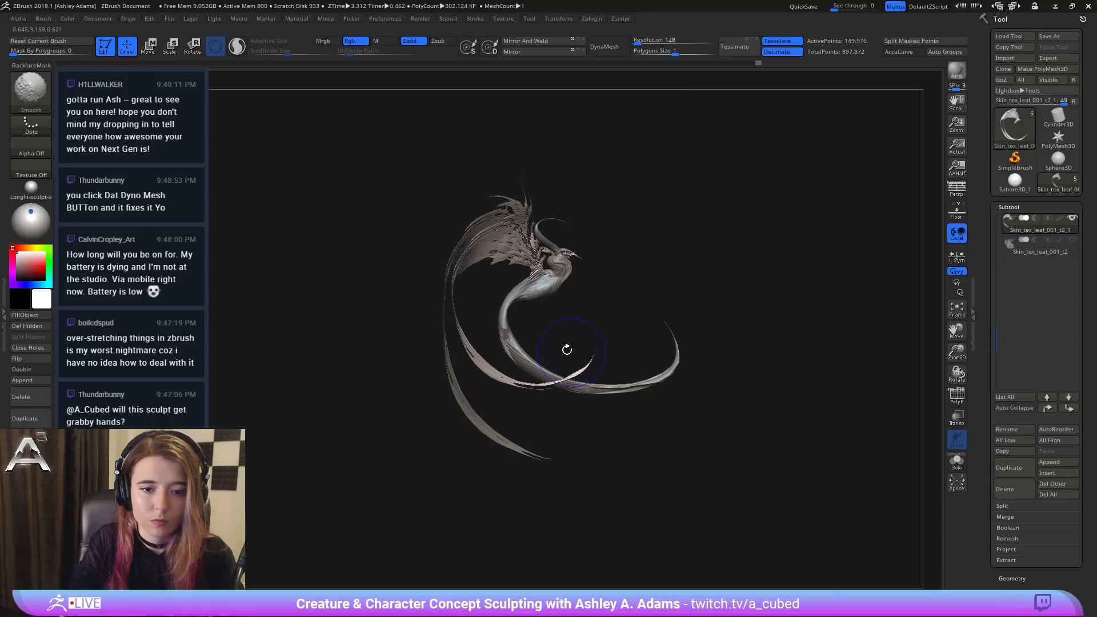
left_click_drag(583, 368, 517, 378, "shift")
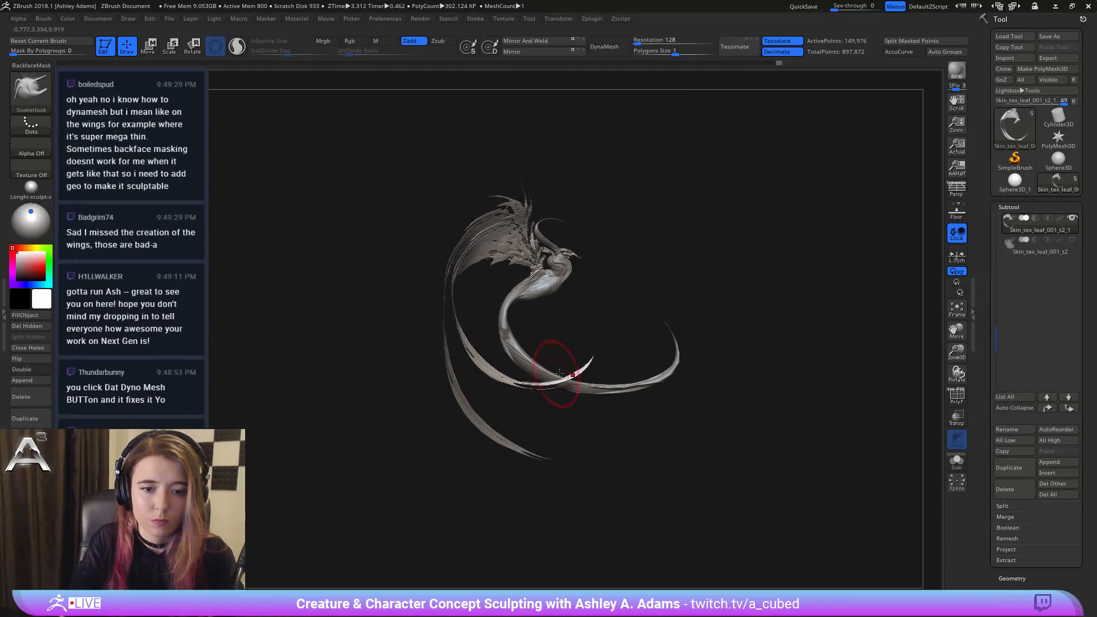
Step: Adjust the SnakeHook draw size and reshape the curled inner wing tips symmetrically from the front
right_click_drag(536, 385, 452, 383)
key("space")
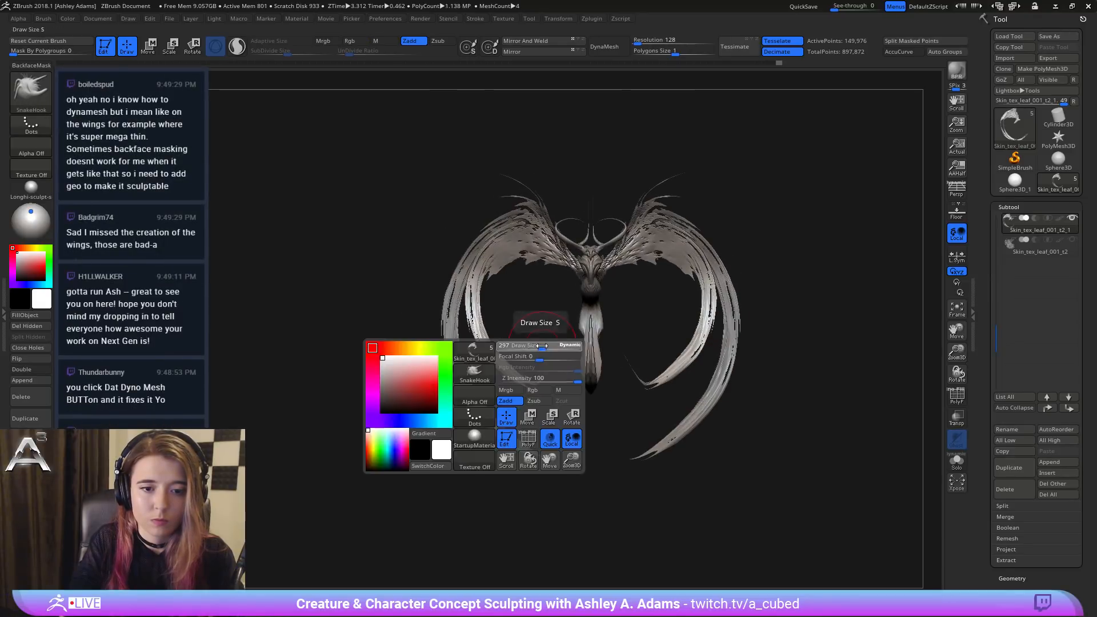
mouse_move(546, 376)
left_mouse_down()
mouse_move(559, 369)
mouse_move(496, 362)
left_mouse_up()
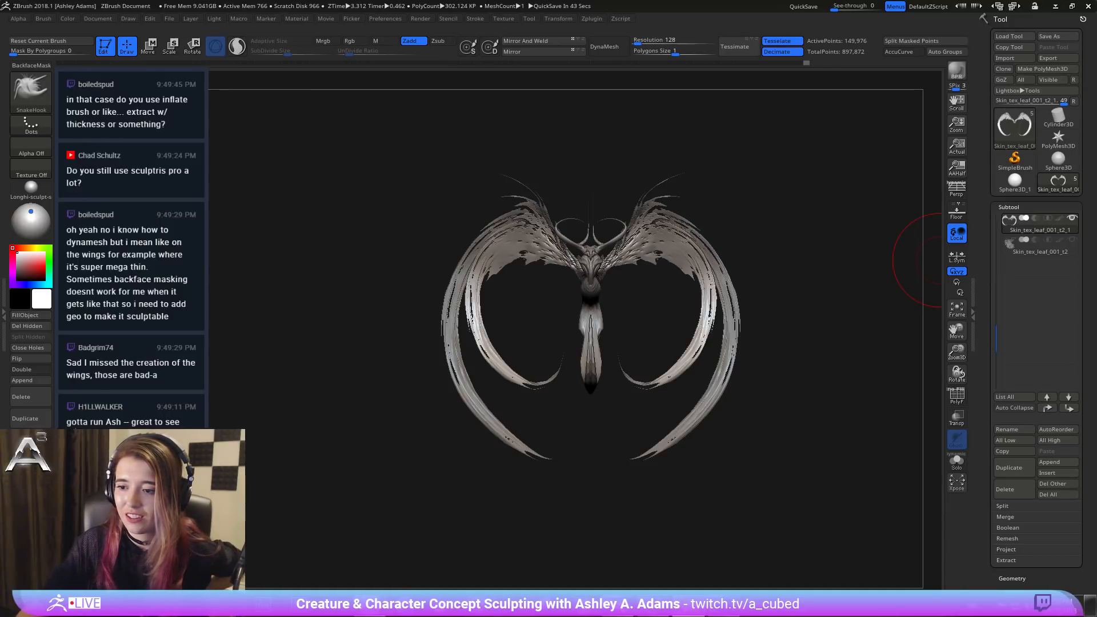
Step: Open the DynaMesh geometry settings for the inner wing subtool
left_click_drag(981, 574, 1003, 484)
left_click(1004, 510)
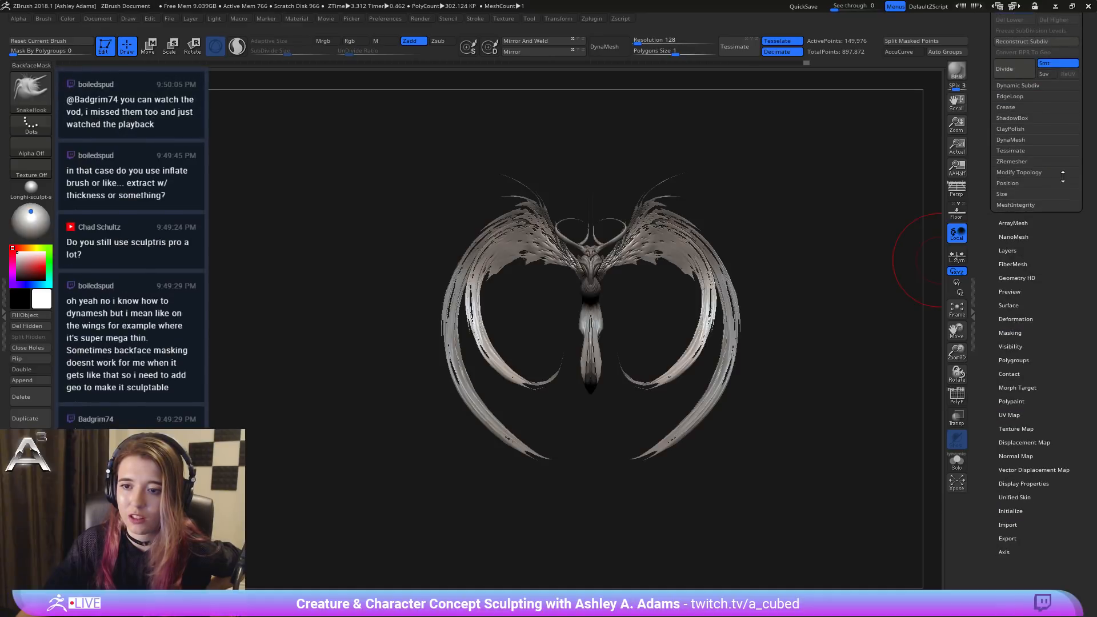
left_click(1010, 140)
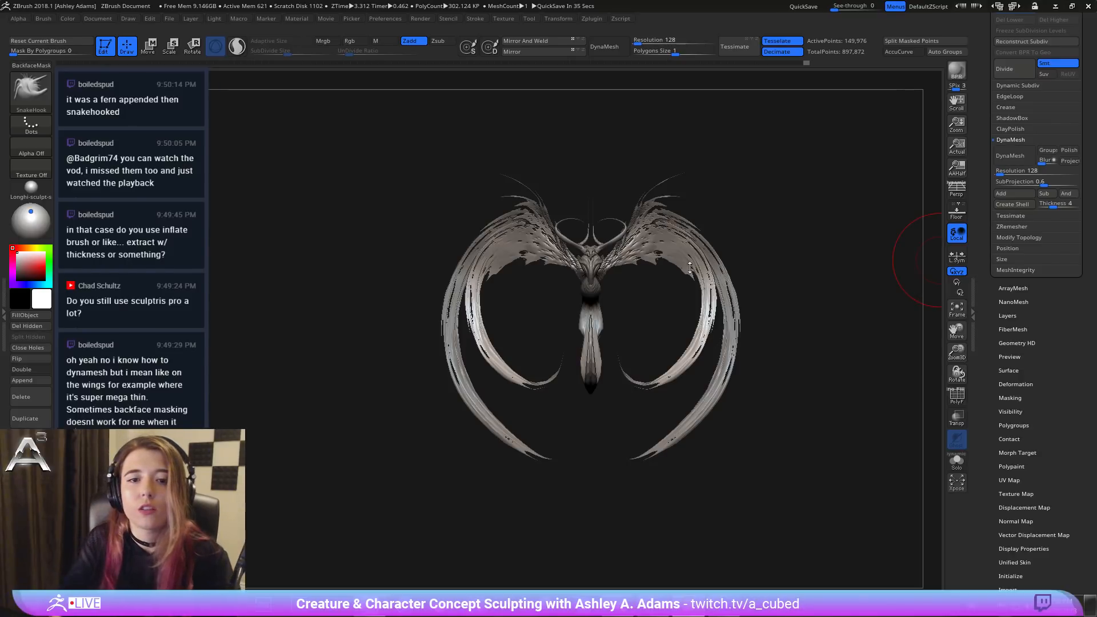
Step: Examine the polygons of the thin inner wing tip in wireframe, hide the wireframe and isolate the subtool
mouse_move(689, 267)
left_mouse_down()
mouse_move(680, 303)
mouse_move(621, 330)
mouse_move(663, 297)
mouse_move(759, 308)
left_mouse_up()
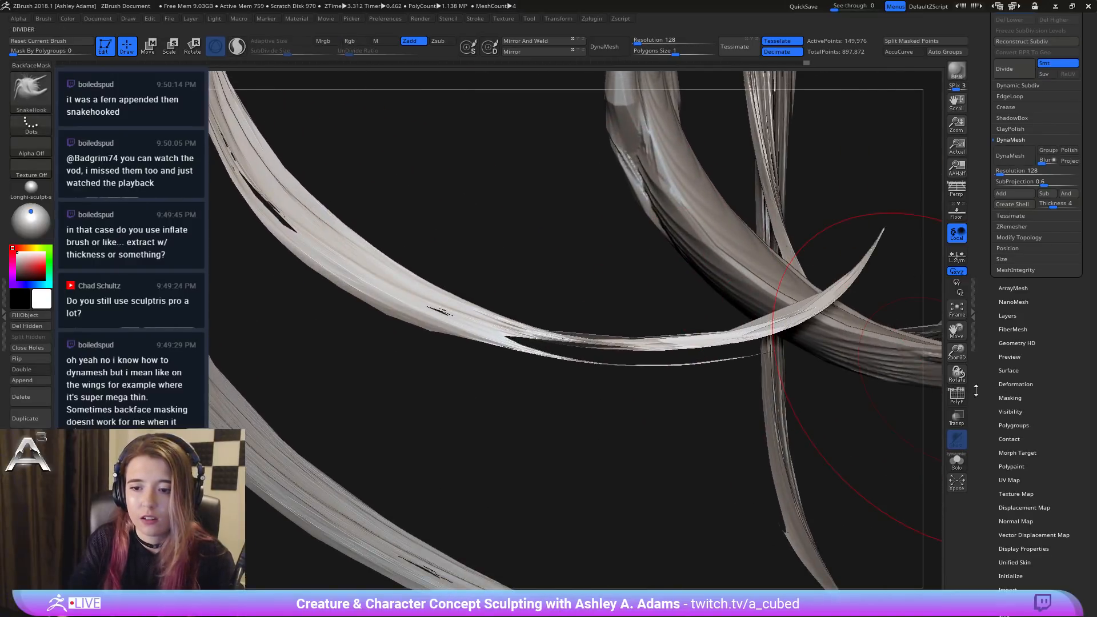
left_click(957, 394)
mouse_move(891, 400)
left_mouse_down()
mouse_move(800, 416)
mouse_move(823, 407)
mouse_move(812, 389)
mouse_move(681, 322)
left_mouse_up()
left_click(957, 394)
left_click(957, 463)
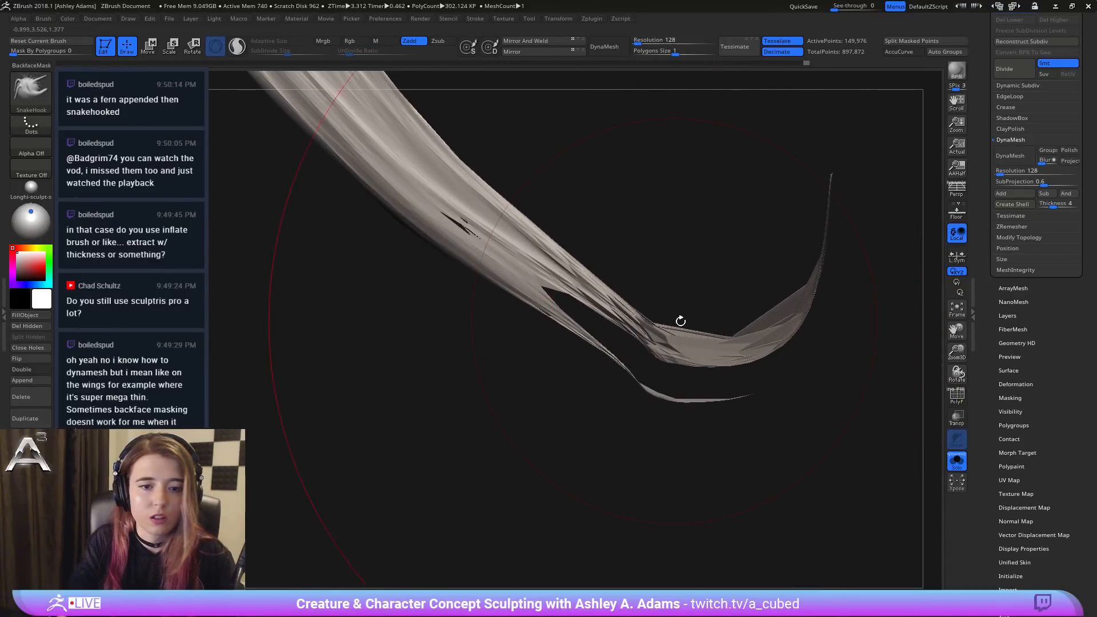
key("b")
key("c")
key("b")
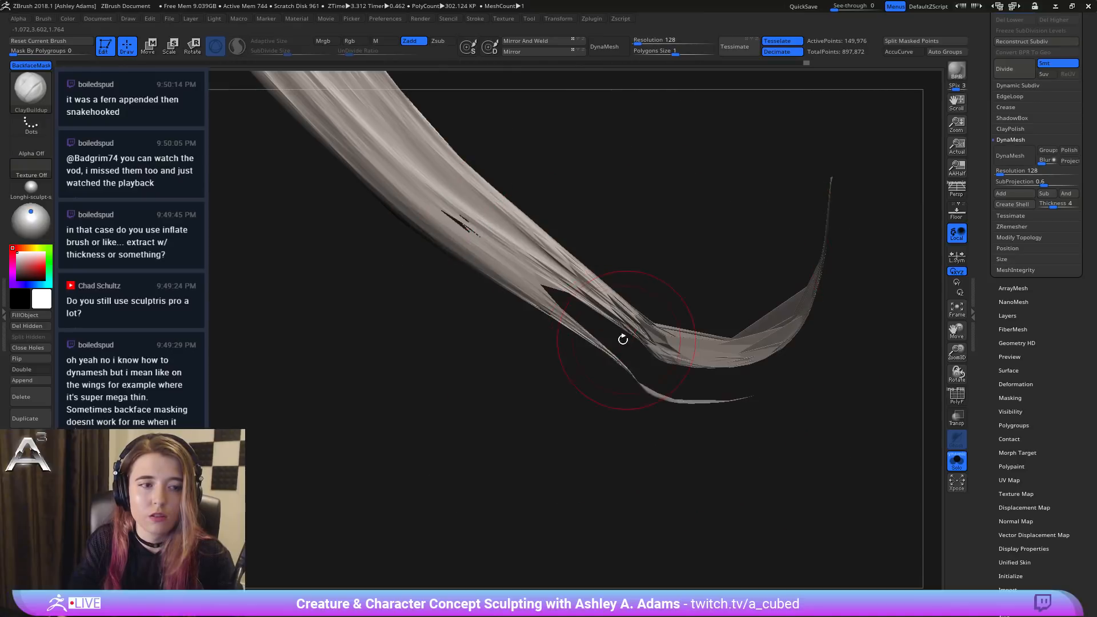
mouse_move(622, 339)
left_mouse_down()
mouse_move(726, 364)
mouse_move(718, 417)
mouse_move(693, 404)
mouse_move(689, 371)
mouse_move(777, 349)
mouse_move(693, 392)
mouse_move(656, 286)
mouse_move(645, 309)
mouse_move(672, 310)
left_mouse_up()
Step: Thicken the thin strands along the inner wing tips symmetrically with the Inflat brush
key("space")
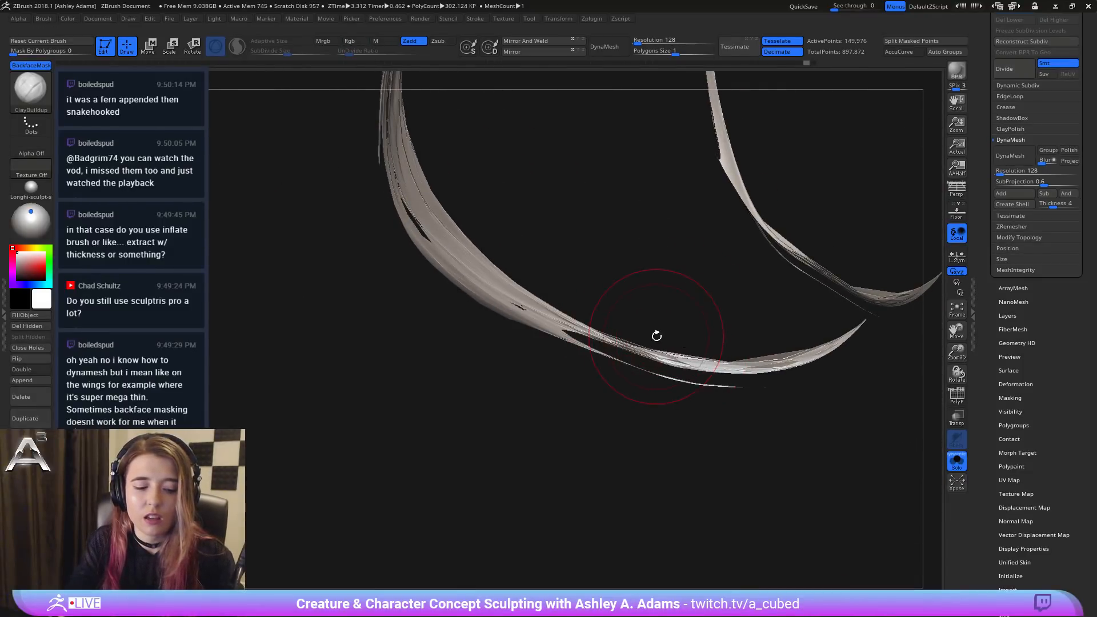
key("b")
key("i")
key("n")
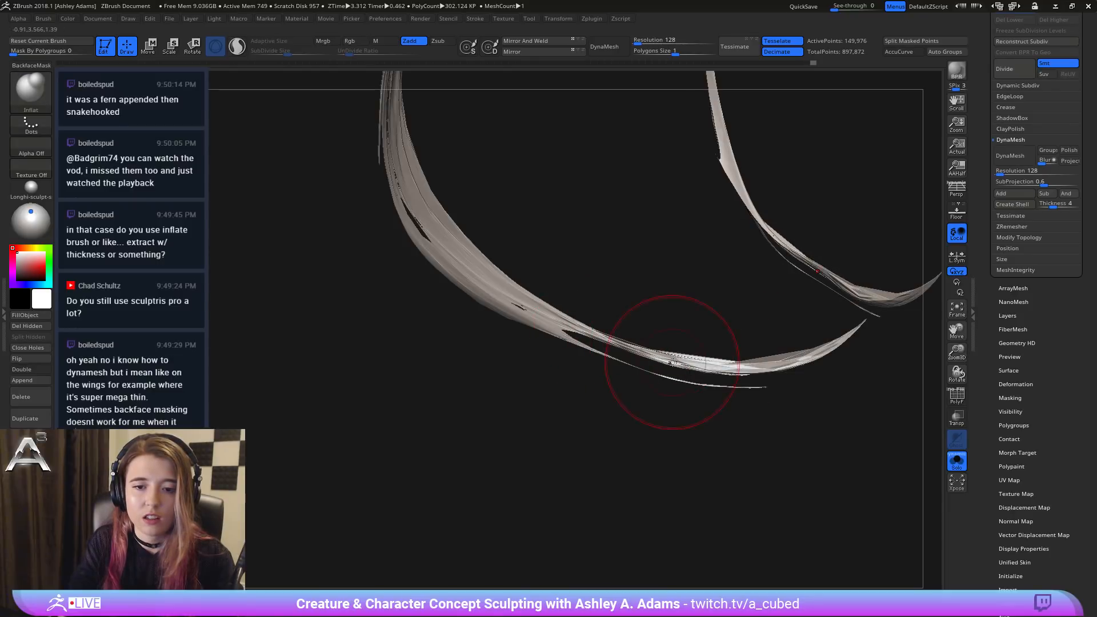
left_click_drag(835, 349, 583, 342)
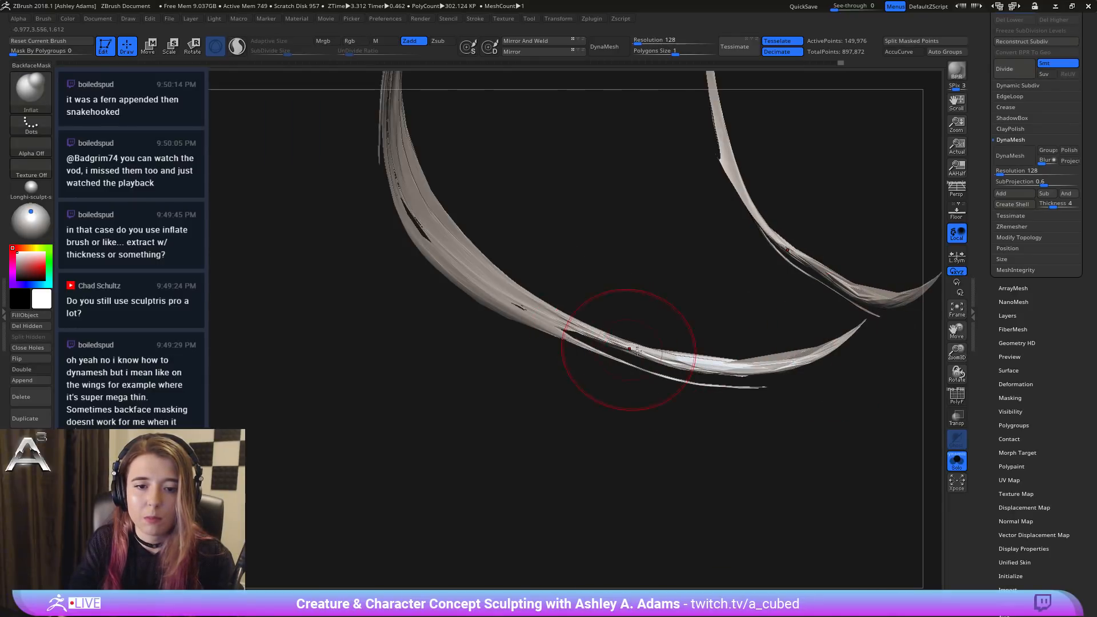
left_click_drag(790, 375, 522, 323)
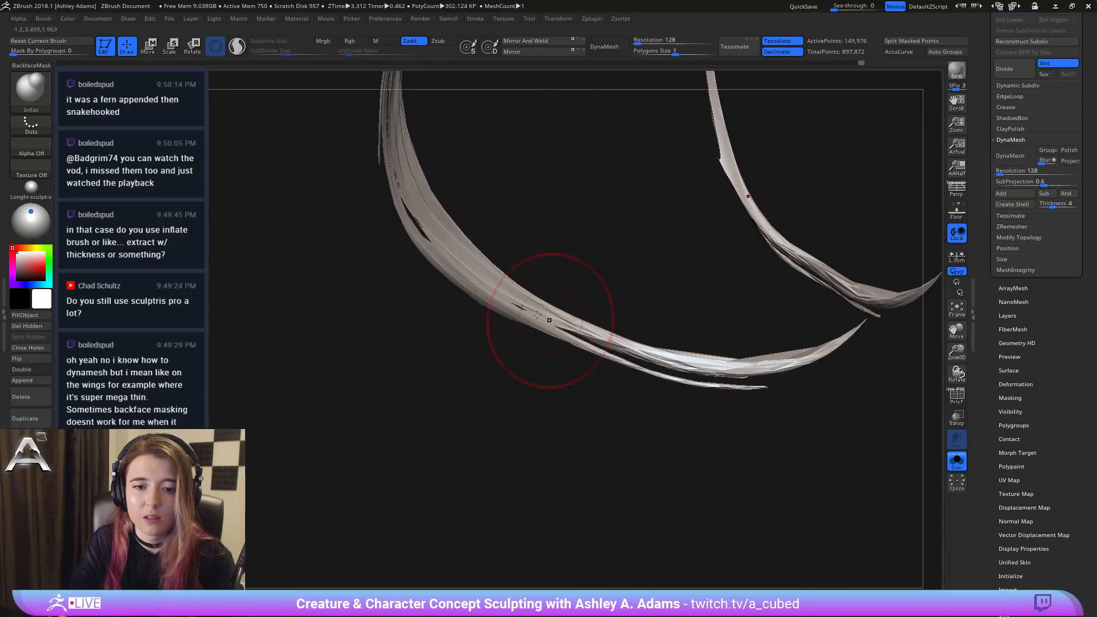
Step: Smooth the inflated strands near the split in the inner wing tips
left_click_drag(670, 380, 611, 351)
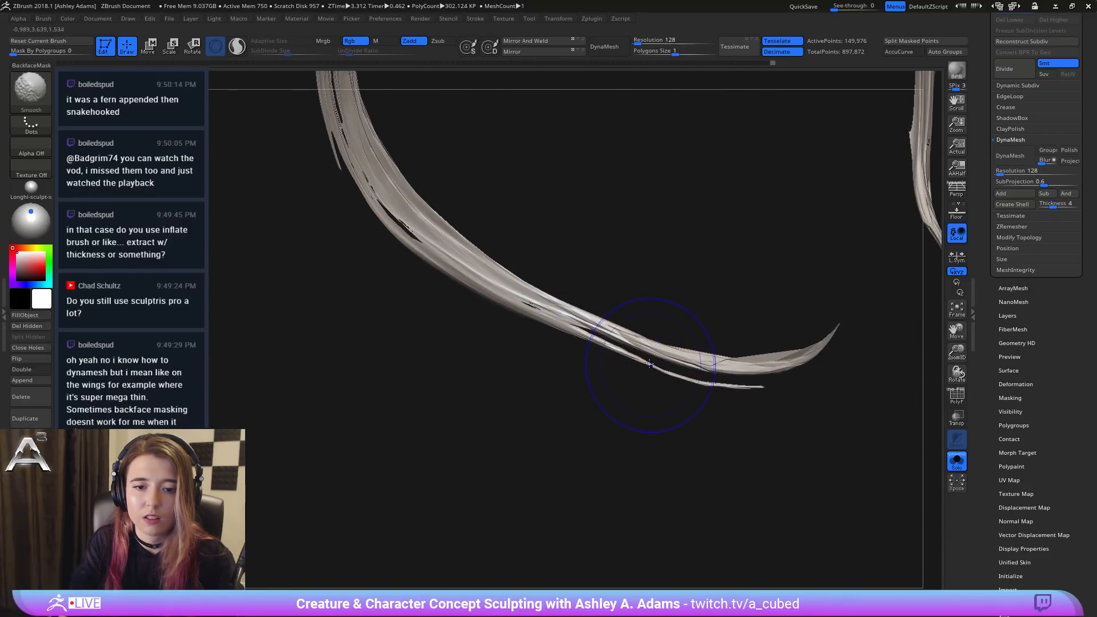
mouse_move(662, 398)
left_mouse_down()
mouse_move(687, 436)
mouse_move(669, 341)
left_mouse_up()
mouse_move(756, 355)
left_mouse_down()
mouse_move(697, 367)
mouse_move(678, 333)
left_mouse_up()
Step: Reposition the thin split strands along the curve of the inner wing tips with a resized SnakeHook brush
key("b")
key("s")
key("h")
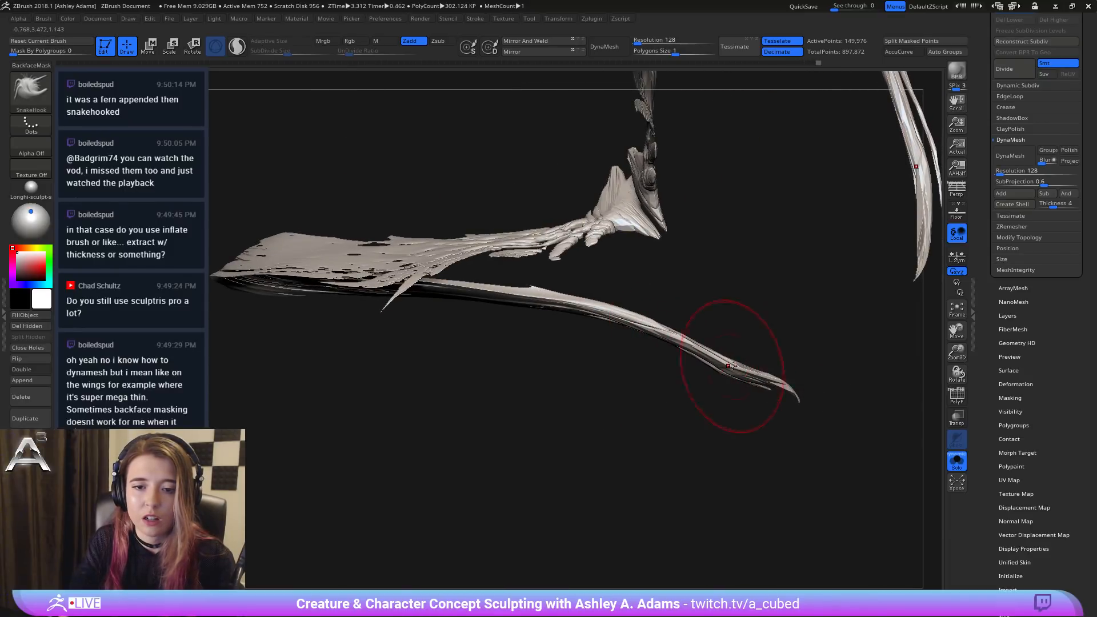
mouse_move(734, 369)
left_mouse_down()
mouse_move(744, 269)
mouse_move(648, 354)
mouse_move(583, 451)
left_mouse_up()
right_click(632, 407)
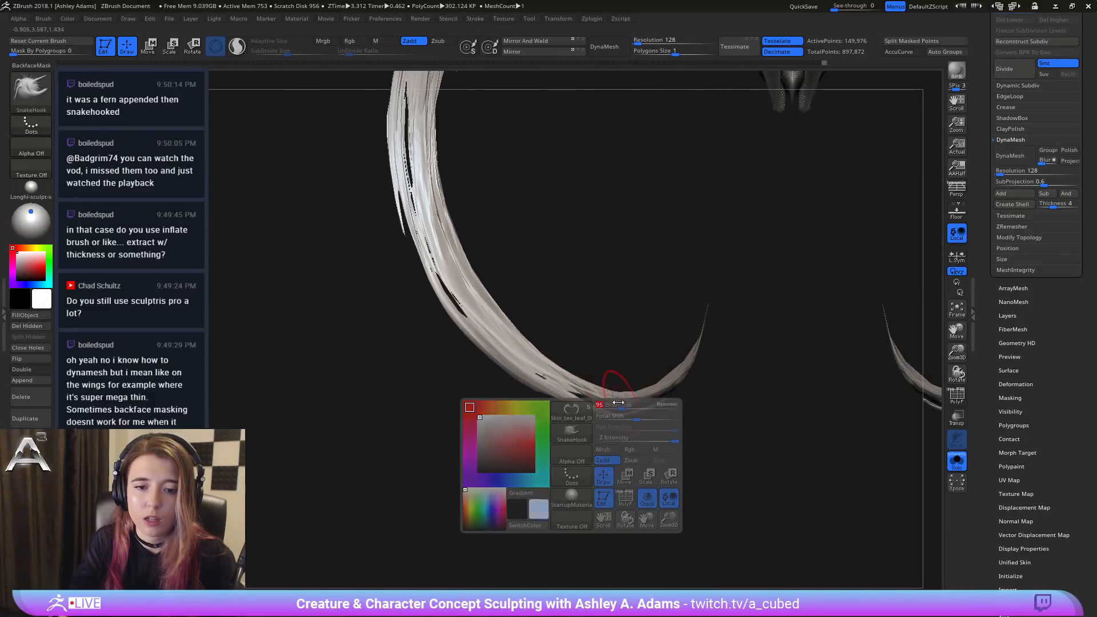
right_click_drag(613, 398, 676, 412)
left_click_drag(630, 416, 628, 412)
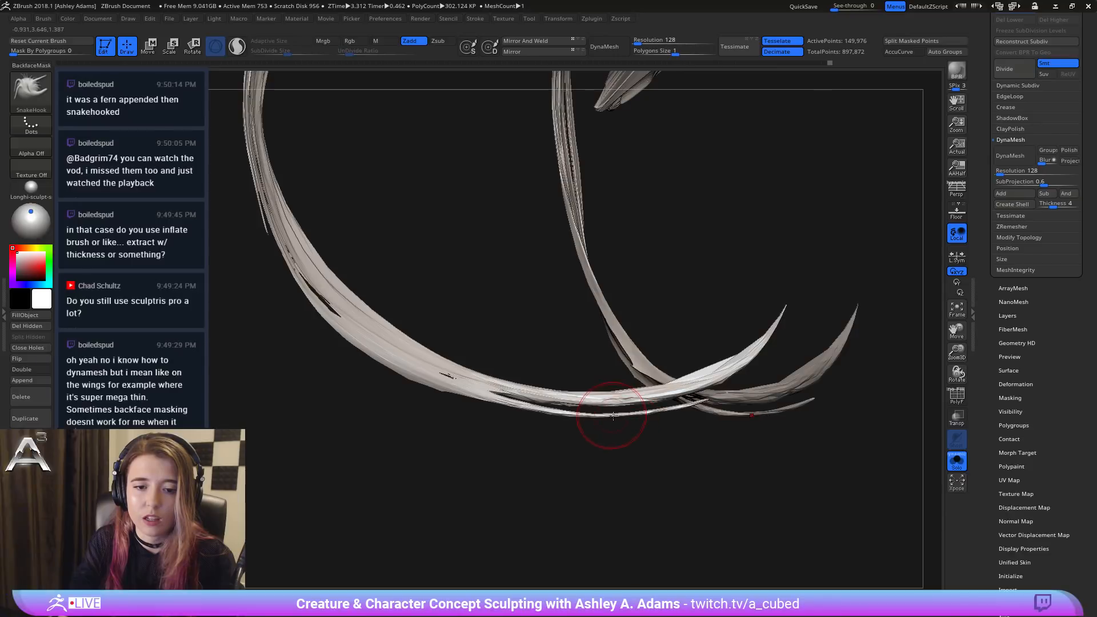
right_click(610, 419)
mouse_move(610, 419)
right_mouse_down()
mouse_move(594, 407)
mouse_move(614, 328)
right_mouse_up()
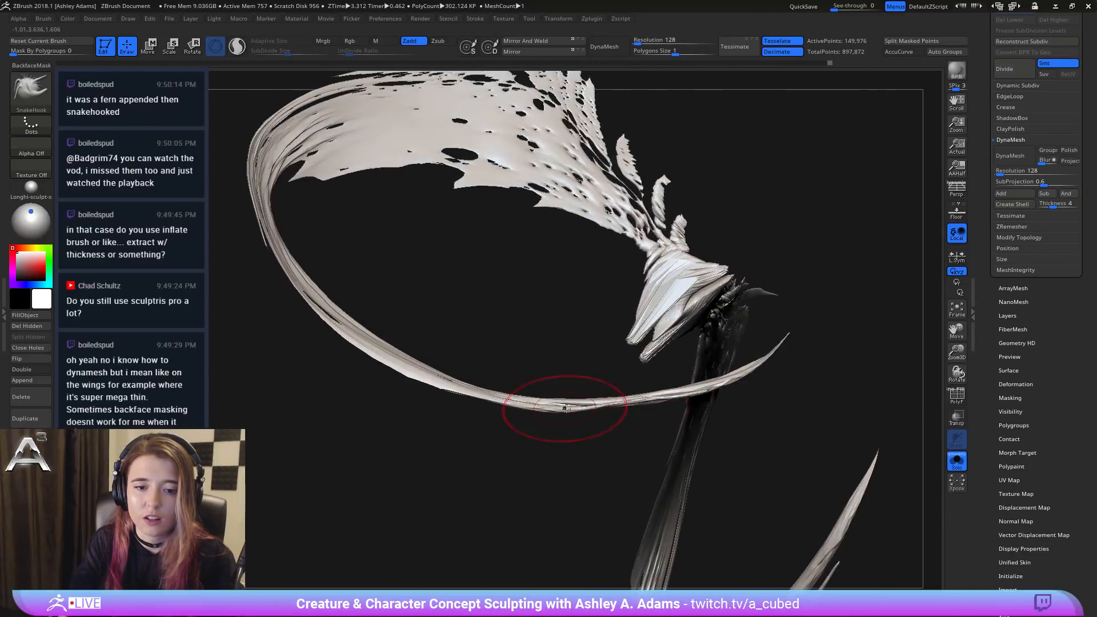
left_click_drag(563, 408, 563, 401)
left_click_drag(639, 401, 551, 404)
Step: Smooth along the lower inner wing curve and turn off Solo to show the whole creature again
mouse_move(628, 370)
right_mouse_down()
mouse_move(612, 476)
mouse_move(629, 409)
mouse_move(642, 490)
mouse_move(705, 404)
right_mouse_up()
right_click(648, 450)
left_click_drag(675, 390, 549, 314, "shift")
mouse_move(472, 272)
right_mouse_down("ctrl")
mouse_move(507, 265)
mouse_move(603, 297)
mouse_move(674, 294)
right_mouse_up("ctrl")
right_click(603, 296)
left_click(958, 463)
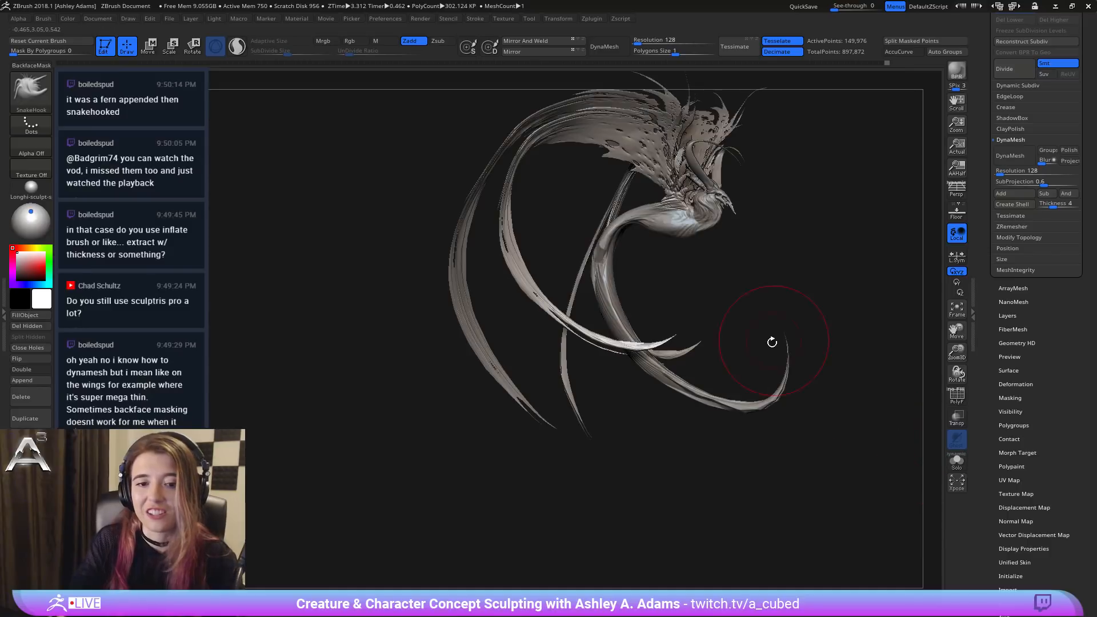
Step: Refine the lower sweep of the inner wings symmetrically with SnakeHook from the front and side
right_click_drag(772, 341, 646, 335)
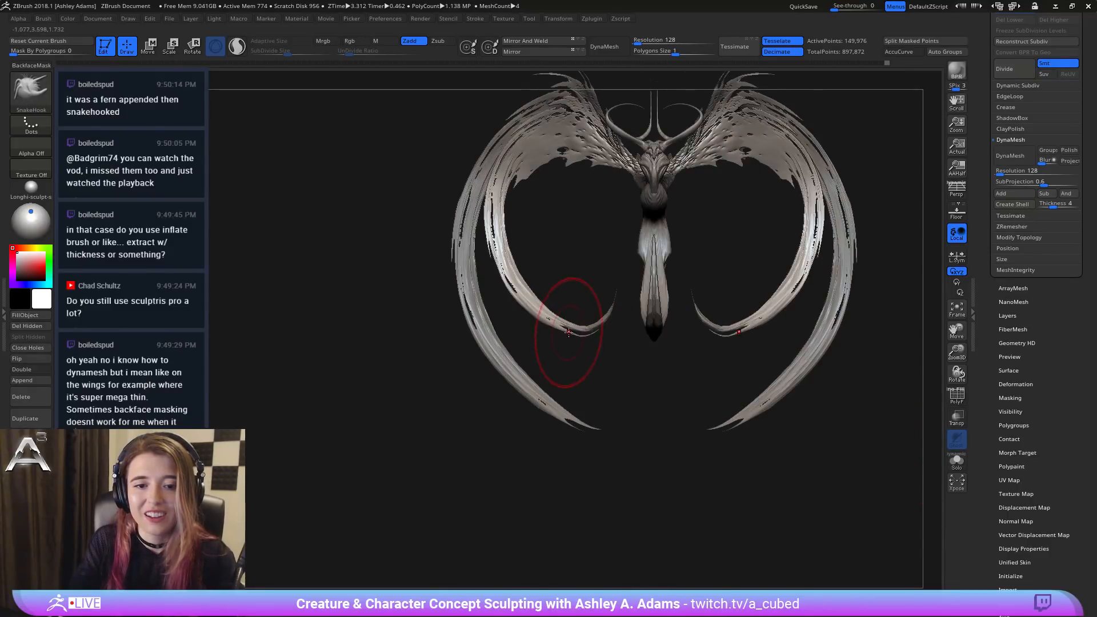
left_click_drag(568, 332, 550, 316)
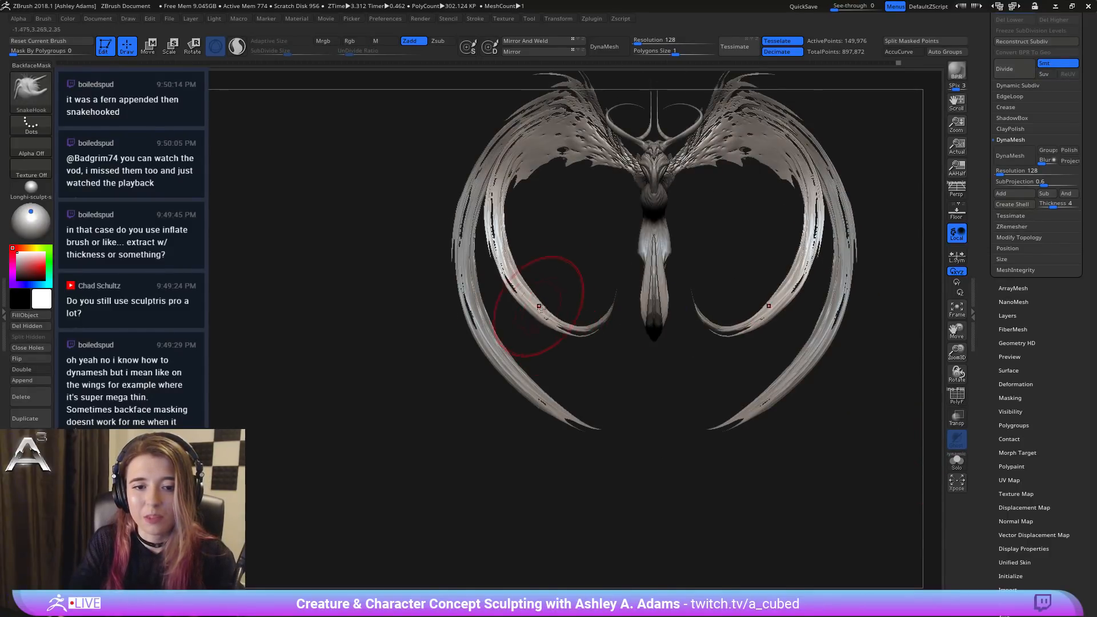
right_click_drag(845, 300, 546, 327)
left_click_drag(549, 324, 547, 333)
left_click_drag(620, 291, 625, 296)
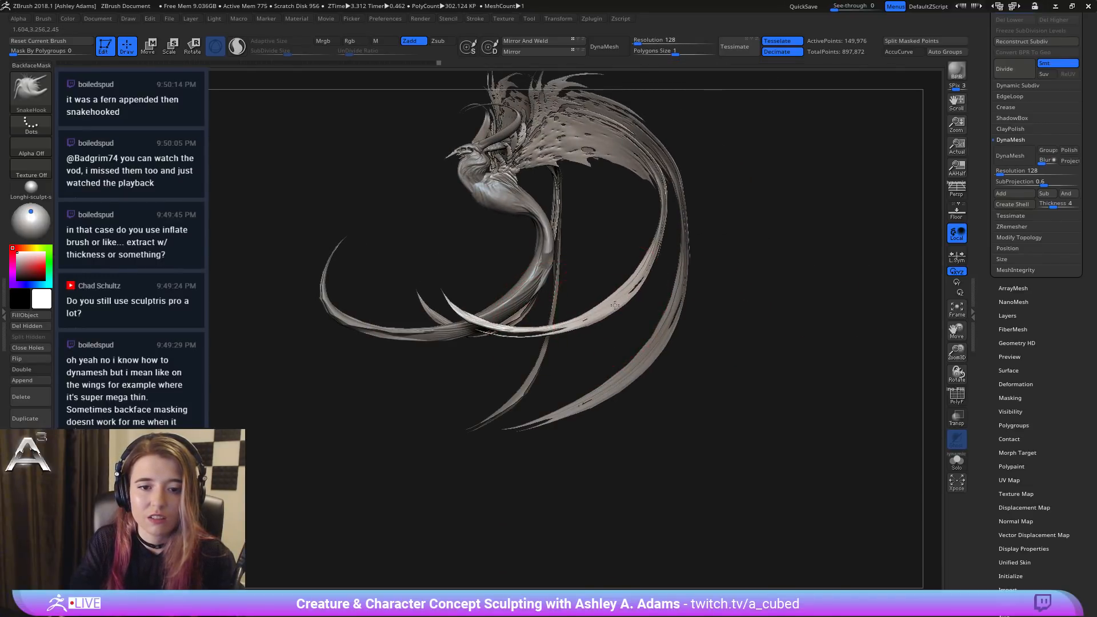
right_click_drag(626, 298, 735, 296)
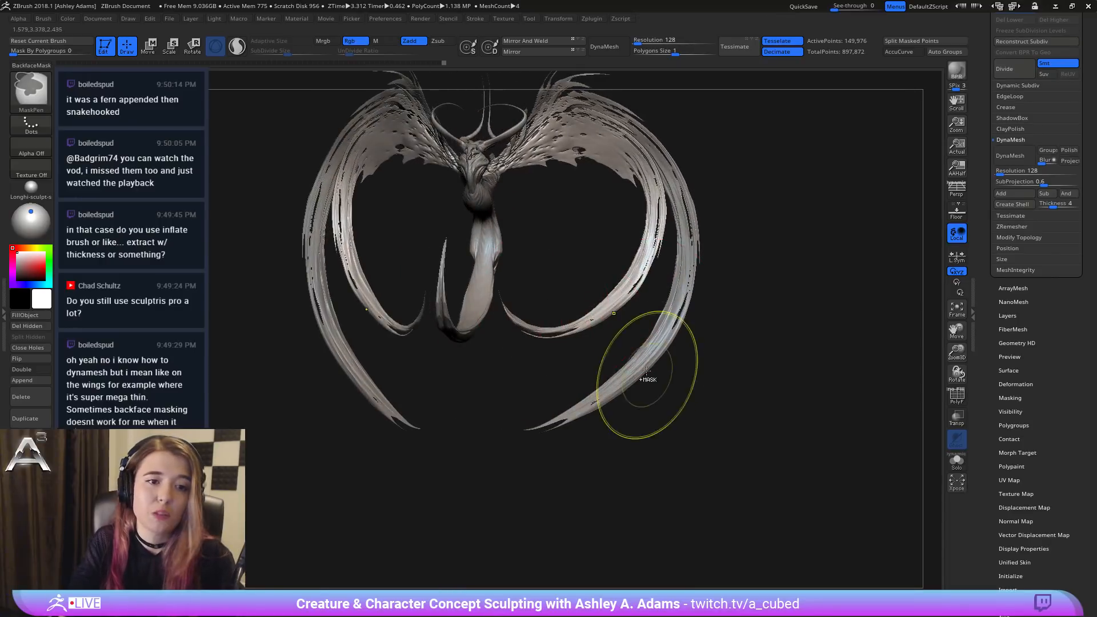
right_click_drag(649, 379, 622, 318, "ctrl")
right_click(611, 233)
right_click_drag(622, 220, 632, 231, "ctrl")
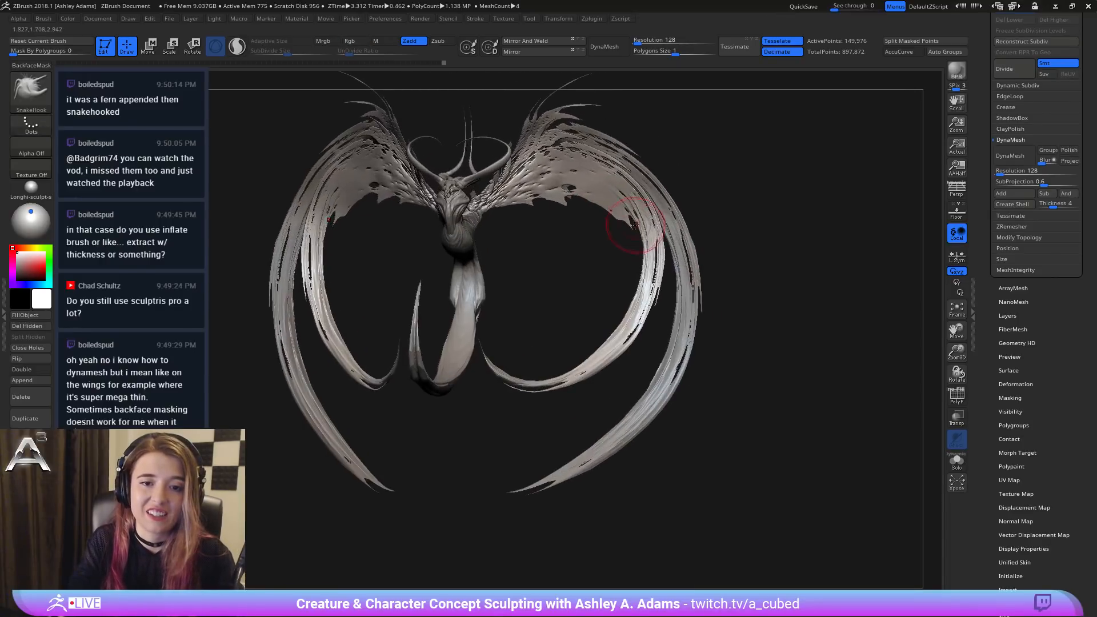
Step: Pull the ragged lower edge of the upper wing membrane into shape with SnakeHook from front and angled views
right_click(632, 233)
left_click_drag(629, 220, 605, 233)
mouse_move(604, 233)
right_mouse_down()
mouse_move(592, 217)
mouse_move(617, 204)
mouse_move(588, 220)
mouse_move(612, 227)
right_mouse_up()
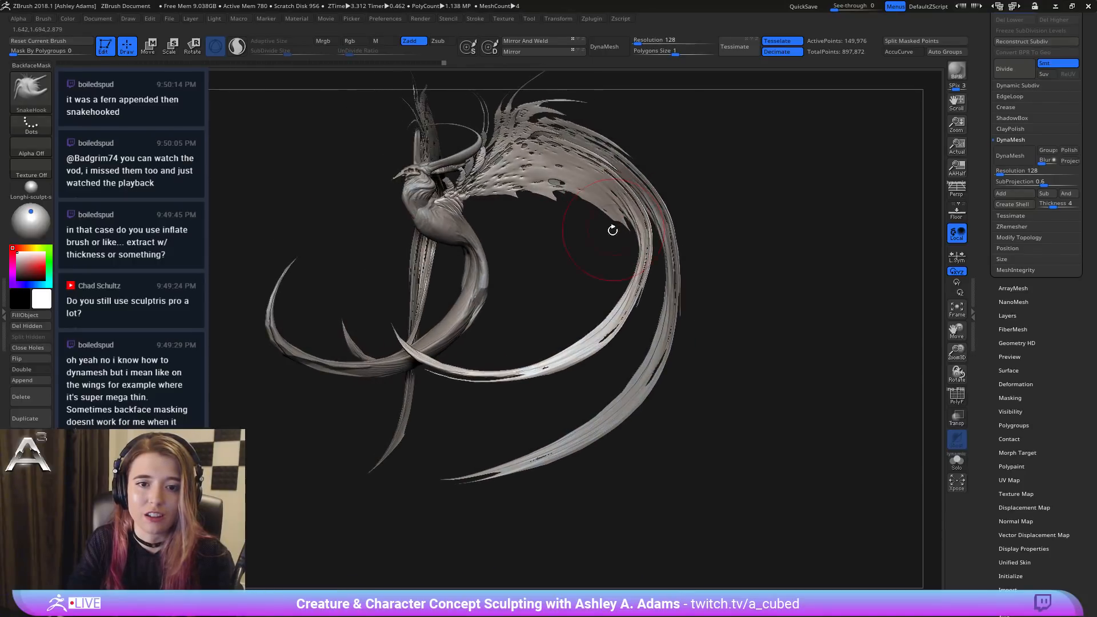
left_click_drag(601, 221, 607, 232)
right_click_drag(592, 230, 611, 227)
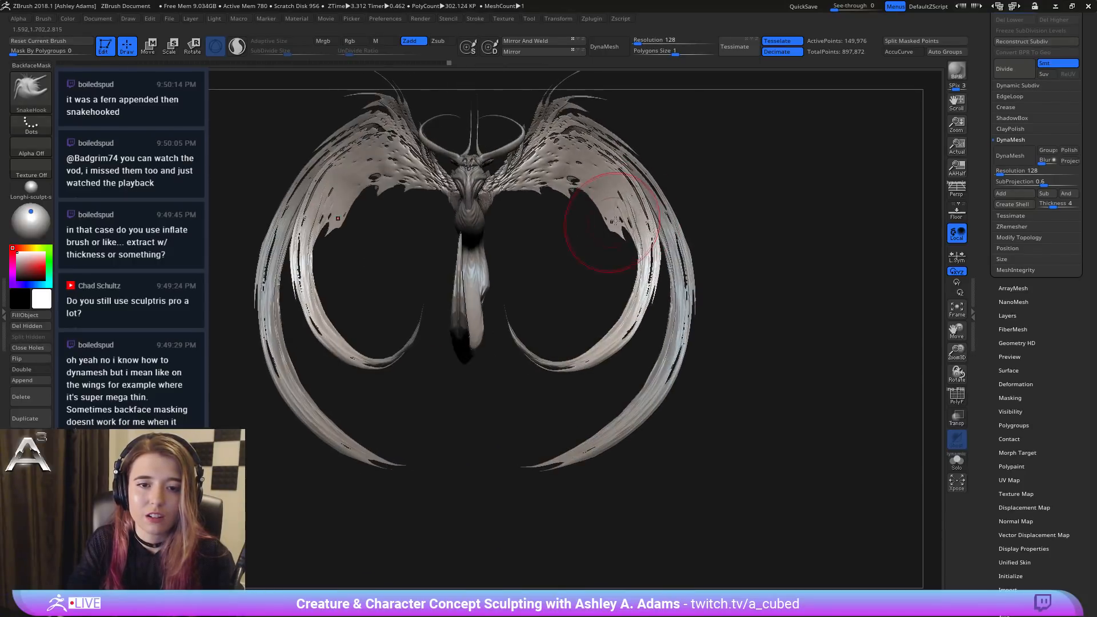
left_click_drag(612, 220, 607, 232)
right_click(607, 228)
right_click_drag(608, 226, 585, 213)
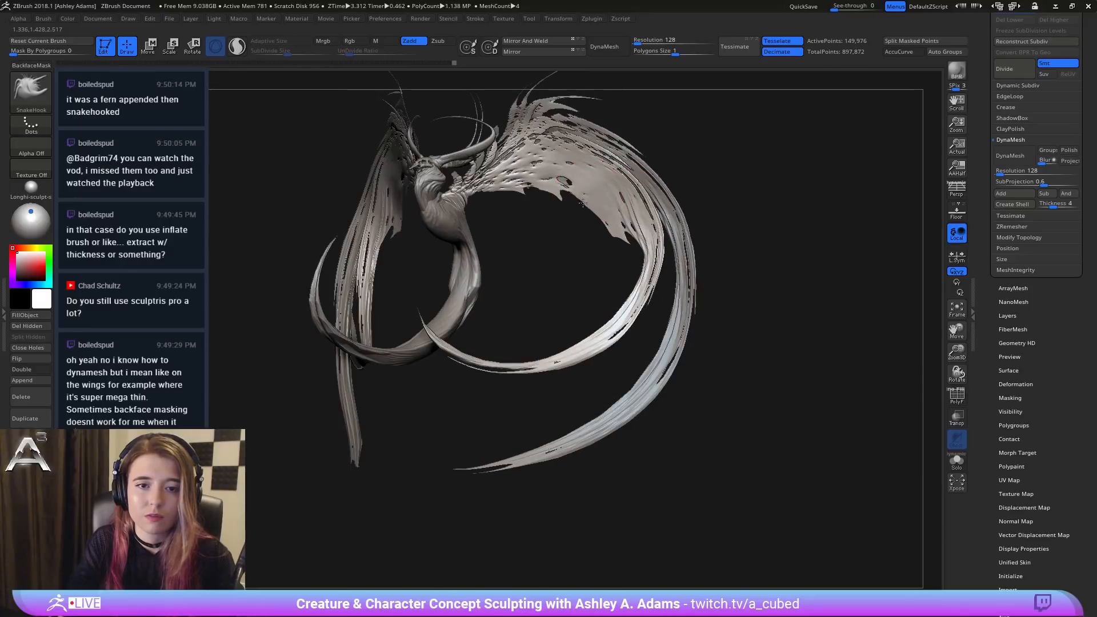
Step: Stretch the torn points and notches along the membrane's inner edge with a resized SnakeHook brush
left_click_drag(560, 214, 556, 214)
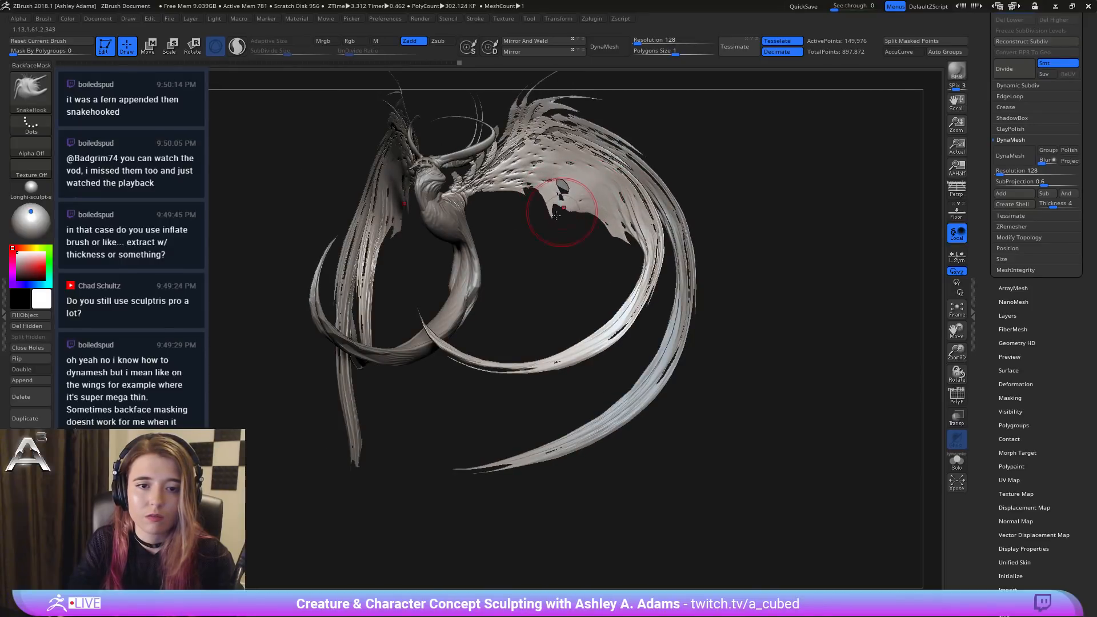
right_click_drag(583, 225, 577, 224)
right_click(578, 223)
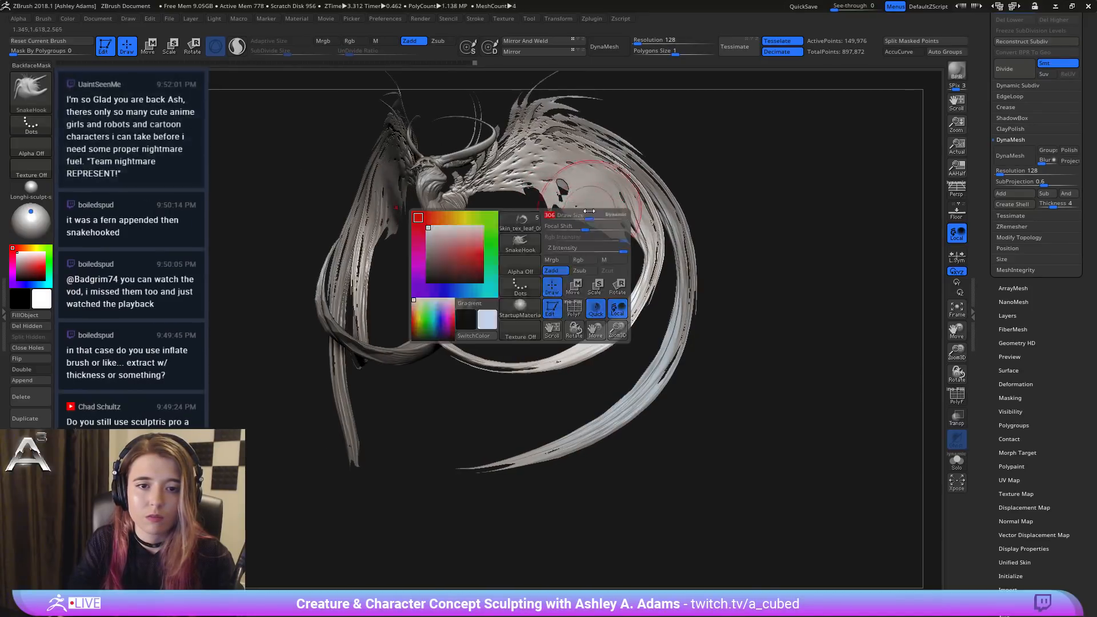
left_click_drag(584, 220, 582, 213)
left_click_drag(633, 239, 634, 240)
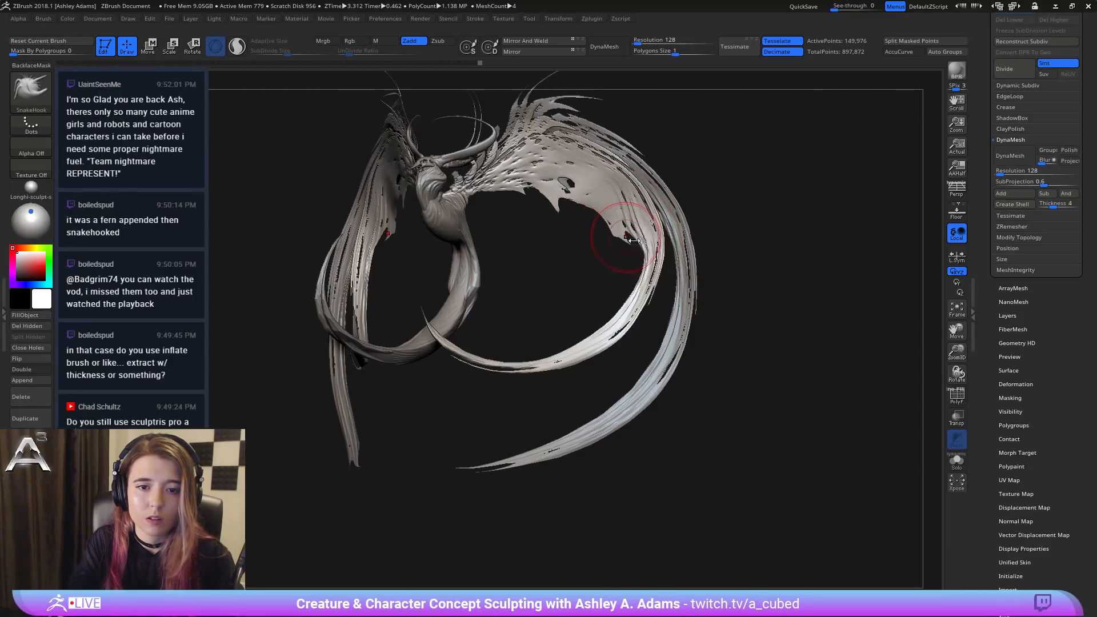
right_click_drag(640, 251, 655, 256)
left_click_drag(648, 258, 626, 250)
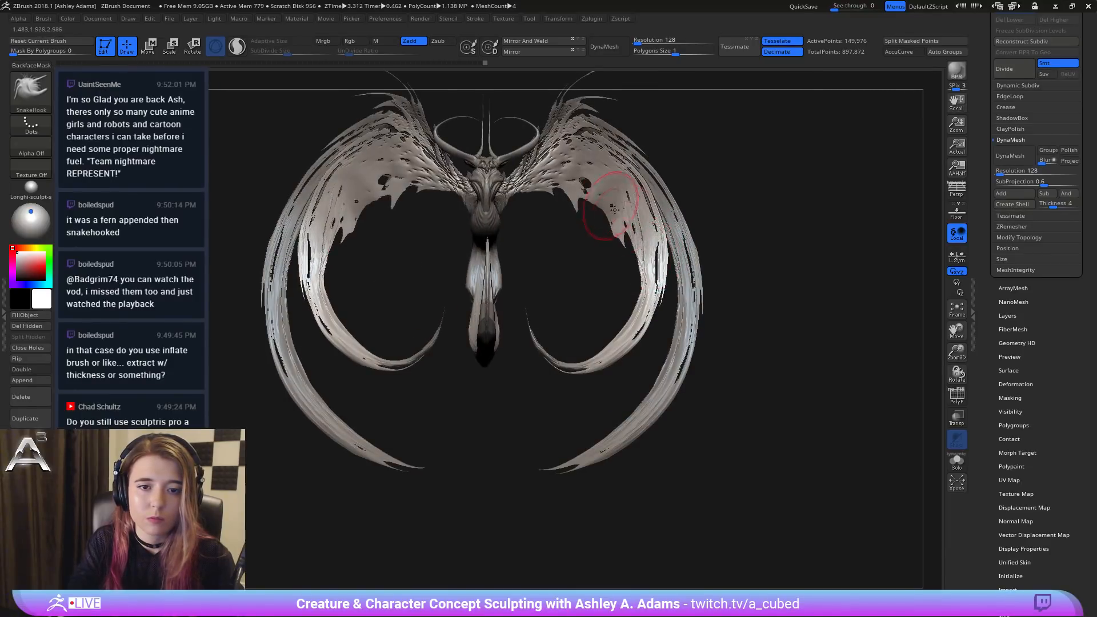
left_click_drag(596, 200, 597, 189)
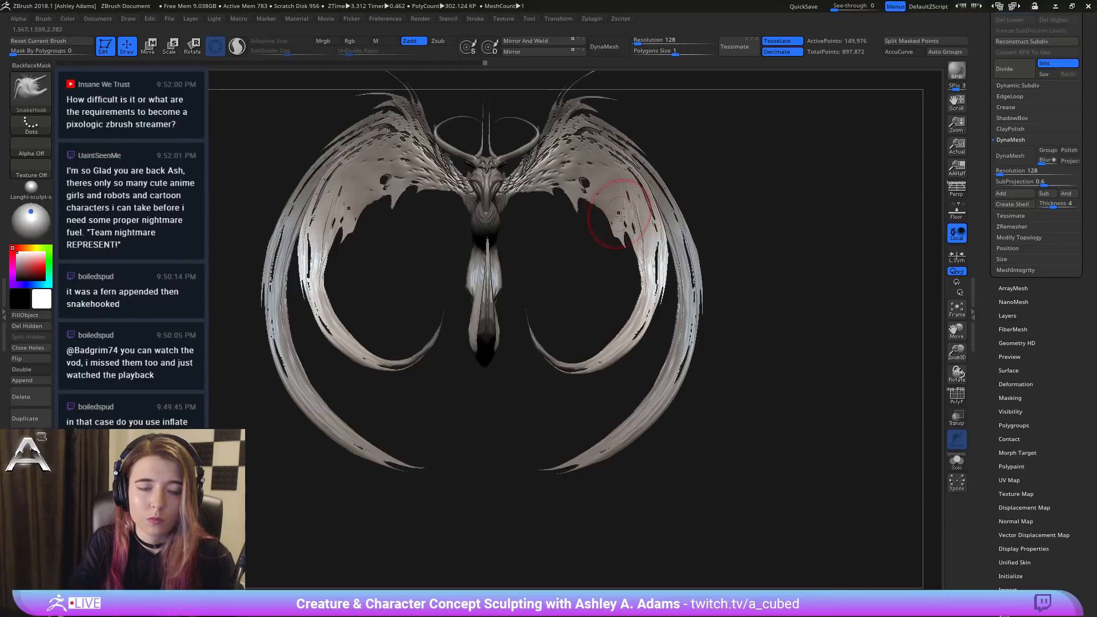
Step: Smooth the inner wing strands below the membrane and adjust their curve with an enlarged SnakeHook brush
mouse_move(644, 290)
left_mouse_down()
mouse_move(633, 291)
mouse_move(641, 307)
mouse_move(663, 292)
mouse_move(663, 242)
mouse_move(639, 181)
mouse_move(668, 248)
mouse_move(659, 287)
mouse_move(646, 212)
left_mouse_up()
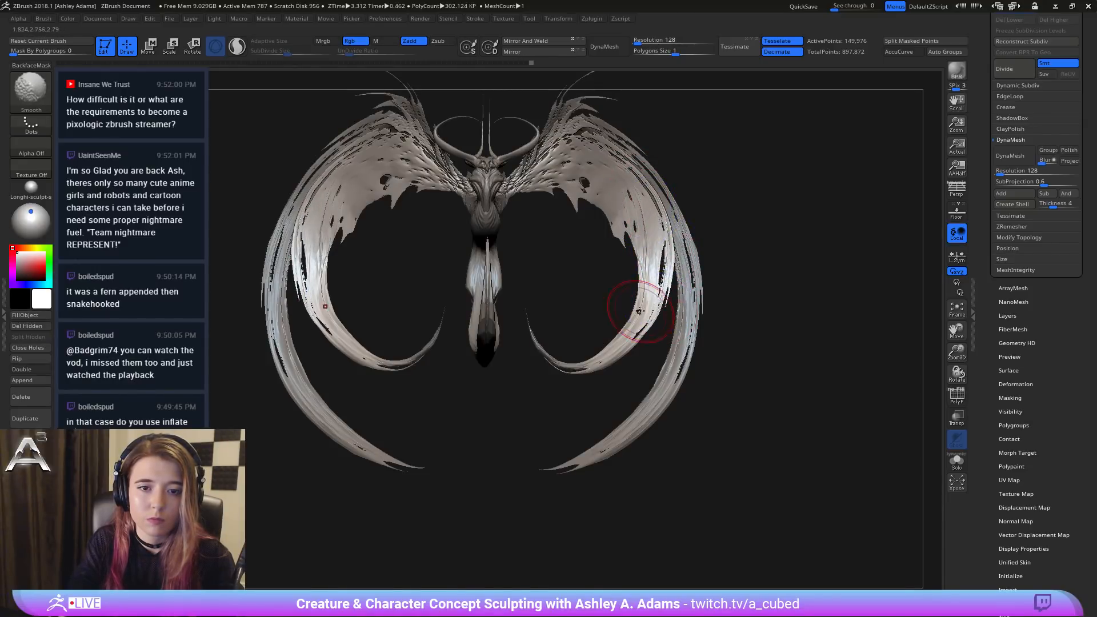
mouse_move(641, 305)
right_mouse_down("ctrl")
mouse_move(657, 222)
mouse_move(637, 246)
right_mouse_up("ctrl")
right_click_drag(569, 346, 602, 305, "alt")
key("space")
left_click_drag(635, 243, 629, 243)
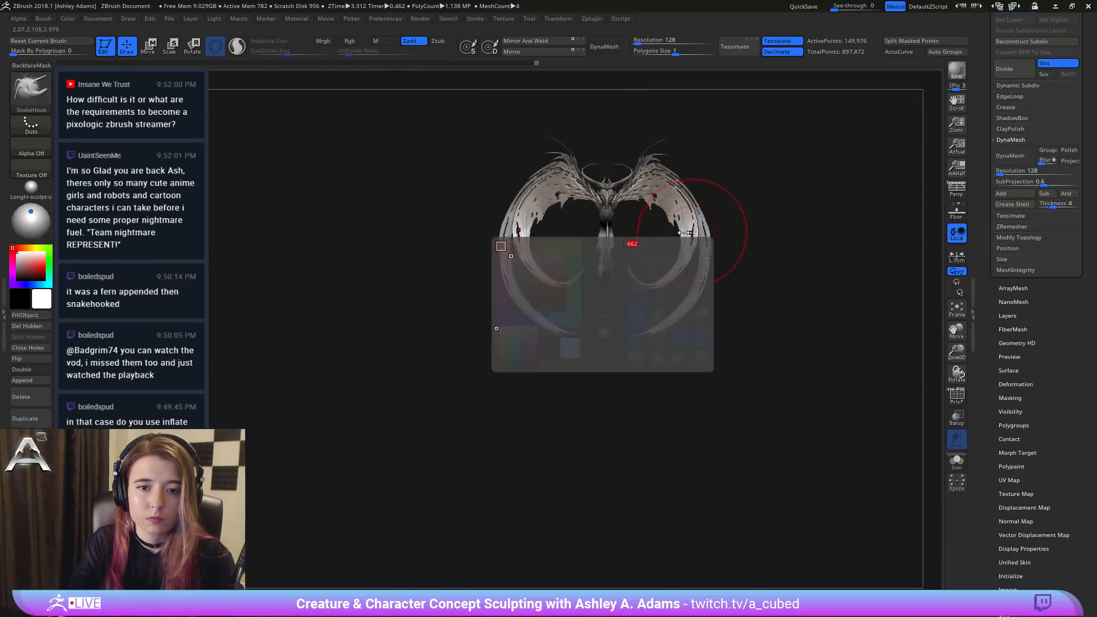
right_click_drag(618, 271, 623, 257, "alt")
left_click_drag(673, 265, 687, 249)
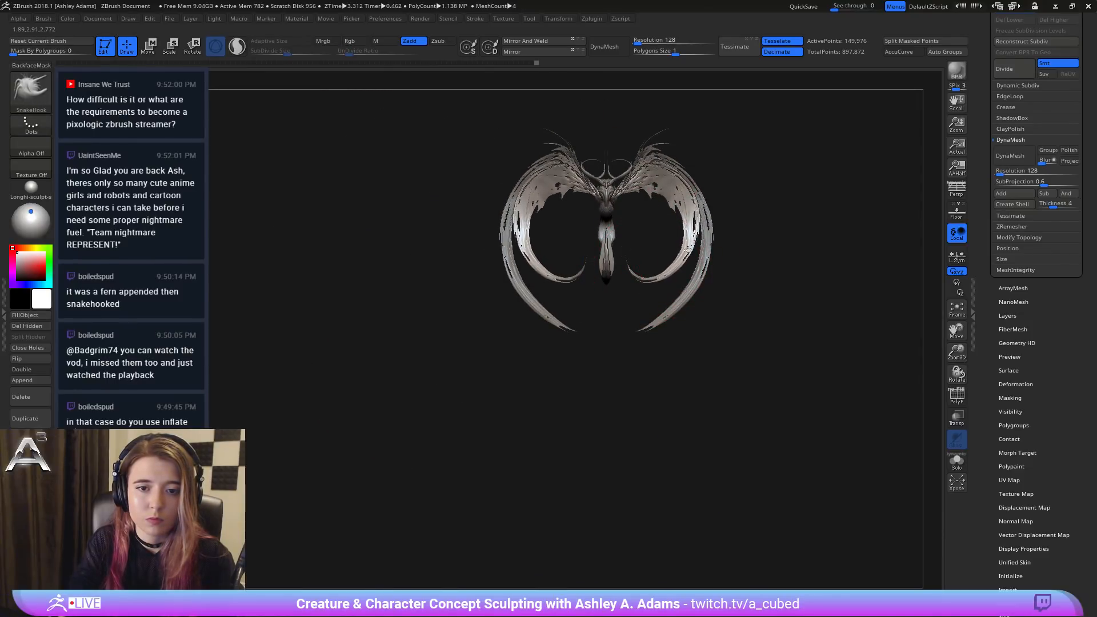
Step: Select the outer wings and pull their long sweep outward and broader on both sides with SnakeHook
left_click(690, 295, "alt")
key("space")
left_click(657, 288)
mouse_move(660, 318)
left_mouse_down("shift")
mouse_move(715, 235)
mouse_move(712, 198)
mouse_move(691, 172)
mouse_move(714, 206)
mouse_move(712, 245)
left_mouse_up("shift")
key("space")
key("space")
key("space")
left_click_drag(704, 200, 697, 261)
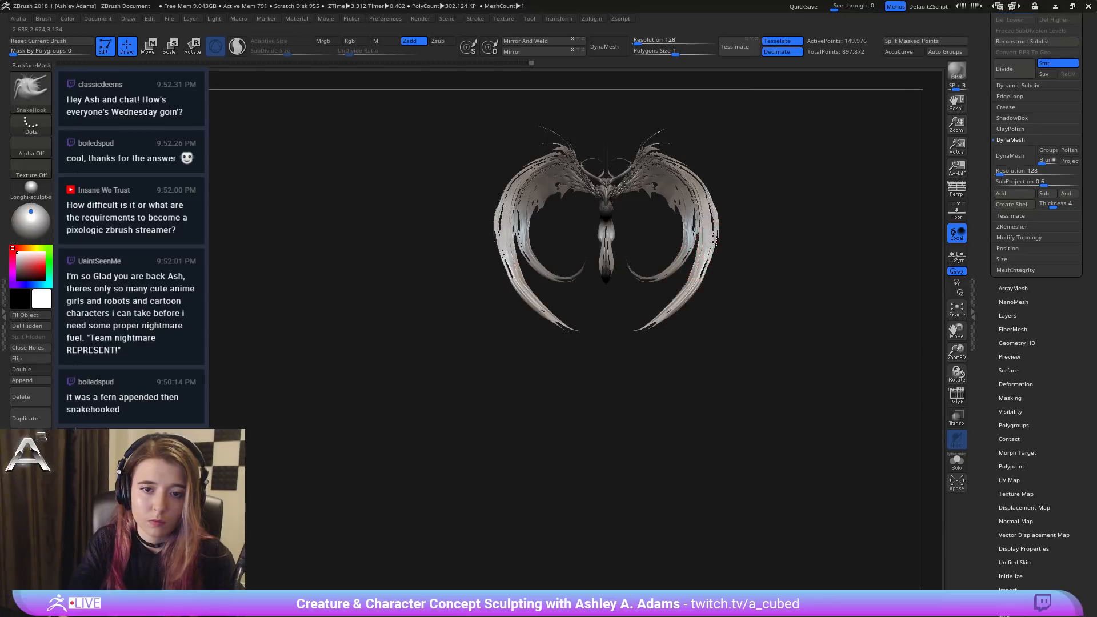
left_click_drag(709, 204, 703, 191)
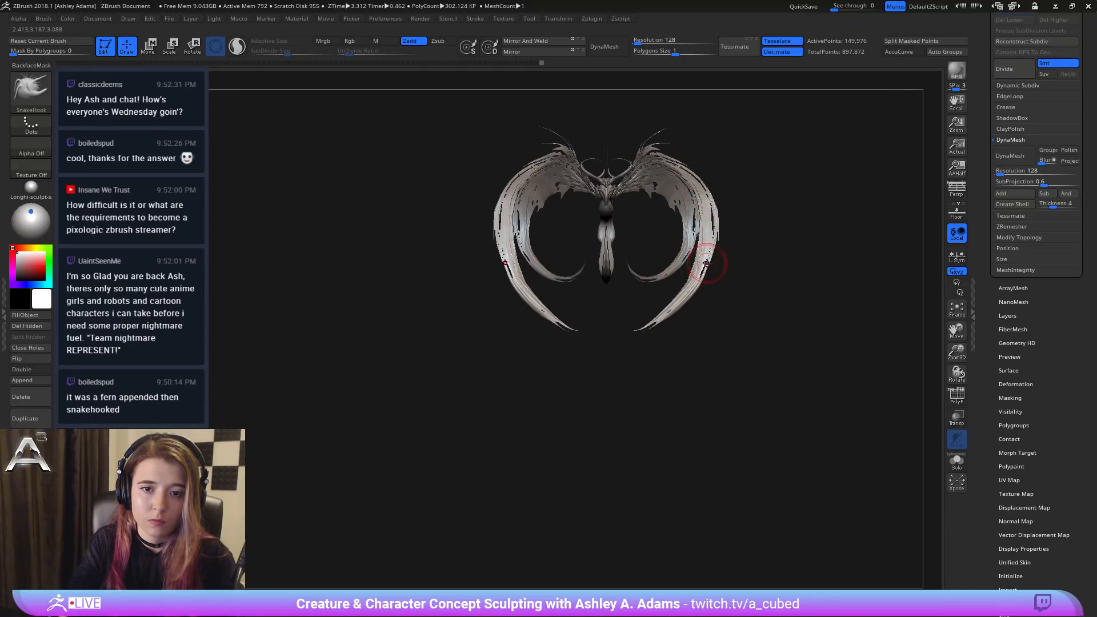
mouse_move(709, 257)
left_mouse_down()
mouse_move(703, 265)
mouse_move(711, 245)
mouse_move(685, 300)
mouse_move(696, 277)
left_mouse_up()
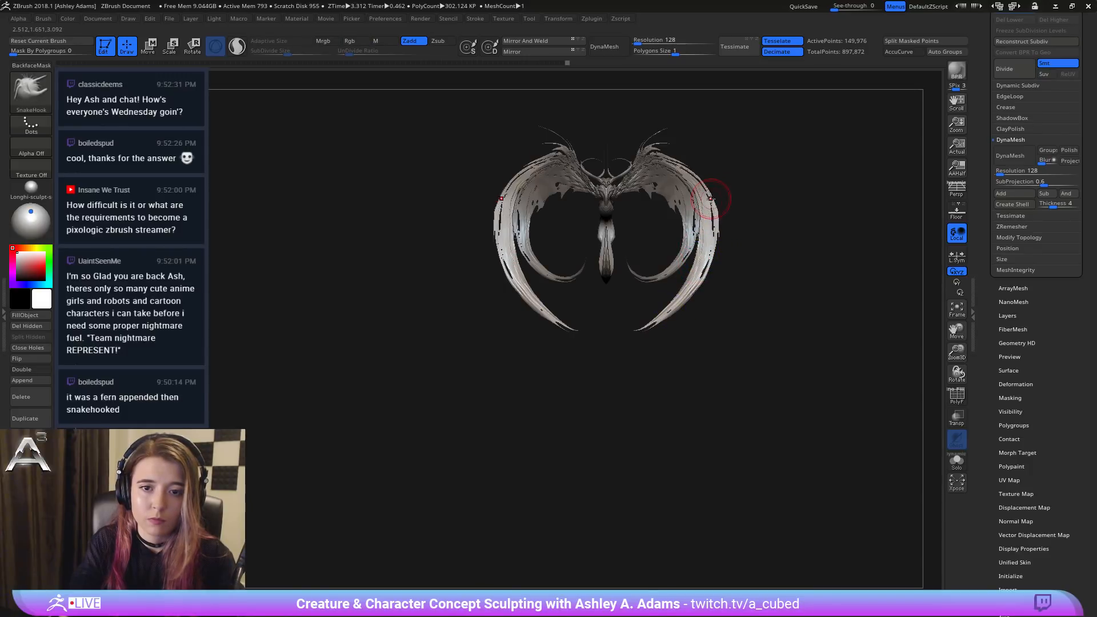
Step: Adjust the outer wings' backward curve in side profile with a resized SnakeHook brush
left_click_drag(743, 223, 671, 224)
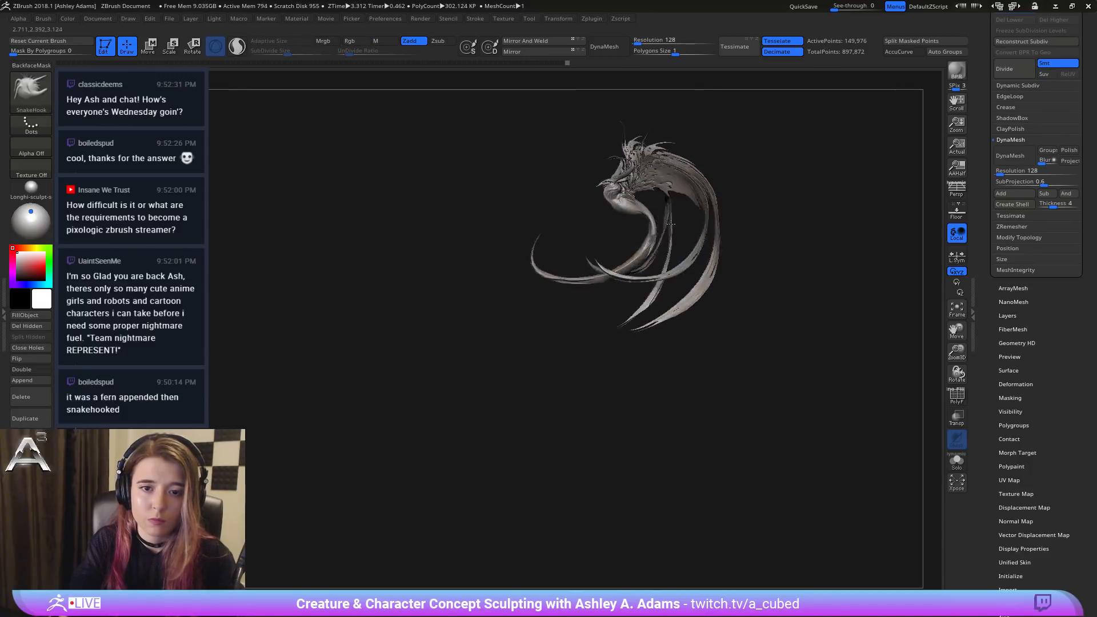
key("space")
left_click_drag(735, 208, 699, 213)
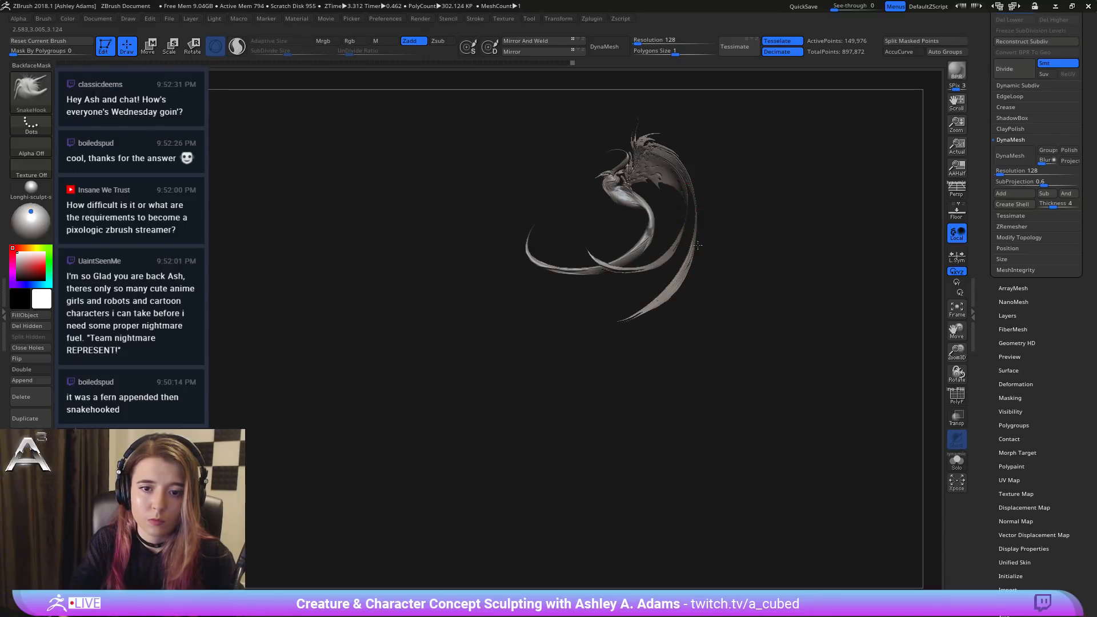
mouse_move(712, 195)
left_mouse_down("shift")
mouse_move(754, 191)
mouse_move(781, 276)
left_mouse_up("shift")
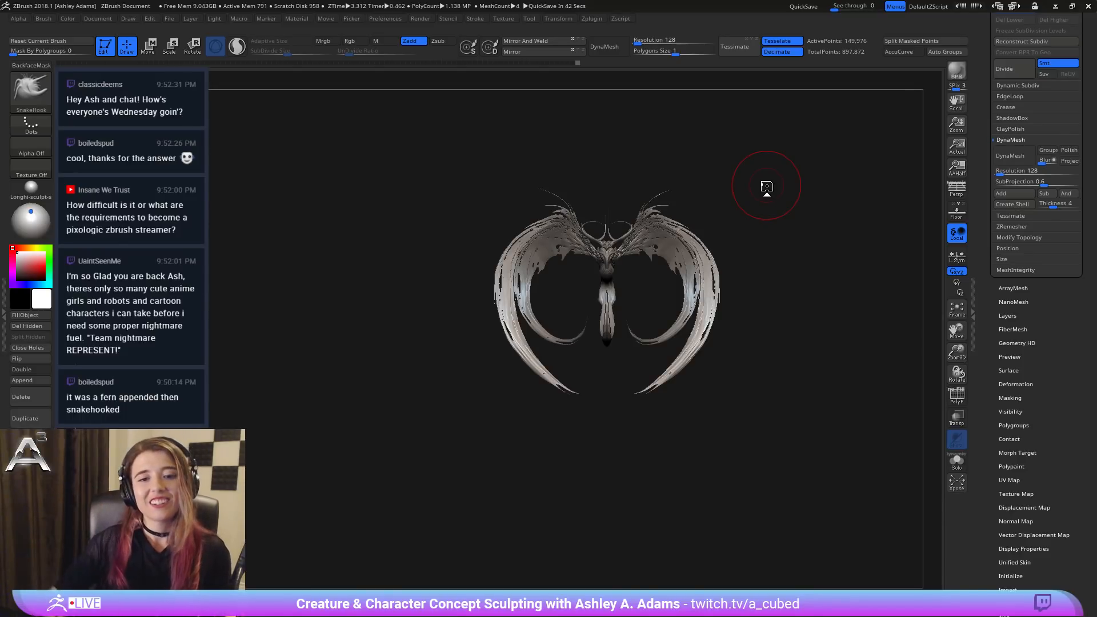
Step: Refine the inner wing membrane and its trailing curve from below and the side with a resized SnakeHook brush
mouse_move(607, 309)
left_mouse_down()
mouse_move(628, 351)
mouse_move(592, 339)
mouse_move(564, 281)
mouse_move(578, 271)
mouse_move(553, 252)
left_mouse_up()
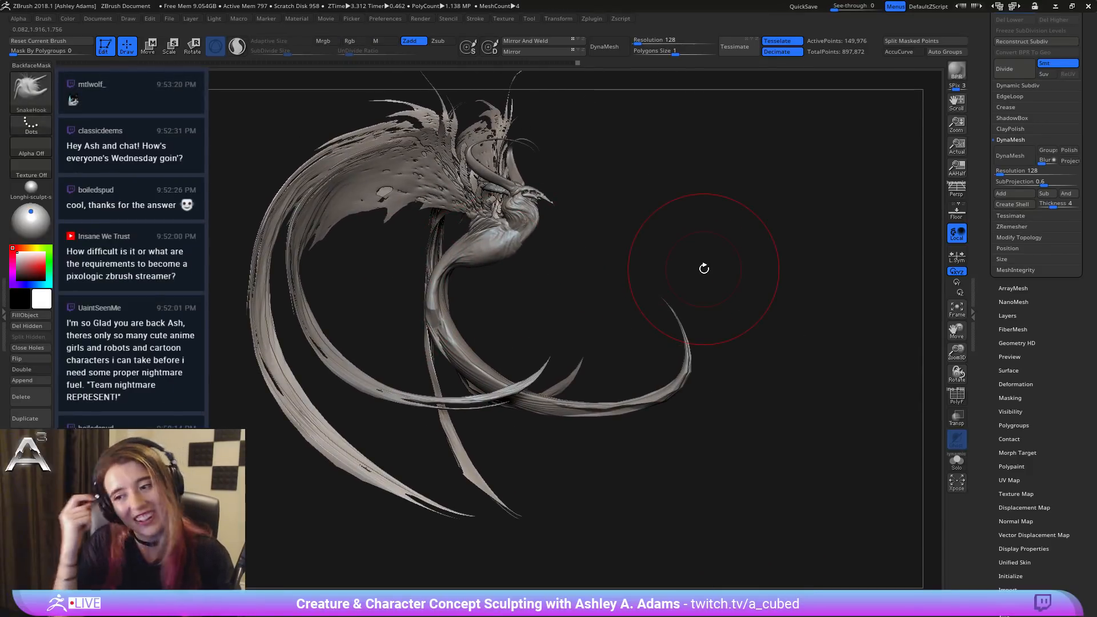
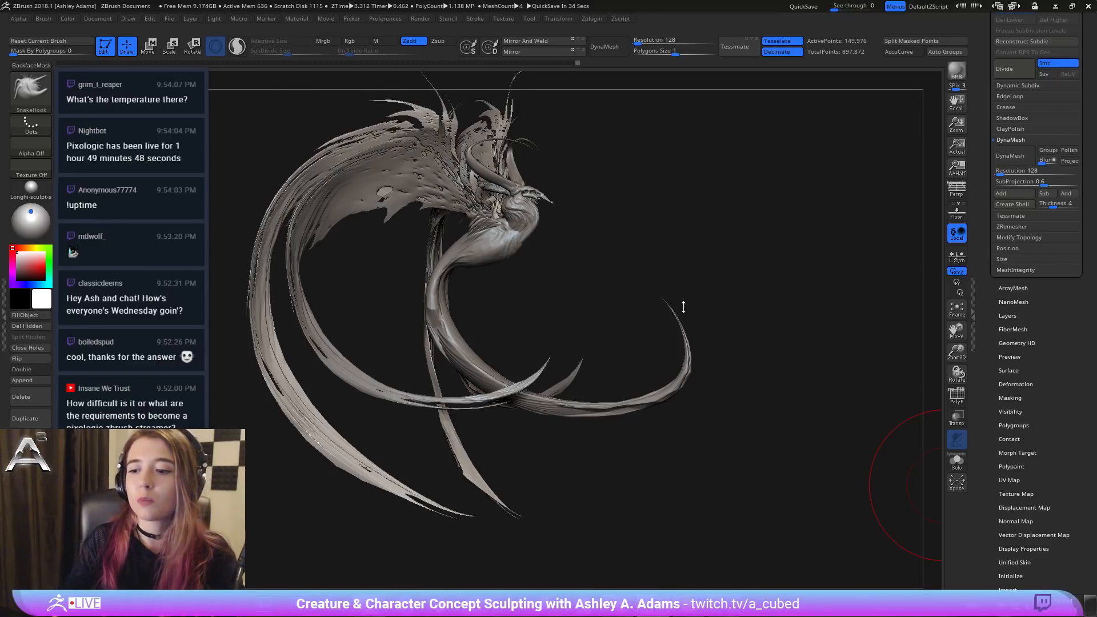
mouse_move(465, 220)
right_mouse_down()
mouse_move(457, 200)
mouse_move(407, 196)
mouse_move(400, 221)
mouse_move(394, 199)
right_mouse_up()
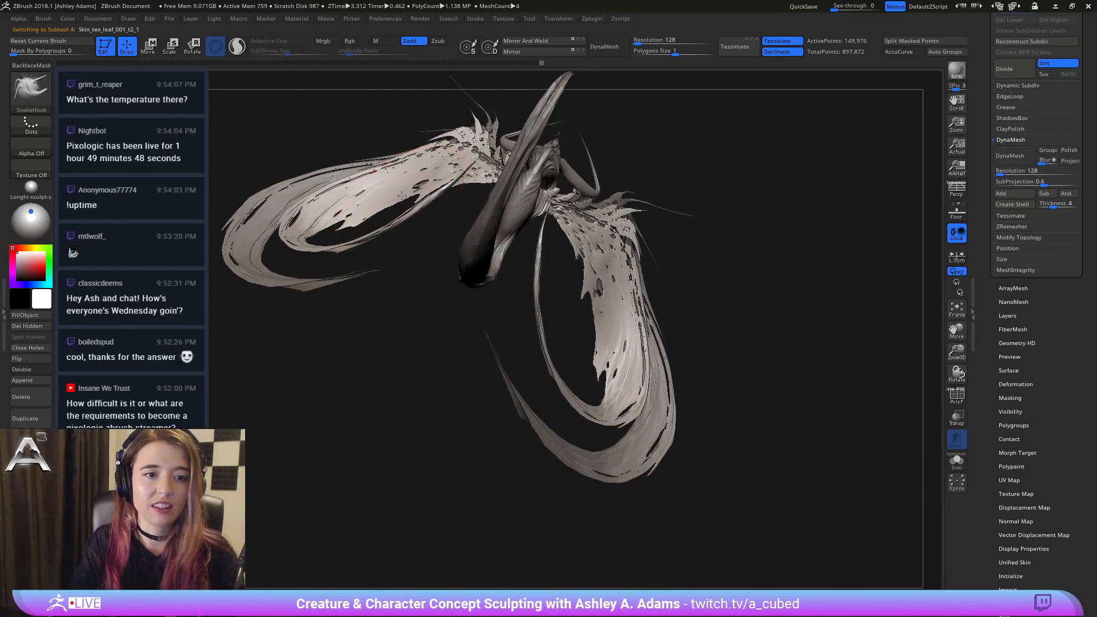
key("space")
key("space")
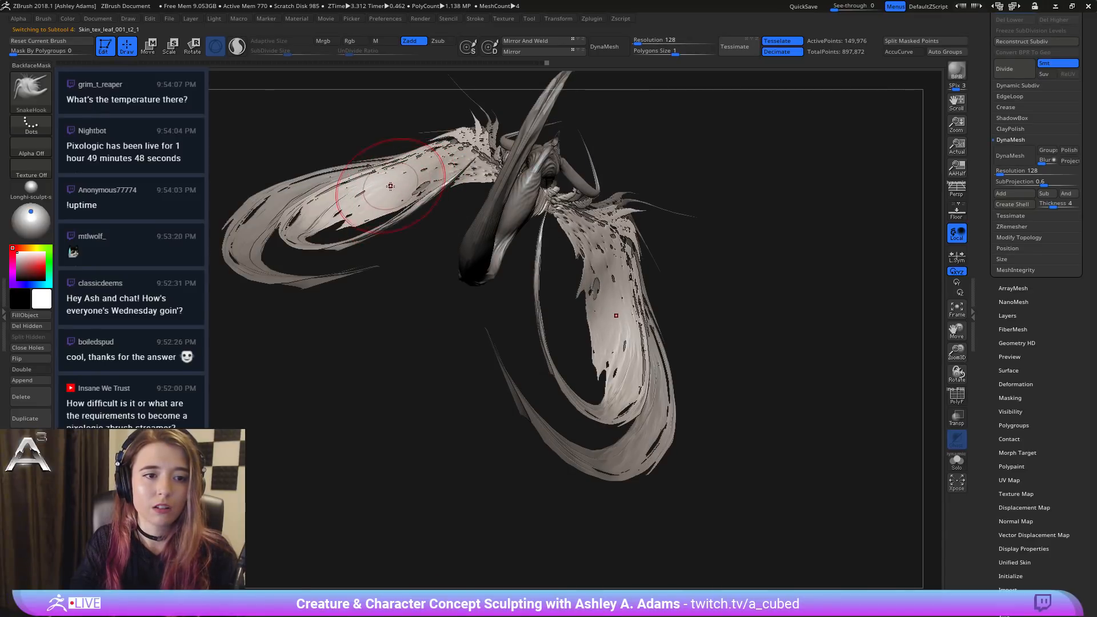
right_click_drag(391, 186, 354, 236)
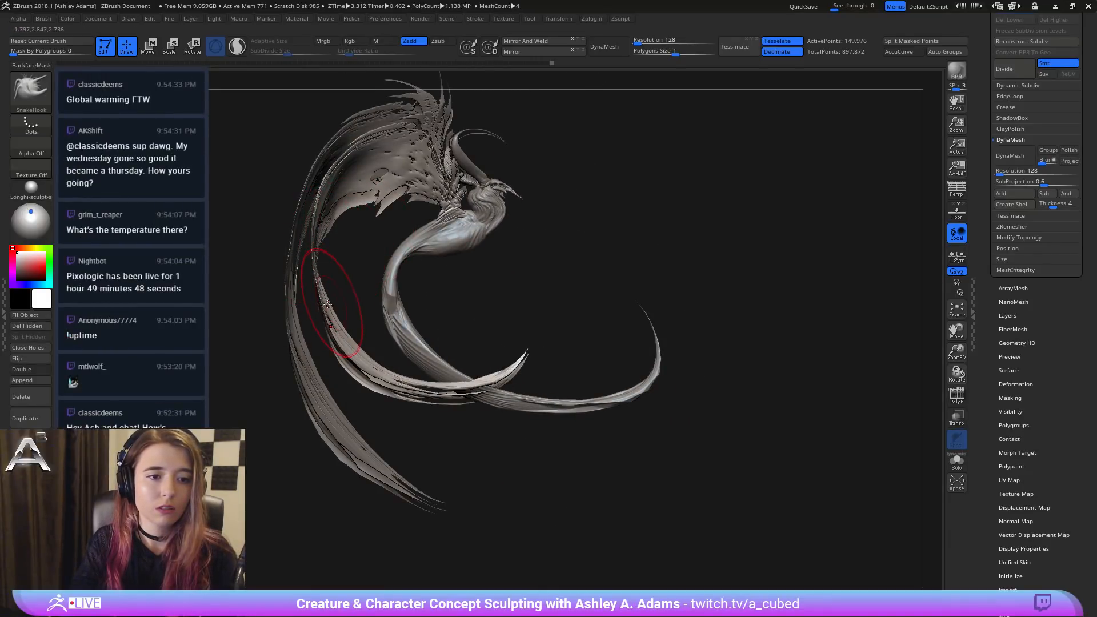
Step: Select the body and build up volume along its flank below the wing root with ClayBuildup
right_click_drag(369, 337, 511, 268, "ctrl")
left_click(427, 233, "alt")
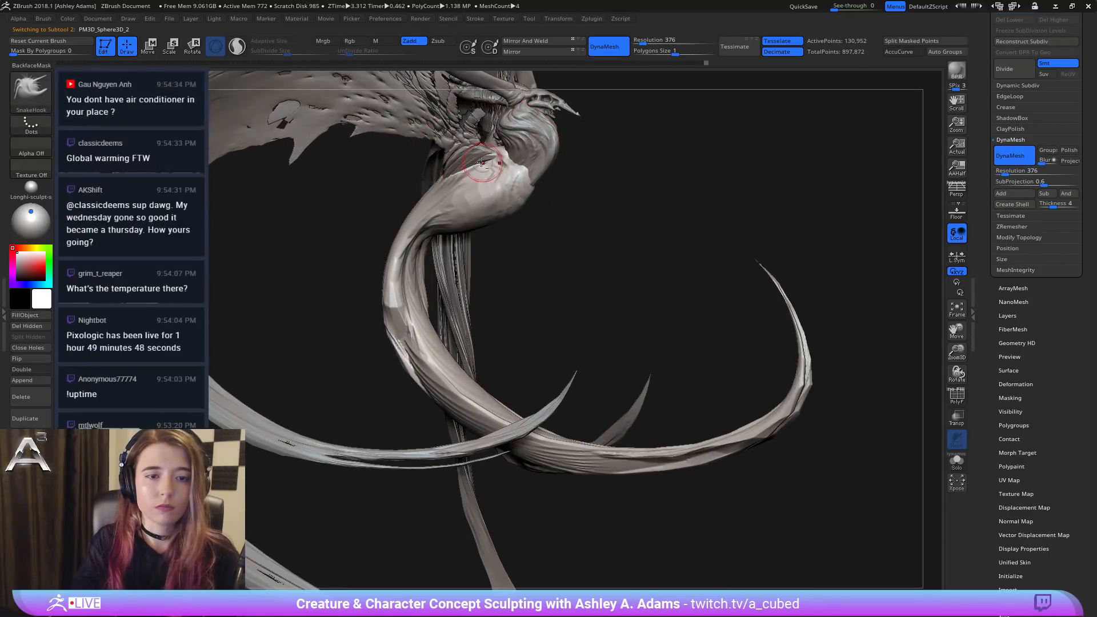
right_click_drag(481, 163, 438, 257, "alt")
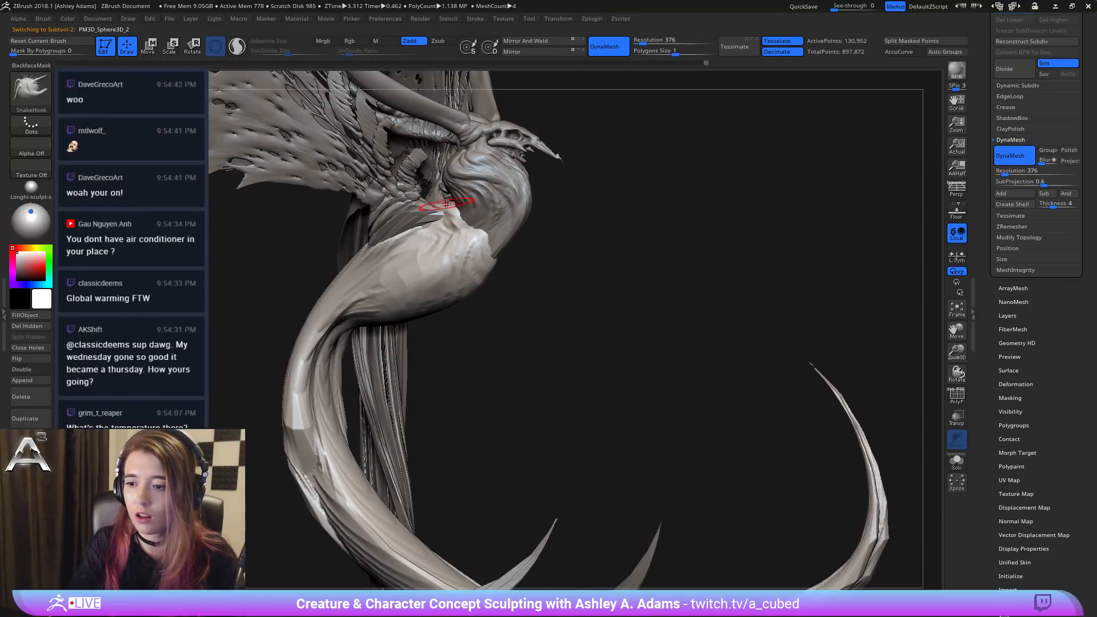
right_click_drag(447, 200, 421, 194)
left_click(419, 220, "alt")
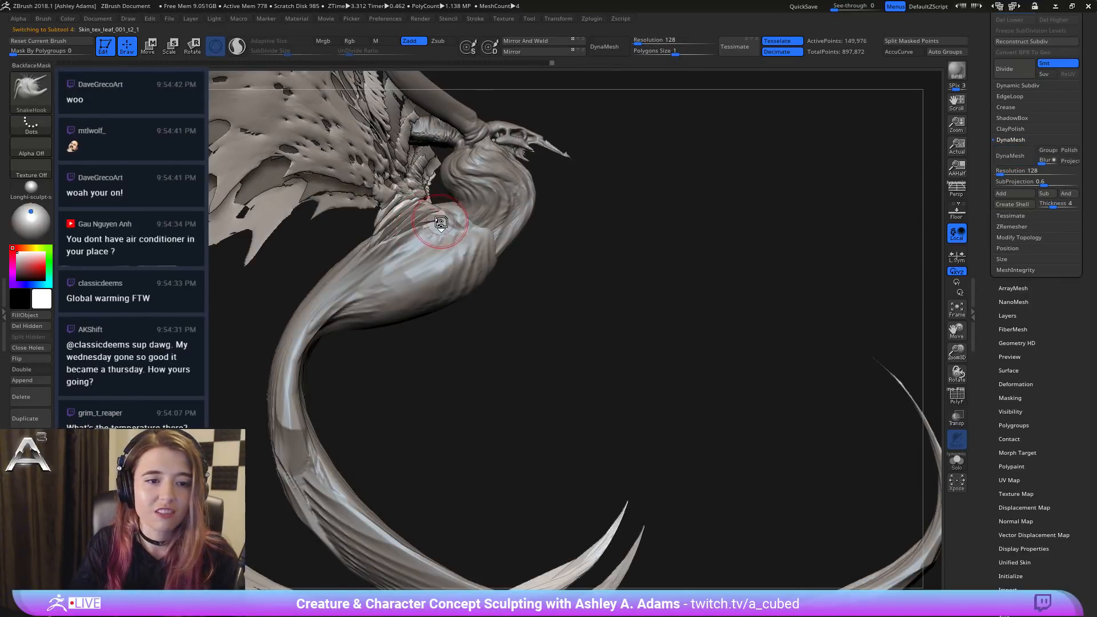
key("b")
key("c")
key("b")
left_click(422, 247, "alt")
mouse_move(463, 249)
right_mouse_down()
mouse_move(436, 260)
mouse_move(468, 232)
mouse_move(446, 258)
mouse_move(464, 256)
mouse_move(465, 219)
mouse_move(470, 270)
mouse_move(455, 242)
mouse_move(421, 245)
mouse_move(417, 267)
right_mouse_up()
key("b")
key("d")
key("s")
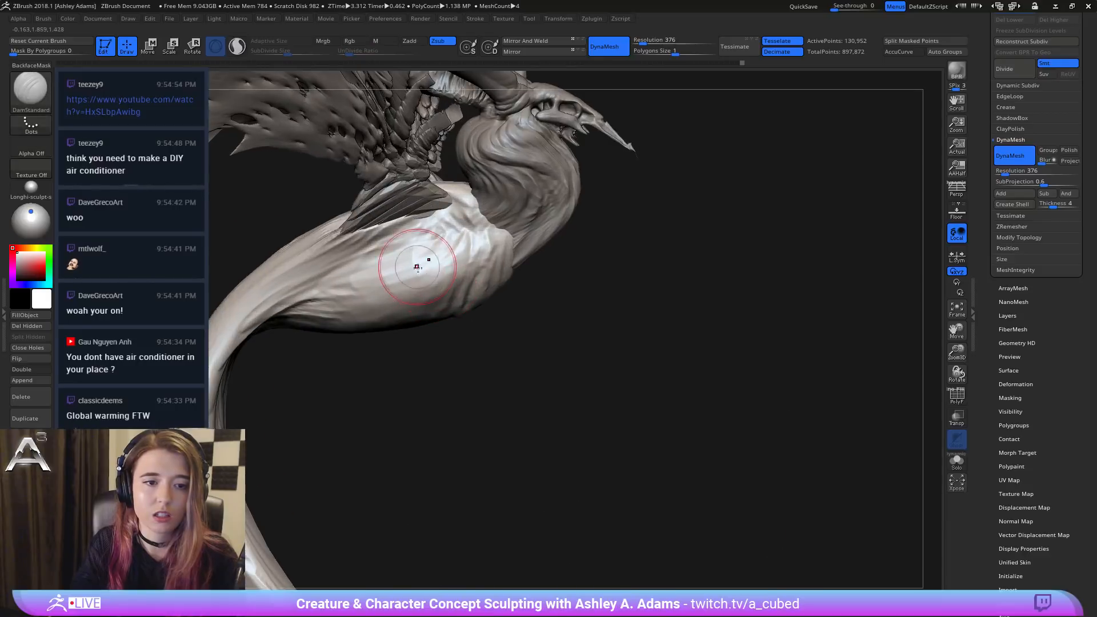
key("b")
key("c")
key("b")
left_click_drag(430, 244, 353, 278)
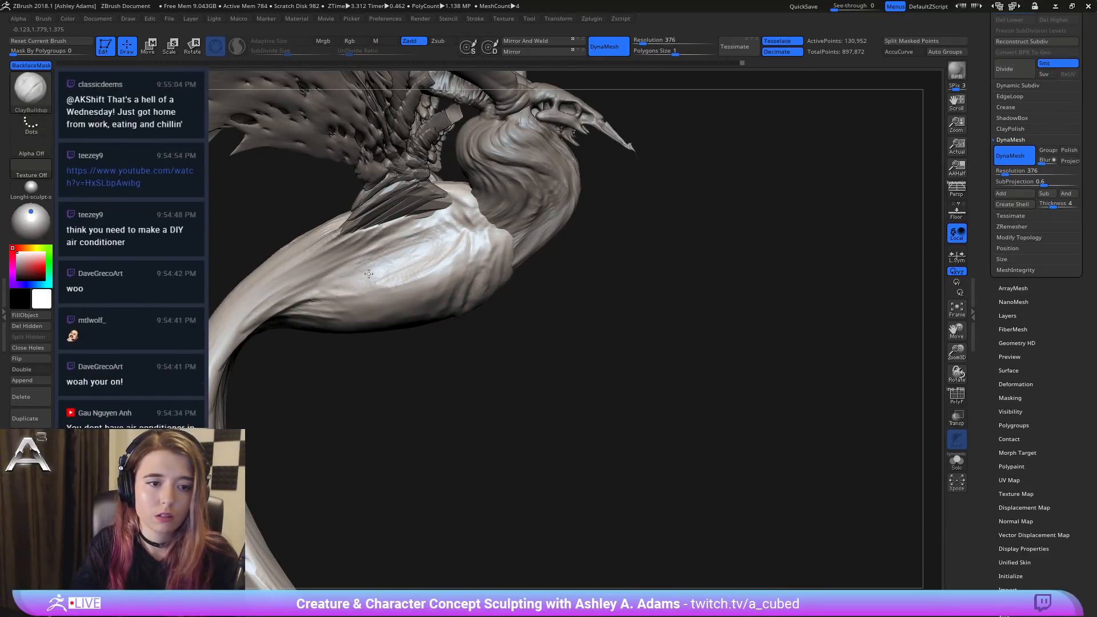
Step: Carve flowing creases along the lower flank of the body with DamStandard
key("b")
key("d")
key("s")
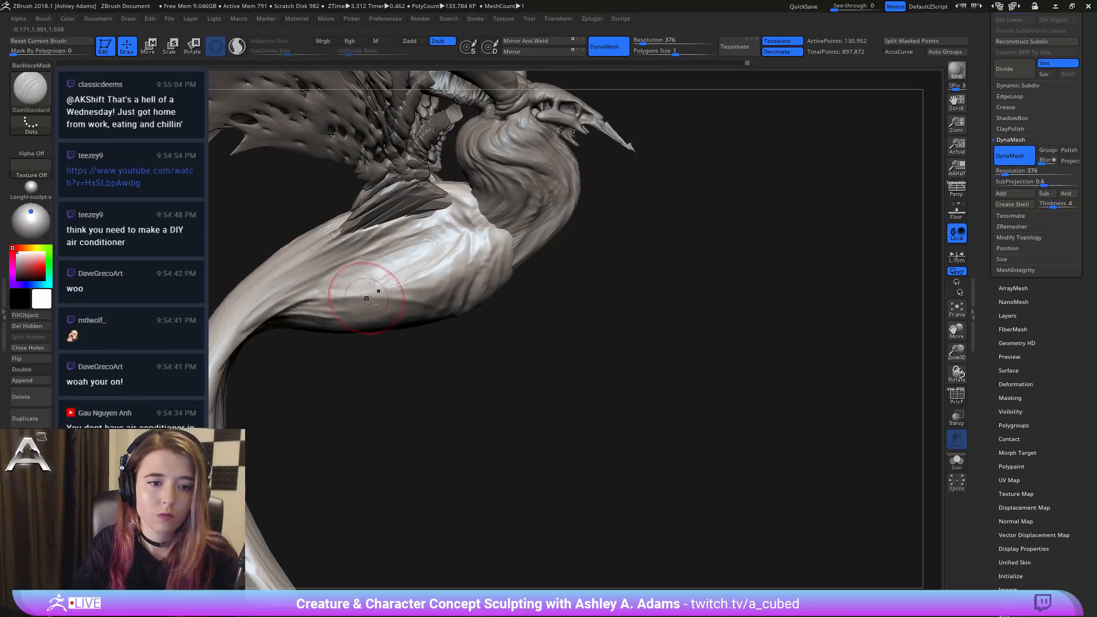
right_click_drag(376, 266, 361, 299)
left_click_drag(287, 311, 365, 301)
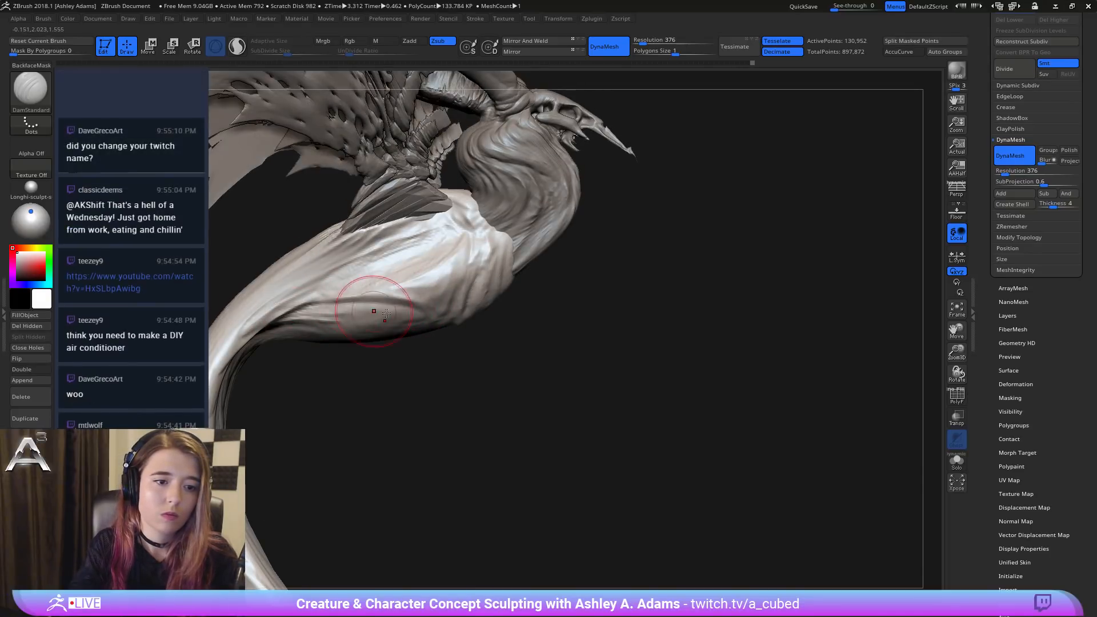
right_click_drag(374, 290, 373, 320)
Step: Mask the lower flank of the body along the carved fold and invert the mask
mouse_move(251, 349)
left_mouse_down("ctrl")
mouse_move(326, 318)
mouse_move(385, 320)
left_mouse_up("ctrl")
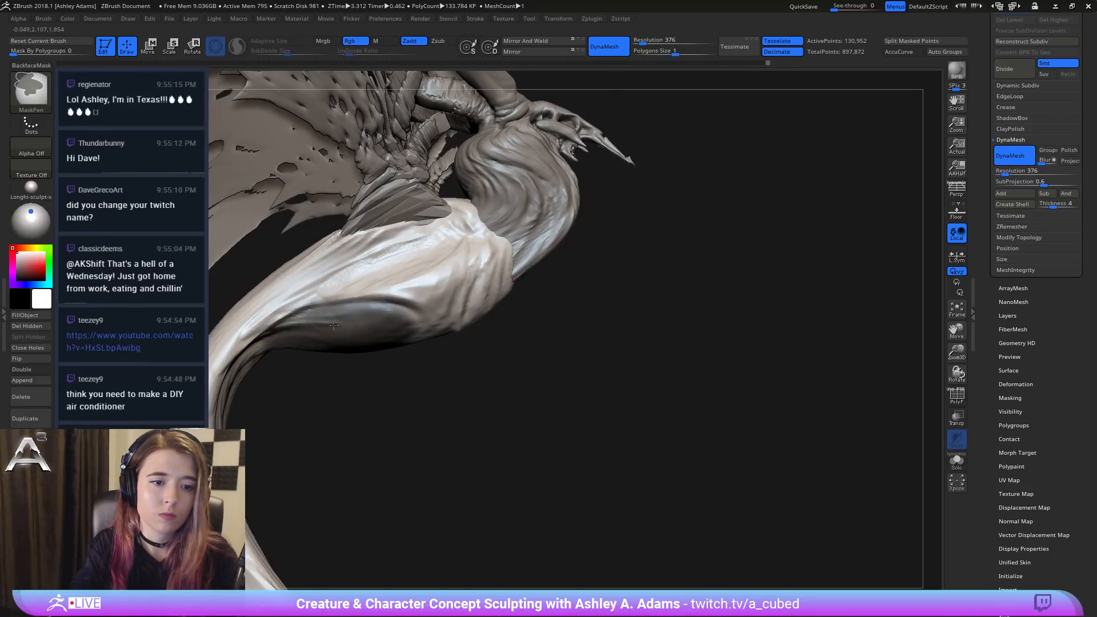
key("ctrl+i")
right_click(333, 357)
right_click_drag(333, 357, 392, 329)
Step: Pull the unmasked underside of the body into an overlapping fold with SnakeHook and clear the mask
key("b")
key("s")
key("h")
left_click_drag(394, 327, 409, 330)
mouse_move(355, 370)
right_mouse_down("ctrl")
mouse_move(366, 320)
mouse_move(375, 335)
right_mouse_up("ctrl")
left_click_drag(373, 341, 412, 321)
left_click(464, 340, "ctrl")
right_click_drag(415, 316, 464, 358)
left_click_drag(357, 341, 359, 308, "ctrl")
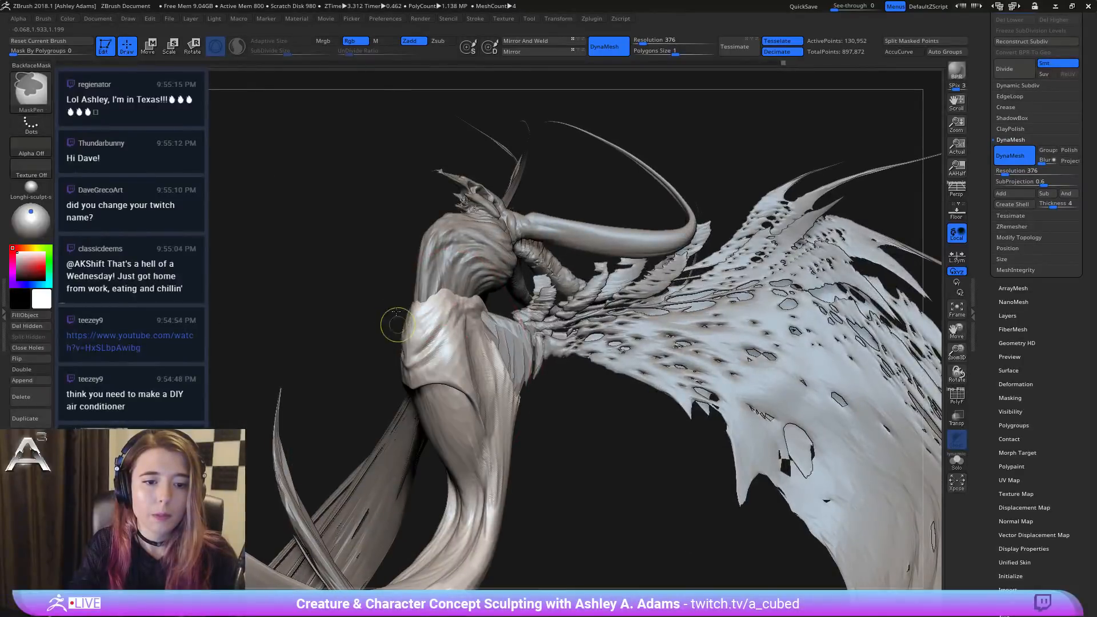
right_click_drag(396, 324, 395, 286, "ctrl")
mouse_move(396, 286)
right_mouse_down()
mouse_move(451, 320)
mouse_move(408, 290)
mouse_move(485, 317)
mouse_move(445, 268)
right_mouse_up()
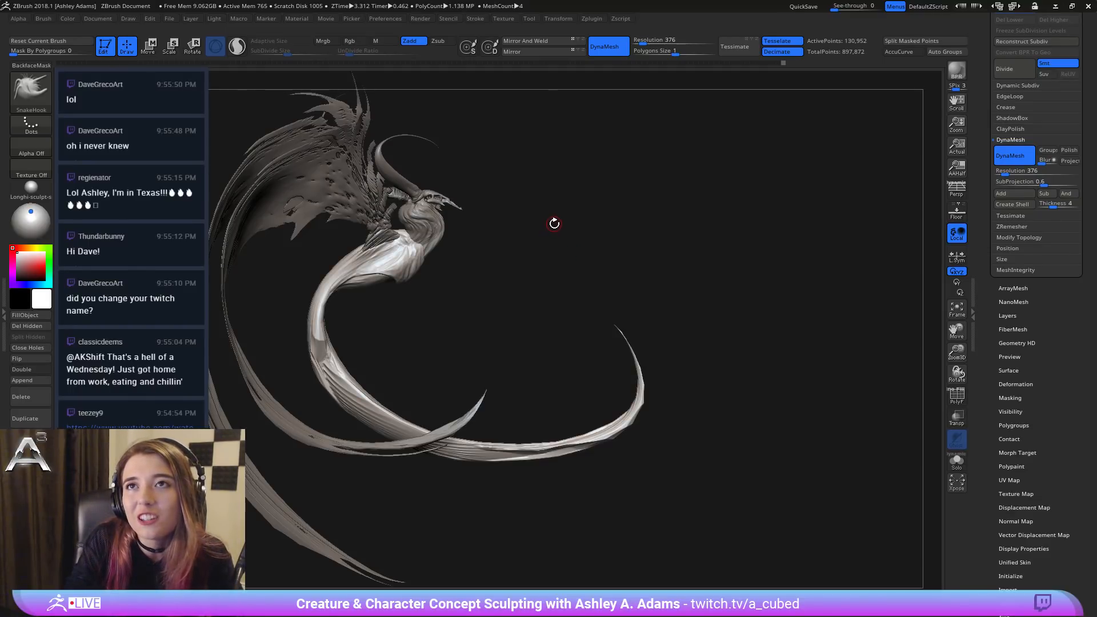
mouse_move(450, 257)
left_mouse_down()
mouse_move(438, 254)
mouse_move(451, 257)
left_mouse_up()
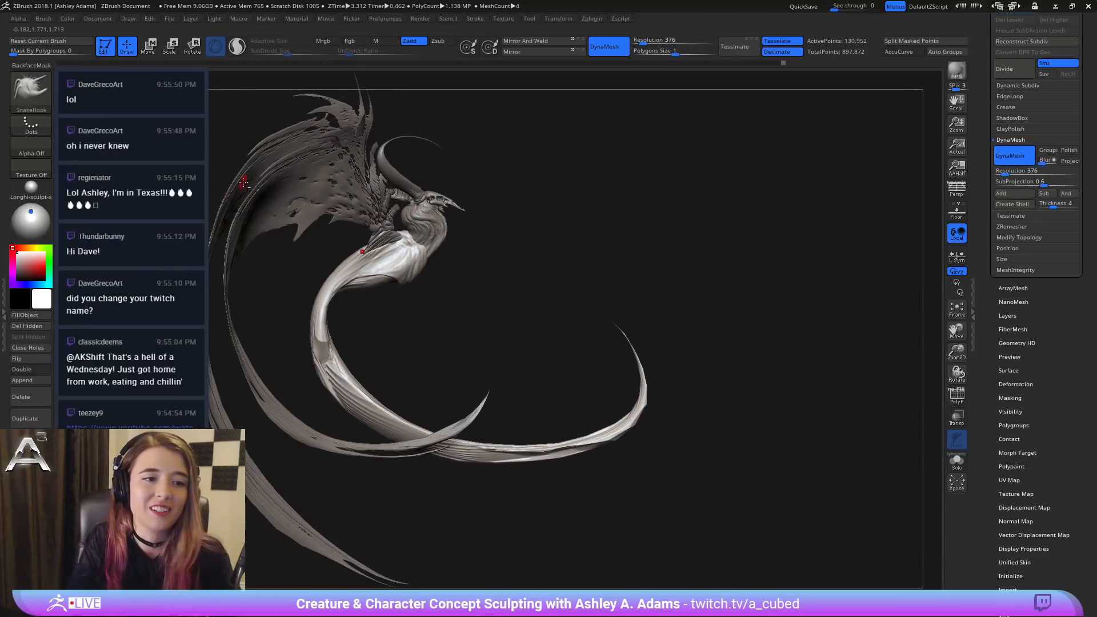
Step: Select the inner wing and nudge the middle of its long trailing sweep outward with SnakeHook
left_click(256, 219, "alt")
left_click_drag(274, 274, 325, 308, "alt")
key("space")
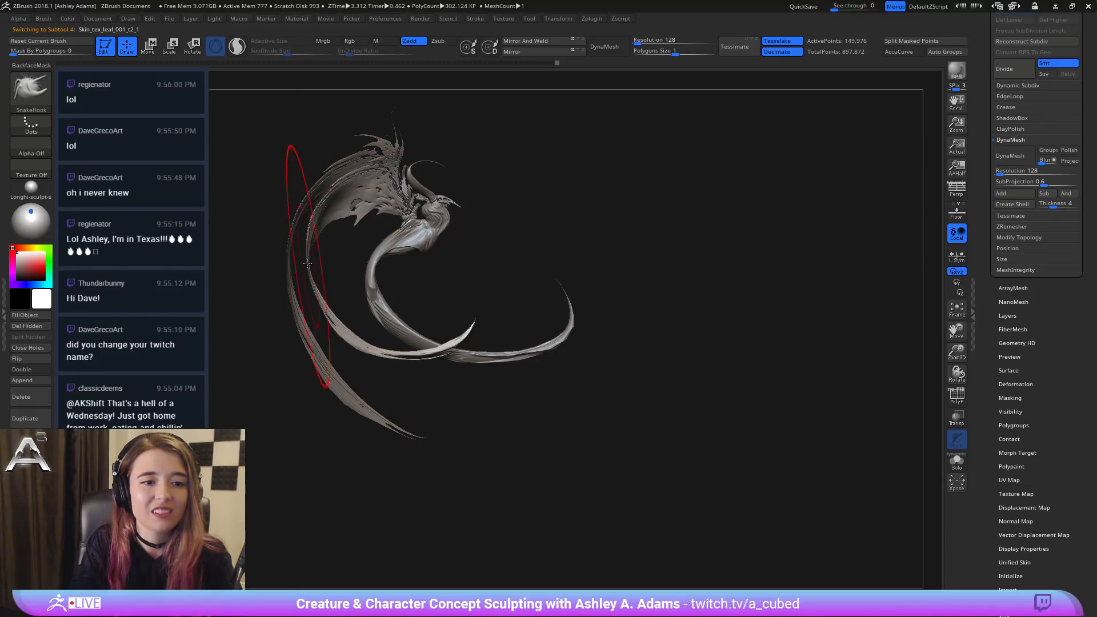
key("space")
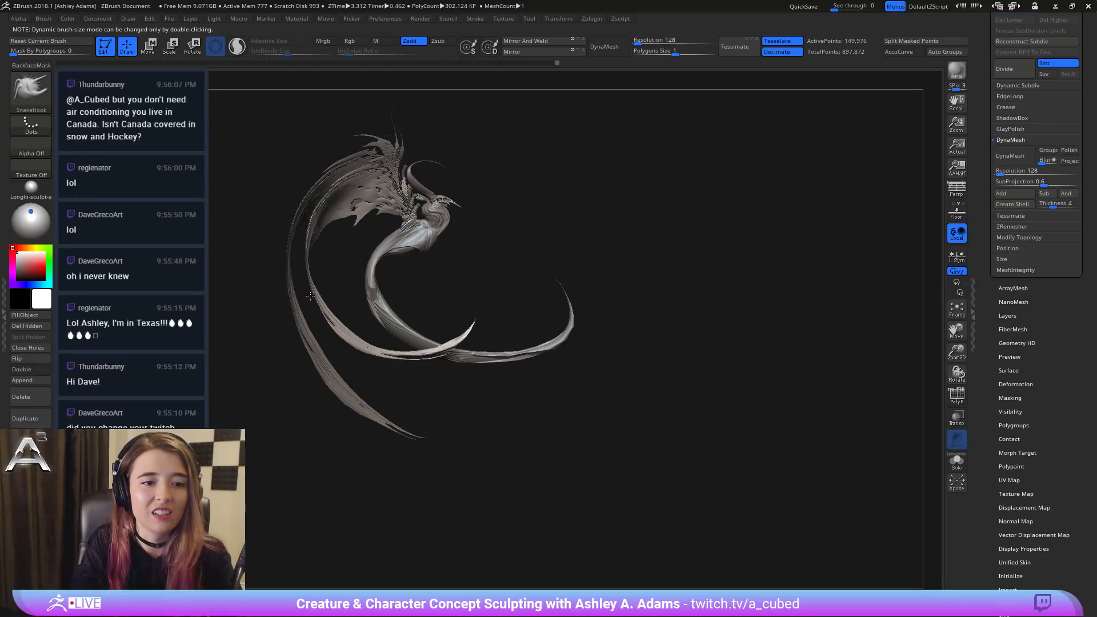
key("space")
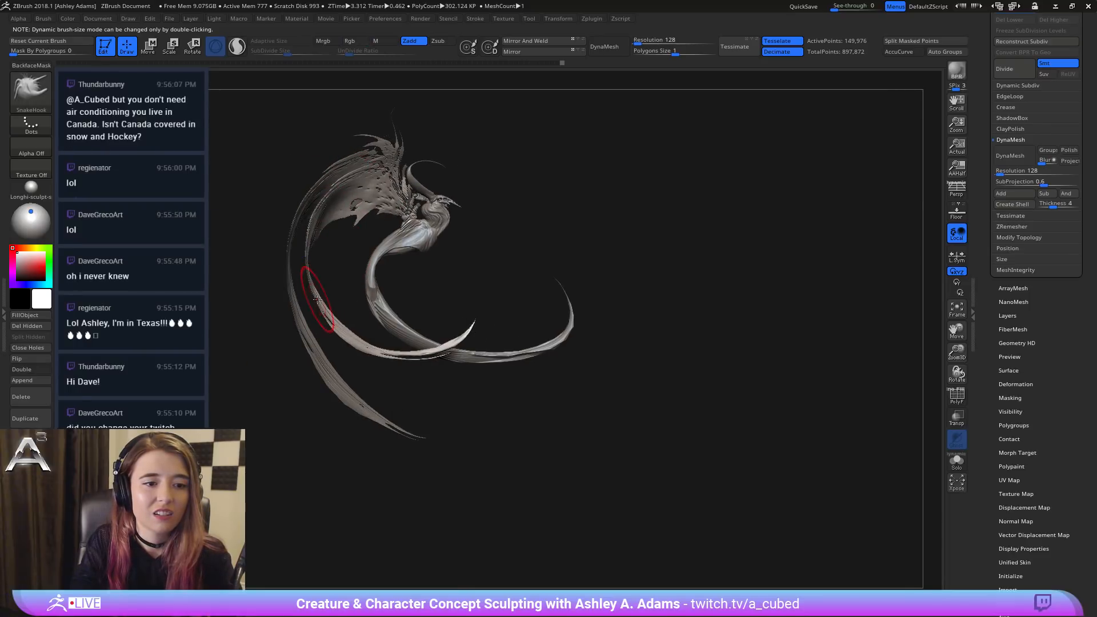
left_click_drag(317, 299, 313, 299)
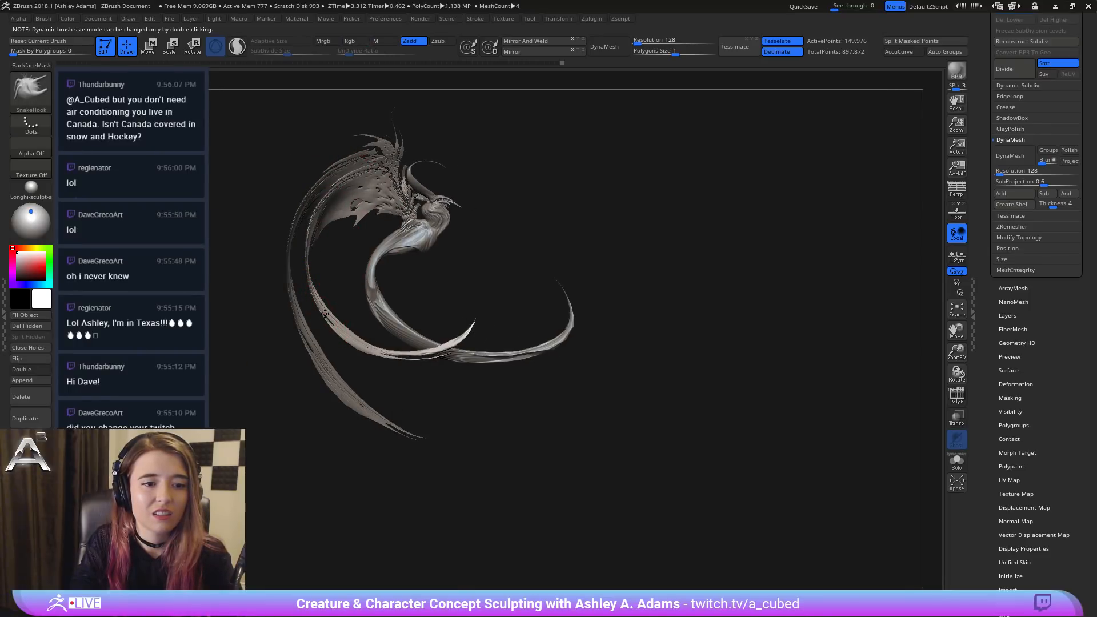
Step: Select the body and extend its front shoulder edge up into a point over the neck base with SnakeHook and ClayBuildup
right_click_drag(324, 314, 429, 300)
key("space")
left_click(426, 280, "alt")
key("space")
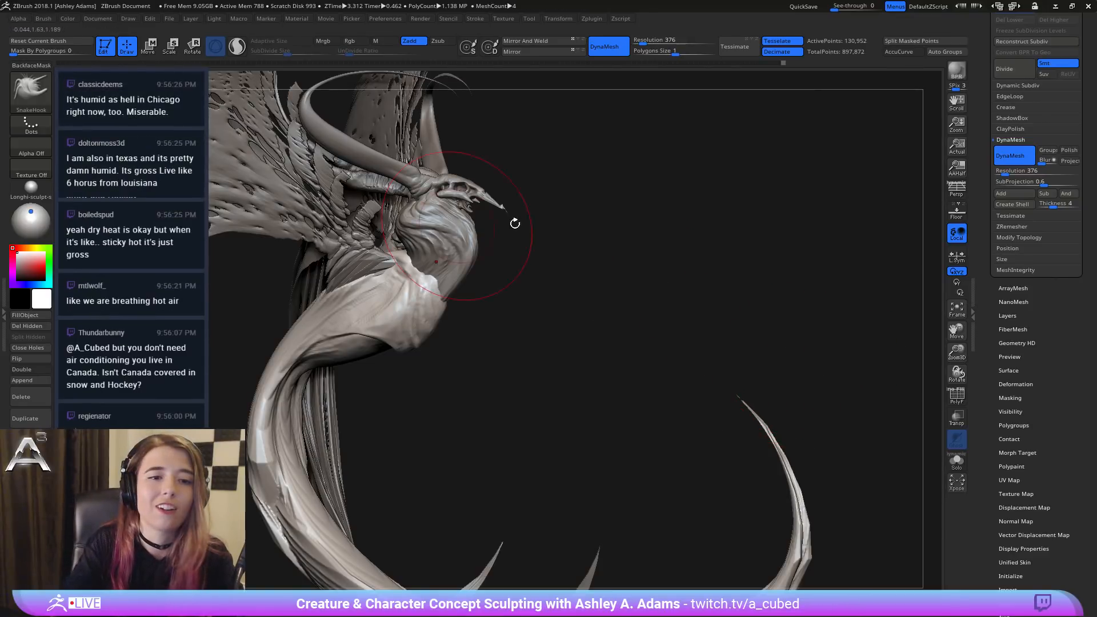
mouse_move(526, 229)
left_mouse_down()
mouse_move(560, 237)
mouse_move(571, 286)
mouse_move(462, 257)
left_mouse_up()
key("space")
key("space")
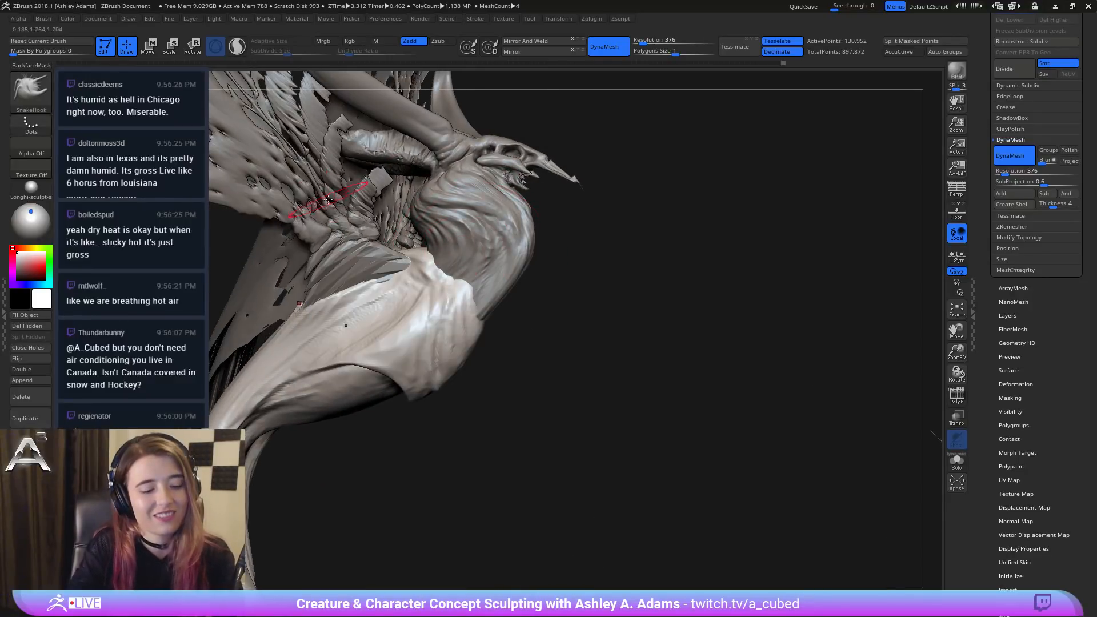
right_click_drag(451, 285, 481, 264)
key("space")
left_click_drag(481, 263, 461, 262)
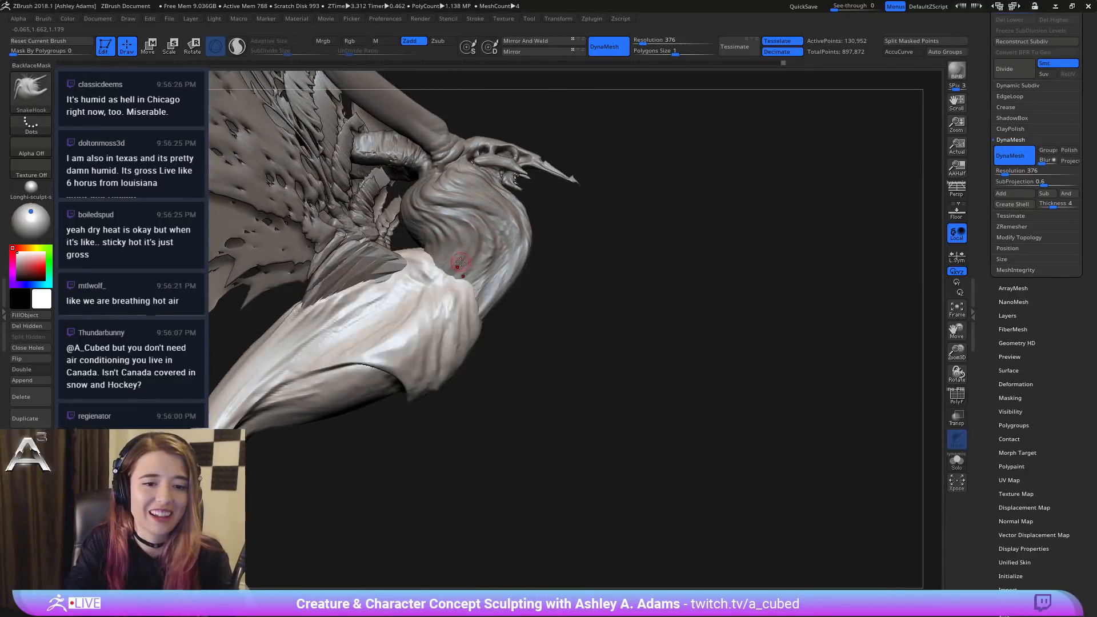
mouse_move(460, 262)
right_mouse_down()
mouse_move(483, 267)
mouse_move(488, 288)
mouse_move(476, 268)
right_mouse_up()
key("space")
key("shift")
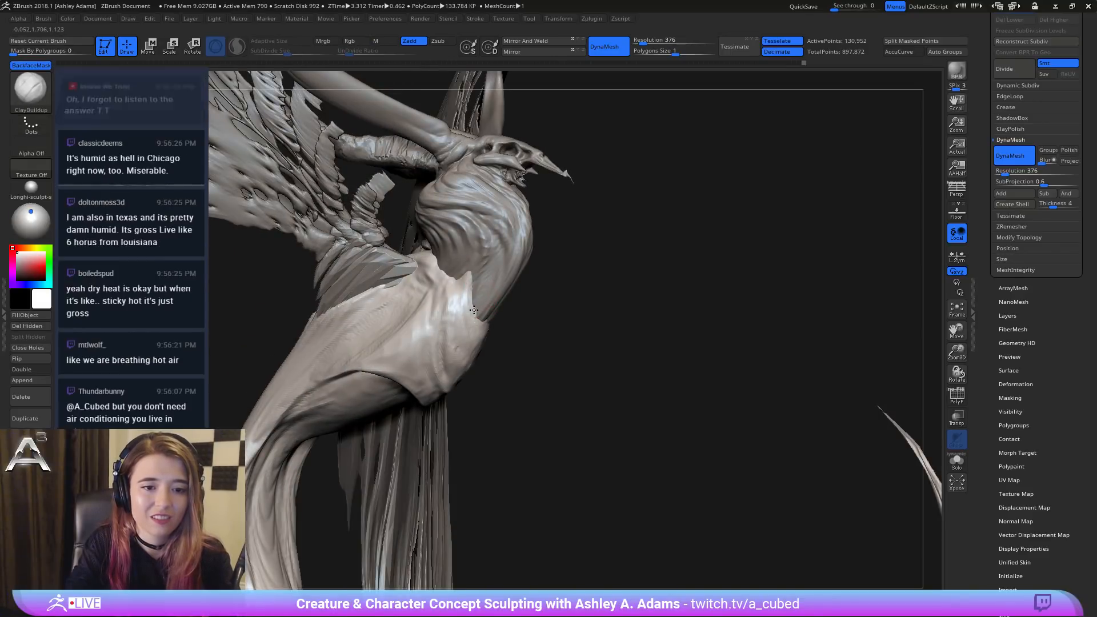
Step: Select the neck and shape its lower edge with SnakeHook where it meets the body's shoulder
left_click(477, 330, "alt")
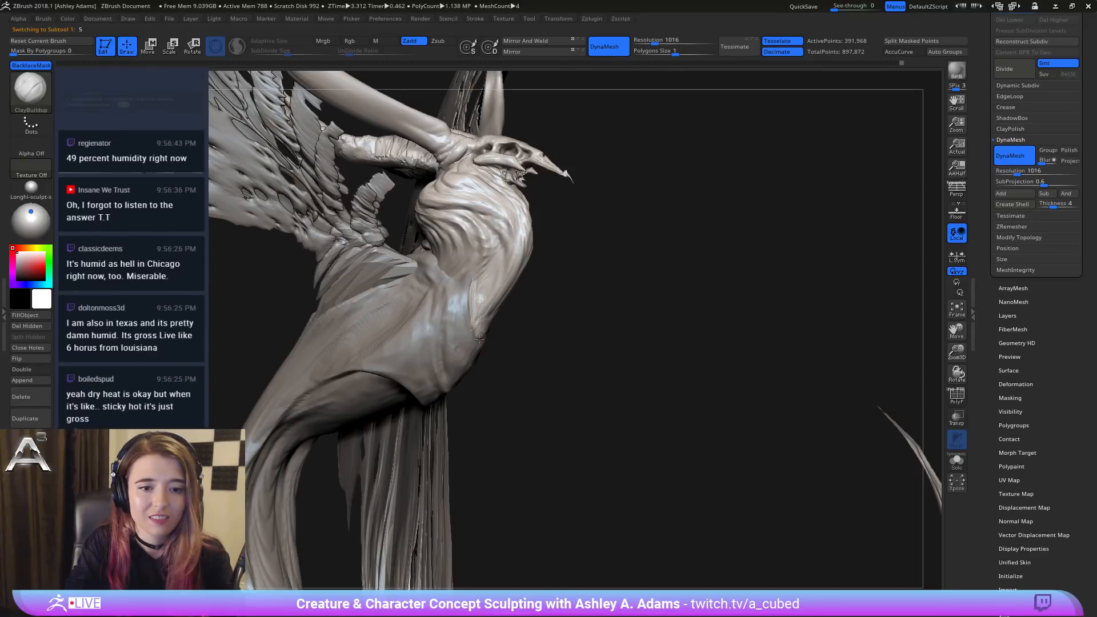
key("b")
key("s")
key("h")
right_click_drag(477, 349, 480, 335)
key("space")
key("ctrl")
right_click_drag(474, 297, 465, 312)
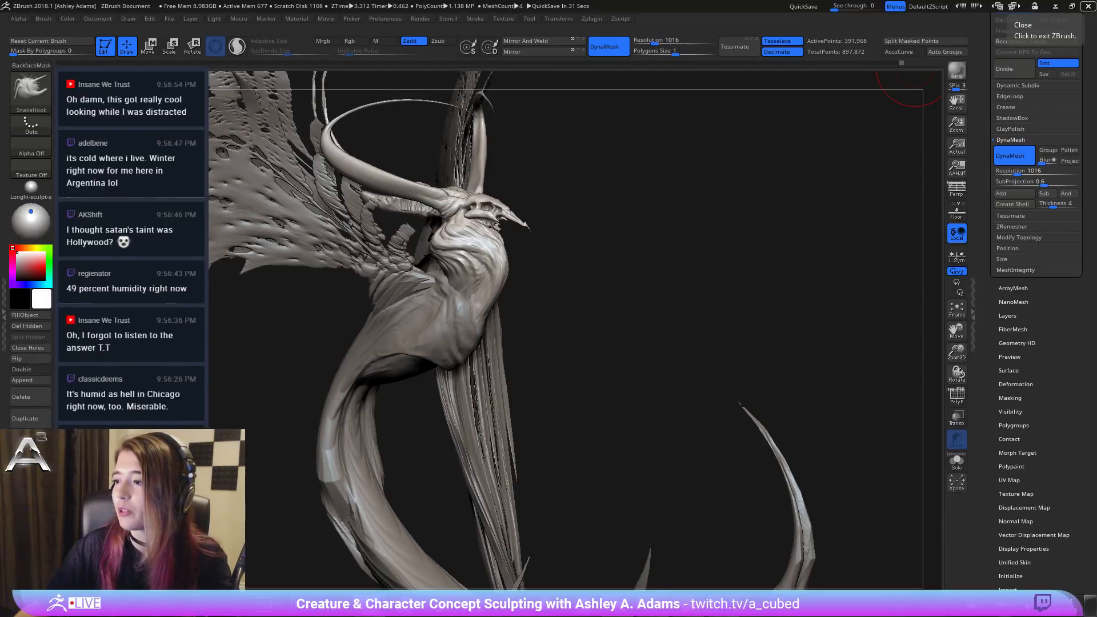
Step: Switch to the browser, enlarge the Weather Network page for Montréal to 150%, examine the current humidity, and put the browser away
left_click_drag(1096, 94, 517, 13)
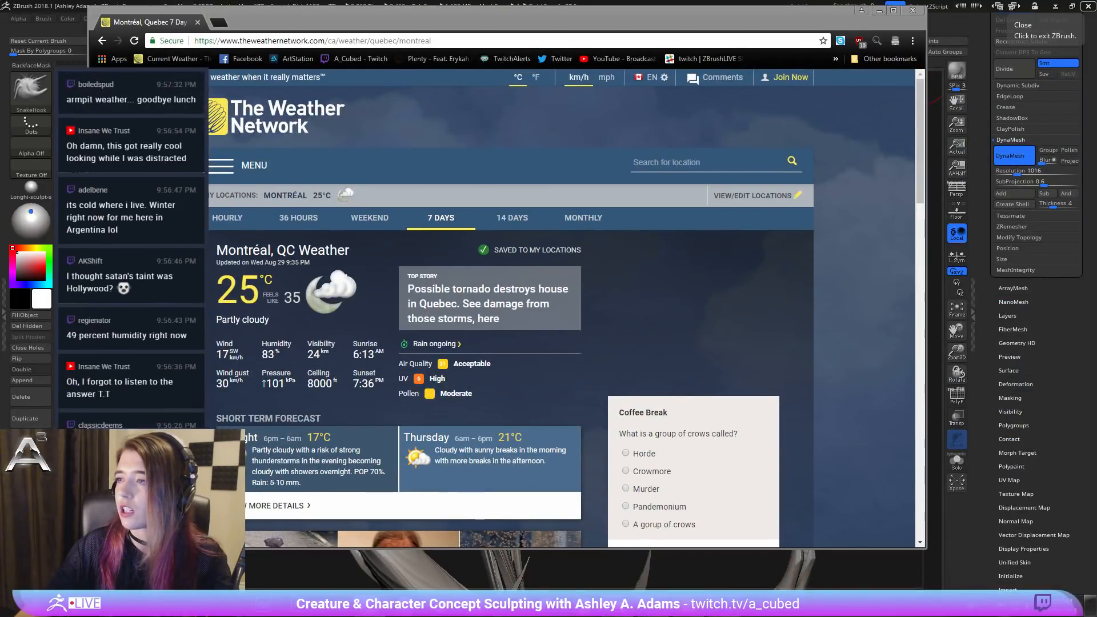
left_click_drag(588, 32, 758, 67)
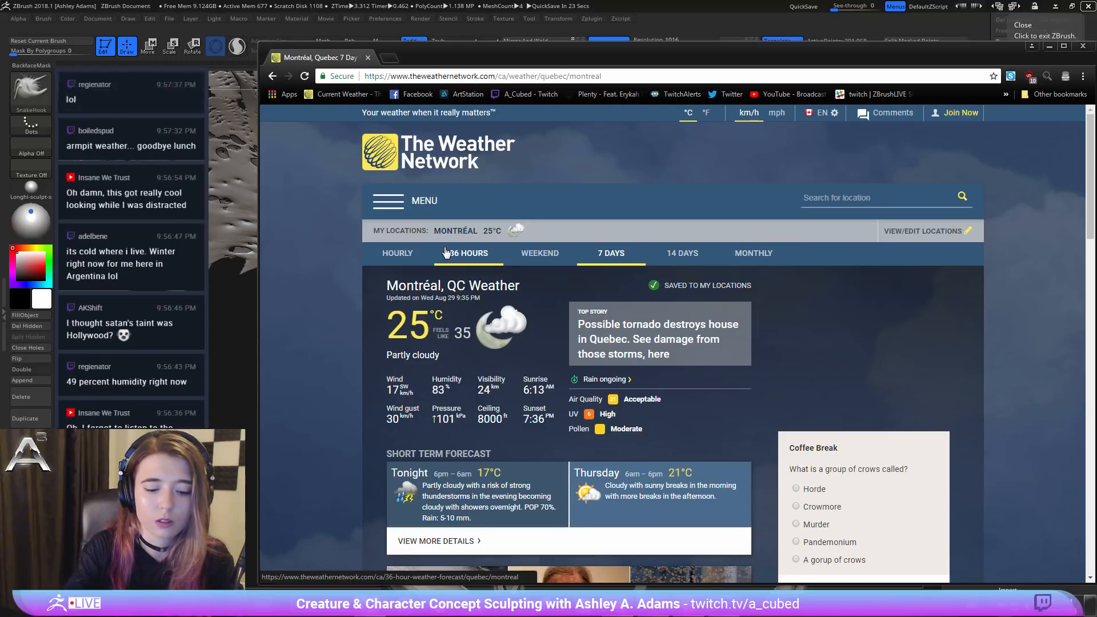
key("ctrl+plus")
key("ctrl+plus")
key("ctrl+plus")
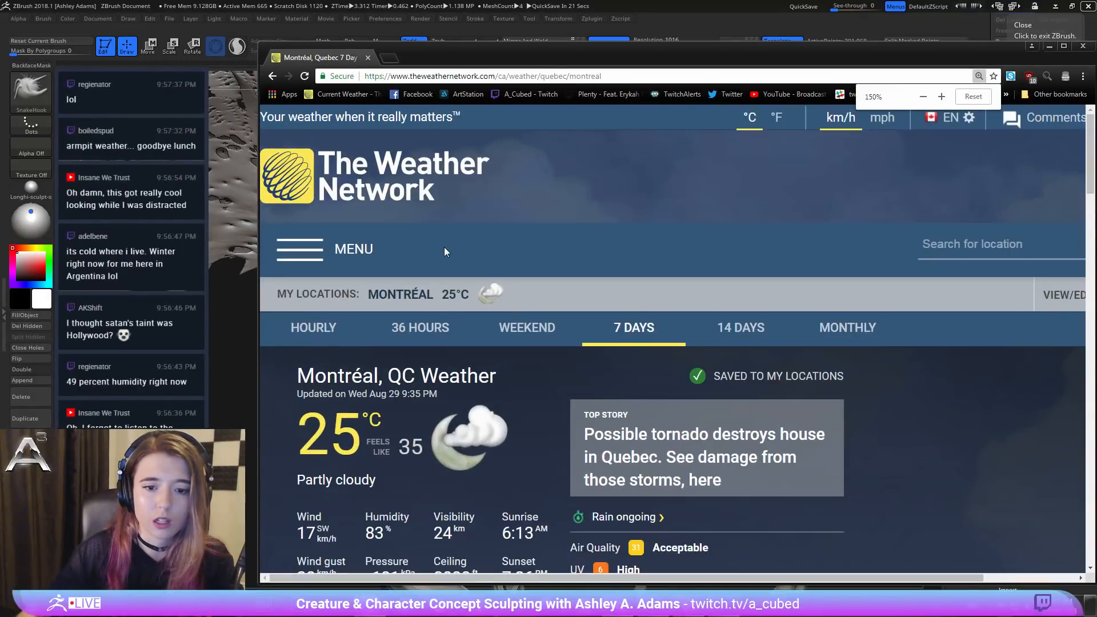
scroll(444, 247, "down", 2)
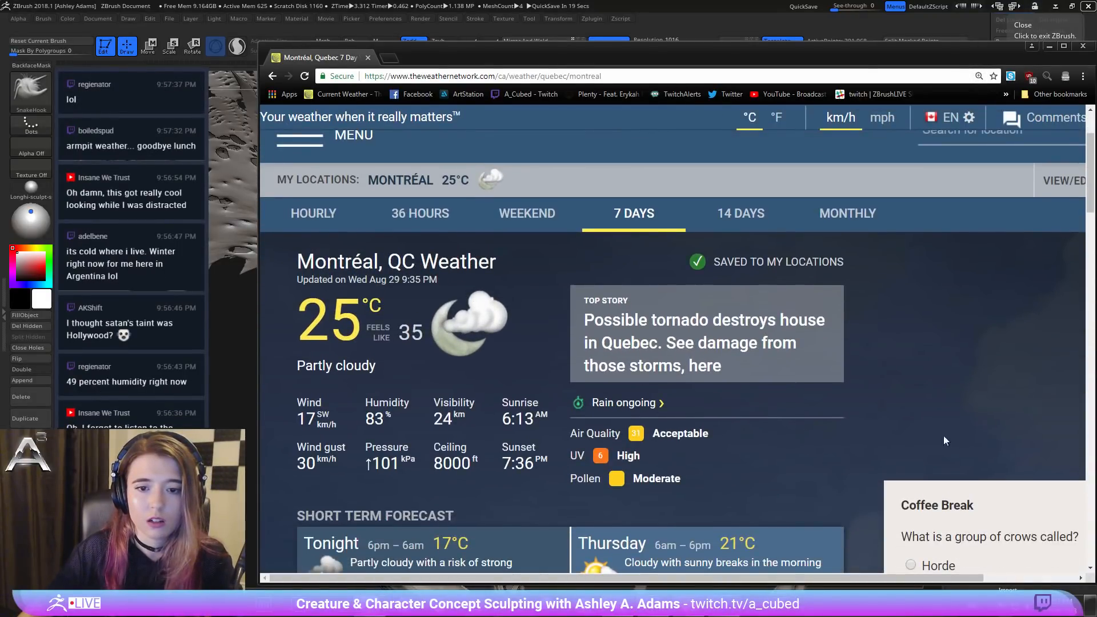
left_click_drag(576, 65, 596, 61)
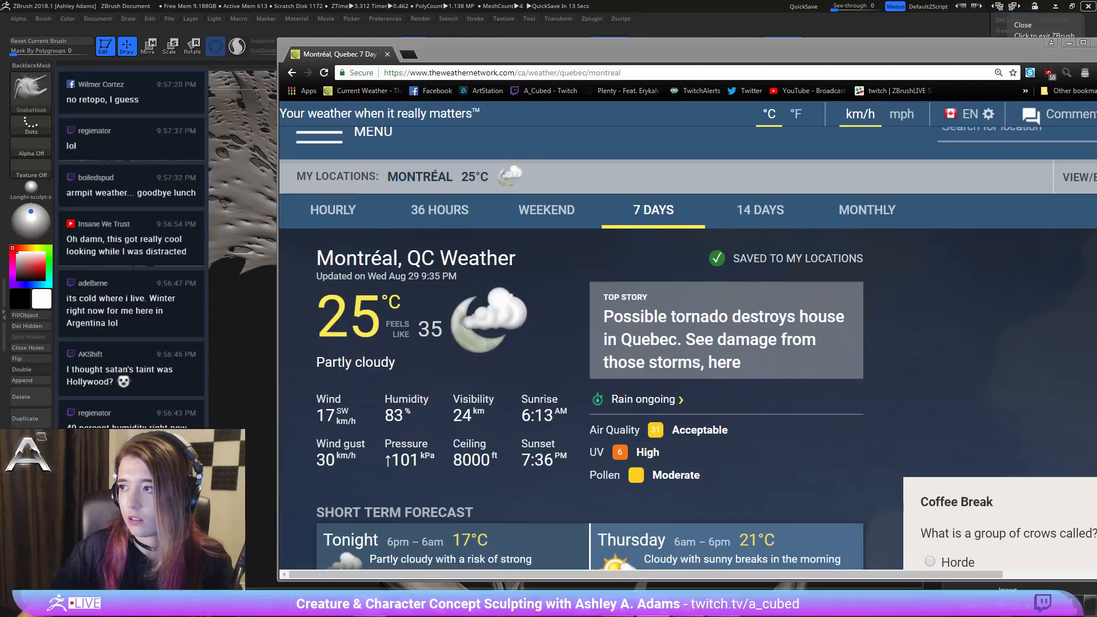
left_click(540, 53)
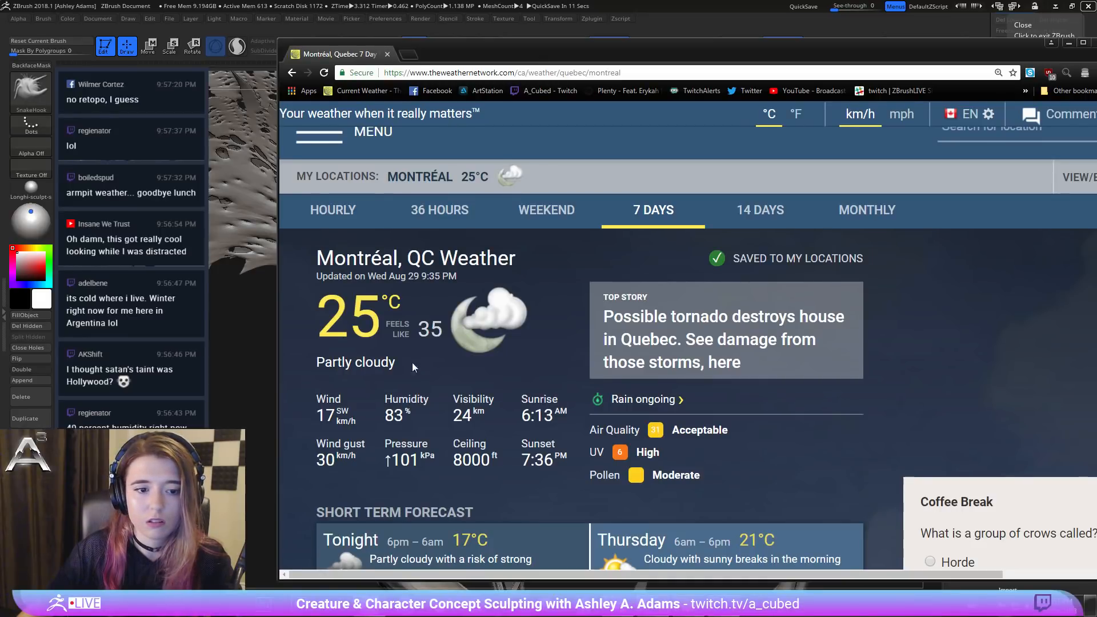
left_click_drag(383, 398, 421, 419)
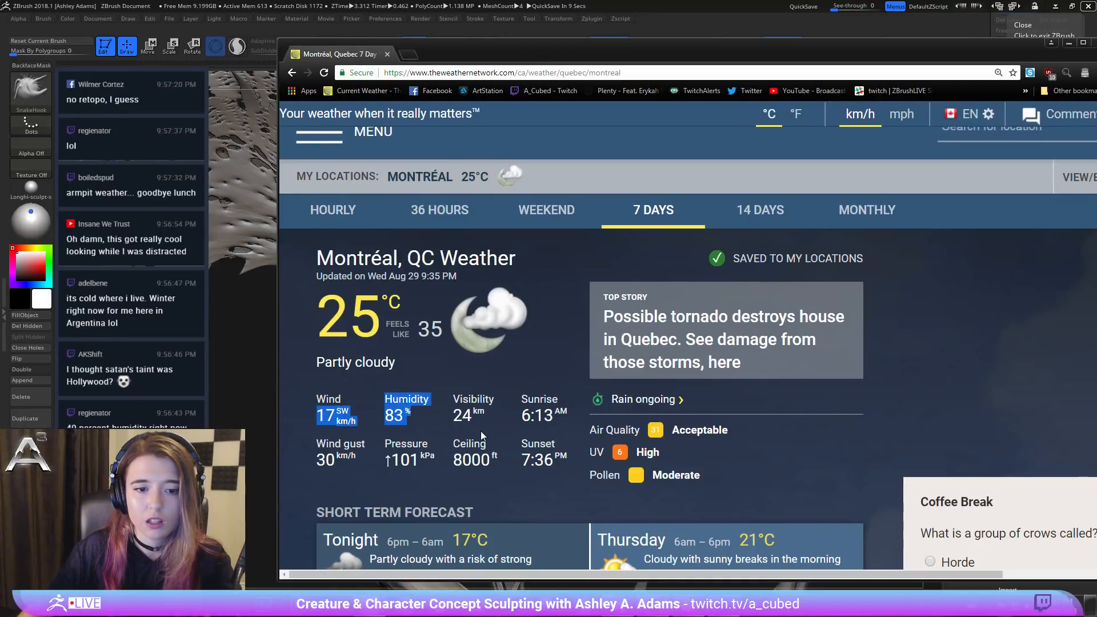
left_click(463, 415)
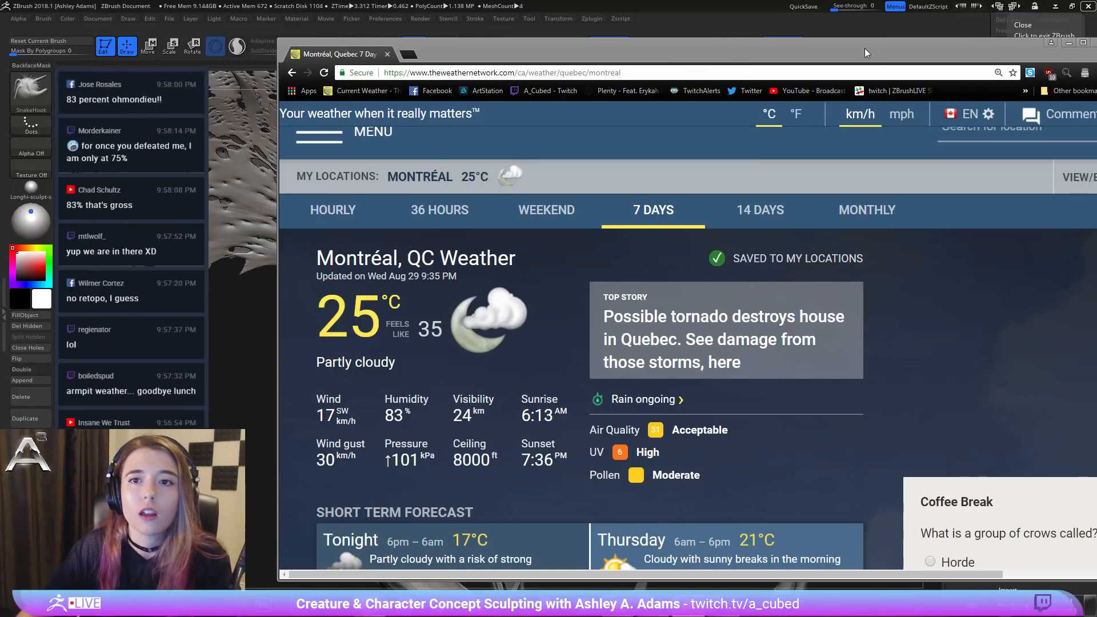
left_click_drag(865, 49, 772, 64)
left_click(1006, 56)
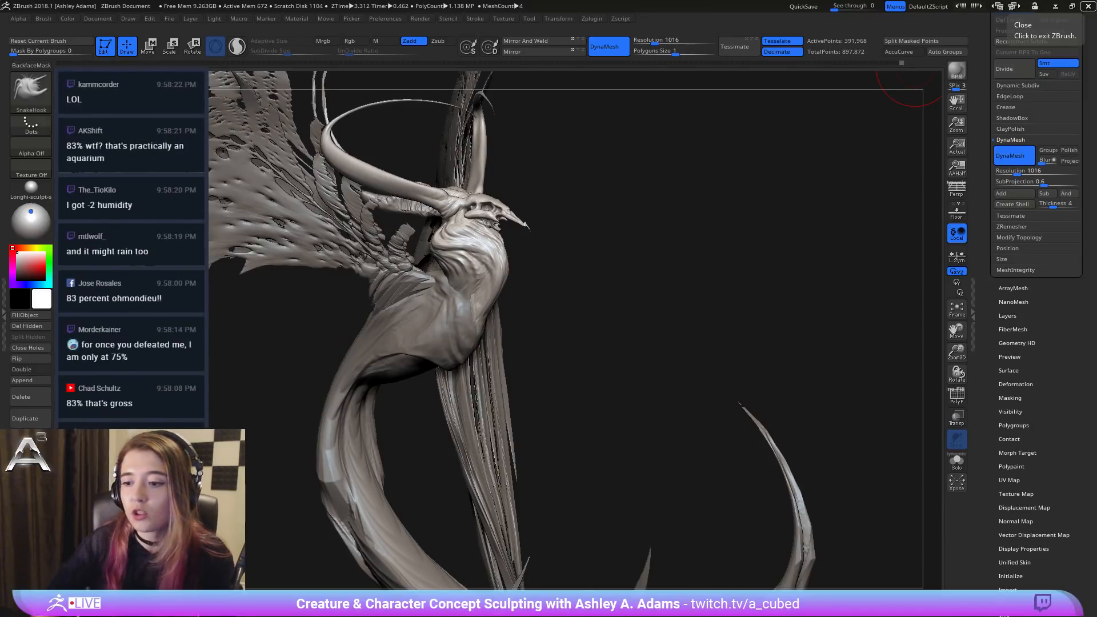
Step: Select the wing layer at the wing root and pull a pointed feather upward behind the neck with SnakeHook
left_click_drag(560, 208, 458, 243)
mouse_move(455, 244)
right_mouse_down()
mouse_move(429, 222)
mouse_move(441, 267)
mouse_move(418, 252)
mouse_move(439, 250)
right_mouse_up()
left_click(426, 252, "alt")
right_click(427, 252)
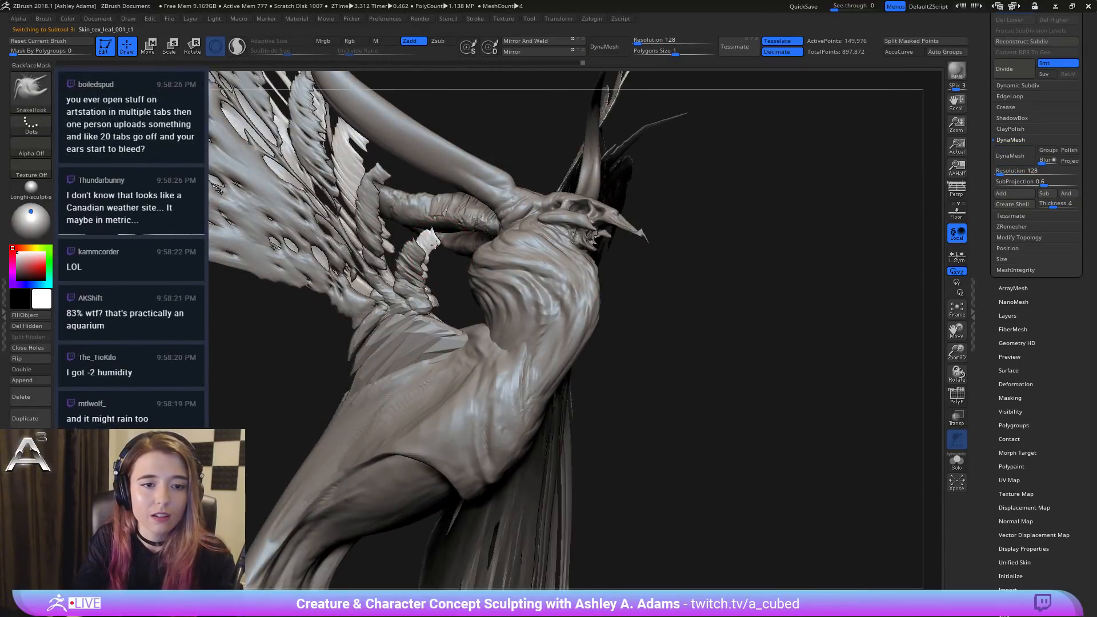
right_click(420, 230)
mouse_move(420, 229)
right_mouse_down()
mouse_move(408, 228)
mouse_move(451, 220)
right_mouse_up()
right_click(422, 224)
right_click(452, 220)
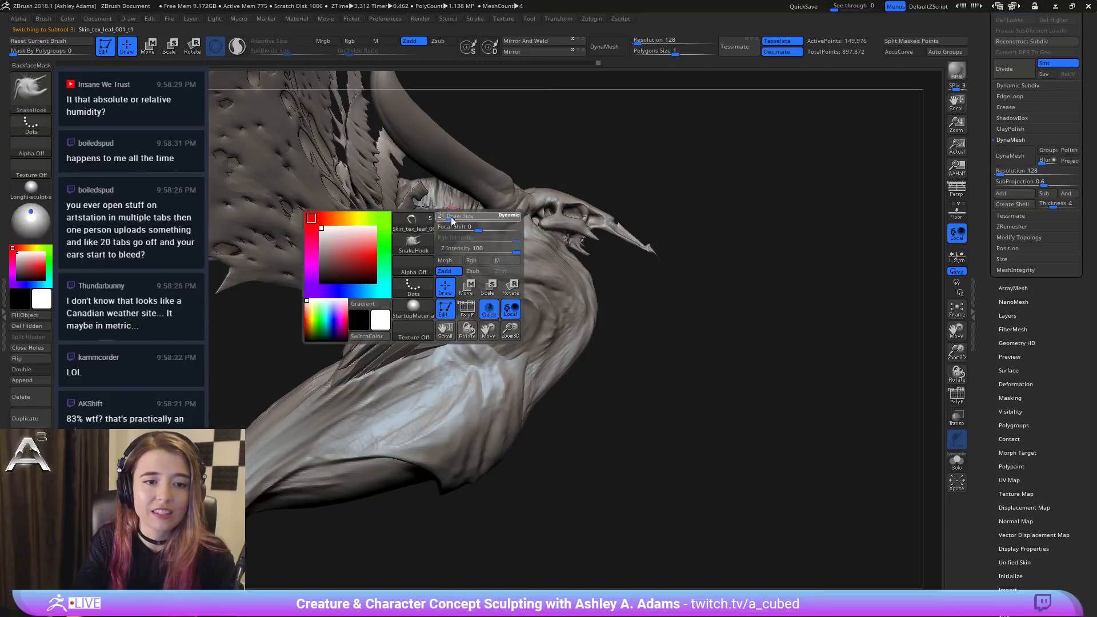
left_click_drag(452, 221, 461, 222)
mouse_move(455, 229)
right_mouse_down()
mouse_move(431, 252)
mouse_move(447, 208)
right_mouse_up()
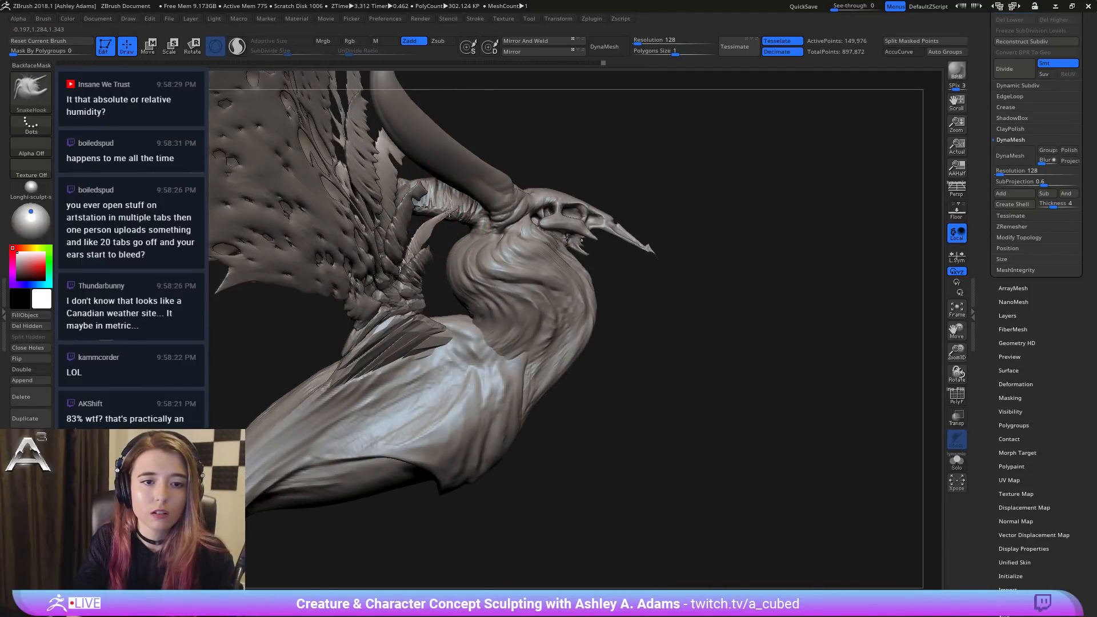
Step: Refine the raised feather at the wing root into a slender, outward-curving spike from the front, undoing one unwanted pull
left_click(428, 250, "alt")
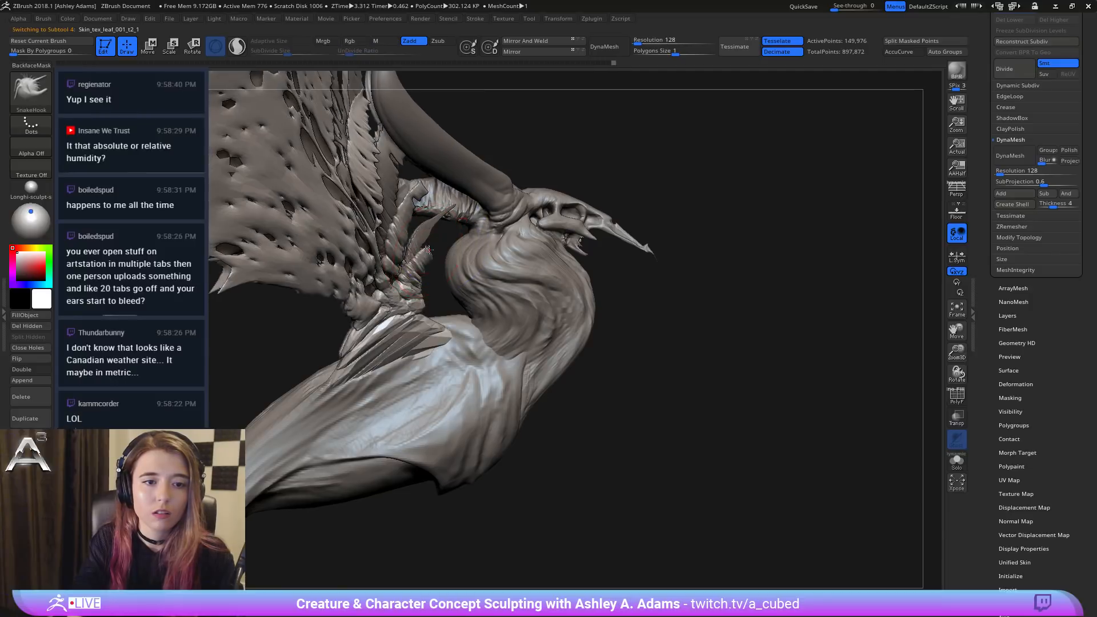
mouse_move(435, 237)
left_mouse_down("shift")
mouse_move(427, 249)
mouse_move(453, 224)
mouse_move(446, 229)
left_mouse_up("shift")
right_click_drag(431, 249, 394, 295)
right_click(394, 296)
left_click_drag(460, 238, 458, 229)
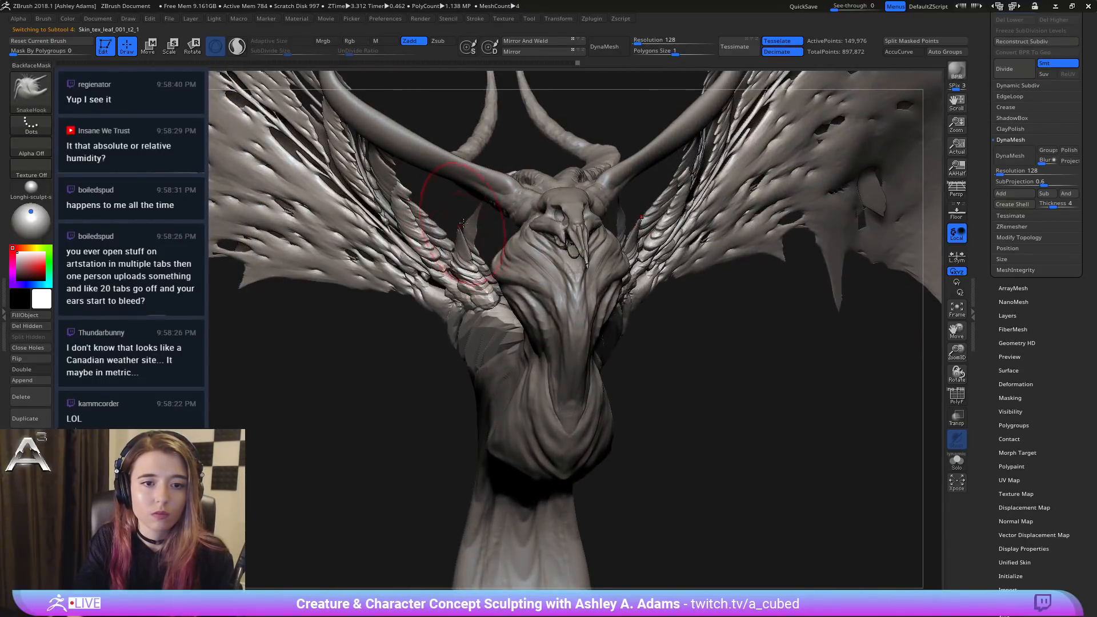
left_click(472, 229, "alt")
right_click_drag(471, 233, 455, 233, "shift")
left_click_drag(476, 213, 460, 213)
key("space")
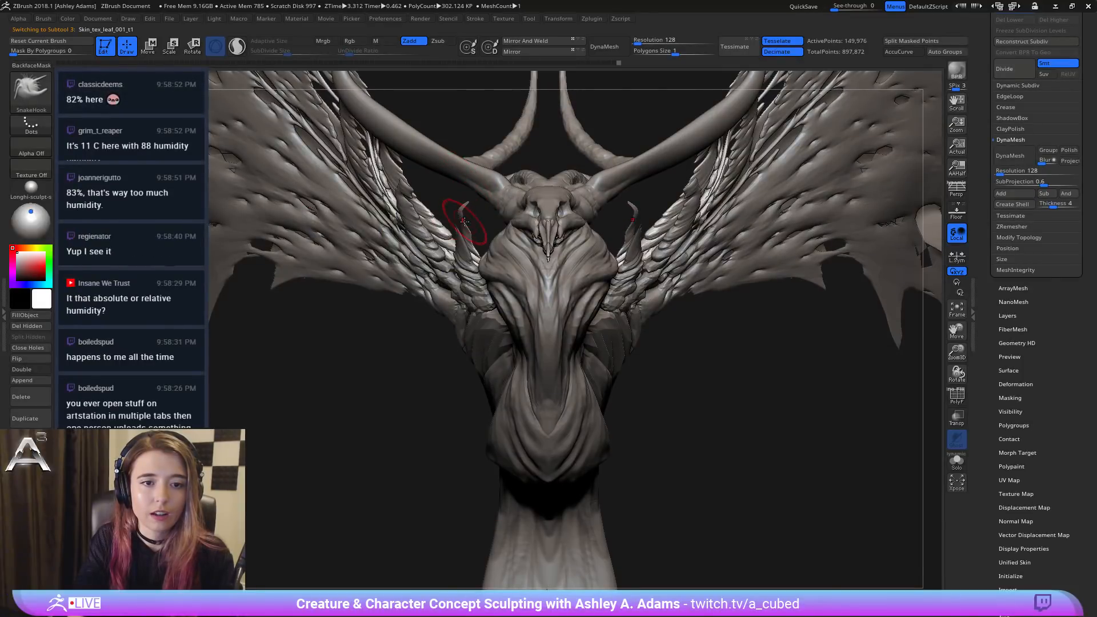
key("ctrl+z")
right_click(460, 213)
mouse_move(460, 214)
right_mouse_down()
mouse_move(485, 215)
mouse_move(456, 219)
mouse_move(450, 206)
right_mouse_up()
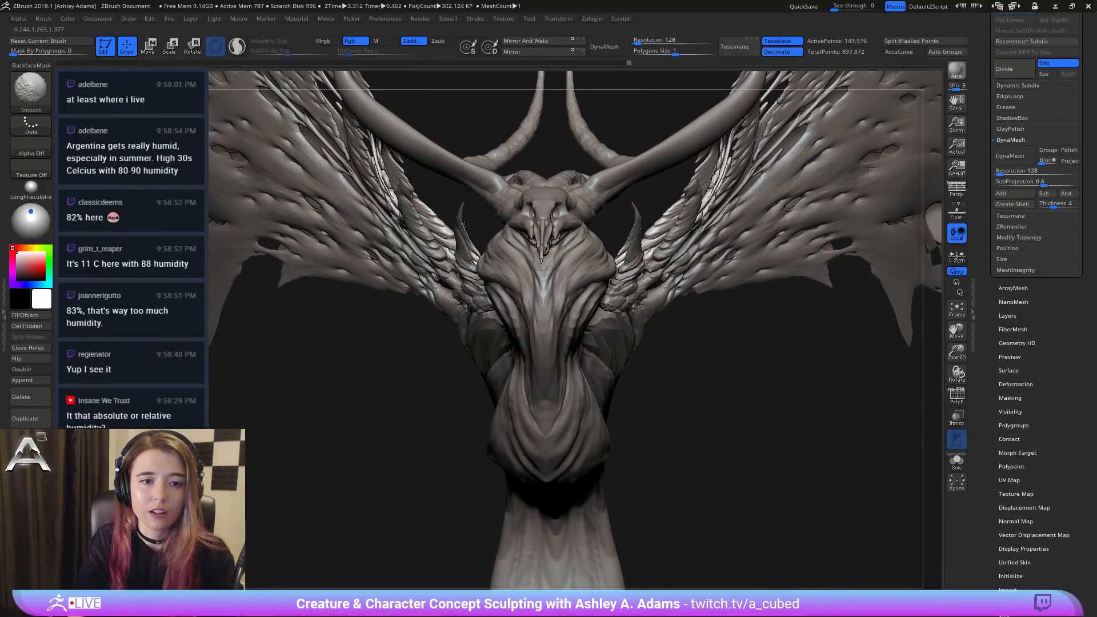
Step: Select the other wing layer and shape a second, smaller spike beside the one at the wing root
left_click(463, 226, "alt")
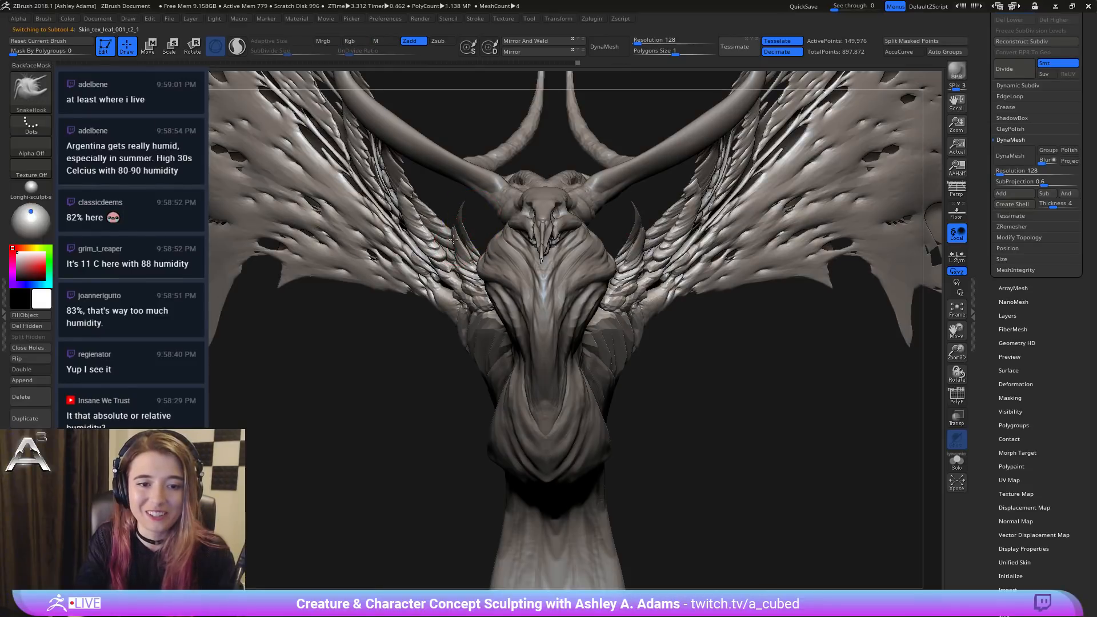
key("shift")
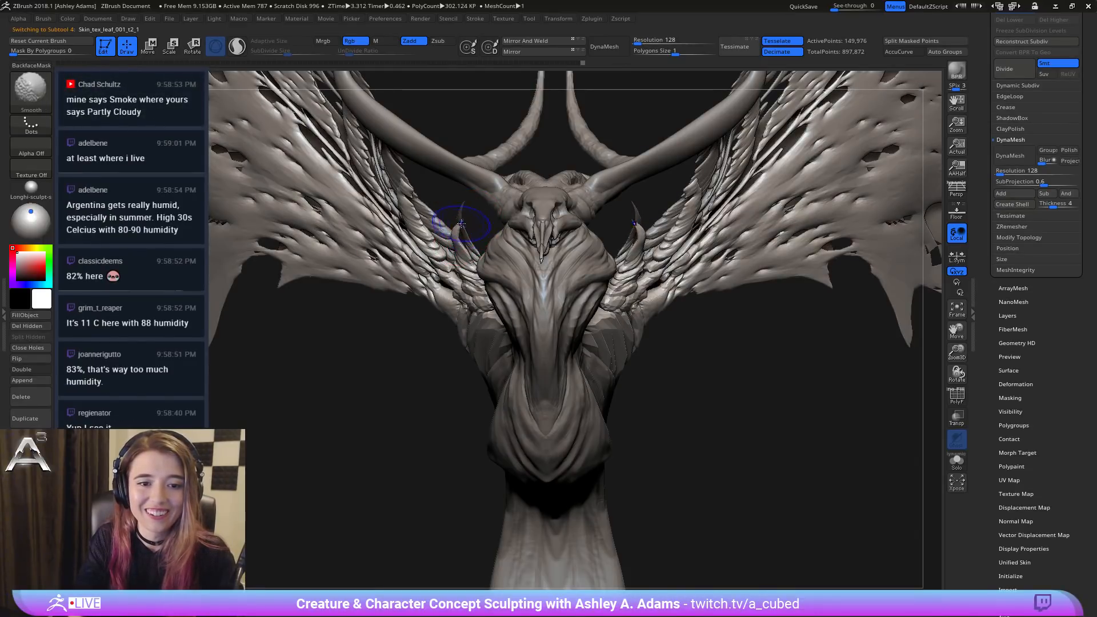
left_click_drag(458, 263, 454, 248)
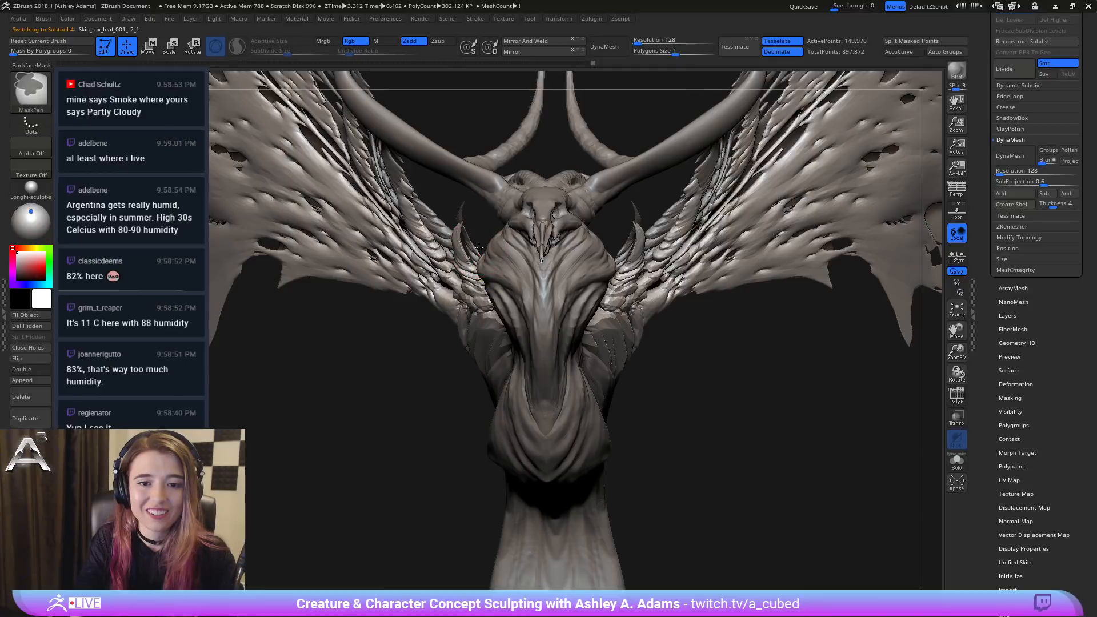
mouse_move(490, 286)
right_mouse_down("ctrl")
mouse_move(539, 236)
mouse_move(448, 232)
mouse_move(463, 263)
right_mouse_up("ctrl")
left_click_drag(469, 263, 490, 253)
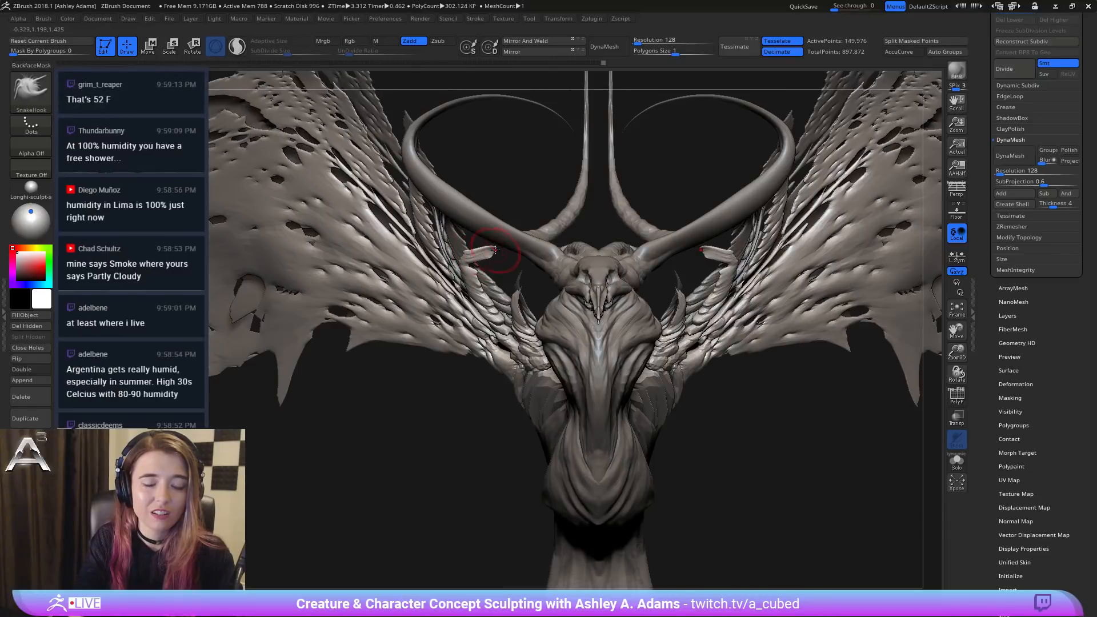
key("ctrl")
key("ctrl+z")
mouse_move(566, 297)
right_mouse_down("ctrl")
mouse_move(579, 274)
mouse_move(558, 250)
mouse_move(584, 323)
right_mouse_up("ctrl")
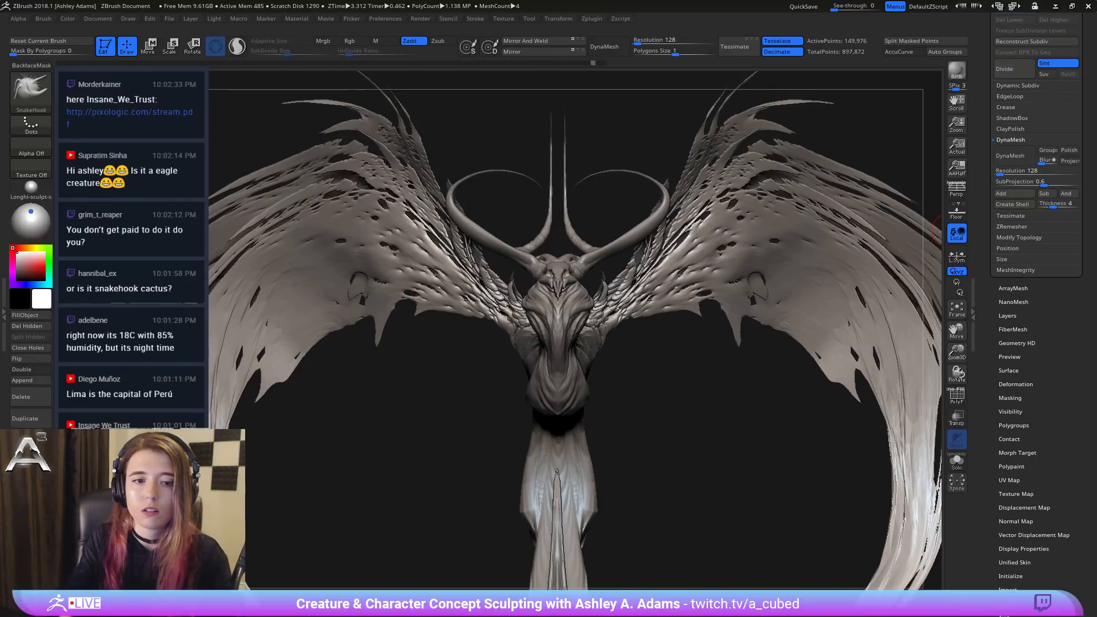
Step: Adjust the ragged tips along the inner edge of the wing membrane with SnakeHook
mouse_move(427, 244)
right_mouse_down()
mouse_move(454, 308)
mouse_move(479, 284)
mouse_move(422, 290)
mouse_move(449, 232)
right_mouse_up()
right_click(423, 290)
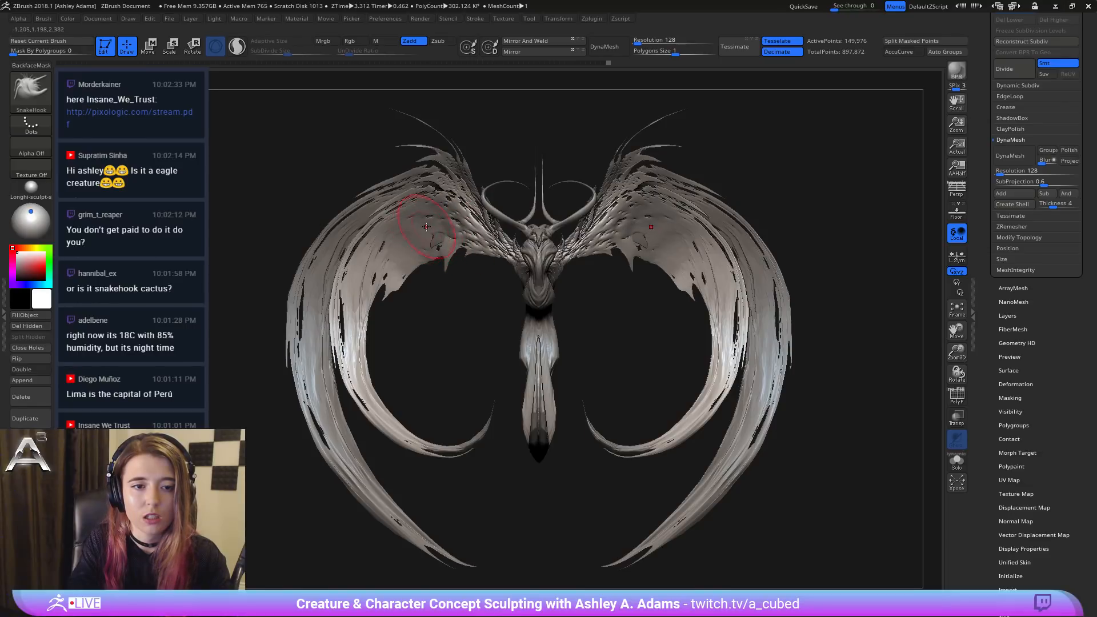
mouse_move(426, 226)
right_mouse_down()
mouse_move(483, 230)
mouse_move(452, 229)
mouse_move(483, 220)
mouse_move(490, 240)
mouse_move(444, 263)
right_mouse_up()
mouse_move(445, 264)
left_mouse_down()
mouse_move(436, 265)
mouse_move(442, 255)
mouse_move(425, 266)
left_mouse_up()
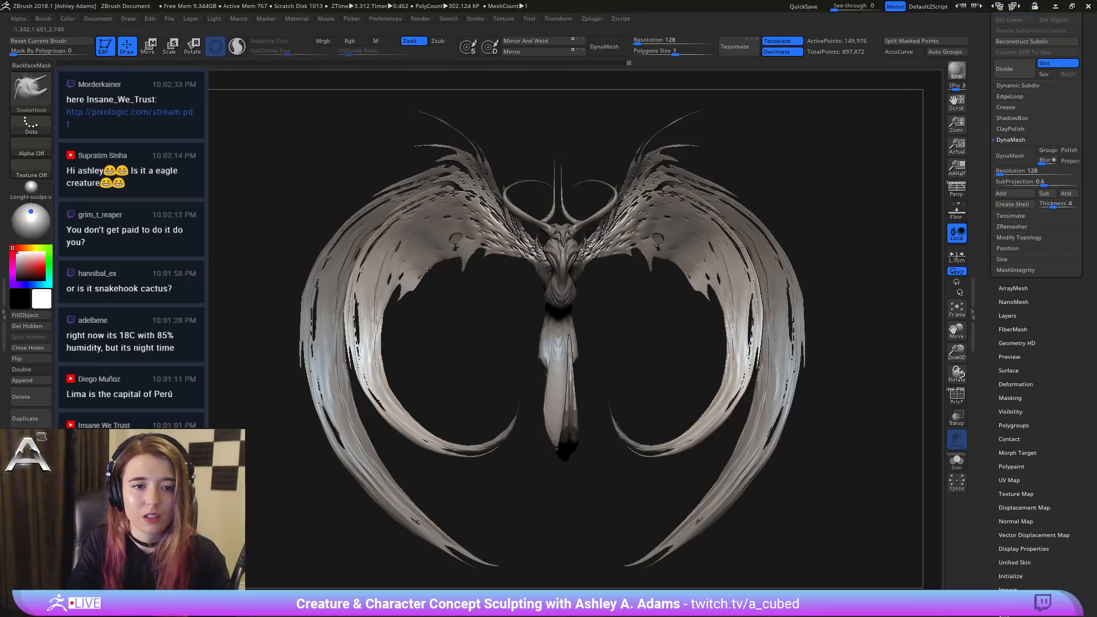
right_click_drag(431, 268, 433, 215, "ctrl")
right_click(513, 275)
right_click_drag(575, 231, 581, 280, "ctrl")
left_click_drag(580, 281, 571, 282)
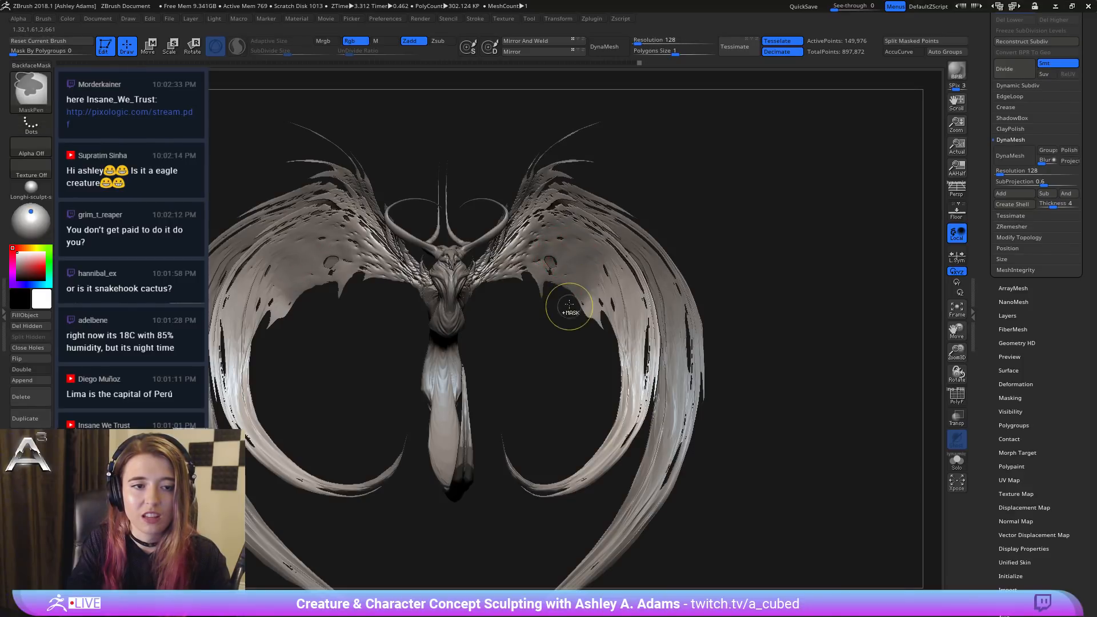
mouse_move(566, 311)
right_mouse_down("ctrl")
mouse_move(552, 281)
mouse_move(563, 239)
right_mouse_up("ctrl")
right_click_drag(563, 239, 594, 263, "ctrl")
right_click(607, 264)
left_click_drag(606, 264, 615, 264)
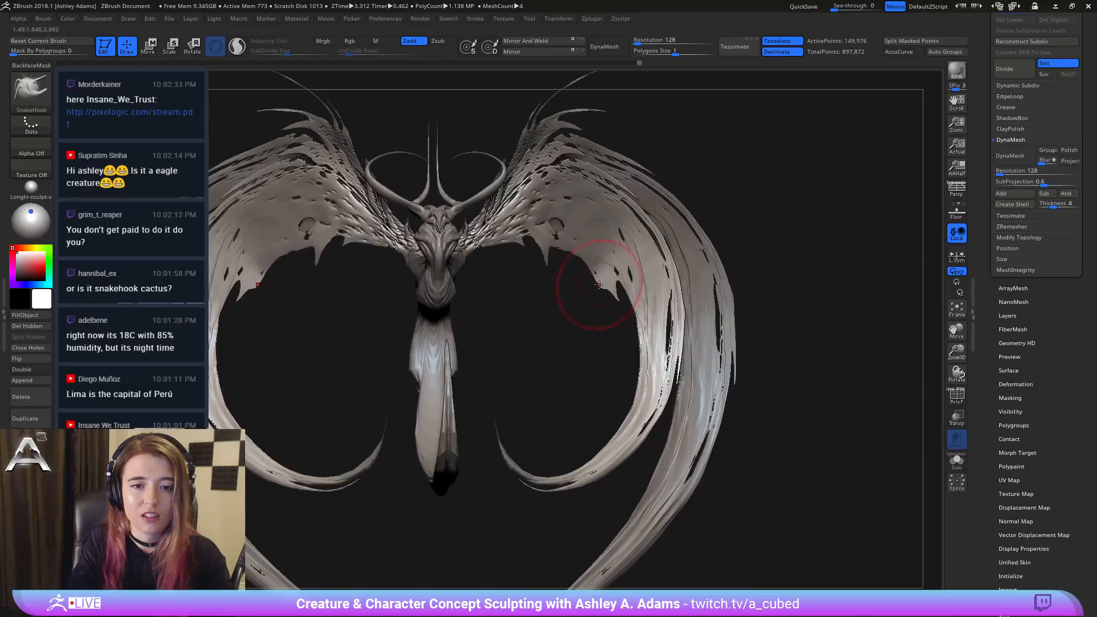
Step: Stretch torn points downward from the membrane's inner edge beside the trailing feathers and smooth the area
right_click_drag(608, 294, 612, 295)
right_click(613, 295)
mouse_move(614, 295)
left_mouse_down()
mouse_move(609, 319)
mouse_move(621, 310)
mouse_move(604, 306)
mouse_move(621, 299)
left_mouse_up()
key("ctrl")
right_click(624, 284)
key("shift")
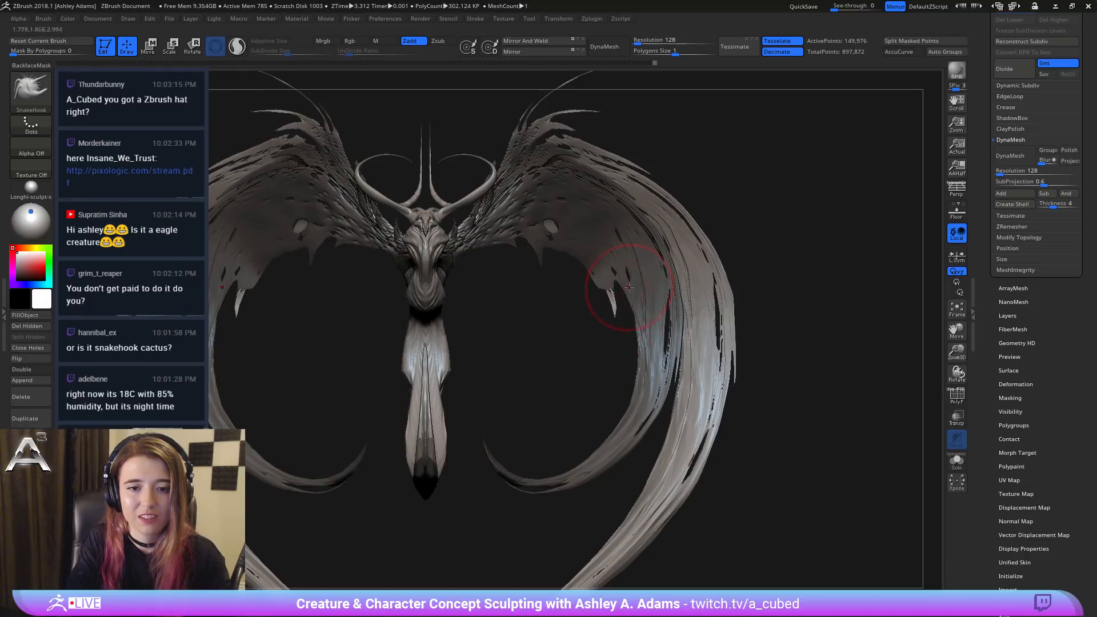
key("shift")
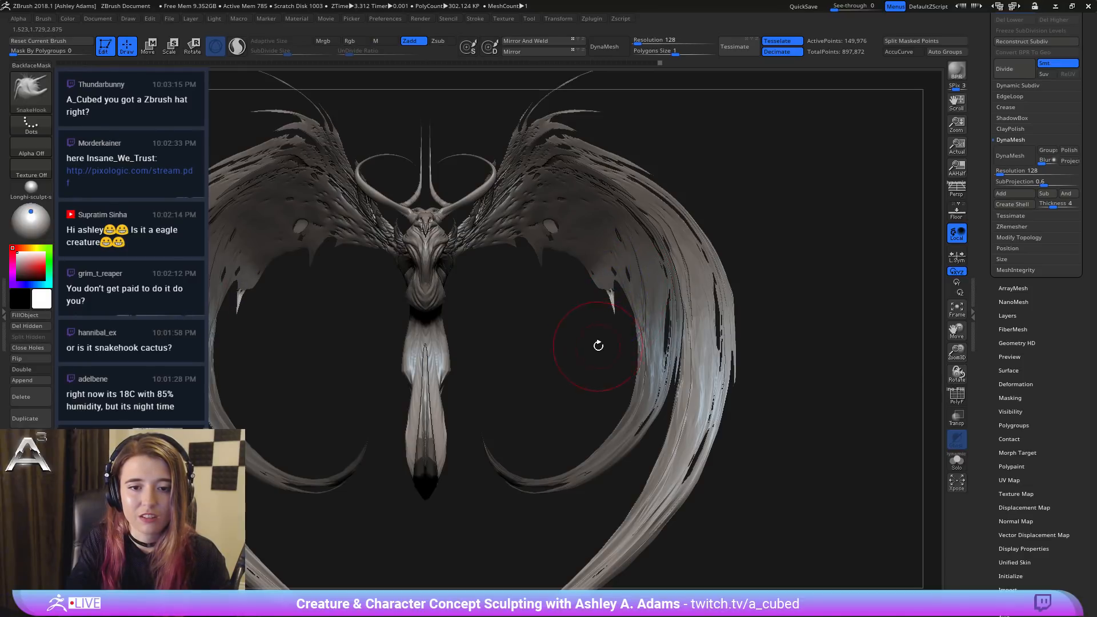
mouse_move(598, 345)
left_mouse_down()
mouse_move(607, 290)
mouse_move(597, 275)
left_mouse_up()
key("space")
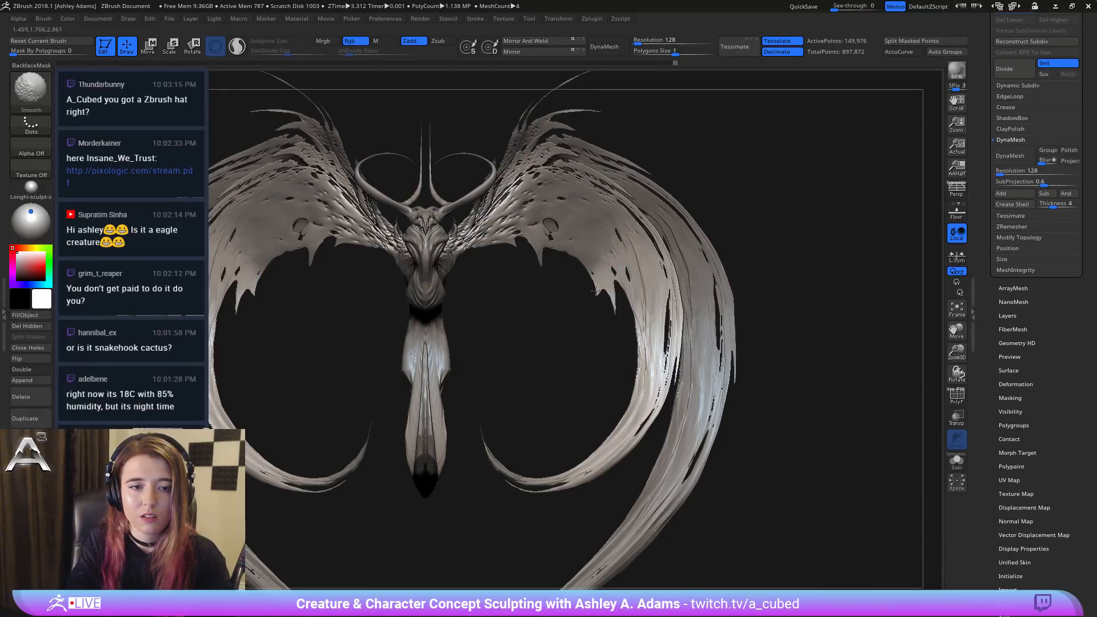
Step: Inspect the creature from the side and set the SnakeHook draw size to 208
mouse_move(566, 377)
left_mouse_down("alt")
mouse_move(587, 247)
mouse_move(619, 234)
mouse_move(606, 229)
mouse_move(665, 221)
left_mouse_up("alt")
right_click(549, 310)
right_click_drag(665, 221, 640, 224)
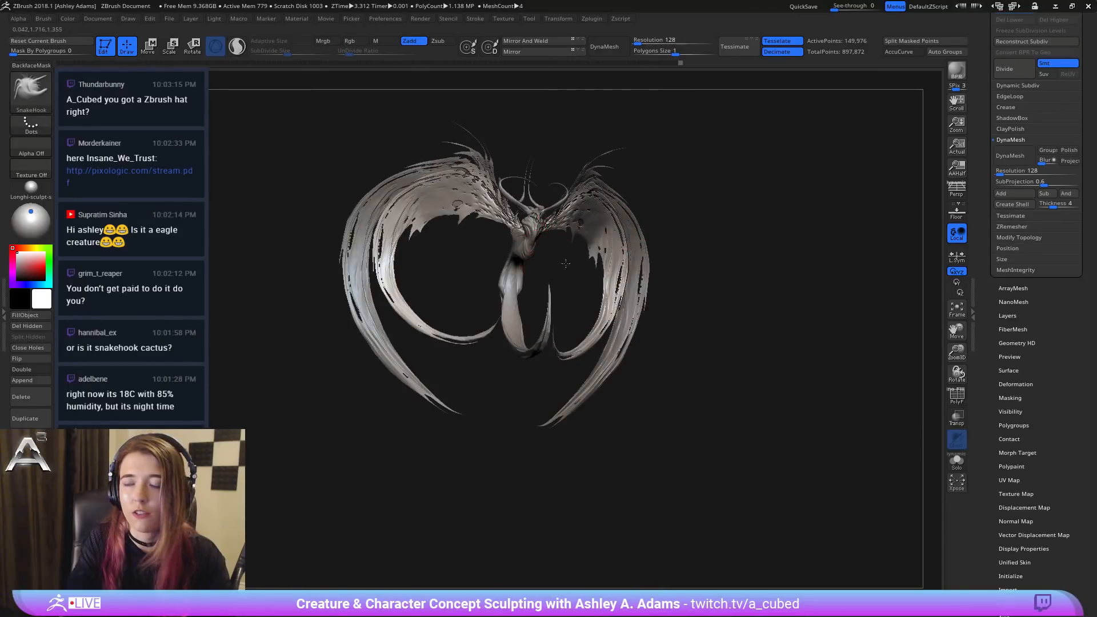
right_click_drag(557, 254, 691, 355, "alt")
right_click(516, 360)
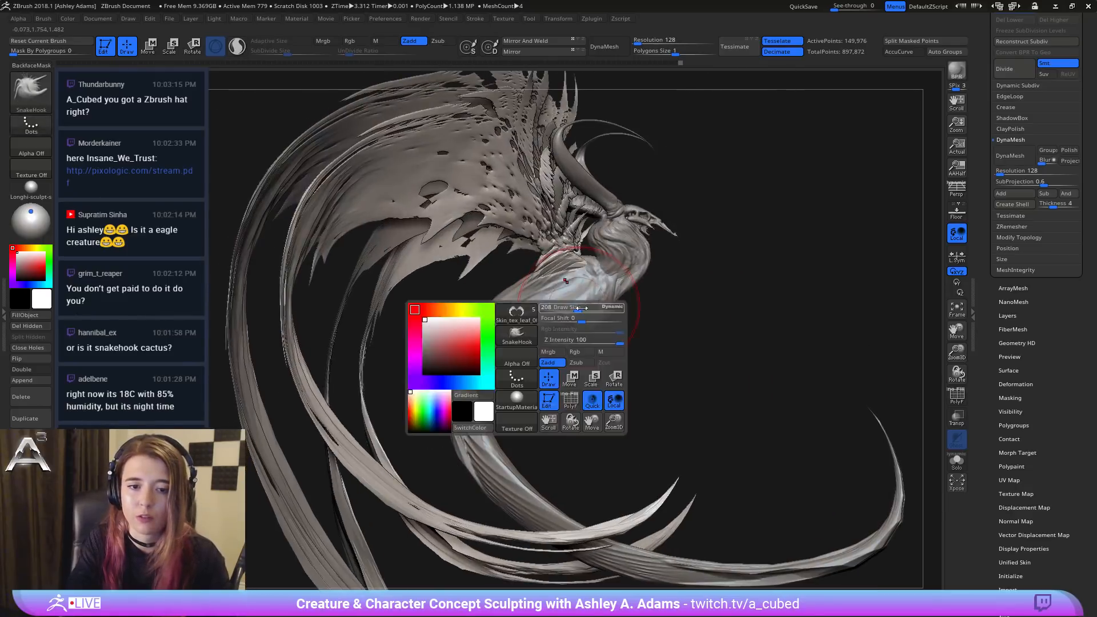
Step: Make the lower-body subtool active and carve flowing creases along its upper flank with the DamStandard brush
right_click_drag(340, 150, 343, 207, "ctrl")
right_click_drag(485, 321, 544, 324)
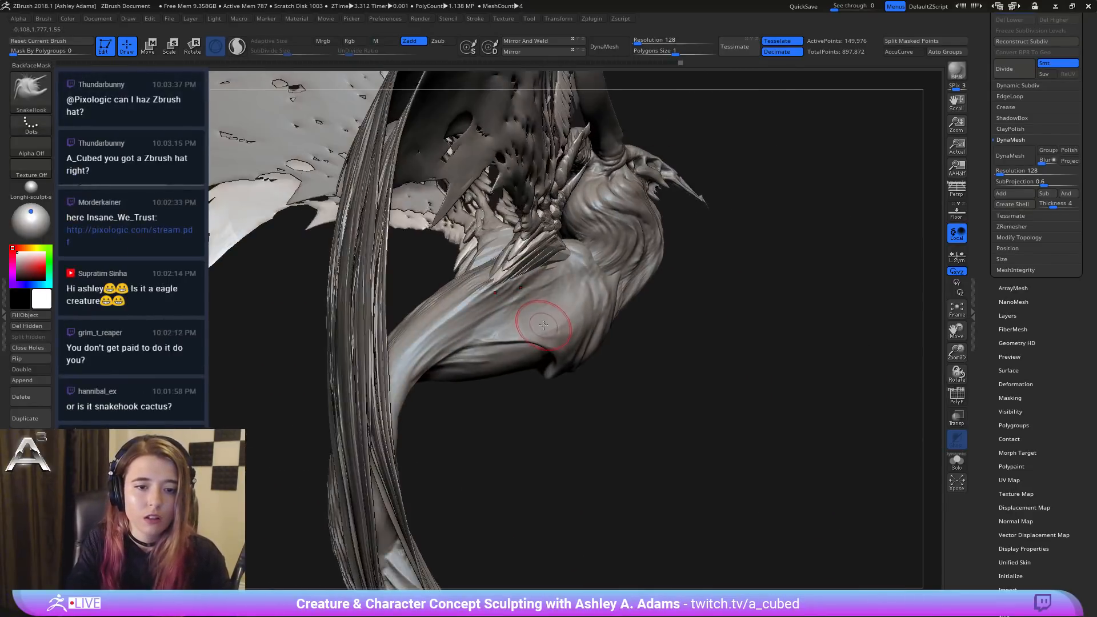
key("b")
key("d")
key("s")
left_click(535, 326, "alt")
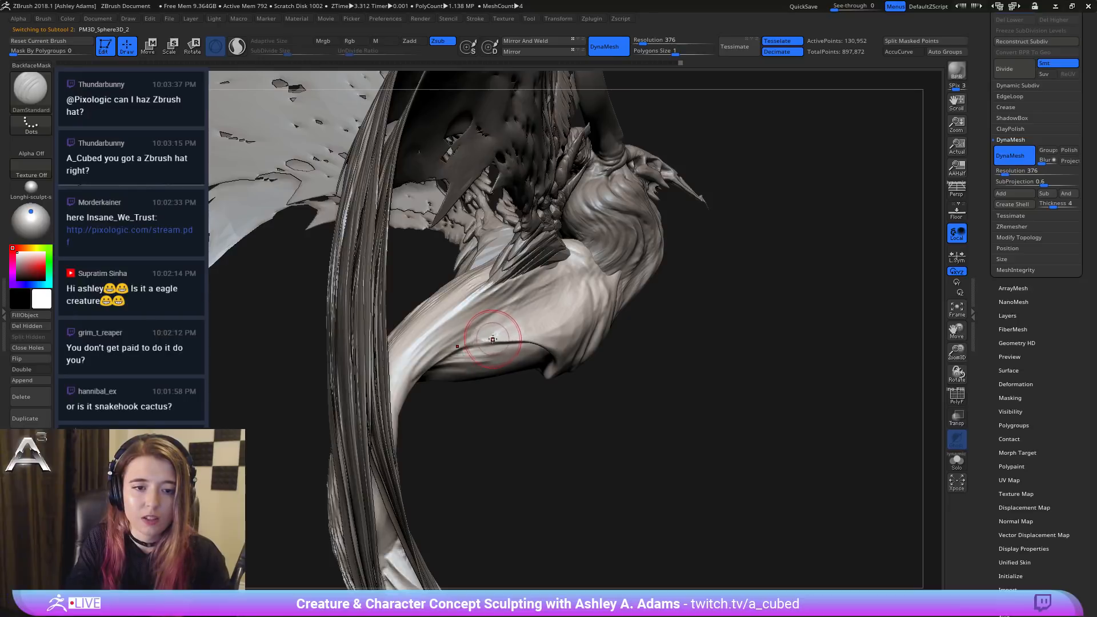
right_click(515, 332)
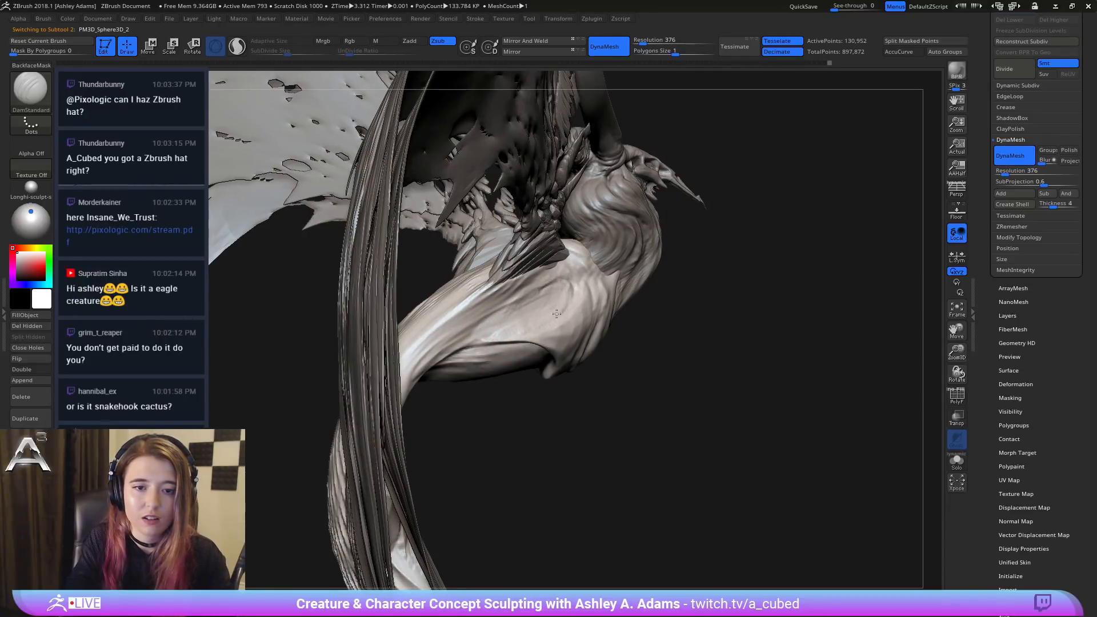
right_click_drag(564, 319, 568, 306)
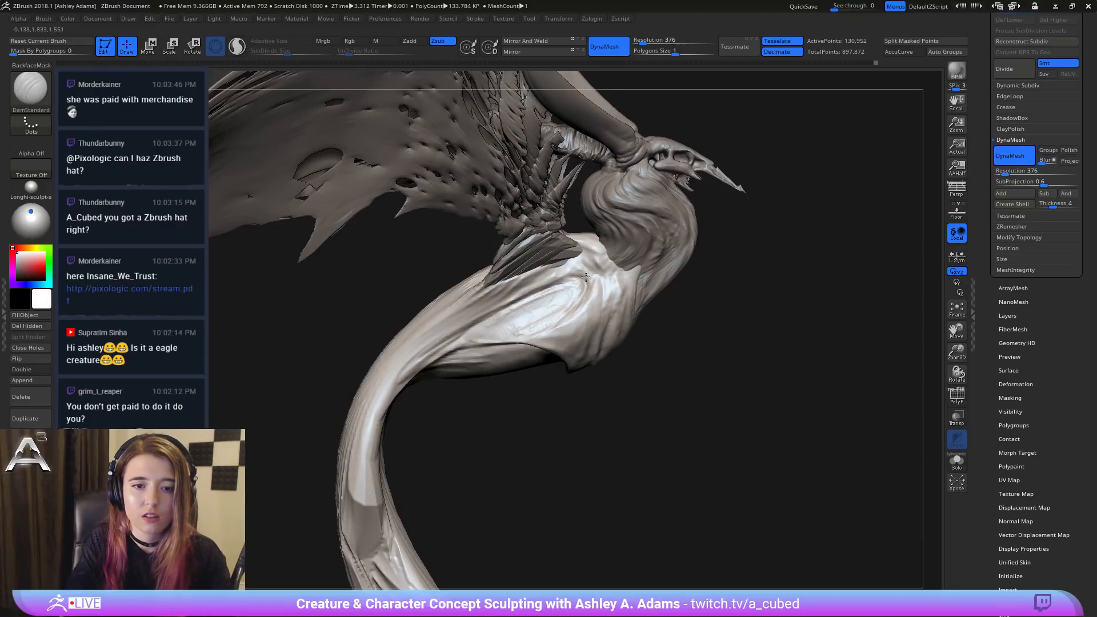
Step: Build up raised, rib-like ridges inside the flank creases below the wing with the ClayBuildup brush
key("ctrl+z")
key("b")
key("c")
key("b")
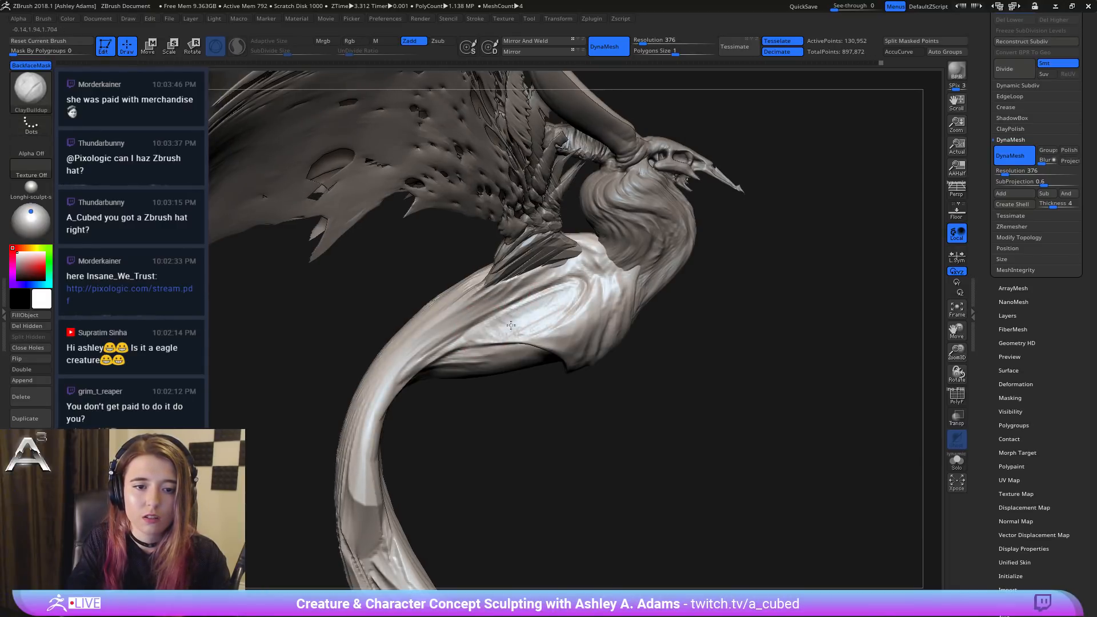
mouse_move(576, 287)
left_mouse_down()
mouse_move(488, 333)
mouse_move(567, 295)
left_mouse_up()
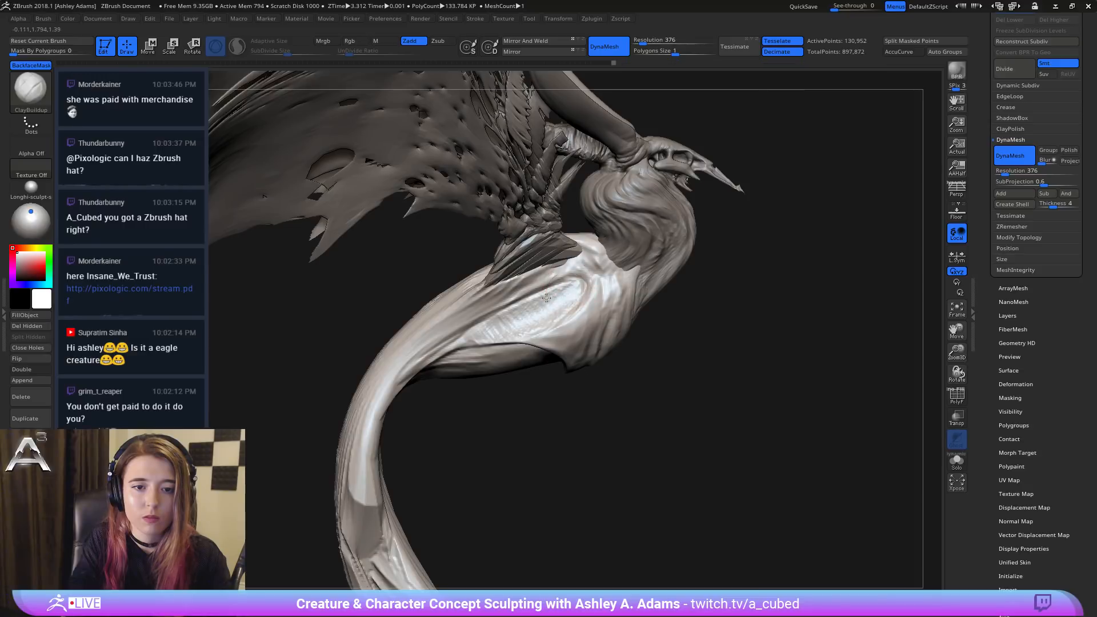
Step: Refine the flank's creases with the DamStandard brush and make the neck subtool active
right_click_drag(567, 295, 619, 302)
key("b")
key("d")
key("s")
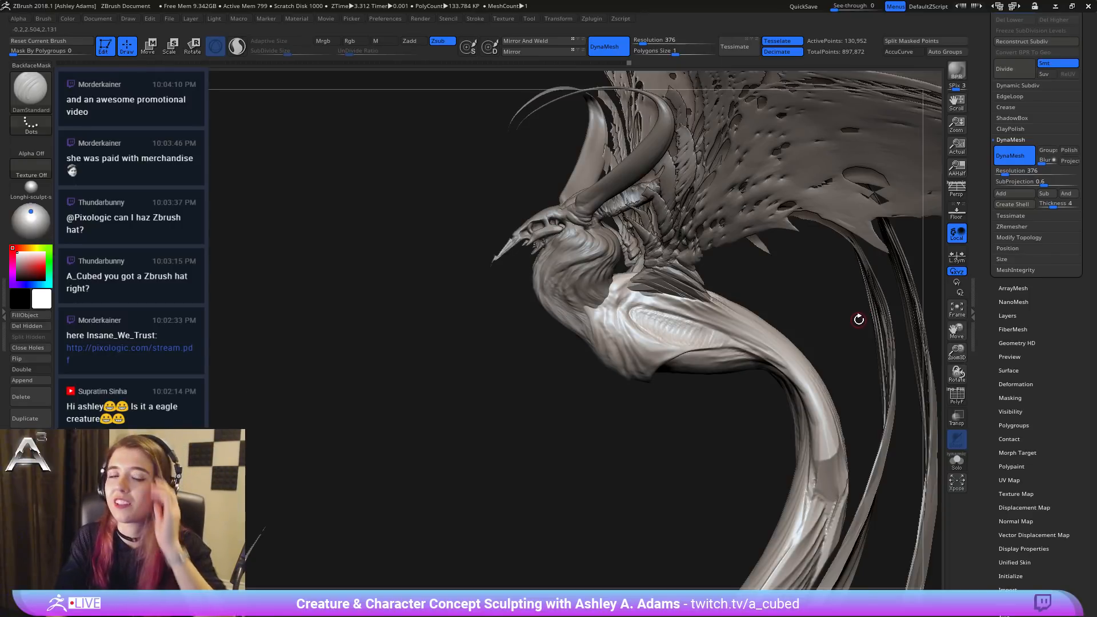
left_click_drag(846, 324, 637, 259)
right_click_drag(637, 259, 811, 297)
left_click(567, 294, "alt")
right_click_drag(568, 295, 502, 238)
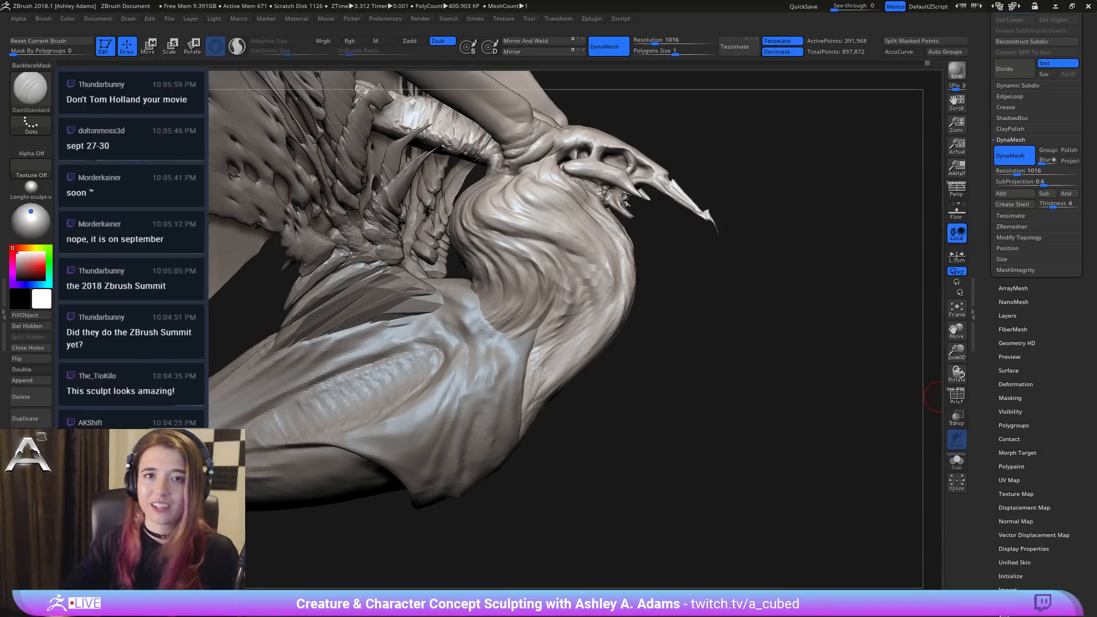
Step: Reshape the back contour of the creature's neck with the SnakeHook brush, working from front and side views
mouse_move(514, 306)
right_mouse_down()
mouse_move(453, 286)
mouse_move(469, 291)
mouse_move(451, 297)
mouse_move(481, 311)
mouse_move(453, 318)
mouse_move(502, 305)
mouse_move(509, 266)
mouse_move(496, 258)
right_mouse_up()
key("b")
key("s")
key("h")
key("space")
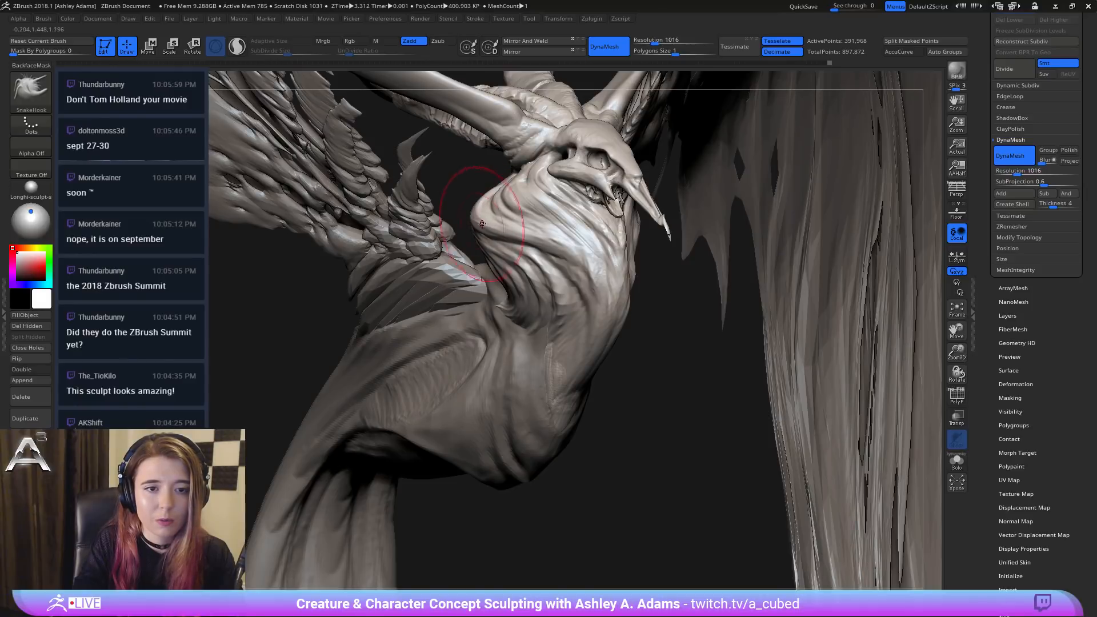
right_click_drag(493, 246, 452, 241)
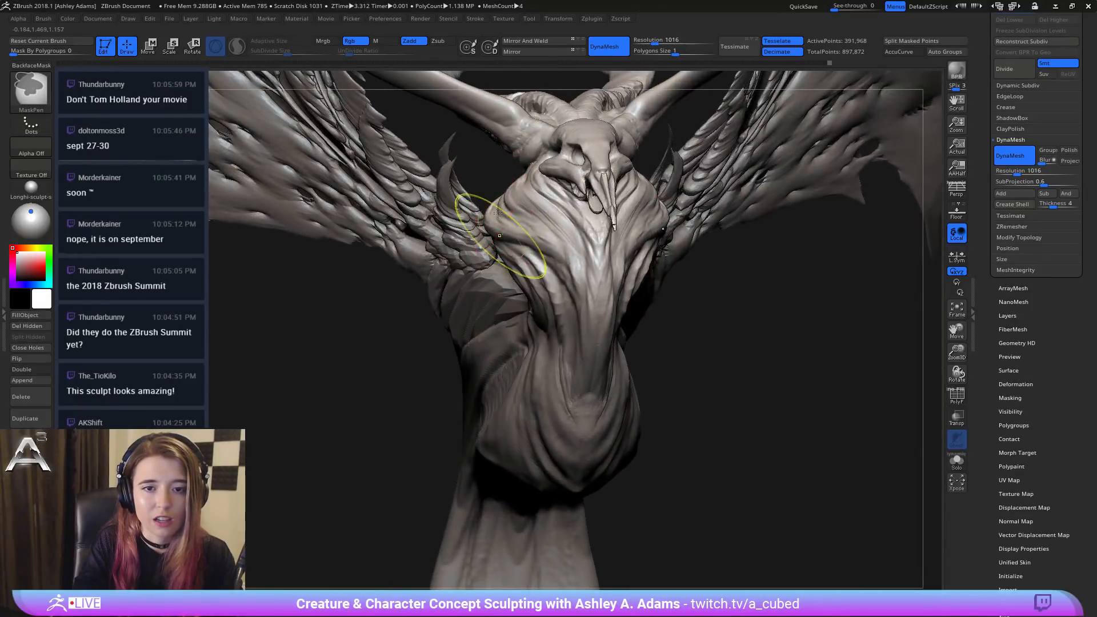
right_click_drag(498, 212, 585, 216)
key("space")
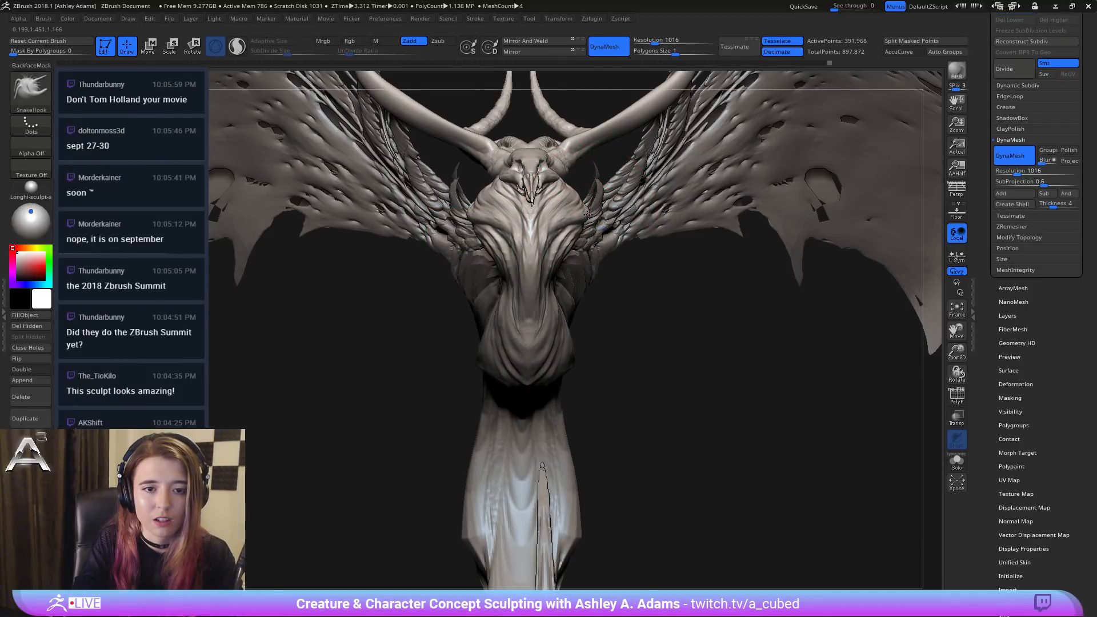
key("space")
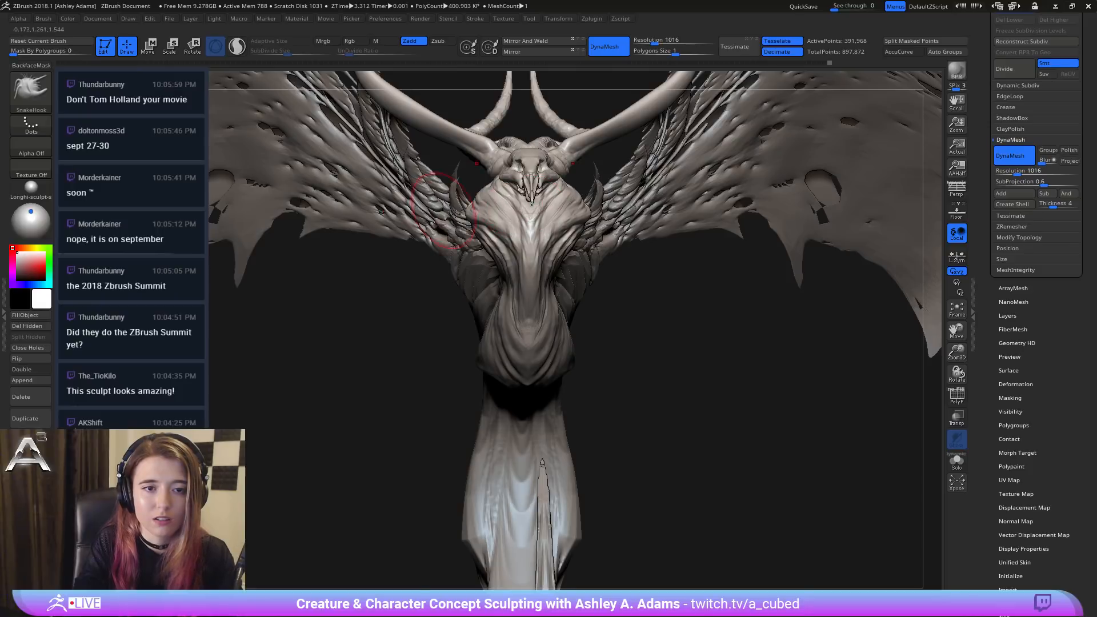
right_click_drag(588, 211, 524, 220)
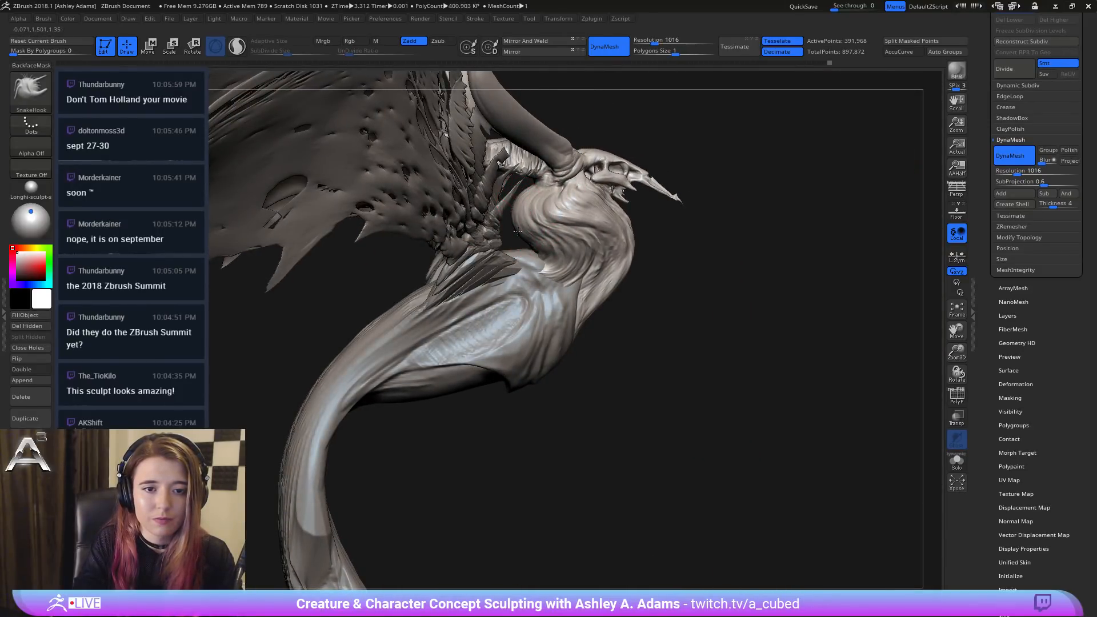
right_click_drag(516, 225, 522, 232)
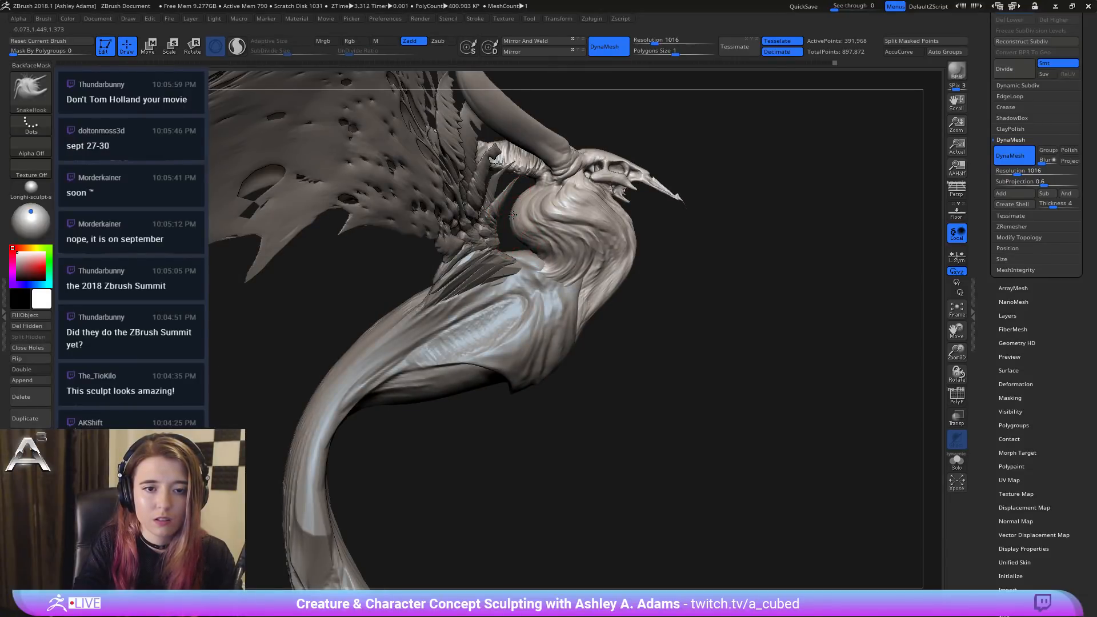
Step: Set the SnakeHook draw size to 129 and touch up the throat area just beneath the skull's jaw
key("f")
key("space")
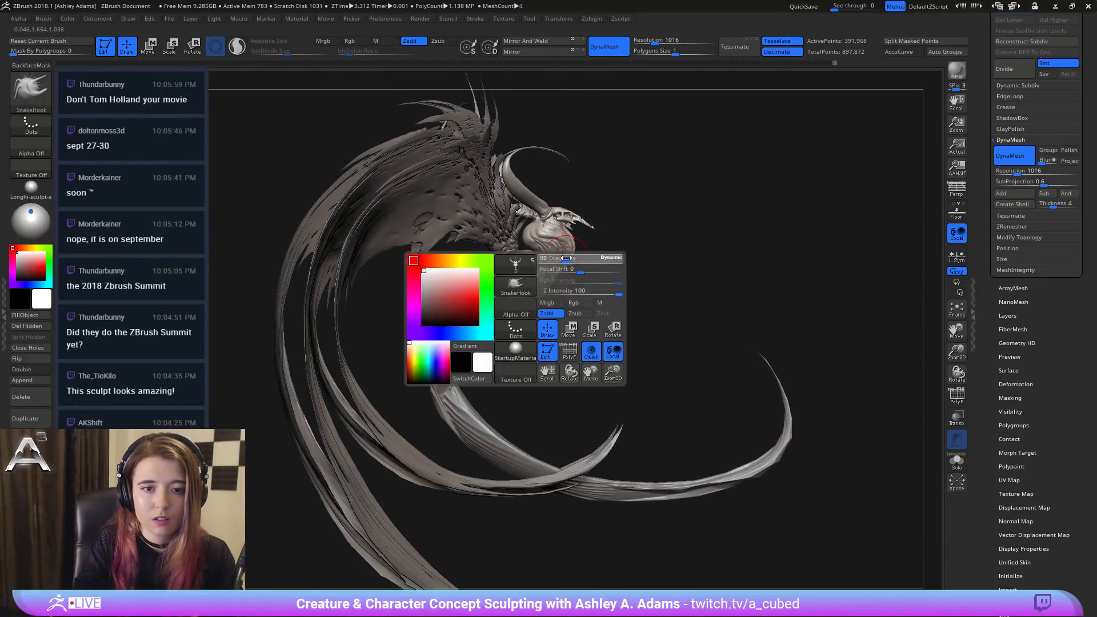
right_click_drag(565, 258, 588, 257, "ctrl")
key("space")
left_click_drag(566, 255, 571, 255)
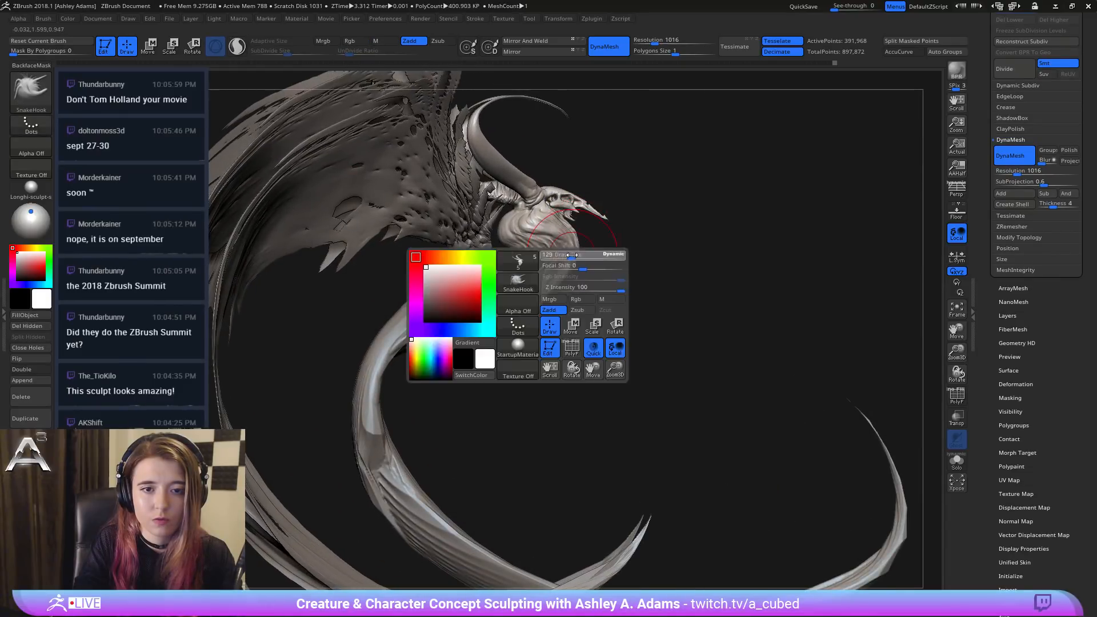
key("ctrl+space")
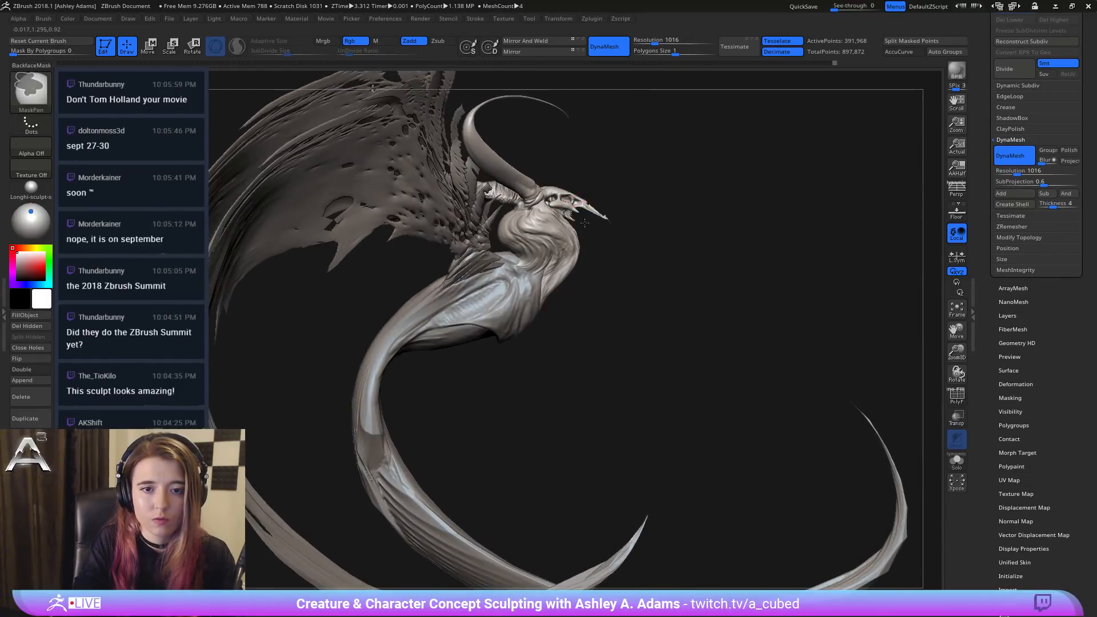
right_click_drag(584, 223, 597, 220, "ctrl")
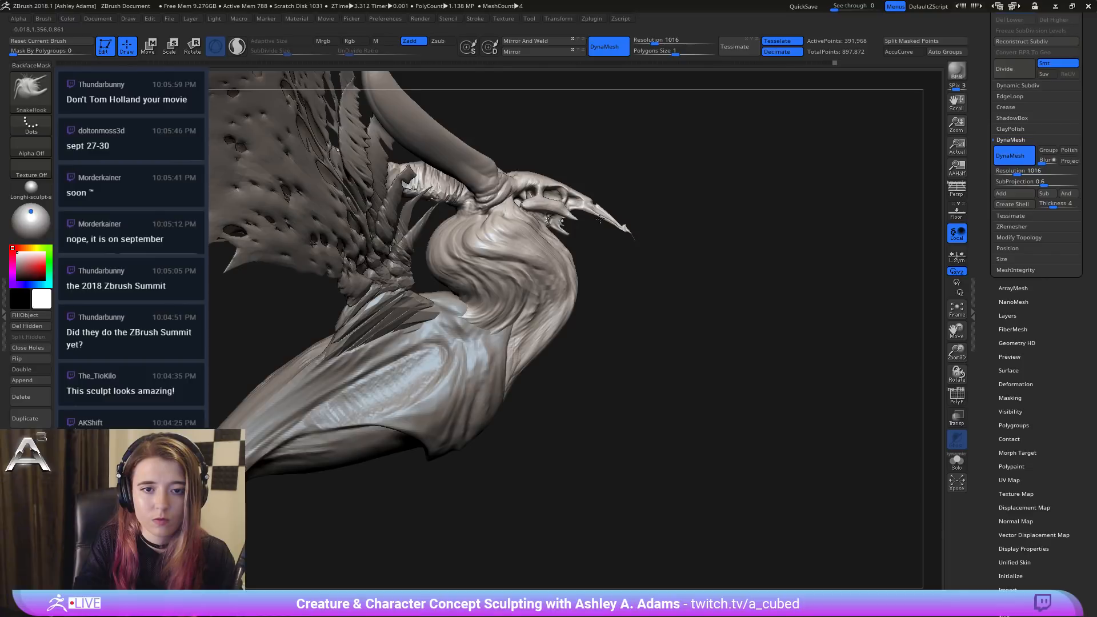
key("space")
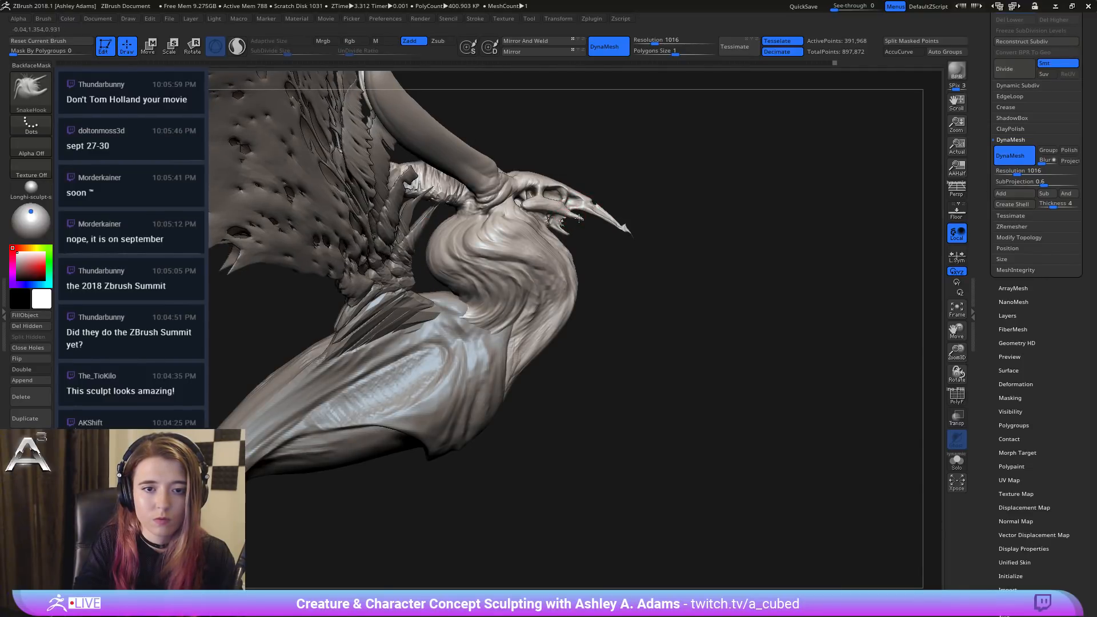
key("shift")
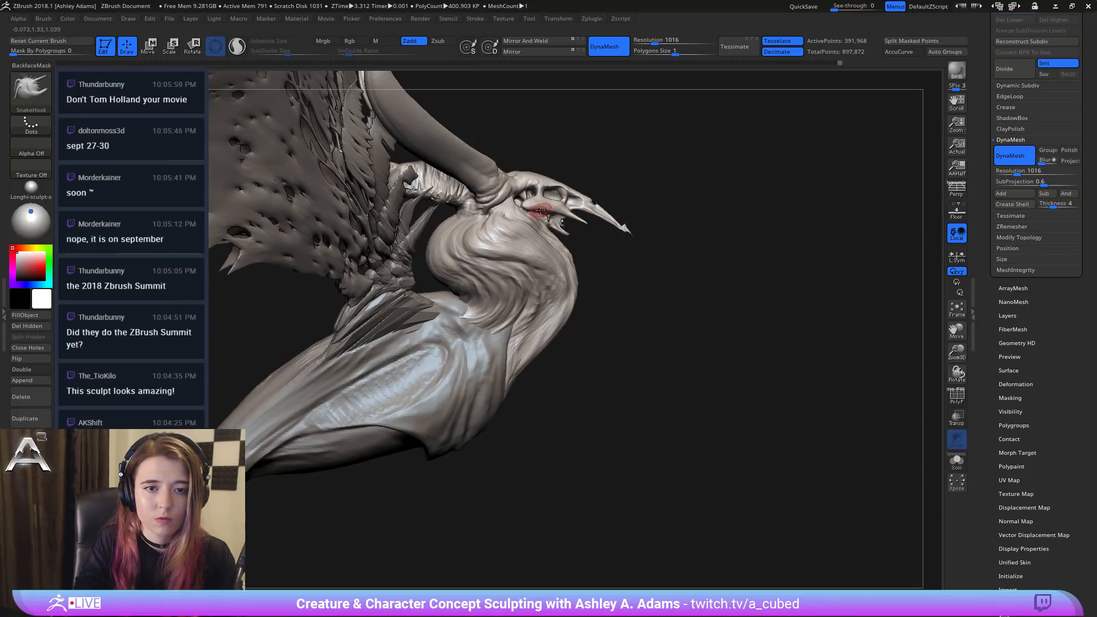
Step: Examine the creature's head, neck and overall silhouette from the side, the front and a distance
key("ctrl+z")
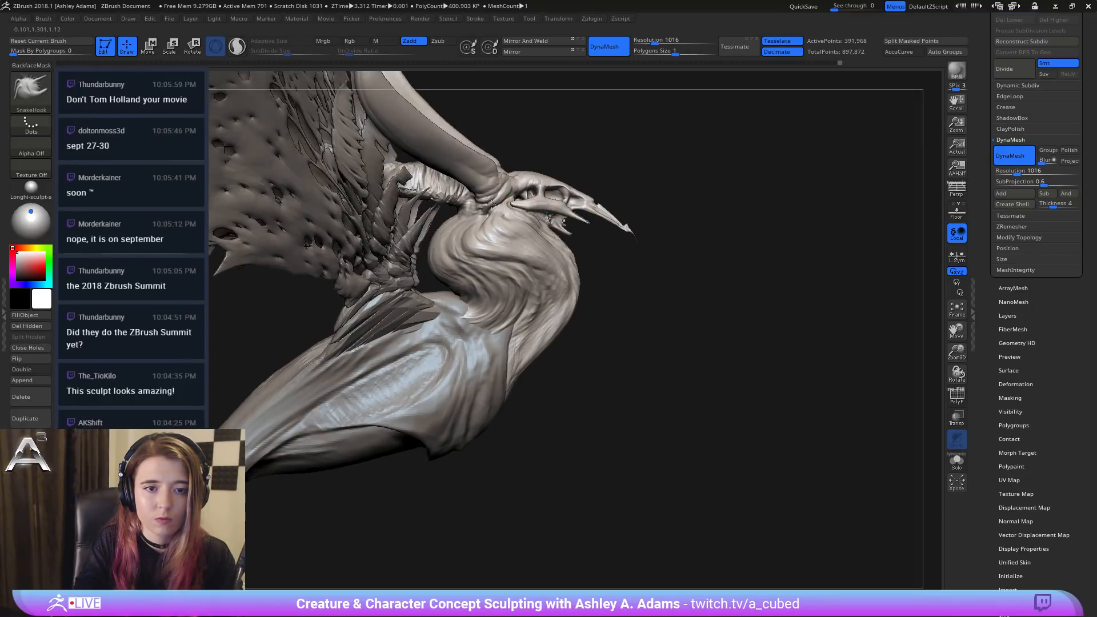
key("ctrl+z")
key("ctrl+z")
key("ctrl+z")
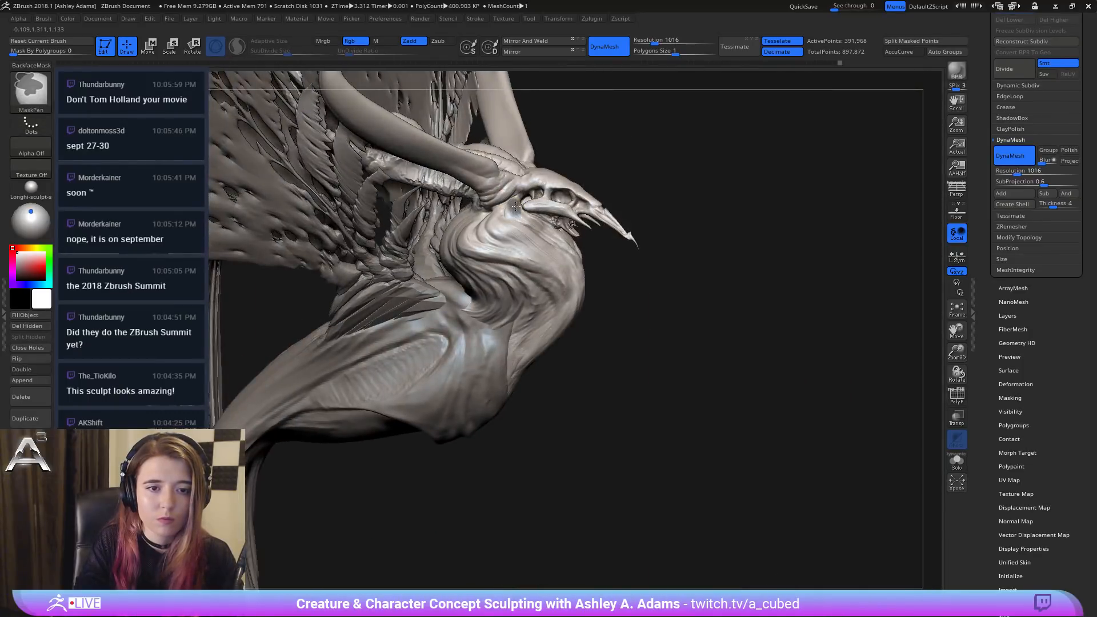
key("ctrl+z")
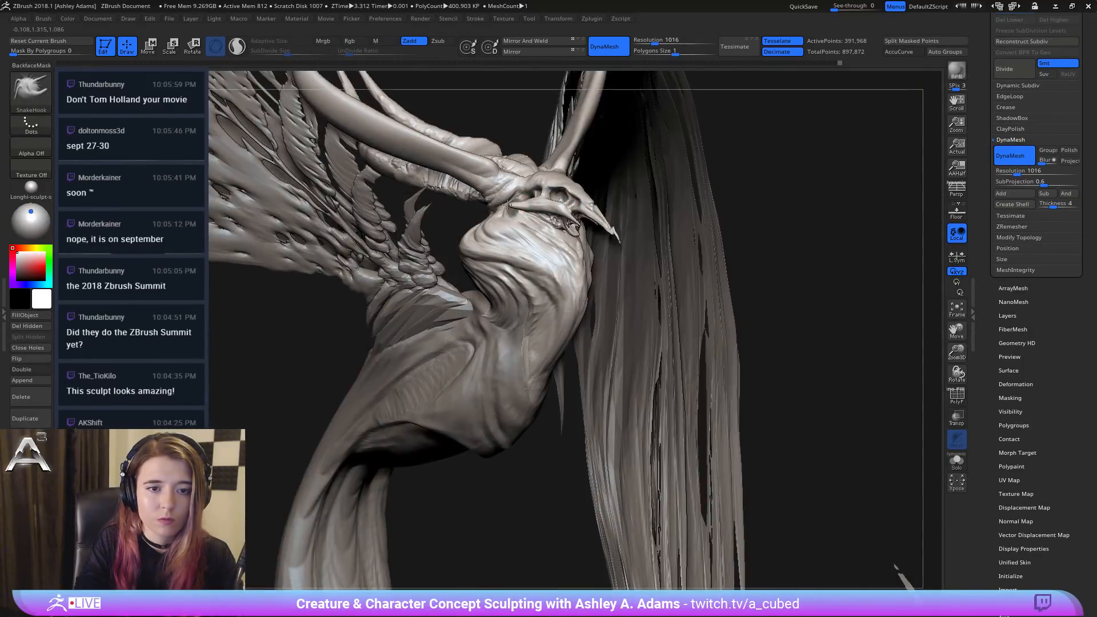
key("ctrl+z")
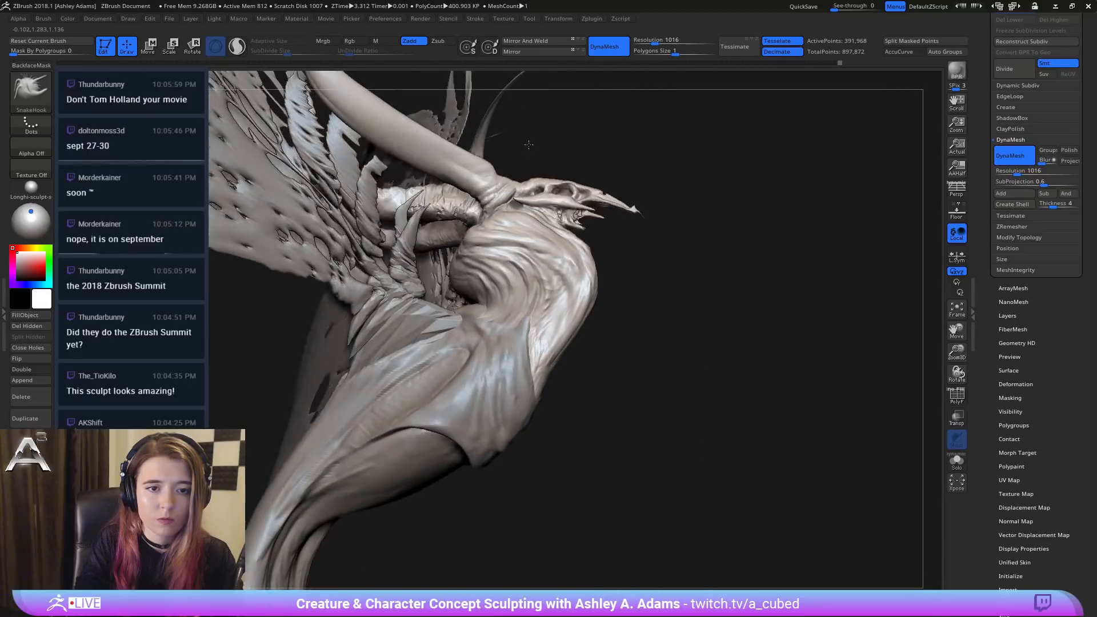
key("ctrl+z")
key("ctrl+z")
key("ctrl+z")
key("ctrl+z")
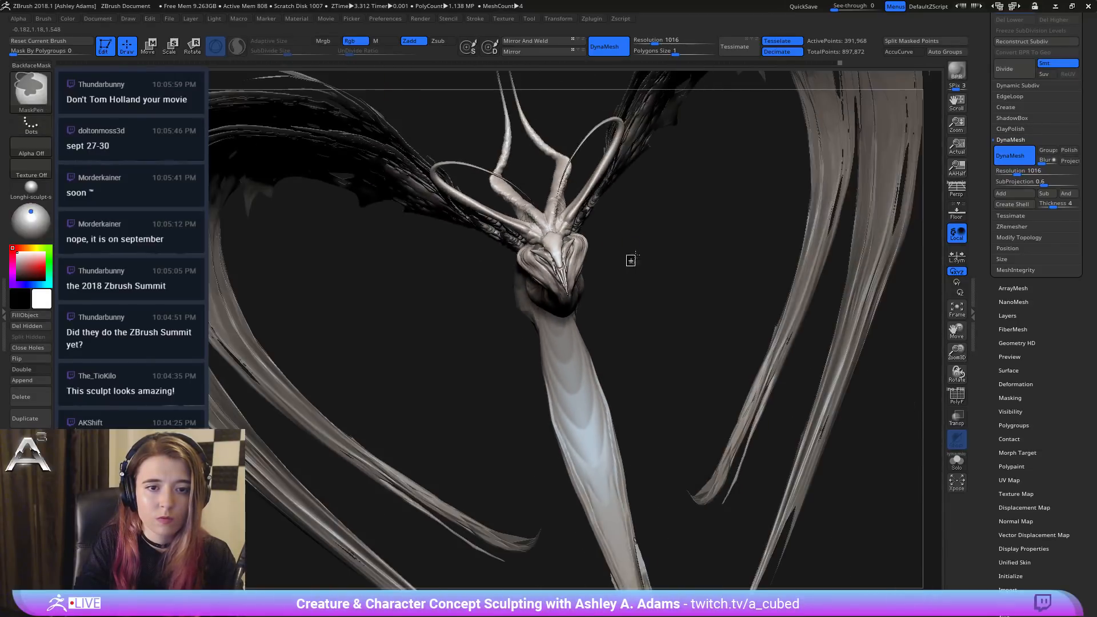
key("ctrl+z")
key("ctrl+z")
key("ctrl+z")
key("ctrl+z")
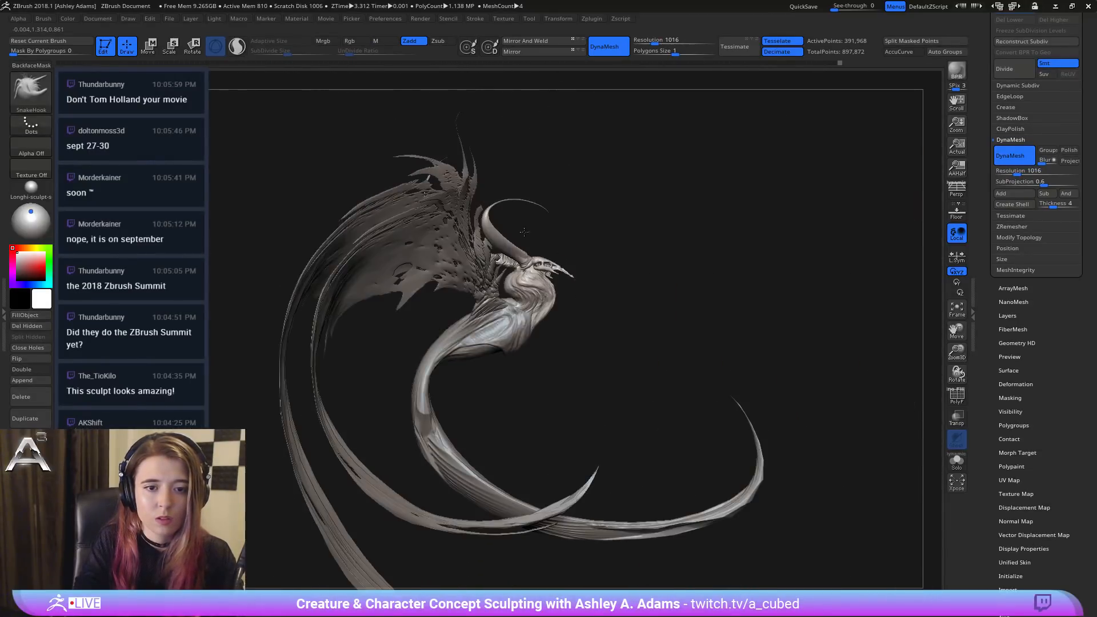
key("ctrl+z")
key("ctrl+z")
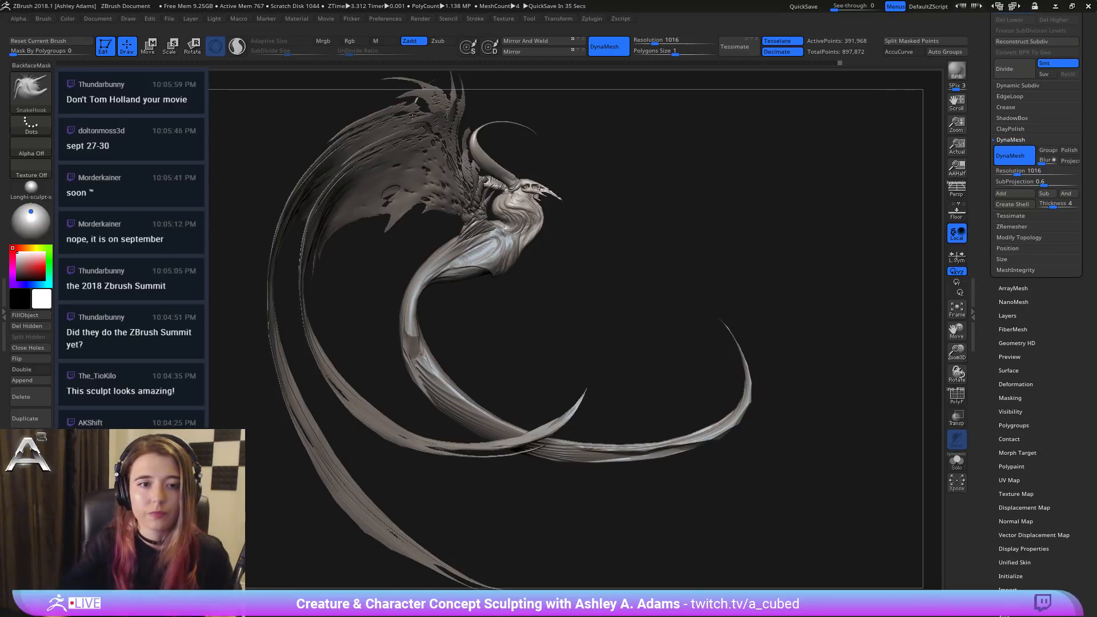
Step: Insert a mirrored pair of Male Full Arm meshes from the IMM BParts brush onto the lower-body subtool
right_click_drag(503, 182, 365, 268)
right_click_drag(365, 269, 455, 289)
key("b")
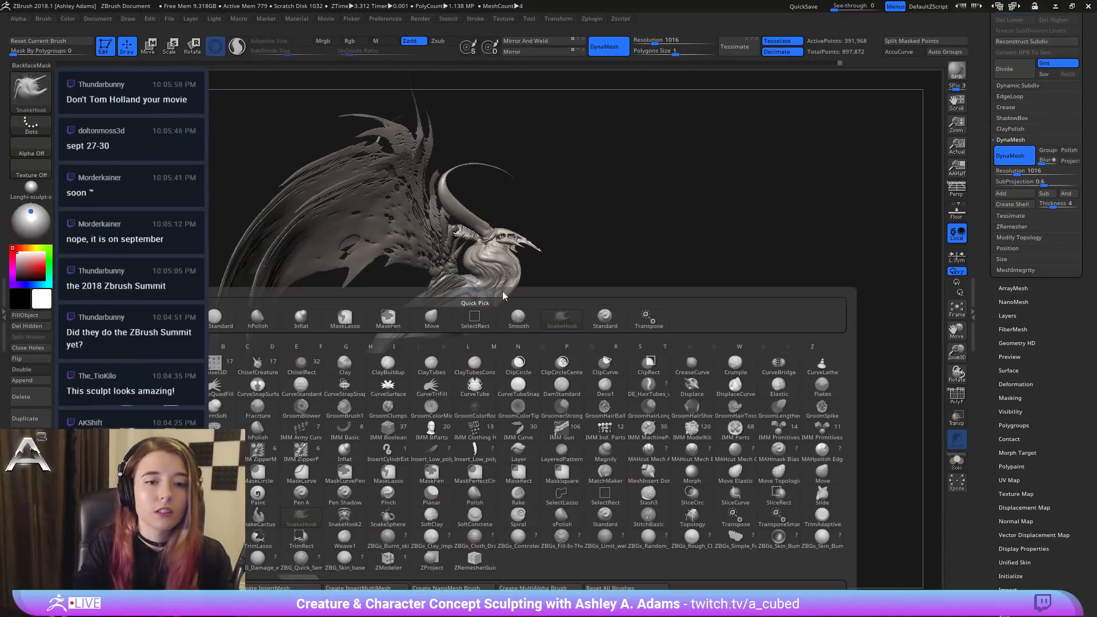
left_click(445, 427)
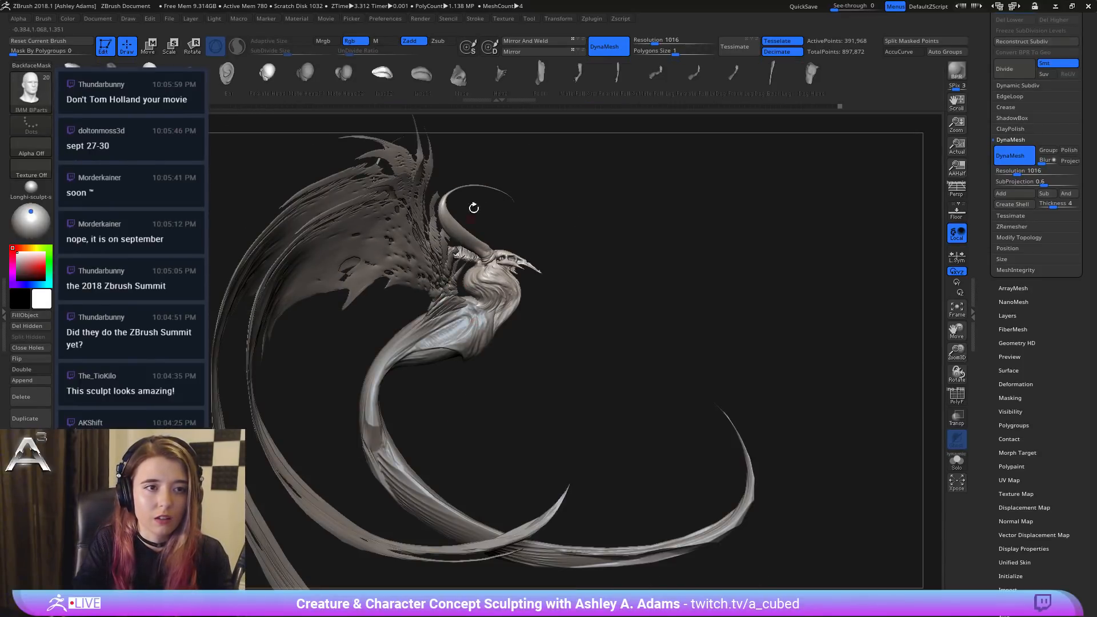
left_click_drag(599, 74, 587, 75)
left_click(571, 73)
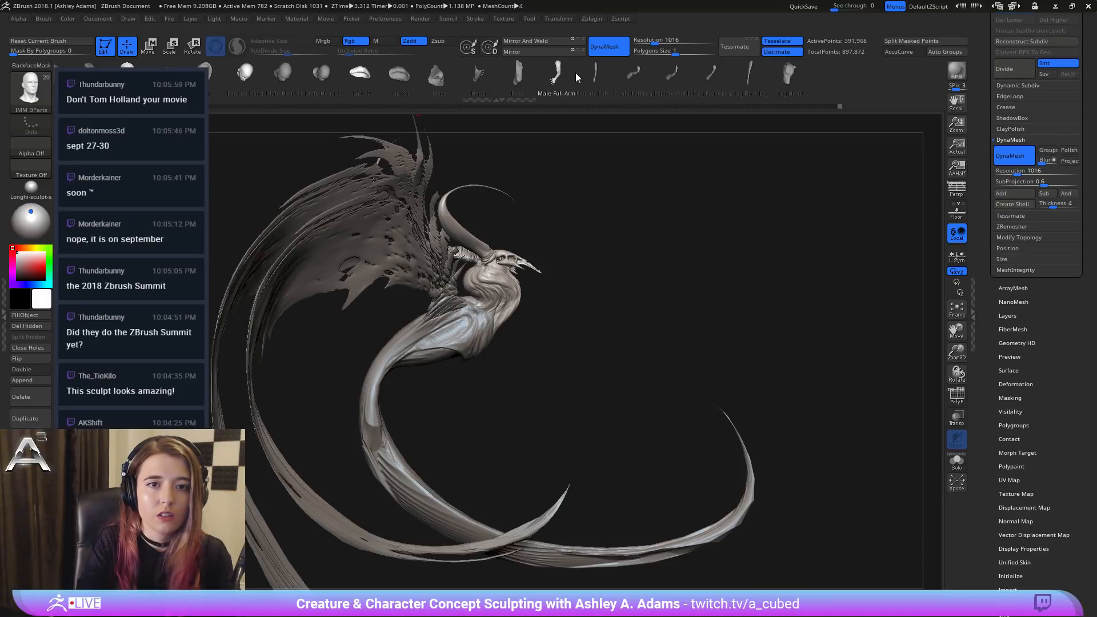
left_click_drag(520, 323, 584, 289)
left_click(489, 261, "alt")
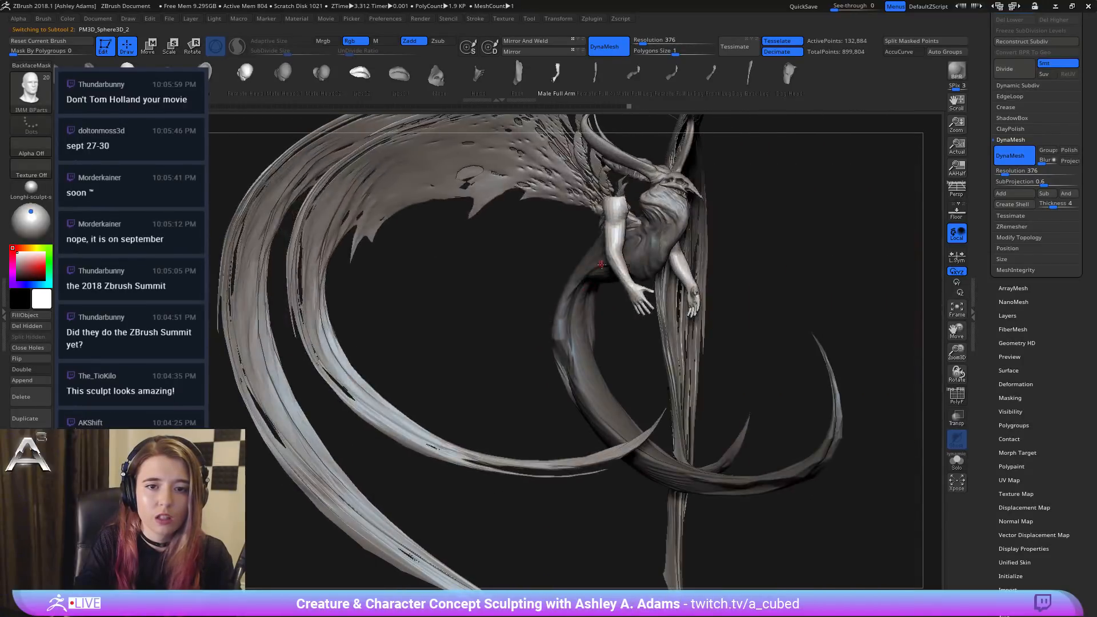
Step: Move, rotate and scale the inserted arms so they hang from the upper torso just below the wings
key("w")
left_click_drag(685, 251, 628, 198)
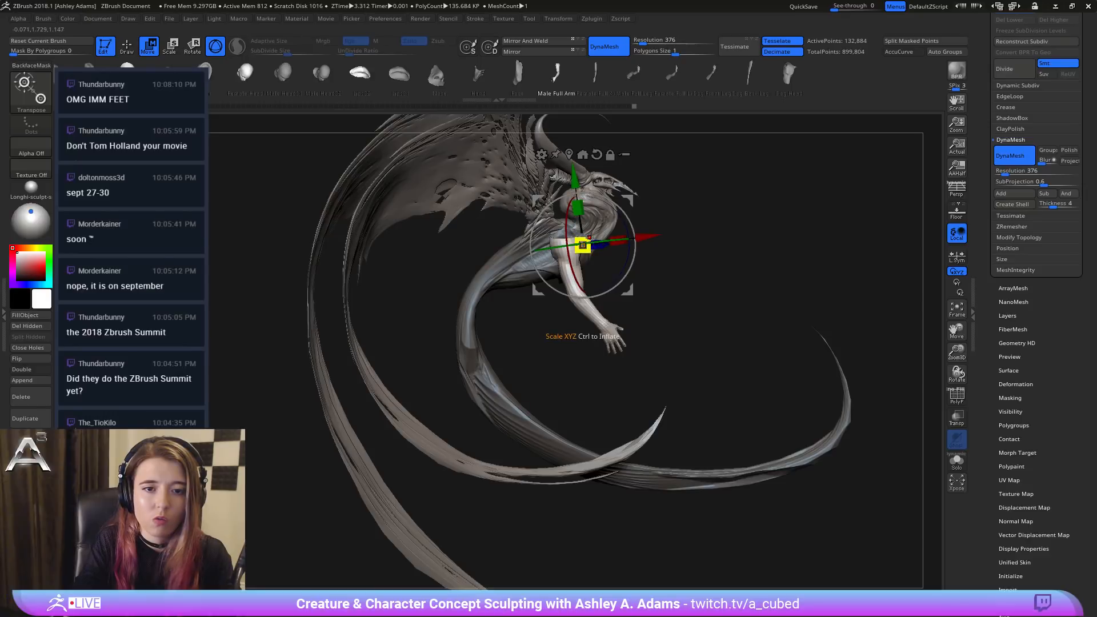
mouse_move(589, 236)
left_mouse_down()
mouse_move(624, 229)
mouse_move(592, 230)
mouse_move(606, 230)
mouse_move(581, 202)
left_mouse_up()
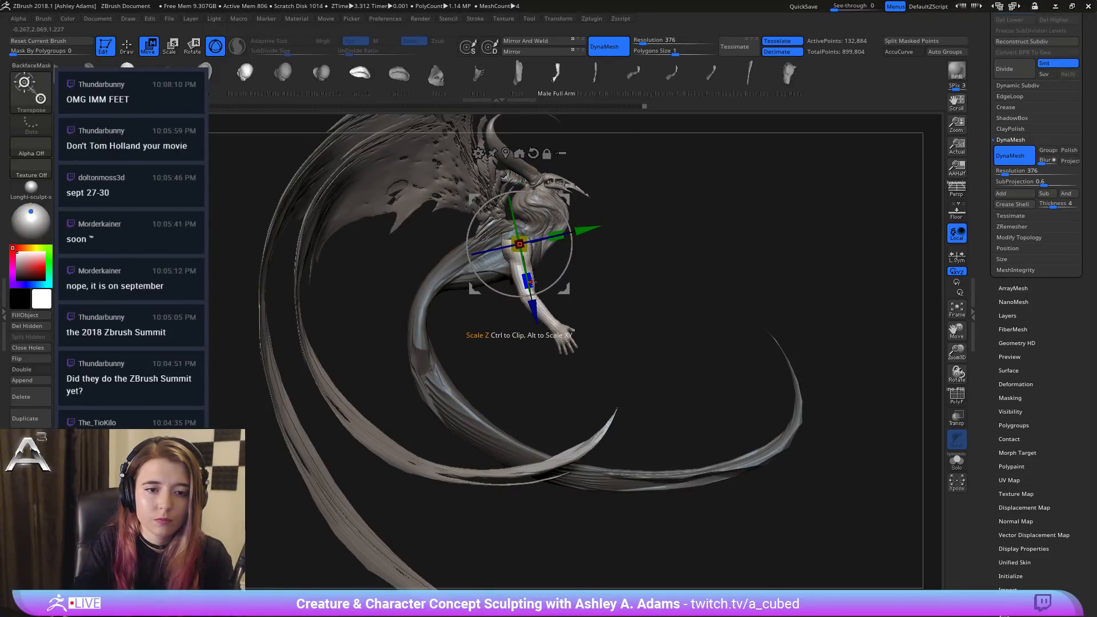
mouse_move(537, 302)
left_mouse_down()
mouse_move(474, 286)
mouse_move(394, 289)
mouse_move(371, 320)
mouse_move(457, 311)
left_mouse_up()
key("q")
Step: Reshape the shoulders and upper arms of the inserted arms with the SnakeHook brush, adjusting its draw size
right_click(486, 291)
key("b")
key("s")
key("h")
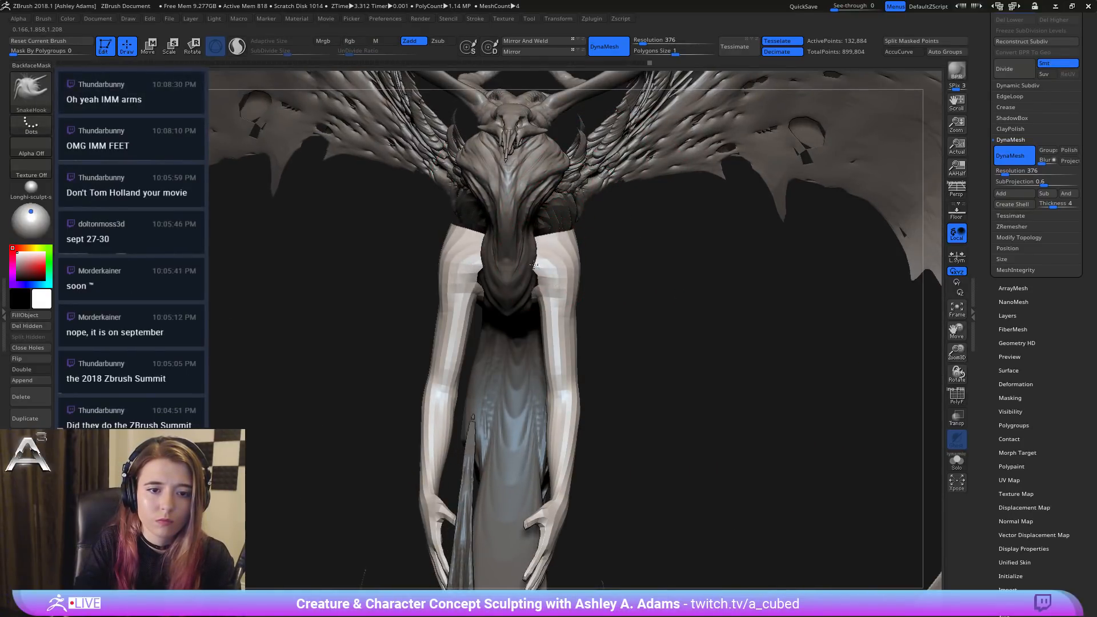
mouse_move(518, 273)
right_mouse_down()
mouse_move(587, 242)
mouse_move(545, 217)
mouse_move(569, 216)
mouse_move(580, 245)
mouse_move(496, 289)
mouse_move(499, 280)
mouse_move(474, 332)
right_mouse_up()
key("space")
left_click_drag(469, 344, 452, 342)
mouse_move(438, 315)
right_mouse_down()
mouse_move(464, 338)
mouse_move(429, 345)
right_mouse_up()
key("space")
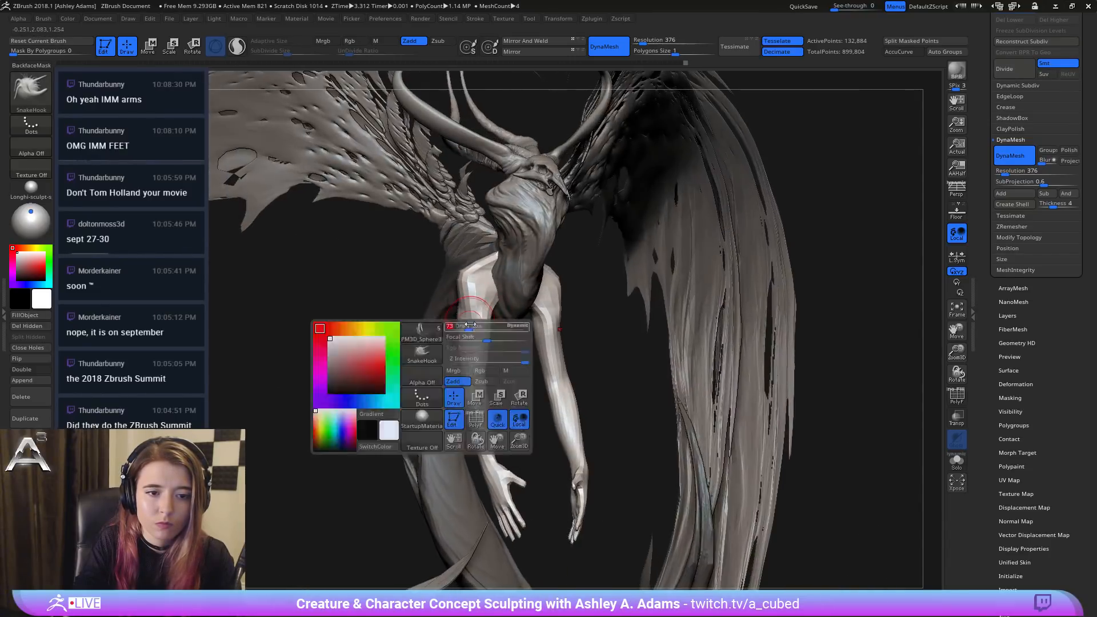
Step: Smooth the shoulders, elbows and forearms of both inserted arms
left_click_drag(477, 331, 478, 349, "shift")
right_click_drag(490, 331, 481, 288)
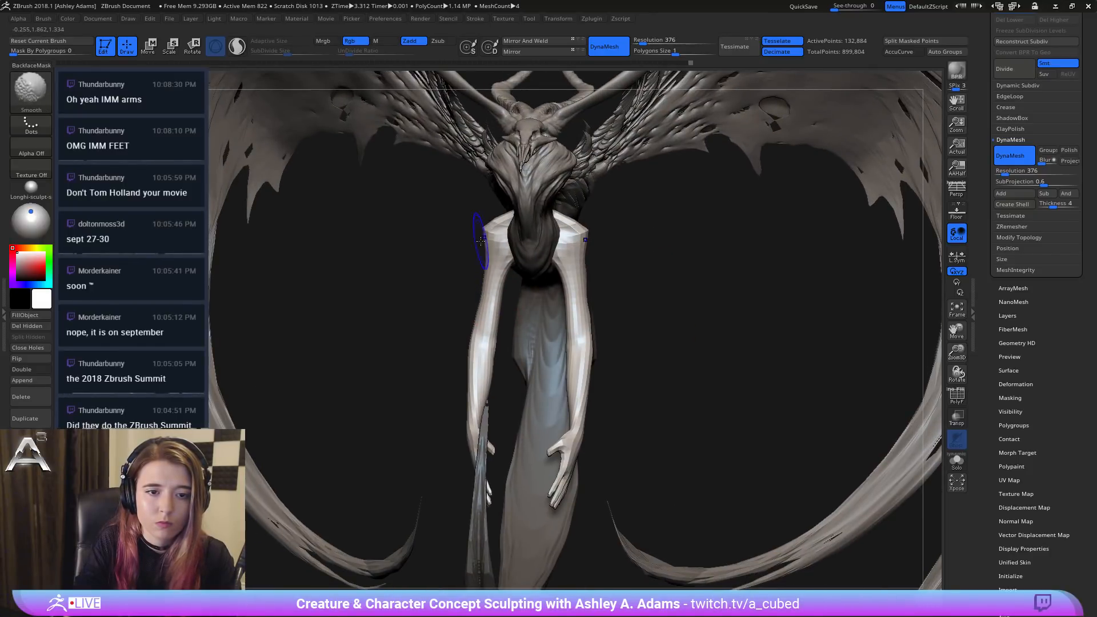
mouse_move(481, 246)
right_mouse_down()
mouse_move(503, 256)
mouse_move(486, 277)
mouse_move(501, 299)
mouse_move(494, 286)
right_mouse_up()
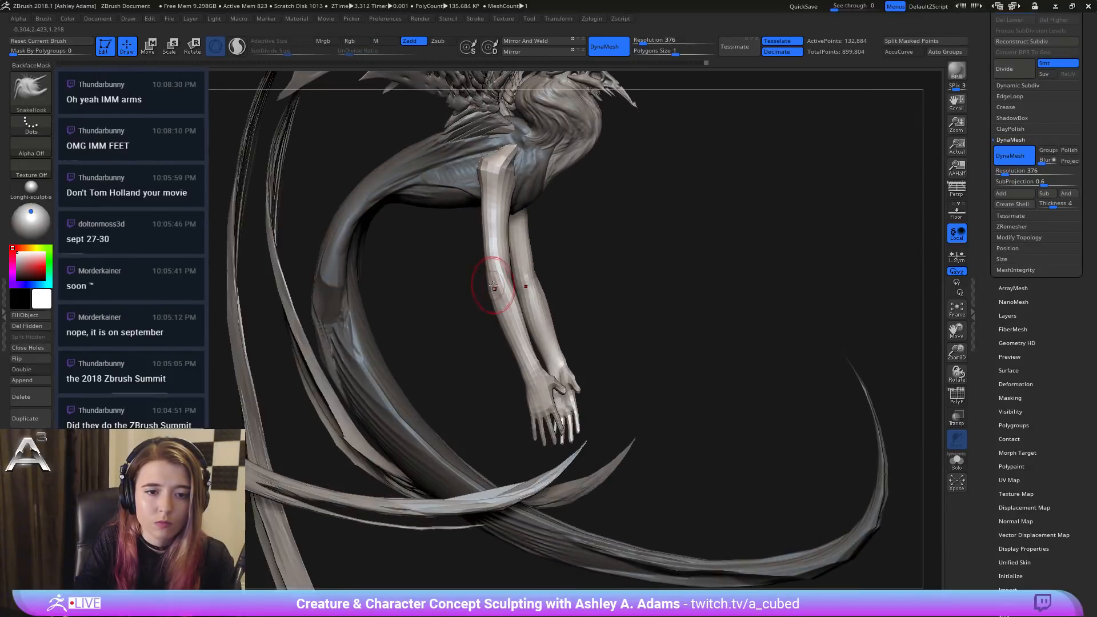
mouse_move(506, 337)
left_mouse_down("shift")
mouse_move(492, 291)
mouse_move(528, 377)
mouse_move(524, 365)
left_mouse_up("shift")
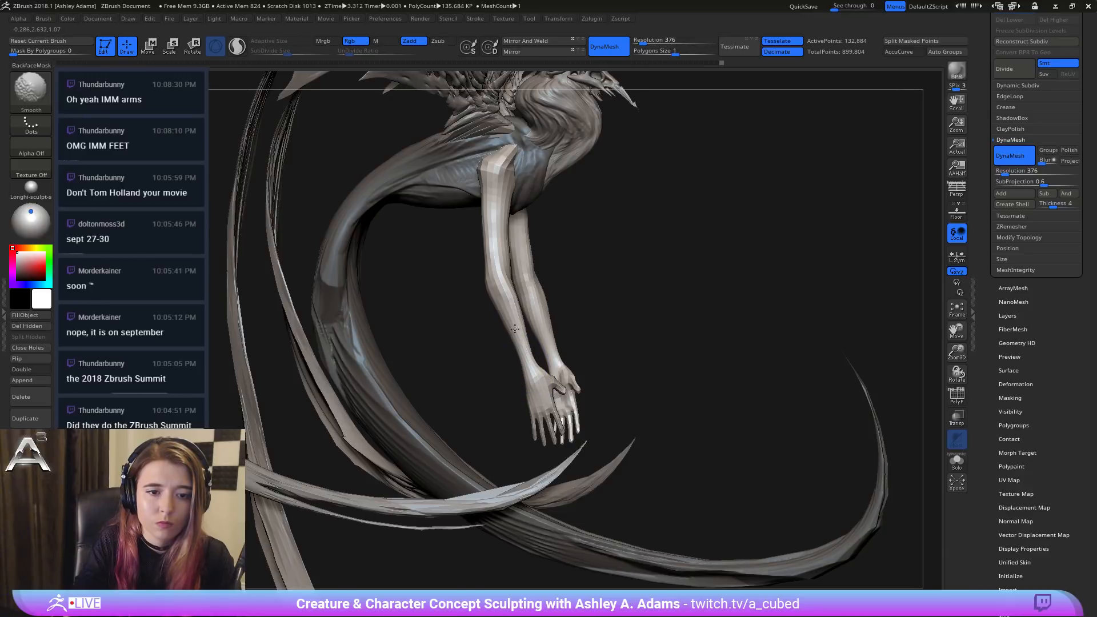
right_click_drag(510, 334, 530, 332)
left_click_drag(506, 265, 509, 250, "shift")
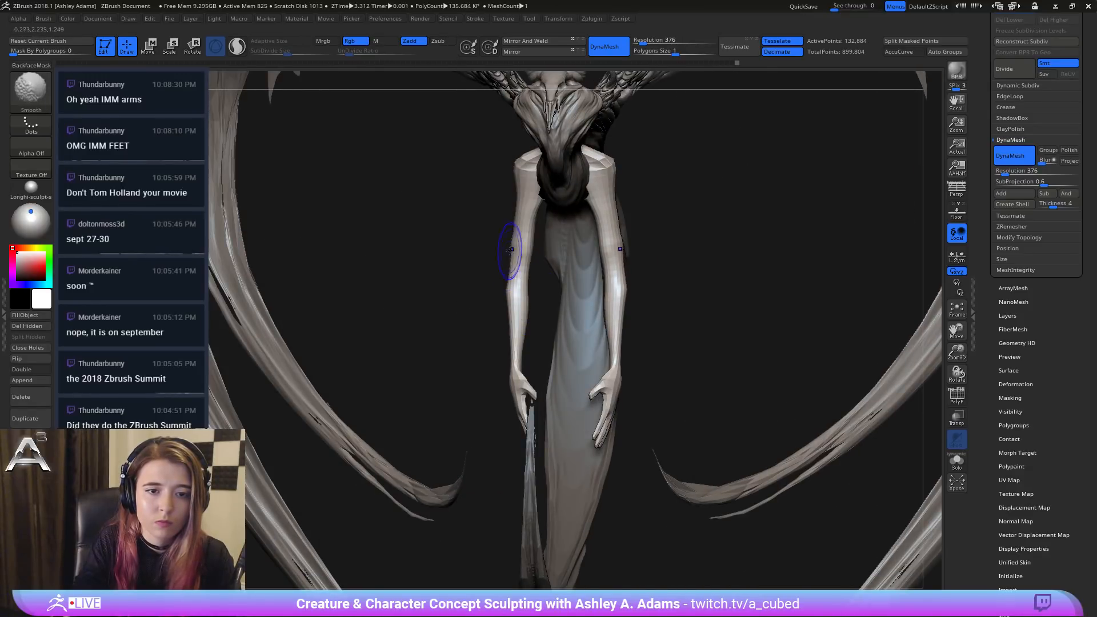
right_click_drag(503, 196, 542, 160, "ctrl")
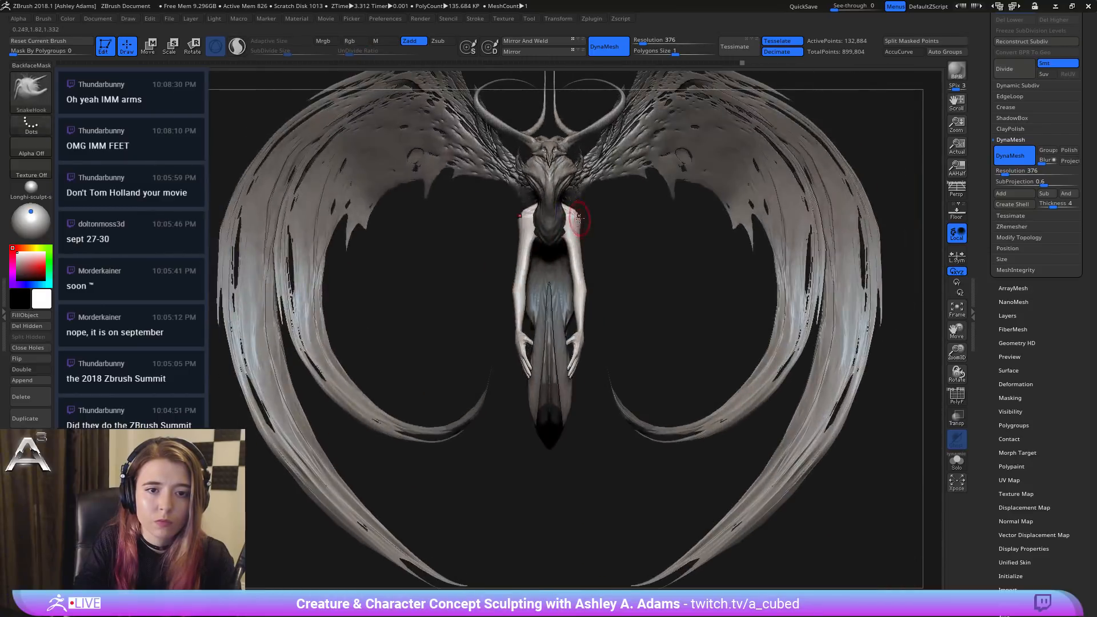
Step: Pull the arms' shoulders into the upper torso with the SnakeHook brush so they taper toward the neck and ribcage
key("space")
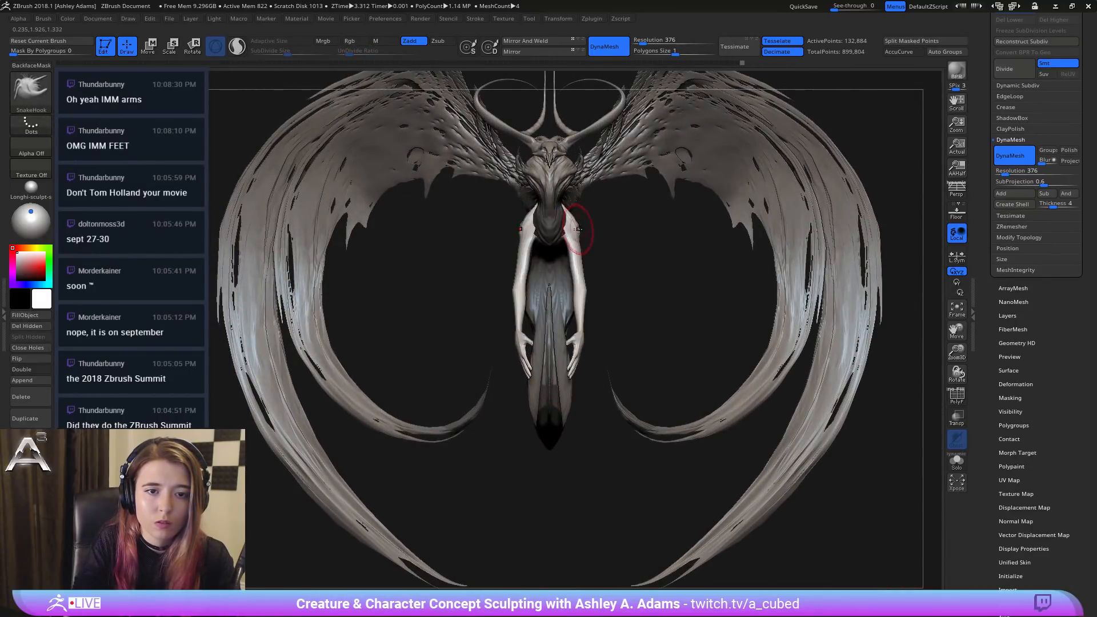
mouse_move(578, 229)
right_mouse_down()
mouse_move(534, 245)
mouse_move(532, 268)
right_mouse_up()
key("space")
left_click_drag(577, 256, 565, 256)
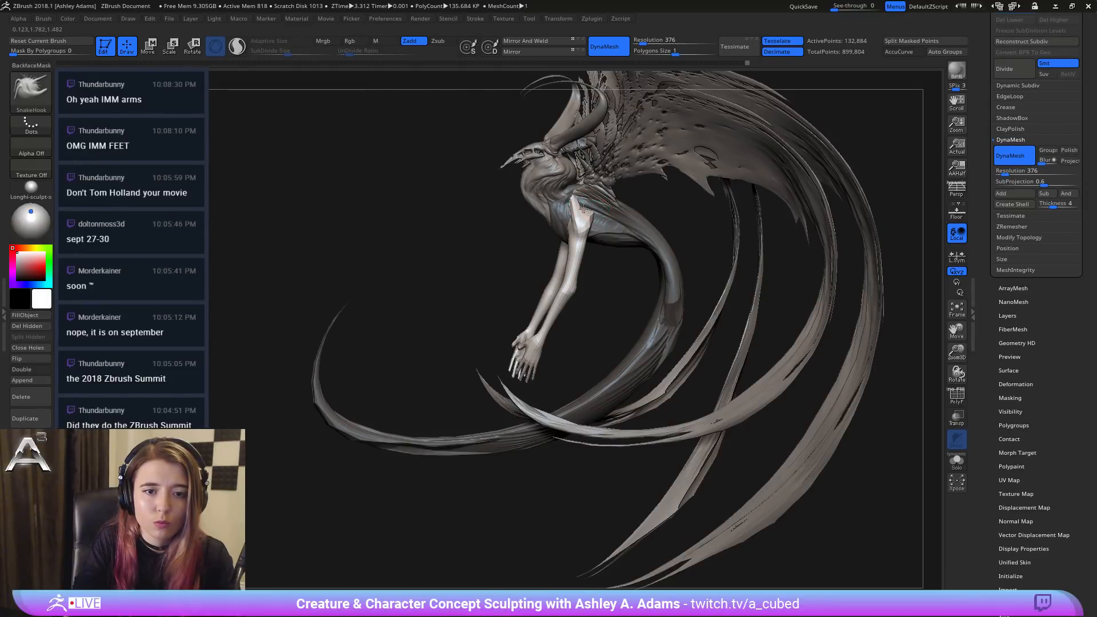
right_click_drag(582, 210, 602, 212)
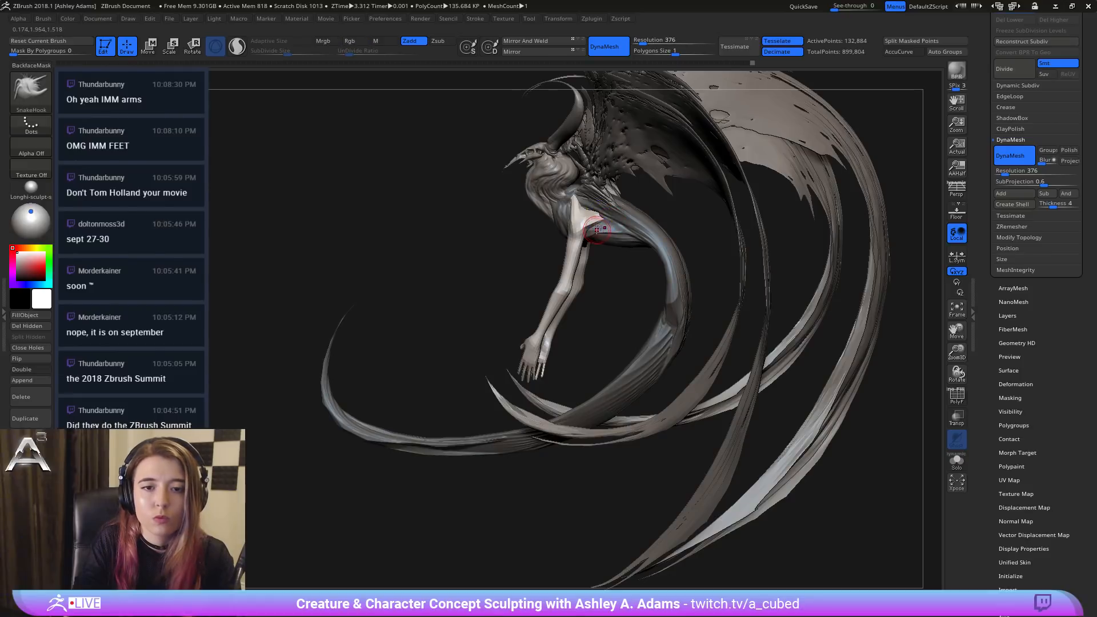
mouse_move(590, 205)
right_mouse_down()
mouse_move(595, 232)
mouse_move(593, 223)
right_mouse_up()
right_click_drag(540, 290, 561, 181, "shift")
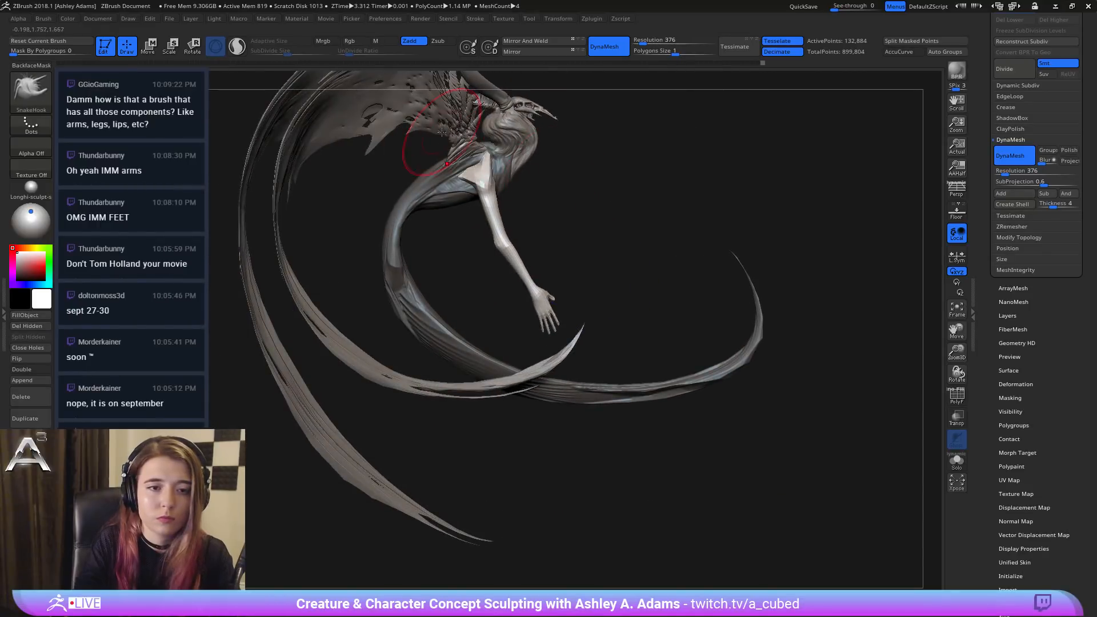
Step: Choose MaskLasso as the masking brush and clear the mask on the body subtool
left_click(31, 93, "ctrl")
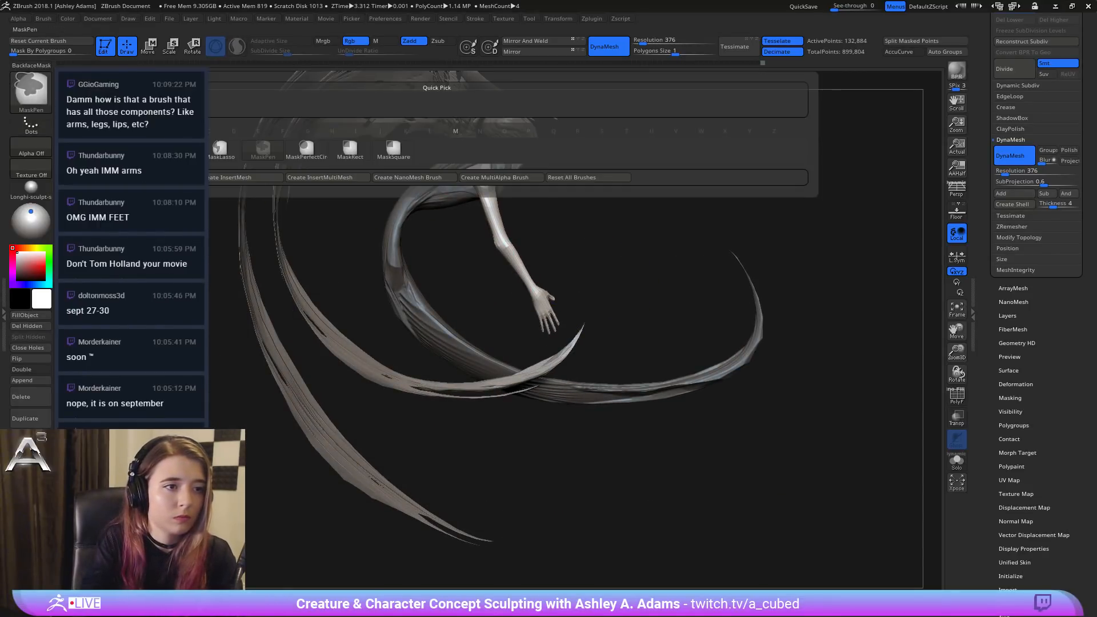
left_click(183, 134, "ctrl")
mouse_move(443, 316)
left_mouse_down("ctrl")
mouse_move(460, 477)
mouse_move(483, 212)
mouse_move(477, 183)
mouse_move(457, 188)
left_mouse_up("ctrl")
key("w")
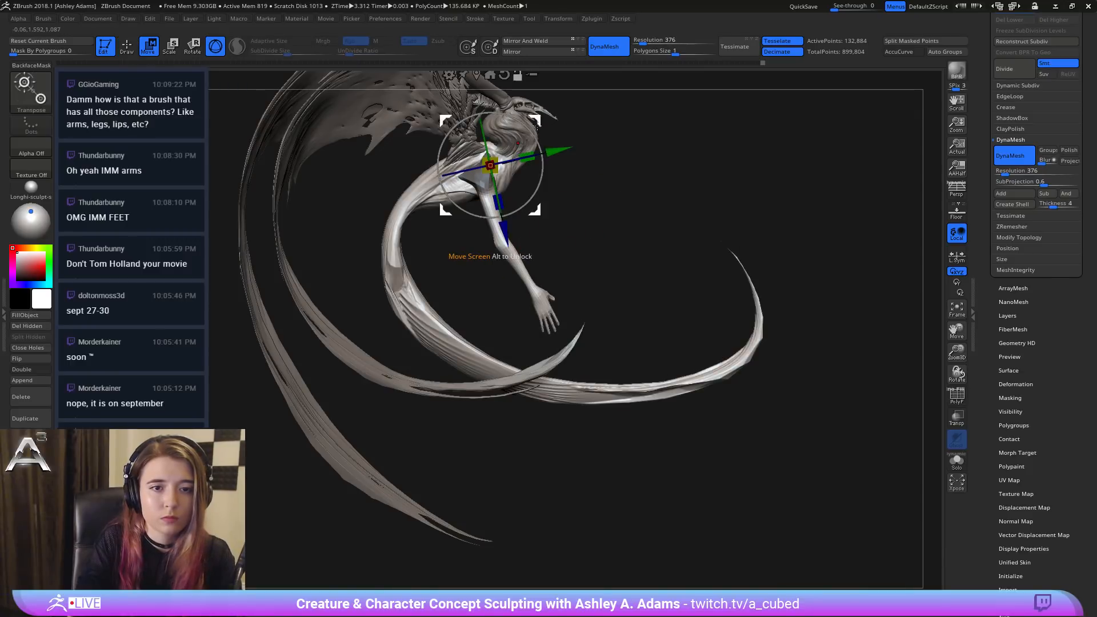
left_click_drag(533, 137, 533, 141)
key("q")
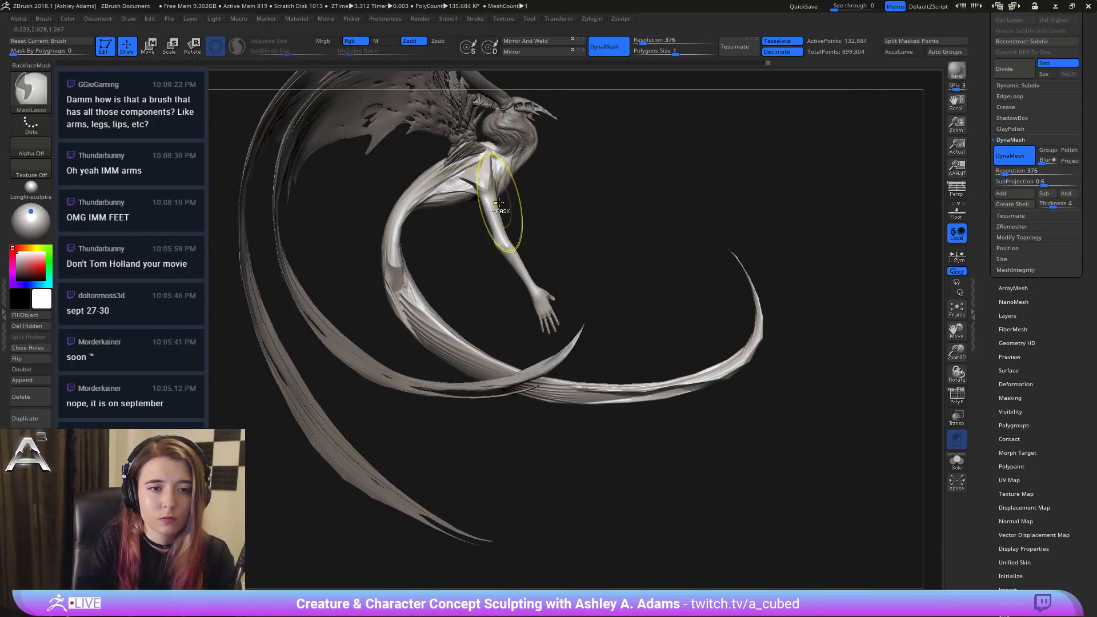
Step: Hide the arms and split the hidden geometry off the body into its own subtool
left_click(495, 212, "ctrl+shift")
left_click(594, 216, "ctrl+shift")
scroll(996, 129, "up", 5)
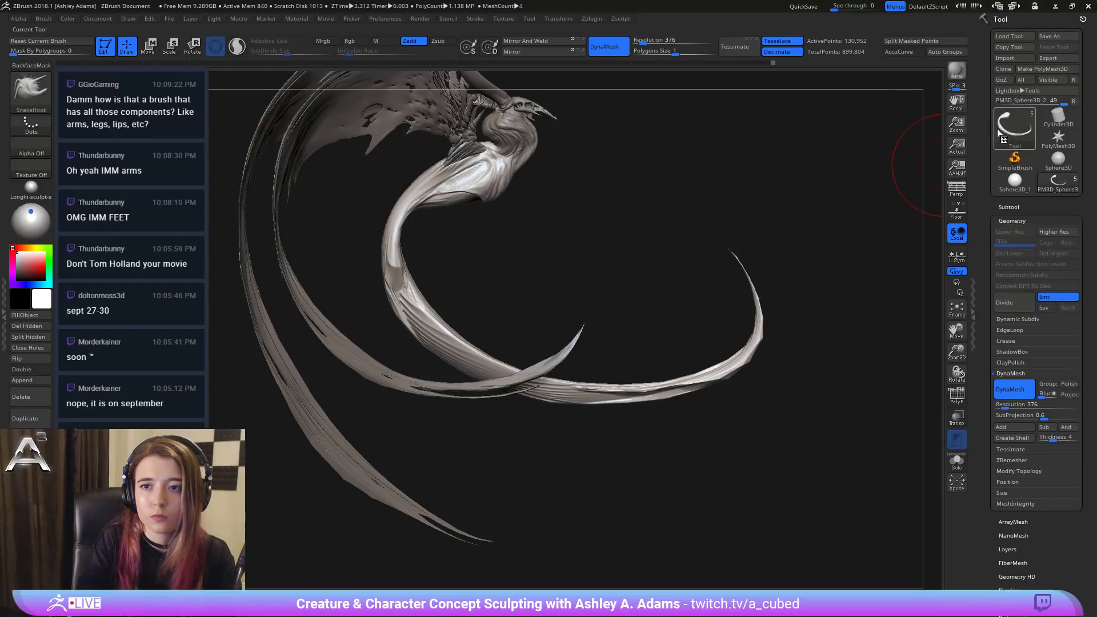
left_click(1007, 207)
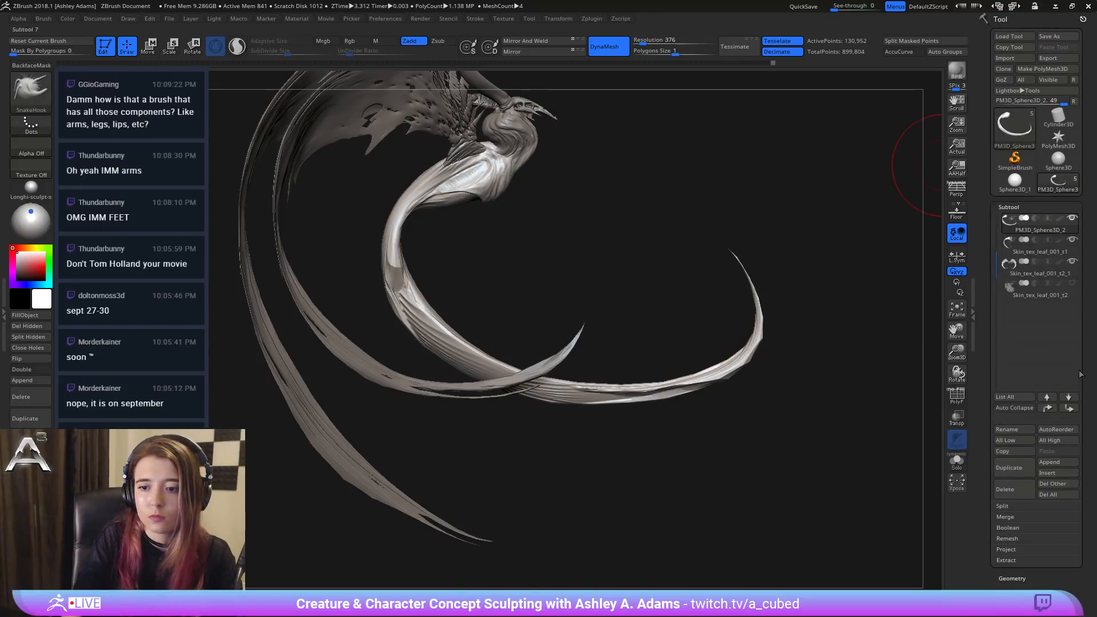
left_click(1002, 506)
left_click(1015, 517)
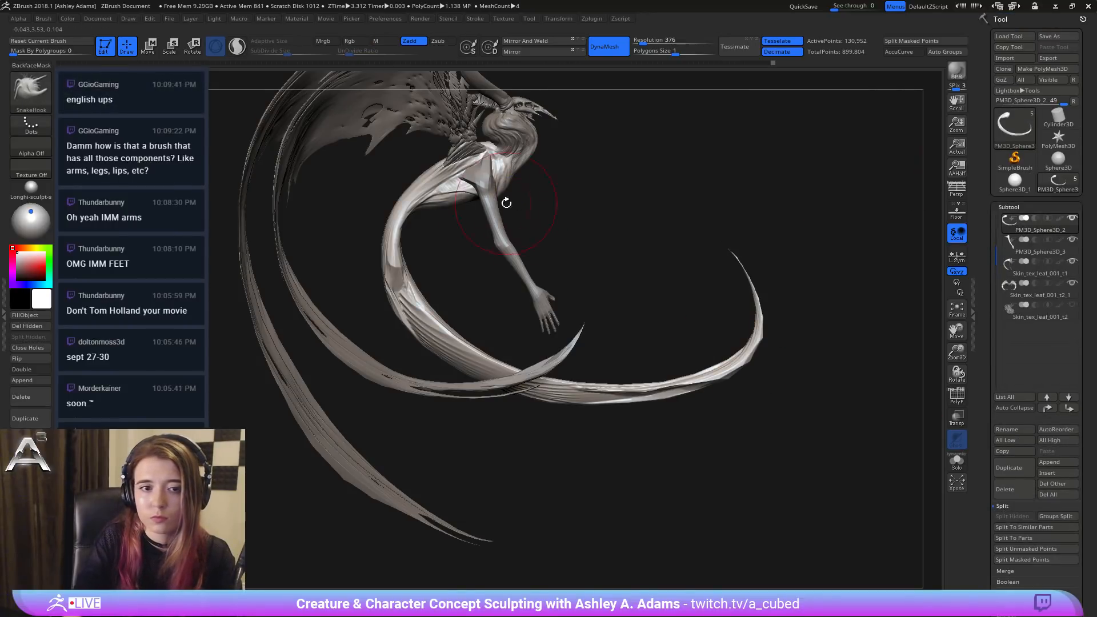
Step: Select the arms subtool, lasso-mask the upper arms and bend the forearms forward at the elbows
left_click(491, 217, "alt")
mouse_move(533, 467)
left_mouse_down("ctrl")
mouse_move(663, 263)
mouse_move(520, 166)
mouse_move(486, 194)
left_mouse_up("ctrl")
key("w")
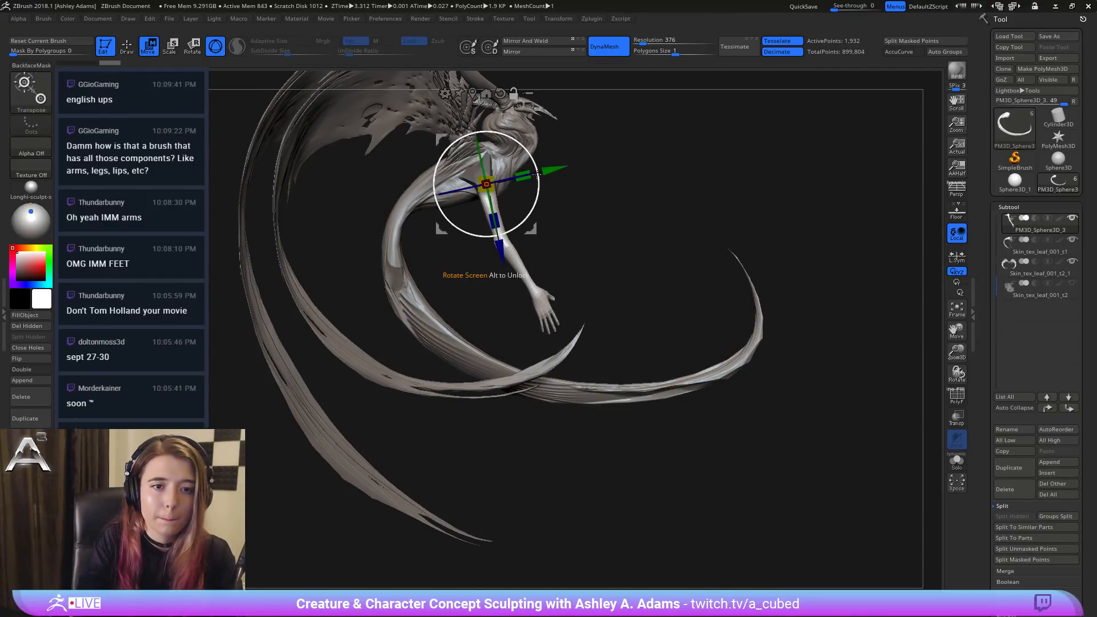
mouse_move(536, 147)
left_mouse_down()
mouse_move(535, 178)
mouse_move(531, 165)
left_mouse_up()
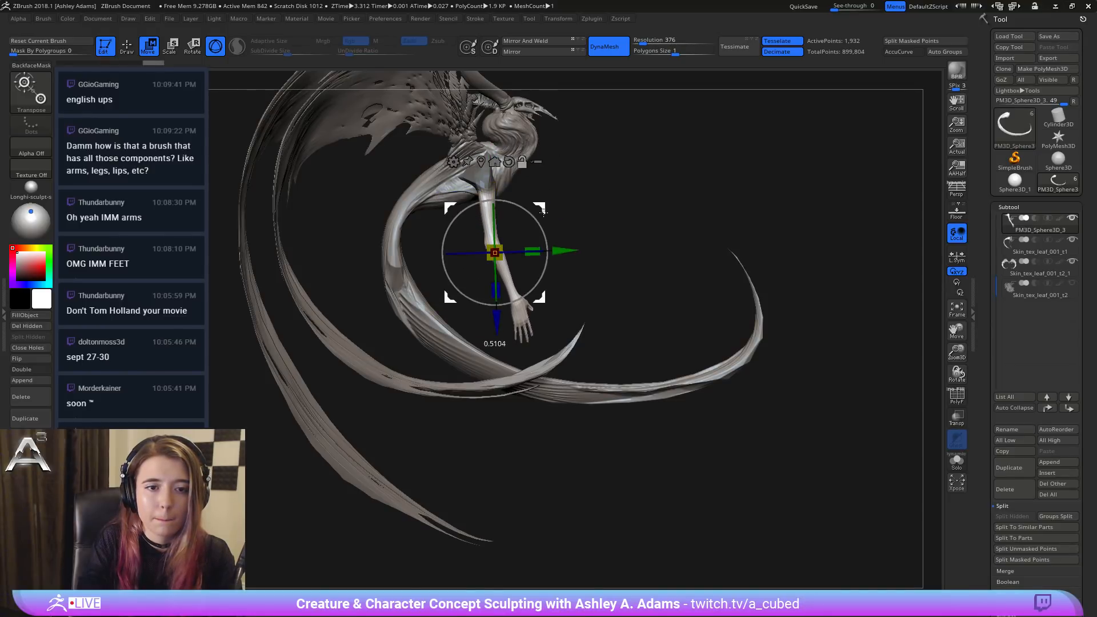
key("q")
mouse_move(571, 182)
left_mouse_down("ctrl")
mouse_move(444, 187)
mouse_move(468, 251)
mouse_move(571, 188)
mouse_move(536, 160)
mouse_move(517, 50)
left_mouse_up("ctrl")
key("w")
left_click_drag(663, 183, 514, 217)
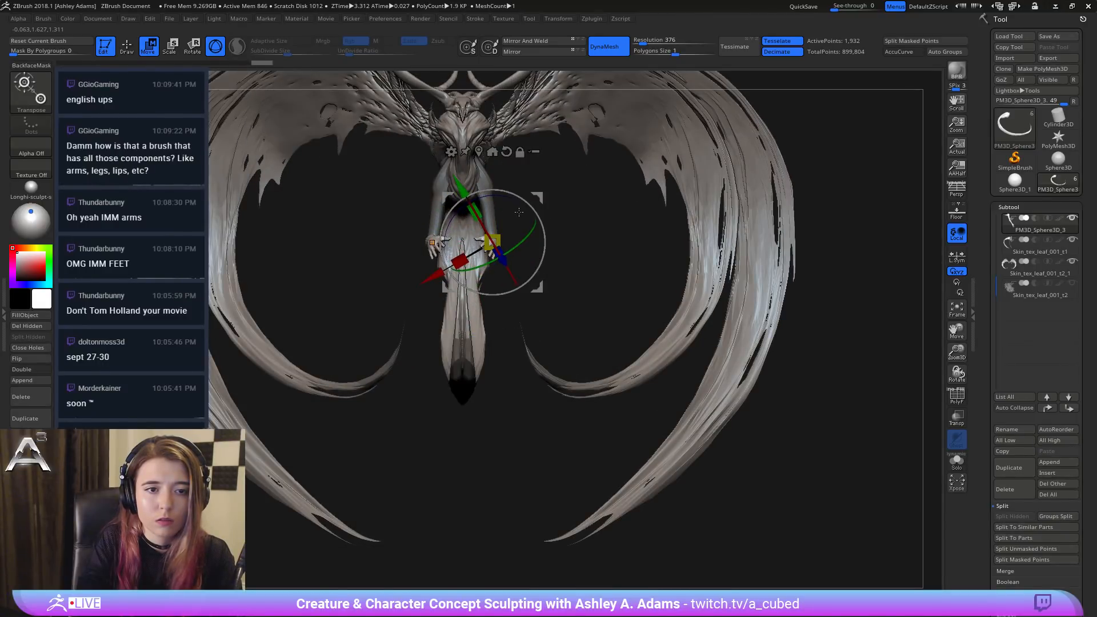
Step: Mask the shoulders and rotate the arms from the upper-arm pivot, keeping the forearms reaching forward
key("ctrl")
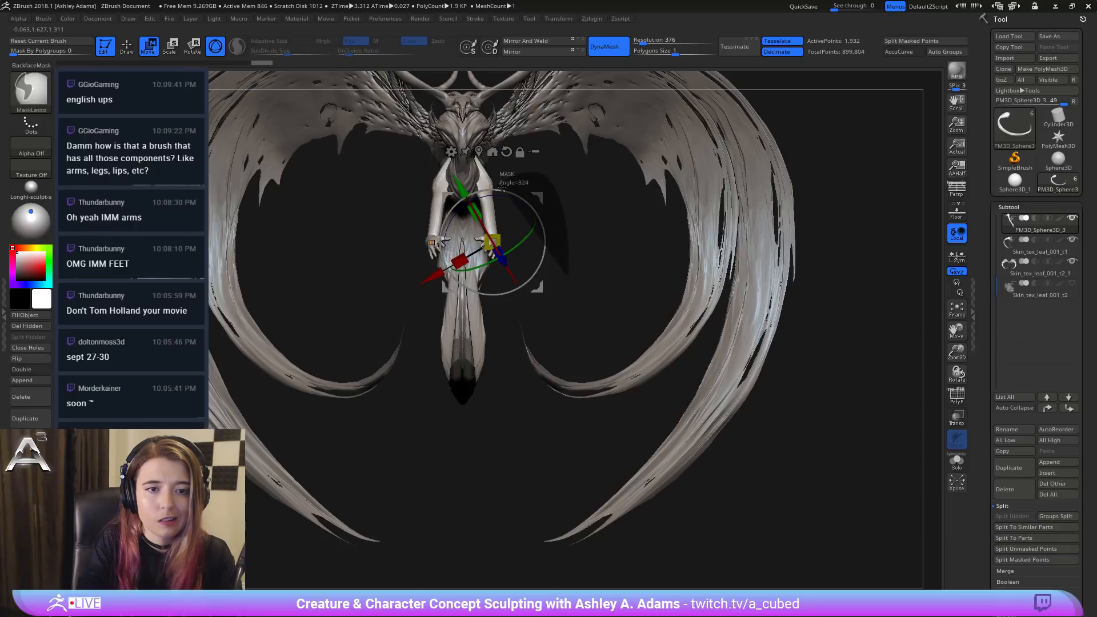
mouse_move(501, 188)
left_mouse_down("ctrl")
mouse_move(529, 348)
mouse_move(562, 302)
left_mouse_up("ctrl")
left_click_drag(541, 196, 646, 207, "alt")
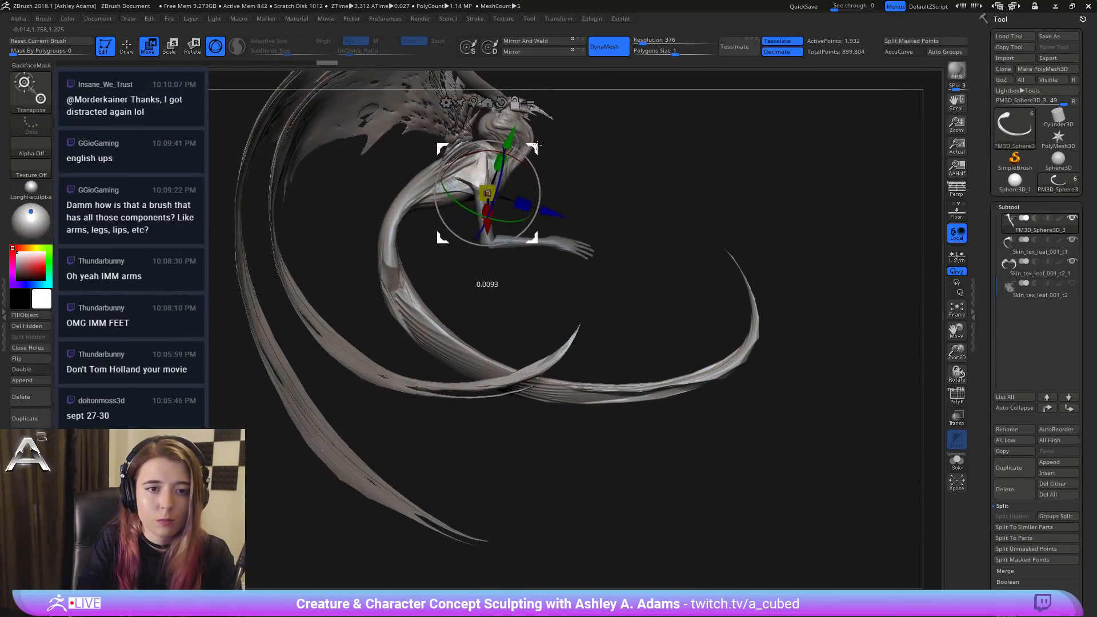
left_click_drag(536, 149, 531, 148, "alt")
left_click(607, 179, "ctrl")
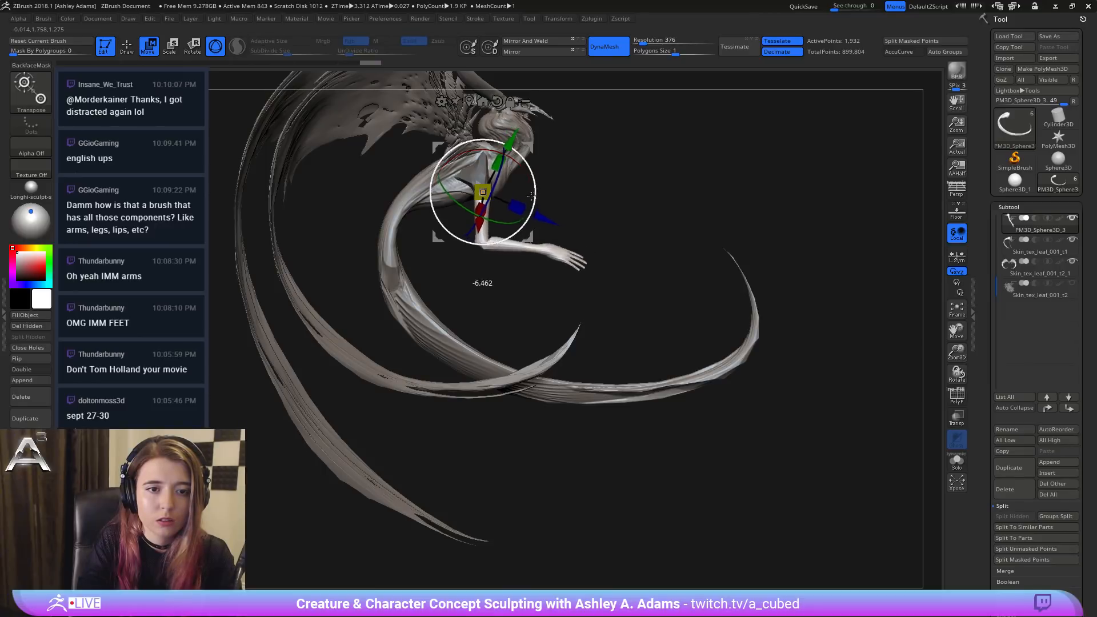
mouse_move(531, 196)
left_mouse_down()
mouse_move(523, 214)
mouse_move(534, 203)
mouse_move(521, 209)
mouse_move(552, 212)
mouse_move(549, 326)
mouse_move(540, 296)
left_mouse_up()
key("q")
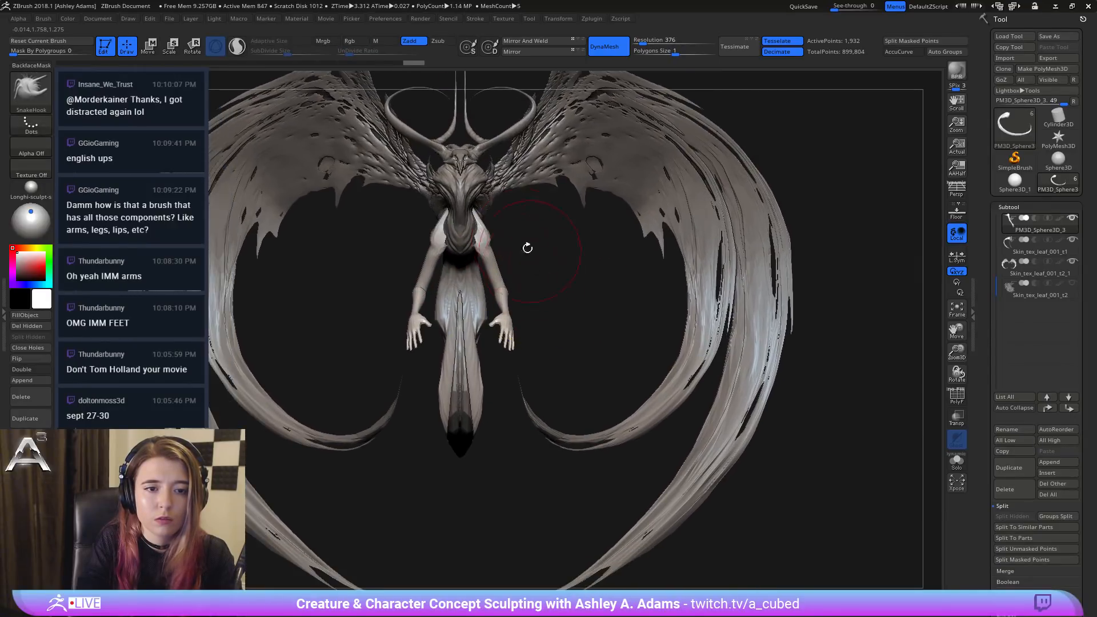
Step: Refine the shoulders and elbows of the bent arms with the SnakeHook brush
key("space")
mouse_move(480, 228)
left_mouse_down("alt")
mouse_move(509, 277)
mouse_move(493, 256)
mouse_move(572, 274)
left_mouse_up("alt")
mouse_move(541, 317)
left_mouse_down()
mouse_move(547, 310)
mouse_move(540, 319)
left_mouse_up()
left_click_drag(600, 258, 633, 262)
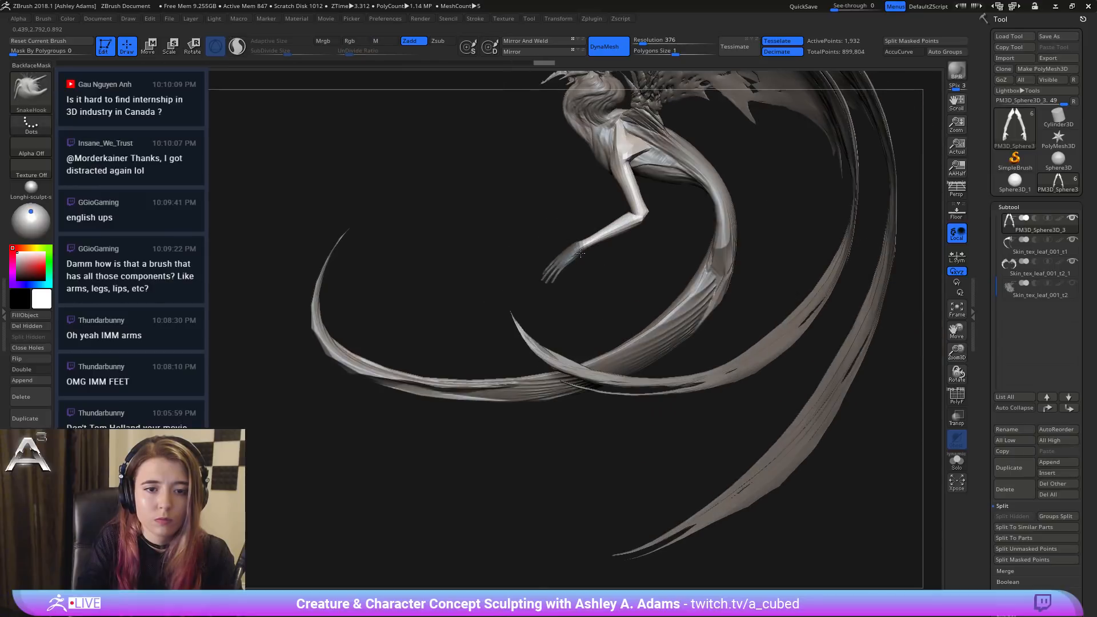
Step: Lengthen the unmasked hands and rotate them at the wrists so the fingers hang straight down
key("w")
left_click(583, 245)
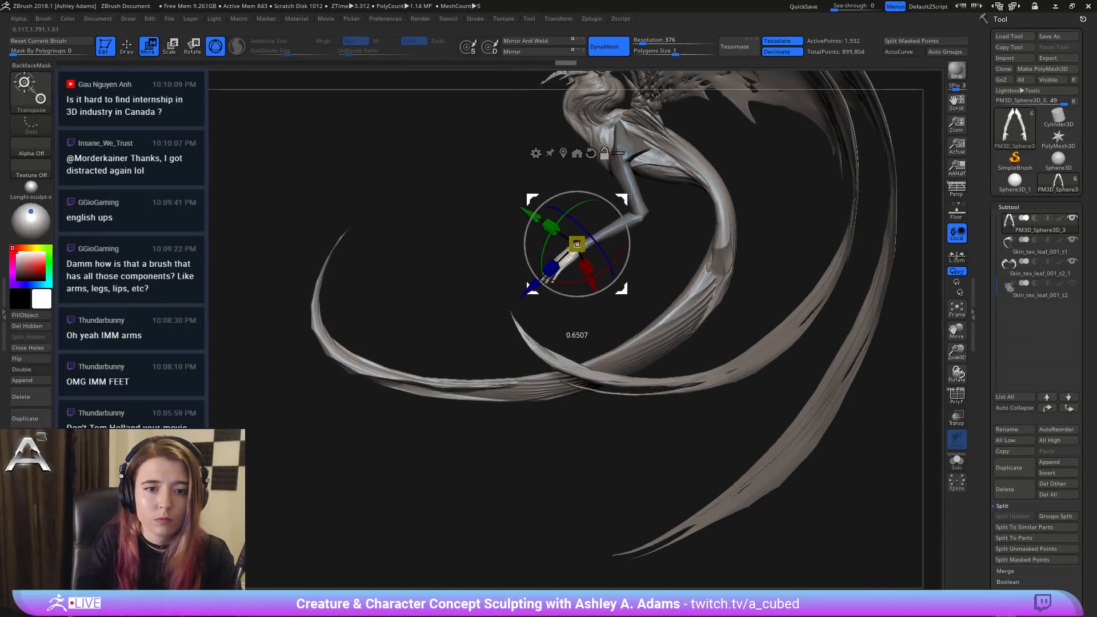
left_click(597, 154)
left_click_drag(631, 196, 626, 197)
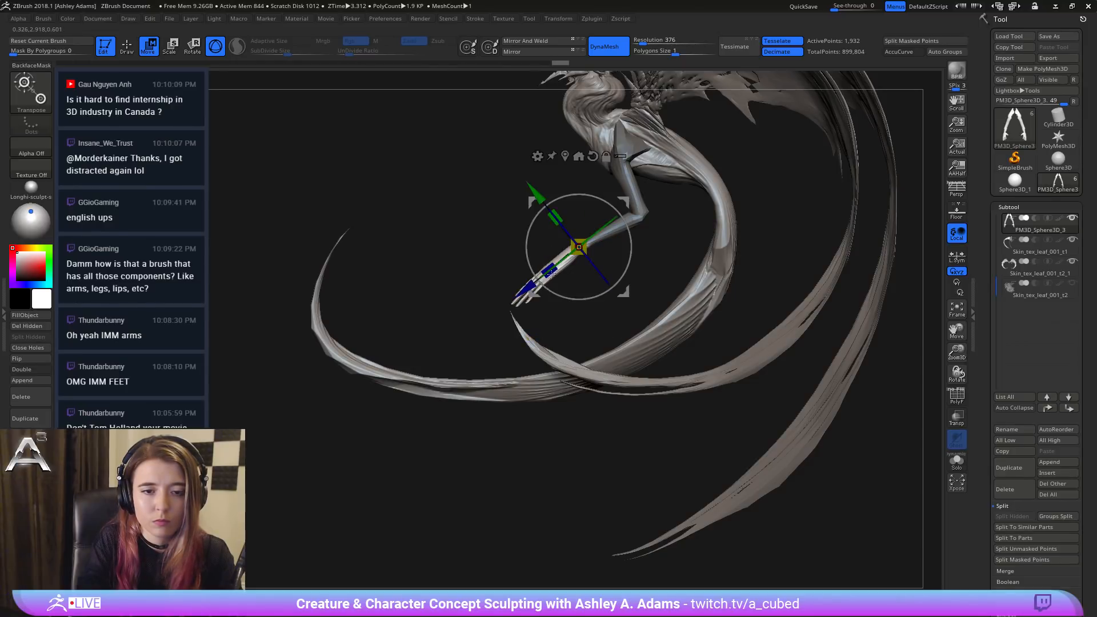
left_click_drag(550, 274, 562, 251)
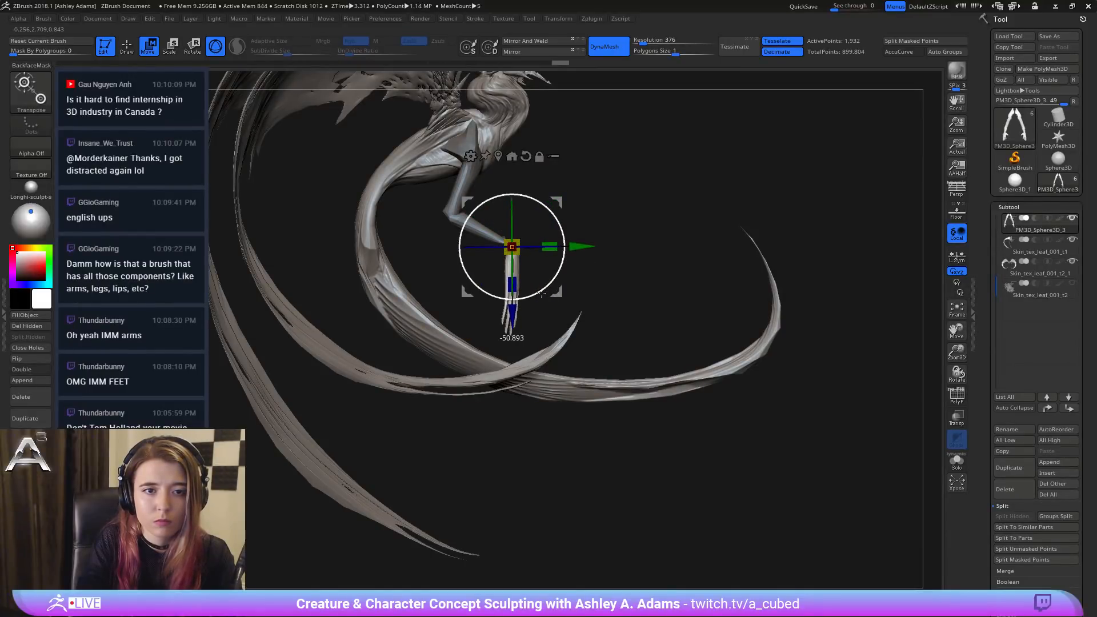
key("q")
Step: Thicken the bent wrists with the Inflat brush, adjusting its draw size
key("f")
left_click_drag(550, 245, 521, 303, "alt")
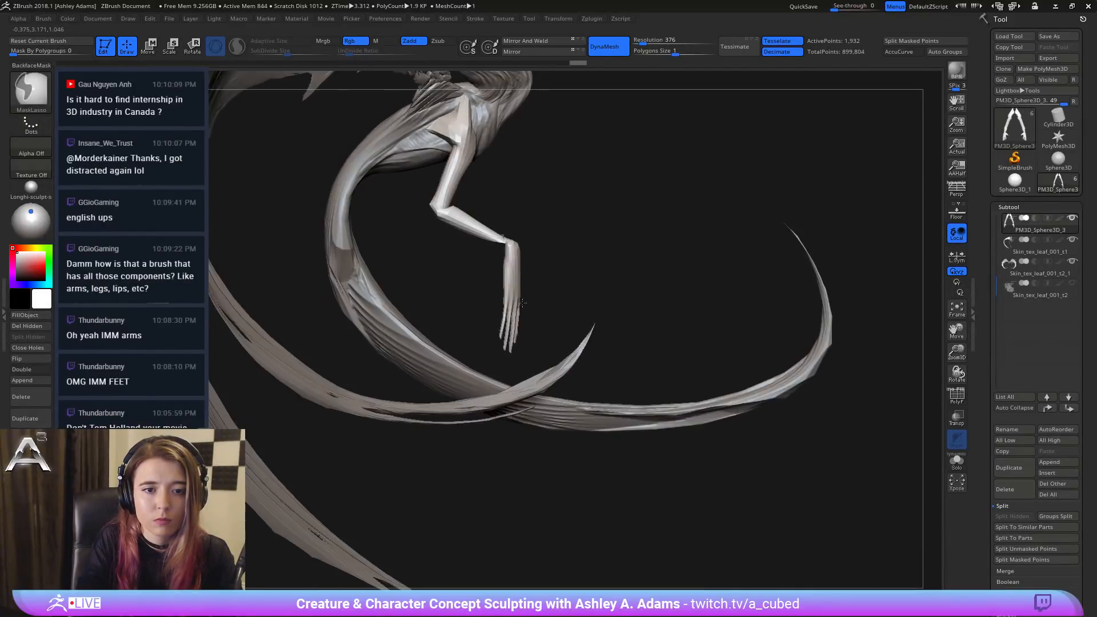
key("space")
key("b")
key("i")
key("n")
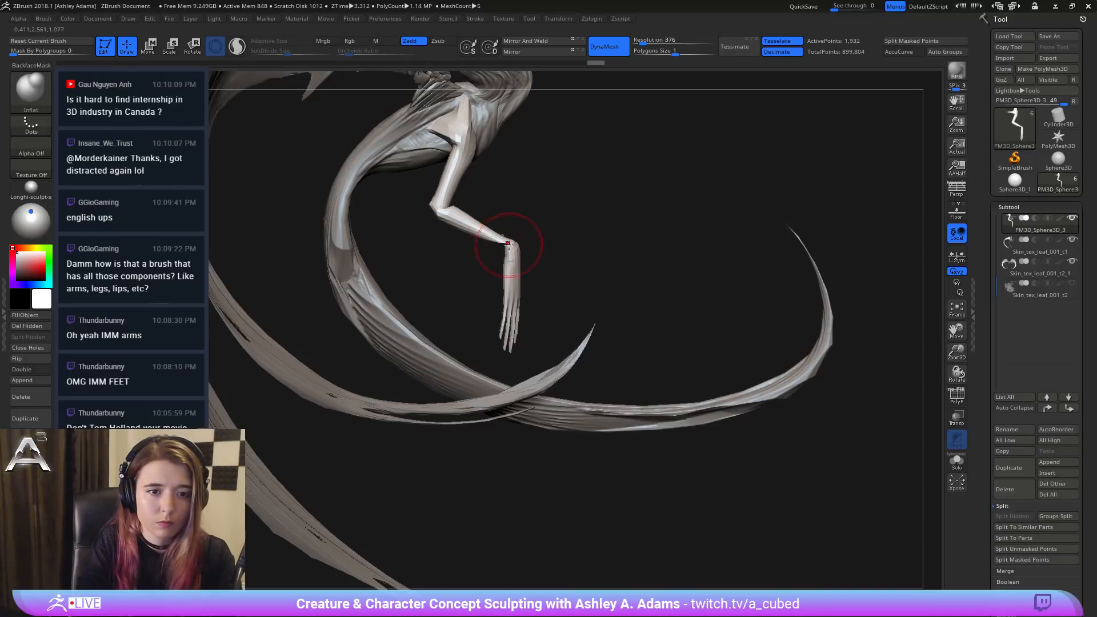
left_click_drag(502, 244, 528, 240)
key("space")
key("space")
Step: Isolate the arms subtool in Solo mode and switch to the SnakeHook brush for shaping the hands
left_click(953, 470)
right_click_drag(548, 320, 517, 323)
right_click_drag(517, 323, 516, 343, "ctrl")
right_click(507, 371)
right_click_drag(563, 308, 556, 328, "shift")
key("b")
key("s")
key("h")
key("space")
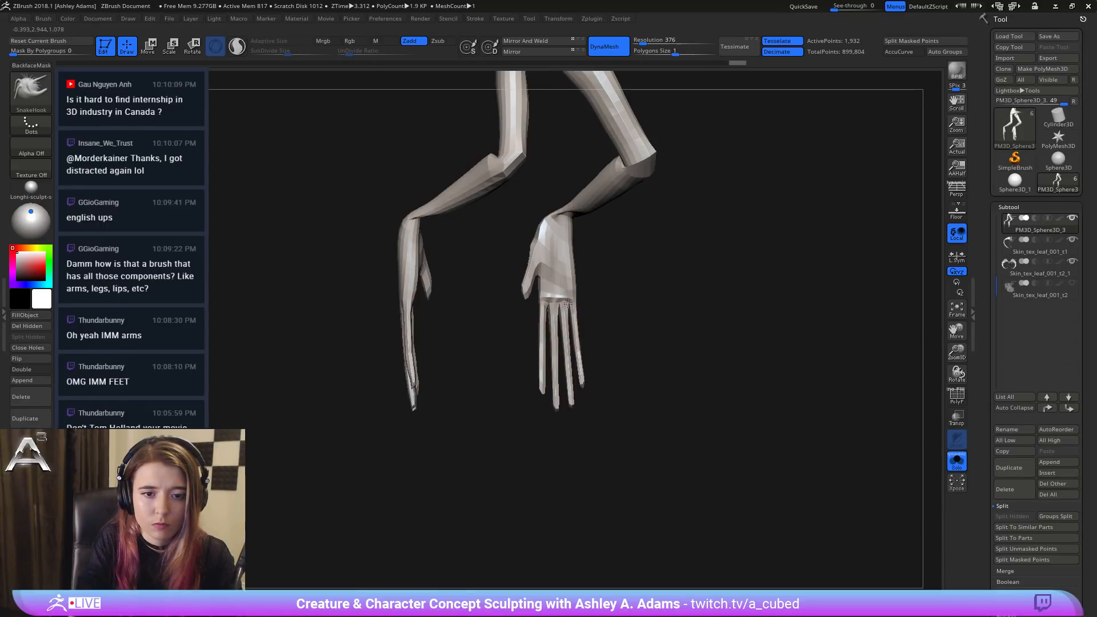
Step: Adjust the SnakeHook brush's draw size and smooth the surface where the forearm meets the bent wrist
right_click_drag(557, 294, 623, 294)
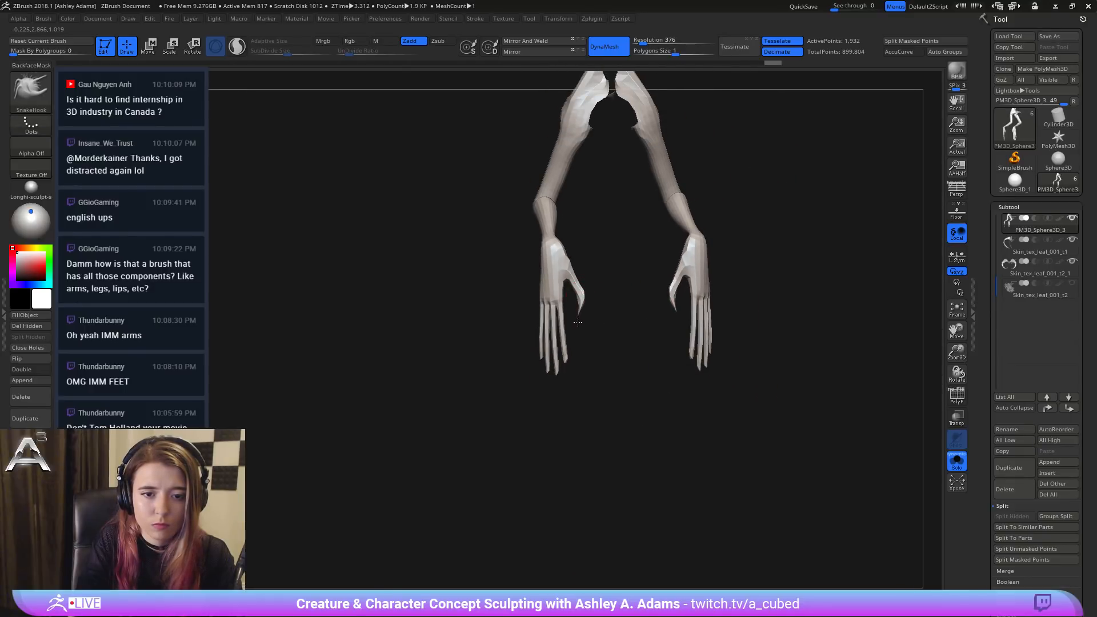
right_click_drag(580, 302, 603, 258)
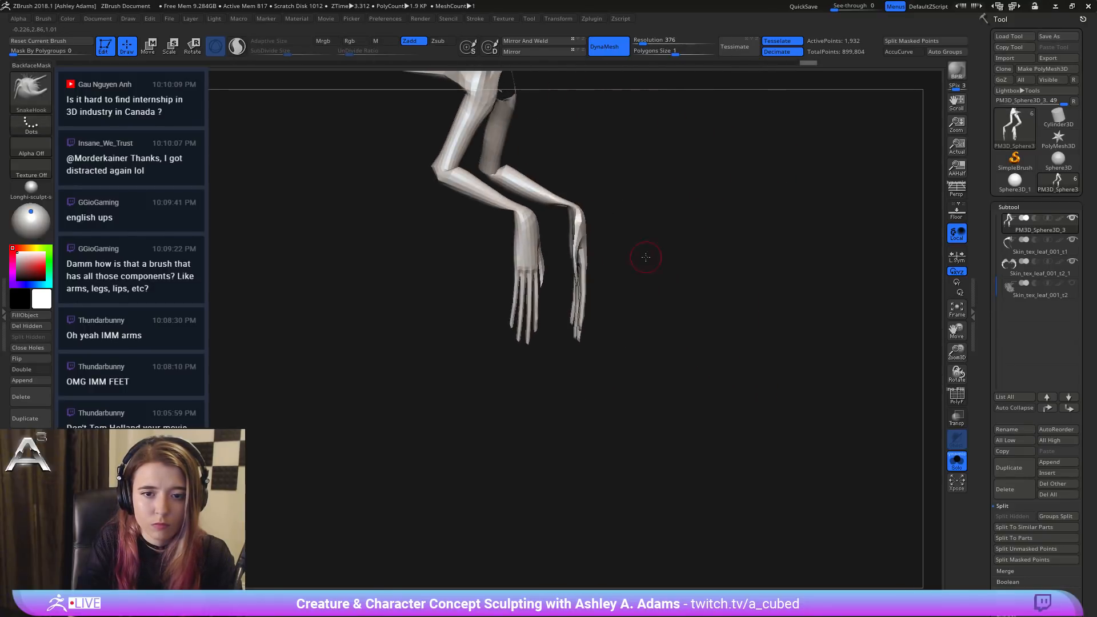
key("space")
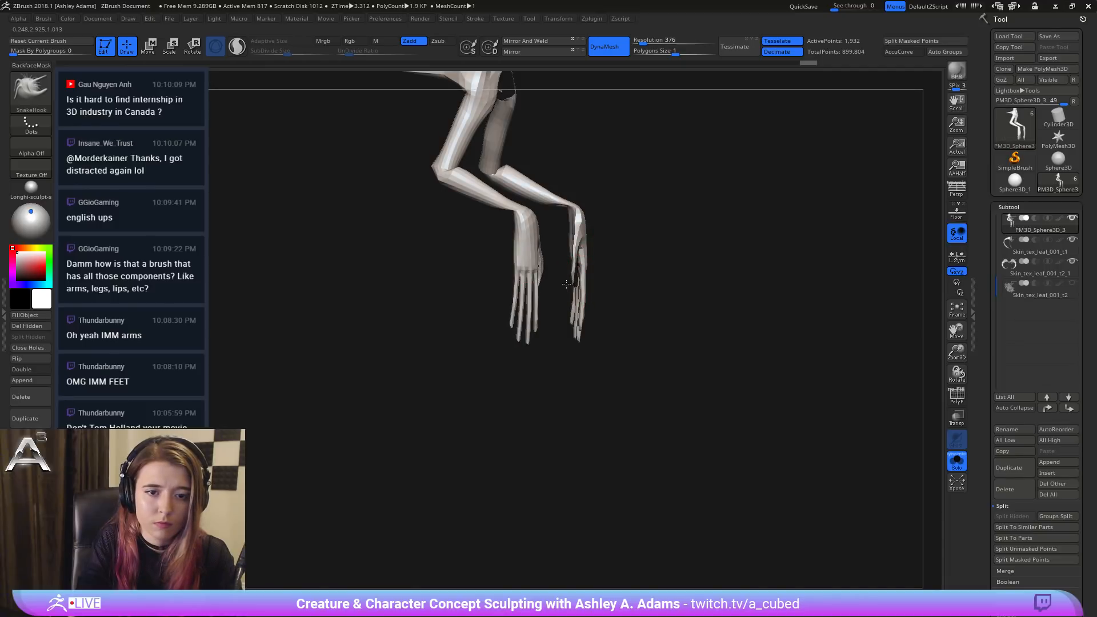
mouse_move(575, 241)
right_mouse_down()
mouse_move(591, 235)
mouse_move(580, 228)
mouse_move(548, 266)
mouse_move(521, 271)
right_mouse_up()
key("space")
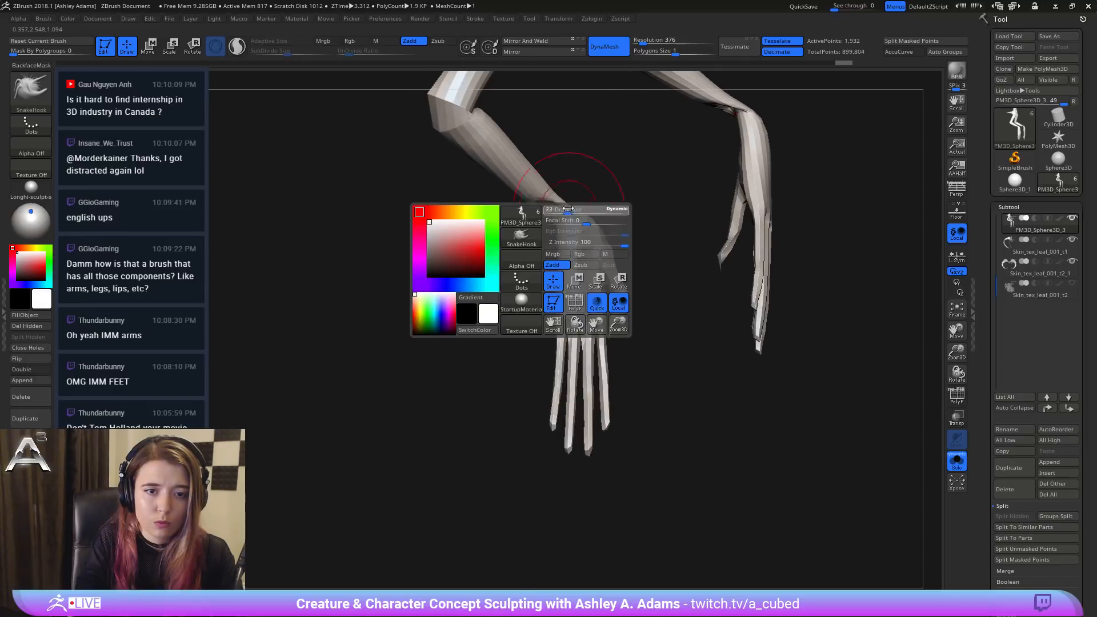
left_click_drag(581, 210, 558, 211)
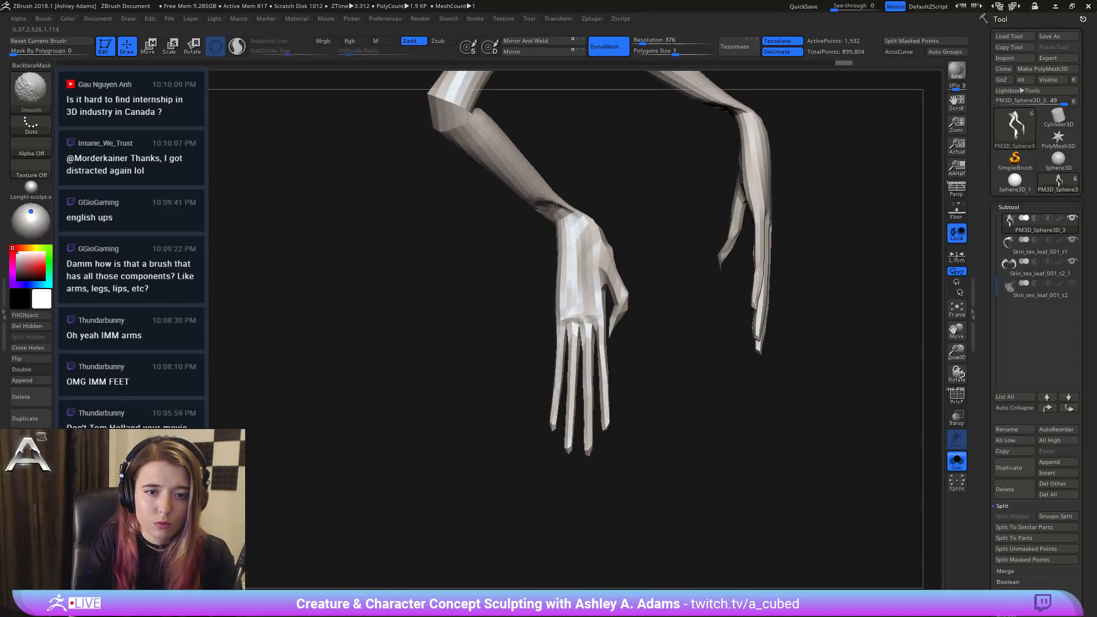
left_click_drag(543, 209, 541, 201, "shift")
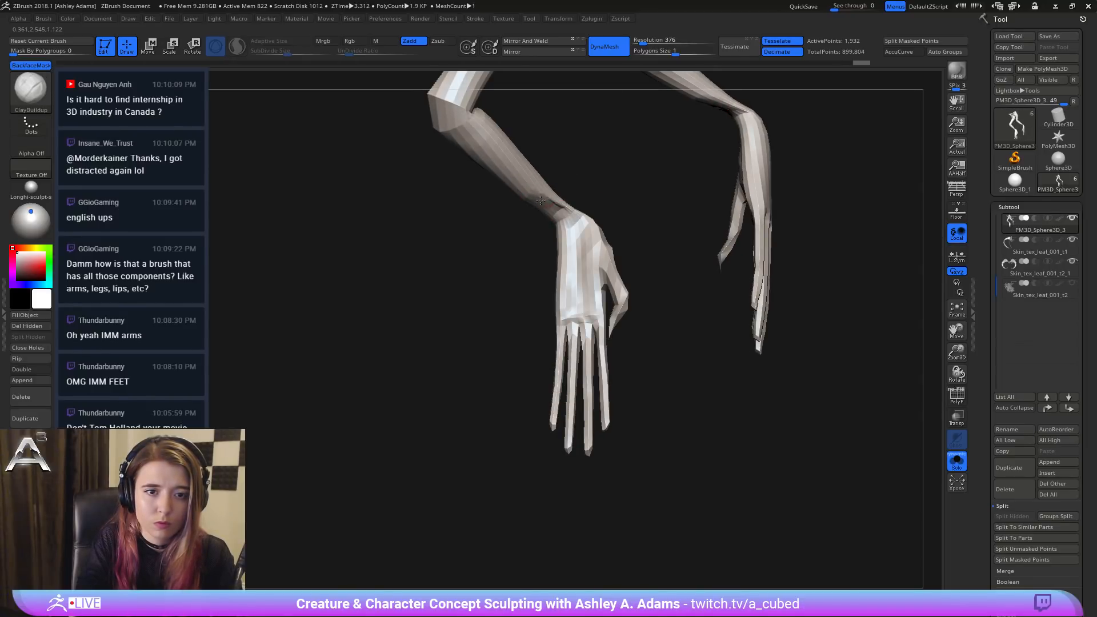
Step: Build up volume along the wrists and lower forearms with the ClayBuildup brush
right_click_drag(566, 213, 540, 213)
key("space")
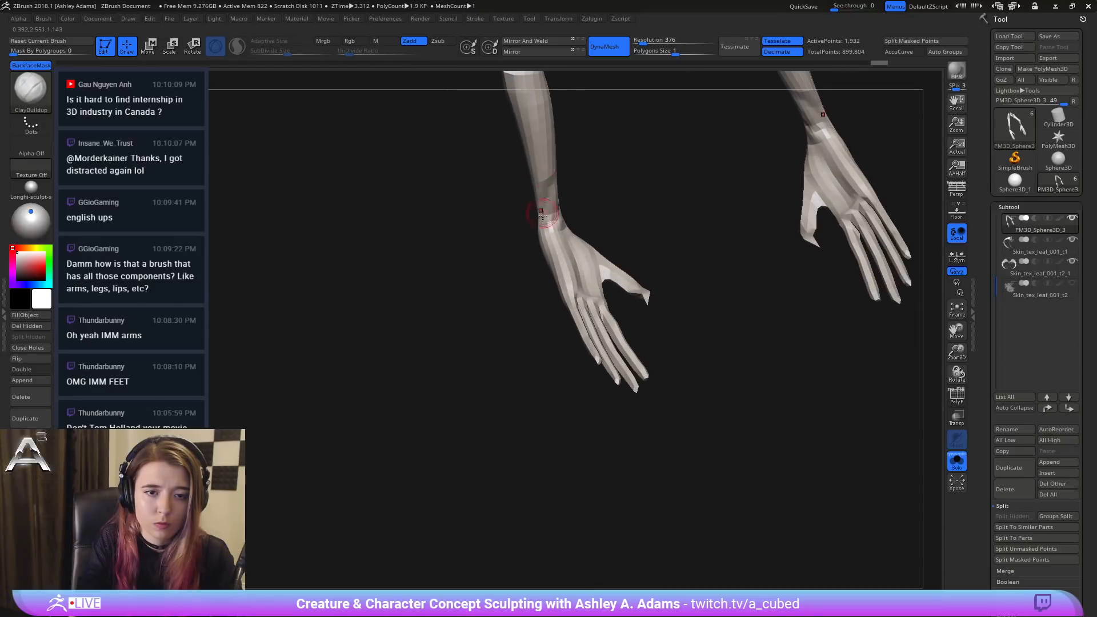
mouse_move(551, 228)
left_mouse_down()
mouse_move(543, 190)
mouse_move(552, 169)
left_mouse_up()
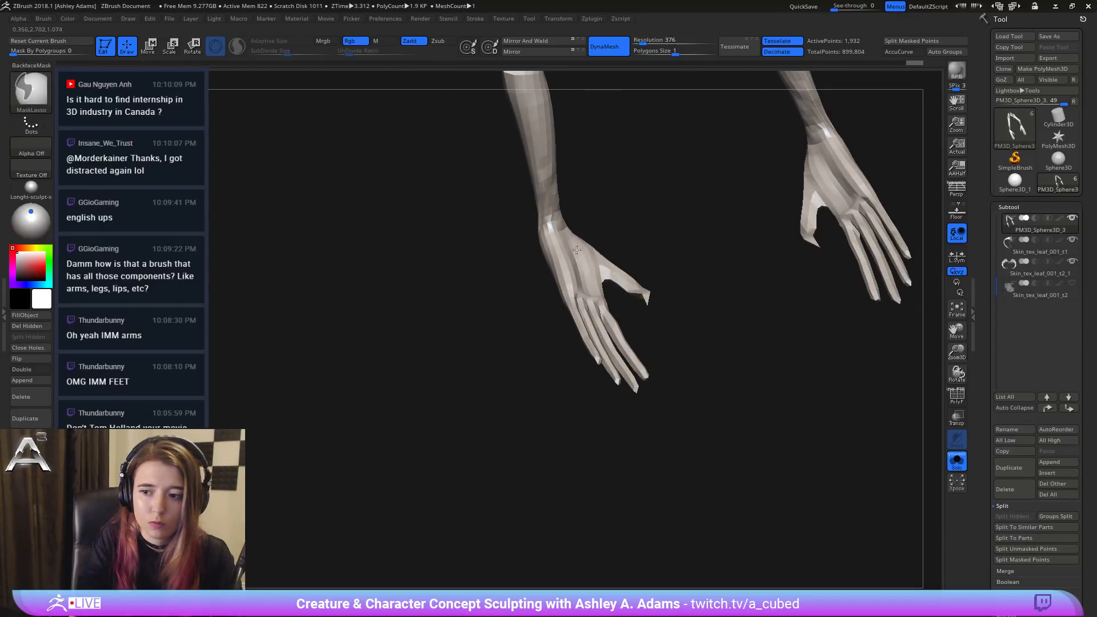
Step: Switch back to the SnakeHook brush and adjust the outer contours of both hands
mouse_move(552, 251)
right_mouse_down()
mouse_move(564, 282)
mouse_move(571, 230)
mouse_move(607, 222)
mouse_move(576, 304)
mouse_move(509, 252)
right_mouse_up()
mouse_move(574, 303)
right_mouse_down()
mouse_move(606, 301)
mouse_move(509, 318)
mouse_move(496, 309)
mouse_move(466, 322)
mouse_move(460, 300)
right_mouse_up()
key("space")
key("b")
key("s")
key("h")
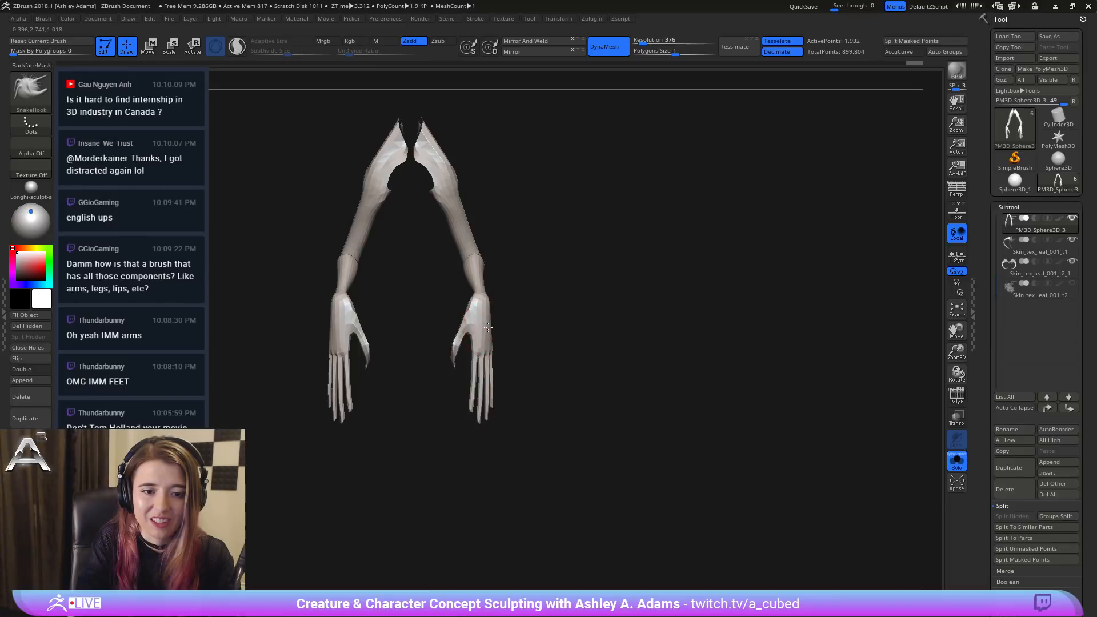
right_click_drag(433, 353, 330, 355)
key("space")
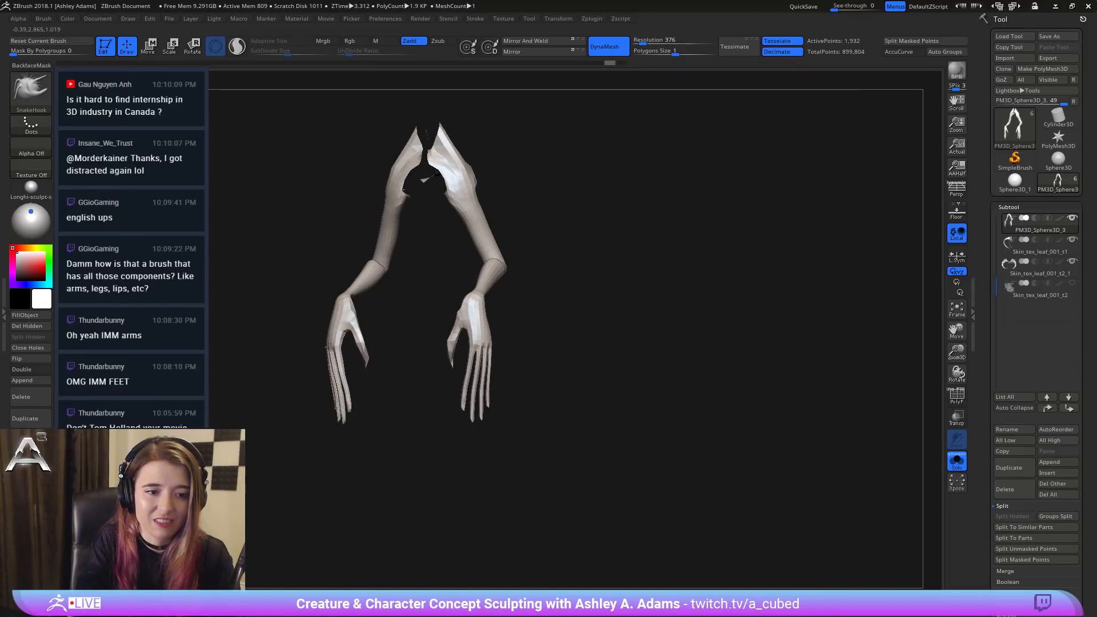
right_click_drag(330, 376, 492, 320)
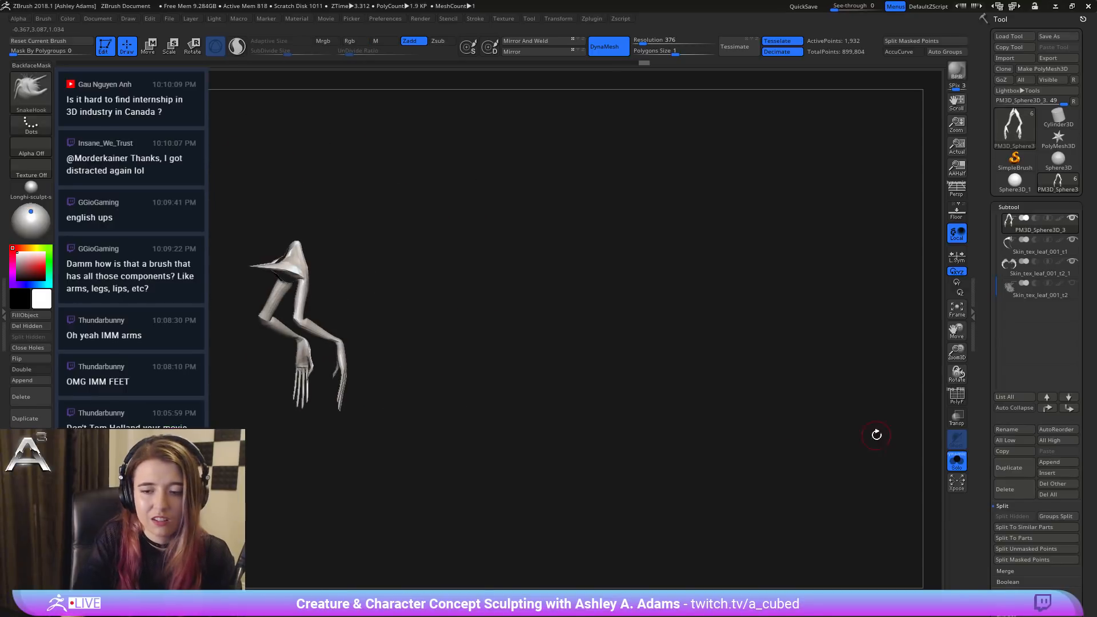
Step: Exit Solo mode to bring back the whole creature and adjust the draw size for working on the arms
left_click(958, 467)
right_click_drag(503, 263, 361, 272)
key("space")
right_click(470, 286)
mouse_move(490, 284)
right_mouse_down()
mouse_move(470, 280)
mouse_move(529, 297)
mouse_move(537, 266)
mouse_move(589, 217)
right_mouse_up()
right_click_drag(588, 217, 534, 254, "ctrl")
right_click_drag(553, 218, 467, 264, "ctrl")
key("space")
left_click_drag(514, 203, 517, 202)
right_click_drag(528, 223, 631, 191)
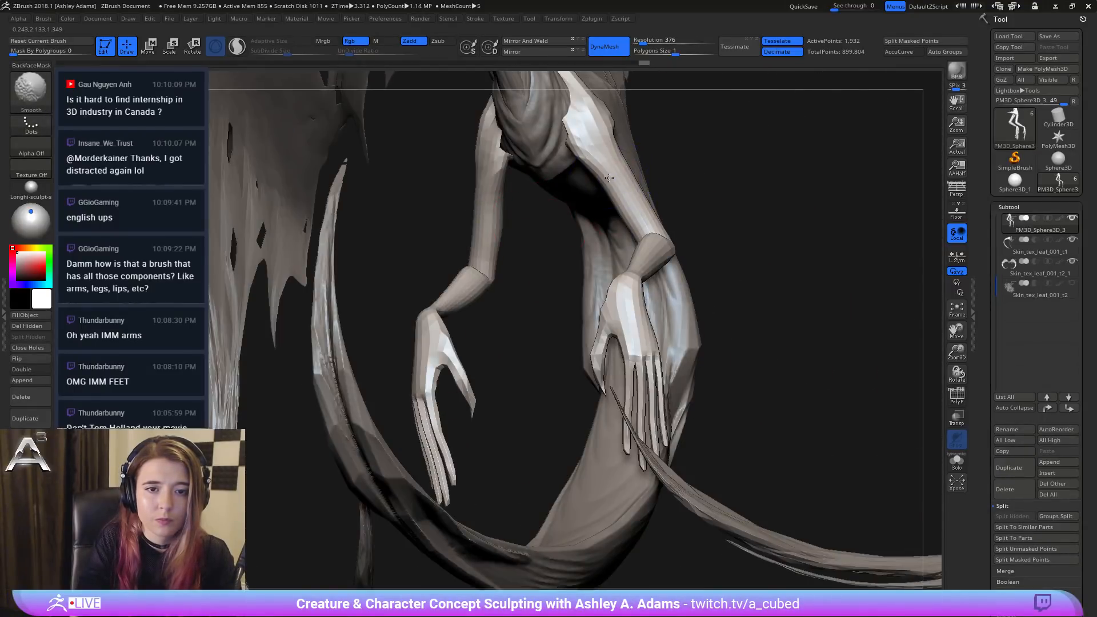
Step: Smooth the upper arms down to the elbows and the transition from the arms into the shoulders
mouse_move(610, 171)
left_mouse_down("shift")
mouse_move(635, 200)
mouse_move(594, 165)
left_mouse_up("shift")
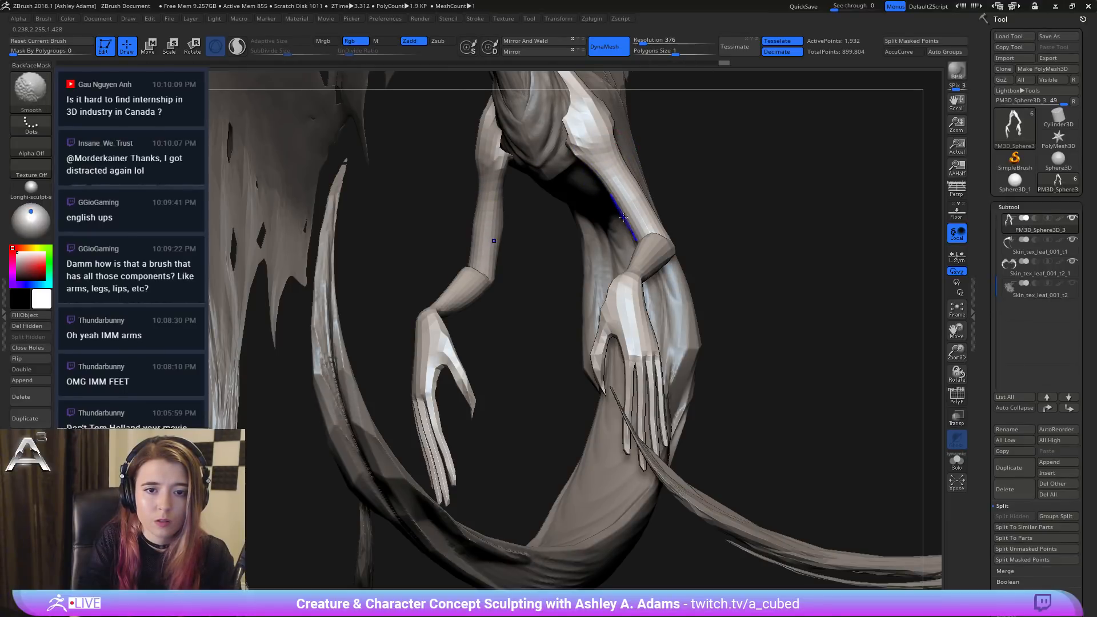
left_click_drag(624, 217, 648, 228, "shift")
right_click_drag(649, 208, 593, 215)
left_click_drag(657, 230, 671, 219, "shift")
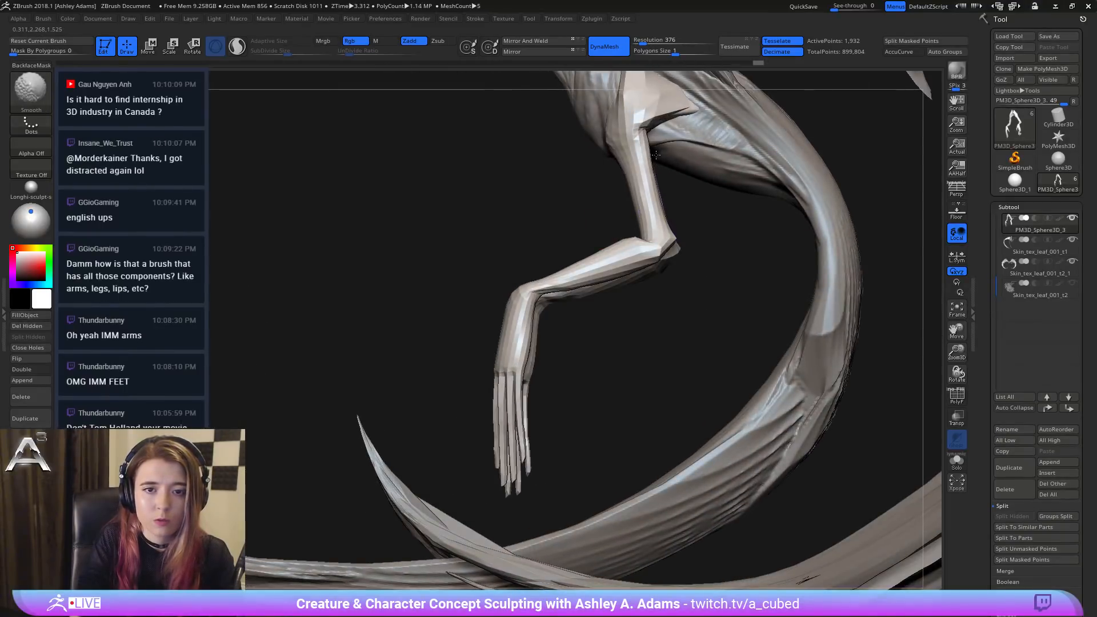
left_click_drag(656, 155, 649, 129, "shift")
right_click_drag(649, 129, 625, 203, "alt")
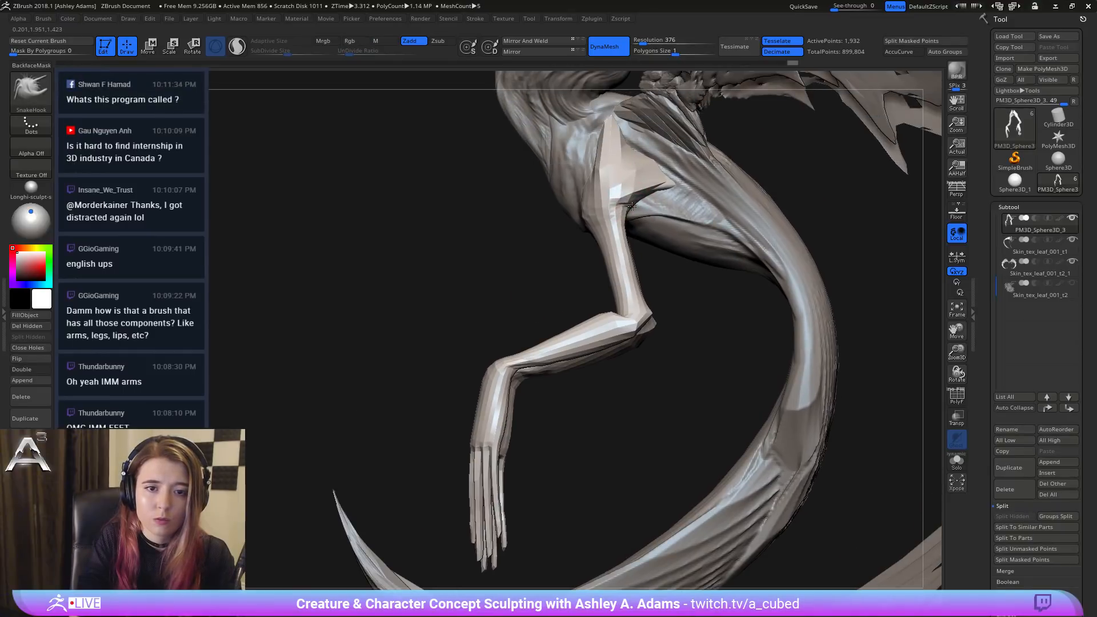
left_click_drag(650, 202, 636, 217, "shift")
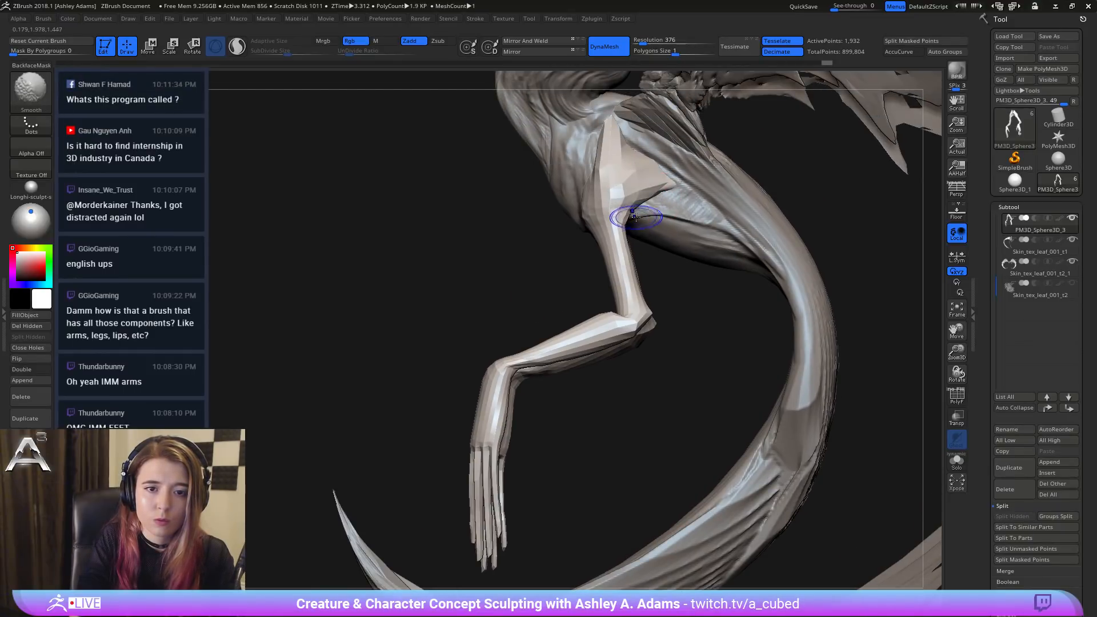
left_click_drag(633, 180, 692, 185, "shift")
Step: Reshape the inner shoulders beneath the chest with the SnakeHook brush and smooth them into the torso
right_click_drag(667, 174, 600, 177)
right_click_drag(554, 217, 623, 210)
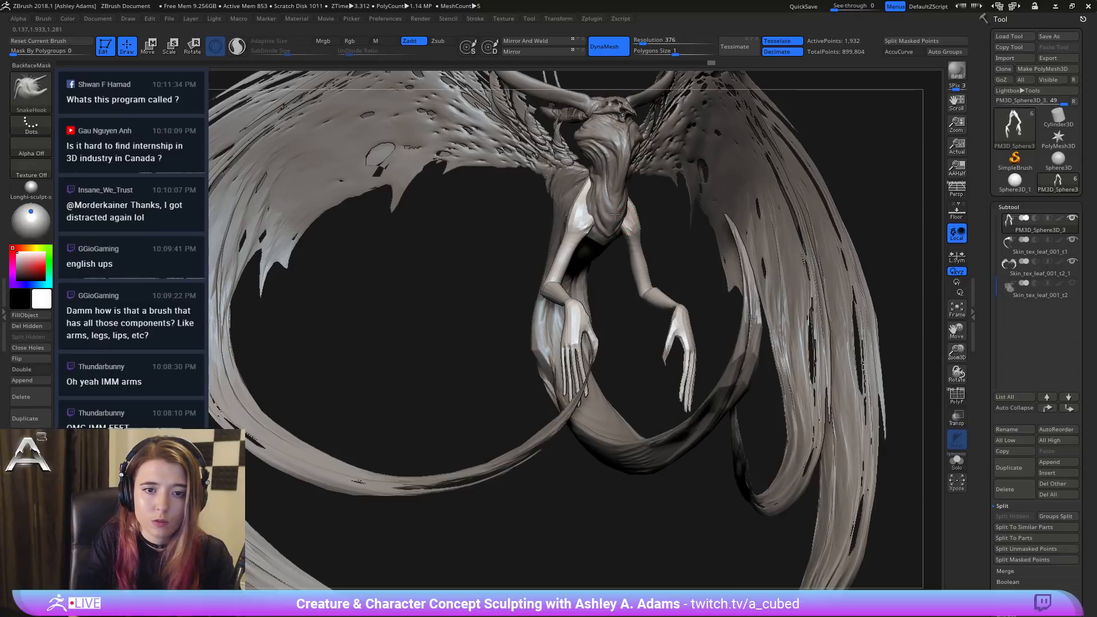
right_click_drag(596, 216, 643, 246)
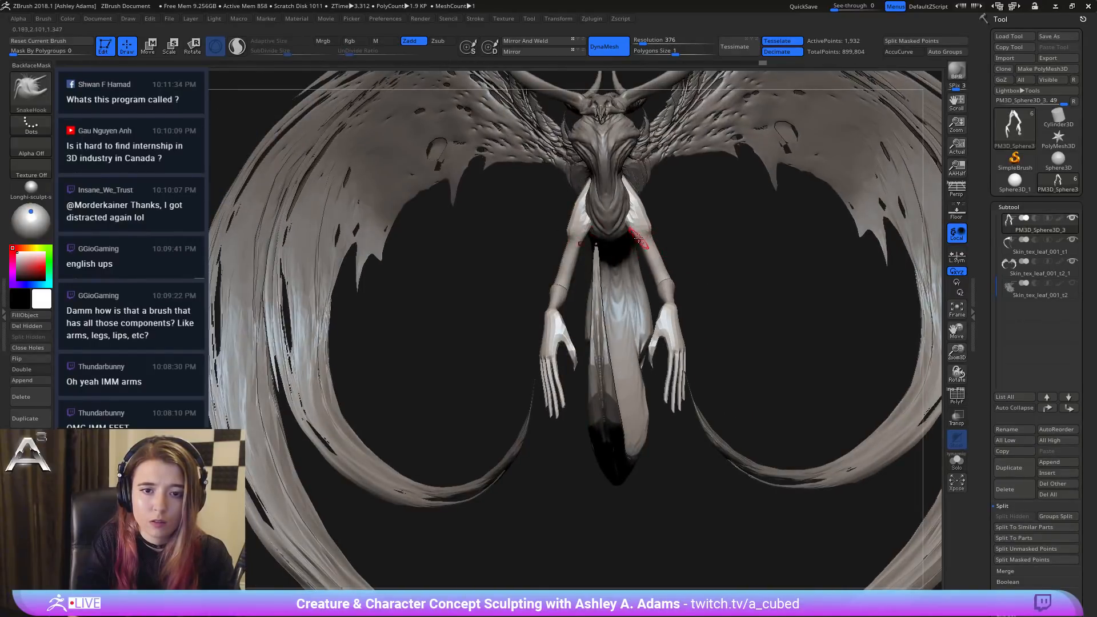
key("shift")
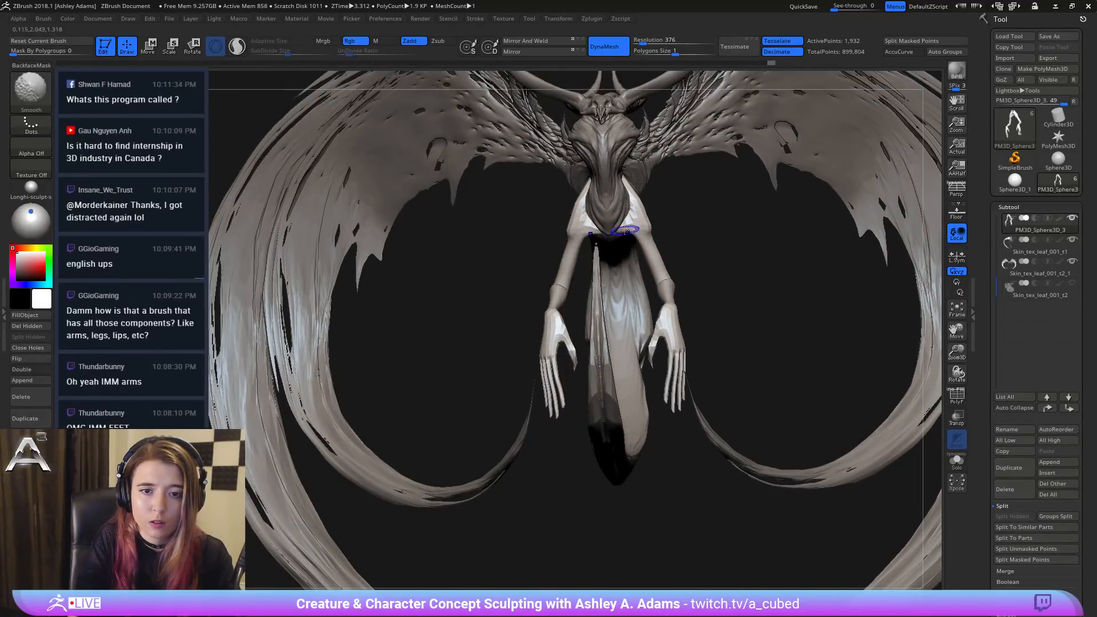
mouse_move(634, 241)
right_mouse_down("ctrl")
mouse_move(624, 260)
mouse_move(595, 264)
mouse_move(596, 246)
right_mouse_up("ctrl")
mouse_move(598, 251)
left_mouse_down()
mouse_move(617, 262)
mouse_move(582, 227)
left_mouse_up()
right_click_drag(596, 246, 572, 266)
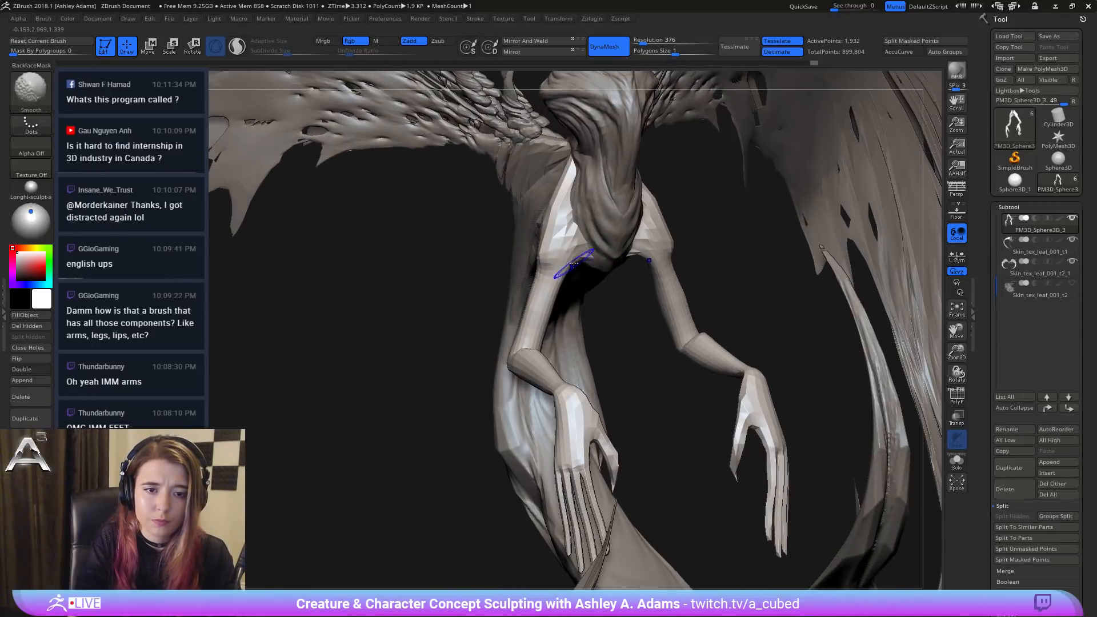
left_click_drag(624, 314, 582, 263)
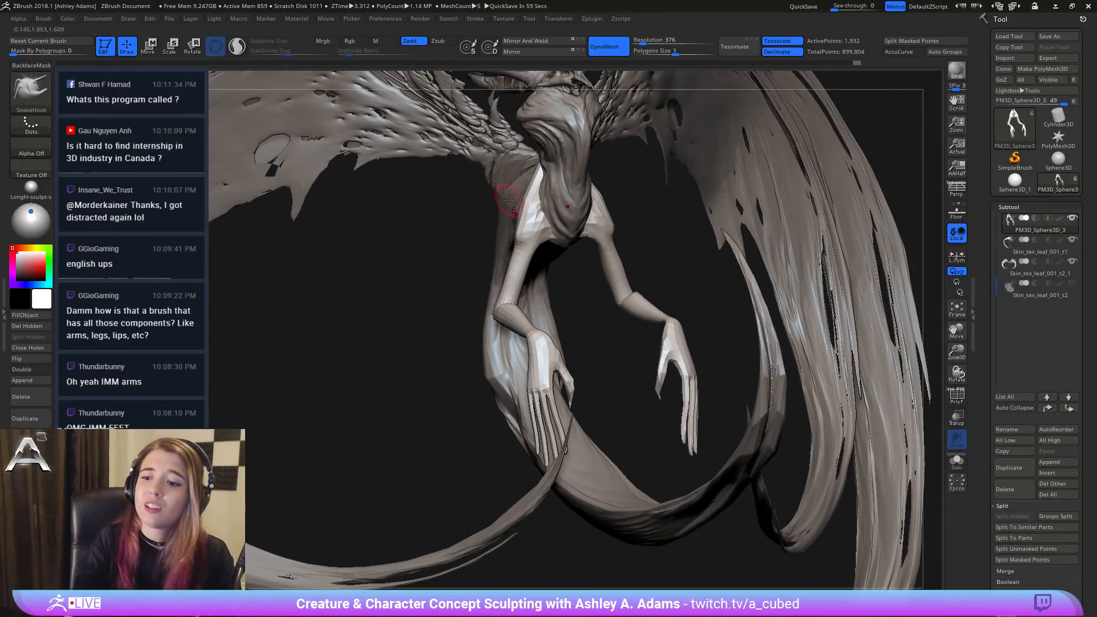
Step: Smooth the elbow joints and forearms from the side and front so the bends look less angular
right_click_drag(609, 273, 632, 331)
right_click_drag(570, 372, 550, 307, "ctrl")
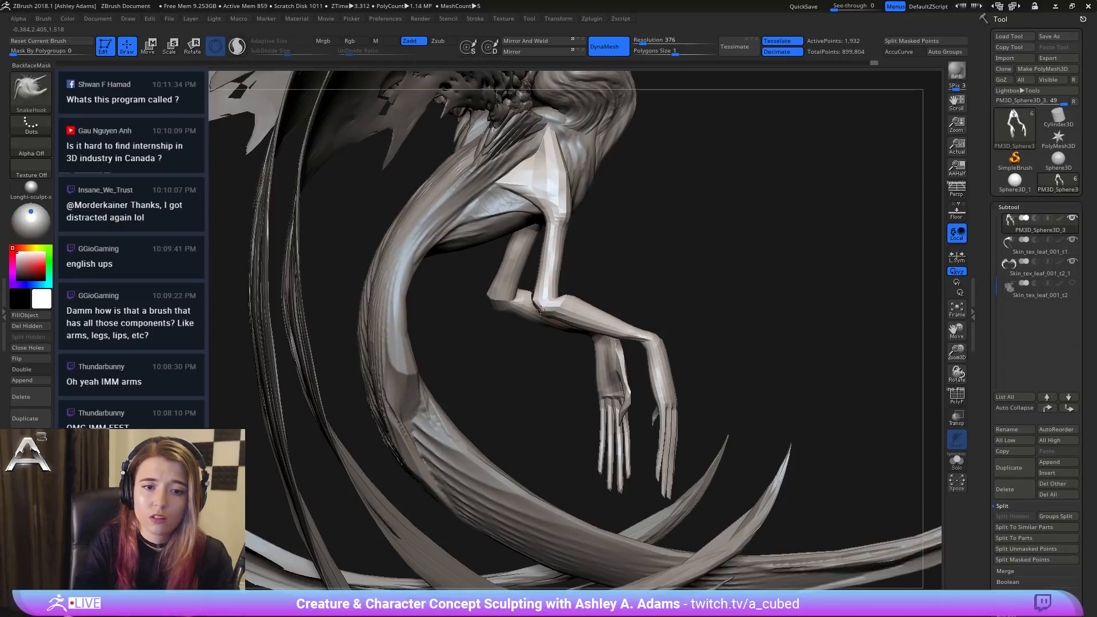
mouse_move(541, 310)
left_mouse_down("shift")
mouse_move(555, 302)
mouse_move(532, 301)
left_mouse_up("shift")
mouse_move(521, 306)
right_mouse_down()
mouse_move(523, 324)
mouse_move(533, 293)
right_mouse_up()
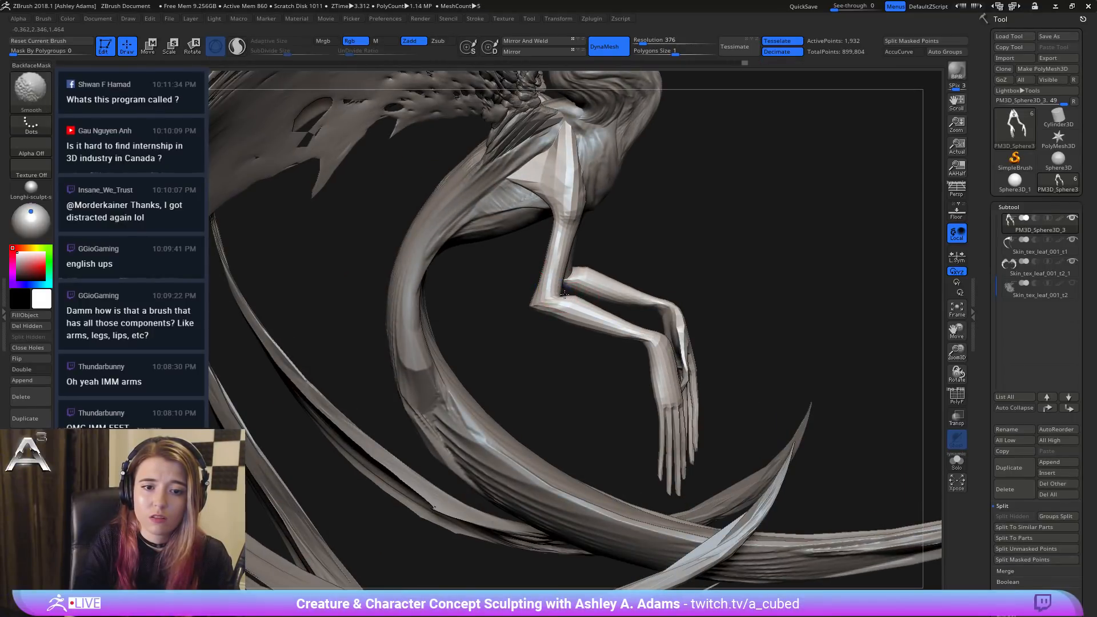
left_click_drag(547, 298, 574, 300, "shift")
right_click_drag(608, 299, 573, 297)
left_click_drag(573, 298, 587, 292, "shift")
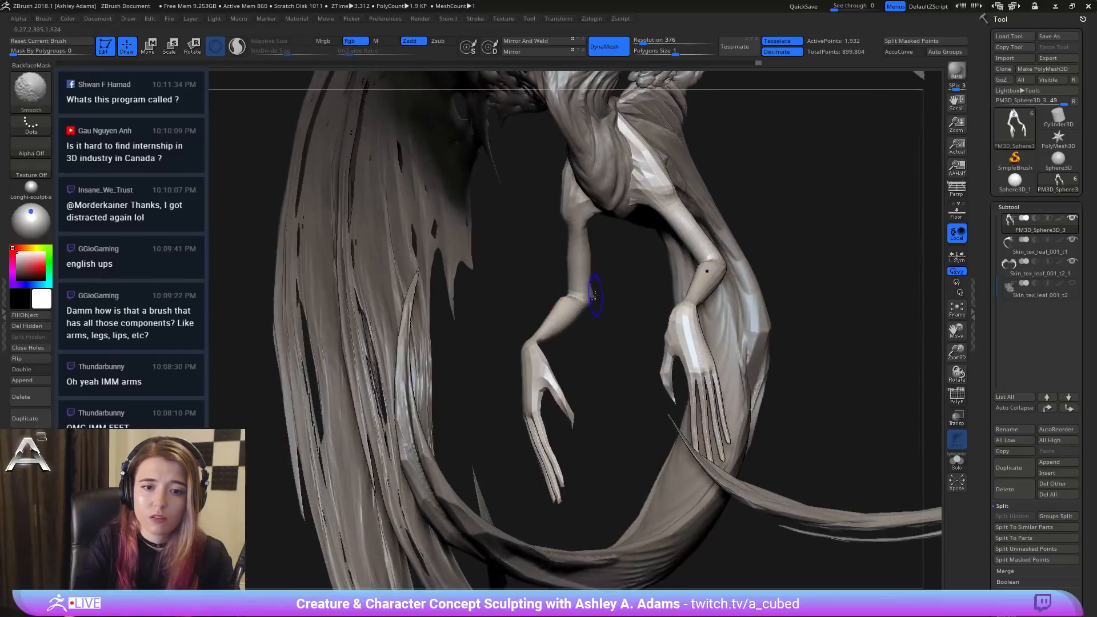
mouse_move(587, 292)
right_mouse_down()
mouse_move(569, 300)
mouse_move(726, 280)
mouse_move(747, 305)
right_mouse_up()
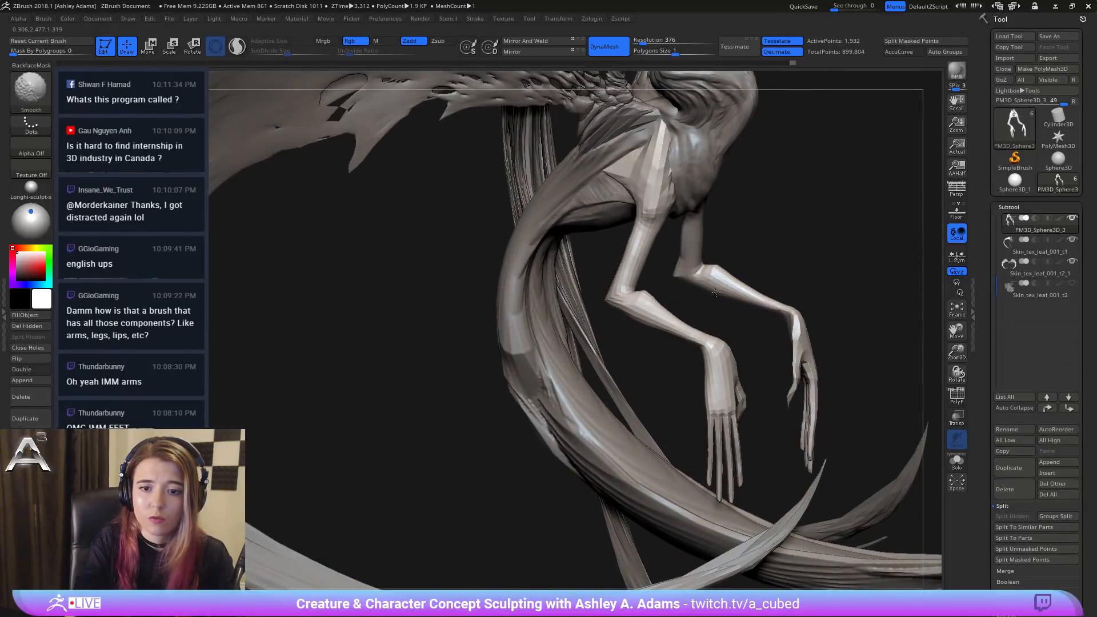
left_click_drag(743, 294, 754, 300, "shift")
Step: Mask everything but the forearms and hands, align the gizmo at the elbow, and shift them slightly forward and down
mouse_move(764, 358)
right_mouse_down("ctrl")
mouse_move(710, 262)
mouse_move(692, 301)
mouse_move(743, 249)
mouse_move(796, 235)
right_mouse_up("ctrl")
right_click_drag(763, 297, 676, 303, "alt")
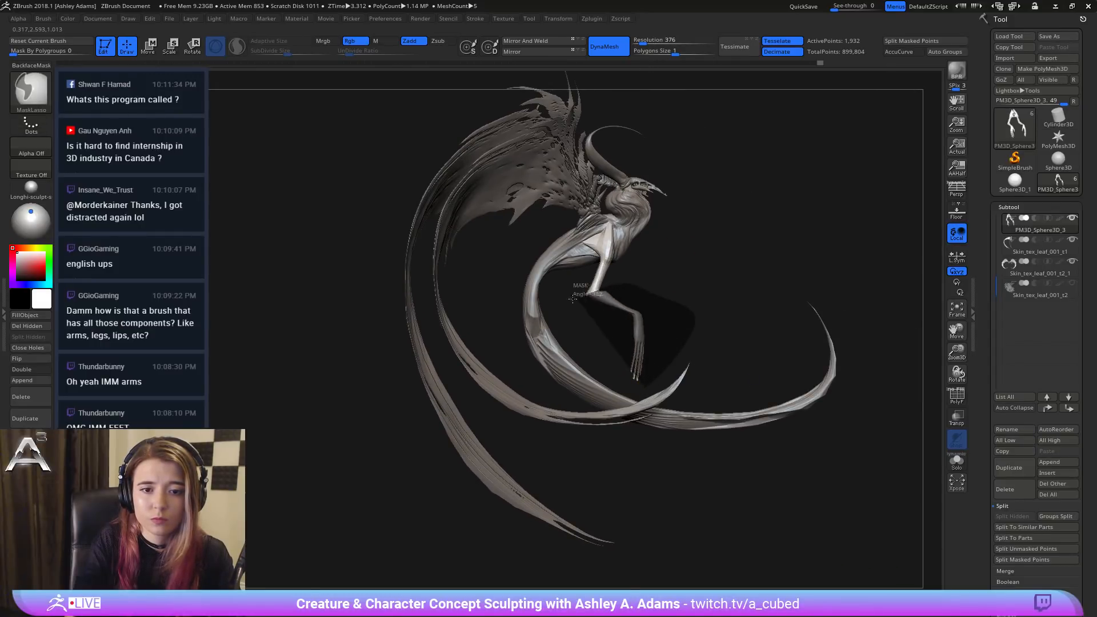
key("w")
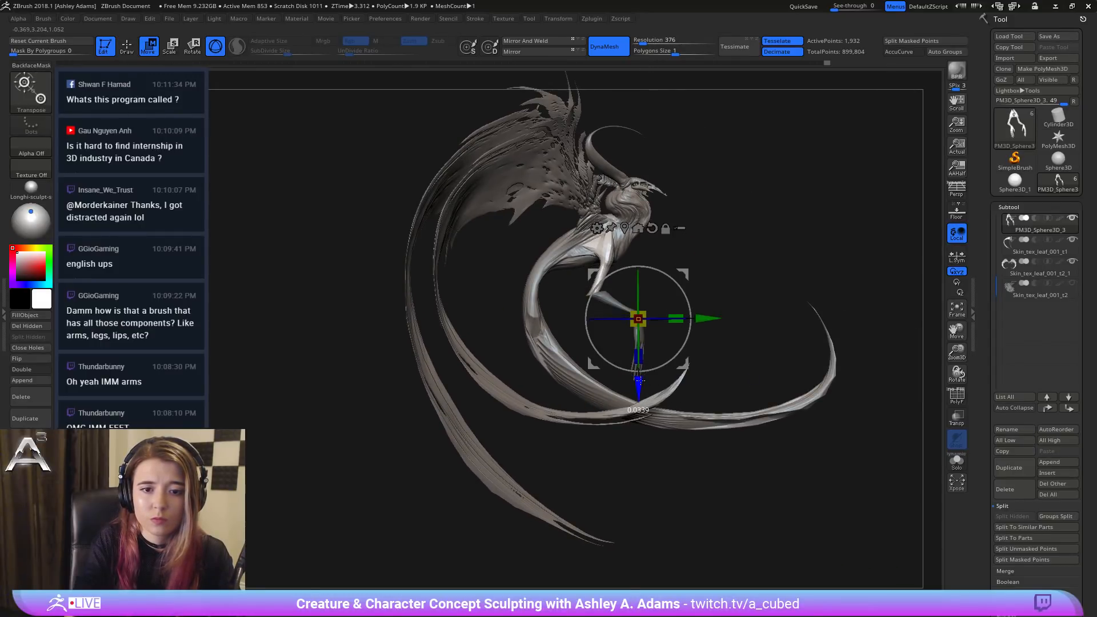
left_click_drag(639, 381, 639, 369)
key("ctrl+z")
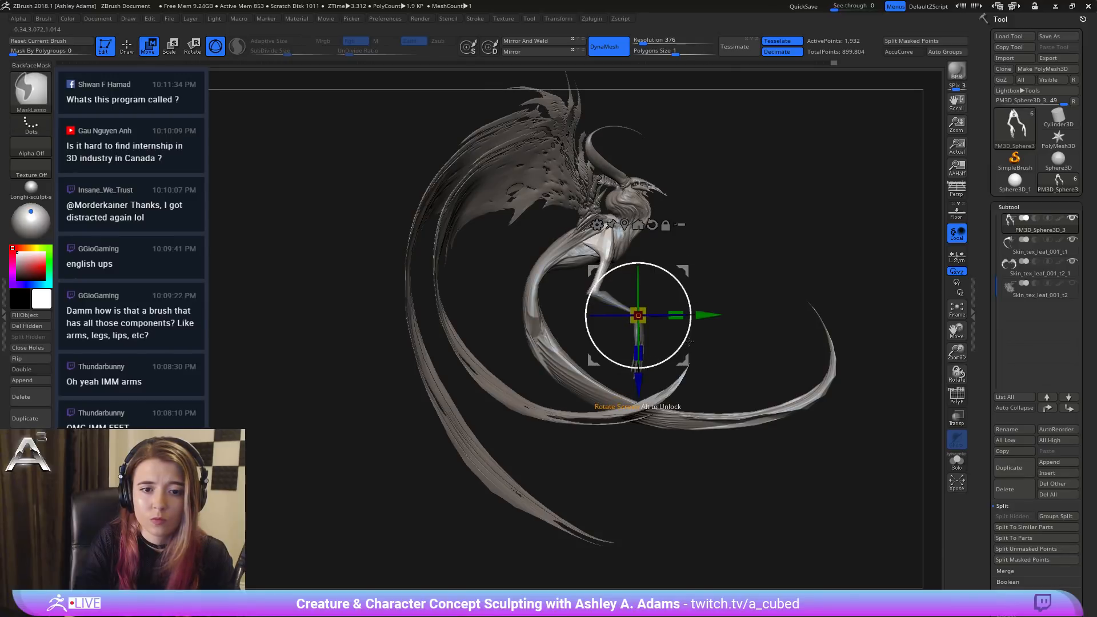
left_click(757, 349, "ctrl")
mouse_move(684, 271)
left_mouse_down("alt")
mouse_move(643, 249)
mouse_move(642, 315)
left_mouse_up("alt")
key("ctrl+z")
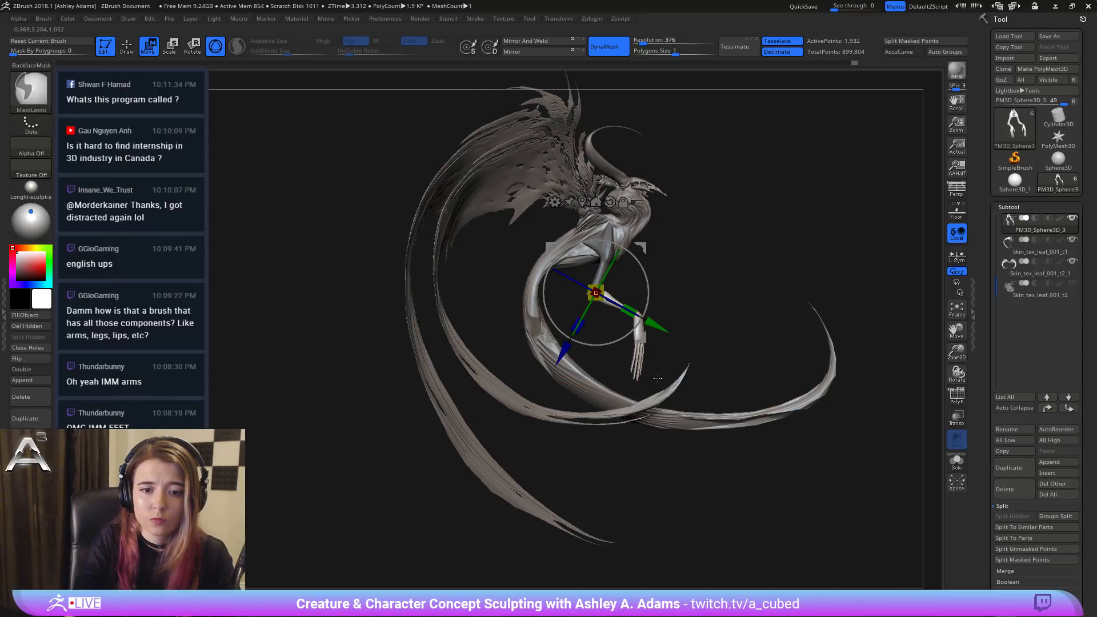
mouse_move(622, 371)
left_mouse_down("ctrl")
mouse_move(661, 370)
mouse_move(655, 365)
left_mouse_up("ctrl")
mouse_move(644, 320)
left_mouse_down()
mouse_move(628, 310)
mouse_move(653, 324)
left_mouse_up()
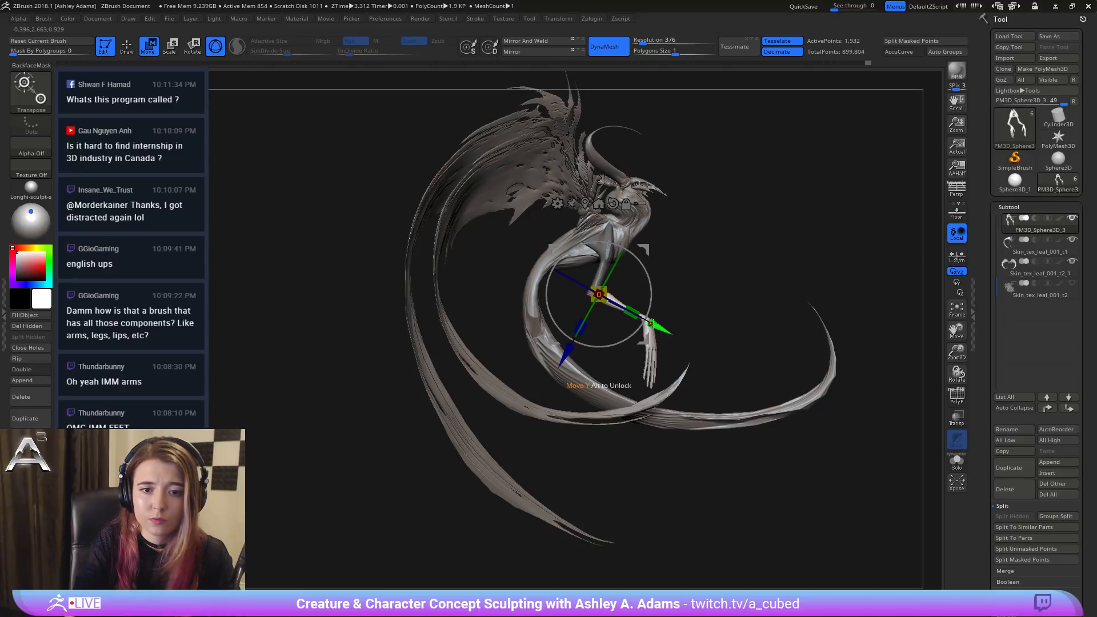
left_click_drag(567, 356, 564, 362)
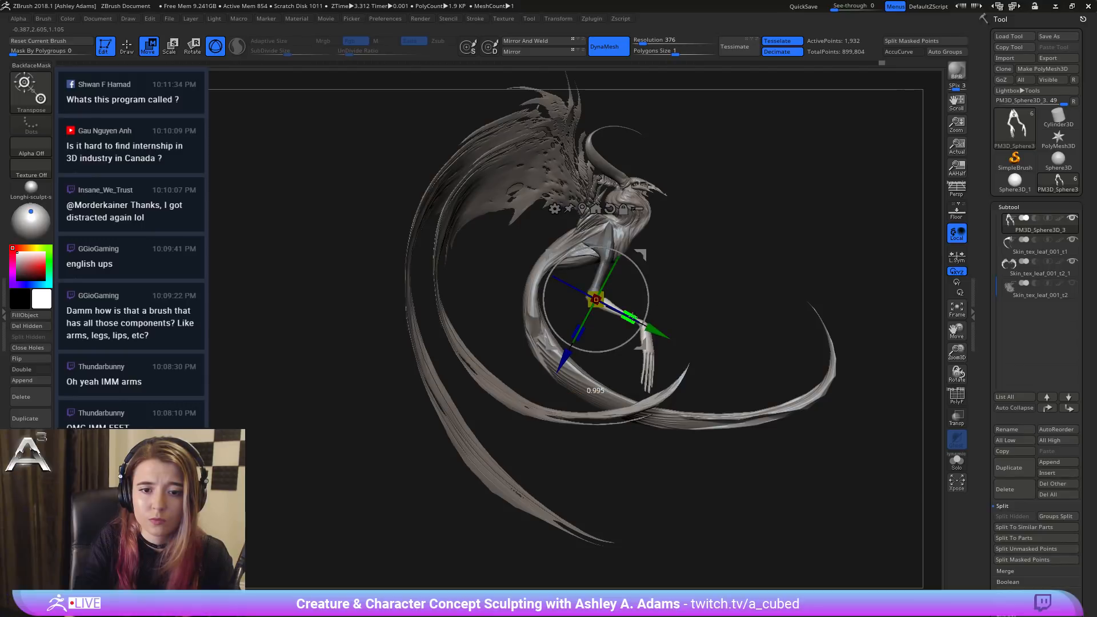
Step: Invert the mask, align the gizmo with the upper arms, scale them lengthwise by about 1.07, and clear the mask
key("q")
key("ctrl")
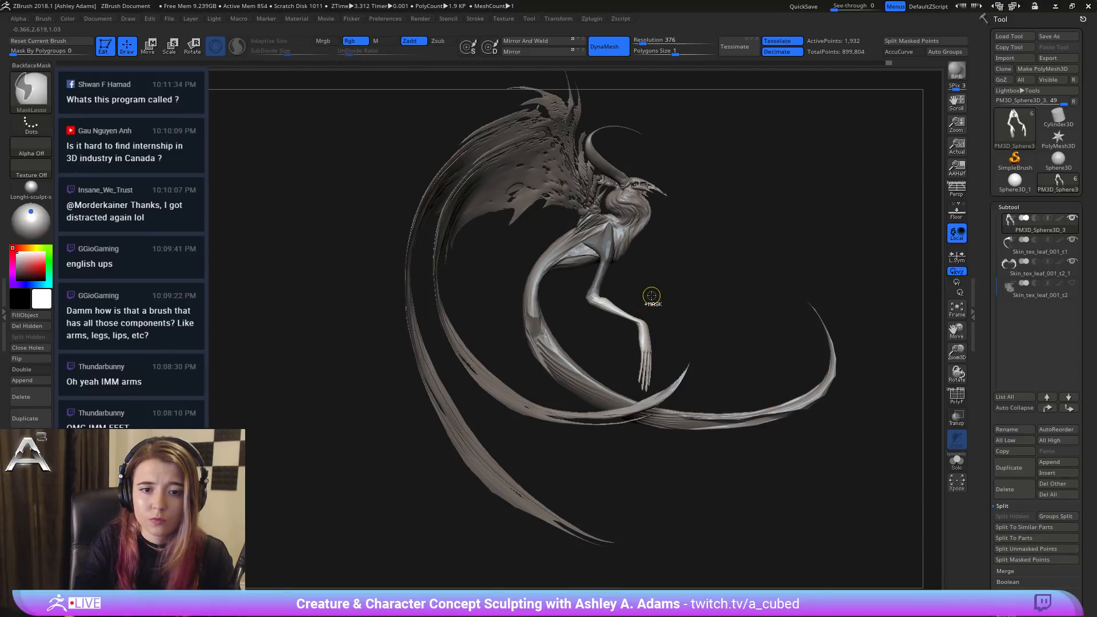
key("w")
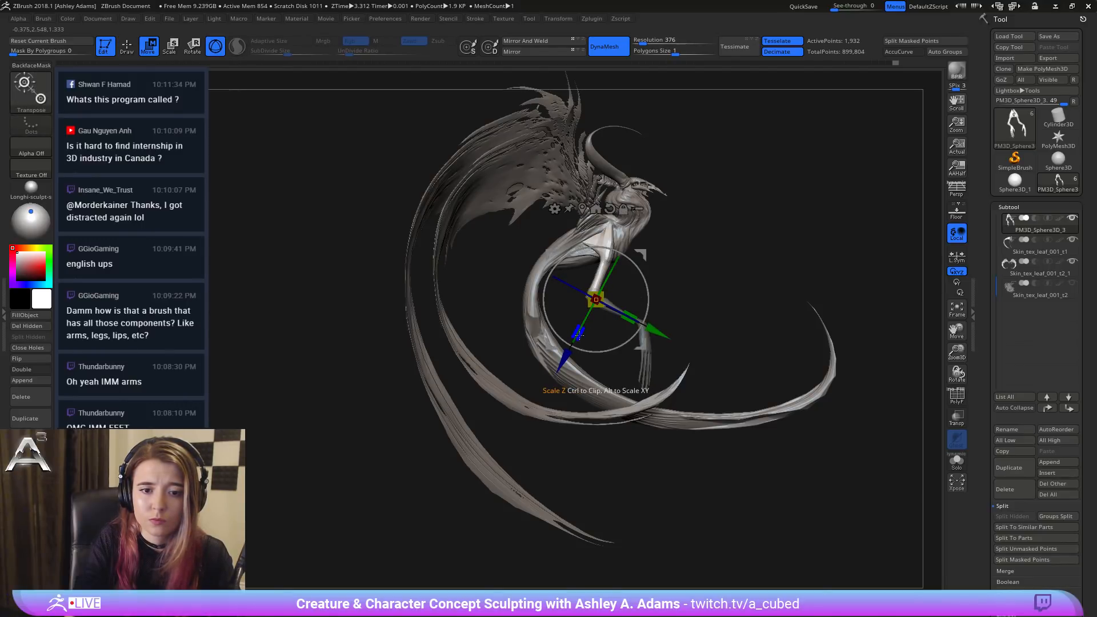
left_click_drag(578, 335, 592, 306)
left_click_drag(677, 278, 657, 247, "alt")
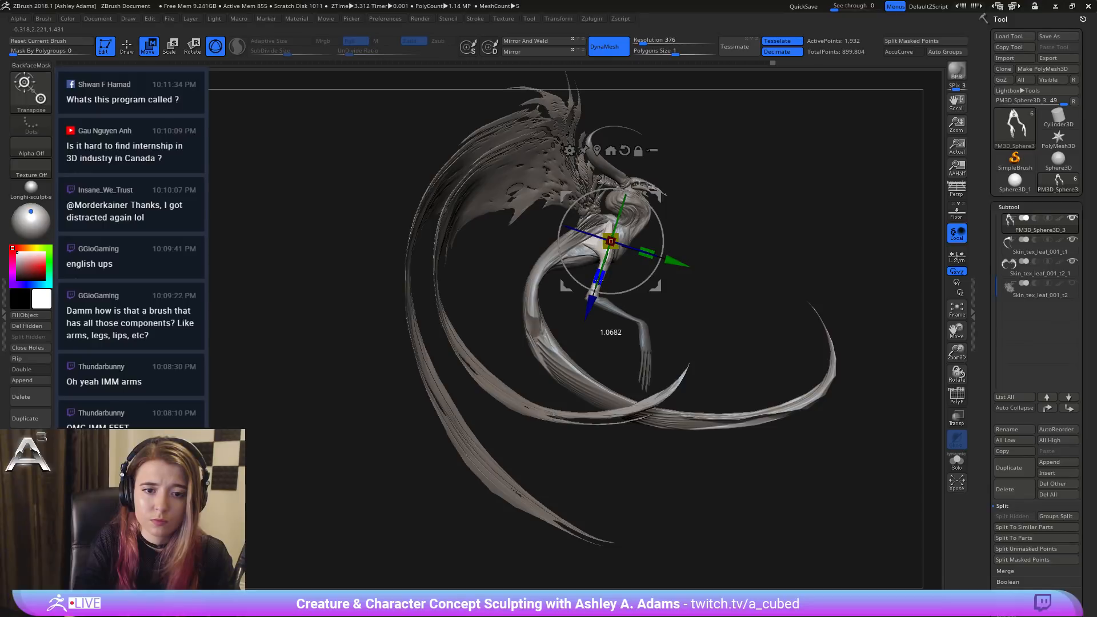
key("q")
left_click_drag(616, 294, 635, 312, "ctrl")
left_click_drag(660, 273, 622, 267)
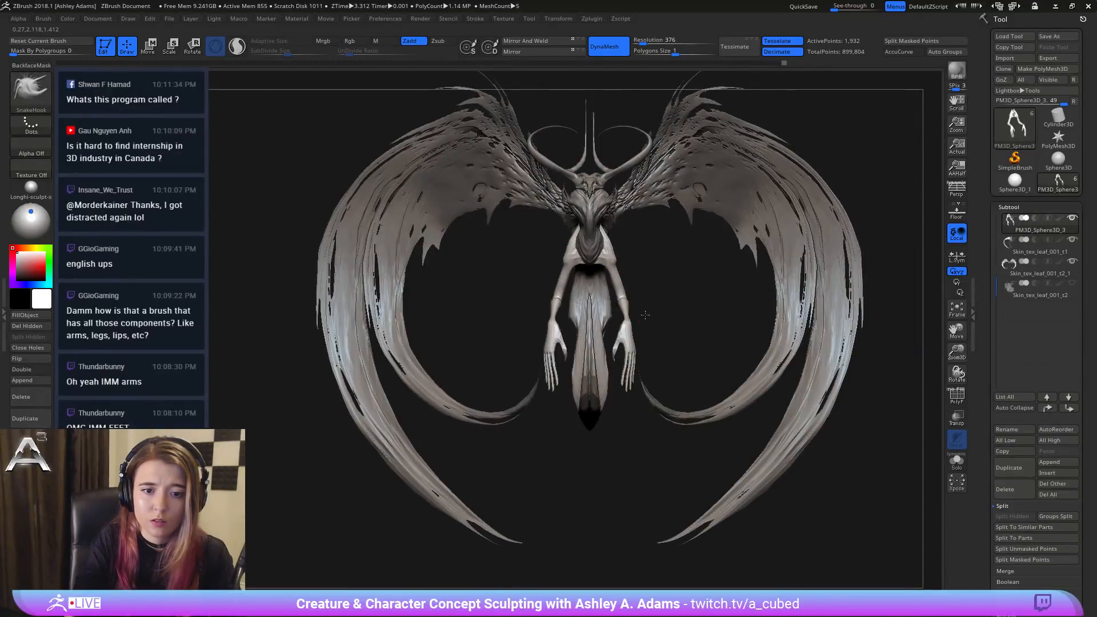
Step: Stretch the fingers of both hands into long, thin, tapering points with the SnakeHook brush and smooth them
key("space")
mouse_move(645, 315)
left_mouse_down()
mouse_move(649, 341)
mouse_move(665, 281)
mouse_move(607, 252)
left_mouse_up()
key("space")
left_click_drag(618, 316, 648, 317)
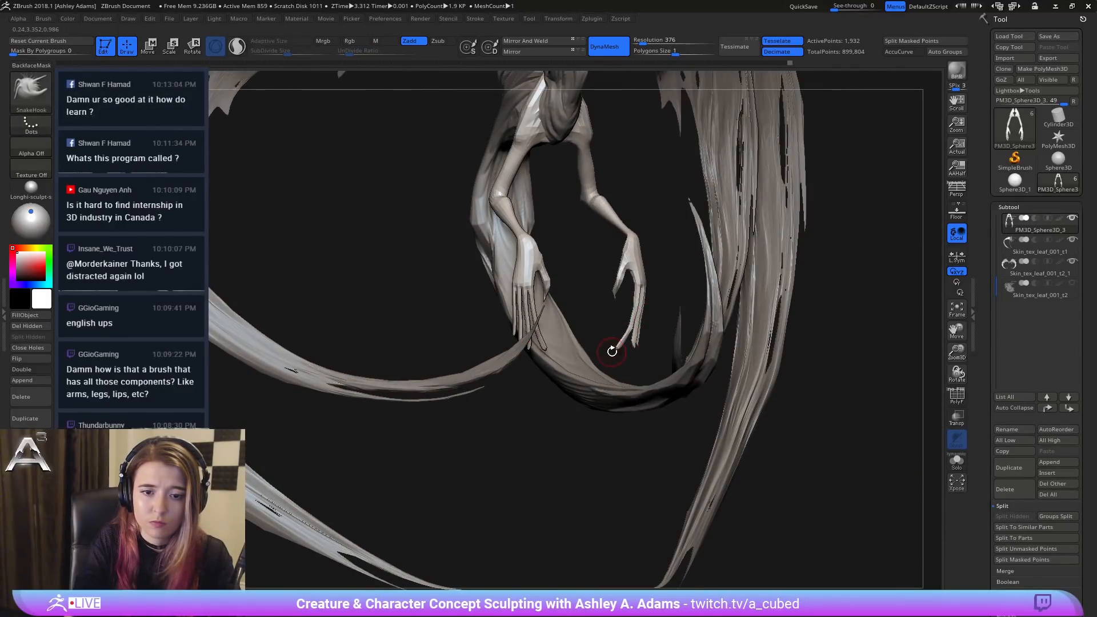
key("shift")
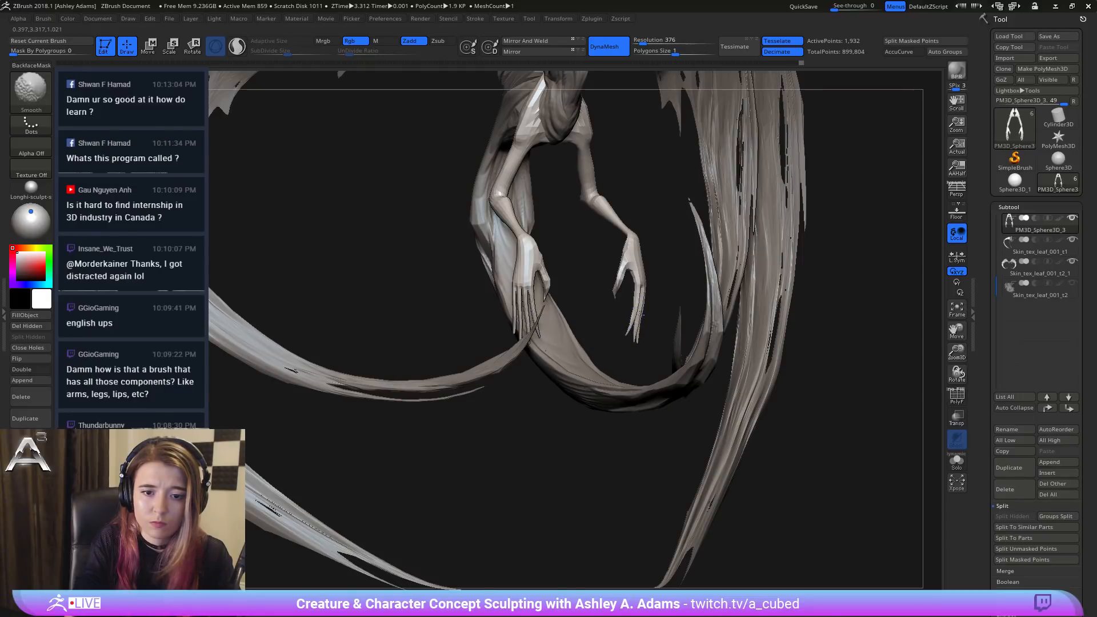
mouse_move(630, 357)
left_mouse_down("shift")
mouse_move(649, 318)
mouse_move(605, 315)
mouse_move(565, 335)
left_mouse_up("shift")
key("space")
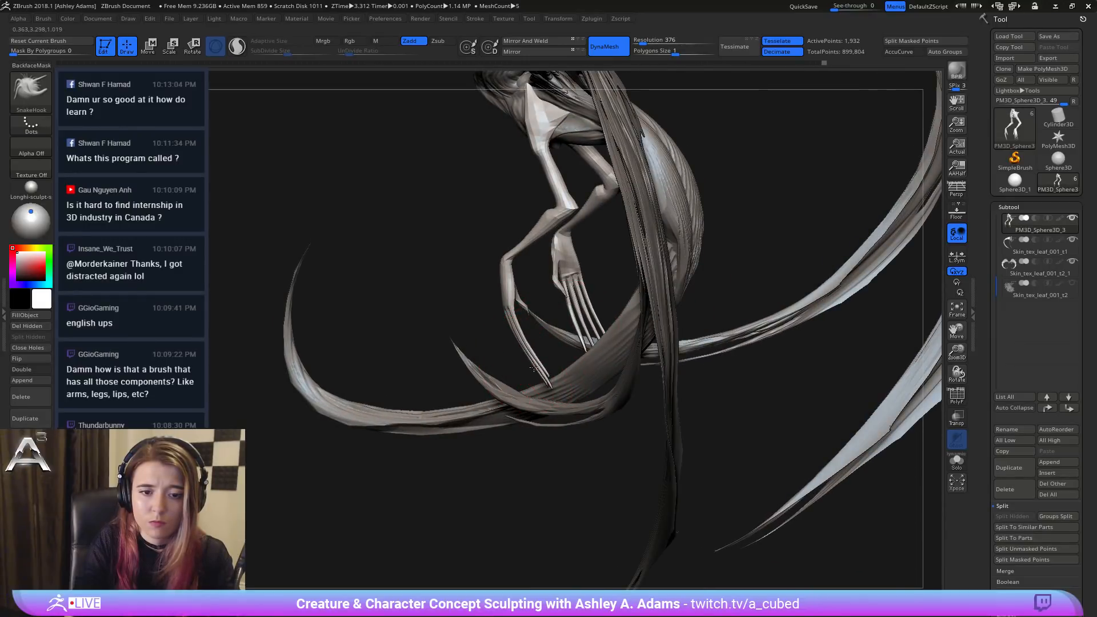
left_click_drag(533, 371, 646, 285, "shift")
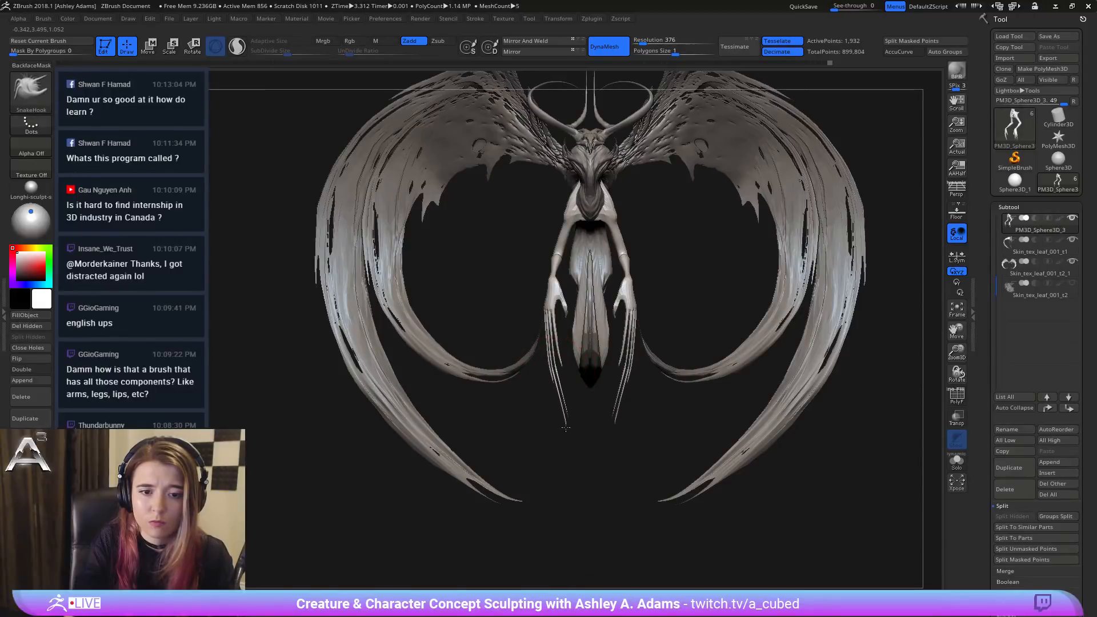
key("shift")
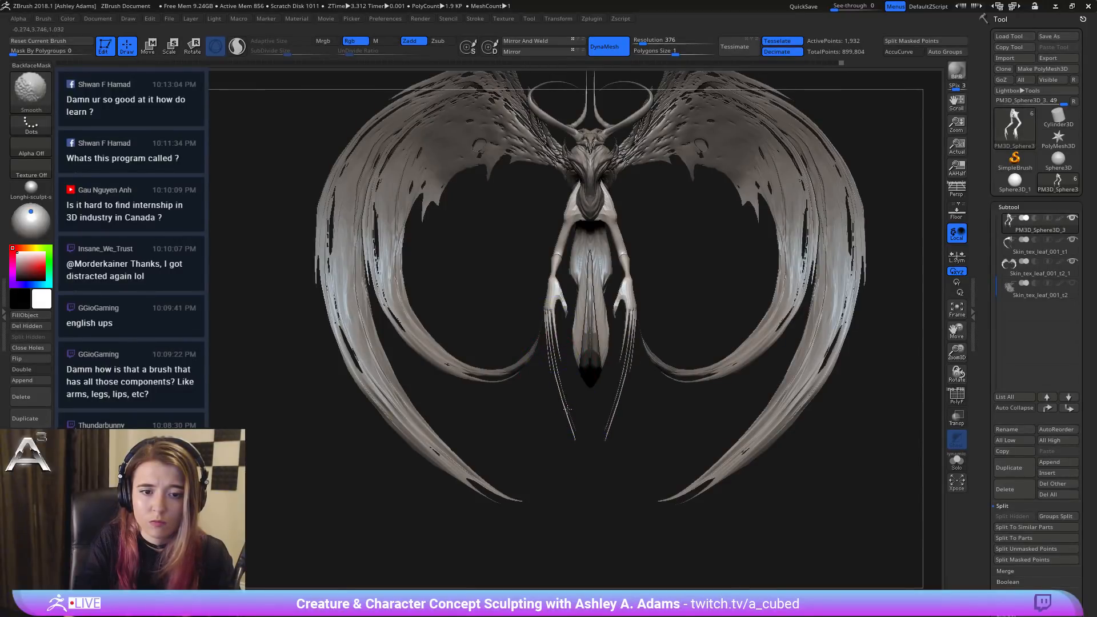
left_click_drag(582, 447, 548, 344)
Step: Adjust the curve and spacing of the elongated fingers from a three-quarter view
key("space")
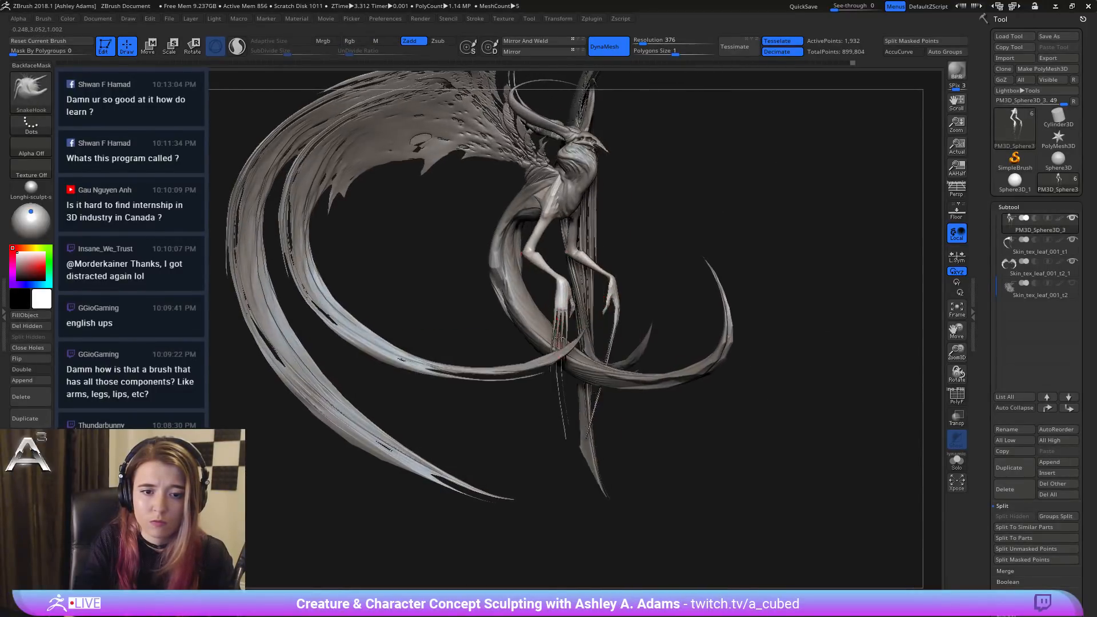
right_click_drag(548, 344, 553, 366)
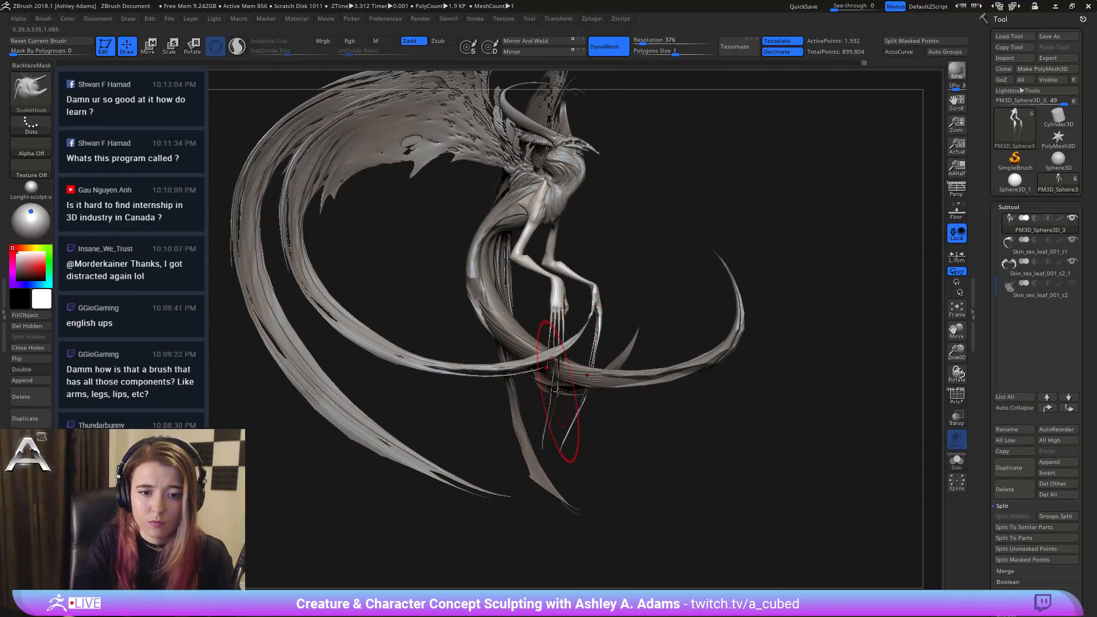
right_click_drag(552, 384, 580, 392)
key("space")
key("space")
mouse_move(502, 343)
right_mouse_down()
mouse_move(515, 334)
mouse_move(519, 347)
right_mouse_up()
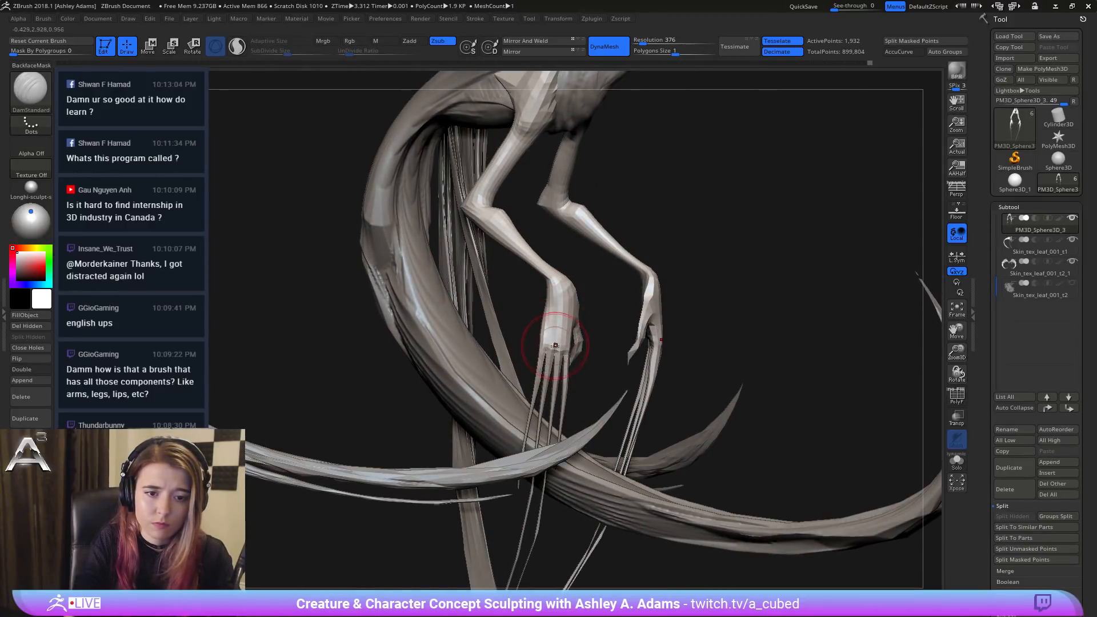
Step: Reshape the wrists and the backs of the hands with the SnakeHook brush for a smoother transition into the forearms
key("space")
key("b")
key("s")
key("h")
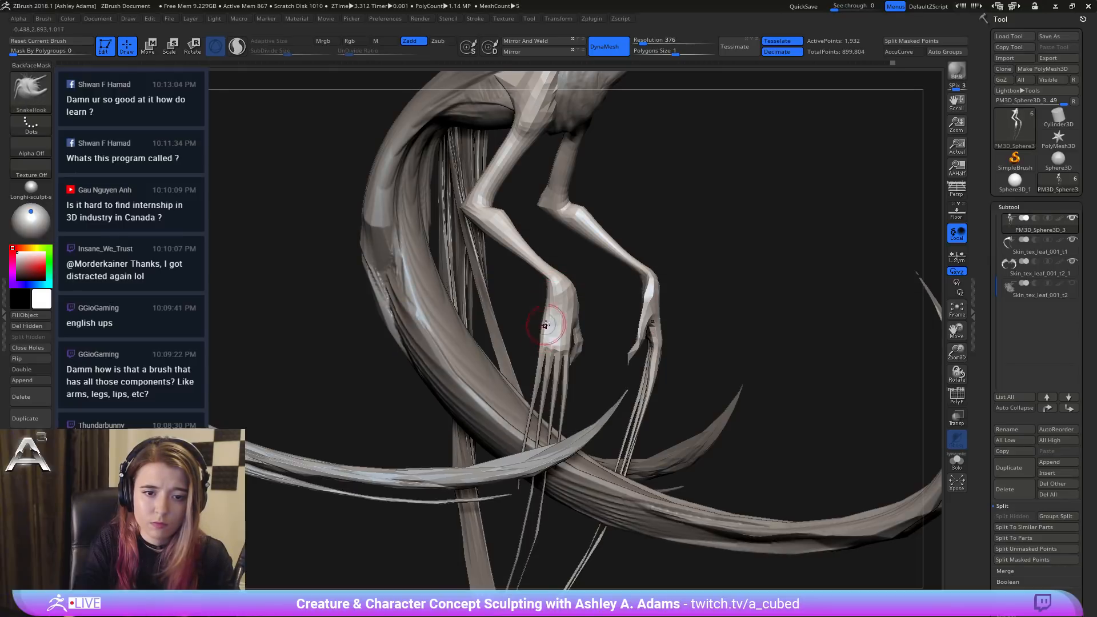
right_click_drag(557, 320, 552, 279)
key("space")
left_click_drag(552, 279, 549, 269, "shift")
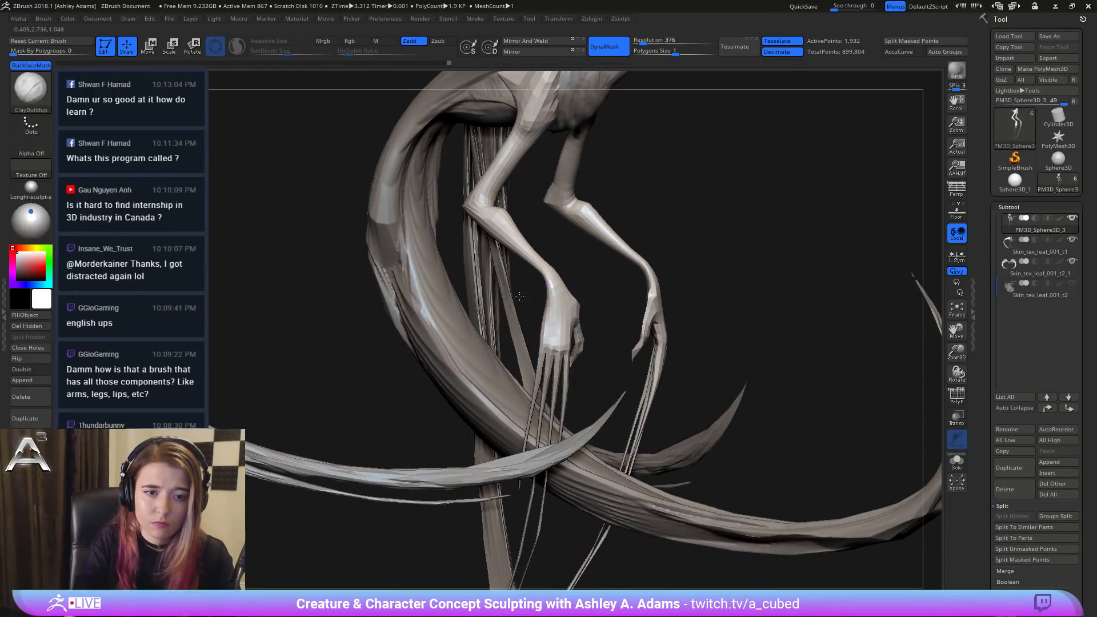
Step: Pull the thumbs into longer, thinner points to match the stretched fingers
right_click_drag(567, 316, 563, 289, "shift")
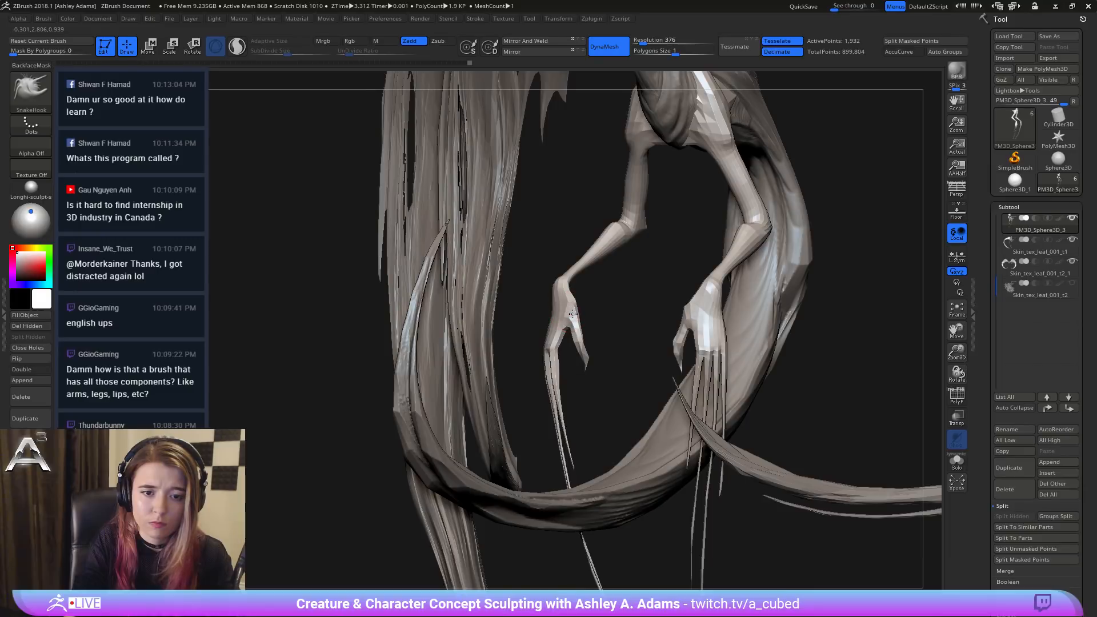
right_click_drag(573, 314, 578, 357)
right_click_drag(578, 357, 642, 97)
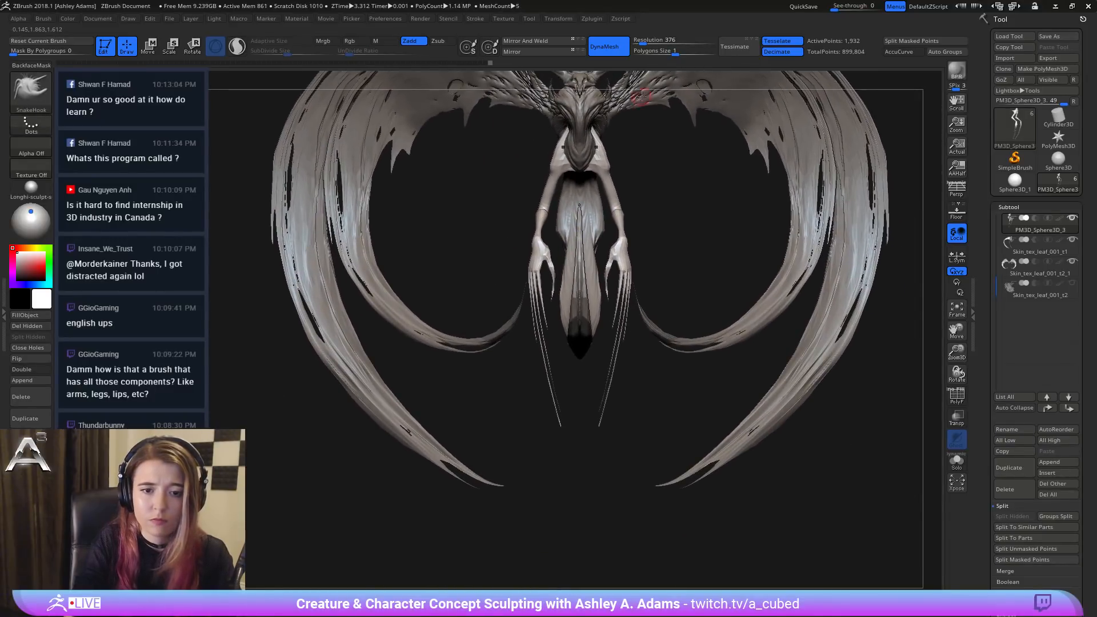
Step: Bow the long fingers gently outward from the front so they form a smooth curve toward the tips
right_click_drag(573, 342, 583, 343)
key("space")
left_click(637, 313)
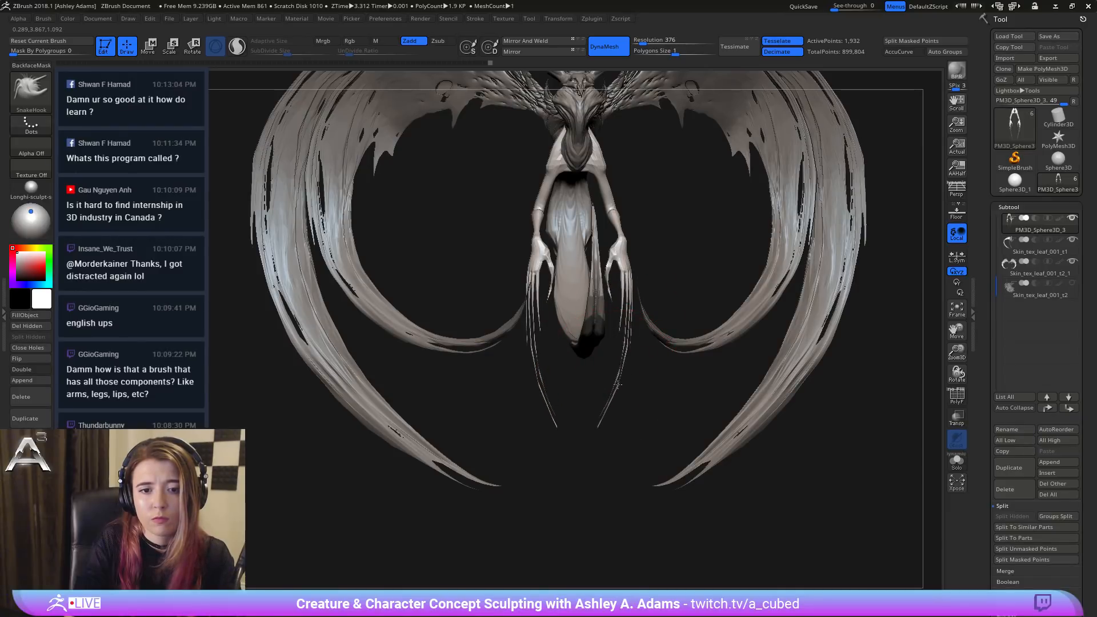
right_click_drag(632, 388, 596, 261, "ctrl")
key("space")
key("space")
right_click_drag(638, 238, 646, 289, "ctrl")
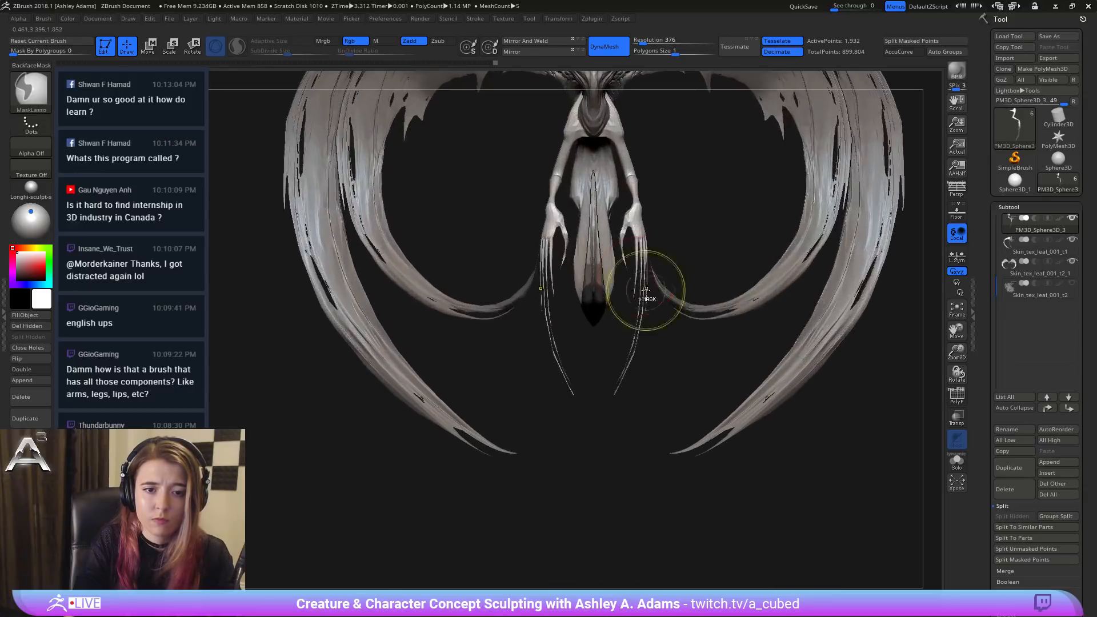
Step: Pull the upper arms and elbows outward from the front so the arms bow away from the torso
right_click_drag(649, 177, 573, 269, "alt")
key("space")
left_click_drag(587, 269, 598, 253)
right_click_drag(598, 253, 602, 243, "shift")
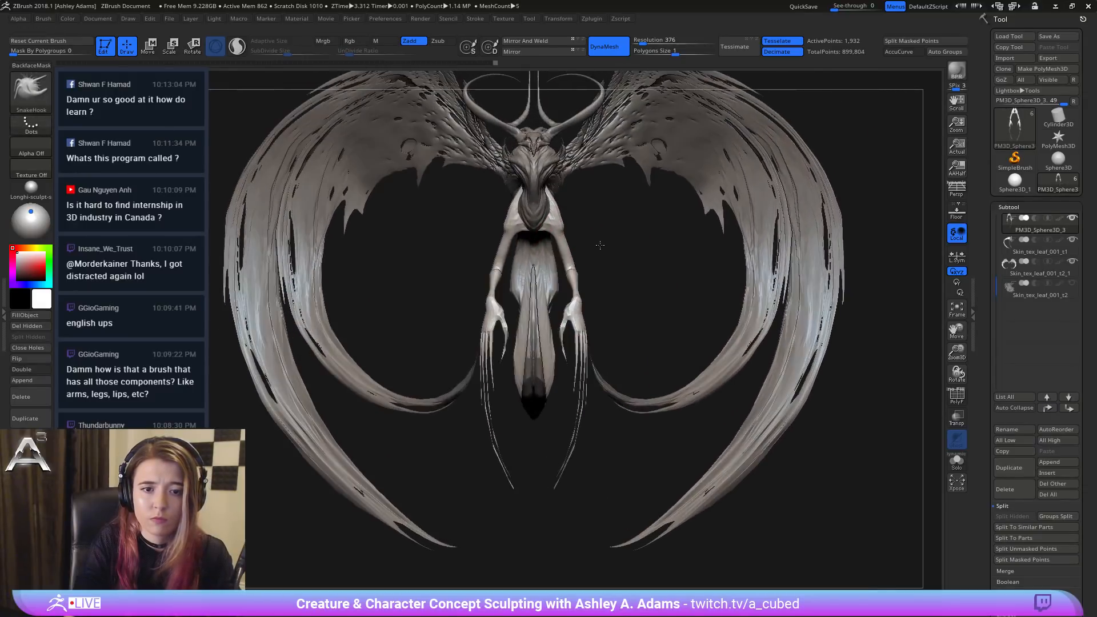
left_click_drag(565, 259, 587, 262)
left_click_drag(578, 306, 584, 296)
Step: Refine the forearm contours between the elbows and wrists so they curve inward toward the hands
right_click_drag(598, 291, 582, 288)
key("space")
left_click_drag(578, 289, 582, 301)
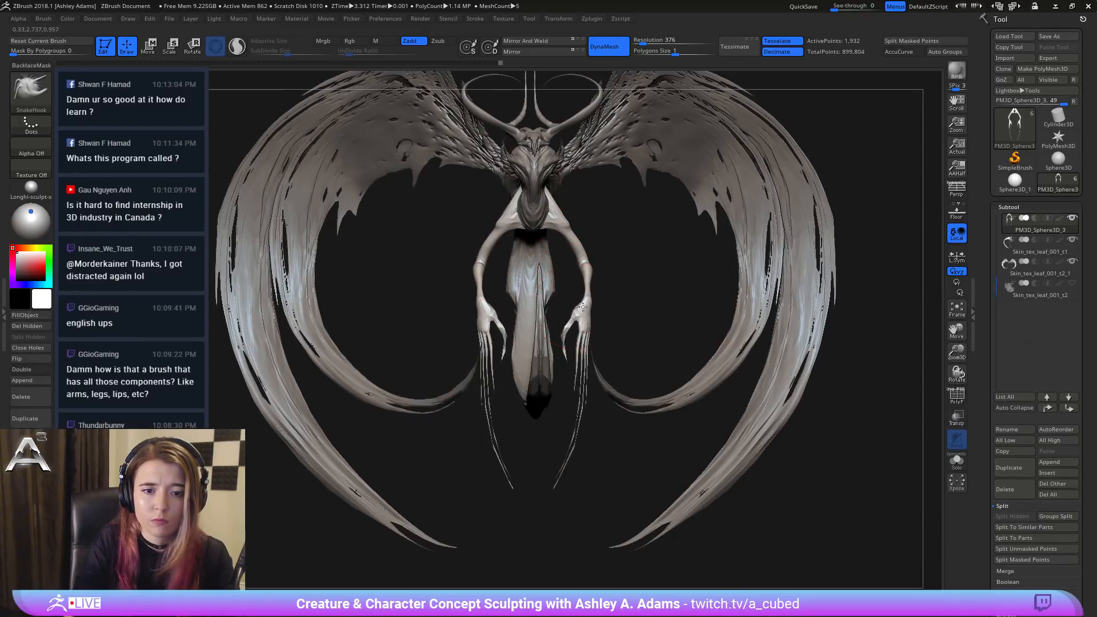
right_click_drag(490, 290, 486, 288)
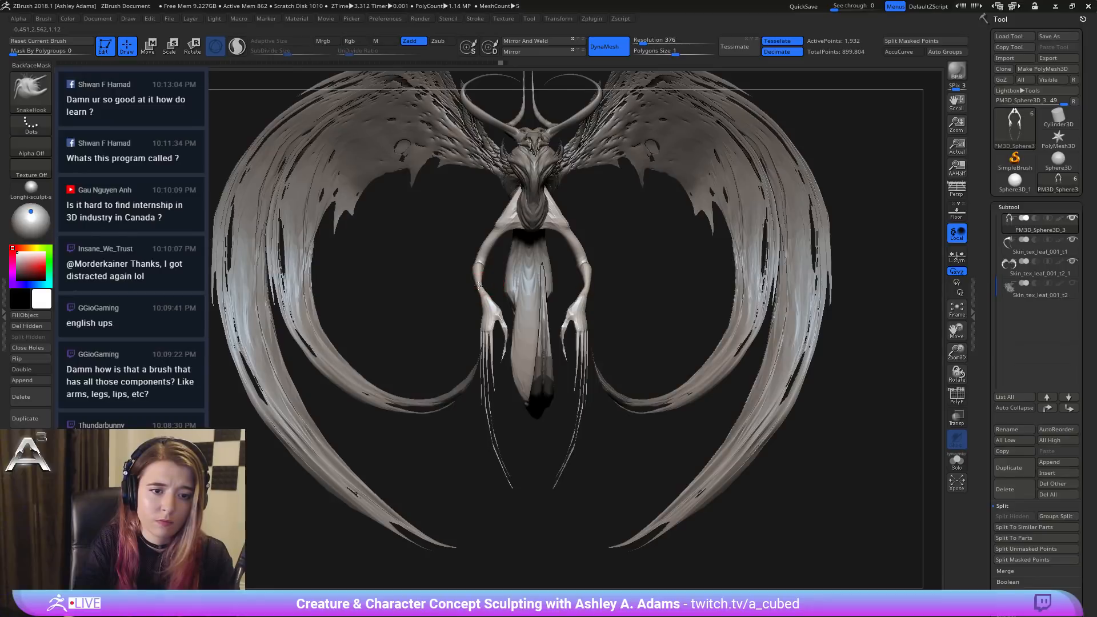
left_click_drag(476, 269, 481, 272)
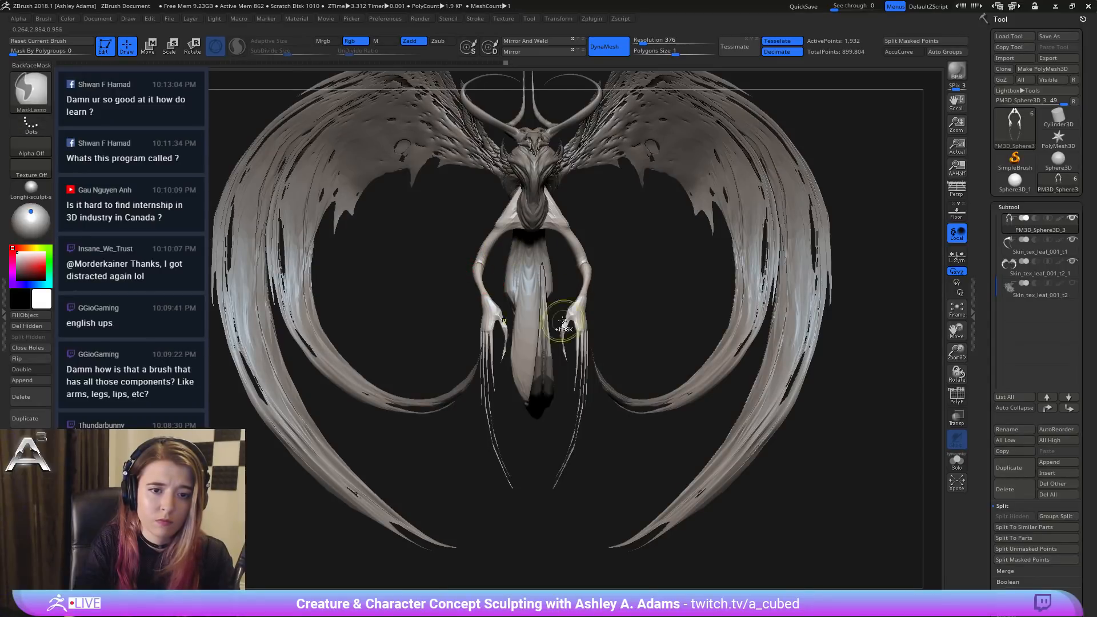
Step: Try to arch the forearms with SnakeHook strokes from the side, and undo those strokes
right_click_drag(563, 321, 498, 314, "ctrl")
right_click(516, 289)
right_click(486, 305)
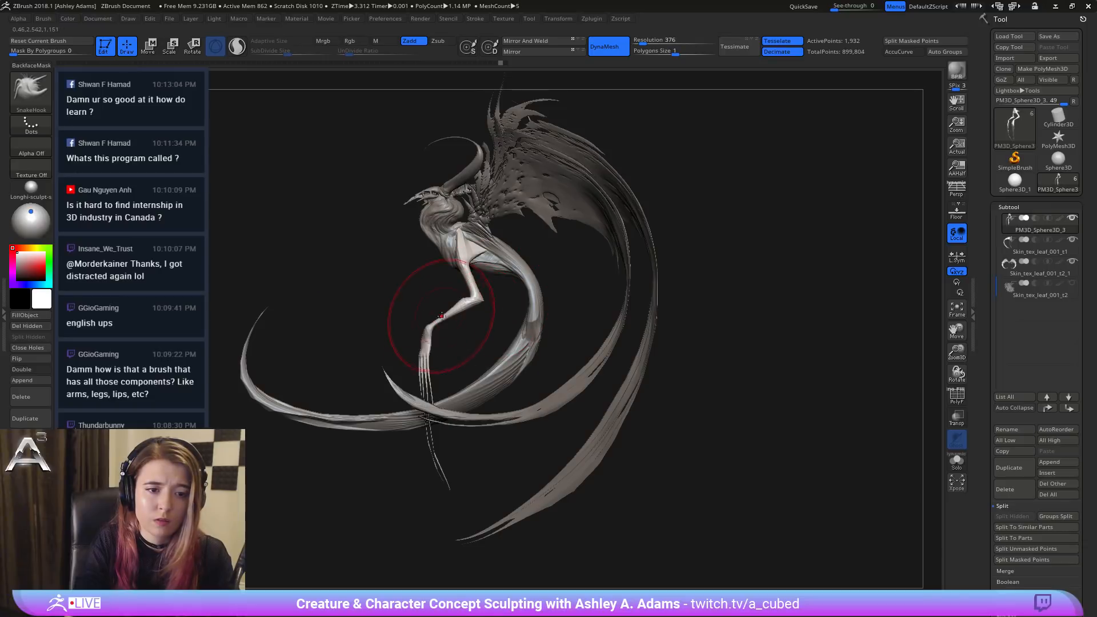
right_click(441, 316)
right_click(444, 314)
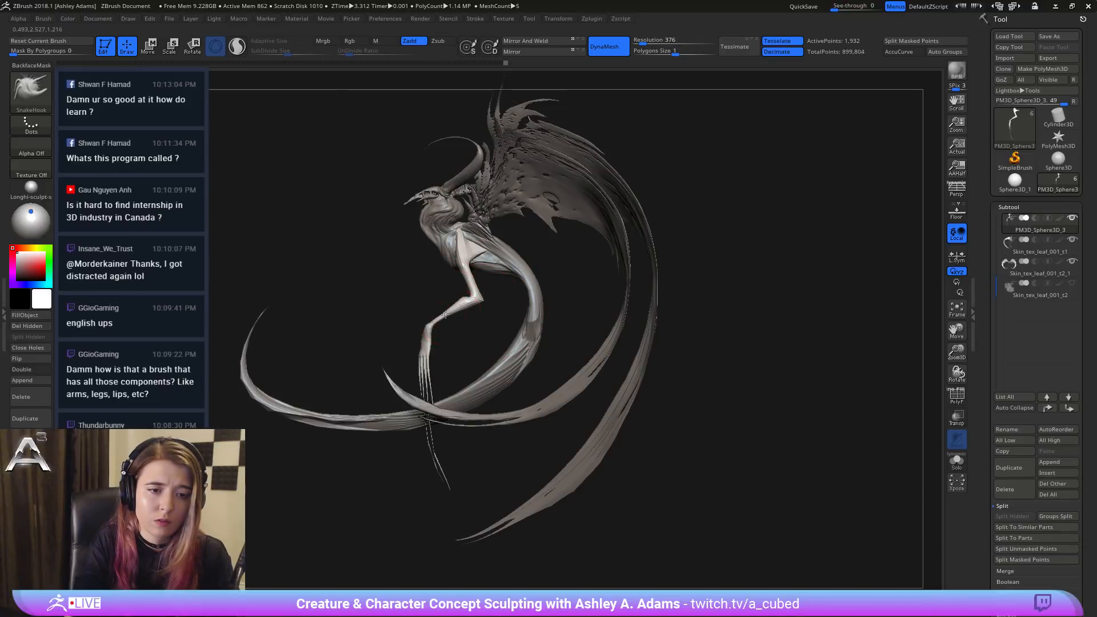
mouse_move(445, 314)
left_mouse_down()
mouse_move(434, 313)
mouse_move(420, 344)
mouse_move(417, 332)
mouse_move(423, 342)
left_mouse_up()
right_click(427, 333)
key("ctrl")
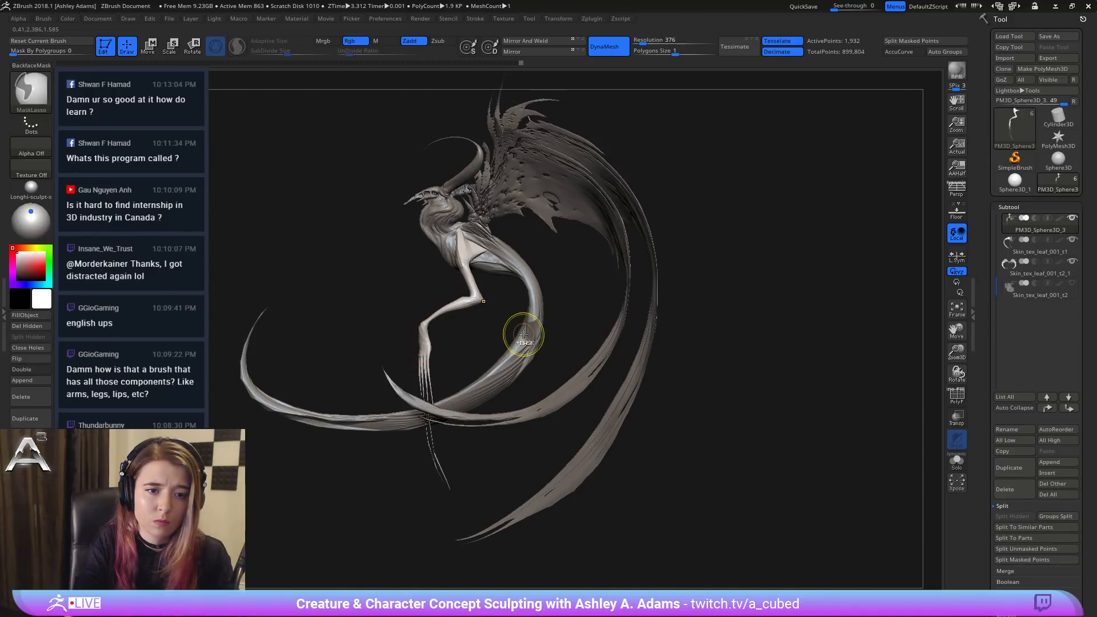
key("ctrl+z")
key("ctrl+z")
key("ctrl+z")
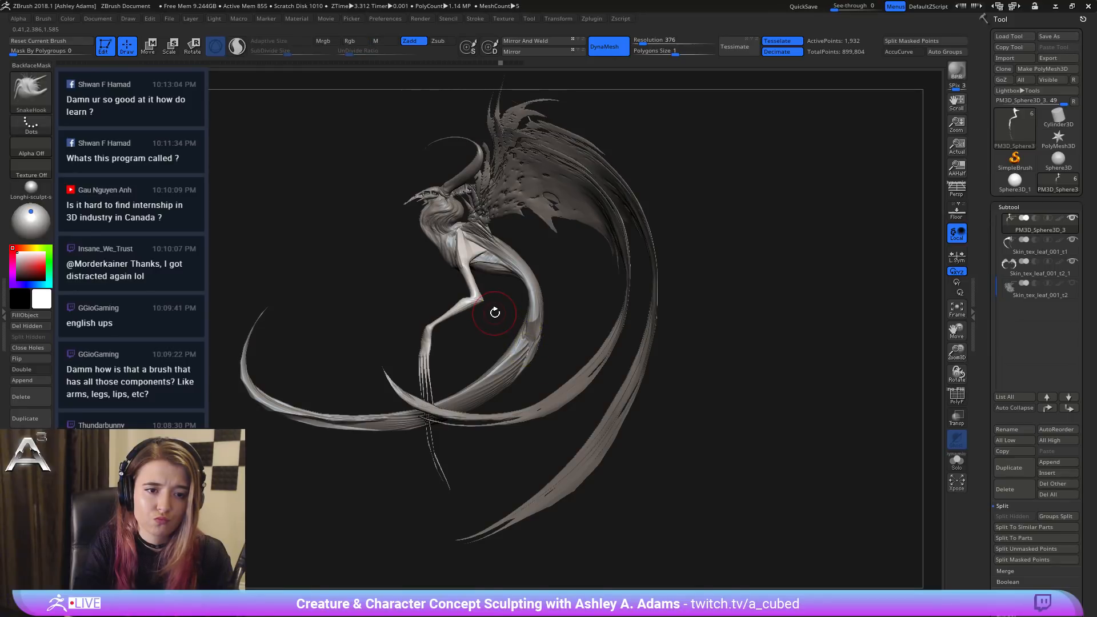
Step: Mask the arms down to the wrists from the front, leaving only the hands and fingers unmasked
mouse_move(494, 315)
left_mouse_down()
mouse_move(502, 372)
mouse_move(513, 316)
left_mouse_up()
right_click(526, 311)
right_click_drag(537, 306, 551, 381, "ctrl")
key("w")
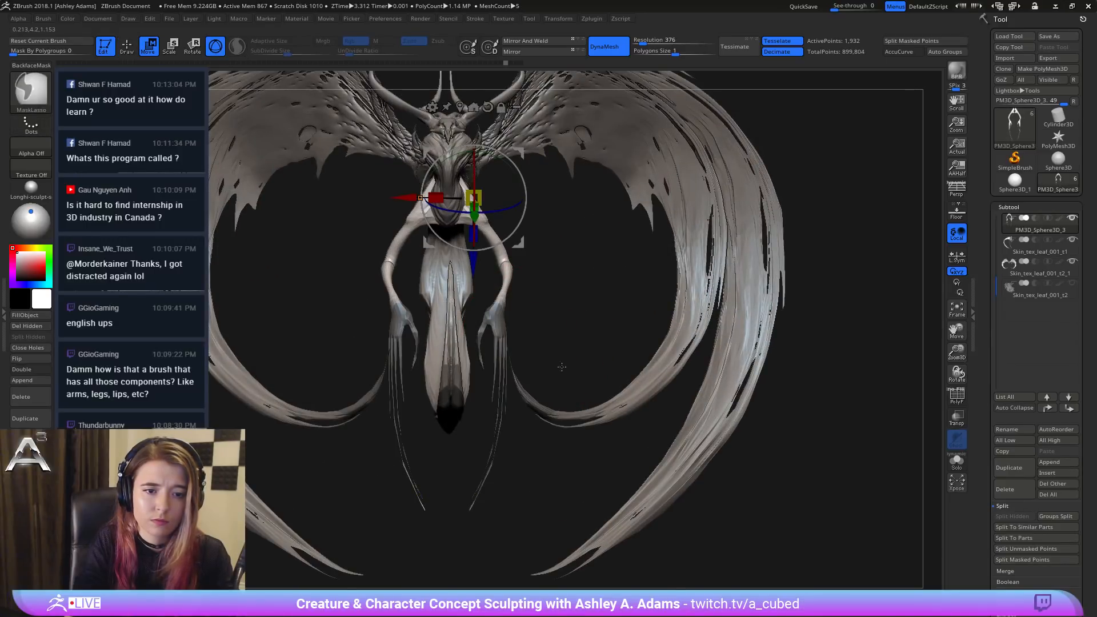
mouse_move(516, 516)
left_mouse_down("ctrl")
mouse_move(562, 360)
mouse_move(448, 378)
left_mouse_up("ctrl")
key("ctrl+z")
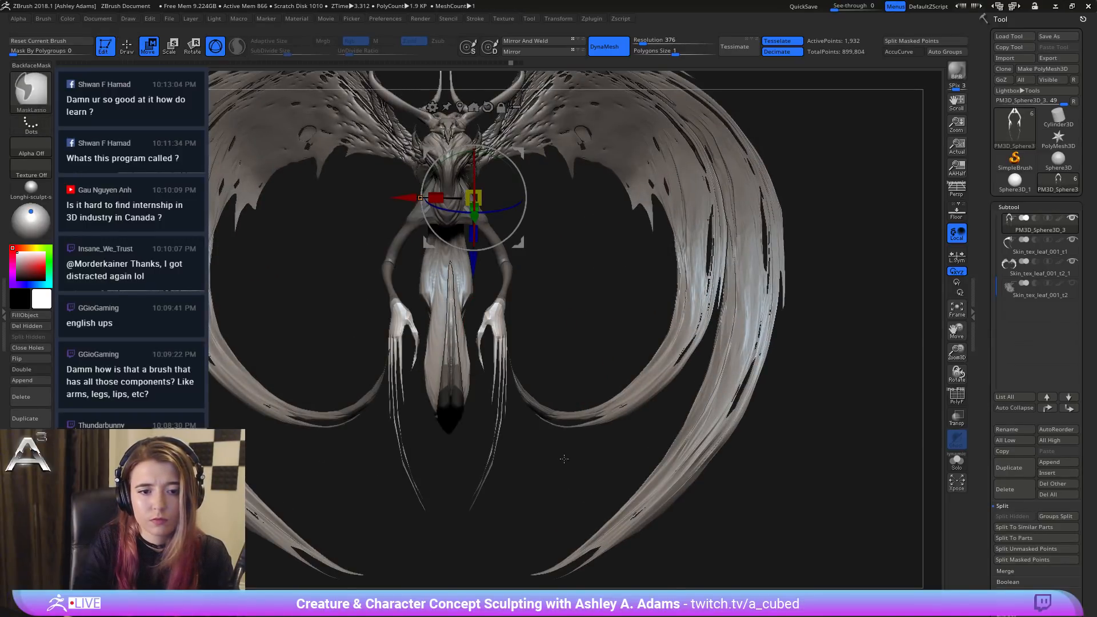
mouse_move(517, 514)
left_mouse_down("ctrl+alt")
mouse_move(560, 378)
mouse_move(386, 367)
left_mouse_up("ctrl+alt")
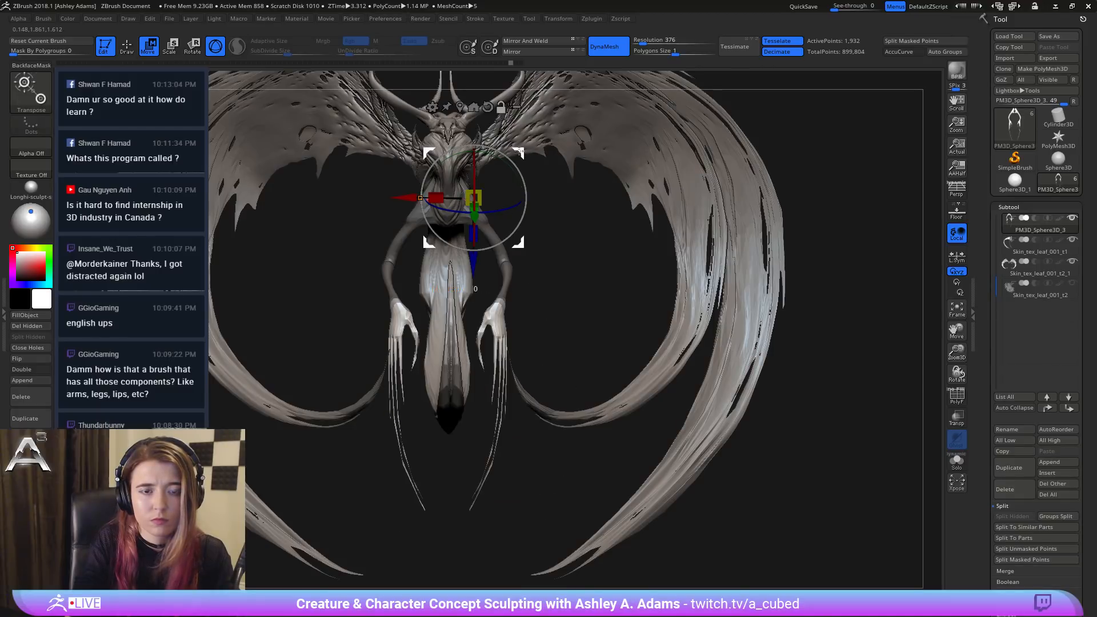
Step: Align the gizmo upright at the wrist and rotate the hands so the fingers turn inward
mouse_move(518, 151)
left_mouse_down("alt")
mouse_move(553, 265)
mouse_move(509, 233)
mouse_move(462, 237)
left_mouse_up("alt")
left_click(513, 212, "alt")
left_click_drag(545, 255, 550, 233, "alt")
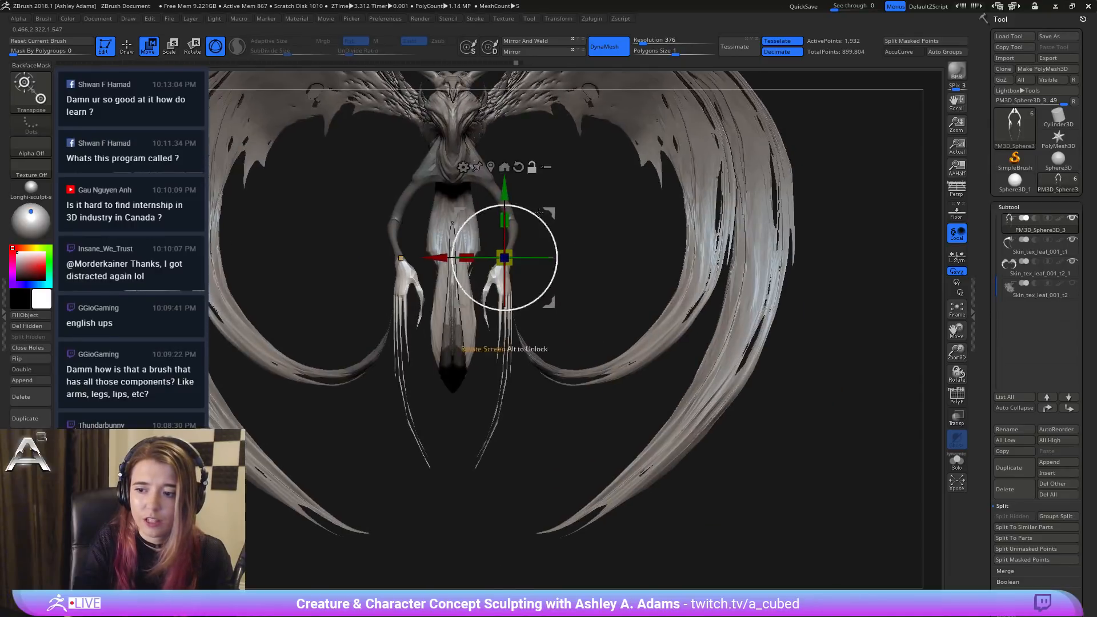
left_click_drag(565, 274, 543, 260)
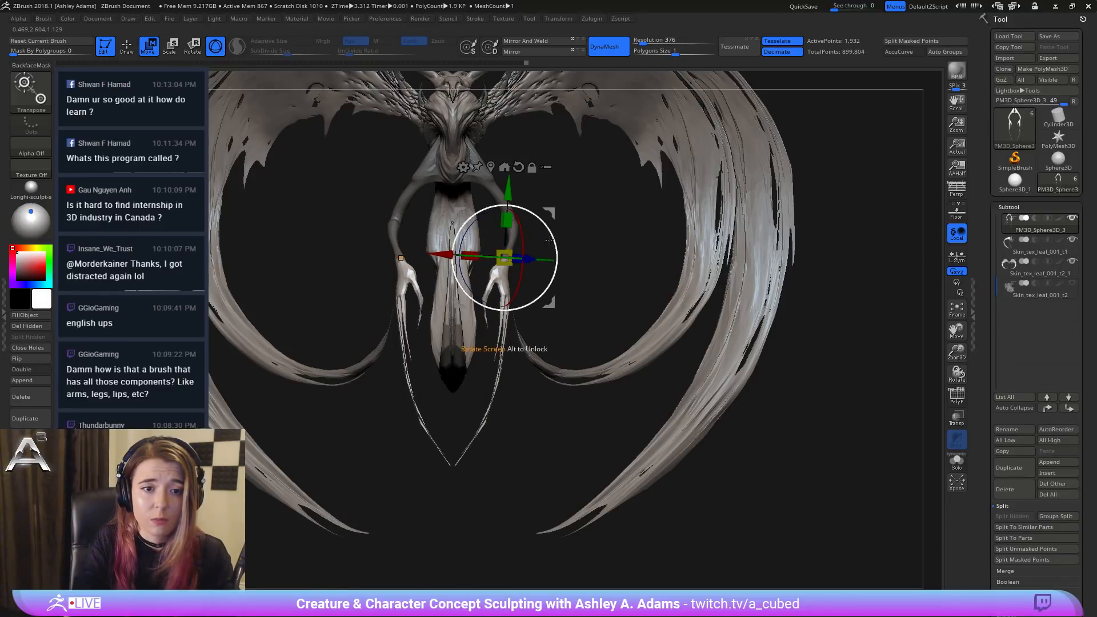
mouse_move(549, 241)
left_mouse_down()
mouse_move(611, 255)
mouse_move(566, 240)
left_mouse_up()
Step: Reshape the turned fingers with the SnakeHook brush and extend the longest fingertips further downward
key("q")
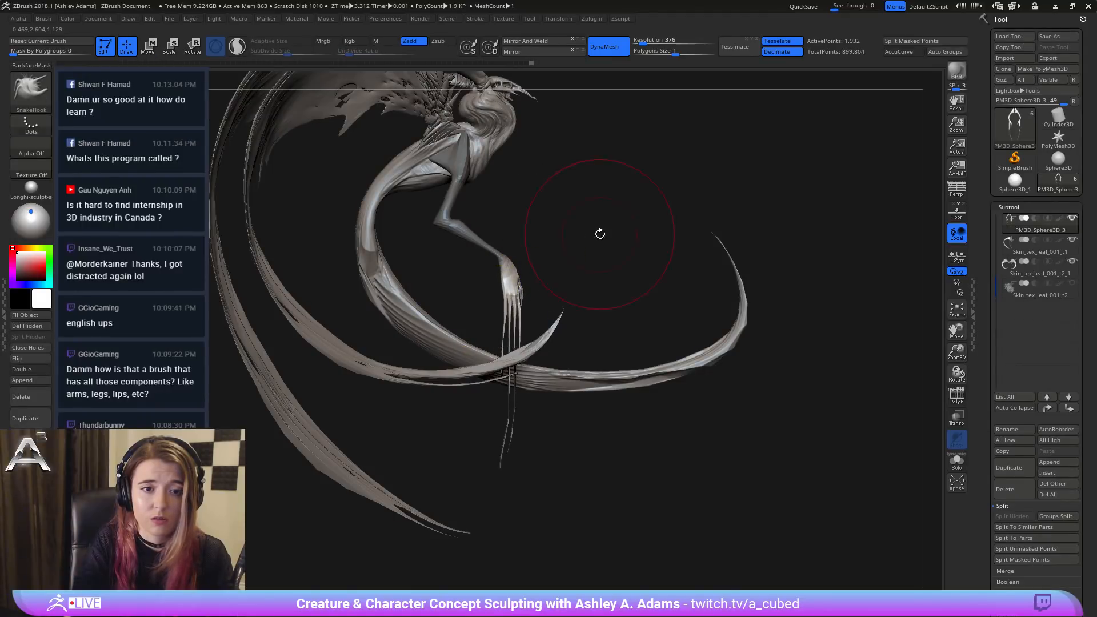
left_click_drag(634, 222, 566, 222)
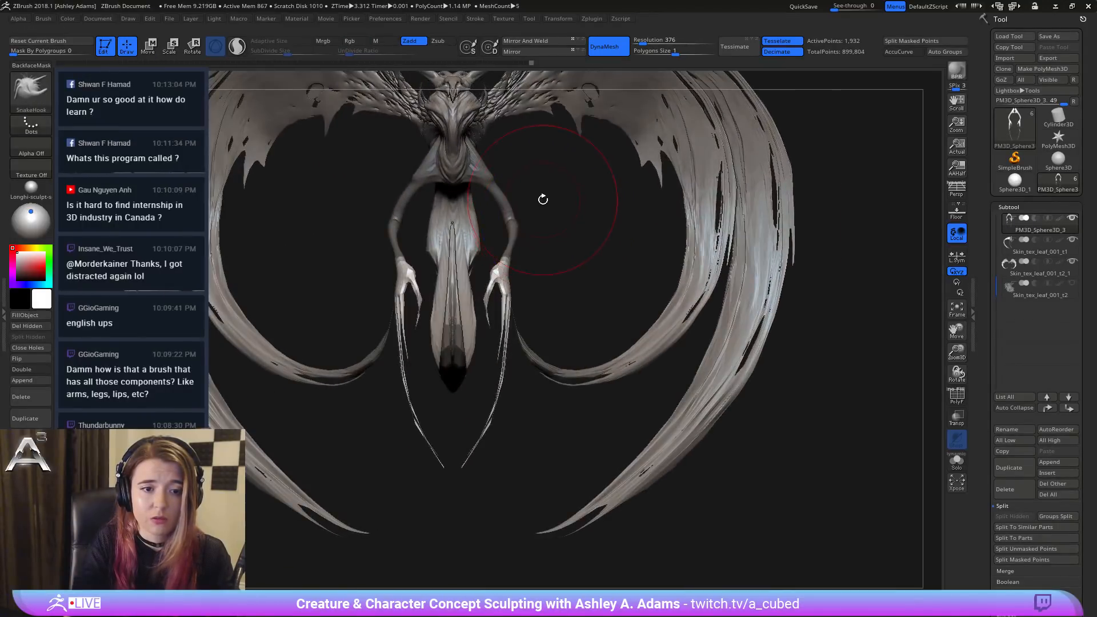
left_click_drag(501, 347, 503, 350)
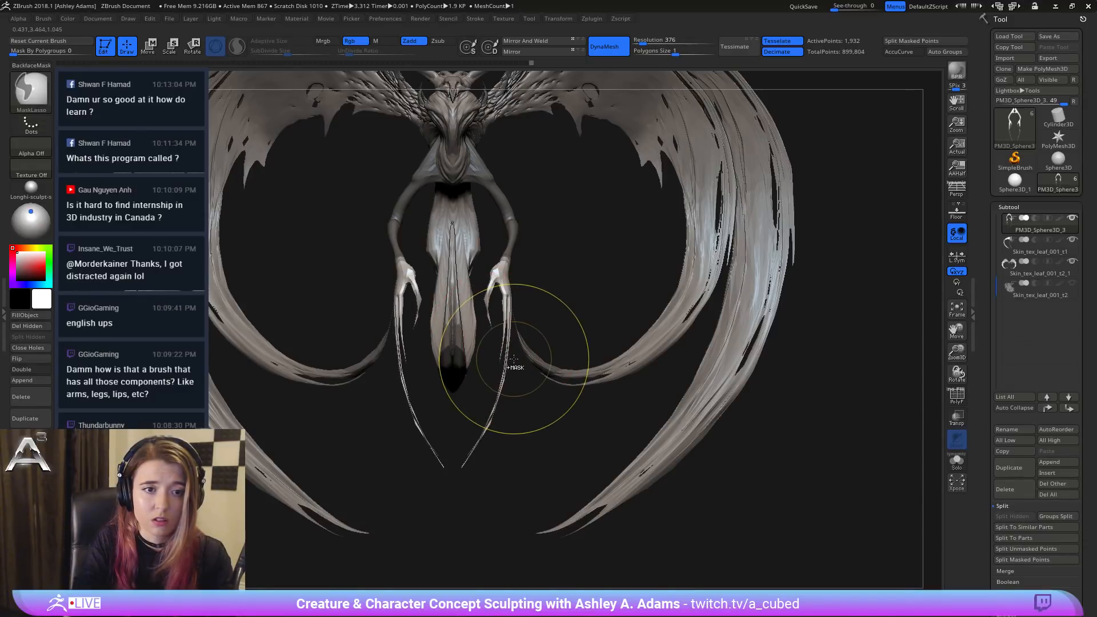
left_click_drag(464, 468, 462, 505)
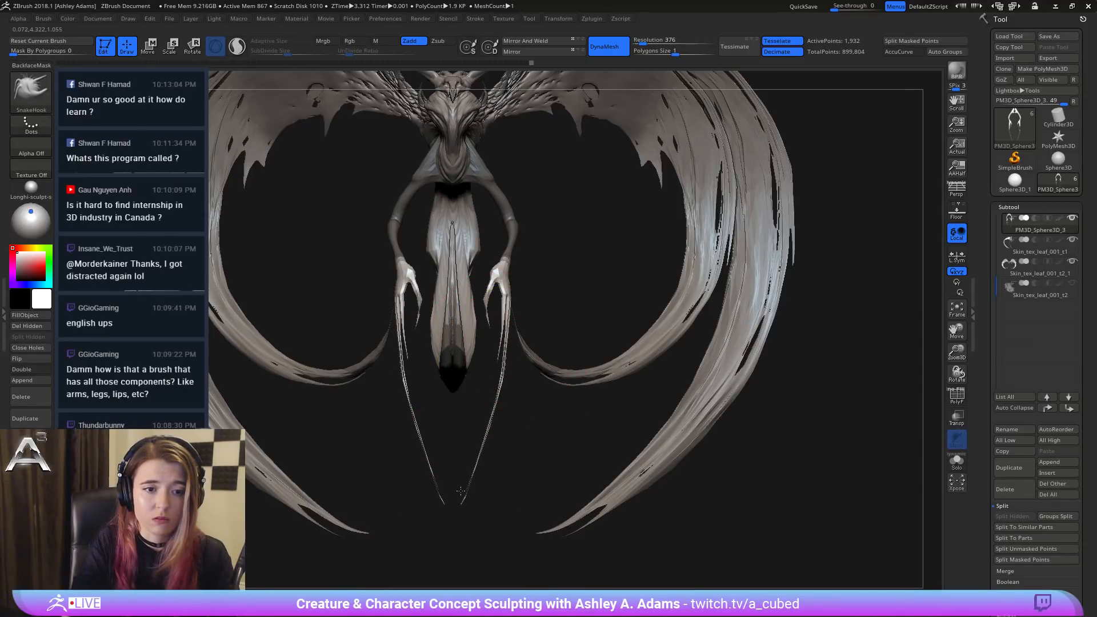
left_click_drag(404, 384, 403, 356, "shift")
Step: Smooth the extended fingertips from the side and front so they taper to finer points
mouse_move(455, 424)
right_mouse_down("ctrl")
mouse_move(499, 247)
mouse_move(548, 343)
mouse_move(519, 306)
mouse_move(451, 298)
mouse_move(420, 374)
mouse_move(474, 251)
right_mouse_up("ctrl")
right_click(396, 382)
right_click_drag(479, 294, 537, 293)
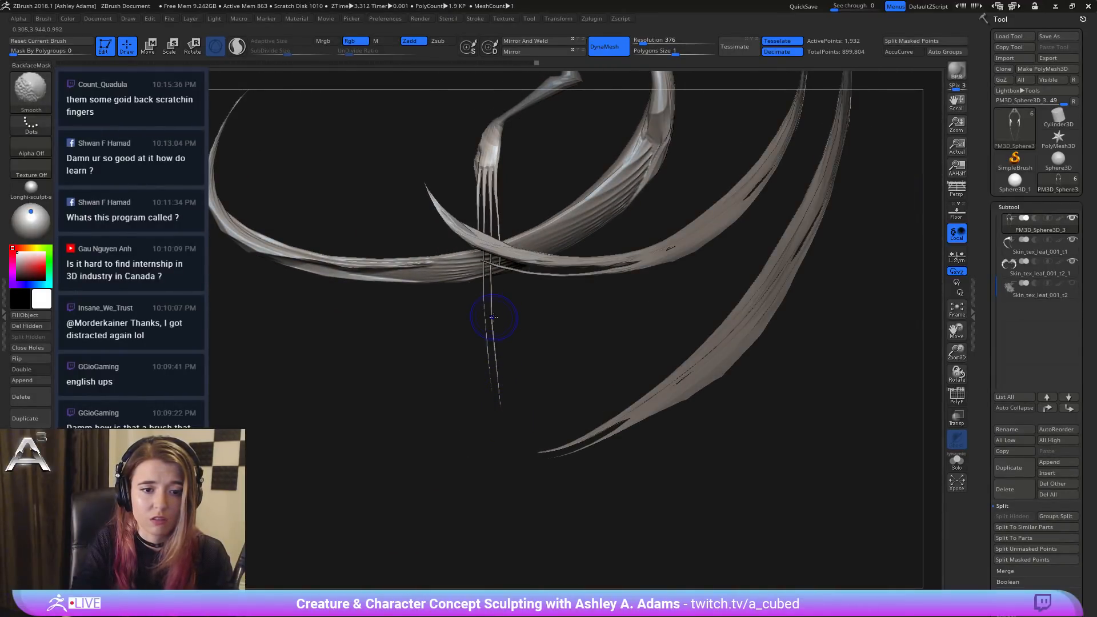
right_click_drag(531, 309, 482, 303, "shift")
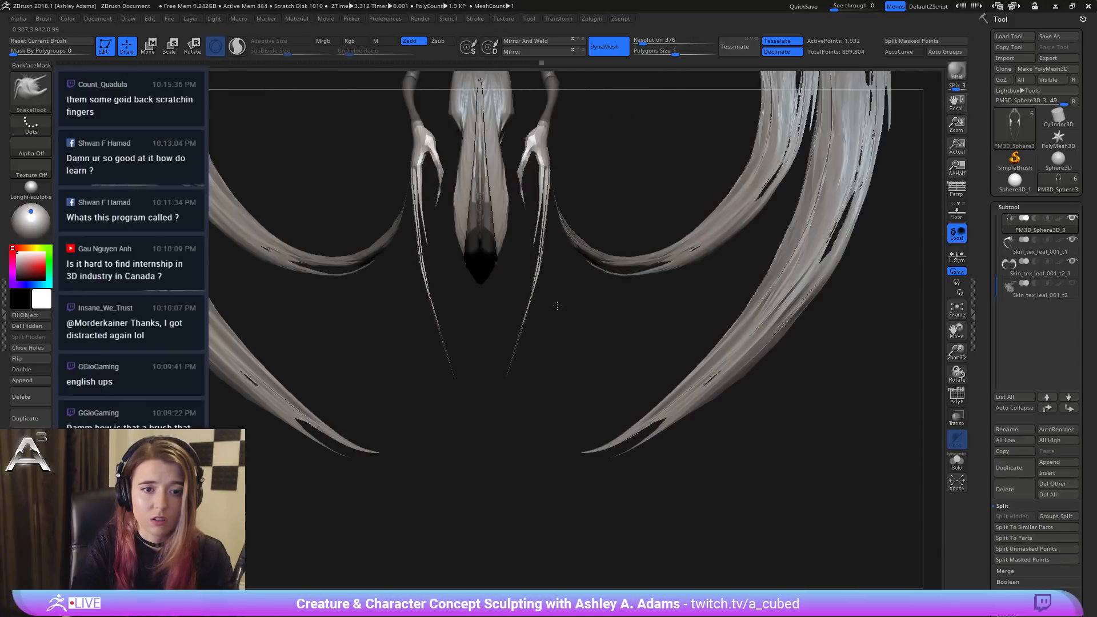
Step: Refine the long fingers and inner thumbs of both hands with small SnakeHook strokes from the front and a slight angle
key("space")
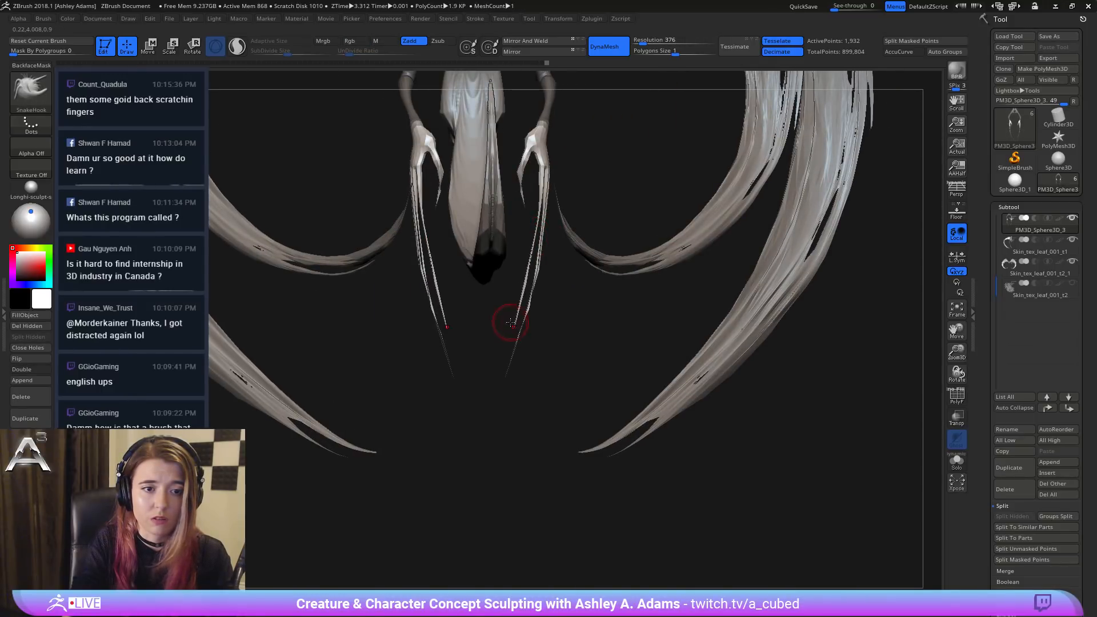
key("space")
right_click_drag(490, 280, 443, 280)
left_click_drag(430, 257, 428, 261)
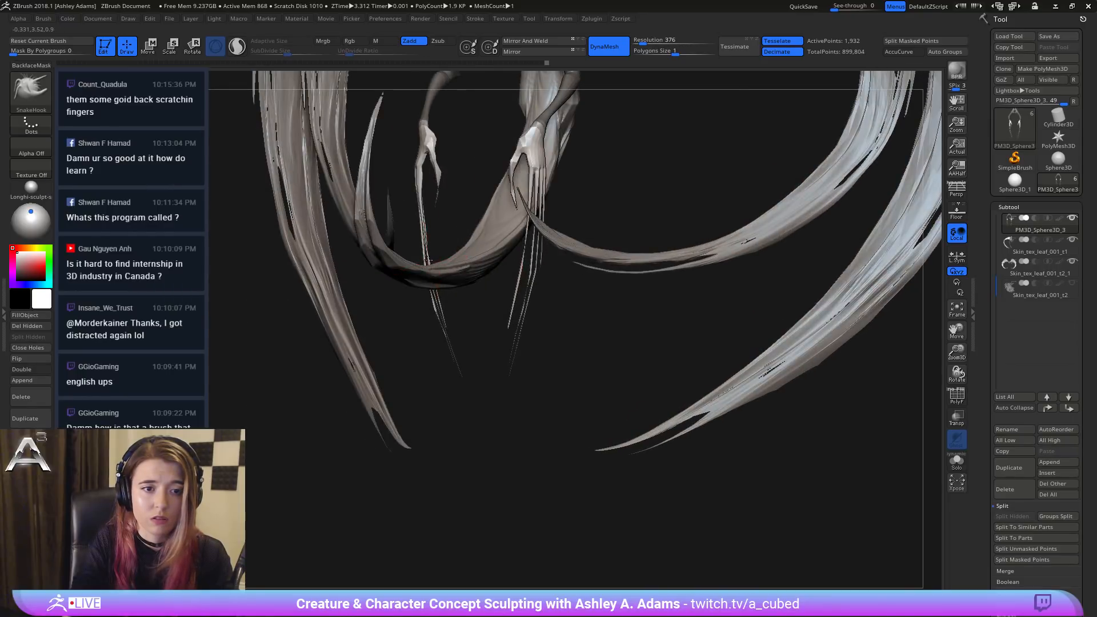
right_click_drag(449, 250, 542, 242)
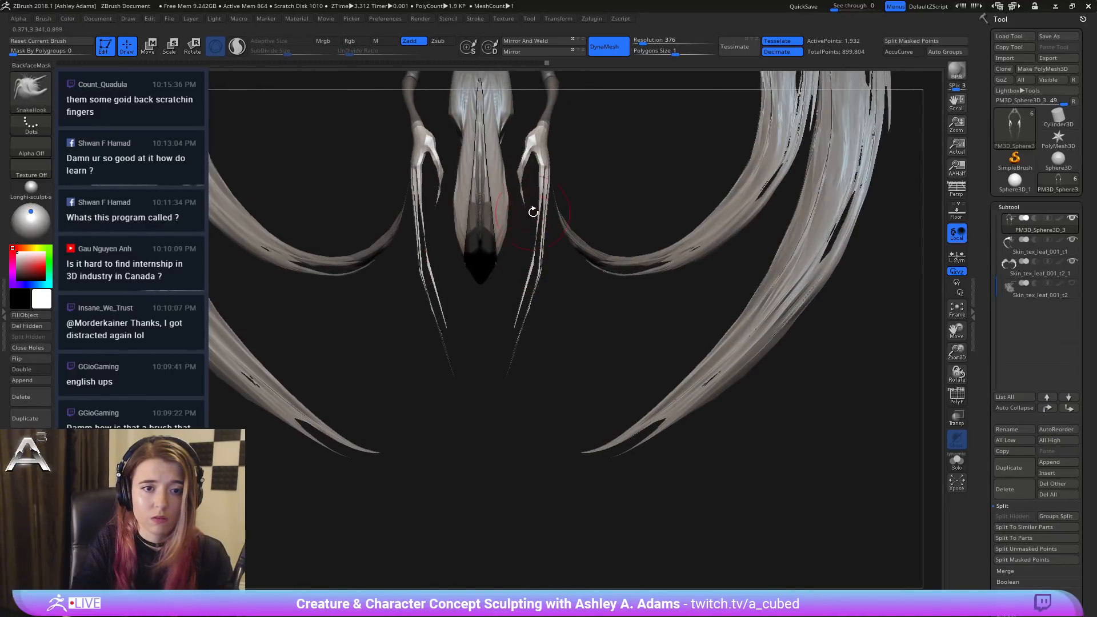
left_click_drag(520, 189, 521, 200)
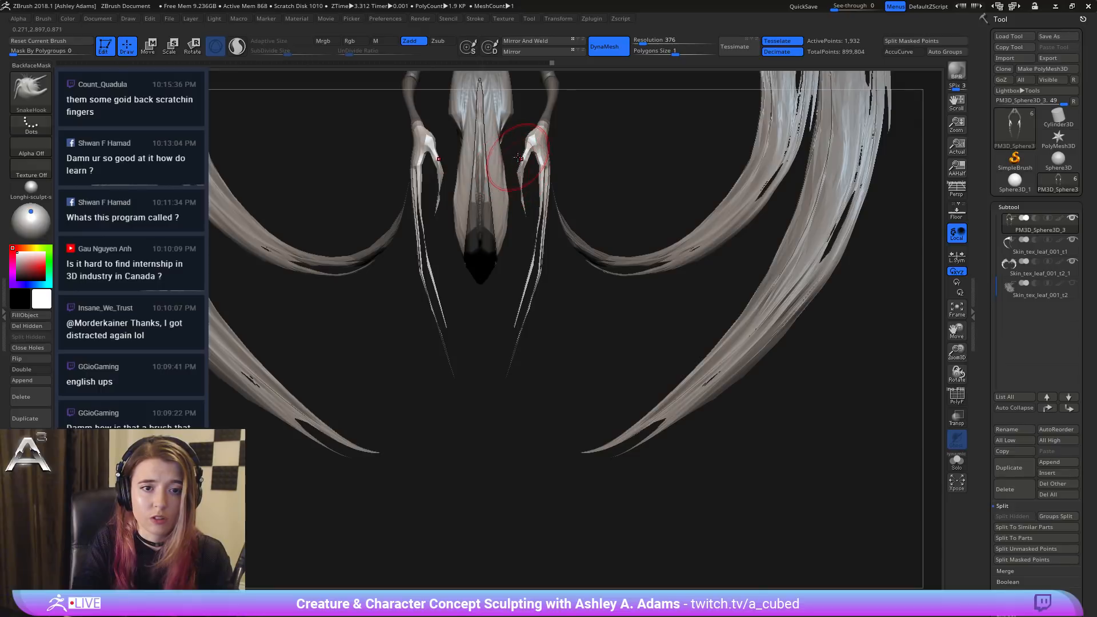
left_click_drag(520, 158, 525, 157)
Step: Adjust the shape of the hands just below the wrists with short SnakeHook strokes
right_click(479, 205)
right_click_drag(433, 121, 439, 231, "alt")
left_click_drag(439, 245, 437, 242)
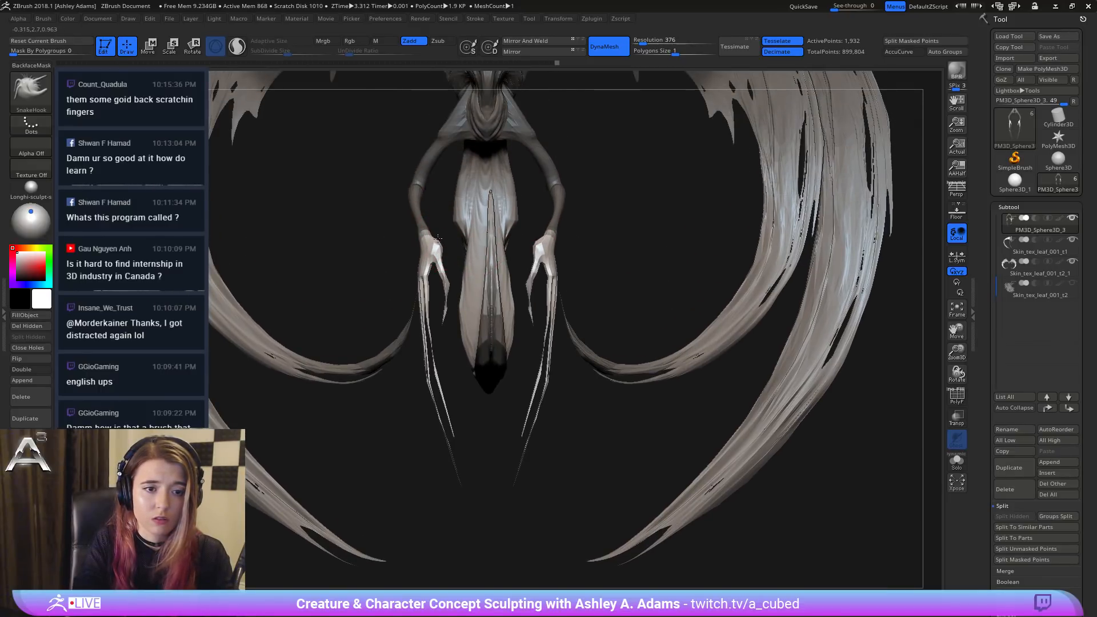
right_click_drag(437, 241, 442, 240)
left_click_drag(439, 240, 438, 244)
right_click_drag(437, 243, 418, 242)
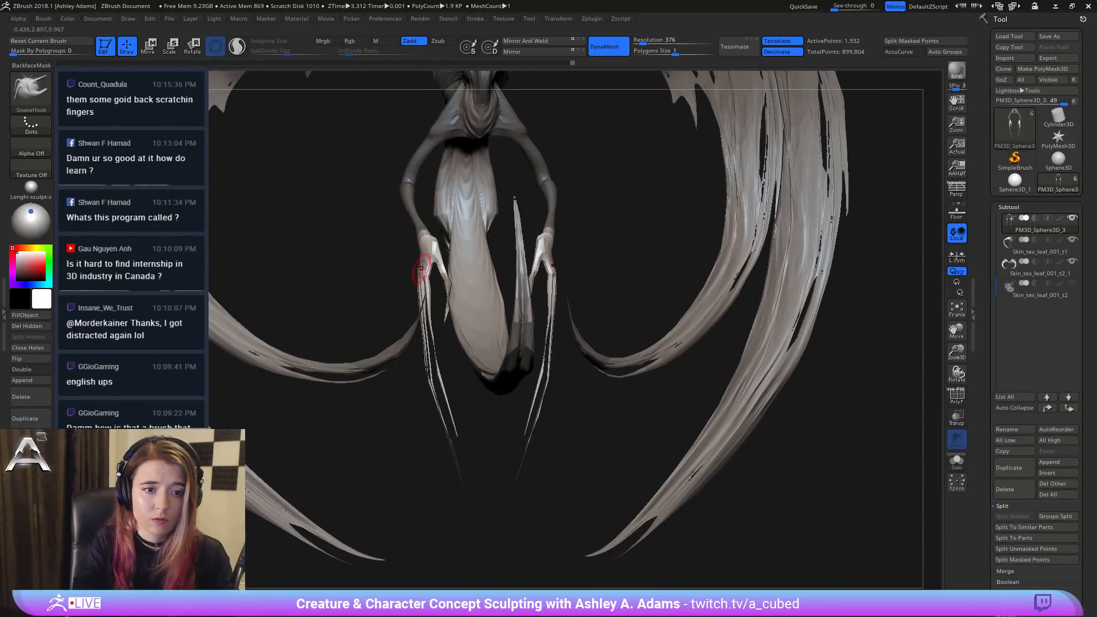
Step: Examine the arms, long fingers and overall silhouette of the creature from the side, front and three-quarter views
right_click_drag(420, 275, 362, 292)
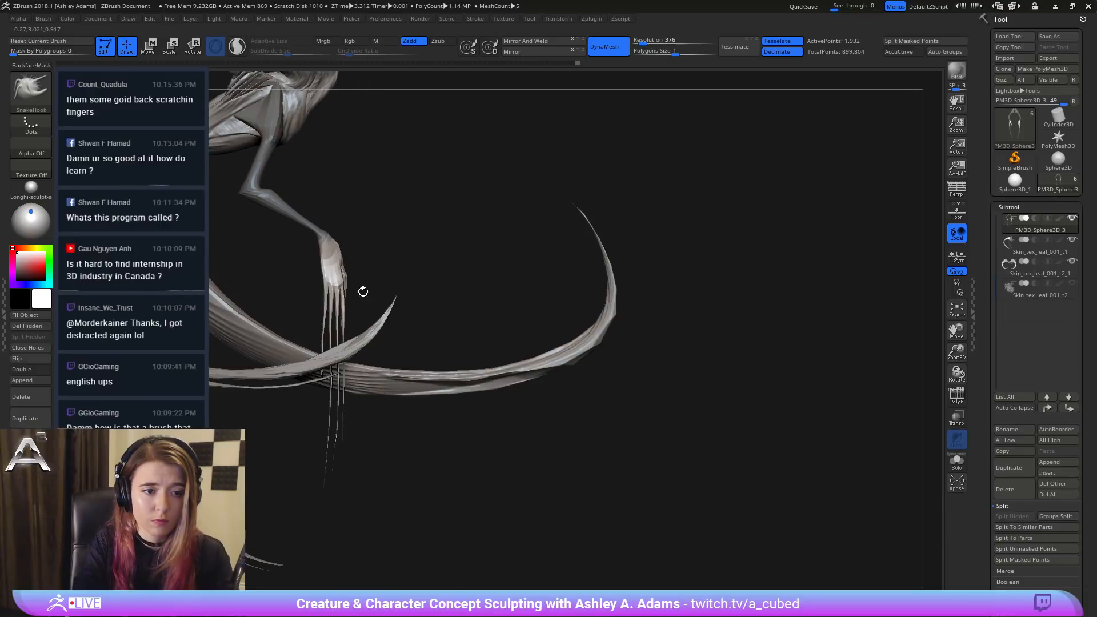
right_click_drag(344, 341, 379, 286, "alt")
right_click(374, 286)
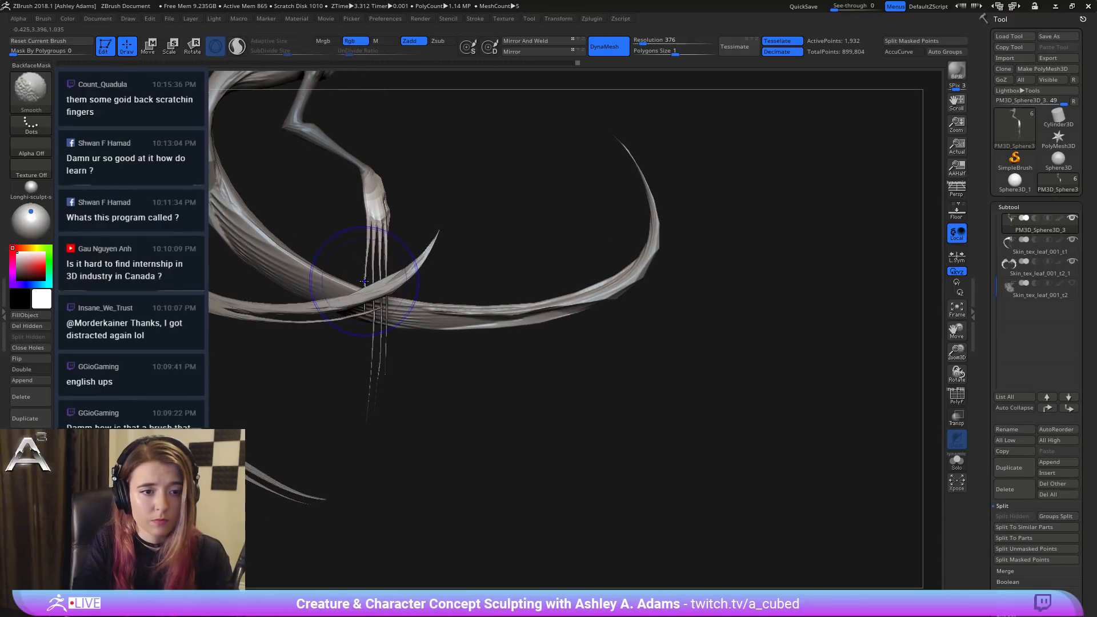
key("f")
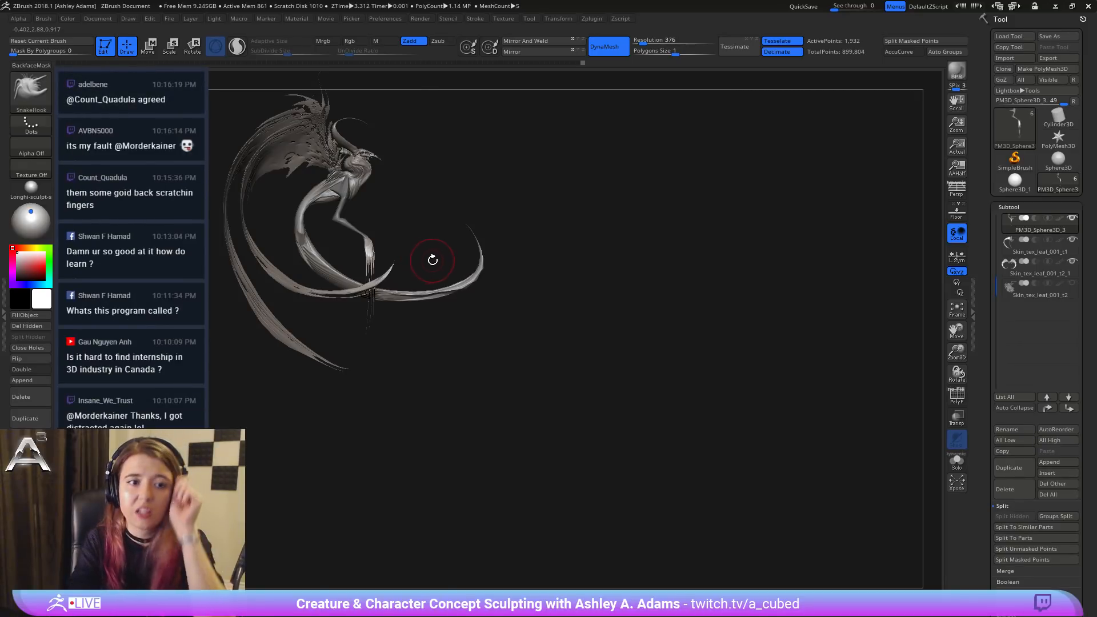
mouse_move(455, 196)
left_mouse_down()
mouse_move(450, 233)
mouse_move(485, 299)
left_mouse_up()
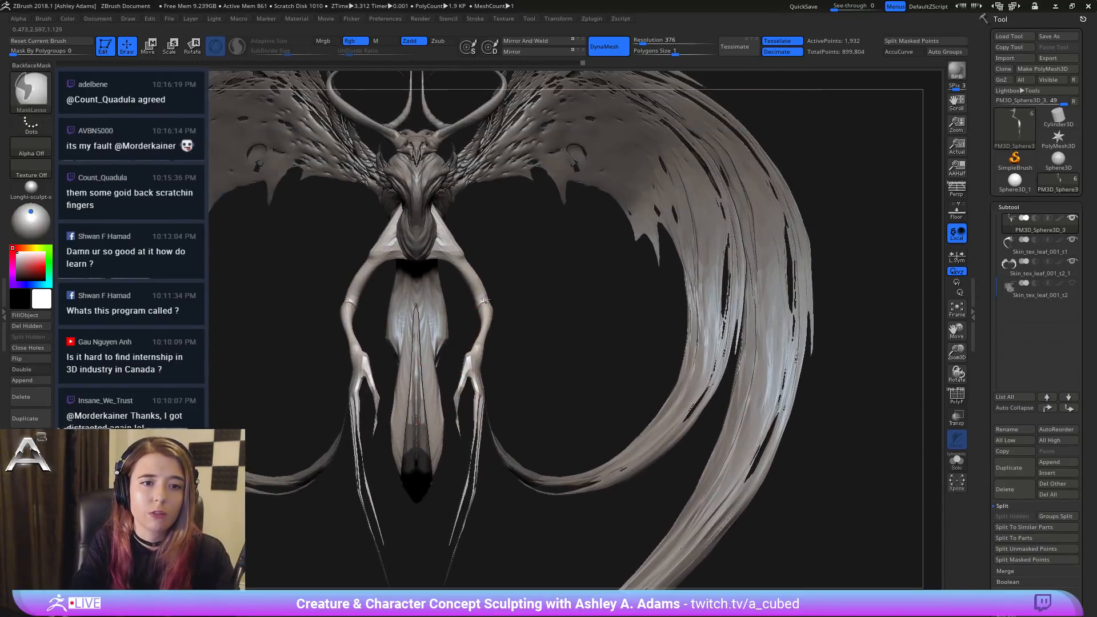
key("f")
left_click_drag(548, 284, 516, 275)
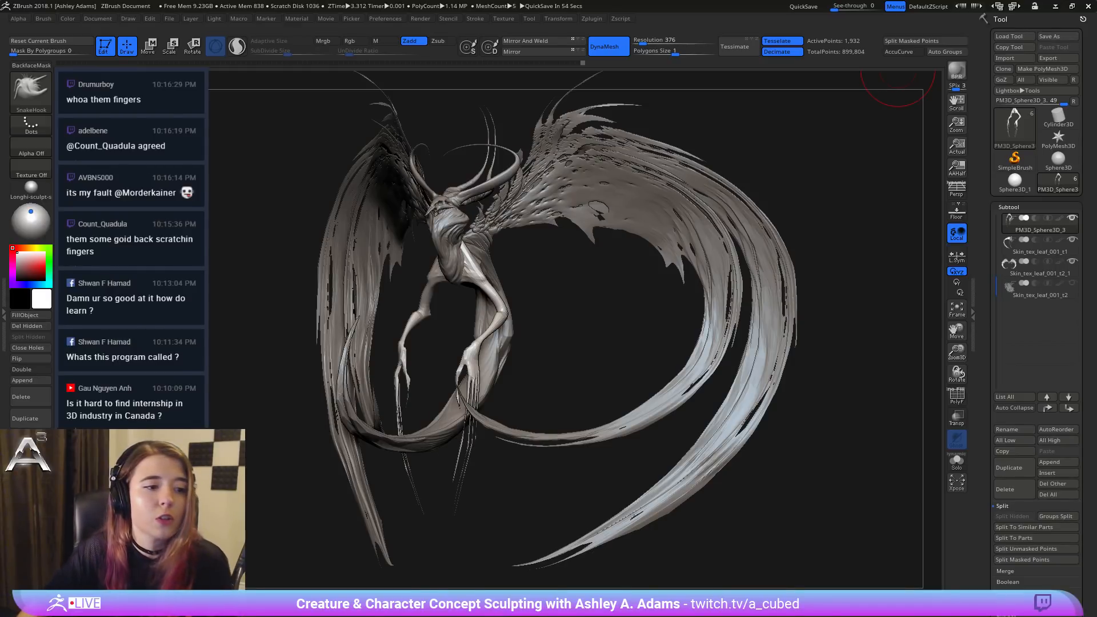
Step: Open LightBox and browse its content library
key("comma")
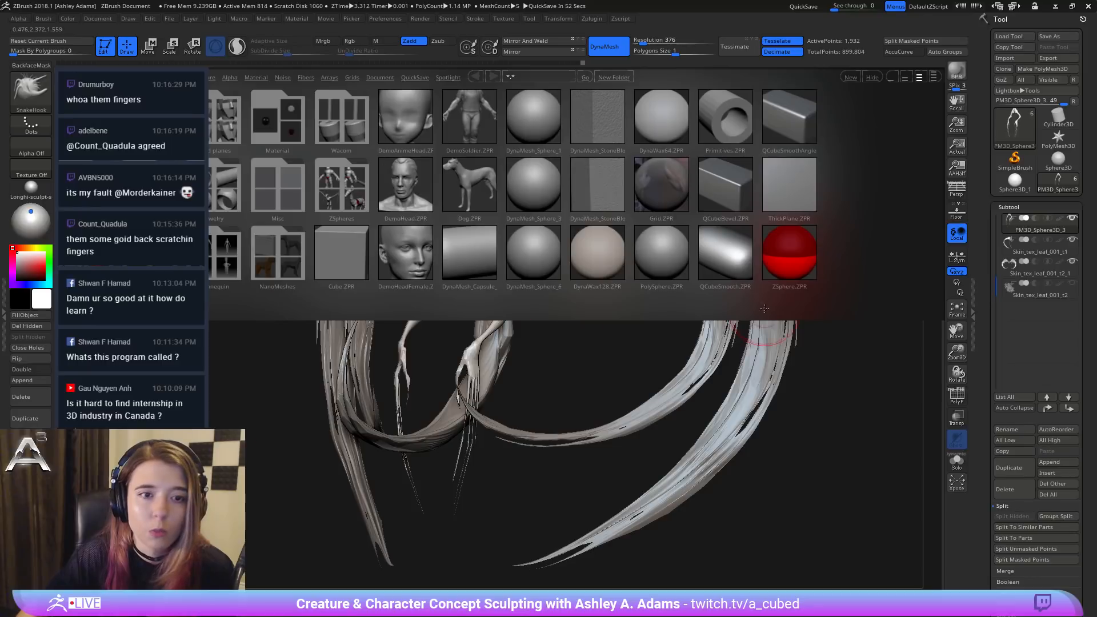
left_click(178, 77)
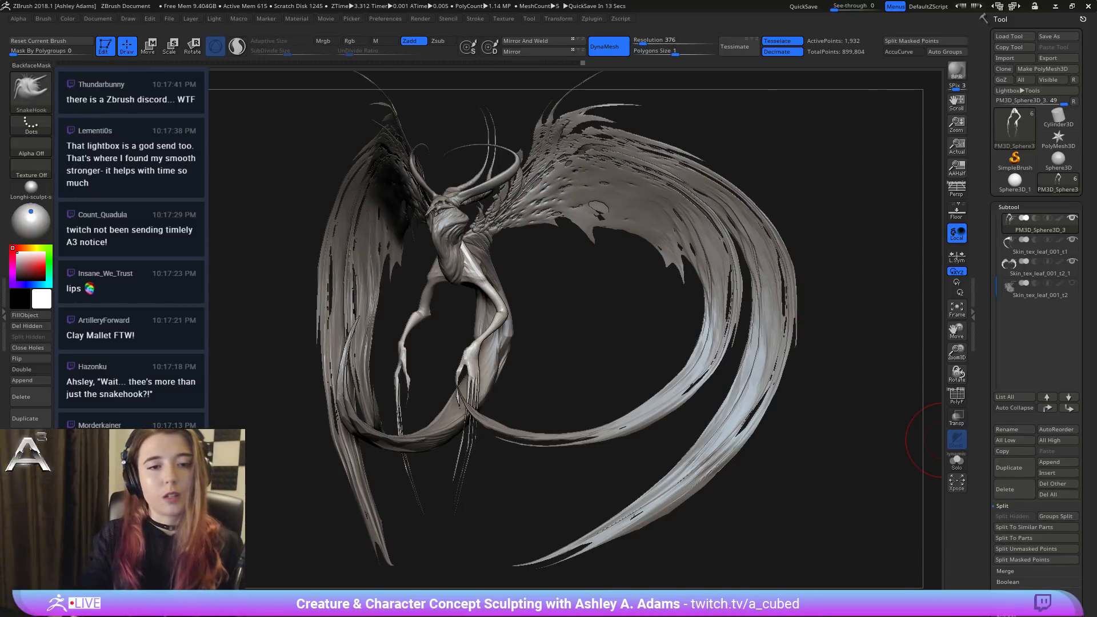
Step: Pull the rear edge of the shoulders back along the body's side with the SnakeHook brush
right_click_drag(553, 254, 674, 257)
mouse_move(485, 246)
right_mouse_down("alt")
mouse_move(493, 201)
mouse_move(524, 182)
mouse_move(514, 220)
mouse_move(468, 268)
mouse_move(506, 219)
right_mouse_up("alt")
right_click(468, 274)
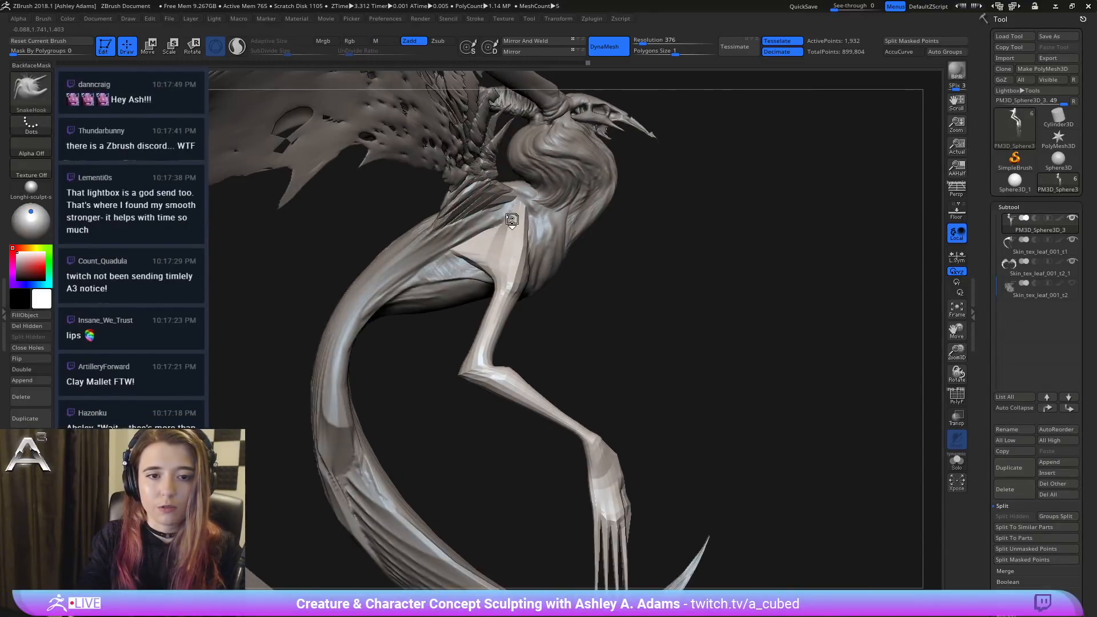
right_click(498, 221)
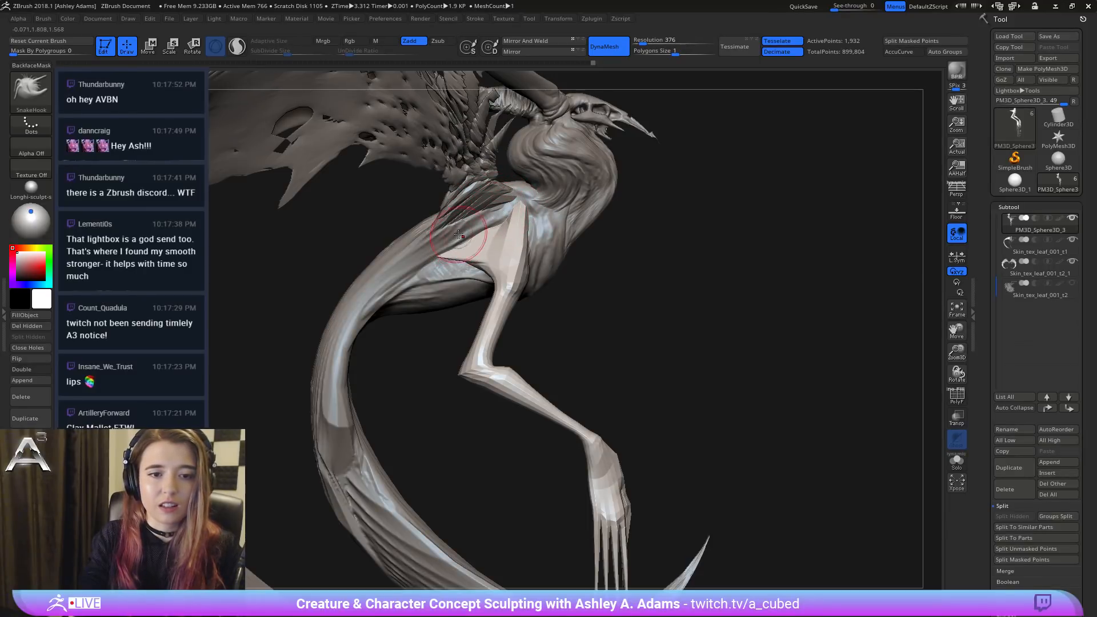
key("ctrl")
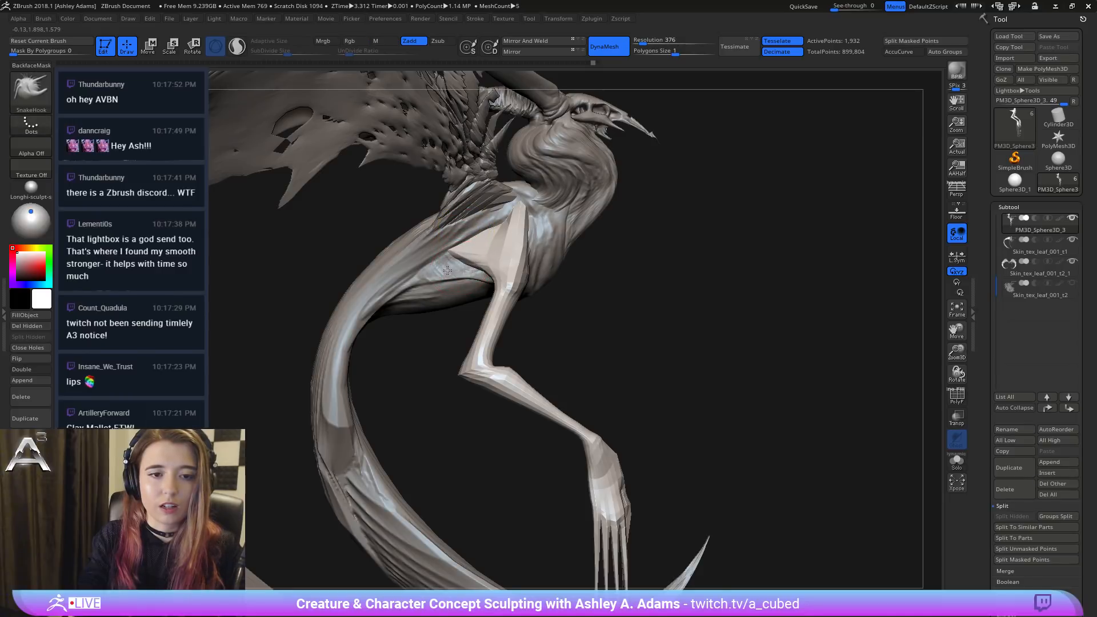
left_click_drag(460, 267, 457, 271)
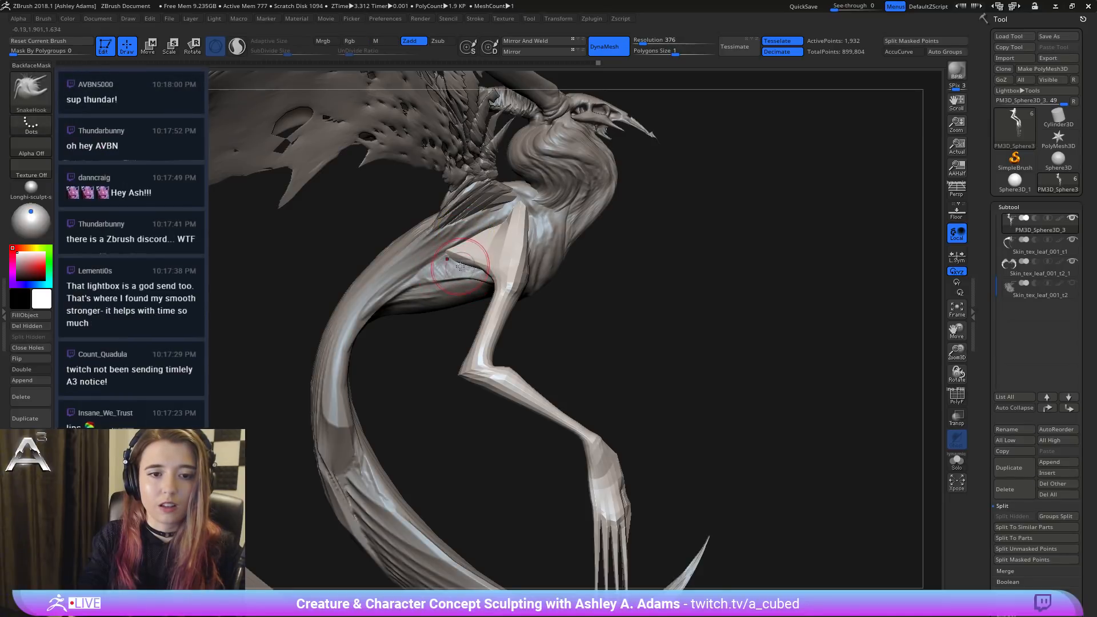
right_click(454, 262)
mouse_move(454, 262)
right_mouse_down()
mouse_move(480, 266)
mouse_move(466, 269)
right_mouse_up()
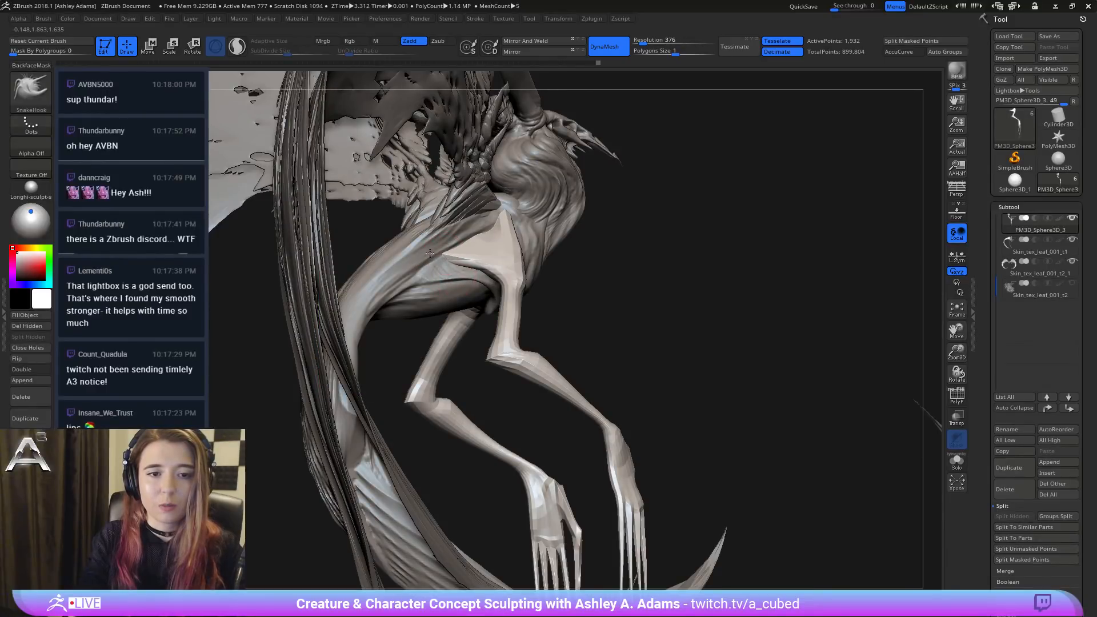
left_click_drag(445, 255, 457, 252)
mouse_move(480, 252)
right_mouse_down()
mouse_move(459, 260)
mouse_move(480, 251)
right_mouse_up()
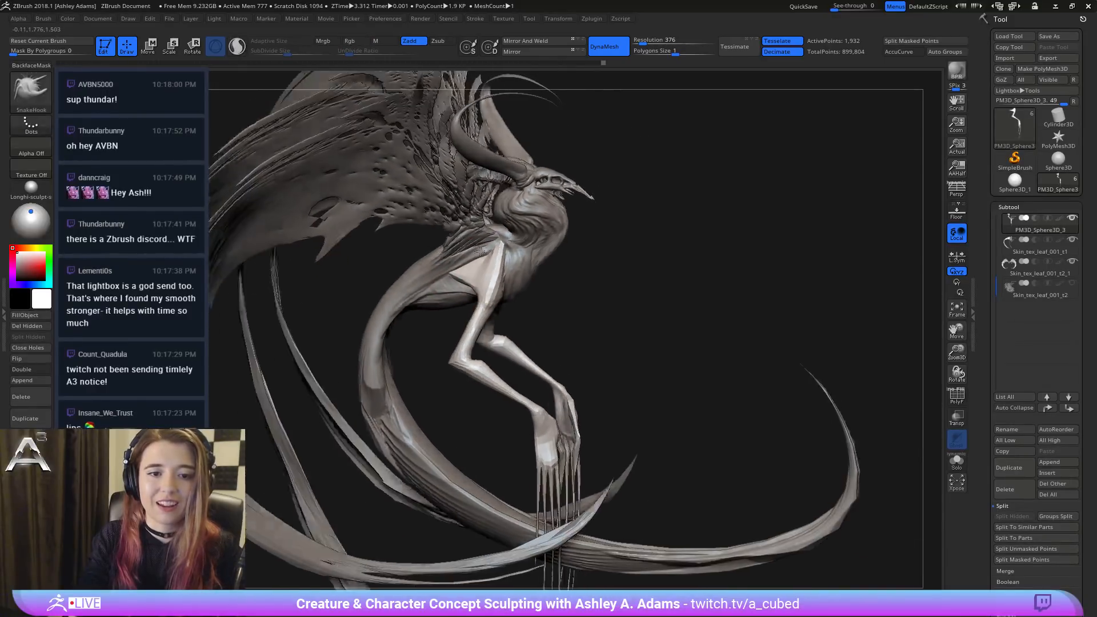
Step: Build up volume on the upper arms and around the armpits with the ClayBuildup brush, working from front and back
mouse_move(485, 293)
right_mouse_down()
mouse_move(512, 289)
mouse_move(430, 268)
mouse_move(483, 306)
right_mouse_up()
key("b")
key("c")
key("b")
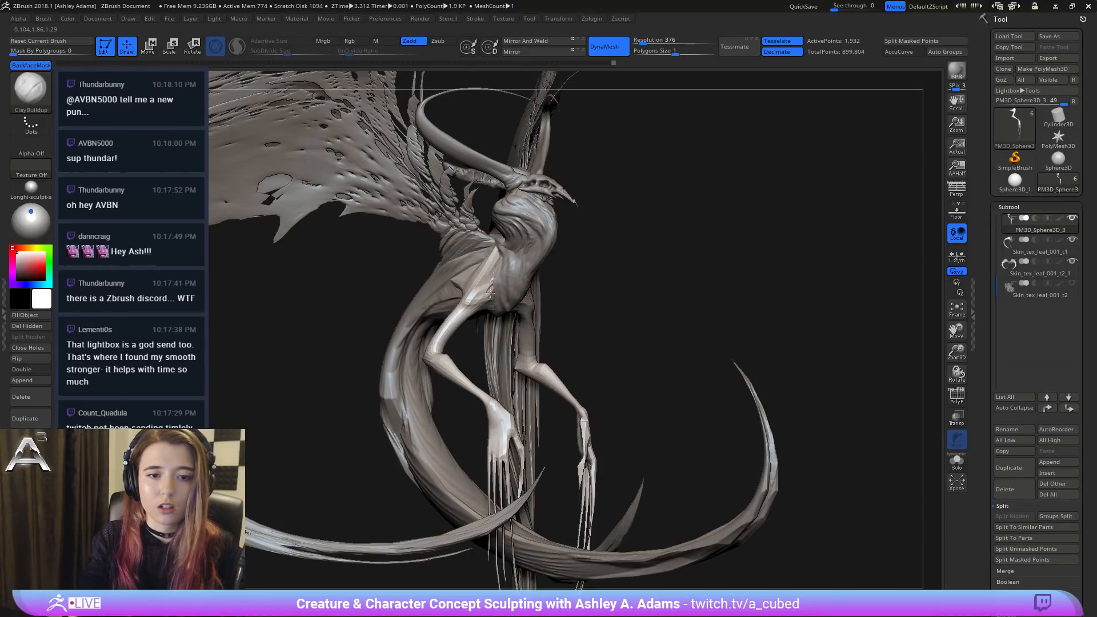
right_click_drag(490, 283, 453, 276)
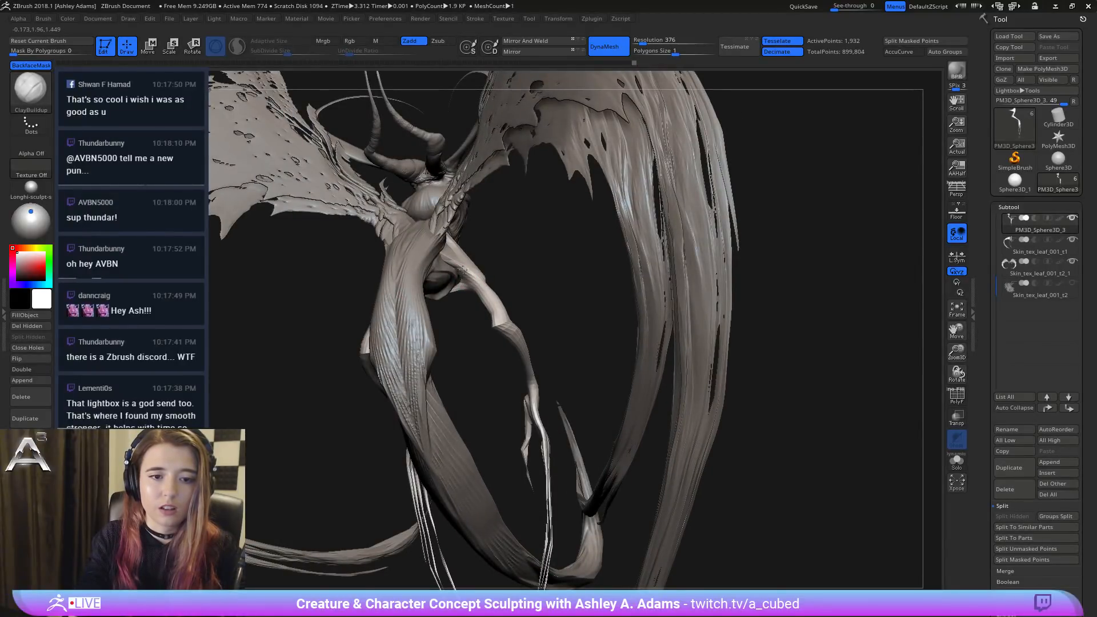
mouse_move(464, 271)
right_mouse_down()
mouse_move(470, 284)
mouse_move(463, 272)
right_mouse_up()
left_click_drag(479, 313, 472, 294)
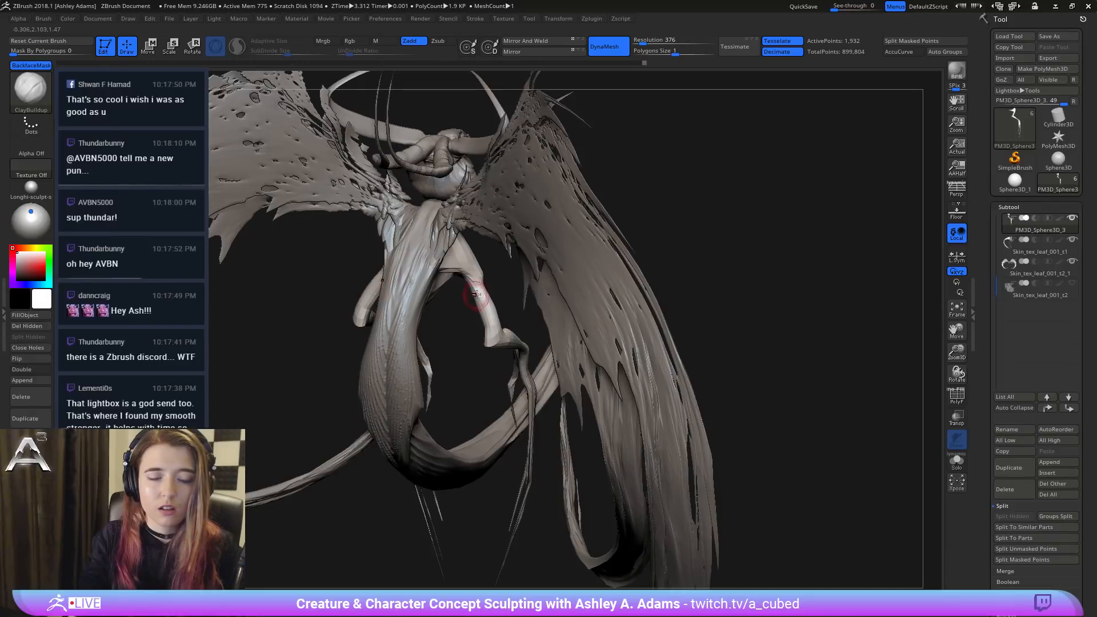
mouse_move(472, 294)
right_mouse_down()
mouse_move(463, 266)
mouse_move(448, 264)
mouse_move(472, 297)
mouse_move(455, 288)
mouse_move(520, 301)
right_mouse_up()
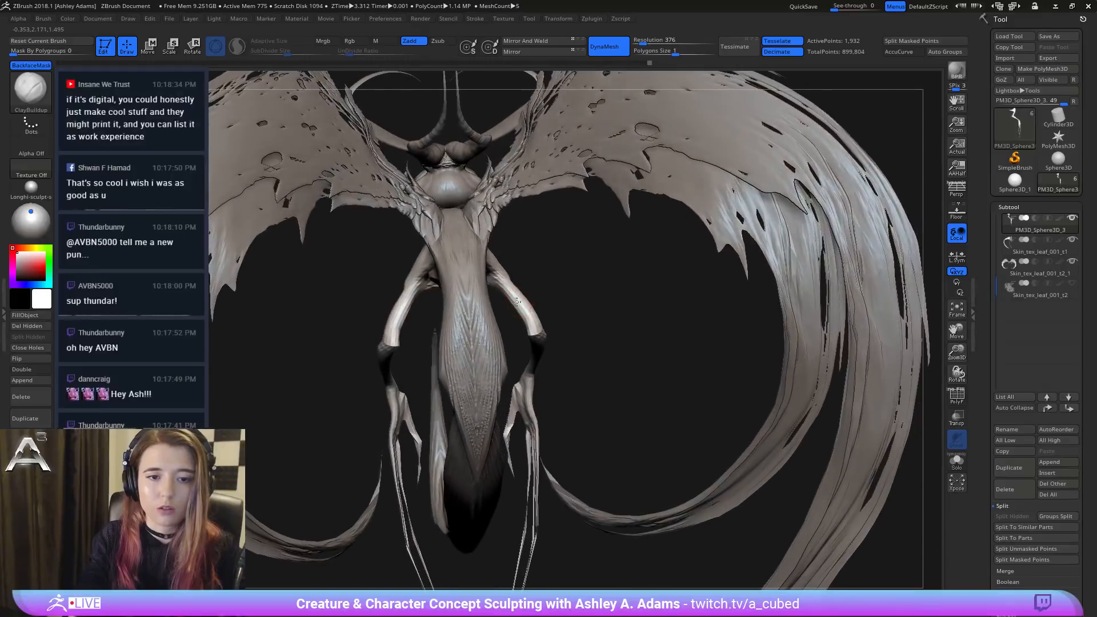
Step: Reshape the elbows and lower ends of the upper arms from behind and above with the SnakeHook brush
key("b")
key("s")
key("h")
left_click_drag(535, 332, 547, 337)
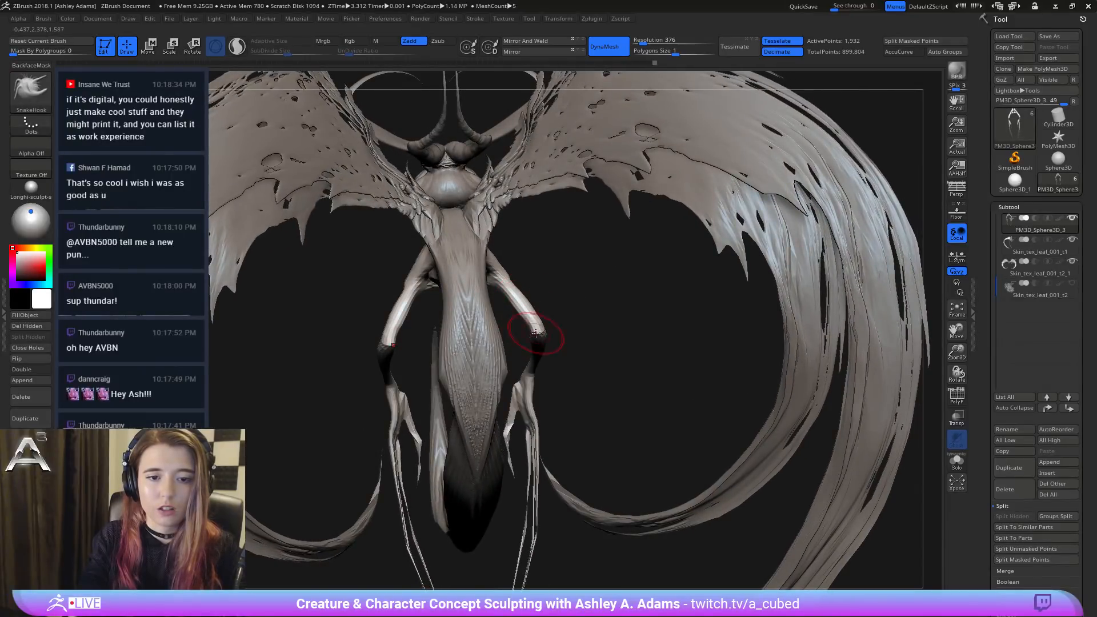
right_click_drag(541, 294, 544, 318)
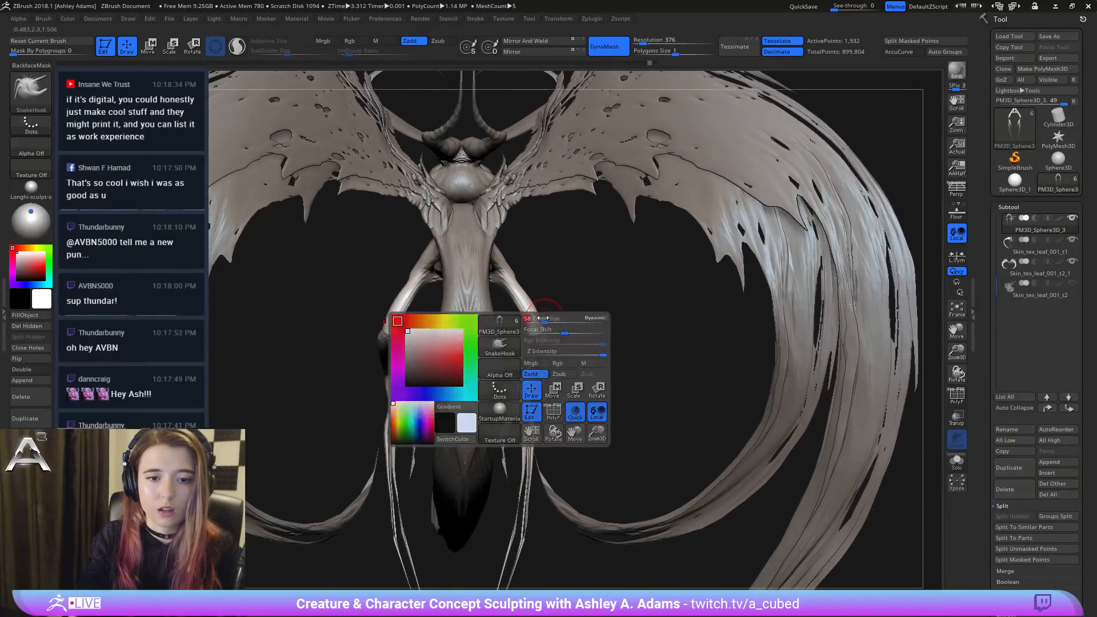
left_click_drag(540, 336, 546, 331)
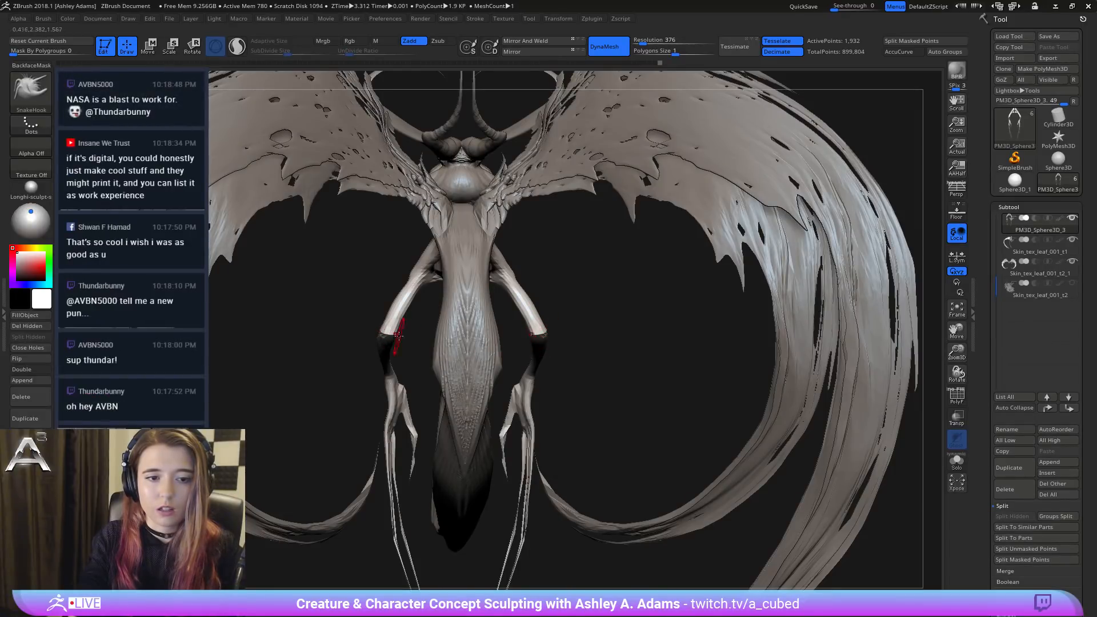
mouse_move(398, 335)
right_mouse_down()
mouse_move(386, 343)
mouse_move(392, 314)
right_mouse_up()
key("space")
left_click(391, 325)
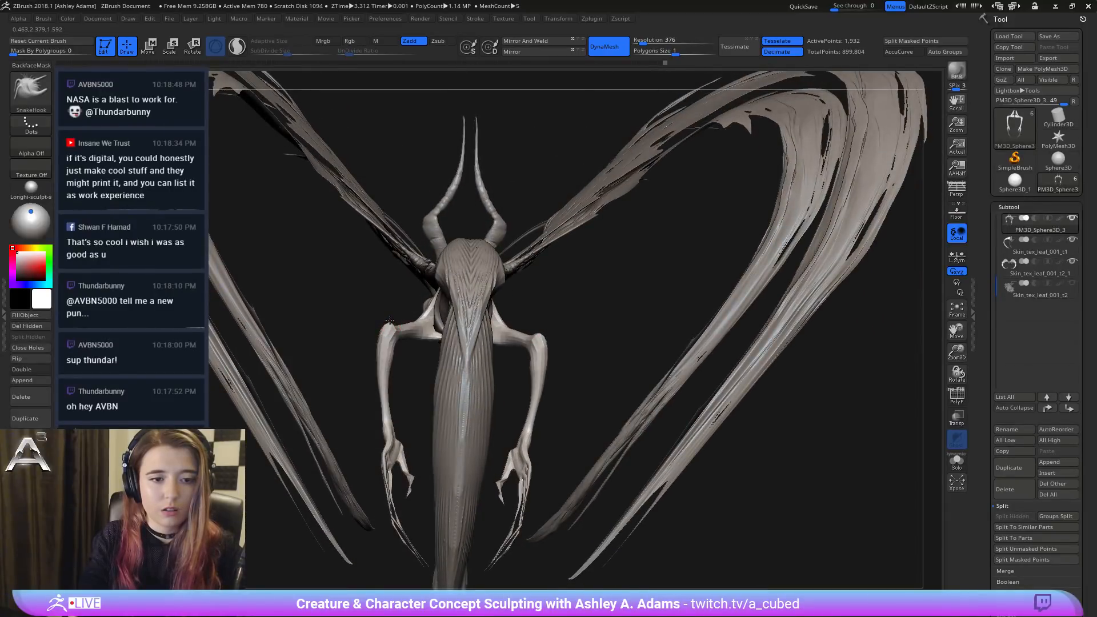
right_click_drag(391, 330, 397, 323)
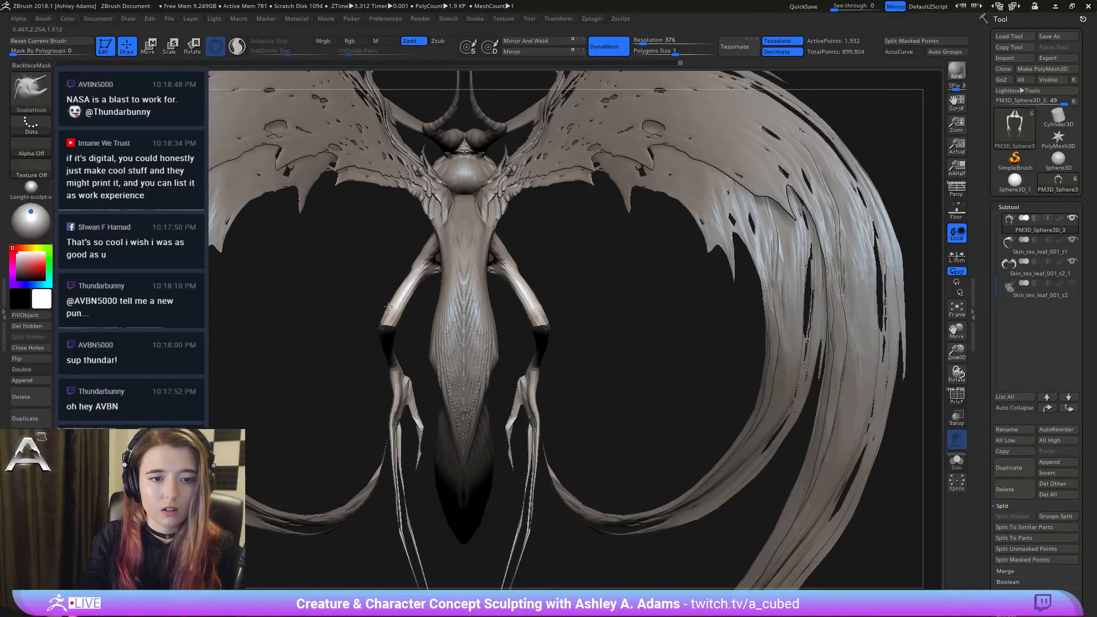
Step: Slim the outer contour of the upper arms above the elbows with the SnakeHook brush and smooth the surface
mouse_move(400, 284)
right_mouse_down()
mouse_move(492, 282)
mouse_move(450, 289)
mouse_move(470, 331)
right_mouse_up()
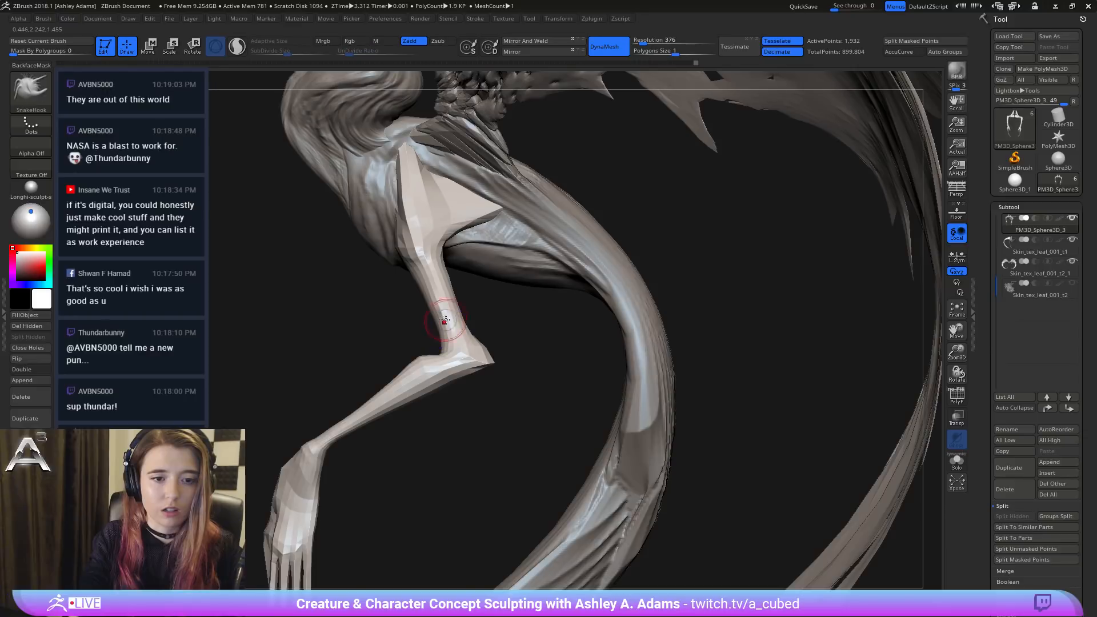
mouse_move(448, 319)
right_mouse_down("shift")
mouse_move(396, 322)
mouse_move(450, 324)
right_mouse_up("shift")
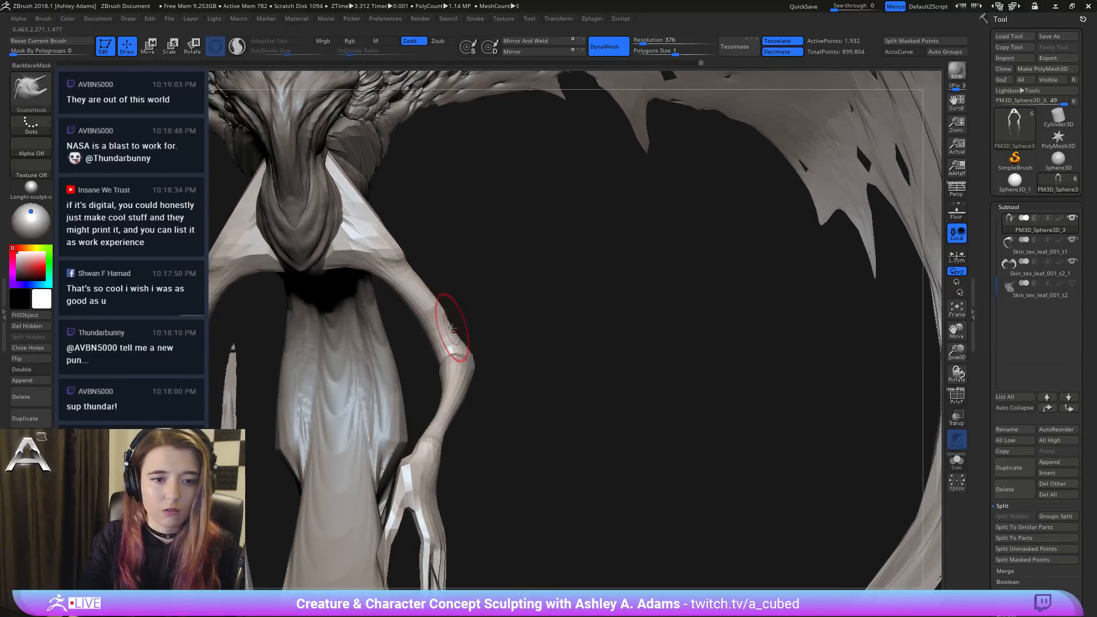
left_click_drag(451, 325, 444, 317)
right_click_drag(441, 316, 397, 317)
mouse_move(433, 313)
left_mouse_down("shift")
mouse_move(457, 336)
mouse_move(419, 328)
mouse_move(430, 333)
left_mouse_up("shift")
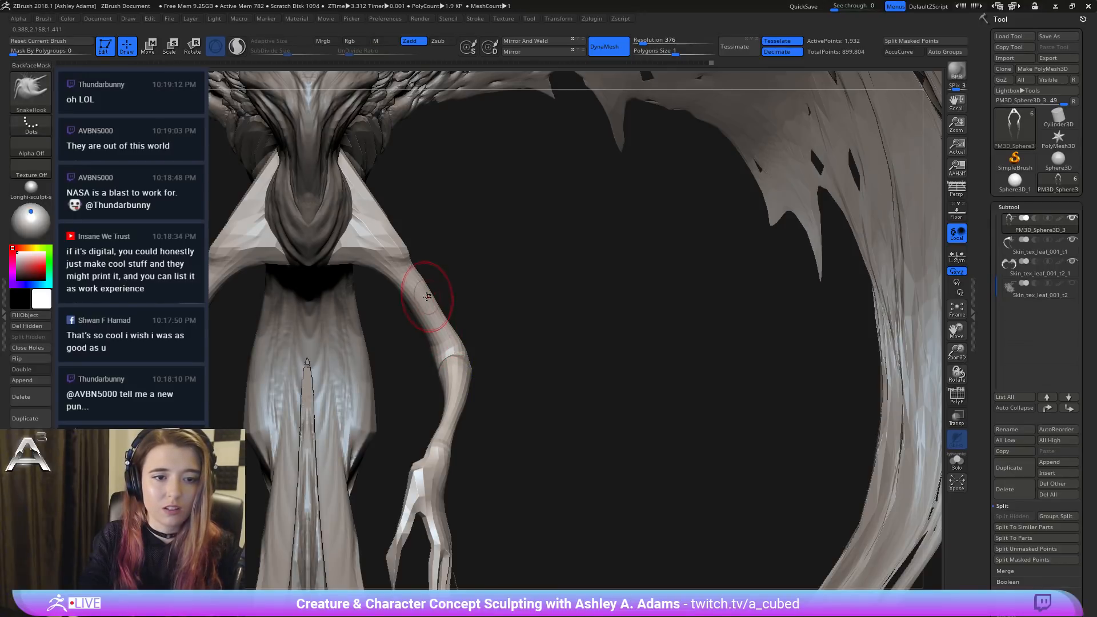
right_click_drag(421, 285, 423, 281)
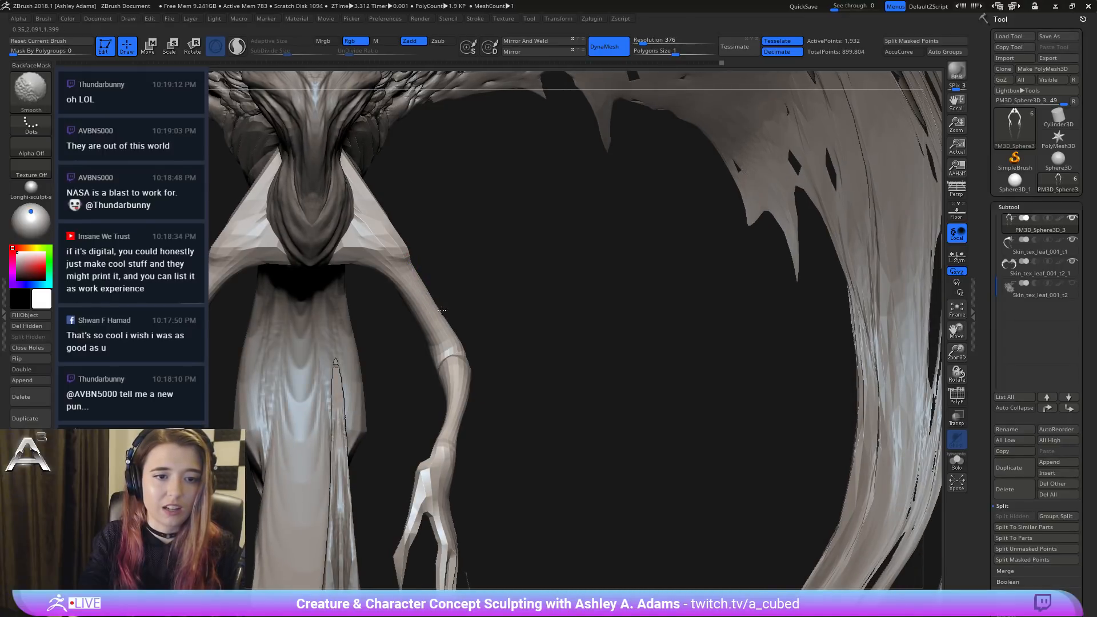
Step: Add muscle volume along the front of the upper arms from the elbows upward with the ClayBuildup brush
key("f")
mouse_move(416, 284)
right_mouse_down()
mouse_move(469, 289)
mouse_move(464, 335)
mouse_move(429, 299)
right_mouse_up()
key("b")
key("c")
key("b")
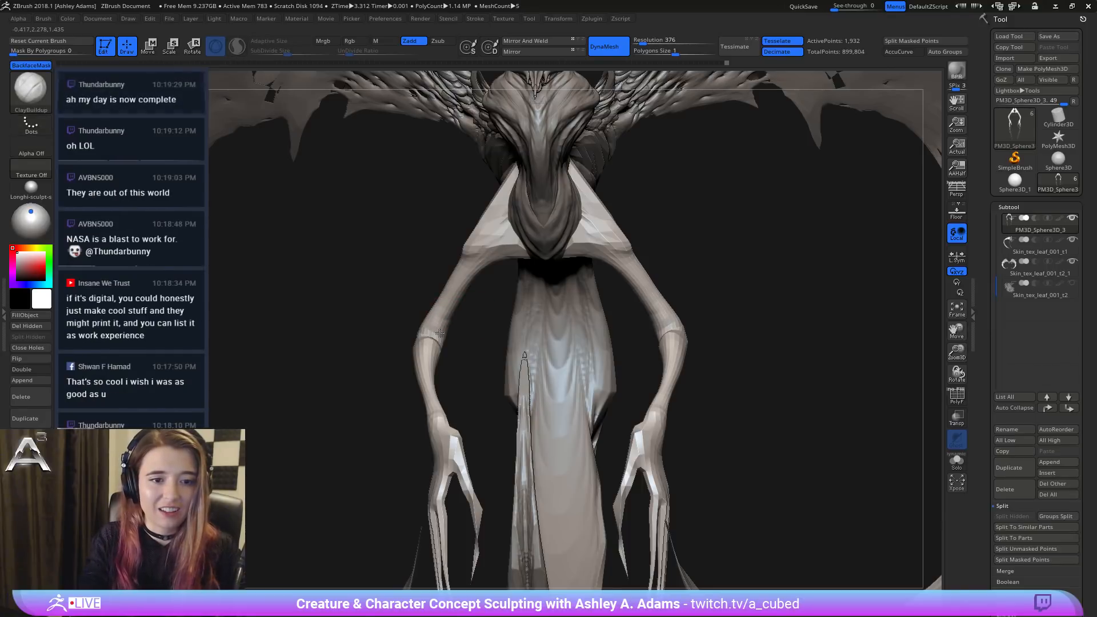
left_click_drag(442, 332, 445, 300)
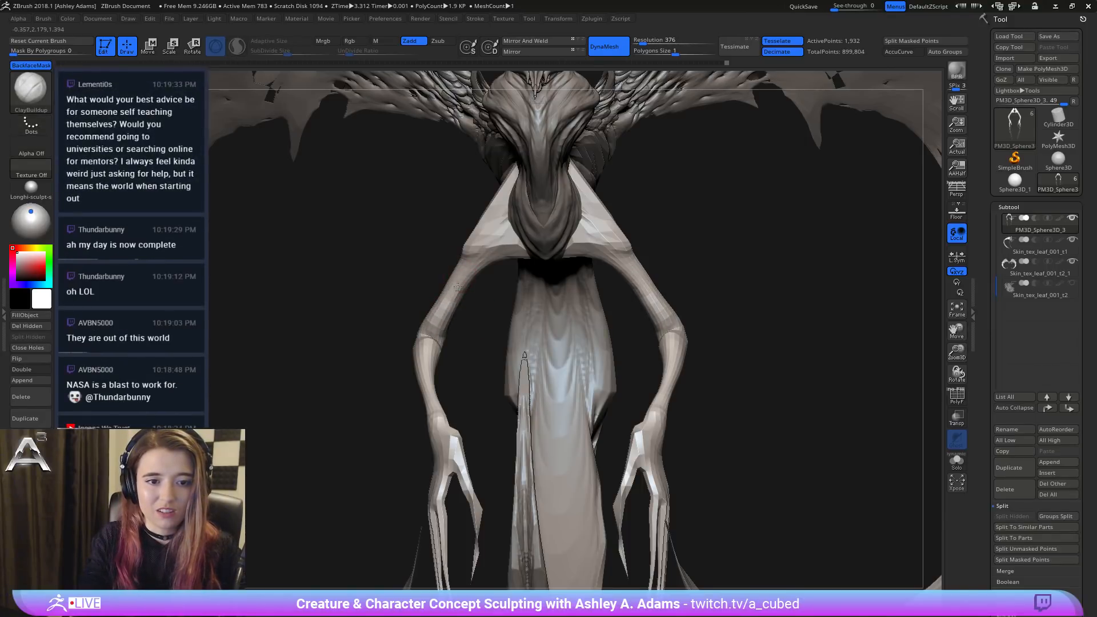
Step: Adjust the contour of the upper arms above the elbows with the SnakeHook brush and smooth the surface
mouse_move(474, 277)
right_mouse_down()
mouse_move(517, 283)
mouse_move(463, 297)
right_mouse_up()
key("b")
key("s")
key("h")
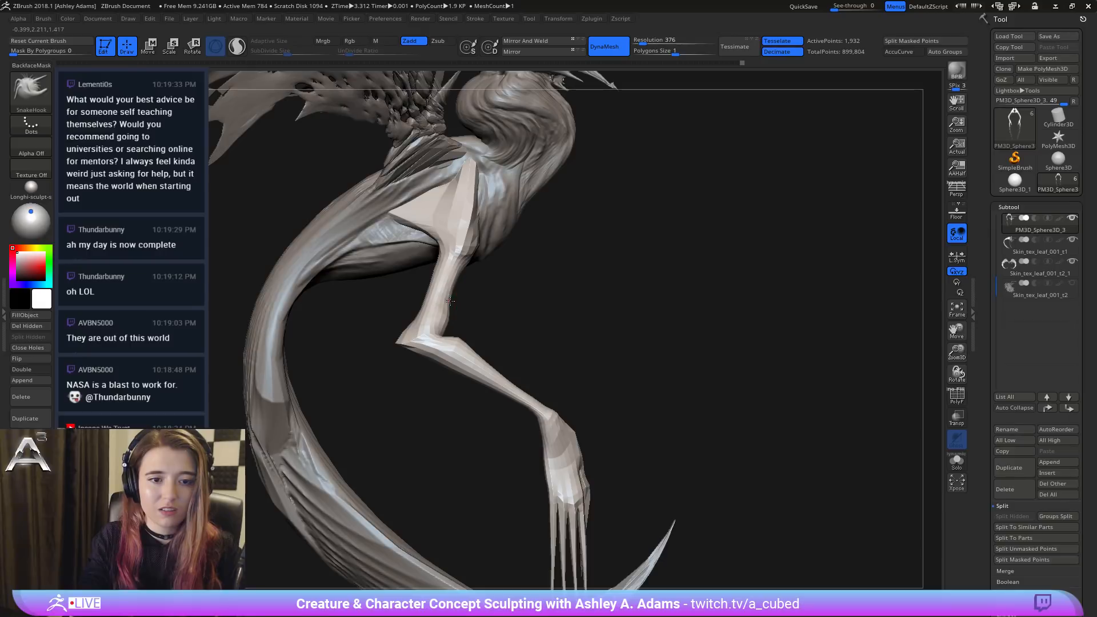
right_click_drag(454, 289, 447, 301, "shift")
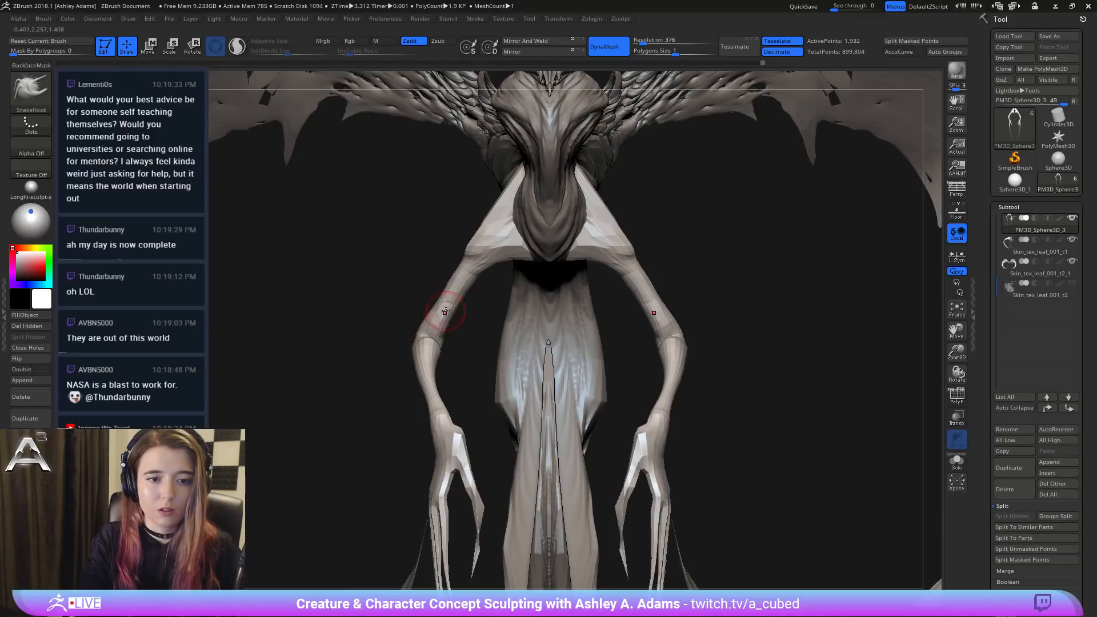
key("shift")
left_click_drag(453, 280, 458, 269, "shift")
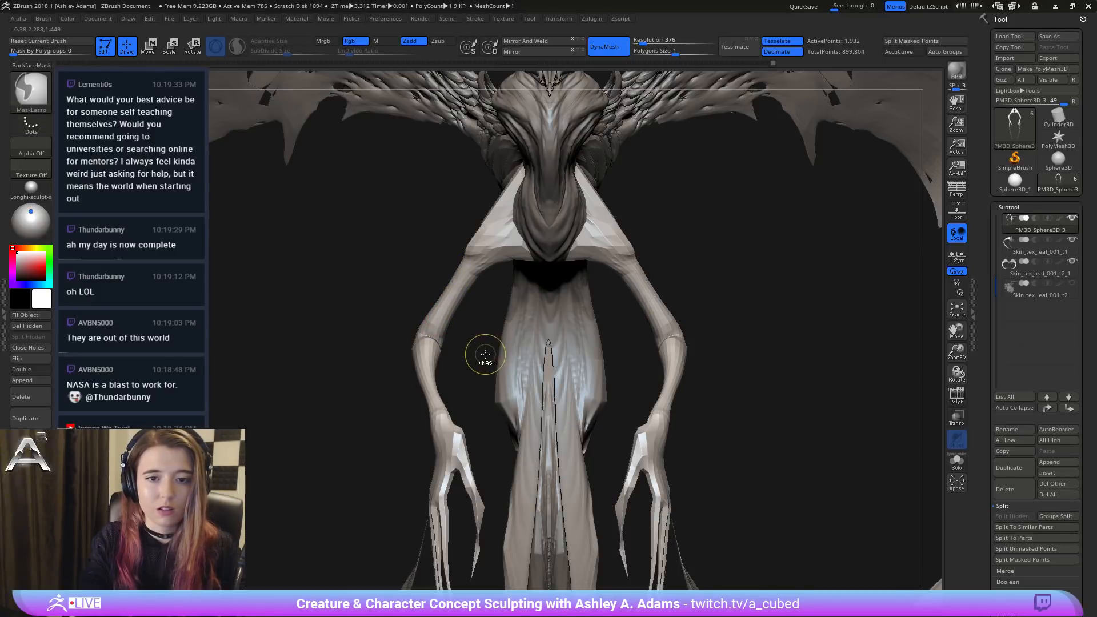
Step: Smooth the shoulders and the junction with the upper arms from the front and side
mouse_move(482, 353)
left_mouse_down("alt")
mouse_move(614, 298)
mouse_move(550, 228)
left_mouse_up("alt")
right_click(550, 228)
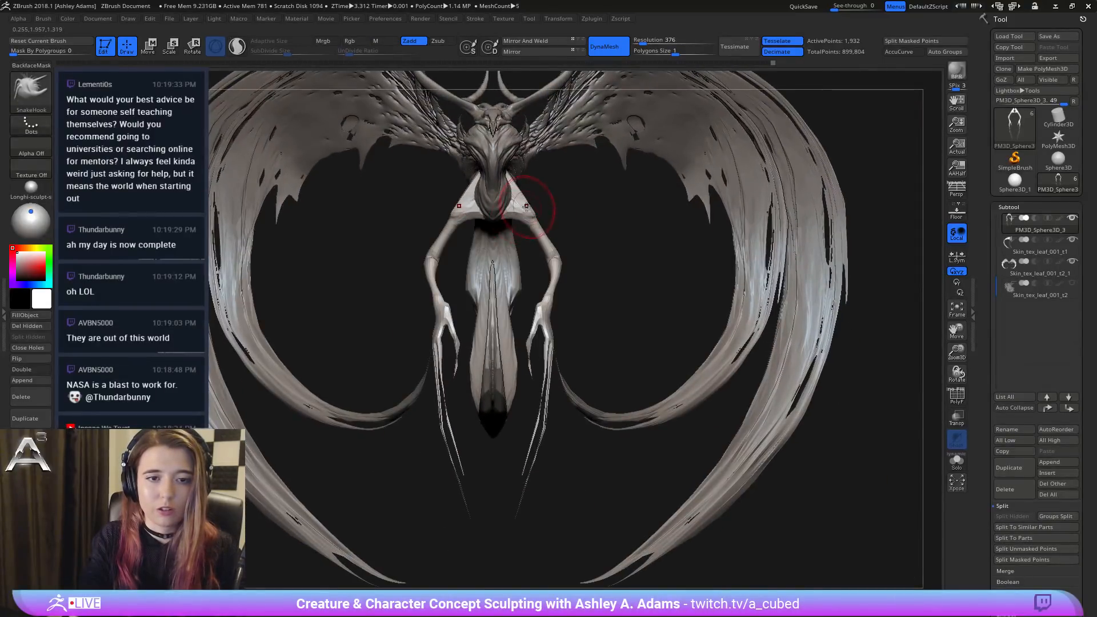
right_click(519, 206)
right_click_drag(524, 178, 515, 191, "ctrl")
mouse_move(500, 153)
left_mouse_down("shift")
mouse_move(530, 201)
mouse_move(504, 143)
left_mouse_up("shift")
right_click_drag(522, 205, 522, 183)
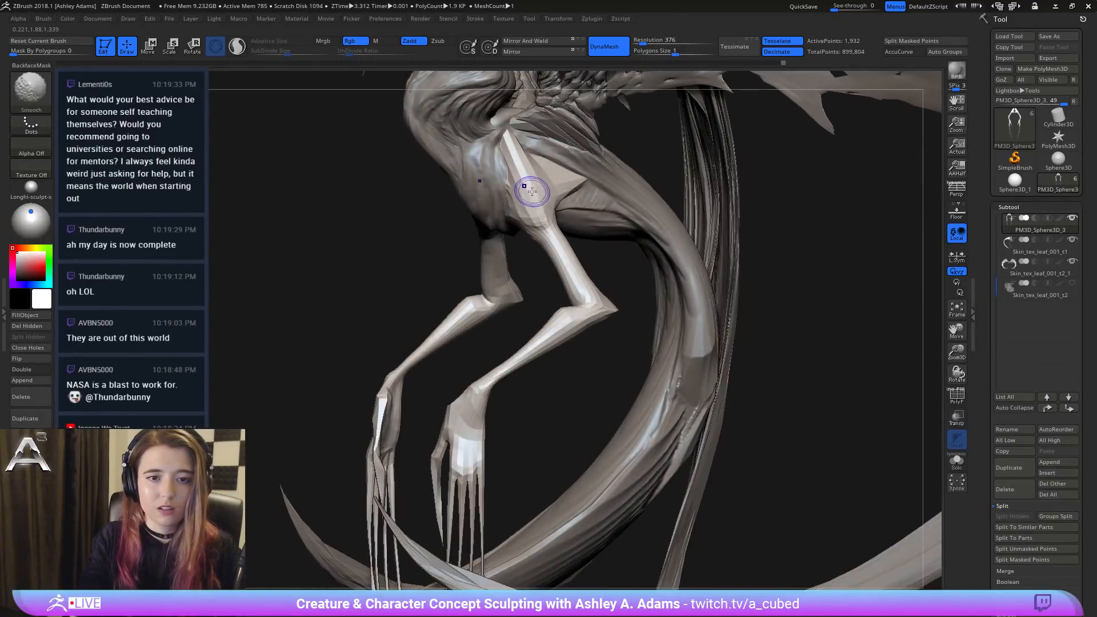
left_click_drag(541, 220, 545, 207, "shift")
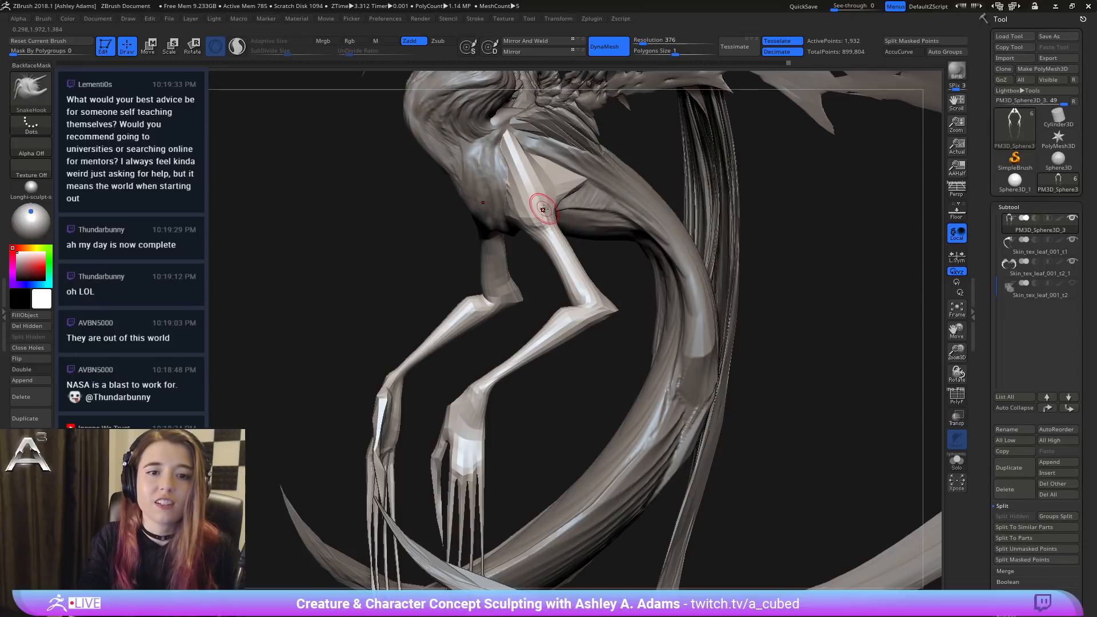
Step: Examine the creature's silhouette and arm proportions from the side, front and three-quarter views
right_click_drag(549, 209, 564, 234, "ctrl")
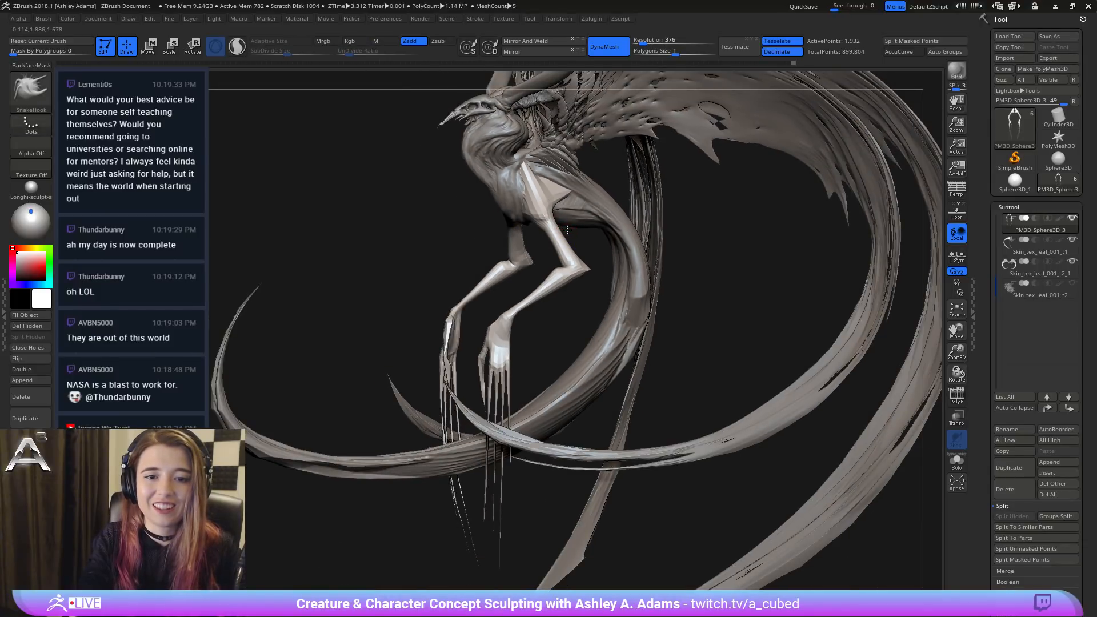
mouse_move(566, 233)
right_mouse_down()
mouse_move(482, 227)
mouse_move(462, 249)
right_mouse_up()
right_click(472, 234)
mouse_move(475, 318)
right_mouse_down()
mouse_move(515, 275)
mouse_move(543, 309)
right_mouse_up()
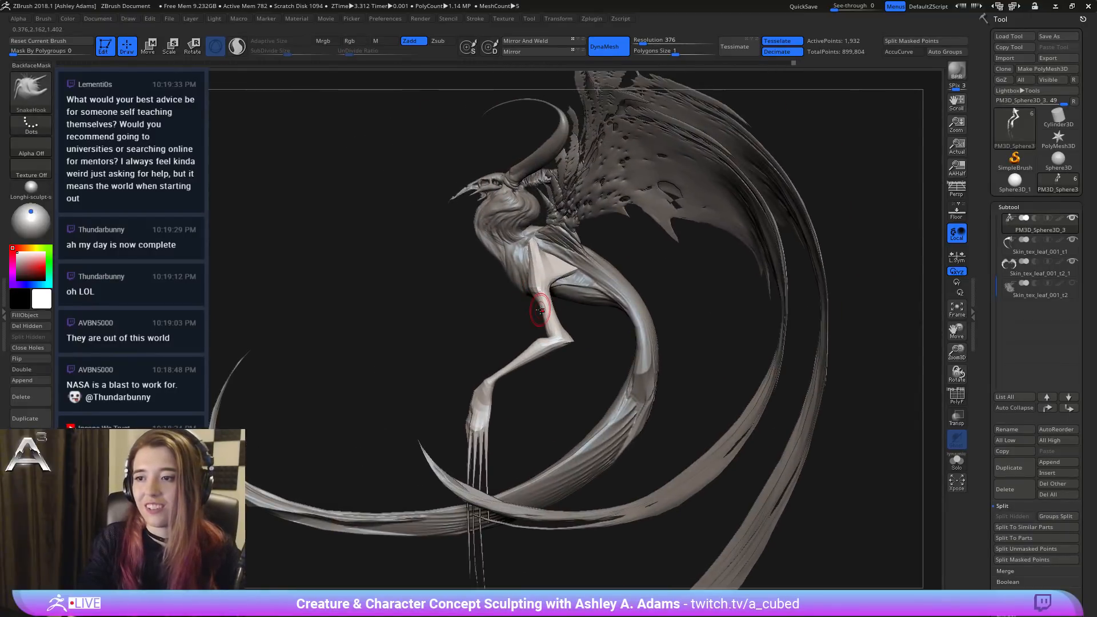
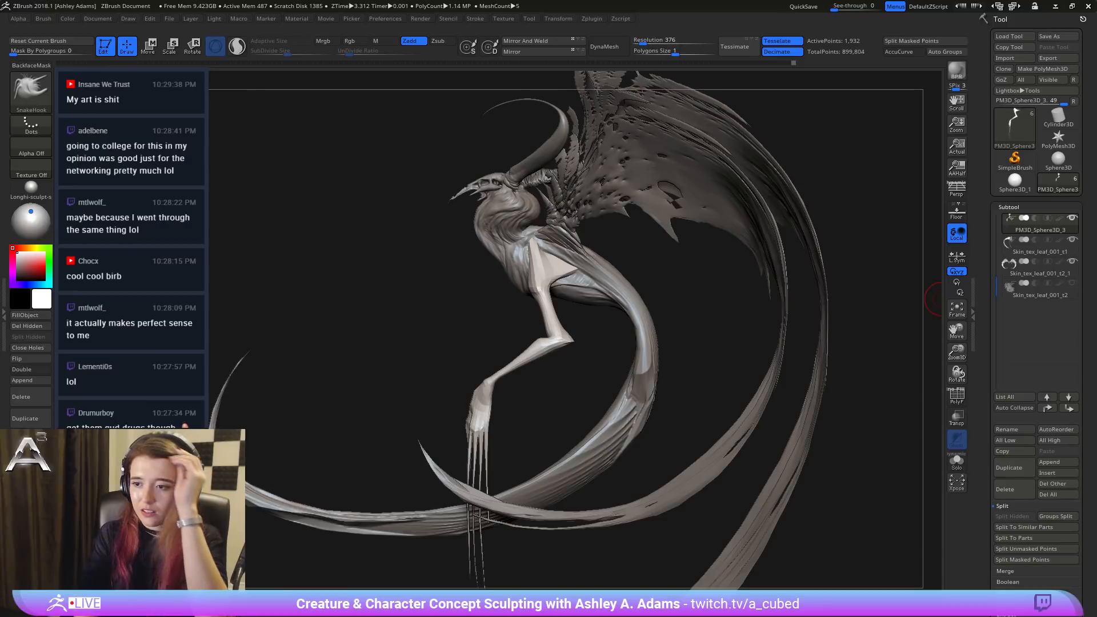
mouse_move(554, 290)
left_mouse_down()
mouse_move(666, 316)
mouse_move(570, 318)
mouse_move(573, 301)
mouse_move(538, 282)
left_mouse_up()
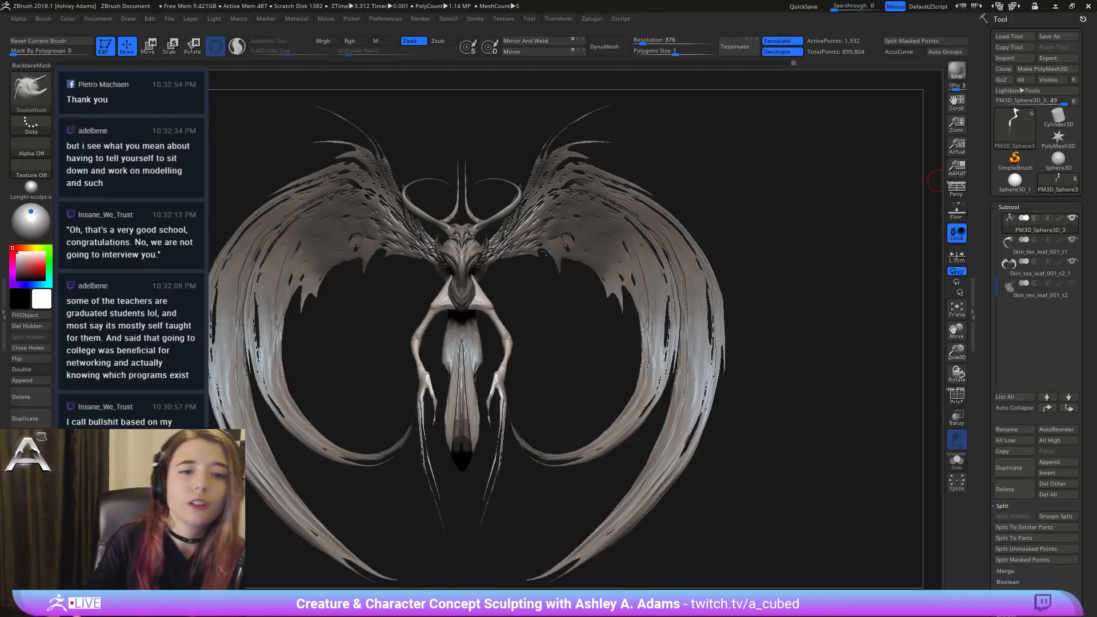
mouse_move(545, 251)
right_mouse_down()
mouse_move(634, 257)
mouse_move(543, 237)
mouse_move(532, 259)
right_mouse_up()
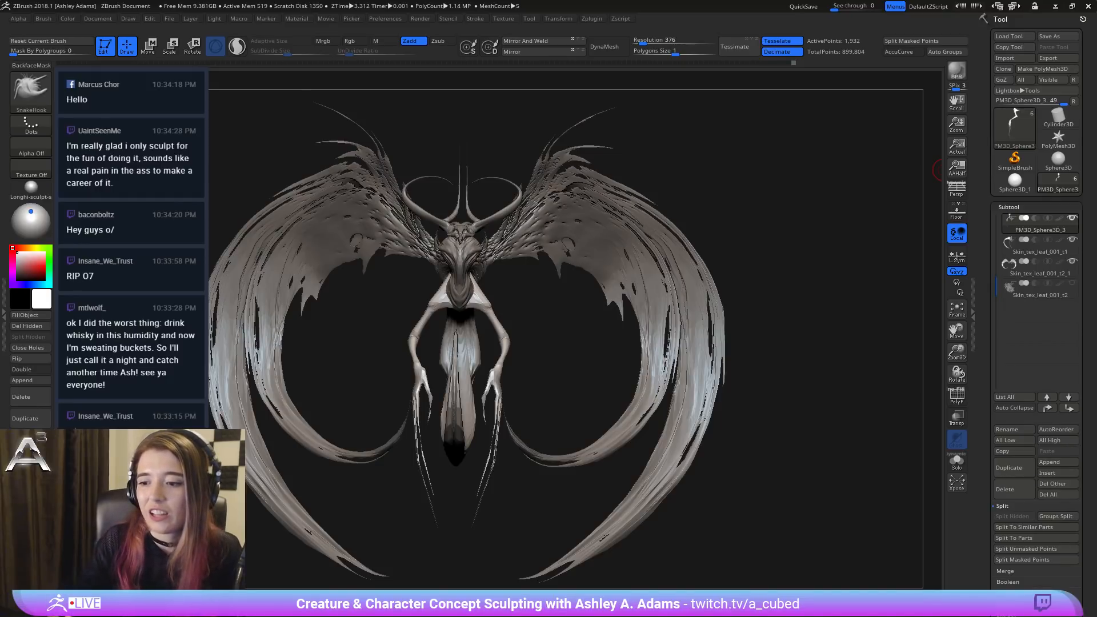
left_click_drag(788, 240, 902, 243)
left_click_drag(634, 314, 608, 355)
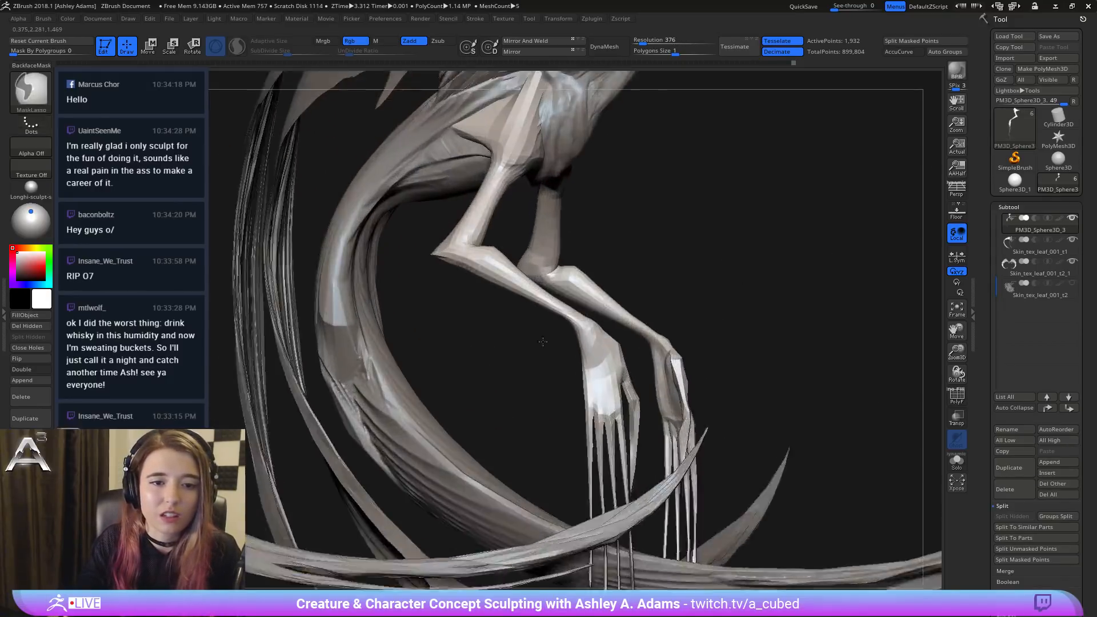
left_click_drag(543, 340, 523, 337)
left_click_drag(685, 200, 691, 334, "alt")
right_click_drag(550, 321, 548, 274, "ctrl")
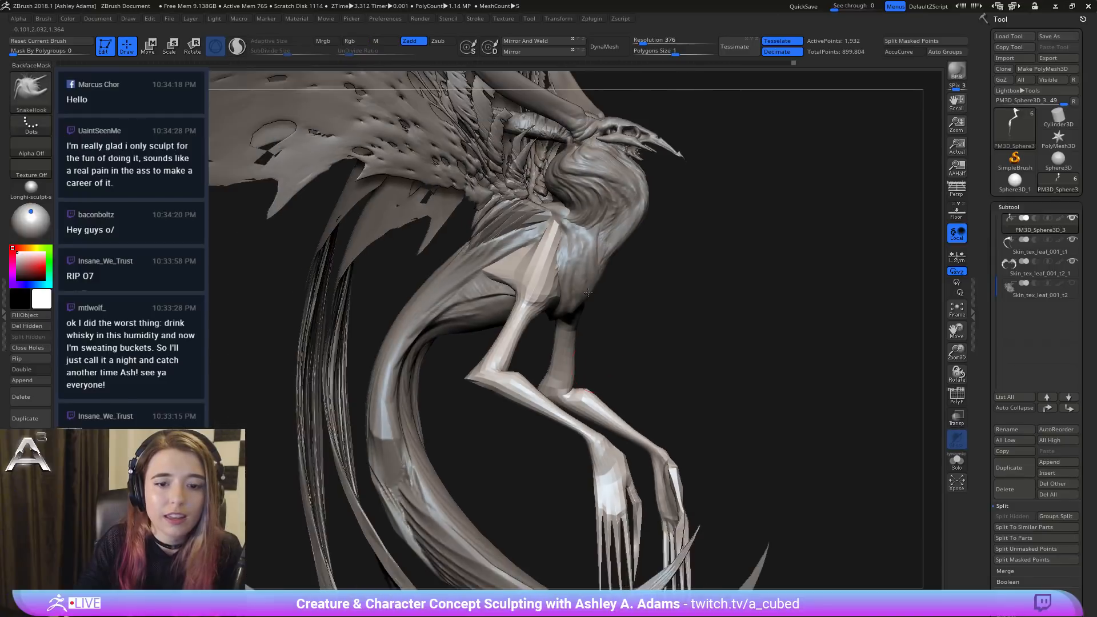
right_click_drag(674, 537, 640, 366, "alt")
right_click_drag(640, 343, 548, 195)
right_click_drag(549, 194, 562, 177, "ctrl")
right_click_drag(588, 276, 549, 279, "shift")
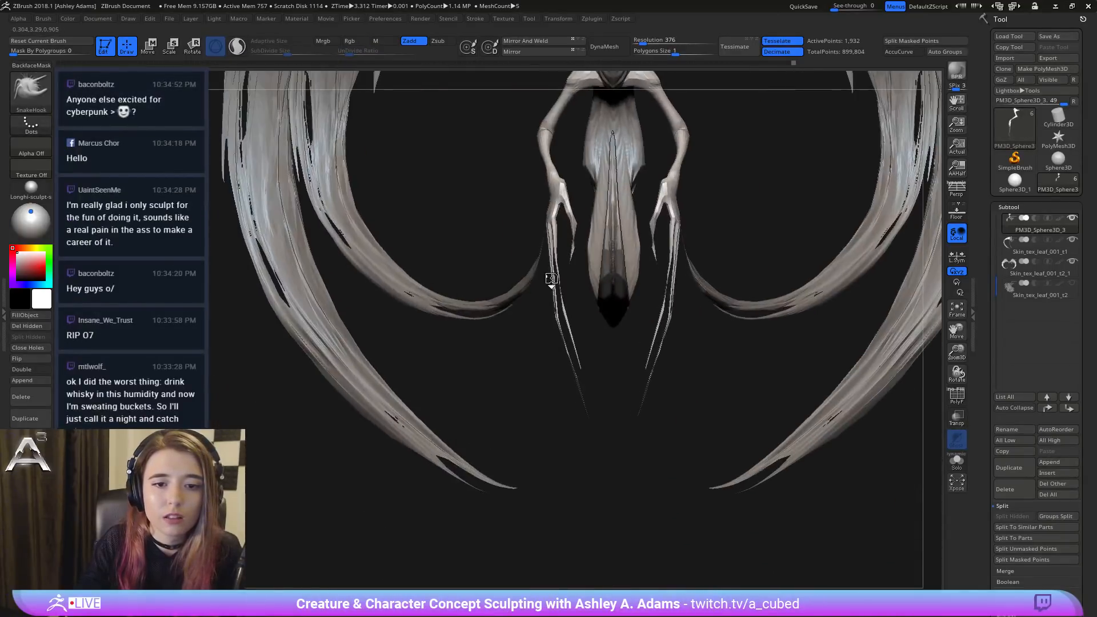
Step: Adjust the line of the long fingers from the front and side with a resized SnakeHook brush
key("space")
left_click_drag(565, 258, 579, 258)
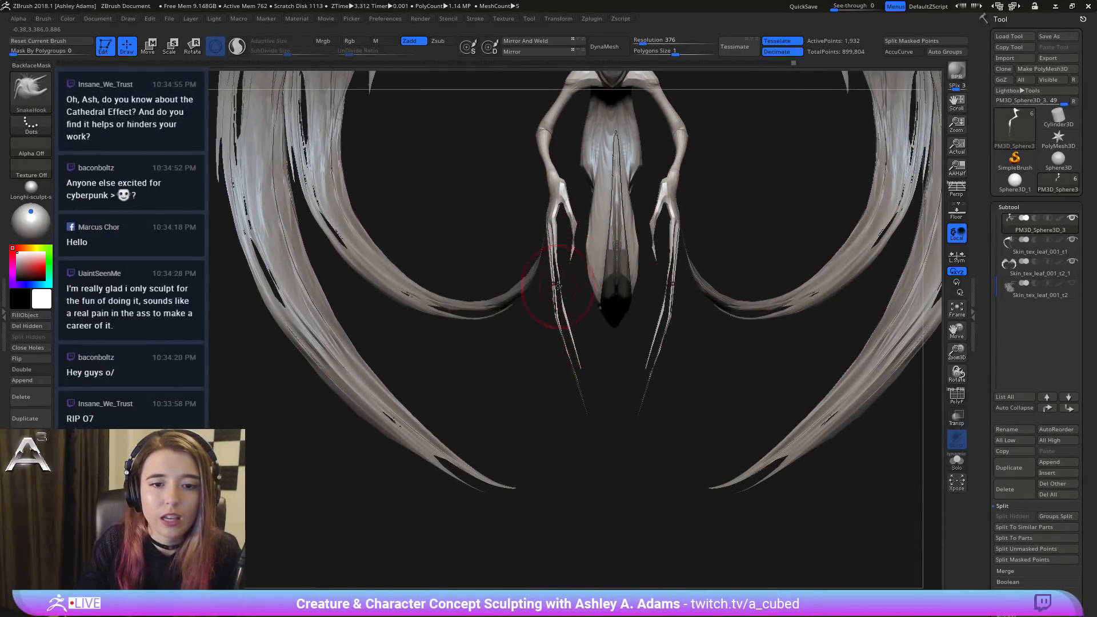
right_click_drag(557, 286, 626, 296)
key("space")
left_click_drag(552, 316, 537, 314)
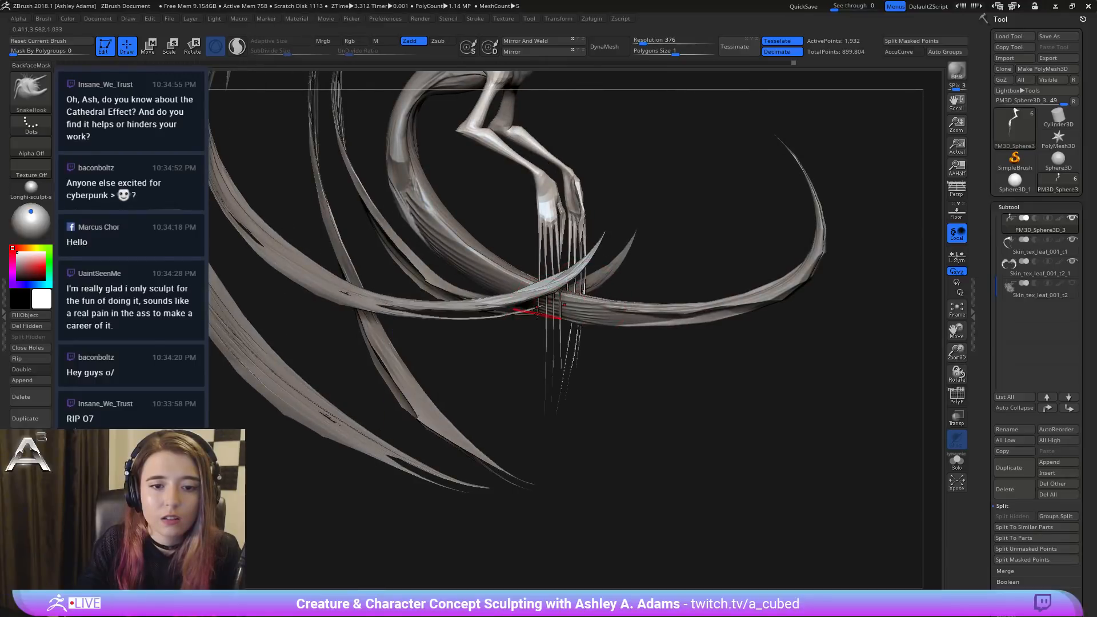
Step: Isolate the arms, mask everything except the outermost long fingers, and pull those fingers longer with the SnakeHook brush
left_click(956, 461)
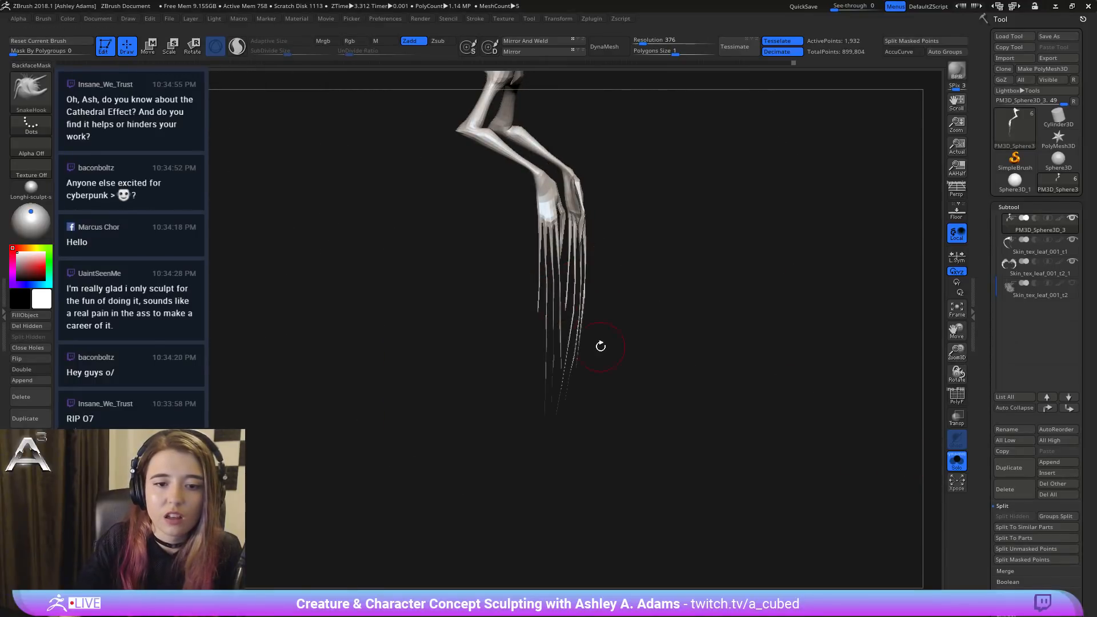
key("space")
key("ctrl")
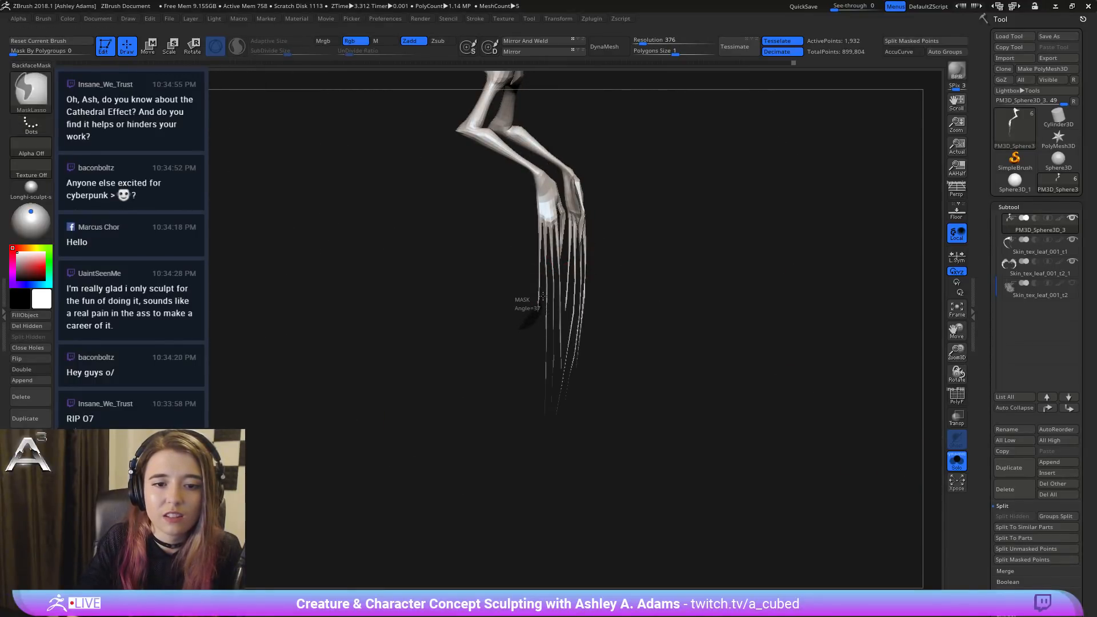
mouse_move(542, 295)
left_mouse_down("ctrl")
mouse_move(525, 269)
mouse_move(556, 291)
left_mouse_up("ctrl")
left_click(629, 296, "ctrl")
key("space")
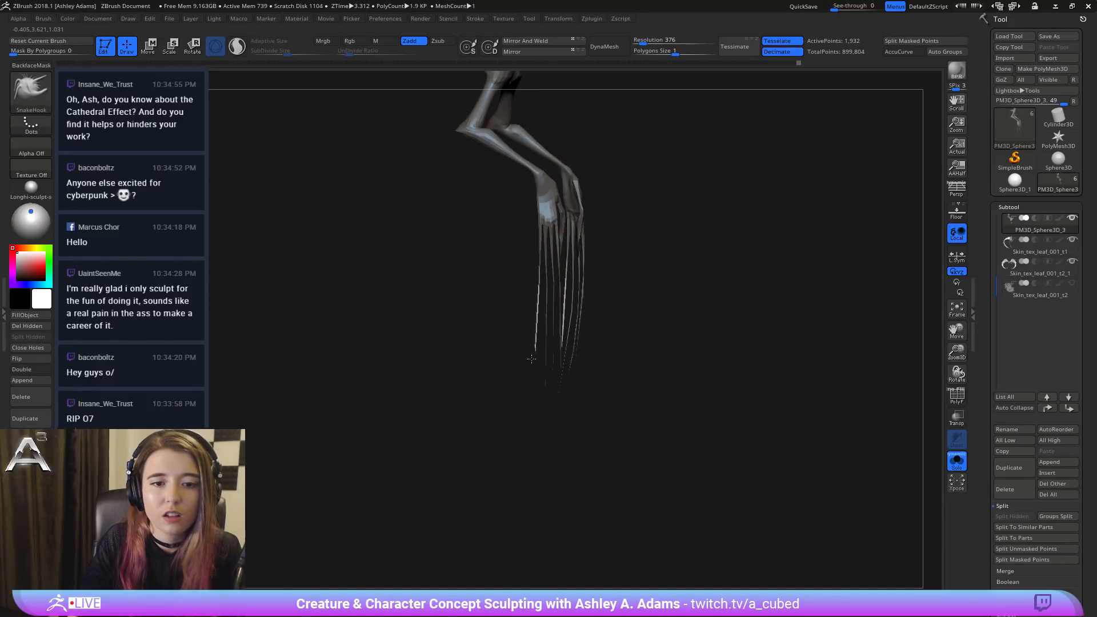
left_click_drag(531, 359, 569, 345)
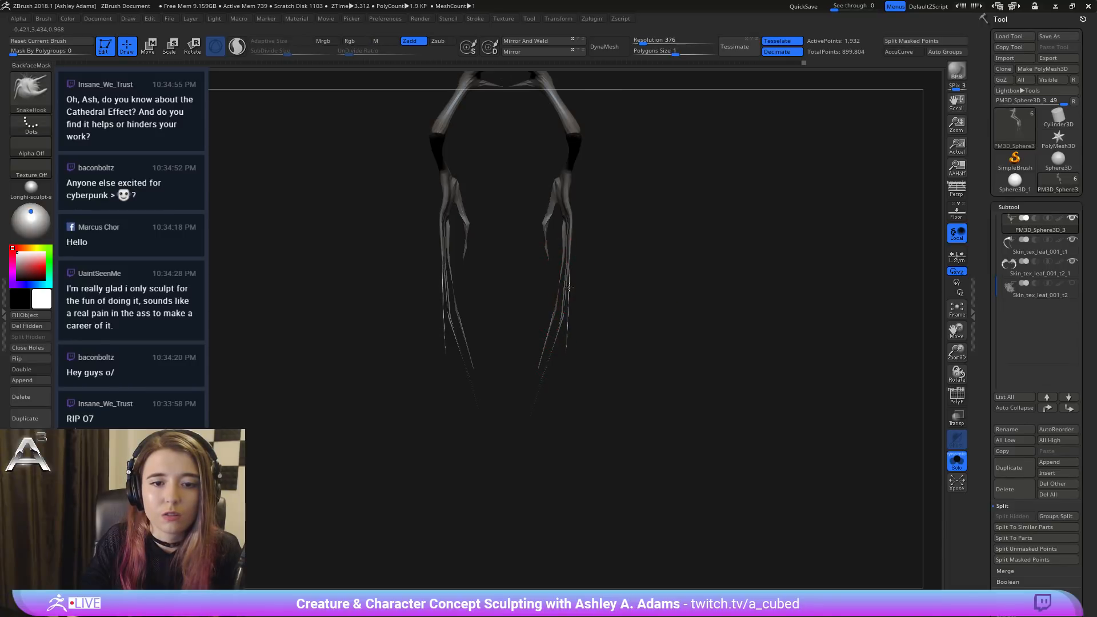
mouse_move(582, 282)
left_mouse_down()
mouse_move(546, 284)
mouse_move(598, 297)
mouse_move(582, 308)
mouse_move(595, 291)
left_mouse_up()
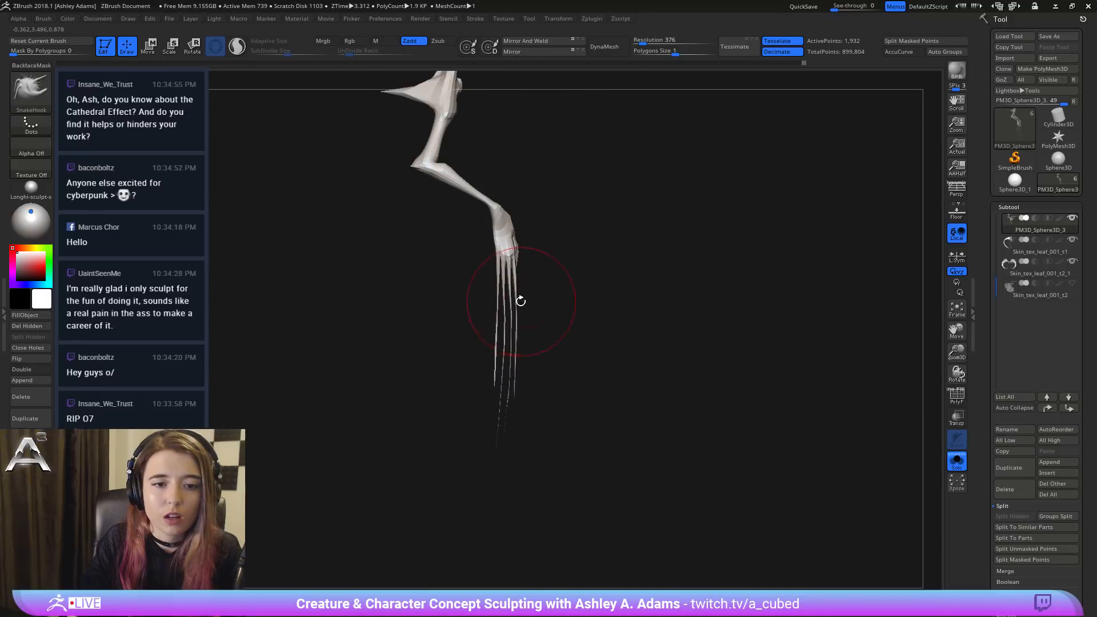
Step: Mask the hands around the outermost fingers and swing those fingers outward from the knuckles with the Transpose gizmo
mouse_move(484, 297)
left_mouse_down()
mouse_move(460, 306)
mouse_move(537, 281)
mouse_move(583, 316)
left_mouse_up()
key("w")
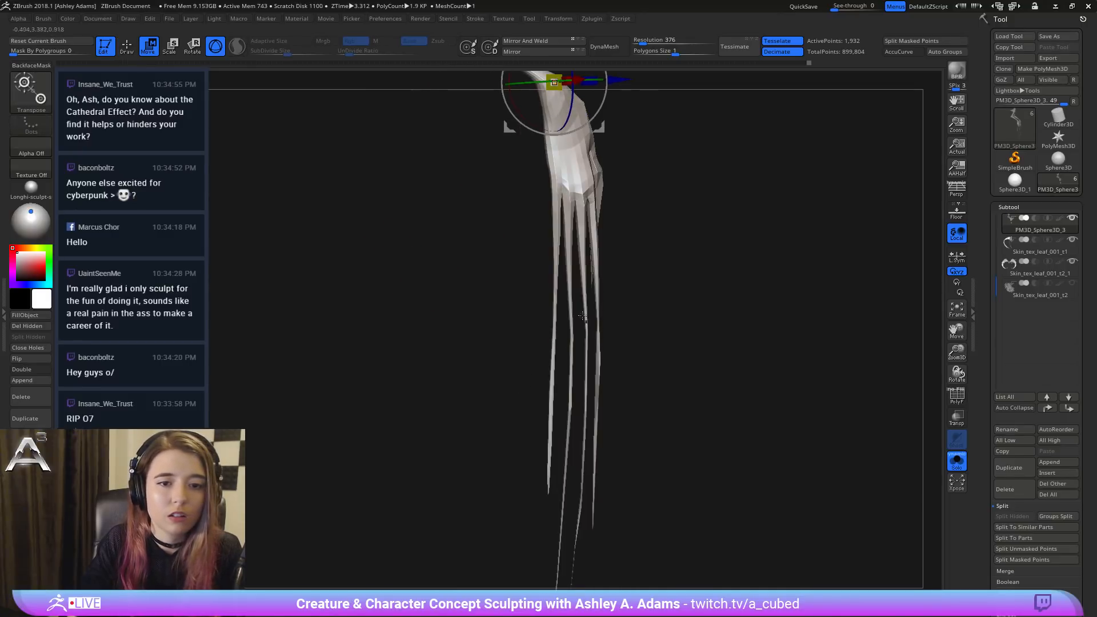
left_click(555, 182)
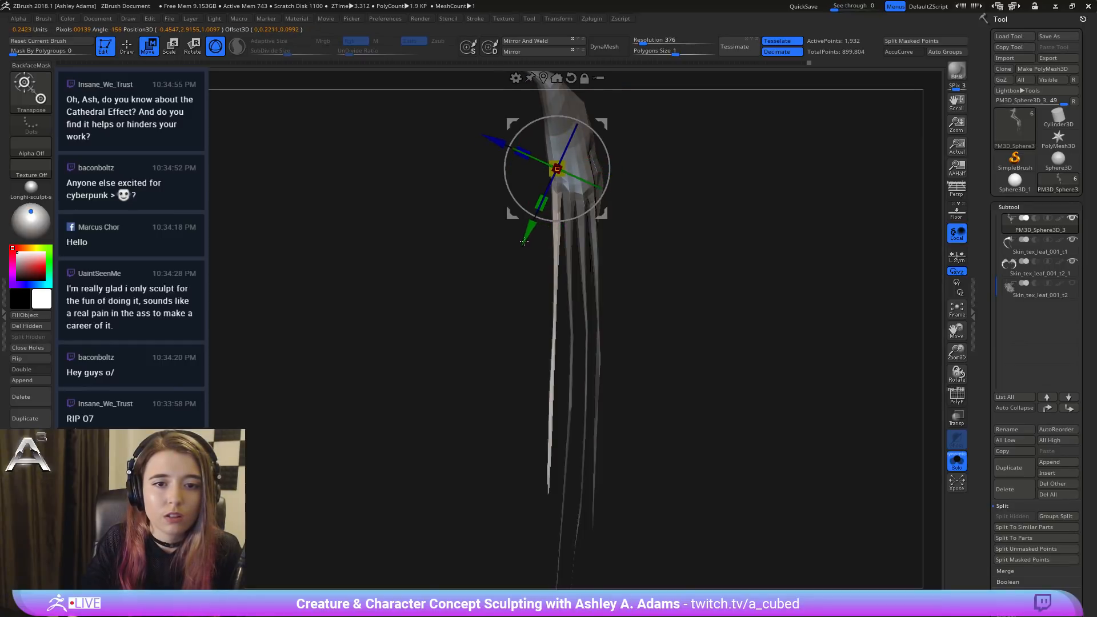
left_click_drag(524, 242, 525, 243, "ctrl")
left_click_drag(531, 386, 584, 336, "alt")
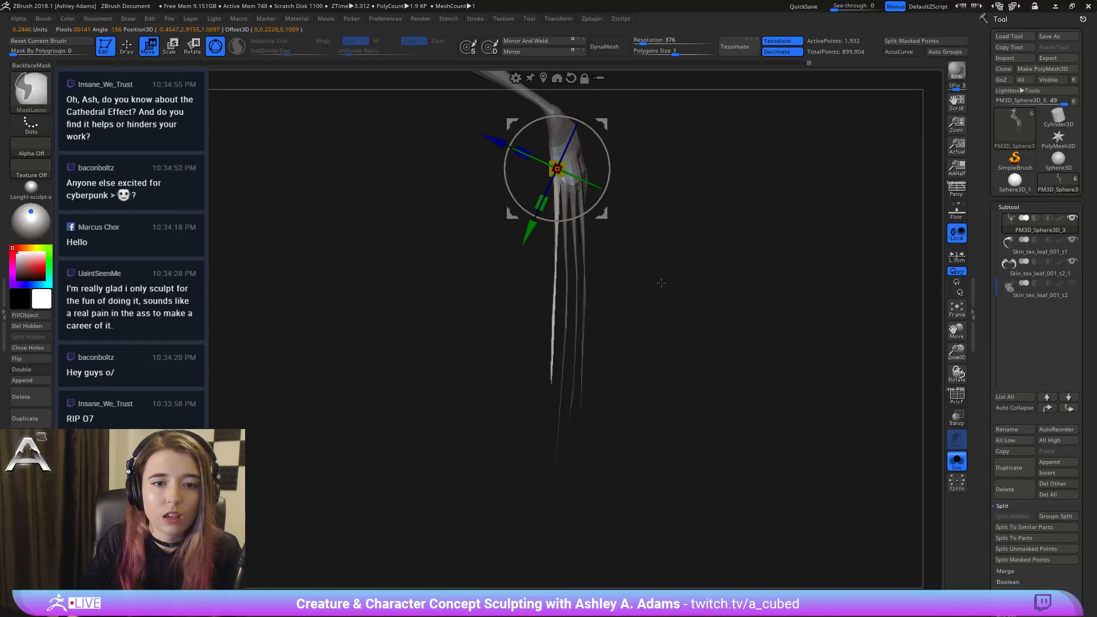
mouse_move(660, 281)
left_mouse_down()
mouse_move(644, 224)
mouse_move(678, 193)
mouse_move(655, 284)
left_mouse_up()
left_click_drag(578, 206, 588, 263, "alt")
left_click(550, 185, "alt")
key("ctrl+z")
mouse_move(596, 454)
left_mouse_down("ctrl")
mouse_move(566, 305)
mouse_move(542, 302)
mouse_move(539, 367)
left_mouse_up("ctrl")
mouse_move(685, 297)
left_mouse_down()
mouse_move(560, 267)
mouse_move(607, 271)
mouse_move(589, 264)
mouse_move(579, 230)
left_mouse_up()
mouse_move(679, 272)
left_mouse_down()
mouse_move(636, 269)
mouse_move(663, 290)
mouse_move(500, 271)
left_mouse_up()
Step: Refine the outer knuckles and the bases of the splayed fingers with the SnakeHook brush
key("b")
key("s")
key("h")
key("q")
key("space")
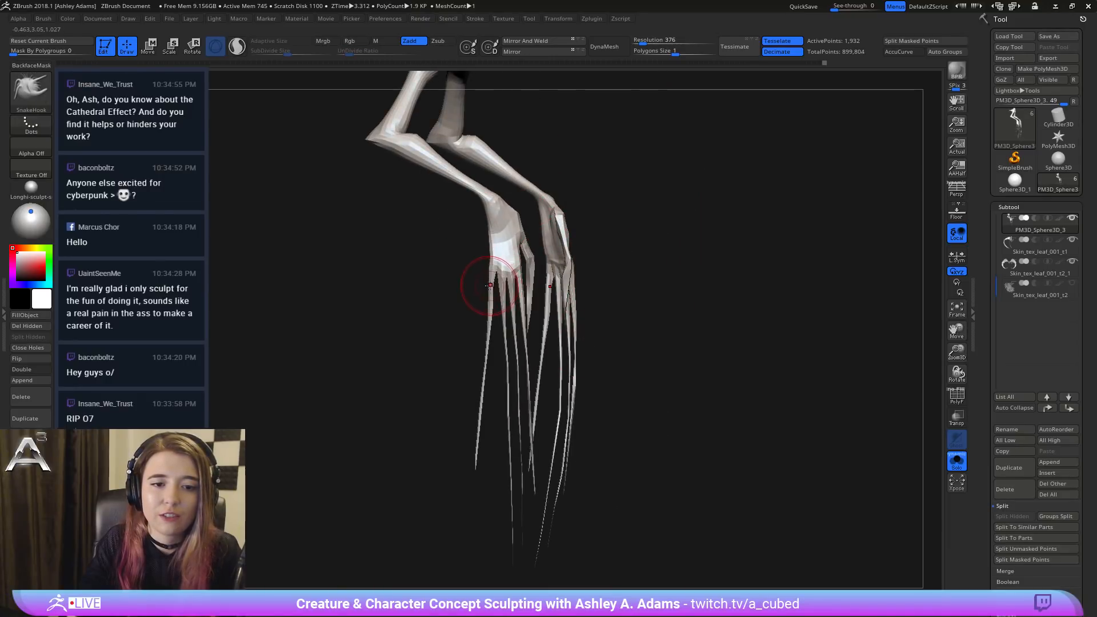
key("space")
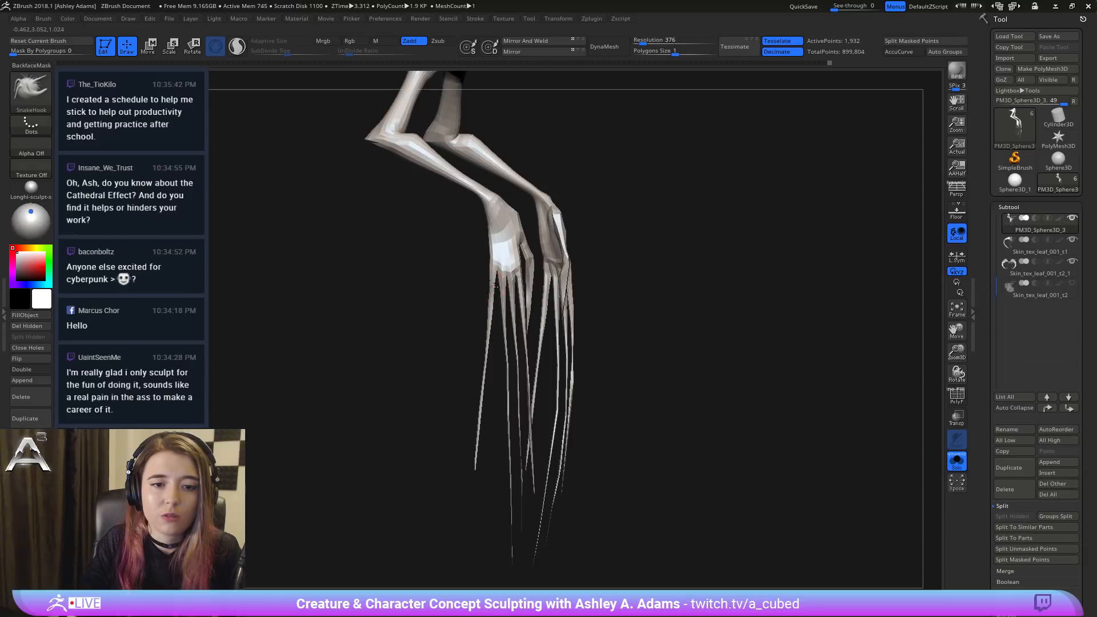
mouse_move(571, 288)
left_mouse_down()
mouse_move(531, 294)
mouse_move(509, 346)
mouse_move(555, 292)
left_mouse_up()
Step: Adjust the lower lengths of the long fingers and the wrists from the front with the SnakeHook brush
left_click_drag(540, 350, 609, 345)
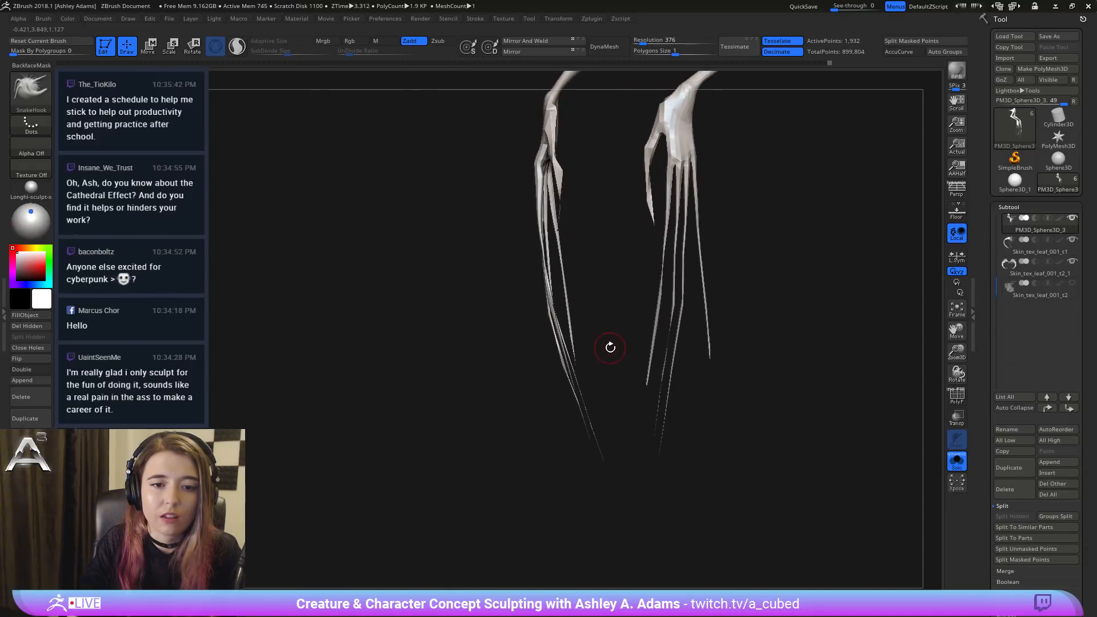
key("space")
left_click_drag(589, 281, 542, 284)
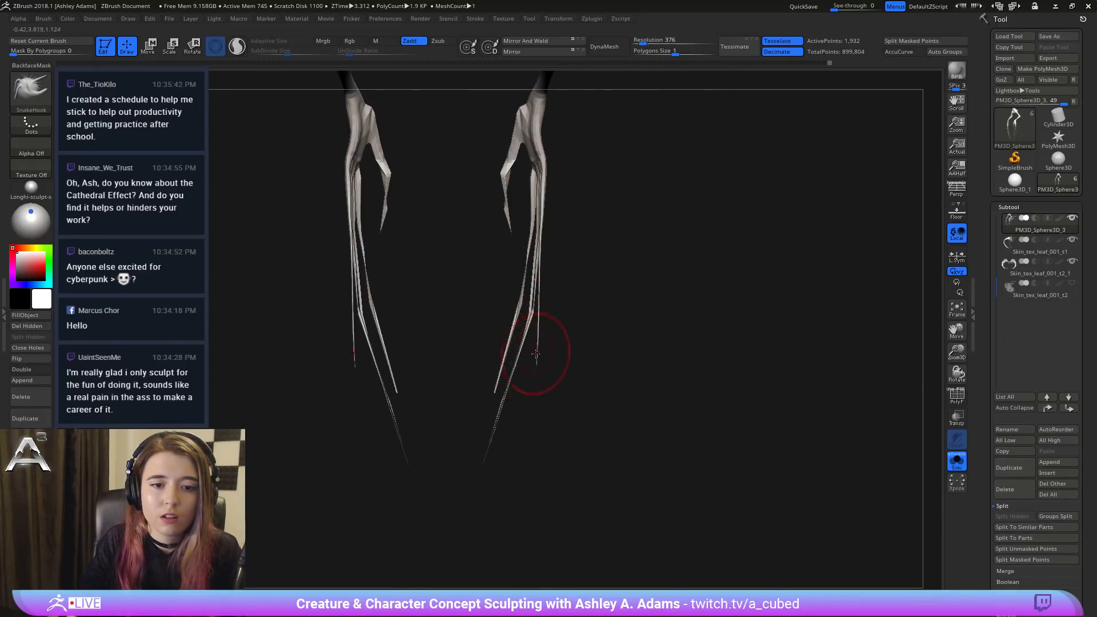
left_click_drag(536, 353, 579, 343)
key("space")
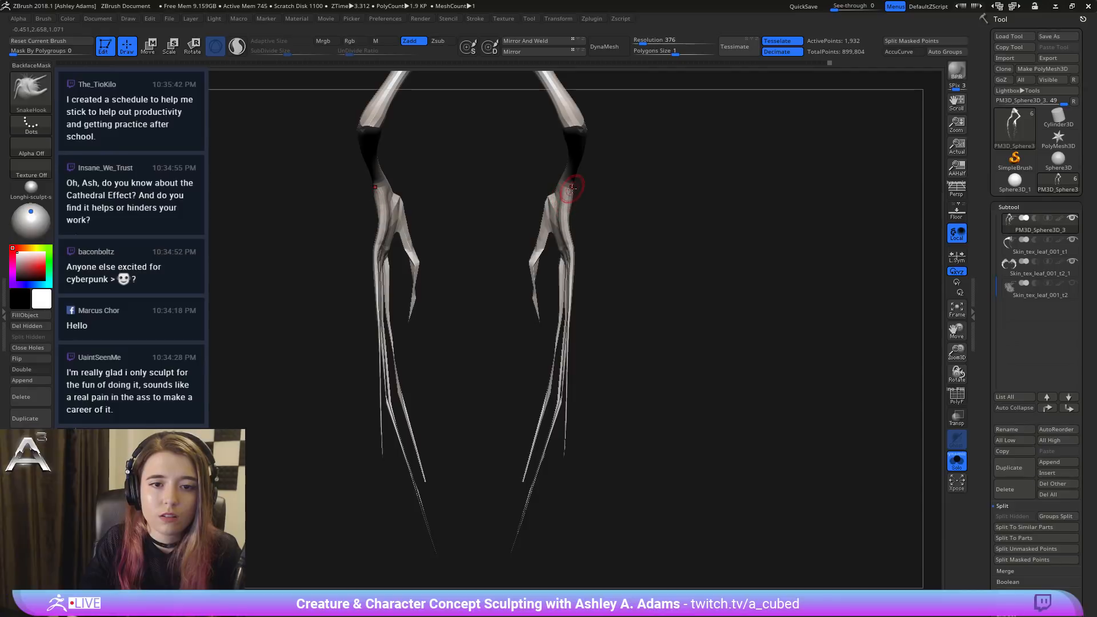
key("space")
Step: Build up volume on the wrists and backs of the hands with the ClayBuildup brush and smooth the surface
key("b")
key("c")
key("b")
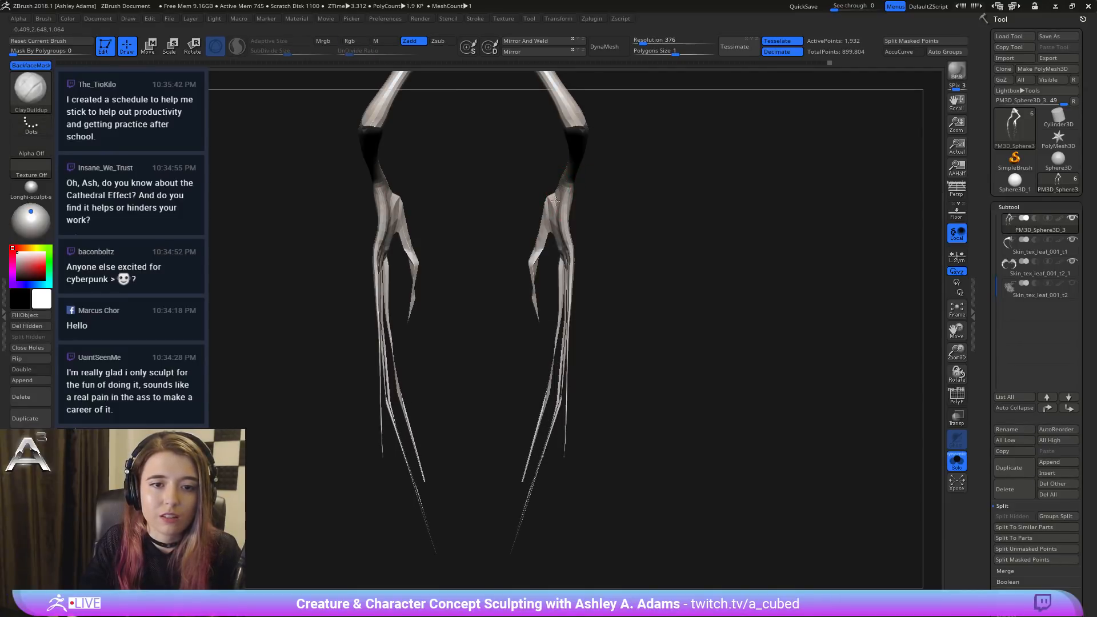
left_click_drag(554, 201, 582, 199)
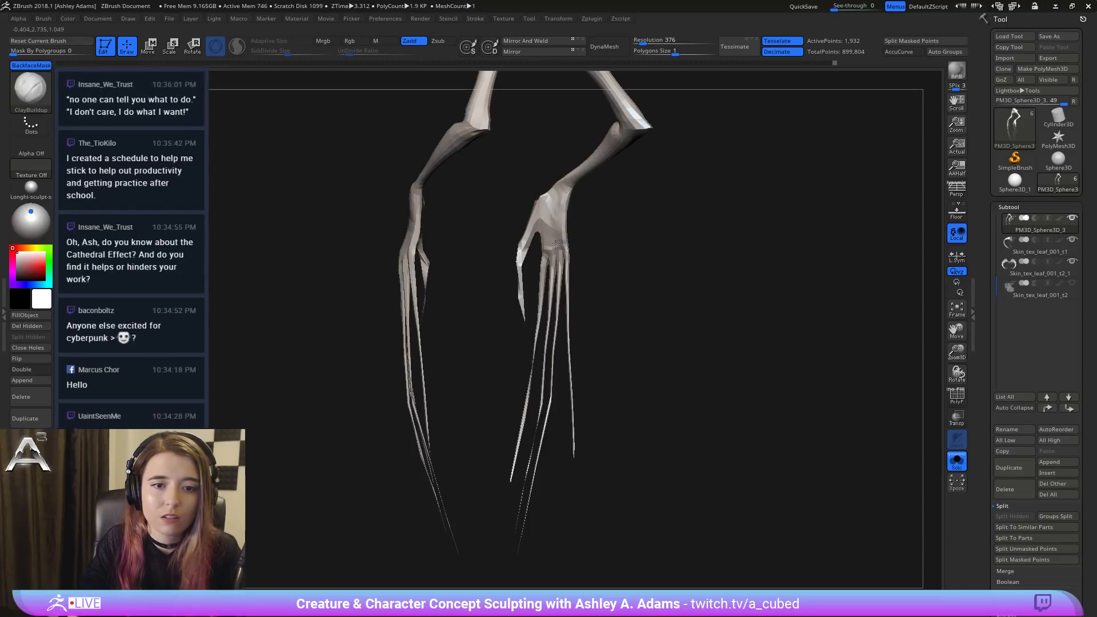
left_click_drag(595, 238, 514, 213)
left_click_drag(621, 211, 396, 353, "ctrl")
left_click_drag(583, 215, 531, 226)
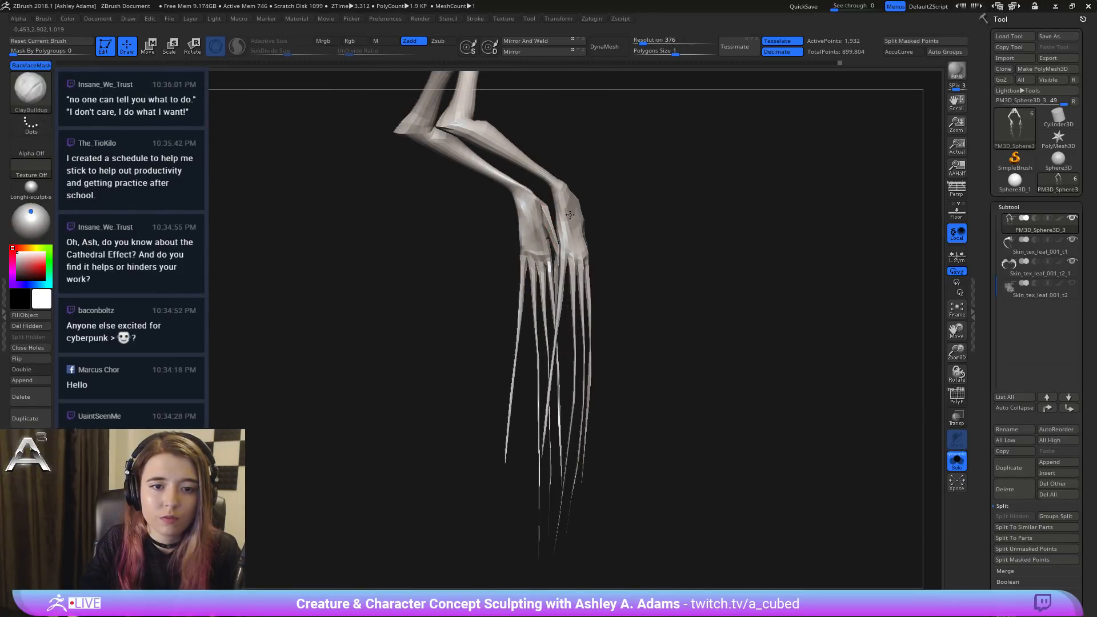
mouse_move(576, 232)
left_mouse_down("shift")
mouse_move(590, 259)
mouse_move(497, 269)
mouse_move(527, 274)
left_mouse_up("shift")
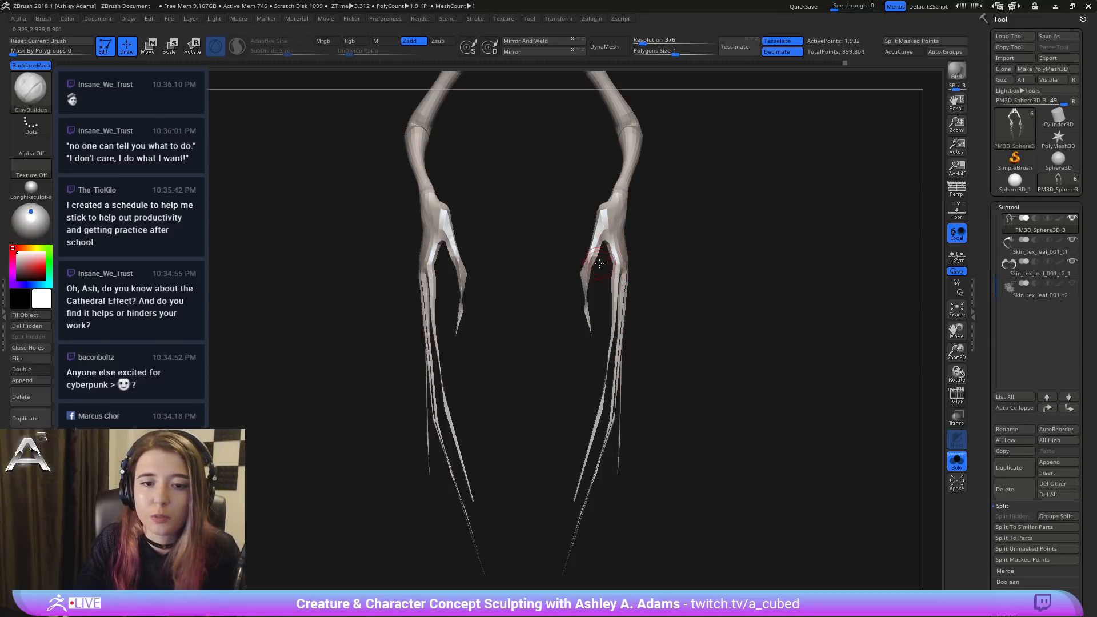
Step: Reshape the thumbs around their knuckles and adjust their angle to the palms with the SnakeHook brush
mouse_move(599, 263)
left_mouse_down()
mouse_move(563, 276)
mouse_move(590, 277)
left_mouse_up()
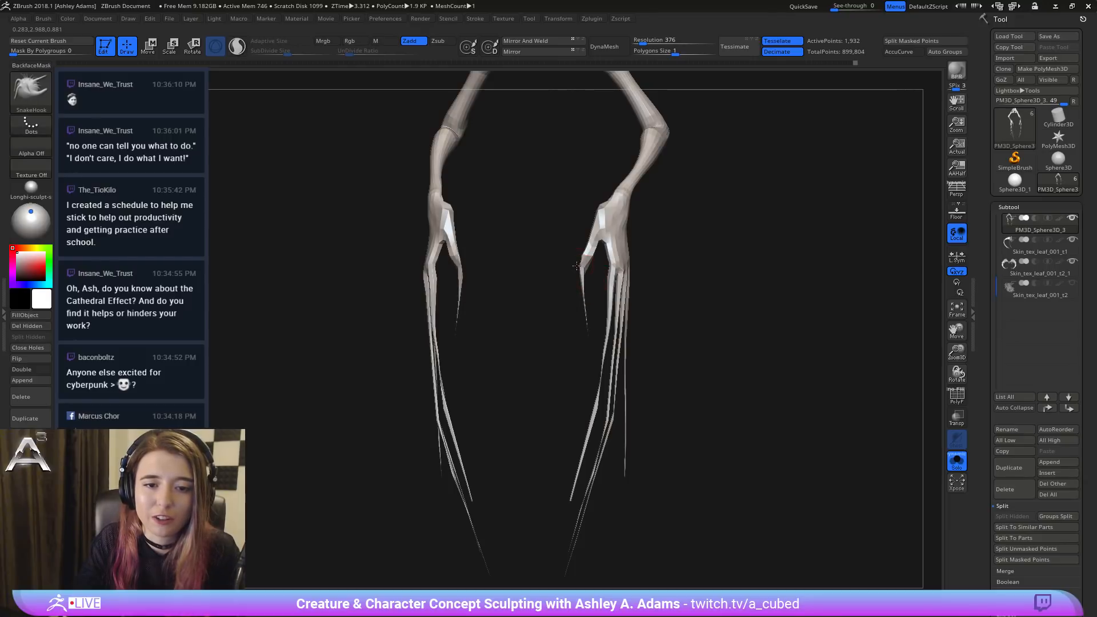
left_click_drag(588, 247, 646, 240)
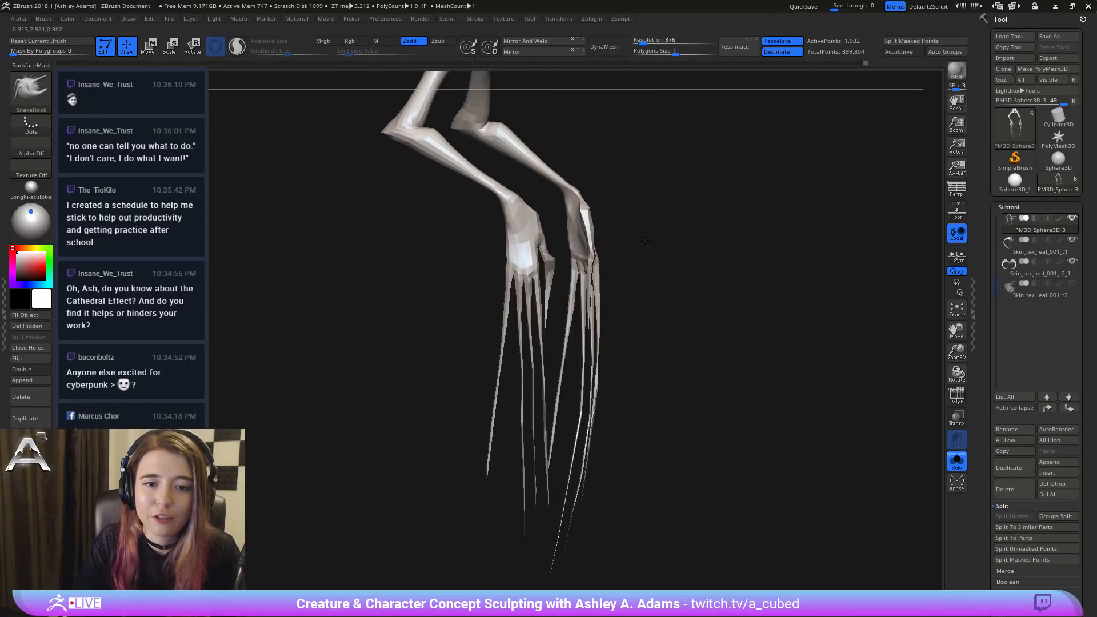
right_click(592, 248)
mouse_move(591, 247)
right_mouse_down()
mouse_move(624, 235)
mouse_move(619, 225)
right_mouse_up()
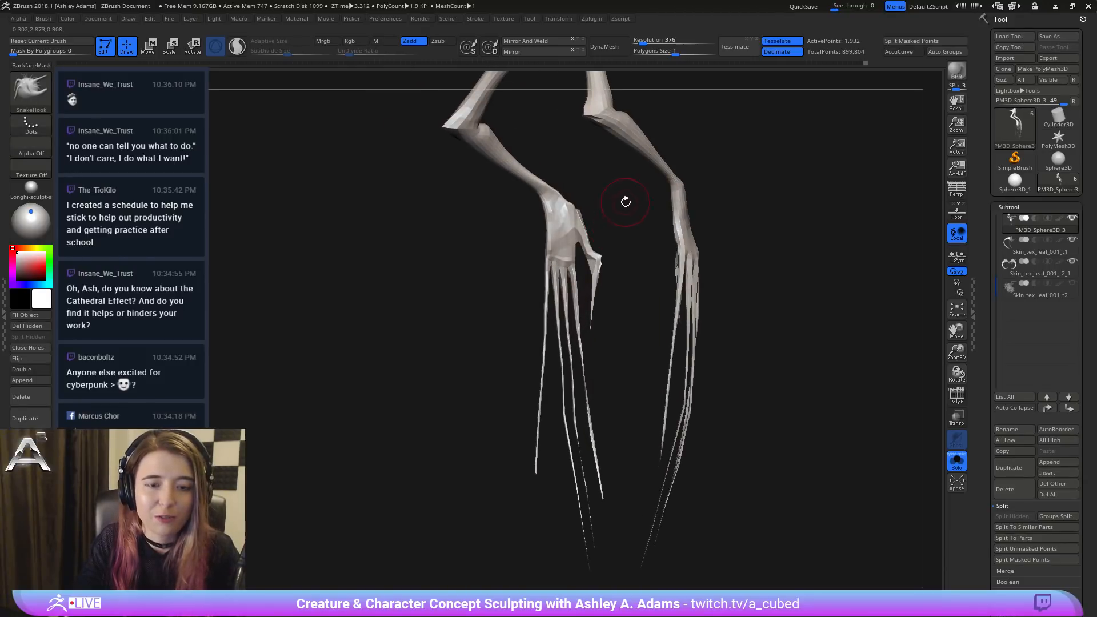
Step: Thicken the thin thumbs with the Inflat brush and smooth the surface around the wrists
key("b")
key("i")
key("n")
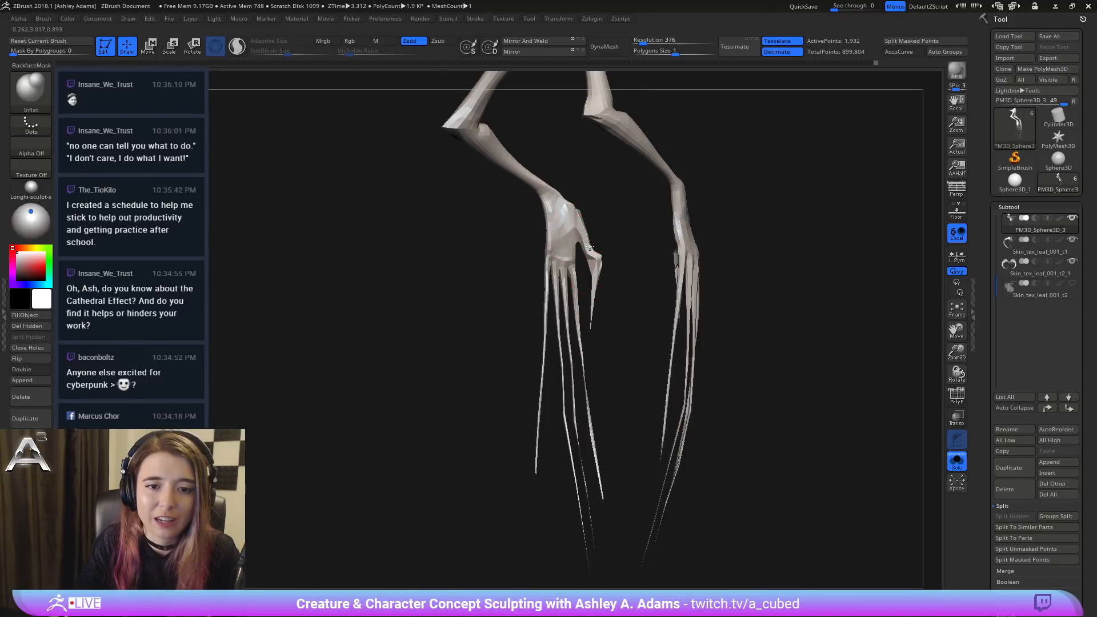
mouse_move(594, 262)
right_mouse_down()
mouse_move(604, 225)
mouse_move(573, 191)
mouse_move(588, 201)
mouse_move(578, 199)
right_mouse_up()
left_click_drag(578, 199, 580, 207, "shift")
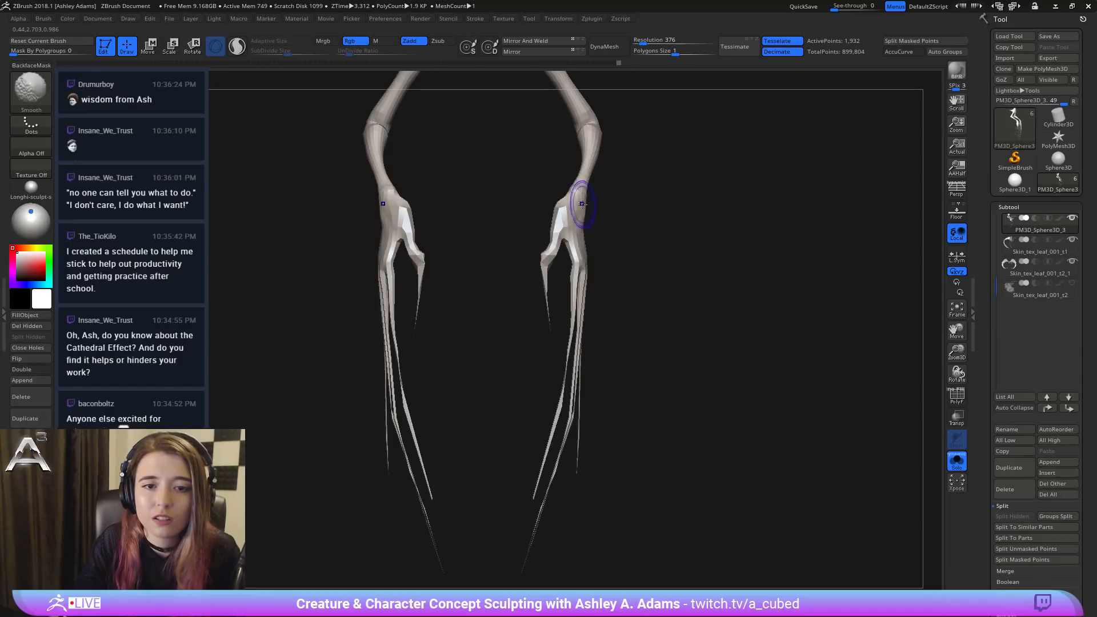
right_click_drag(580, 206, 576, 204)
key("space")
left_click_drag(575, 203, 573, 204)
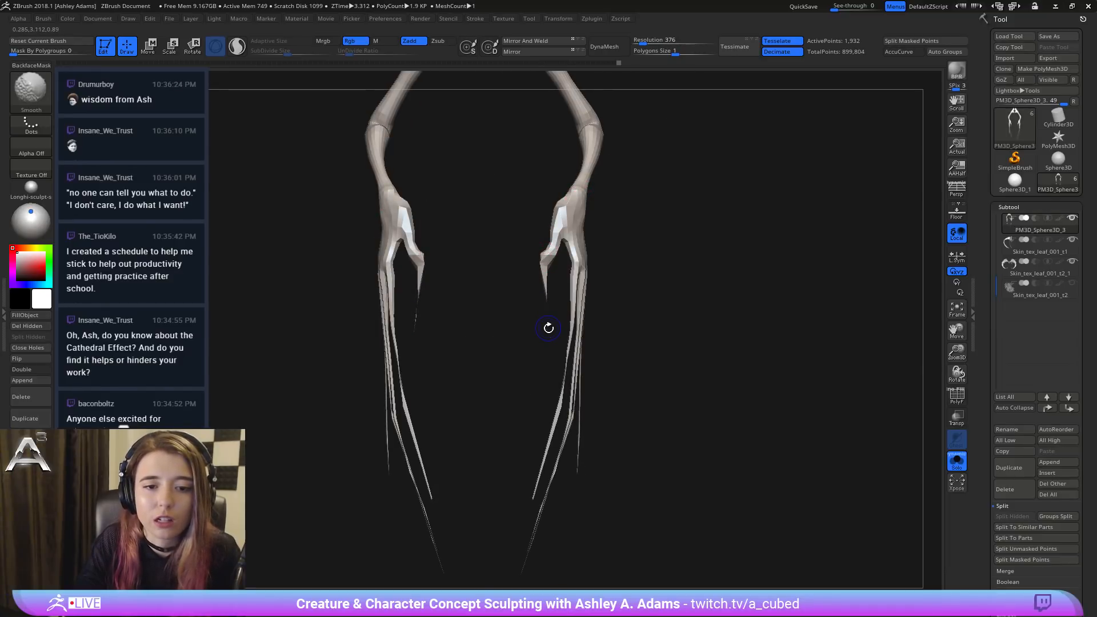
key("space")
mouse_move(545, 328)
left_mouse_down()
mouse_move(541, 257)
mouse_move(563, 281)
mouse_move(643, 265)
left_mouse_up()
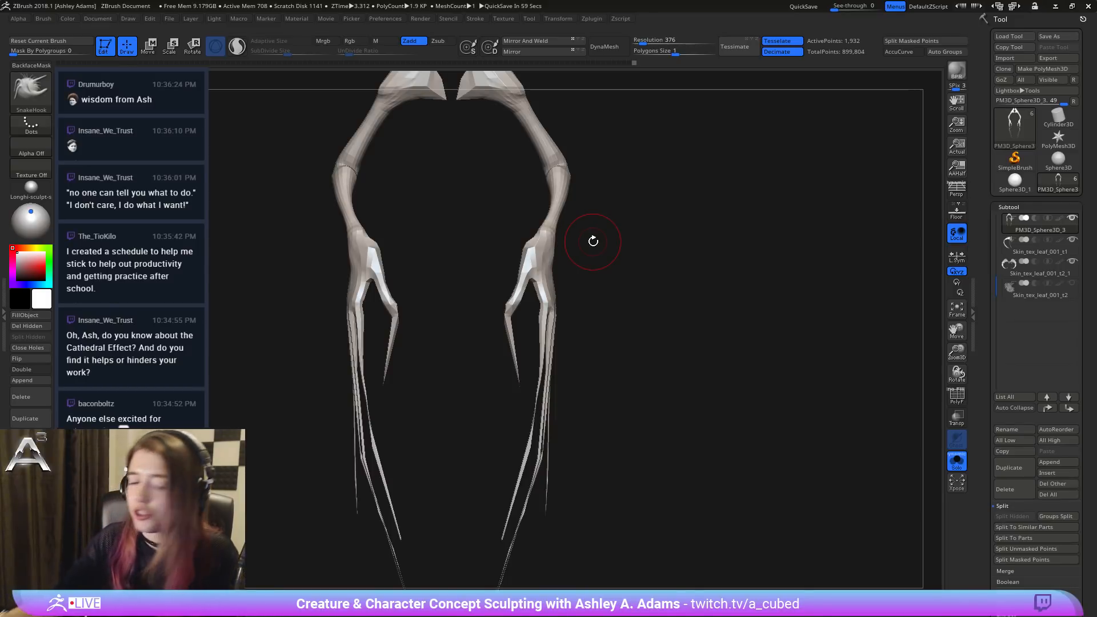
Step: Adjust the silhouette of the palms and wrists from the side and front with the SnakeHook brush
left_click_drag(533, 240, 546, 295)
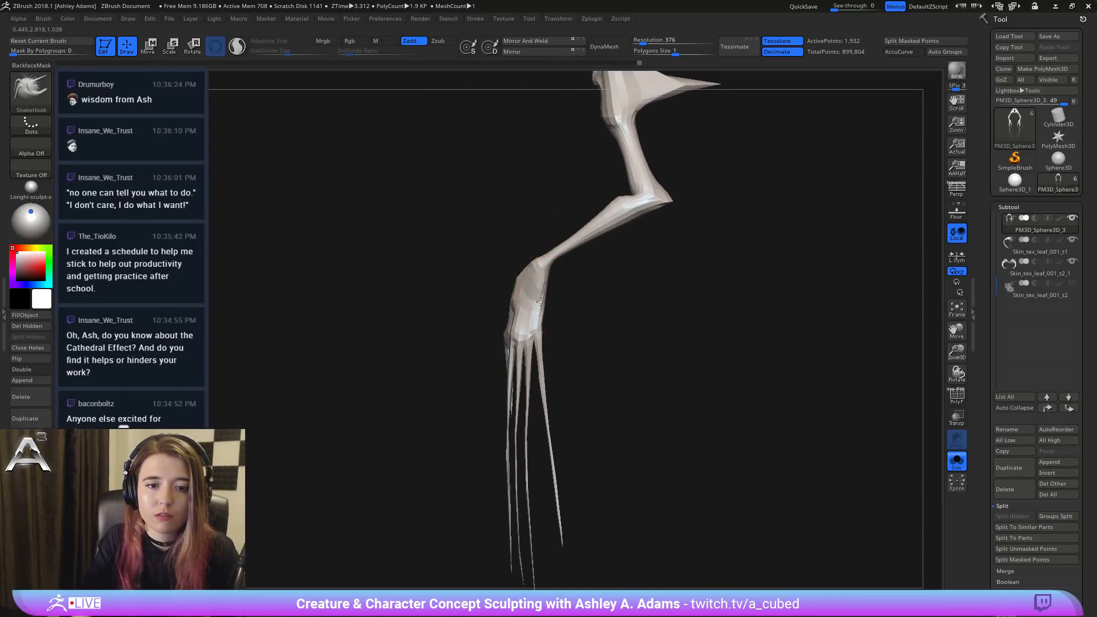
right_click_drag(534, 294, 515, 314)
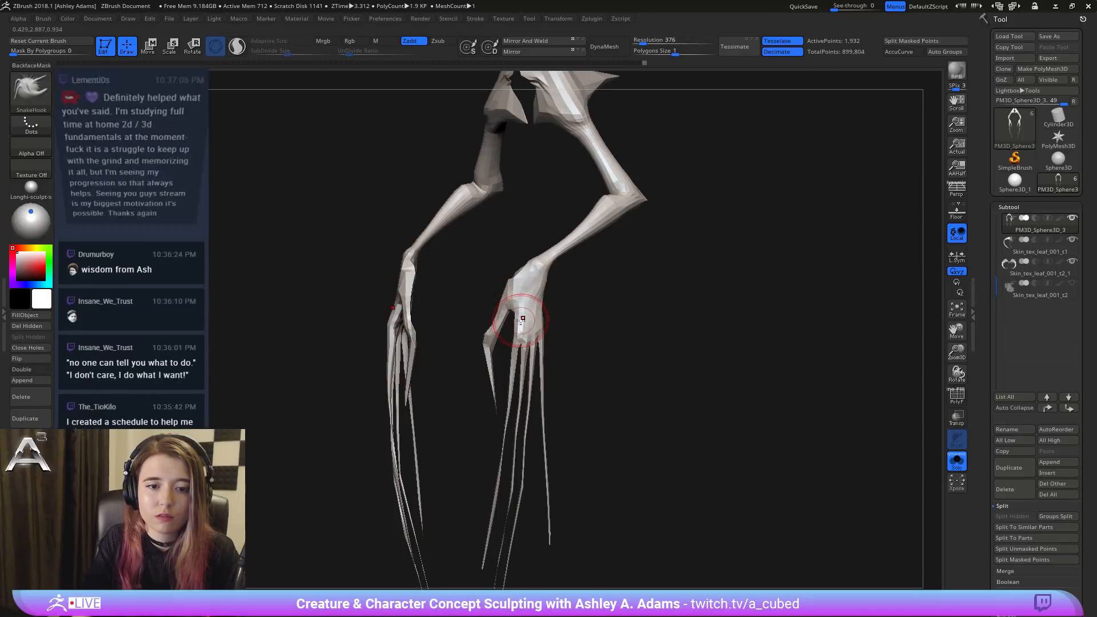
key("ctrl")
mouse_move(541, 412)
right_mouse_down()
mouse_move(575, 313)
mouse_move(575, 252)
mouse_move(522, 289)
right_mouse_up()
left_click_drag(524, 318, 534, 309)
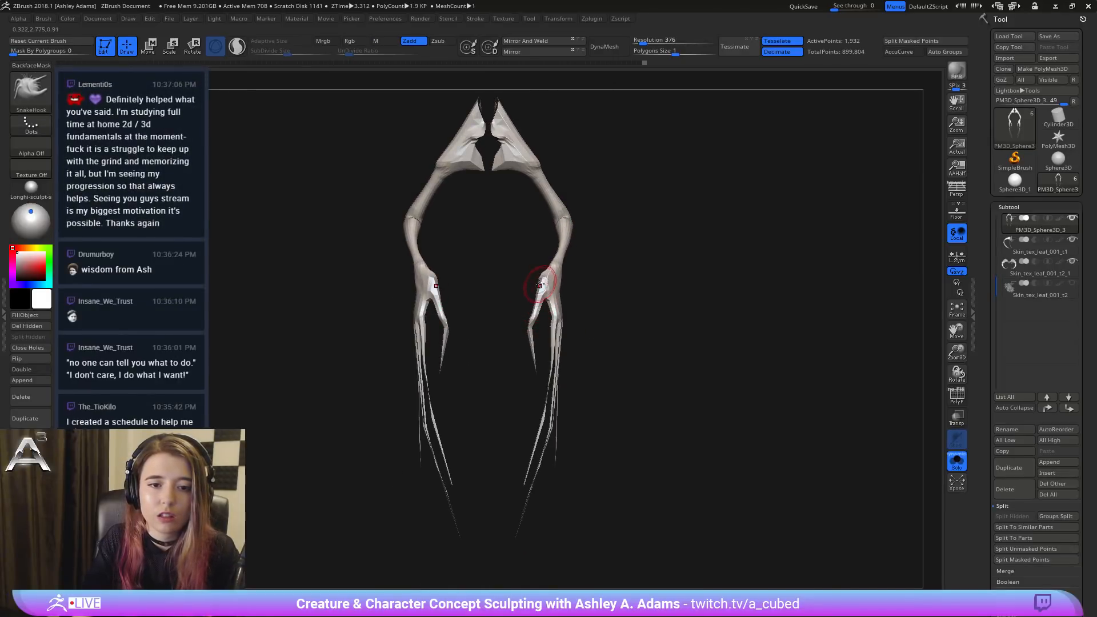
Step: Set the DynaMesh resolution to 464
right_click_drag(580, 221, 639, 247, "alt")
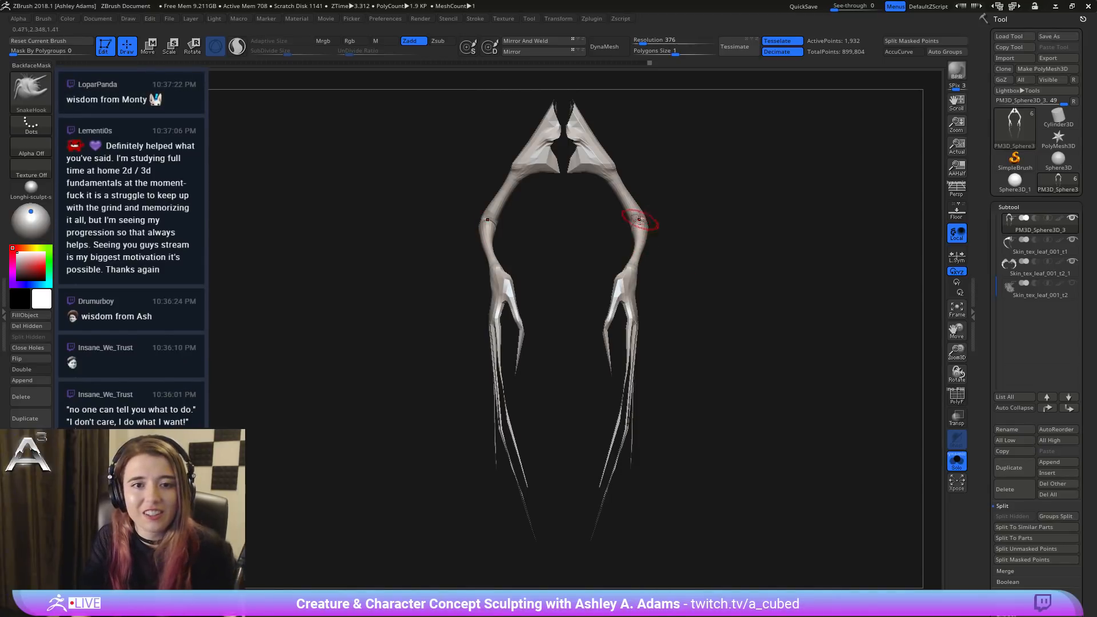
left_click_drag(667, 284, 546, 304, "alt")
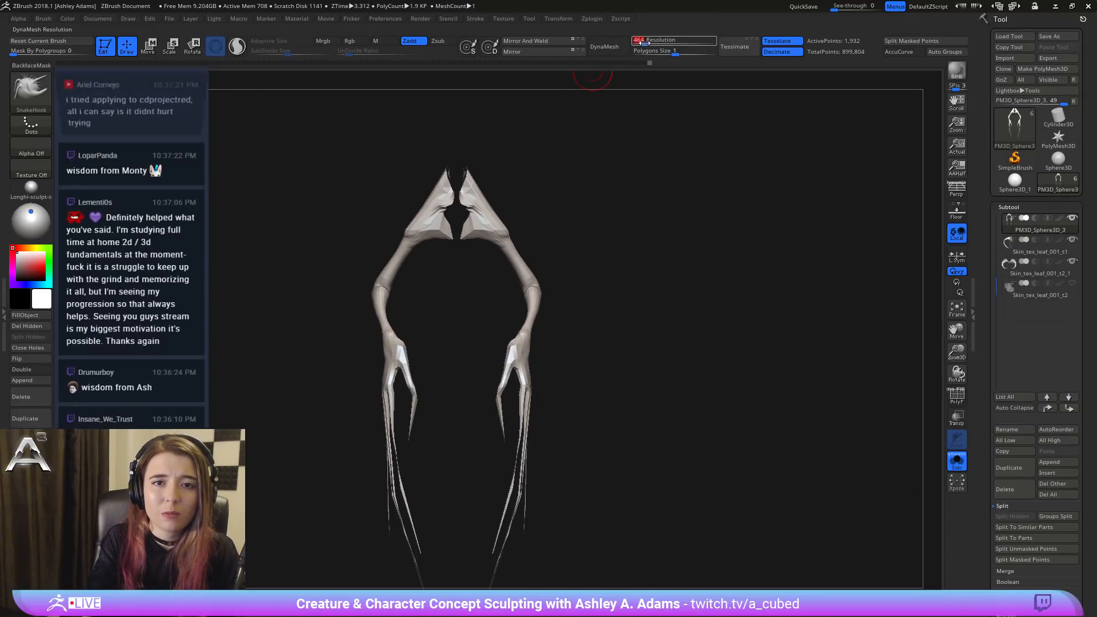
left_click_drag(647, 80, 602, 124)
Step: Mask the hands around the fingers nearest the thumbs and swing those fingers inward with the Transpose gizmo
left_click_drag(577, 312, 580, 189, "alt")
key("w")
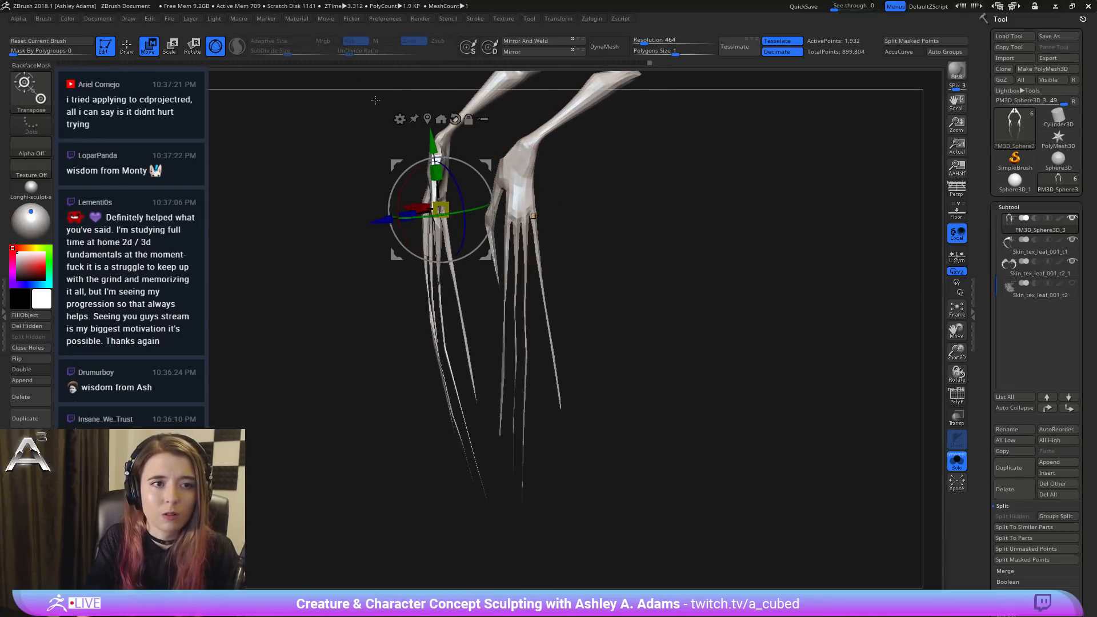
right_click_drag(513, 198, 540, 200)
left_click_drag(505, 209, 503, 229, "ctrl")
left_click_drag(557, 177, 578, 186)
left_click_drag(557, 228, 552, 235)
mouse_move(553, 234)
left_mouse_down()
mouse_move(600, 238)
mouse_move(491, 240)
mouse_move(572, 247)
left_mouse_up()
key("q")
Step: Mask around one of the middle fingers on each hand, swing it outward from the knuckle with the Transpose gizmo, and clear the mask
right_click_drag(527, 216, 519, 206)
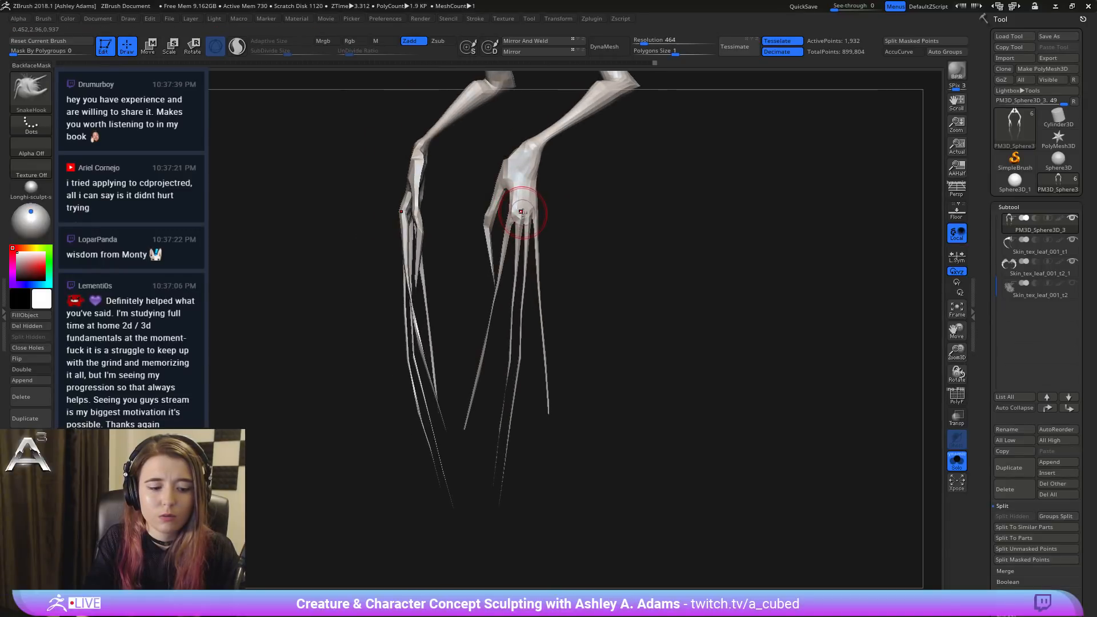
key("w")
key("q")
key("w")
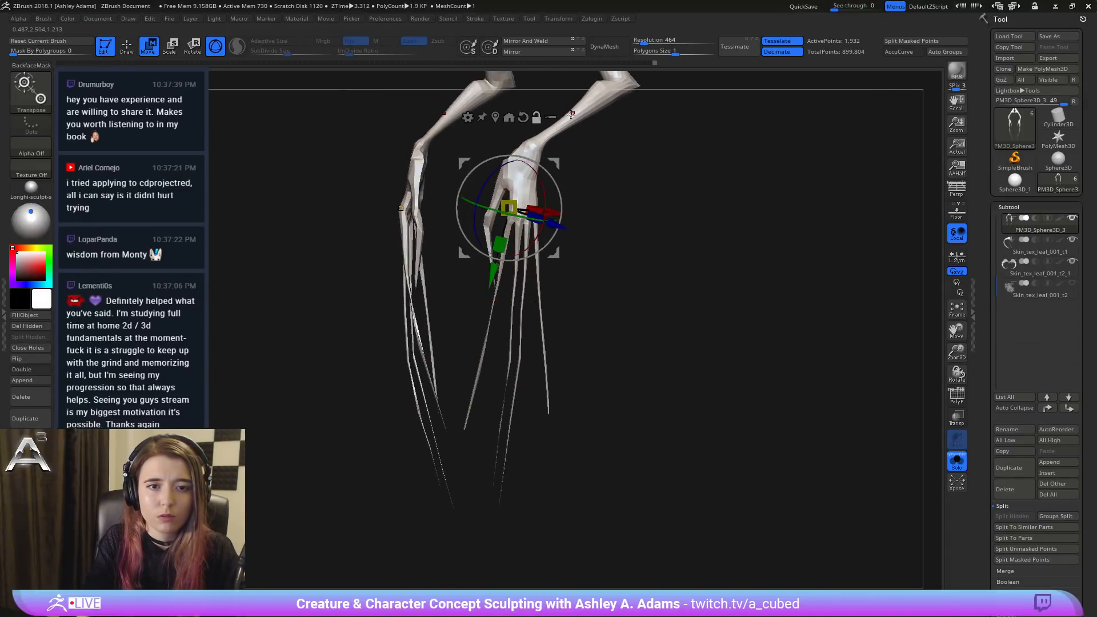
left_click(595, 106)
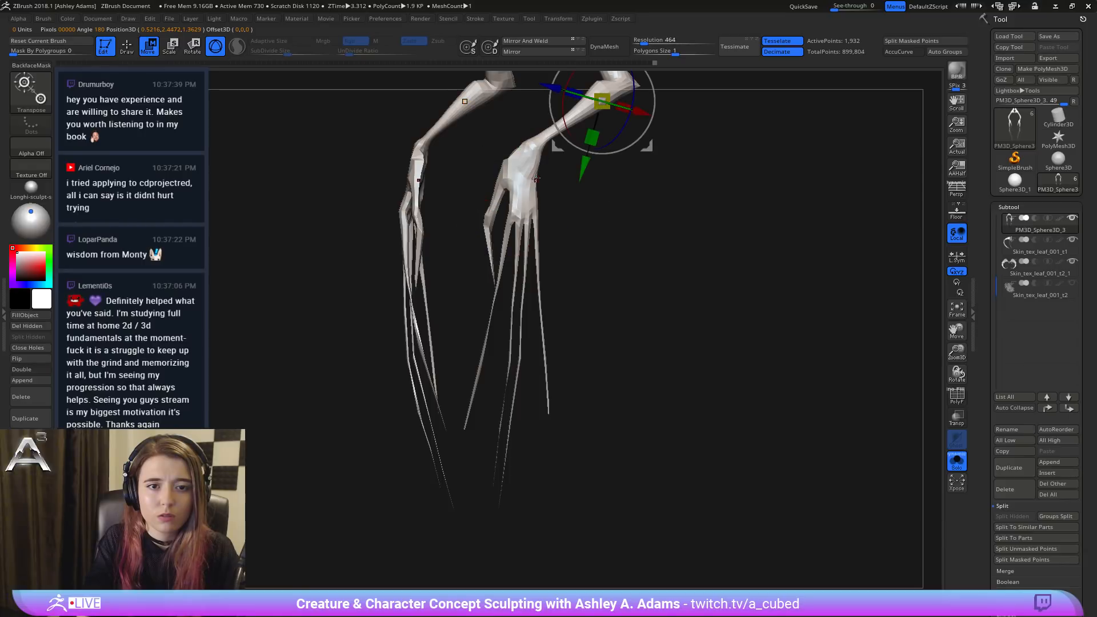
left_click(521, 226)
left_click_drag(521, 225, 514, 260, "ctrl")
right_click_drag(537, 252, 592, 238, "shift")
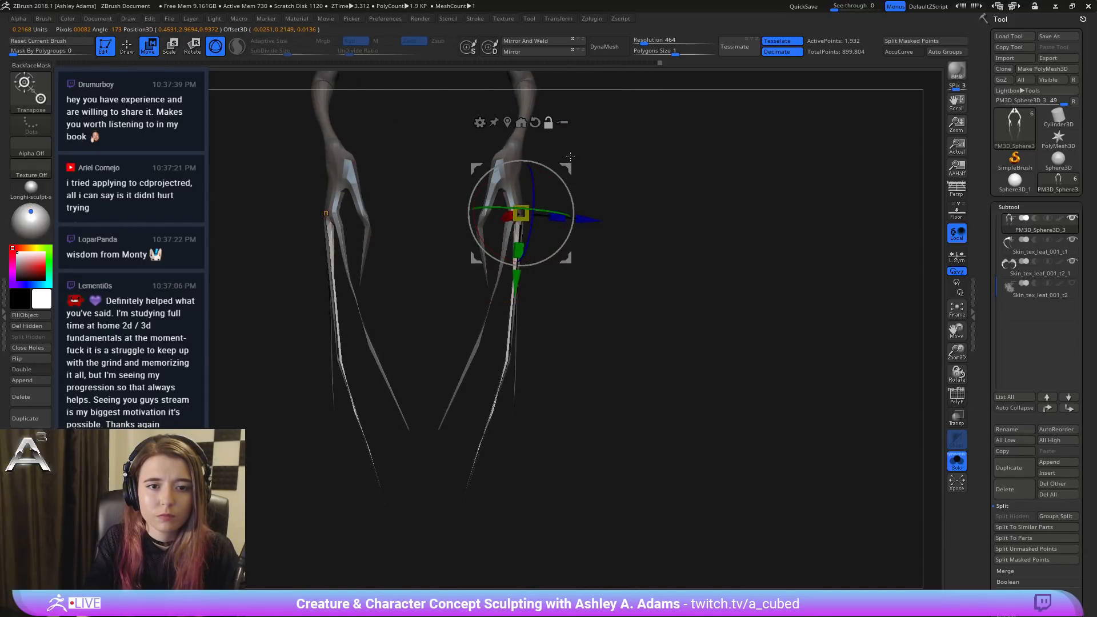
left_click_drag(566, 168, 569, 200, "alt")
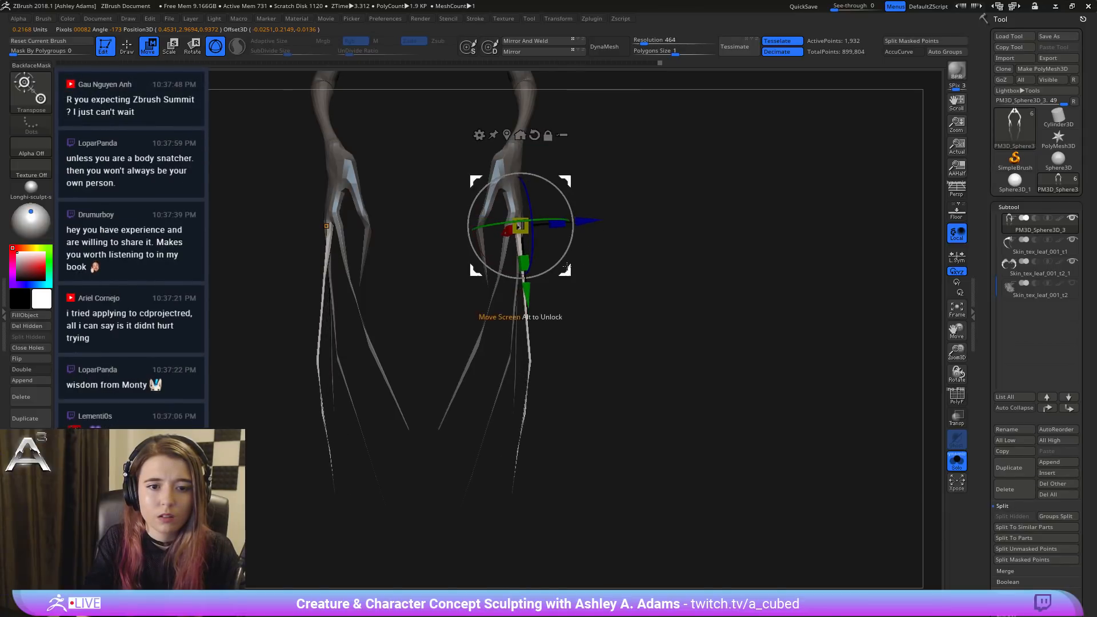
right_click_drag(592, 357, 592, 317, "ctrl")
key("q")
left_click_drag(593, 315, 582, 298, "ctrl")
Step: Save the tool to disk and convert the arms to a DynaMesh at resolution 616
right_click_drag(550, 257, 778, 213)
mouse_move(600, 245)
right_mouse_down()
mouse_move(612, 245)
mouse_move(634, 297)
right_mouse_up()
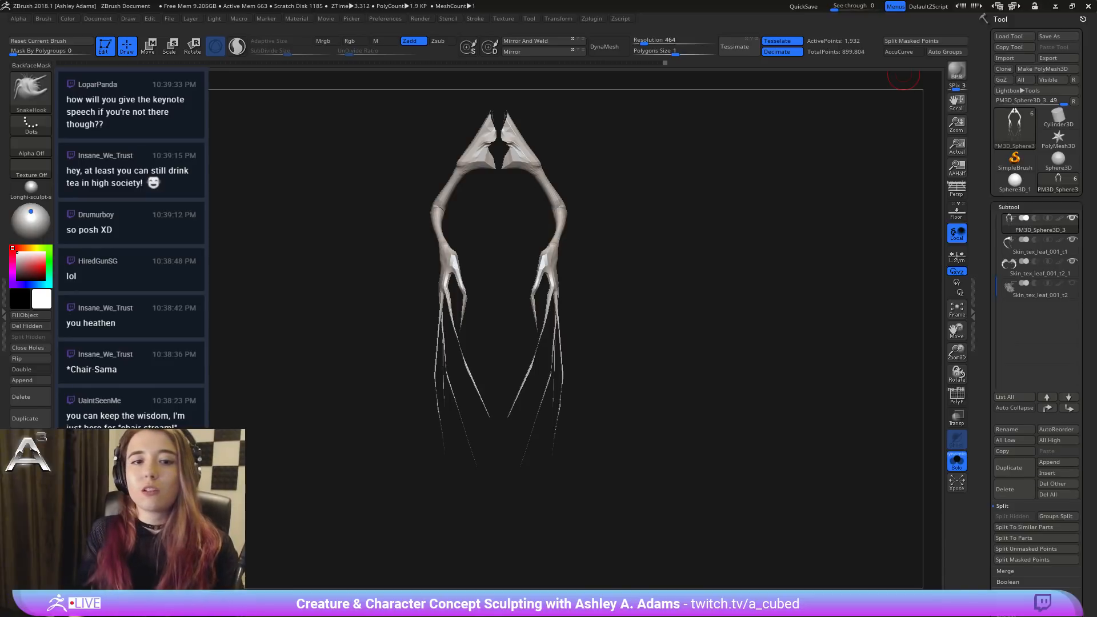
right_click_drag(427, 274, 488, 287)
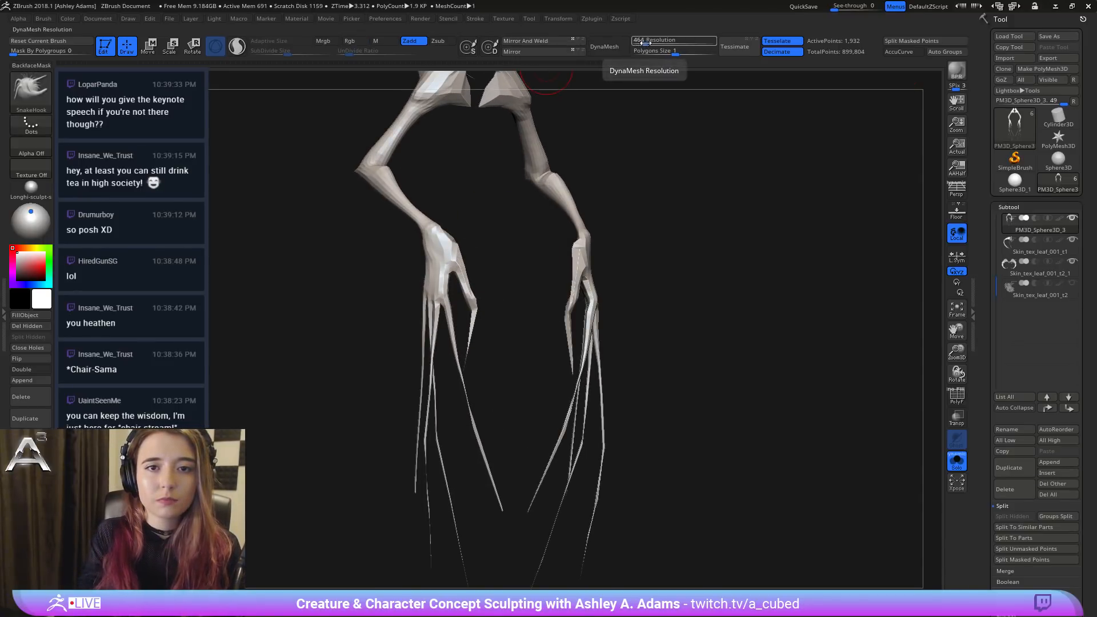
left_click_drag(644, 42, 648, 43)
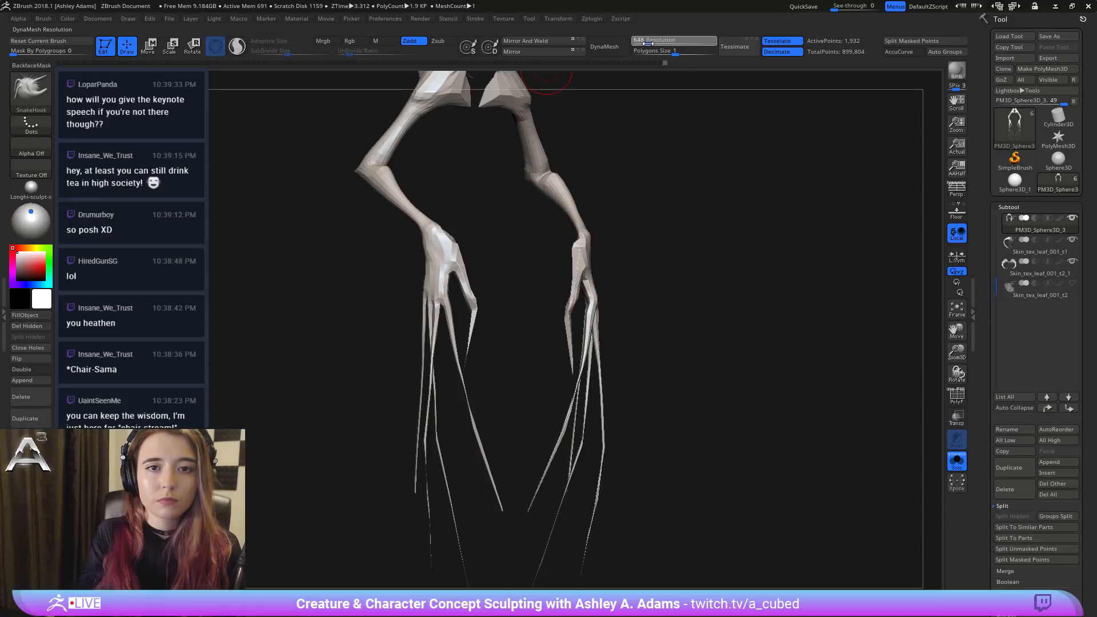
left_click(1053, 38)
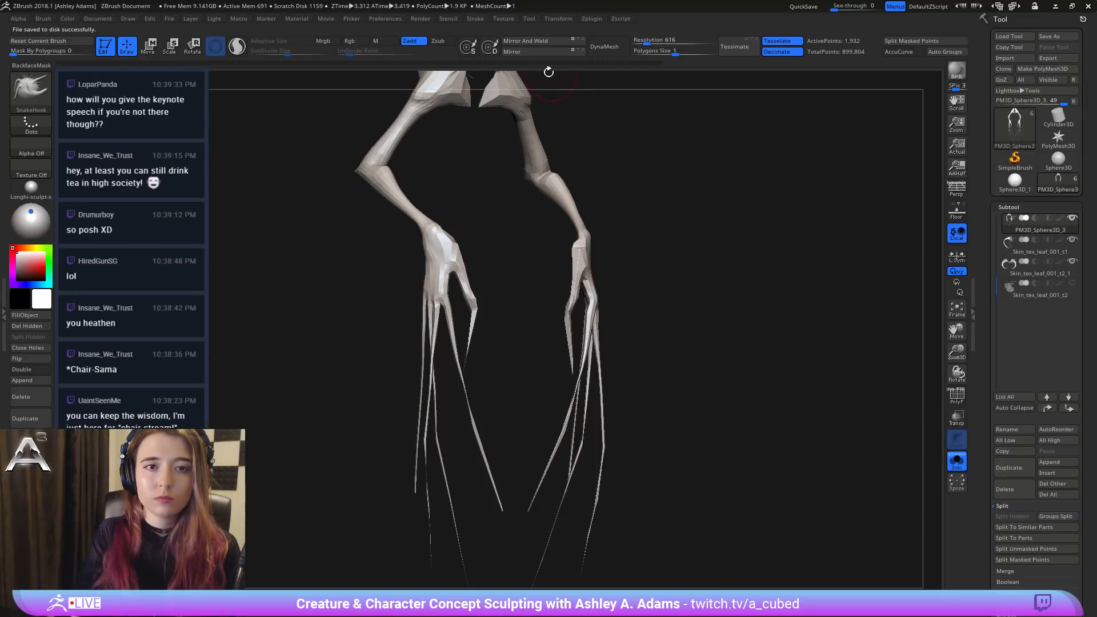
left_click(612, 47)
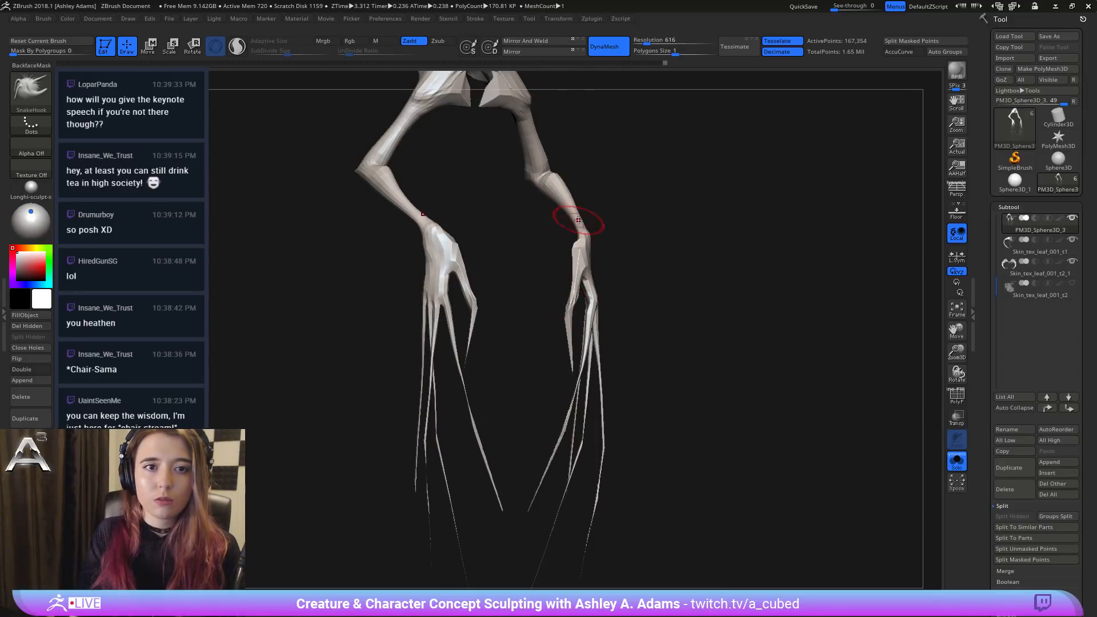
Step: Thicken the long fingers around their middle joints with the Inflat brush
left_click_drag(580, 238, 440, 132)
key("space")
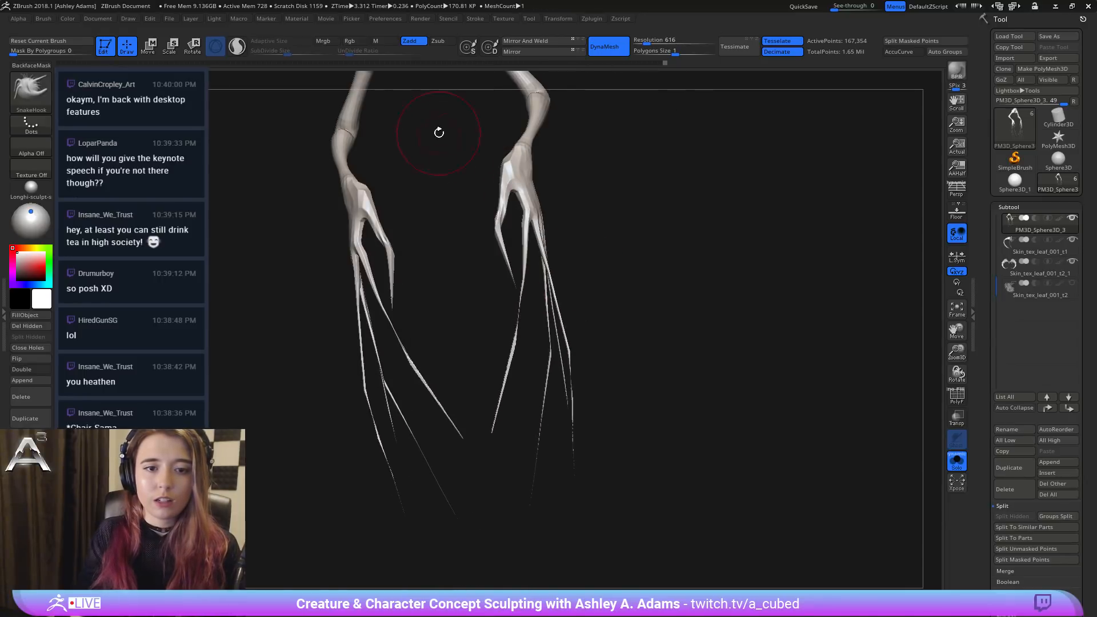
key("b")
key("i")
key("n")
mouse_move(512, 351)
left_mouse_down()
mouse_move(527, 269)
mouse_move(512, 360)
left_mouse_up()
mouse_move(525, 274)
left_mouse_down()
mouse_move(522, 228)
mouse_move(468, 389)
mouse_move(497, 318)
mouse_move(507, 325)
mouse_move(574, 294)
mouse_move(588, 220)
mouse_move(583, 333)
mouse_move(593, 340)
left_mouse_up()
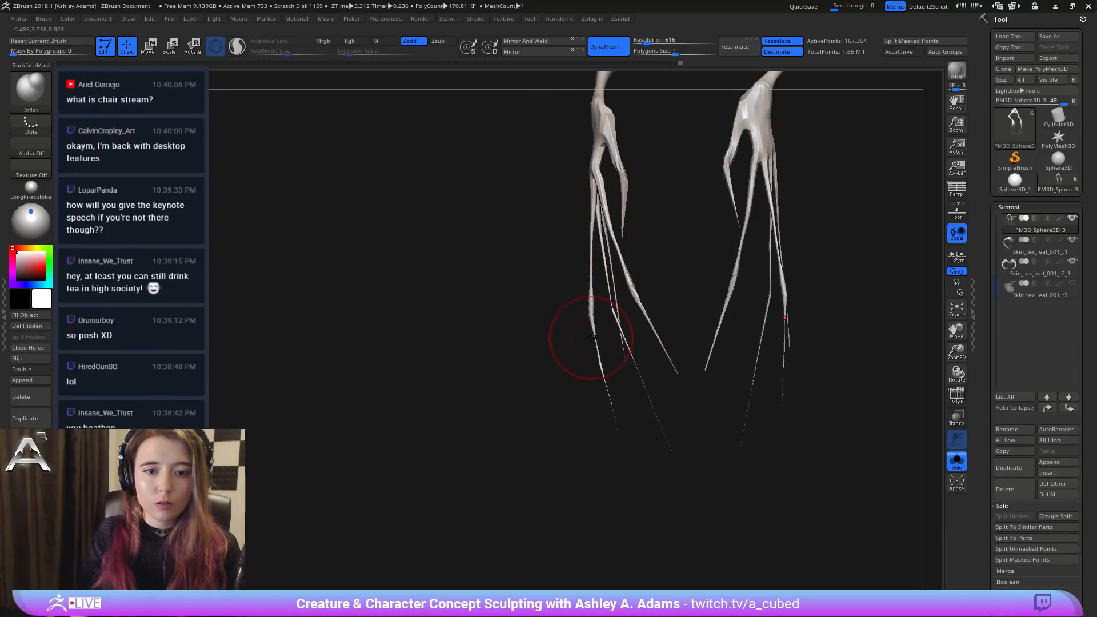
left_click_drag(551, 308, 701, 231)
mouse_move(614, 255)
left_mouse_down()
mouse_move(612, 224)
mouse_move(644, 235)
left_mouse_up()
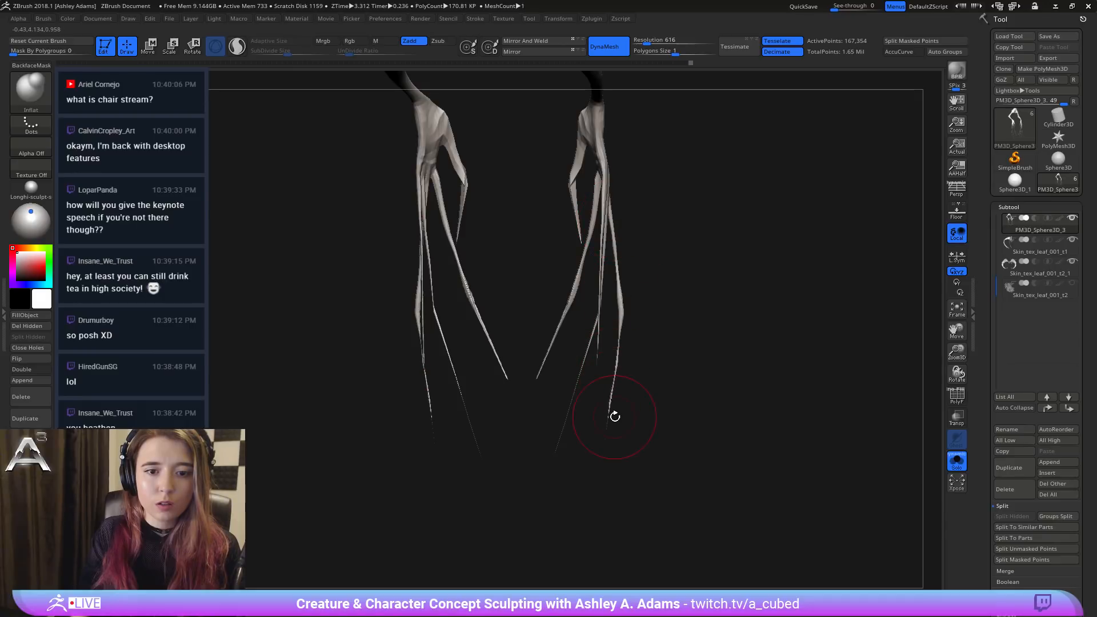
Step: Even out the thickness along the remaining lengths of the long fingers from several angles with the Inflat brush
left_click_drag(610, 403, 609, 311)
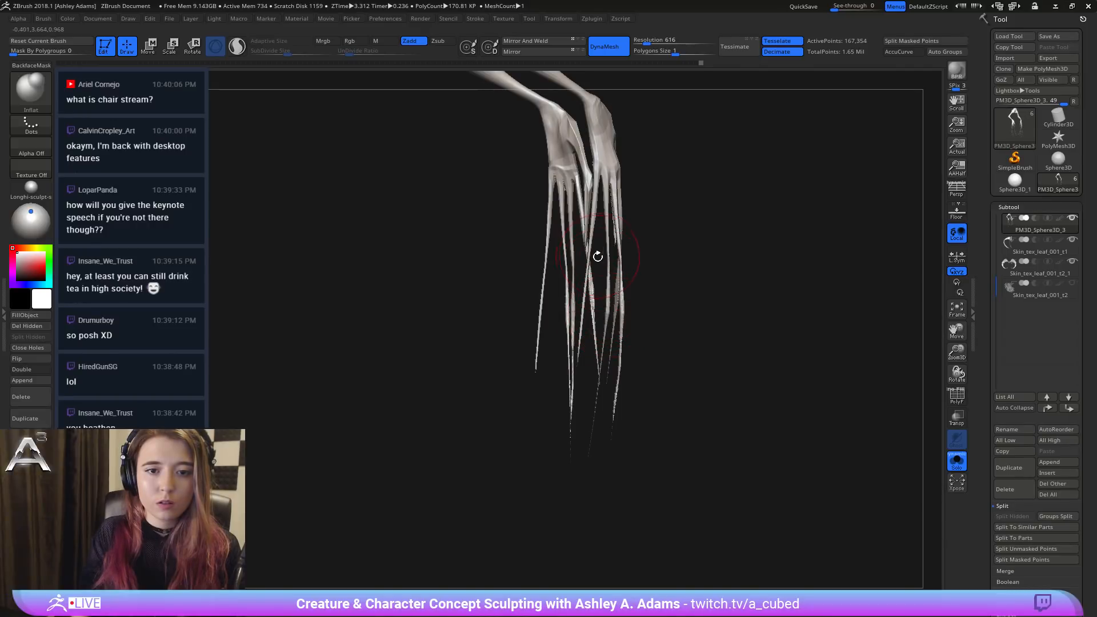
left_click_drag(595, 252, 585, 275)
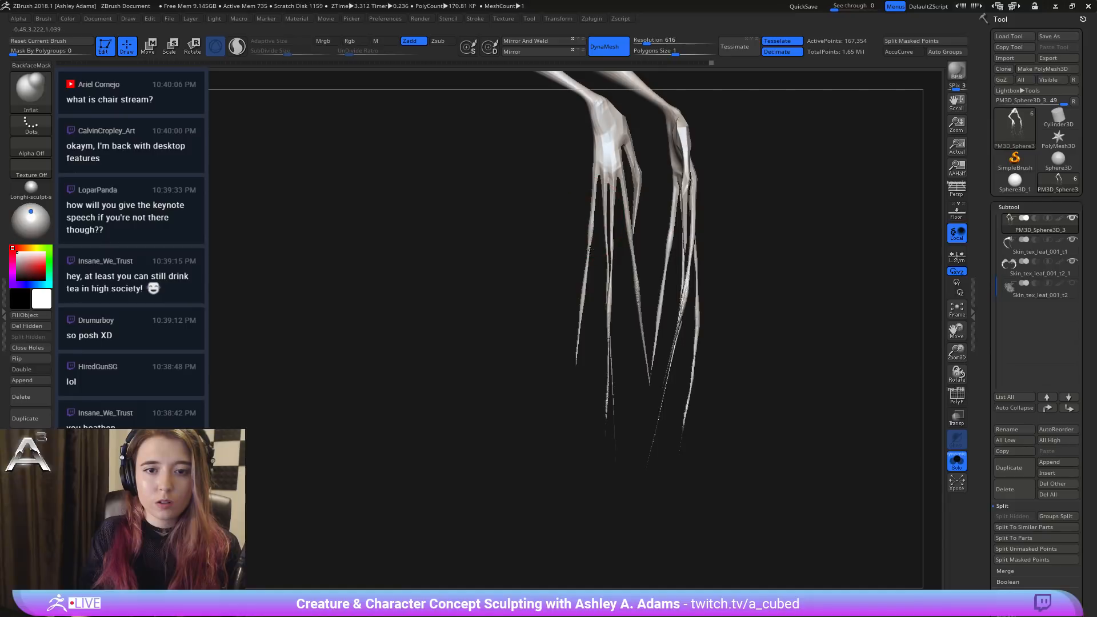
left_click_drag(585, 236, 642, 255)
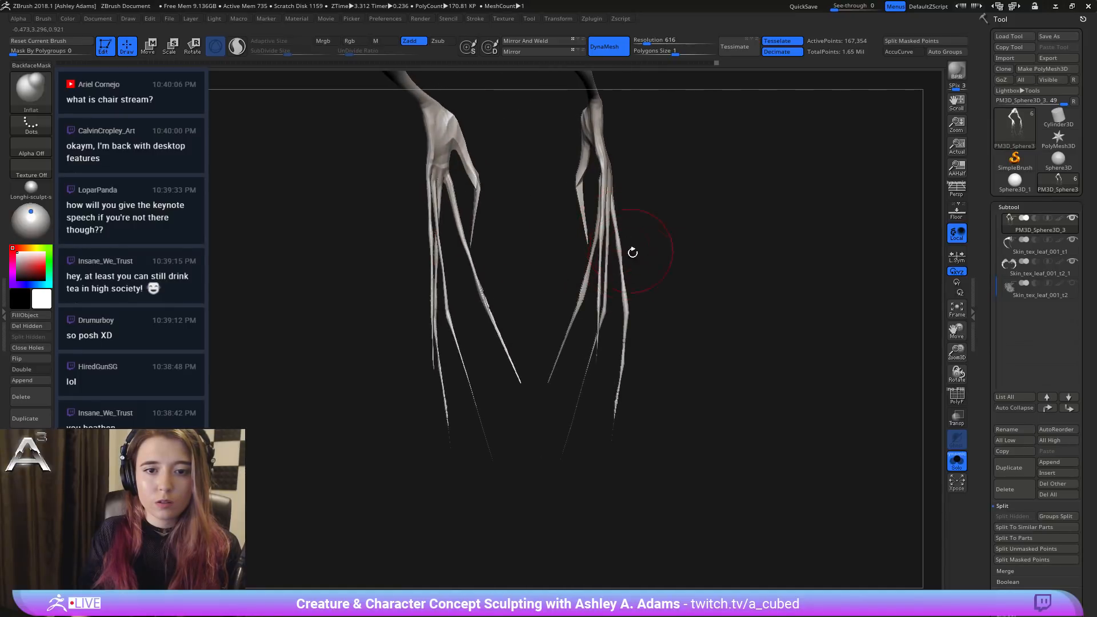
left_click_drag(632, 378, 604, 359)
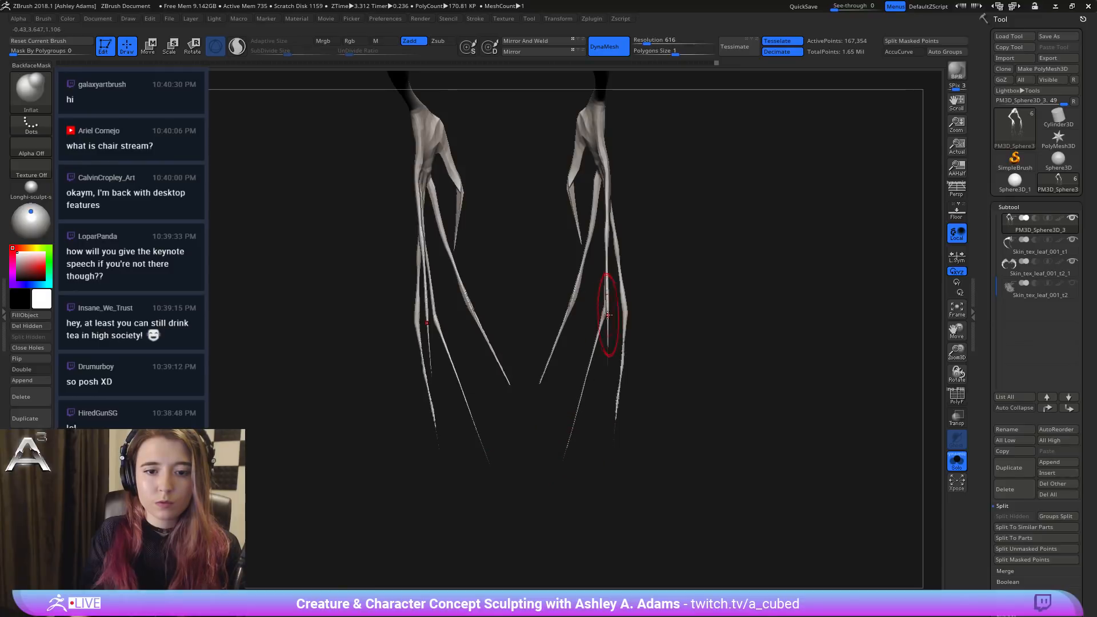
left_click_drag(595, 306, 607, 251)
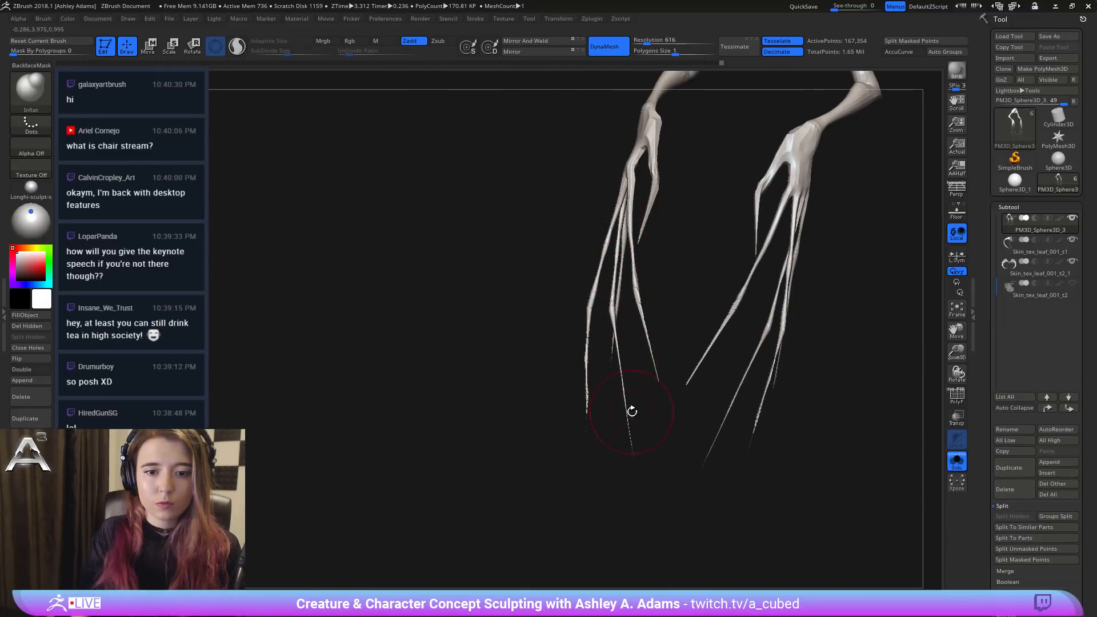
left_click_drag(615, 356, 675, 300)
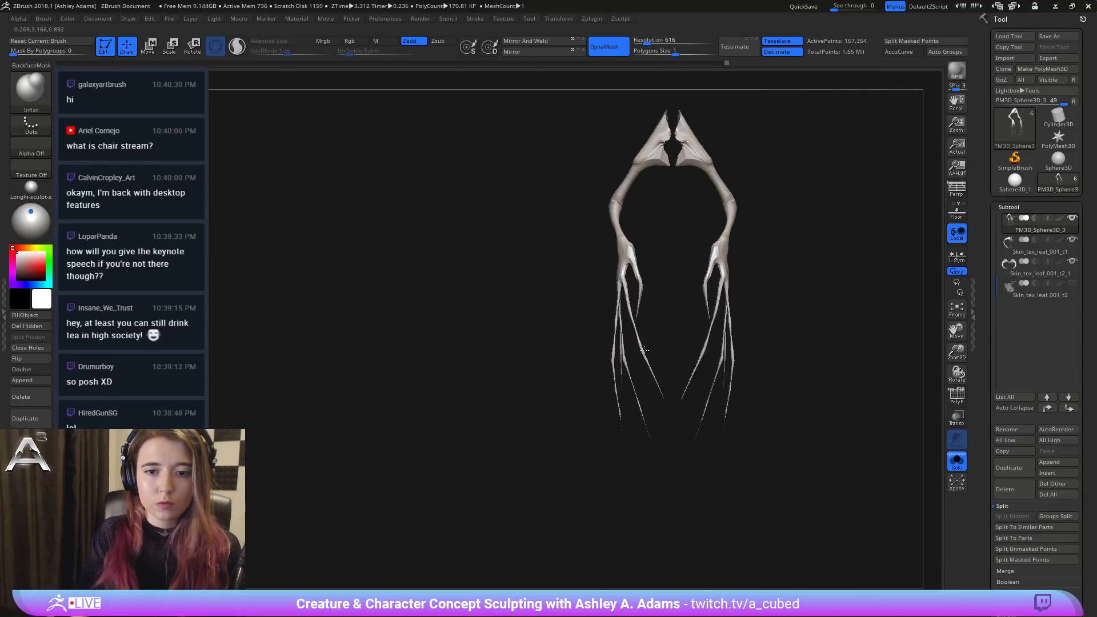
Step: Mask the long fingers and reshape the curve of the thumbs on both hands with the SnakeHook brush
mouse_move(675, 299)
right_mouse_down("ctrl")
mouse_move(632, 313)
mouse_move(611, 269)
right_mouse_up("ctrl")
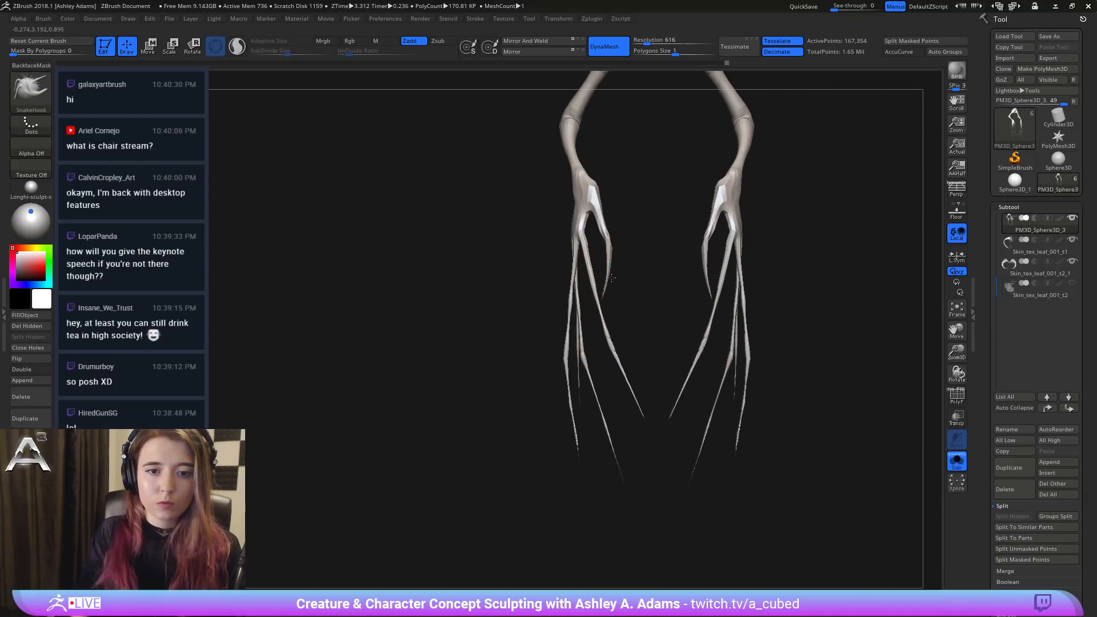
left_click_drag(623, 294, 612, 313)
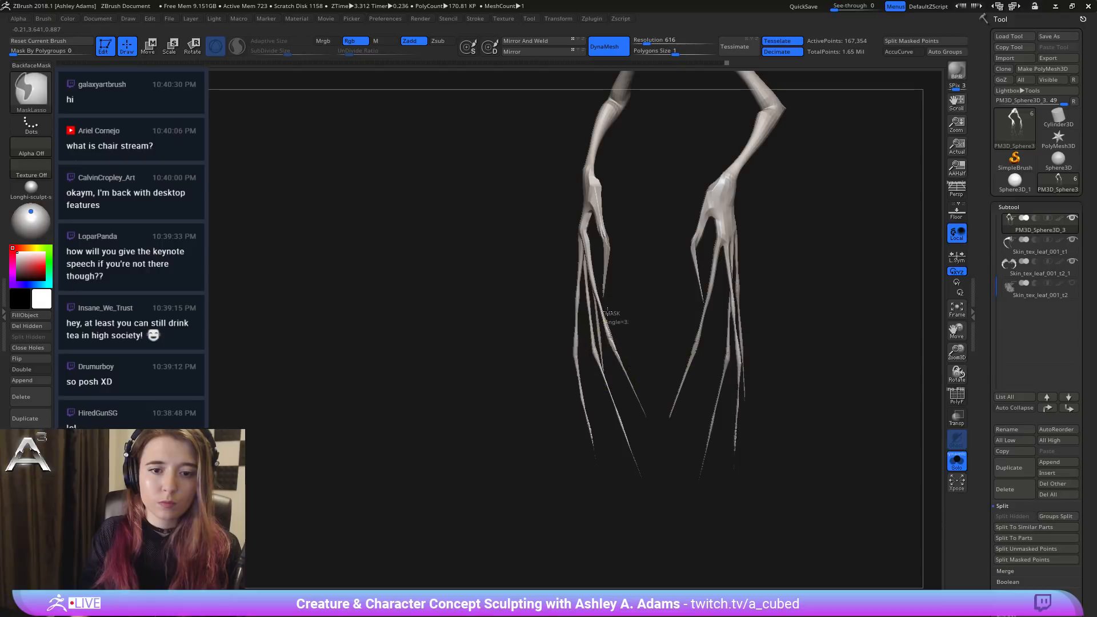
mouse_move(588, 240)
left_mouse_down()
mouse_move(588, 377)
mouse_move(612, 274)
left_mouse_up()
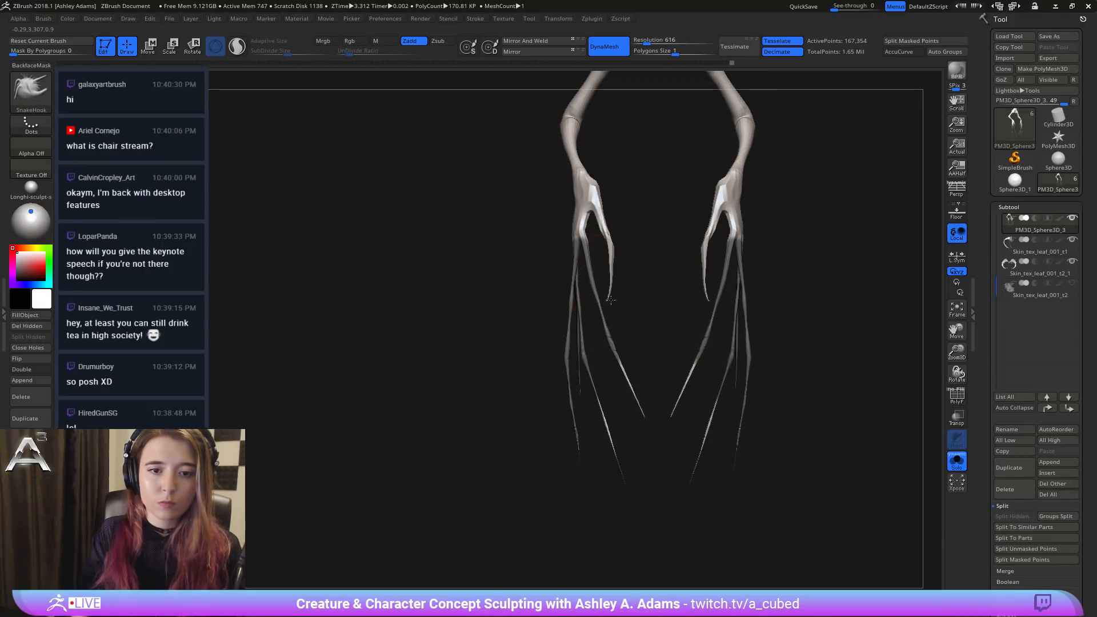
key("ctrl")
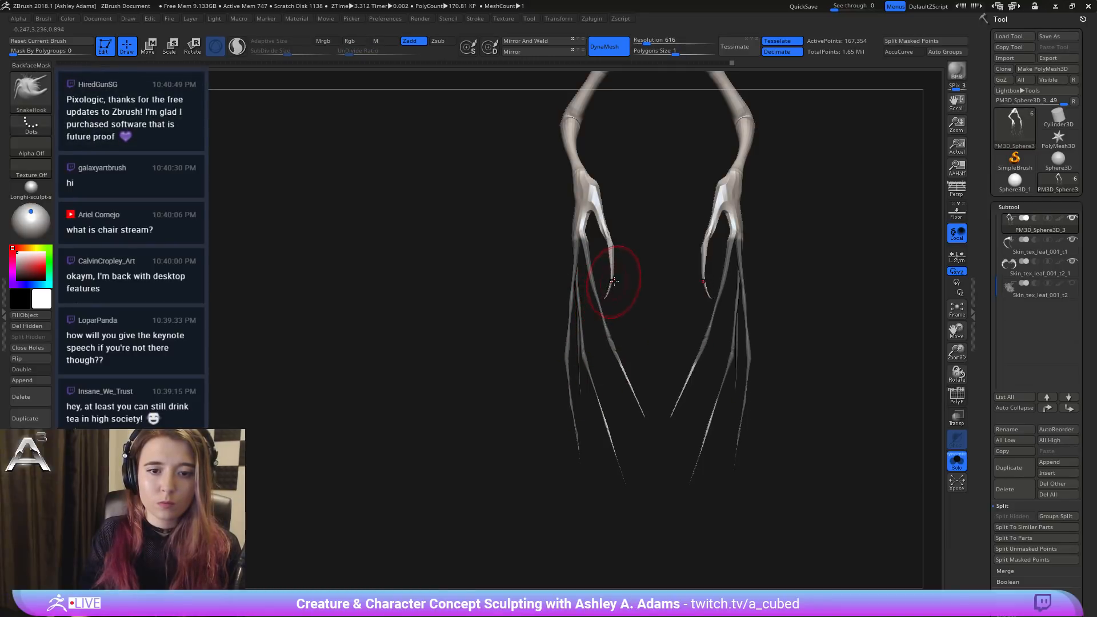
mouse_move(563, 266)
left_mouse_down()
mouse_move(590, 278)
mouse_move(631, 240)
mouse_move(656, 286)
left_mouse_up()
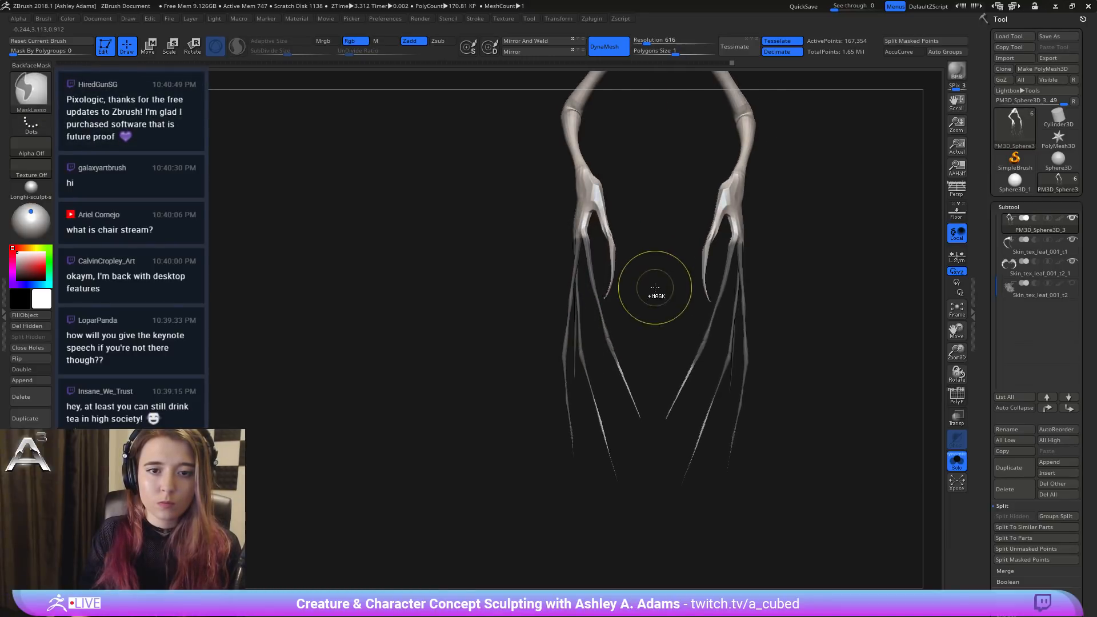
Step: Mask everything except the thumbs and rotate them inward from their bases with the Transpose gizmo
mouse_move(653, 231)
left_mouse_down("ctrl")
mouse_move(597, 179)
mouse_move(596, 272)
mouse_move(627, 282)
mouse_move(637, 272)
left_mouse_up("ctrl")
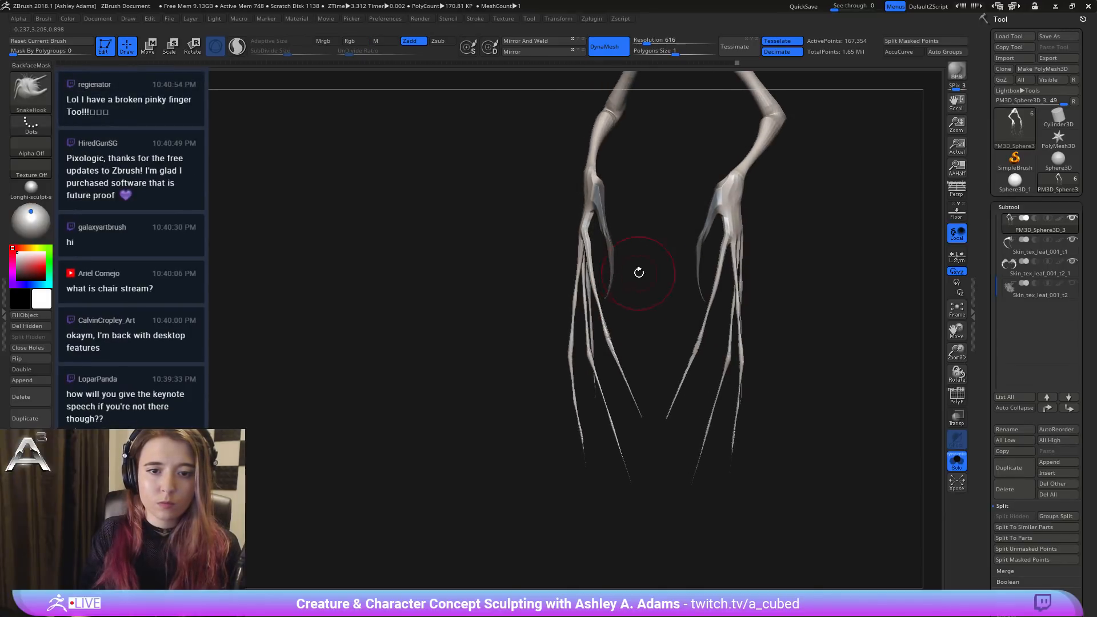
key("w")
left_click_drag(737, 246, 597, 196, "alt")
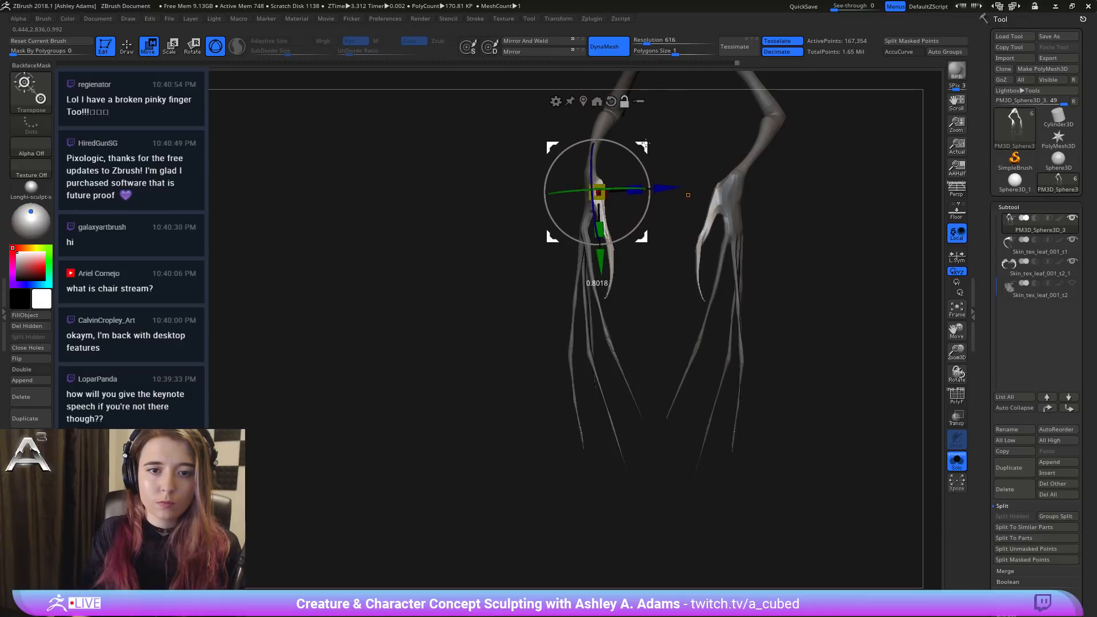
left_click(612, 103)
left_click_drag(674, 170, 700, 168, "shift")
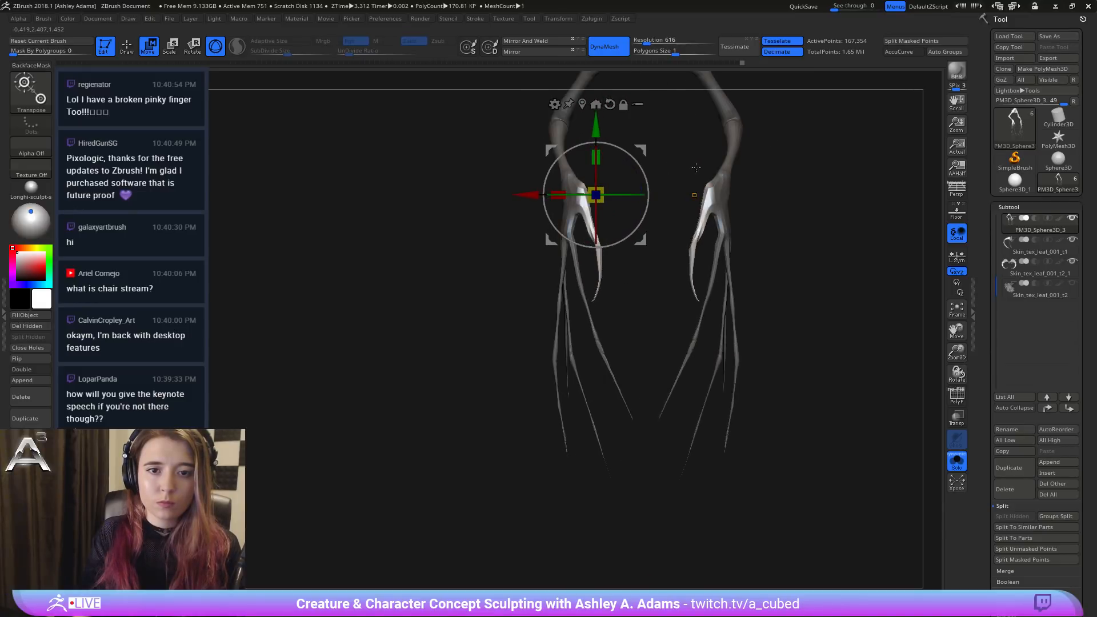
left_click_drag(552, 151, 537, 154, "alt")
left_click_drag(666, 172, 708, 174, "shift")
left_click_drag(650, 198, 563, 198, "alt")
left_click_drag(587, 199, 772, 207)
left_click(667, 198)
mouse_move(715, 177)
left_mouse_down()
mouse_move(718, 187)
mouse_move(710, 154)
mouse_move(681, 229)
left_mouse_up()
Step: Pull the thumb tips into shape with the SnakeHook brush and bring the rest of the creature back into view
key("q")
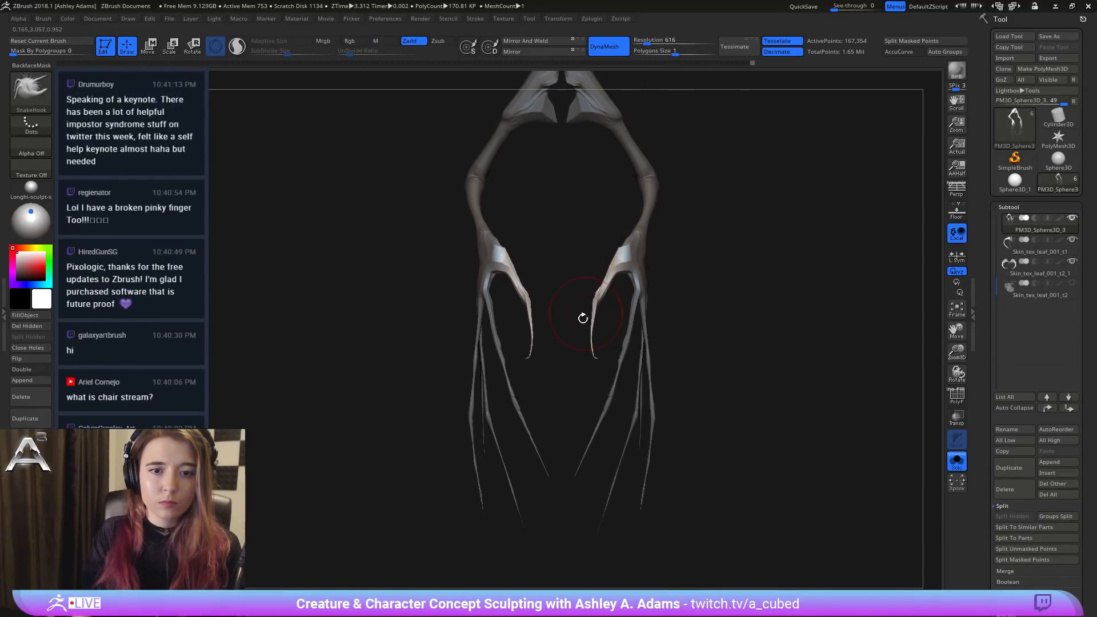
key("space")
left_click_drag(582, 361, 594, 357)
mouse_move(637, 412)
right_mouse_down("ctrl")
mouse_move(626, 274)
mouse_move(639, 275)
right_mouse_up("ctrl")
left_click(956, 458)
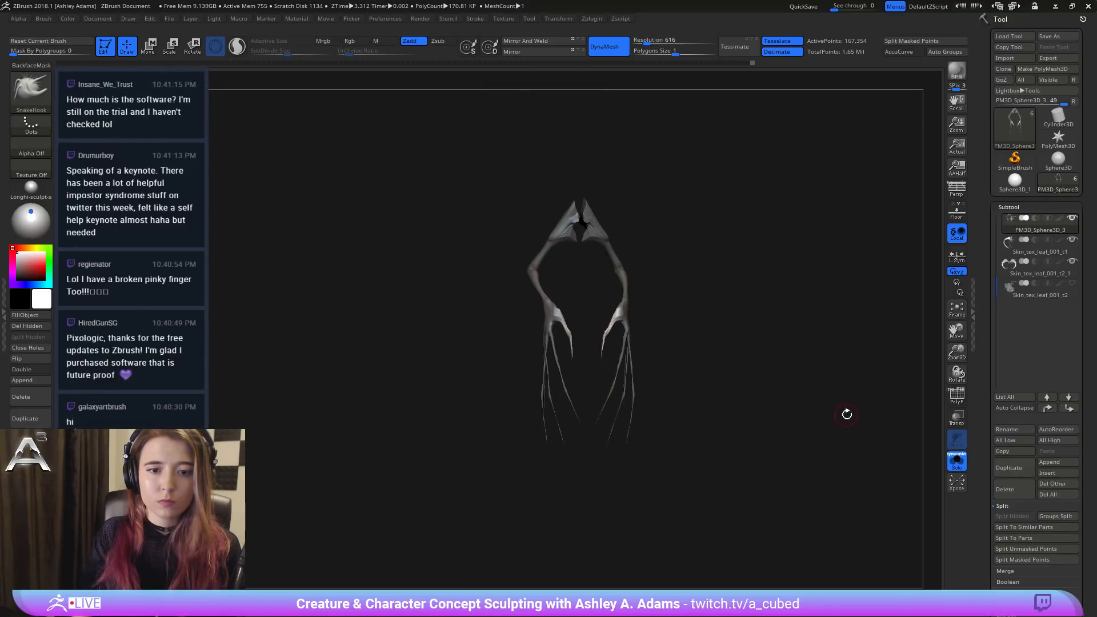
left_click(957, 461)
mouse_move(646, 345)
right_mouse_down()
mouse_move(672, 342)
mouse_move(633, 334)
mouse_move(626, 292)
mouse_move(621, 371)
right_mouse_up()
key("space")
left_click_drag(574, 316, 537, 326)
Step: Refine the thumbs' curve and bases from front and side against the whole creature with the SnakeHook brush
key("space")
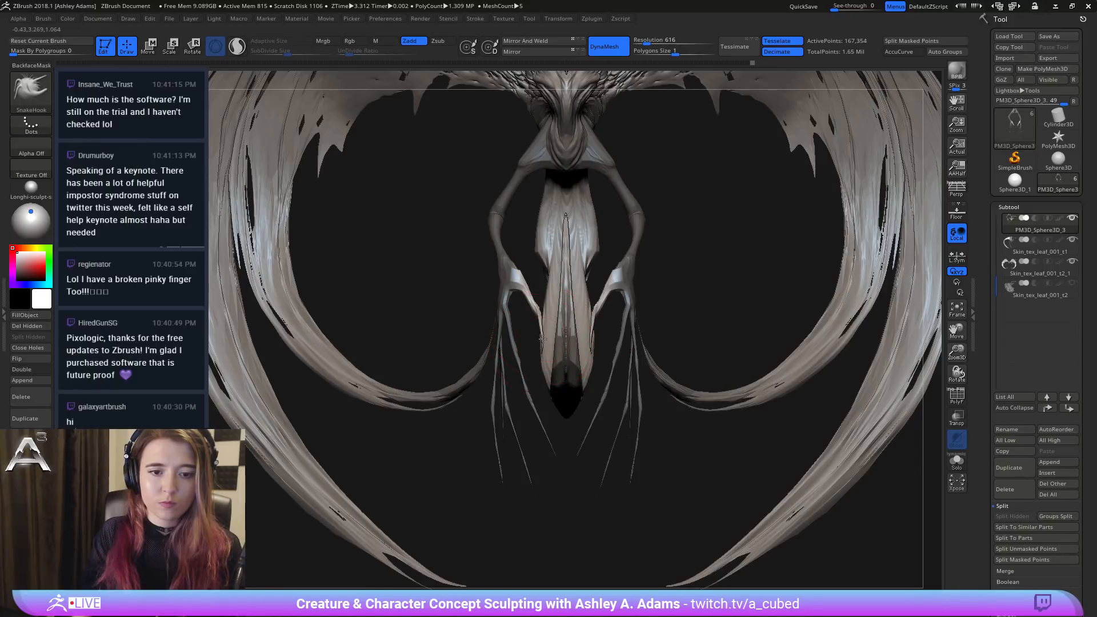
right_click_drag(556, 335, 543, 341)
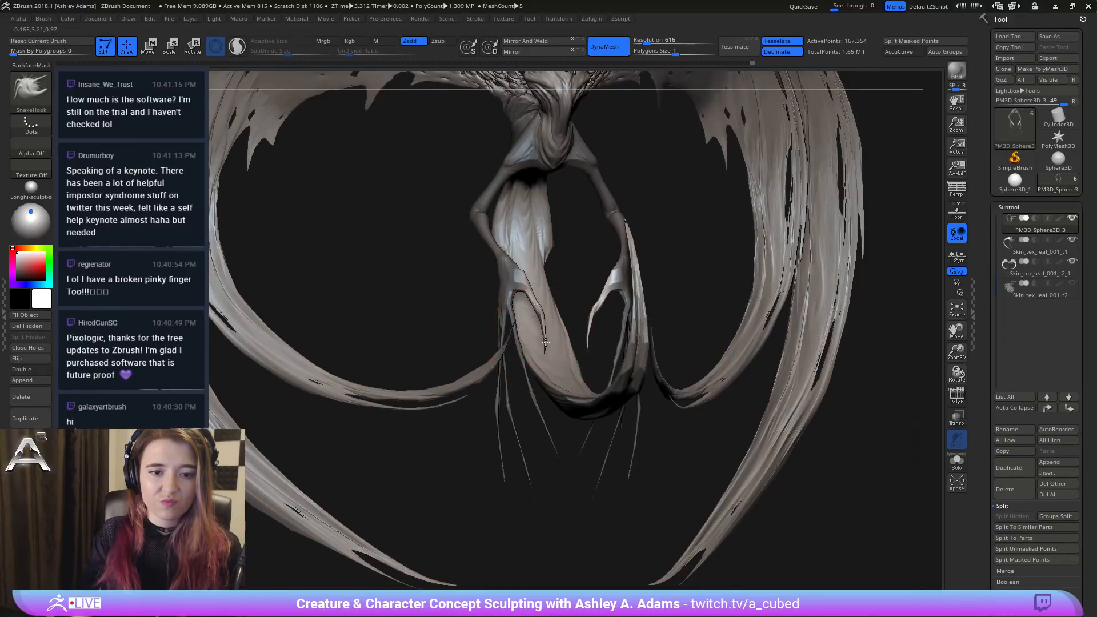
left_click_drag(549, 341, 553, 331)
right_click_drag(562, 323, 582, 314, "shift")
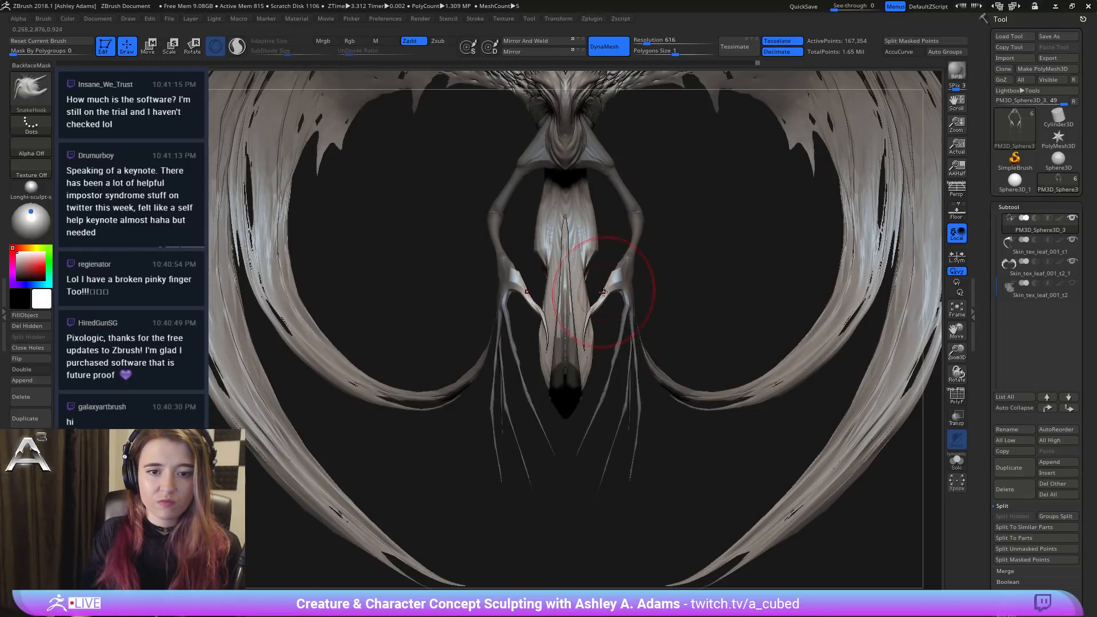
key("space")
left_click_drag(598, 284, 602, 274)
mouse_move(517, 252)
left_mouse_down()
mouse_move(460, 257)
mouse_move(522, 267)
mouse_move(463, 265)
mouse_move(518, 276)
mouse_move(477, 290)
mouse_move(536, 294)
mouse_move(515, 316)
mouse_move(538, 316)
mouse_move(524, 320)
left_mouse_up()
key("space")
key("space")
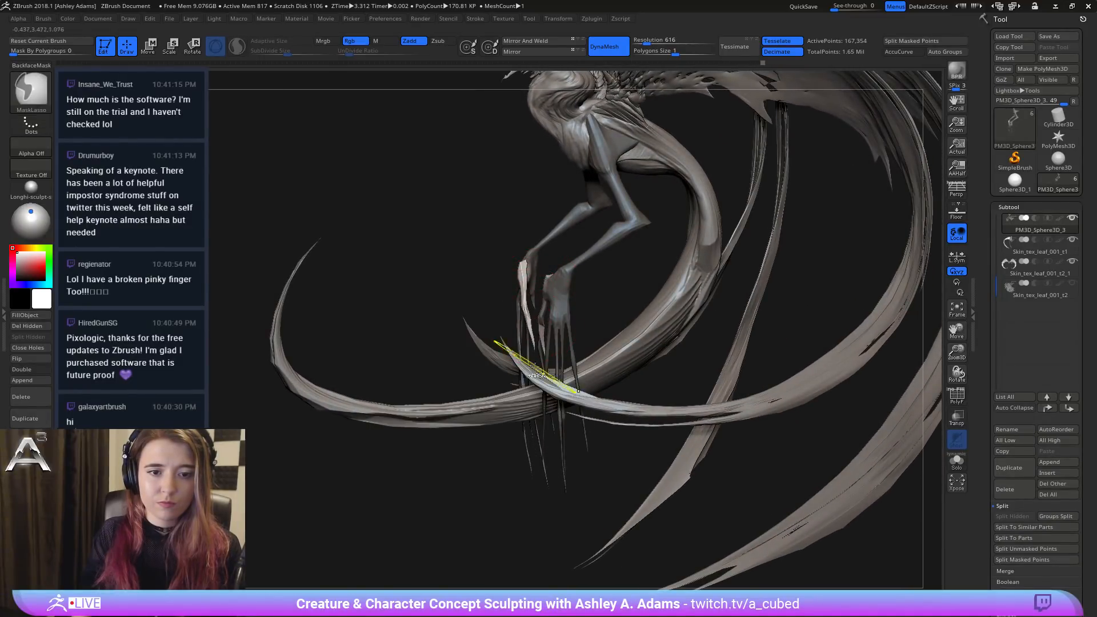
mouse_move(544, 373)
right_mouse_down("ctrl")
mouse_move(572, 312)
mouse_move(624, 268)
mouse_move(569, 314)
right_mouse_up("ctrl")
left_click_drag(569, 314, 568, 300)
Step: Shape the webbing between the thumb and first finger on each hand with the SnakeHook brush, and clear the mask
key("space")
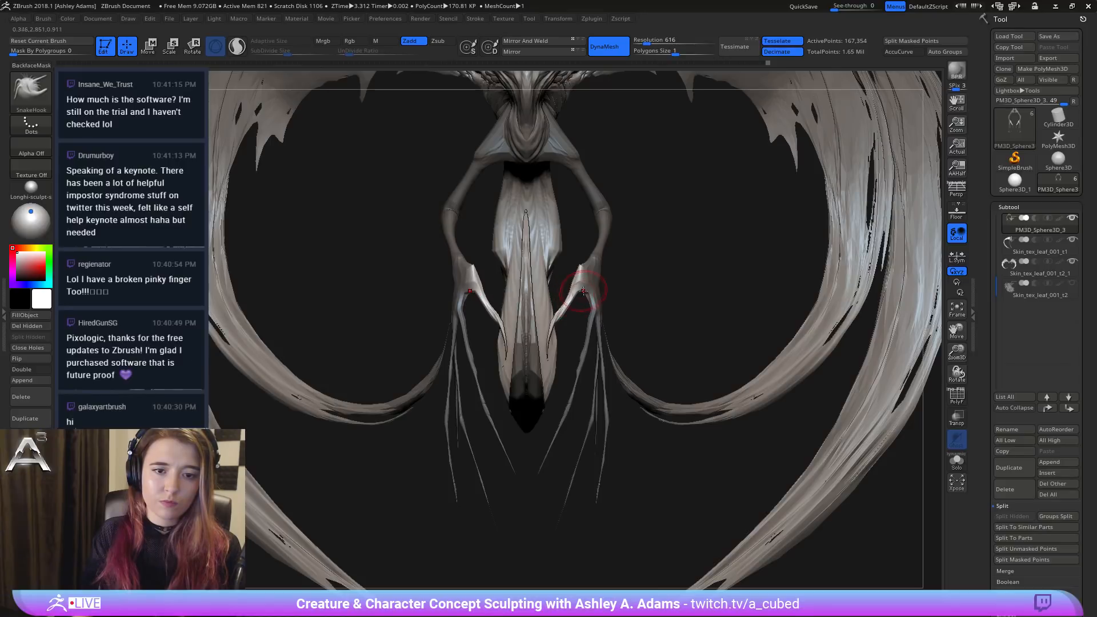
right_click_drag(583, 291, 579, 291)
left_click_drag(583, 290, 586, 297)
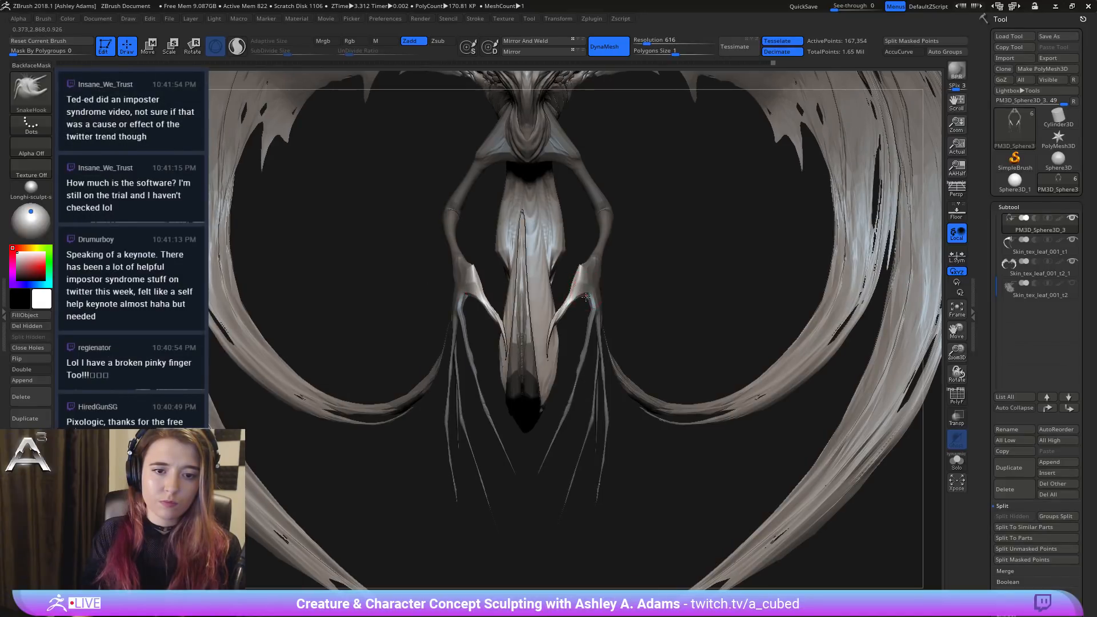
right_click_drag(632, 289, 593, 292)
key("space")
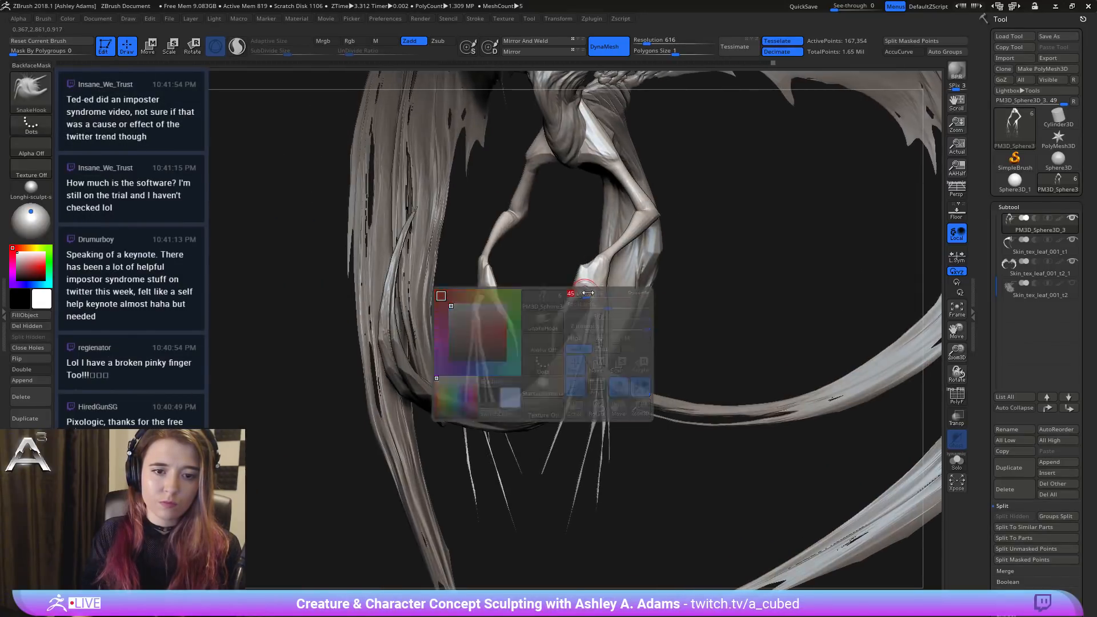
left_click_drag(585, 293, 583, 300)
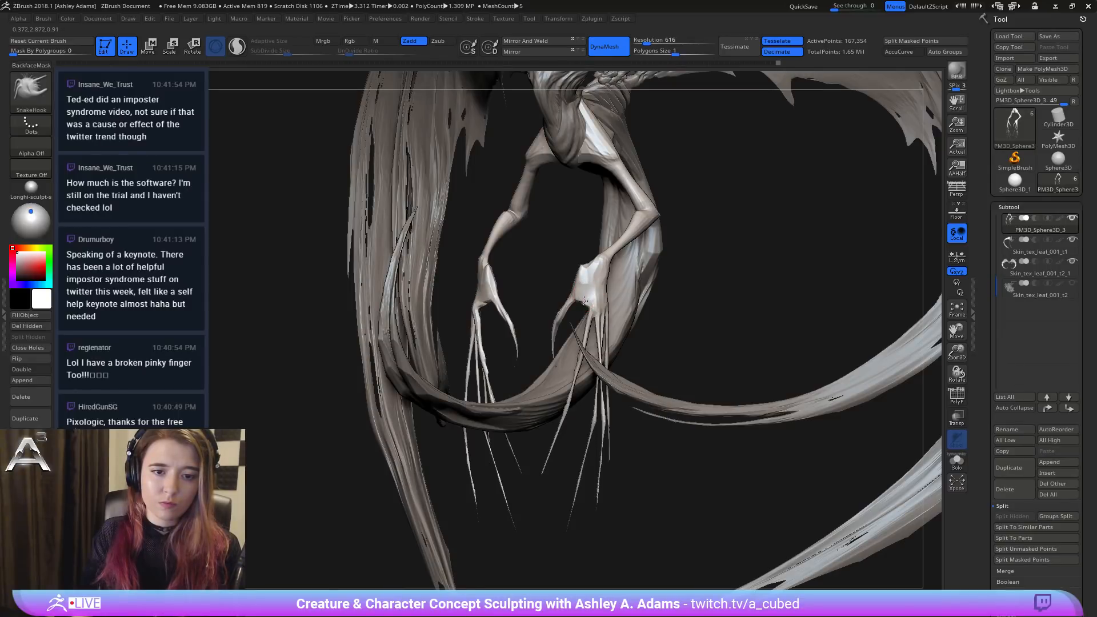
Step: Adjust the first finger's knuckle and base on each hand from several angles with the SnakeHook brush
right_click_drag(584, 300, 617, 299)
left_click_drag(585, 299, 591, 307)
right_click(588, 305)
mouse_move(622, 302)
right_mouse_down()
mouse_move(593, 302)
mouse_move(594, 313)
right_mouse_up()
right_click(593, 301)
left_click_drag(578, 304, 580, 324)
right_click(580, 315)
right_click_drag(581, 325, 607, 327)
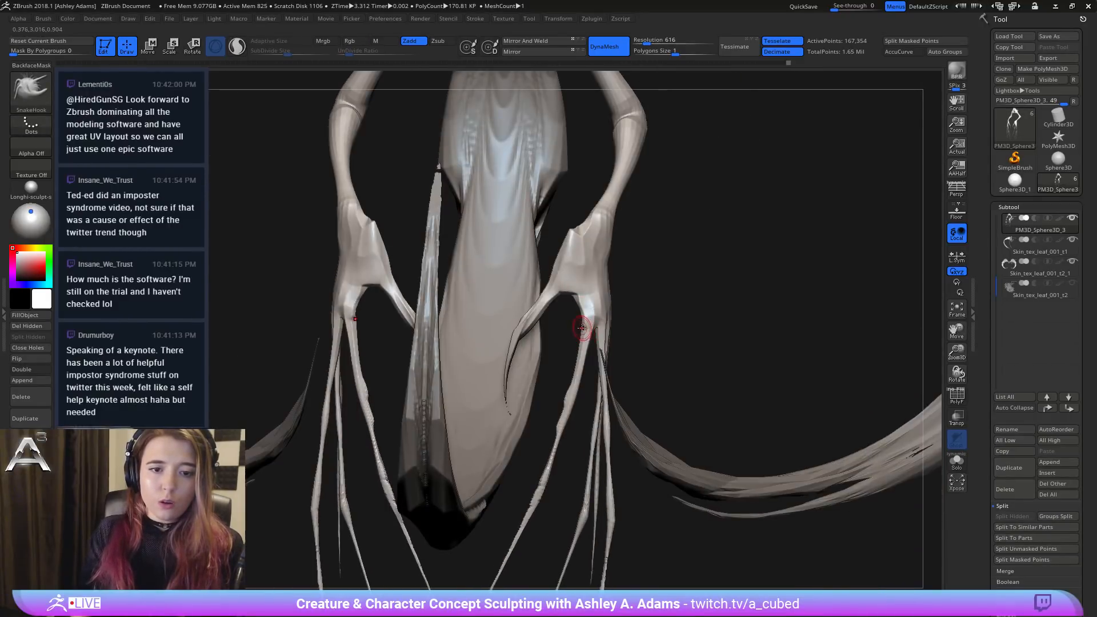
Step: Carve the area between thumb and first finger with the ClayBuildup brush, smooth it, and switch to SnakeHook
key("b")
key("c")
key("b")
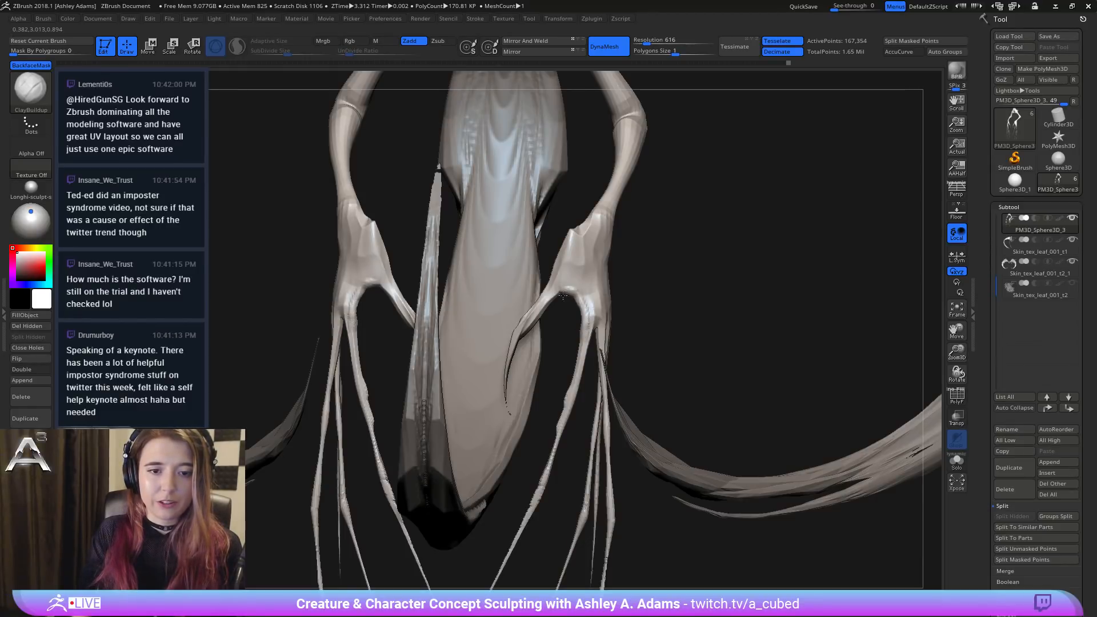
mouse_move(577, 277)
left_mouse_down("alt")
mouse_move(586, 273)
mouse_move(583, 305)
left_mouse_up("alt")
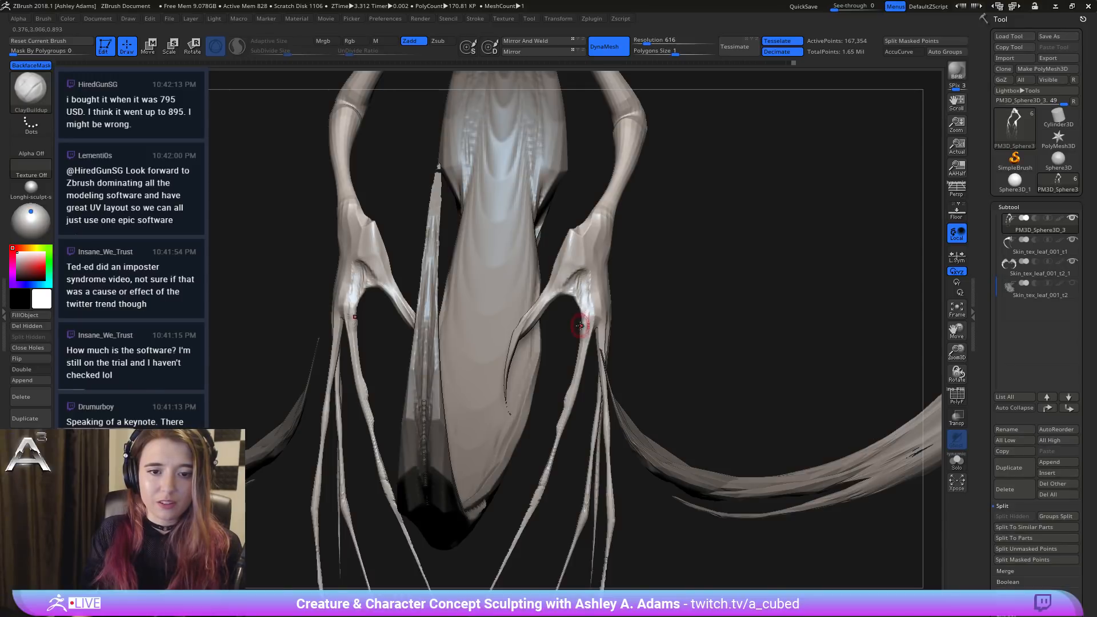
right_click_drag(585, 319, 514, 312)
mouse_move(582, 284)
left_mouse_down("alt")
mouse_move(580, 301)
mouse_move(572, 289)
left_mouse_up("alt")
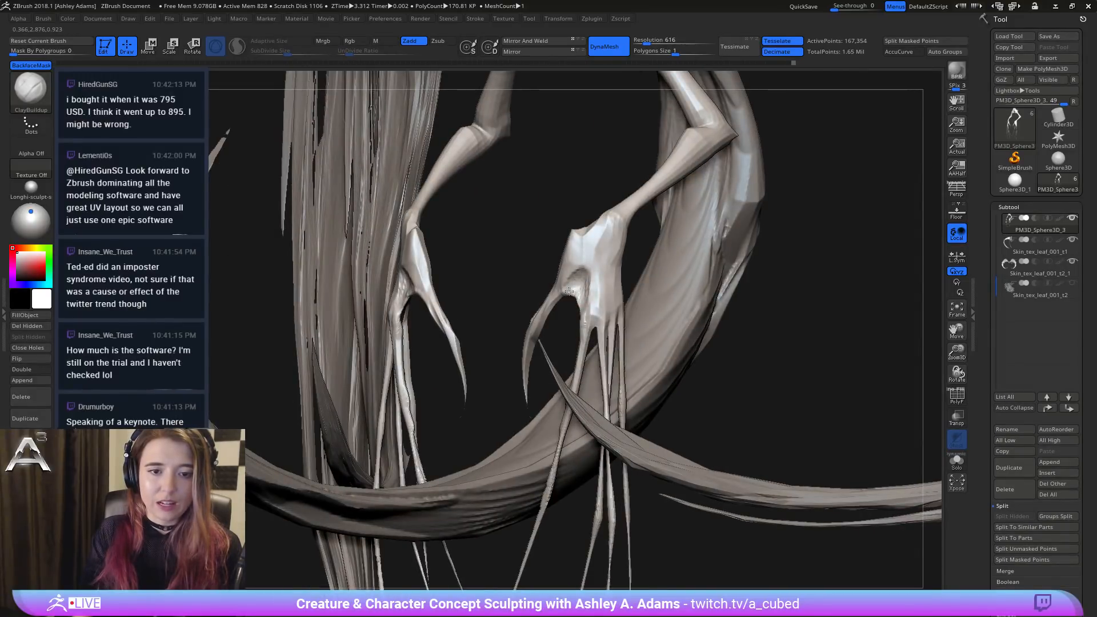
right_click_drag(585, 286, 666, 283)
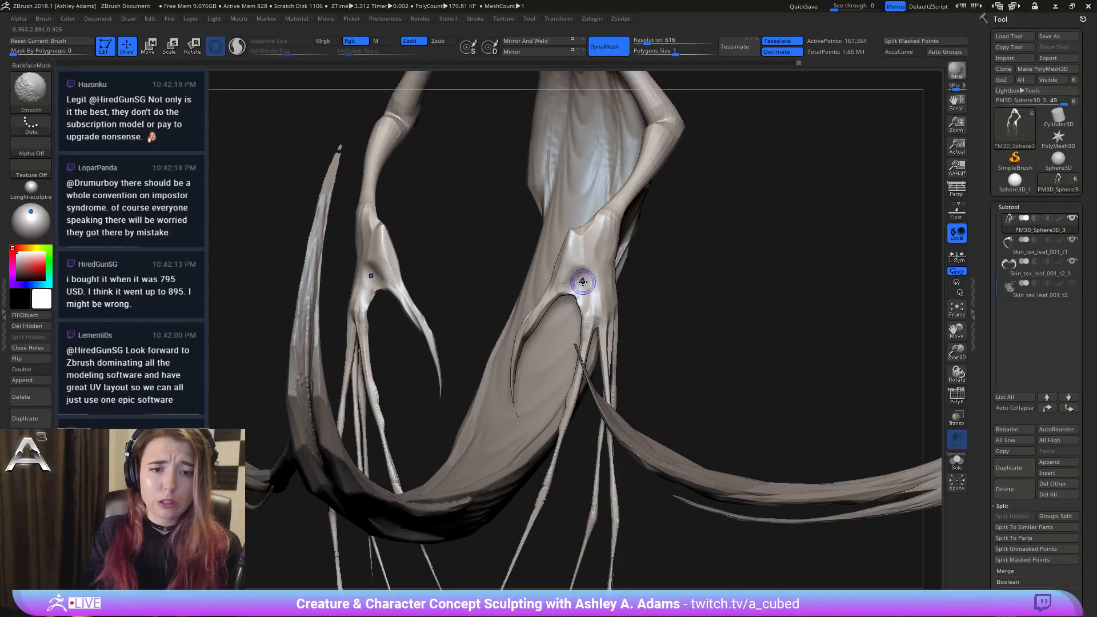
left_click_drag(581, 281, 580, 304, "shift")
mouse_move(582, 285)
right_mouse_down()
mouse_move(619, 273)
mouse_move(591, 305)
mouse_move(582, 289)
right_mouse_up()
key("b")
key("s")
key("h")
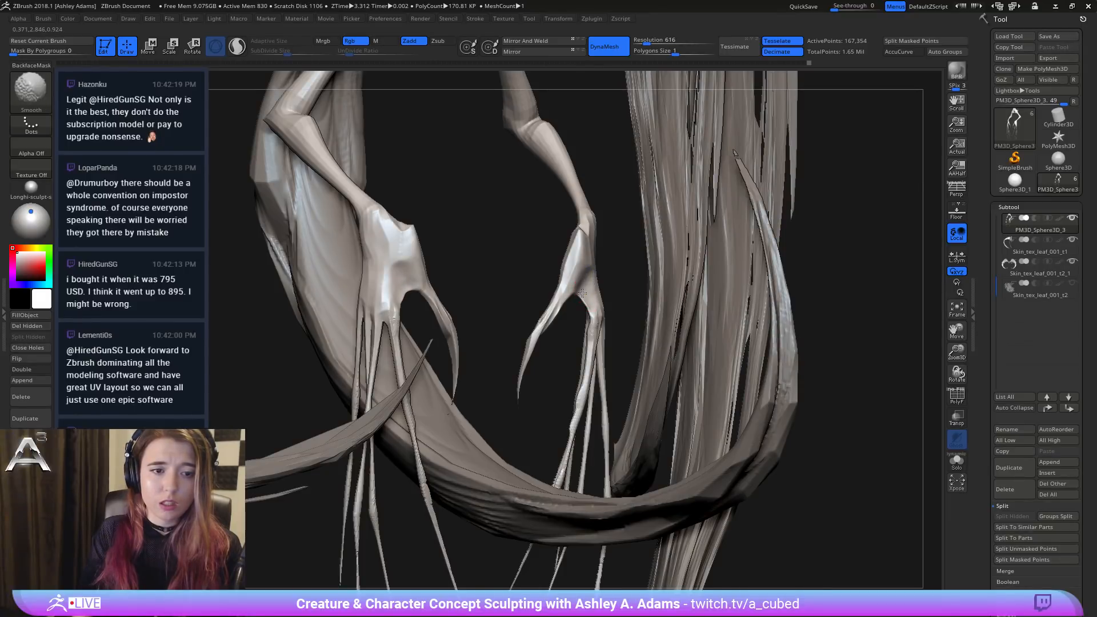
Step: Isolate the arms and start building up the palm near the thumb base with the ClayBuildup brush
right_click_drag(548, 383, 514, 268)
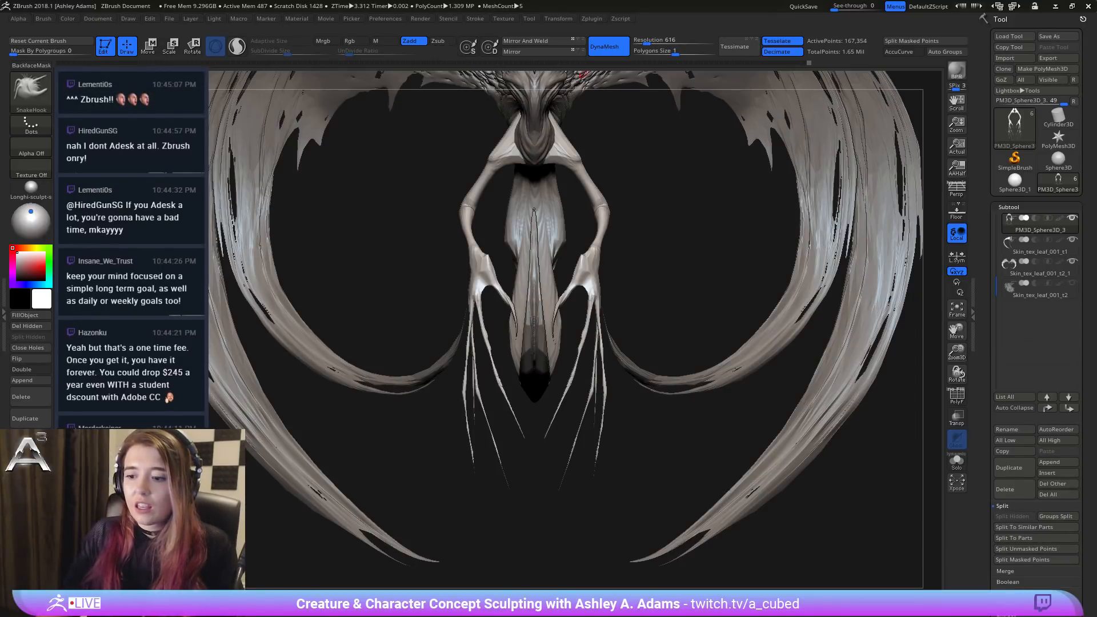
right_click_drag(548, 297, 685, 296)
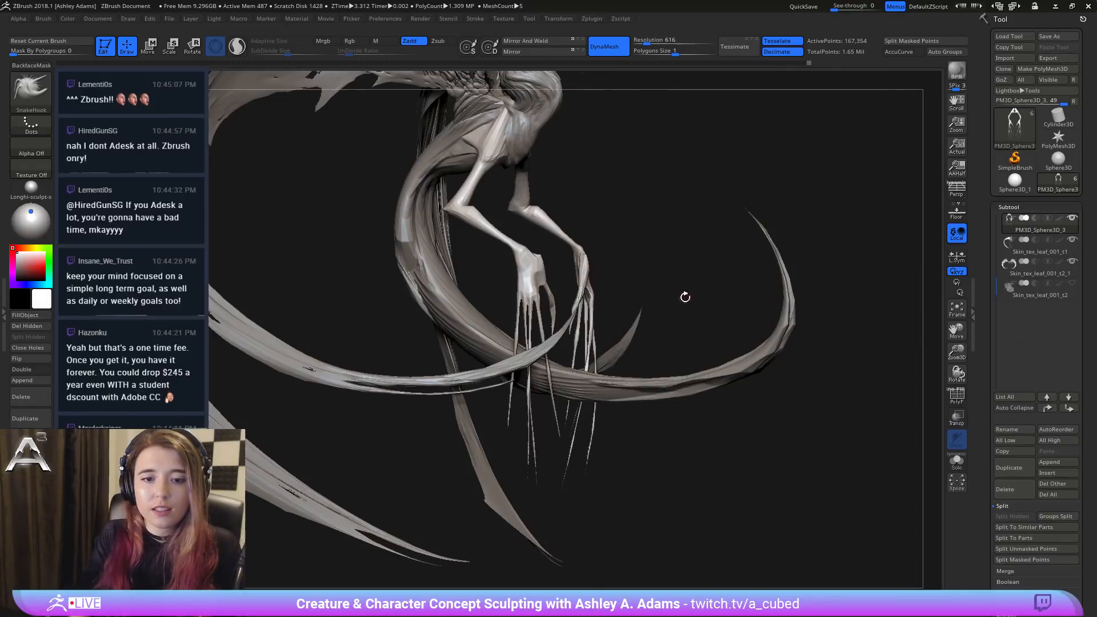
right_click_drag(599, 298, 685, 302)
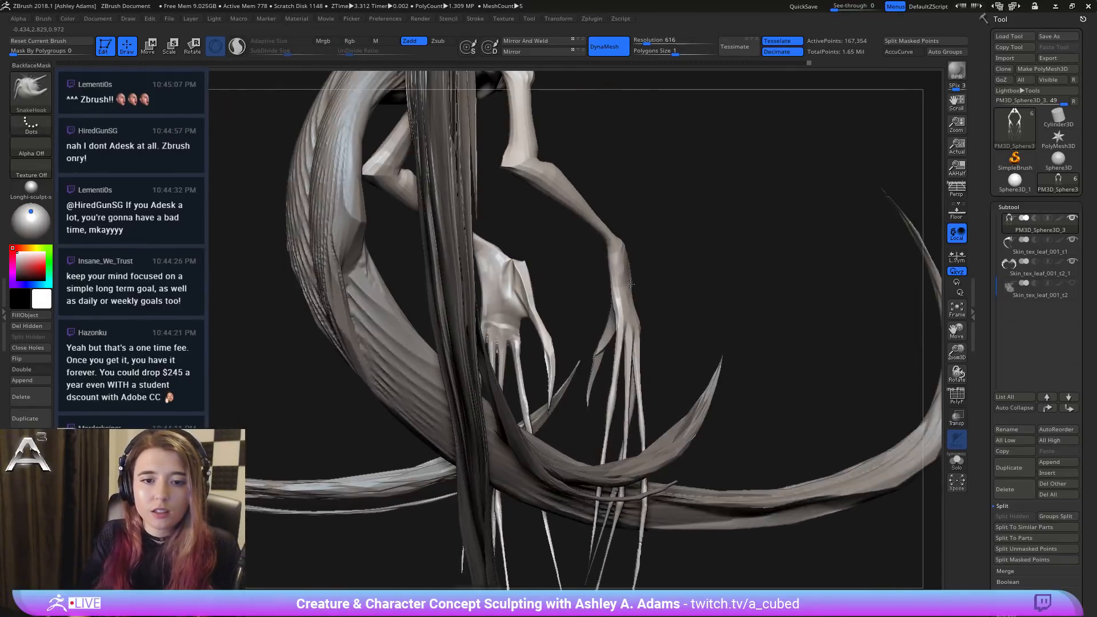
left_click(955, 463)
right_click_drag(562, 316, 477, 323, "ctrl")
key("b")
key("c")
key("b")
mouse_move(378, 240)
left_mouse_down()
mouse_move(374, 276)
mouse_move(370, 248)
left_mouse_up()
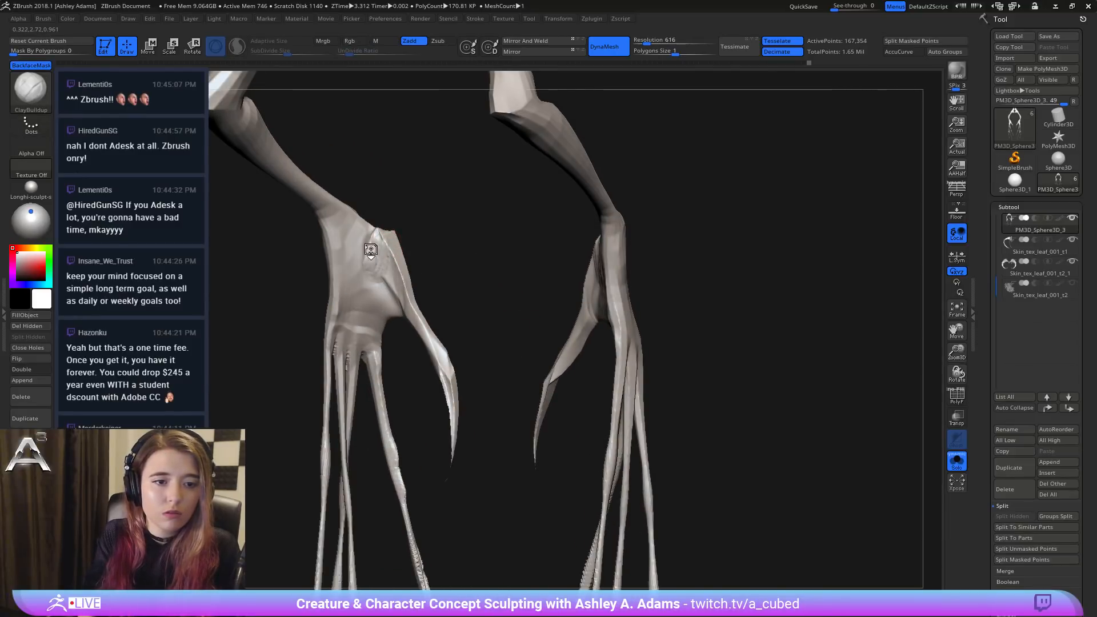
Step: Build up the fleshy thumb pad and wrist end of the palm from several angles with the ClayBuildup brush
right_click_drag(370, 248, 447, 260, "alt")
mouse_move(472, 285)
left_mouse_down()
mouse_move(463, 307)
mouse_move(457, 281)
left_mouse_up()
right_click_drag(457, 281, 472, 277)
mouse_move(471, 278)
left_mouse_down()
mouse_move(458, 334)
mouse_move(475, 318)
mouse_move(465, 287)
left_mouse_up()
right_click_drag(451, 282, 427, 297)
left_click_drag(454, 264, 449, 255)
right_click_drag(456, 240, 419, 315)
left_click_drag(455, 233, 454, 247)
right_click_drag(455, 247, 434, 273)
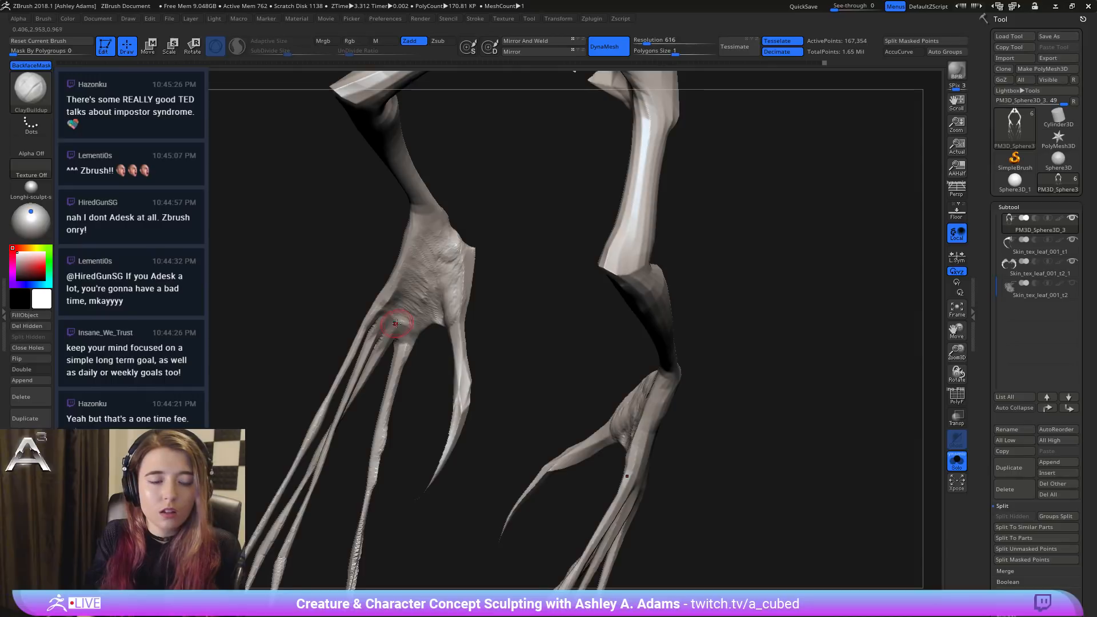
Step: Add ClayBuildup strokes running from the wrist across the palm to the finger bases
right_click_drag(398, 315, 378, 319)
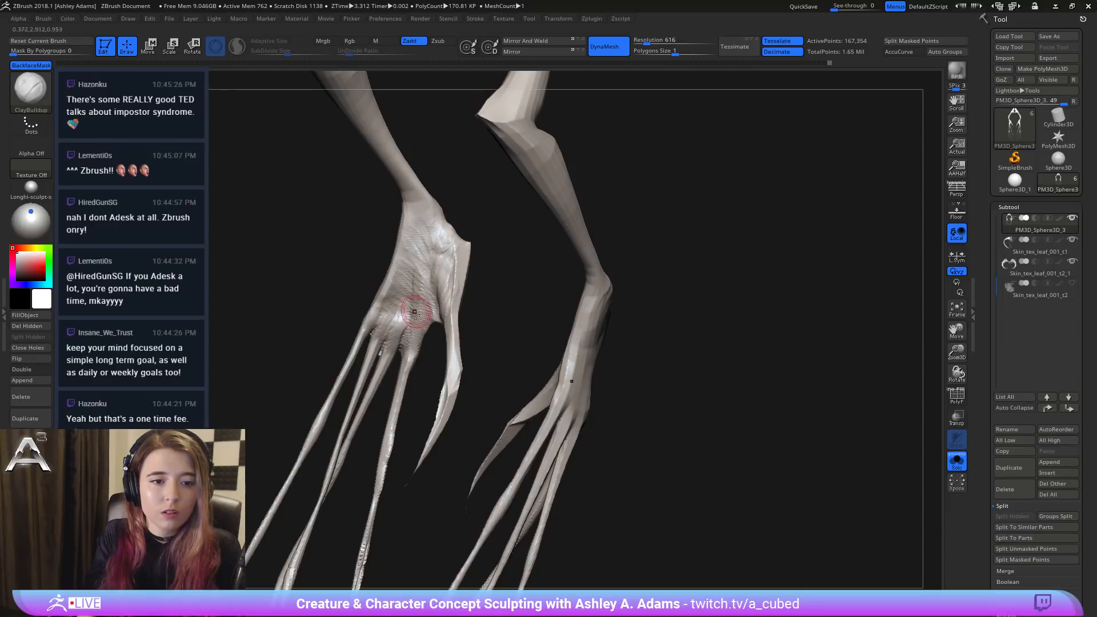
left_click_drag(418, 275, 393, 321)
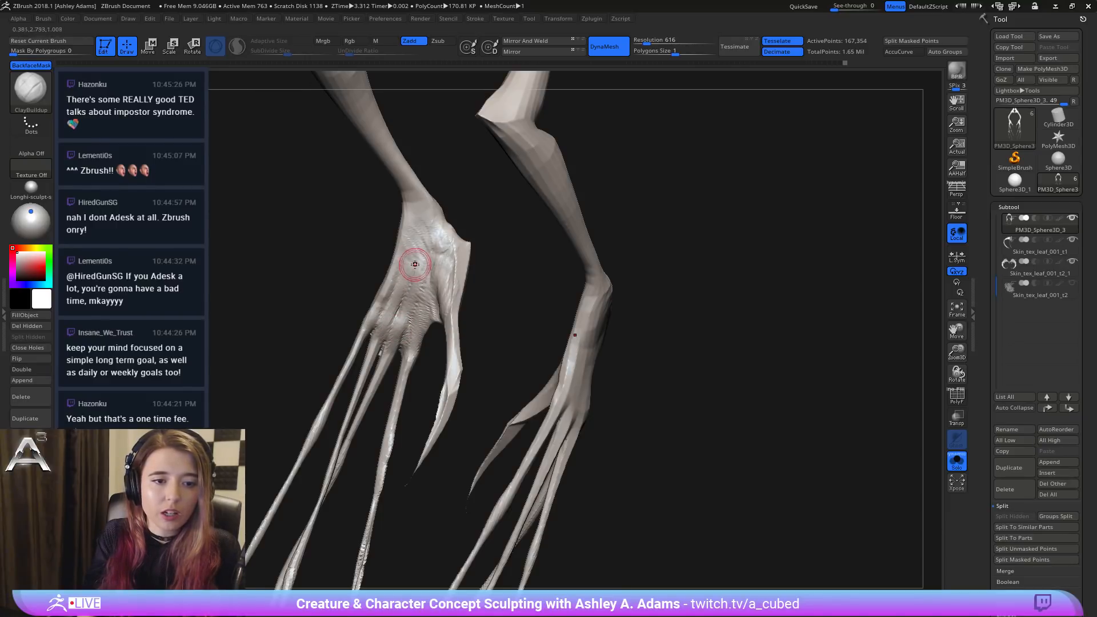
left_click_drag(417, 252, 375, 319)
right_click_drag(419, 238, 416, 284)
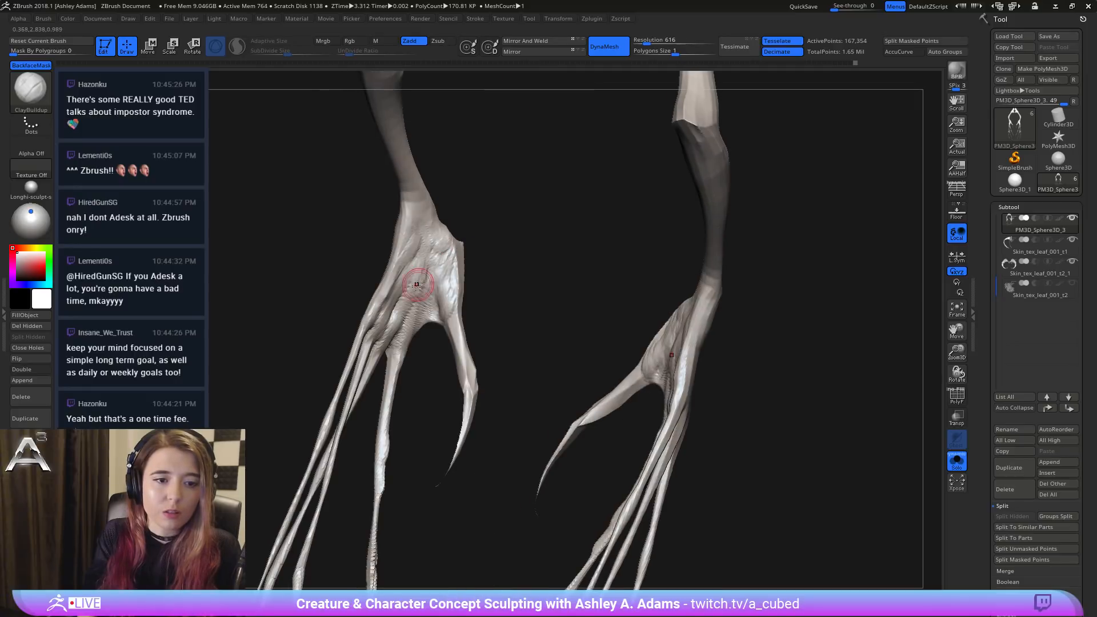
mouse_move(419, 251)
left_mouse_down()
mouse_move(426, 261)
mouse_move(408, 235)
left_mouse_up()
right_click_drag(424, 219, 457, 247)
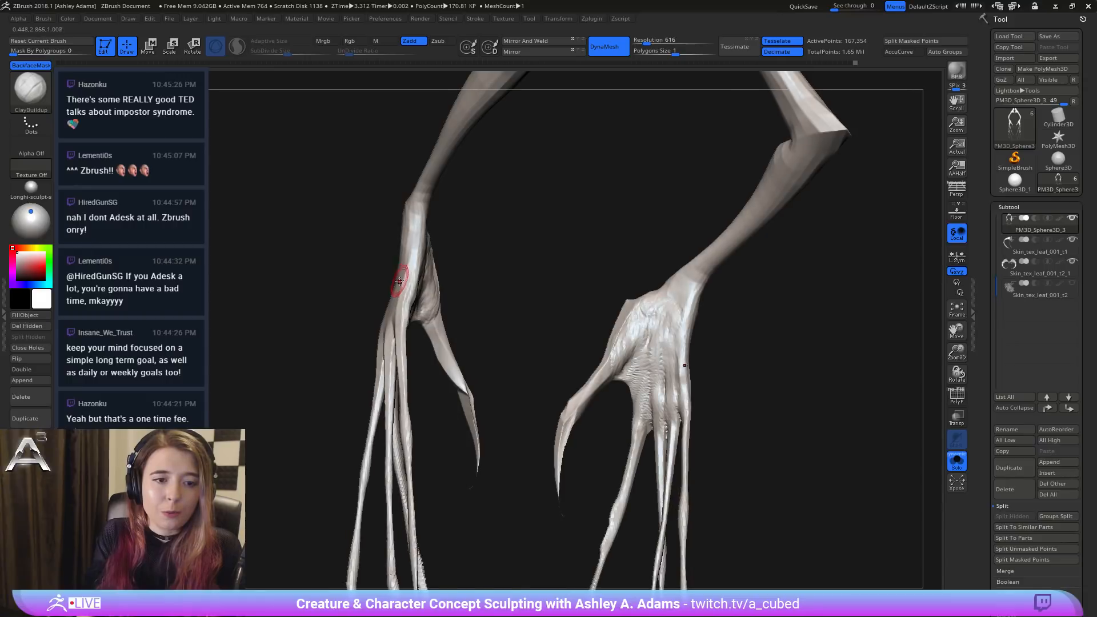
Step: Build up the tendon ridges across the back of the hand to the first finger's knuckle with the ClayBuildup brush
right_click_drag(400, 281, 463, 270)
right_click_drag(390, 324, 371, 299)
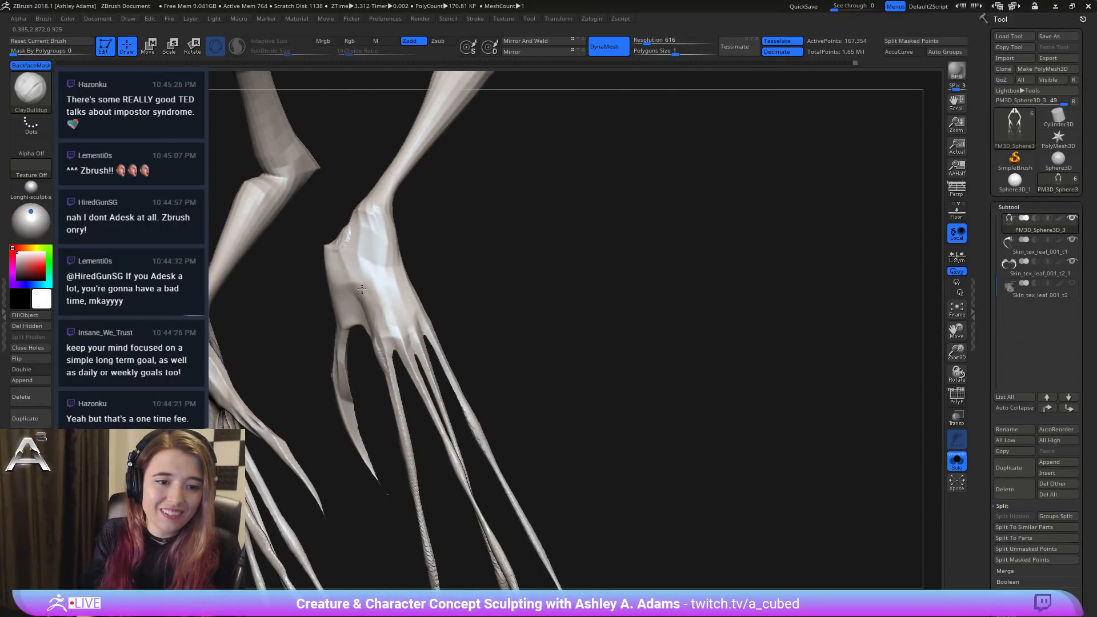
mouse_move(377, 300)
left_mouse_down()
mouse_move(380, 326)
mouse_move(382, 285)
mouse_move(407, 293)
mouse_move(421, 323)
left_mouse_up()
mouse_move(380, 257)
left_mouse_down()
mouse_move(390, 296)
mouse_move(367, 289)
mouse_move(389, 322)
mouse_move(402, 304)
left_mouse_up()
mouse_move(379, 275)
right_mouse_down()
mouse_move(404, 291)
mouse_move(387, 294)
right_mouse_up()
left_click_drag(390, 303, 369, 282)
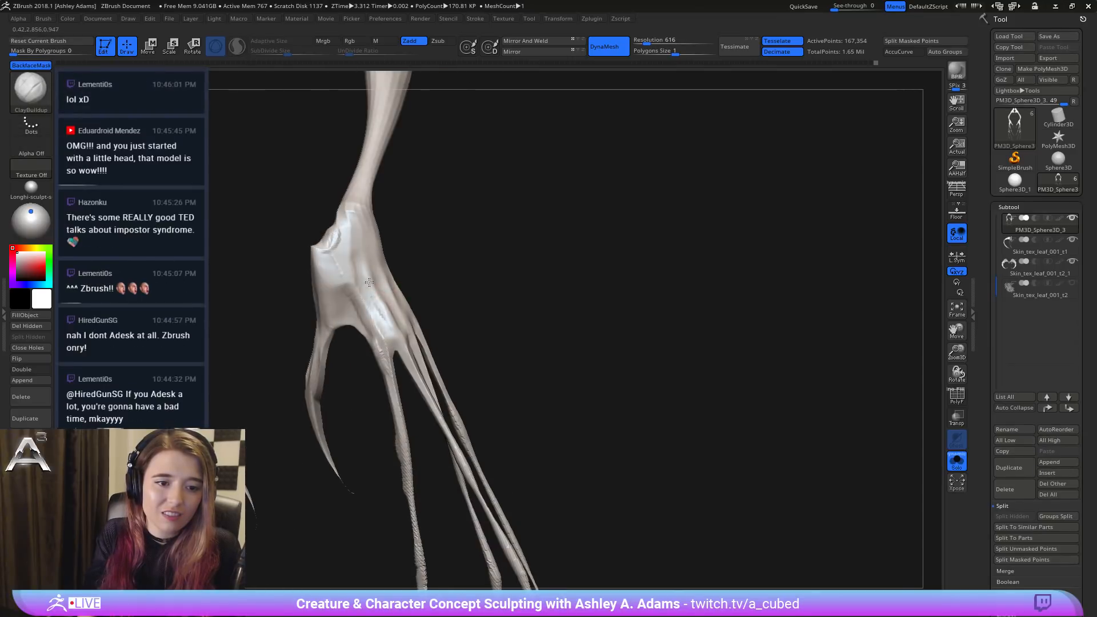
left_click_drag(394, 331, 398, 342)
mouse_move(381, 315)
right_mouse_down()
mouse_move(411, 334)
mouse_move(390, 363)
right_mouse_up()
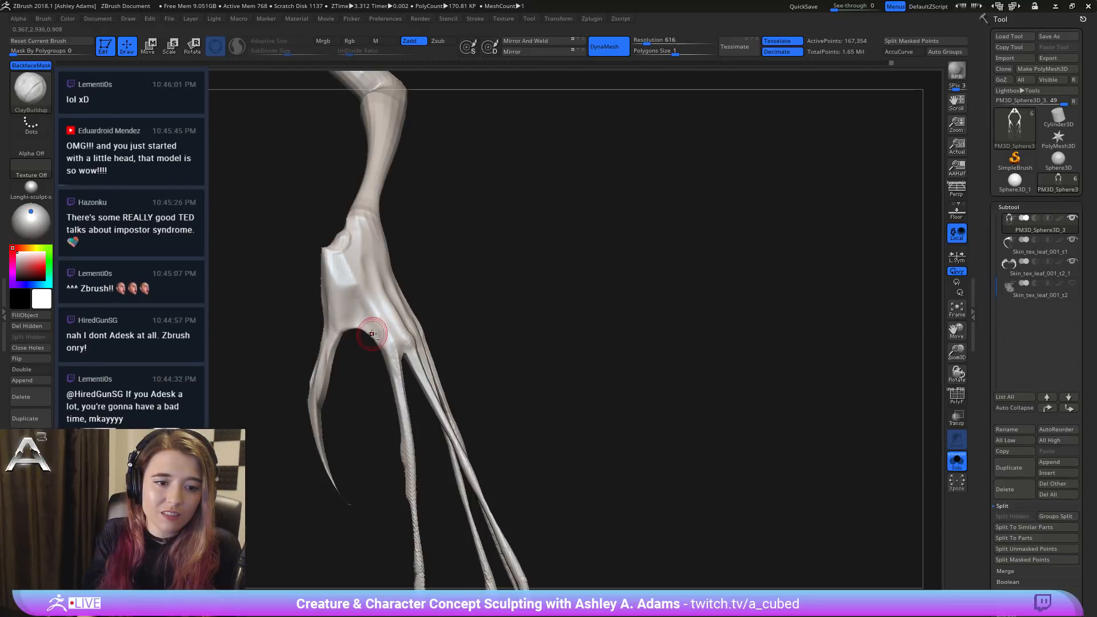
Step: Smooth the back of the hand and extend the ClayBuildup ridges toward the neighbouring finger bases
key("shift")
right_click_drag(364, 308, 459, 281, "alt")
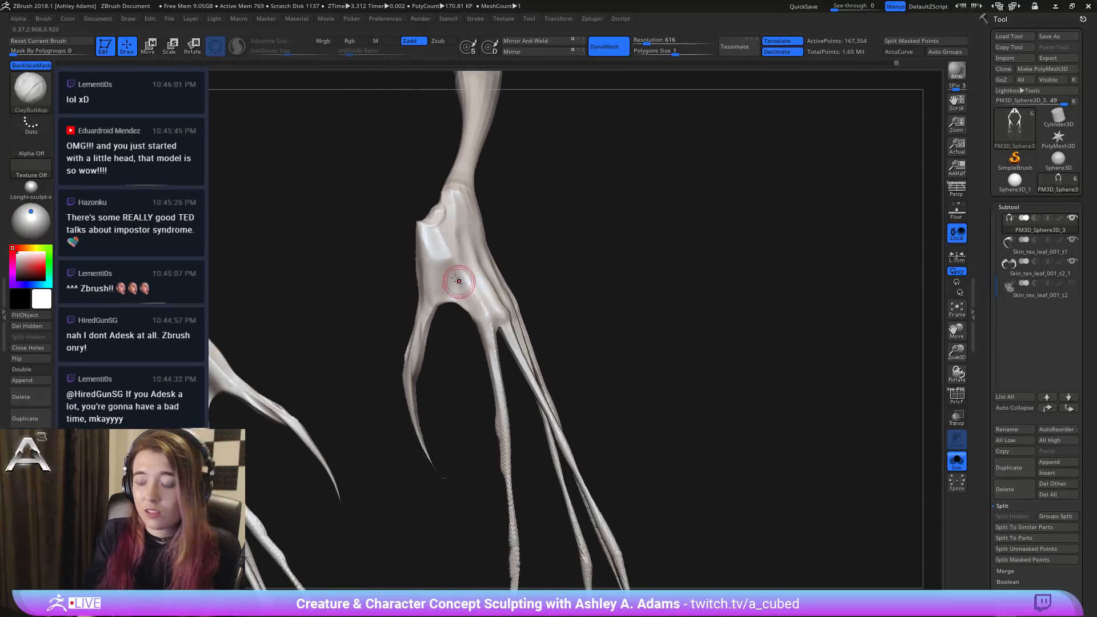
left_click_drag(494, 294, 528, 329)
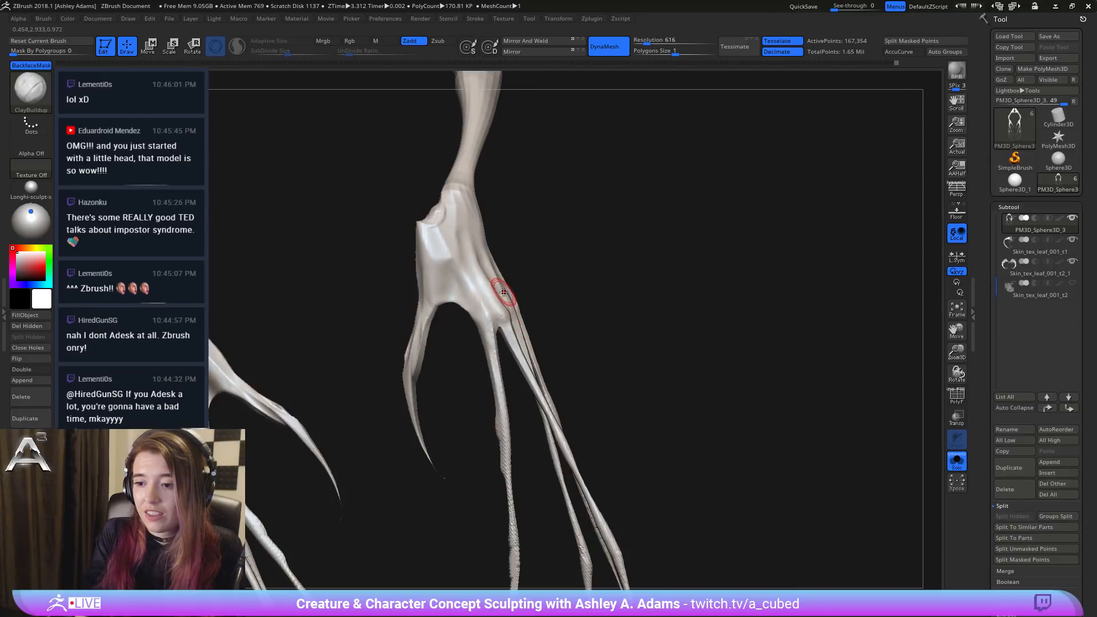
mouse_move(444, 289)
right_mouse_down()
mouse_move(467, 273)
mouse_move(451, 358)
mouse_move(480, 372)
mouse_move(478, 423)
mouse_move(403, 406)
mouse_move(465, 392)
right_mouse_up()
key("shift")
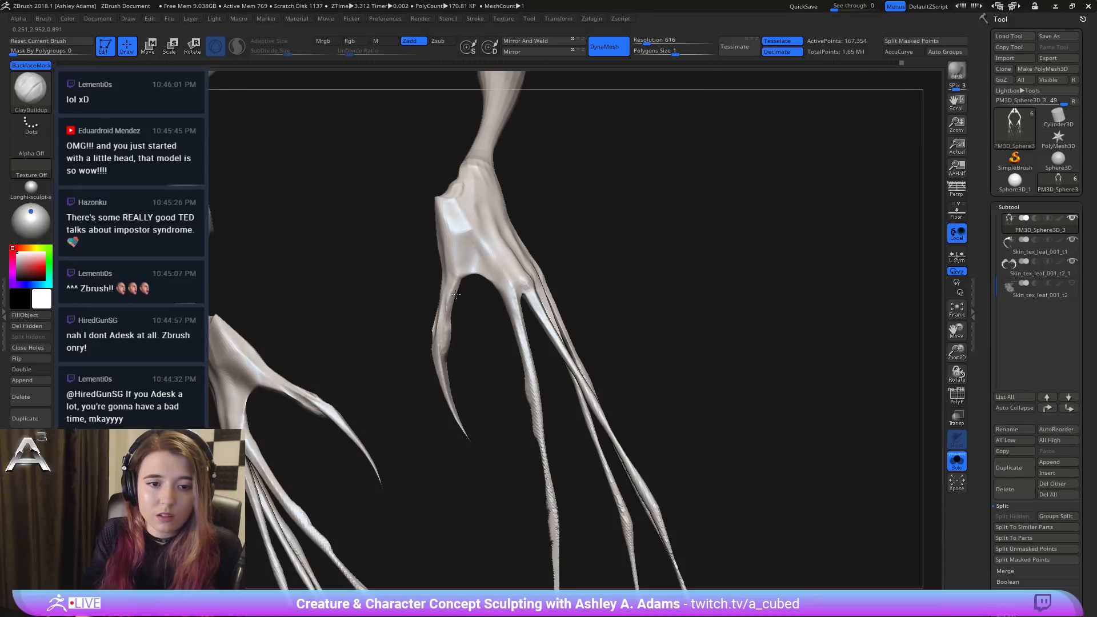
mouse_move(444, 311)
right_mouse_down()
mouse_move(467, 286)
mouse_move(448, 293)
mouse_move(443, 340)
mouse_move(529, 315)
mouse_move(557, 349)
mouse_move(559, 337)
mouse_move(564, 368)
mouse_move(570, 333)
right_mouse_up()
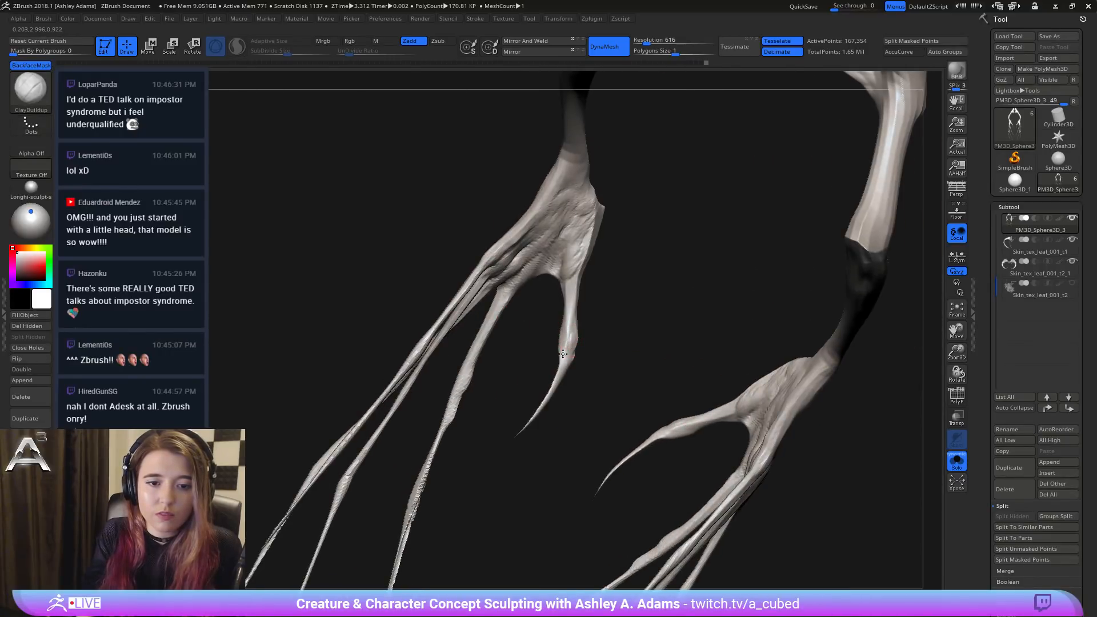
right_click_drag(552, 290, 565, 271)
Step: Carve creases into the palm and back of the hand with the DamStandard brush
key("b")
key("d")
key("s")
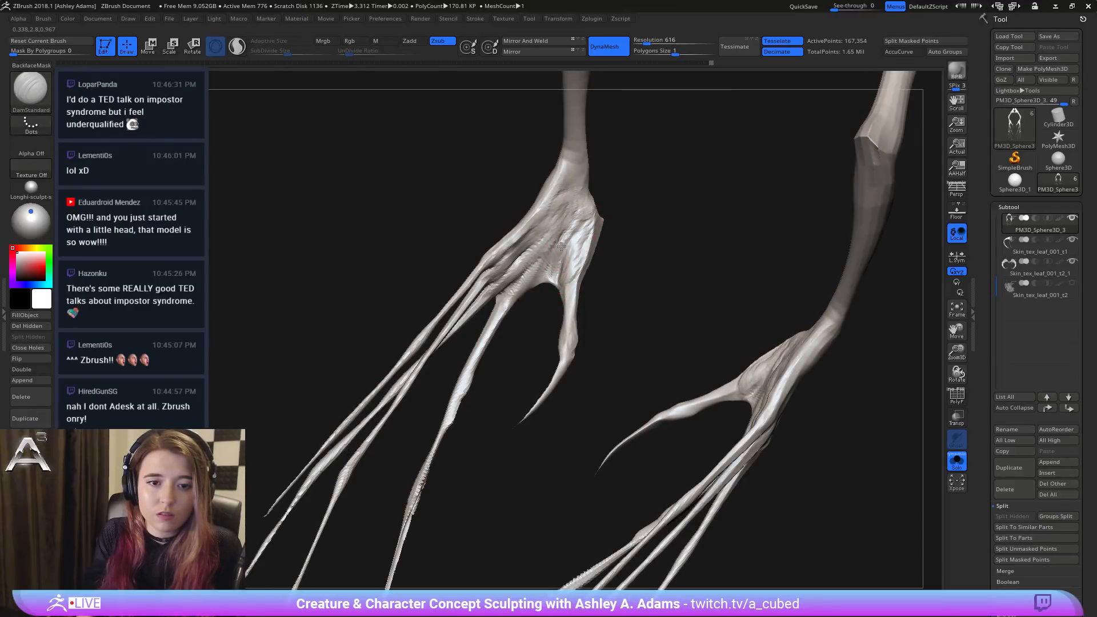
right_click_drag(572, 227, 553, 276)
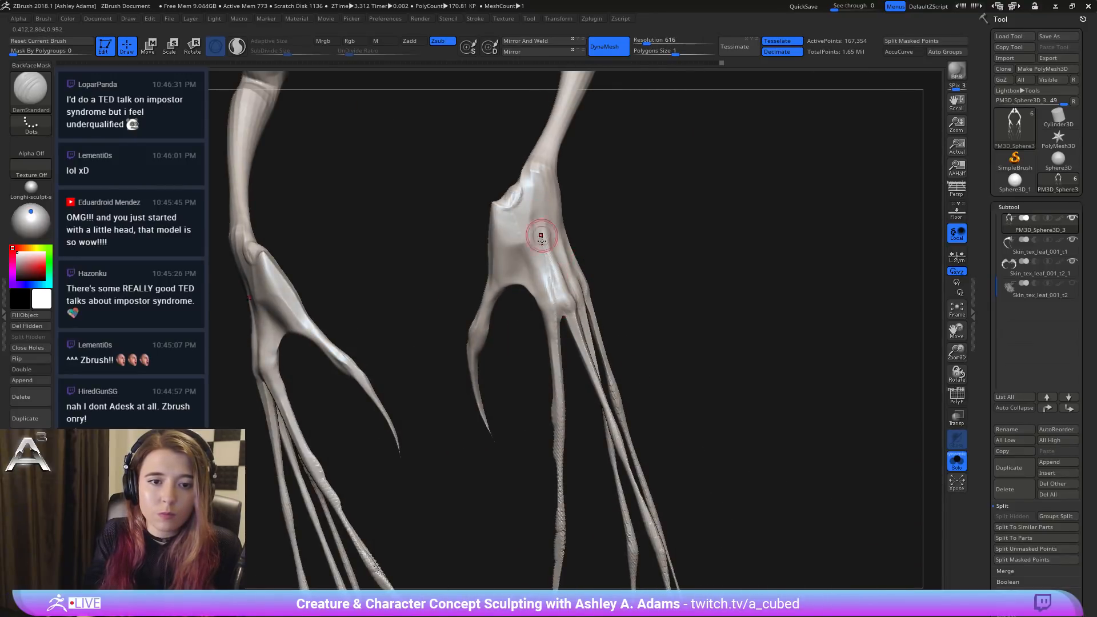
mouse_move(545, 191)
right_mouse_down()
mouse_move(565, 193)
mouse_move(553, 274)
mouse_move(543, 248)
mouse_move(545, 258)
mouse_move(563, 252)
mouse_move(570, 263)
mouse_move(526, 252)
right_mouse_up()
Step: Add a rounded bone bump on the thumb side of the wrist with a resized ClayBuildup brush
key("b")
key("c")
key("b")
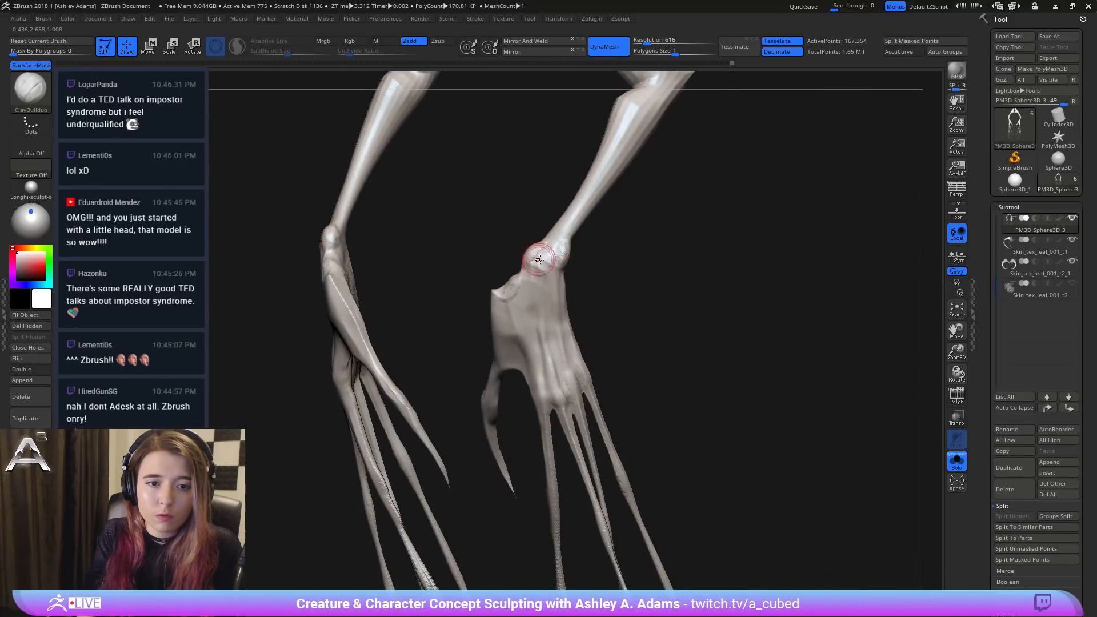
key("s")
left_click_drag(538, 261, 544, 261)
Step: Reshape the corner of the thumb base below the wrist bump with the SnakeHook brush, adjusting the brush size
key("b")
key("s")
key("h")
right_click_drag(538, 286, 519, 273)
key("s")
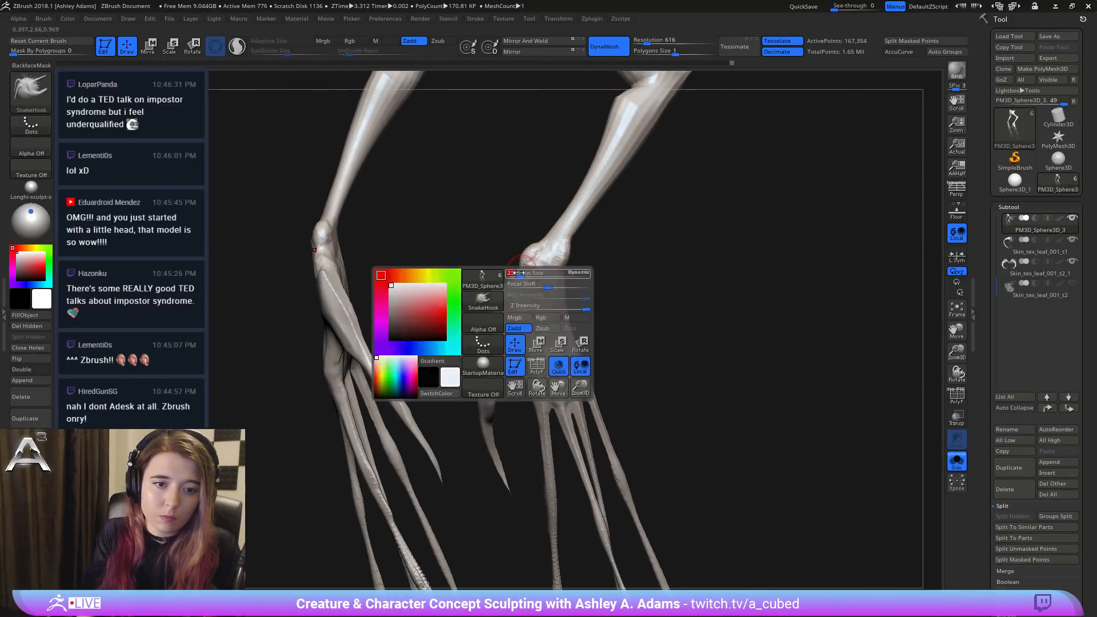
left_click_drag(490, 295, 495, 293)
right_click_drag(492, 291, 507, 287)
key("s")
left_click_drag(503, 292, 490, 304)
key("space")
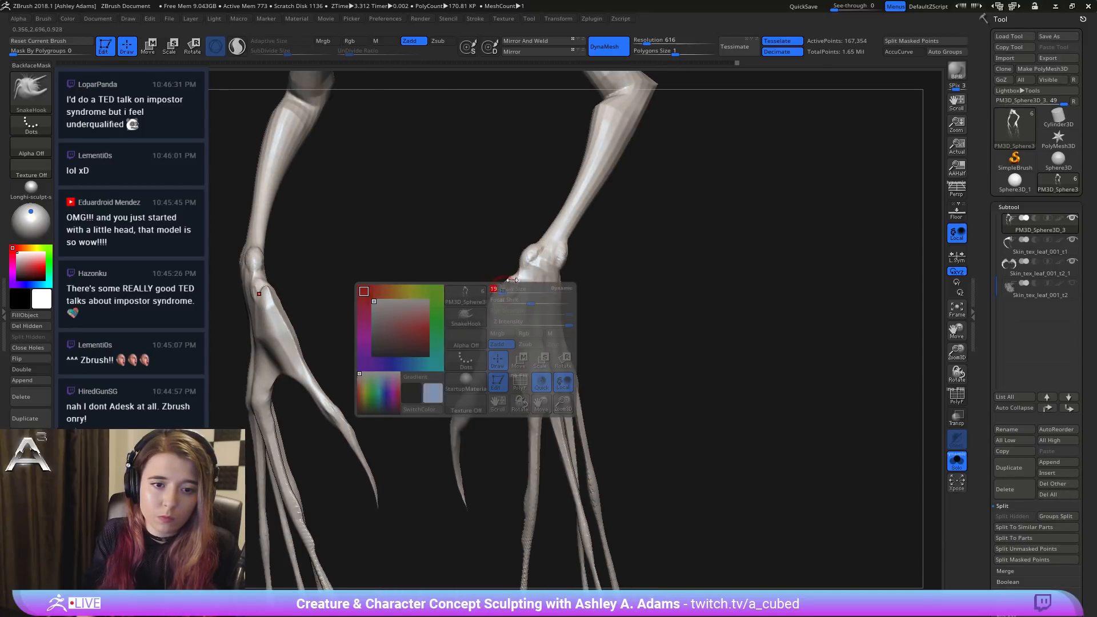
right_click_drag(516, 268, 532, 268)
Step: Fill the hollow between the wrist bump and the thumb base with ClayBuildup strokes
key("b")
key("c")
key("b")
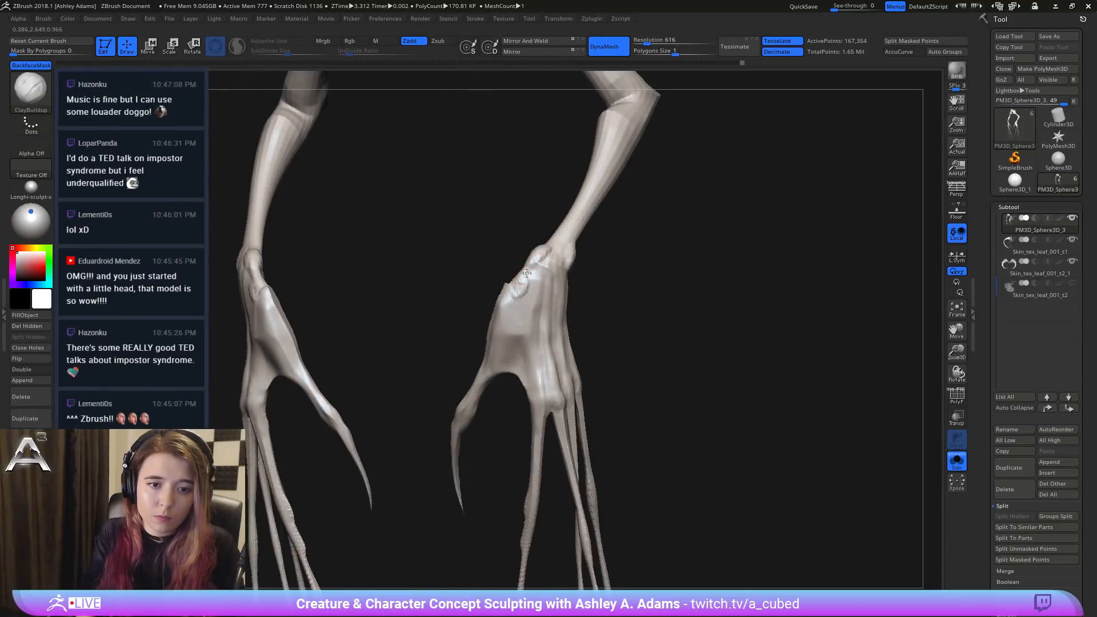
left_click_drag(531, 268, 518, 297)
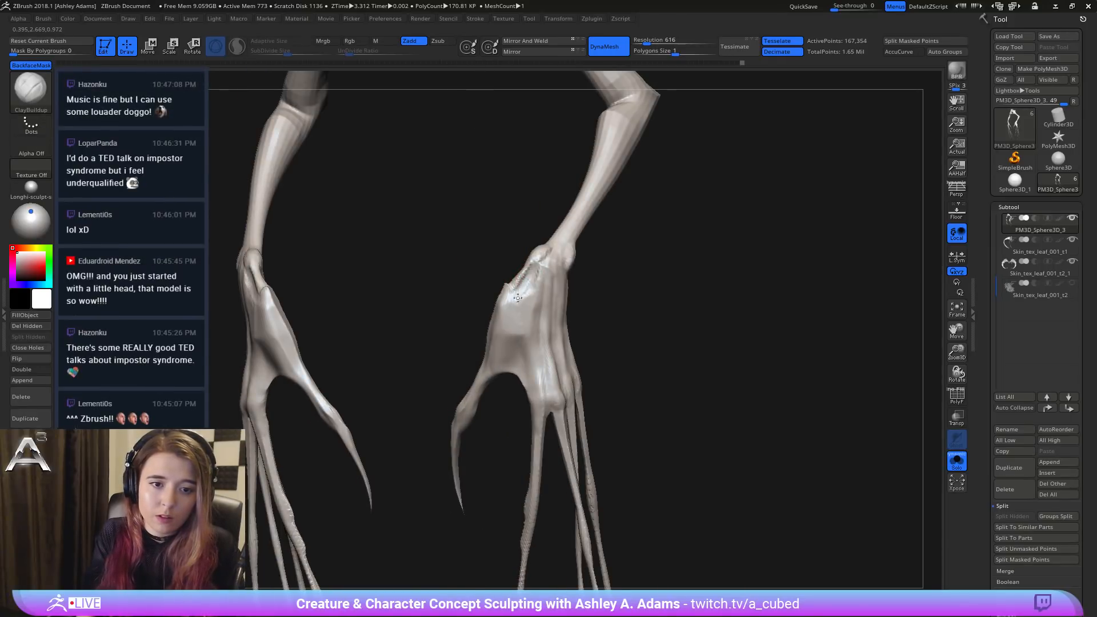
right_click_drag(525, 290, 457, 252)
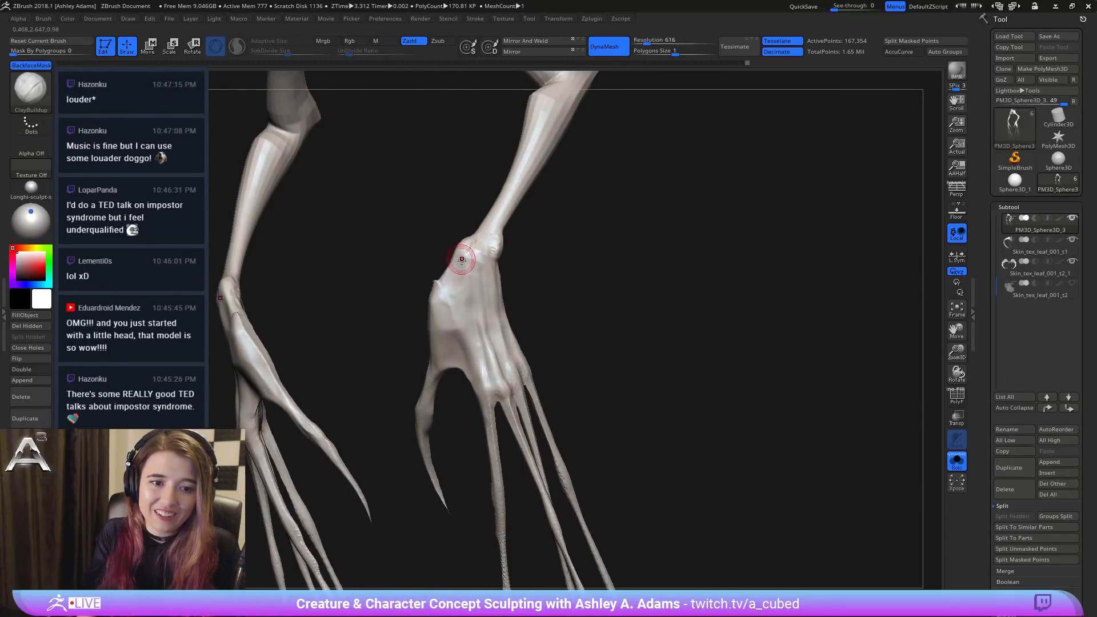
right_click_drag(445, 299, 455, 252)
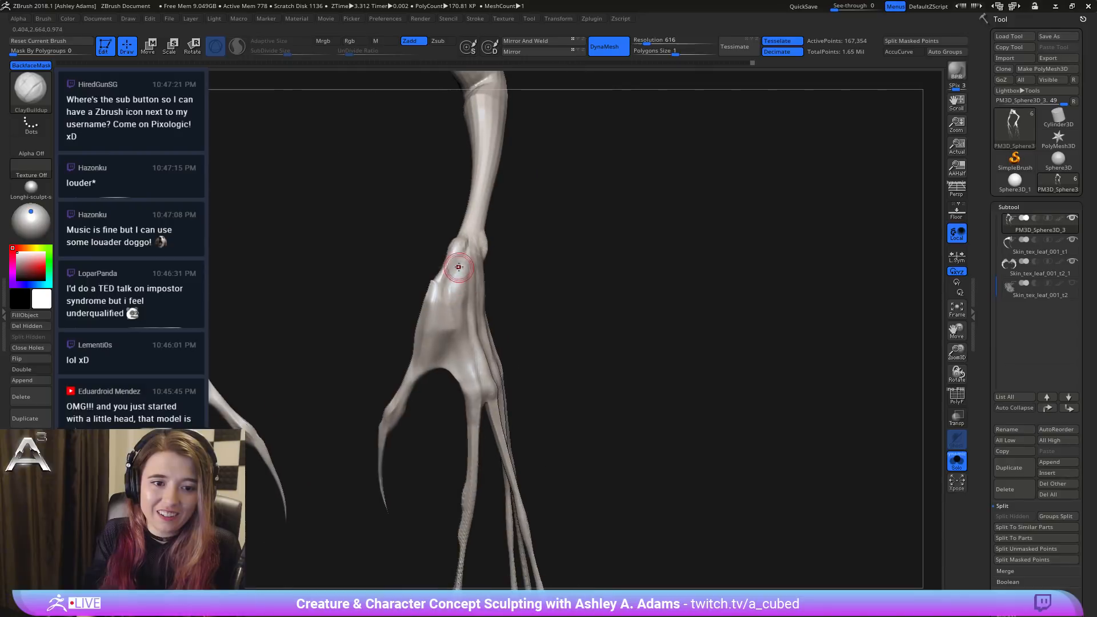
left_click_drag(435, 281, 432, 284)
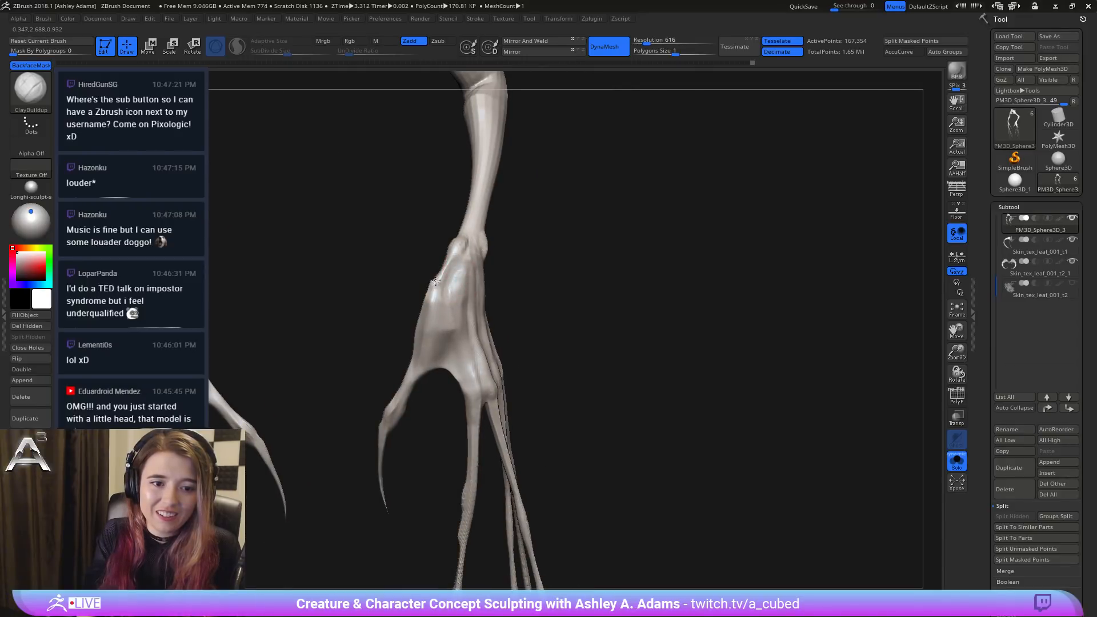
Step: Build up the thumb's metacarpal from the wrist toward its first joint with the ClayBuildup brush and smooth it
right_click_drag(423, 306, 418, 331)
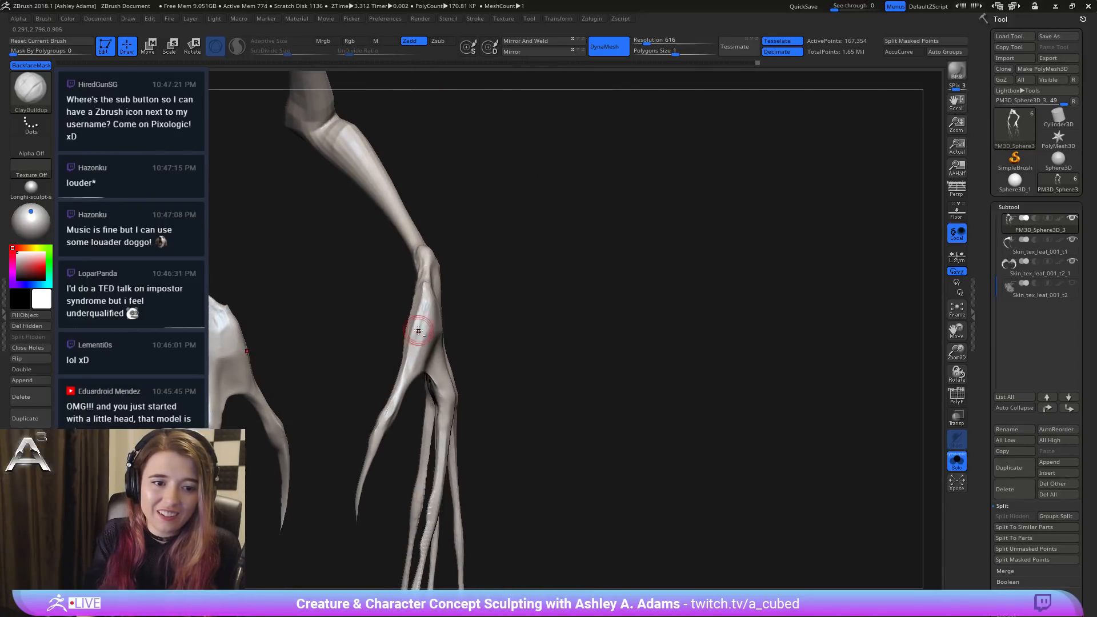
mouse_move(418, 330)
left_mouse_down()
mouse_move(416, 296)
mouse_move(406, 360)
left_mouse_up()
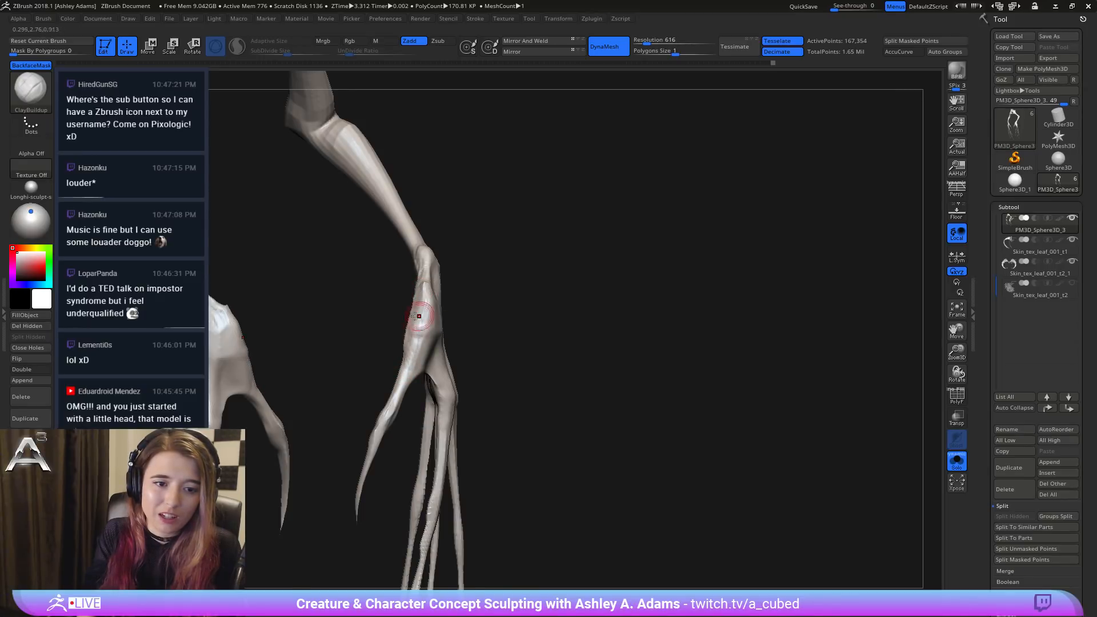
mouse_move(417, 312)
right_mouse_down()
mouse_move(410, 320)
mouse_move(448, 304)
mouse_move(457, 317)
mouse_move(448, 319)
mouse_move(470, 327)
right_mouse_up()
key("shift")
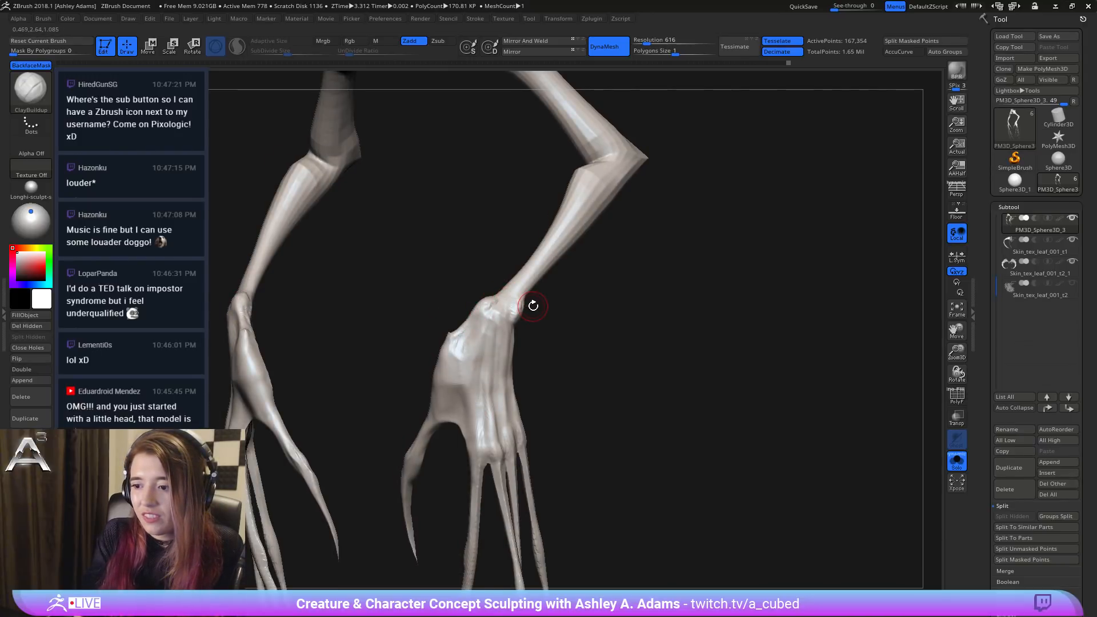
mouse_move(460, 329)
left_mouse_down()
mouse_move(444, 350)
mouse_move(447, 333)
left_mouse_up()
Step: Refine the outer contour of the thumb base with a resized SnakeHook brush
key("b")
key("s")
key("h")
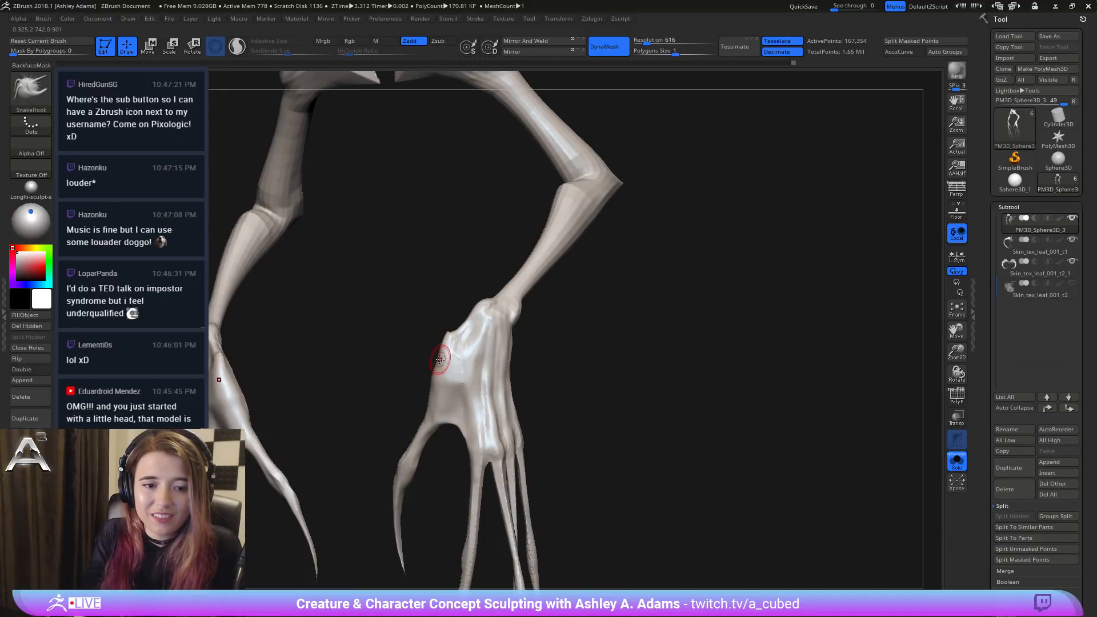
key("s")
key("space")
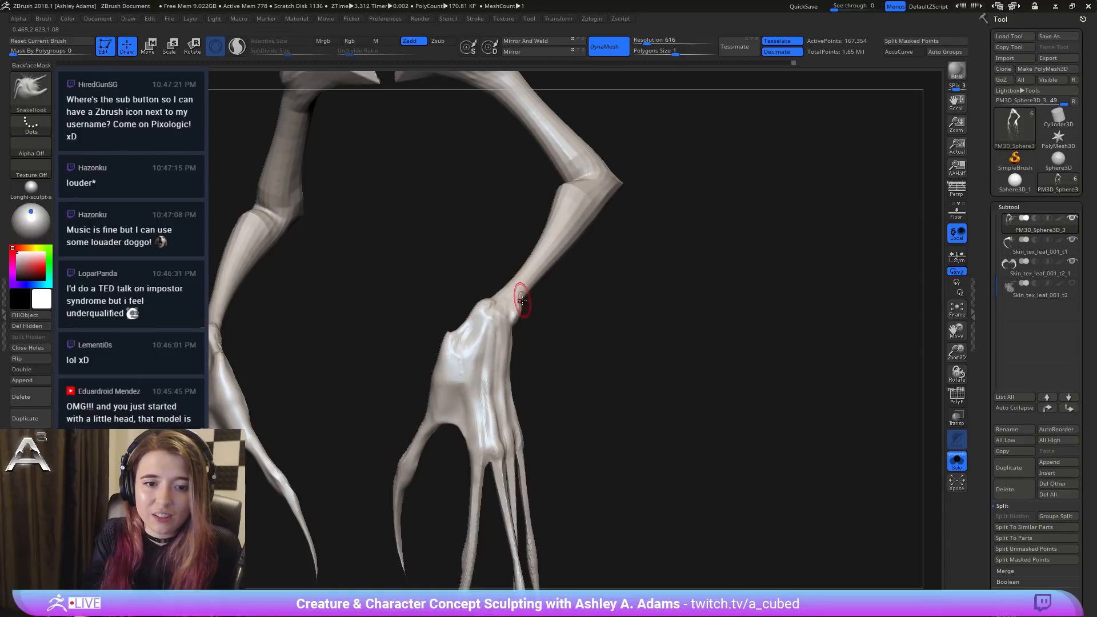
Step: Build up the round wrist bone on the little-finger side with the ClayBuildup brush
mouse_move(519, 303)
right_mouse_down()
mouse_move(457, 300)
mouse_move(503, 309)
mouse_move(457, 311)
right_mouse_up()
key("b")
key("c")
key("b")
left_click_drag(519, 316, 525, 310)
right_click_drag(525, 310, 517, 320)
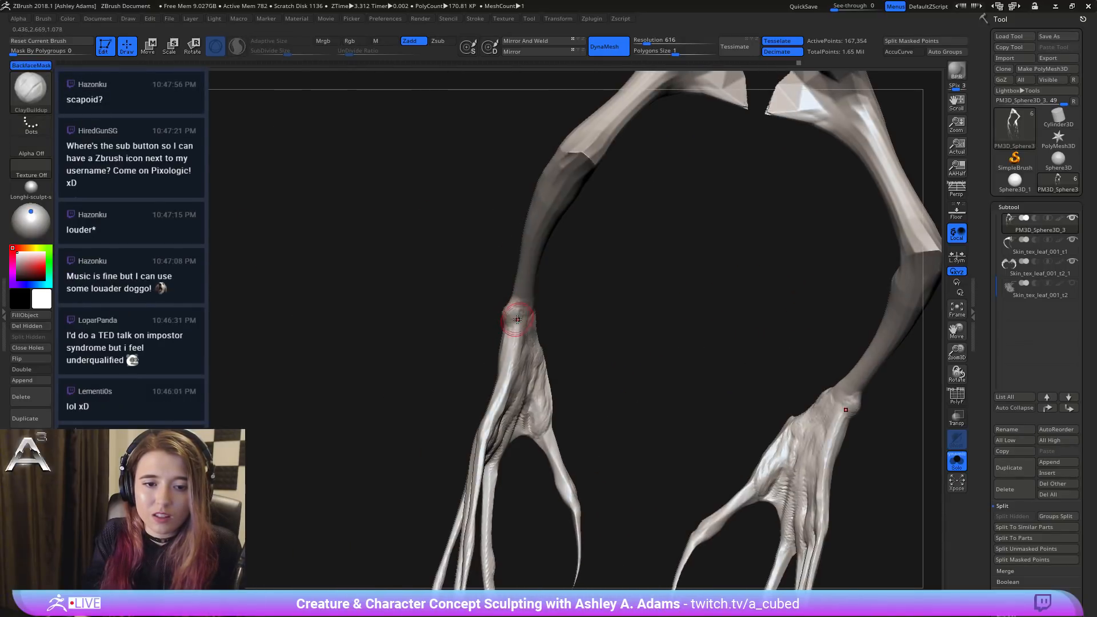
Step: Carve definition around the wrist bones, from the back of the hand to the palm side, with the DamStandard brush
key("b")
key("d")
key("s")
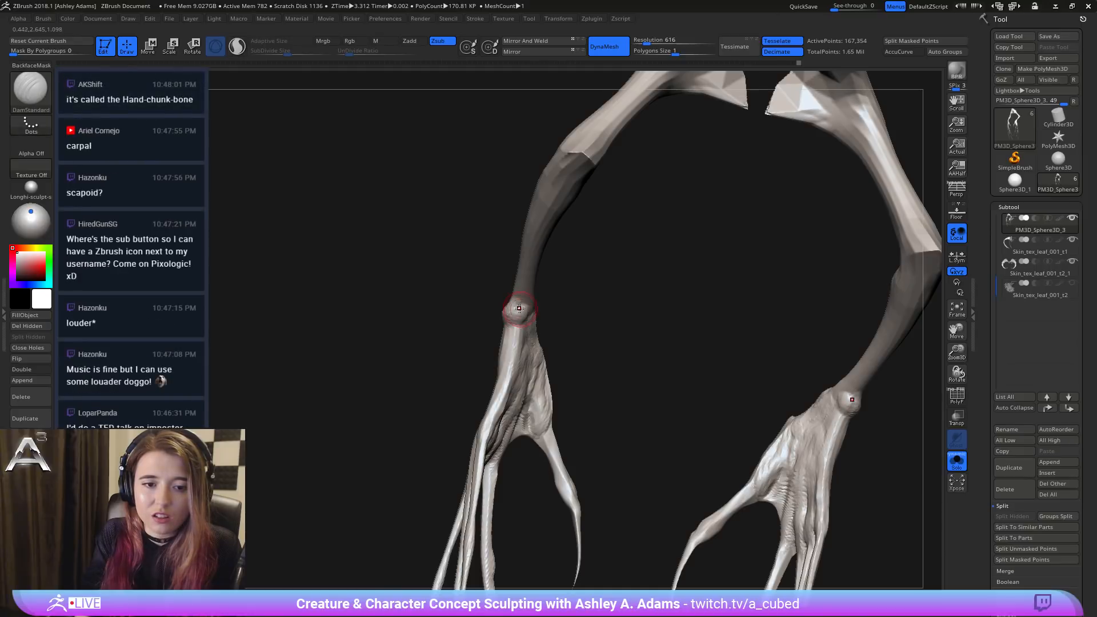
right_click_drag(514, 319, 531, 290)
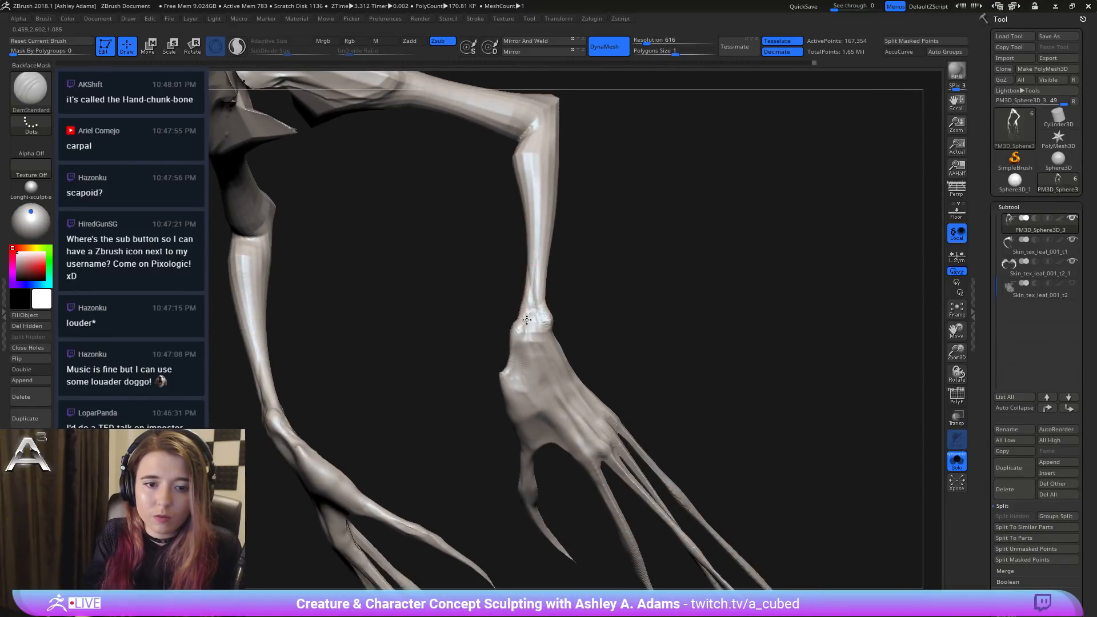
mouse_move(527, 320)
left_mouse_down()
mouse_move(535, 280)
mouse_move(538, 307)
left_mouse_up()
mouse_move(518, 304)
right_mouse_down("alt")
mouse_move(543, 273)
mouse_move(537, 286)
mouse_move(565, 289)
mouse_move(523, 297)
mouse_move(577, 338)
right_mouse_up("alt")
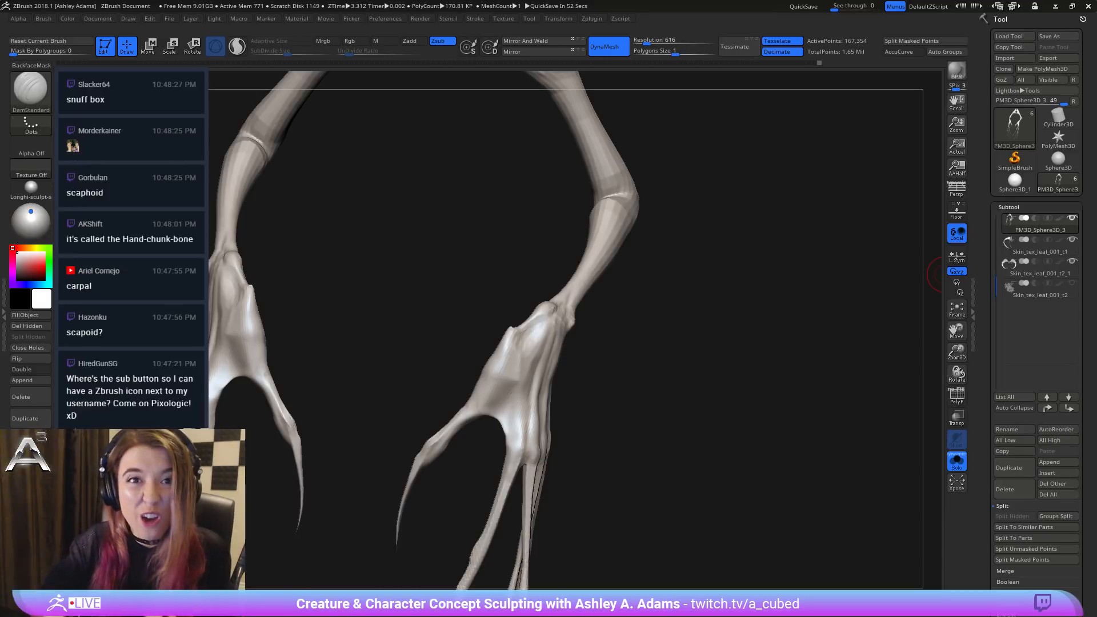
left_click_drag(545, 320, 569, 313)
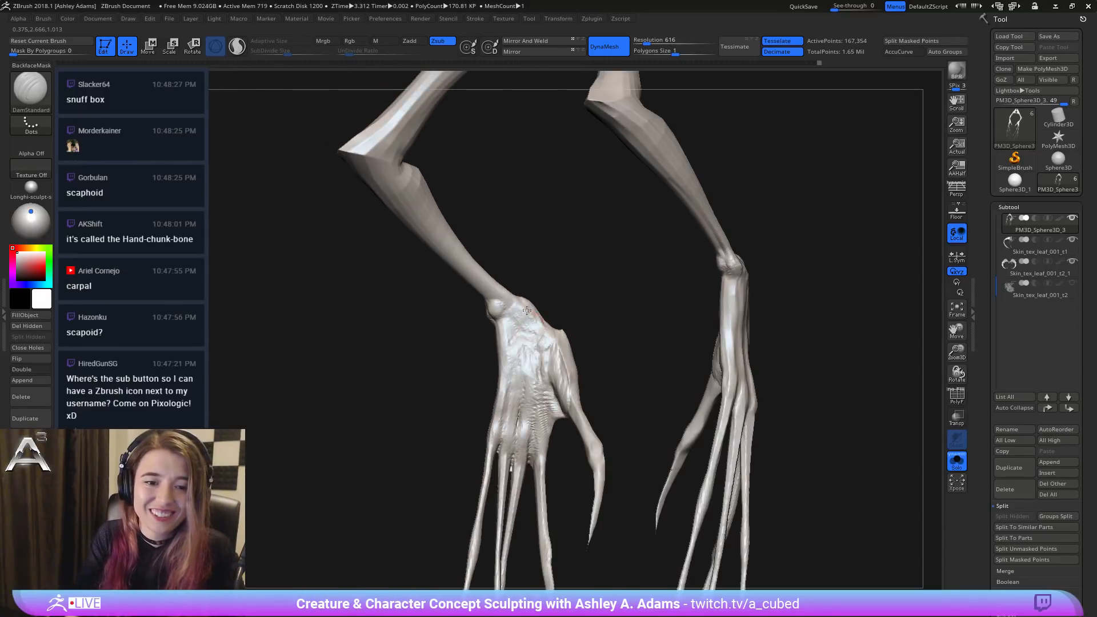
right_click_drag(540, 337, 566, 346)
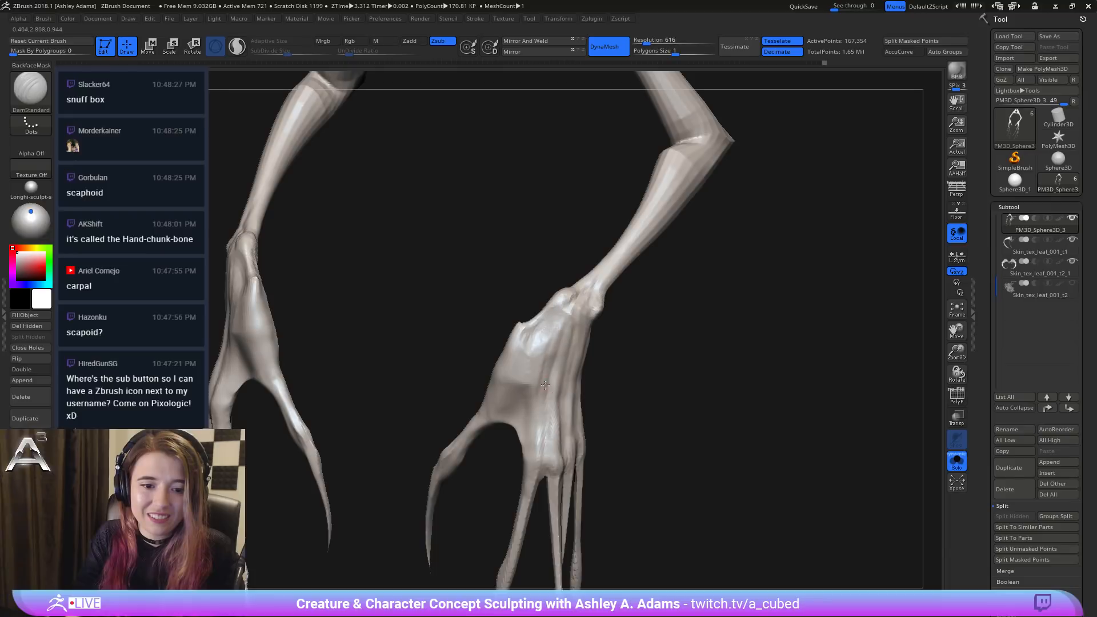
Step: Sculpt the hollow and tendon forms between the thumb and first finger on the hand's back with DamStandard and ClayBuildup
left_click_drag(533, 378, 530, 388)
right_click_drag(530, 388, 546, 384)
key("b")
key("c")
key("b")
left_click_drag(543, 366, 529, 384)
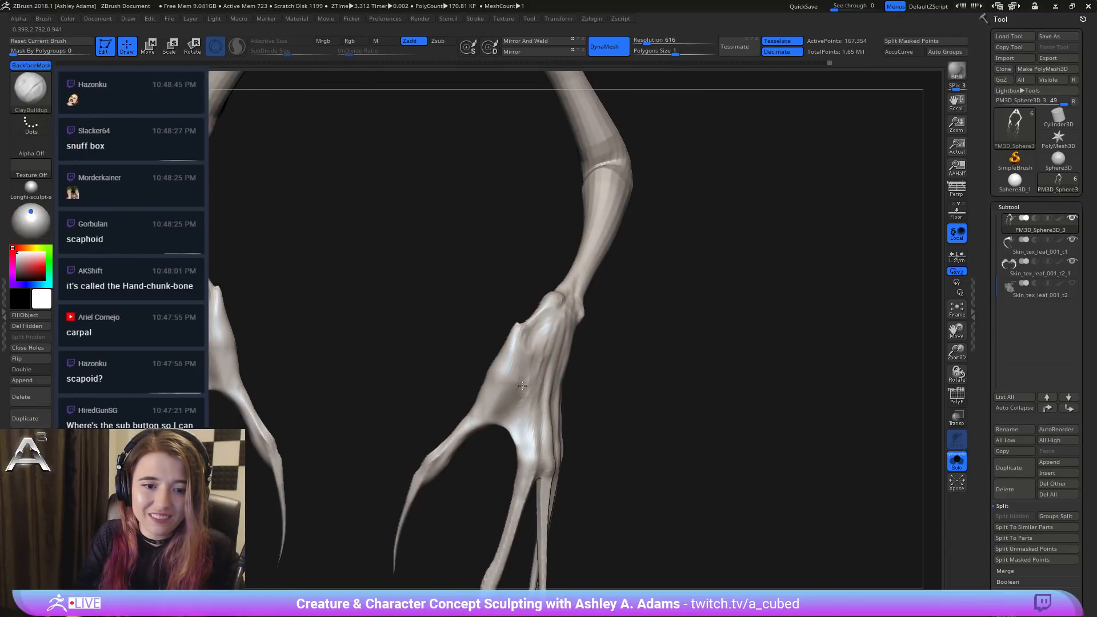
mouse_move(523, 410)
left_mouse_down()
mouse_move(507, 397)
mouse_move(516, 407)
left_mouse_up()
right_click_drag(533, 380, 497, 356)
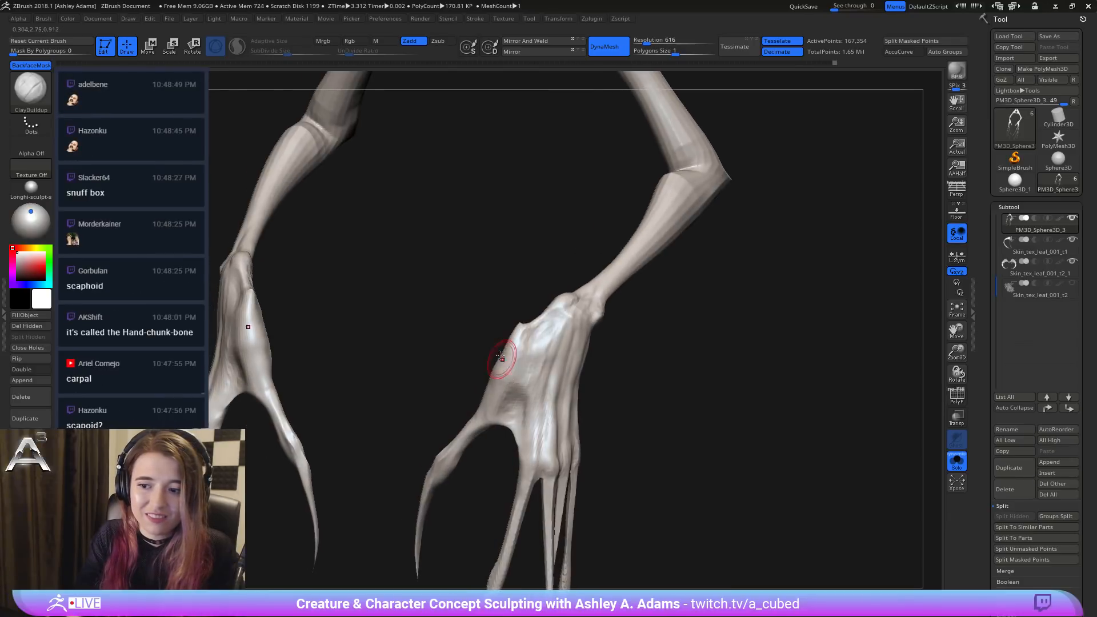
right_click_drag(565, 361, 555, 365)
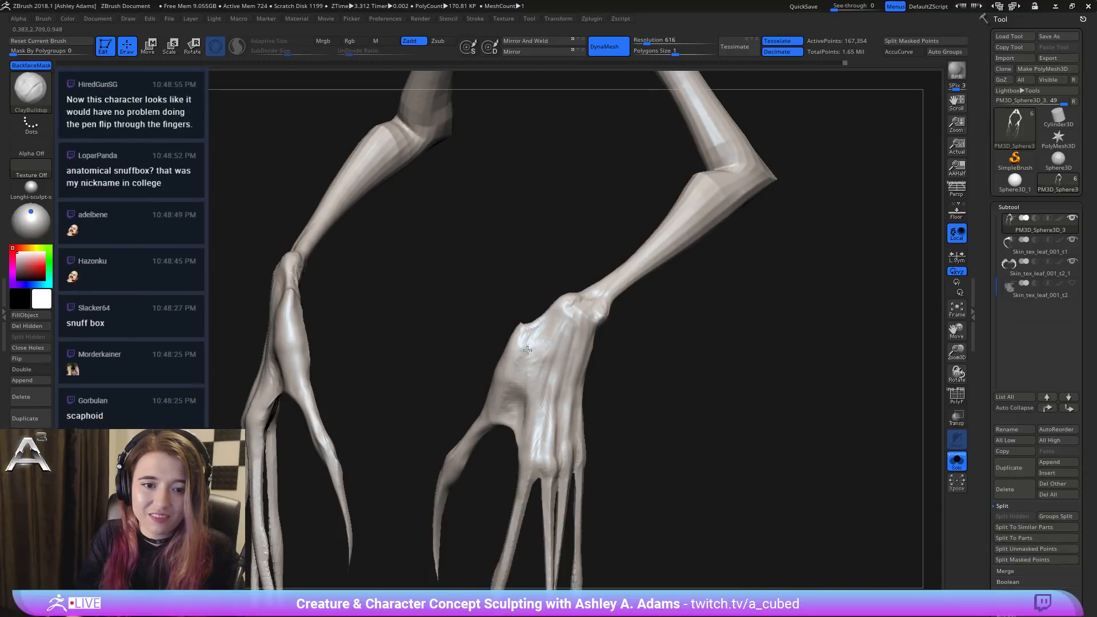
Step: Smooth the pointed elbows and round out their form with the ClayBuildup brush
key("ctrl")
mouse_move(549, 416)
right_mouse_down()
mouse_move(568, 343)
mouse_move(527, 314)
mouse_move(558, 335)
mouse_move(558, 319)
mouse_move(398, 195)
right_mouse_up()
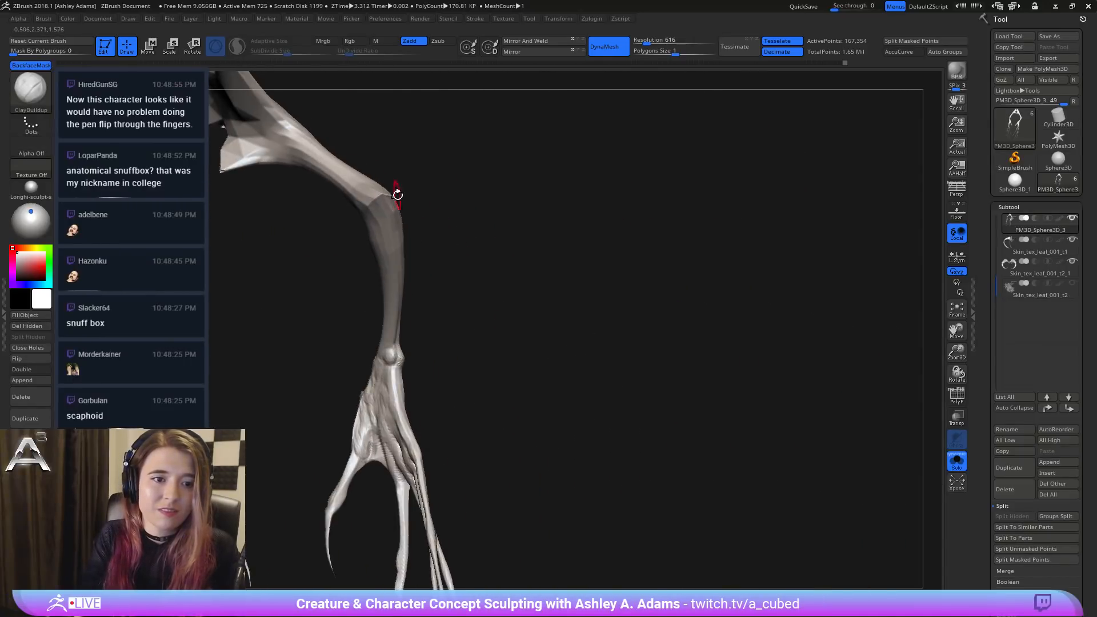
right_click_drag(346, 227, 403, 205)
right_click(404, 206)
key("shift")
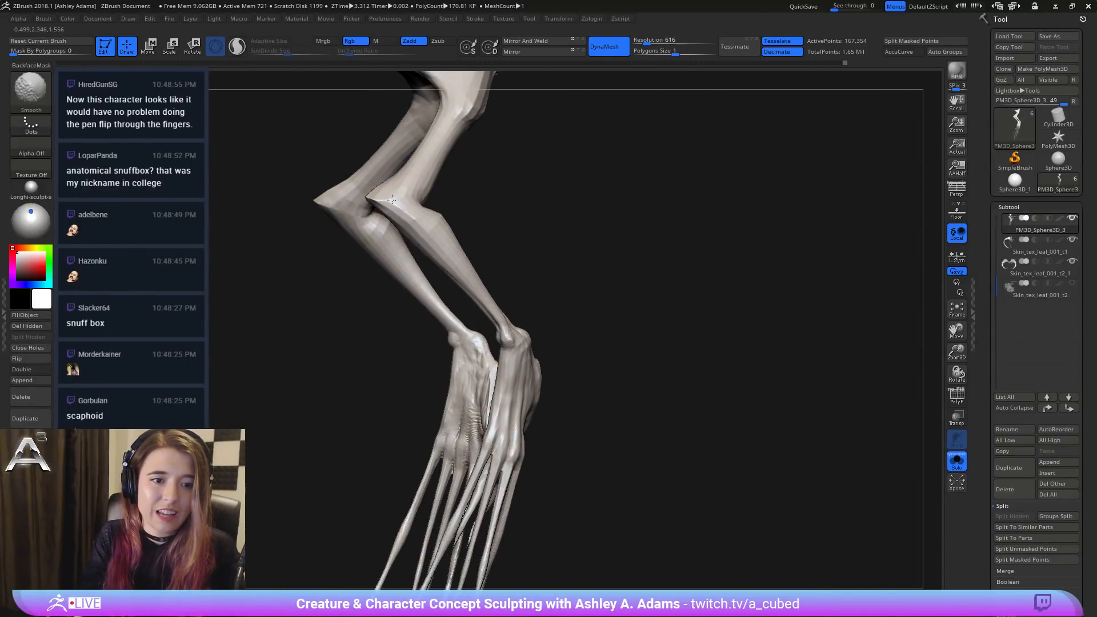
right_click_drag(467, 254, 432, 214)
left_click_drag(441, 159, 410, 191, "shift")
mouse_move(410, 190)
right_mouse_down("alt")
mouse_move(413, 269)
mouse_move(400, 280)
right_mouse_up("alt")
key("space")
left_click_drag(406, 282, 398, 280)
right_click_drag(397, 282, 392, 303)
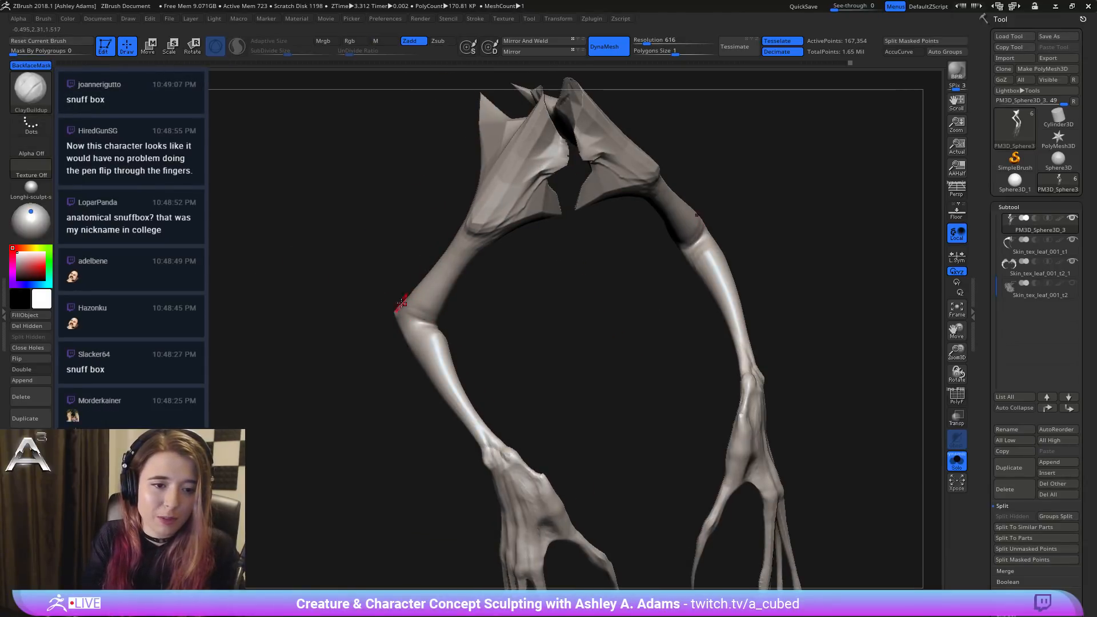
right_click_drag(399, 302, 418, 315)
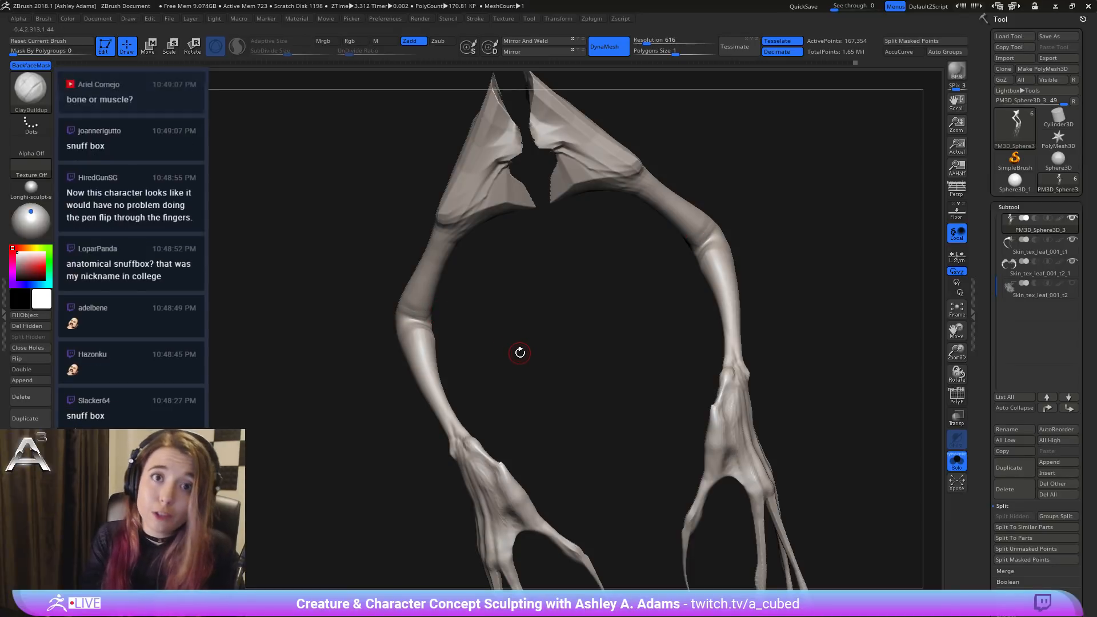
Step: Carve the crease running from the elbow point into the bend with the DamStandard brush and soften it
right_click_drag(519, 352, 406, 315)
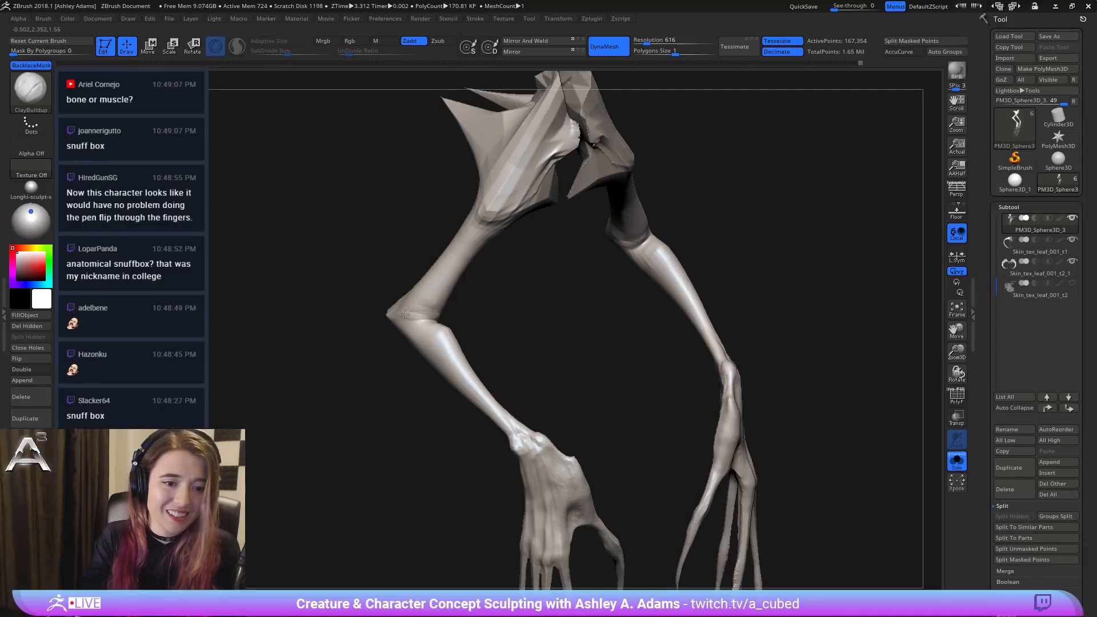
right_click_drag(430, 316, 436, 313)
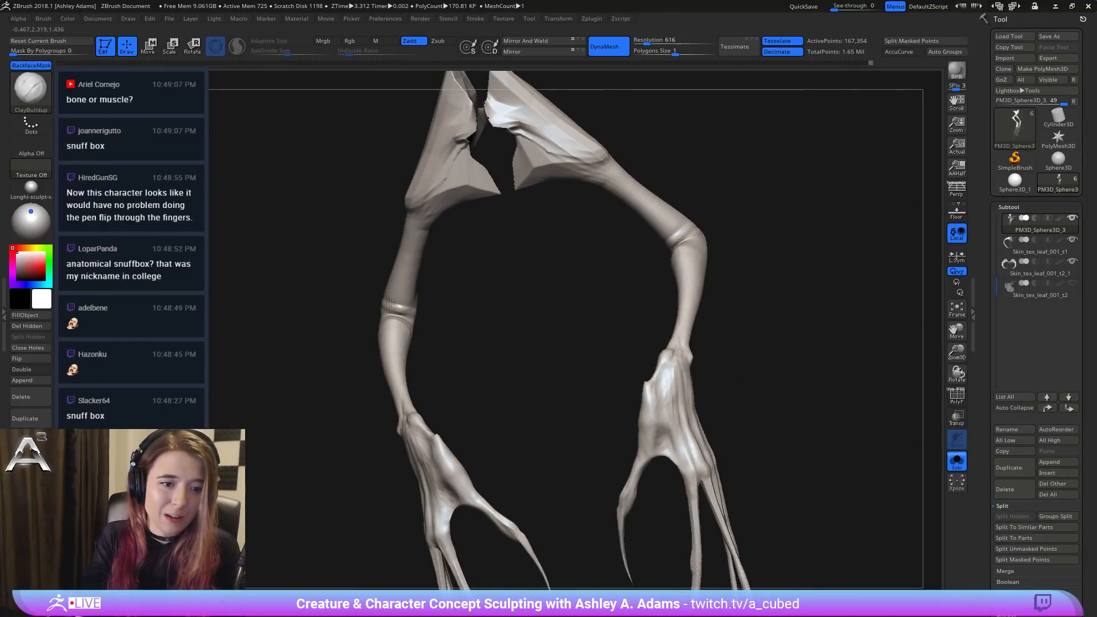
right_click_drag(402, 301, 403, 306)
key("shift")
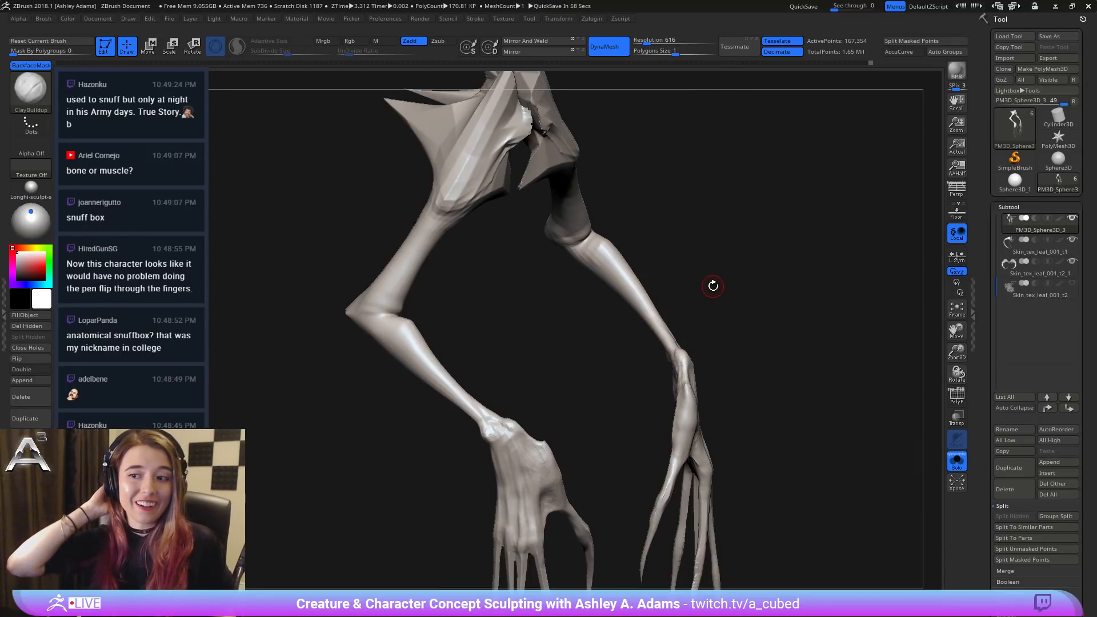
left_click_drag(337, 286, 374, 295)
mouse_move(374, 295)
right_mouse_down("ctrl")
mouse_move(378, 326)
mouse_move(401, 288)
right_mouse_up("ctrl")
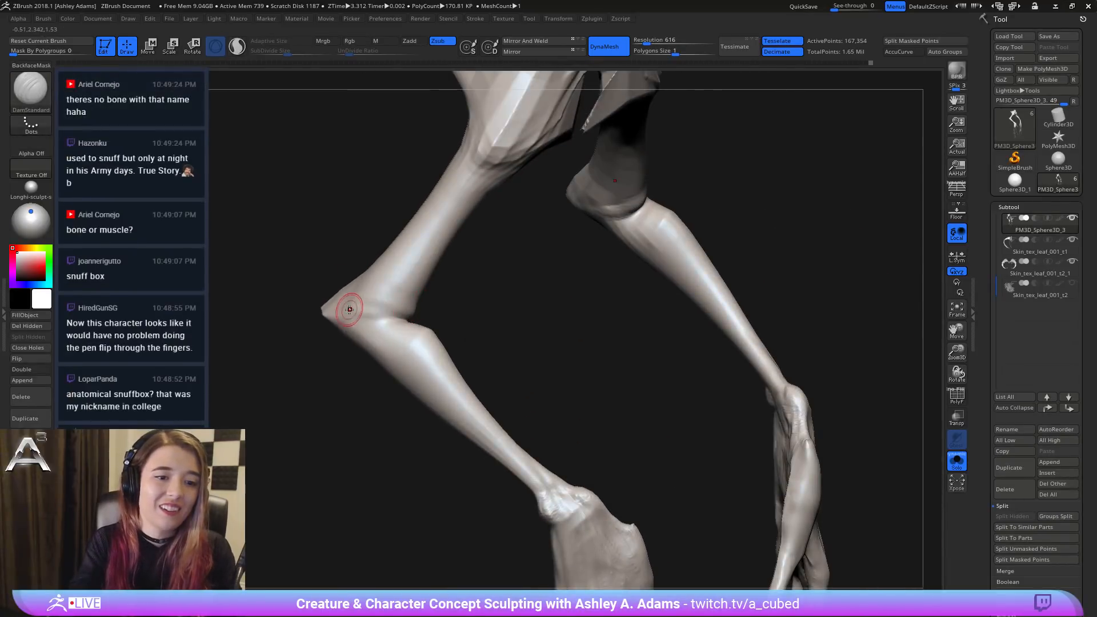
mouse_move(350, 308)
left_mouse_down()
mouse_move(408, 319)
mouse_move(393, 320)
left_mouse_up()
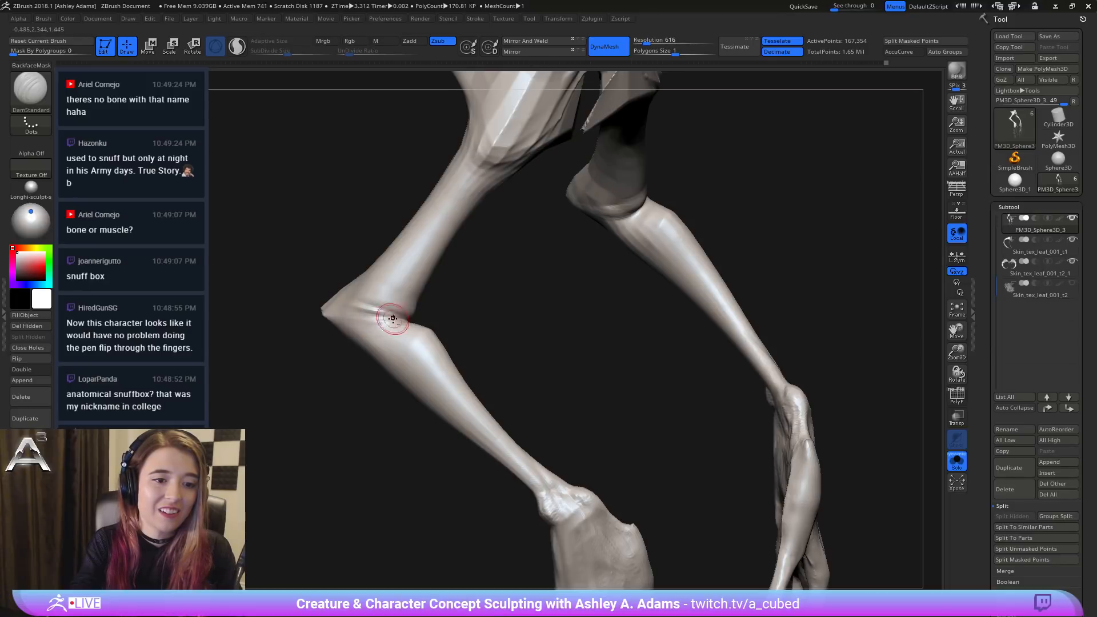
mouse_move(428, 319)
right_mouse_down()
mouse_move(320, 312)
mouse_move(336, 293)
mouse_move(292, 286)
mouse_move(441, 315)
mouse_move(338, 303)
right_mouse_up()
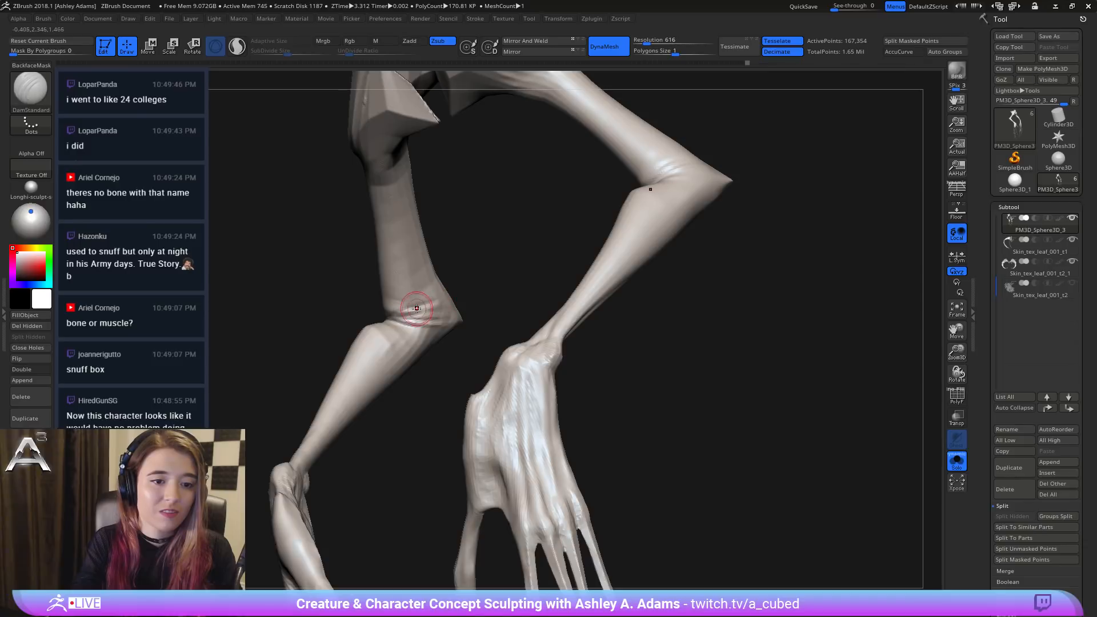
key("shift")
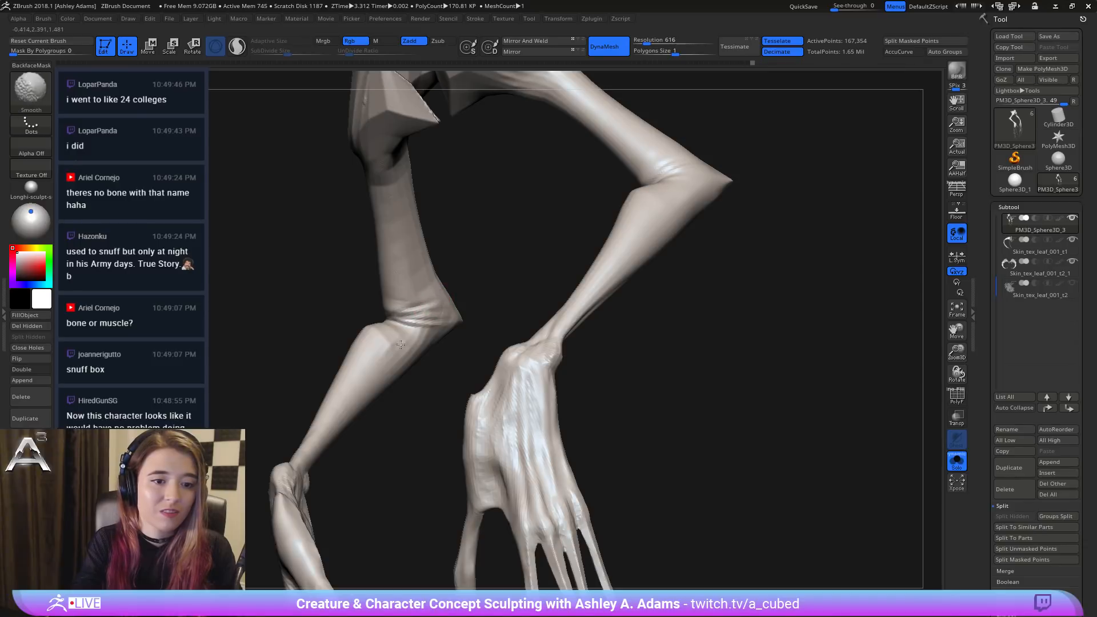
Step: Smooth the faceted shoulder area where it flows into the upper arm
mouse_move(359, 336)
right_mouse_down()
mouse_move(426, 320)
mouse_move(345, 238)
right_mouse_up()
right_click(364, 337)
right_click_drag(349, 318, 435, 279)
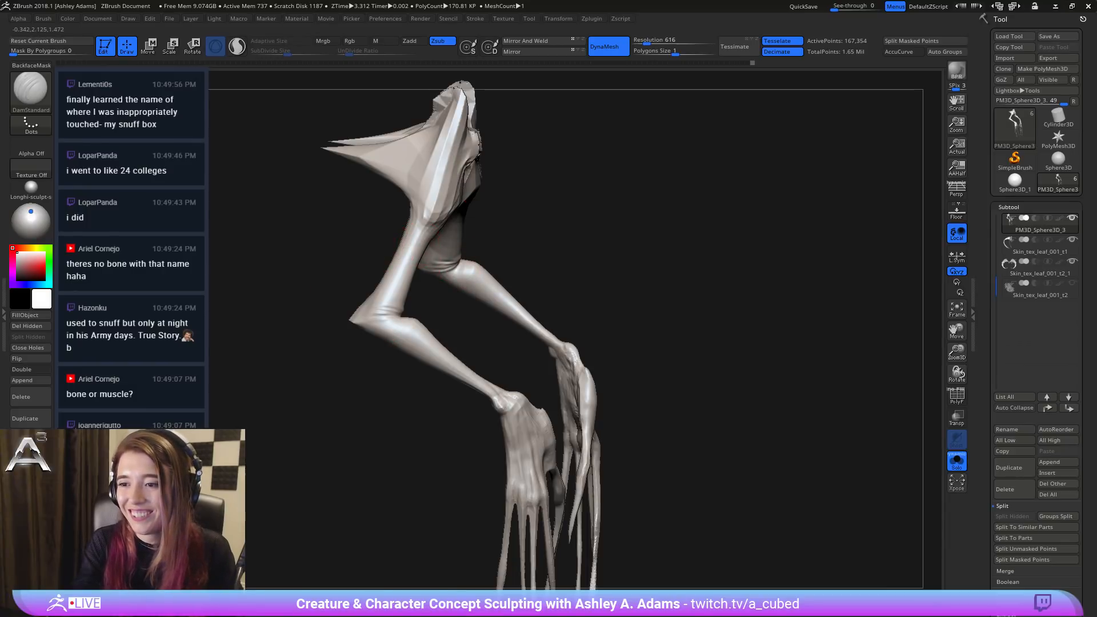
right_click_drag(423, 371, 349, 324, "alt")
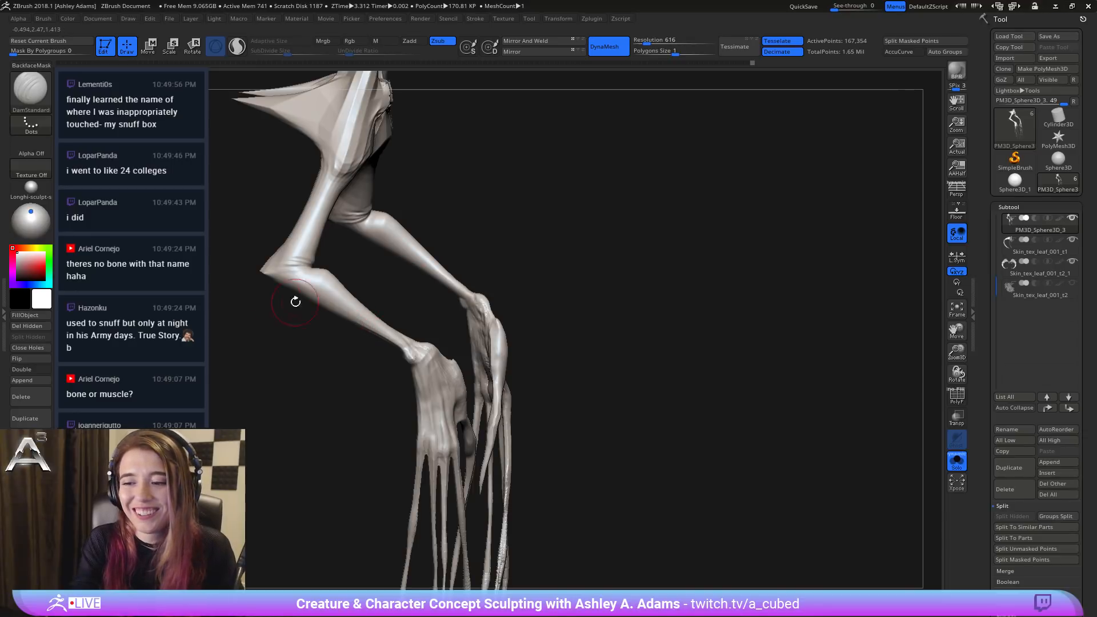
mouse_move(299, 290)
right_mouse_down()
mouse_move(338, 258)
mouse_move(355, 220)
mouse_move(308, 256)
mouse_move(312, 196)
mouse_move(336, 277)
right_mouse_up()
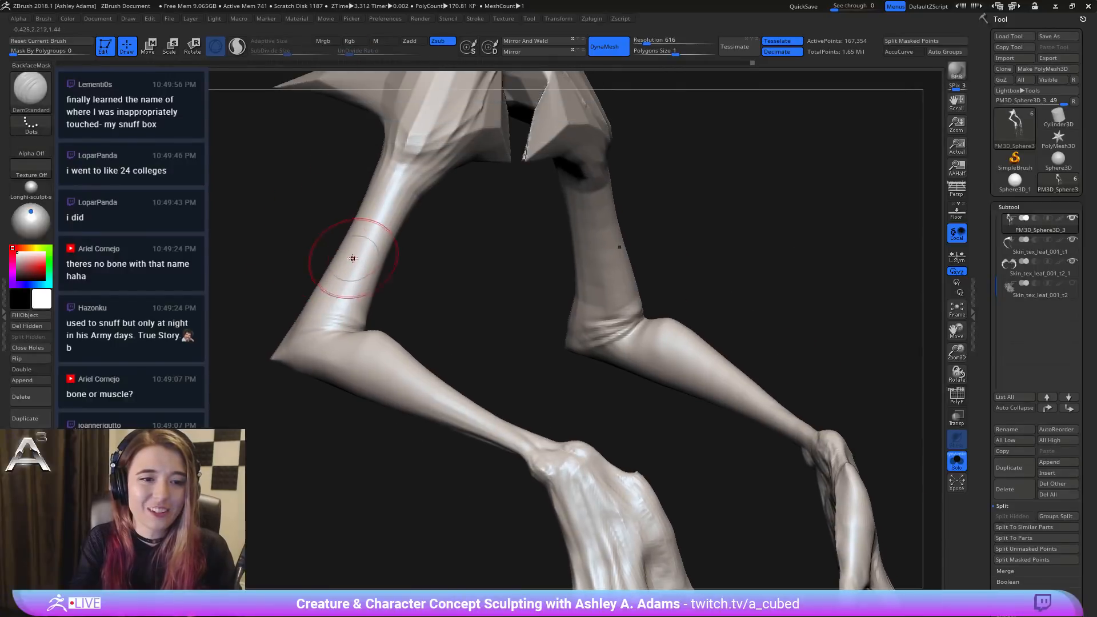
right_click_drag(326, 206, 388, 157)
left_click_drag(395, 149, 406, 152, "shift")
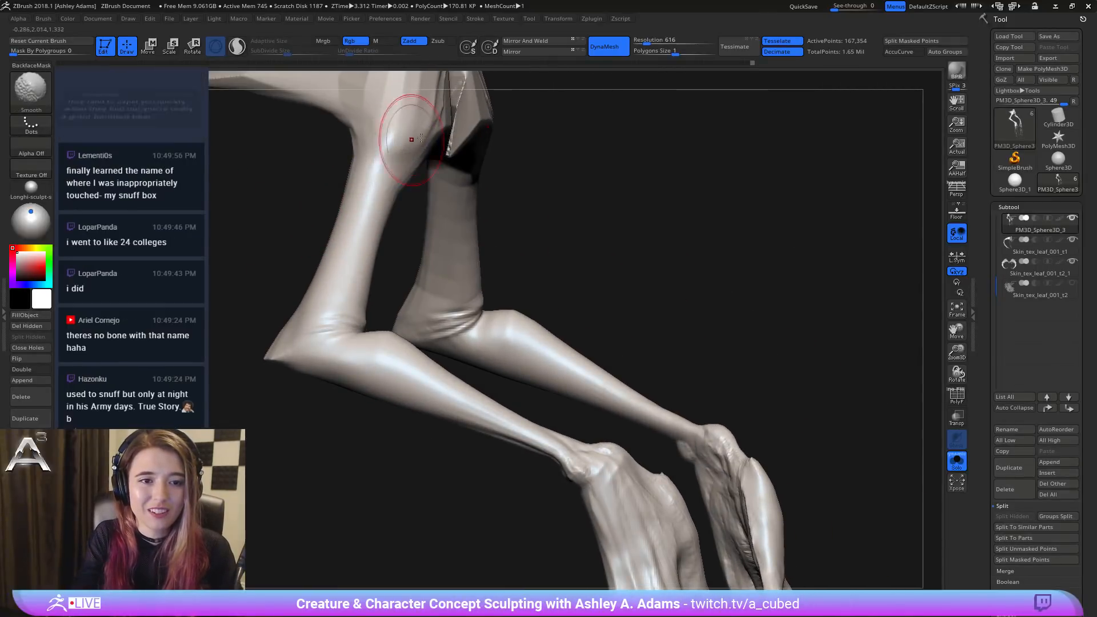
right_click_drag(404, 110, 379, 225, "alt")
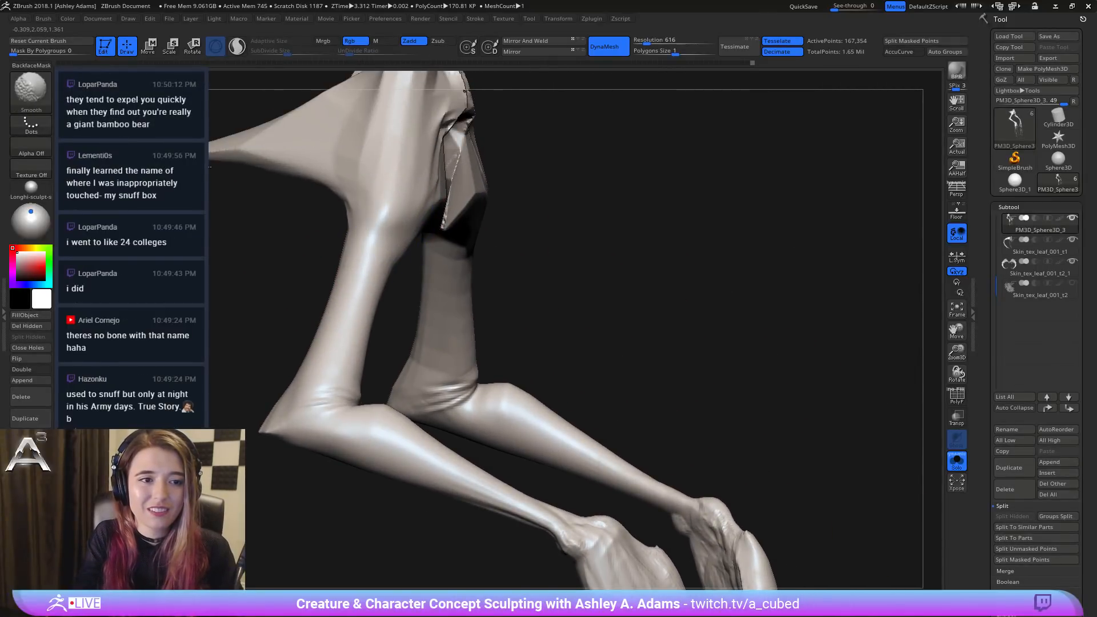
right_click_drag(354, 202, 400, 207)
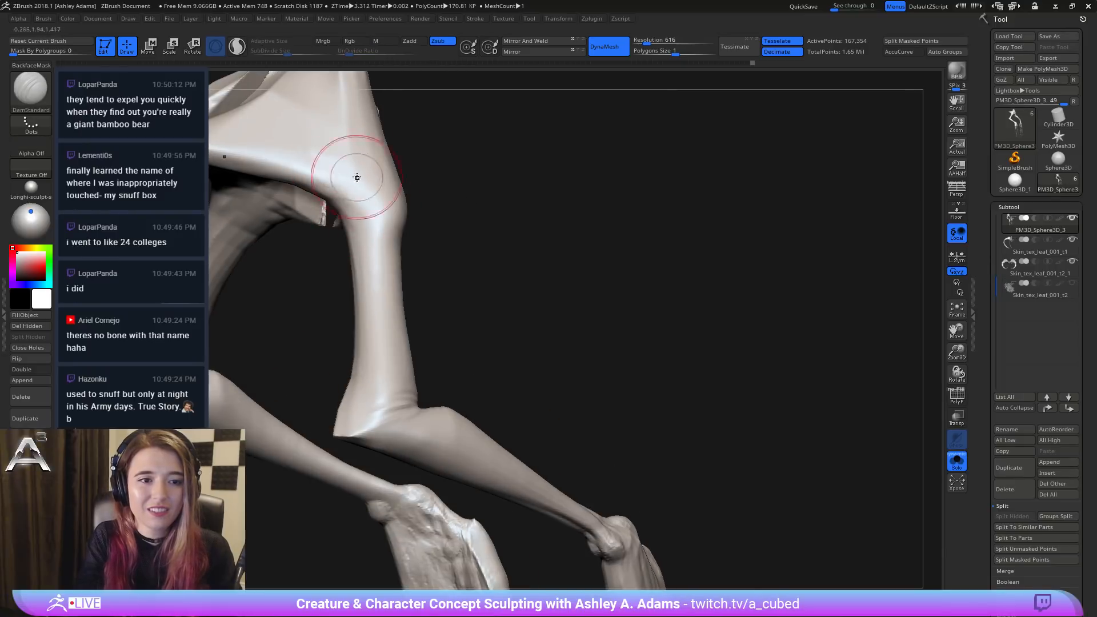
Step: Carve separation lines down the shoulder muscle toward the upper arm with the DamStandard brush
left_click_drag(270, 145, 370, 235)
right_click_drag(314, 189, 355, 139)
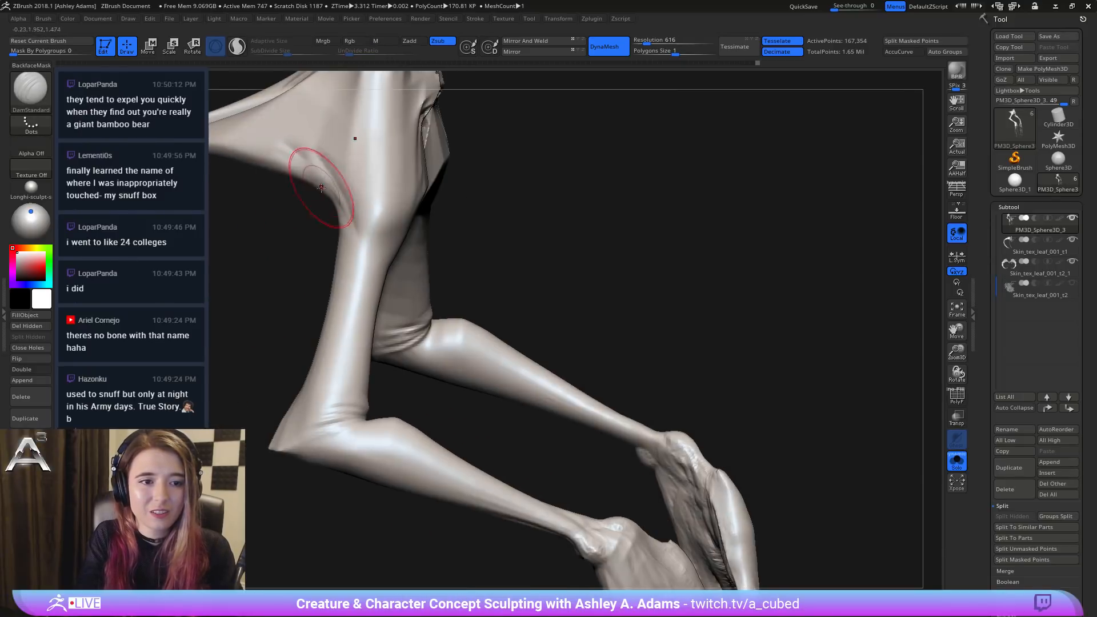
left_click_drag(306, 143, 359, 249)
mouse_move(289, 189)
right_mouse_down()
mouse_move(318, 232)
mouse_move(302, 308)
right_mouse_up()
mouse_move(289, 254)
right_mouse_down()
mouse_move(333, 255)
mouse_move(262, 208)
right_mouse_up()
Step: Build up the muscle form where the shoulder tapers into the upper arm with the ClayBuildup brush
key("b")
key("c")
key("b")
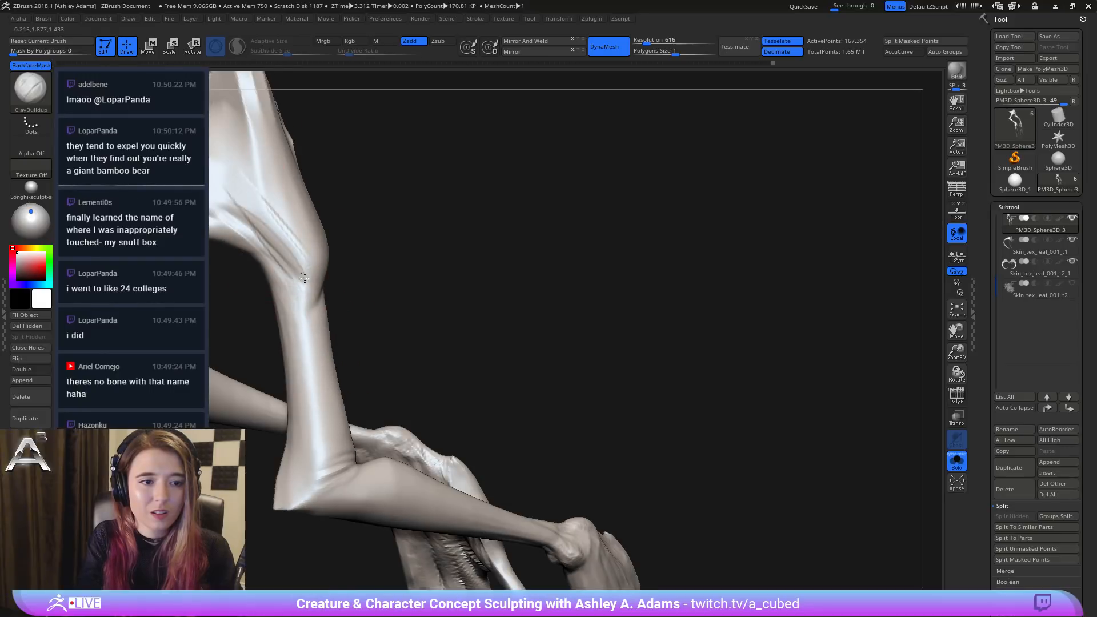
mouse_move(301, 243)
right_mouse_down()
mouse_move(278, 344)
mouse_move(247, 360)
mouse_move(239, 345)
right_mouse_up()
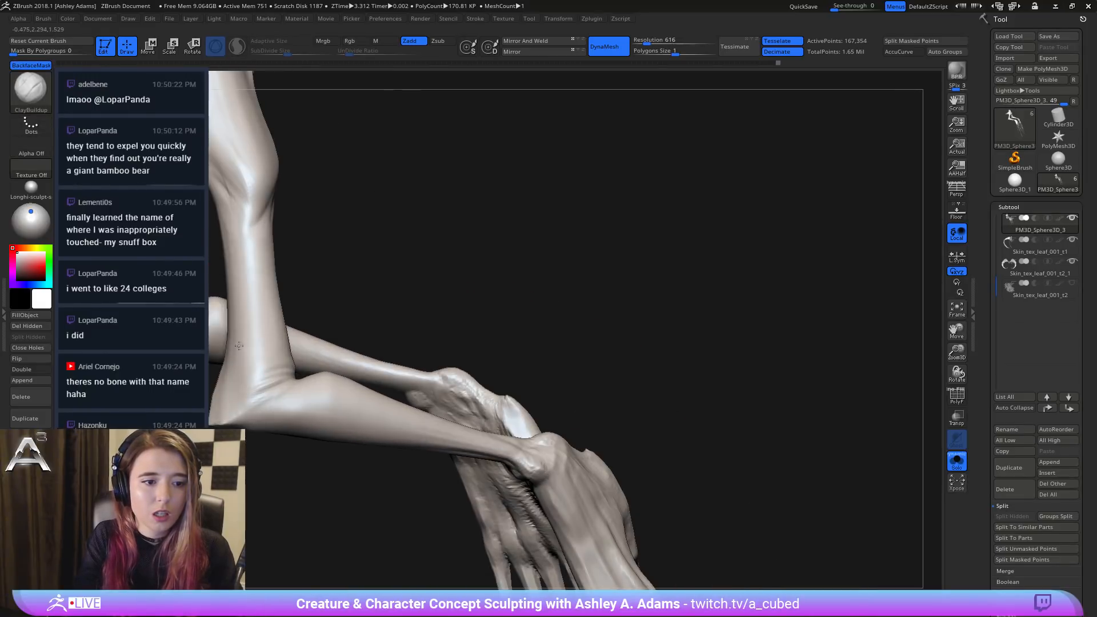
mouse_move(218, 388)
right_mouse_down()
mouse_move(225, 421)
mouse_move(298, 303)
mouse_move(241, 287)
mouse_move(276, 344)
right_mouse_up()
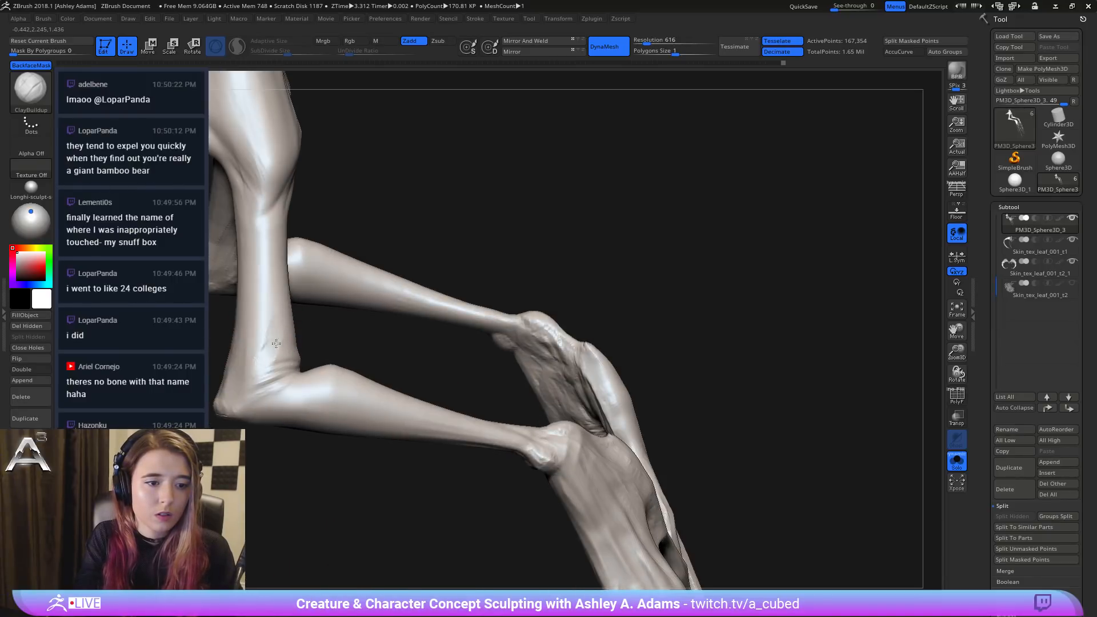
Step: Add volume above the elbow with ClayBuildup and carve a line up the outer upper arm to the shoulder with DamStandard
left_click_drag(276, 344, 258, 369)
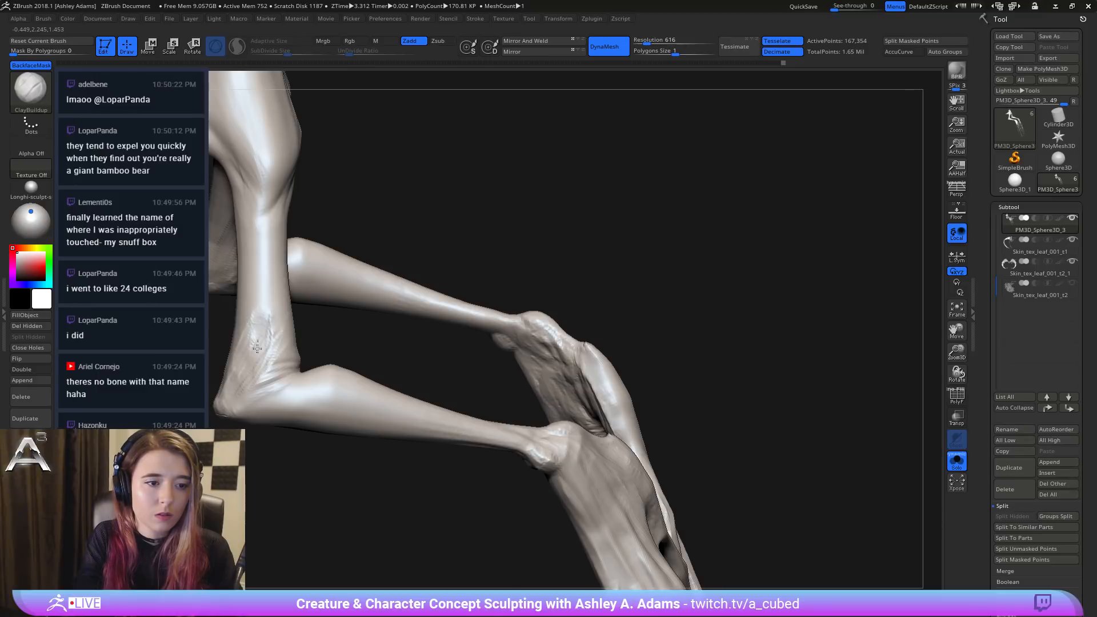
key("b")
key("d")
key("s")
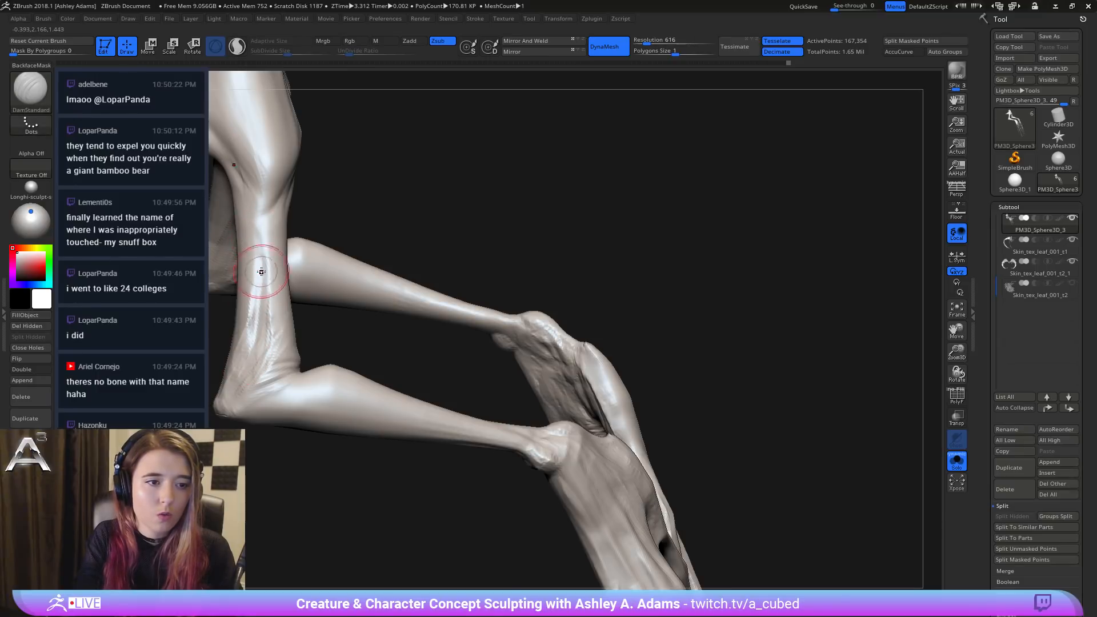
mouse_move(261, 272)
left_mouse_down()
mouse_move(243, 189)
mouse_move(251, 320)
mouse_move(269, 309)
mouse_move(270, 216)
left_mouse_up()
Step: Sculpt the strands along the outer upper arm below the shoulder with ClayBuildup and smooth them
key("b")
key("c")
key("b")
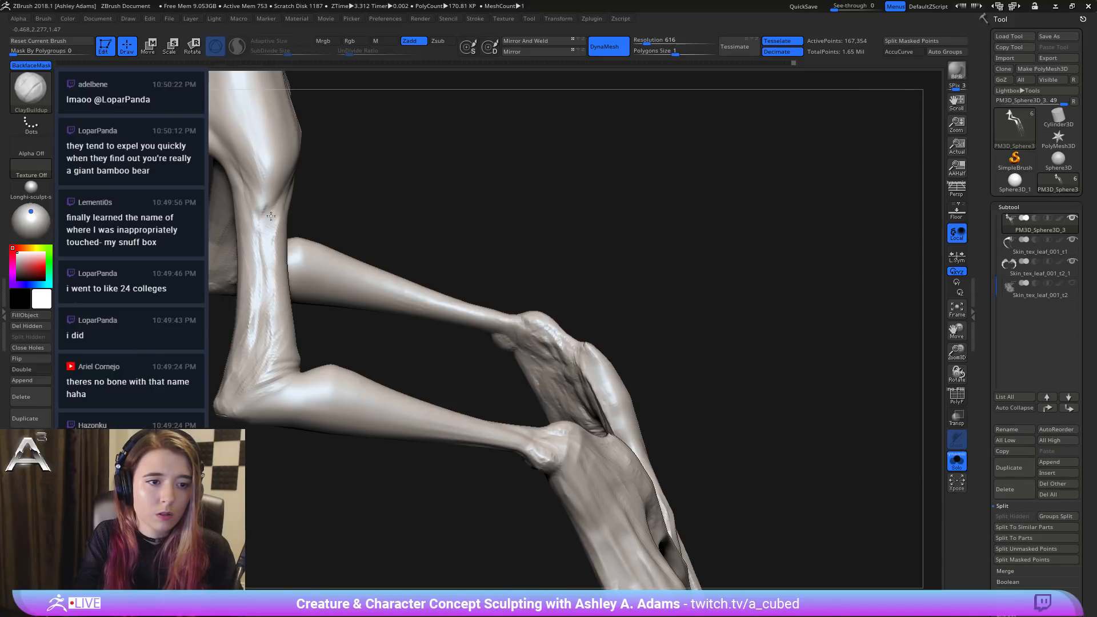
right_click_drag(265, 235, 272, 240)
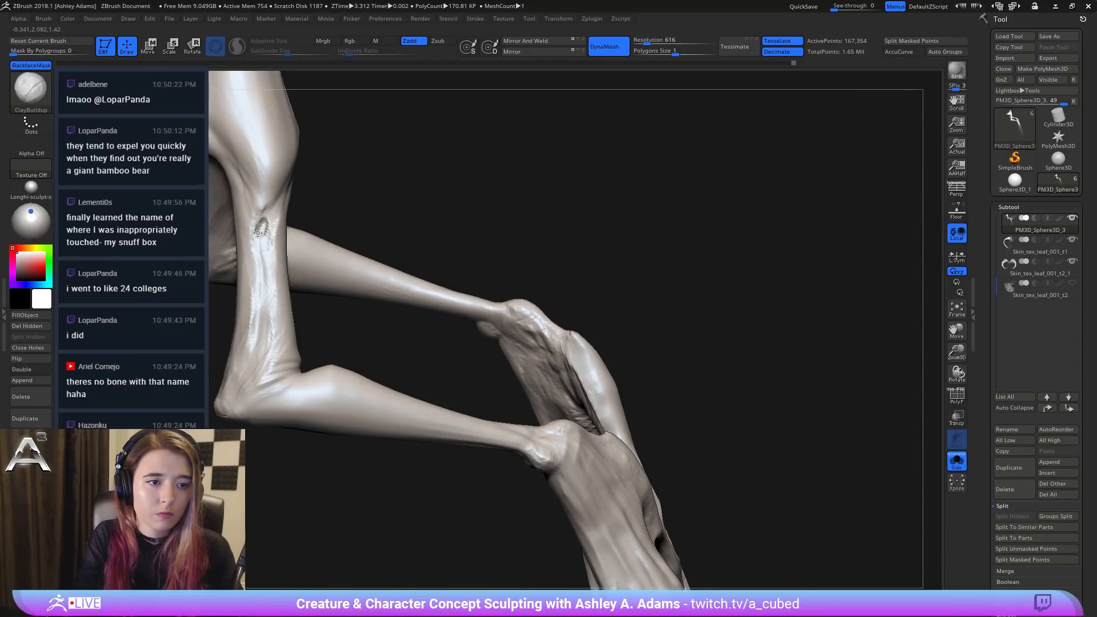
right_click_drag(259, 336, 260, 311)
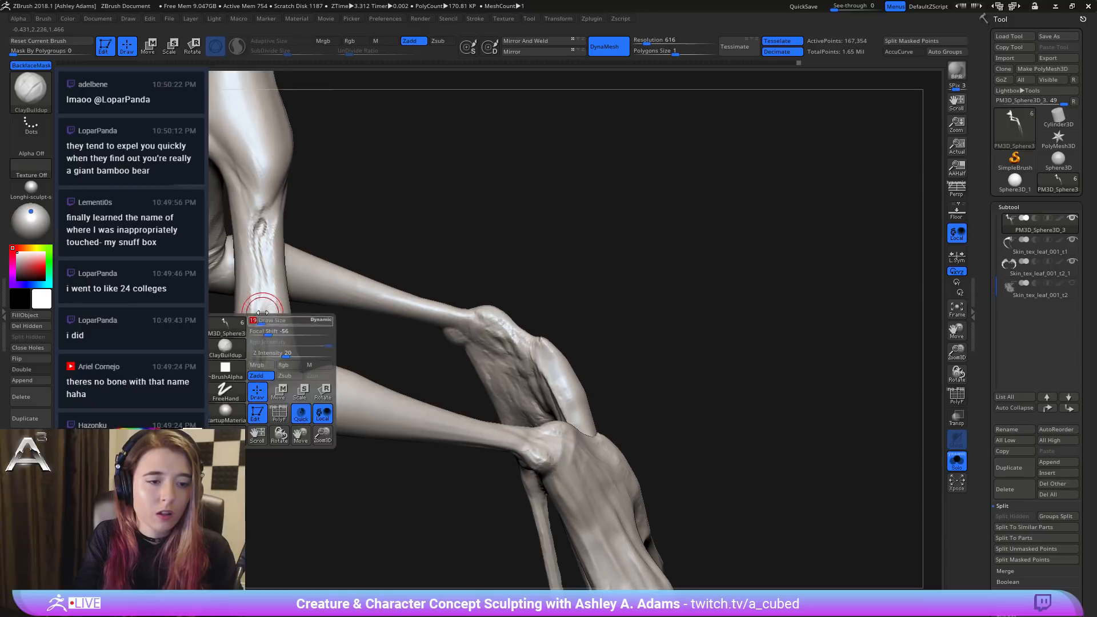
mouse_move(257, 328)
left_mouse_down("shift")
mouse_move(254, 367)
mouse_move(262, 227)
left_mouse_up("shift")
Step: Build up the muscle along the inner upper arm from elbow to armpit with ClayBuildup and smooth it
mouse_move(230, 304)
right_mouse_down()
mouse_move(257, 310)
mouse_move(268, 354)
mouse_move(251, 311)
right_mouse_up()
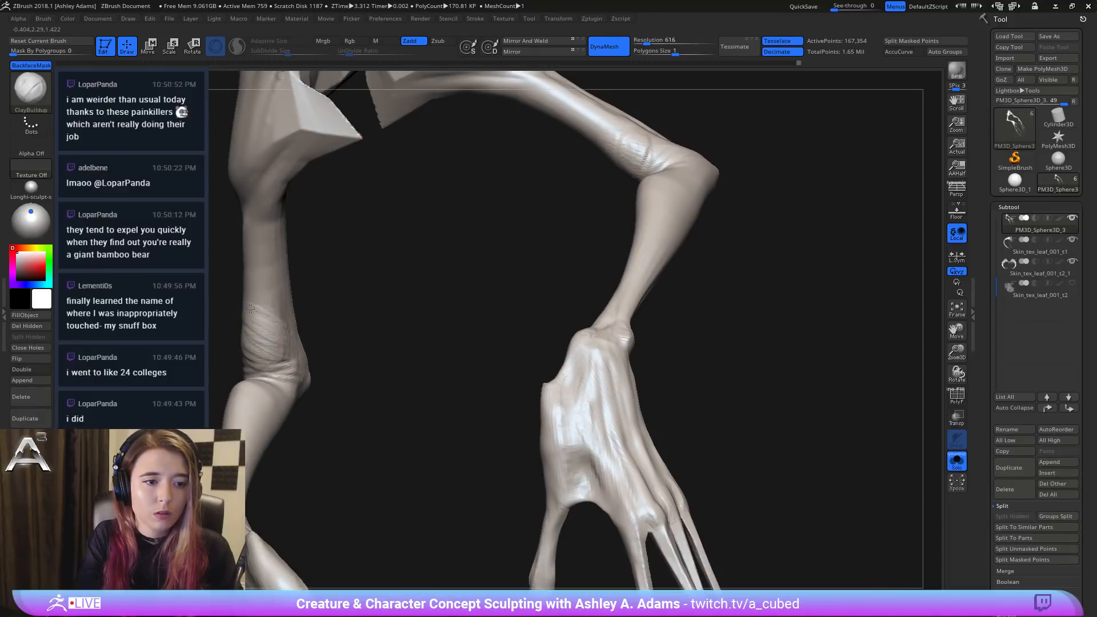
left_click_drag(251, 309, 253, 213)
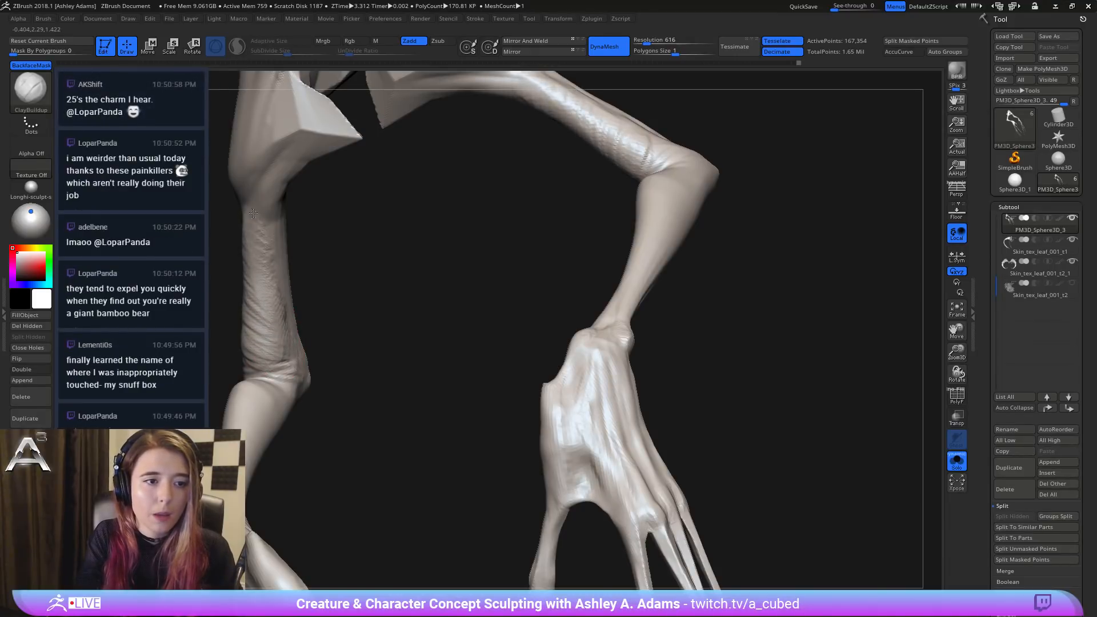
right_click_drag(254, 213, 226, 248)
right_click(264, 203)
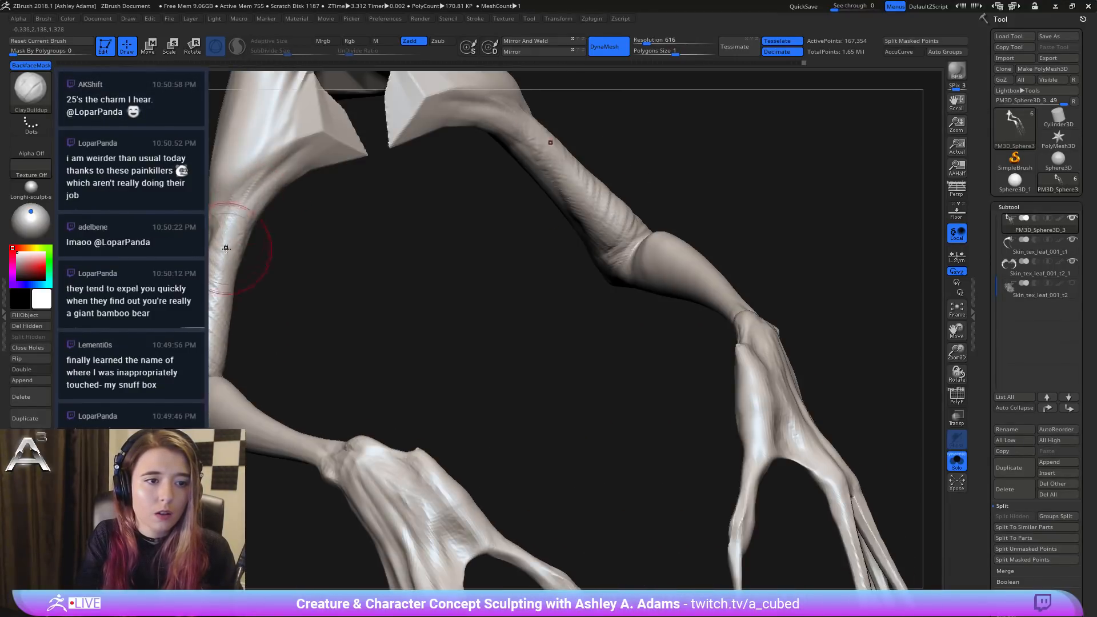
right_click(226, 248)
left_click_drag(226, 297, 256, 195)
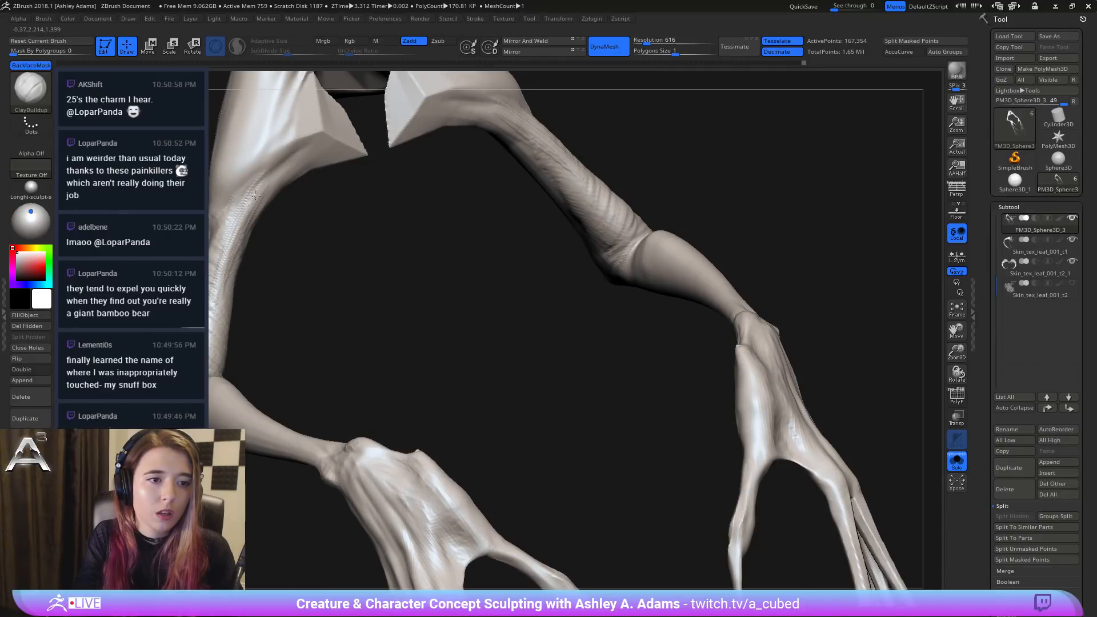
key("shift")
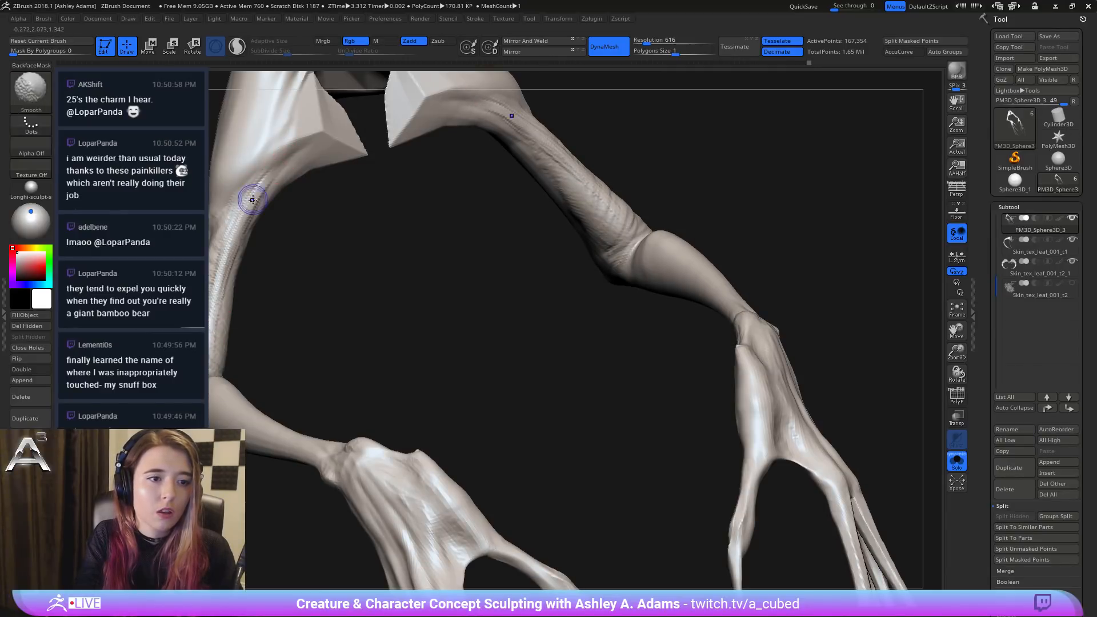
right_click_drag(226, 232, 259, 213)
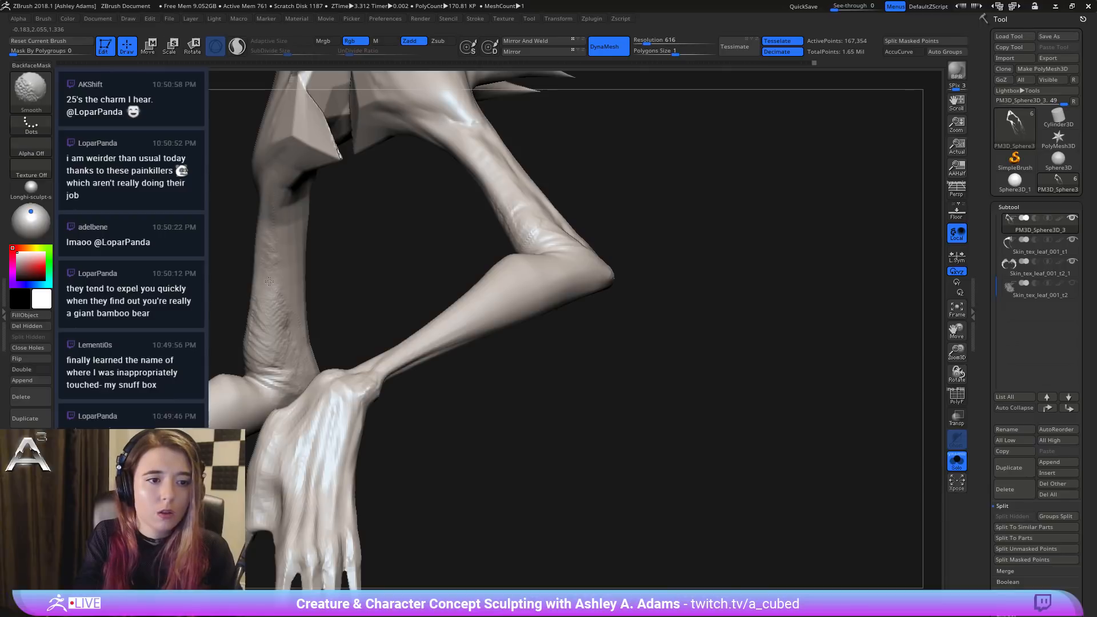
right_click_drag(287, 313, 223, 315)
mouse_move(280, 203)
right_mouse_down()
mouse_move(305, 220)
mouse_move(274, 264)
mouse_move(279, 323)
right_mouse_up()
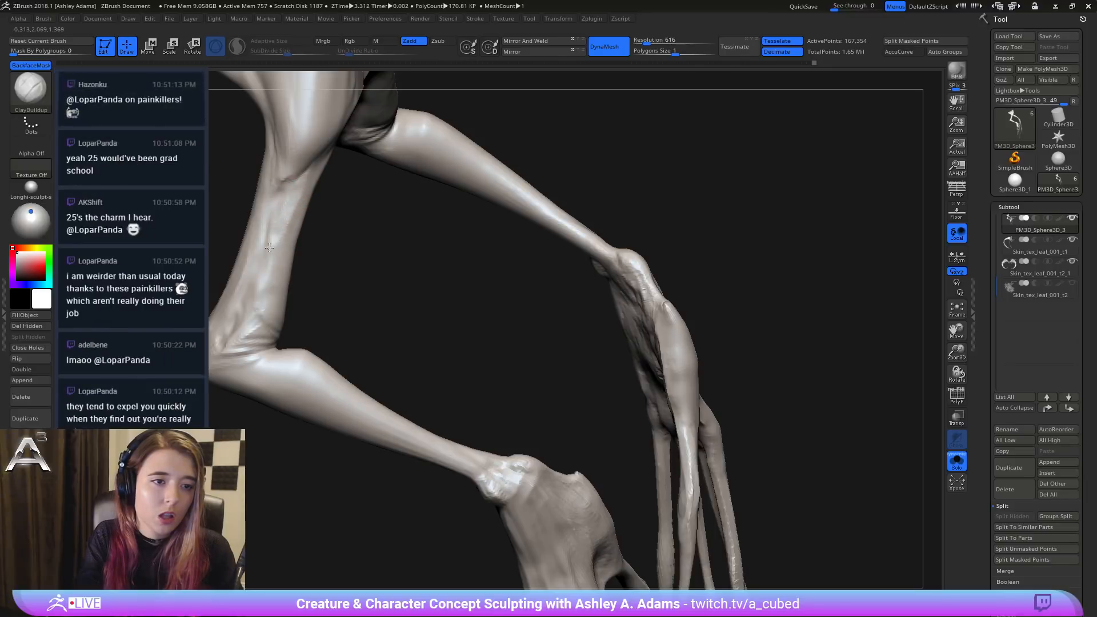
Step: Build up the tendon forms just above the elbow and around the inner elbow fold with the ClayBuildup brush
mouse_move(264, 277)
left_mouse_down()
mouse_move(263, 317)
mouse_move(248, 334)
mouse_move(265, 308)
left_mouse_up()
right_click_drag(265, 309, 294, 355)
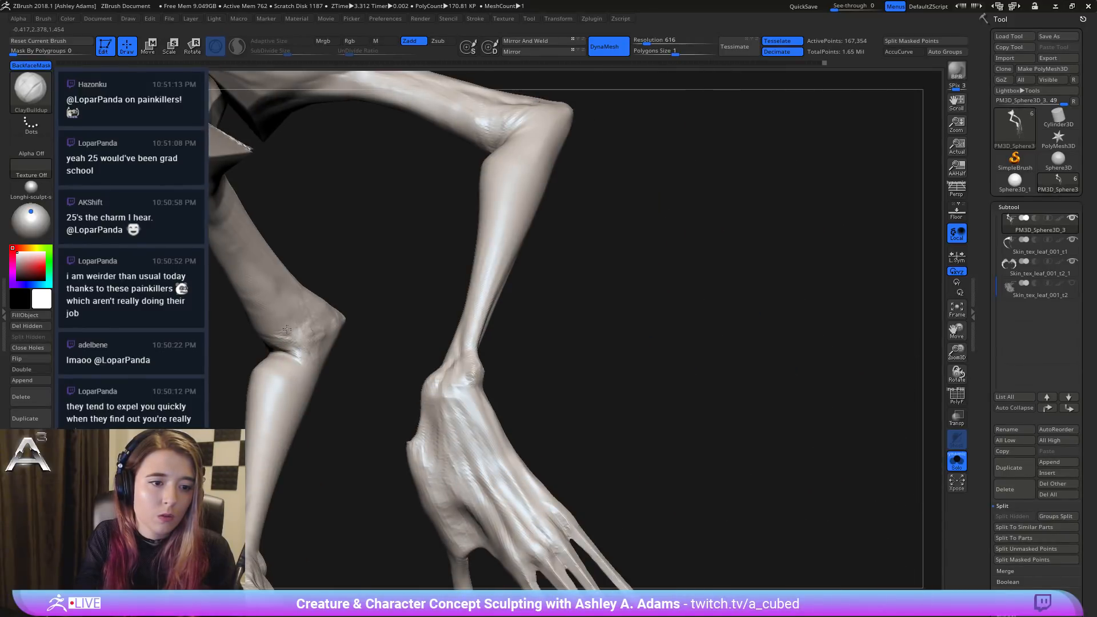
left_click_drag(287, 330, 264, 295)
mouse_move(262, 291)
left_mouse_down()
mouse_move(297, 364)
mouse_move(281, 330)
mouse_move(289, 313)
mouse_move(277, 298)
mouse_move(298, 371)
left_mouse_up()
right_click_drag(298, 375, 321, 323)
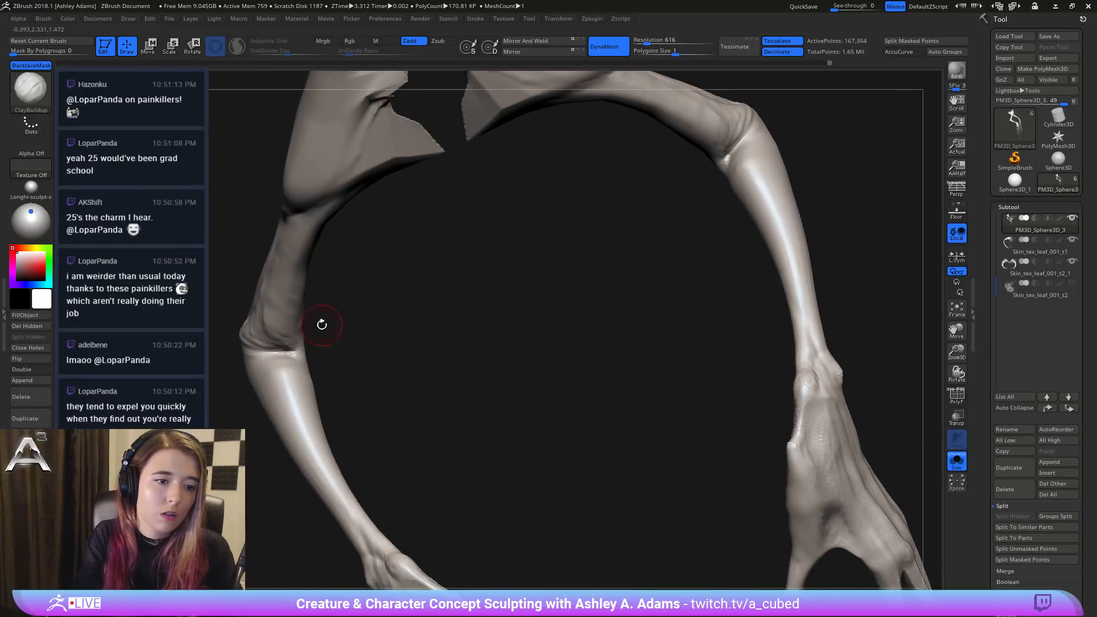
left_click_drag(295, 350, 282, 347)
mouse_move(283, 347)
right_mouse_down()
mouse_move(308, 352)
mouse_move(299, 342)
mouse_move(310, 322)
mouse_move(324, 327)
mouse_move(306, 372)
right_mouse_up()
Step: Adjust the silhouette of the upper arm below the shoulder with the SnakeHook brush
key("b")
key("d")
key("s")
right_click(304, 377)
right_click_drag(319, 326, 355, 368)
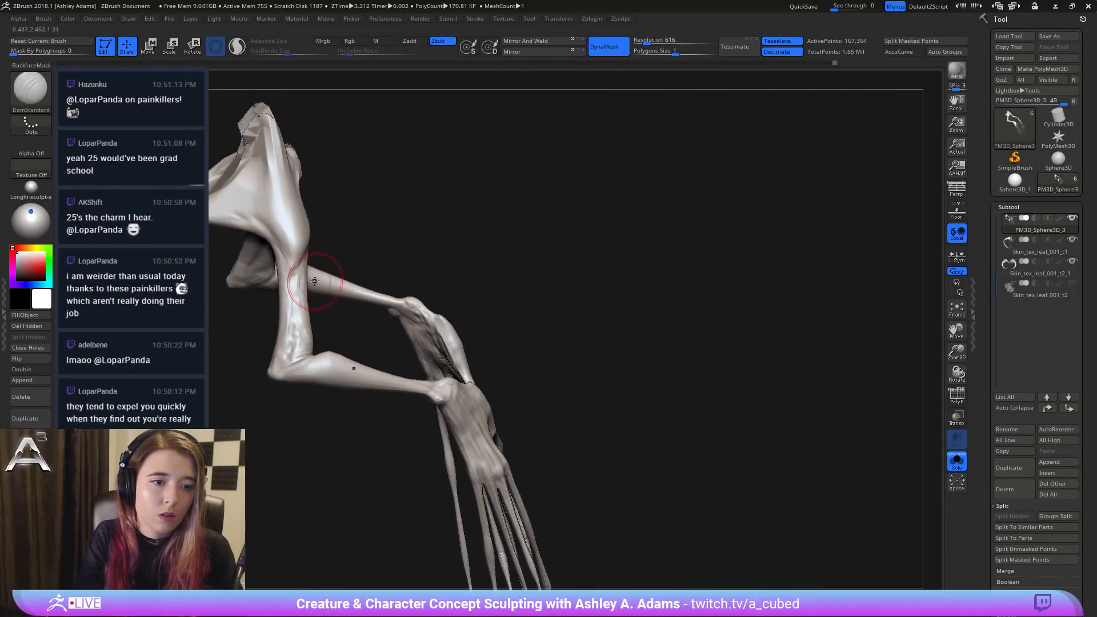
key("b")
key("s")
key("h")
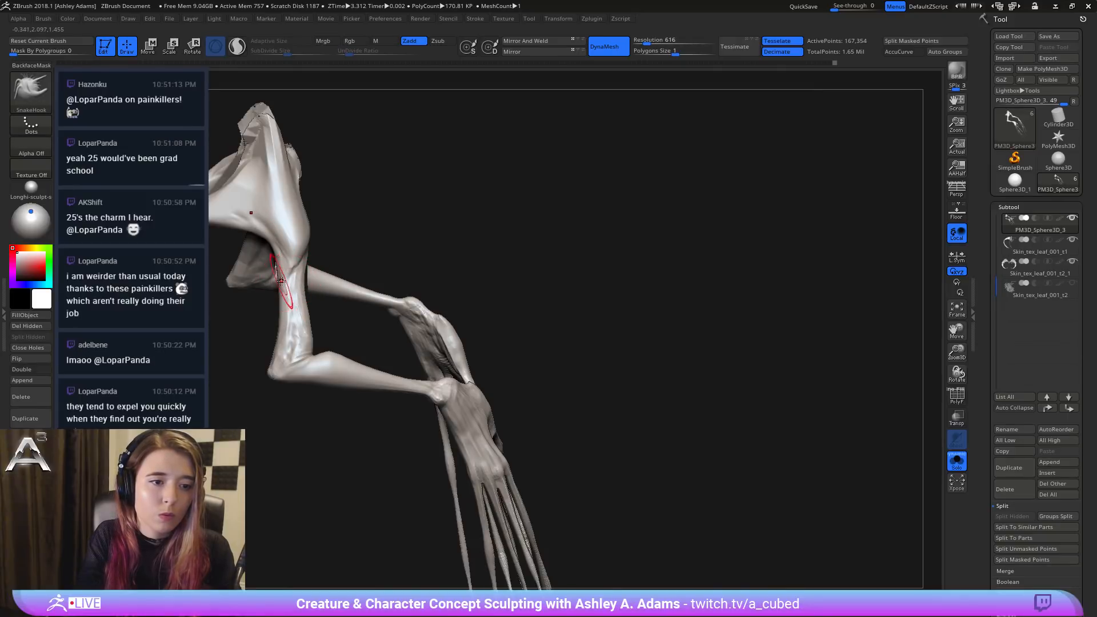
mouse_move(284, 281)
right_mouse_down("ctrl")
mouse_move(289, 304)
mouse_move(309, 300)
right_mouse_up("ctrl")
key("space")
left_click_drag(320, 299, 306, 298)
right_click_drag(305, 298, 280, 280)
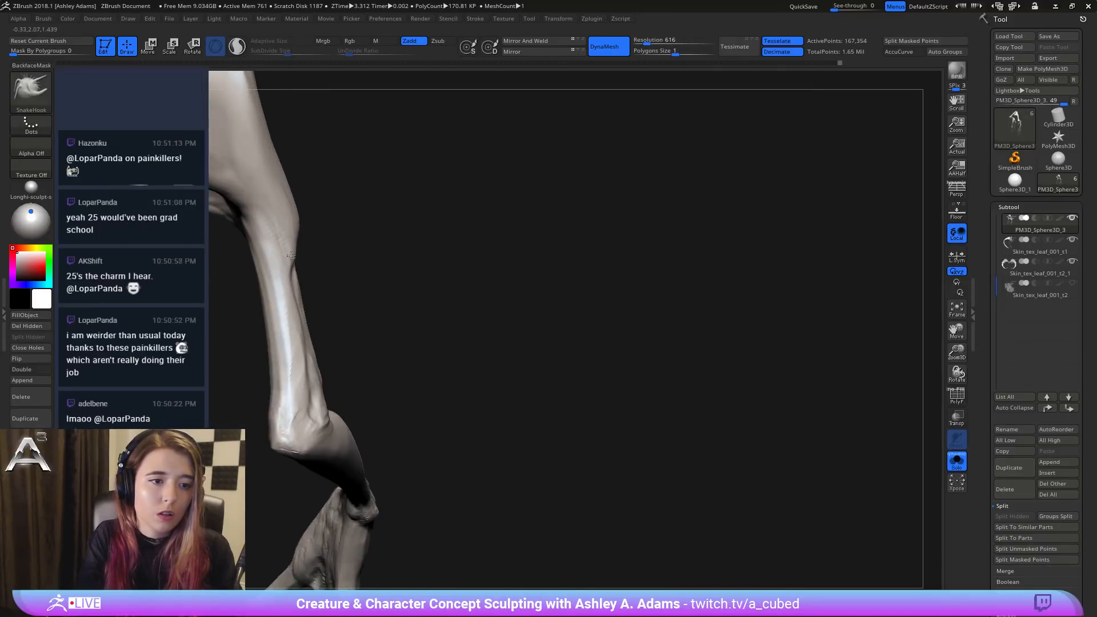
Step: Build up the muscle strands along the back of the upper arm from shoulder to elbow with the ClayBuildup brush
key("space")
left_click_drag(280, 271, 271, 271)
key("b")
key("c")
key("b")
mouse_move(248, 235)
left_mouse_down()
mouse_move(263, 293)
mouse_move(273, 259)
mouse_move(281, 299)
left_mouse_up()
left_click_drag(277, 257, 284, 291)
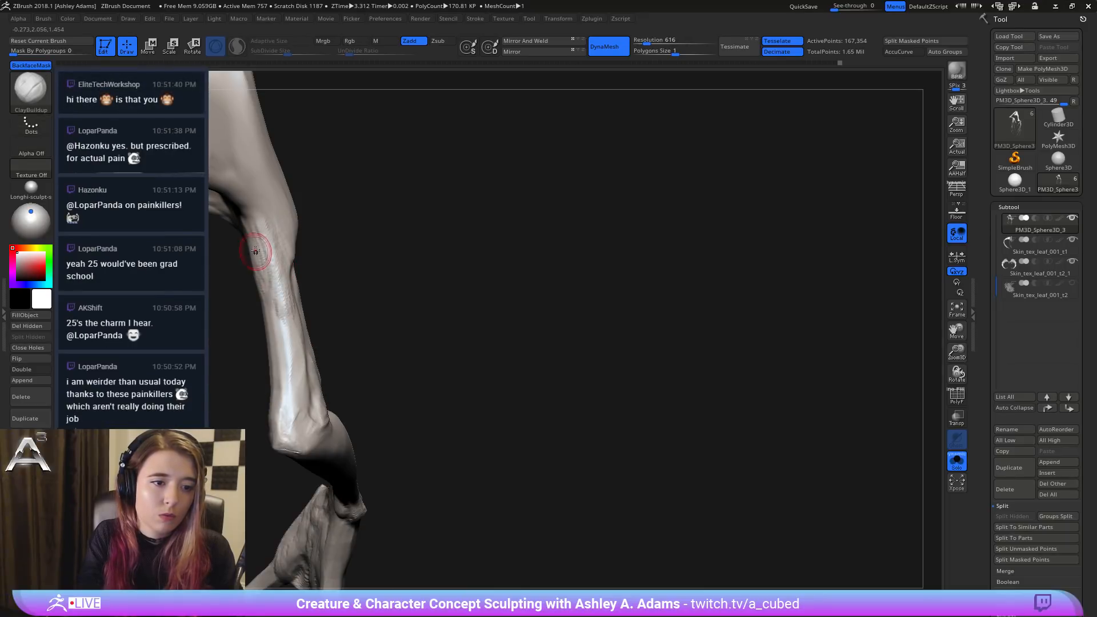
mouse_move(255, 251)
right_mouse_down()
mouse_move(254, 298)
mouse_move(272, 297)
mouse_move(282, 318)
right_mouse_up()
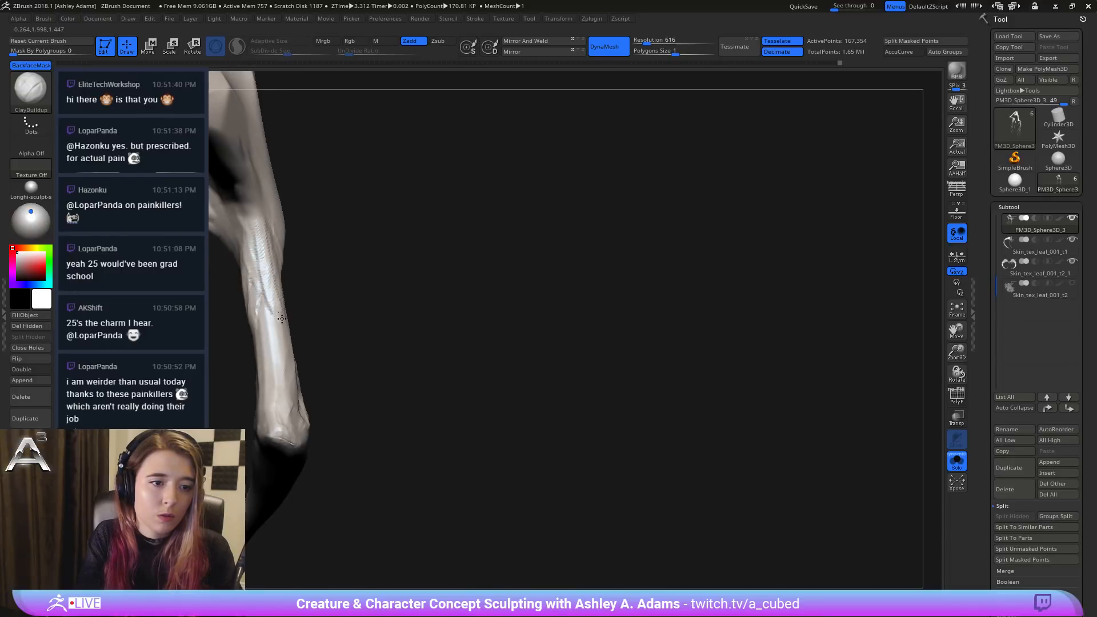
mouse_move(275, 261)
right_mouse_down()
mouse_move(264, 335)
mouse_move(268, 324)
right_mouse_up()
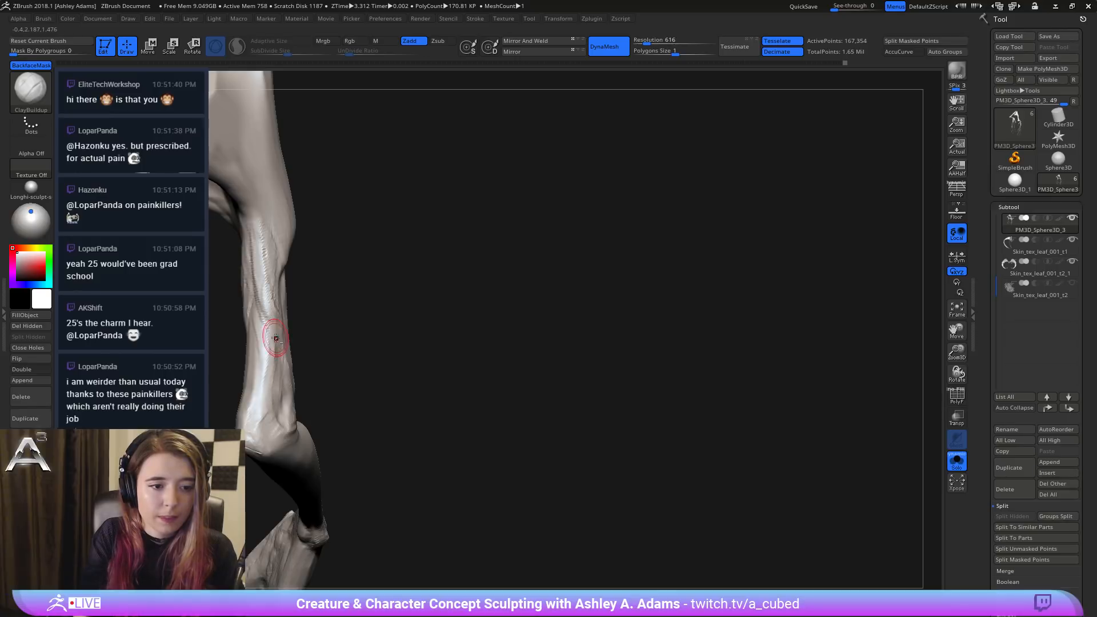
right_click_drag(275, 386, 269, 370)
mouse_move(268, 409)
right_mouse_down()
mouse_move(266, 372)
mouse_move(260, 366)
mouse_move(258, 384)
mouse_move(245, 371)
mouse_move(255, 359)
right_mouse_up()
Step: Reshape the upper arm's silhouette between the elbow and shoulder with the SnakeHook brush
key("b")
key("s")
key("h")
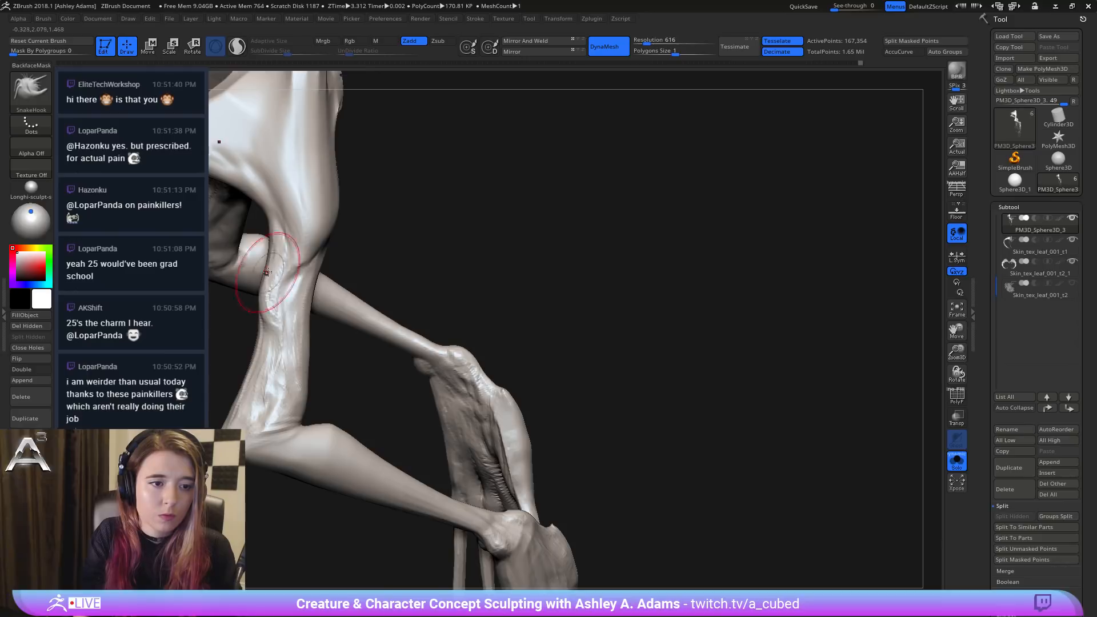
mouse_move(264, 277)
right_mouse_down()
mouse_move(275, 316)
mouse_move(314, 335)
mouse_move(320, 328)
mouse_move(280, 344)
mouse_move(284, 363)
right_mouse_up()
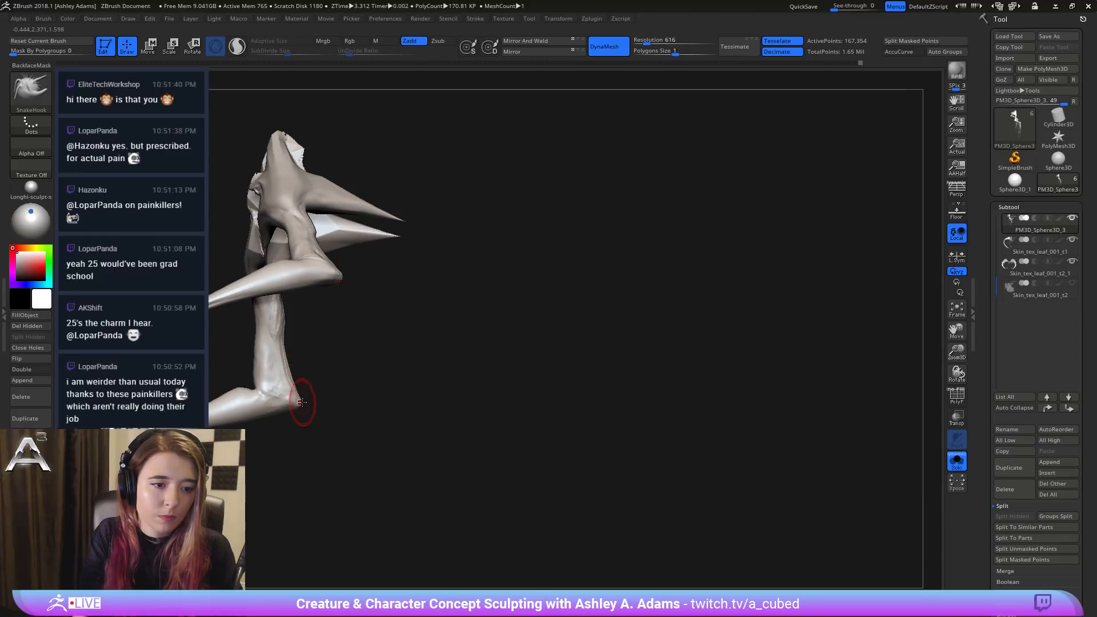
mouse_move(303, 421)
right_mouse_down()
mouse_move(339, 342)
mouse_move(316, 337)
mouse_move(331, 347)
right_mouse_up()
left_click_drag(319, 303, 319, 307)
right_click(318, 328)
right_click_drag(318, 328, 336, 294)
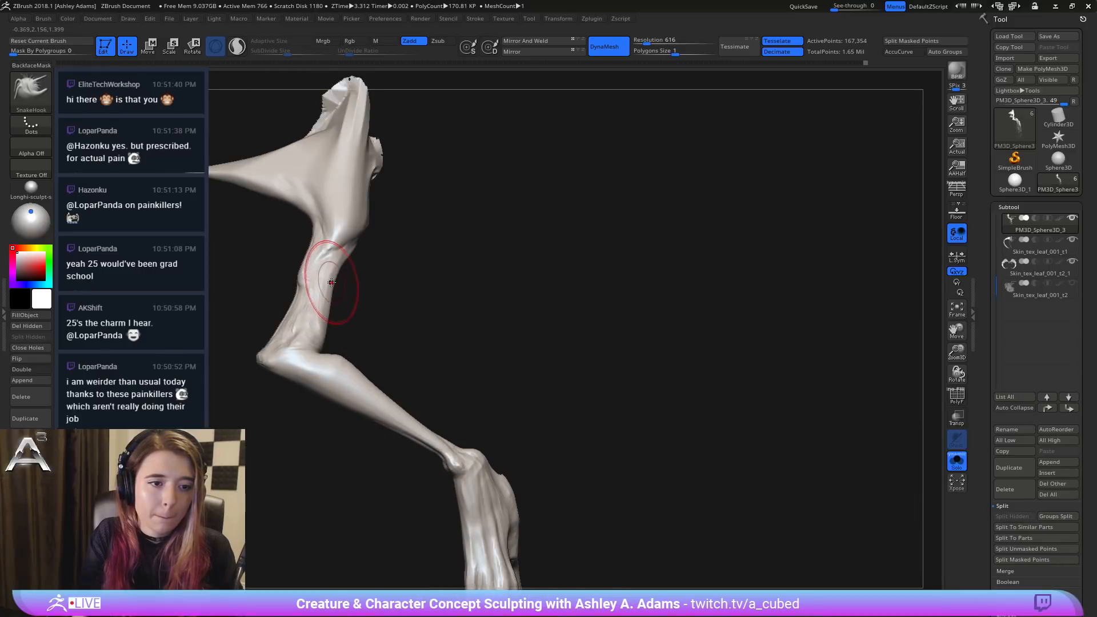
left_click_drag(336, 297, 322, 313)
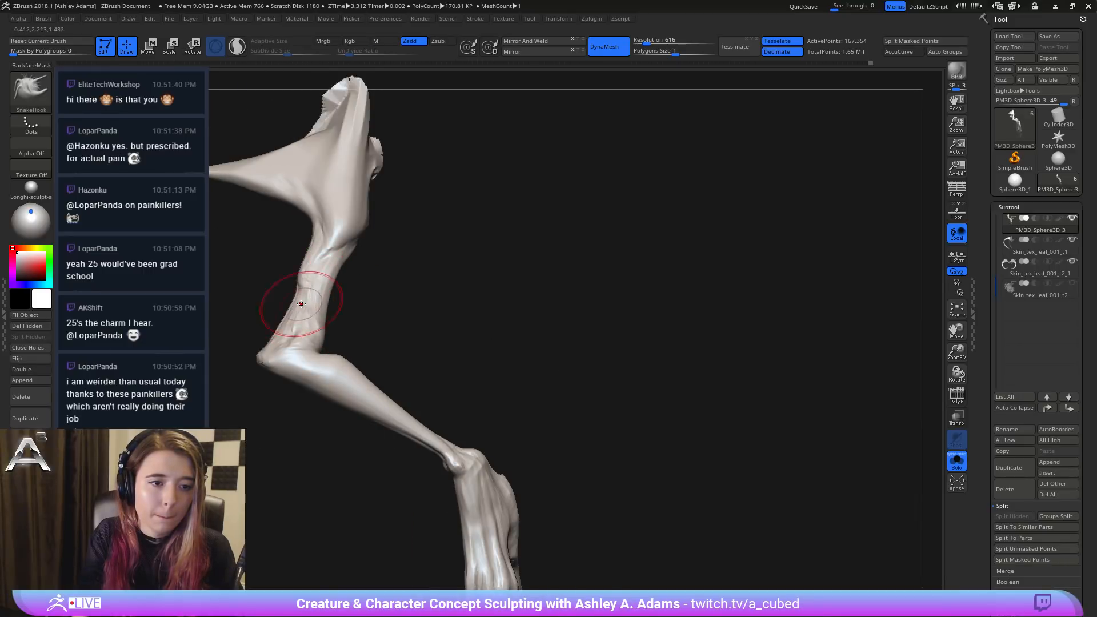
Step: Adjust the contour under the shoulder where it meets the upper arm with the SnakeHook brush
right_click_drag(305, 294, 309, 320)
left_click_drag(310, 252, 307, 253)
mouse_move(309, 256)
right_mouse_down()
mouse_move(312, 286)
mouse_move(318, 231)
mouse_move(325, 282)
mouse_move(305, 304)
right_mouse_up()
right_click(302, 305)
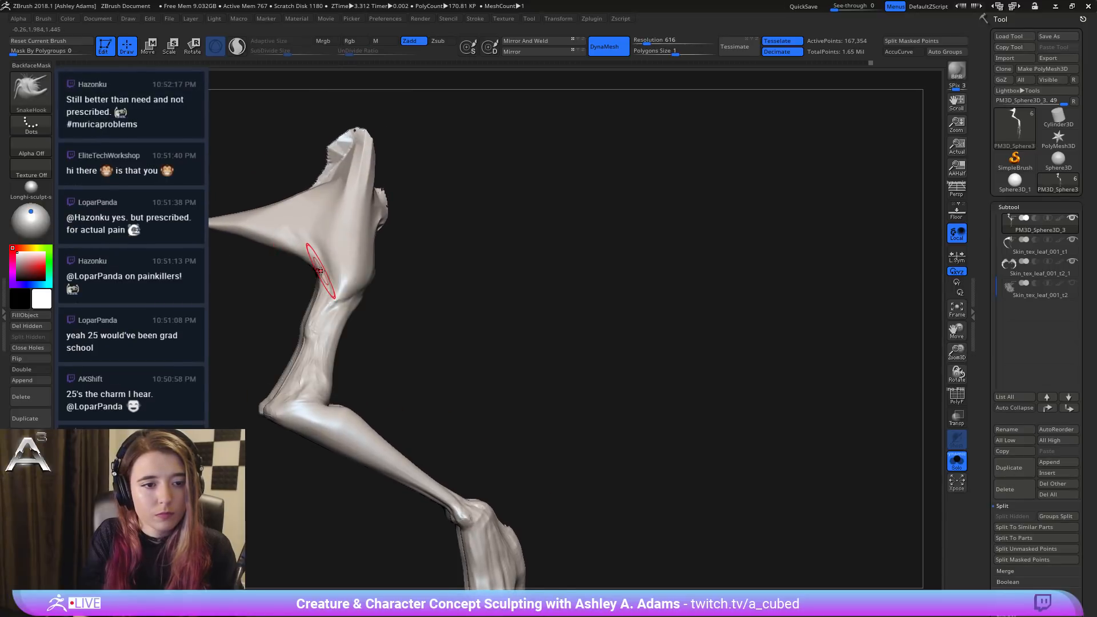
left_click_drag(314, 268, 307, 261)
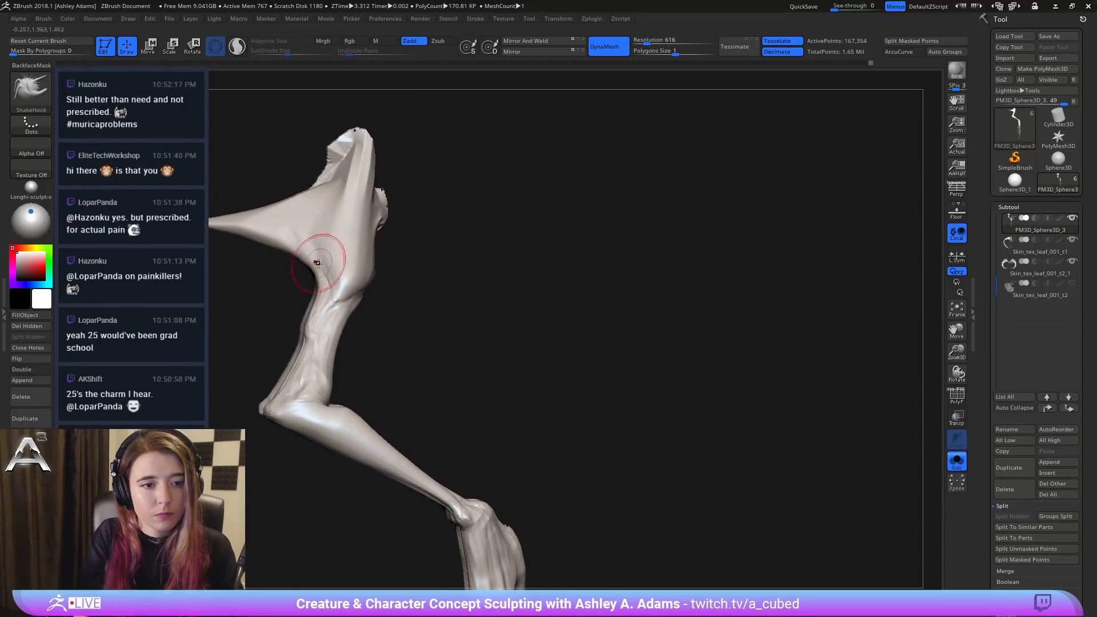
mouse_move(318, 259)
right_mouse_down()
mouse_move(363, 262)
mouse_move(339, 270)
right_mouse_up()
right_click(339, 270)
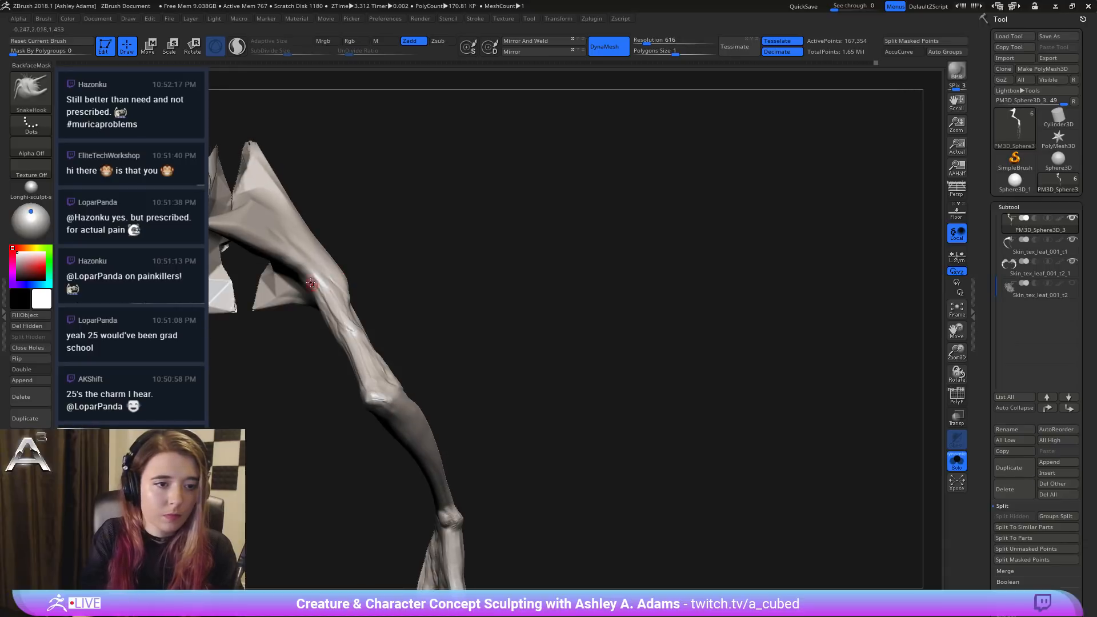
right_click(278, 229)
left_click_drag(278, 229, 282, 229)
right_click_drag(282, 229, 266, 233)
Step: Carve the crease between the upper-arm muscles below the shoulder with the DamStandard brush
key("b")
key("d")
key("s")
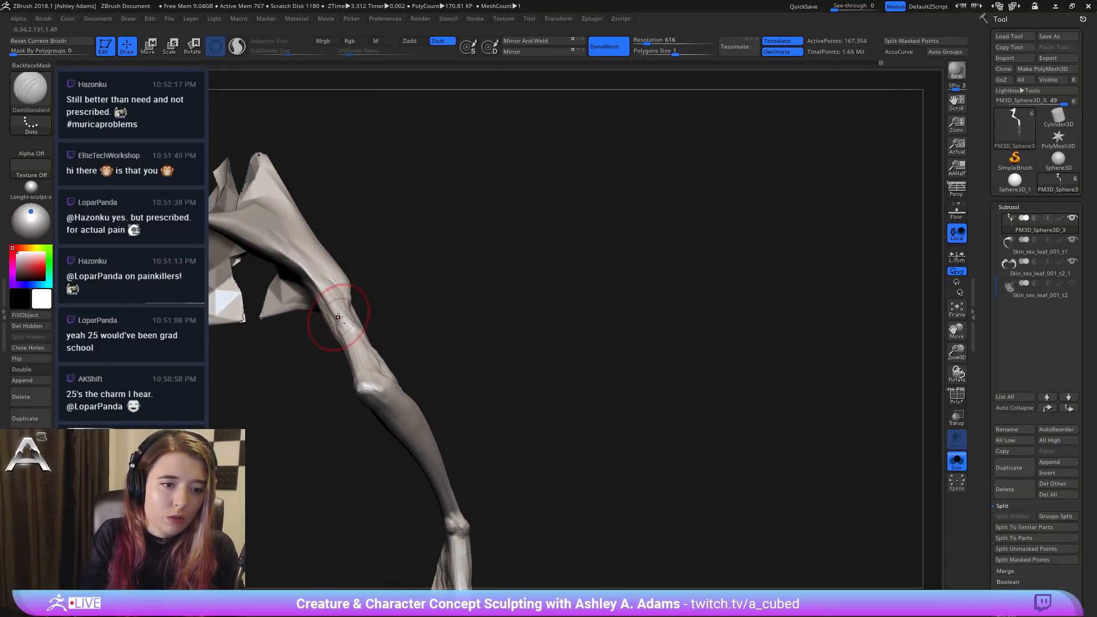
mouse_move(312, 277)
right_mouse_down()
mouse_move(307, 291)
mouse_move(294, 259)
mouse_move(334, 271)
mouse_move(371, 338)
mouse_move(320, 301)
right_mouse_up()
Step: Turn off solo mode to show the whole creature and build up the muscle above the elbow with ClayBuildup
key("b")
key("s")
key("h")
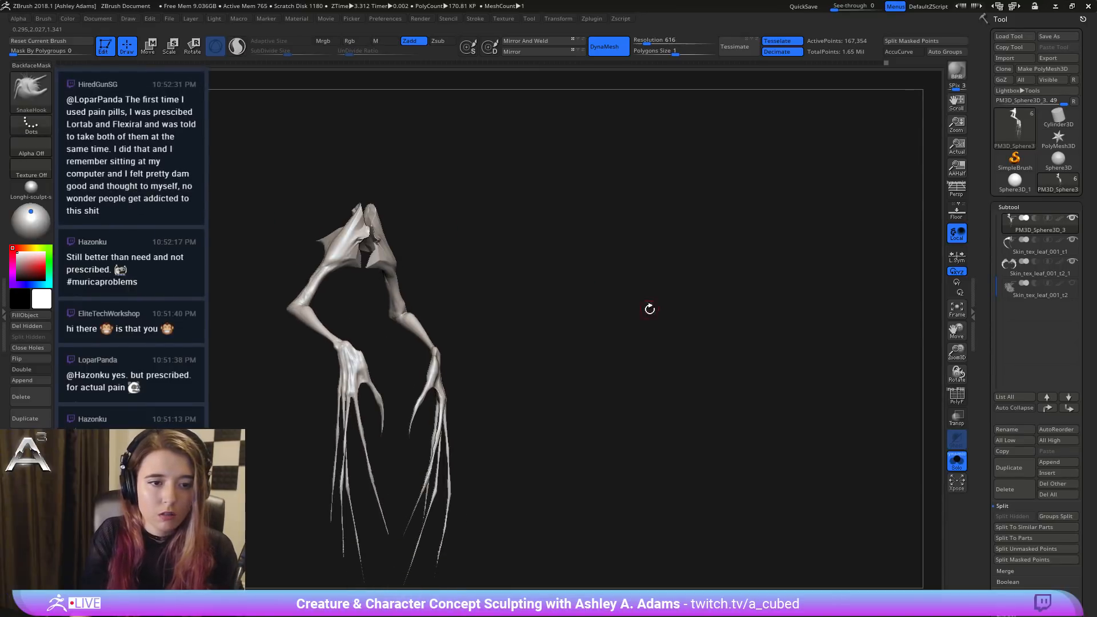
left_click(957, 460)
right_click_drag(837, 404, 426, 326)
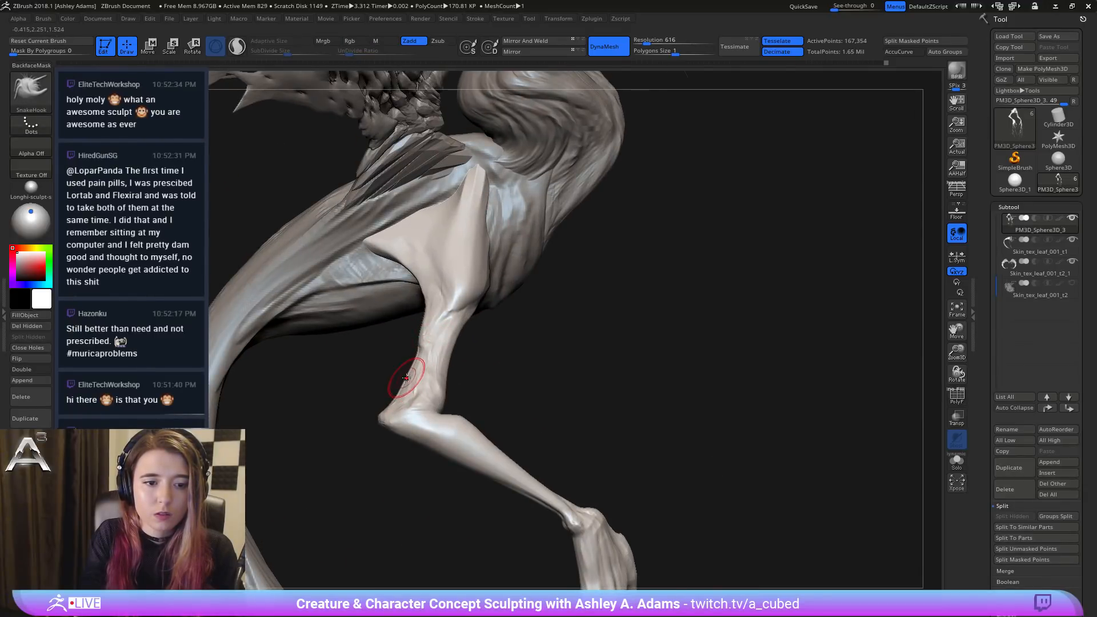
right_click_drag(436, 382, 438, 407)
key("b")
key("c")
key("b")
mouse_move(439, 407)
left_mouse_down()
mouse_move(432, 392)
mouse_move(441, 399)
left_mouse_up()
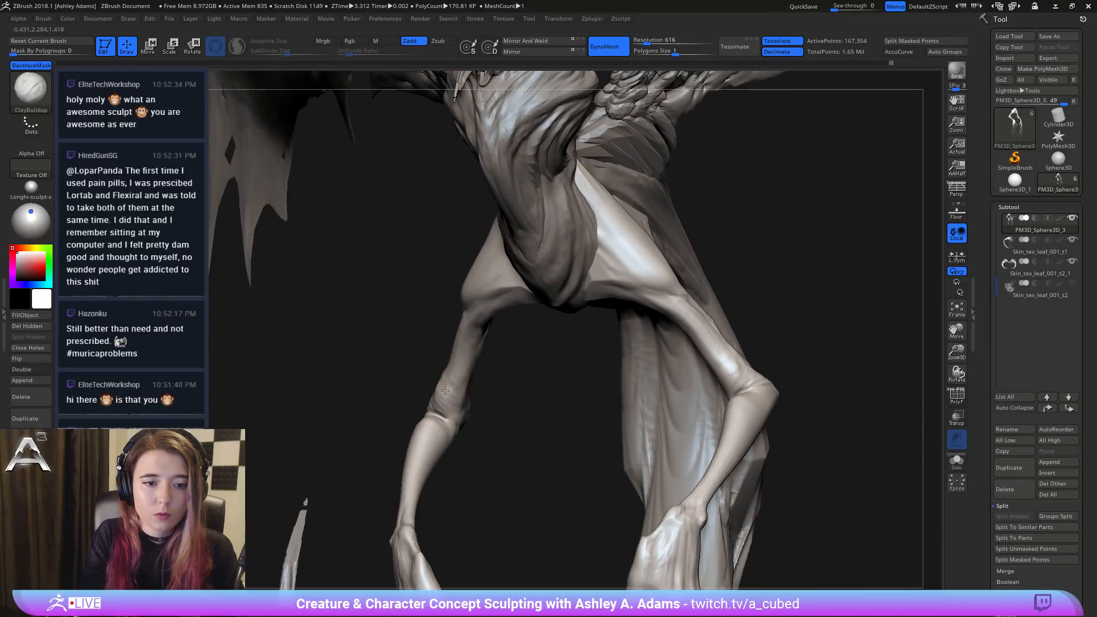
mouse_move(456, 371)
right_mouse_down()
mouse_move(441, 386)
mouse_move(437, 376)
right_mouse_up()
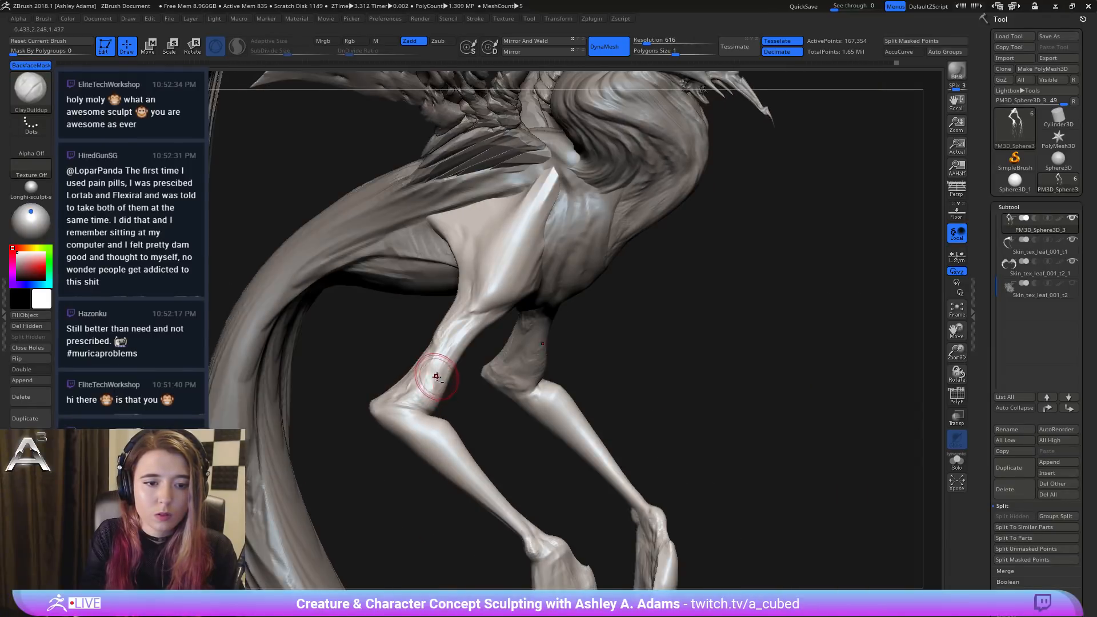
Step: Examine the arms' proportions against the whole creature from the front and both sides
right_click_drag(489, 413, 444, 298, "ctrl")
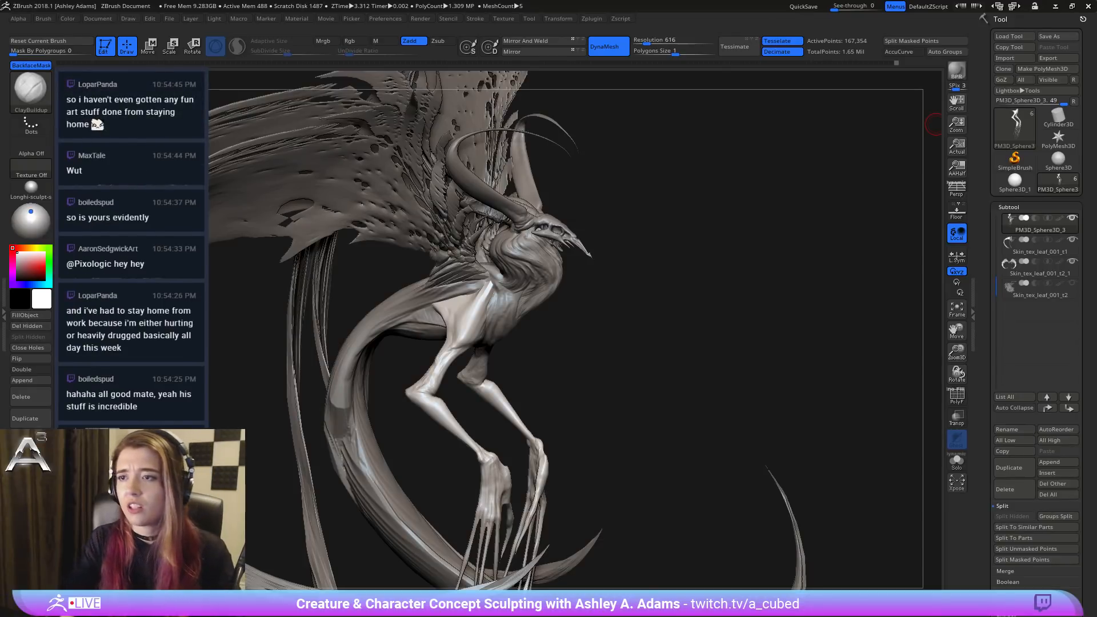
right_click_drag(558, 372, 534, 343, "shift")
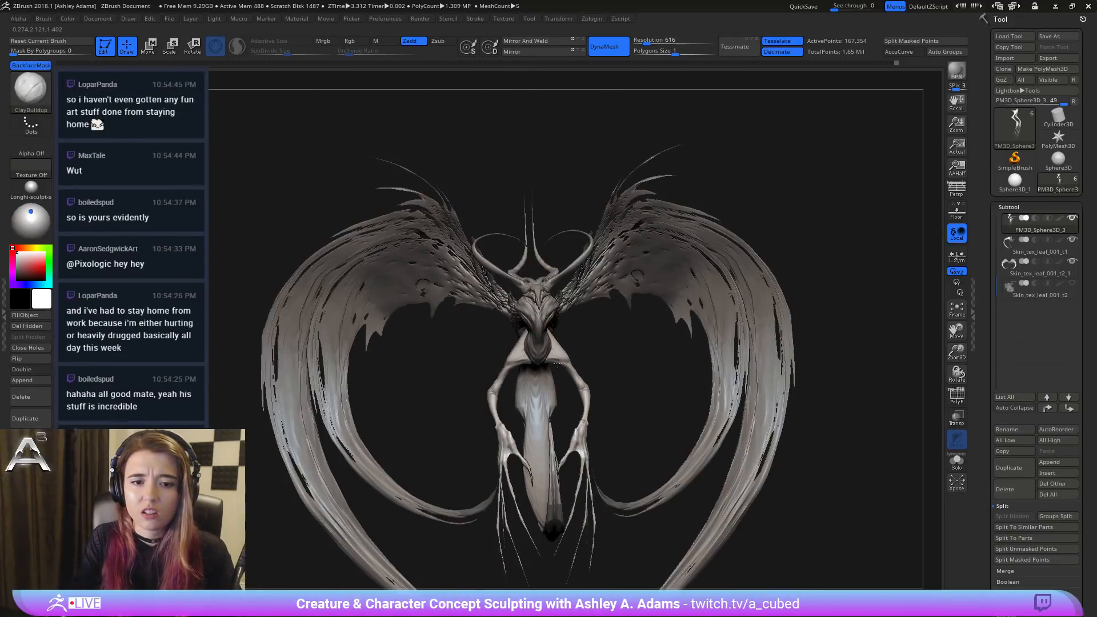
mouse_move(623, 343)
right_mouse_down("alt")
mouse_move(602, 251)
mouse_move(568, 247)
mouse_move(580, 286)
mouse_move(657, 320)
right_mouse_up("alt")
mouse_move(668, 438)
right_mouse_down("alt")
mouse_move(673, 307)
mouse_move(579, 308)
right_mouse_up("alt")
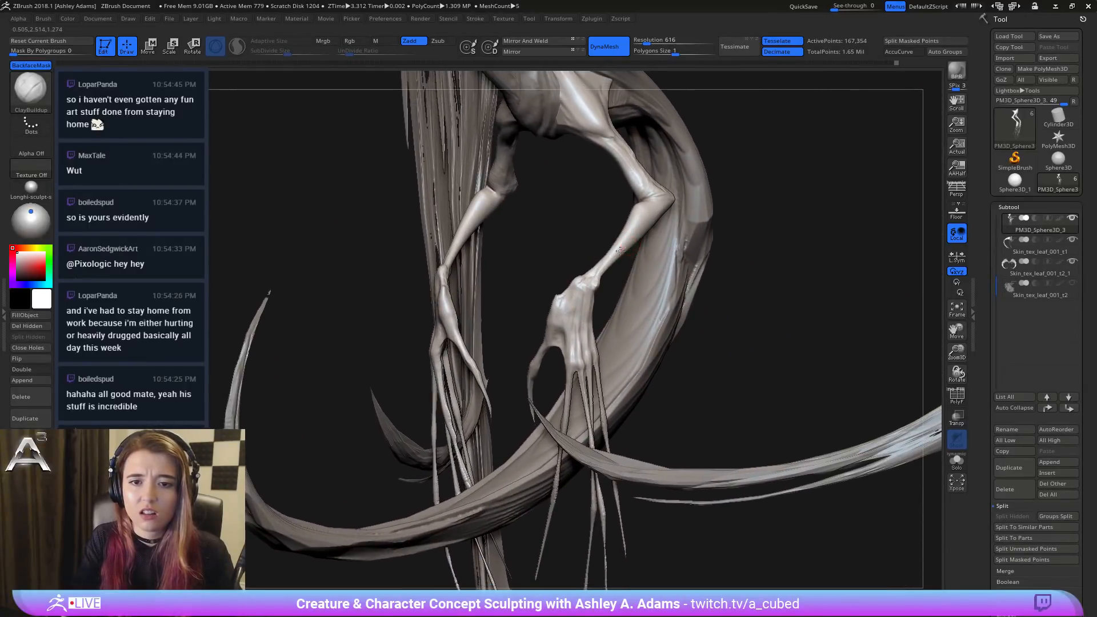
right_click_drag(665, 246, 614, 254)
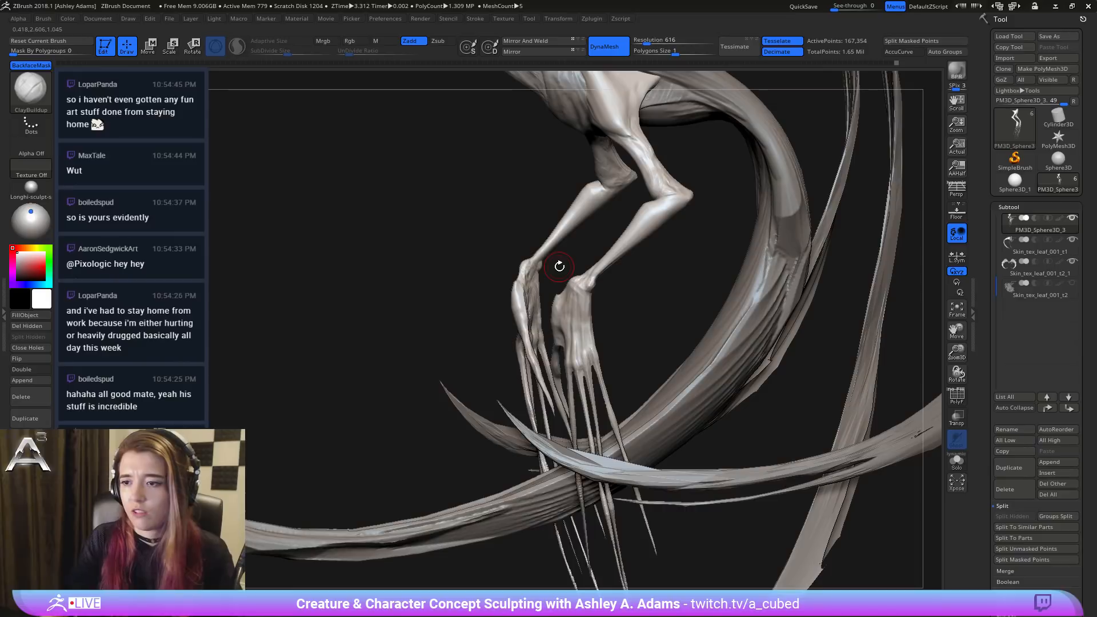
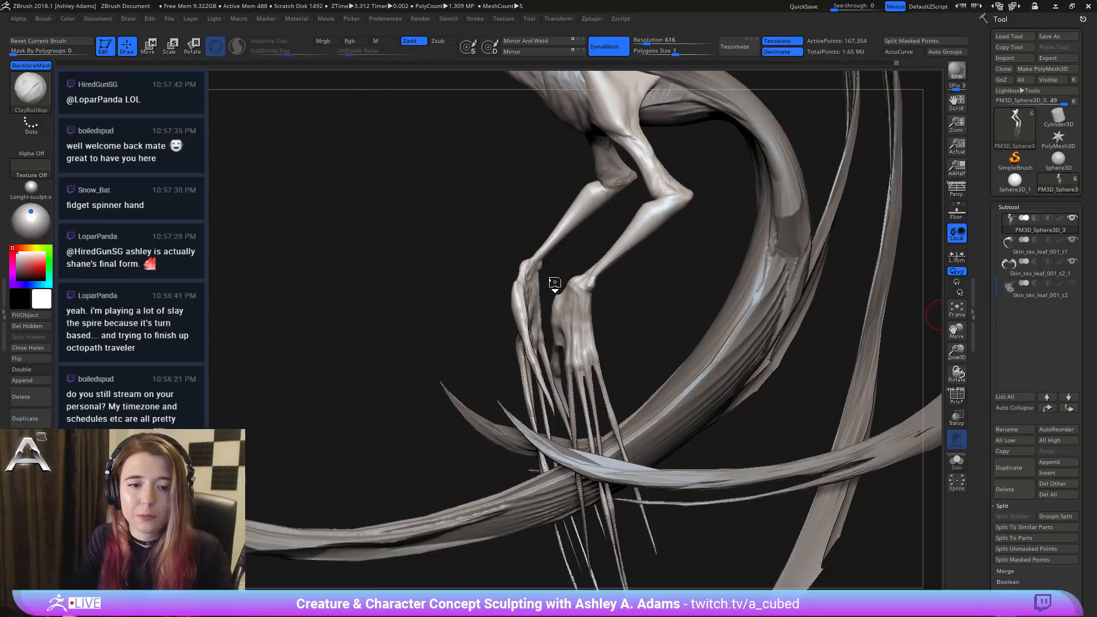
mouse_move(554, 283)
left_mouse_down()
mouse_move(522, 307)
mouse_move(555, 331)
mouse_move(640, 263)
mouse_move(540, 255)
mouse_move(528, 269)
mouse_move(571, 229)
mouse_move(753, 251)
mouse_move(707, 275)
mouse_move(625, 267)
mouse_move(617, 237)
mouse_move(509, 245)
mouse_move(514, 331)
left_mouse_up()
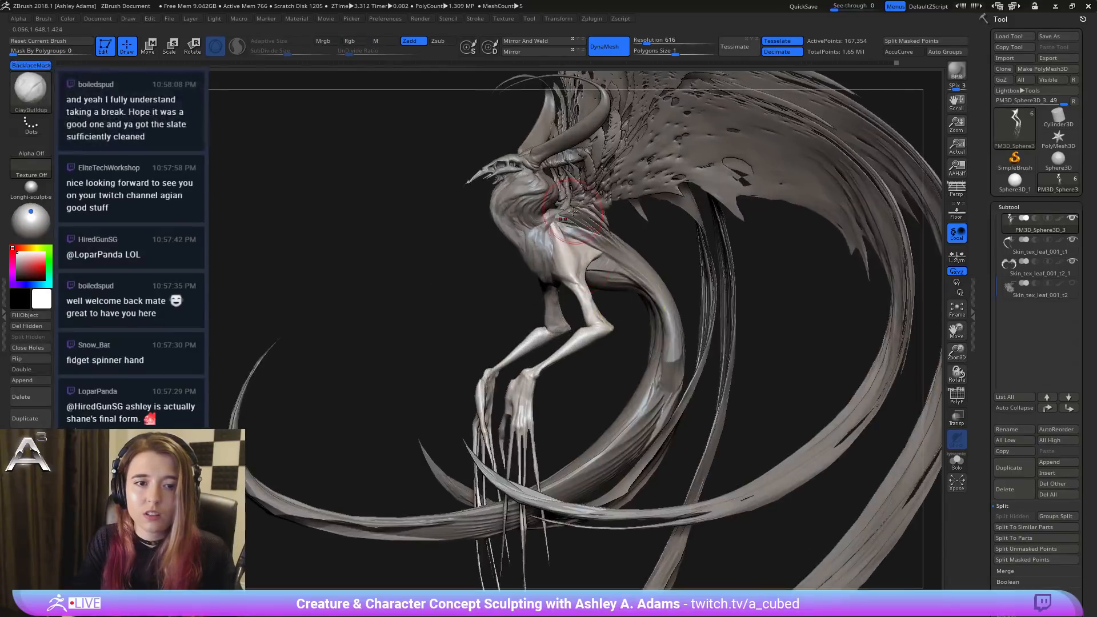
Step: Duplicate the humanoid arms subtool and scale the copy down into a smaller second pair with the gizmo
left_click(1019, 468)
key("f")
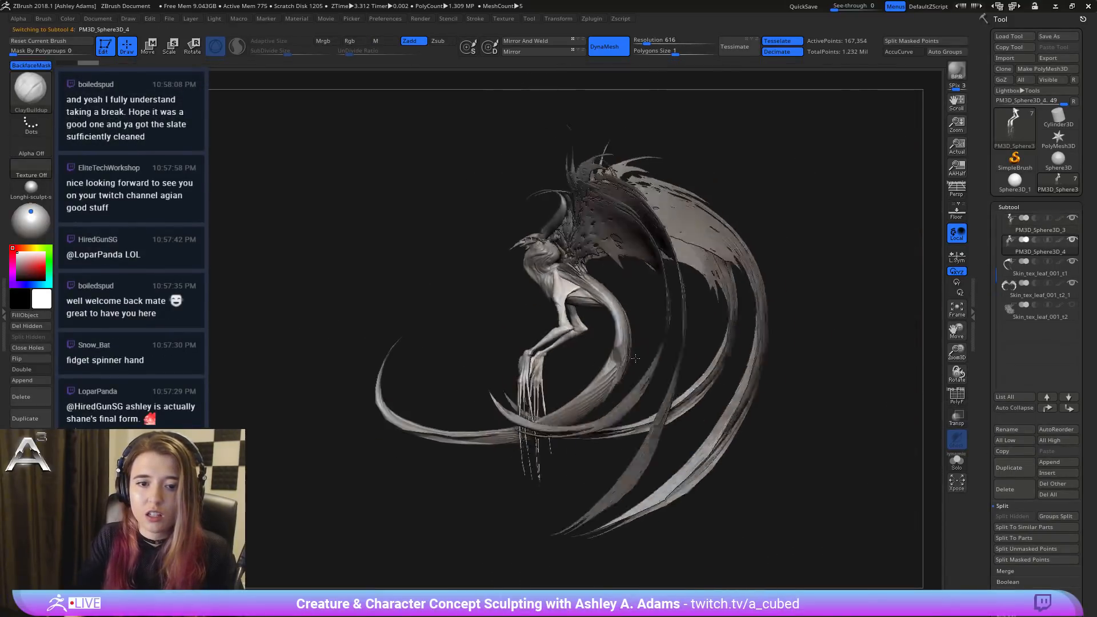
key("w")
left_click_drag(635, 358, 596, 326)
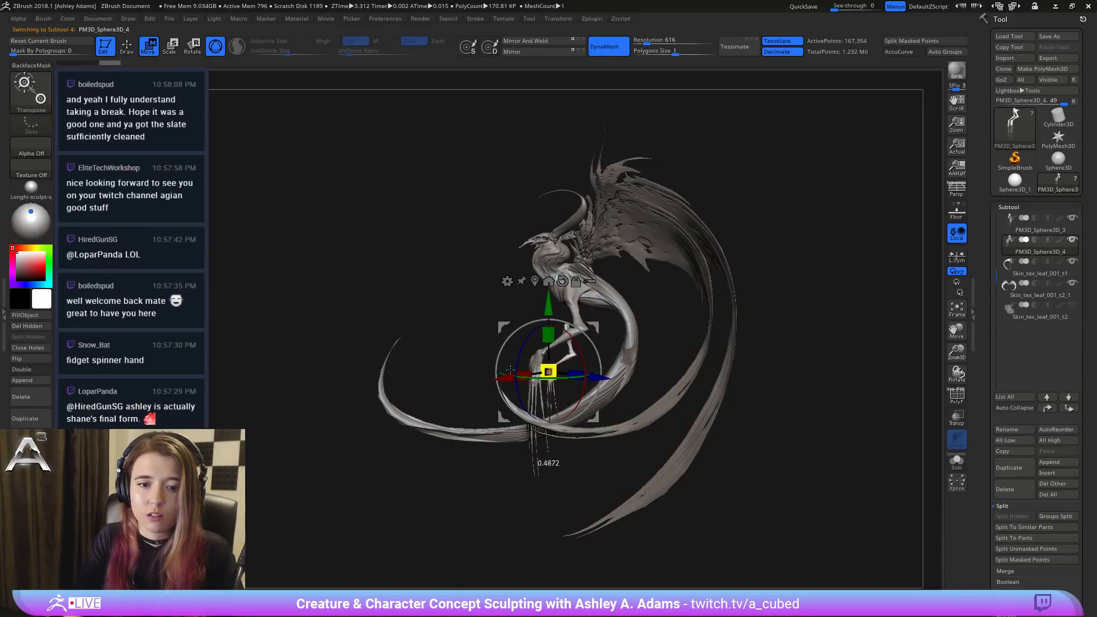
left_click_drag(612, 292, 678, 282)
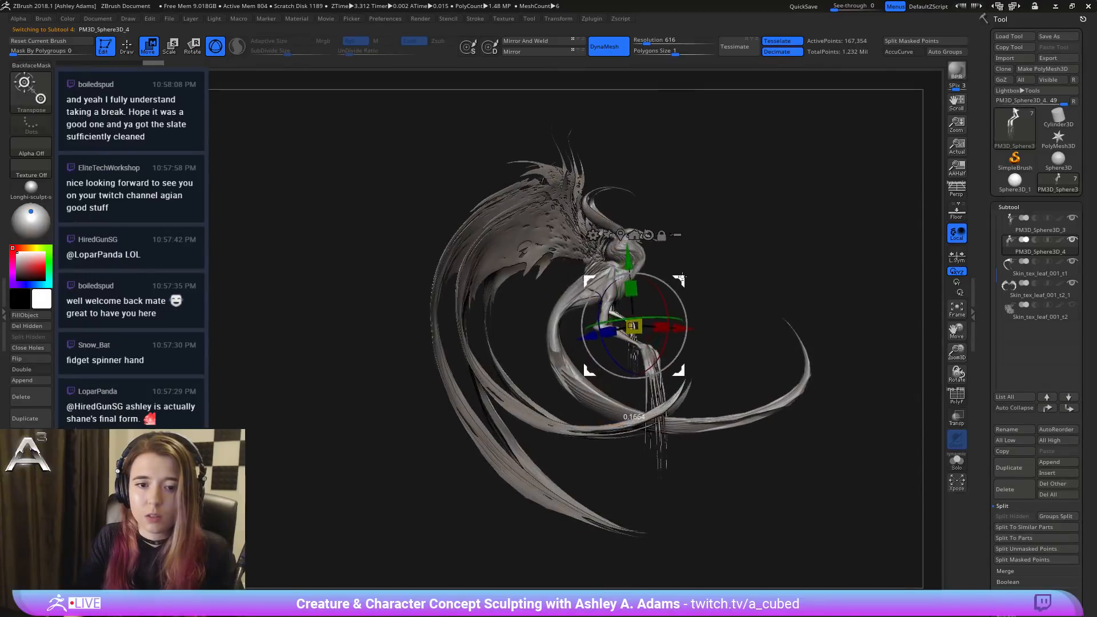
Step: Readjust the gizmo on the duplicated arms and move them up beneath the chest
right_click_drag(737, 277, 656, 239)
left_click(653, 251)
left_click(641, 251)
left_click_drag(650, 244, 643, 186)
right_click_drag(642, 186, 604, 244)
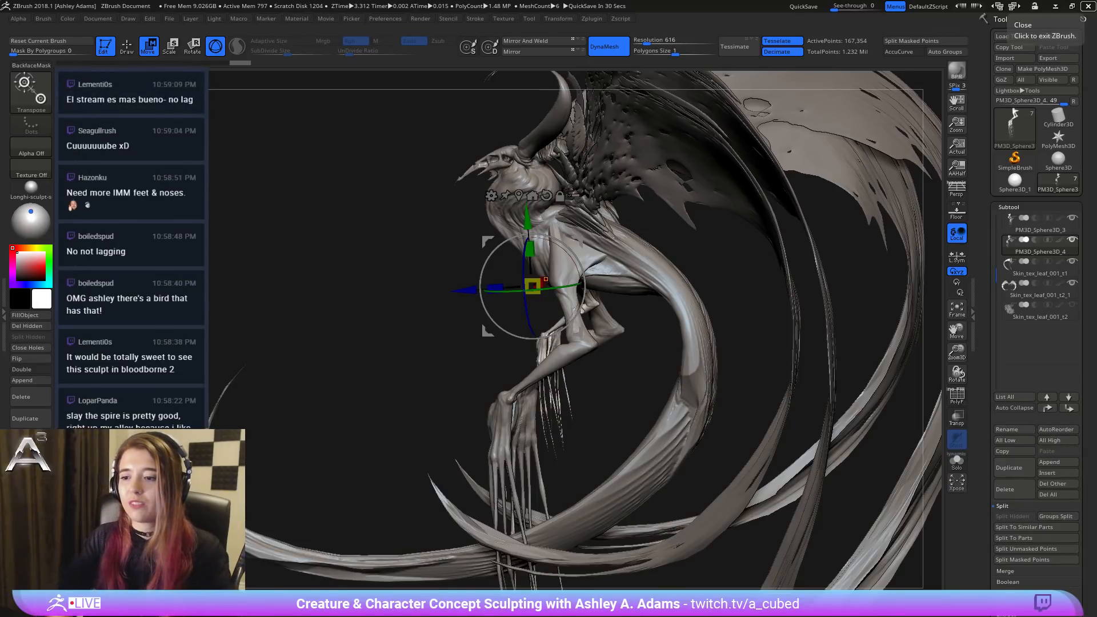
Step: Fine-tune the smaller arms' placement behind the main pair from front and side views with the gizmo
left_click_drag(657, 329, 717, 262)
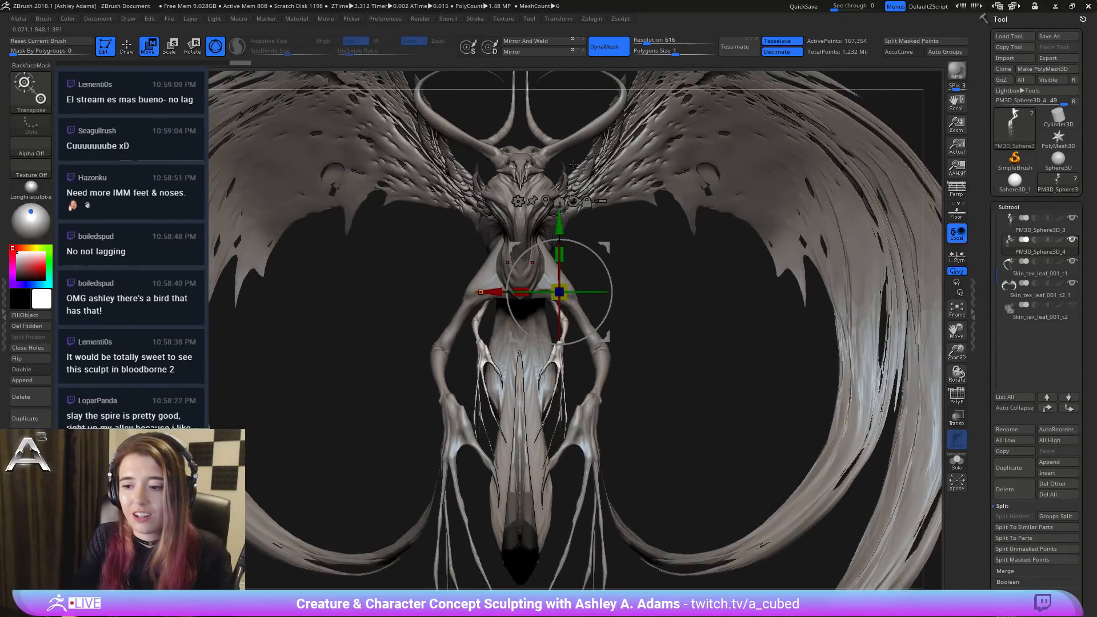
left_click_drag(603, 249, 609, 250)
left_click_drag(640, 240, 621, 257)
left_click_drag(613, 316, 685, 291)
left_click_drag(609, 249, 597, 249)
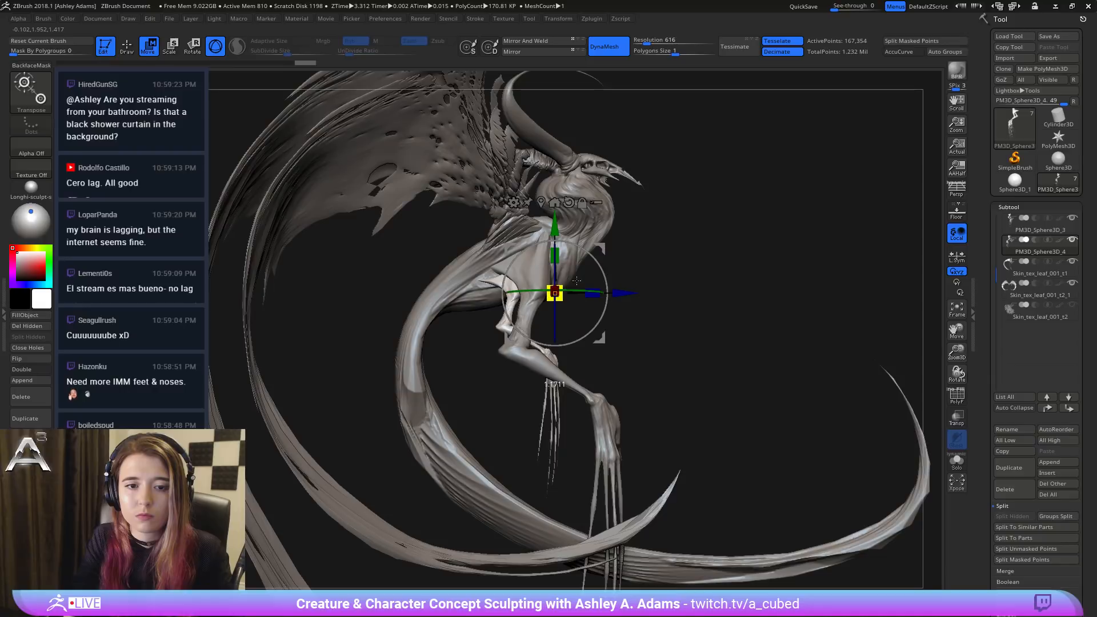
left_click_drag(609, 245, 610, 256)
mouse_move(643, 314)
left_mouse_down()
mouse_move(507, 345)
mouse_move(425, 342)
left_mouse_up()
Step: Reshape the shoulder ends of the smaller arms beneath the chest with the SnakeHook brush
key("q")
key("space")
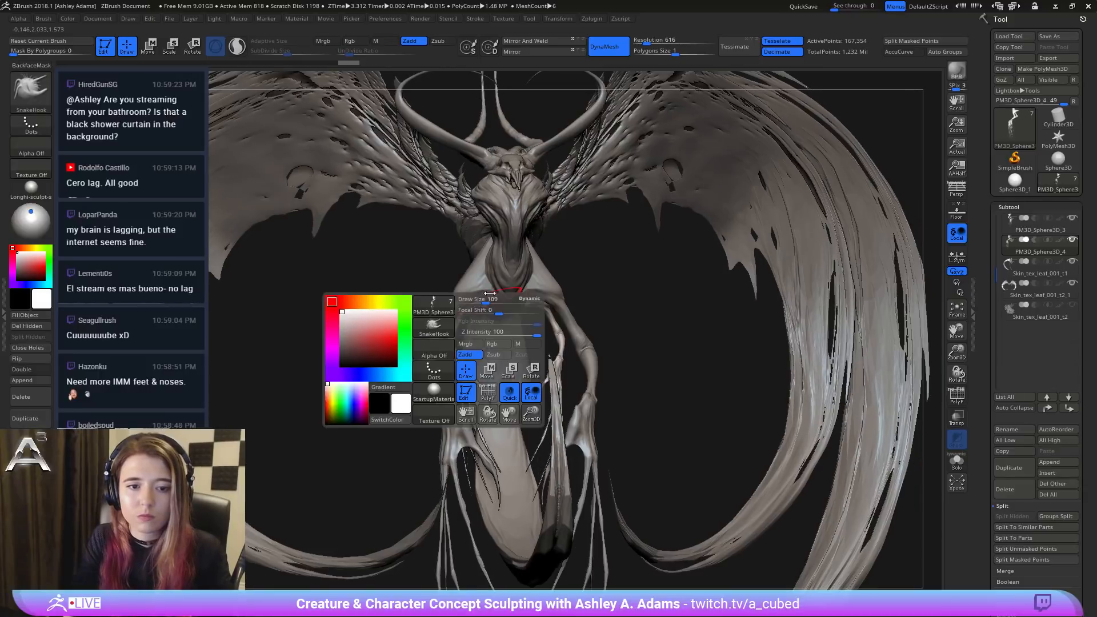
key("b")
key("s")
key("h")
mouse_move(485, 294)
right_mouse_down("ctrl")
mouse_move(487, 310)
mouse_move(487, 275)
mouse_move(489, 309)
right_mouse_up("ctrl")
key("space")
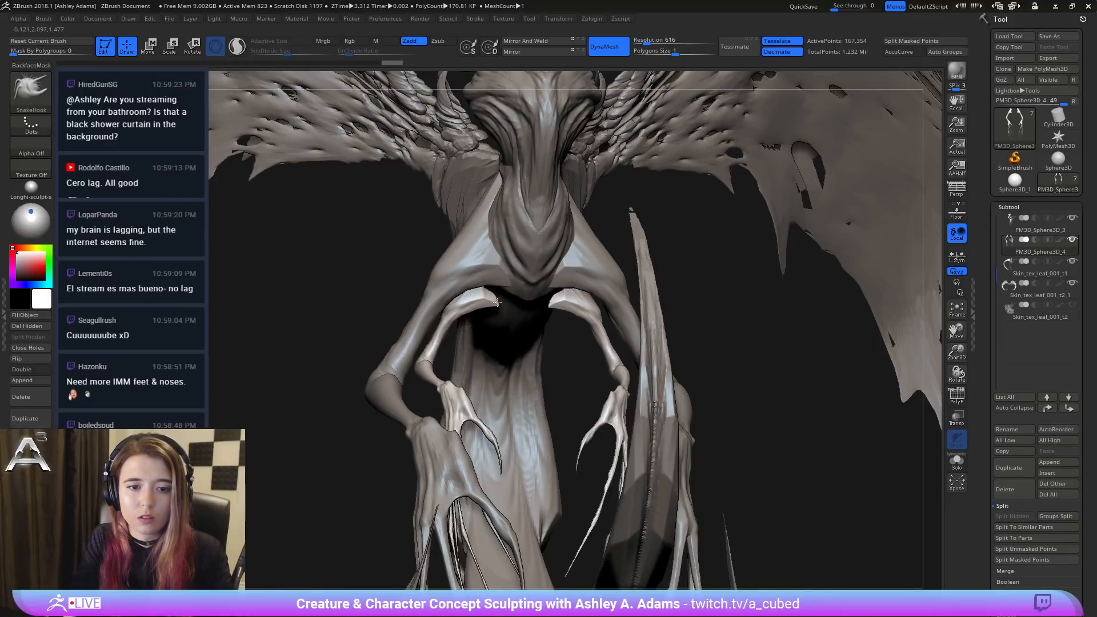
mouse_move(492, 272)
right_mouse_down()
mouse_move(502, 318)
mouse_move(519, 297)
mouse_move(563, 309)
right_mouse_up()
mouse_move(597, 382)
right_mouse_down("ctrl")
mouse_move(579, 285)
mouse_move(590, 298)
mouse_move(587, 274)
right_mouse_up("ctrl")
Step: Pull the smaller arms' shoulders and upper arms in to fit against the underside of the torso with SnakeHook
key("w")
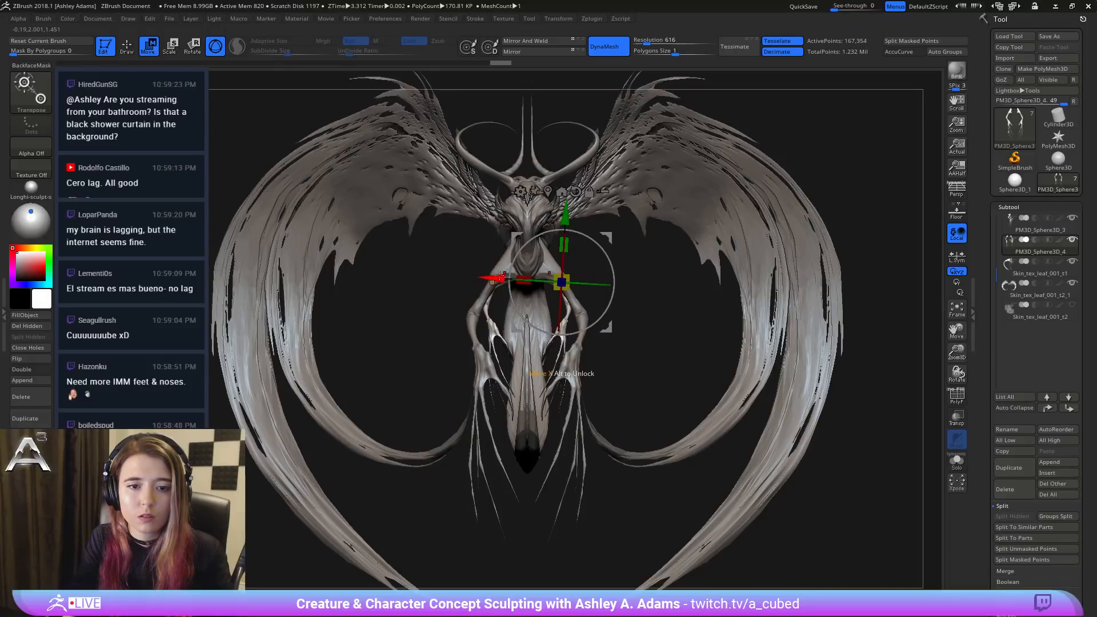
key("q")
right_click_drag(533, 260, 452, 274, "ctrl")
key("space")
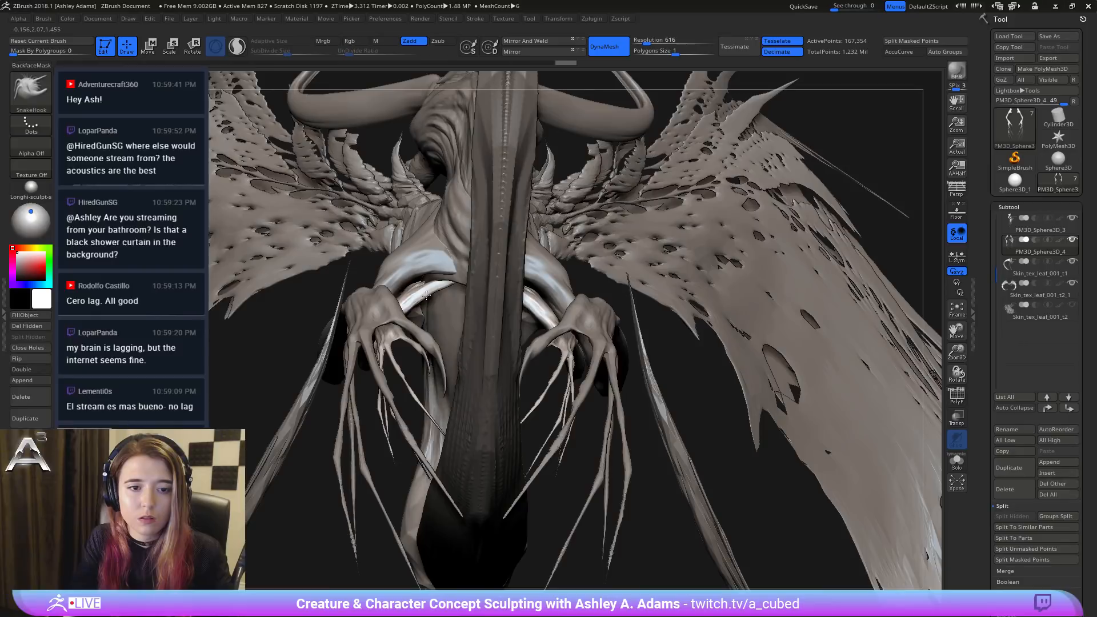
mouse_move(448, 331)
right_mouse_down()
mouse_move(466, 261)
mouse_move(504, 246)
mouse_move(518, 276)
right_mouse_up()
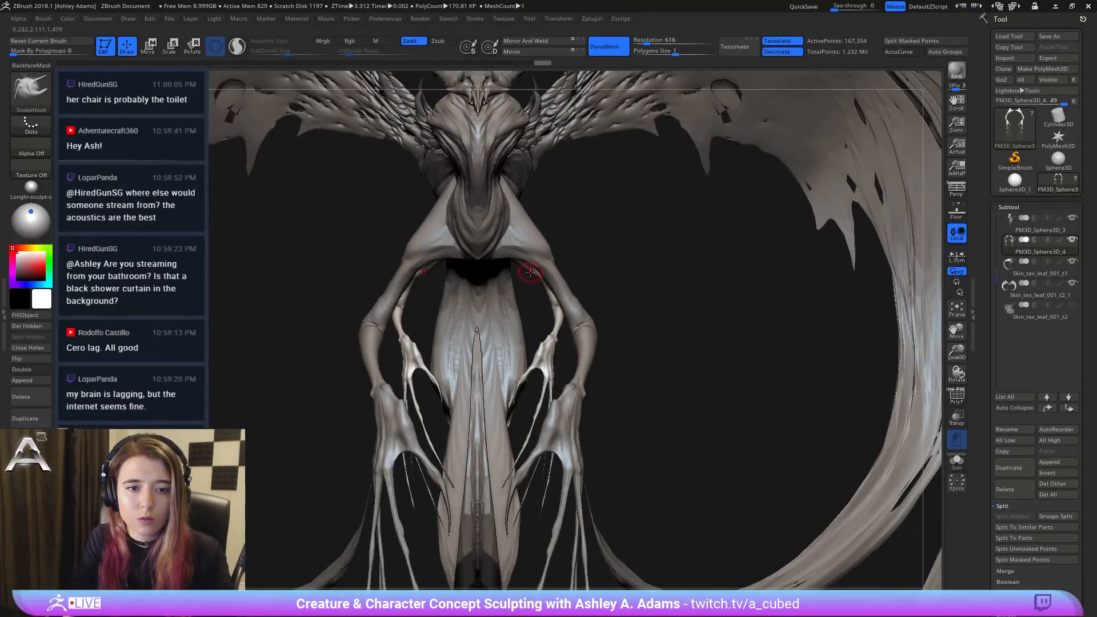
key("f")
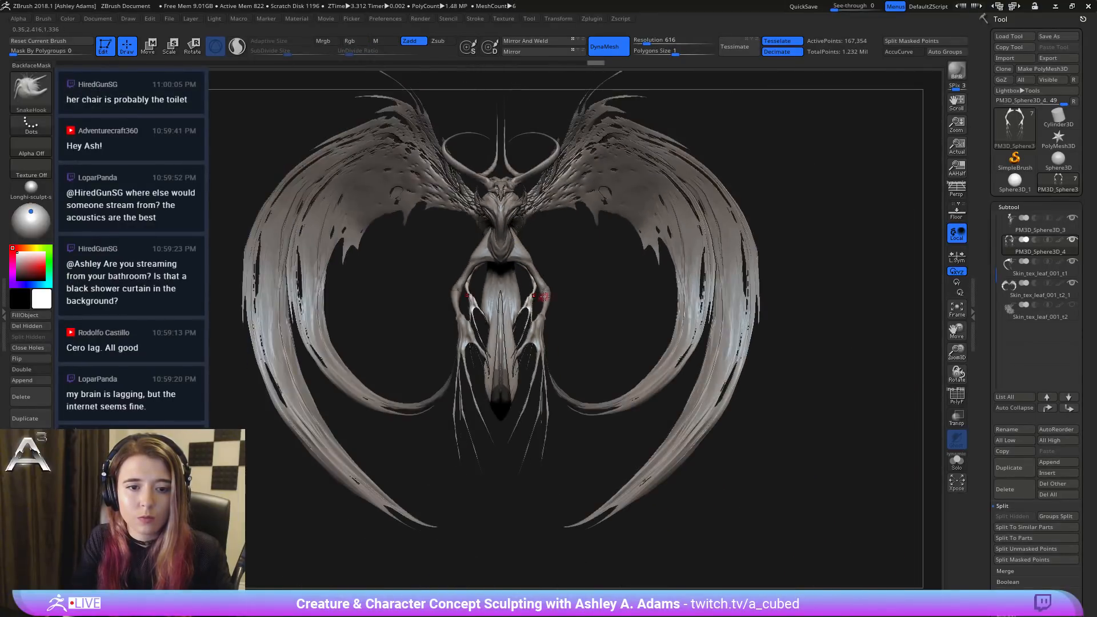
key("space")
mouse_move(563, 280)
right_mouse_down()
mouse_move(584, 276)
mouse_move(554, 279)
mouse_move(572, 289)
mouse_move(478, 297)
mouse_move(364, 279)
mouse_move(557, 262)
right_mouse_up()
key("w")
left_click_drag(574, 208, 558, 222, "alt")
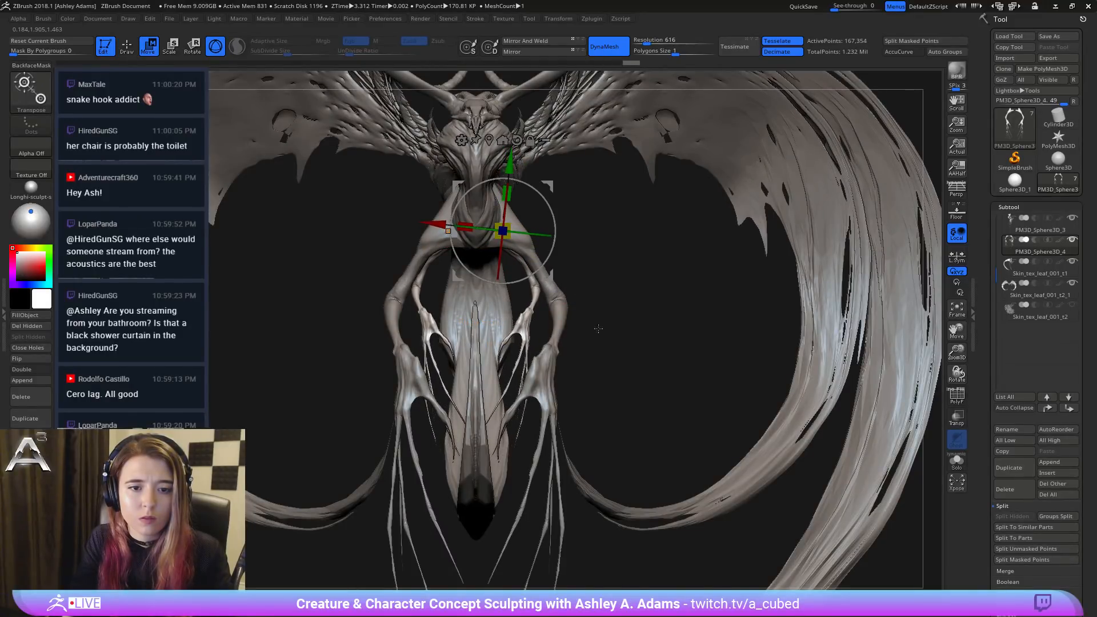
left_click_drag(598, 329, 569, 314, "ctrl")
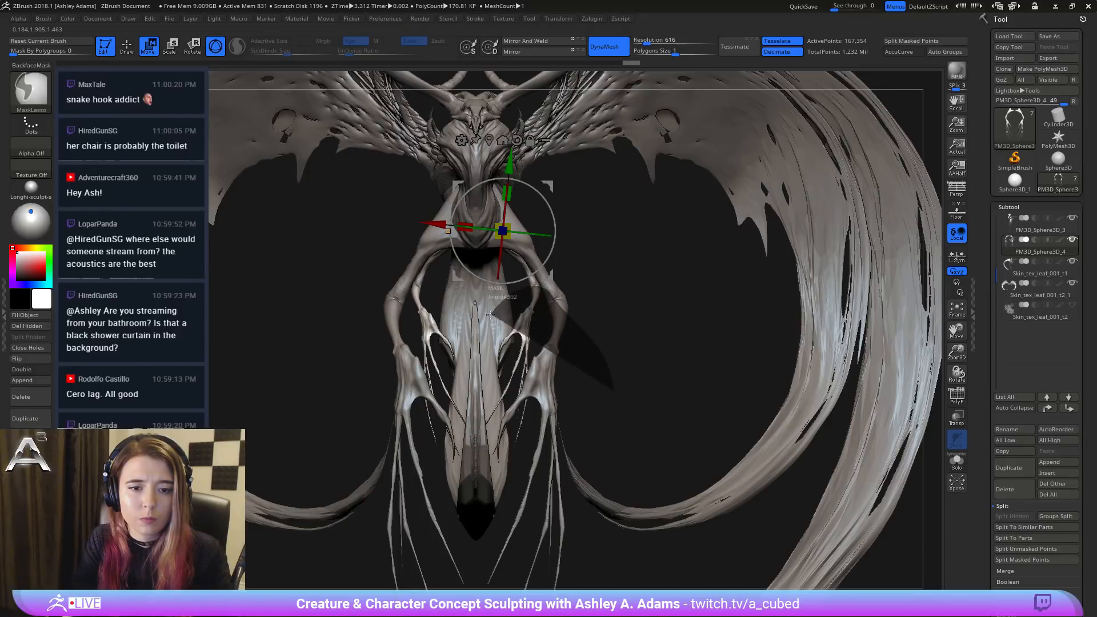
mouse_move(475, 386)
left_mouse_down("ctrl")
mouse_move(560, 502)
mouse_move(594, 400)
left_mouse_up("ctrl")
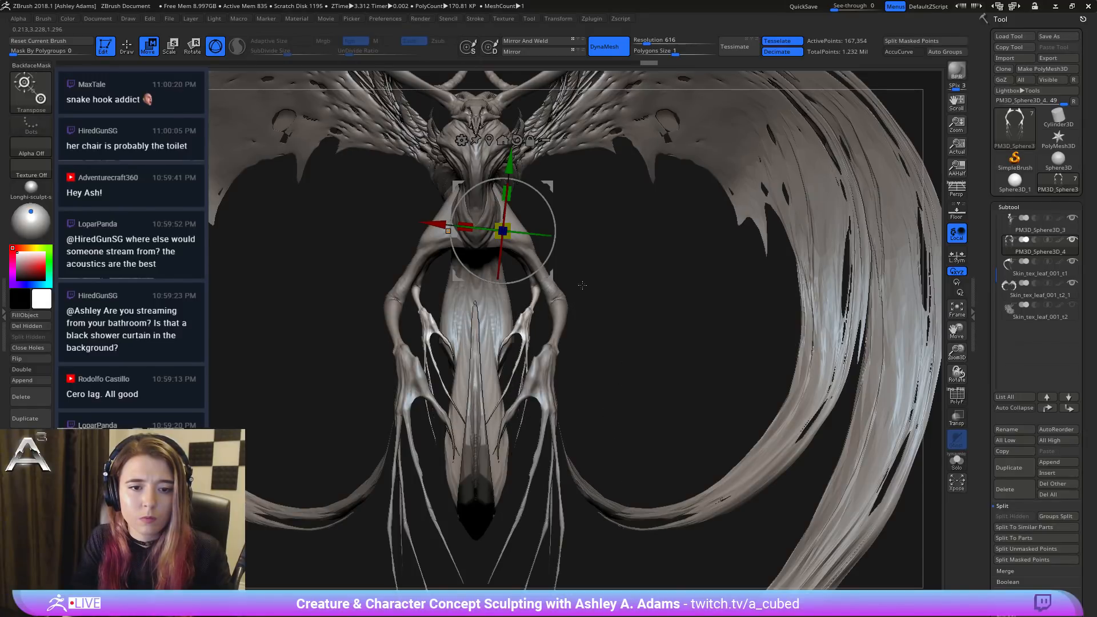
mouse_move(548, 185)
left_mouse_down("alt")
mouse_move(591, 242)
mouse_move(587, 264)
mouse_move(563, 260)
mouse_move(554, 229)
left_mouse_up("alt")
key("y")
key("y")
key("q")
key("f")
Step: Mask the smaller arms' upper arms from the side and rotate their forearms forward about 36° at the elbow with the gizmo
mouse_move(657, 309)
left_mouse_down()
mouse_move(545, 304)
mouse_move(561, 287)
mouse_move(543, 269)
left_mouse_up()
right_click_drag(544, 269, 503, 342, "ctrl")
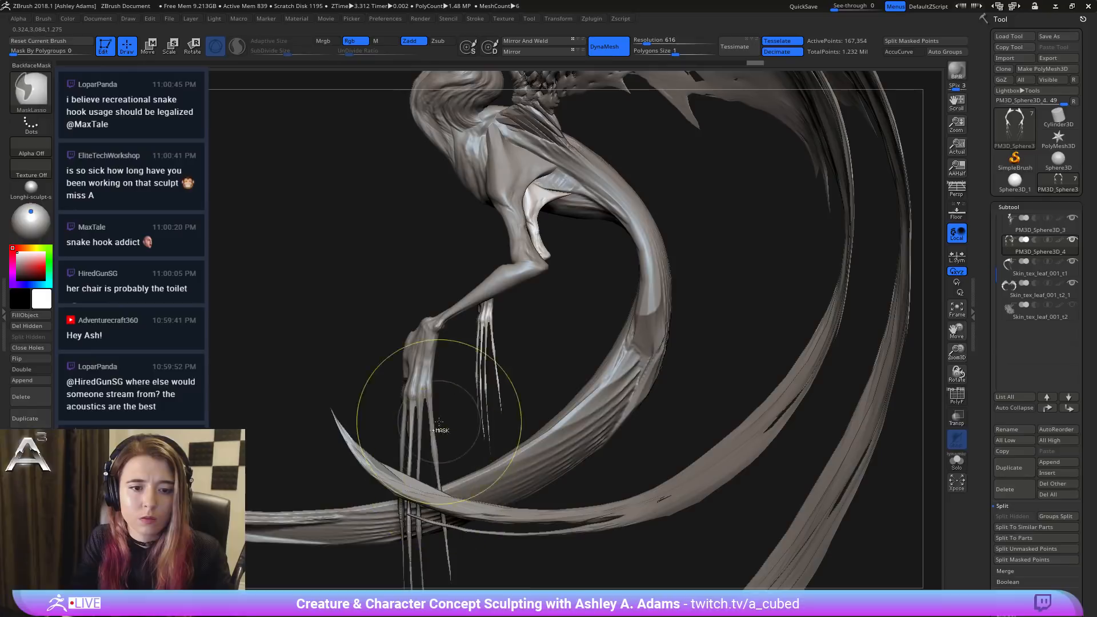
left_click_drag(577, 341, 577, 341, "ctrl")
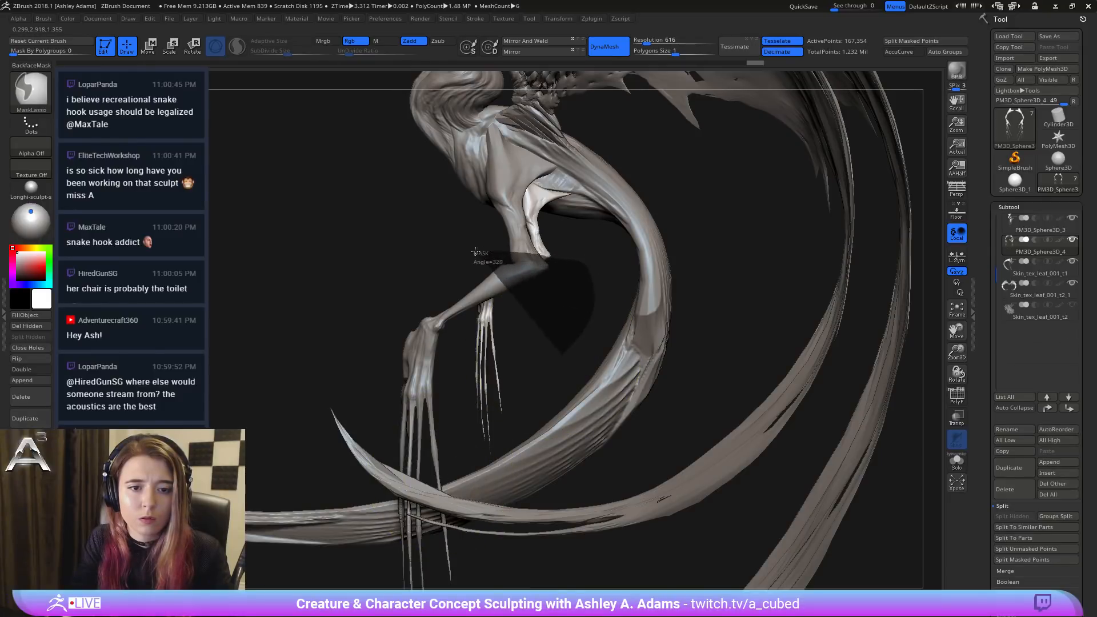
mouse_move(475, 251)
left_mouse_down("ctrl")
mouse_move(384, 251)
mouse_move(394, 257)
left_mouse_up("ctrl")
key("w")
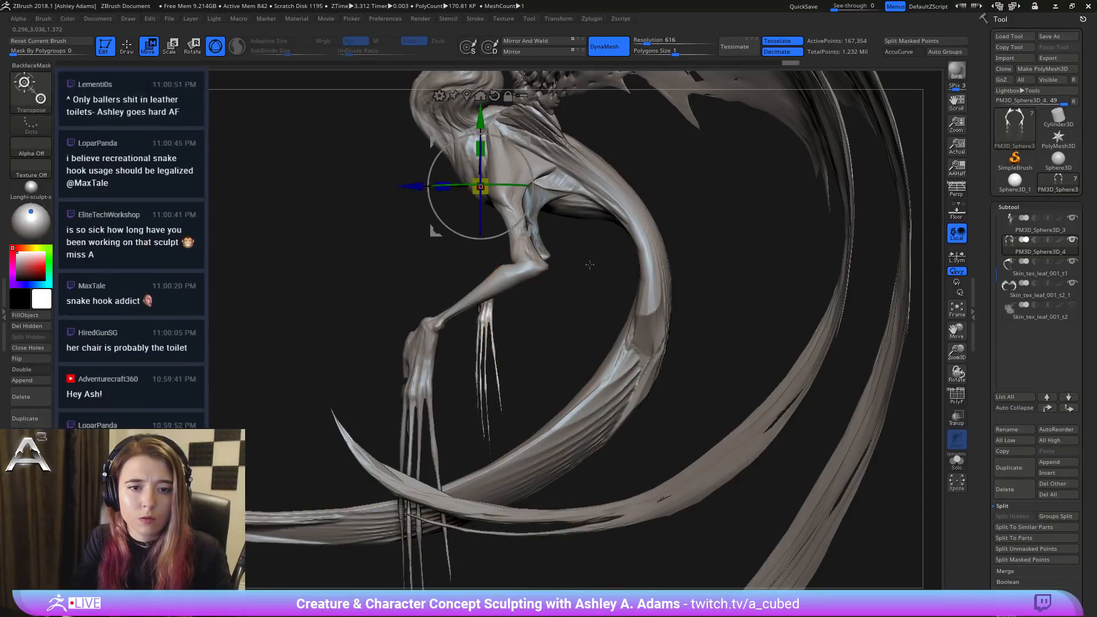
left_click_drag(527, 146, 596, 261, "alt")
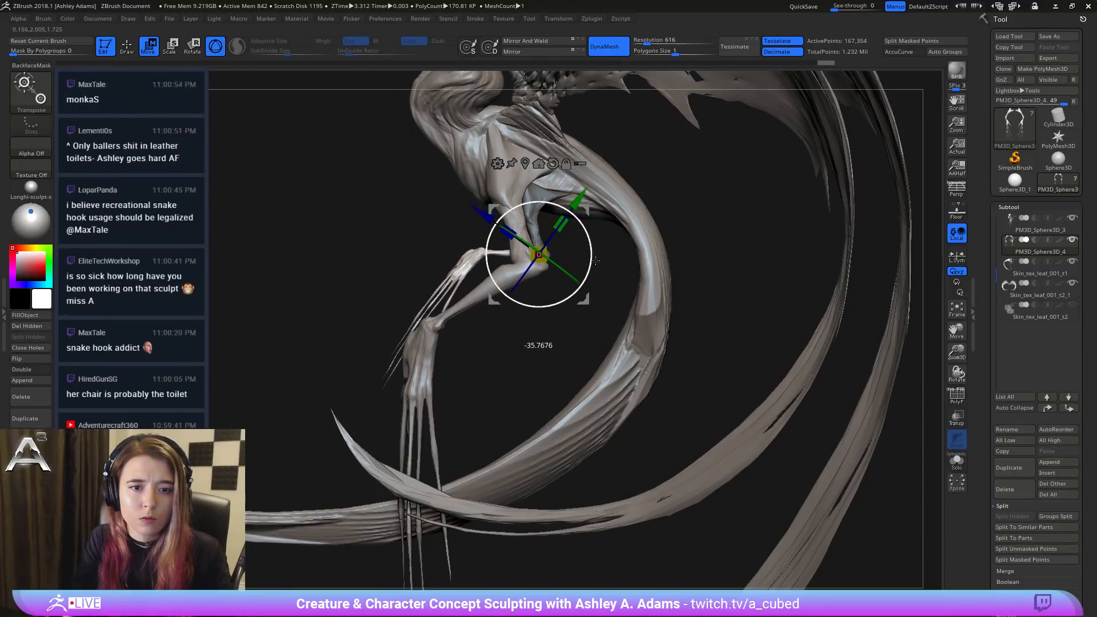
Step: Mask everything but the hands on the smaller arms and place the gizmo at the wrist with its orientation reset
mouse_move(585, 401)
right_mouse_down()
mouse_move(615, 345)
mouse_move(595, 204)
mouse_move(603, 267)
right_mouse_up()
mouse_move(746, 469)
left_mouse_down("ctrl")
mouse_move(687, 312)
mouse_move(533, 242)
mouse_move(526, 256)
left_mouse_up("ctrl")
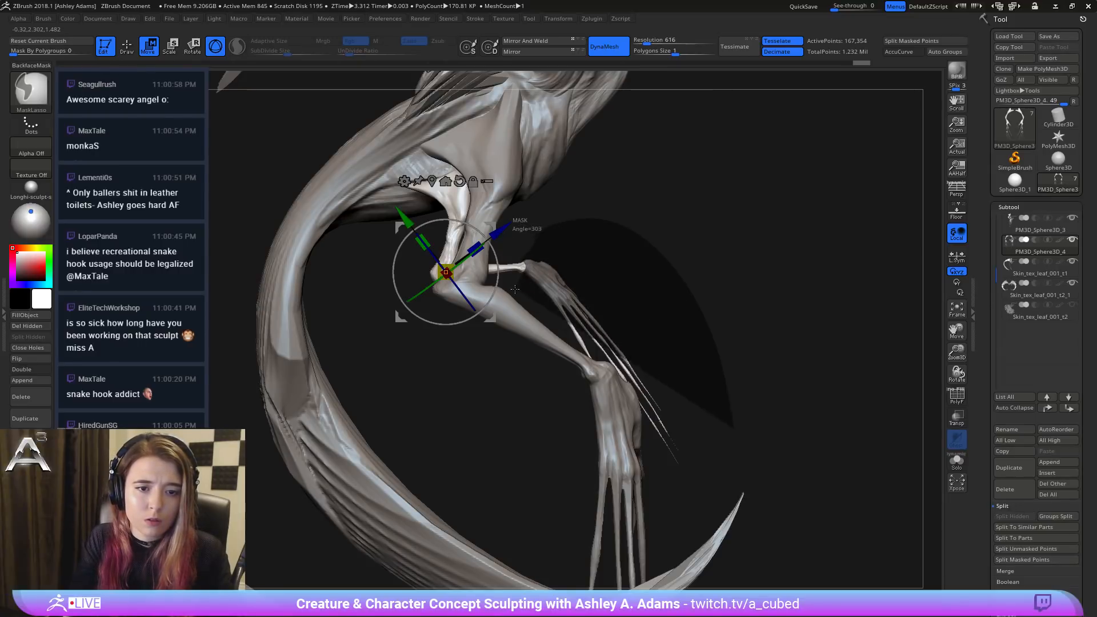
left_click_drag(514, 289, 738, 471, "ctrl")
left_click_drag(743, 328, 762, 348, "ctrl")
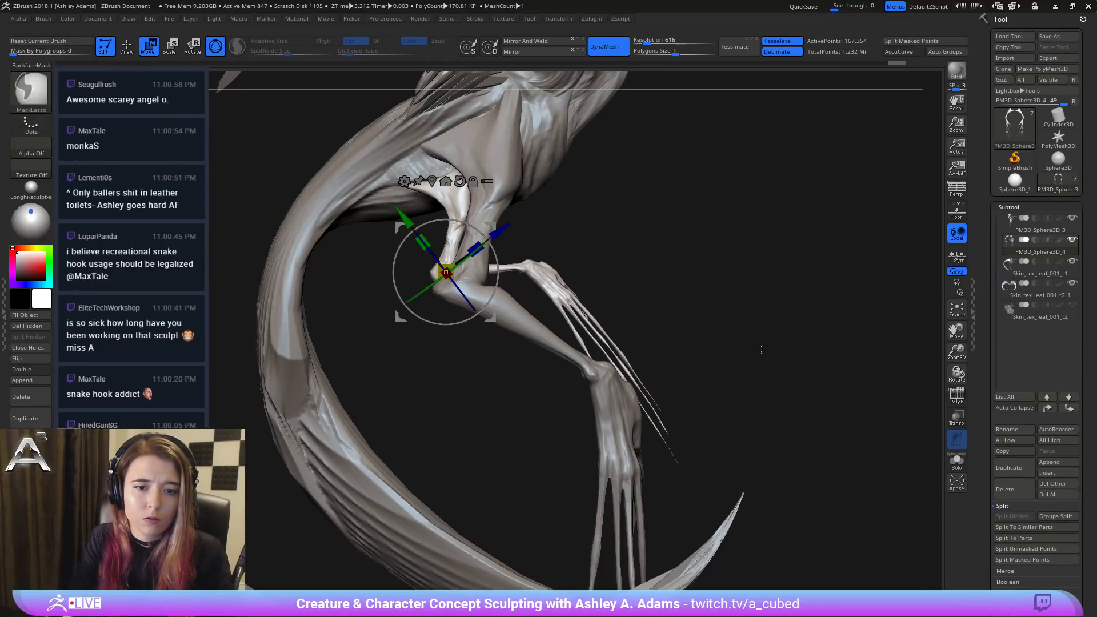
left_click(617, 264, "ctrl")
left_click_drag(487, 221, 586, 215, "alt")
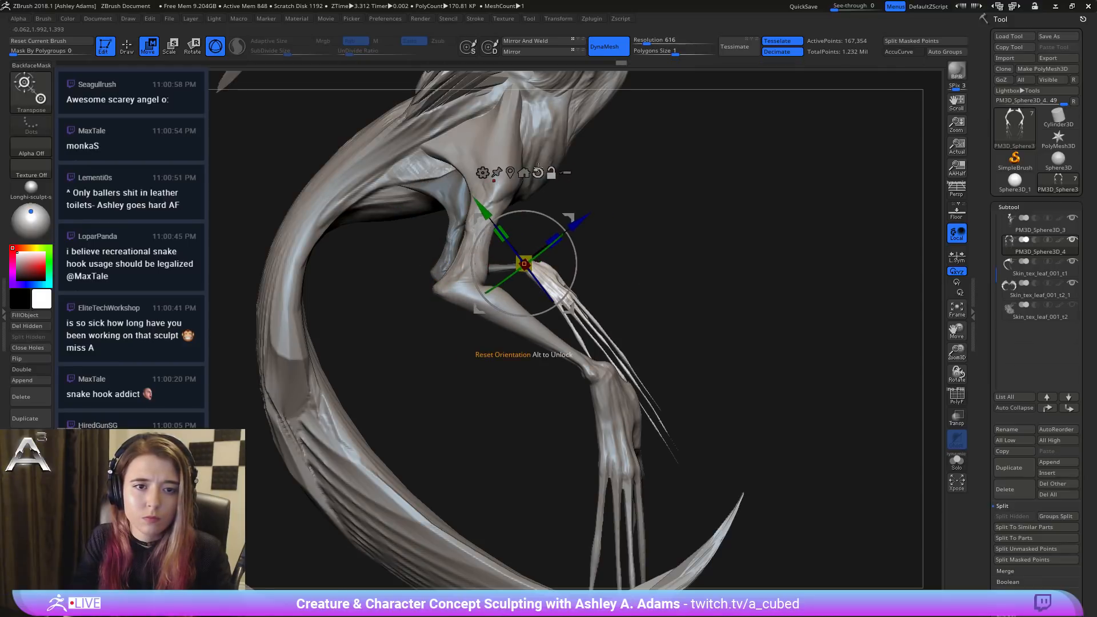
left_click_drag(571, 283, 573, 279)
Step: Adjust the position of the smaller arms' hands at the wrists with the gizmo, checking from front and side views
left_click_drag(599, 346, 599, 272, "alt")
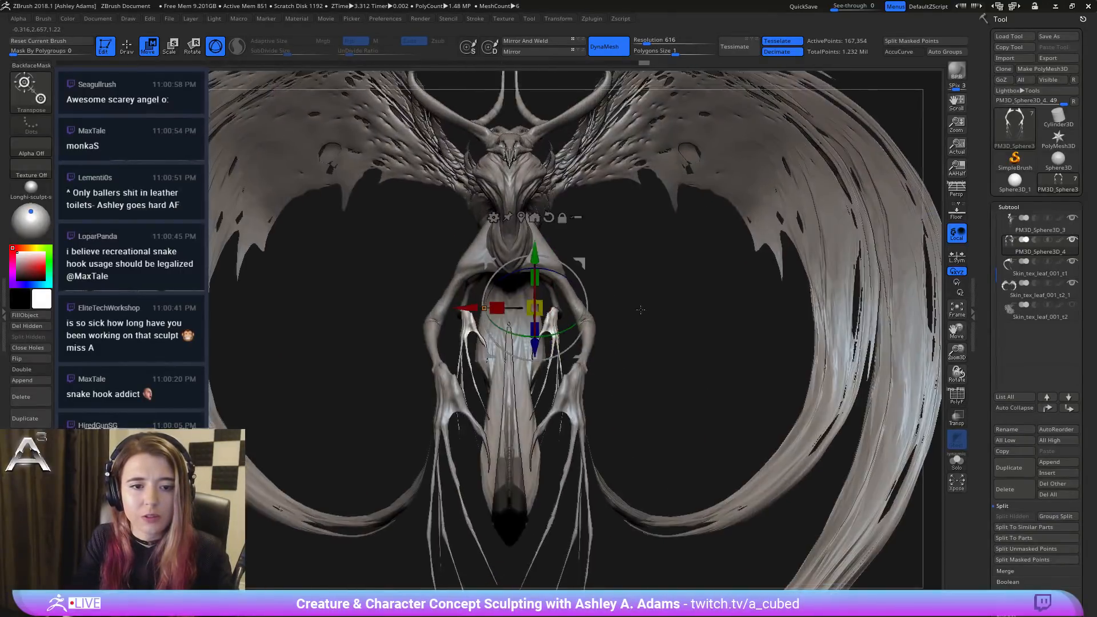
left_click_drag(562, 217, 634, 355, "alt")
left_click_drag(640, 408, 572, 210, "alt")
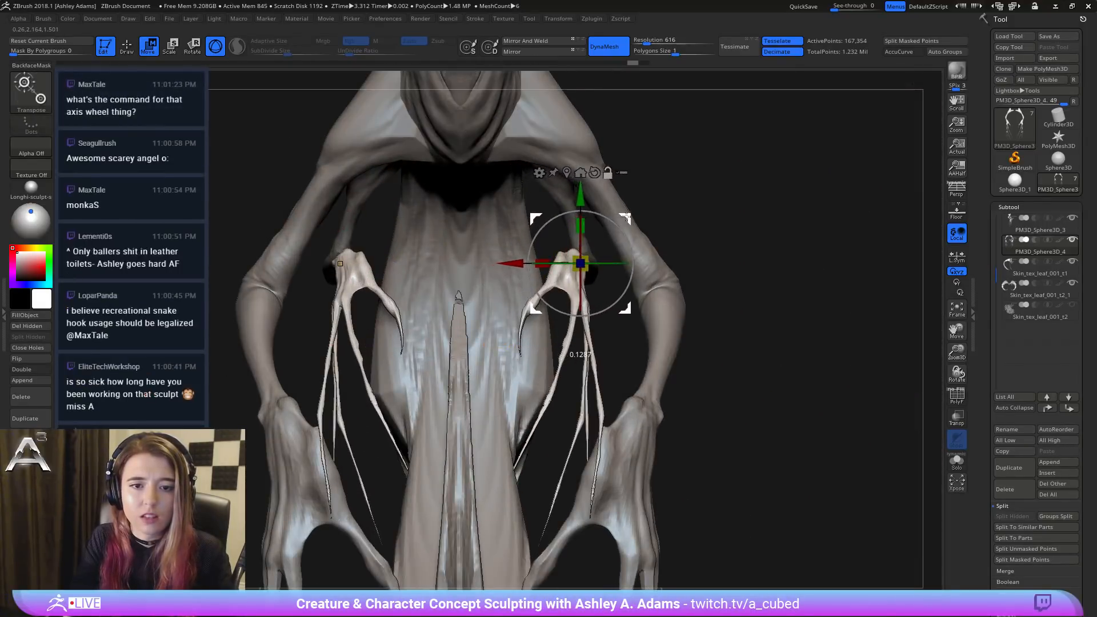
left_click_drag(646, 222, 573, 157)
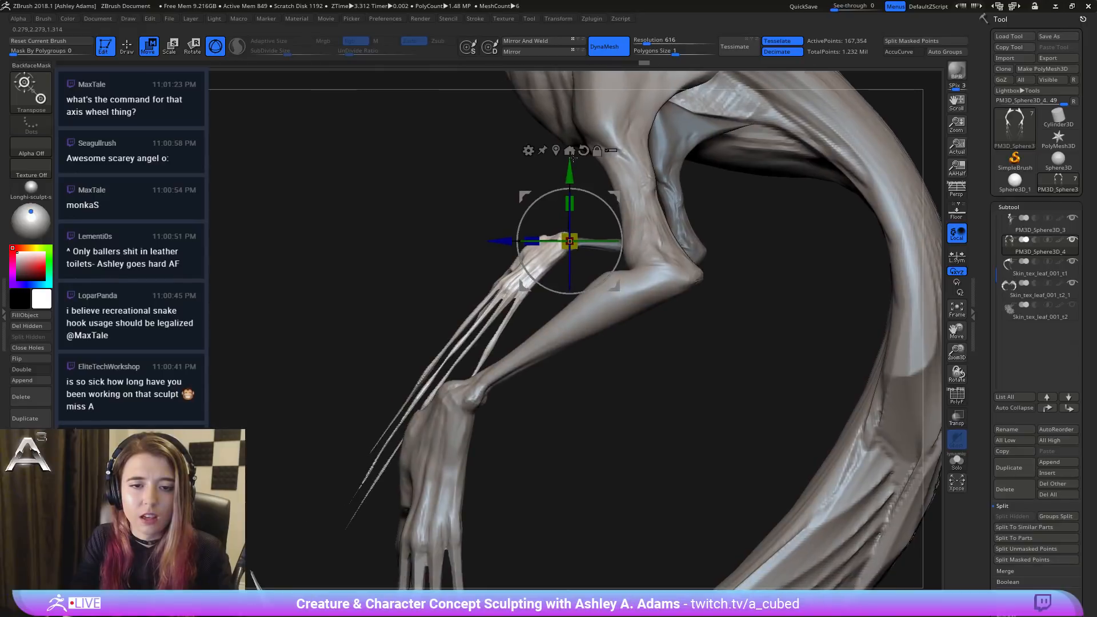
left_click_drag(578, 245, 606, 215)
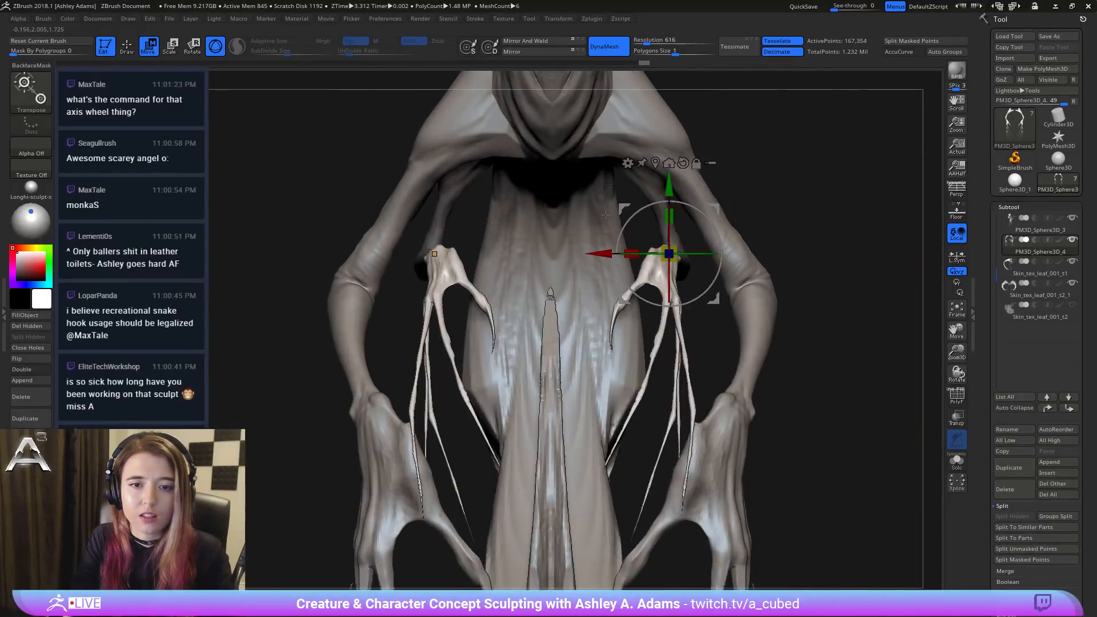
Step: Rotate the small second arm pair into place beneath the chest using the transform gizmo
left_click_drag(670, 235, 680, 273)
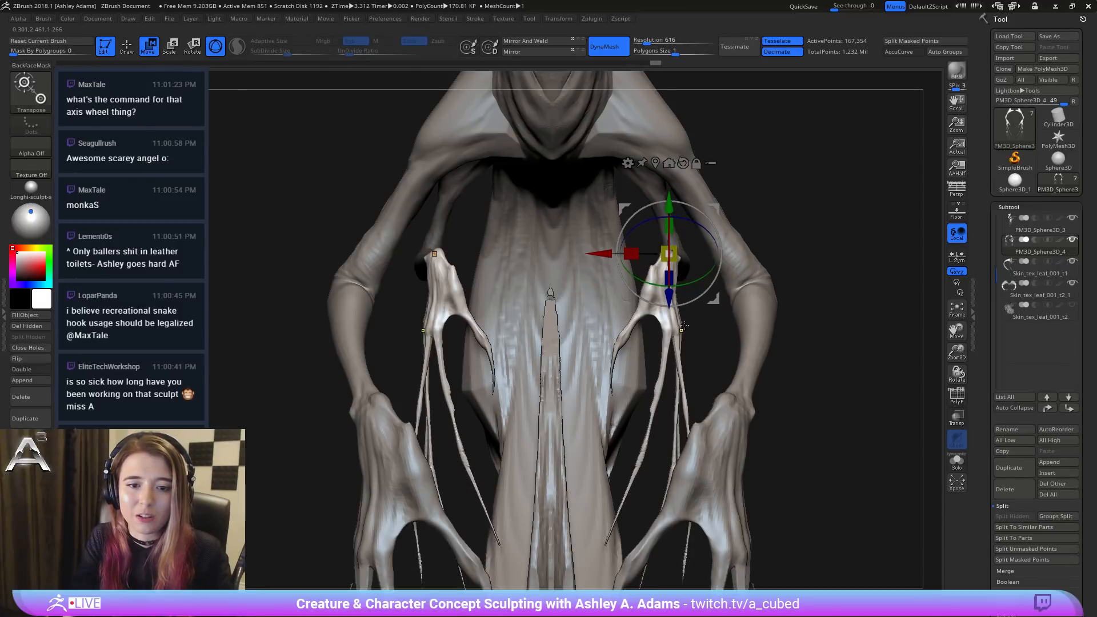
left_click_drag(684, 325, 663, 439)
mouse_move(664, 439)
right_mouse_down("ctrl")
mouse_move(661, 328)
mouse_move(635, 242)
mouse_move(595, 272)
mouse_move(583, 251)
right_mouse_up("ctrl")
key("q")
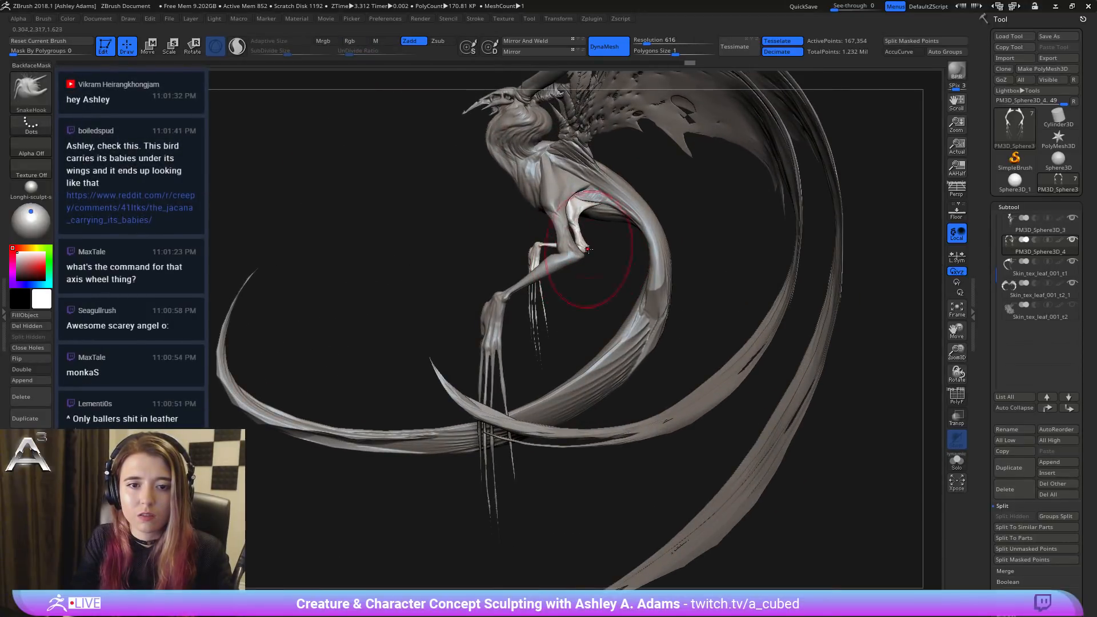
right_click_drag(588, 249, 633, 198, "ctrl")
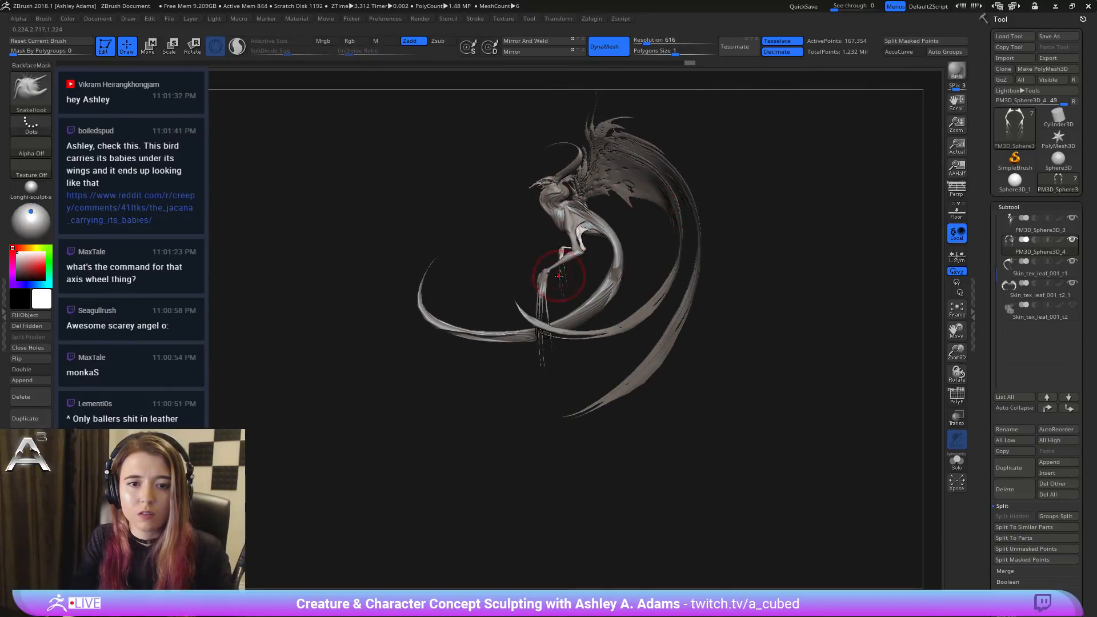
right_click_drag(559, 276, 590, 233, "ctrl")
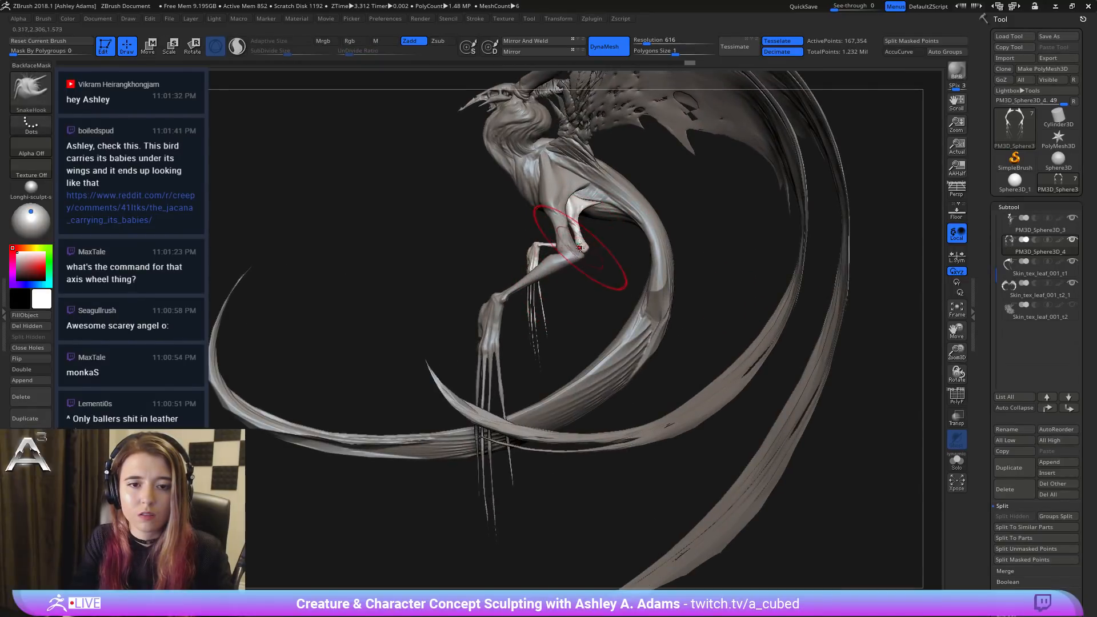
Step: Scale the second arm pair uniformly by a factor of about 1.08 from the side view
key("w")
left_click(584, 200)
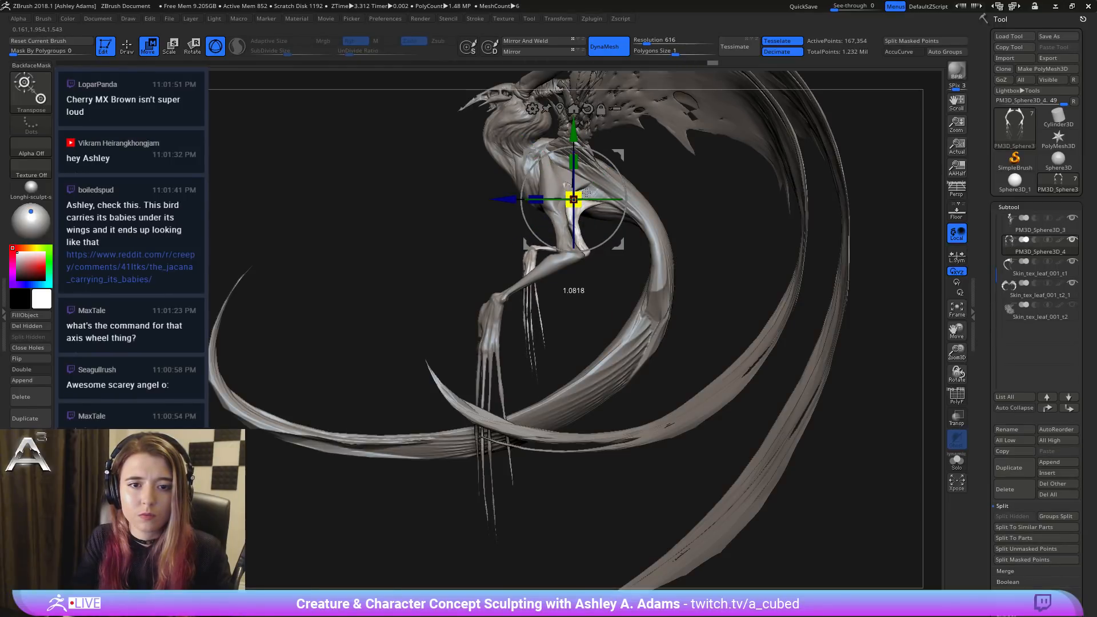
key("q")
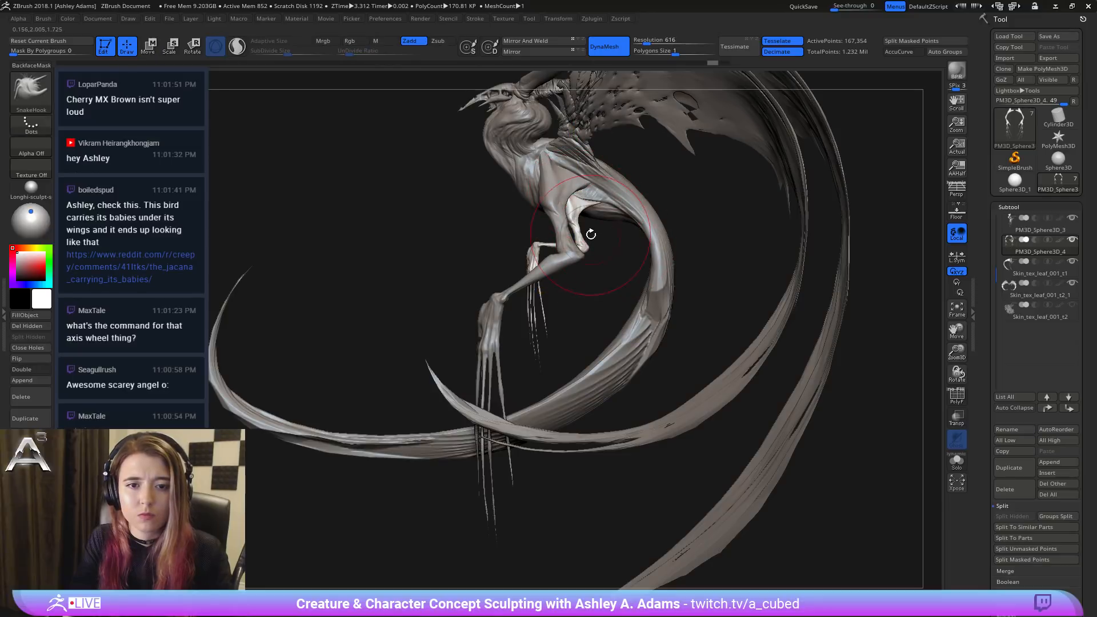
left_click_drag(622, 235, 653, 242)
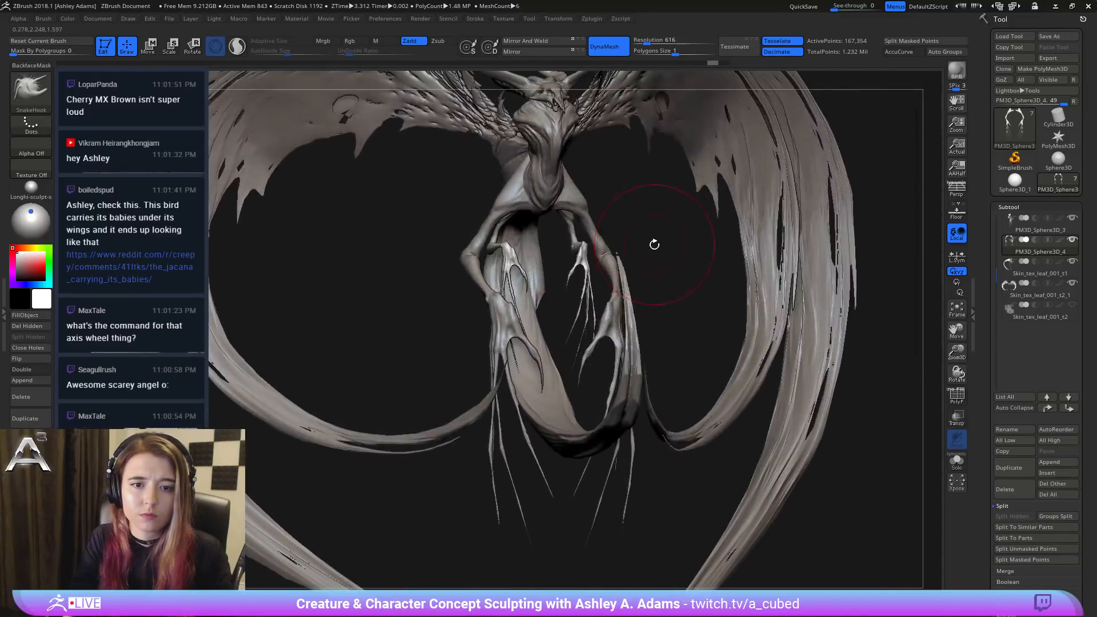
left_click_drag(566, 355, 562, 267)
mouse_move(563, 267)
right_mouse_down()
mouse_move(527, 264)
mouse_move(723, 236)
mouse_move(657, 229)
mouse_move(665, 272)
right_mouse_up()
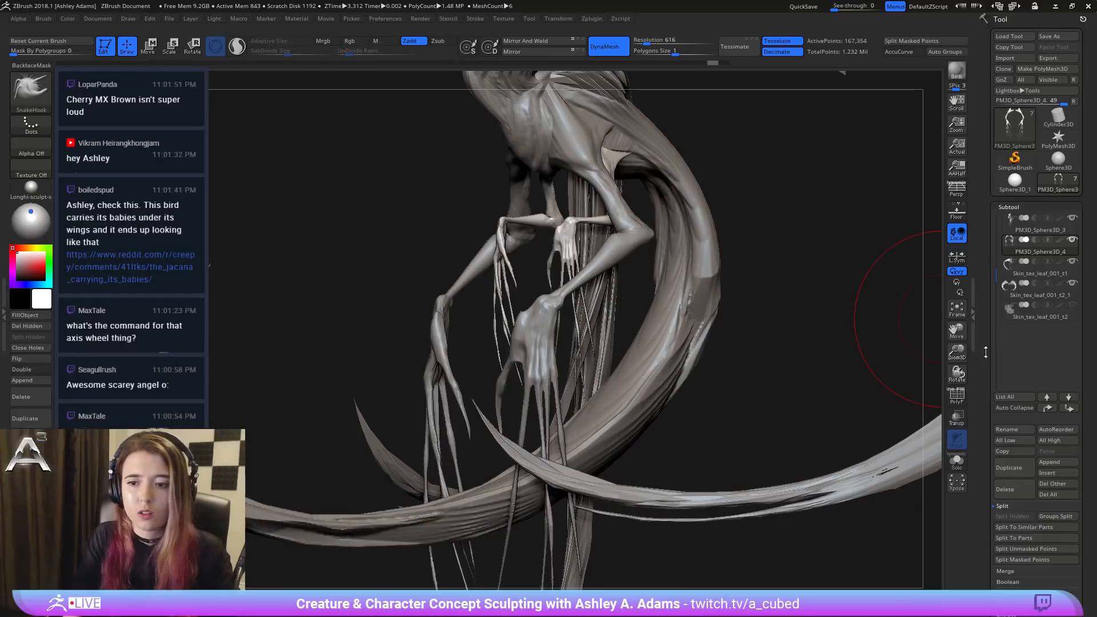
Step: Duplicate the second arm pair and make the copy the active subtool
left_click(1026, 473)
key("Down")
right_click_drag(666, 444, 643, 330, "ctrl")
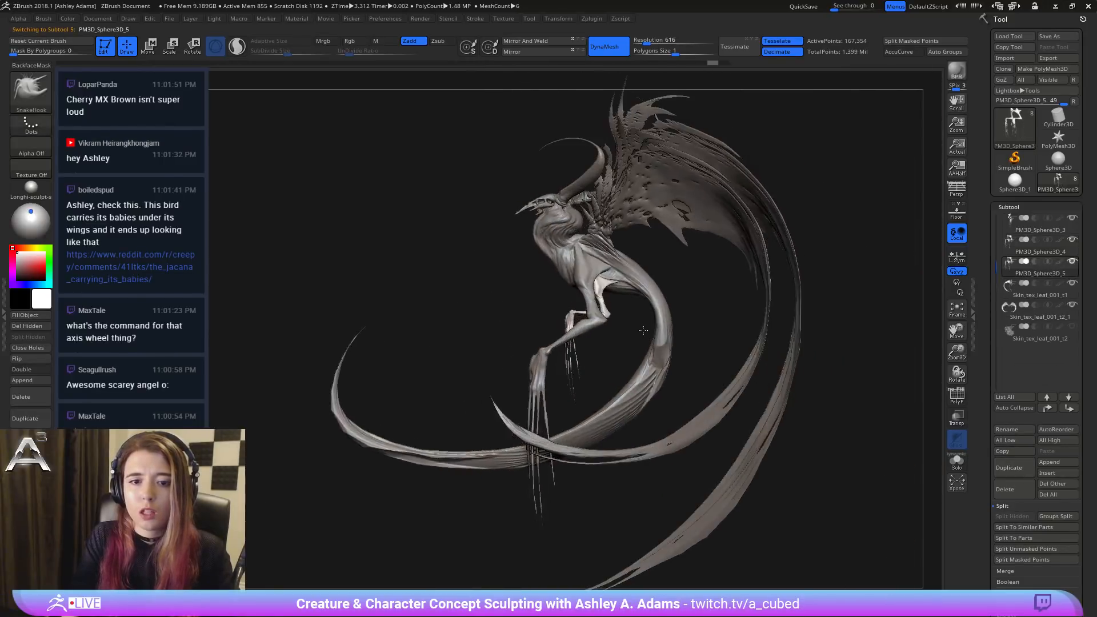
Step: Move the duplicated arm pair back behind the original and inward toward the body's centreline
key("w")
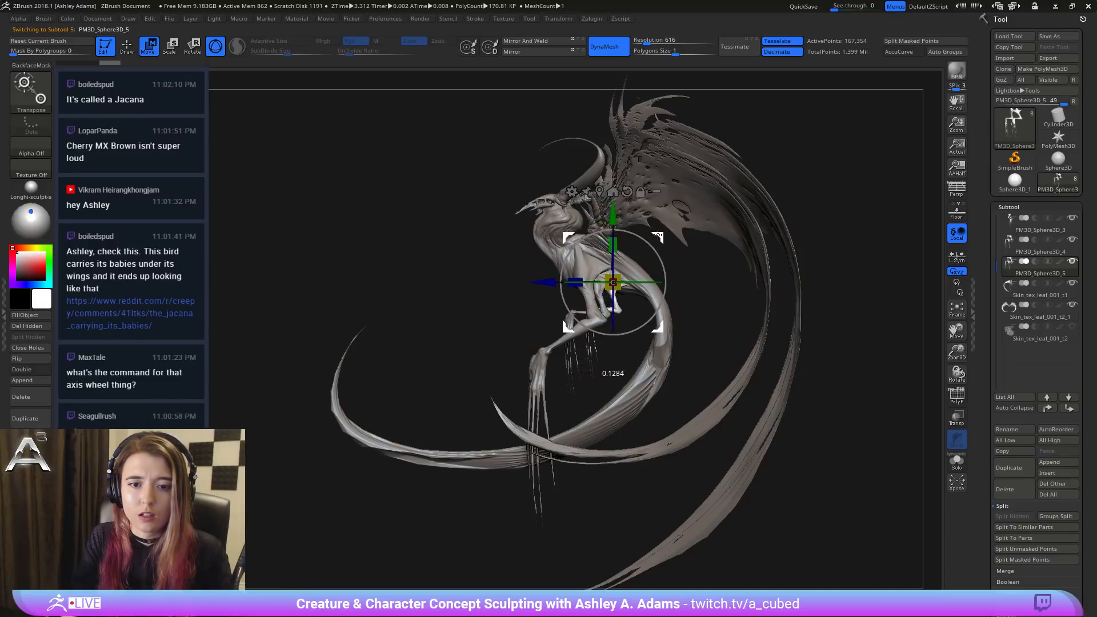
left_click_drag(658, 235, 656, 239)
mouse_move(635, 313)
right_mouse_down()
mouse_move(672, 319)
mouse_move(672, 331)
mouse_move(648, 311)
right_mouse_up()
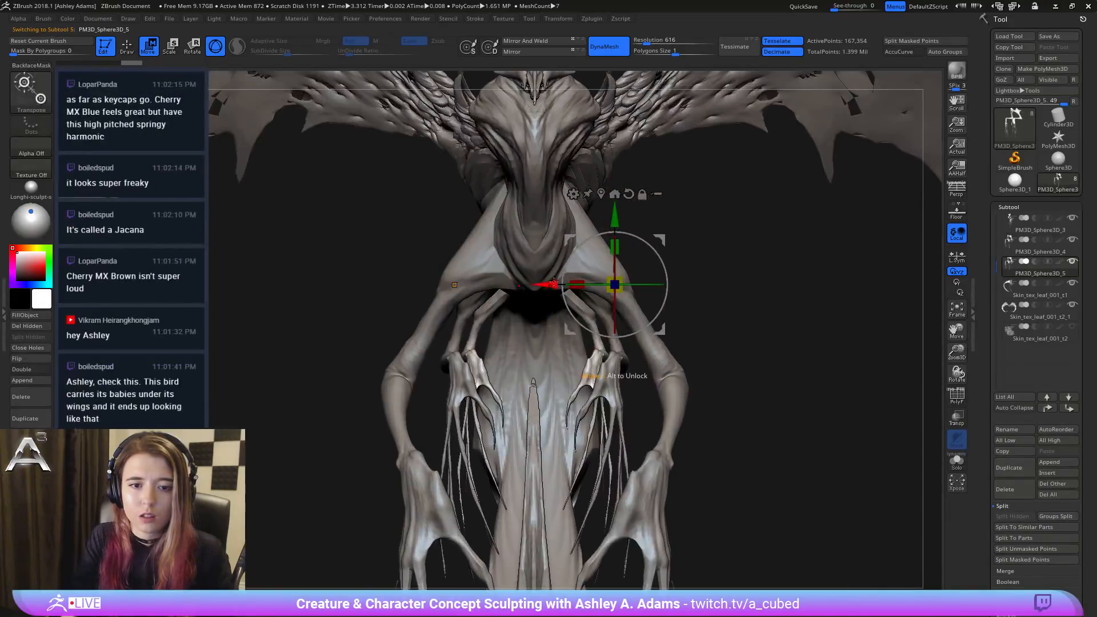
left_click_drag(553, 284, 539, 284)
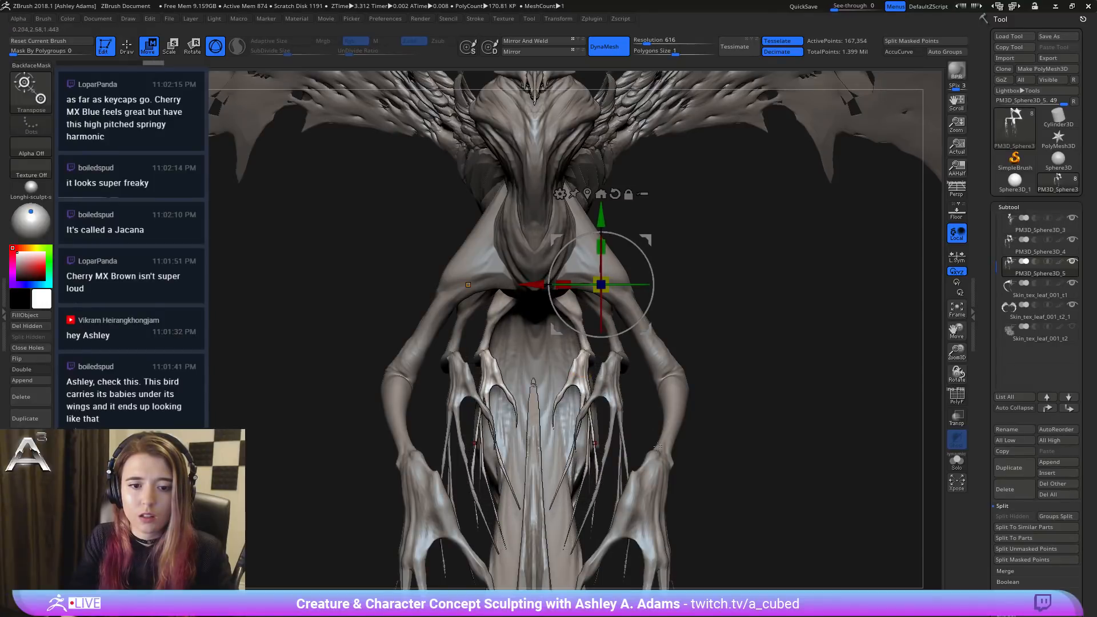
Step: Fine-tune the placement of the duplicated arm pair against the torso from the side
right_click_drag(657, 446, 661, 279, "ctrl")
key("q")
mouse_move(681, 398)
right_mouse_down("ctrl")
mouse_move(648, 306)
mouse_move(699, 308)
right_mouse_up("ctrl")
mouse_move(662, 256)
right_mouse_down("ctrl")
mouse_move(675, 345)
mouse_move(642, 336)
right_mouse_up("ctrl")
key("w")
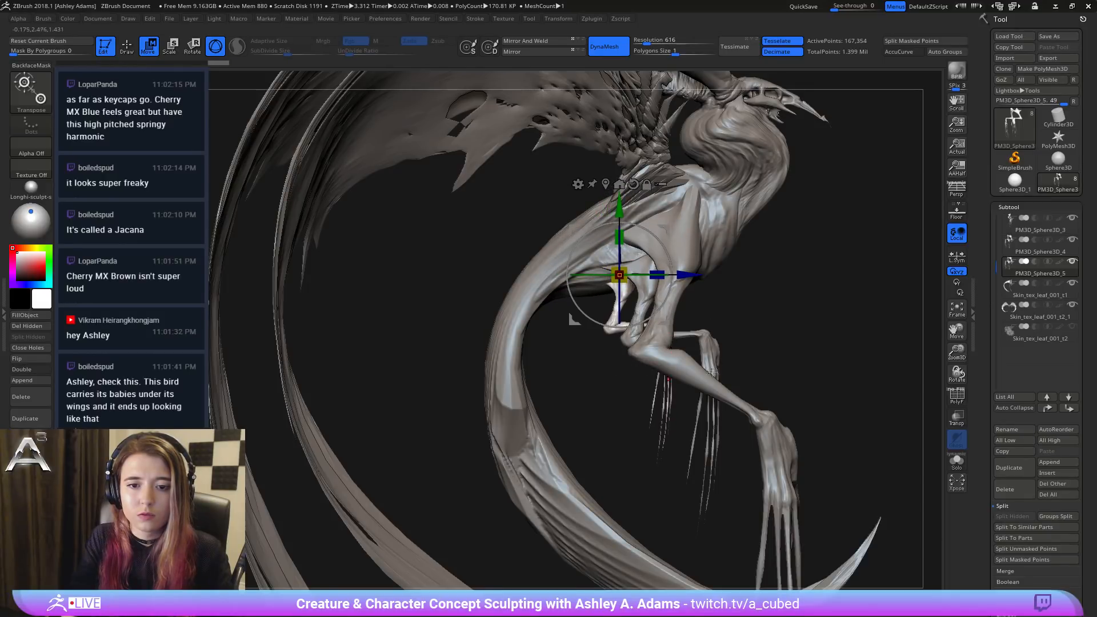
key("q")
mouse_move(705, 411)
right_mouse_down("ctrl")
mouse_move(683, 328)
mouse_move(615, 334)
mouse_move(625, 308)
right_mouse_up("ctrl")
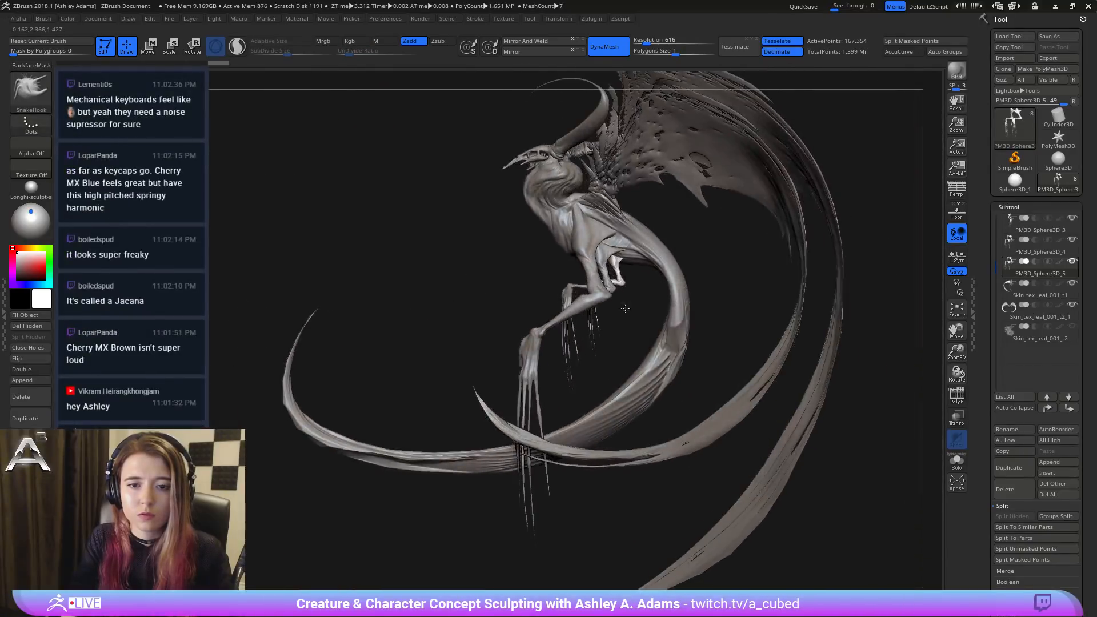
Step: Mask off the duplicate's upper arms and rotate the forearms and hands about 68 degrees toward the tail
key("ctrl")
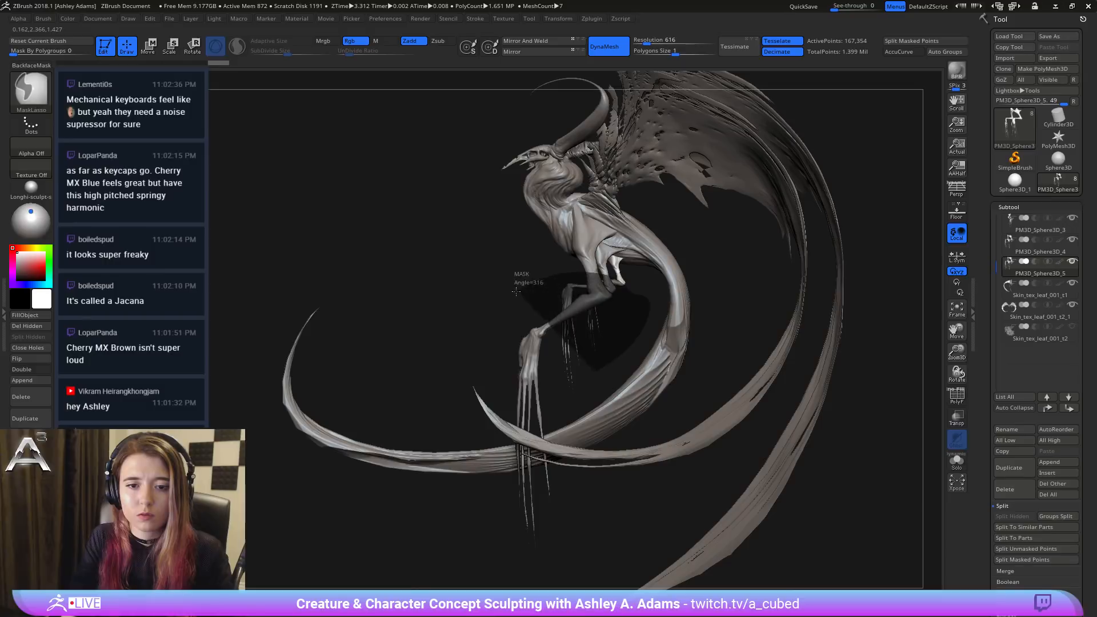
left_click_drag(516, 291, 520, 303, "ctrl")
left_click(650, 320, "ctrl")
key("w")
left_click_drag(667, 207, 672, 237, "alt")
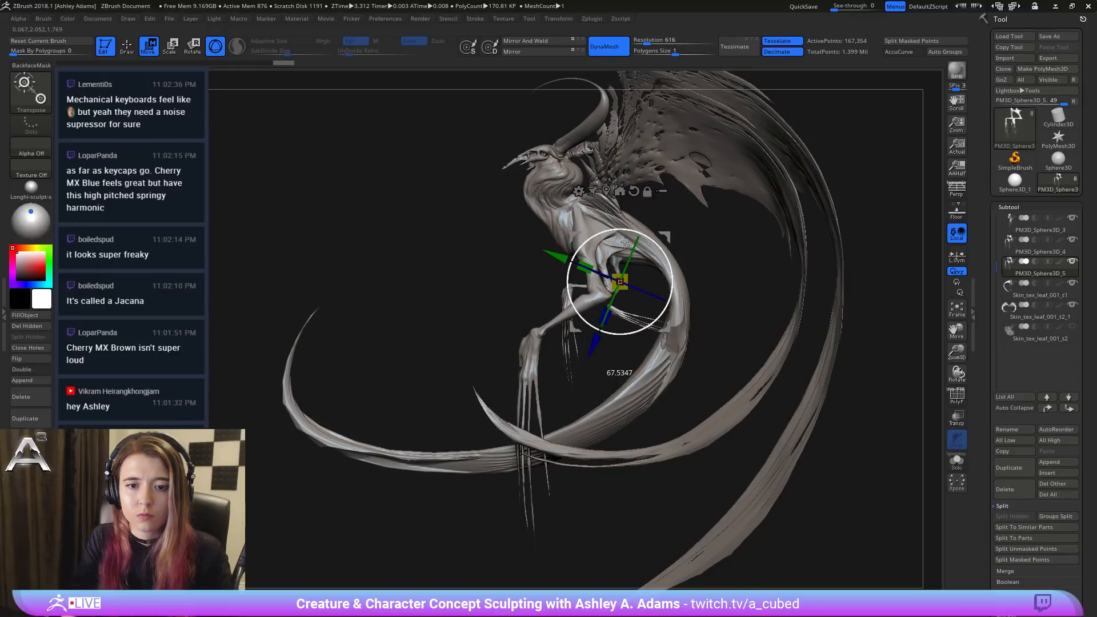
key("q")
Step: Adjust the mask on the duplicated arms, then angle the unmasked part slightly and shift it inward from the front
mouse_move(621, 311)
right_mouse_down()
mouse_move(692, 303)
mouse_move(654, 286)
right_mouse_up()
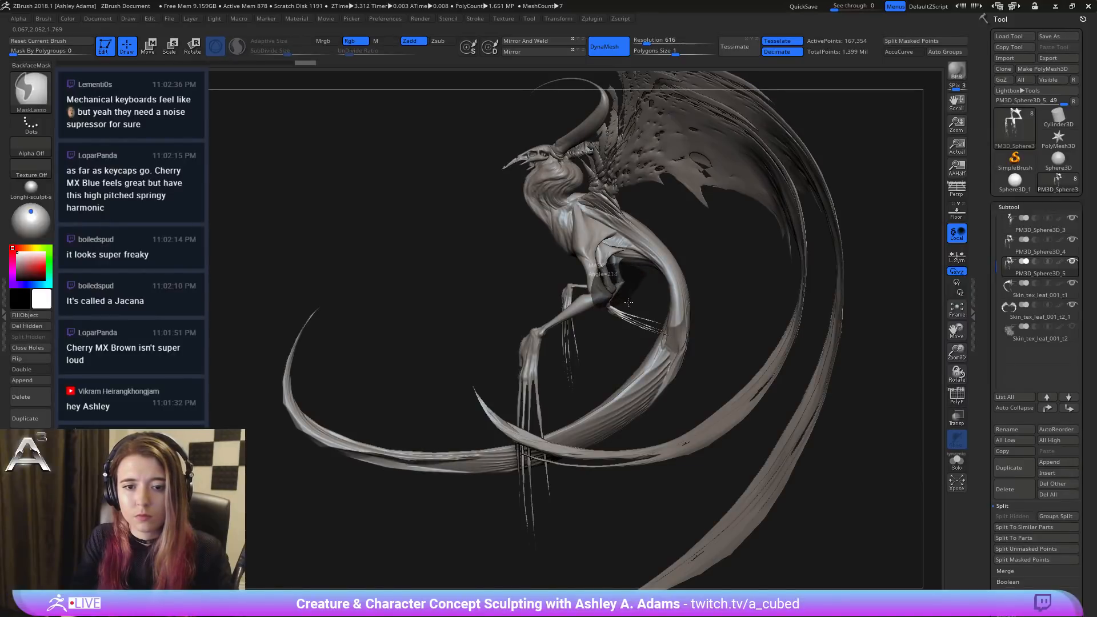
key("w")
left_click_drag(667, 238, 708, 309)
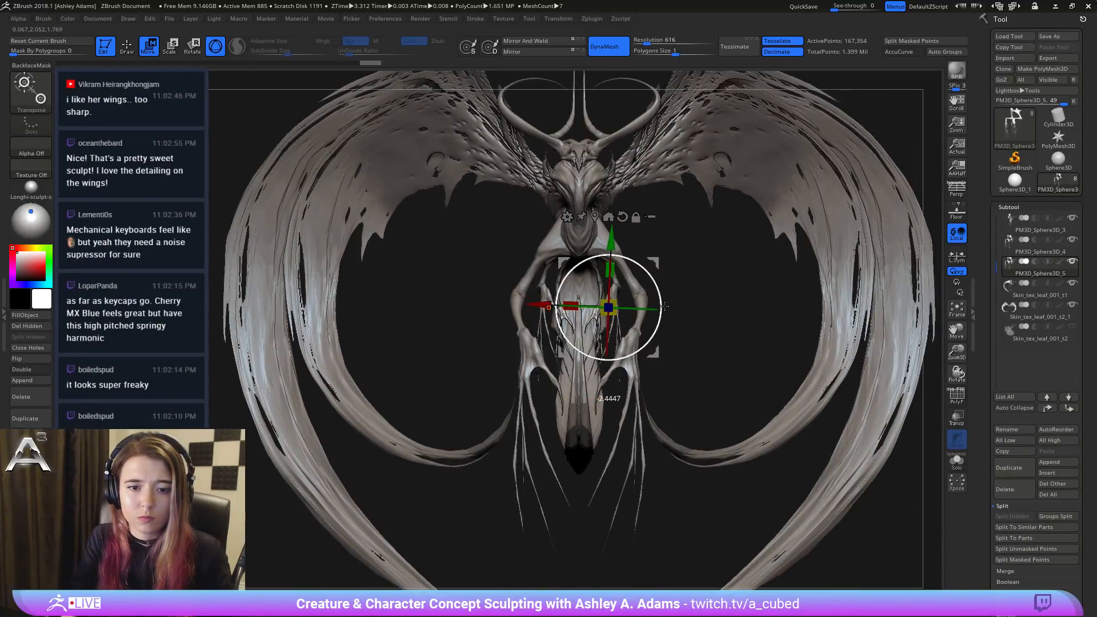
right_click_drag(630, 274, 646, 320, "ctrl")
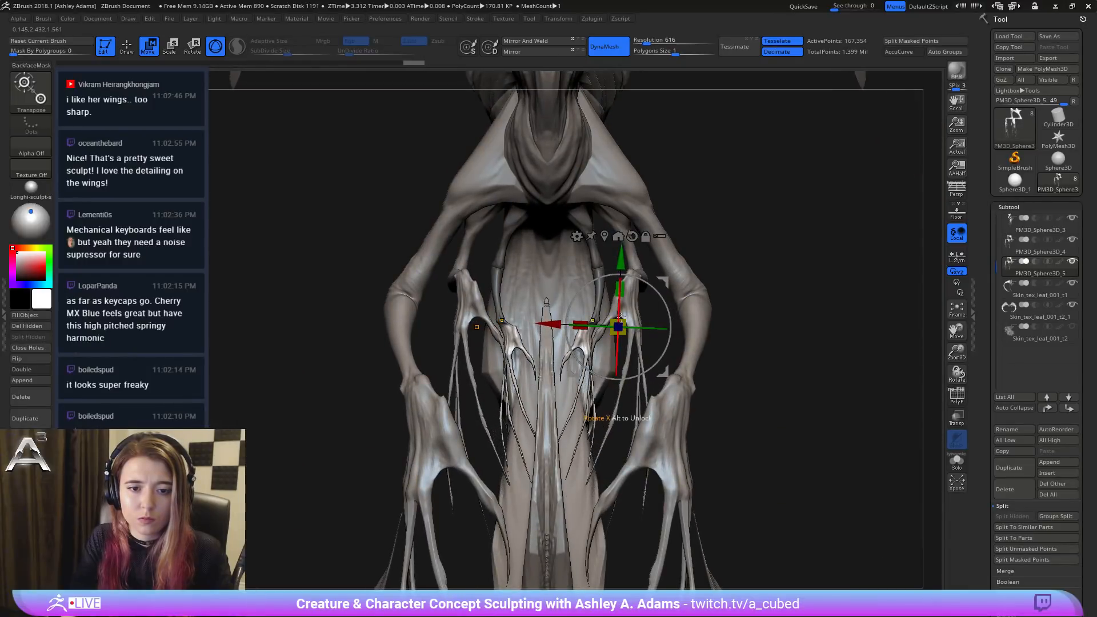
left_click_drag(600, 319, 542, 321)
Step: Rotate the unmasked hands of the duplicated arms about 49 degrees from the side view
key("q")
right_click_drag(591, 415, 647, 331, "ctrl")
key("w")
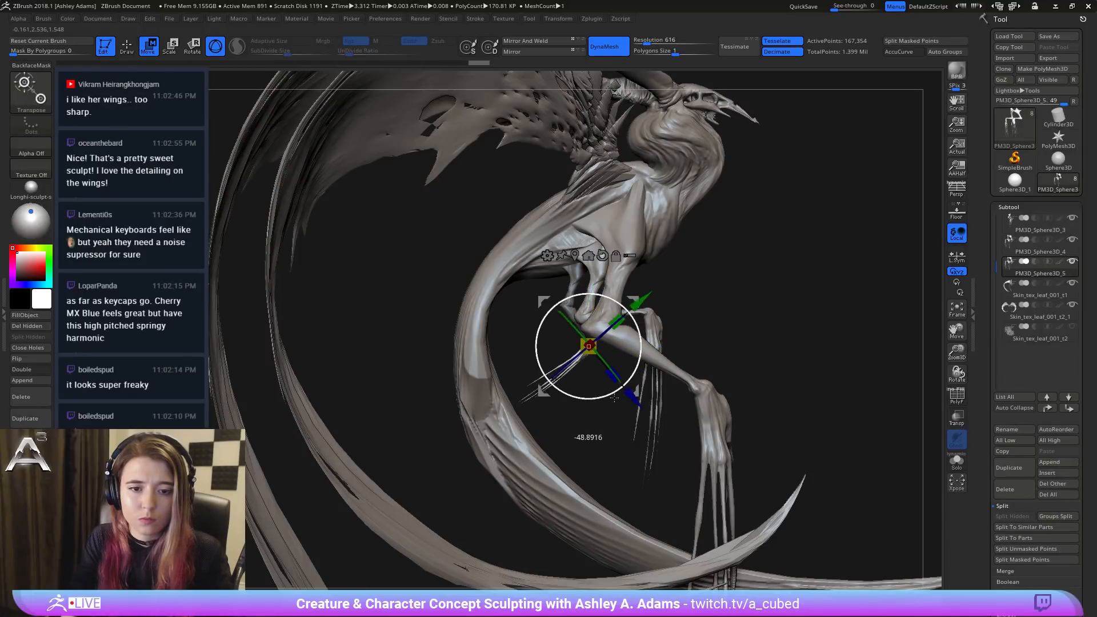
key("q")
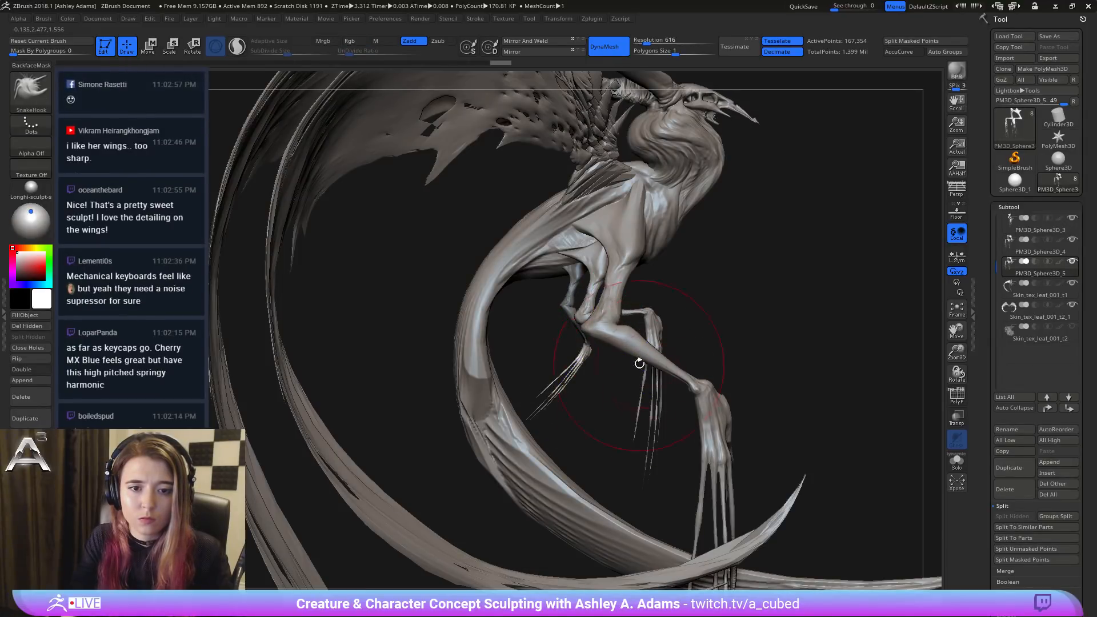
mouse_move(636, 362)
right_mouse_down()
mouse_move(673, 367)
mouse_move(686, 406)
right_mouse_up()
Step: Lasso-mask around the duplicated arms' hands to isolate them at the wrists
key("f")
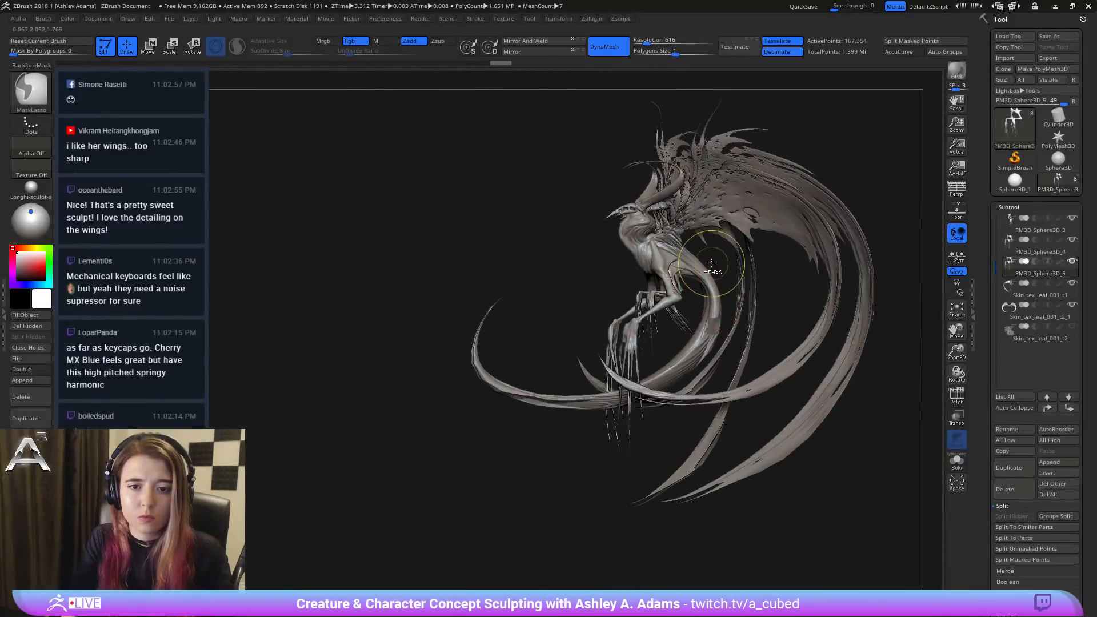
right_click_drag(683, 288, 516, 211, "ctrl")
right_click(646, 436)
left_click_drag(609, 382, 680, 354, "ctrl")
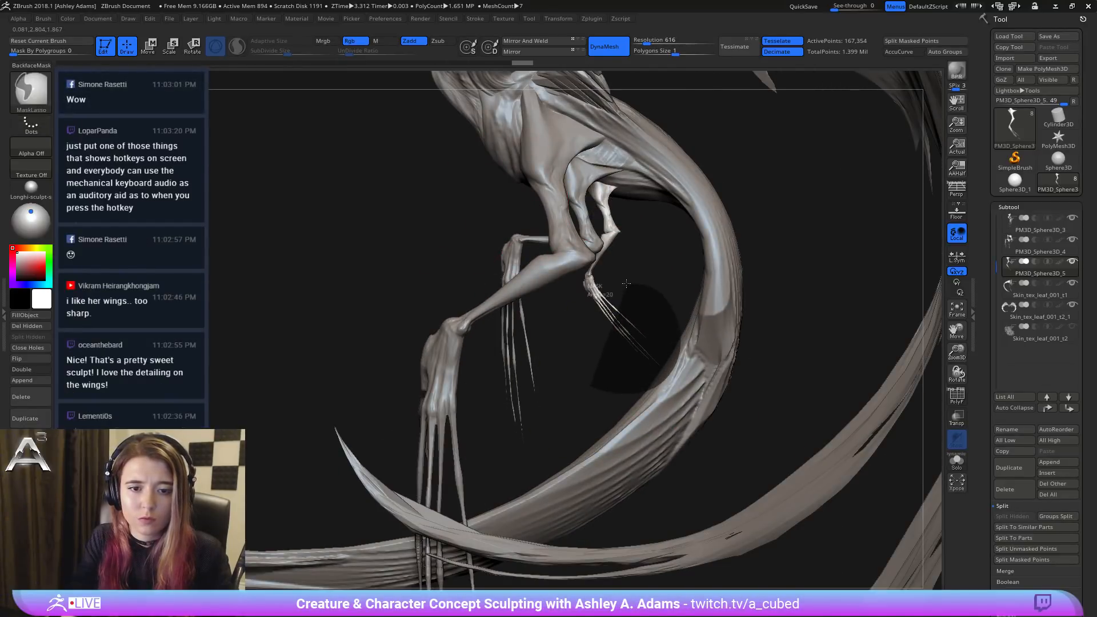
left_click_drag(626, 283, 588, 313, "ctrl")
mouse_move(580, 313)
right_mouse_down()
mouse_move(617, 306)
mouse_move(636, 378)
right_mouse_up()
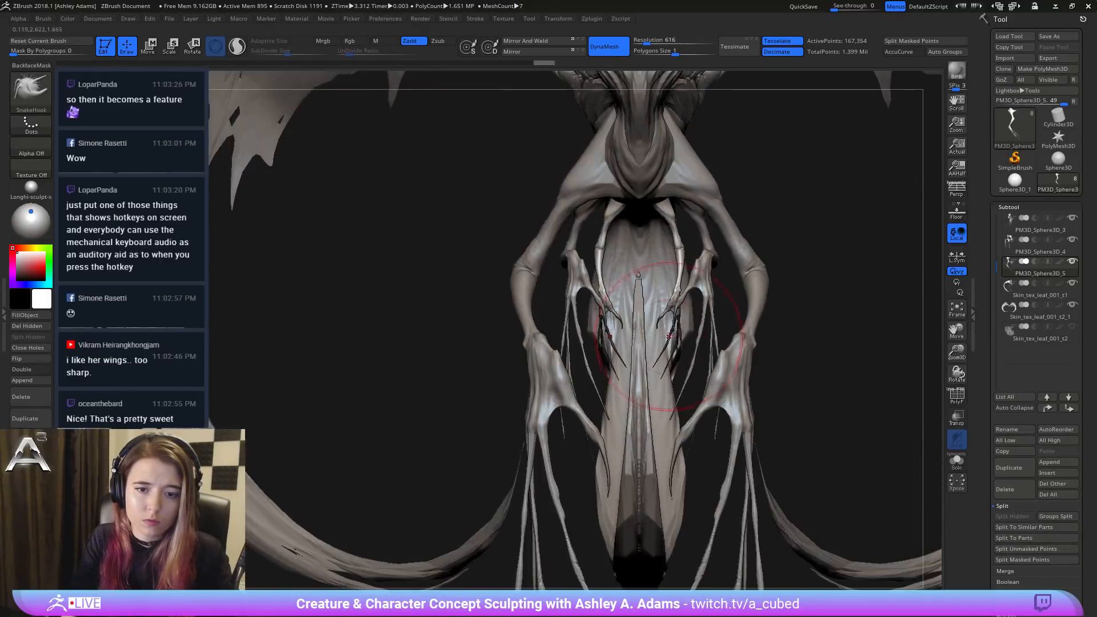
key("ctrl")
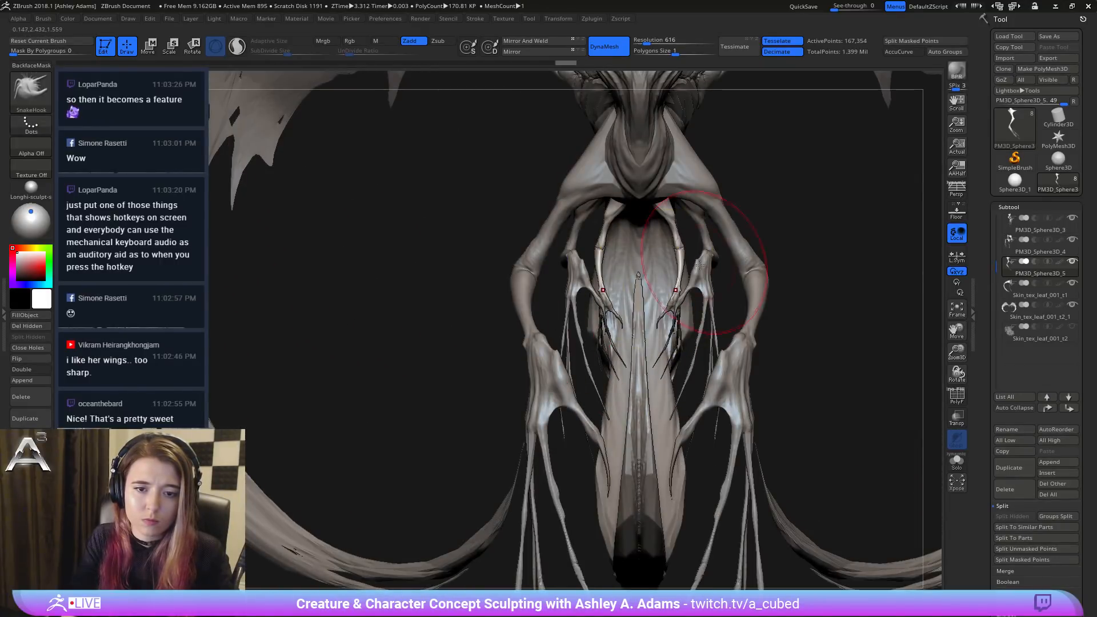
Step: Rotate the isolated hands and fingers of the duplicated arms toward the tail, by about 17 and about 20 degrees
right_click_drag(690, 331, 710, 282)
key("w")
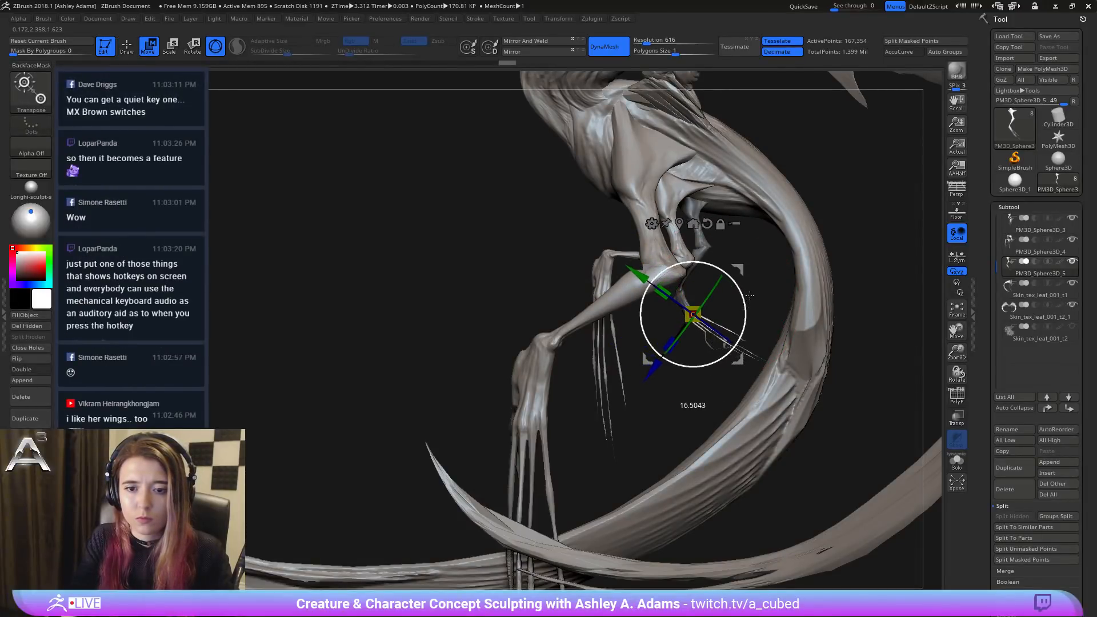
right_click_drag(749, 295, 813, 492)
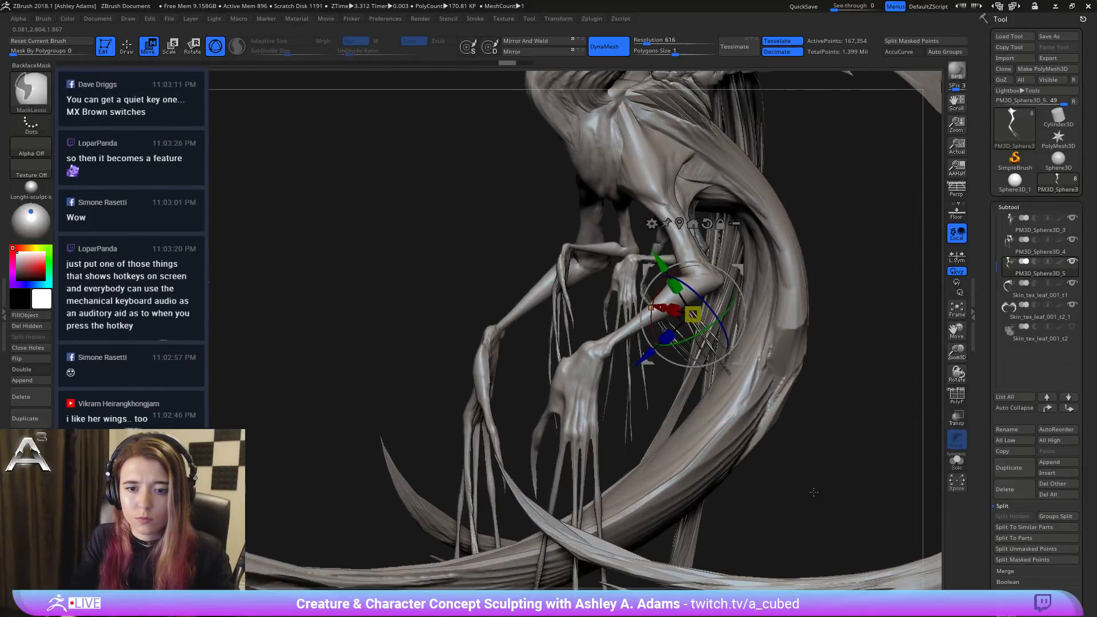
right_click_drag(685, 388, 702, 313)
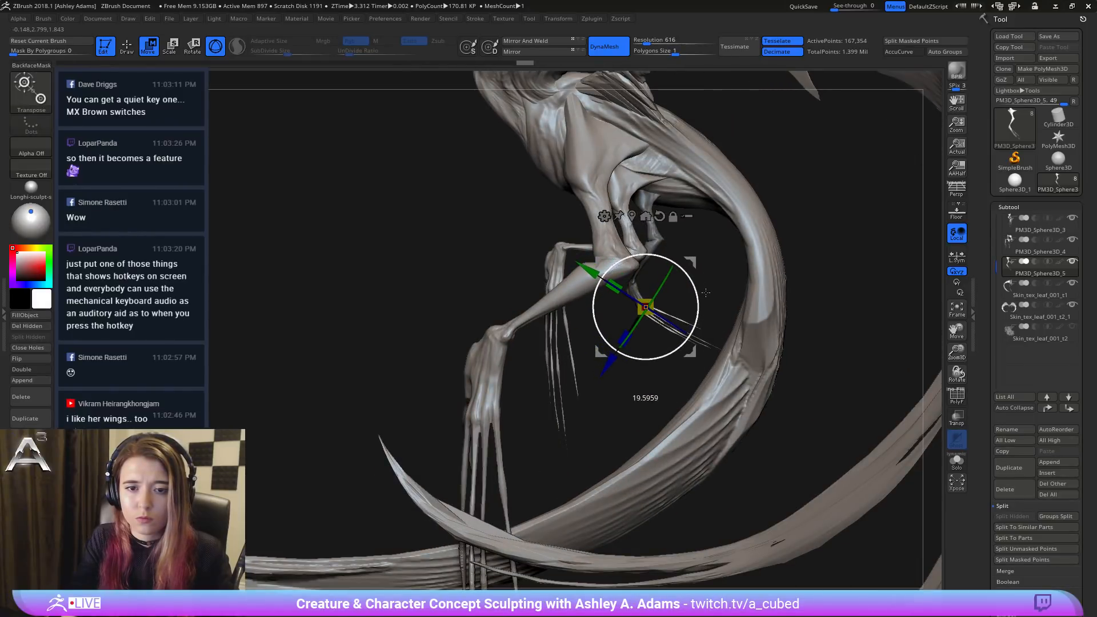
key("q")
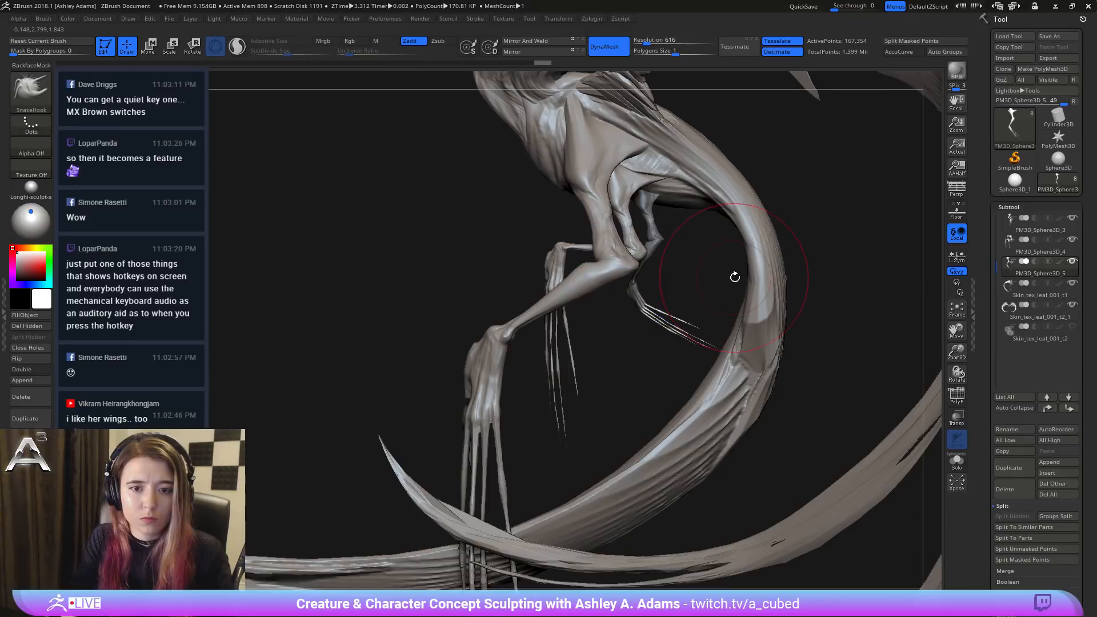
Step: Pull the duplicated arms' hands and fingers into a smooth curve with the SnakeHook brush
mouse_move(734, 275)
right_mouse_down()
mouse_move(734, 321)
mouse_move(795, 293)
right_mouse_up()
key("ctrl")
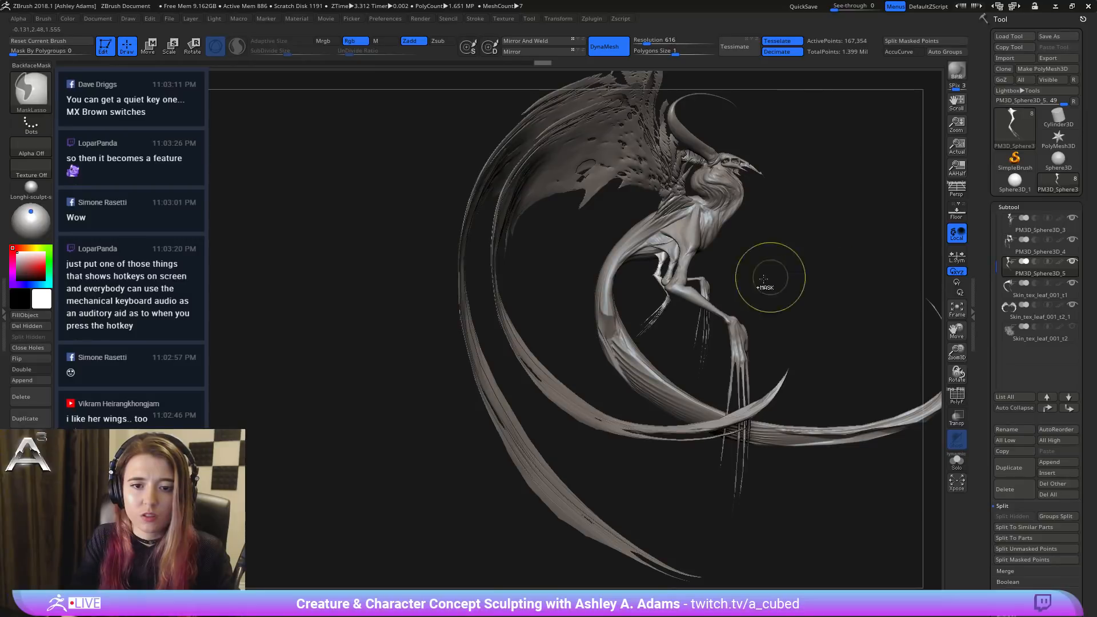
key("space")
left_click_drag(692, 280, 656, 320)
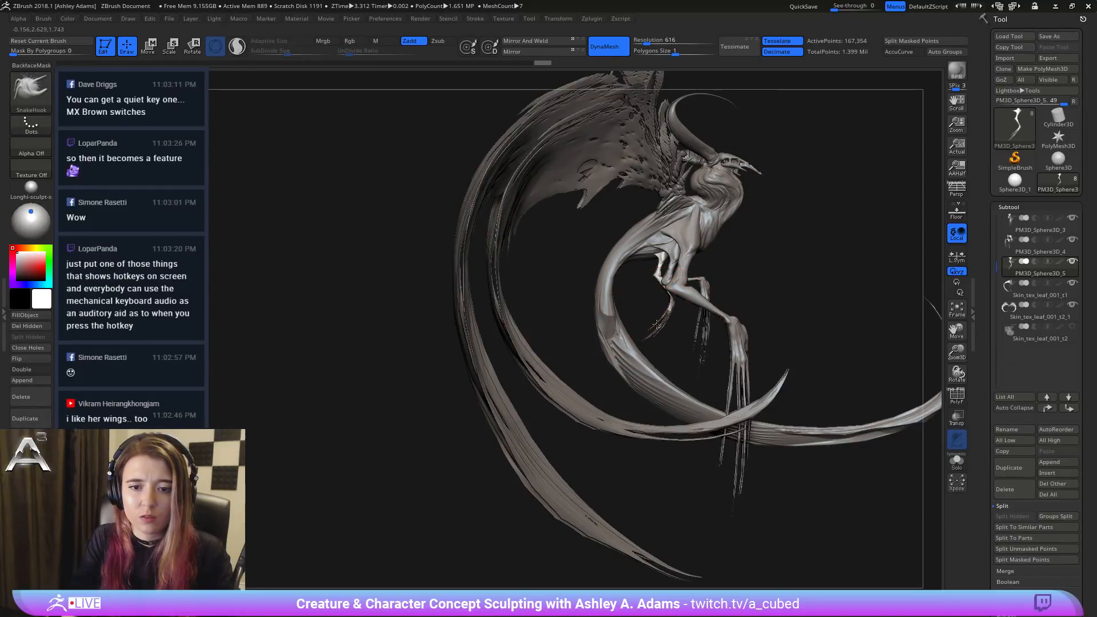
Step: Switch to the large front arm pair, PM3D_Sphere3D_3, and bend its long fingers with the SnakeHook brush
left_click(706, 329, "alt")
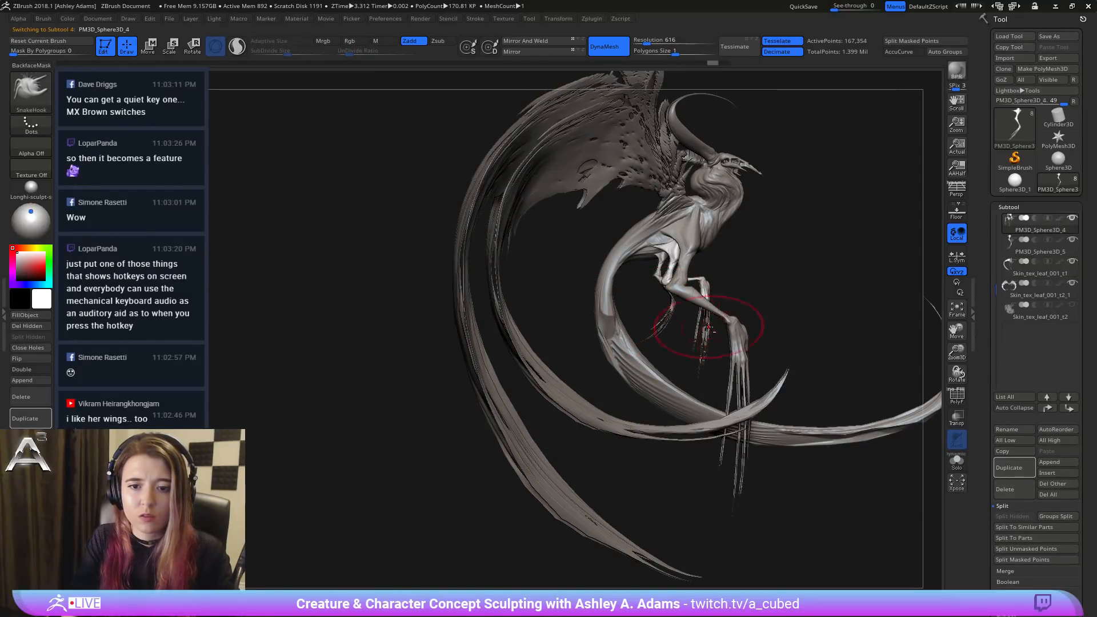
right_click_drag(711, 323, 512, 200)
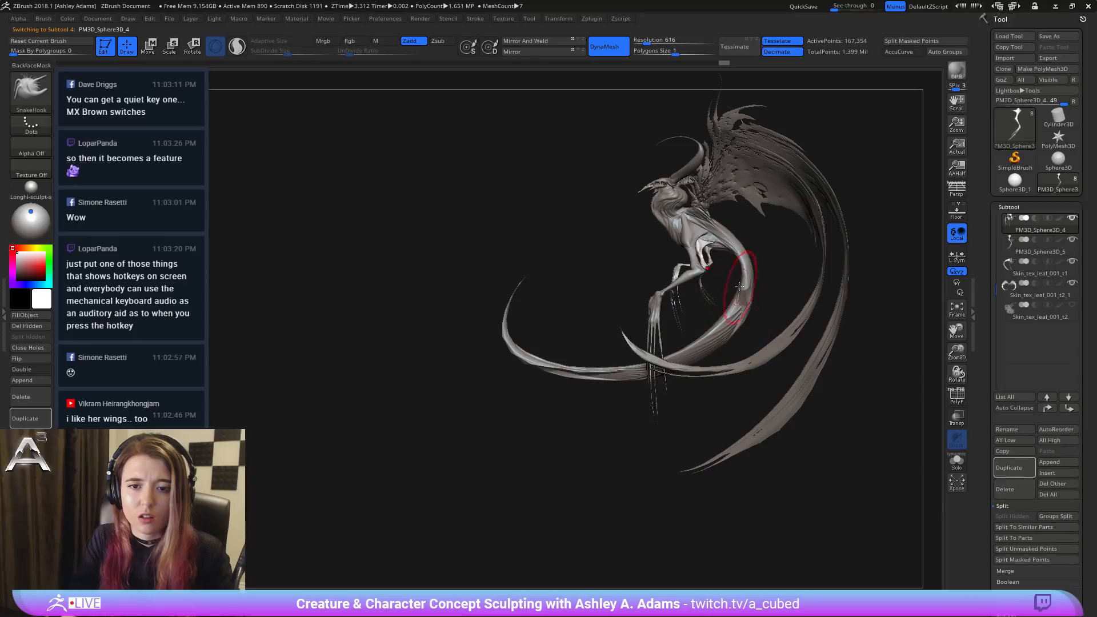
left_click(658, 326, "alt")
key("space")
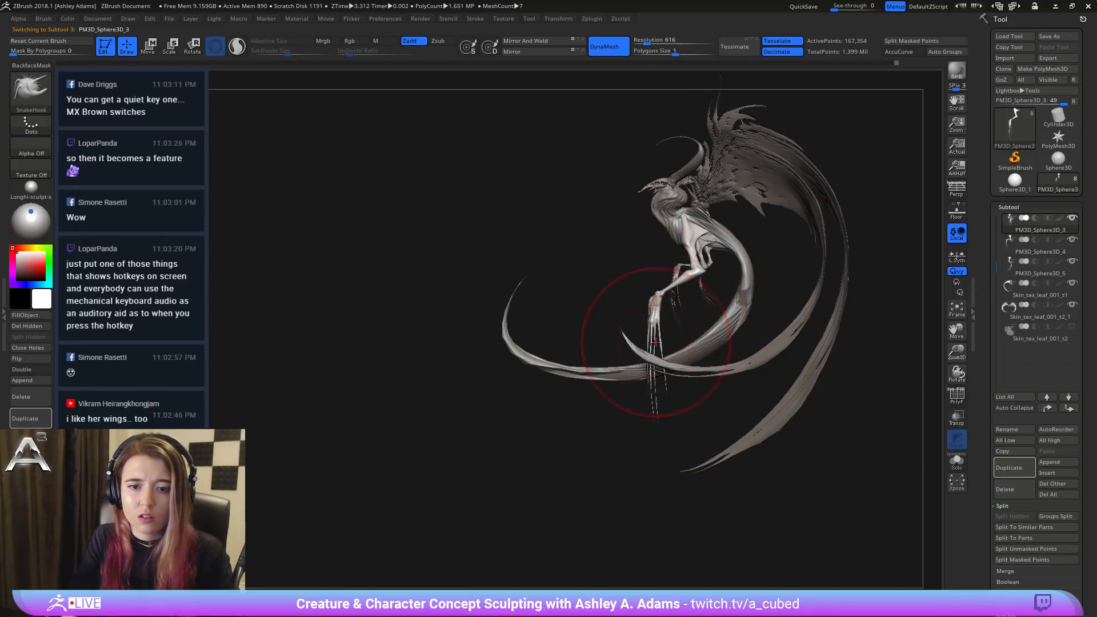
left_click_drag(650, 347, 644, 347)
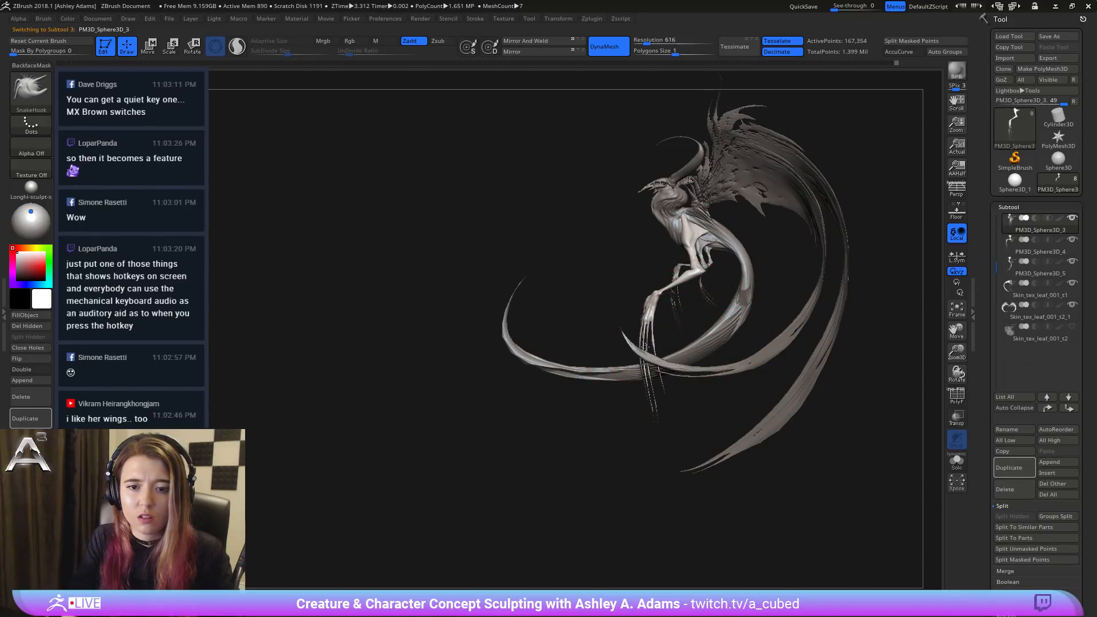
Step: Nudge the fingers of the large front arm pair with the SnakeHook brush and check their silhouette from the opposite side
left_click_drag(647, 395, 646, 394)
mouse_move(778, 353)
right_mouse_down()
mouse_move(696, 341)
mouse_move(688, 275)
mouse_move(637, 309)
right_mouse_up()
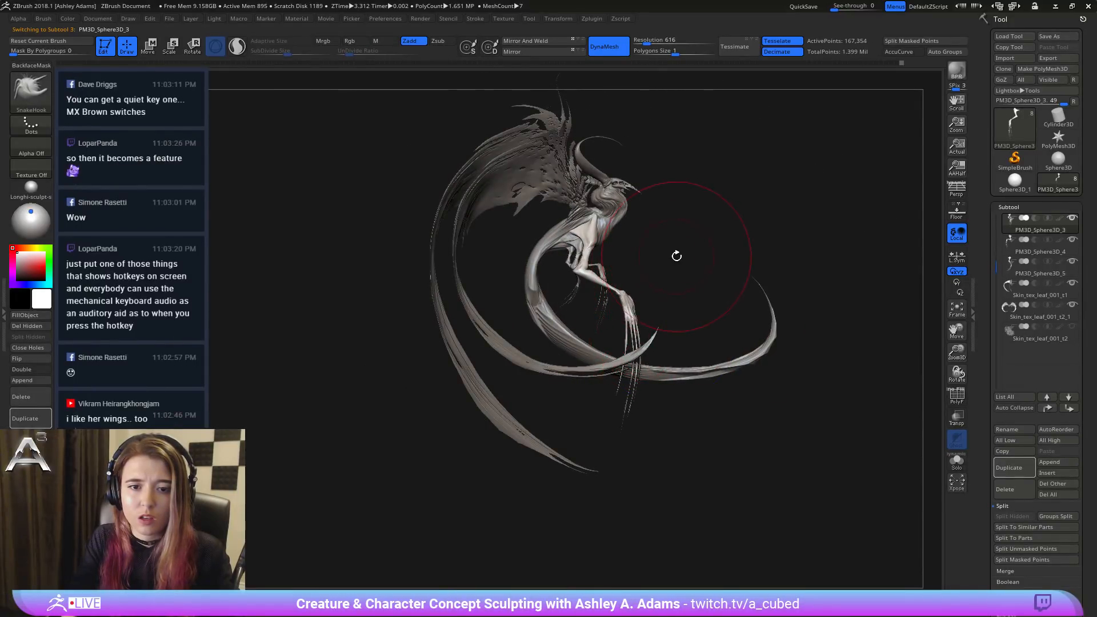
right_click(626, 274)
mouse_move(661, 350)
right_mouse_down("ctrl")
mouse_move(683, 268)
mouse_move(577, 257)
mouse_move(665, 355)
right_mouse_up("ctrl")
mouse_move(703, 257)
right_mouse_down("alt")
mouse_move(633, 366)
mouse_move(628, 343)
mouse_move(691, 323)
mouse_move(520, 217)
right_mouse_up("alt")
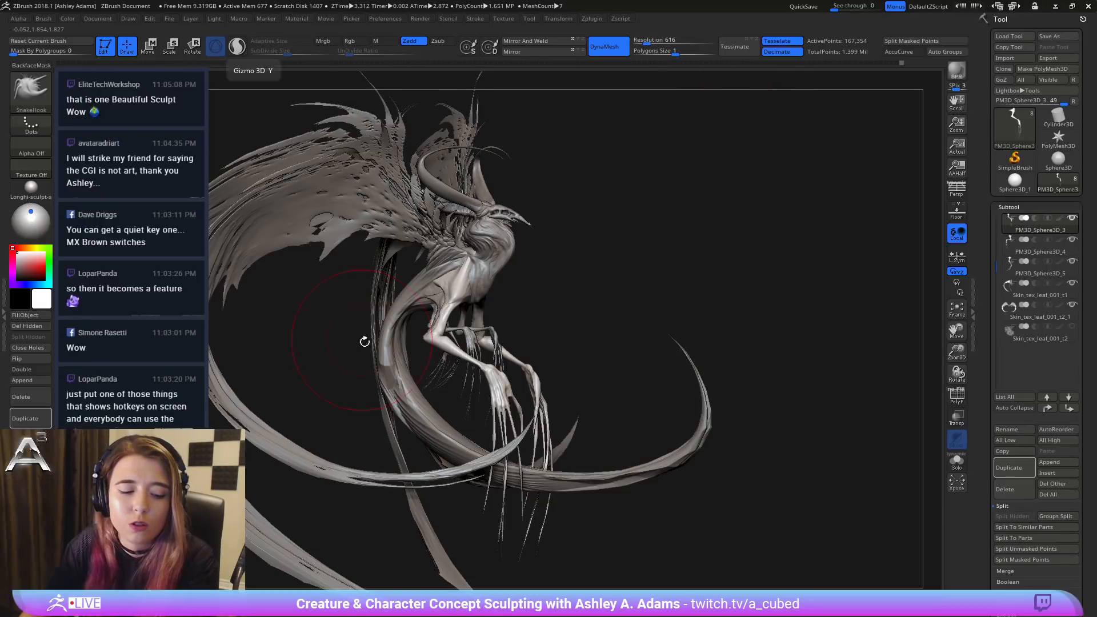
key("w")
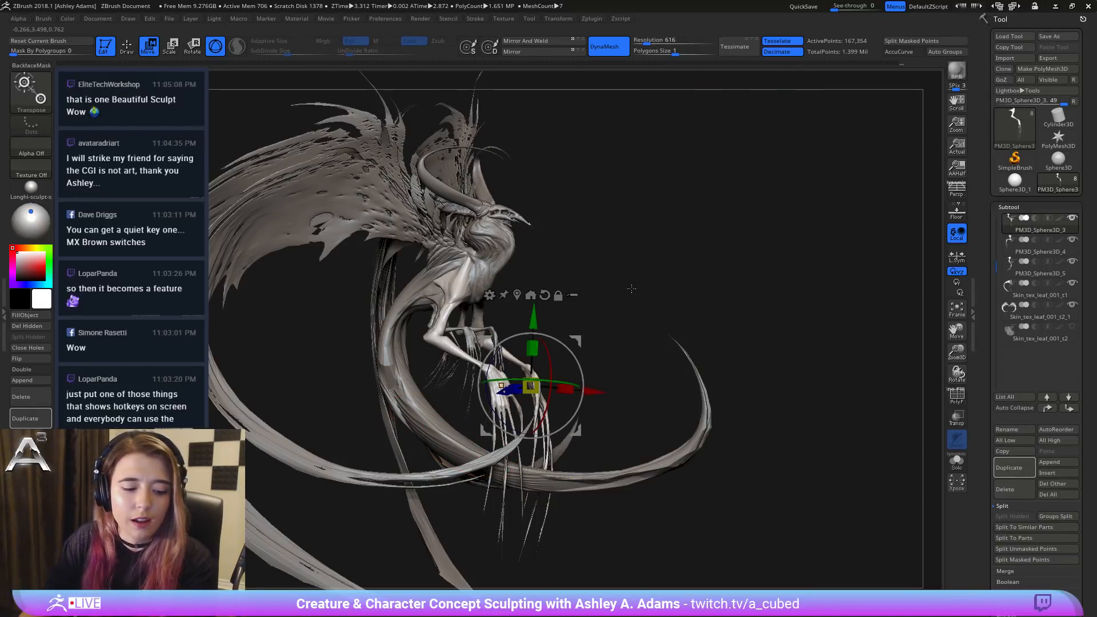
key("y")
mouse_move(475, 277)
left_mouse_down()
mouse_move(808, 256)
mouse_move(736, 150)
mouse_move(649, 142)
mouse_move(791, 250)
left_mouse_up()
key("y")
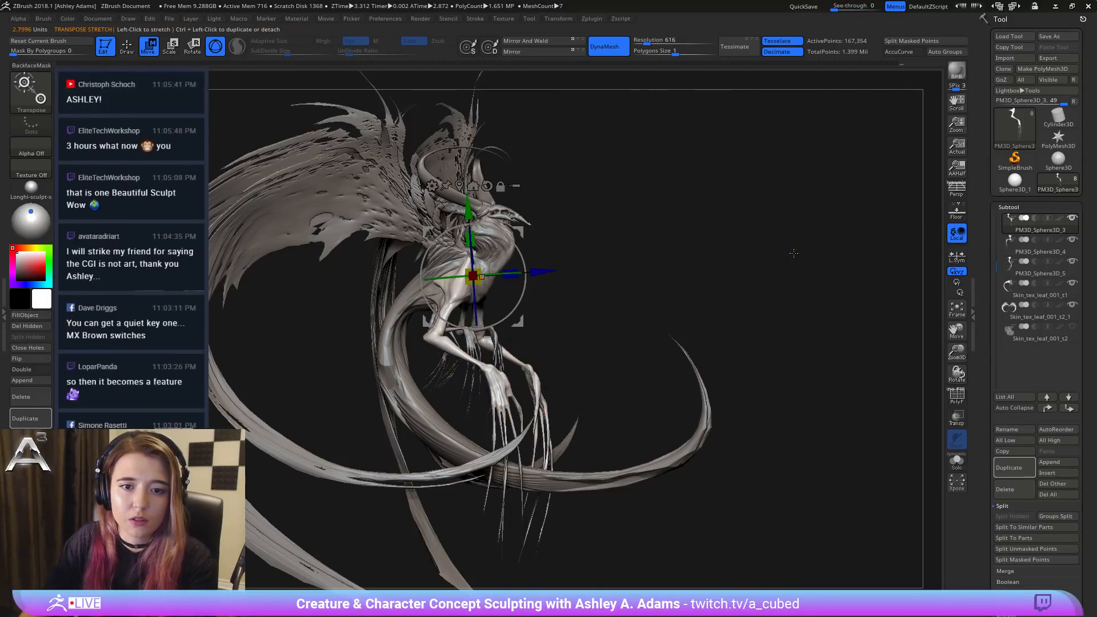
key("q")
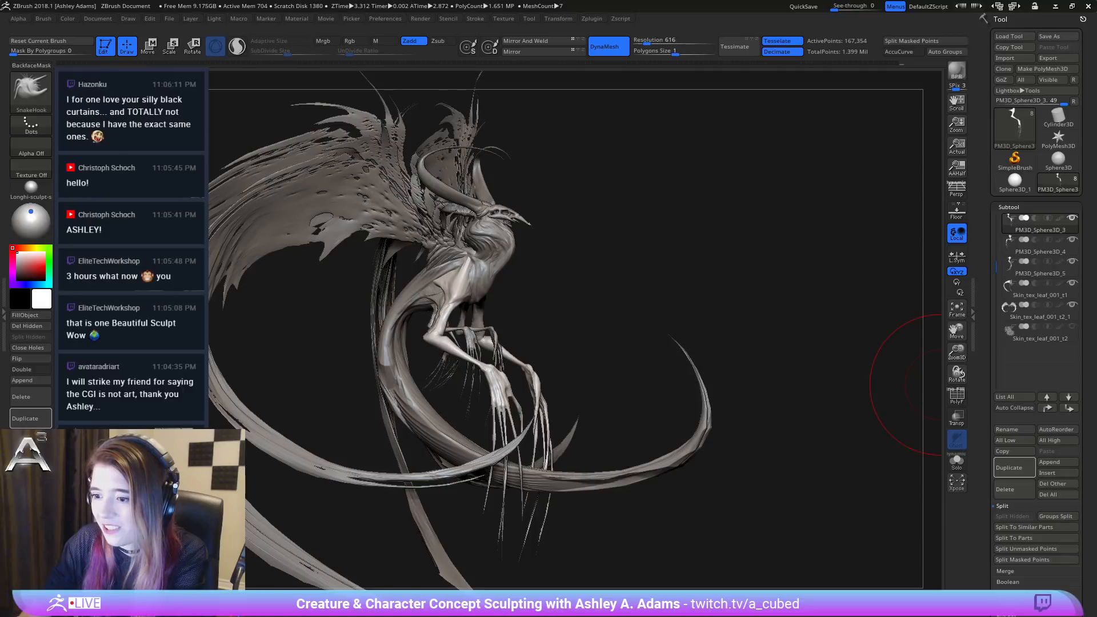
Step: Switch to the web browser to view the Reddit photo of the jacana carrying its babies, and close that window
key("alt+Tab")
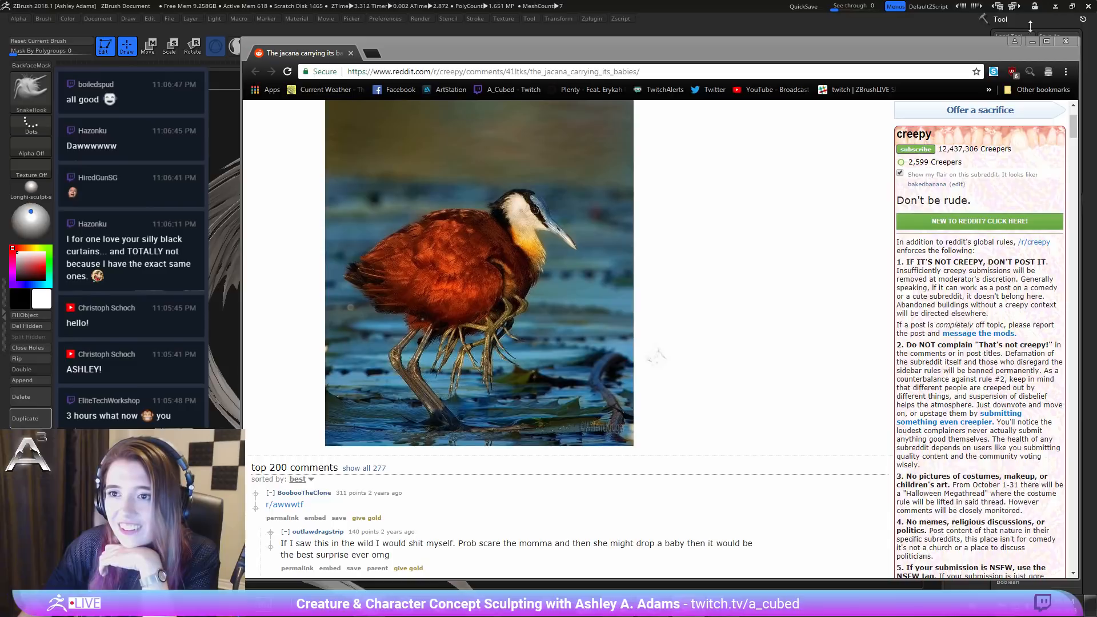
left_click(1065, 41)
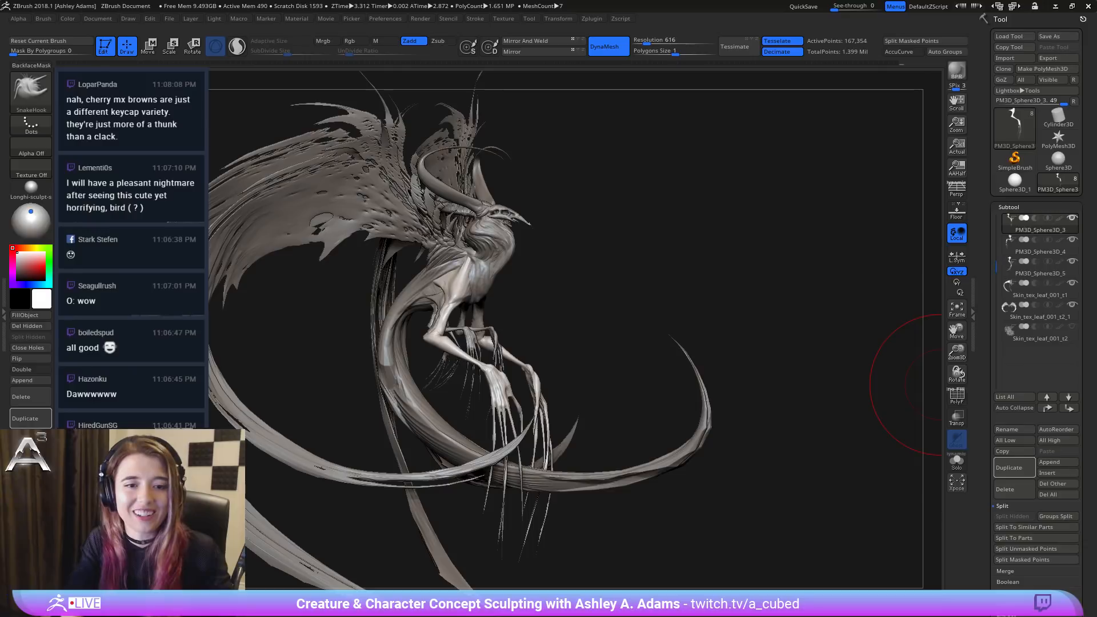
Step: Make the head and neck subtool active and smooth the lower jaw area beneath the beak
left_click_drag(937, 384, 846, 320)
key("space")
left_click_drag(651, 377, 560, 270, "alt")
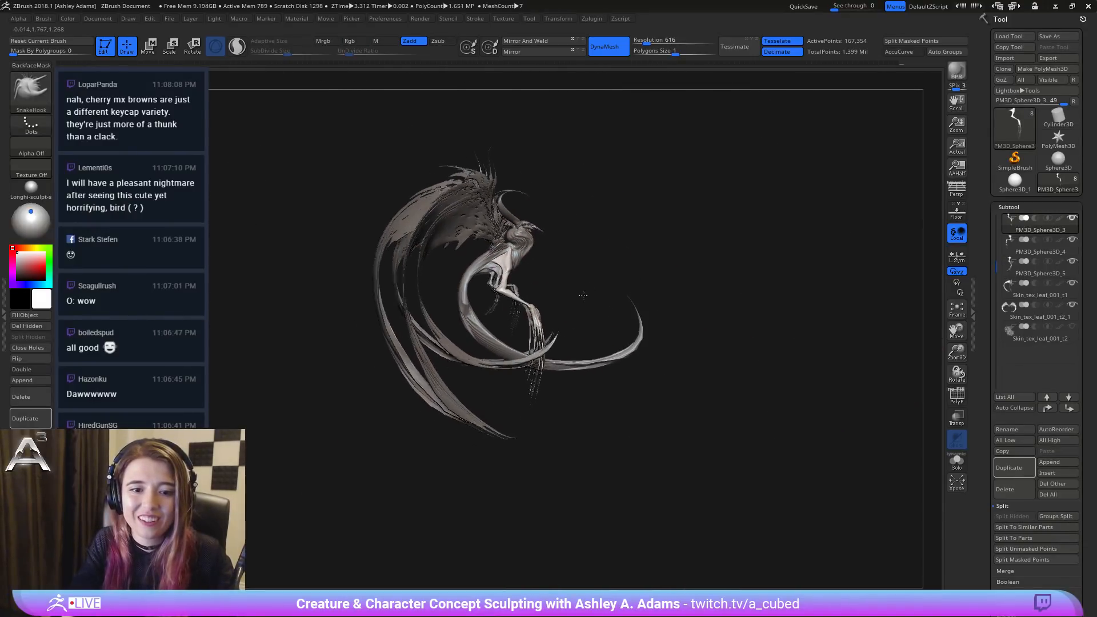
left_click_drag(811, 288, 422, 383)
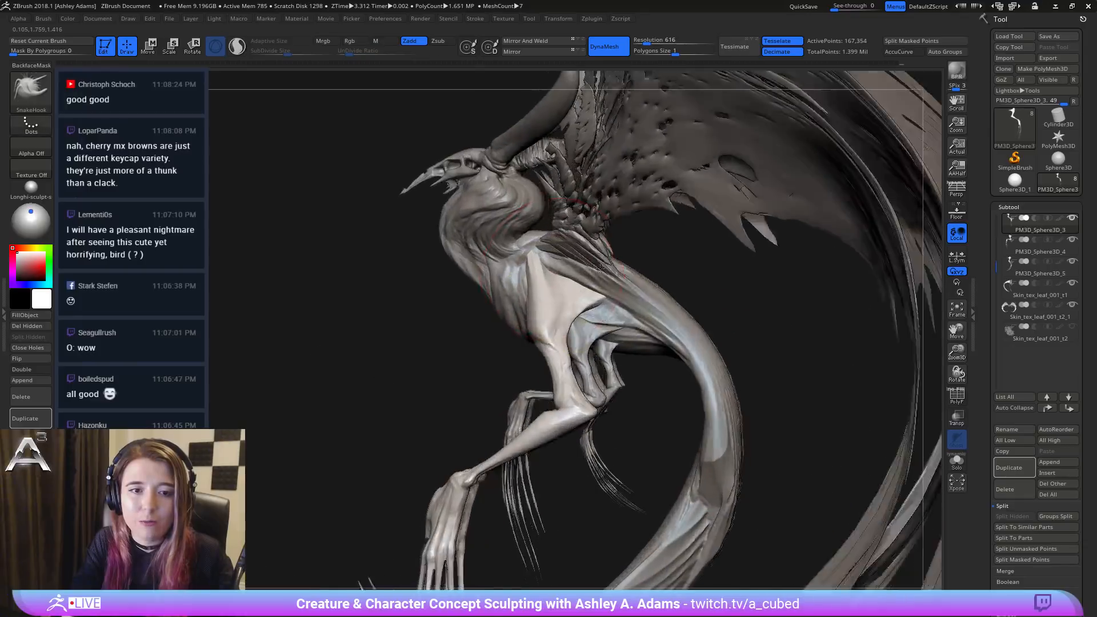
left_click_drag(354, 258, 606, 329)
right_click_drag(606, 330, 600, 377, "ctrl")
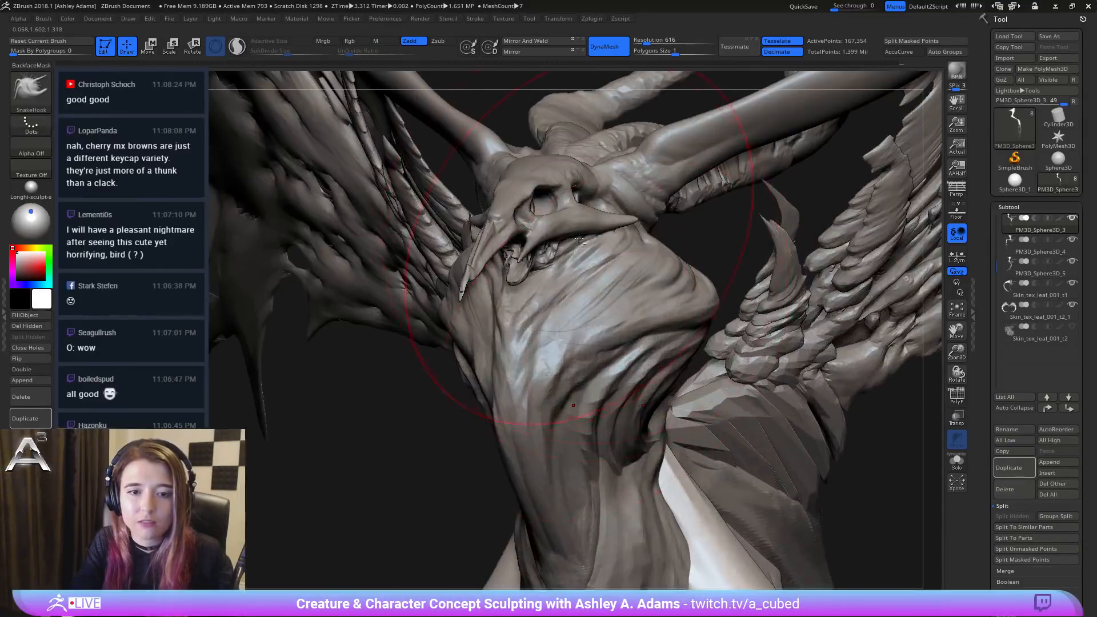
left_click(570, 232, "alt")
right_click_drag(594, 235, 506, 263)
key("space")
key("space")
left_click(526, 262)
left_click_drag(524, 261, 517, 264, "shift")
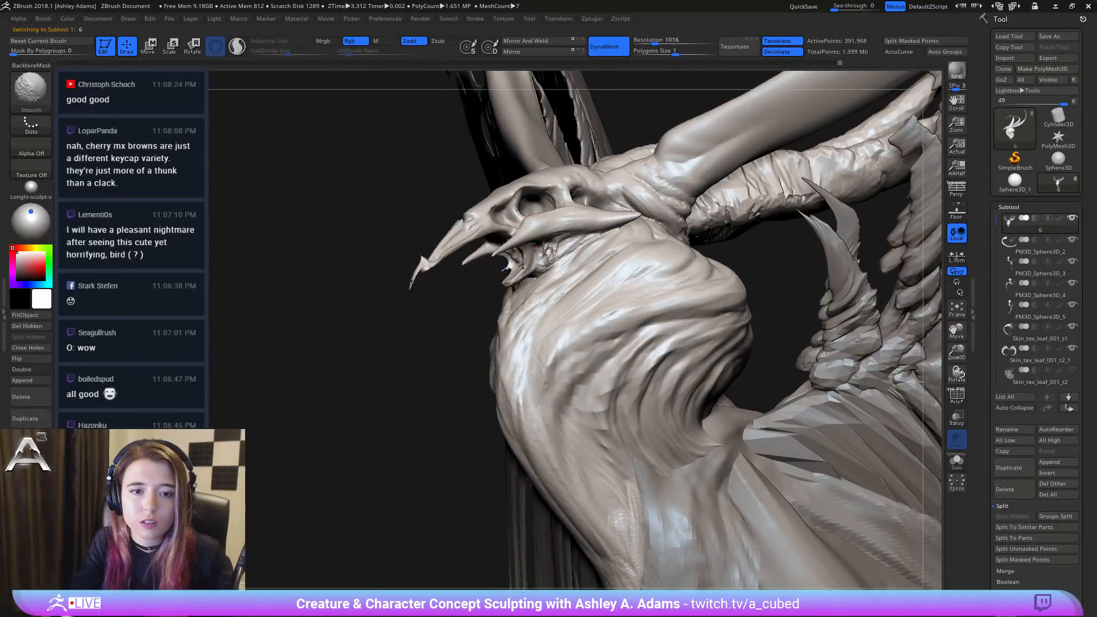
Step: Build up the inside of the open mouth with the ClayBuildup brush and smooth the added volume
mouse_move(529, 249)
right_mouse_down()
mouse_move(620, 249)
mouse_move(522, 246)
right_mouse_up()
key("2")
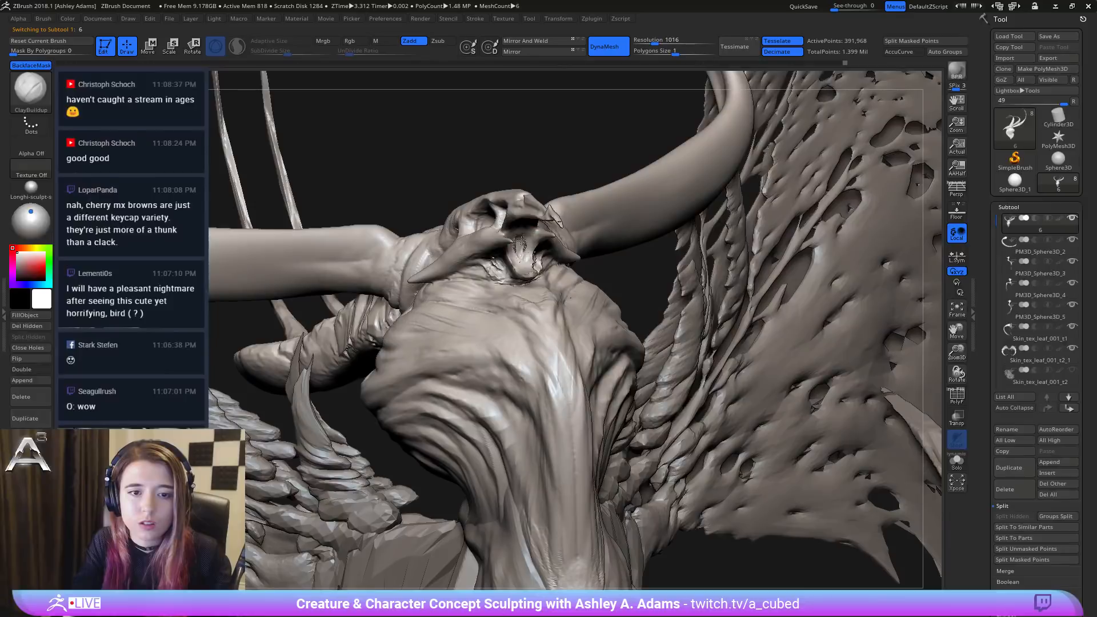
left_click_drag(521, 246, 517, 253)
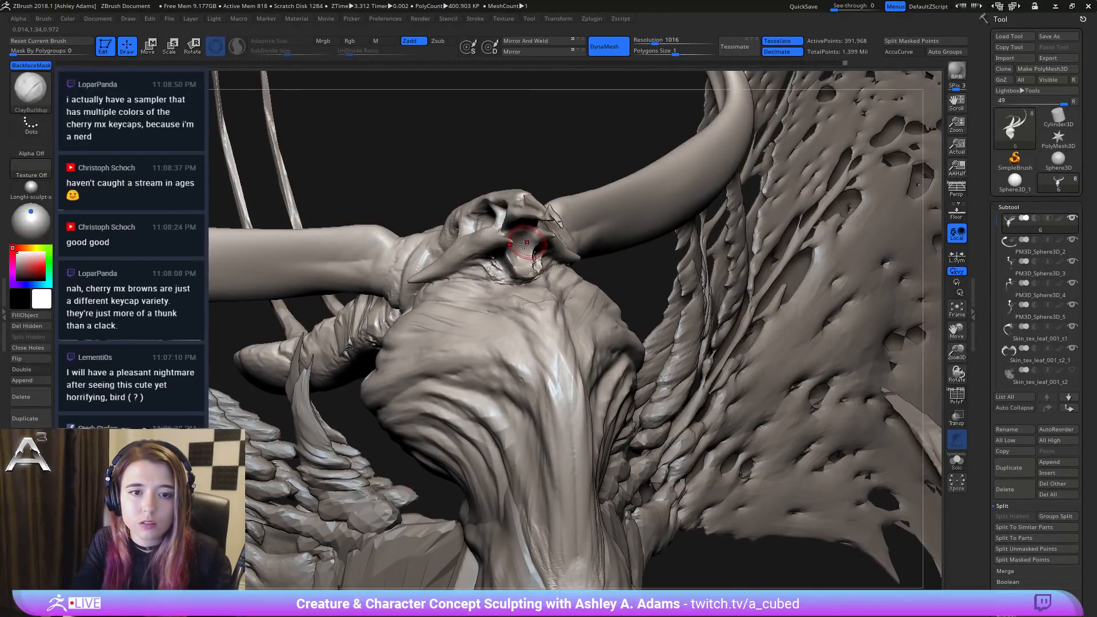
mouse_move(516, 251)
right_mouse_down()
mouse_move(548, 250)
mouse_move(514, 248)
right_mouse_up()
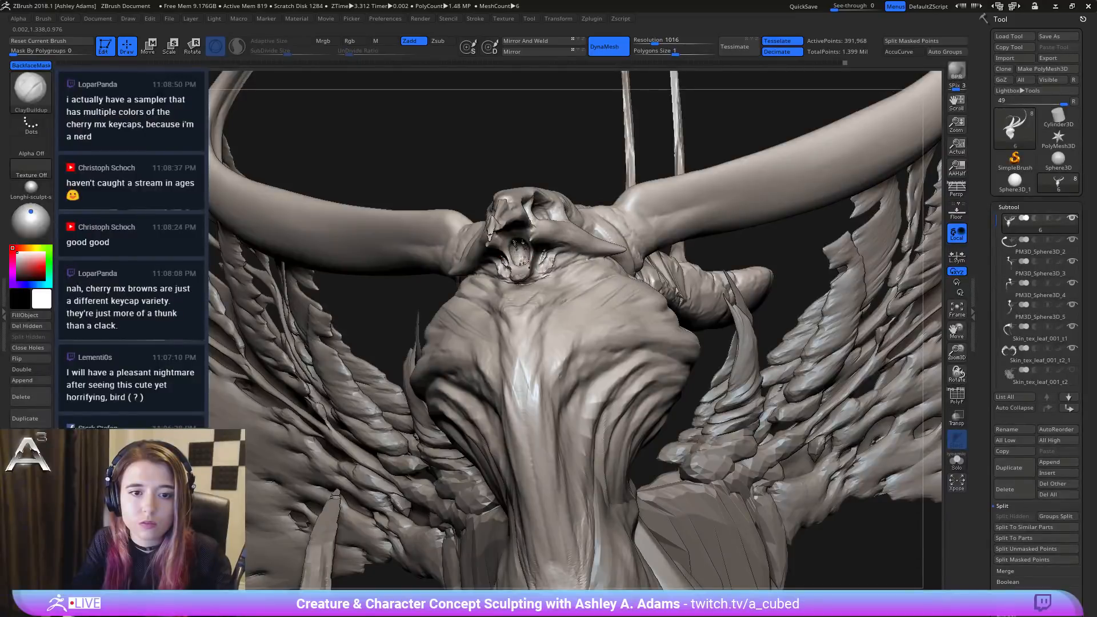
key("shift")
left_click_drag(517, 248, 519, 251, "shift")
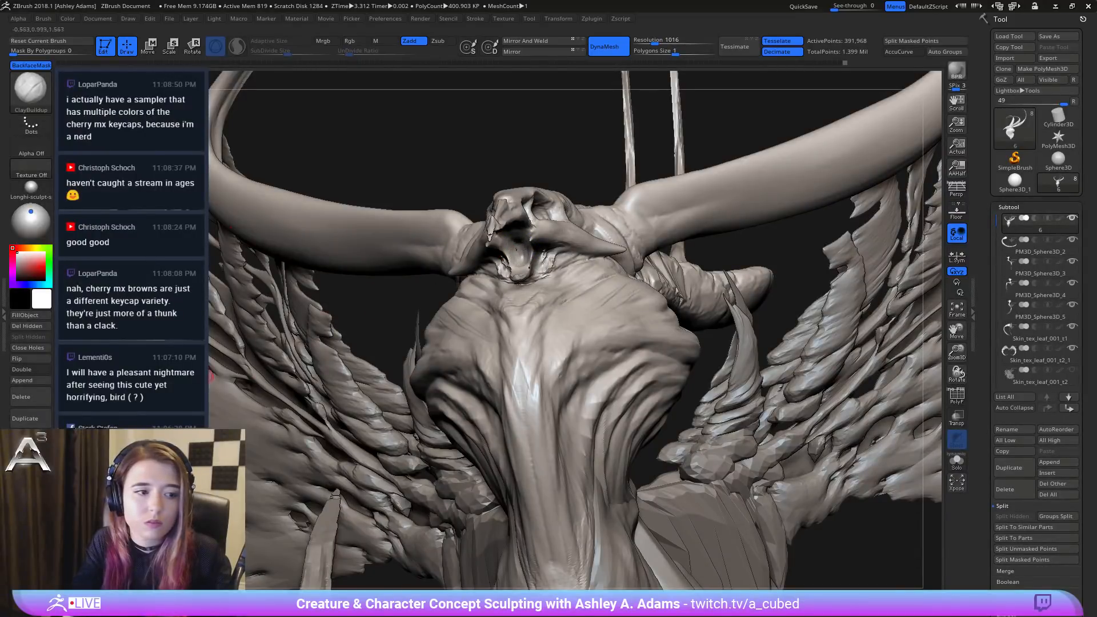
Step: Close the open holes in the head mesh
left_click(31, 348)
left_click_drag(360, 283, 520, 247)
left_click_drag(343, 171, 485, 194)
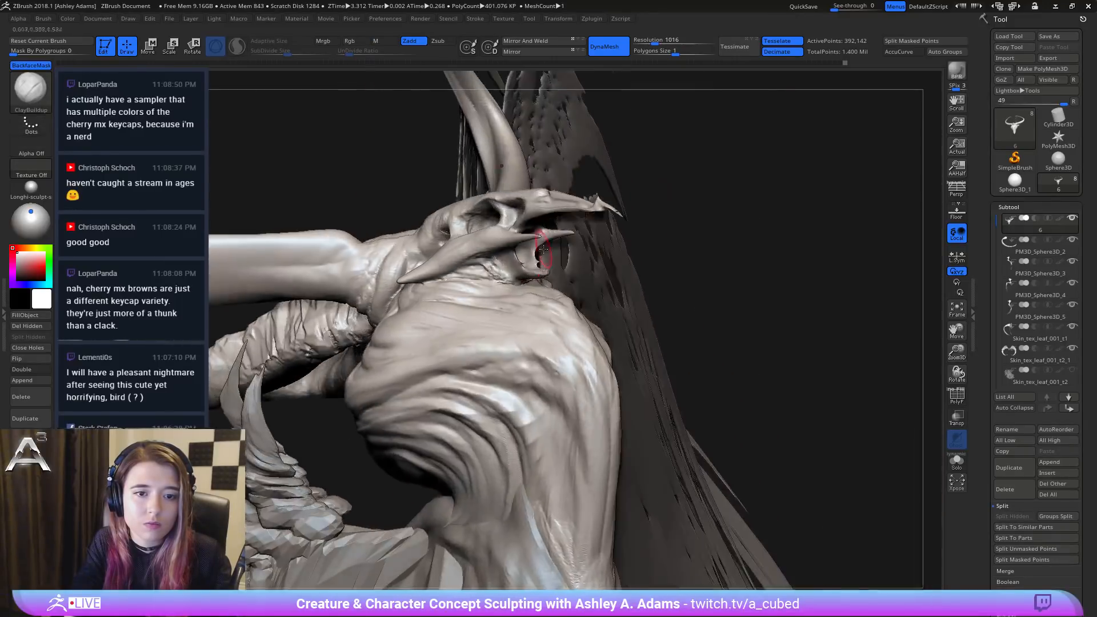
Step: Pull the lower jaw forward into a short point with the SnakeHook brush and smooth it
right_click_drag(506, 265, 537, 257)
key("b")
key("s")
key("h")
key("space")
left_click_drag(537, 257, 510, 254)
right_click_drag(503, 257, 521, 255)
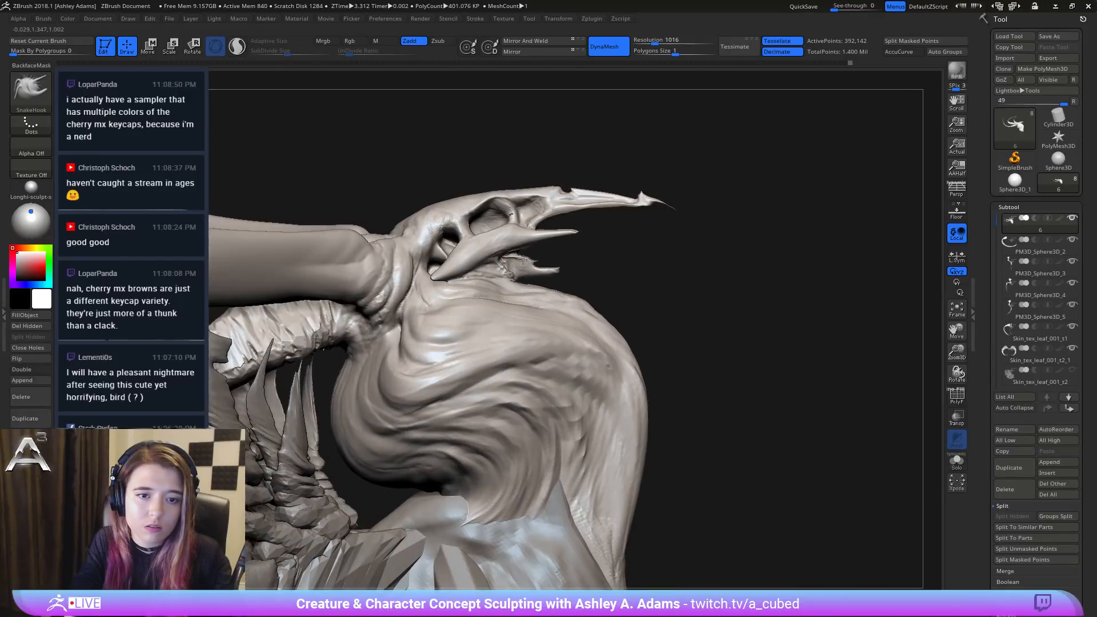
left_click_drag(521, 255, 518, 256, "shift")
Step: Thicken the lower jaw beneath the beak with the ClayBuildup brush
right_click_drag(519, 256, 519, 277)
key("space")
key("b")
key("c")
key("b")
mouse_move(518, 277)
left_mouse_down()
mouse_move(531, 280)
mouse_move(522, 279)
left_mouse_up()
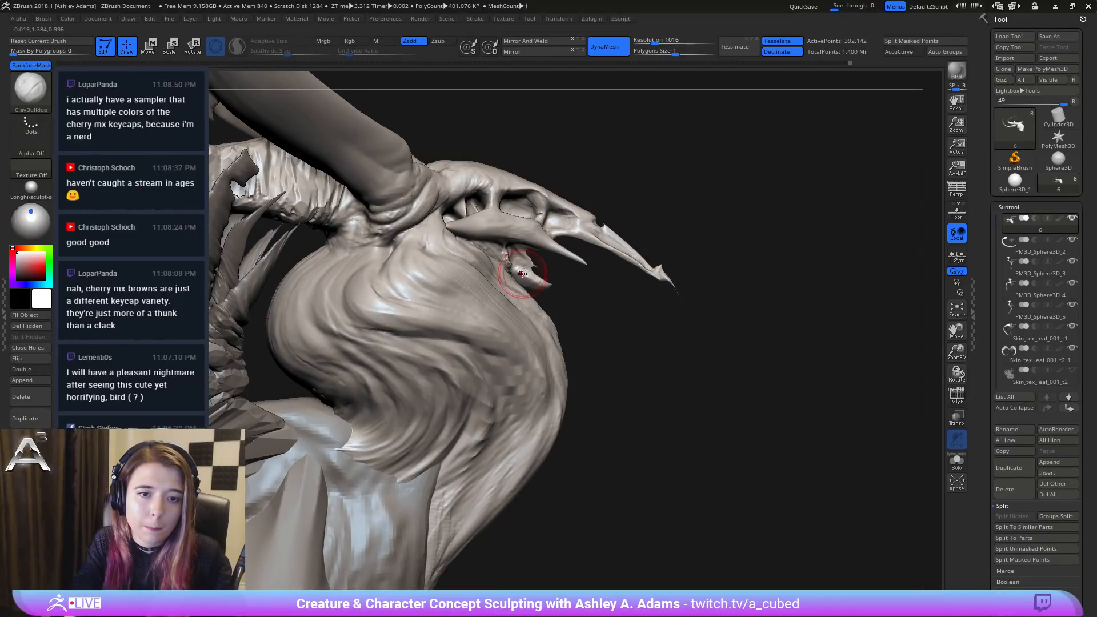
Step: Carve a crease at the back of the lower jaw with the DamStandard brush
mouse_move(491, 220)
right_mouse_down()
mouse_move(517, 264)
mouse_move(514, 247)
right_mouse_up()
key("space")
key("b")
key("d")
key("s")
mouse_move(509, 259)
left_mouse_down()
mouse_move(504, 250)
mouse_move(502, 267)
left_mouse_up()
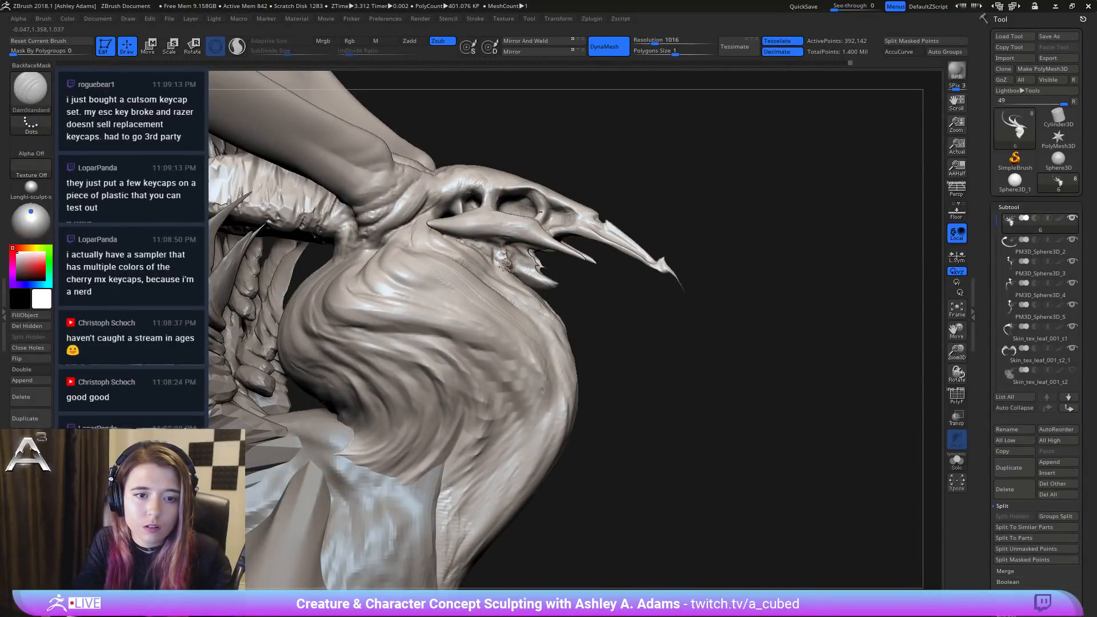
Step: Pull small jagged teeth up from the rim of the lower jaw with the SnakeHook brush
mouse_move(480, 260)
right_mouse_down()
mouse_move(512, 256)
mouse_move(509, 289)
right_mouse_up()
right_click(511, 281)
key("b")
key("s")
key("h")
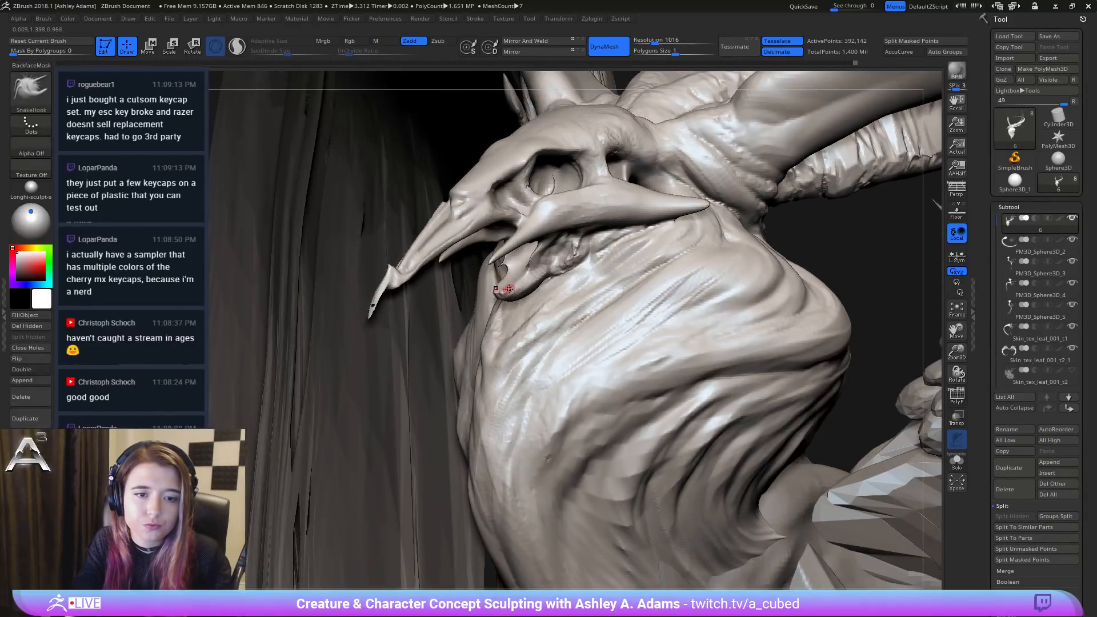
left_click_drag(516, 284, 520, 273)
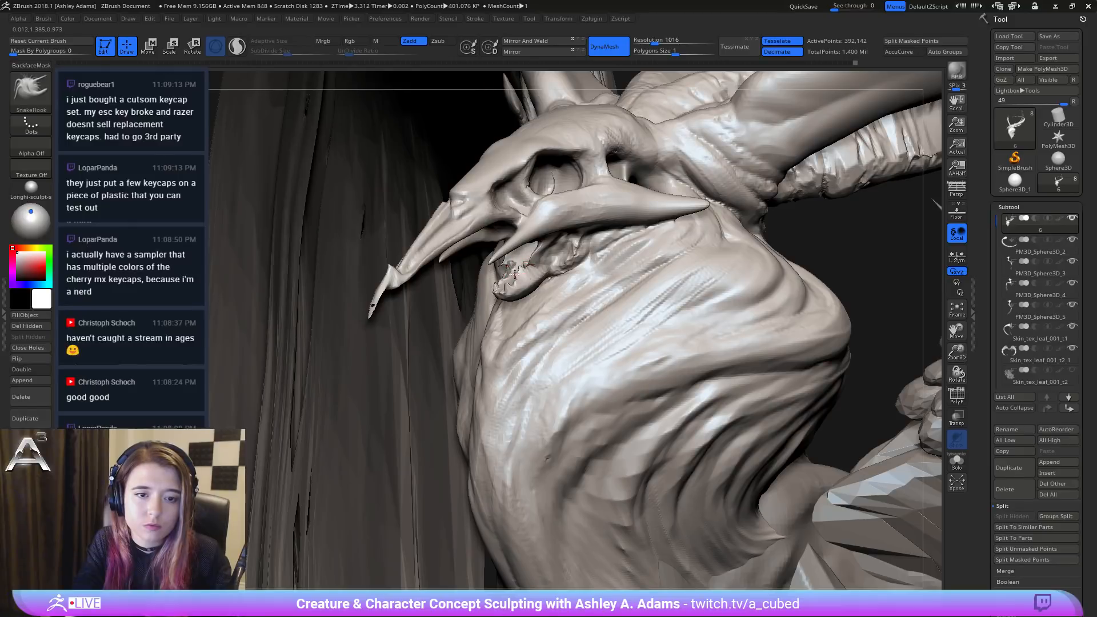
right_click_drag(514, 274, 497, 269)
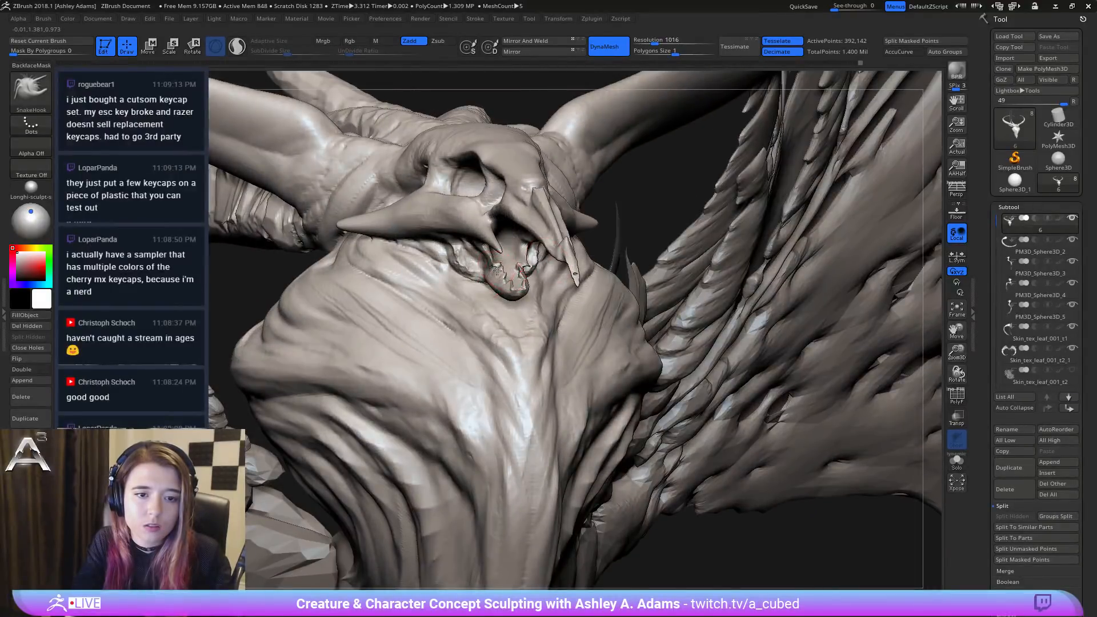
left_click_drag(497, 271, 490, 267)
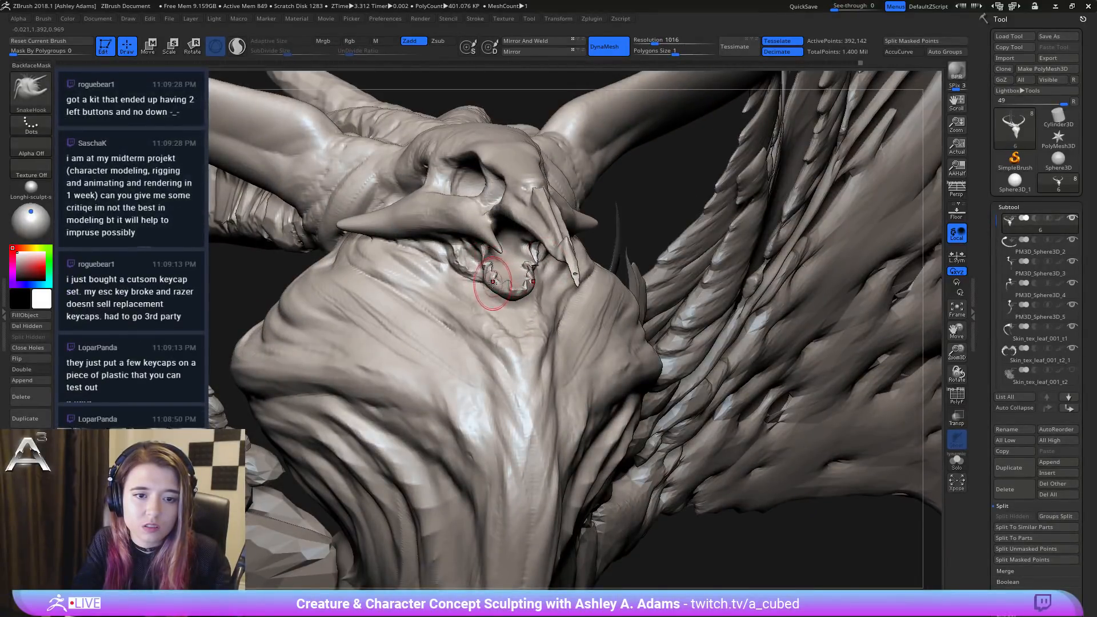
Step: Refine the lower jaw's teeth with the SnakeHook brush, checking the mouth from the front and side
right_click_drag(502, 286, 504, 278)
key("b")
key("c")
key("b")
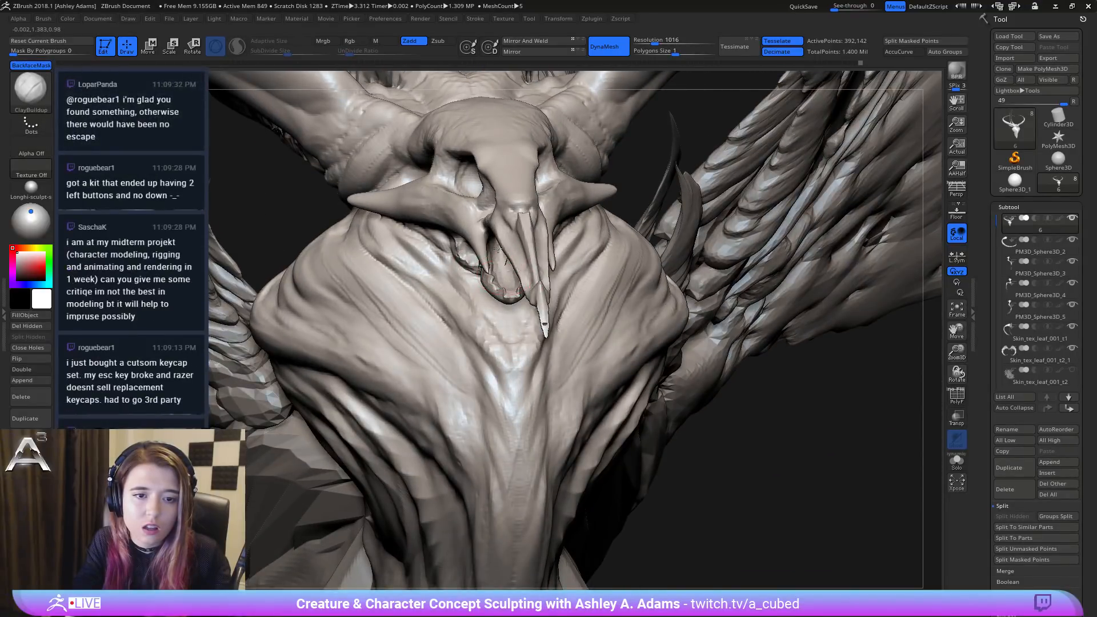
key("b")
key("s")
key("h")
mouse_move(490, 280)
right_mouse_down()
mouse_move(486, 246)
mouse_move(508, 213)
right_mouse_up()
mouse_move(531, 155)
right_mouse_down()
mouse_move(563, 215)
mouse_move(503, 274)
right_mouse_up()
right_click(573, 296)
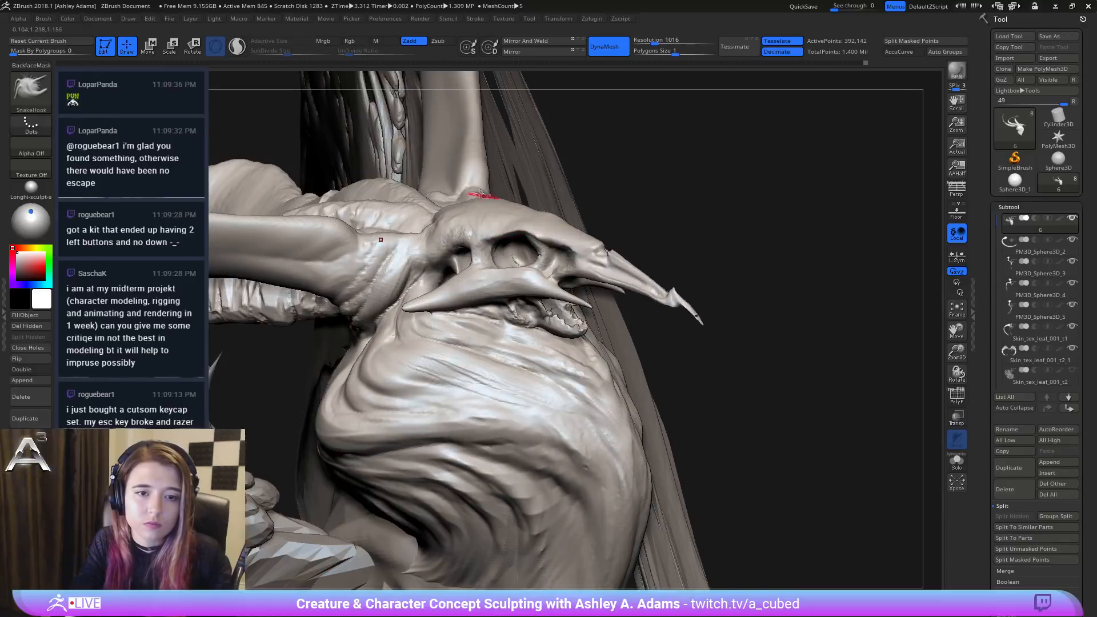
Step: Build up the top of the skull near the horn base with the ClayBuildup brush
key("b")
key("c")
key("b")
mouse_move(465, 216)
left_mouse_down()
mouse_move(448, 225)
mouse_move(525, 205)
left_mouse_up()
Step: Review the whole creature and save the tool as a new file named 7
mouse_move(525, 205)
right_mouse_down("ctrl")
mouse_move(493, 228)
mouse_move(611, 222)
right_mouse_up("ctrl")
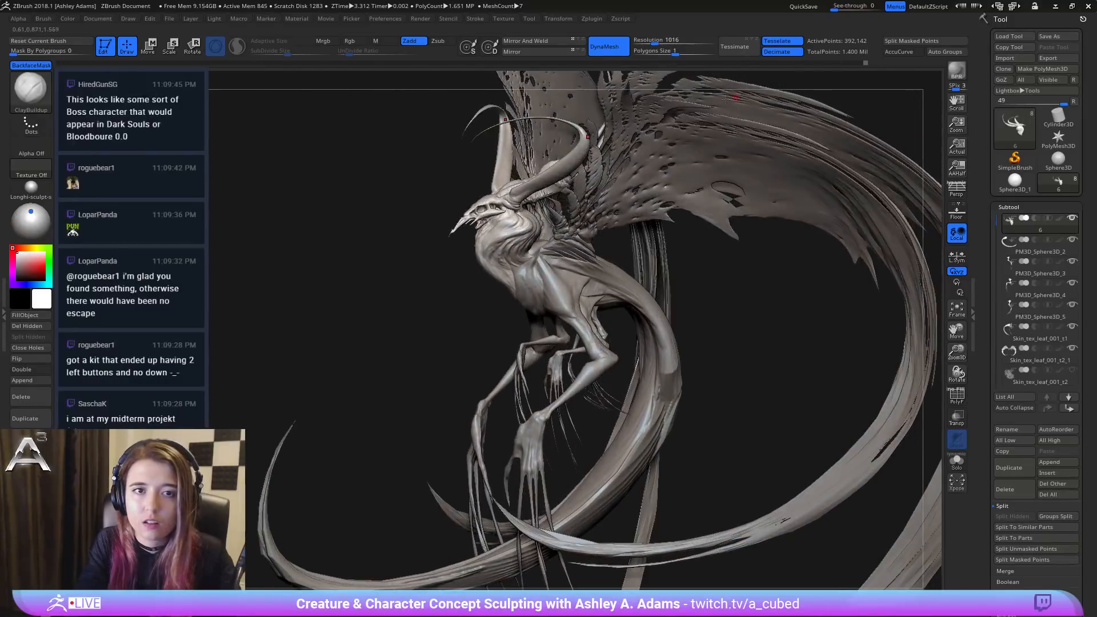
right_click_drag(428, 196, 771, 452, "ctrl")
right_click_drag(573, 314, 571, 257, "ctrl")
mouse_move(572, 257)
right_mouse_down()
mouse_move(678, 309)
mouse_move(634, 303)
mouse_move(531, 246)
mouse_move(659, 173)
mouse_move(585, 242)
right_mouse_up()
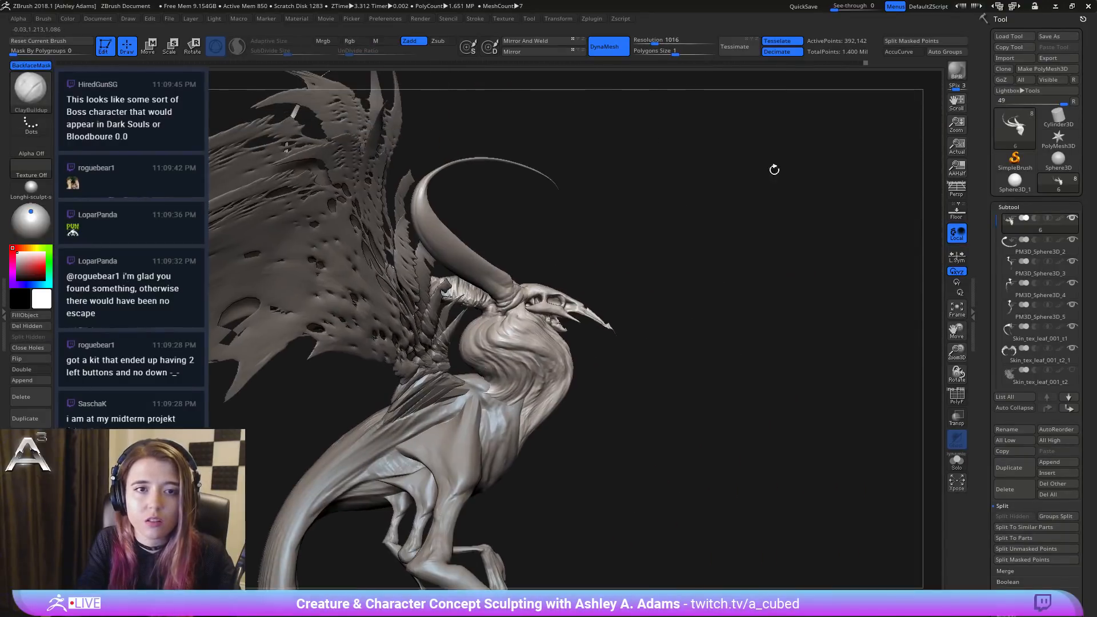
left_click(1055, 36)
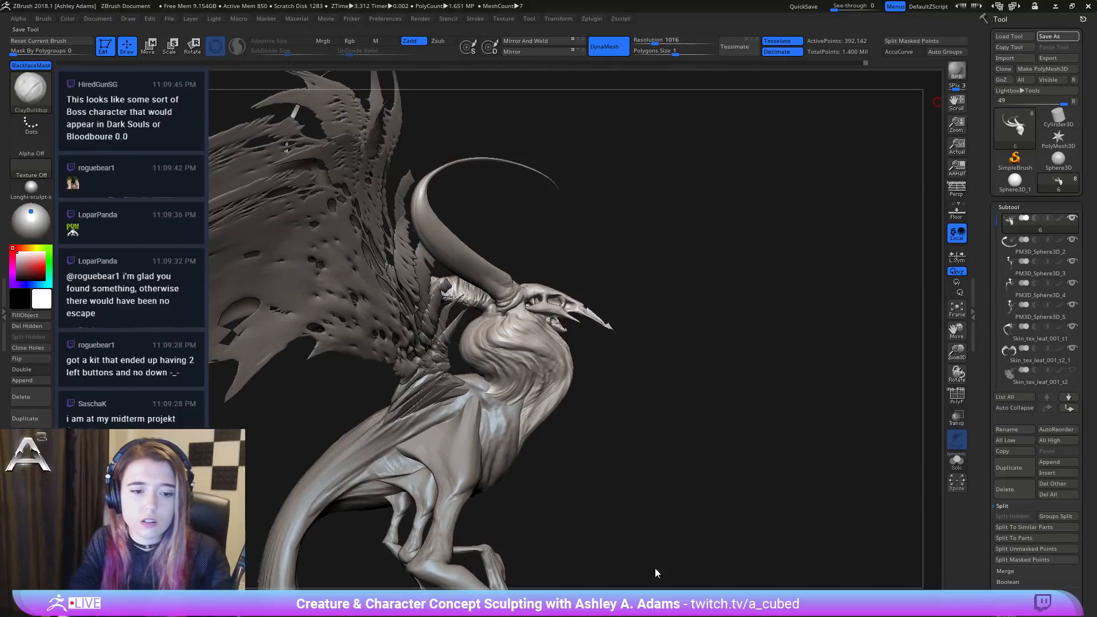
Step: Load the Slash2 brush from the Lightbox Slash folder and enable Sculptris Pro with a SubDivide Size of 0.24925
mouse_move(488, 343)
right_mouse_down("ctrl")
mouse_move(416, 287)
mouse_move(415, 233)
mouse_move(460, 186)
mouse_move(488, 293)
mouse_move(505, 276)
mouse_move(476, 254)
right_mouse_up("ctrl")
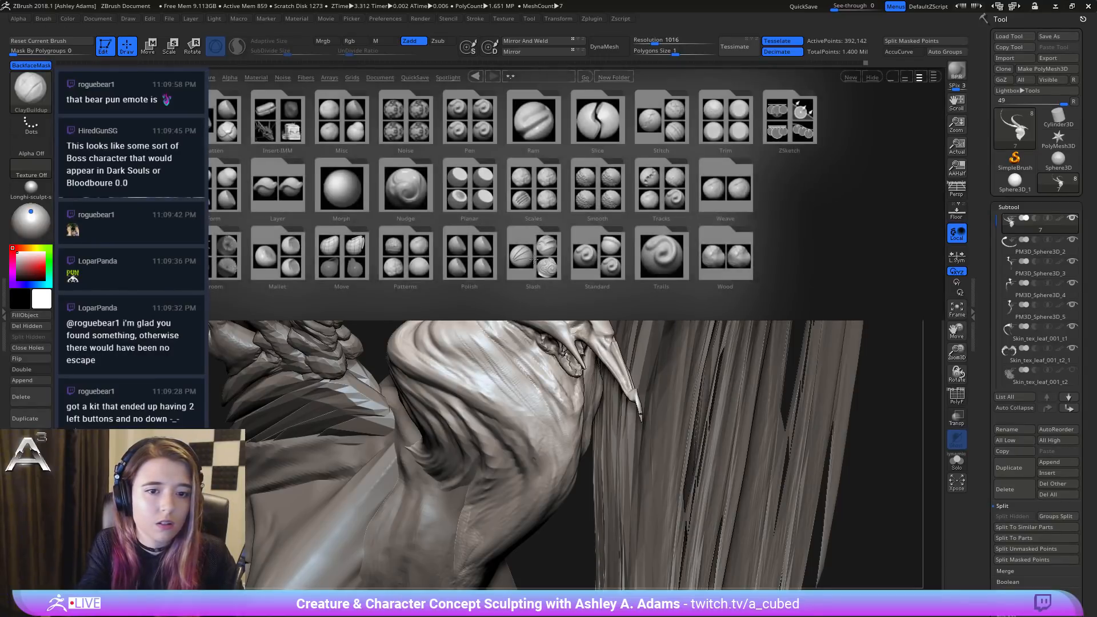
double_click(534, 257)
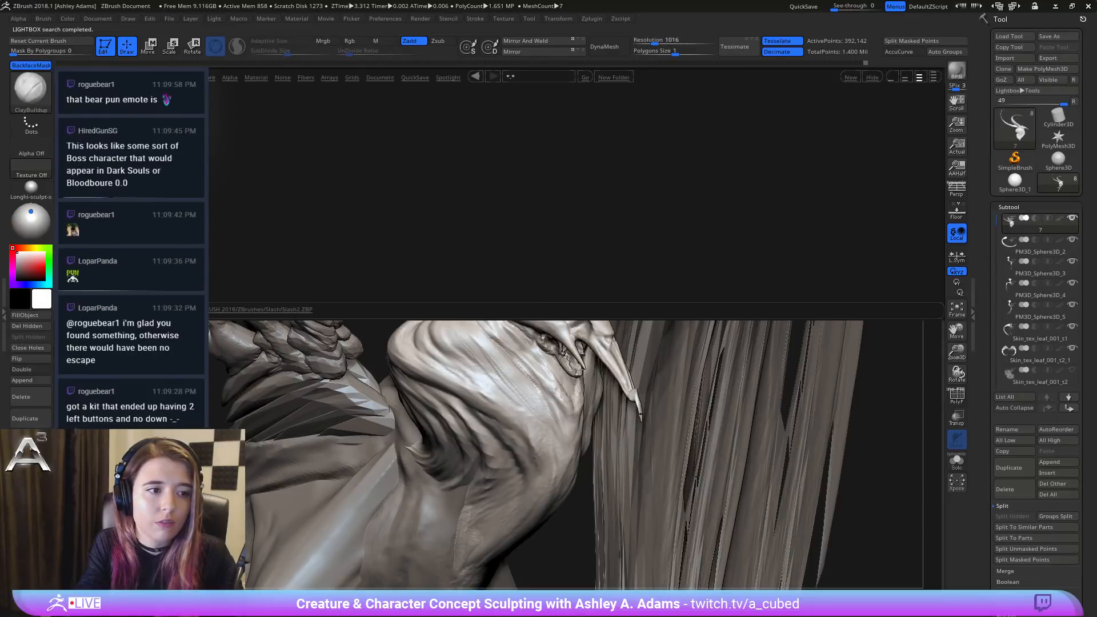
left_click(240, 49)
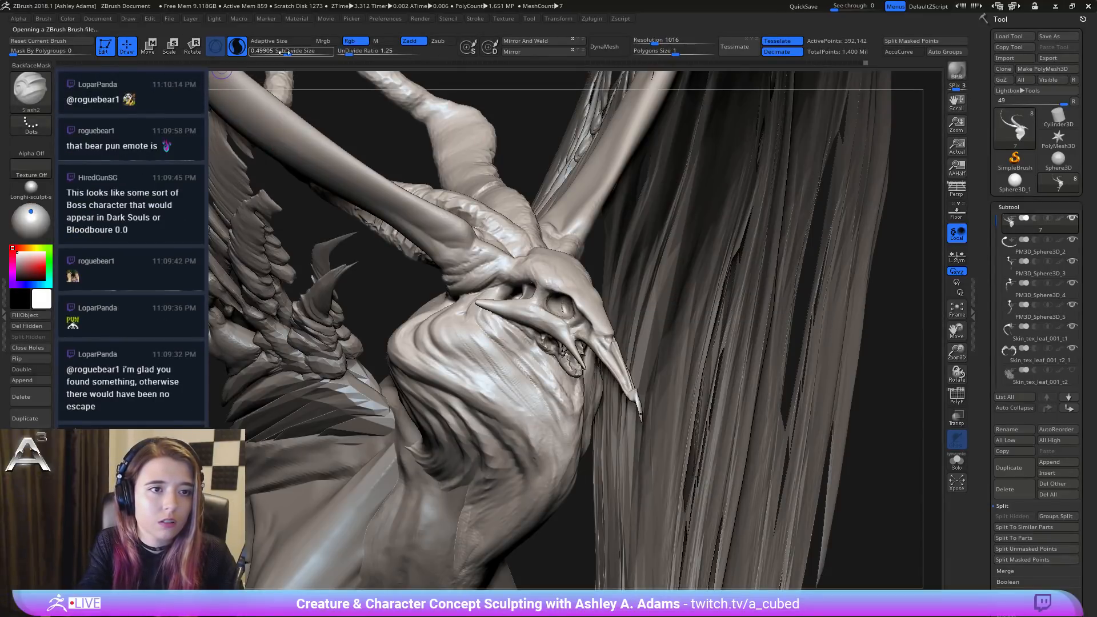
left_click_drag(454, 280, 582, 245)
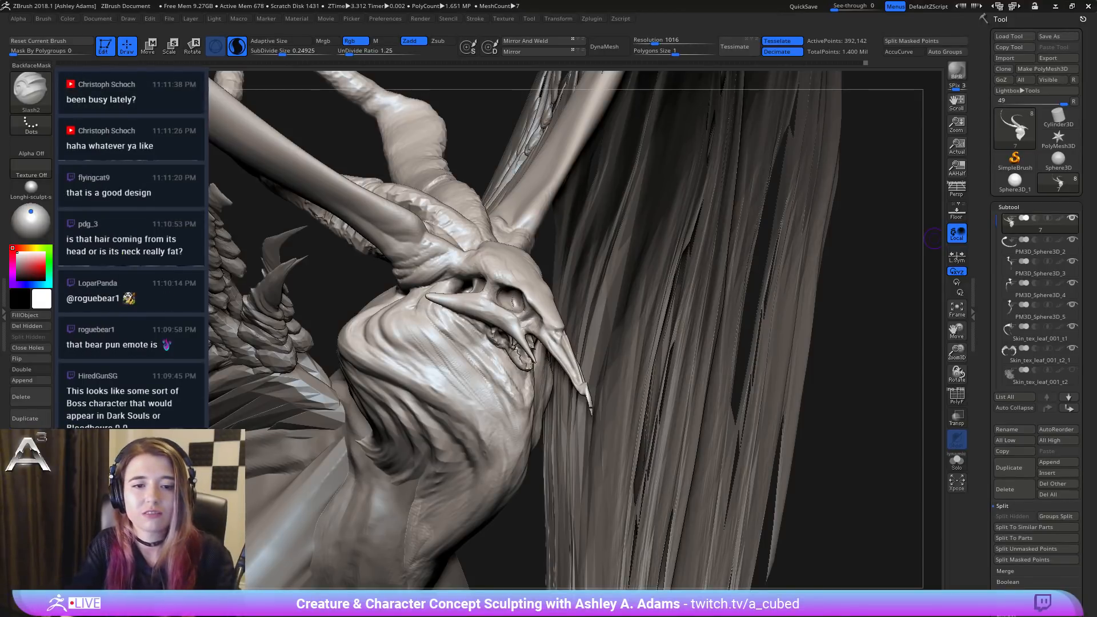
Step: Undo the last change on the head and set the SubDivide Size to 0.05828 for finer detail
right_click_drag(475, 250, 498, 263, "ctrl")
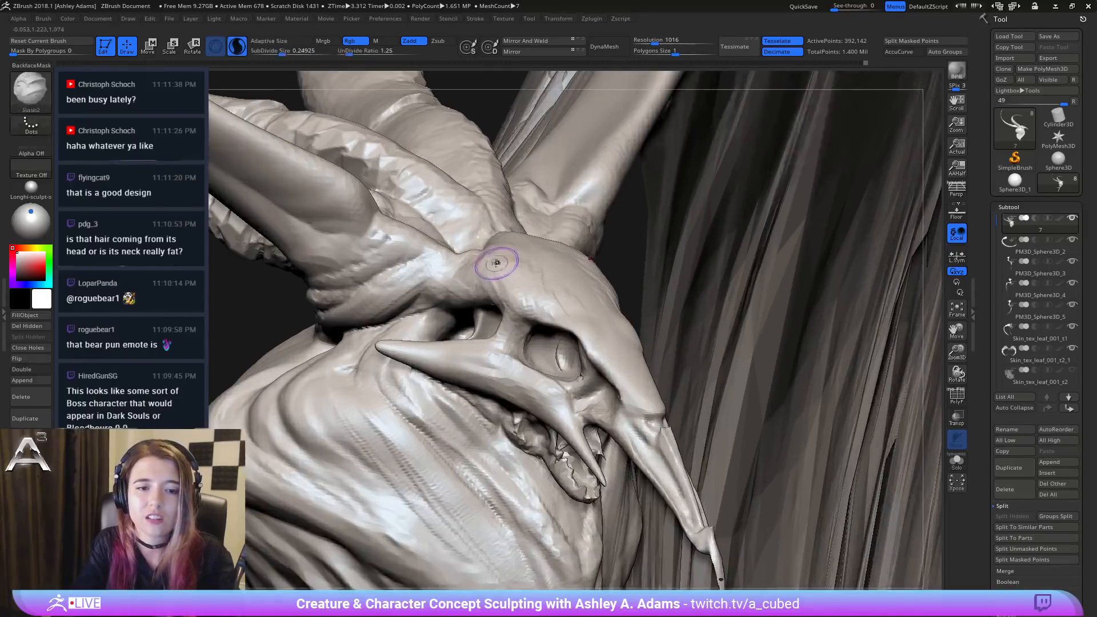
key("ctrl+z")
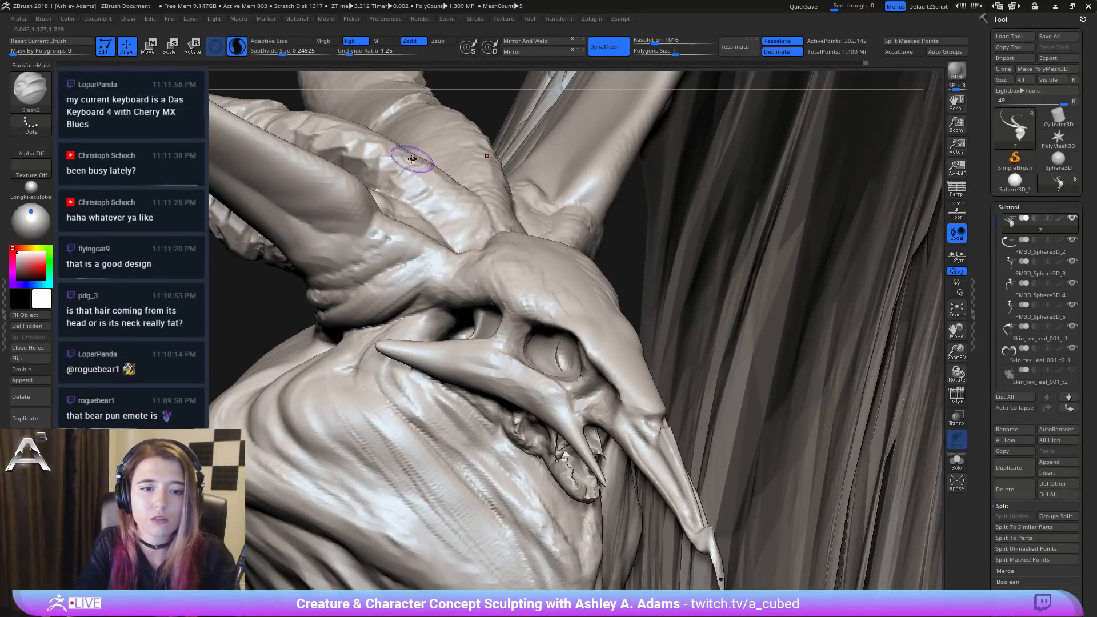
left_click_drag(287, 50, 264, 50)
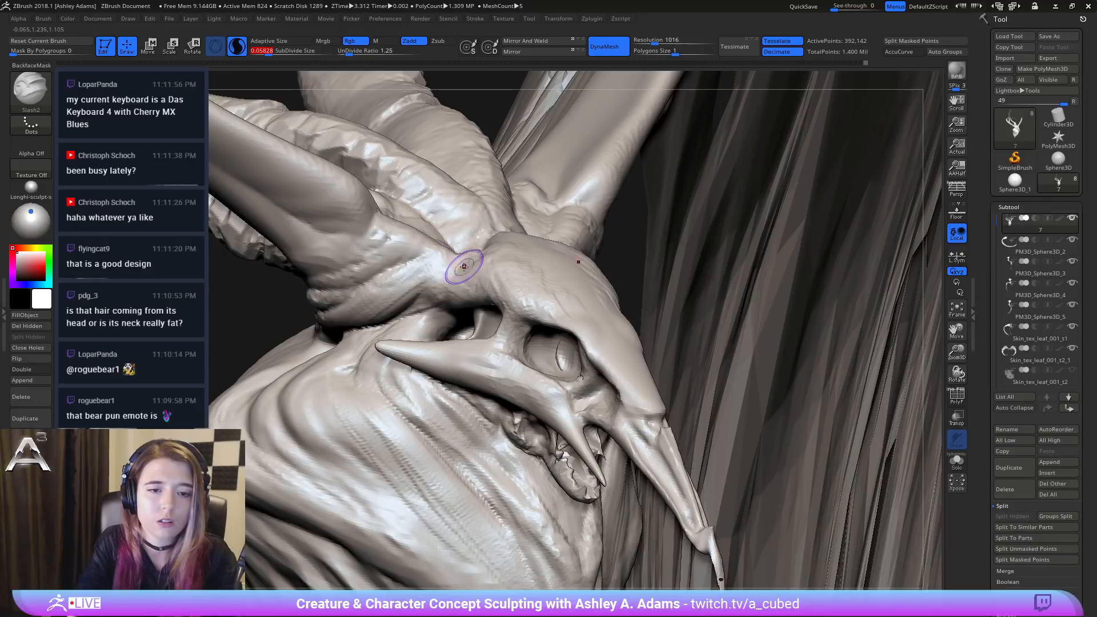
Step: Try fine Slash2 cuts across the forehead with the SubDivide Size lowered to 0.05, and undo them
left_click_drag(496, 245, 550, 315)
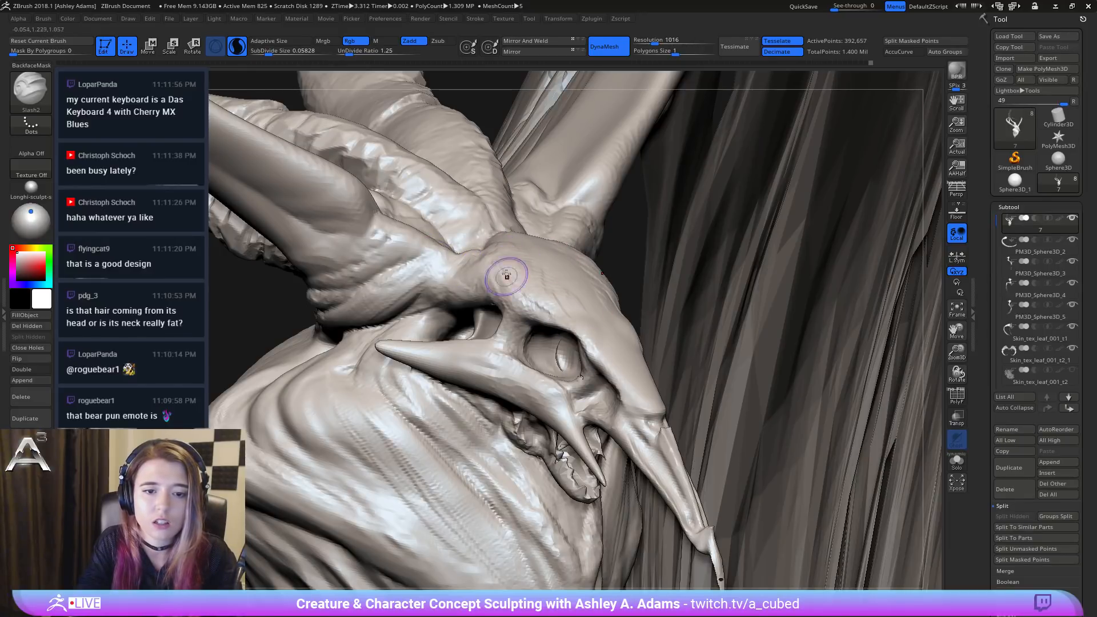
key("ctrl+z")
left_click_drag(268, 54, 254, 61)
left_click_drag(525, 258, 562, 306)
left_click_drag(521, 264, 524, 271)
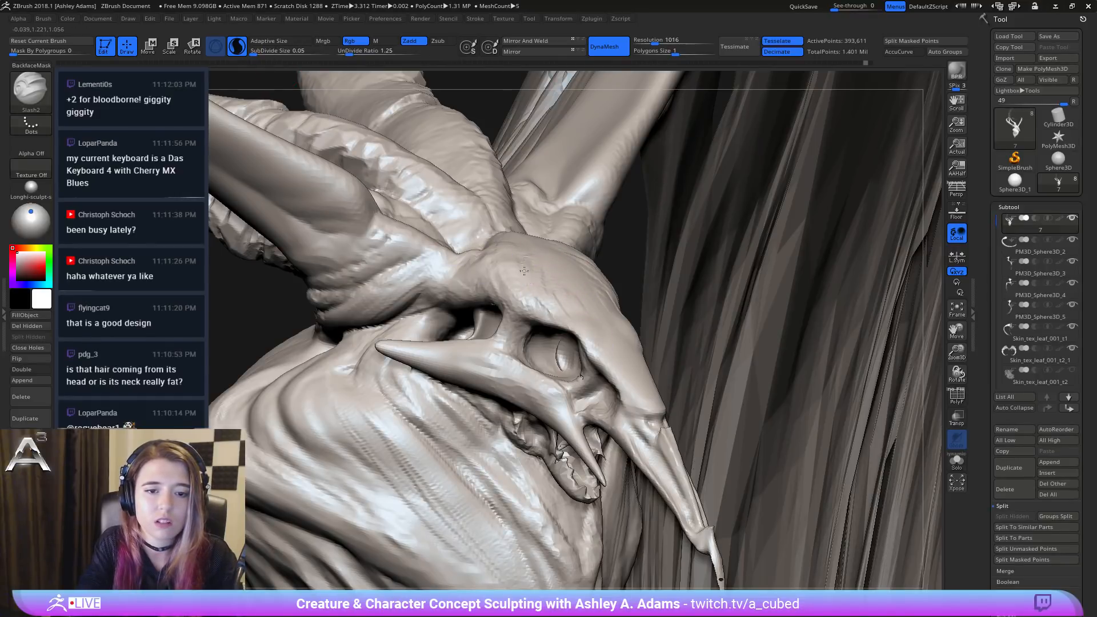
key("ctrl+z")
key("ctrl+z")
key("ctrl+z")
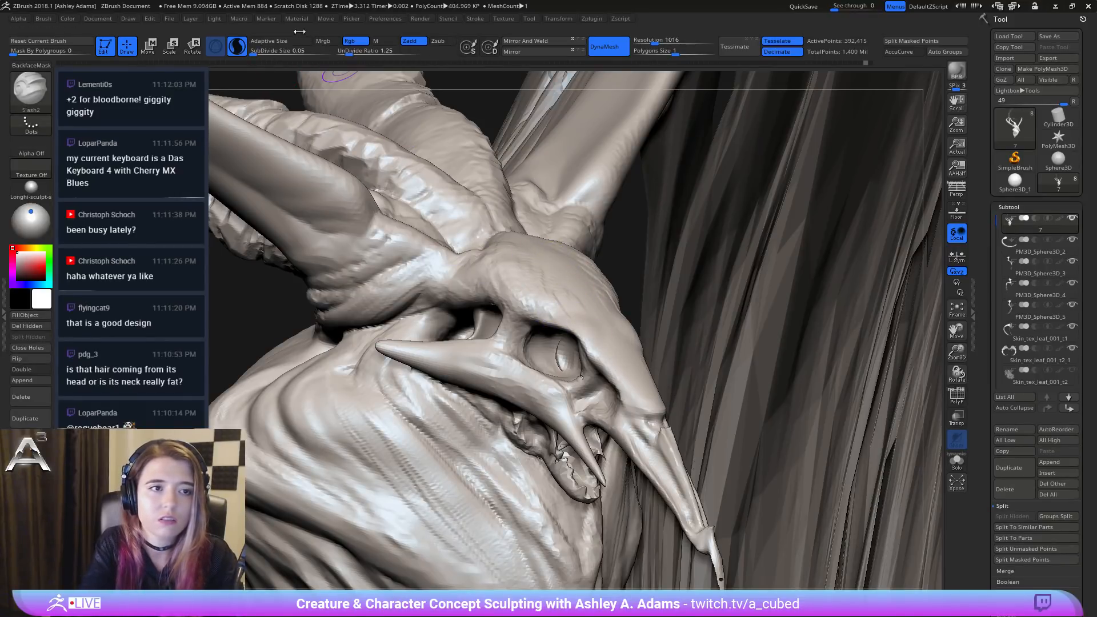
Step: Enable Adaptive Size and test slash cuts from the forehead to the brow at SubDivide Sizes up to 0.46286, undoing each cut
left_click(260, 44)
left_click_drag(262, 54, 279, 56)
left_click_drag(522, 263, 600, 351)
key("ctrl+z")
left_click_drag(277, 55, 280, 54)
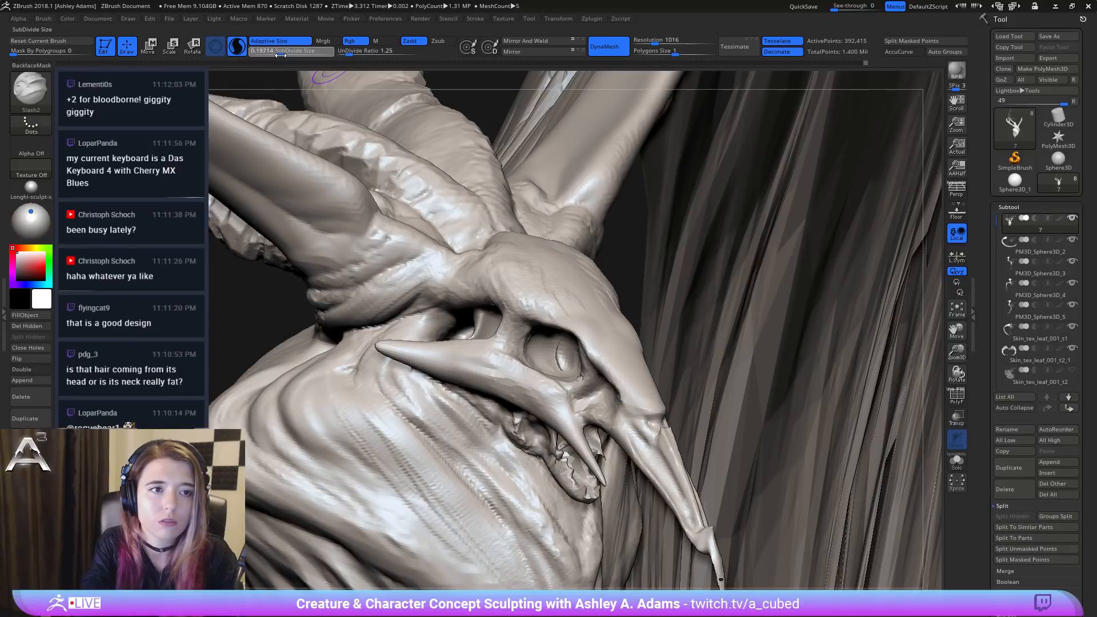
left_click_drag(519, 267, 601, 347)
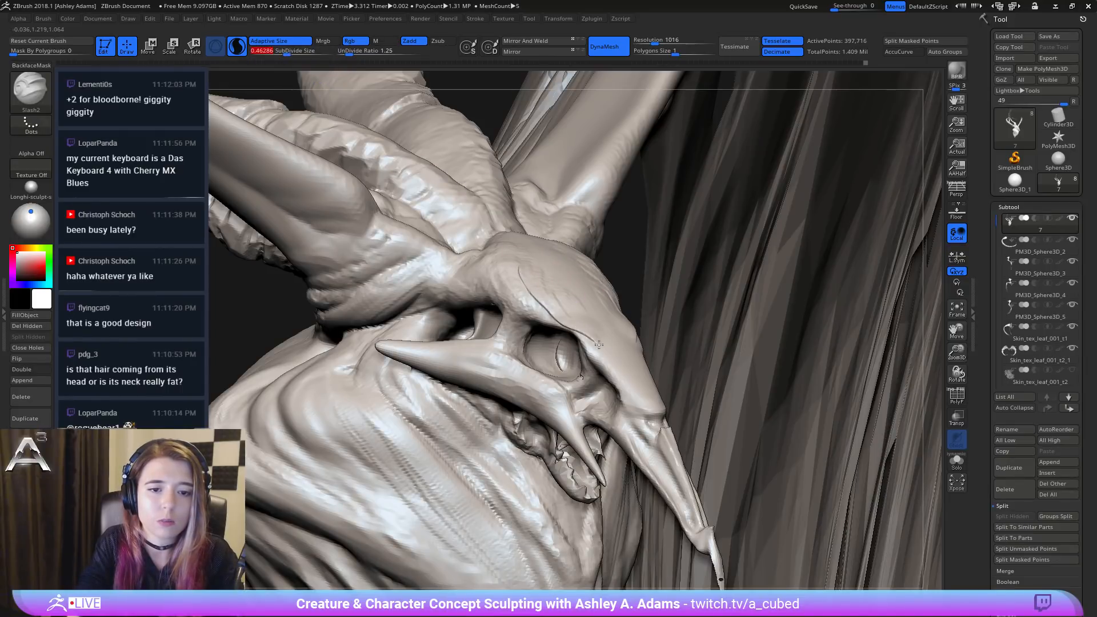
key("ctrl+z")
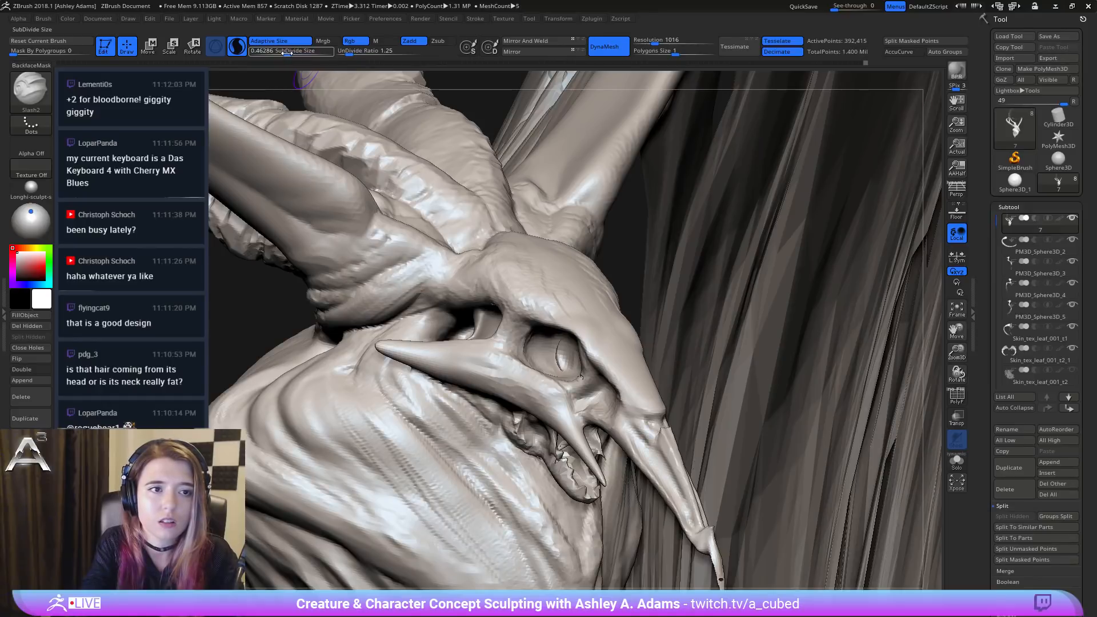
Step: Set the SubDivide Size to 0.77321 and carve crease lines across the forehead and along the brow with Slash2
left_click_drag(287, 52, 297, 52)
left_click_drag(522, 253, 561, 300)
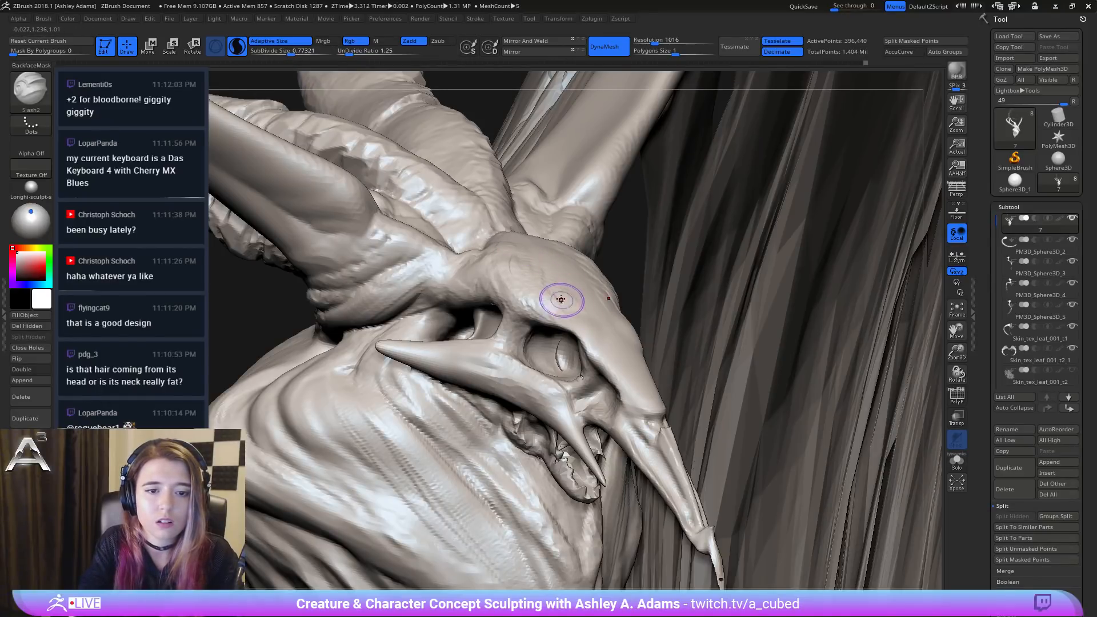
right_click_drag(516, 242, 455, 194, "alt")
right_click_drag(454, 271, 469, 227)
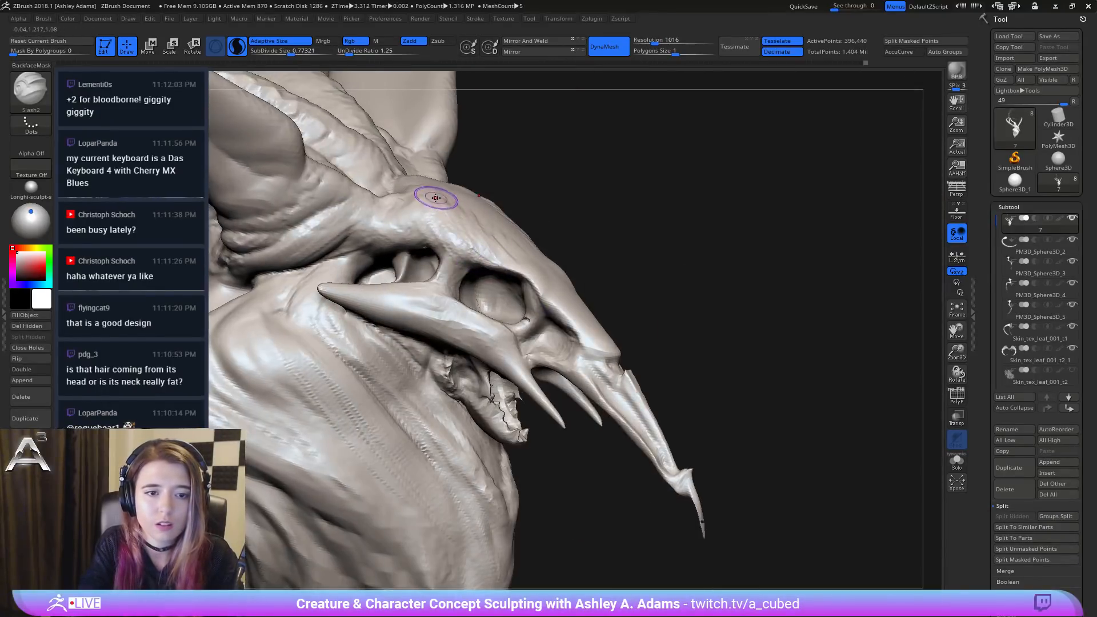
mouse_move(436, 197)
left_mouse_down()
mouse_move(441, 216)
mouse_move(573, 312)
mouse_move(589, 344)
left_mouse_up()
mouse_move(589, 343)
right_mouse_down("shift")
mouse_move(560, 337)
mouse_move(607, 327)
right_mouse_up("shift")
Step: Carve creases at the rear of the brow above the eye socket, undoing the unwanted cuts at the socket edge
right_click_drag(471, 225, 498, 226)
left_click_drag(431, 211, 444, 263)
right_click_drag(480, 243, 454, 246)
mouse_move(426, 231)
left_mouse_down()
mouse_move(435, 282)
mouse_move(469, 270)
left_mouse_up()
right_click_drag(441, 271, 462, 272)
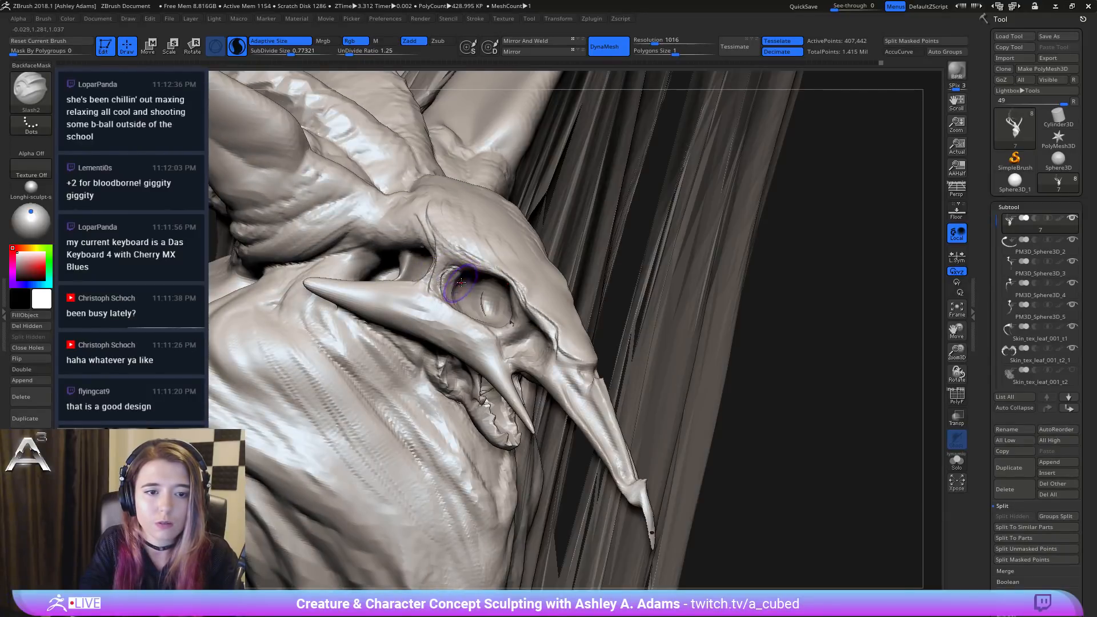
key("ctrl+z")
left_click_drag(448, 285, 459, 272)
key("ctrl+z")
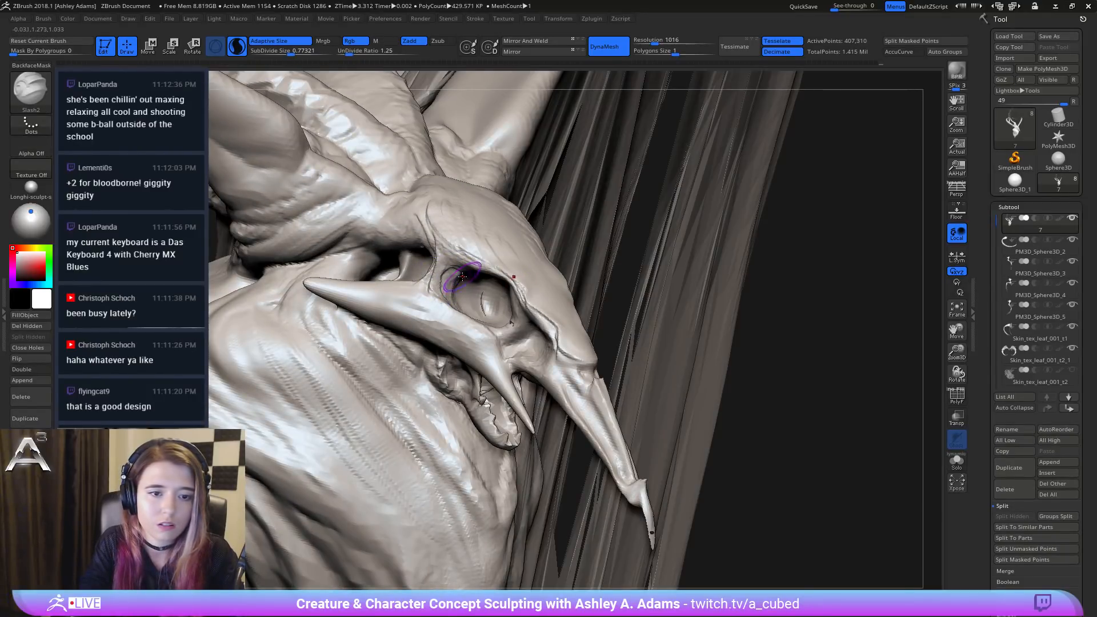
Step: Cut grooves around the rim and inside of the eye socket and smooth the area lightly
right_click_drag(459, 274, 448, 268)
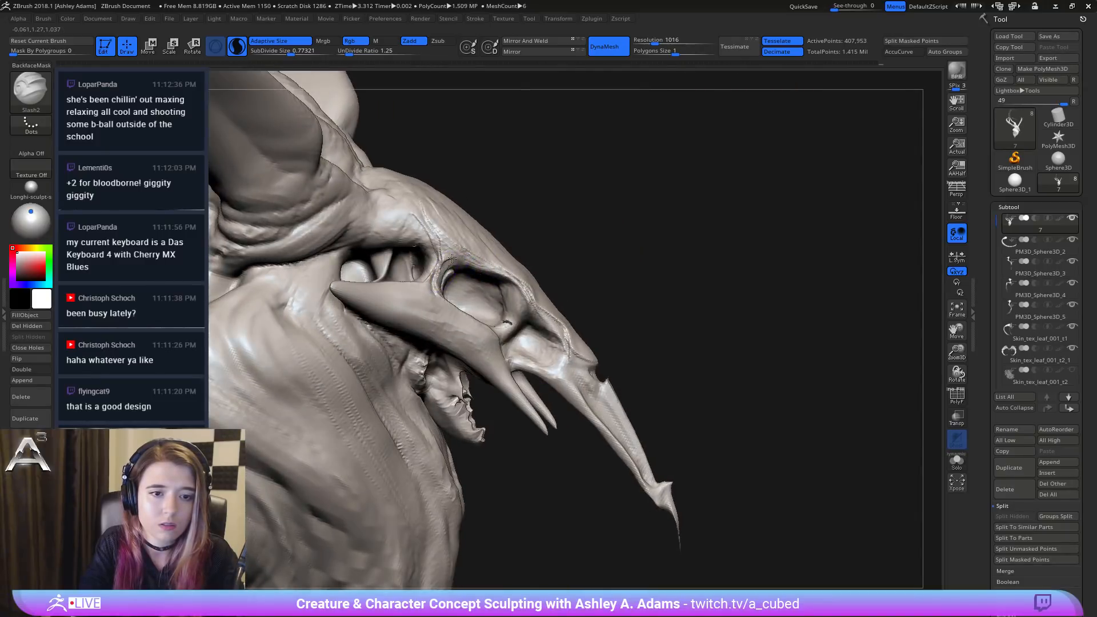
left_click_drag(505, 277, 507, 307)
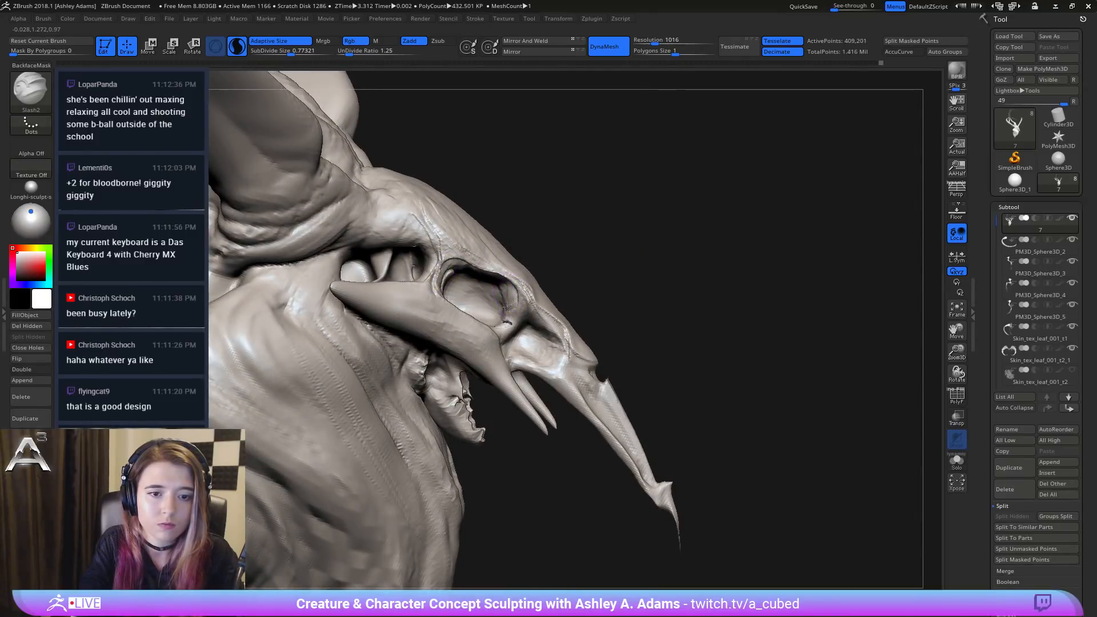
right_click_drag(508, 292, 487, 296)
mouse_move(469, 300)
left_mouse_down()
mouse_move(485, 314)
mouse_move(460, 294)
mouse_move(486, 298)
left_mouse_up()
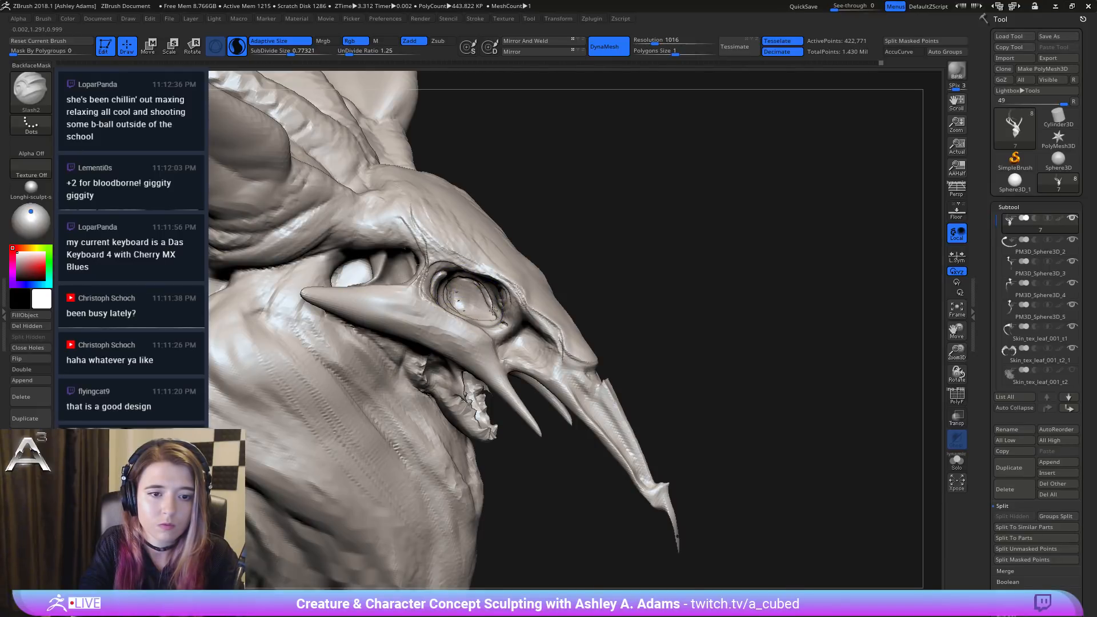
mouse_move(464, 291)
right_mouse_down()
mouse_move(441, 263)
mouse_move(475, 210)
mouse_move(494, 268)
right_mouse_up()
left_click_drag(493, 267, 514, 244)
right_click_drag(514, 245, 519, 315)
left_click_drag(520, 315, 514, 295, "shift")
right_click_drag(509, 286, 444, 220)
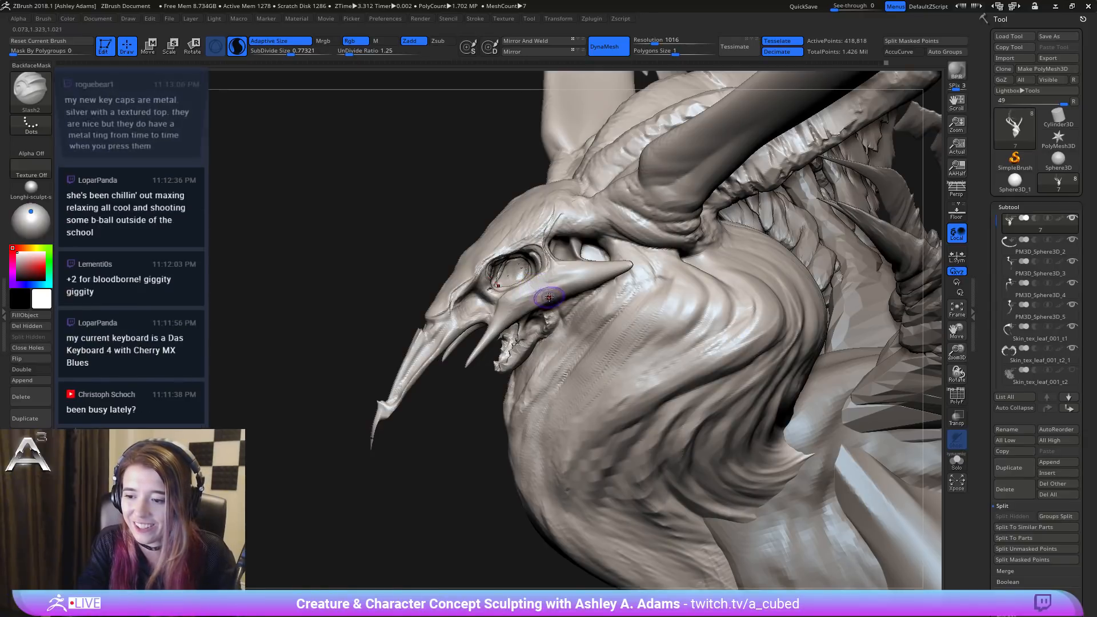
Step: Carve crease lines from the forehead down the snout ridge to the base of the beak
mouse_move(526, 249)
right_mouse_down()
mouse_move(487, 213)
mouse_move(502, 244)
mouse_move(473, 230)
right_mouse_up()
mouse_move(473, 230)
left_mouse_down()
mouse_move(509, 247)
mouse_move(471, 217)
mouse_move(530, 265)
mouse_move(531, 280)
left_mouse_up()
mouse_move(531, 280)
right_mouse_down()
mouse_move(504, 262)
mouse_move(522, 266)
right_mouse_up()
left_click_drag(523, 266, 509, 294)
right_click_drag(509, 294, 529, 301)
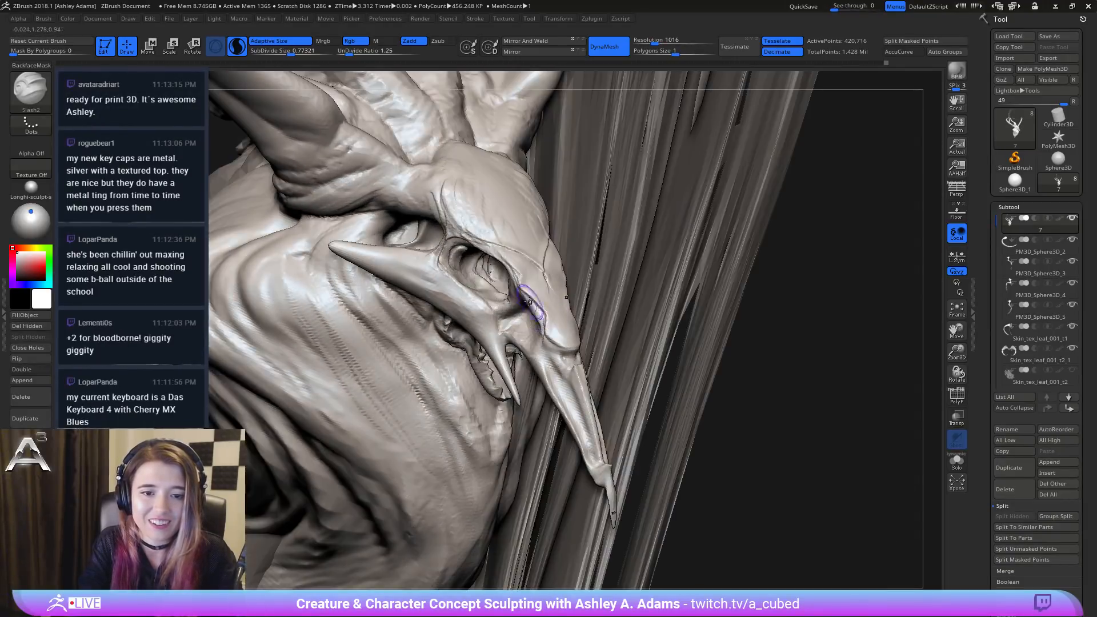
left_click_drag(529, 301, 568, 343)
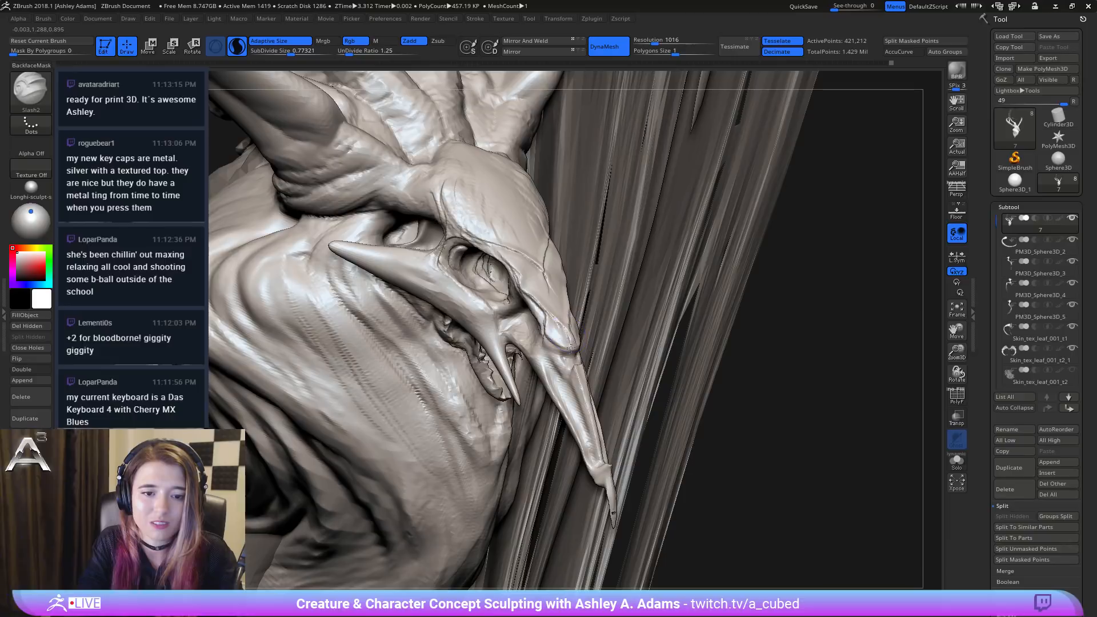
Step: Carve a small curled detail on the side of the skull at the base of the beak
right_click_drag(557, 332, 580, 325)
left_click_drag(550, 327, 560, 347)
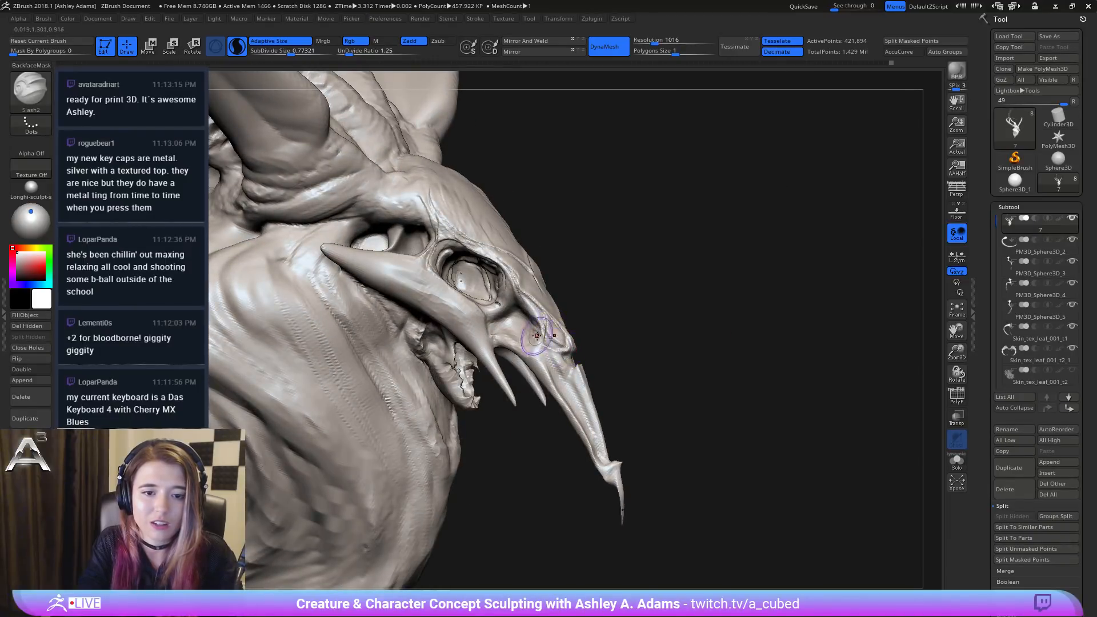
right_click_drag(540, 331, 574, 370)
mouse_move(543, 350)
left_mouse_down()
mouse_move(560, 373)
mouse_move(548, 360)
left_mouse_up()
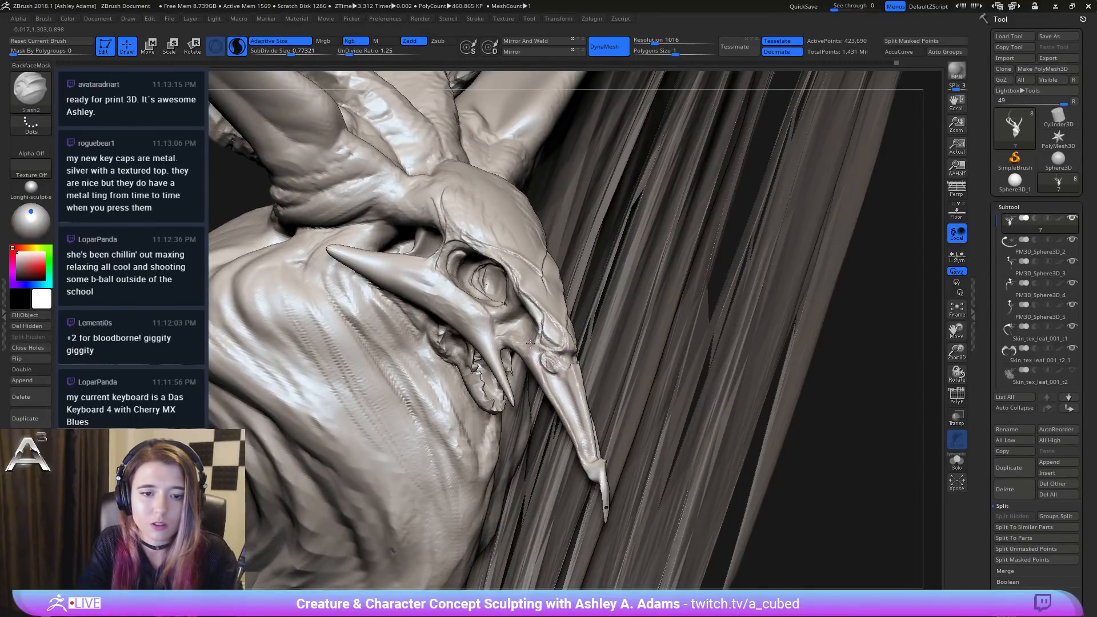
Step: Carve grooves along the snout and around the opening between the eye socket and the beak
right_click_drag(547, 360, 448, 201)
mouse_move(580, 339)
left_mouse_down()
mouse_move(617, 350)
mouse_move(580, 339)
mouse_move(592, 316)
mouse_move(612, 328)
left_mouse_up()
mouse_move(611, 329)
right_mouse_down()
mouse_move(589, 320)
mouse_move(616, 327)
right_mouse_up()
left_click_drag(616, 327, 618, 331)
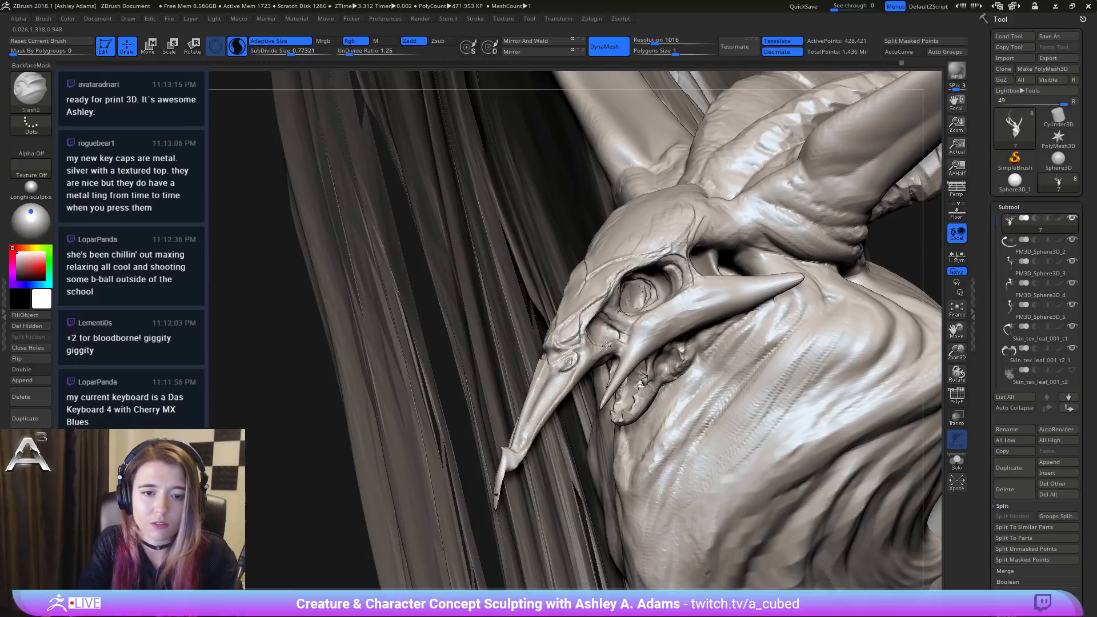
right_click_drag(607, 341, 605, 311)
left_click_drag(605, 311, 607, 321)
right_click_drag(607, 320, 590, 318)
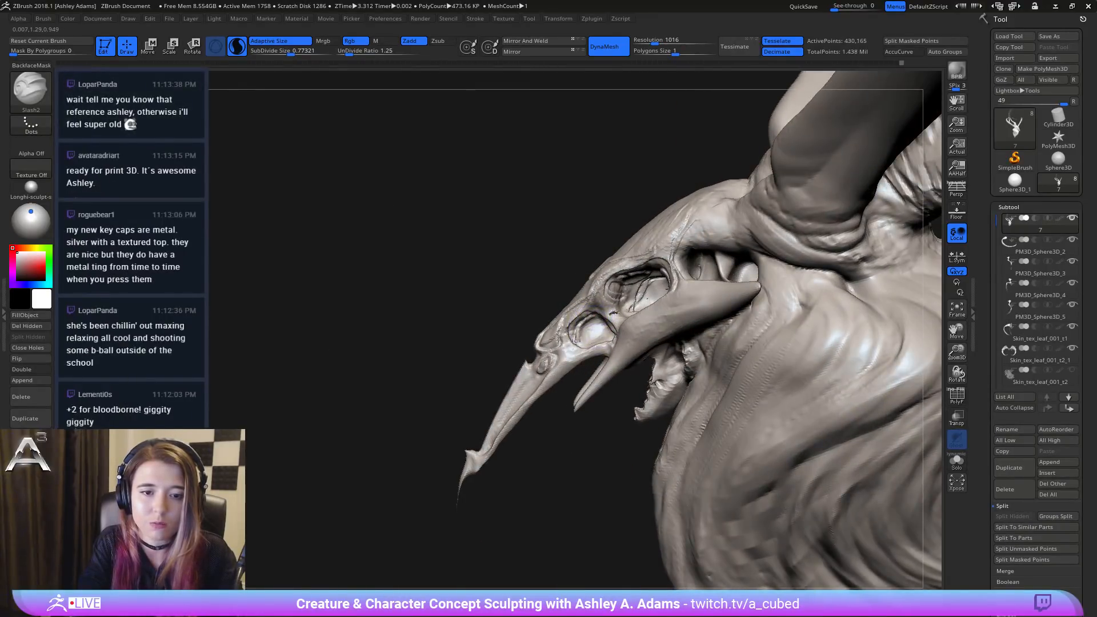
left_click_drag(576, 341, 582, 344)
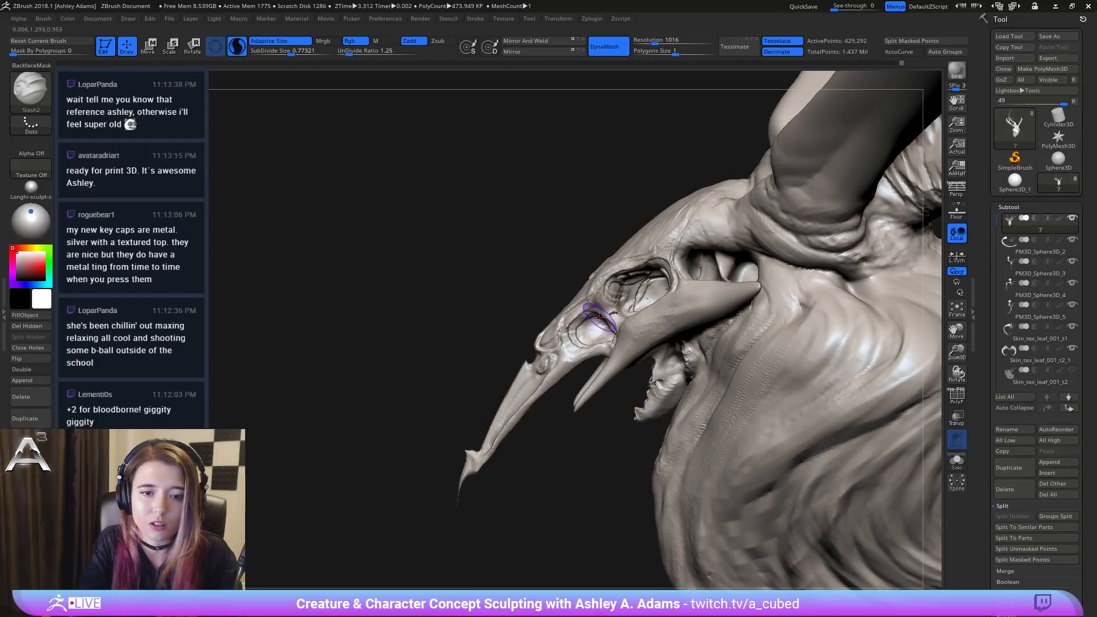
Step: Cut grooves around the opening behind the eye socket and along the pointed cheekbone
mouse_move(598, 317)
right_mouse_down()
mouse_move(568, 332)
mouse_move(490, 265)
mouse_move(448, 270)
right_mouse_up()
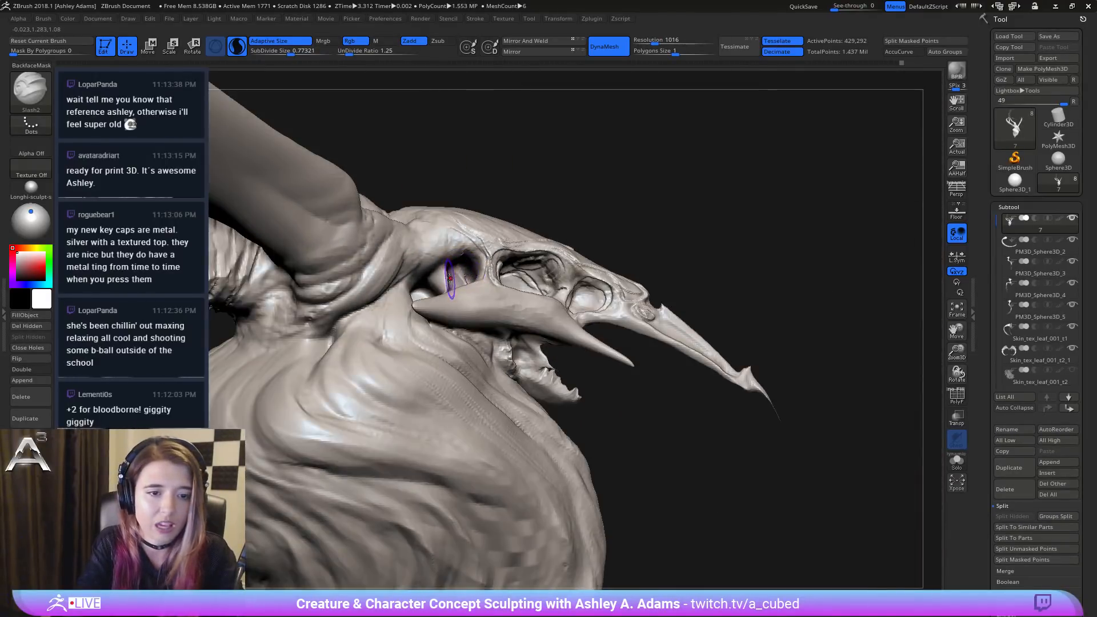
mouse_move(449, 278)
left_mouse_down()
mouse_move(441, 248)
mouse_move(411, 295)
mouse_move(443, 249)
mouse_move(470, 247)
mouse_move(429, 269)
mouse_move(489, 252)
left_mouse_up()
mouse_move(489, 252)
right_mouse_down()
mouse_move(478, 233)
mouse_move(428, 340)
mouse_move(463, 296)
right_mouse_up()
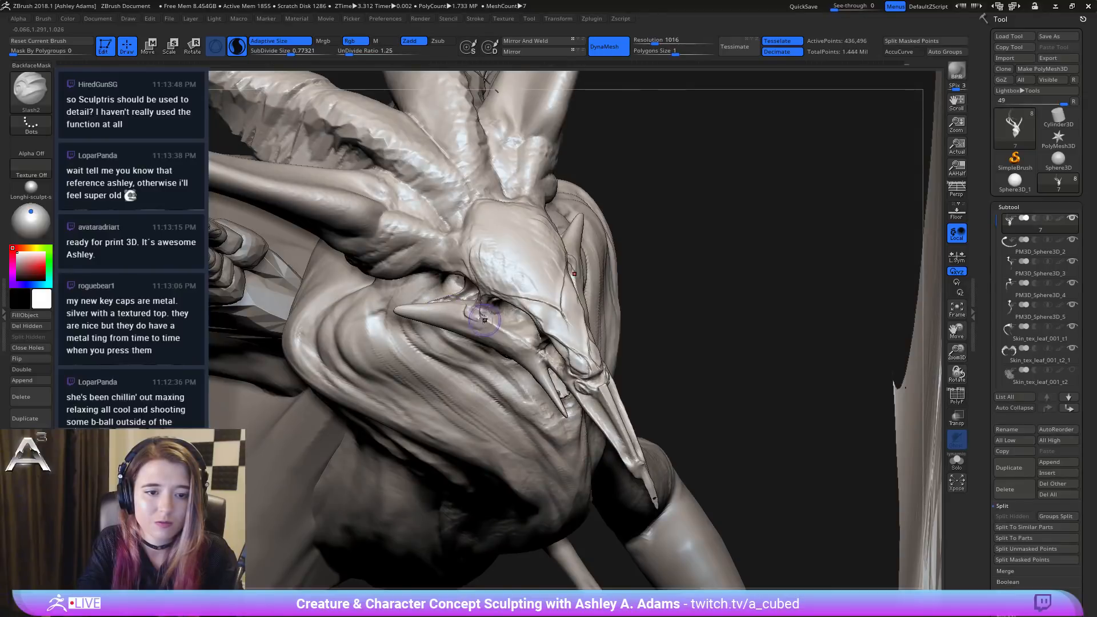
mouse_move(483, 319)
left_mouse_down()
mouse_move(469, 312)
mouse_move(497, 306)
mouse_move(455, 312)
mouse_move(480, 337)
mouse_move(519, 340)
left_mouse_up()
mouse_move(497, 299)
right_mouse_down()
mouse_move(514, 309)
mouse_move(504, 293)
right_mouse_up()
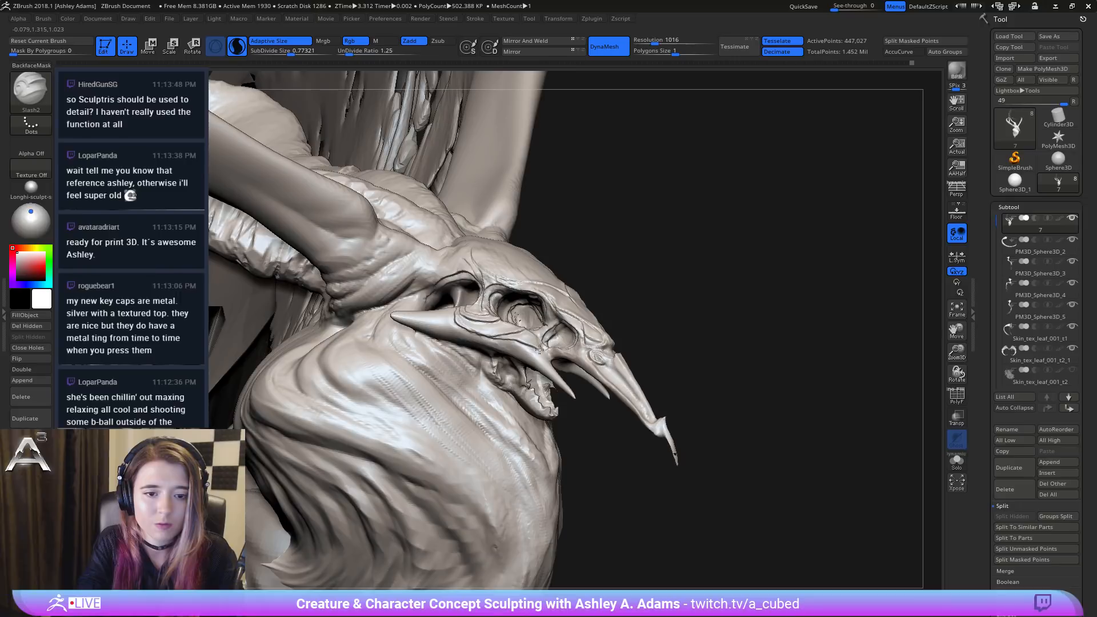
Step: Add fine slash lines along the beak and the front of the cheekbone
right_click_drag(551, 361, 495, 300, "ctrl")
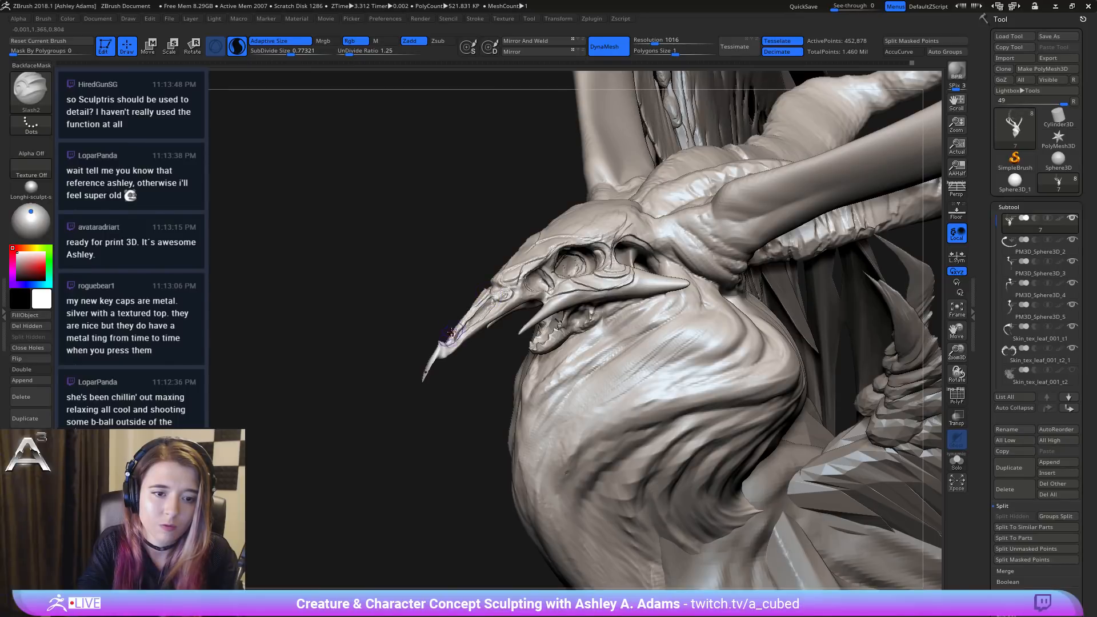
right_click_drag(448, 337, 463, 300)
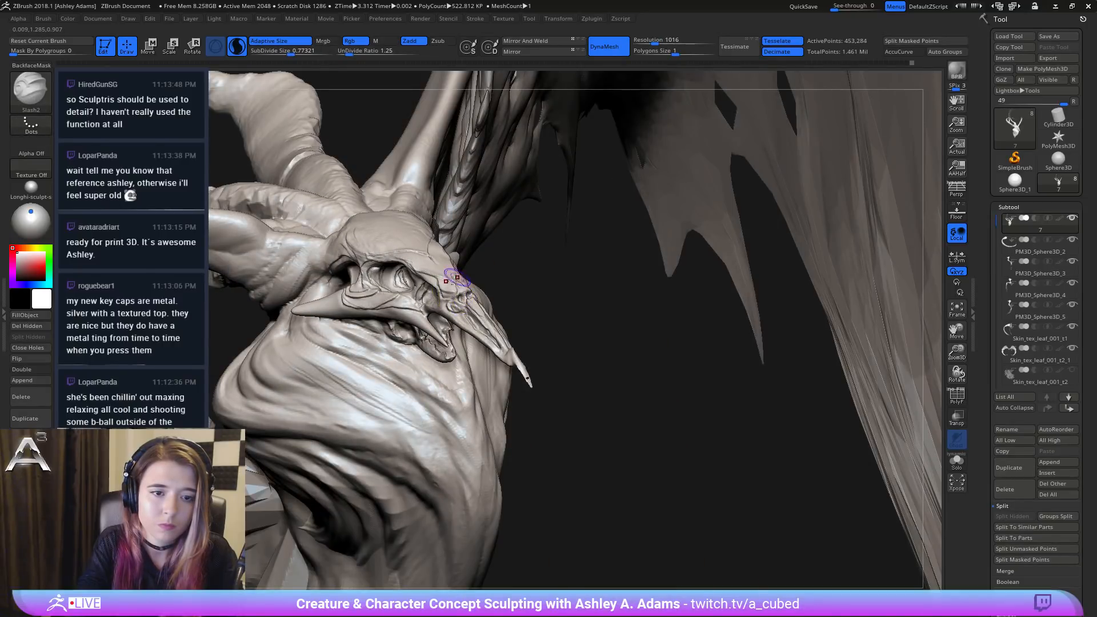
mouse_move(600, 286)
left_mouse_down()
mouse_move(466, 278)
mouse_move(476, 307)
mouse_move(508, 288)
left_mouse_up()
mouse_move(519, 275)
right_mouse_down()
mouse_move(571, 273)
mouse_move(506, 295)
mouse_move(531, 274)
mouse_move(563, 279)
right_mouse_up()
left_click_drag(515, 273, 506, 287)
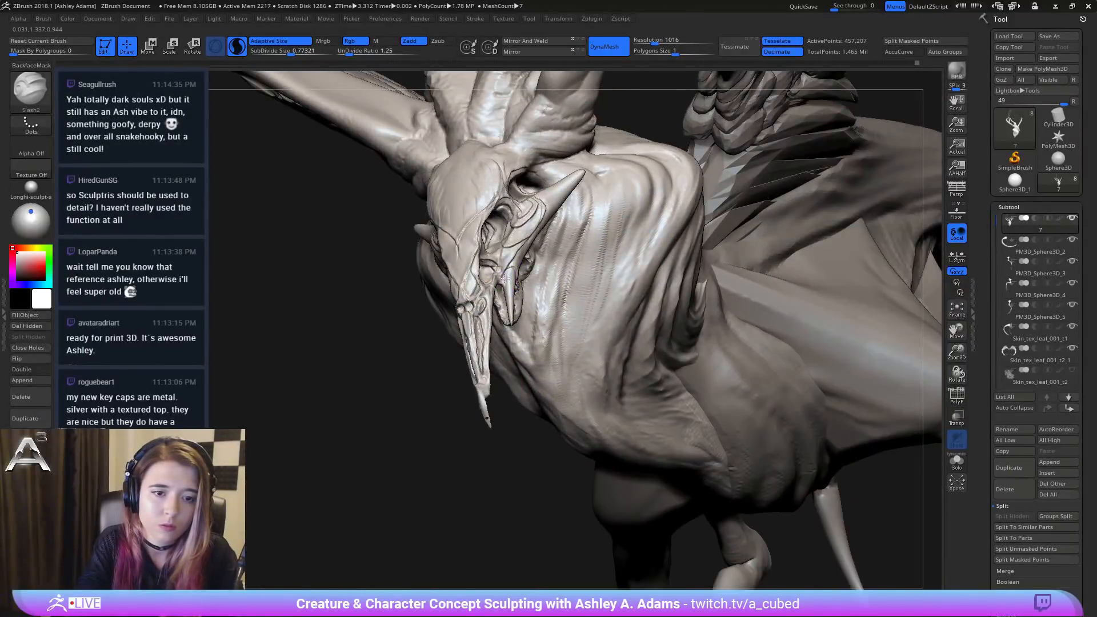
right_click_drag(509, 277, 503, 283)
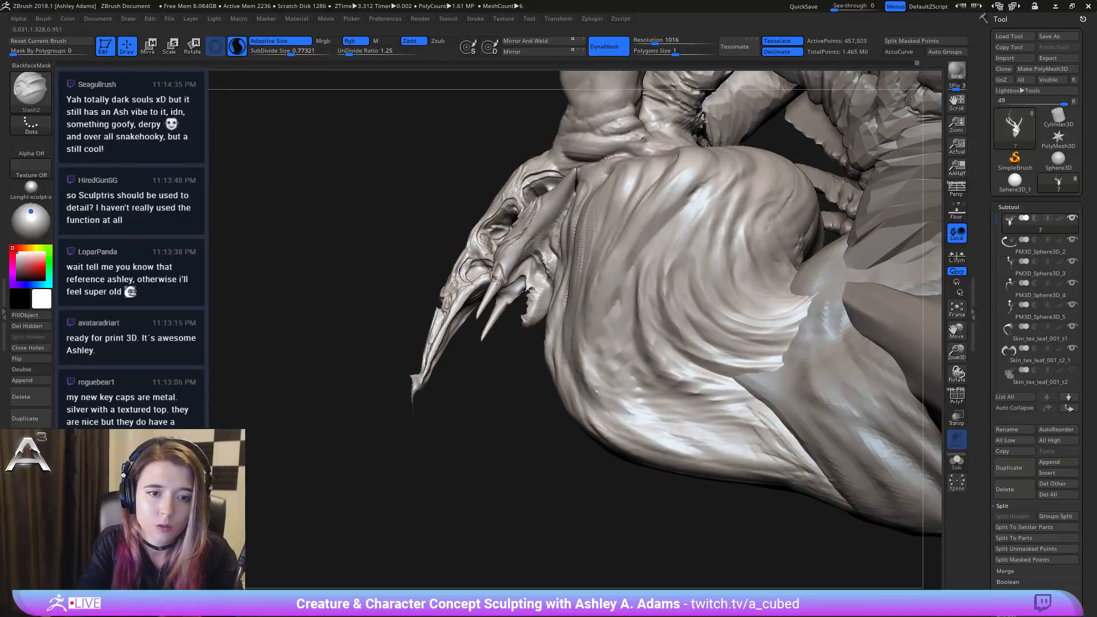
left_click_drag(503, 282, 500, 286)
right_click_drag(500, 286, 466, 261)
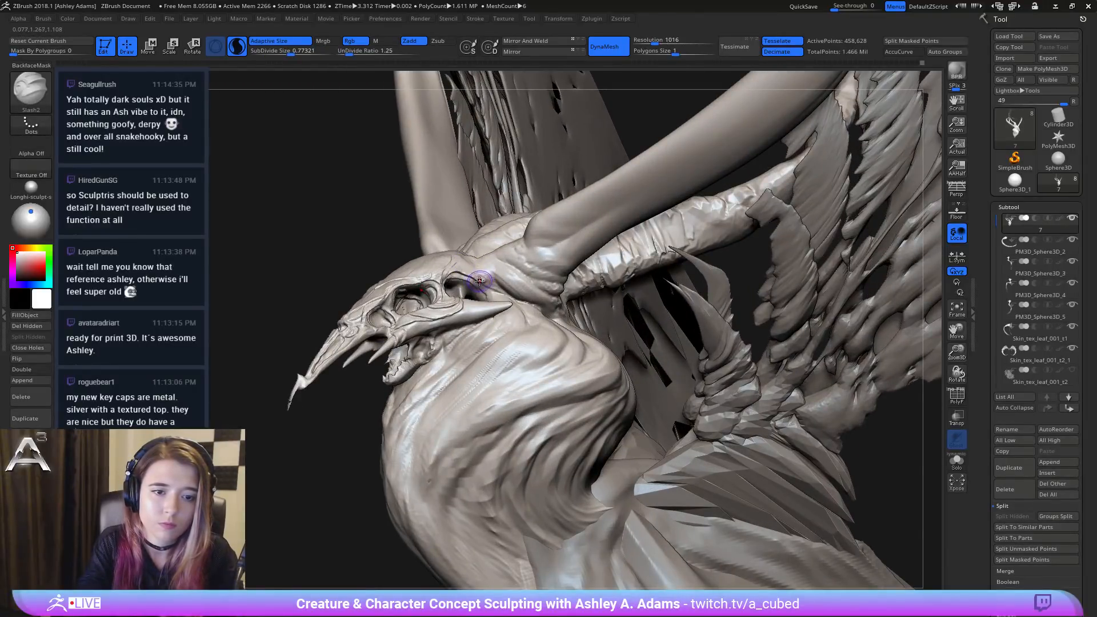
Step: Carve wrinkles from behind the eye socket around the base of the side horn
right_click_drag(487, 261, 499, 270)
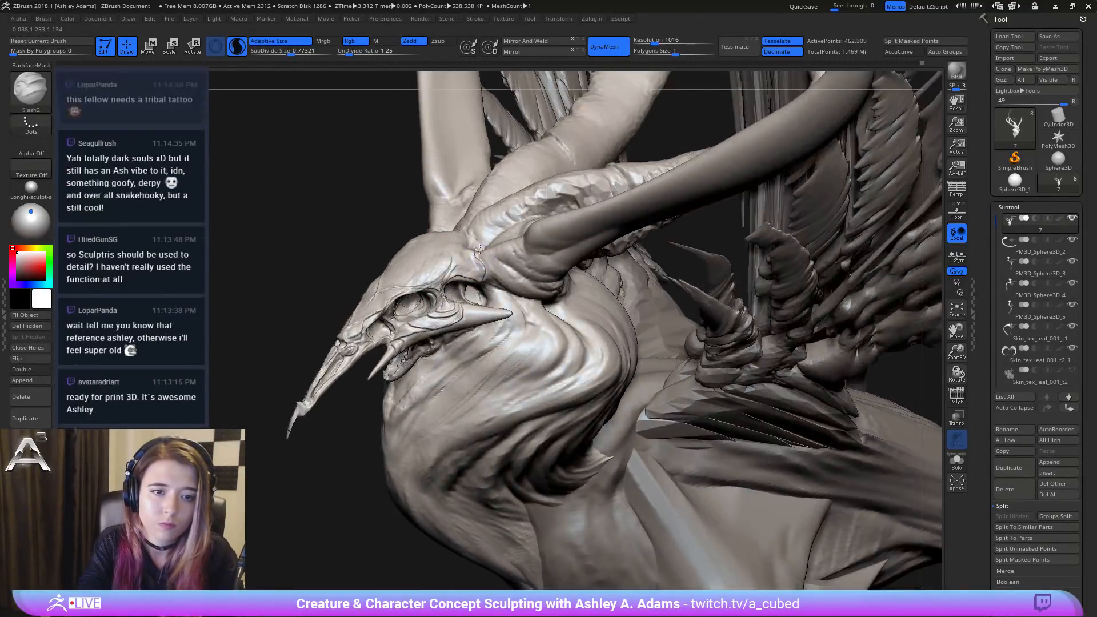
mouse_move(488, 280)
left_mouse_down()
mouse_move(484, 253)
mouse_move(515, 291)
left_mouse_up()
right_click_drag(485, 258, 495, 255)
mouse_move(495, 257)
left_mouse_down()
mouse_move(554, 295)
mouse_move(546, 285)
mouse_move(565, 291)
mouse_move(573, 276)
left_mouse_up()
right_click_drag(504, 242, 556, 275)
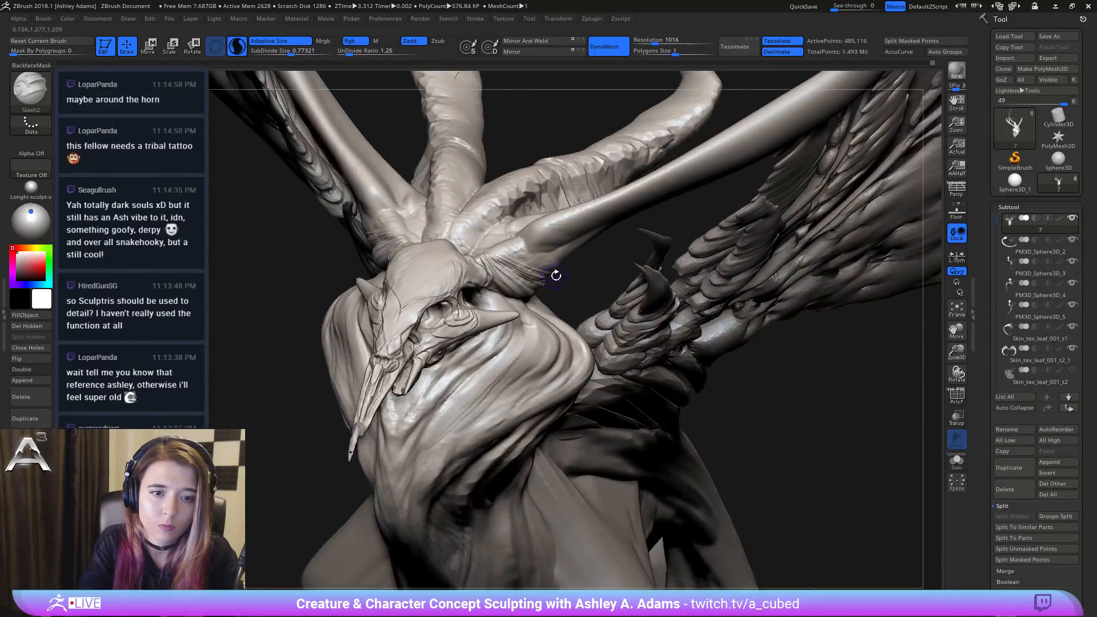
Step: Extend the slashed wrinkles over the top and outer side of the side horn's base
left_click_drag(507, 244, 538, 268)
right_click_drag(516, 241, 572, 247)
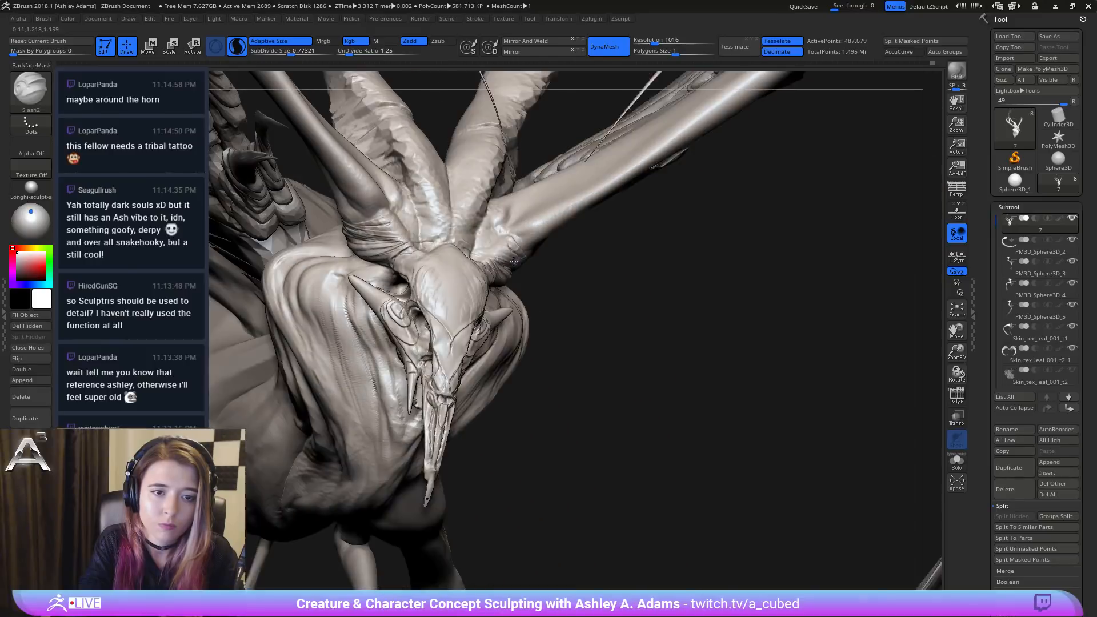
left_click_drag(496, 247, 489, 258)
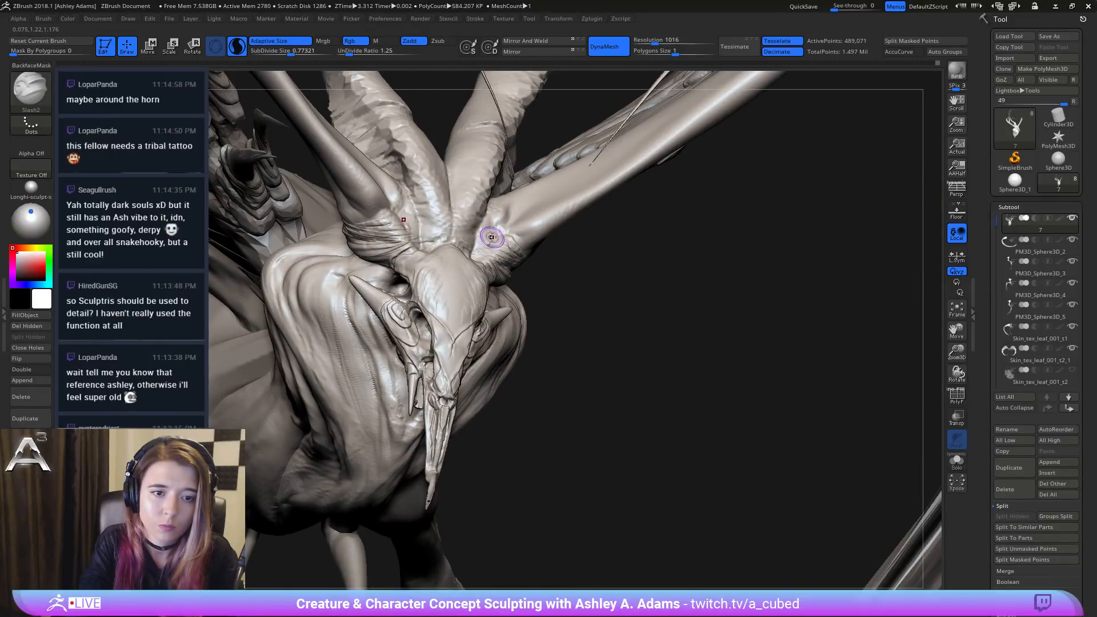
mouse_move(514, 294)
right_mouse_down("ctrl")
mouse_move(457, 223)
mouse_move(516, 254)
mouse_move(485, 252)
mouse_move(506, 282)
mouse_move(540, 275)
right_mouse_up("ctrl")
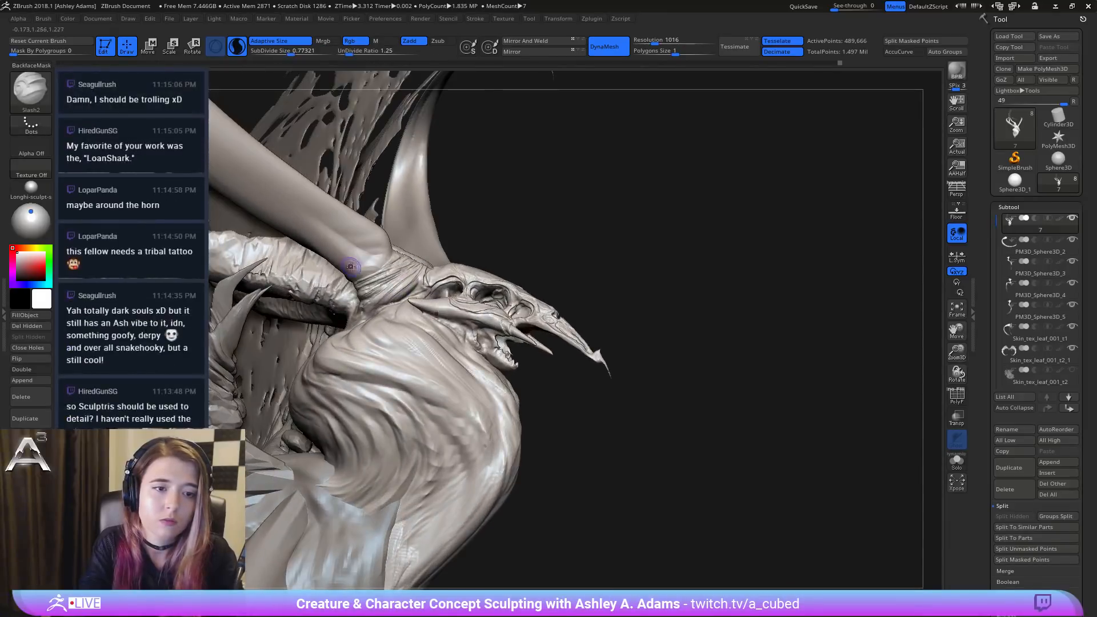
left_click_drag(370, 265, 383, 247)
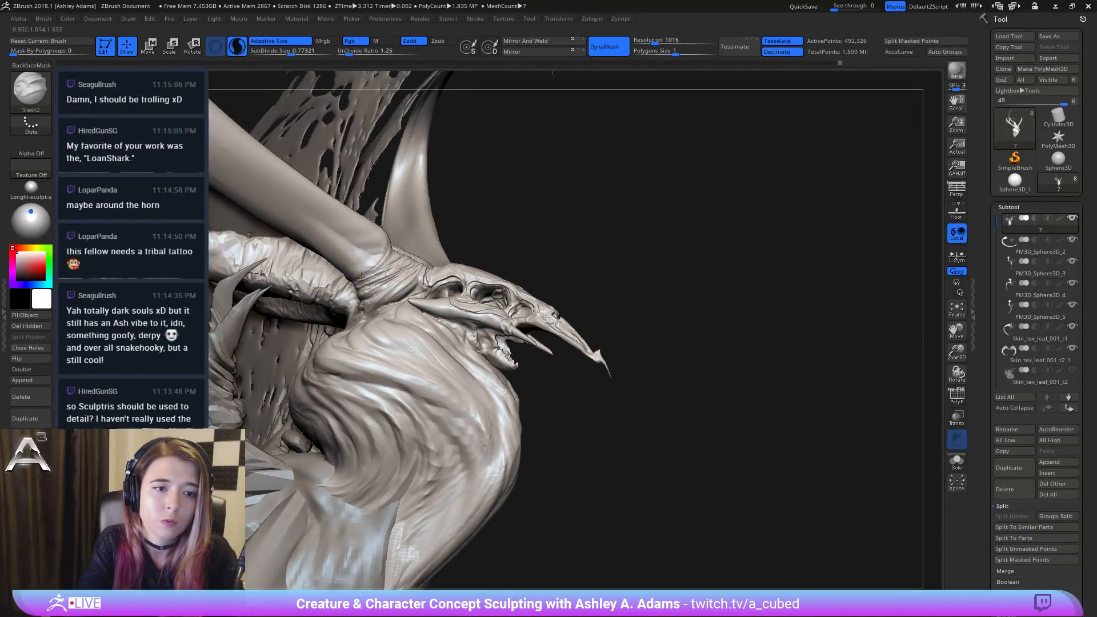
Step: Carve additional wrinkles around the back of the side horn's base where it meets the neck
right_click_drag(356, 266, 400, 258)
mouse_move(324, 267)
left_mouse_down()
mouse_move(336, 276)
mouse_move(359, 267)
mouse_move(316, 267)
mouse_move(358, 312)
mouse_move(348, 306)
mouse_move(369, 297)
left_mouse_up()
right_click_drag(374, 297, 431, 301)
left_click_drag(360, 321, 426, 282)
right_click_drag(428, 321, 448, 237, "ctrl")
mouse_move(623, 360)
right_mouse_down()
mouse_move(557, 357)
mouse_move(449, 290)
mouse_move(508, 319)
mouse_move(517, 394)
right_mouse_up()
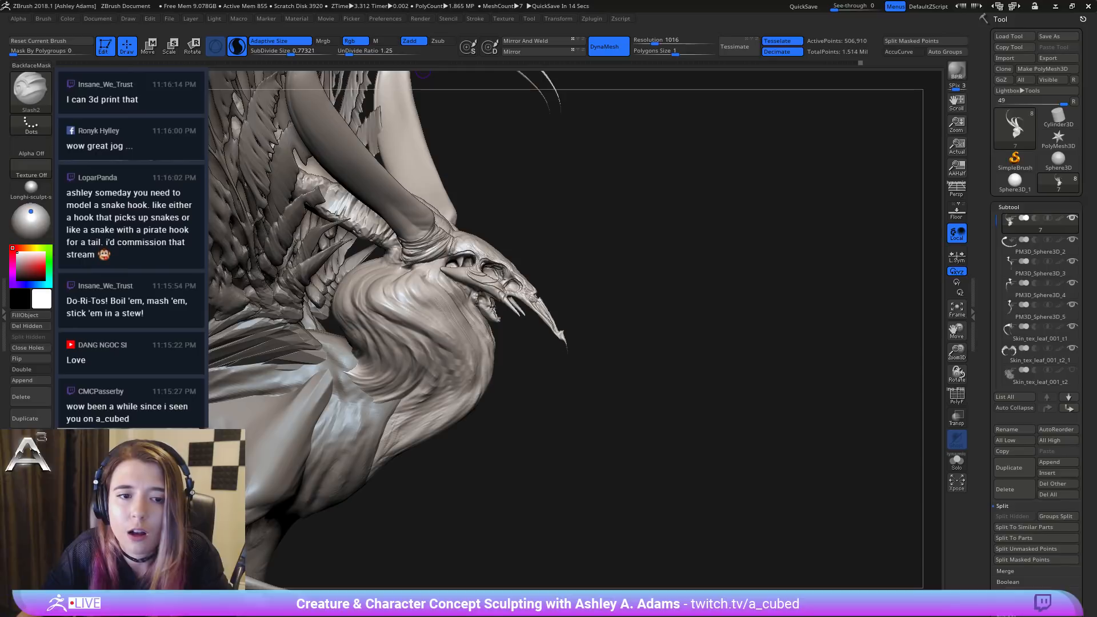
left_click_drag(683, 412, 702, 414)
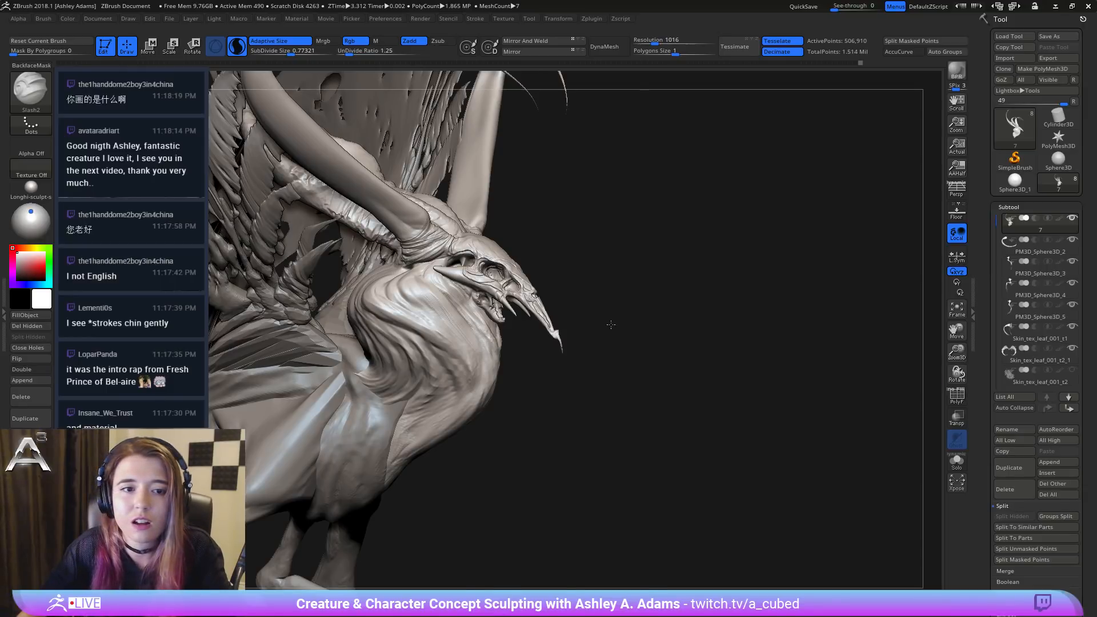
mouse_move(623, 326)
left_mouse_down()
mouse_move(560, 328)
mouse_move(697, 323)
mouse_move(646, 317)
left_mouse_up()
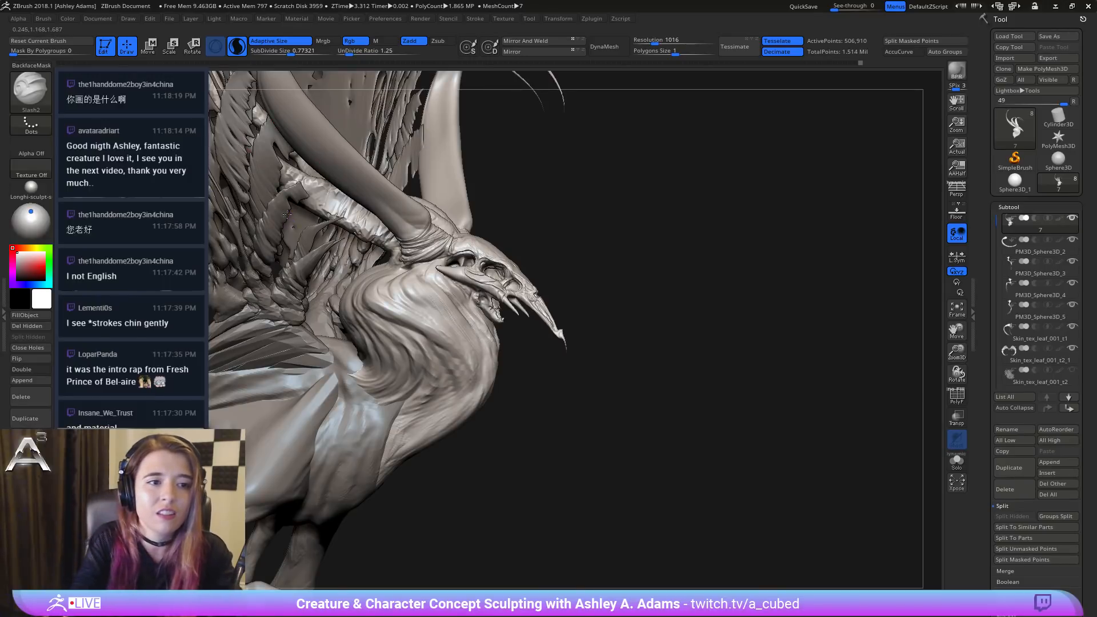
mouse_move(241, 143)
right_mouse_down()
mouse_move(253, 40)
mouse_move(266, 25)
mouse_move(410, 308)
mouse_move(384, 241)
mouse_move(400, 222)
mouse_move(434, 371)
mouse_move(400, 234)
mouse_move(410, 260)
mouse_move(469, 297)
mouse_move(320, 339)
mouse_move(472, 400)
mouse_move(525, 300)
mouse_move(507, 372)
mouse_move(485, 285)
mouse_move(479, 291)
mouse_move(472, 395)
mouse_move(485, 360)
mouse_move(470, 246)
mouse_move(333, 289)
mouse_move(324, 303)
right_mouse_up()
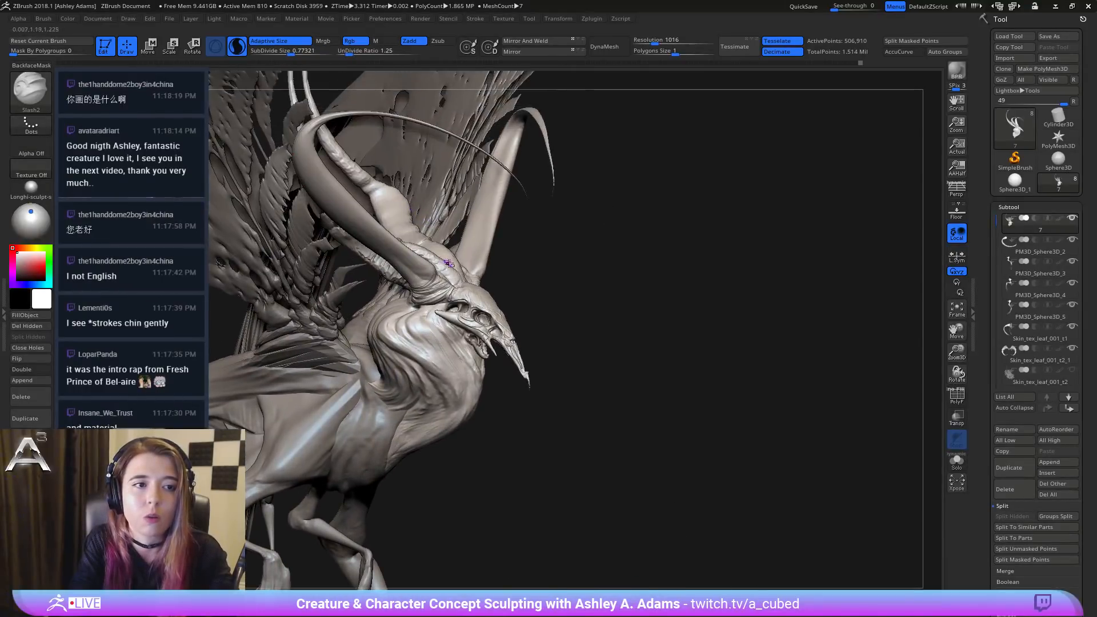
right_click_drag(390, 270, 353, 233)
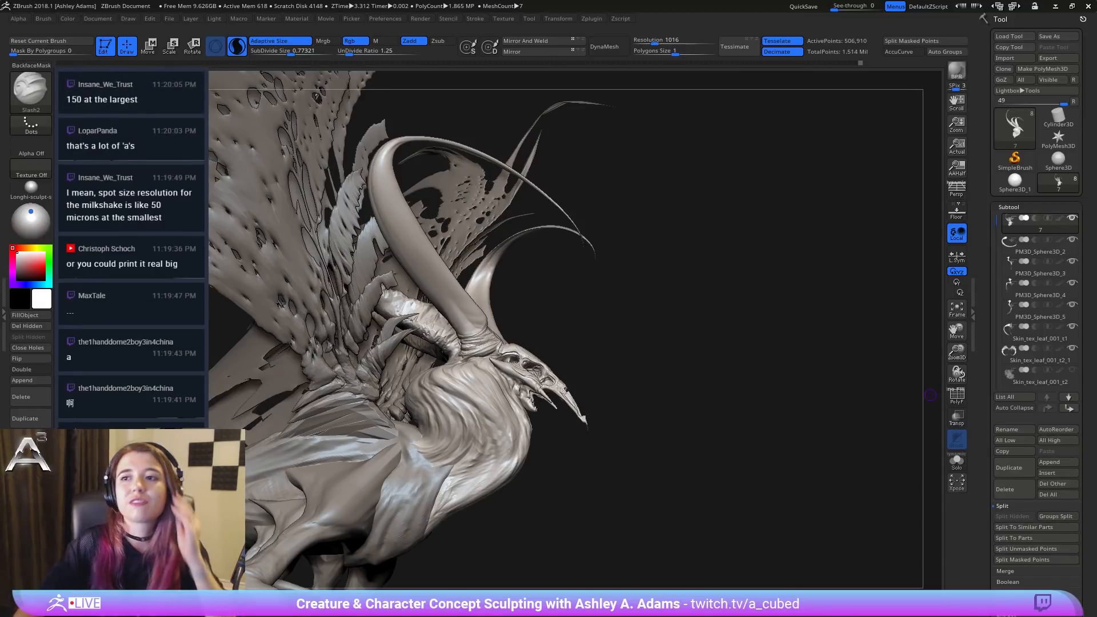
left_click_drag(595, 293, 603, 334)
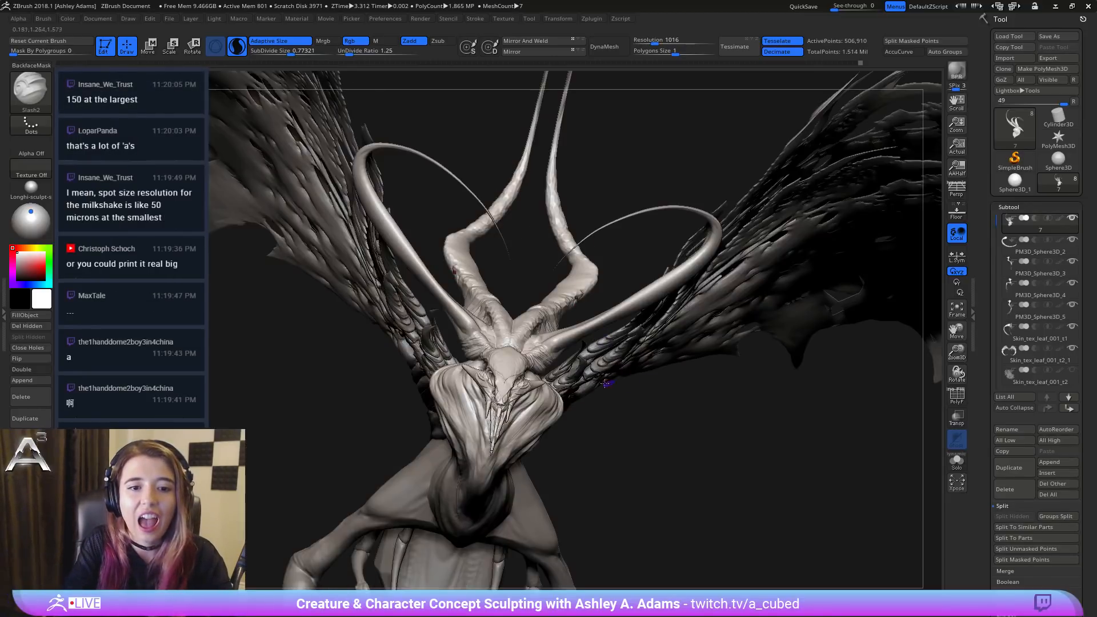
Step: Carve creases into the crown of the head between the horn bases and up onto the roots of the upright horns
mouse_move(607, 382)
left_mouse_down()
mouse_move(514, 371)
mouse_move(485, 342)
mouse_move(466, 361)
mouse_move(394, 306)
left_mouse_up()
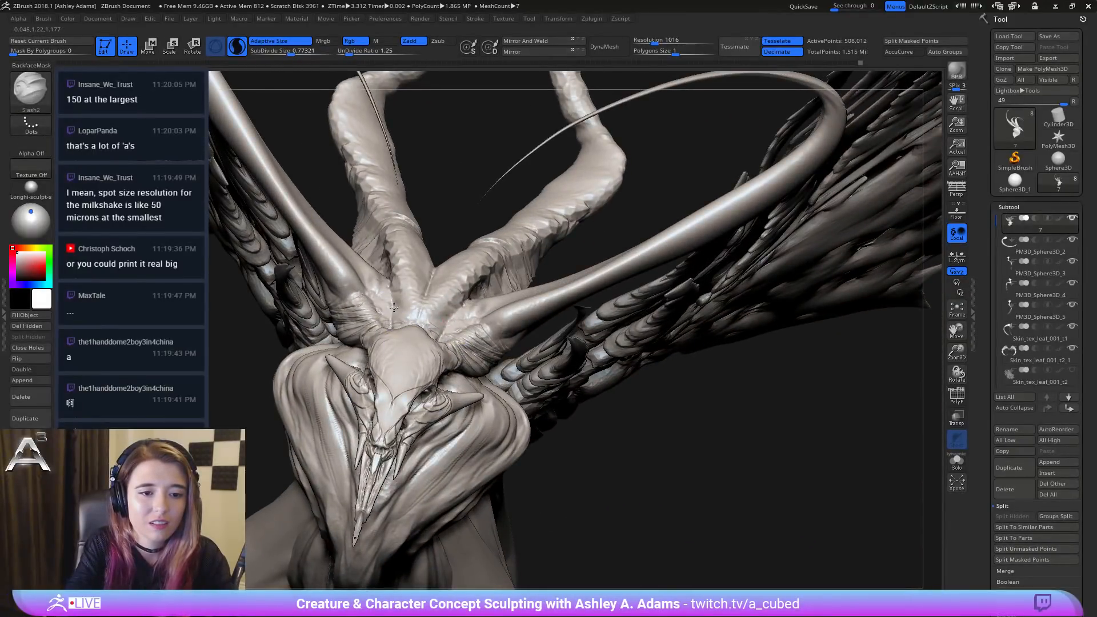
right_click_drag(399, 311, 403, 357)
mouse_move(391, 272)
left_mouse_down()
mouse_move(386, 242)
mouse_move(419, 326)
left_mouse_up()
mouse_move(392, 288)
left_mouse_down()
mouse_move(396, 335)
mouse_move(425, 278)
left_mouse_up()
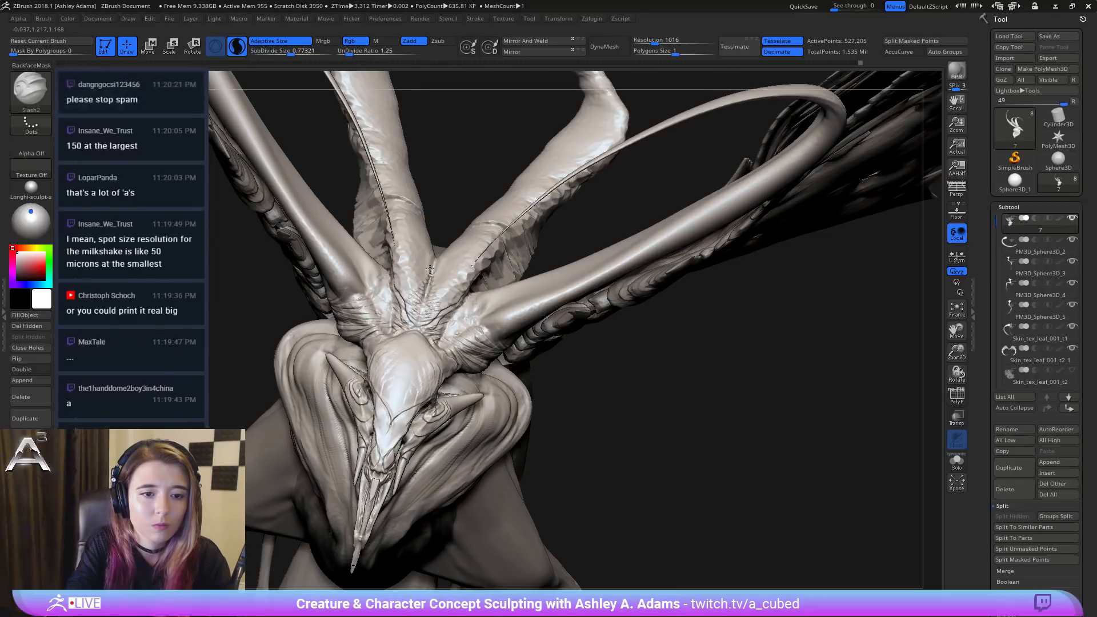
mouse_move(404, 238)
right_mouse_down()
mouse_move(412, 255)
mouse_move(386, 277)
right_mouse_up()
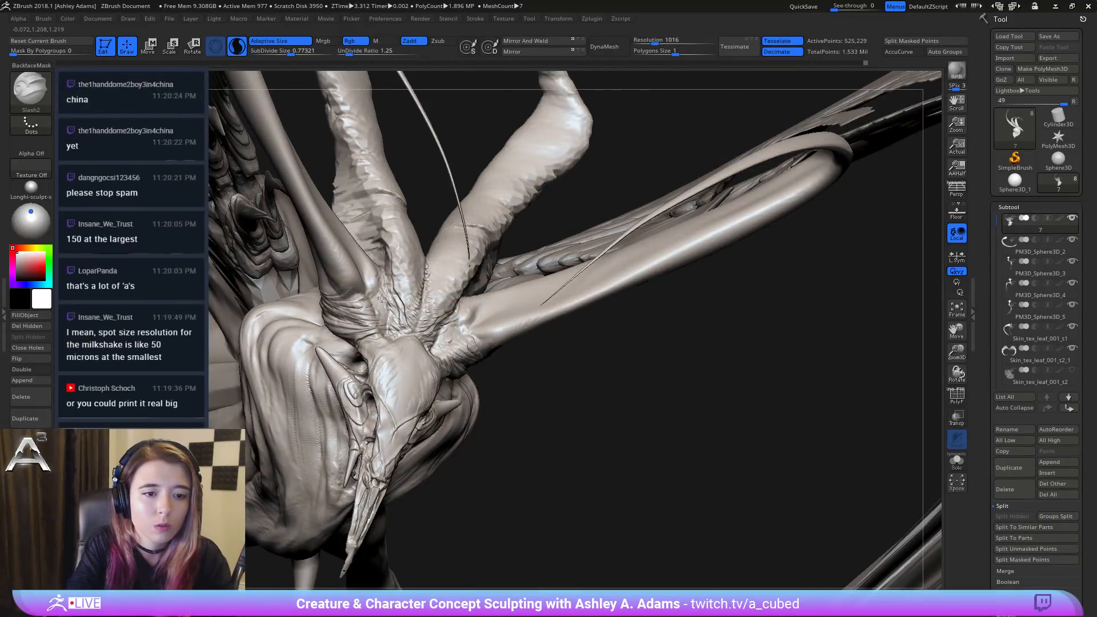
left_click_drag(380, 300, 386, 314)
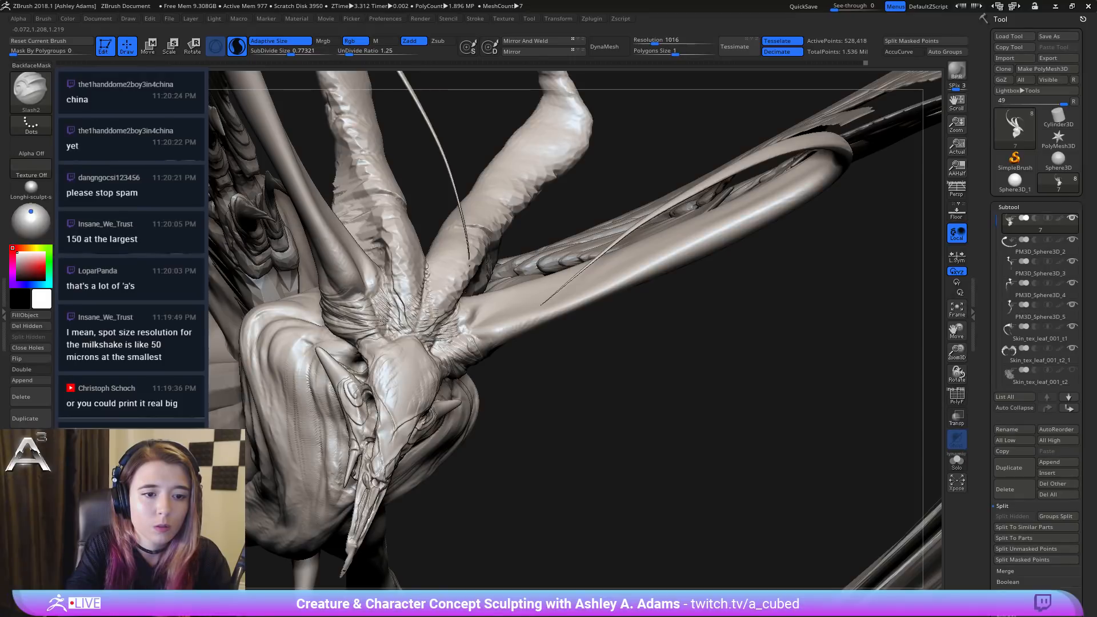
right_click_drag(386, 314, 395, 269)
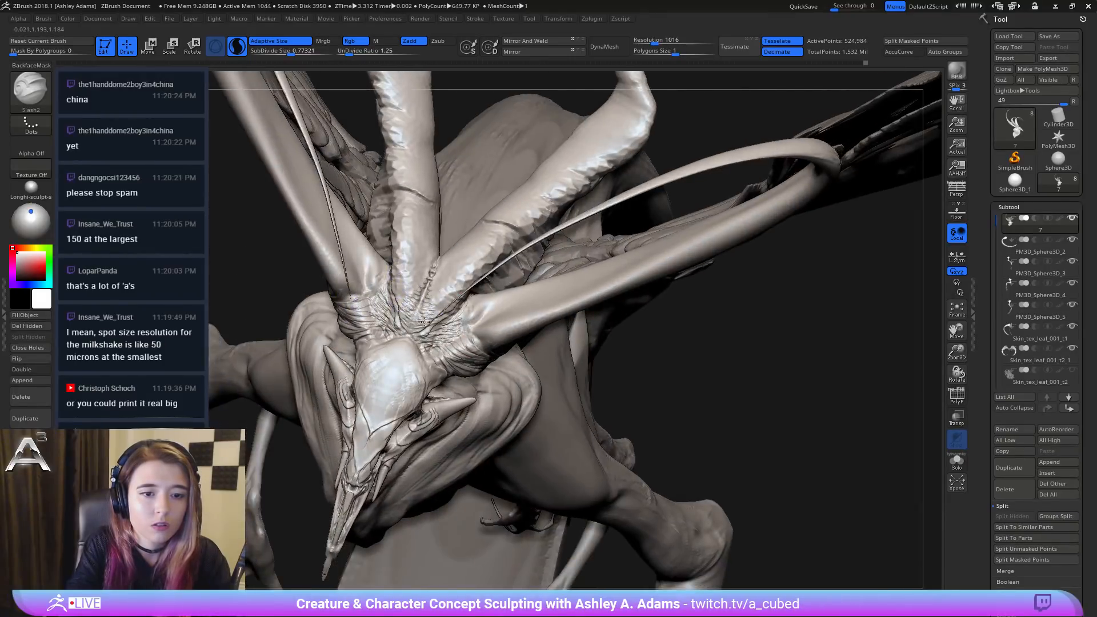
Step: Isolate the head subtool and carve fine crosswise lines along the rear outer side of the upright horn up to its bend
mouse_move(423, 308)
right_mouse_down()
mouse_move(387, 326)
mouse_move(426, 263)
mouse_move(398, 224)
mouse_move(445, 253)
right_mouse_up()
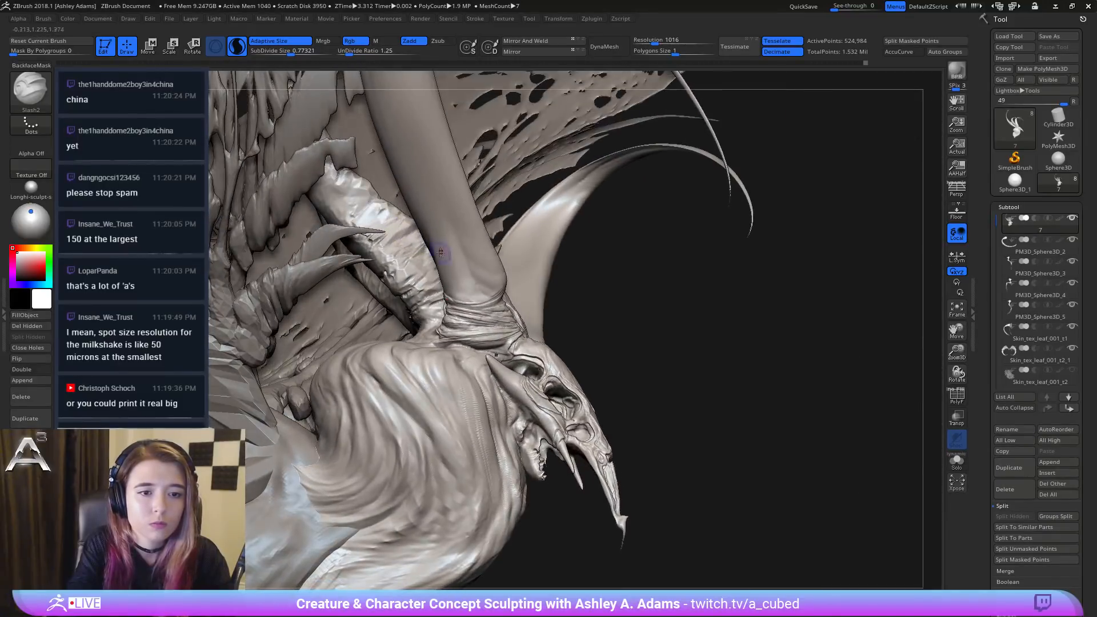
left_click(956, 461)
mouse_move(473, 325)
right_mouse_down()
mouse_move(483, 338)
mouse_move(426, 289)
right_mouse_up()
mouse_move(444, 299)
left_mouse_down()
mouse_move(455, 347)
mouse_move(505, 357)
mouse_move(506, 392)
left_mouse_up()
right_click_drag(506, 392, 381, 245)
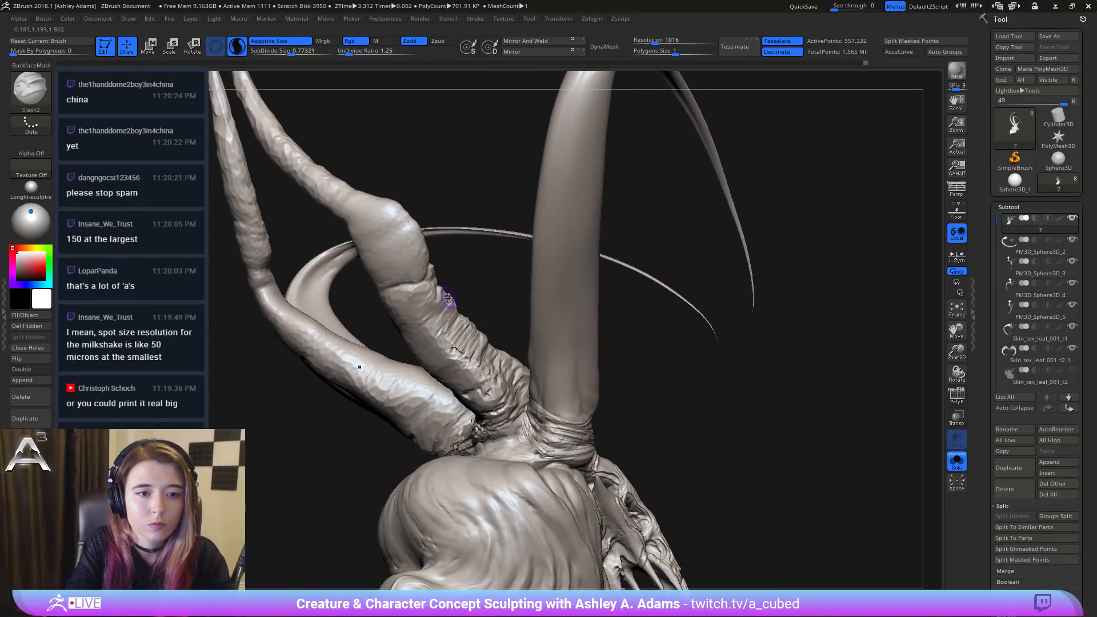
mouse_move(391, 228)
left_mouse_down()
mouse_move(384, 236)
mouse_move(428, 285)
mouse_move(421, 300)
left_mouse_up()
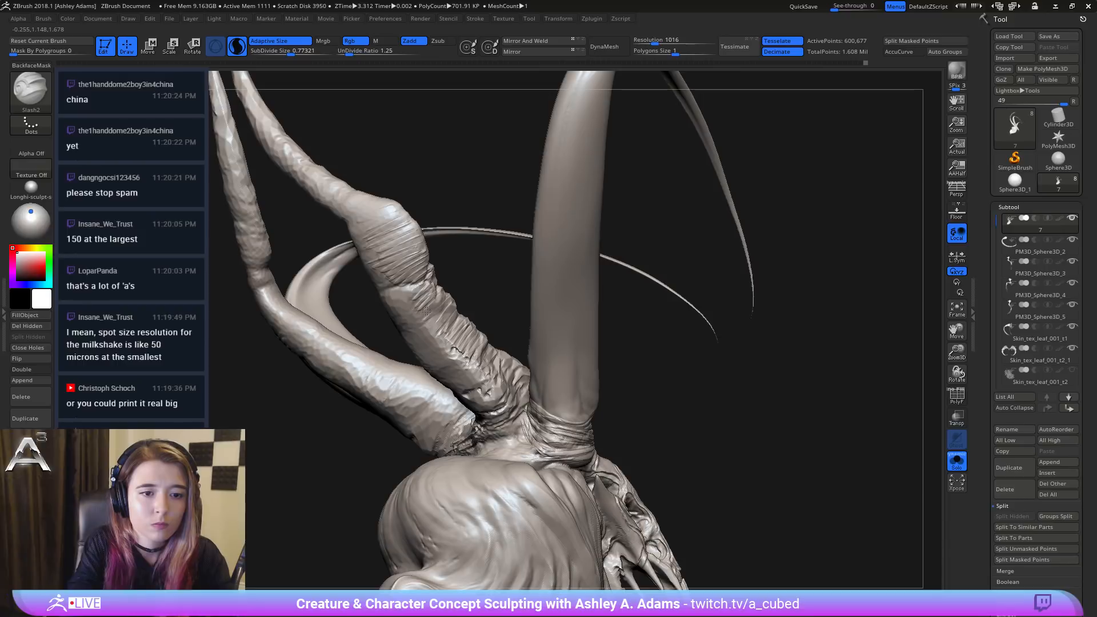
Step: Wrap the crosswise slash lines around the front of the upright horn, from the bend down past its middle
mouse_move(457, 277)
right_mouse_down()
mouse_move(426, 232)
mouse_move(441, 276)
mouse_move(277, 172)
right_mouse_up()
mouse_move(297, 203)
left_mouse_down()
mouse_move(361, 284)
mouse_move(383, 298)
mouse_move(423, 295)
mouse_move(461, 346)
left_mouse_up()
left_click_drag(454, 263, 360, 288)
mouse_move(437, 301)
right_mouse_down()
mouse_move(412, 285)
mouse_move(407, 343)
mouse_move(387, 276)
mouse_move(453, 226)
right_mouse_up()
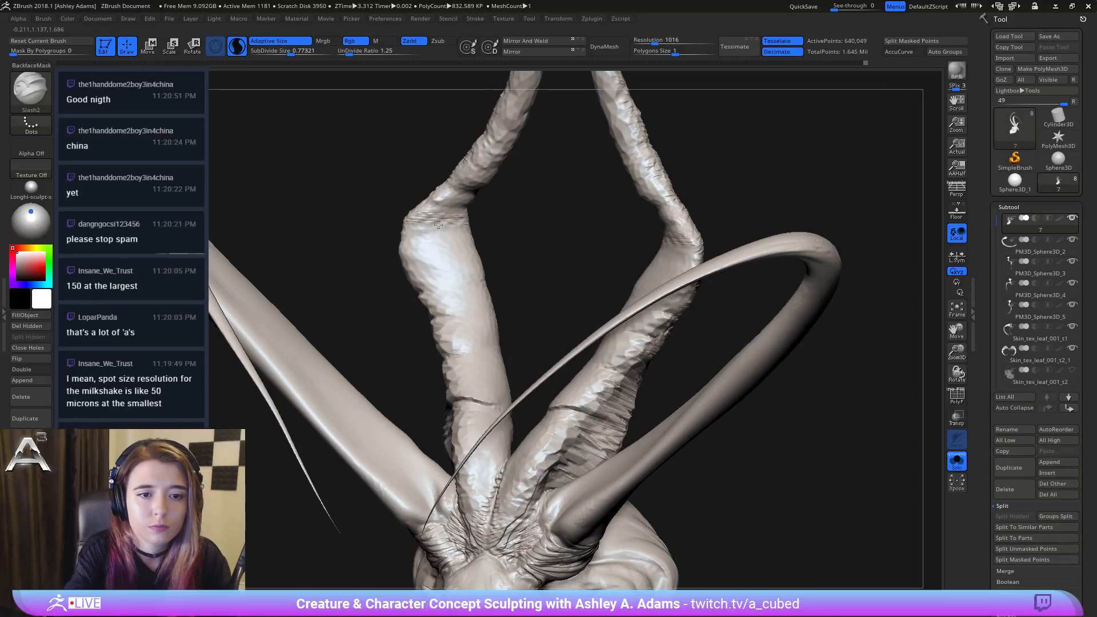
left_click_drag(396, 230, 410, 240)
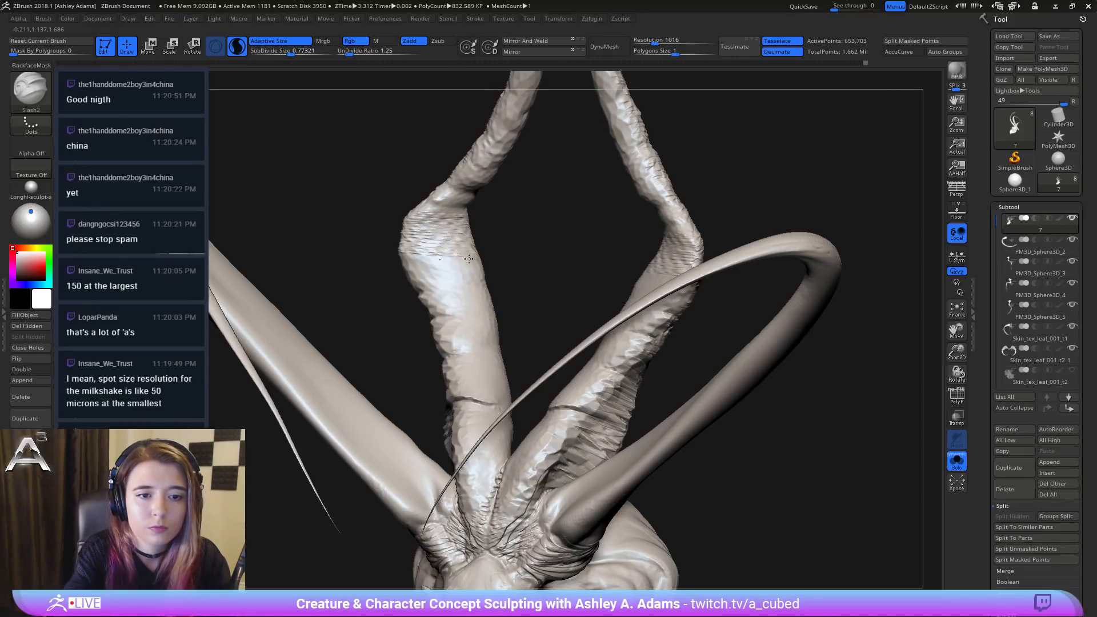
mouse_move(469, 259)
left_mouse_down()
mouse_move(399, 262)
mouse_move(518, 289)
mouse_move(487, 299)
mouse_move(496, 313)
mouse_move(413, 317)
left_mouse_up()
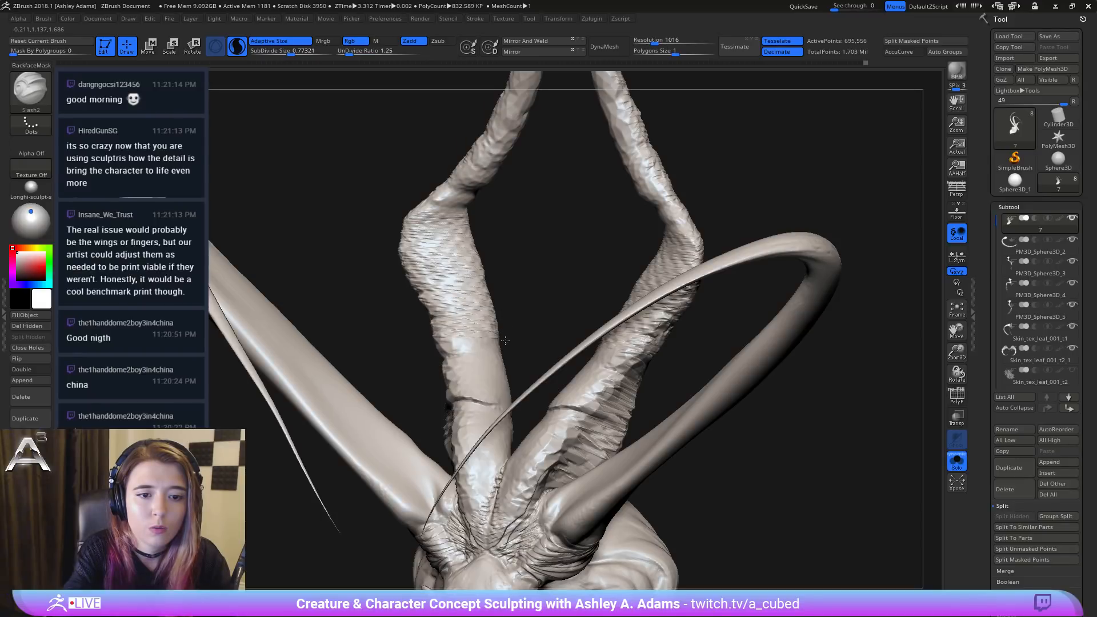
mouse_move(505, 341)
left_mouse_down()
mouse_move(451, 349)
mouse_move(477, 361)
mouse_move(477, 382)
left_mouse_up()
Step: Continue the crosswise lines down the lower front of the upright horn to its root on the head
mouse_move(343, 320)
left_mouse_down()
mouse_move(420, 371)
mouse_move(354, 318)
mouse_move(310, 349)
left_mouse_up()
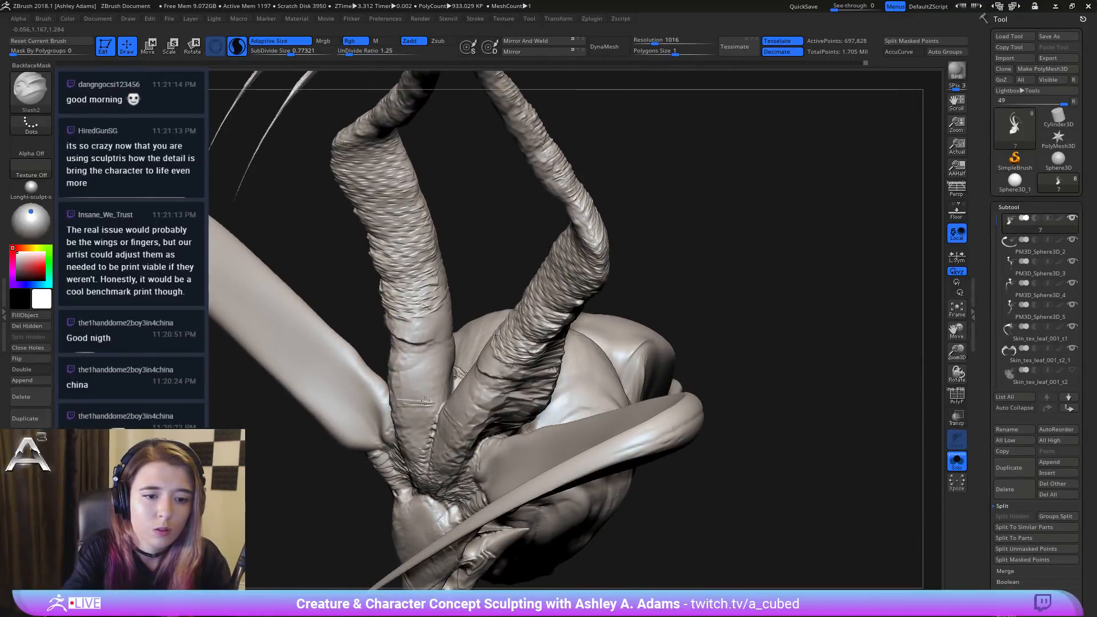
mouse_move(395, 390)
left_mouse_down()
mouse_move(437, 385)
mouse_move(402, 377)
mouse_move(445, 363)
mouse_move(397, 342)
mouse_move(449, 329)
mouse_move(429, 318)
left_mouse_up()
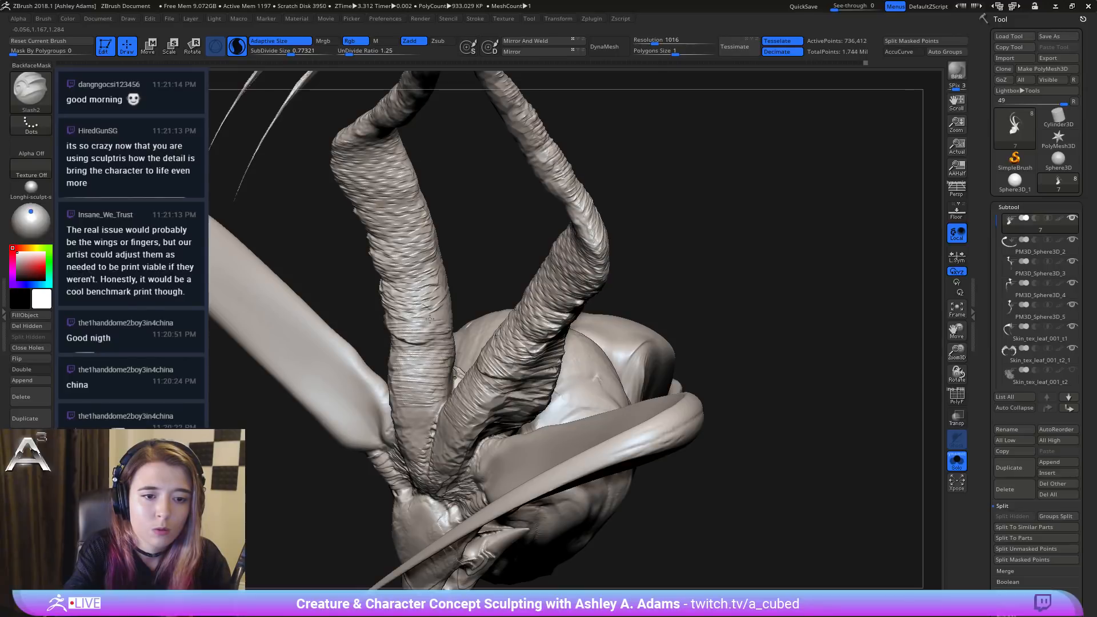
left_click_drag(332, 320, 228, 228)
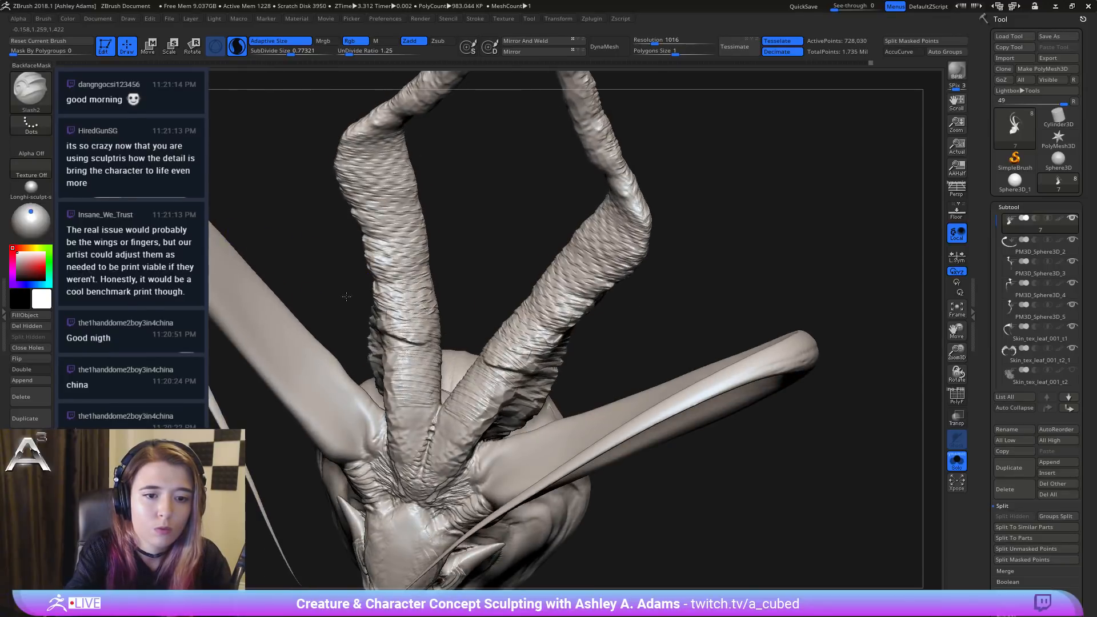
left_click_drag(347, 297, 350, 246, "alt")
left_click_drag(404, 422, 396, 409)
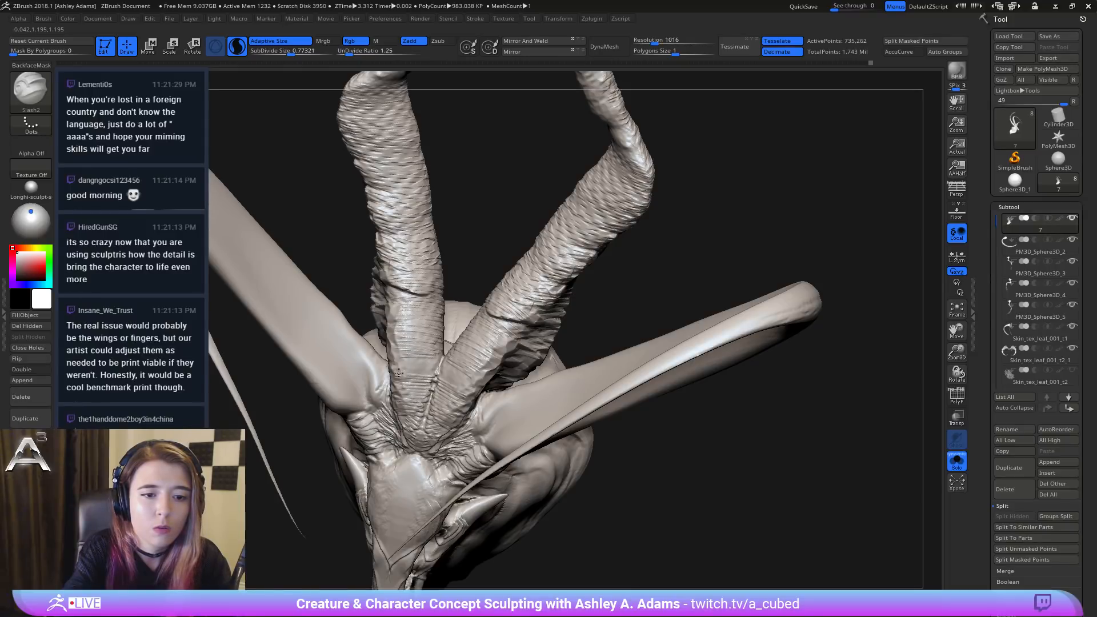
mouse_move(432, 367)
left_mouse_down()
mouse_move(399, 362)
mouse_move(429, 357)
mouse_move(398, 350)
left_mouse_up()
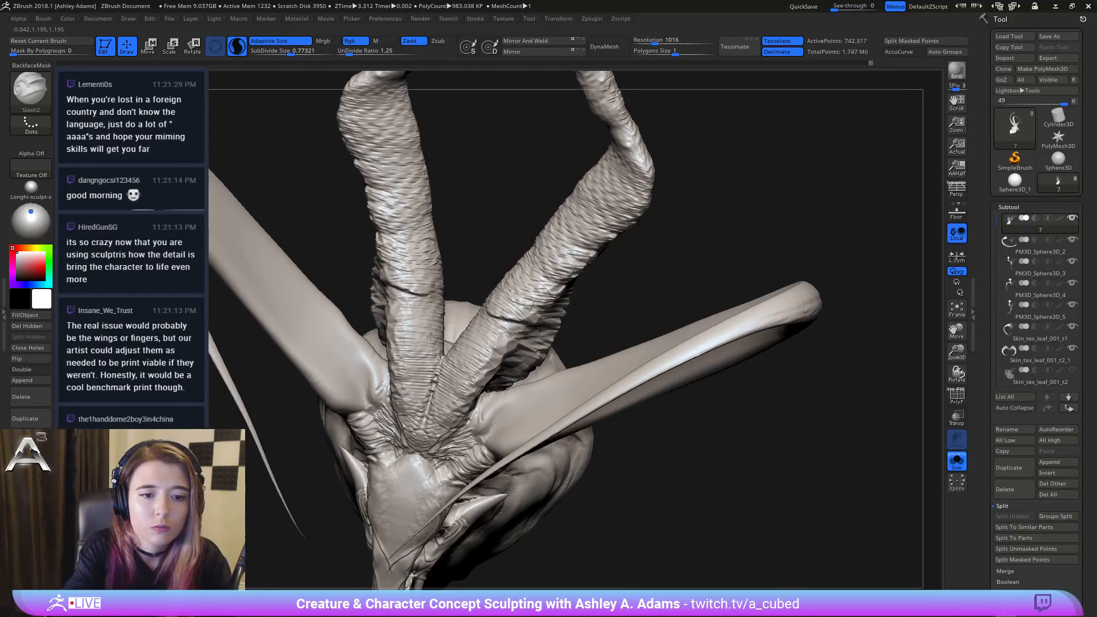
Step: Fill the smooth gaps on the lower outer side of the upright horn, beside the side horn, with fine ring lines
mouse_move(320, 280)
left_mouse_down()
mouse_move(380, 266)
mouse_move(430, 286)
mouse_move(391, 286)
left_mouse_up()
mouse_move(404, 363)
left_mouse_down()
mouse_move(388, 364)
mouse_move(400, 351)
left_mouse_up()
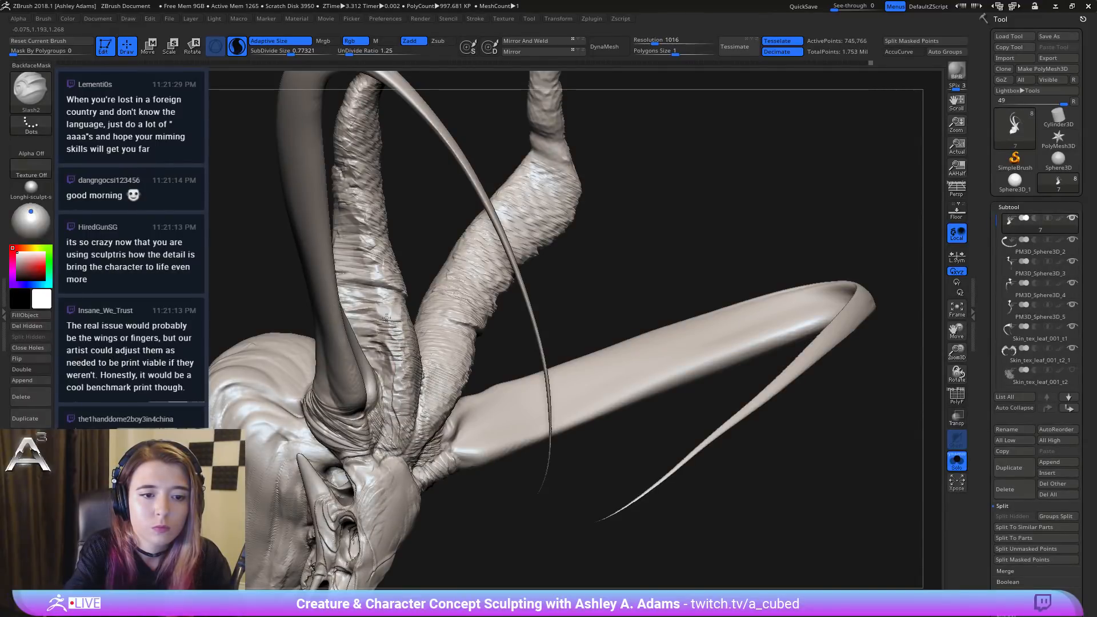
left_click_drag(373, 290, 395, 293)
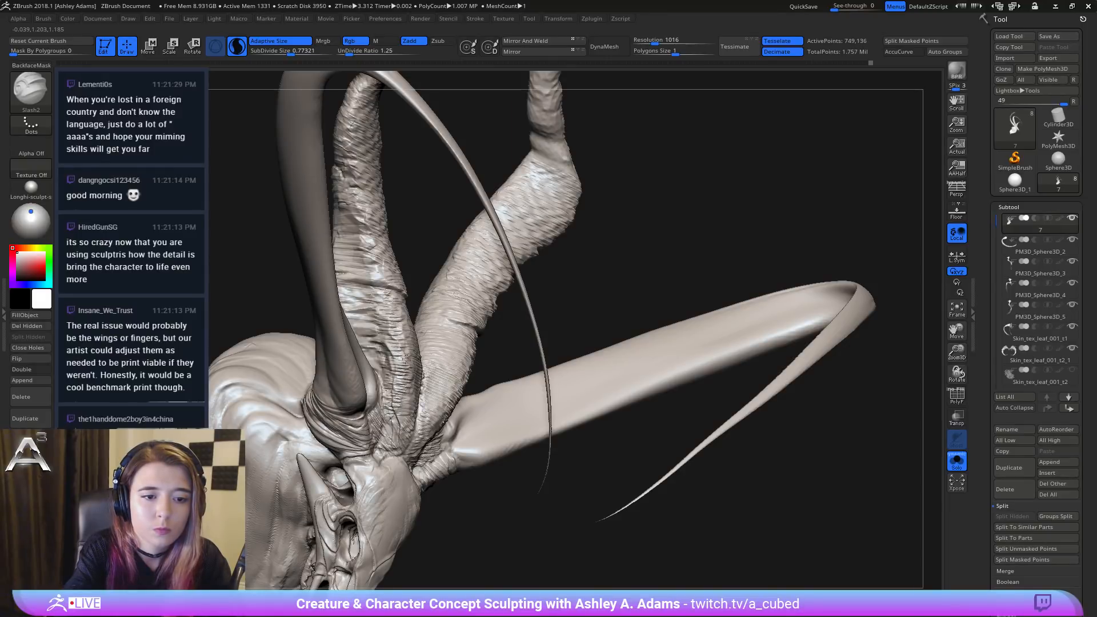
left_click_drag(354, 268, 388, 284)
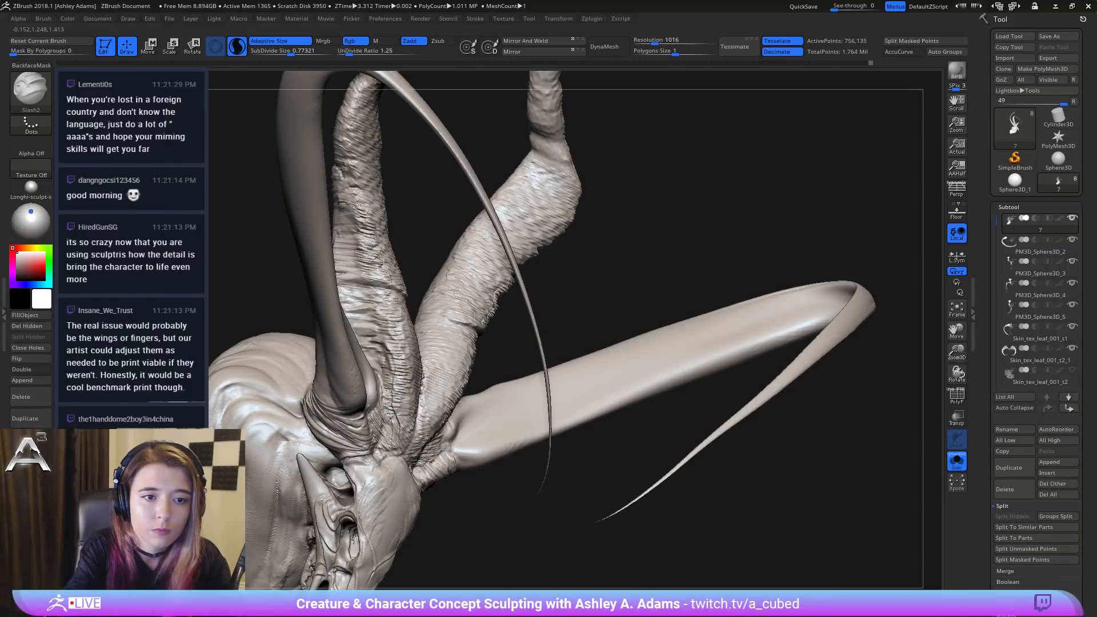
right_click_drag(353, 328, 335, 346)
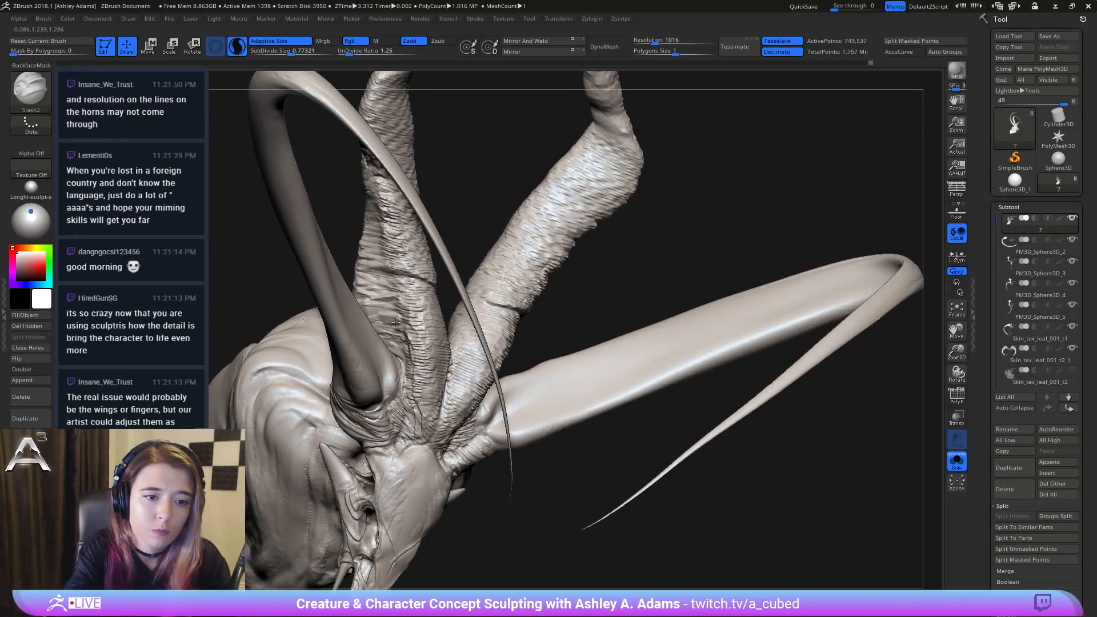
mouse_move(391, 294)
left_mouse_down()
mouse_move(356, 275)
mouse_move(369, 235)
left_mouse_up()
Step: Slash closely spaced crosswise lines across the back of the upright horn from its base up to the bend
mouse_move(365, 233)
right_mouse_down()
mouse_move(263, 229)
mouse_move(343, 197)
mouse_move(331, 223)
mouse_move(346, 281)
right_mouse_up()
mouse_move(400, 398)
left_mouse_down()
mouse_move(361, 395)
mouse_move(404, 399)
left_mouse_up()
mouse_move(337, 377)
left_mouse_down()
mouse_move(412, 392)
mouse_move(415, 378)
left_mouse_up()
mouse_move(346, 359)
left_mouse_down()
mouse_move(408, 362)
mouse_move(417, 349)
left_mouse_up()
mouse_move(351, 335)
left_mouse_down()
mouse_move(419, 343)
mouse_move(422, 328)
left_mouse_up()
mouse_move(367, 315)
left_mouse_down()
mouse_move(424, 319)
mouse_move(425, 302)
left_mouse_up()
mouse_move(378, 290)
left_mouse_down()
mouse_move(421, 294)
mouse_move(425, 284)
left_mouse_up()
mouse_move(374, 275)
left_mouse_down()
mouse_move(427, 279)
mouse_move(430, 265)
left_mouse_up()
mouse_move(380, 253)
left_mouse_down()
mouse_move(431, 257)
mouse_move(434, 247)
left_mouse_up()
left_click_drag(404, 236, 436, 234)
left_click_drag(397, 223, 438, 223)
mouse_move(382, 213)
left_mouse_down()
mouse_move(441, 217)
mouse_move(428, 210)
mouse_move(448, 186)
left_mouse_up()
left_click_drag(405, 173, 449, 178)
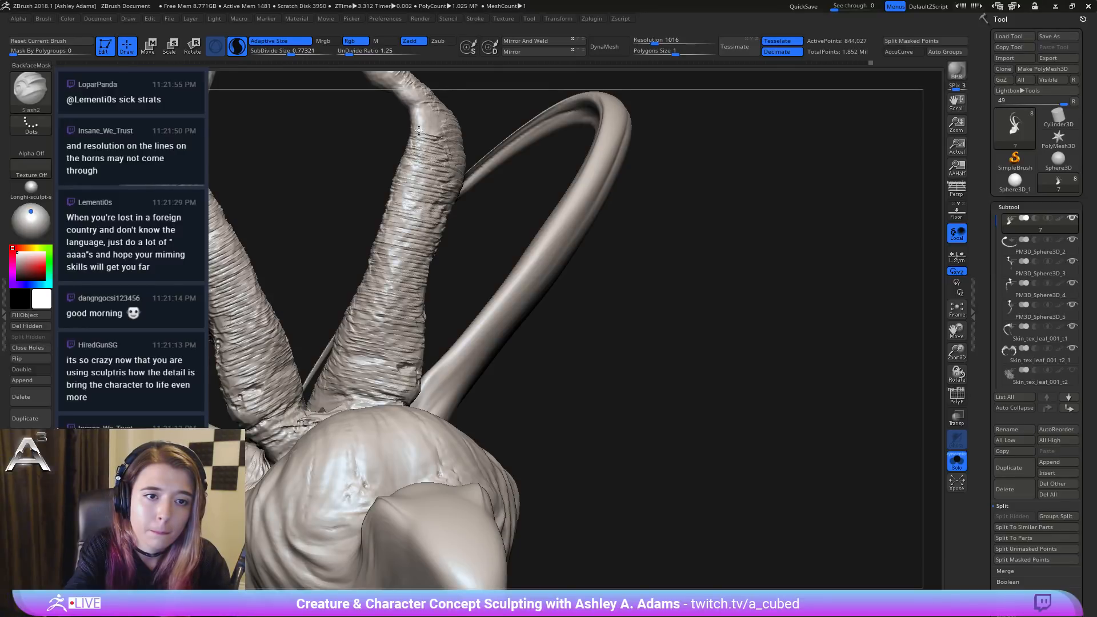
left_click_drag(406, 109, 436, 115)
left_click_drag(408, 98, 434, 104)
Step: Carve crosswise lines around the back of the upright horn's segment above the bend
left_click_drag(338, 122, 333, 286, "alt")
mouse_move(333, 213)
left_mouse_down()
mouse_move(346, 187)
mouse_move(374, 191)
left_mouse_up()
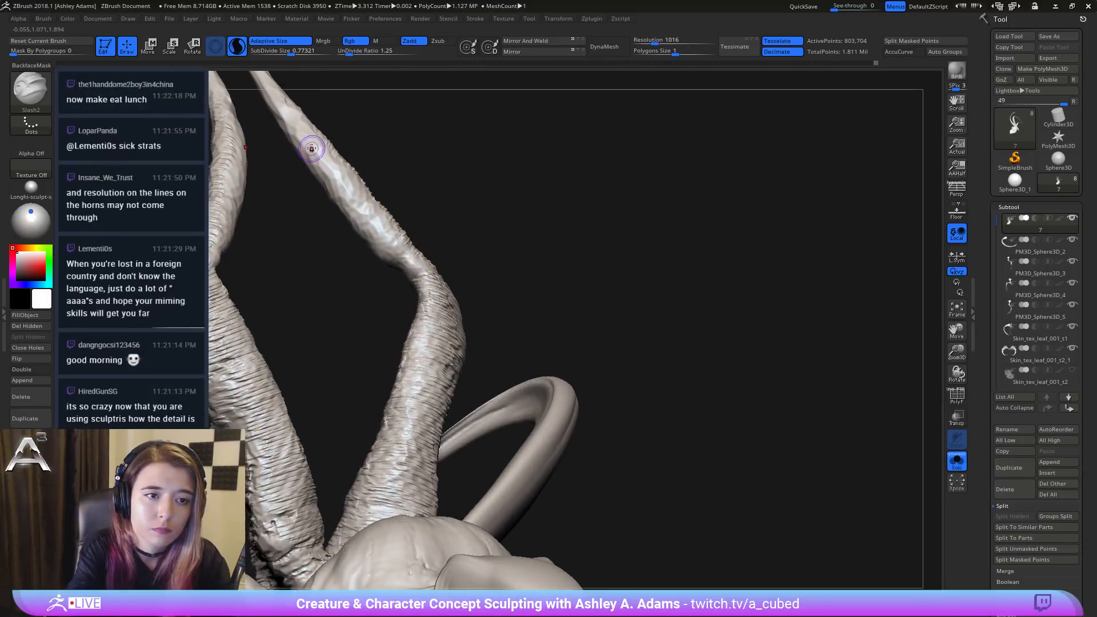
mouse_move(299, 148)
left_mouse_down()
mouse_move(325, 150)
mouse_move(352, 190)
mouse_move(390, 216)
left_mouse_up()
left_click_drag(341, 214, 390, 226)
left_click_drag(353, 223, 402, 235)
left_click_drag(358, 234, 416, 252)
left_click_drag(374, 250, 422, 261)
left_click_drag(382, 260, 431, 269)
left_click_drag(394, 267, 433, 278)
Step: Extend the slash lines along the back of the horn's narrowing upper part toward the tip
mouse_move(252, 167)
left_mouse_down()
mouse_move(289, 196)
mouse_move(318, 196)
left_mouse_up()
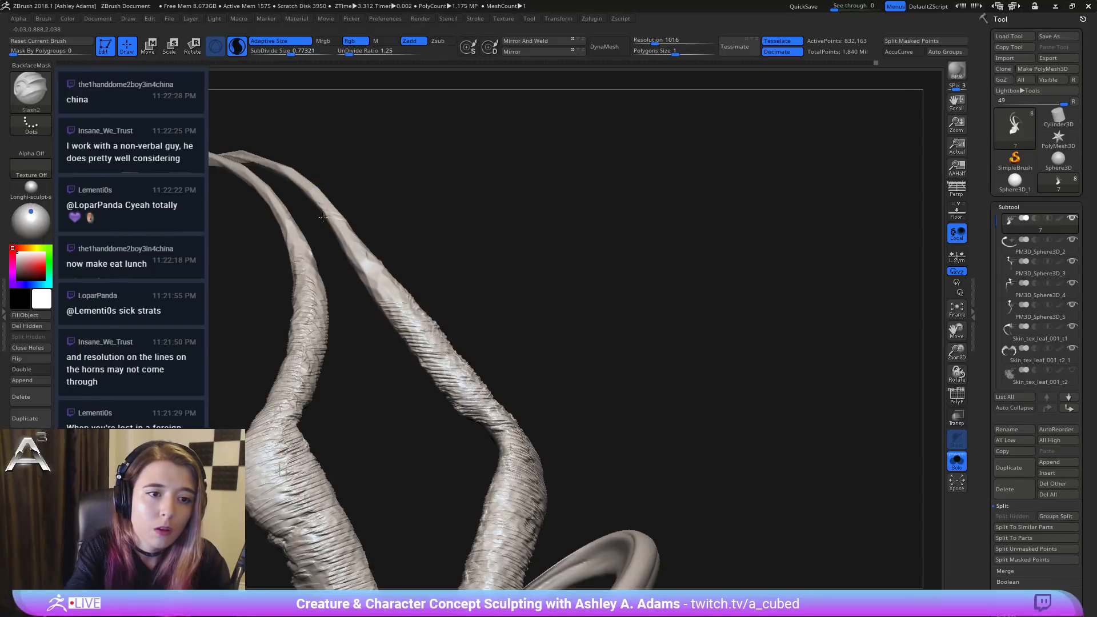
left_click_drag(341, 232, 372, 254)
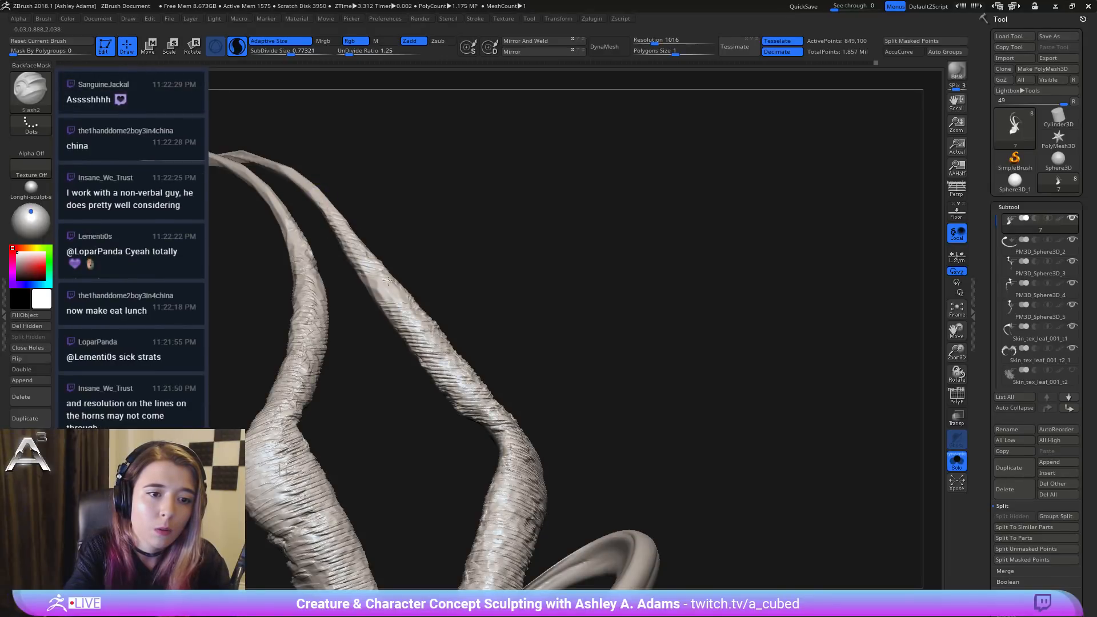
left_click_drag(373, 293, 398, 303)
Step: Carve matching crosswise lines along the front of the upright horn's slender section above the bend
mouse_move(423, 269)
right_mouse_down("ctrl")
mouse_move(420, 320)
mouse_move(408, 297)
mouse_move(432, 263)
mouse_move(519, 396)
mouse_move(522, 431)
right_mouse_up("ctrl")
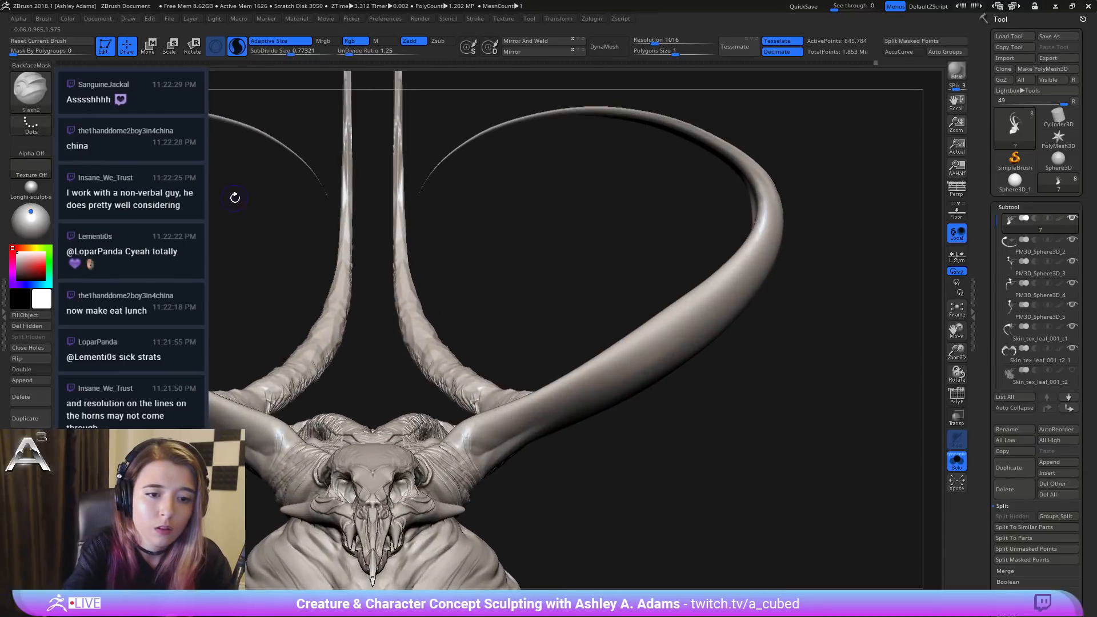
mouse_move(418, 337)
right_mouse_down()
mouse_move(627, 213)
mouse_move(545, 293)
right_mouse_up()
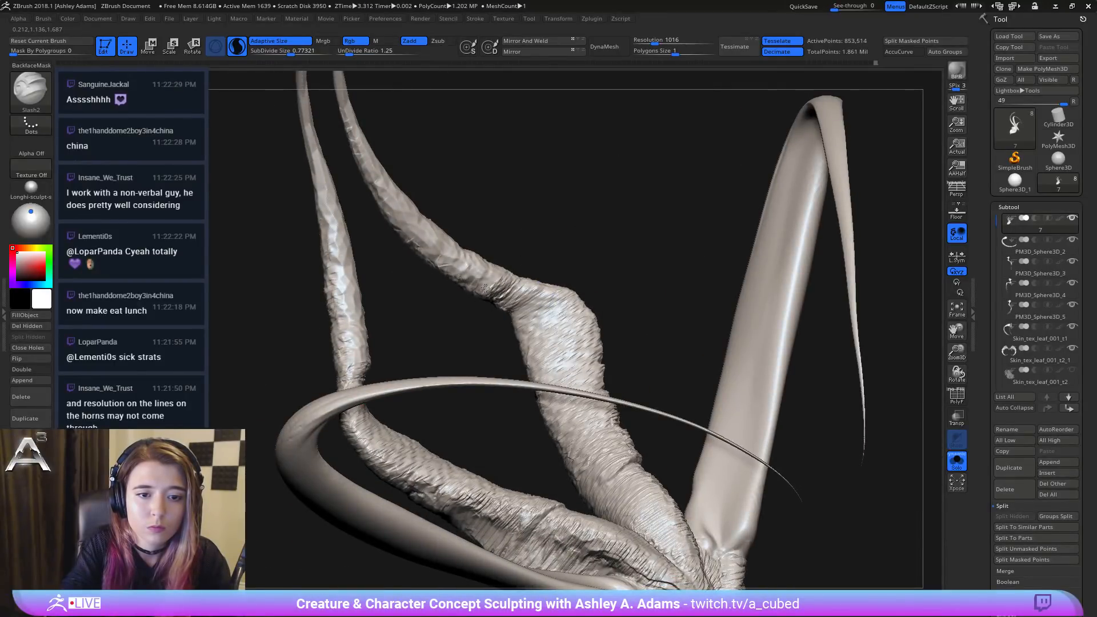
mouse_move(484, 270)
left_mouse_down()
mouse_move(428, 251)
mouse_move(411, 205)
mouse_move(386, 189)
mouse_move(352, 129)
left_mouse_up()
mouse_move(401, 209)
left_mouse_down()
mouse_move(386, 157)
mouse_move(410, 235)
mouse_move(485, 291)
left_mouse_up()
Step: Undo the last slash stroke on the upright horn's slender section and set the brush's Z intensity to 66
key("space")
left_click_drag(452, 374, 433, 332)
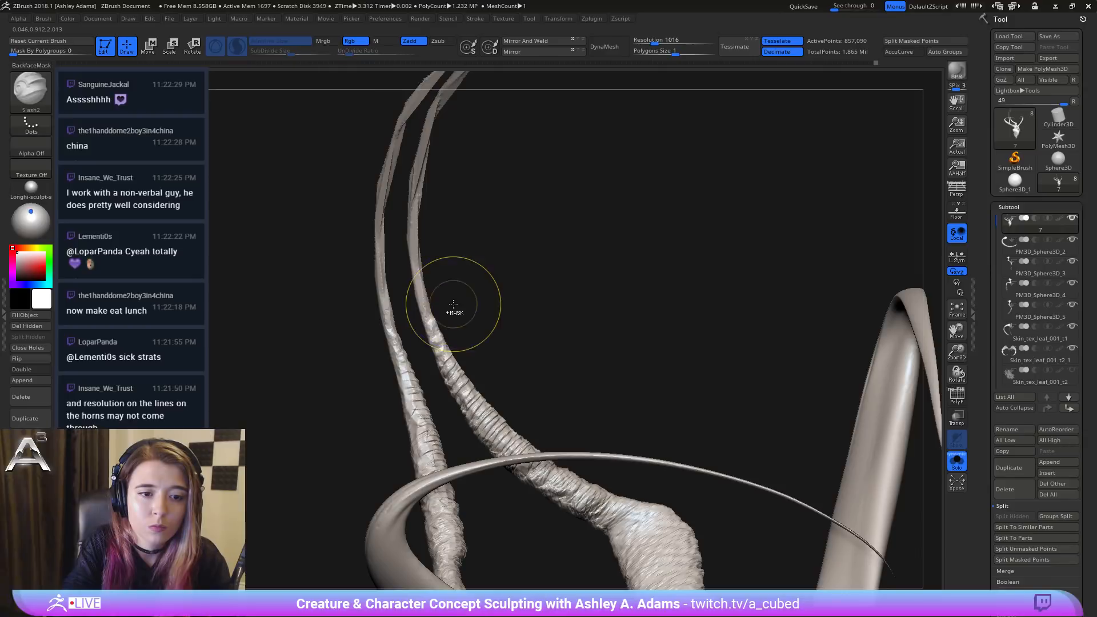
key("ctrl+z")
key("space")
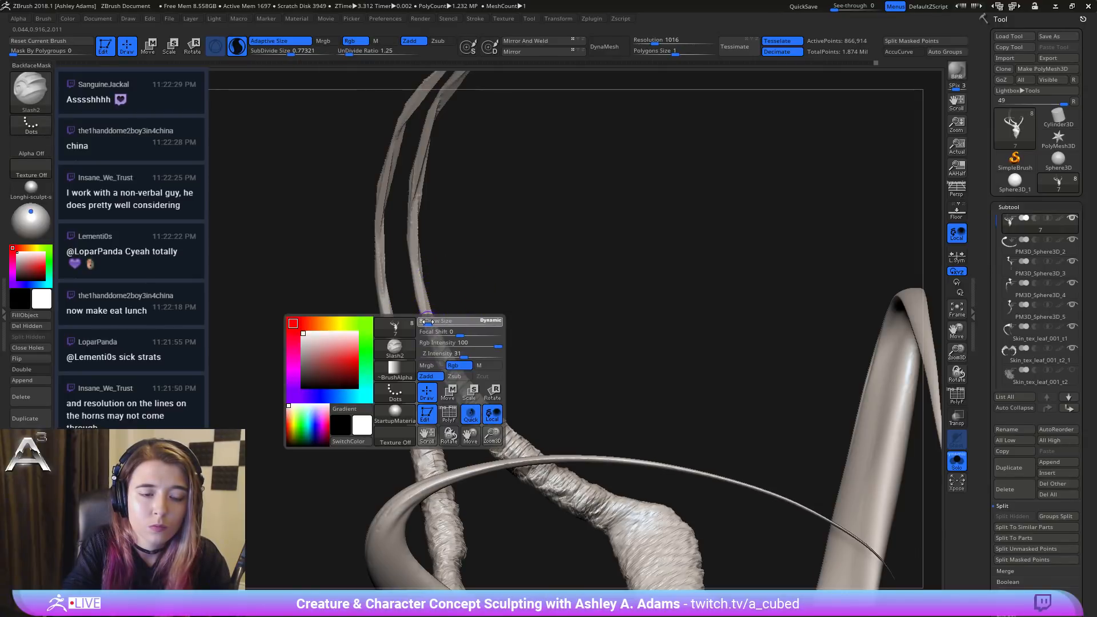
key("space")
key("space")
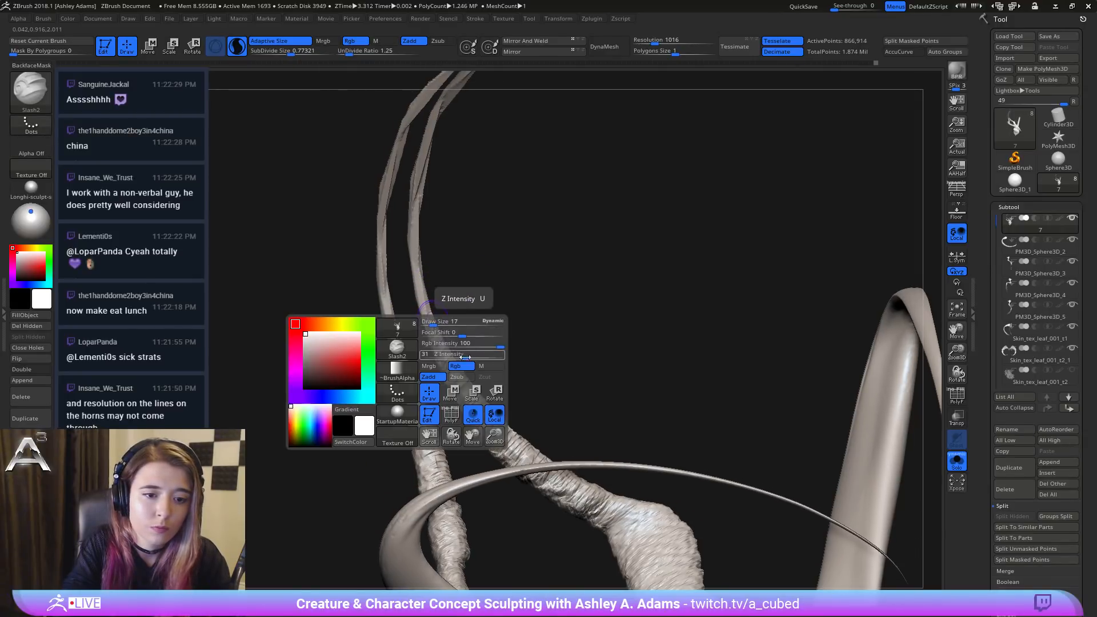
left_click_drag(465, 357, 486, 357)
mouse_move(426, 335)
left_mouse_down()
mouse_move(439, 320)
mouse_move(426, 311)
mouse_move(407, 217)
left_mouse_up()
key("ctrl")
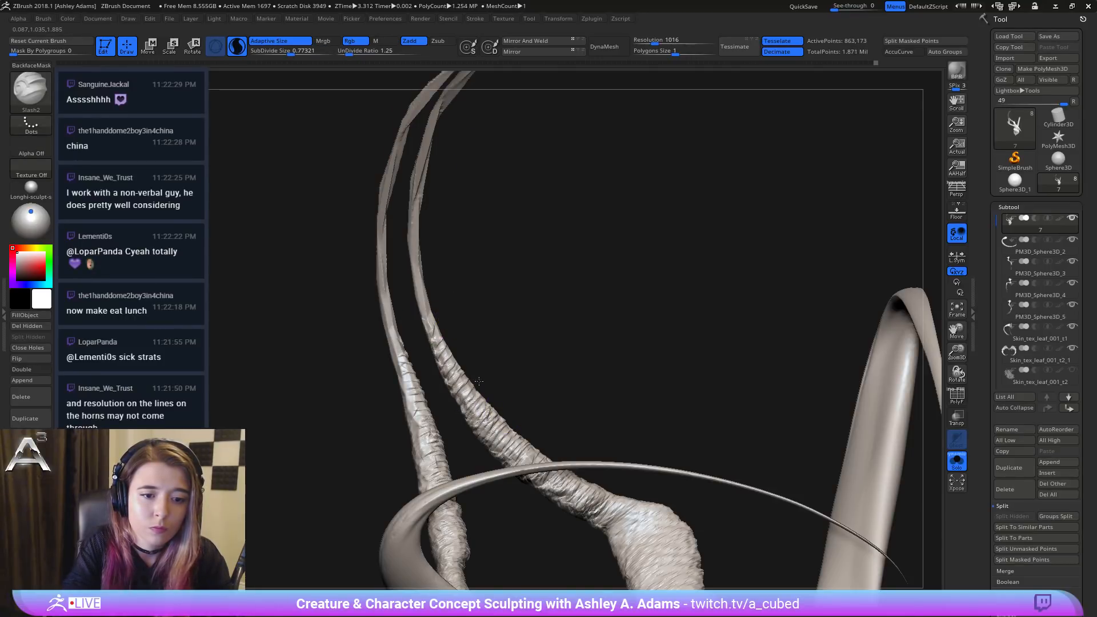
Step: Slash deeper, closely spaced crosswise lines up the curve of the upright horn's thin upper section
left_click_drag(479, 382, 445, 346)
key("space")
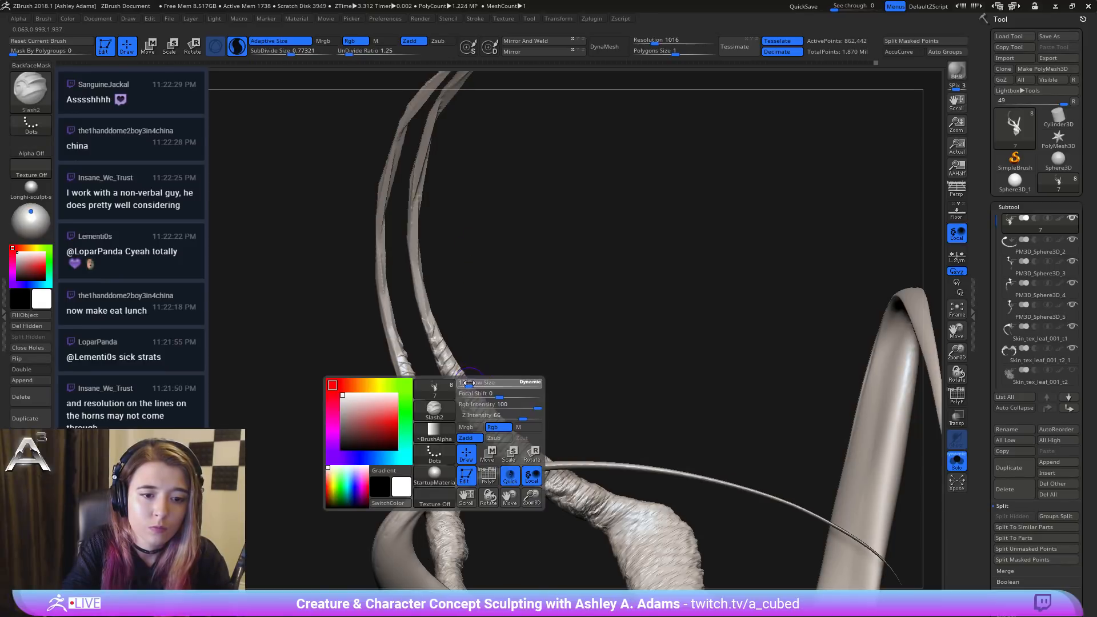
left_click_drag(495, 408, 477, 433)
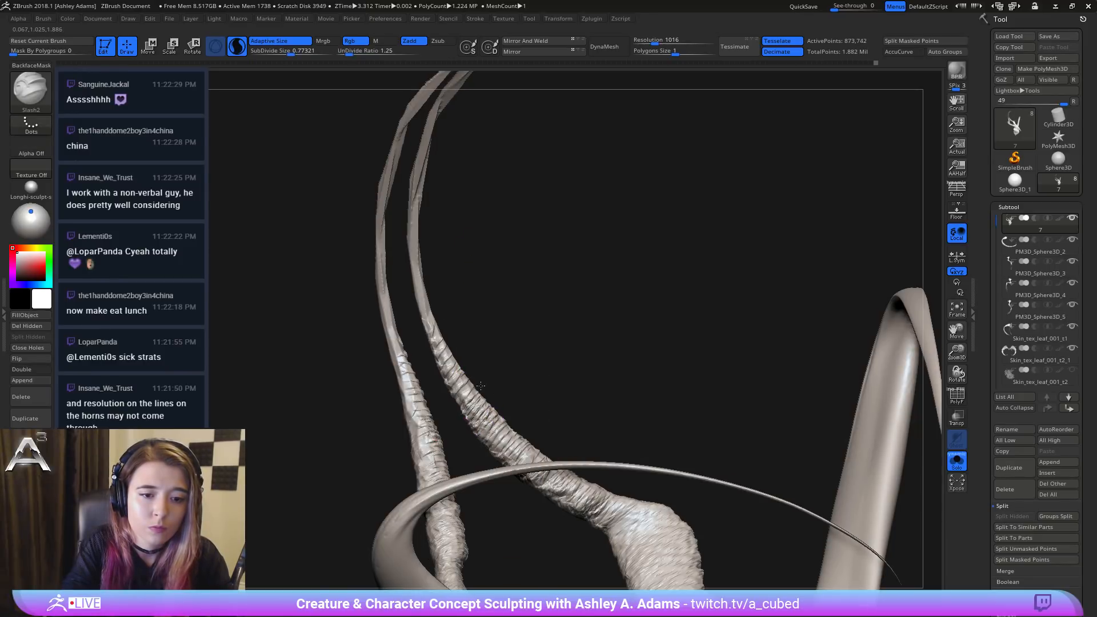
left_click_drag(455, 388, 433, 379)
left_click_drag(439, 342, 446, 283)
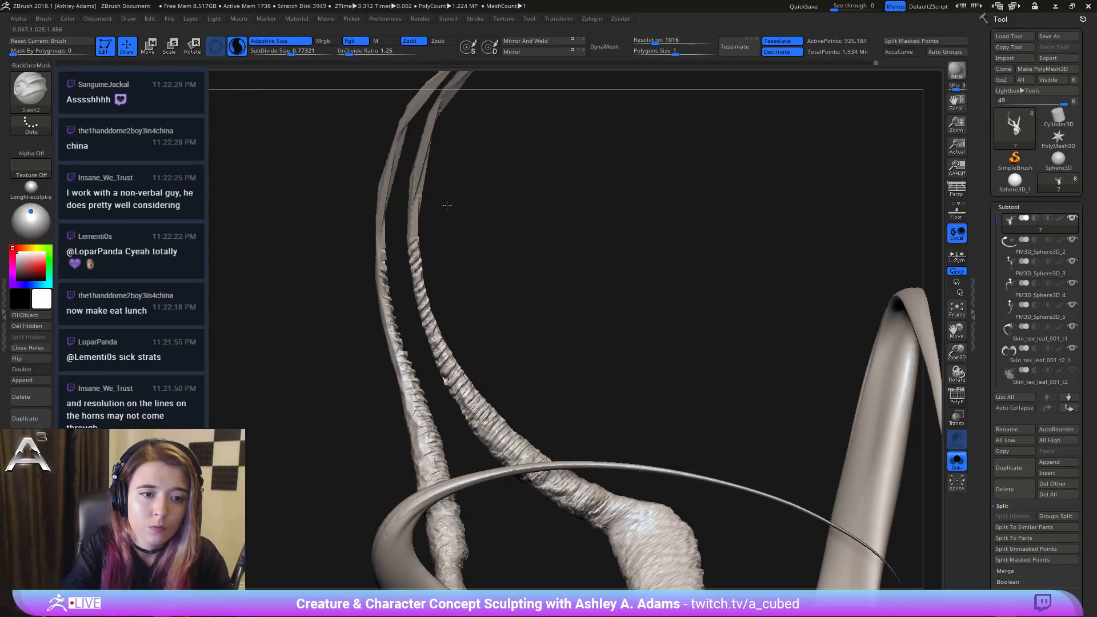
Step: Carve matching crosswise lines around the other sides of the horn's thin section so the rings wrap around it
mouse_move(500, 103)
left_mouse_down()
mouse_move(354, 245)
mouse_move(458, 303)
mouse_move(510, 357)
left_mouse_up()
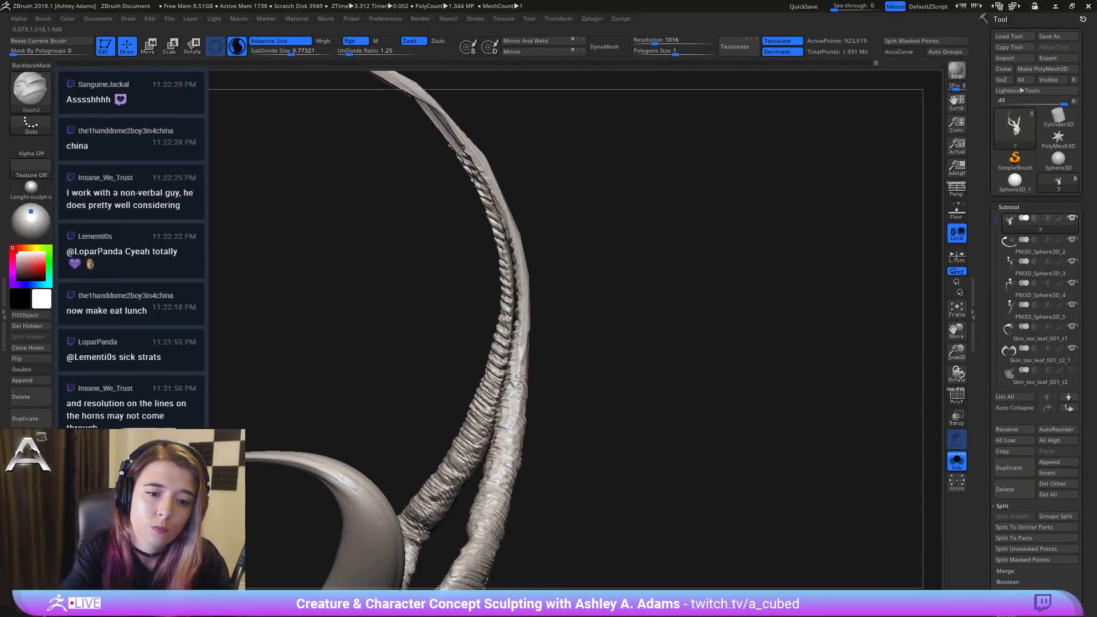
left_click_drag(537, 337, 543, 320)
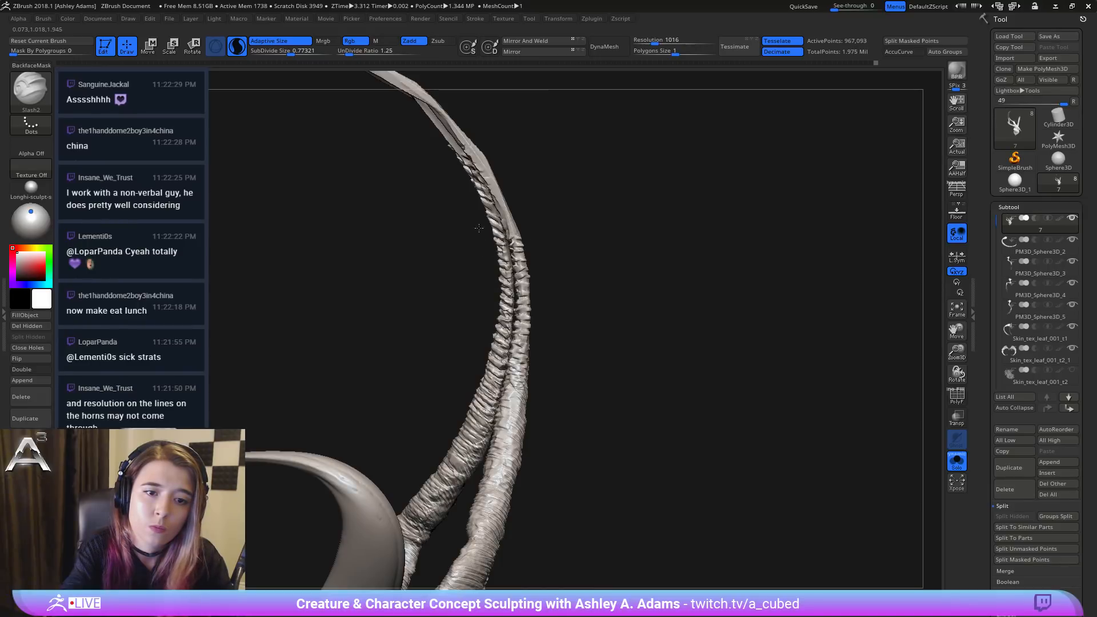
mouse_move(495, 185)
left_mouse_down()
mouse_move(447, 142)
mouse_move(451, 269)
mouse_move(422, 264)
mouse_move(477, 301)
left_mouse_up()
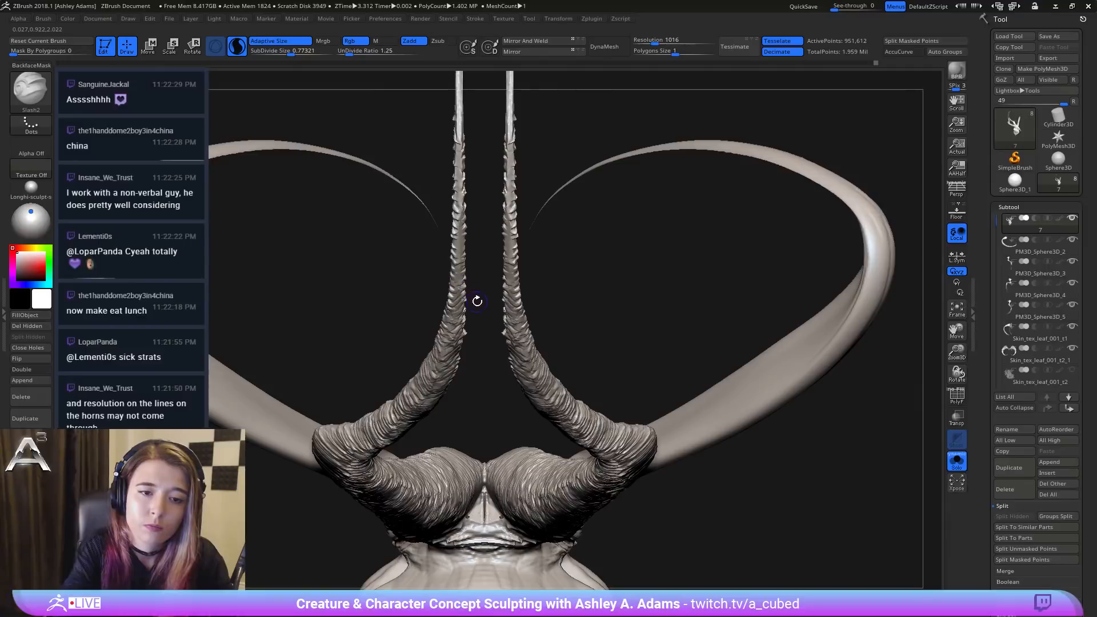
mouse_move(447, 351)
left_mouse_down()
mouse_move(470, 262)
mouse_move(443, 214)
mouse_move(441, 87)
mouse_move(473, 280)
mouse_move(460, 319)
mouse_move(465, 206)
mouse_move(434, 257)
left_mouse_up()
key("ctrl+z")
key("space")
key("space")
key("ctrl")
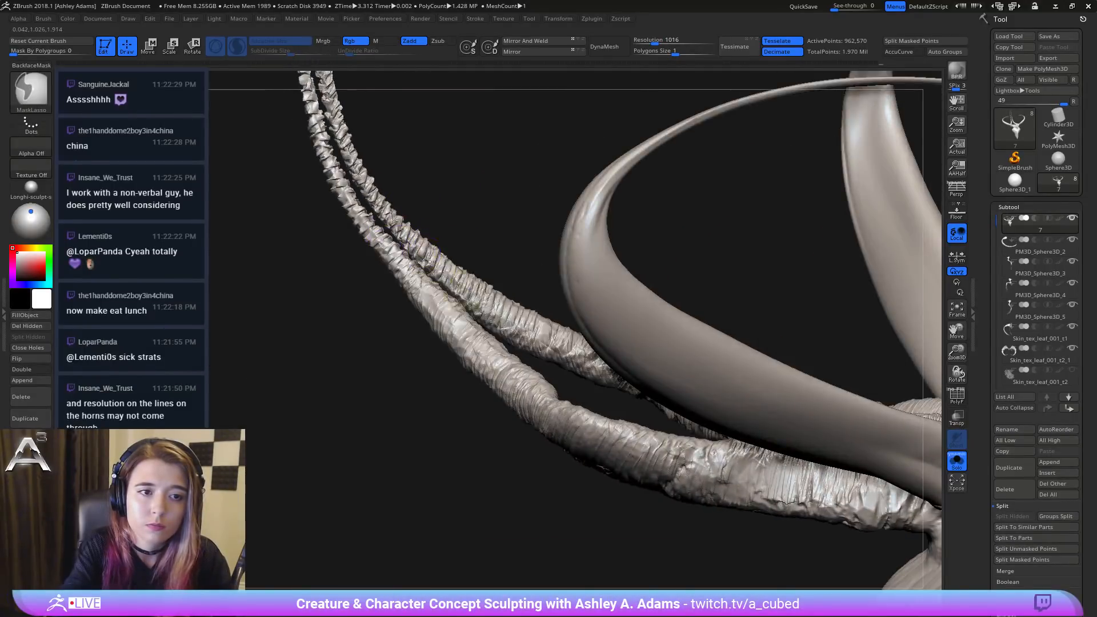
Step: Carve long lengthwise creases along the upright horn from the slender section to the bend, looping around the bend
key("f")
left_click_drag(448, 272, 456, 276)
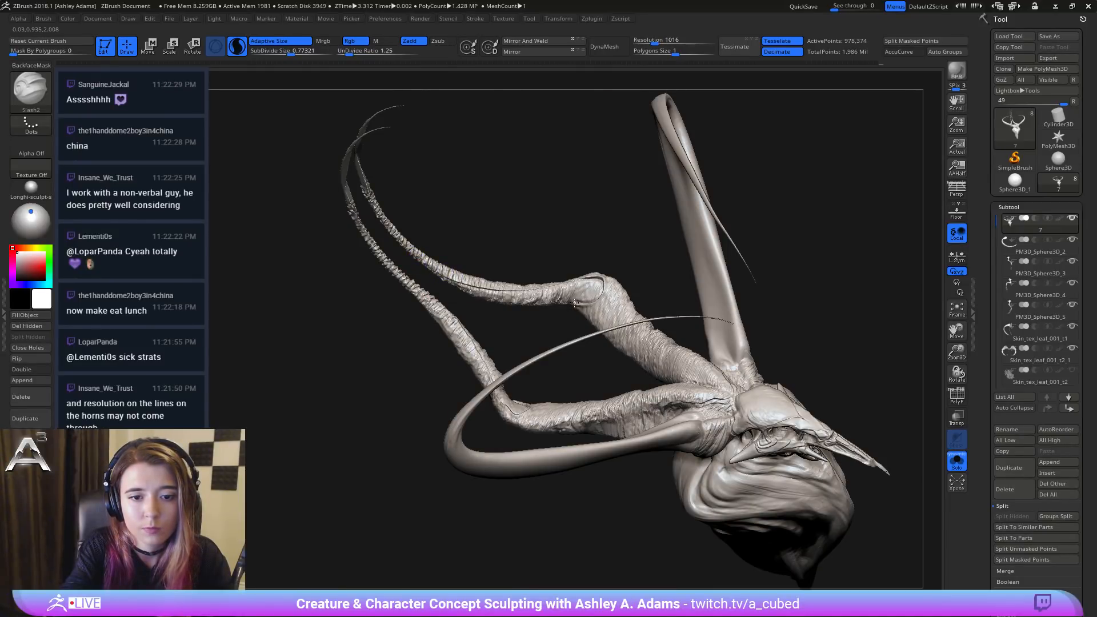
mouse_move(555, 313)
left_mouse_down()
mouse_move(474, 283)
mouse_move(523, 292)
left_mouse_up()
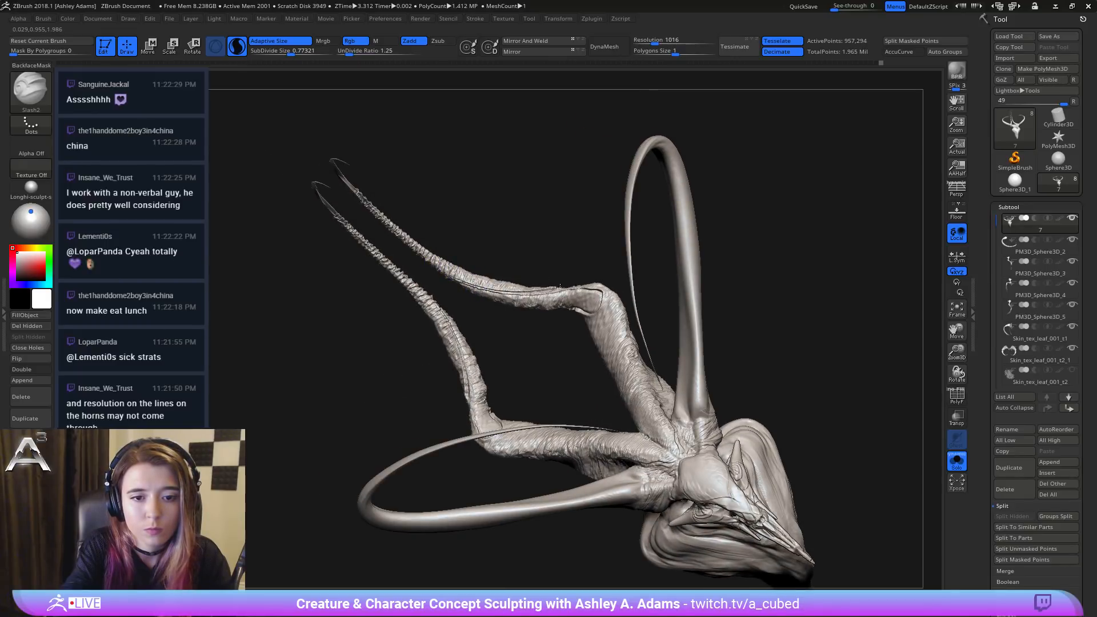
key("ctrl+z")
key("ctrl+z")
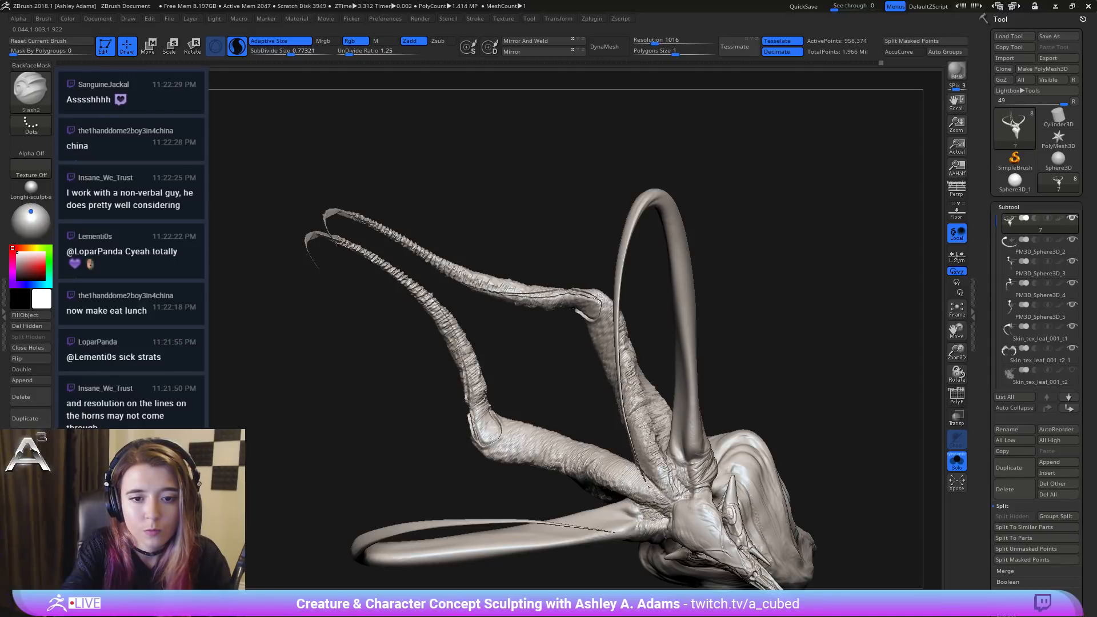
mouse_move(577, 276)
left_mouse_down()
mouse_move(571, 292)
mouse_move(533, 238)
mouse_move(424, 171)
mouse_move(569, 242)
left_mouse_up()
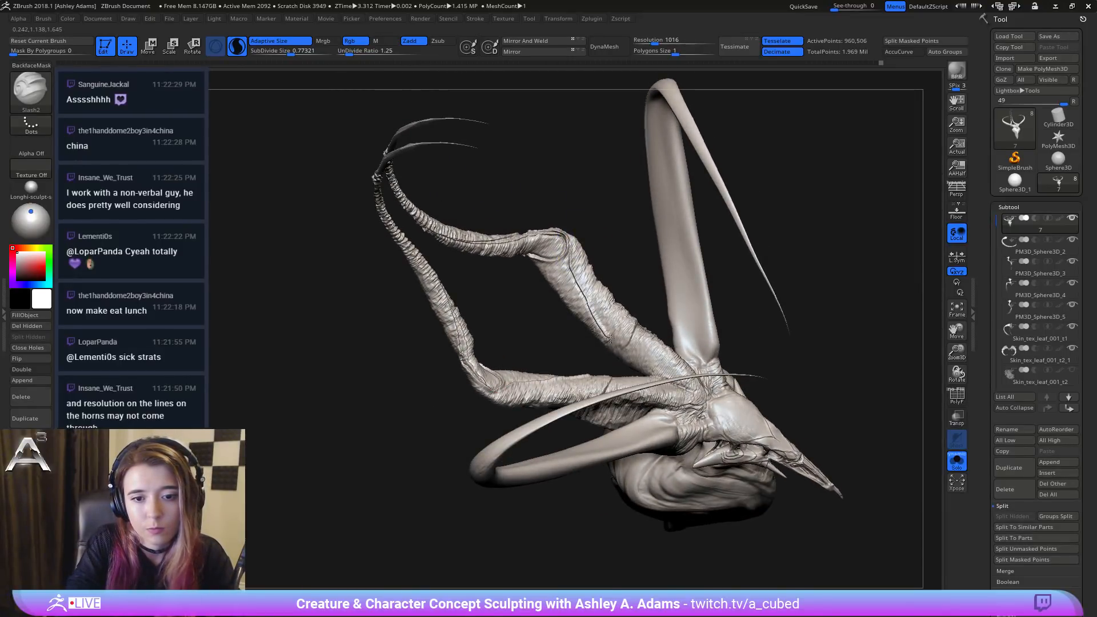
Step: Carve flowing lengthwise creases down the thick lower segment of the upright horn from the bend to its base
mouse_move(611, 334)
right_mouse_down()
mouse_move(600, 255)
mouse_move(525, 332)
mouse_move(528, 351)
right_mouse_up()
right_click_drag(631, 316, 630, 326)
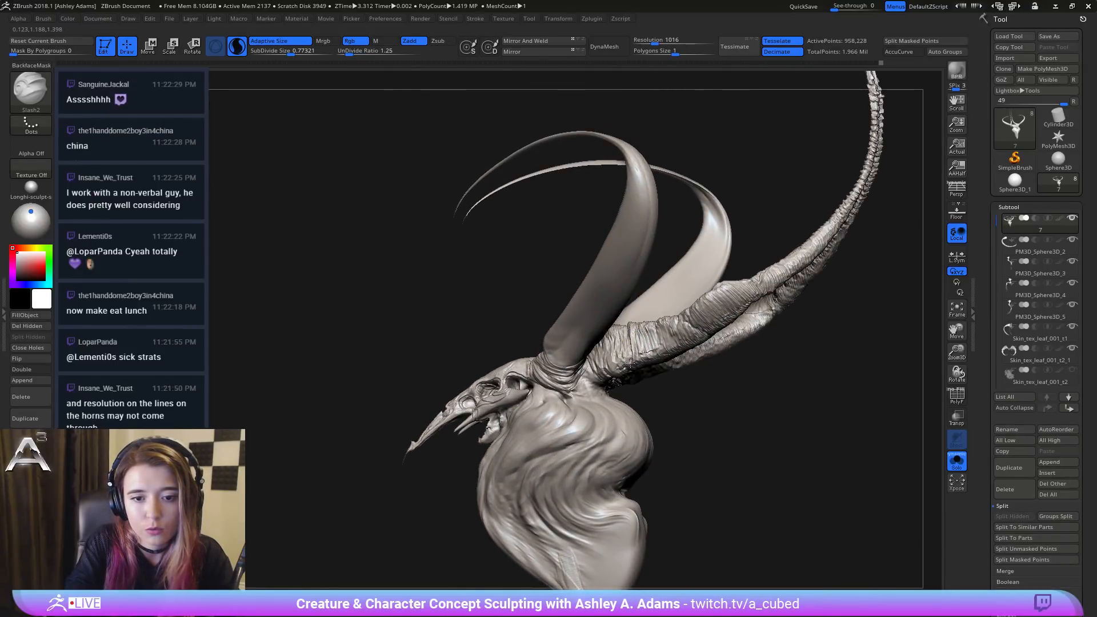
right_click_drag(596, 388, 614, 341)
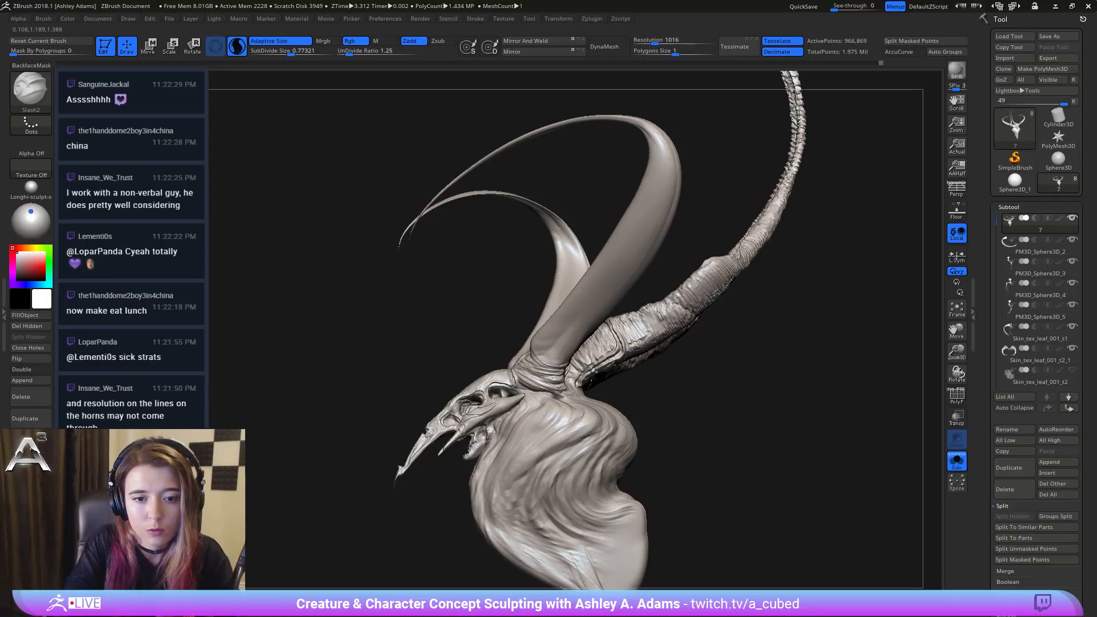
mouse_move(582, 399)
right_mouse_down()
mouse_move(617, 353)
mouse_move(625, 412)
mouse_move(557, 246)
mouse_move(547, 285)
right_mouse_up()
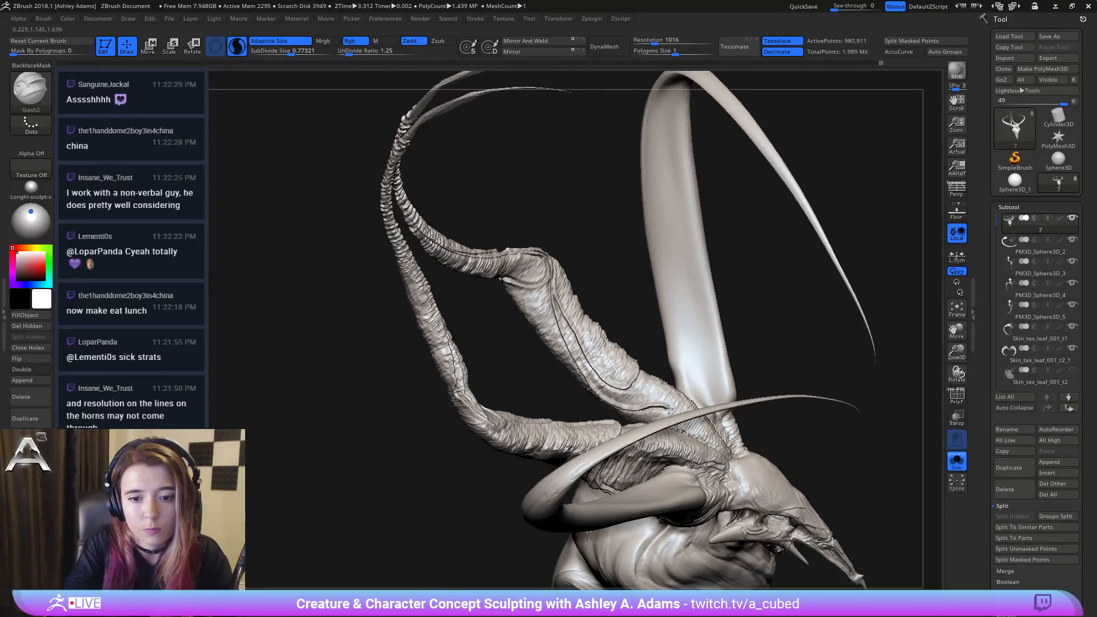
right_click_drag(668, 409, 662, 409)
left_click_drag(653, 407, 706, 457)
mouse_move(667, 447)
right_mouse_down("ctrl")
mouse_move(657, 355)
mouse_move(760, 394)
mouse_move(671, 429)
right_mouse_up("ctrl")
mouse_move(671, 428)
right_mouse_down("alt")
mouse_move(629, 378)
mouse_move(583, 354)
mouse_move(571, 434)
right_mouse_up("alt")
Step: Deepen the creases along the side of the upright horn's lower segment near the skull
left_click_drag(670, 288, 678, 303)
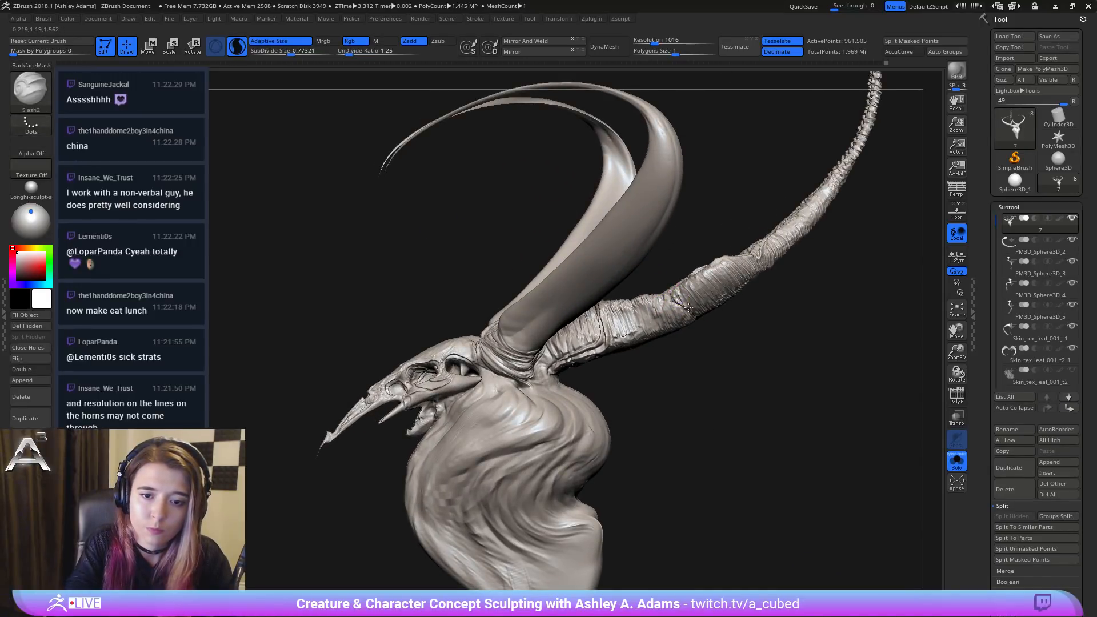
right_click_drag(685, 308, 661, 296)
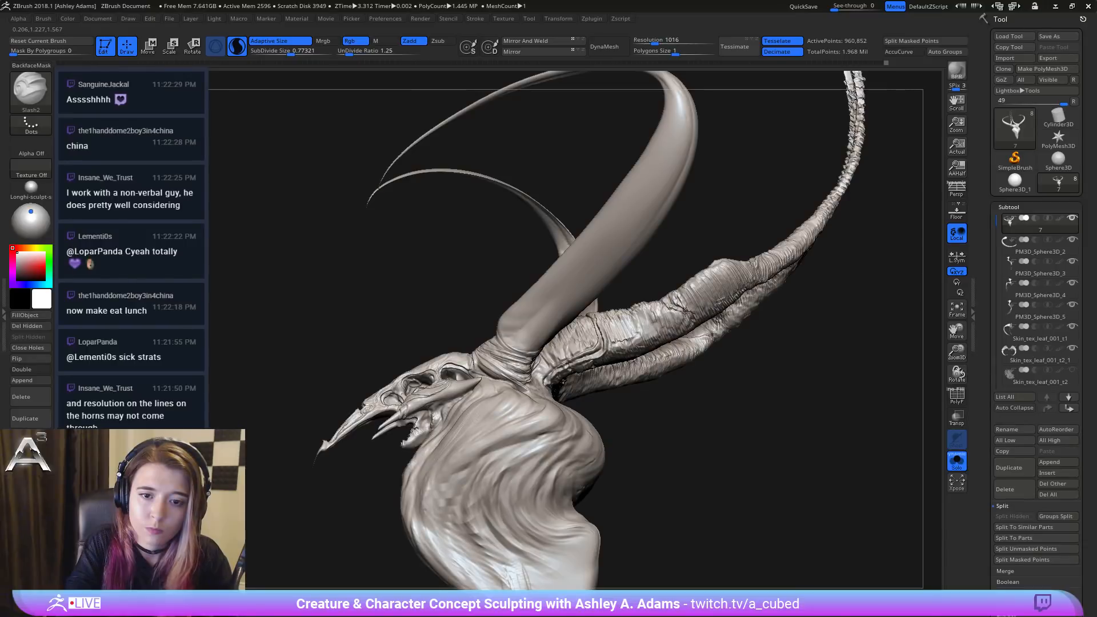
key("ctrl")
left_click_drag(692, 323, 667, 308)
mouse_move(656, 299)
right_mouse_down()
mouse_move(677, 316)
mouse_move(540, 329)
right_mouse_up()
mouse_move(547, 334)
left_mouse_down()
mouse_move(560, 347)
mouse_move(601, 313)
left_mouse_up()
mouse_move(601, 313)
right_mouse_down()
mouse_move(653, 380)
mouse_move(612, 377)
mouse_move(583, 354)
right_mouse_up()
right_click_drag(640, 309, 603, 306)
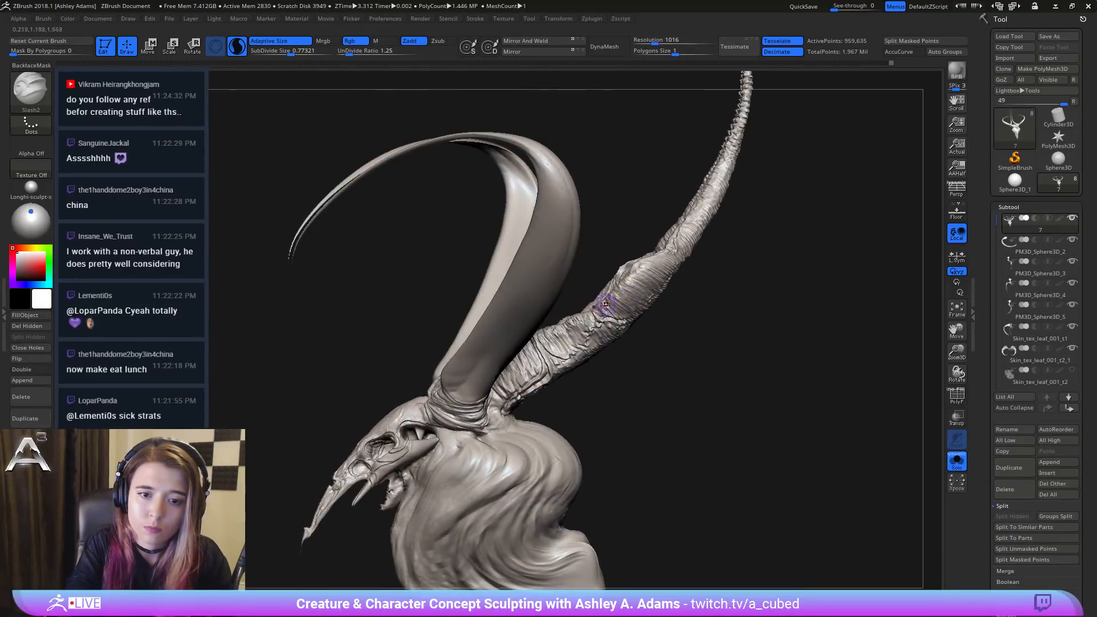
Step: Carve curved folds around the bend of the upright horn and blend them into the lengthwise creases
left_click_drag(603, 304, 663, 256)
mouse_move(669, 254)
right_mouse_down()
mouse_move(611, 280)
mouse_move(689, 375)
mouse_move(614, 321)
right_mouse_up()
mouse_move(614, 327)
left_mouse_down()
mouse_move(639, 326)
mouse_move(625, 311)
mouse_move(635, 327)
mouse_move(648, 317)
mouse_move(642, 335)
mouse_move(636, 316)
mouse_move(621, 327)
left_mouse_up()
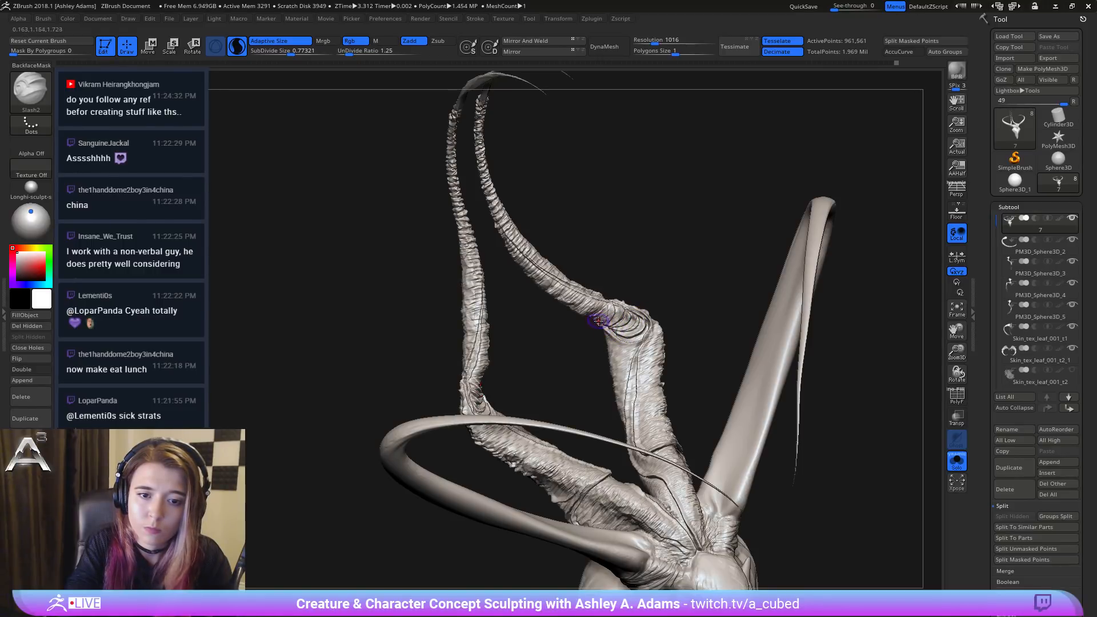
left_click_drag(629, 328, 614, 324)
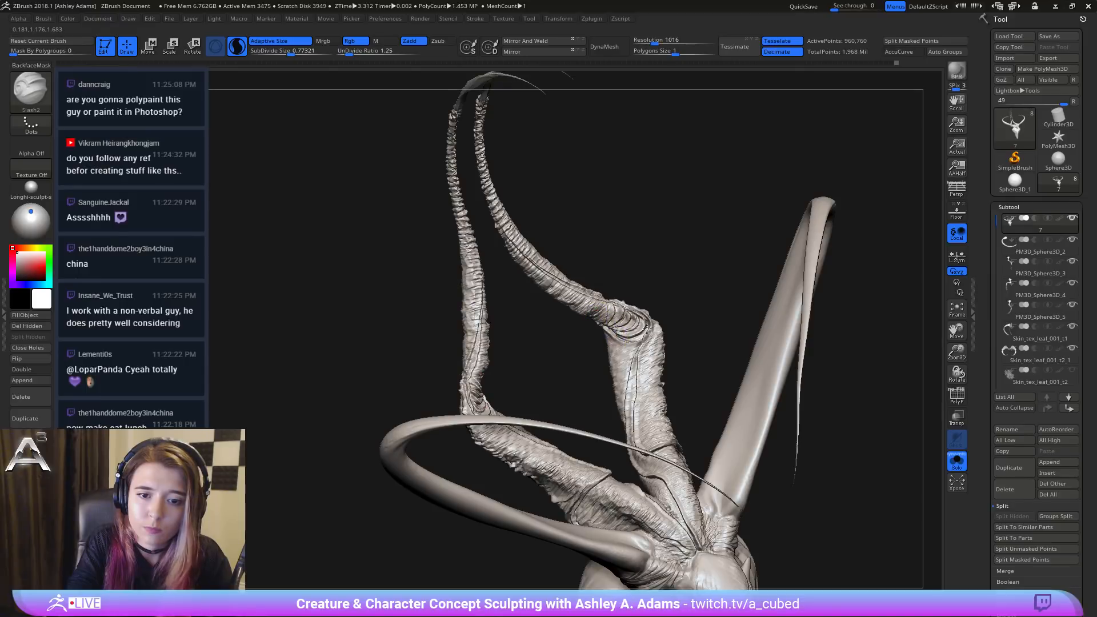
right_click_drag(623, 328, 662, 332)
mouse_move(597, 325)
left_mouse_down()
mouse_move(635, 359)
mouse_move(607, 350)
mouse_move(607, 360)
left_mouse_up()
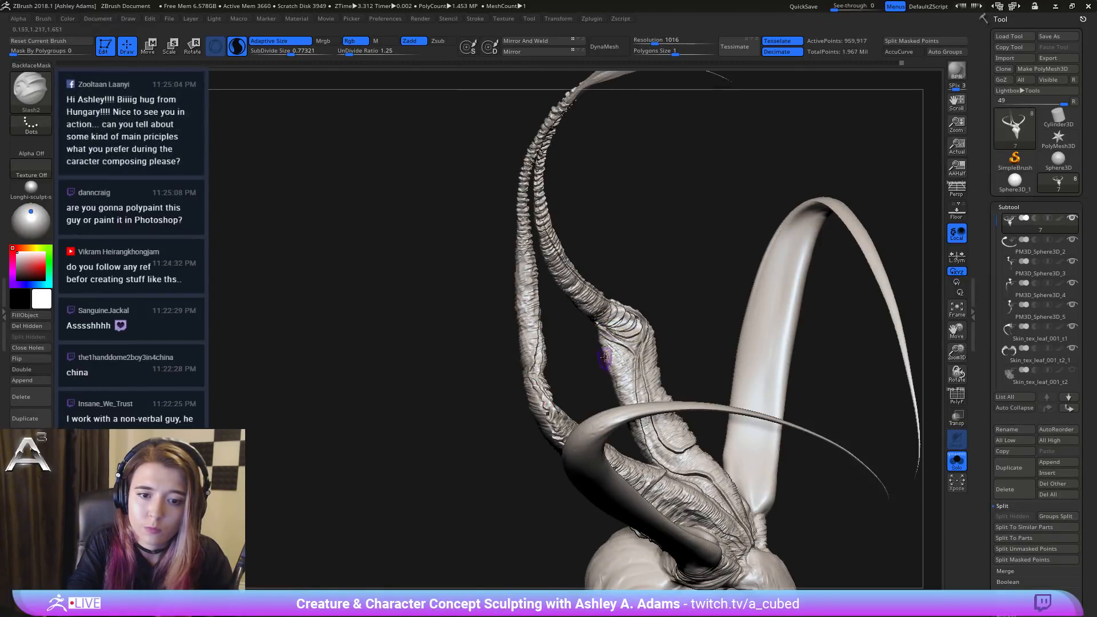
Step: Turn off Solo mode to show the whole creature and save the tool as version 8
mouse_move(613, 368)
right_mouse_down("ctrl")
mouse_move(628, 341)
mouse_move(654, 372)
mouse_move(674, 319)
mouse_move(697, 356)
right_mouse_up("ctrl")
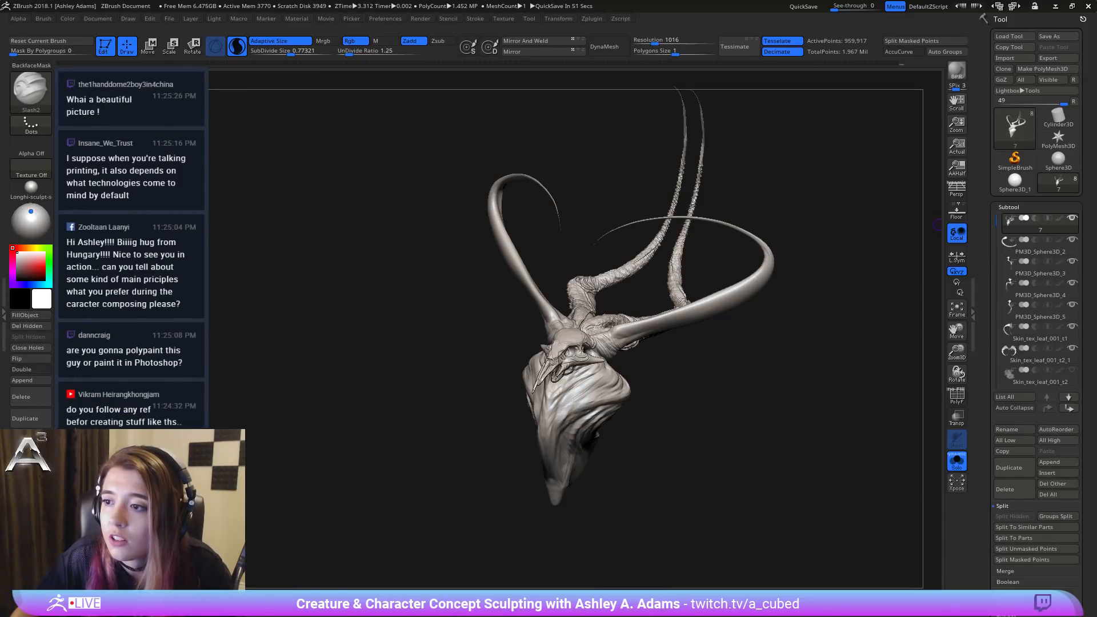
left_click_drag(706, 457, 716, 409)
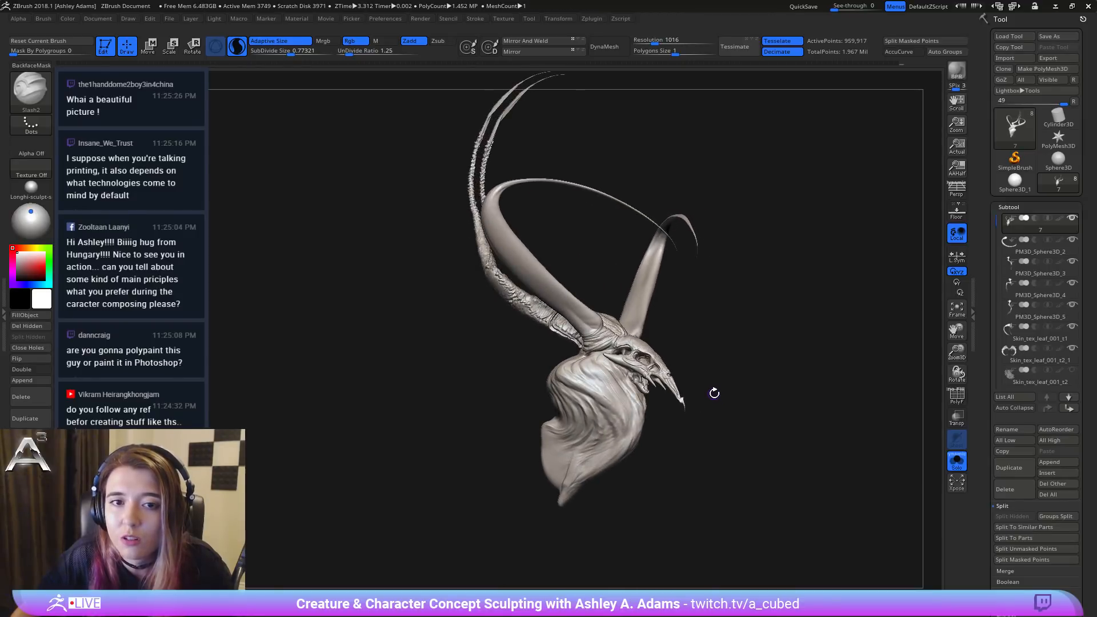
left_click(958, 459)
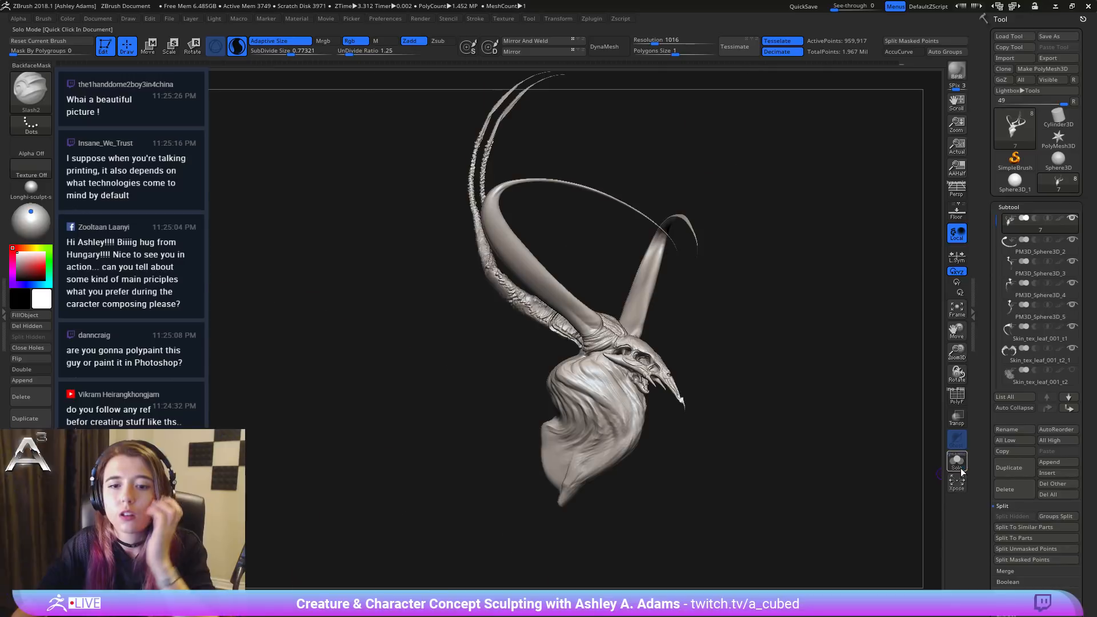
left_click_drag(844, 371, 814, 375)
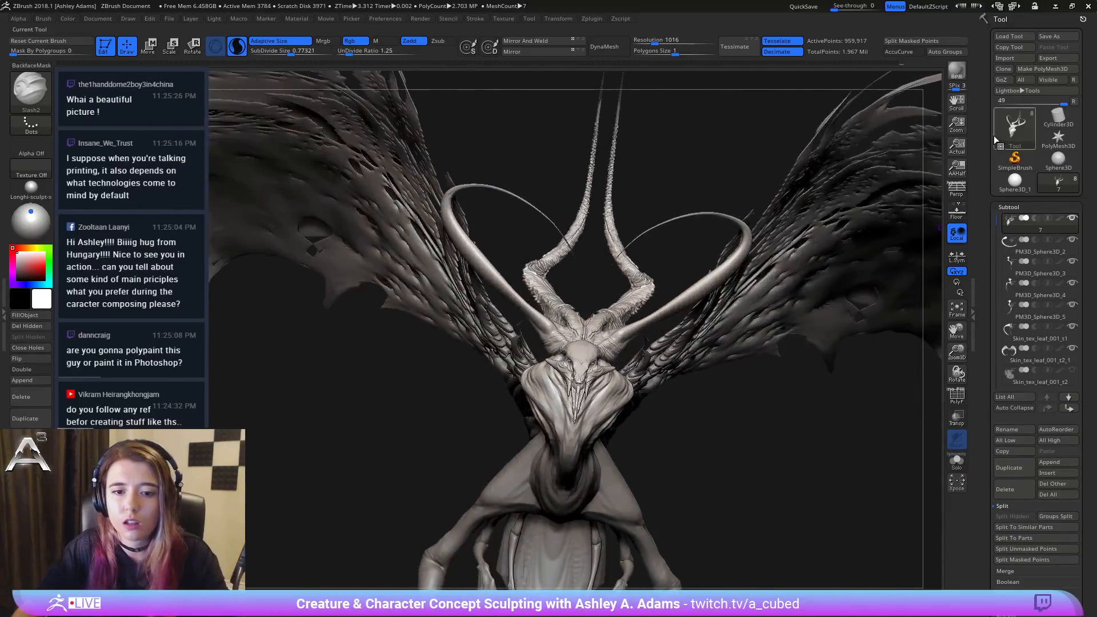
key("ctrl+s")
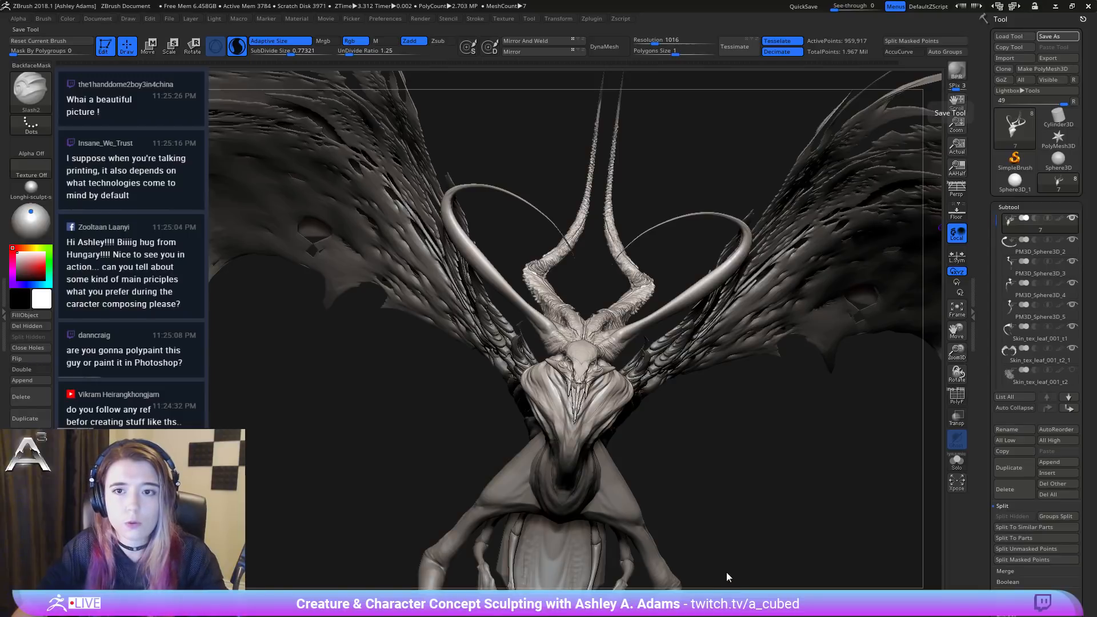
left_click_drag(416, 411, 732, 418)
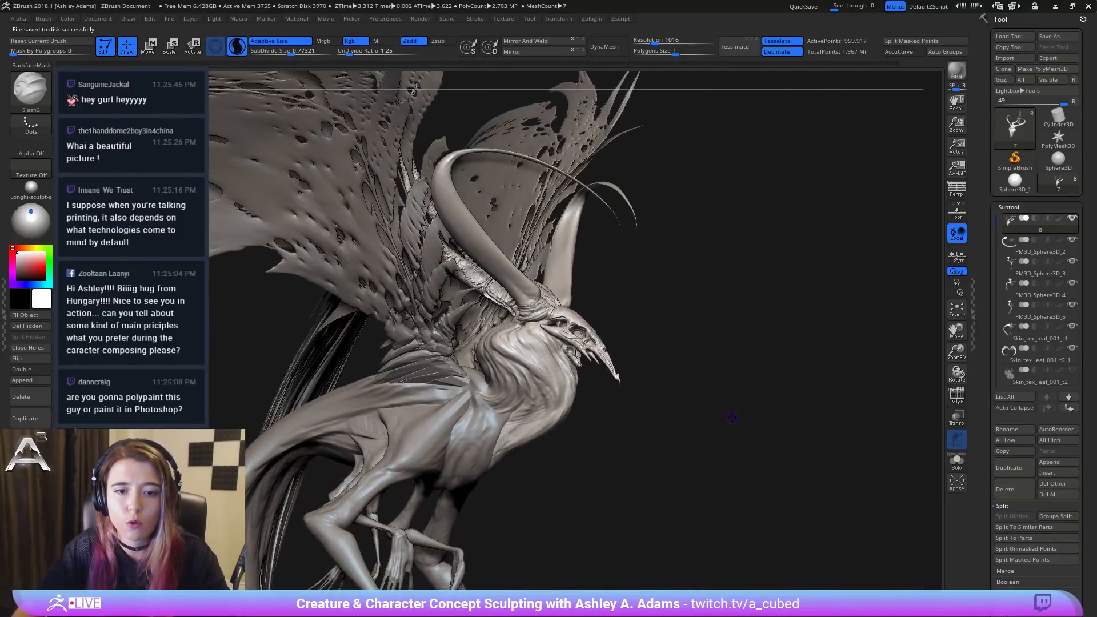
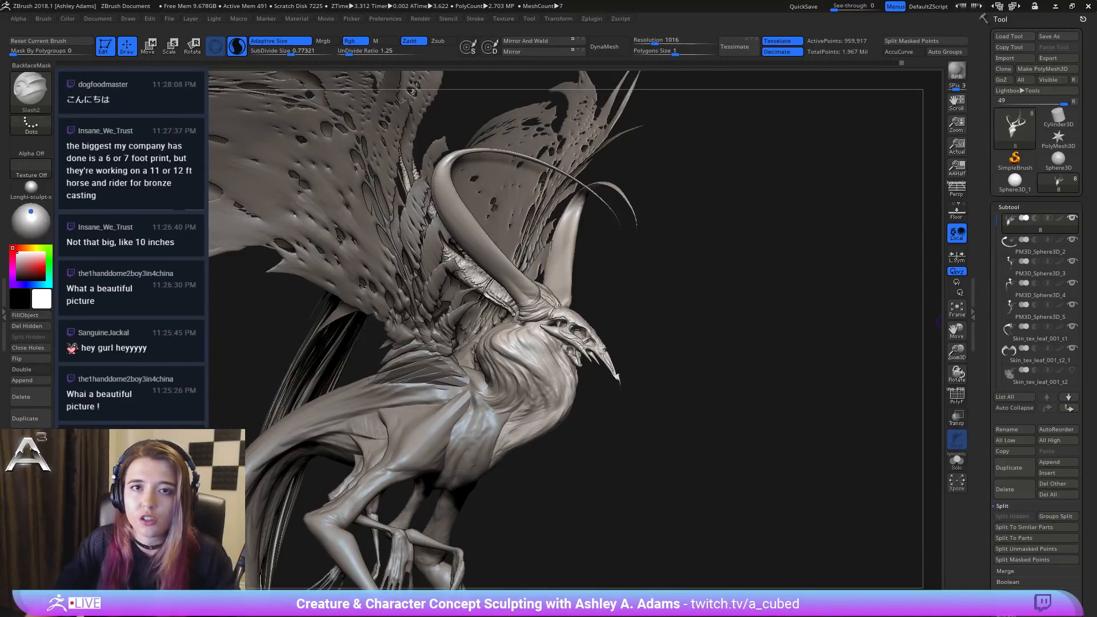
Step: Examine the full creature's silhouette and the carved horns from the front, side and three-quarter angles
left_click_drag(730, 373, 729, 371)
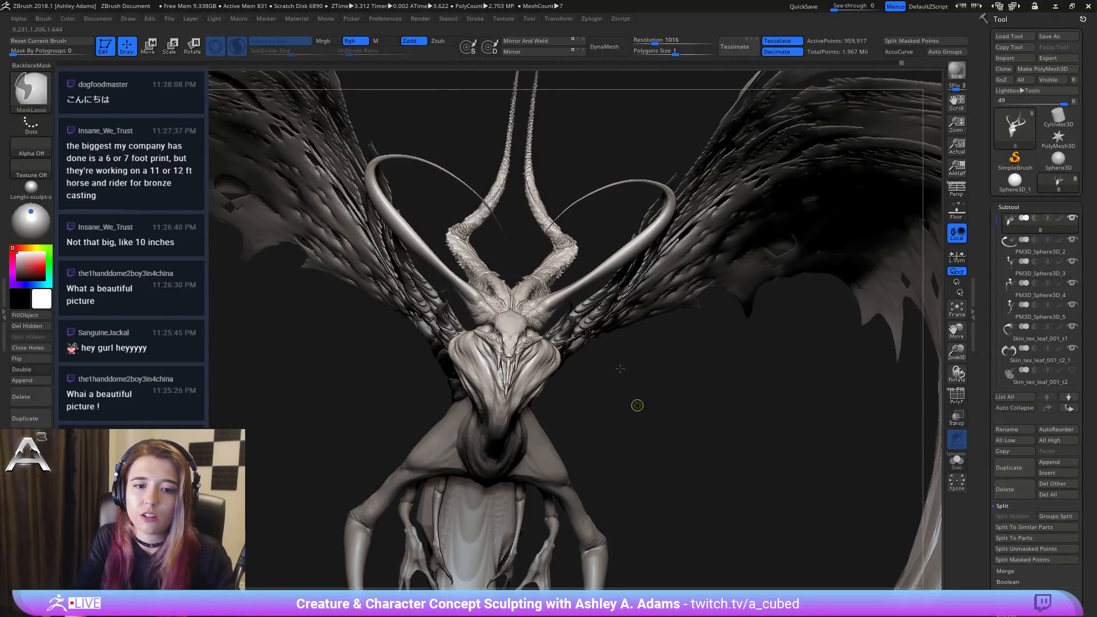
left_click_drag(634, 404, 558, 337)
key("space")
right_click_drag(558, 337, 726, 376)
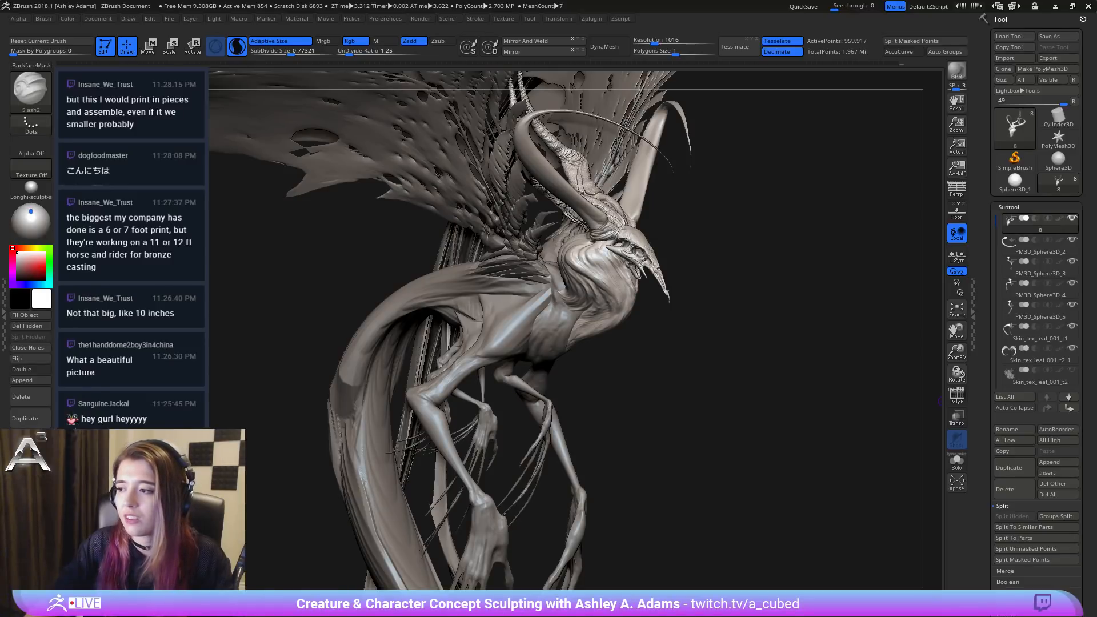
left_click_drag(723, 219, 468, 110)
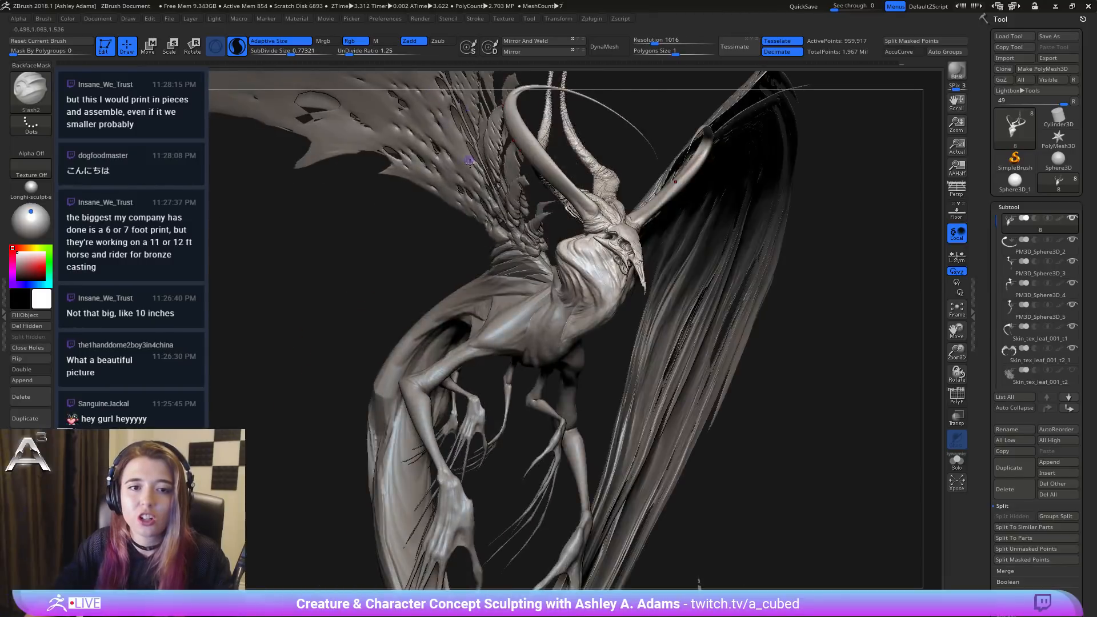
left_click_drag(341, 253, 539, 152)
left_click_drag(691, 261, 749, 290)
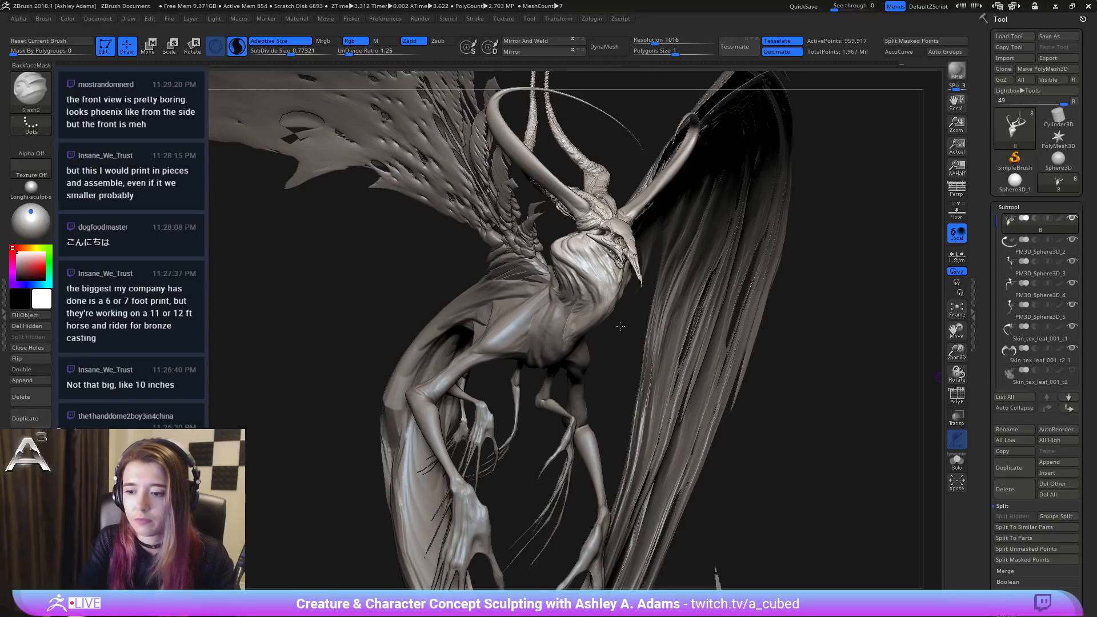
Step: Carve flowing folds with the Slash2 brush down both sides of the neck, starting just behind the jaw
right_click_drag(620, 326, 673, 378)
right_click_drag(600, 240, 564, 245)
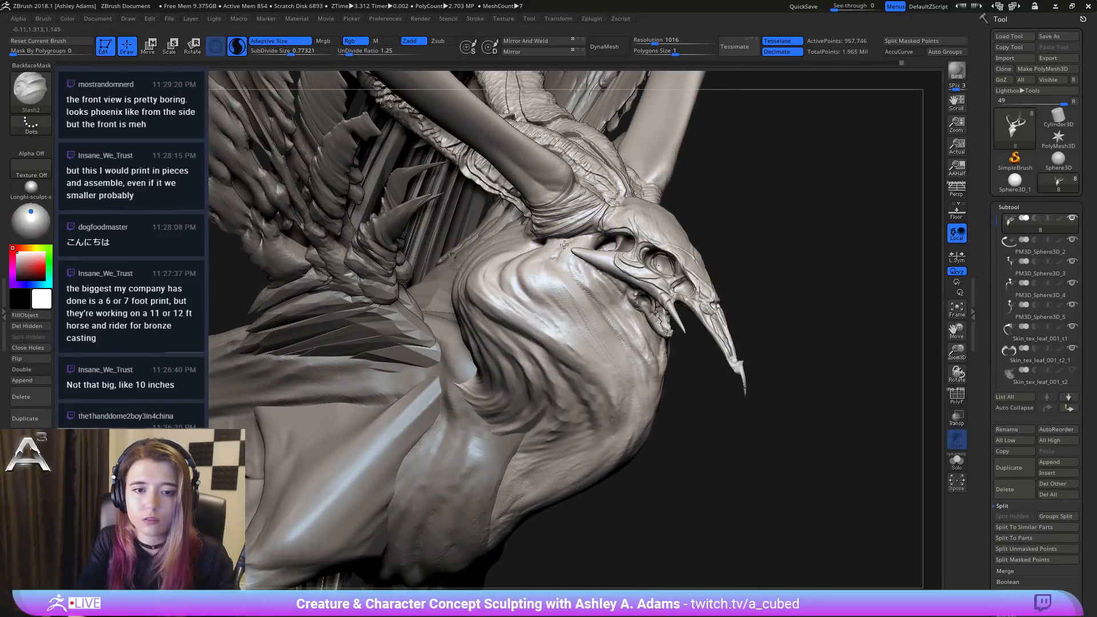
left_click_drag(564, 245, 552, 305)
left_click_drag(581, 267, 624, 359)
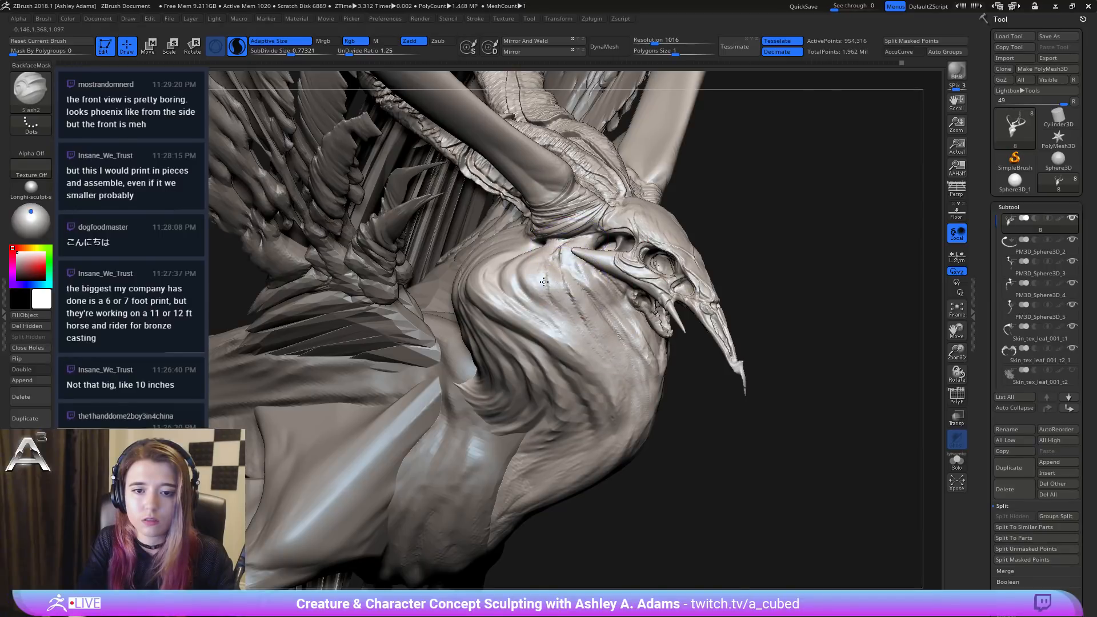
right_click_drag(544, 281, 703, 251)
mouse_move(742, 252)
left_mouse_down()
mouse_move(703, 263)
mouse_move(708, 276)
left_mouse_up()
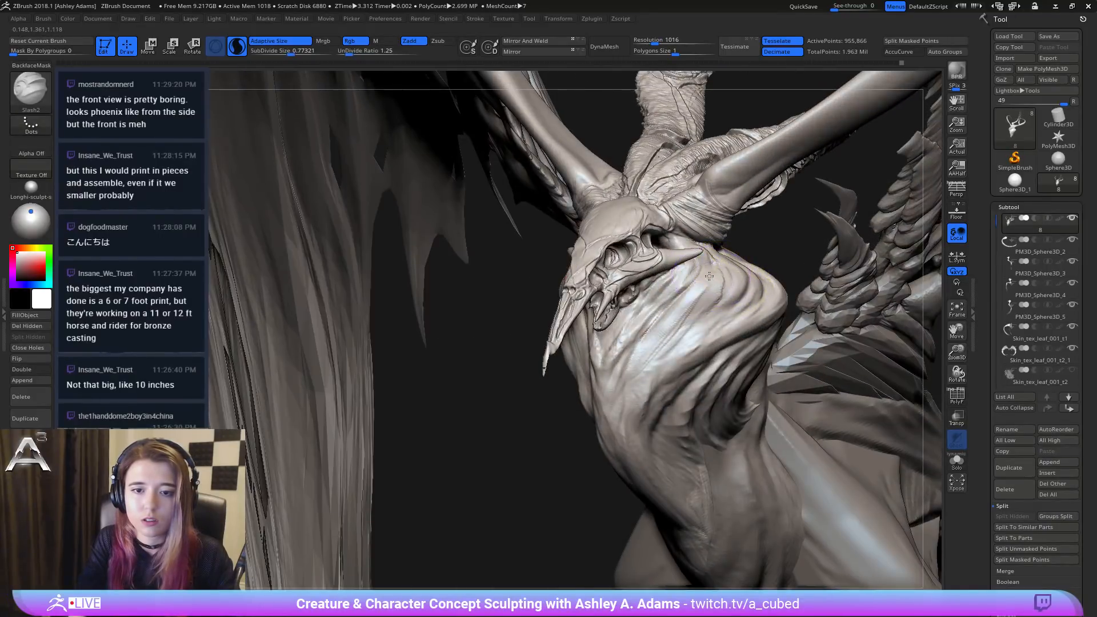
Step: Carve short creases around the bases of the smooth side horns and set the brush's Z Intensity to 34
mouse_move(673, 240)
right_mouse_down()
mouse_move(629, 245)
mouse_move(621, 290)
right_mouse_up()
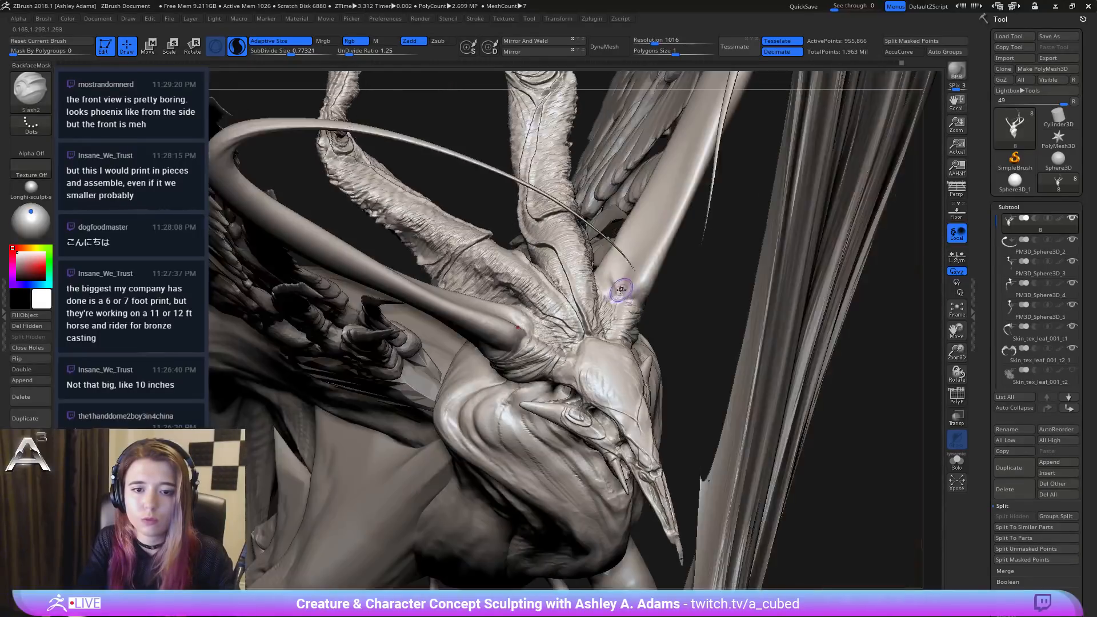
left_click_drag(621, 289, 599, 266)
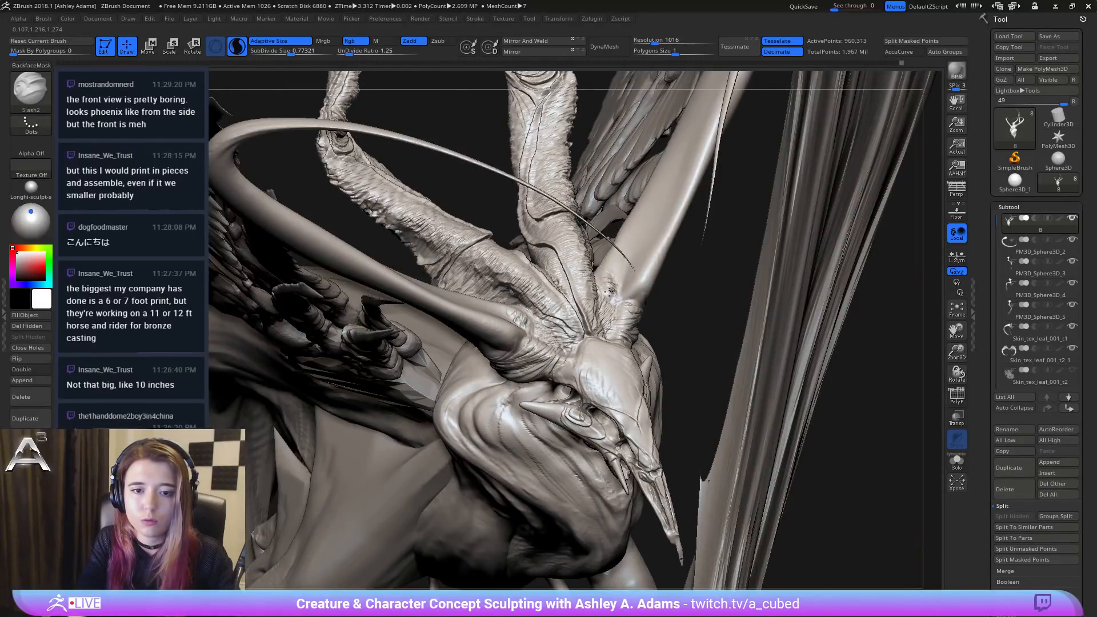
right_click_drag(604, 296, 648, 300)
mouse_move(648, 300)
left_mouse_down()
mouse_move(623, 303)
mouse_move(654, 301)
mouse_move(637, 290)
left_mouse_up()
right_click_drag(633, 353, 649, 296, "ctrl")
key("space")
left_click(685, 328)
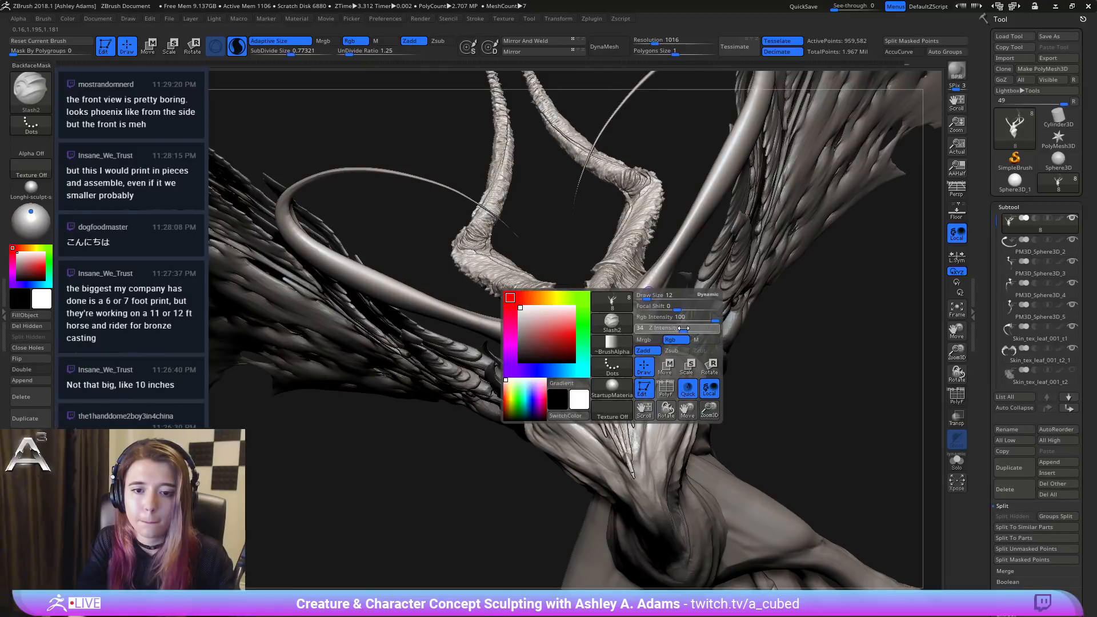
Step: Try to carve a long groove along the curved side horn from its outer bend to the skull
right_click_drag(495, 342, 463, 280)
right_click_drag(299, 250, 277, 228)
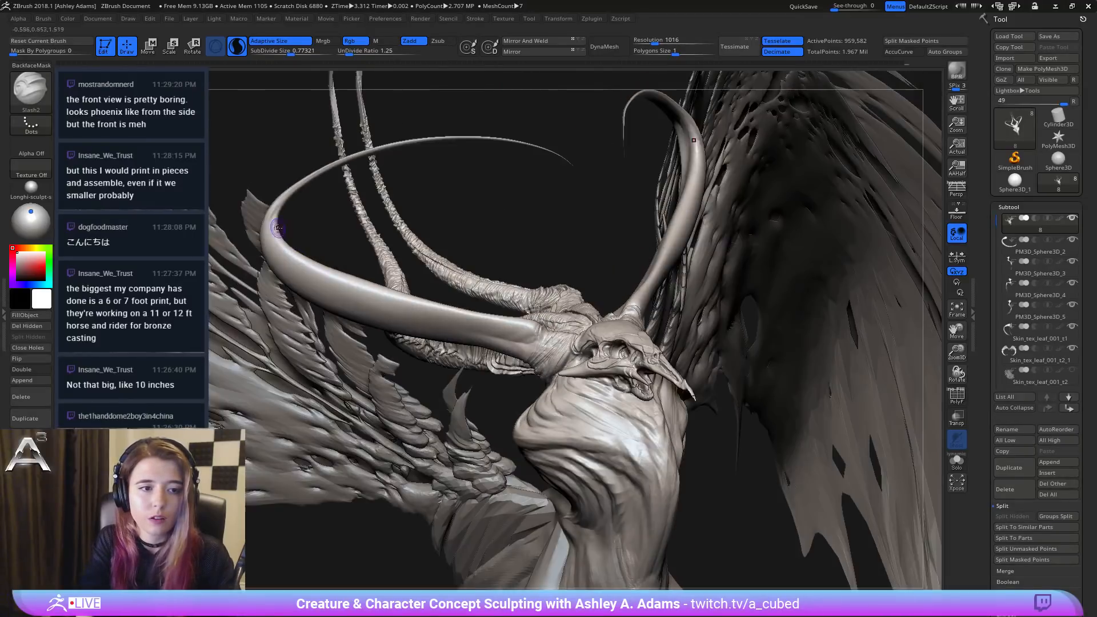
left_click_drag(280, 200, 275, 245)
left_click_drag(318, 281, 540, 340)
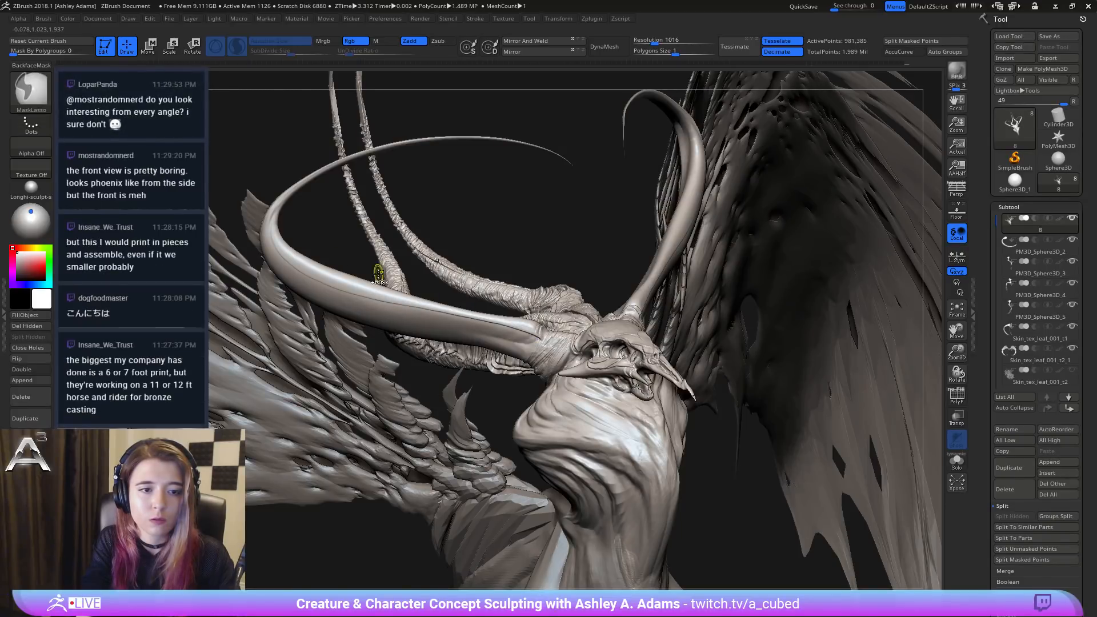
key("ctrl+z")
key("ctrl+z")
key("ctrl+z")
Step: Carve several thin lengthwise grooves along the curved side horn, from the outer bend to the base, undoing the last stroke
mouse_move(311, 284)
left_mouse_down()
mouse_move(483, 317)
mouse_move(526, 342)
left_mouse_up()
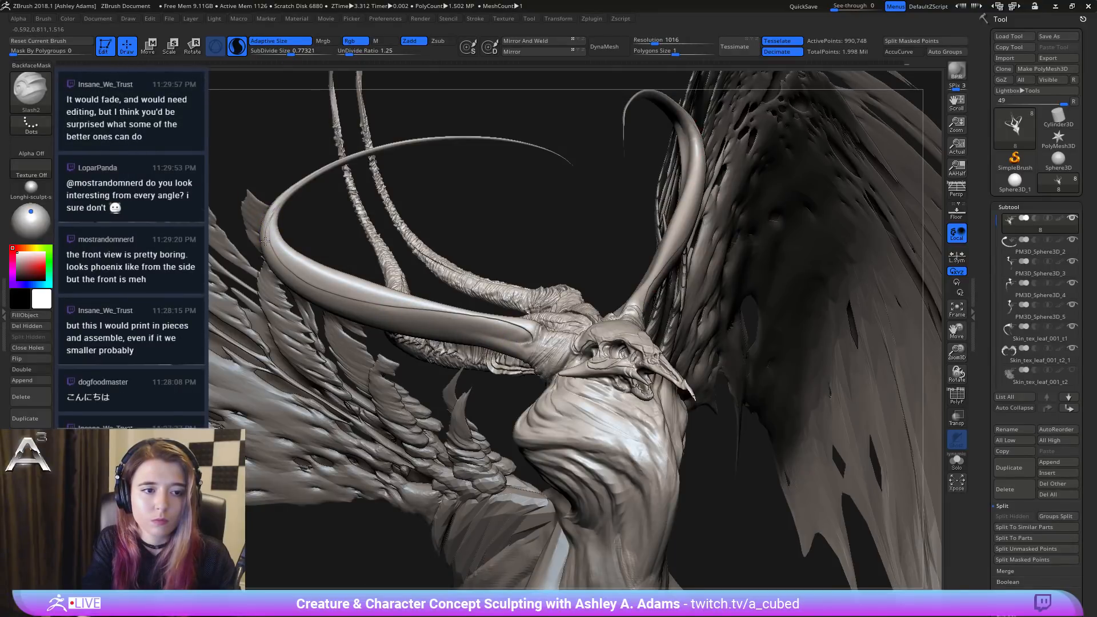
left_click_drag(265, 241, 282, 276)
left_click_drag(426, 319, 516, 330)
left_click_drag(338, 259, 415, 233)
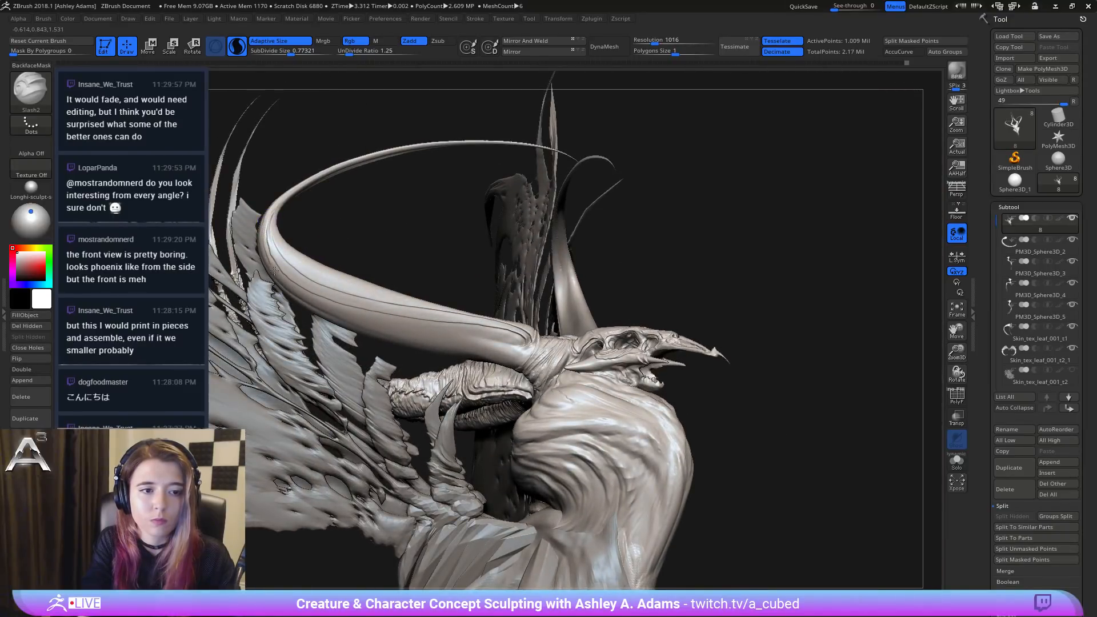
left_click_drag(404, 321, 514, 335)
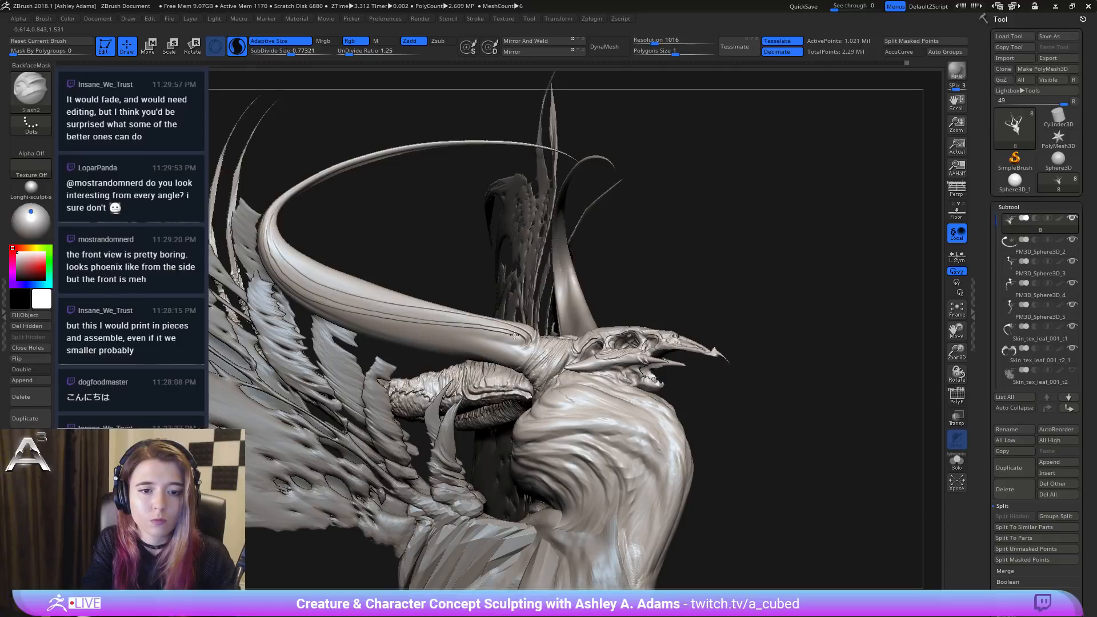
key("ctrl+z")
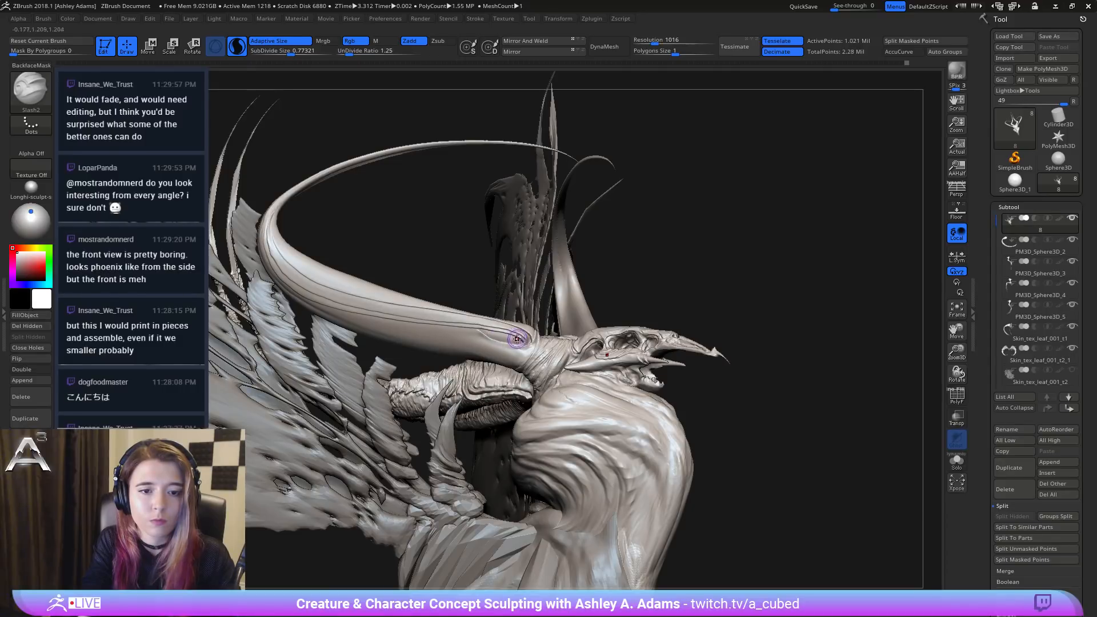
Step: Carve looping grooves into the side horn's base and extend them along its lower side
mouse_move(496, 334)
left_mouse_down()
mouse_move(512, 338)
mouse_move(468, 289)
mouse_move(511, 266)
mouse_move(415, 331)
left_mouse_up()
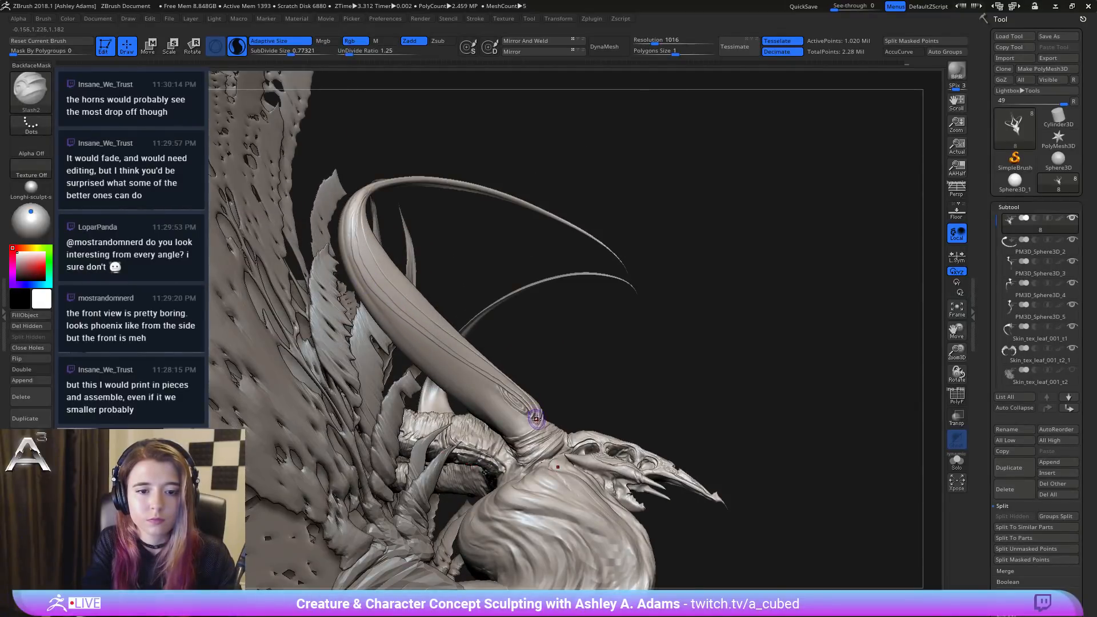
left_click_drag(511, 428, 475, 409)
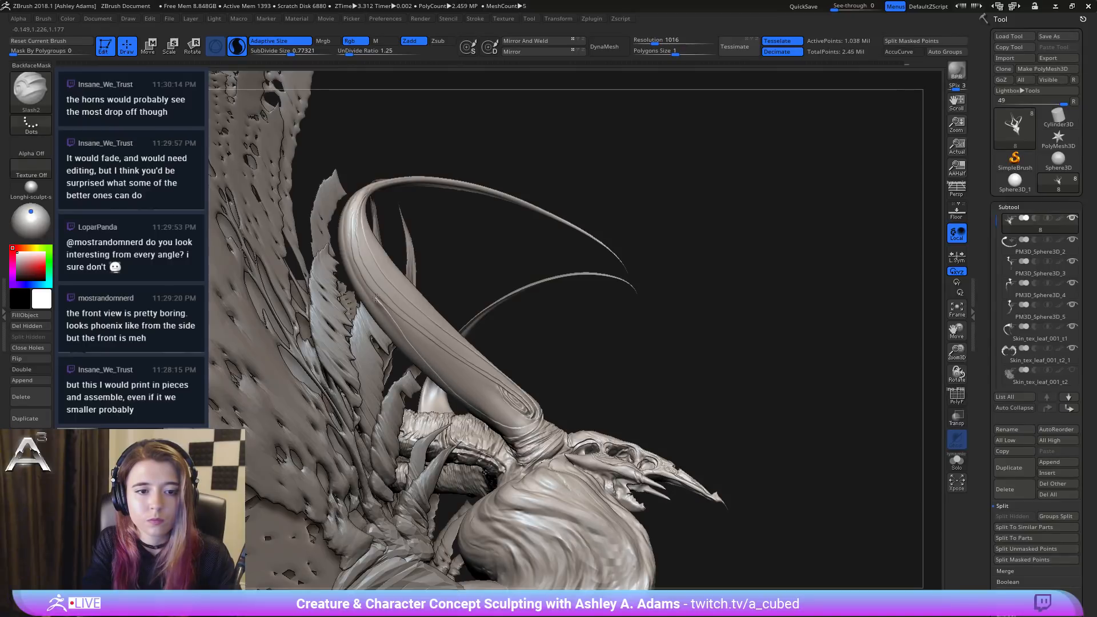
mouse_move(376, 298)
left_mouse_down()
mouse_move(359, 279)
mouse_move(375, 298)
left_mouse_up()
Step: Carve swirling line patterns into the rear faces of the two side horns
mouse_move(377, 300)
right_mouse_down()
mouse_move(423, 335)
mouse_move(451, 339)
mouse_move(415, 335)
mouse_move(395, 293)
right_mouse_up()
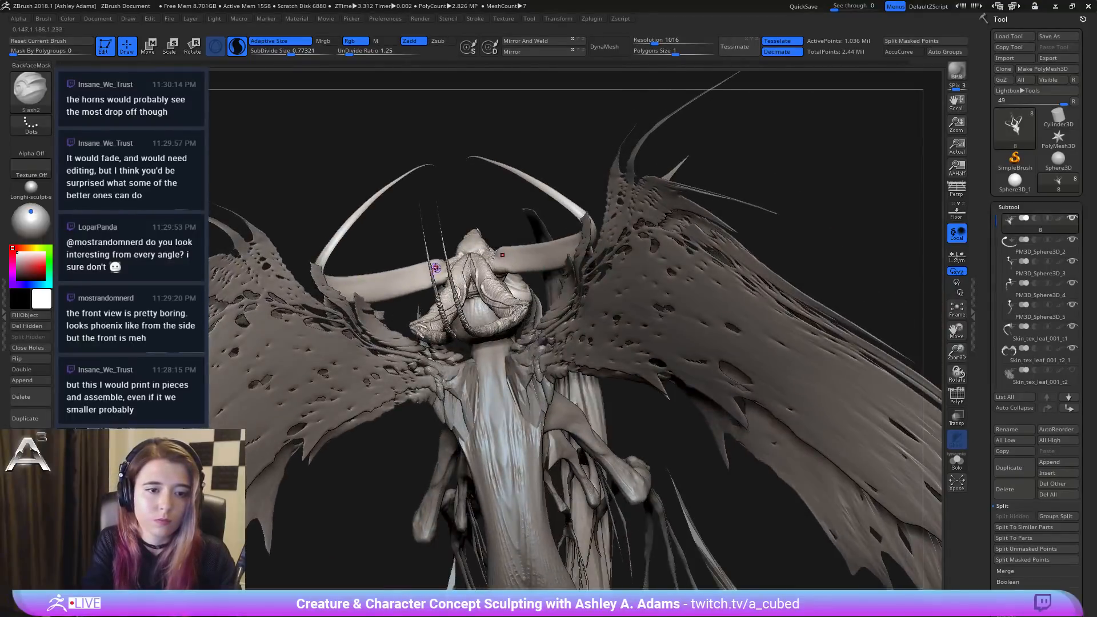
right_click_drag(437, 264, 434, 260)
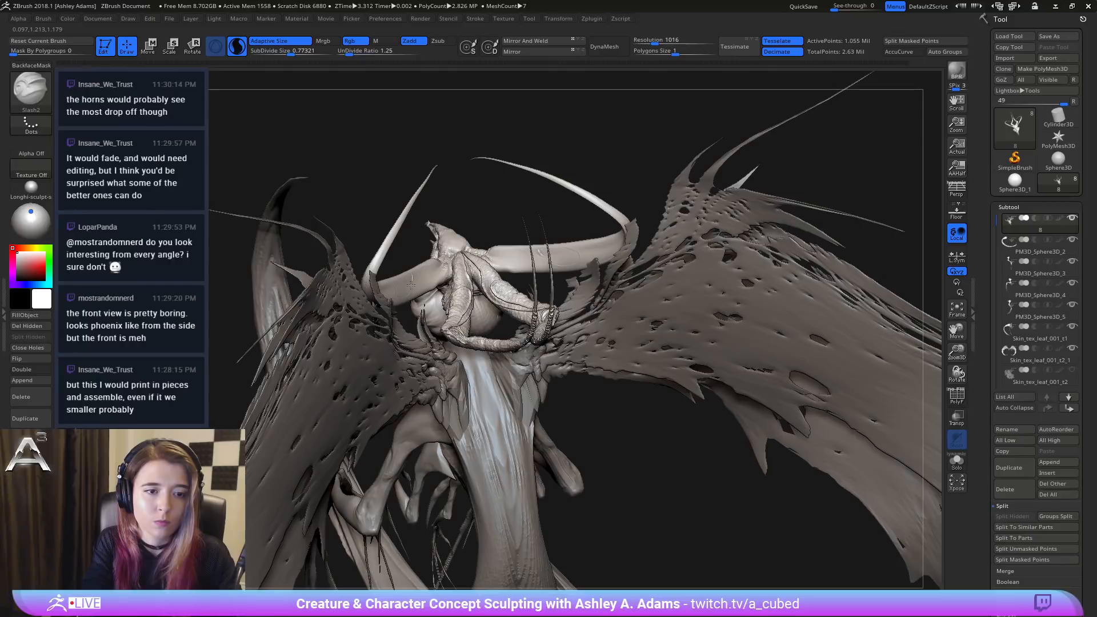
left_click_drag(398, 293, 406, 278)
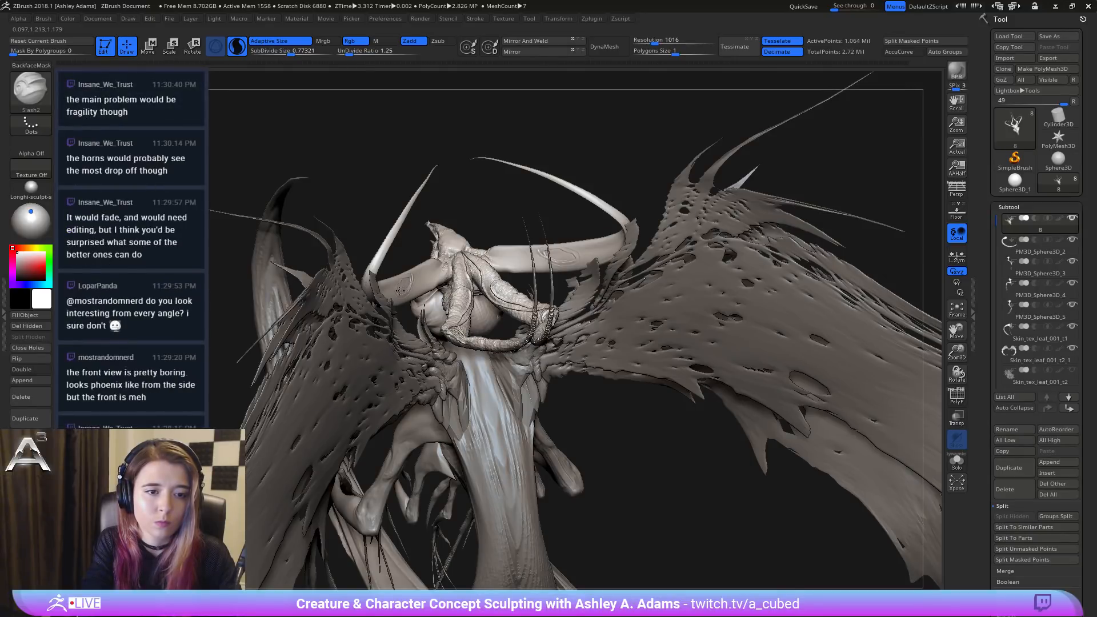
right_click_drag(409, 279, 408, 288)
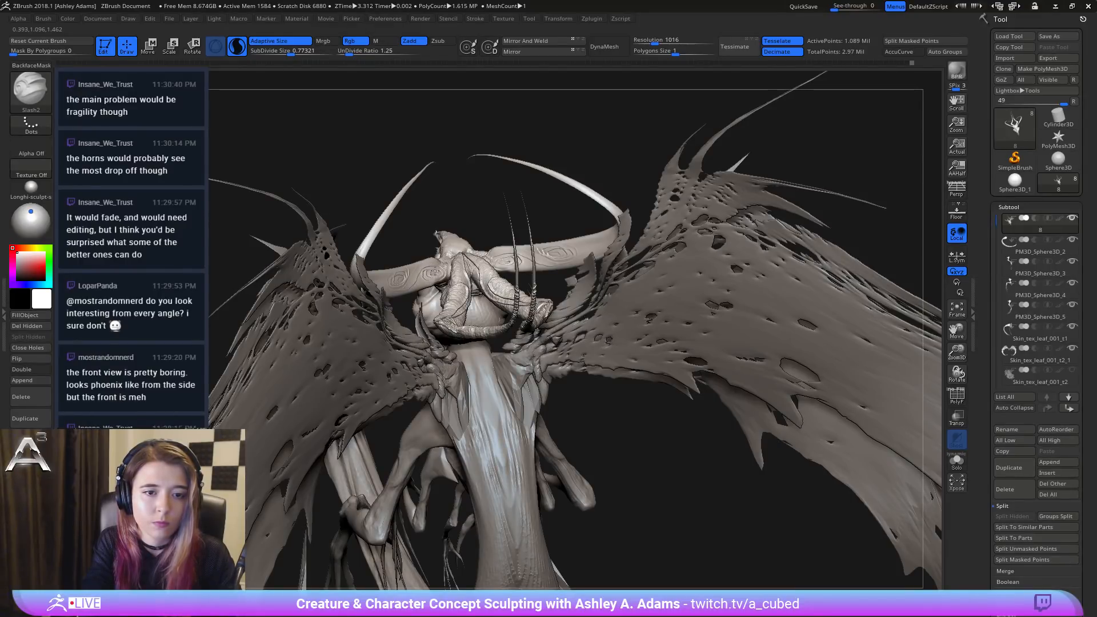
Step: Select the body and tail subtool and carve fine lengthwise grooves along the creature's back with the Slash2 brush
mouse_move(436, 271)
right_mouse_down()
mouse_move(450, 350)
mouse_move(337, 192)
right_mouse_up()
key("ctrl")
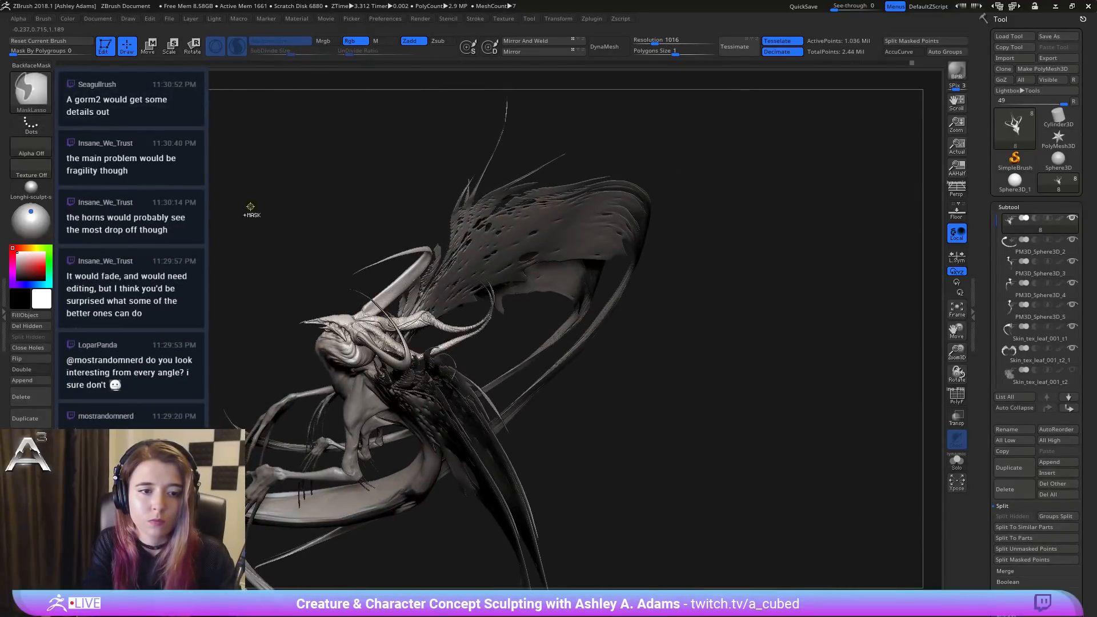
mouse_move(250, 206)
right_mouse_down()
mouse_move(470, 297)
mouse_move(437, 260)
mouse_move(383, 234)
mouse_move(443, 269)
mouse_move(499, 221)
mouse_move(485, 212)
mouse_move(397, 169)
mouse_move(443, 191)
mouse_move(480, 245)
mouse_move(491, 378)
mouse_move(486, 176)
right_mouse_up()
left_click(391, 234, "alt")
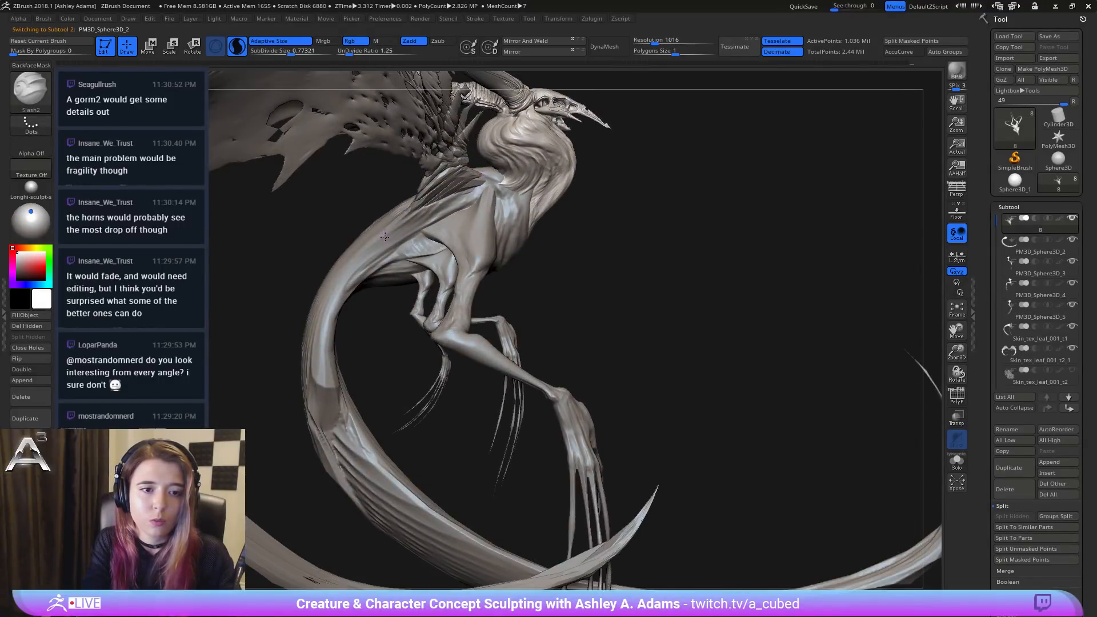
key("space")
right_click_drag(336, 280, 386, 300)
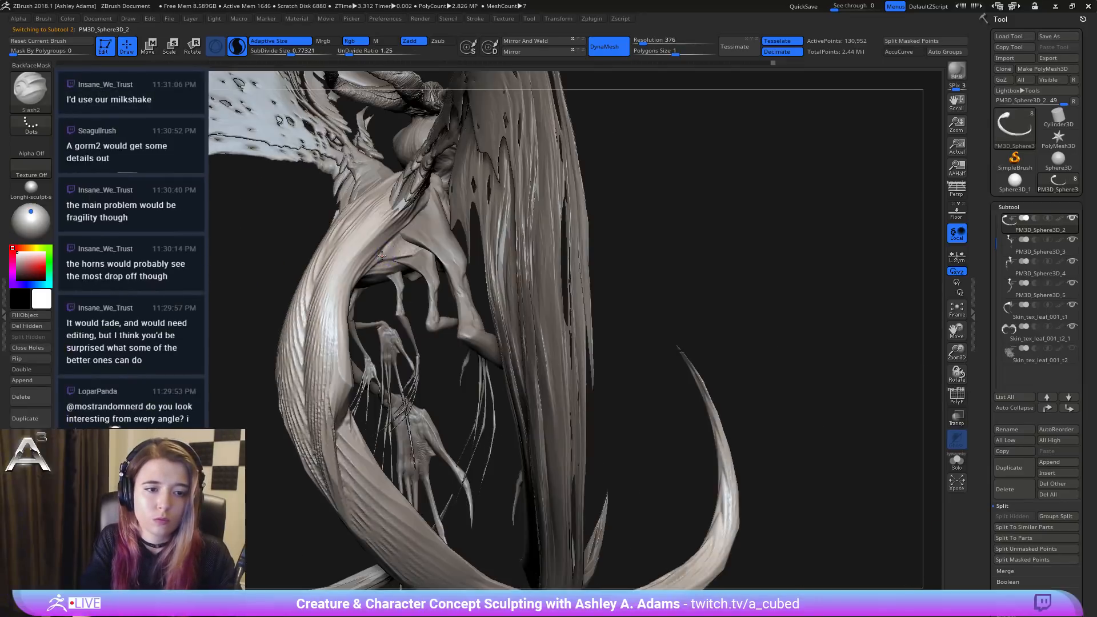
key("space")
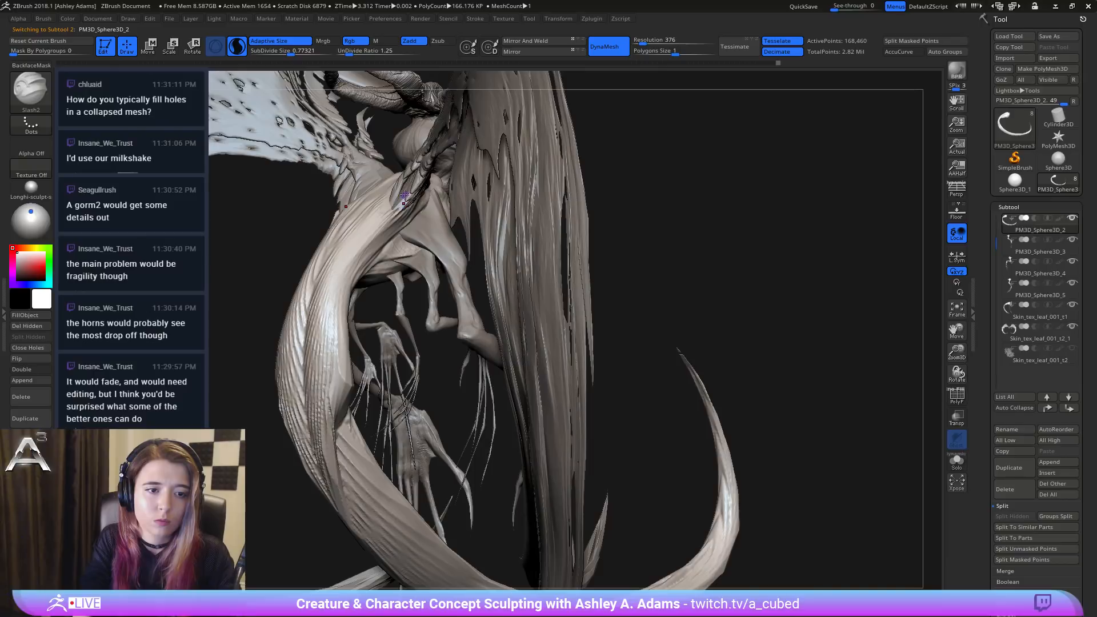
mouse_move(349, 309)
right_mouse_down("alt")
mouse_move(434, 311)
mouse_move(406, 335)
mouse_move(410, 266)
right_mouse_up("alt")
Step: Switch to the SnakeHook brush and smooth the carved texture on the upper back between the wings
key("b")
key("s")
key("h")
key("backslash")
right_click(366, 307)
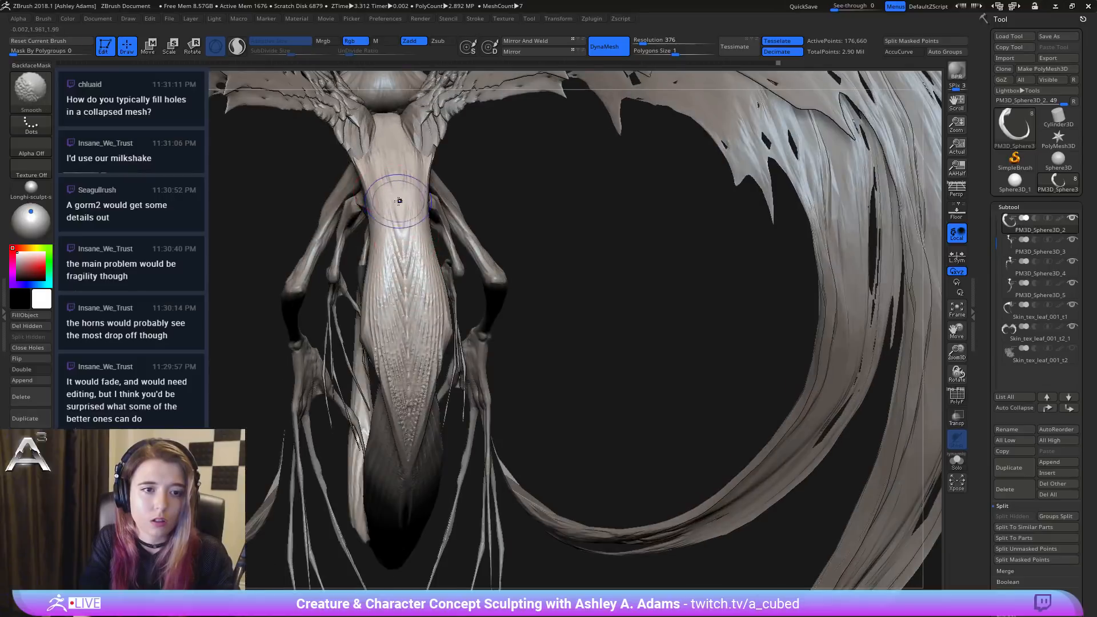
left_click_drag(399, 200, 396, 149, "shift")
mouse_move(391, 185)
right_mouse_down("alt")
mouse_move(423, 242)
mouse_move(403, 214)
right_mouse_up("alt")
right_click(420, 240)
right_click_drag(549, 285, 412, 293)
right_click(412, 292)
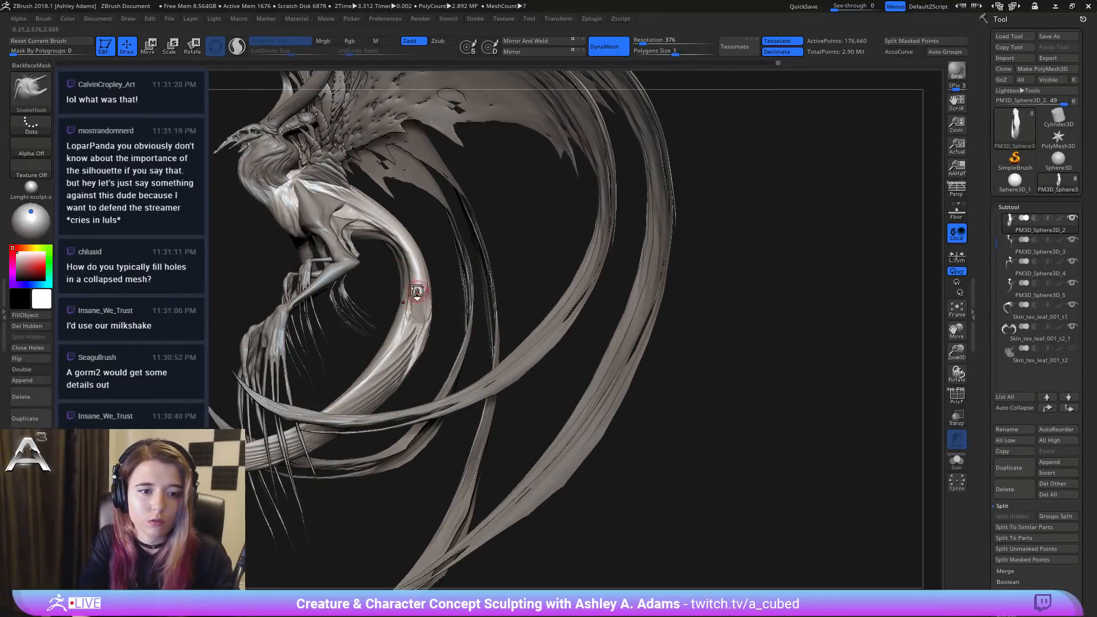
Step: Cut a crease with the DamStandard brush where the smooth back meets the grooved tail
key("b")
key("d")
key("s")
left_click_drag(416, 260, 422, 326)
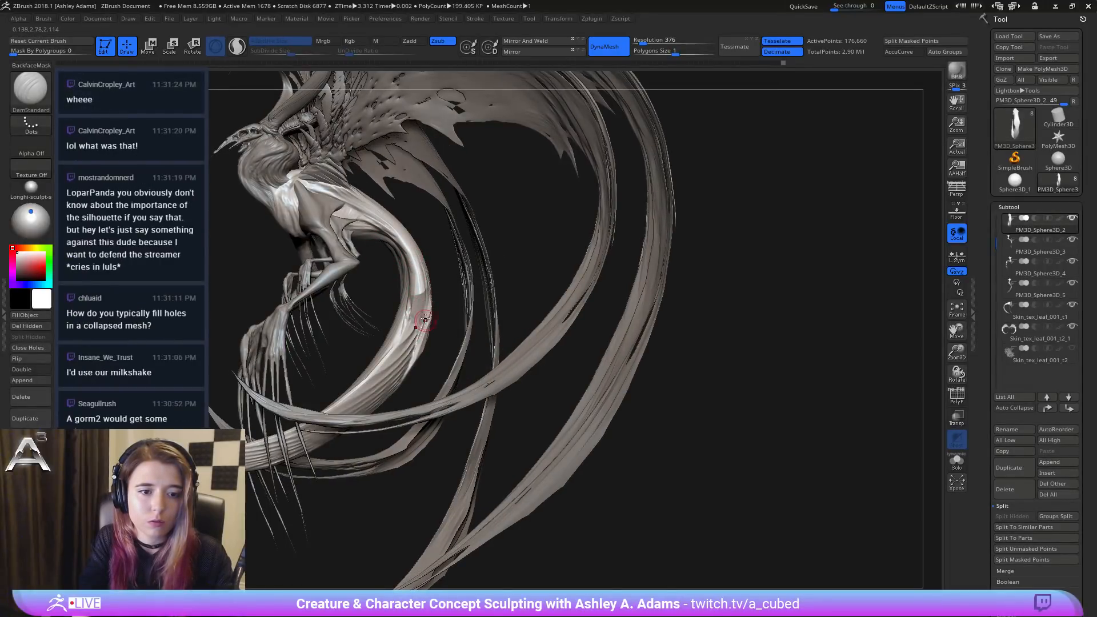
mouse_move(411, 325)
right_mouse_down()
mouse_move(419, 281)
mouse_move(387, 343)
mouse_move(413, 298)
right_mouse_up()
right_click(387, 344)
Step: Build up the transition between the back and the grooved tail with the ClayBuildup brush
key("b")
key("c")
key("b")
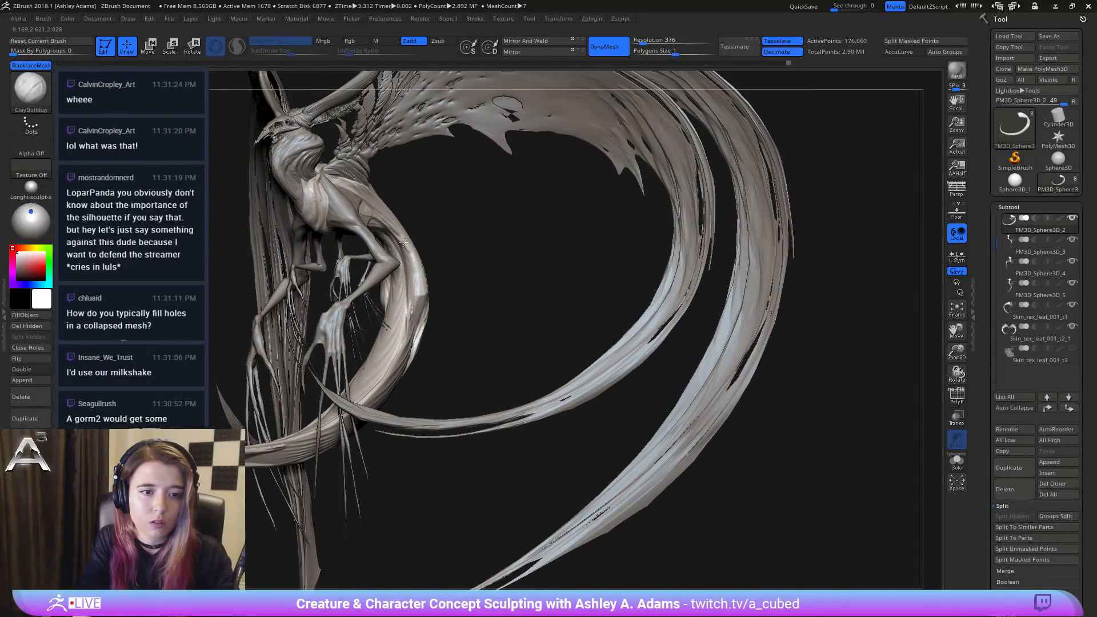
right_click_drag(414, 254, 411, 282)
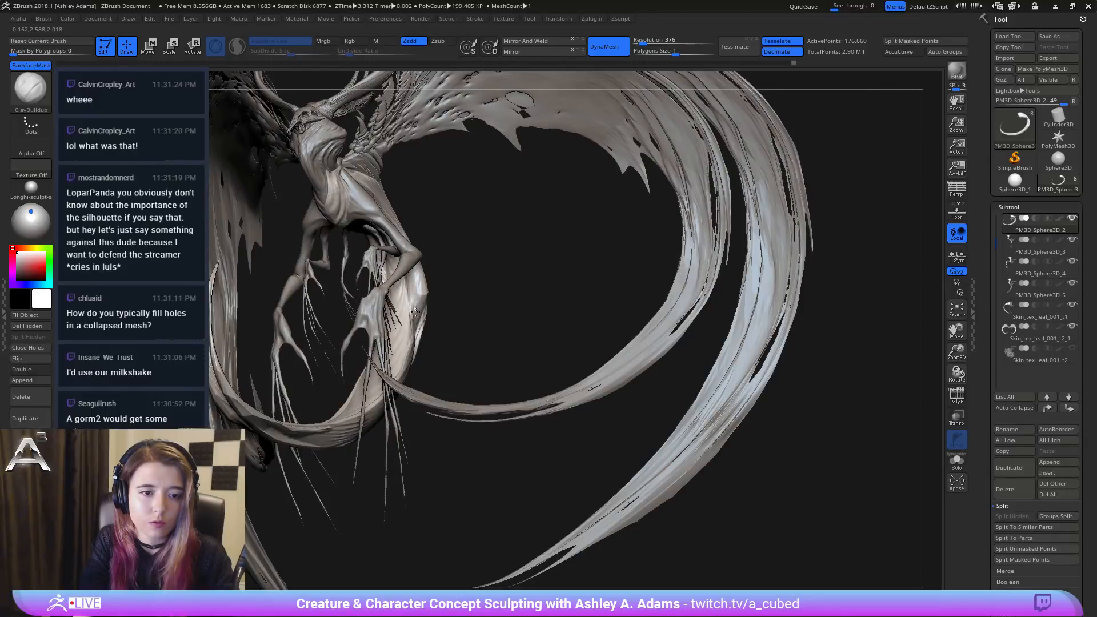
right_click_drag(431, 285, 319, 313)
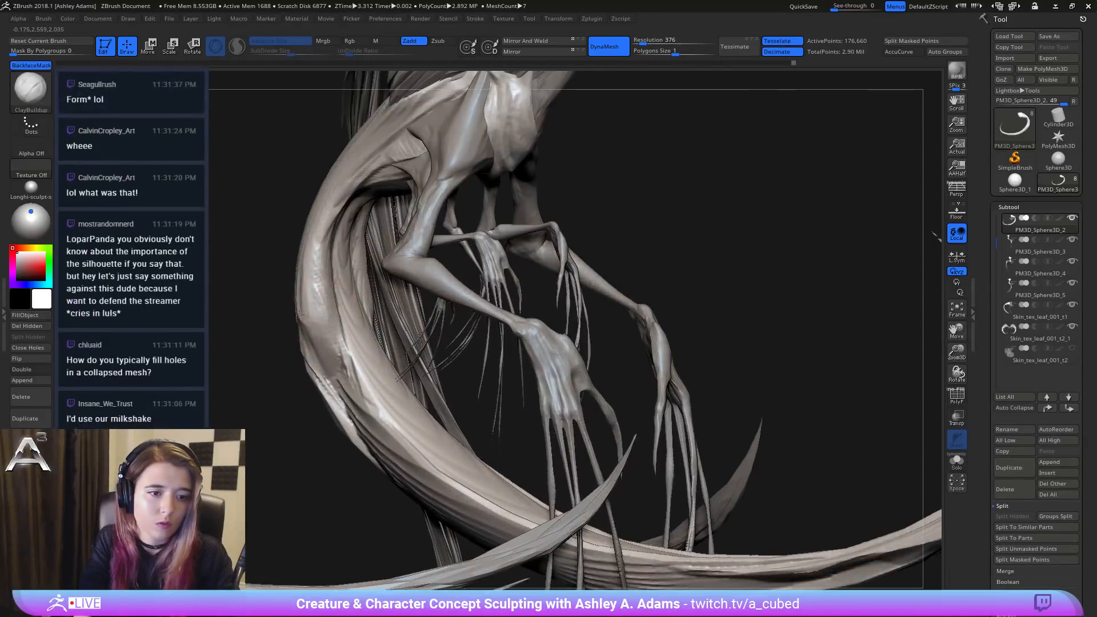
left_click_drag(327, 361, 320, 337)
Step: Swell the inner curve of the lower back with the Inflat brush and smooth the upper back
key("b")
key("i")
key("n")
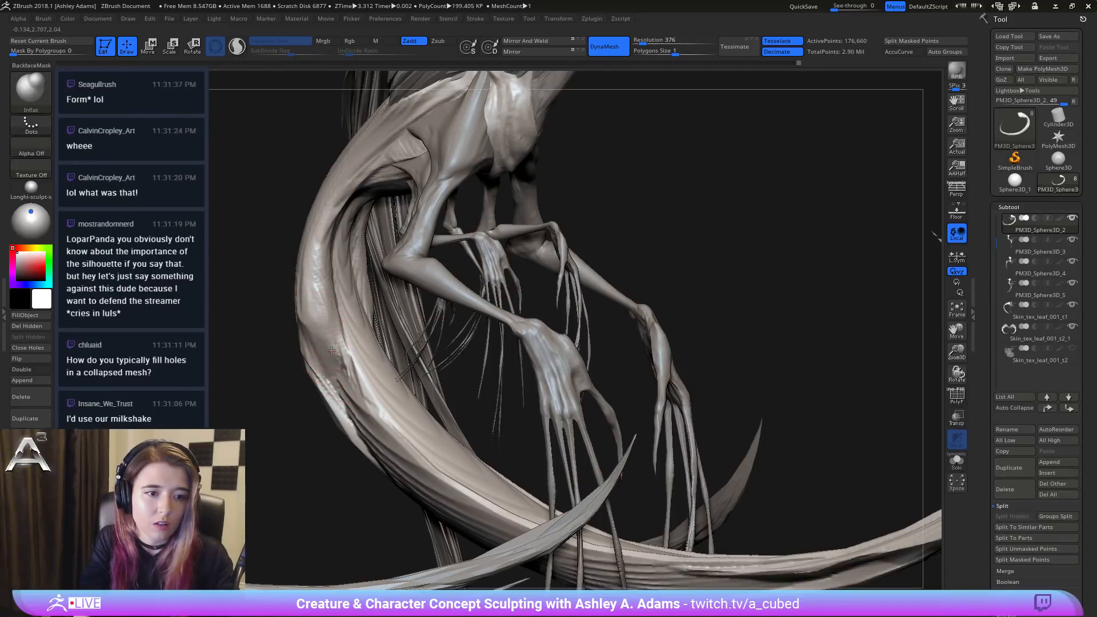
right_click_drag(317, 308, 317, 351)
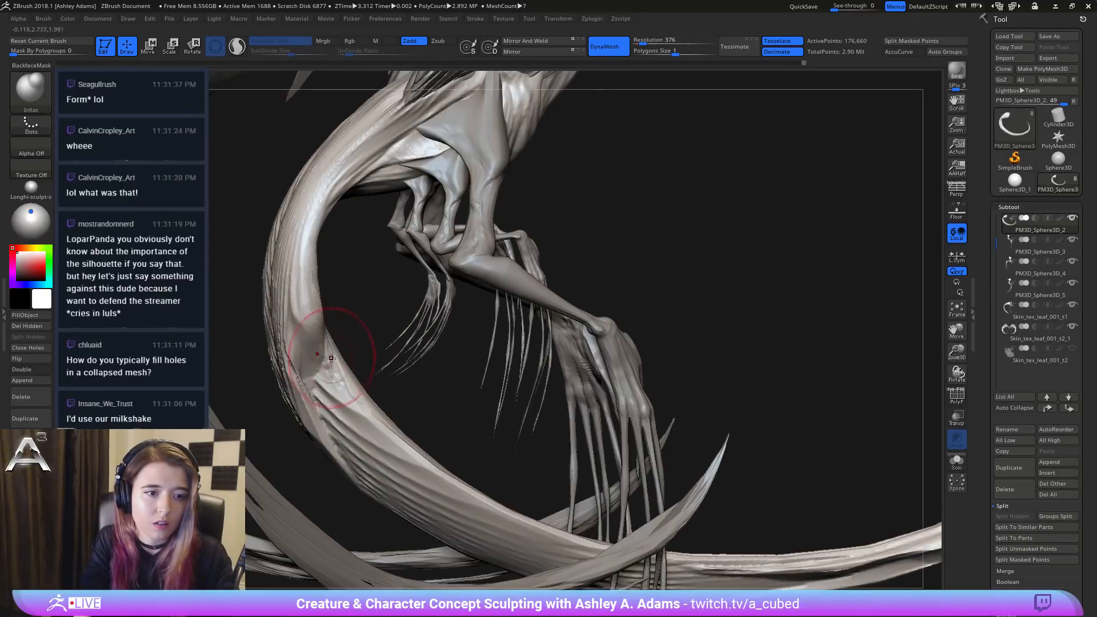
mouse_move(300, 314)
left_mouse_down()
mouse_move(299, 268)
mouse_move(303, 280)
left_mouse_up()
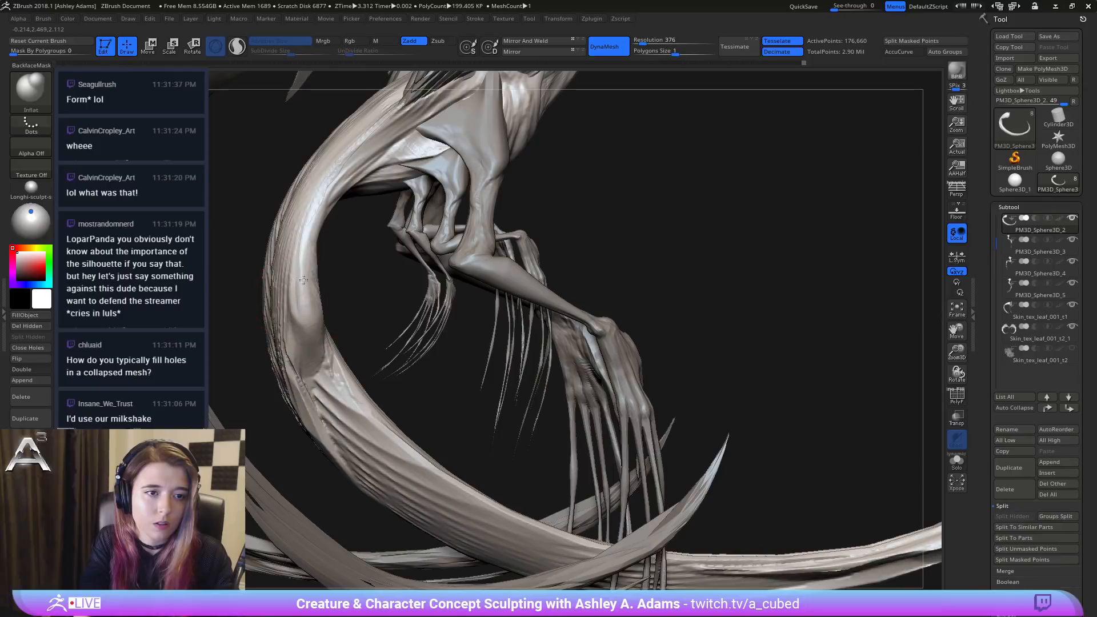
mouse_move(329, 256)
right_mouse_down()
mouse_move(355, 280)
mouse_move(386, 267)
mouse_move(383, 216)
mouse_move(319, 231)
right_mouse_up()
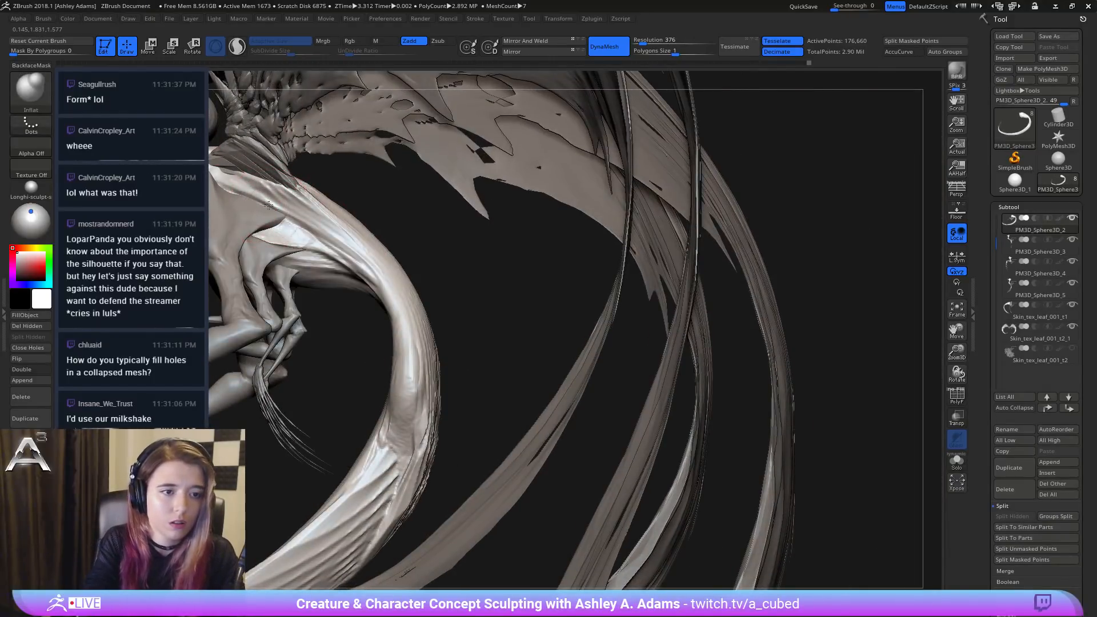
right_click_drag(263, 211, 269, 204)
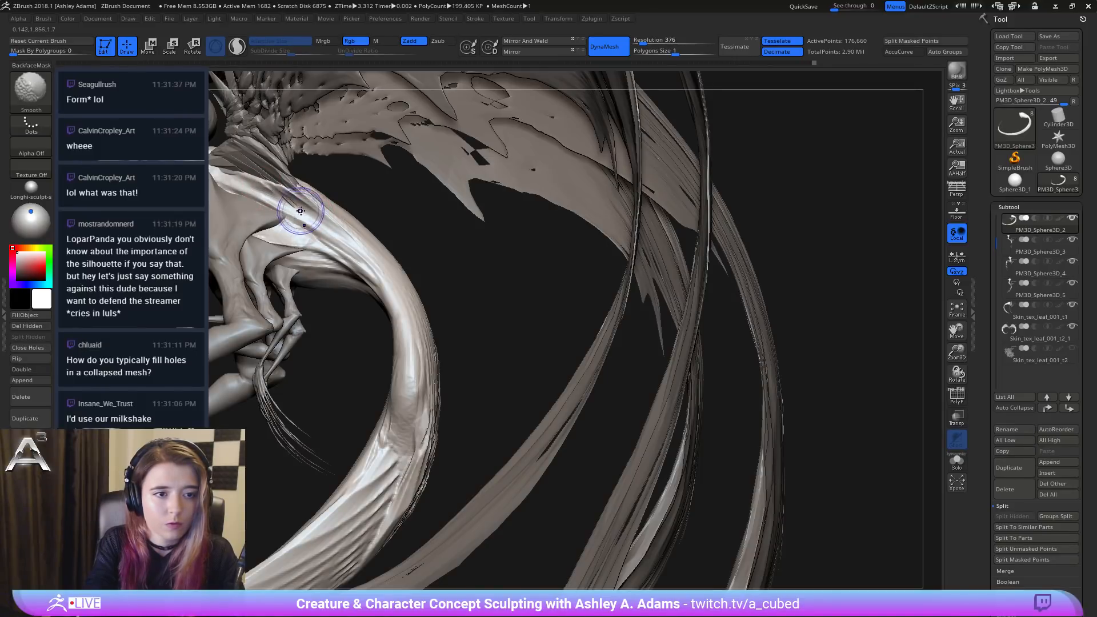
left_click(275, 178, "alt")
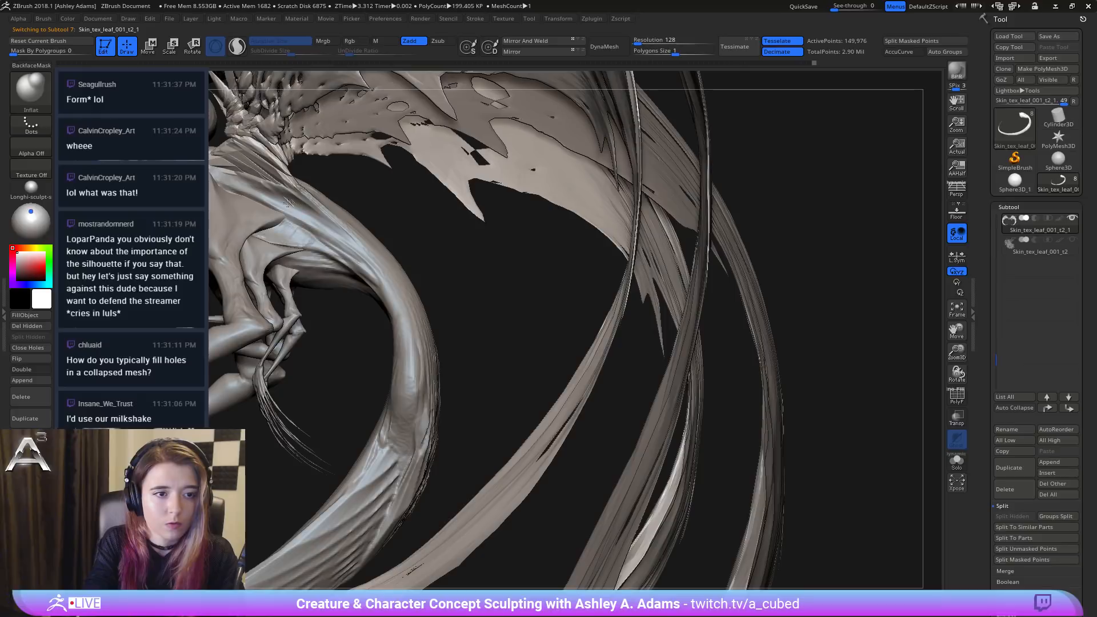
key("b")
key("s")
key("h")
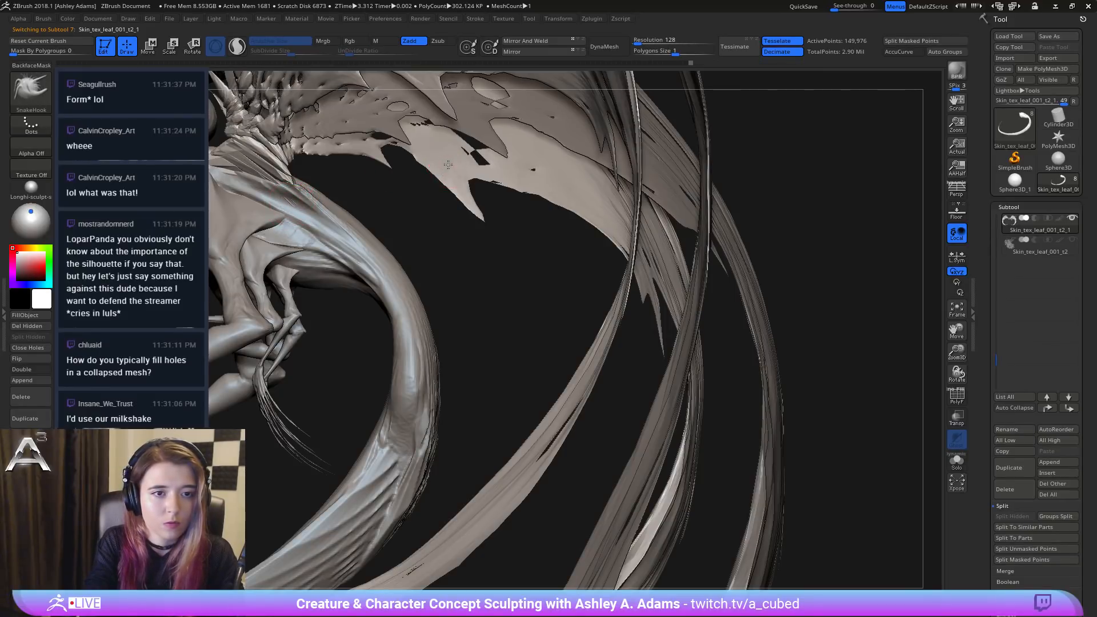
left_click(290, 203, "alt")
key("shift")
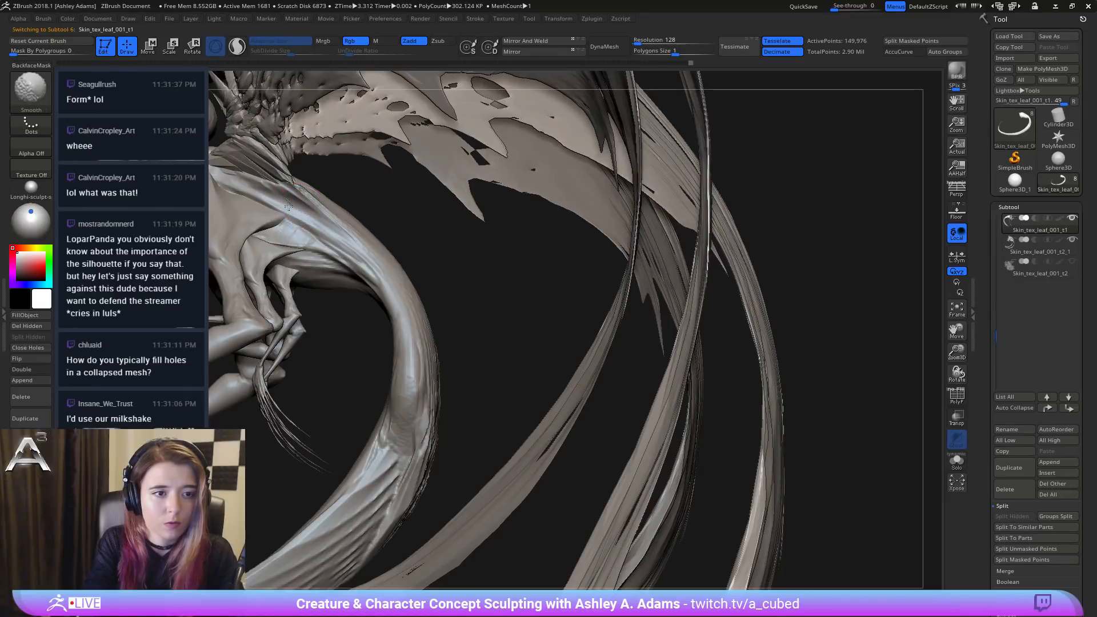
left_click(307, 224, "alt")
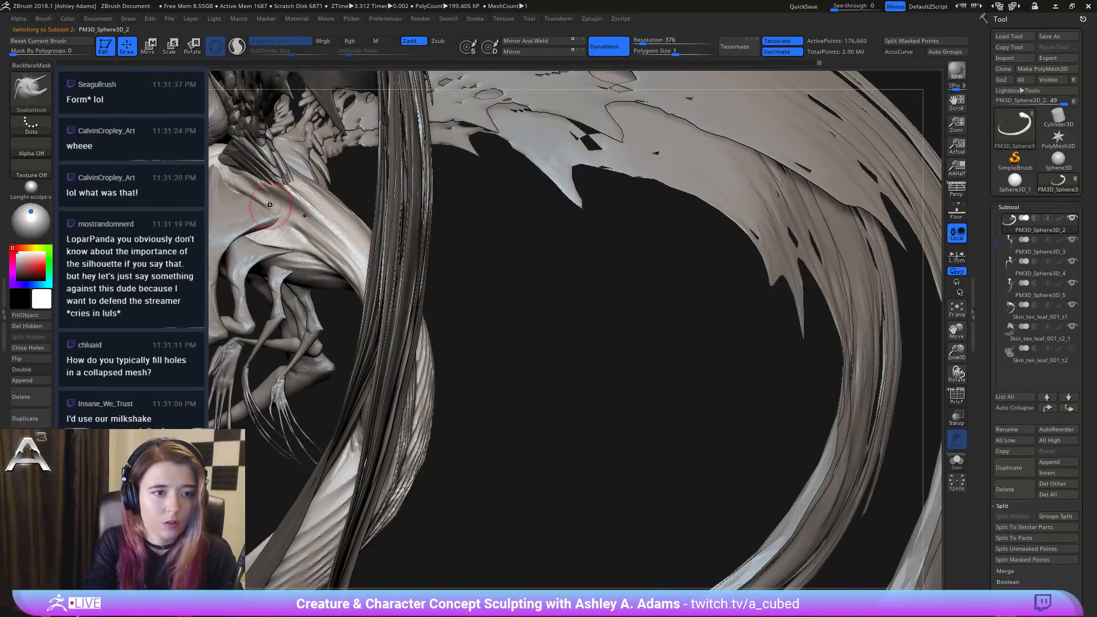
Step: Carve creases along the lower back above the hind limb with the DamStandard brush
key("b")
key("d")
key("s")
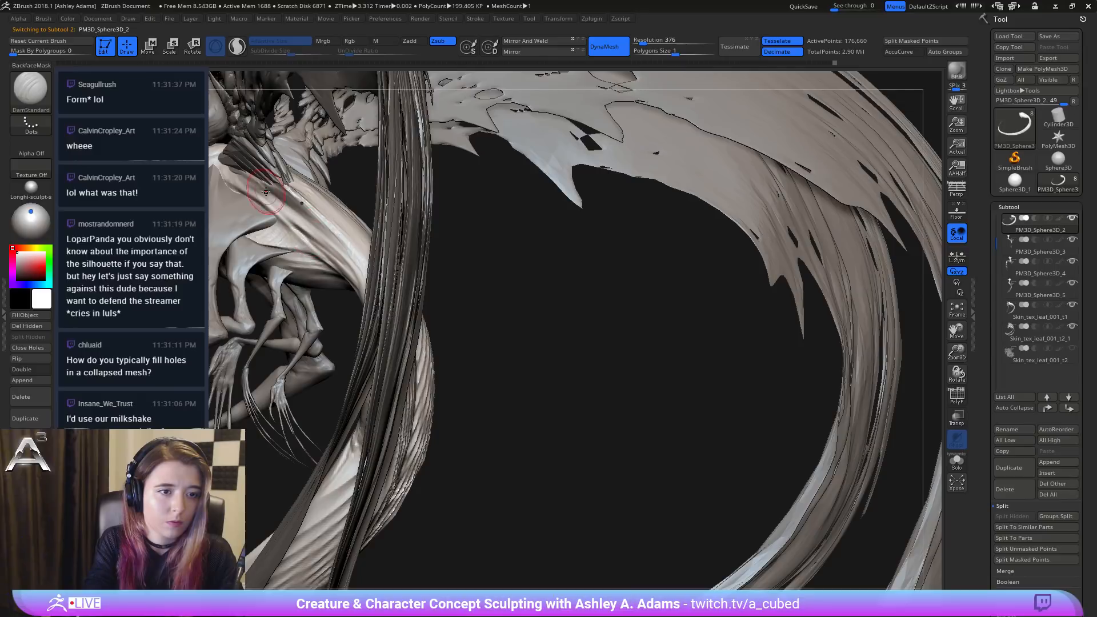
right_click_drag(333, 255, 320, 234, "ctrl")
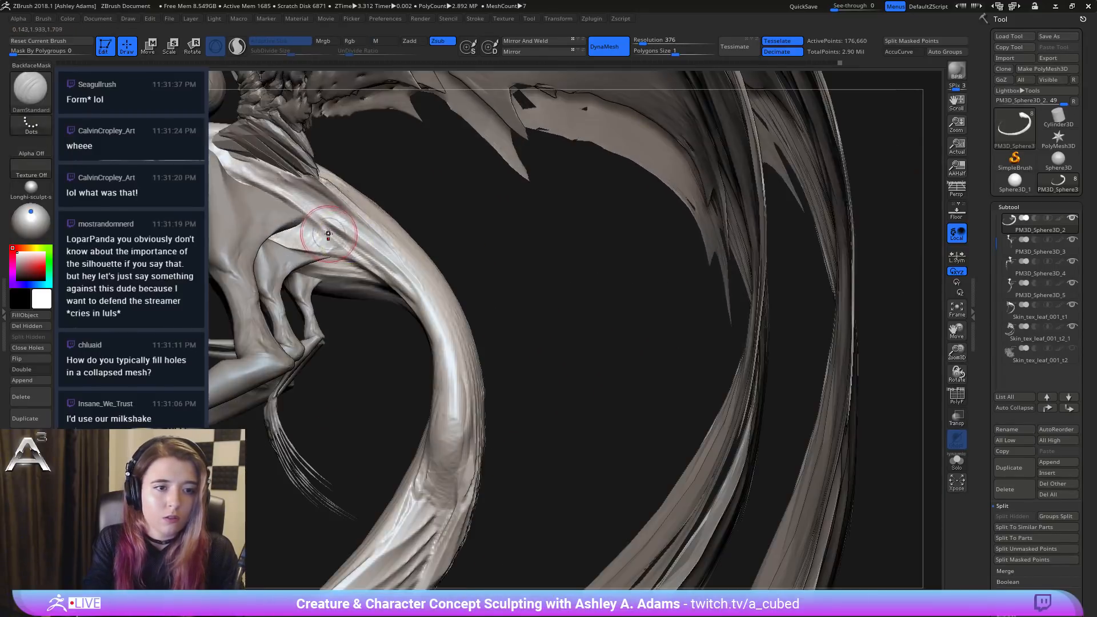
right_click(320, 234)
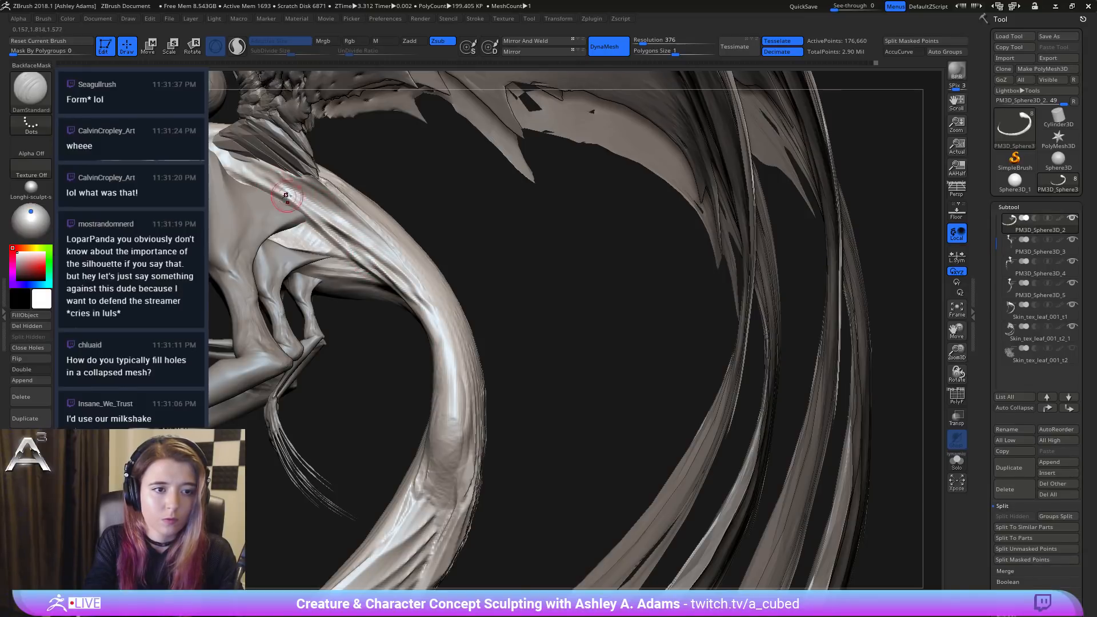
Step: Carve grooves with the DamStandard brush where the smooth back runs into the ridged tail, and undo the last two strokes
key("ctrl")
right_click_drag(371, 300, 377, 231, "ctrl")
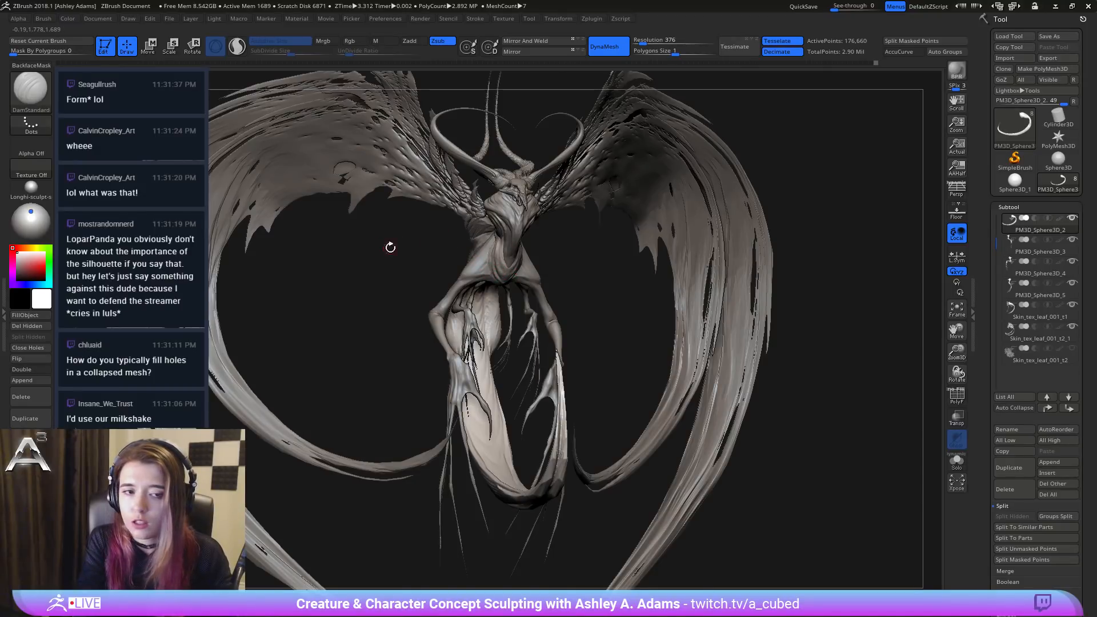
mouse_move(390, 246)
left_mouse_down()
mouse_move(309, 307)
mouse_move(437, 273)
mouse_move(343, 276)
left_mouse_up()
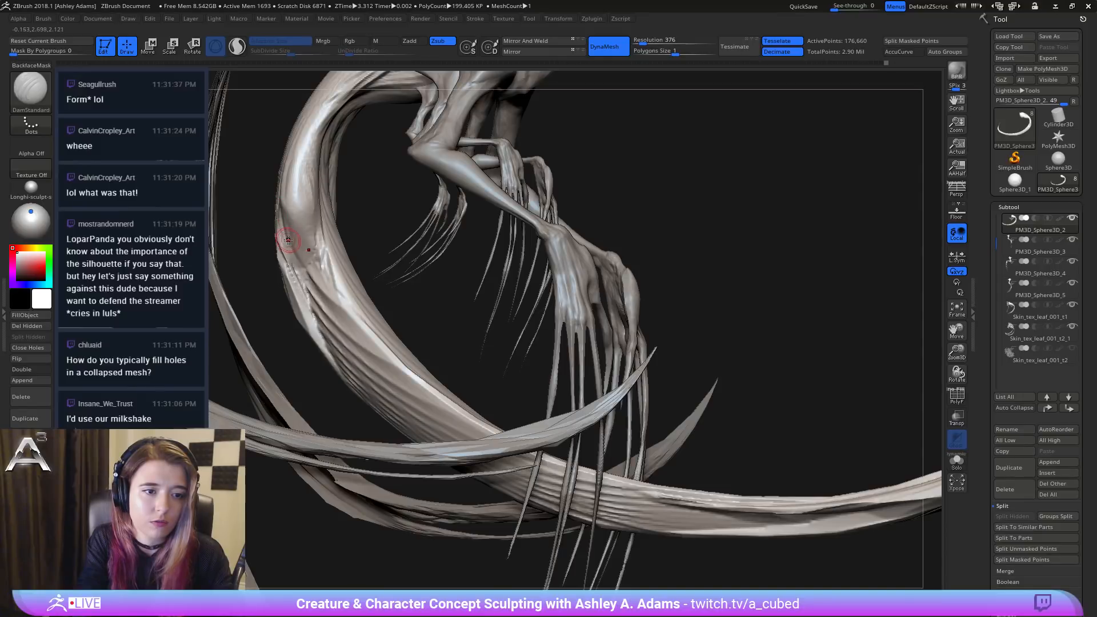
left_click_drag(304, 275, 344, 324)
mouse_move(311, 286)
left_mouse_down()
mouse_move(355, 335)
mouse_move(347, 328)
mouse_move(387, 348)
left_mouse_up()
mouse_move(333, 259)
left_mouse_down()
mouse_move(363, 335)
mouse_move(340, 297)
left_mouse_up()
left_click_drag(322, 252, 331, 300)
key("ctrl+z")
key("ctrl+z")
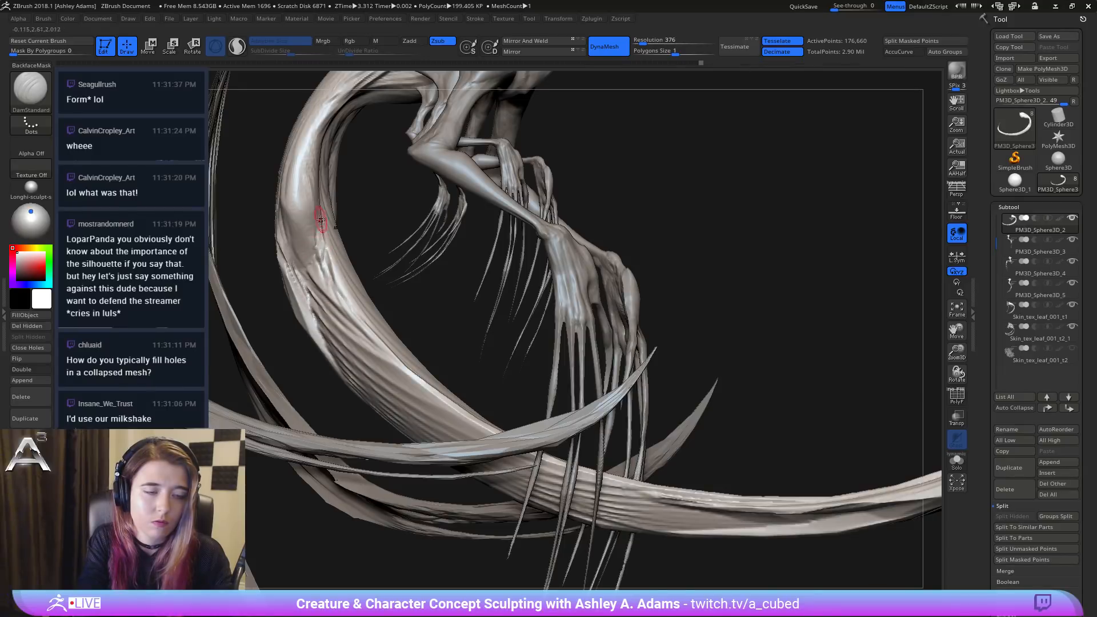
Step: Work along the inner curve of the body and smooth its surface from the belly down to the tail
mouse_move(445, 240)
left_mouse_down()
mouse_move(408, 280)
mouse_move(365, 283)
left_mouse_up()
left_click_drag(327, 176, 344, 252)
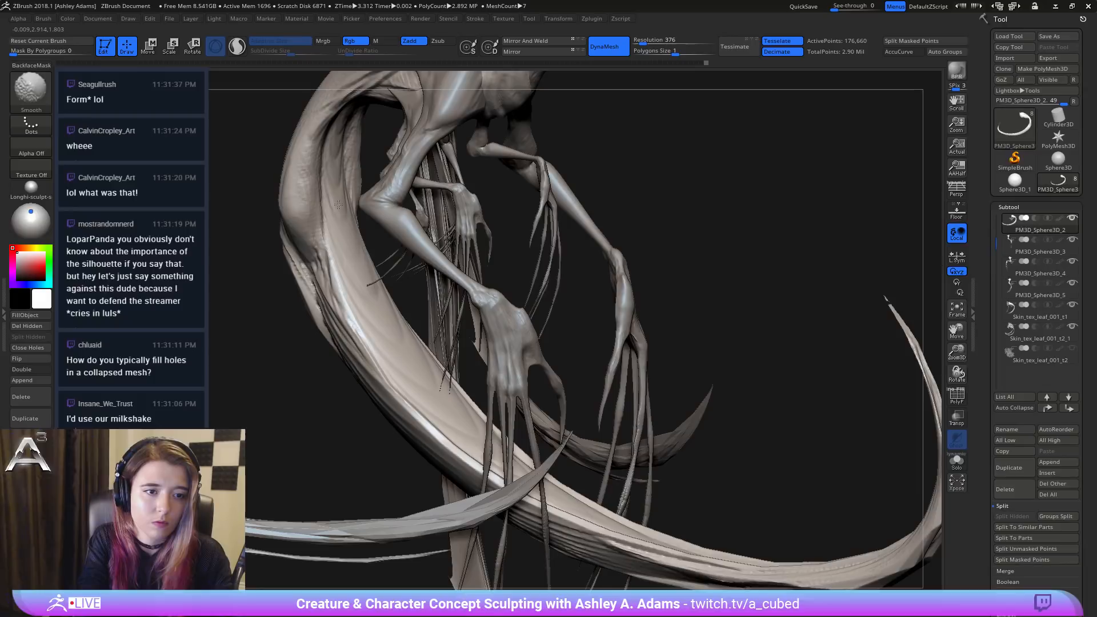
left_click_drag(337, 154, 349, 121, "shift")
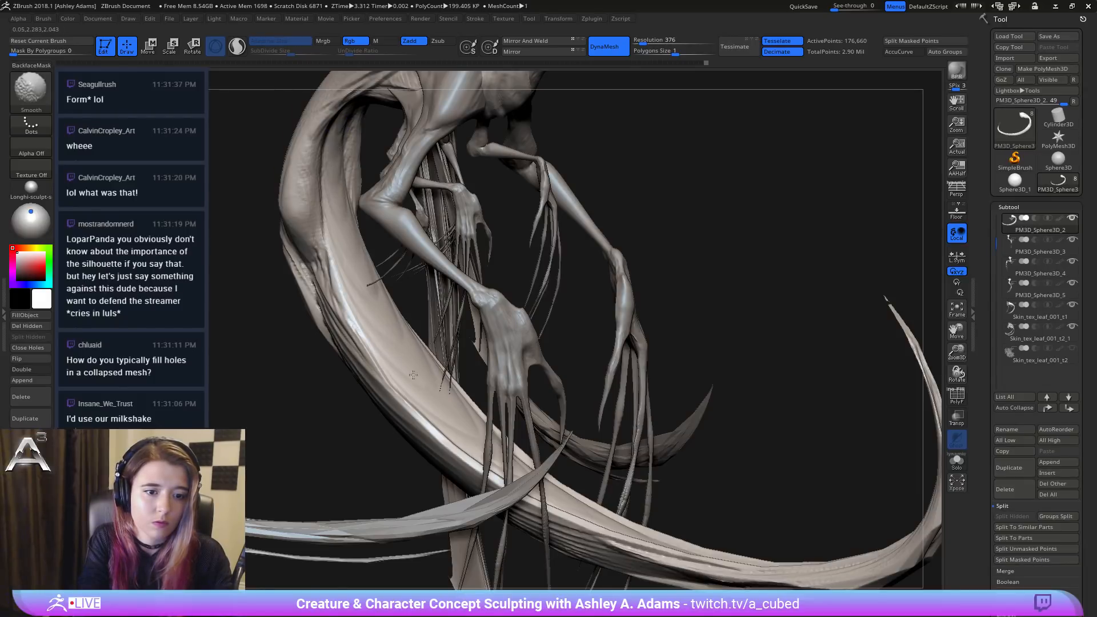
left_click_drag(474, 437, 486, 449, "shift")
Step: Switch to the head subtool, resize the brush, and pull the two upright horns taller above the wings with the SnakeHook brush
key("f")
mouse_move(600, 285)
left_mouse_down()
mouse_move(388, 278)
mouse_move(464, 387)
left_mouse_up()
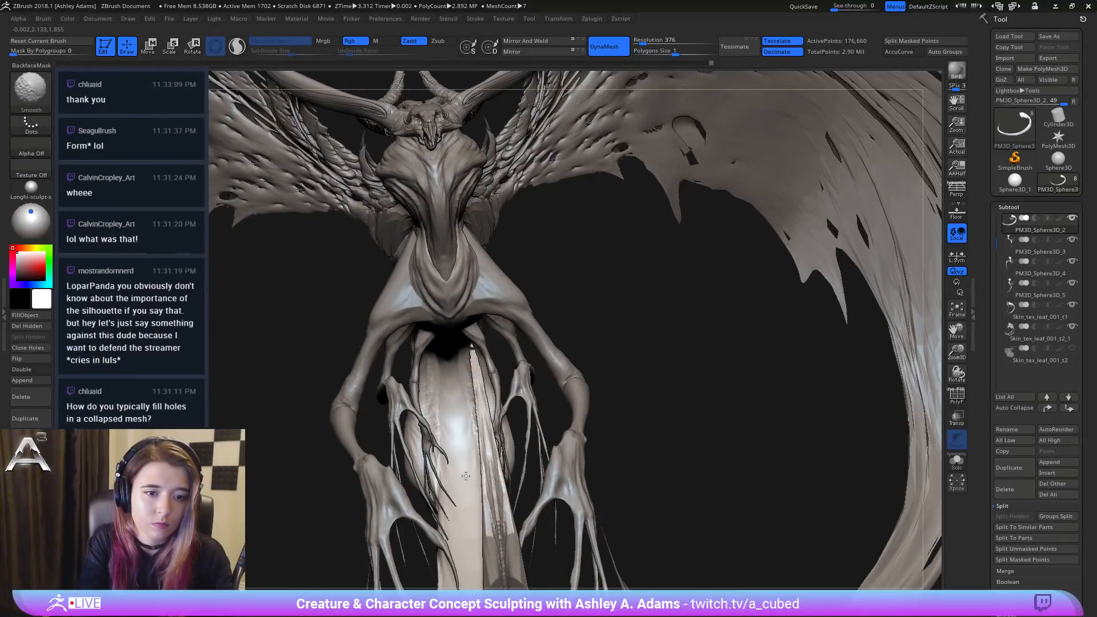
left_click_drag(465, 476, 422, 138, "alt")
key("space")
right_click_drag(422, 137, 372, 138, "ctrl")
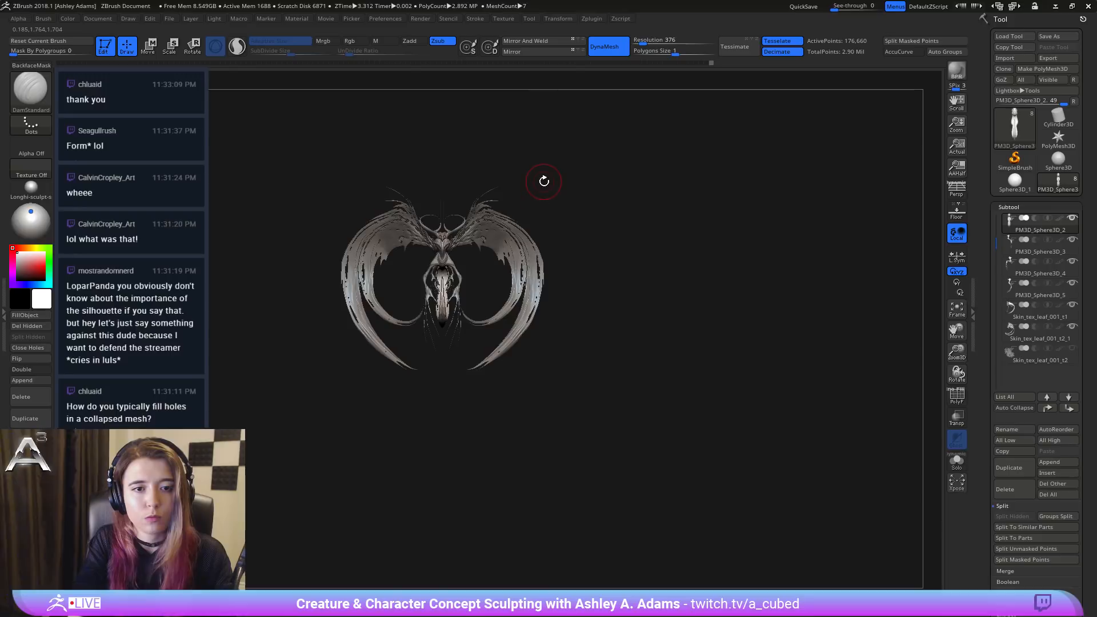
right_click_drag(428, 152, 457, 170, "ctrl")
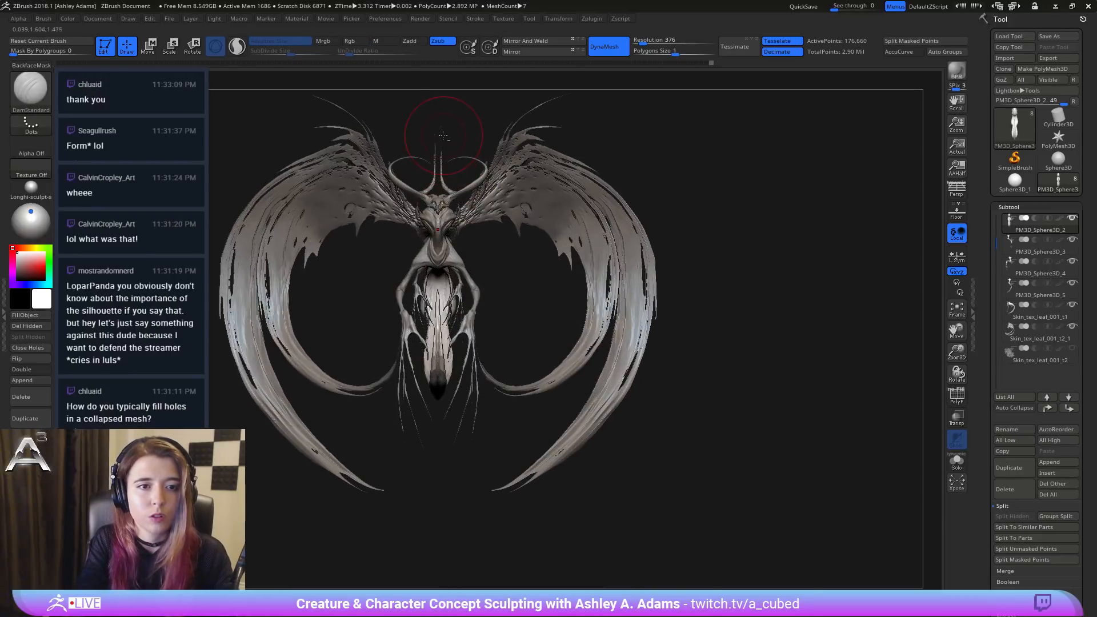
mouse_move(443, 133)
right_mouse_down("alt")
mouse_move(444, 266)
mouse_move(446, 157)
right_mouse_up("alt")
left_click(444, 266, "alt")
key("space")
left_click_drag(446, 212, 457, 198)
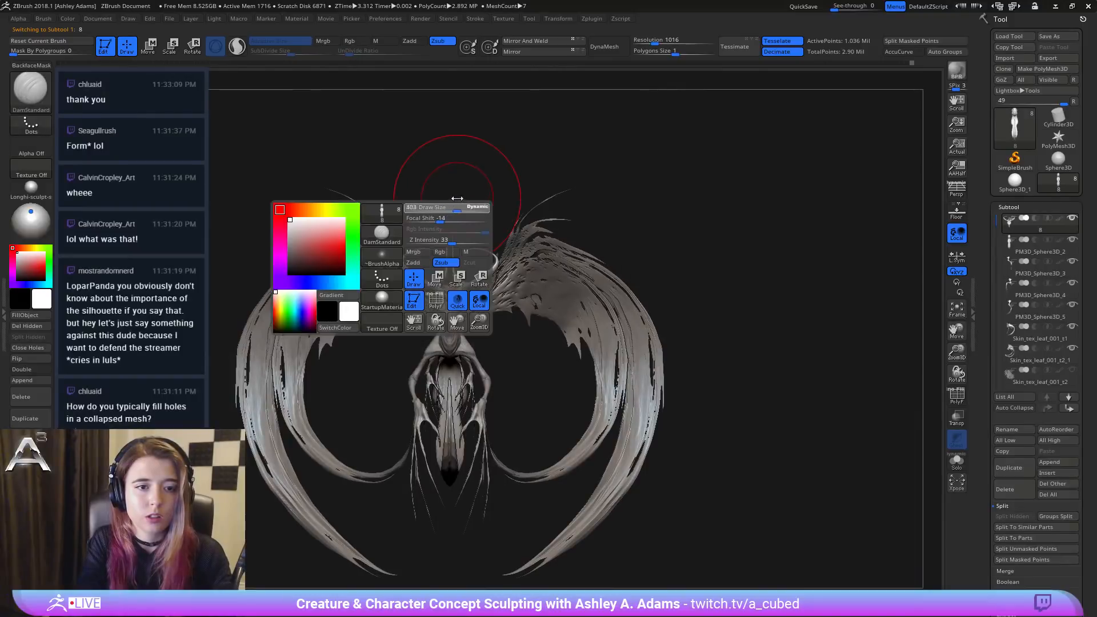
key("b")
key("s")
key("h")
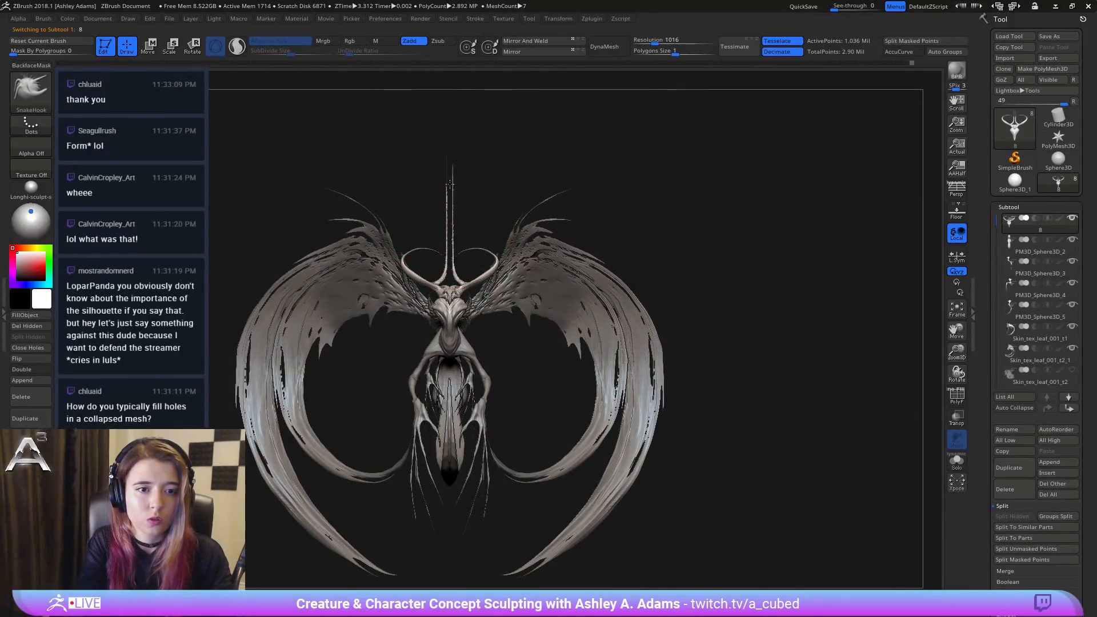
Step: Isolate the head subtool, adjust the long horns with the SnakeHook brush, and show the rest of the creature again
right_click_drag(450, 183, 451, 149, "ctrl")
right_click_drag(451, 150, 588, 192)
left_click(955, 462)
key("space")
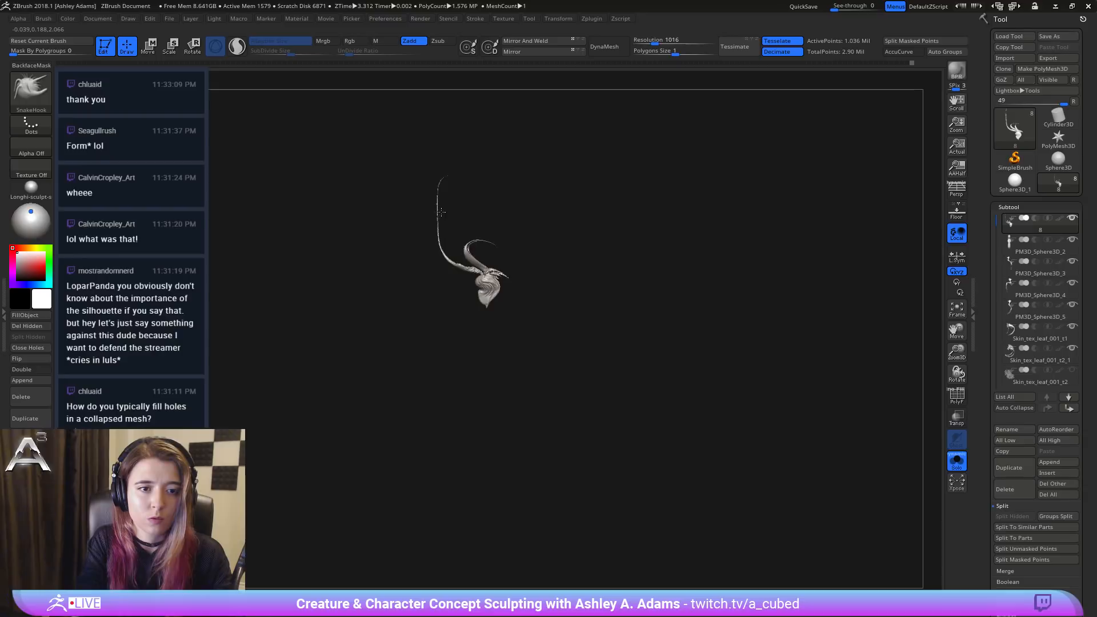
key("space")
left_click_drag(442, 212, 437, 213)
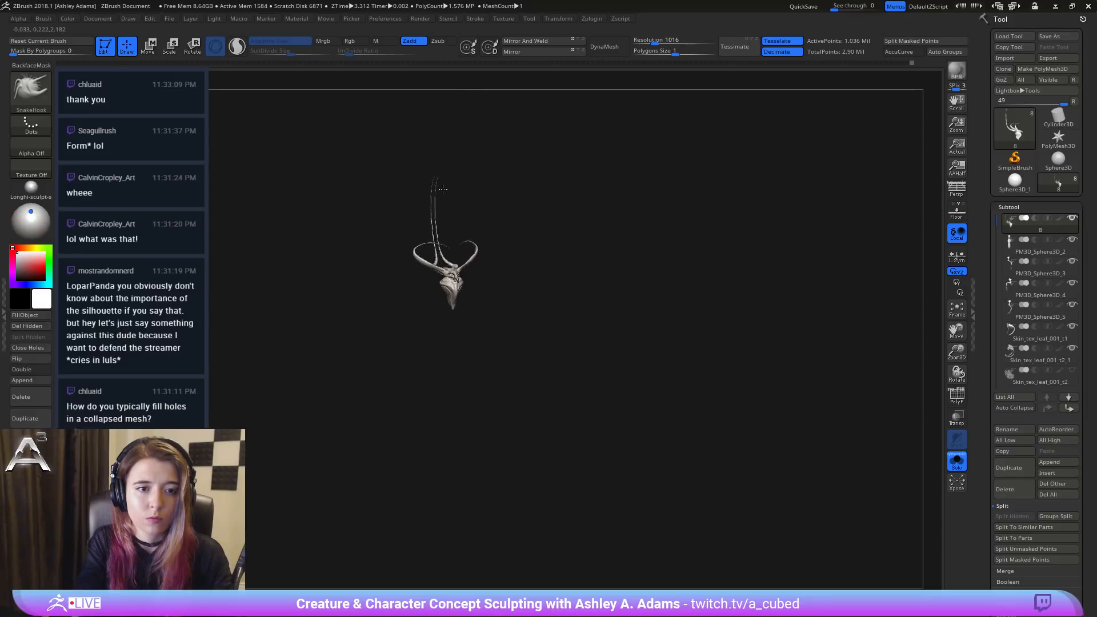
left_click(956, 462)
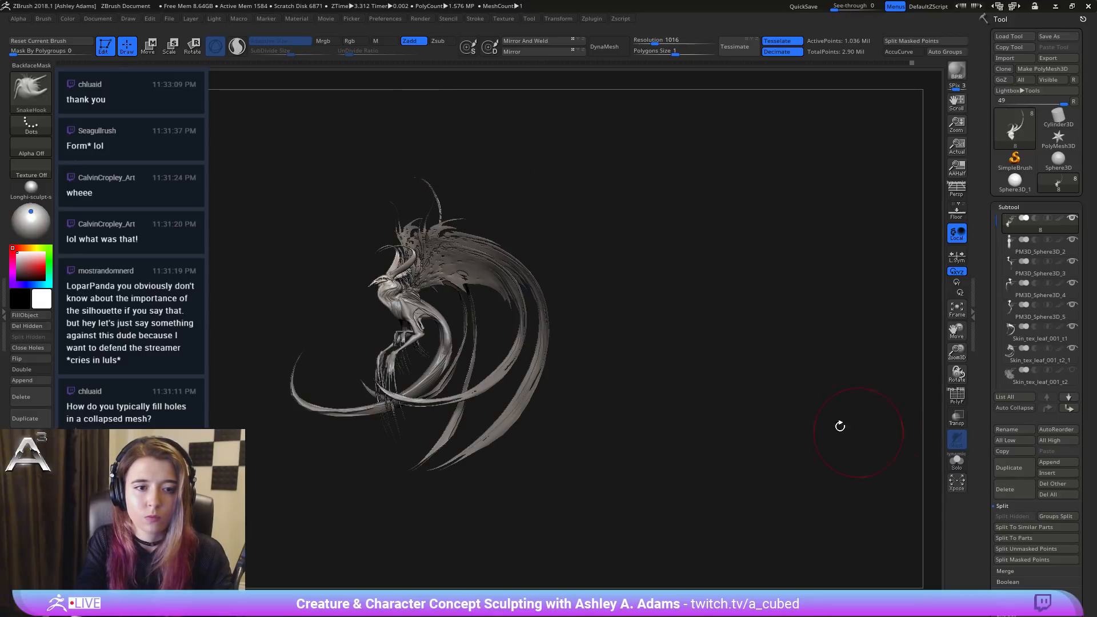
Step: Select the ZBG_Damage brush for detailing the creature's skin
mouse_move(459, 266)
right_mouse_down()
mouse_move(428, 241)
mouse_move(466, 194)
mouse_move(589, 220)
mouse_move(651, 211)
mouse_move(509, 280)
mouse_move(460, 214)
mouse_move(498, 355)
mouse_move(474, 213)
mouse_move(441, 311)
mouse_move(448, 269)
mouse_move(411, 260)
mouse_move(472, 248)
mouse_move(456, 288)
right_mouse_up()
right_click(503, 354)
key("b")
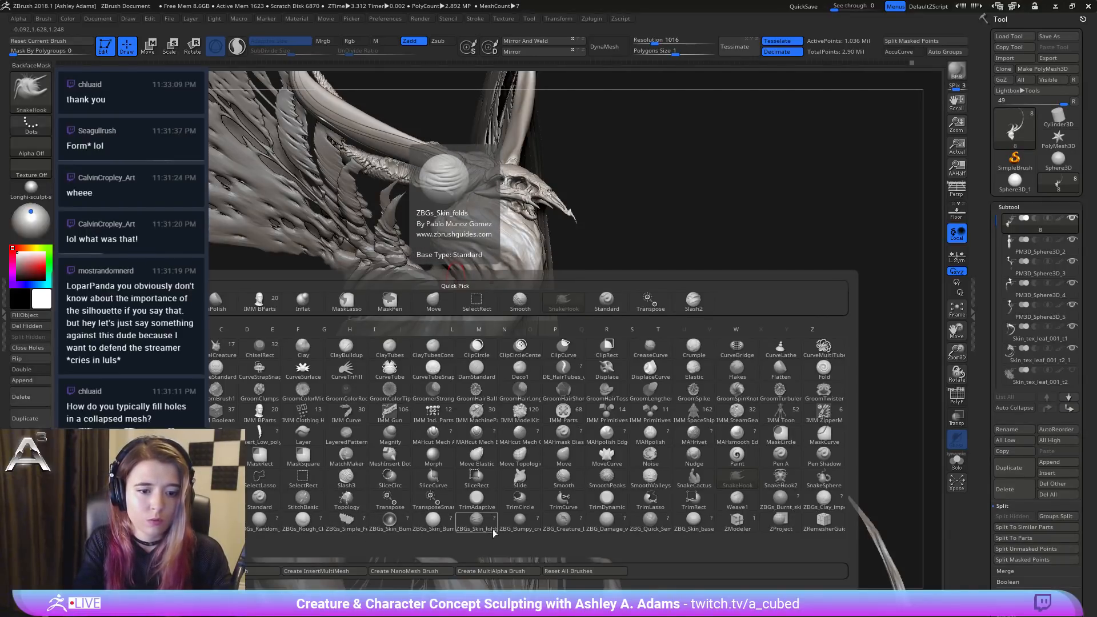
left_click(608, 521)
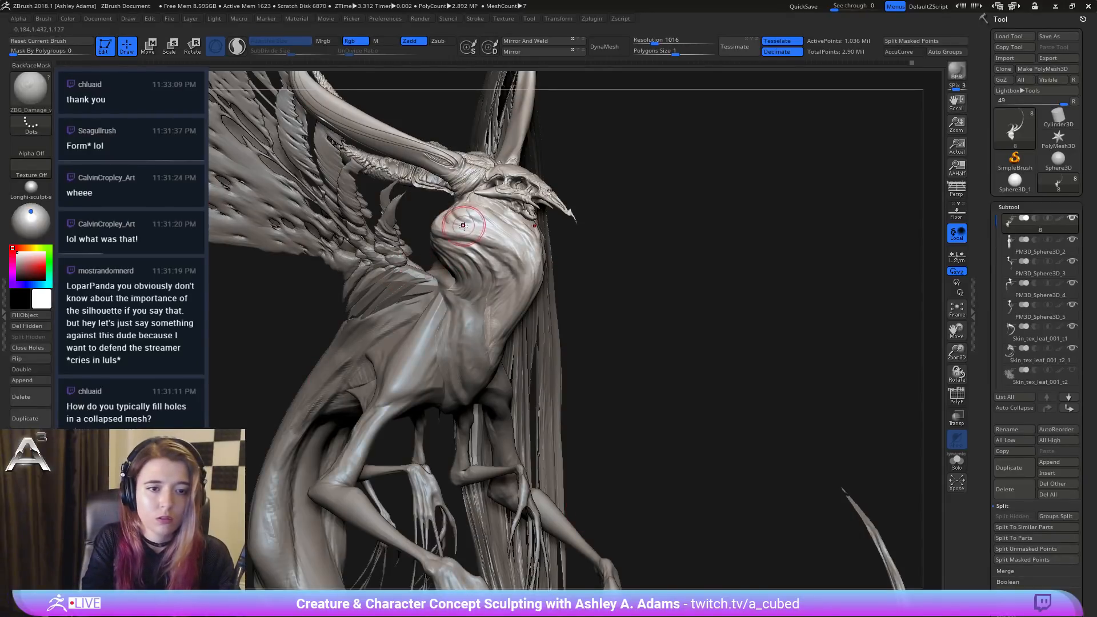
Step: Make the front arms subtool PM3D_Sphere3D_3 active and save the sculpt
mouse_move(369, 306)
right_mouse_down()
mouse_move(417, 308)
mouse_move(472, 164)
right_mouse_up()
left_click(405, 291, "alt")
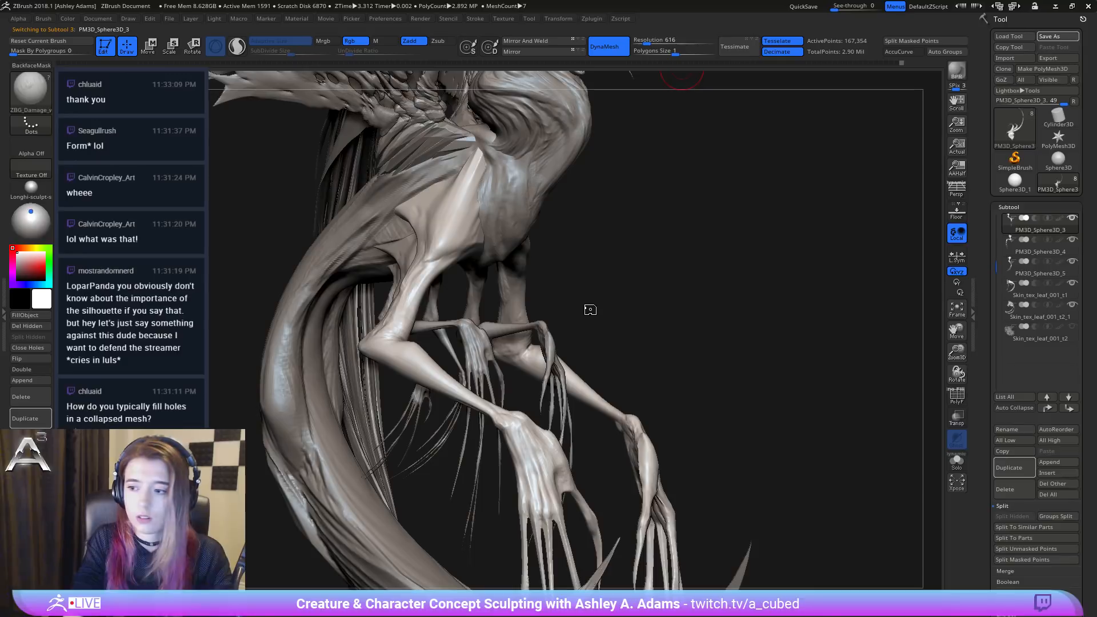
key("ctrl+s")
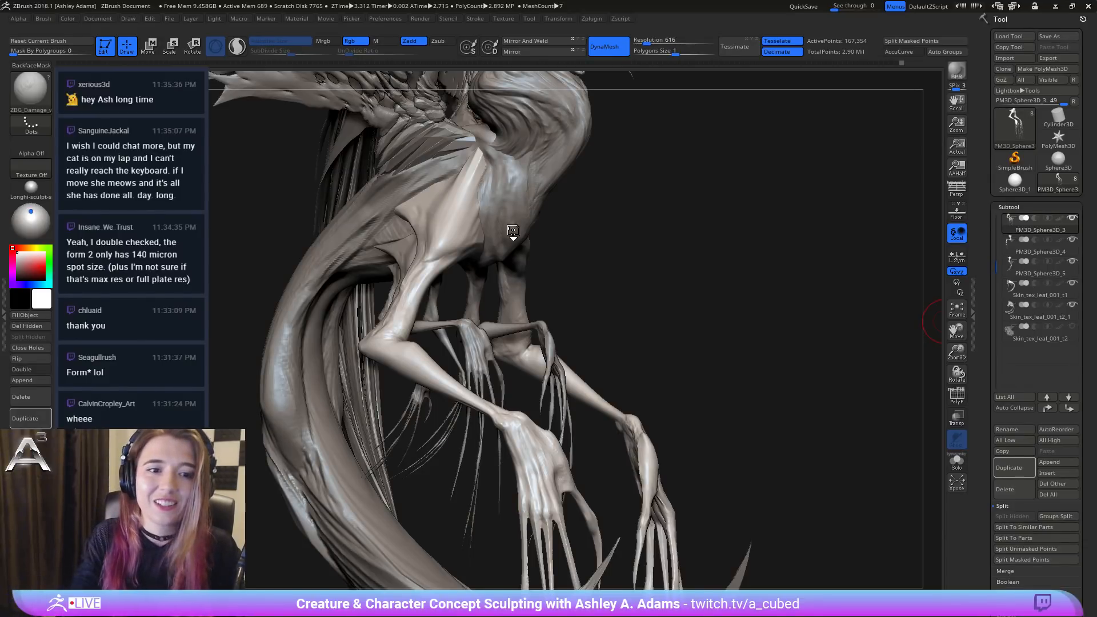
Step: Set the DynaMesh resolution of the front arms to 744 and remesh them
mouse_move(513, 231)
right_mouse_down()
mouse_move(455, 267)
mouse_move(498, 282)
mouse_move(550, 257)
mouse_move(565, 228)
right_mouse_up()
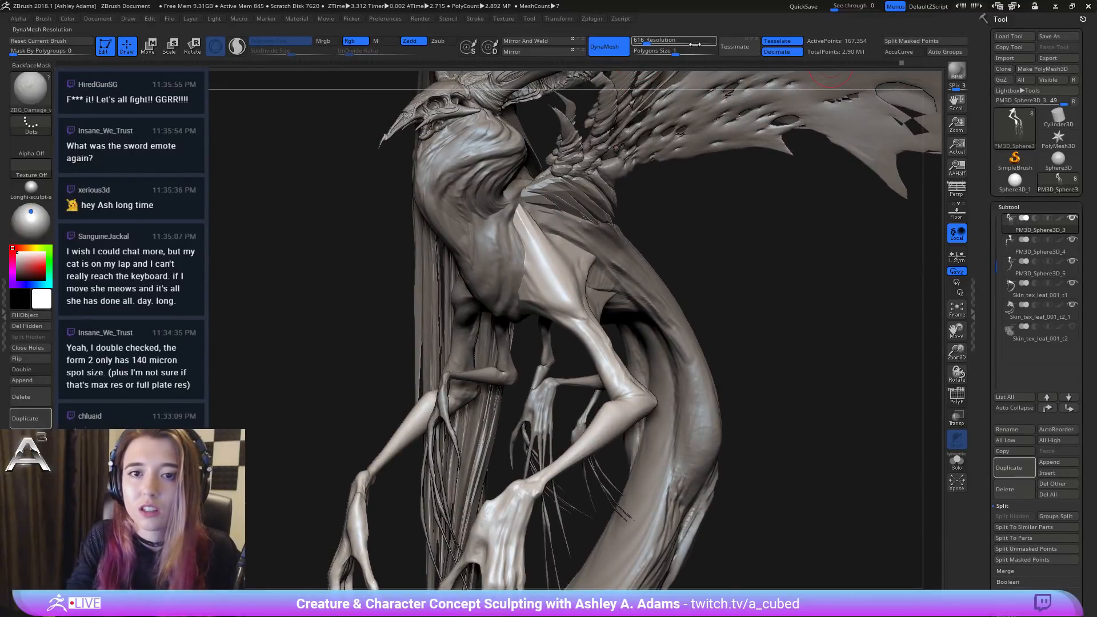
left_click_drag(646, 41, 650, 41)
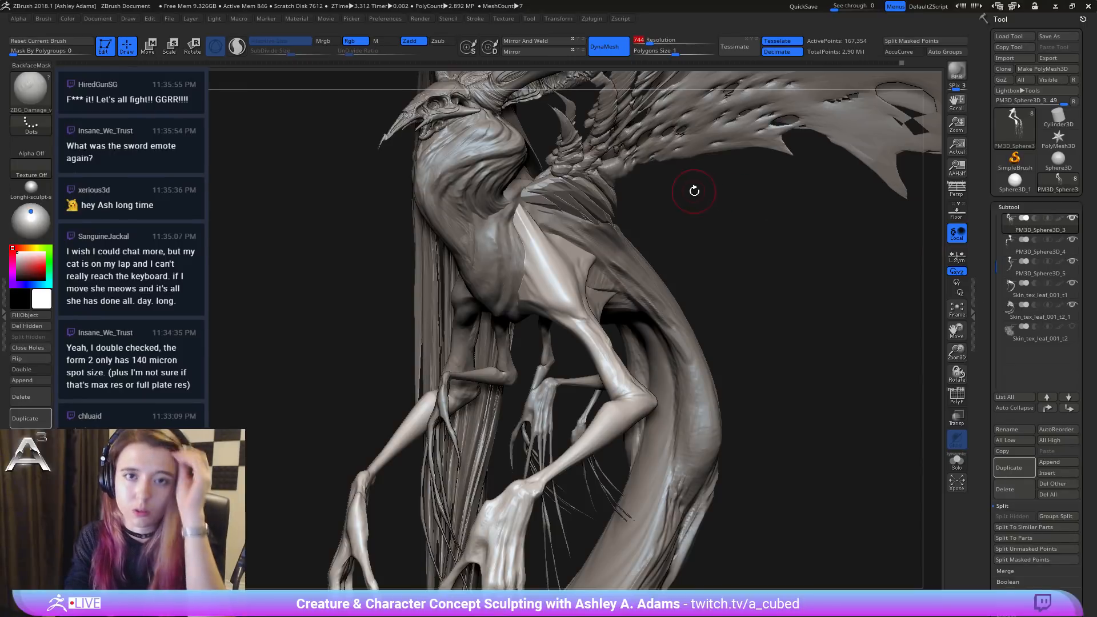
key("ctrl")
left_click_drag(656, 204, 674, 220, "ctrl")
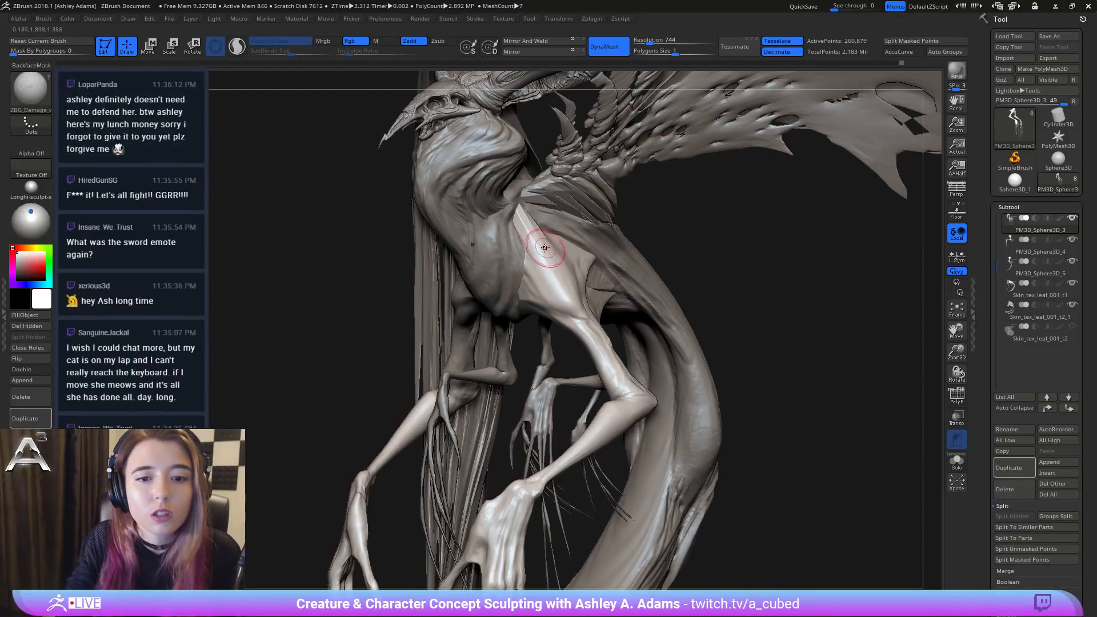
Step: Smooth the upper arm briefly and set the damage brush's Z Intensity to 27
mouse_move(571, 320)
right_mouse_down("alt")
mouse_move(561, 220)
mouse_move(522, 245)
right_mouse_up("alt")
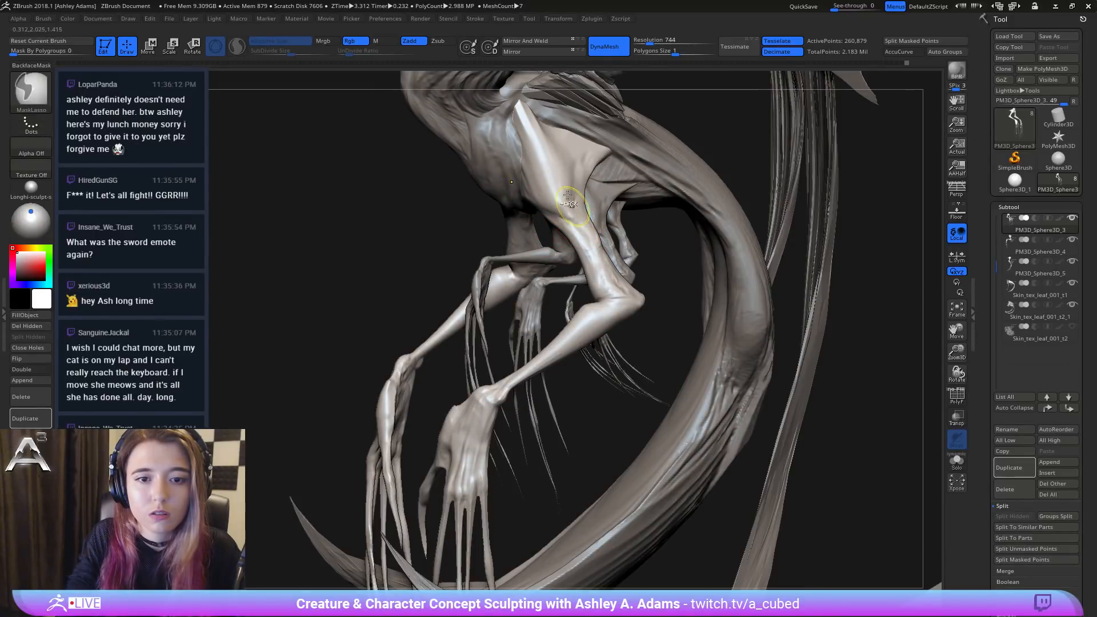
left_click_drag(571, 207, 577, 206, "shift")
right_click(587, 248)
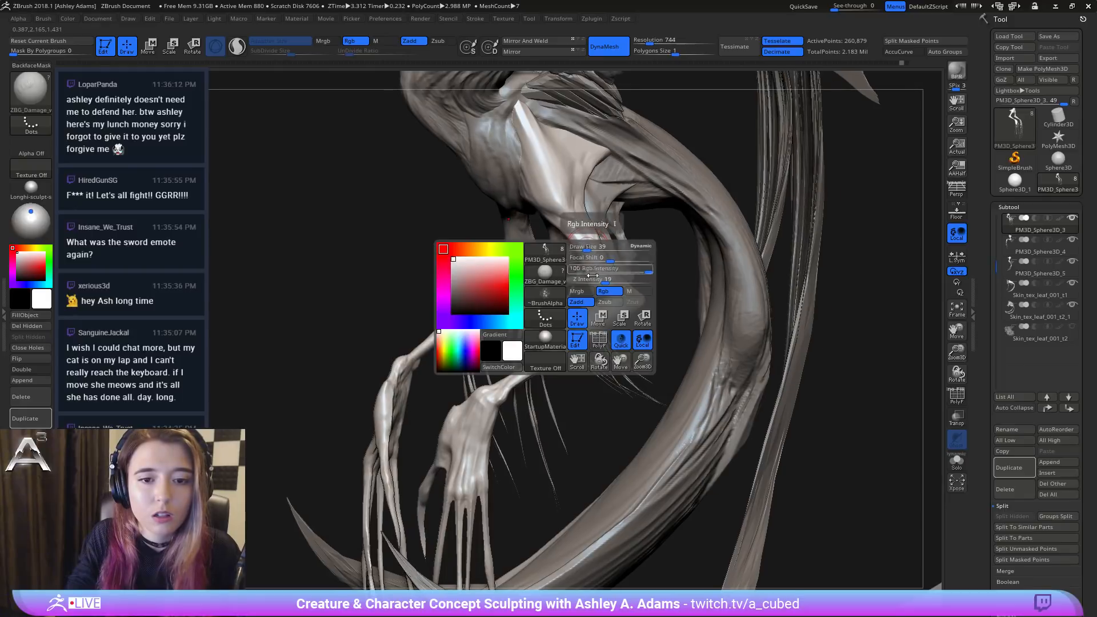
left_click(611, 280)
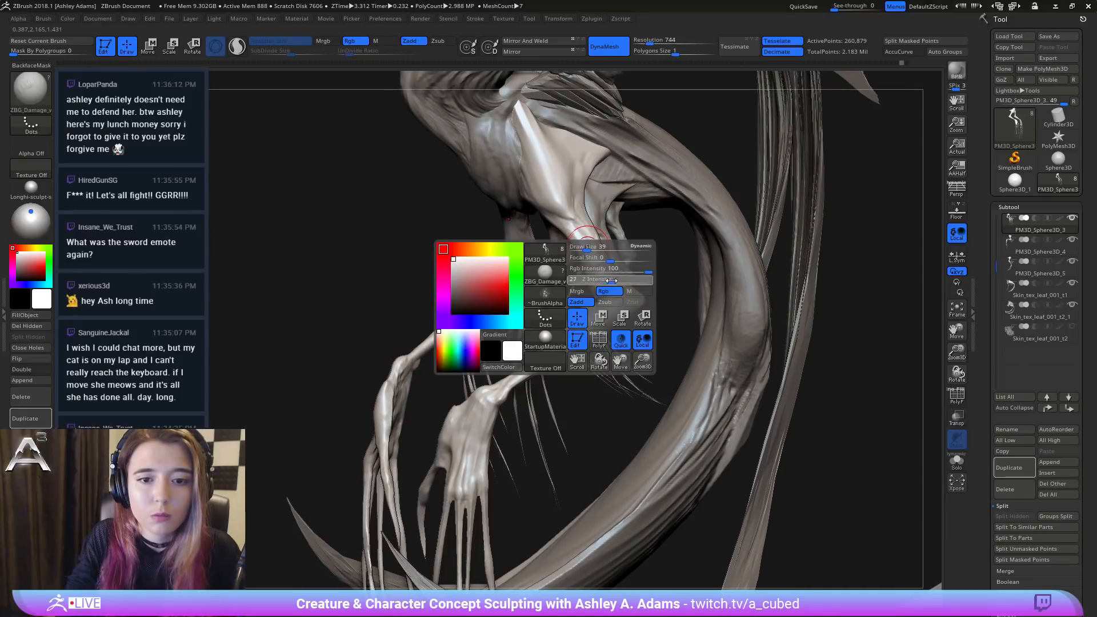
Step: Try a damage brush stroke down the upper arm and undo it
left_click_drag(581, 216, 594, 247)
mouse_move(605, 235)
right_mouse_down()
mouse_move(517, 227)
mouse_move(583, 229)
mouse_move(571, 159)
right_mouse_up()
key("ctrl+z")
right_click(588, 226)
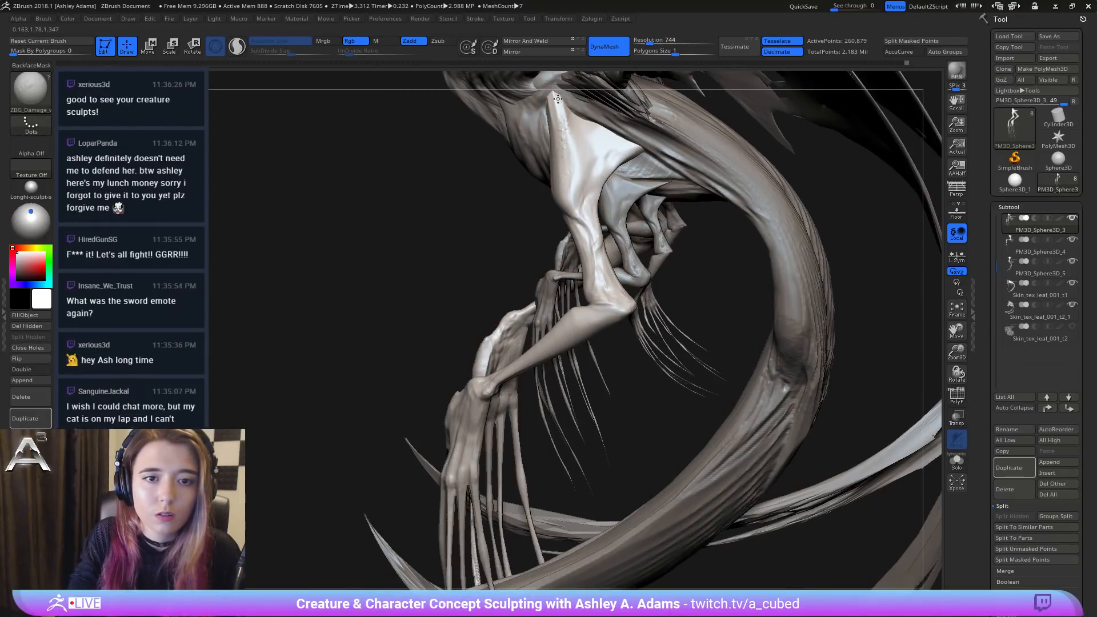
Step: Sculpt cracked skin texture down the upper arm and across the shoulder with the ZBG_Damage brush
right_click_drag(562, 142, 601, 140)
mouse_move(577, 137)
left_mouse_down()
mouse_move(565, 110)
mouse_move(588, 173)
left_mouse_up()
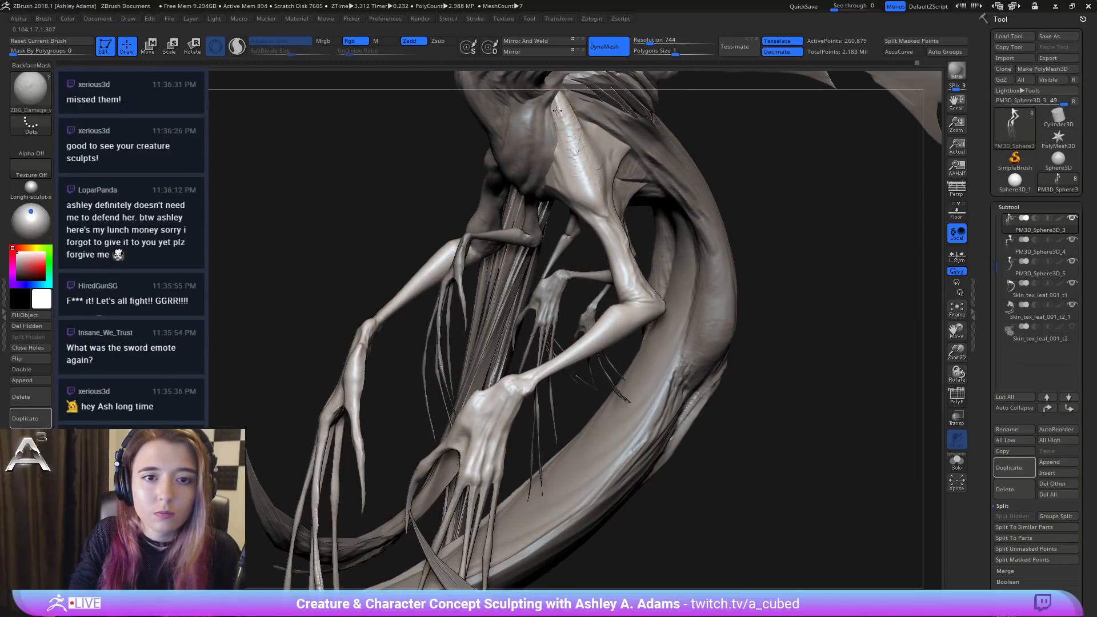
left_click_drag(558, 110, 591, 198)
left_click_drag(554, 152, 575, 188)
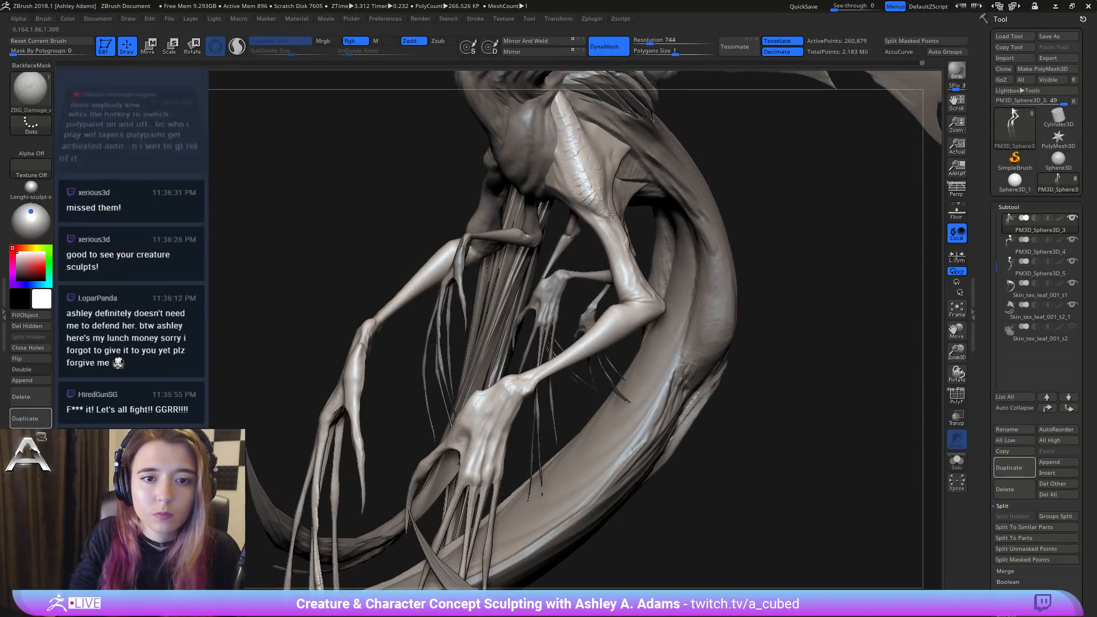
mouse_move(559, 103)
right_mouse_down()
mouse_move(548, 97)
mouse_move(578, 225)
right_mouse_up()
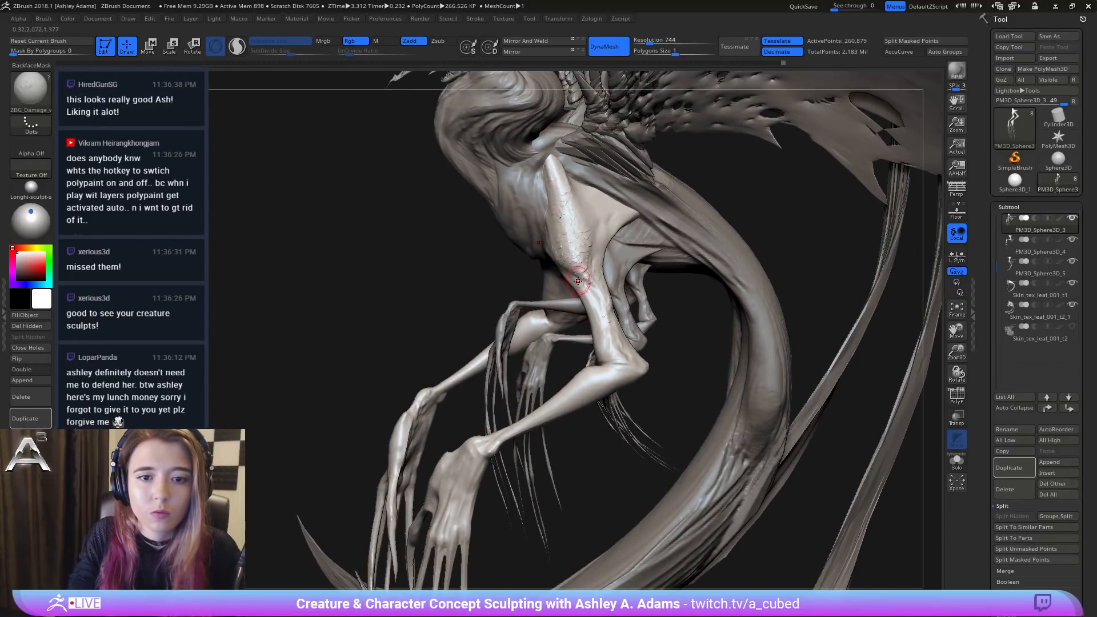
right_click_drag(610, 361, 522, 142)
right_click_drag(574, 273, 597, 240)
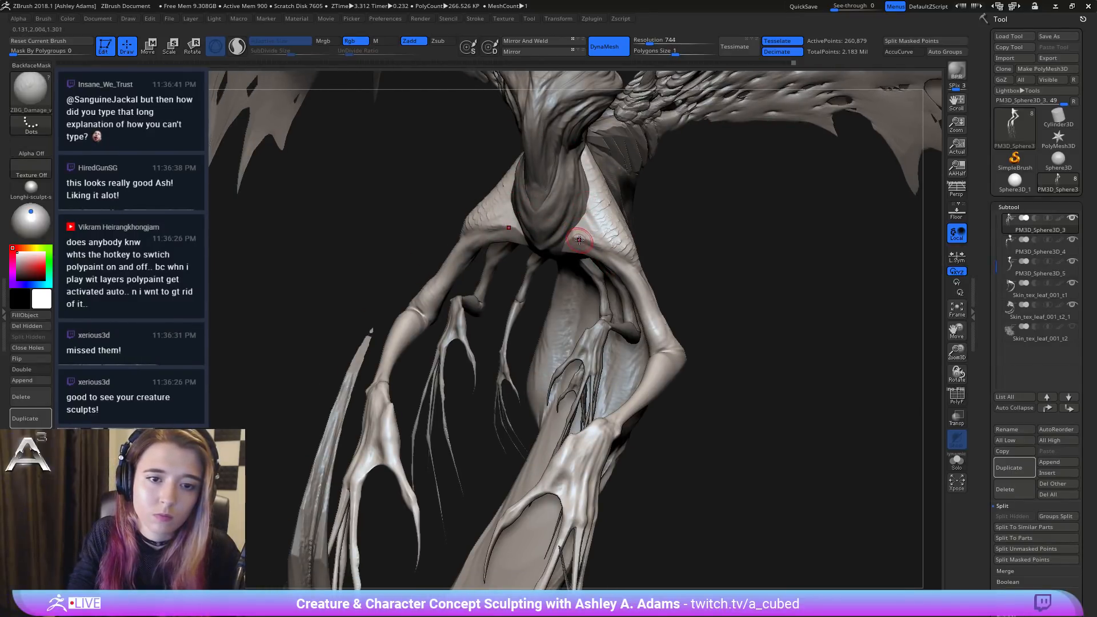
Step: Sculpt more cracked skin texture around the elbows and down the forearms of the front arms with the ZBG_Damage brush
right_click_drag(582, 232, 630, 244)
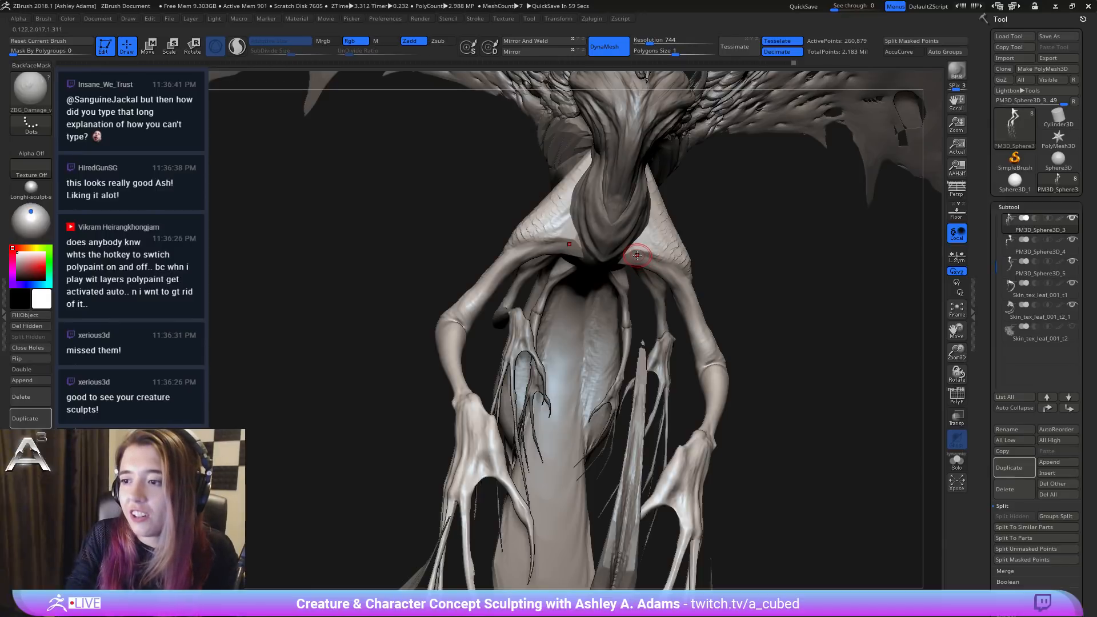
mouse_move(426, 243)
left_mouse_down()
mouse_move(513, 258)
mouse_move(454, 331)
left_mouse_up()
key("space")
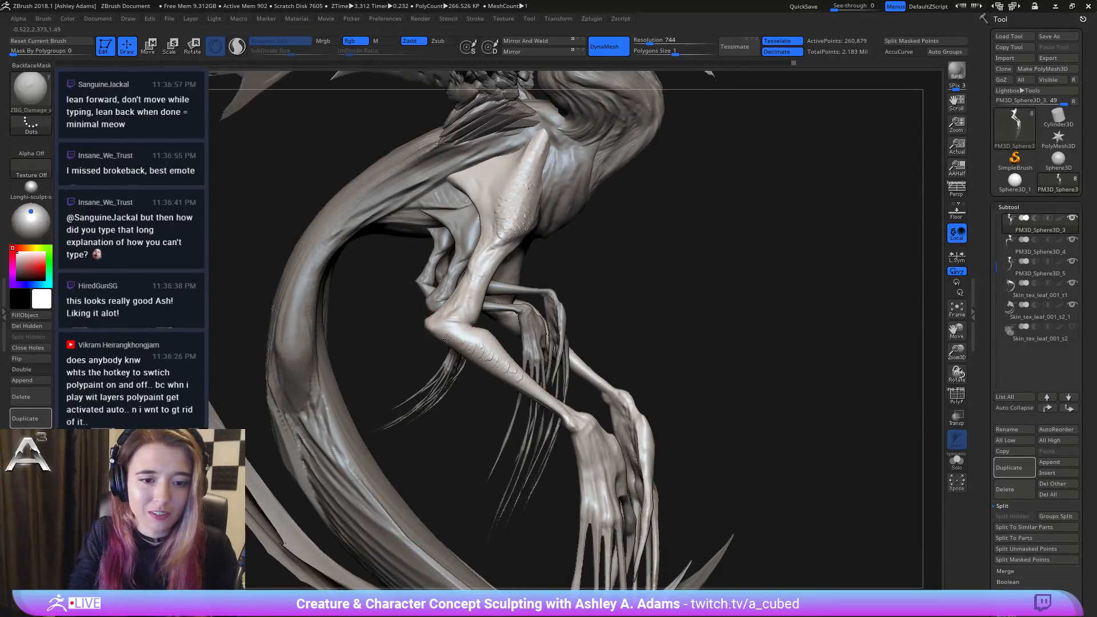
left_click_drag(523, 382, 436, 330)
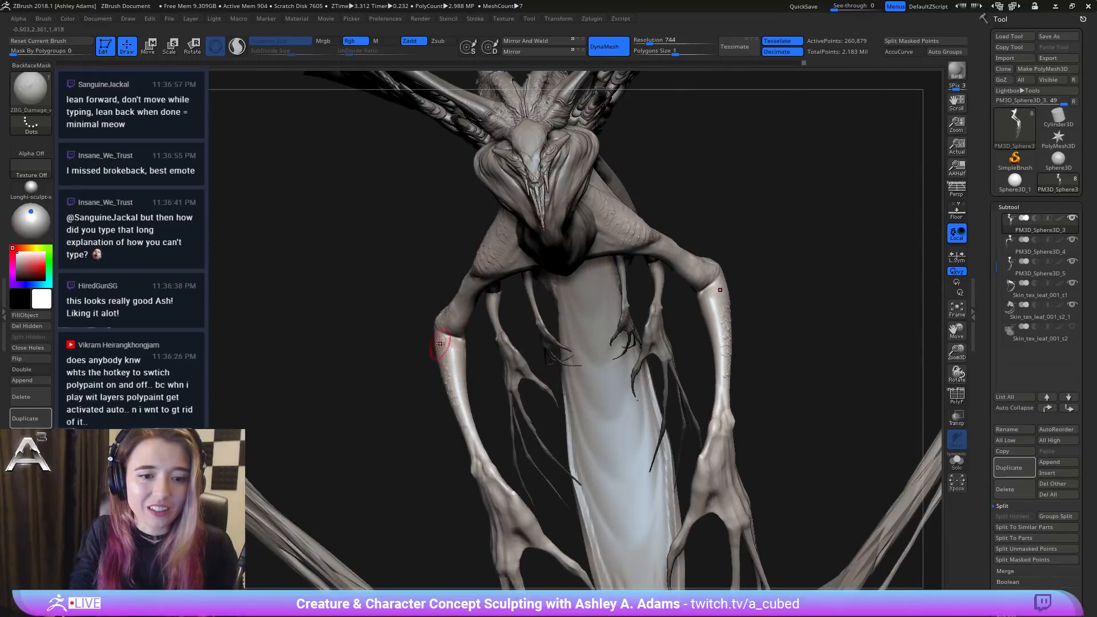
left_click_drag(463, 393, 477, 422)
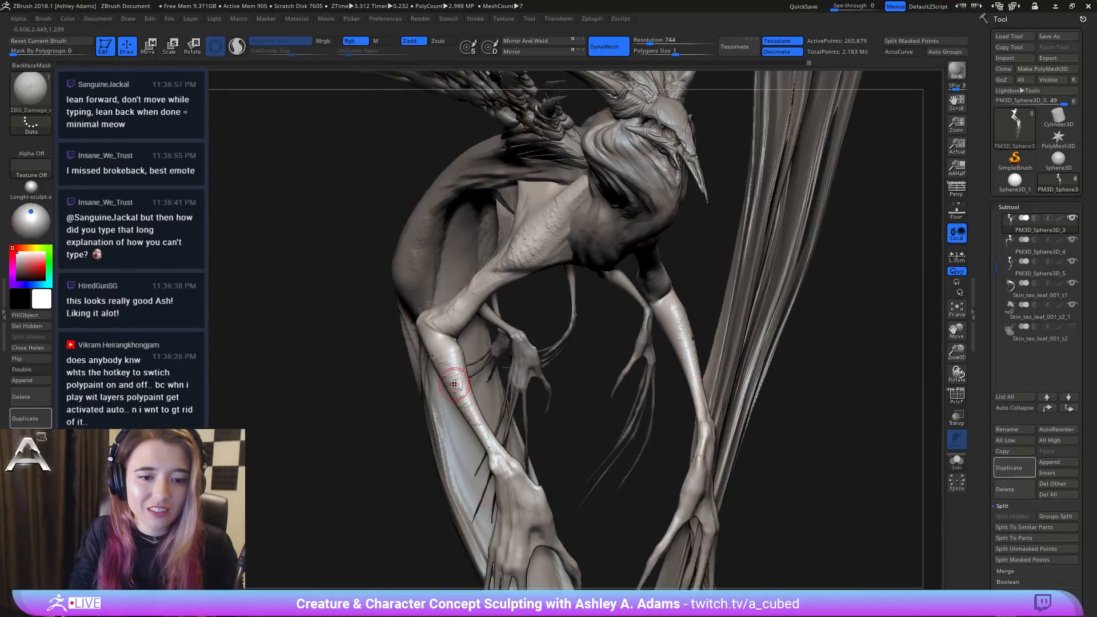
left_click_drag(538, 318, 357, 209)
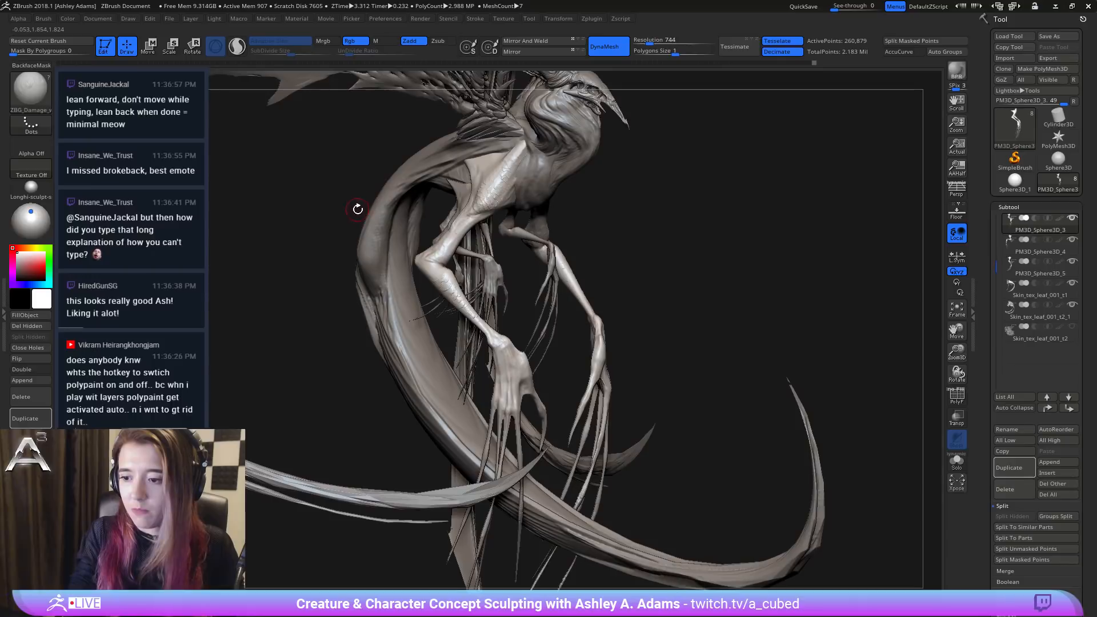
left_click_drag(549, 349, 589, 182)
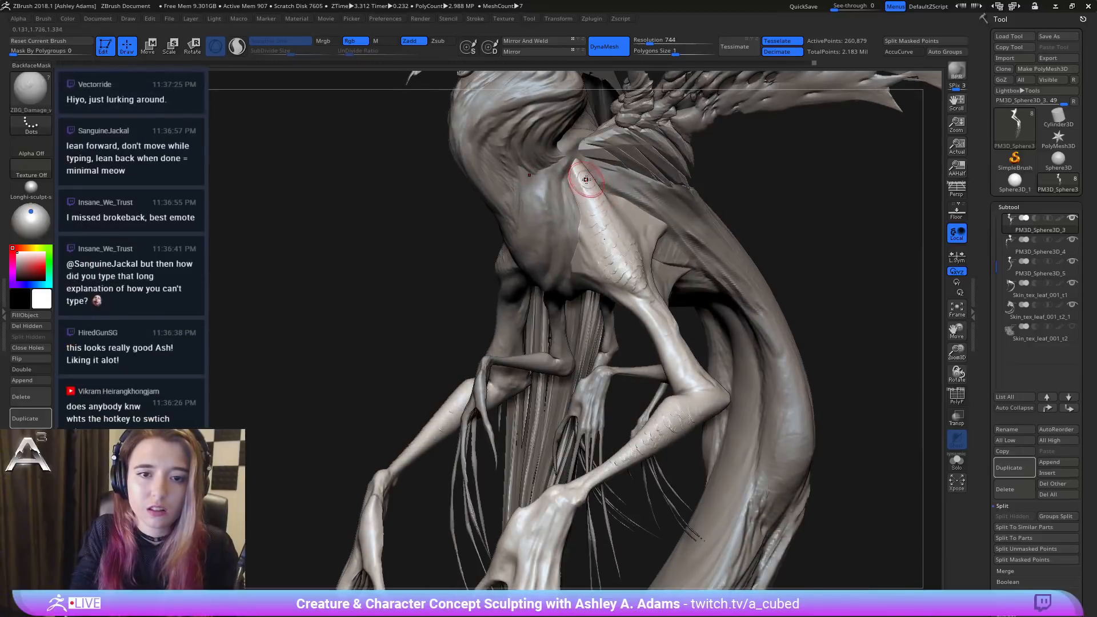
Step: Select the body subtool, set its DynaMesh resolution to 648 and remesh it
left_click(568, 189, "alt")
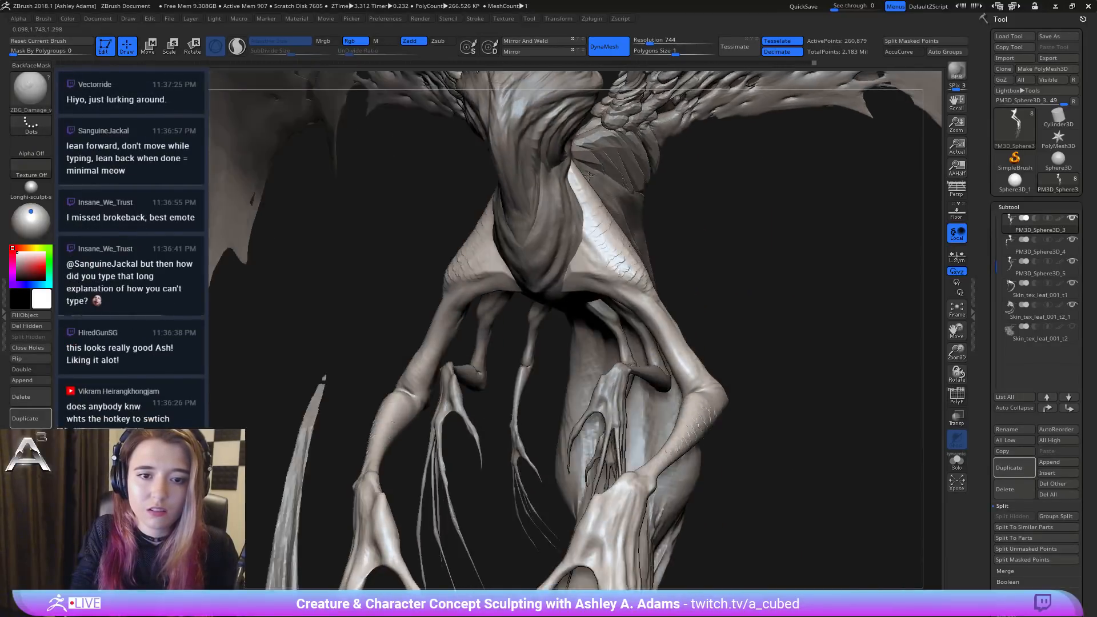
left_click_drag(567, 236, 566, 123)
left_click_drag(643, 44, 652, 44)
left_click(619, 49)
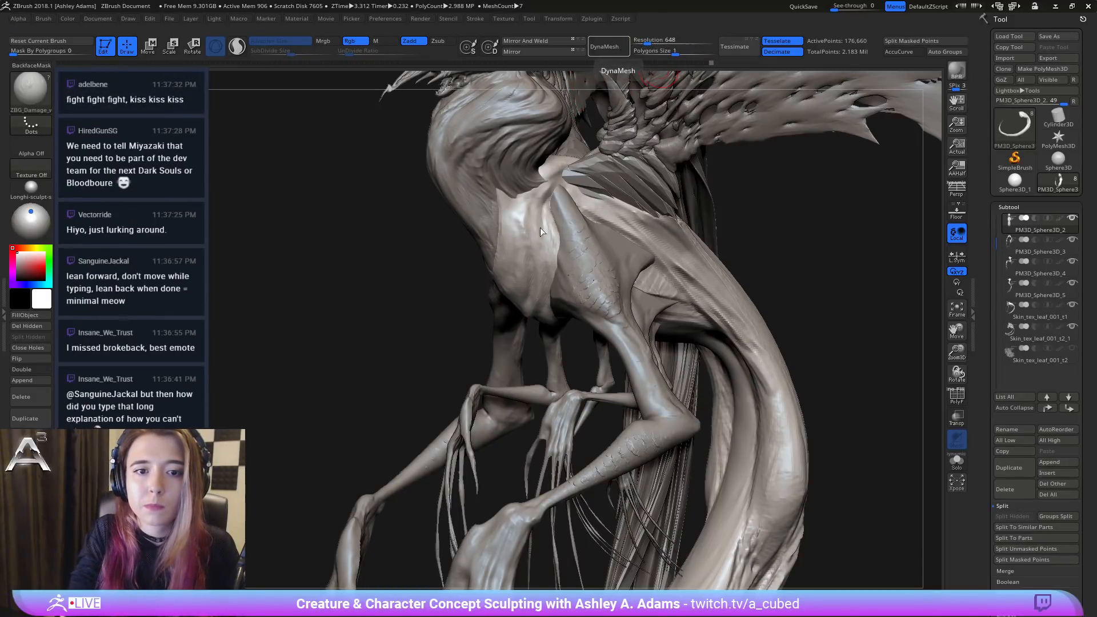
Step: Sculpt cracked skin texture on the side of the chest and along the body's flank with the damage brush
right_click_drag(523, 242, 547, 207)
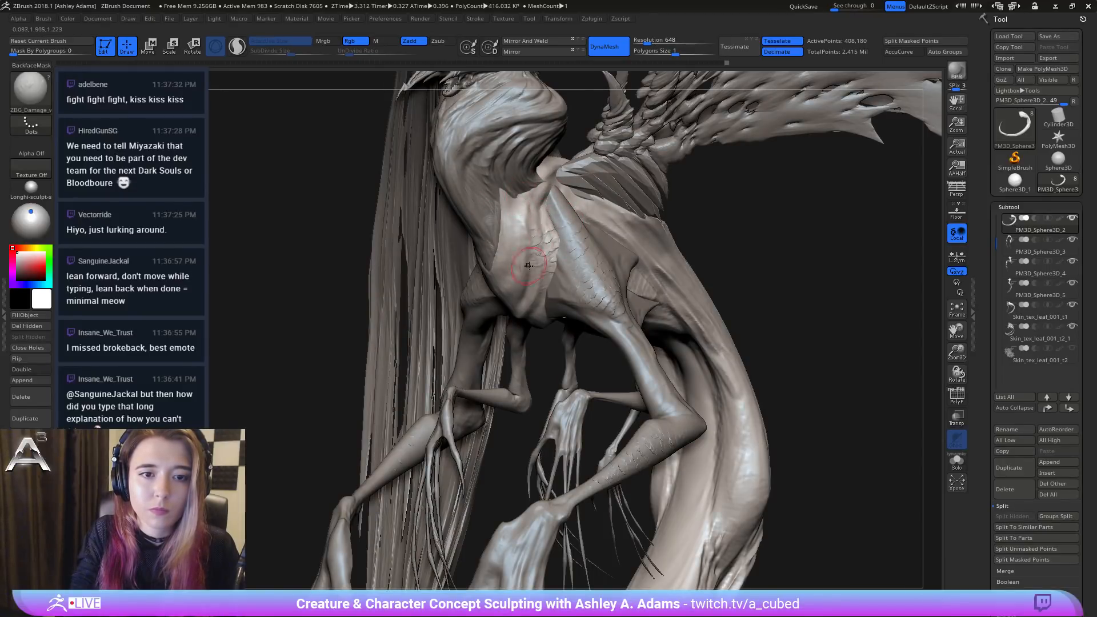
right_click_drag(562, 251, 380, 237)
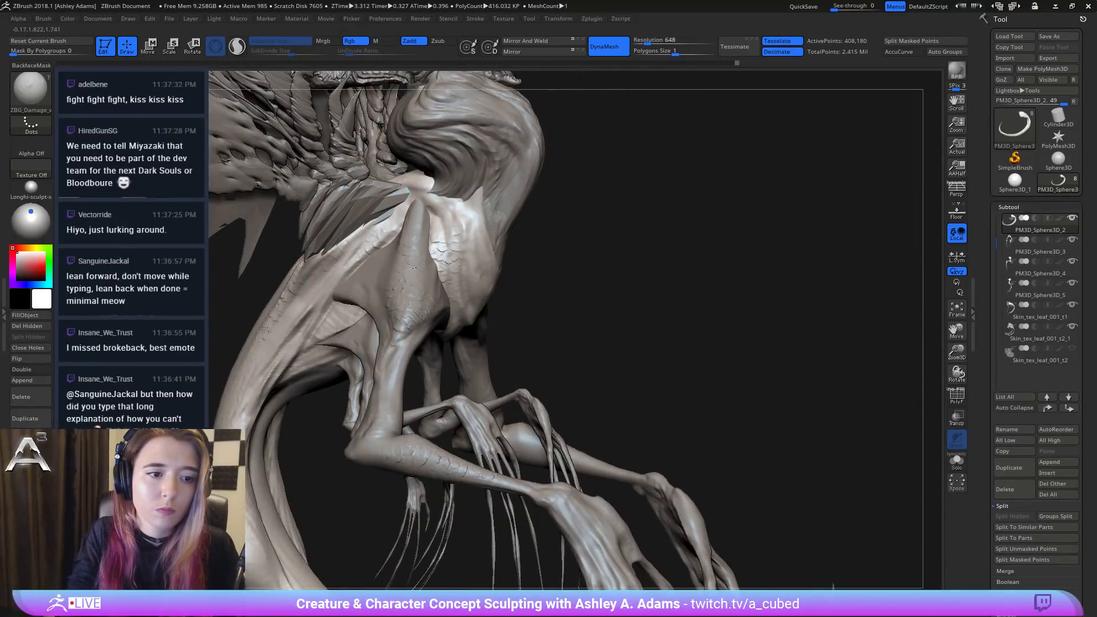
mouse_move(301, 428)
left_mouse_down()
mouse_move(312, 373)
mouse_move(420, 320)
mouse_move(444, 295)
left_mouse_up()
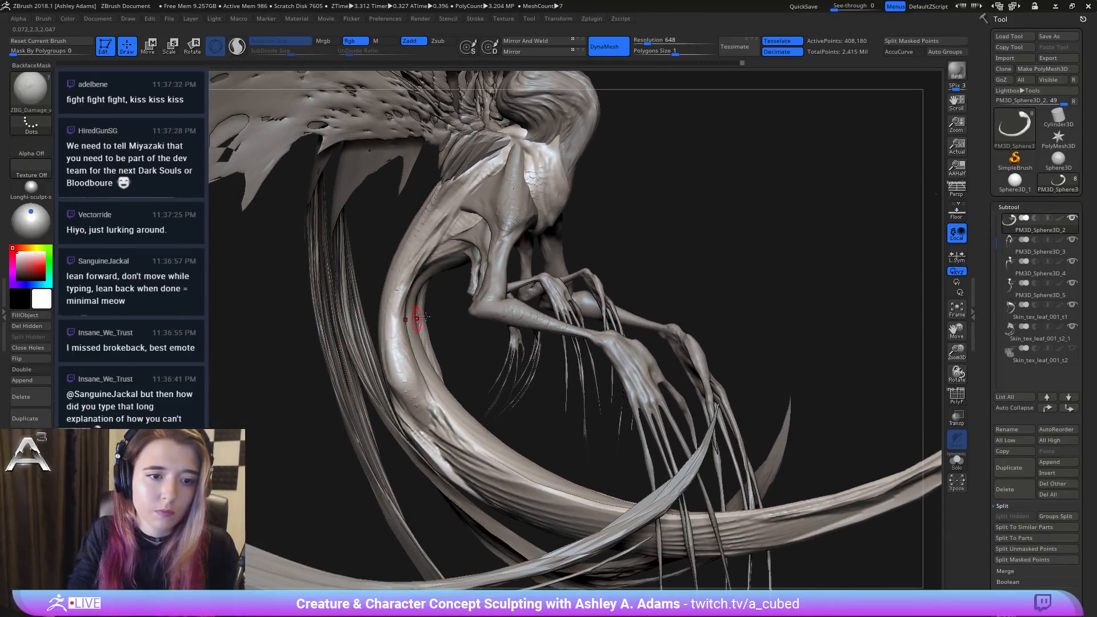
mouse_move(297, 320)
left_mouse_down()
mouse_move(446, 314)
mouse_move(451, 192)
left_mouse_up()
left_click_drag(453, 335, 451, 222, "shift")
Step: Adjust the damage brush size and sculpt rows of cracks down the upper back between the wing bases
left_click_drag(319, 320, 408, 306)
key("space")
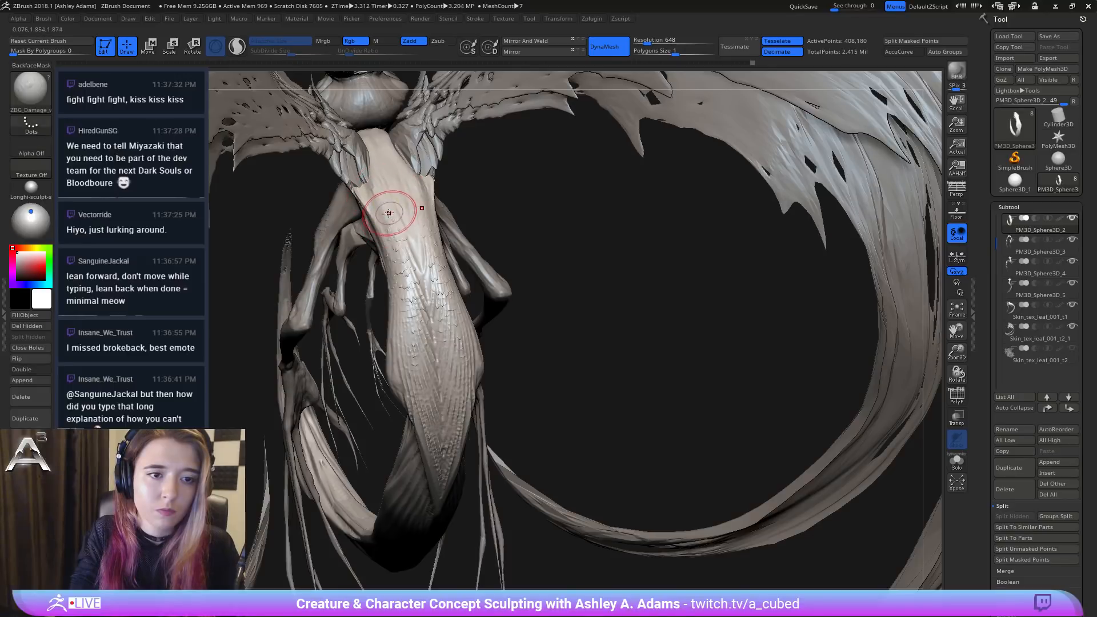
key("space")
left_click_drag(421, 246, 429, 245)
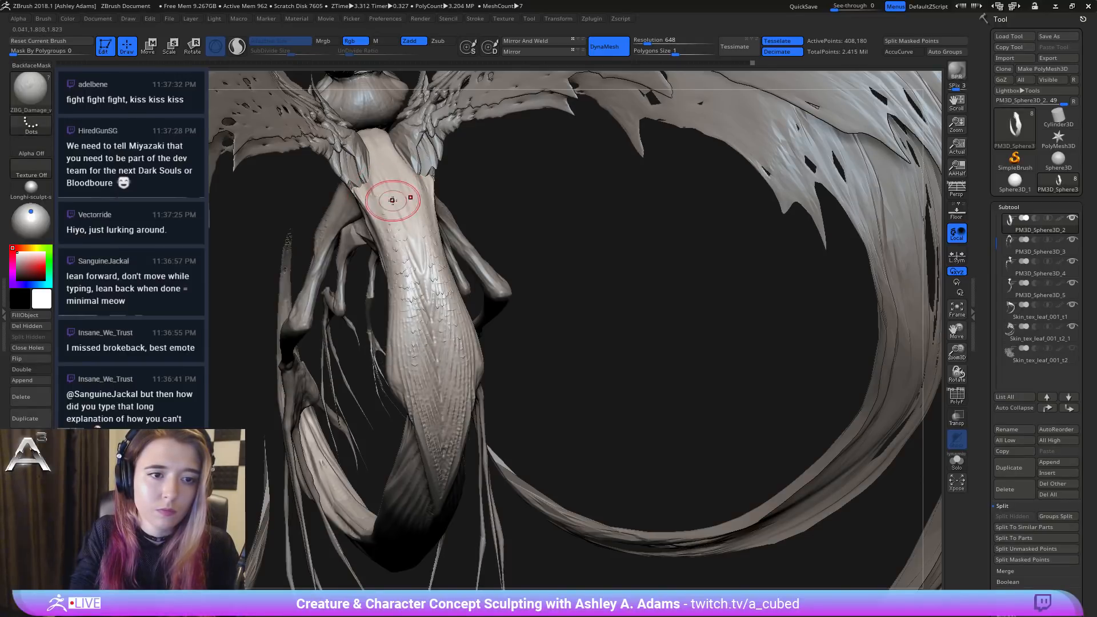
key("space")
left_click_drag(366, 165, 399, 281)
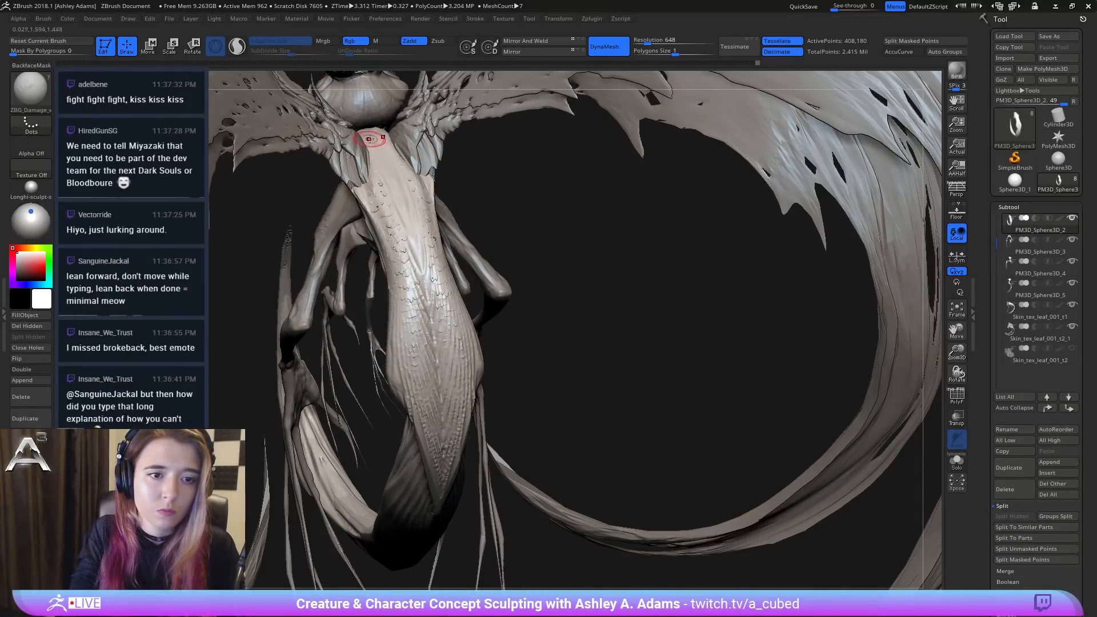
left_click_drag(372, 140, 401, 280)
left_click_drag(381, 190, 430, 335)
mouse_move(367, 201)
left_mouse_down()
mouse_move(418, 271)
mouse_move(399, 187)
left_mouse_up()
left_click_drag(286, 200, 366, 192)
left_click_drag(408, 153, 433, 262, "shift")
Step: Extend the cracked texture along the side of the back and up to the shoulder beneath the wing base
left_click_drag(617, 251, 503, 248)
mouse_move(425, 183)
left_mouse_down()
mouse_move(407, 323)
mouse_move(419, 198)
left_mouse_up()
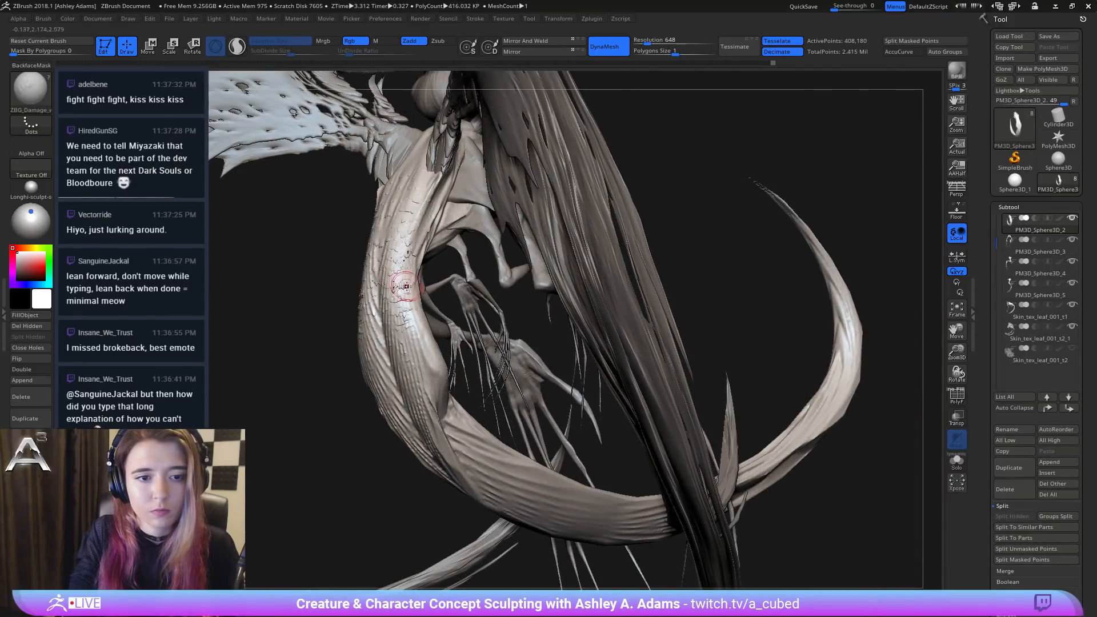
mouse_move(405, 286)
left_mouse_down()
mouse_move(418, 196)
mouse_move(429, 388)
mouse_move(418, 245)
left_mouse_up()
mouse_move(416, 383)
left_mouse_down("shift")
mouse_move(419, 194)
mouse_move(405, 291)
left_mouse_up("shift")
mouse_move(274, 251)
left_mouse_down()
mouse_move(433, 247)
mouse_move(394, 232)
left_mouse_up()
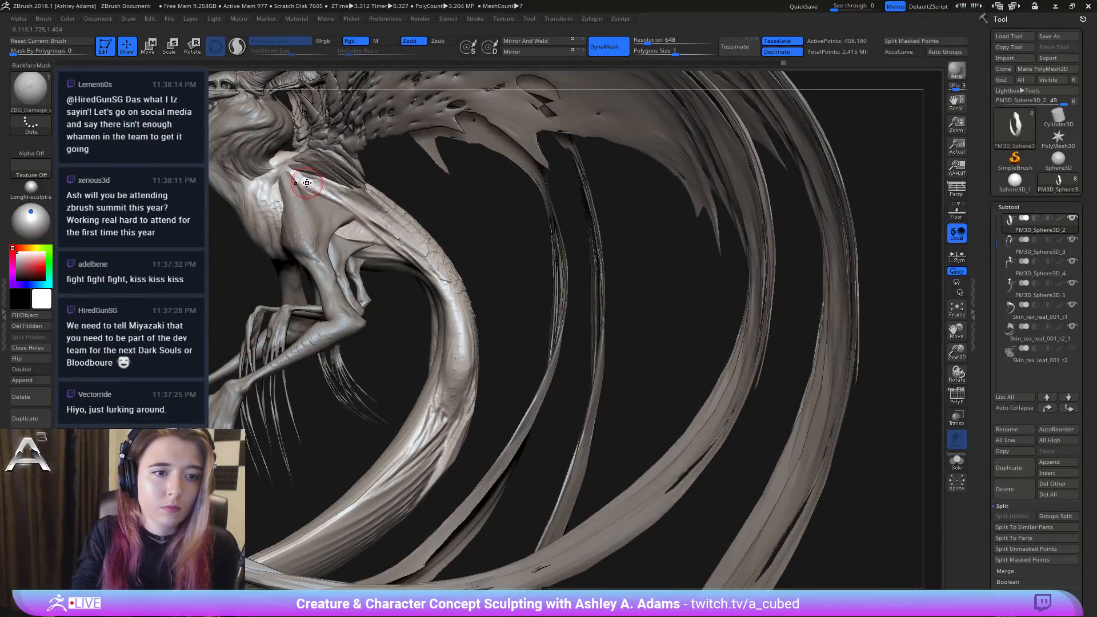
key("ctrl")
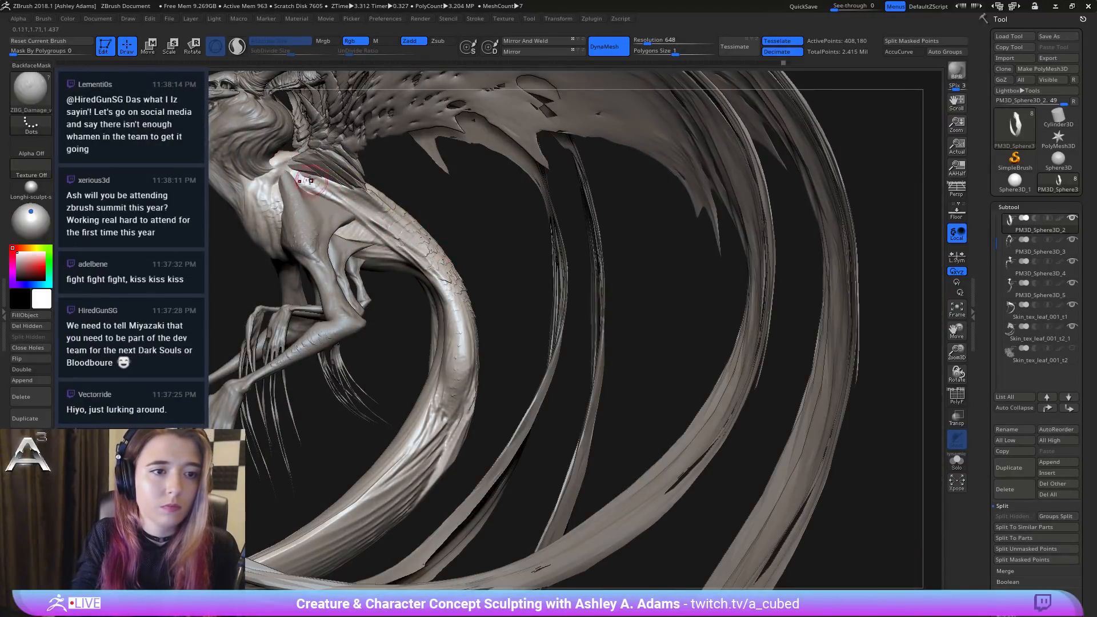
mouse_move(279, 165)
left_mouse_down()
mouse_move(358, 217)
mouse_move(288, 167)
mouse_move(345, 205)
left_mouse_up()
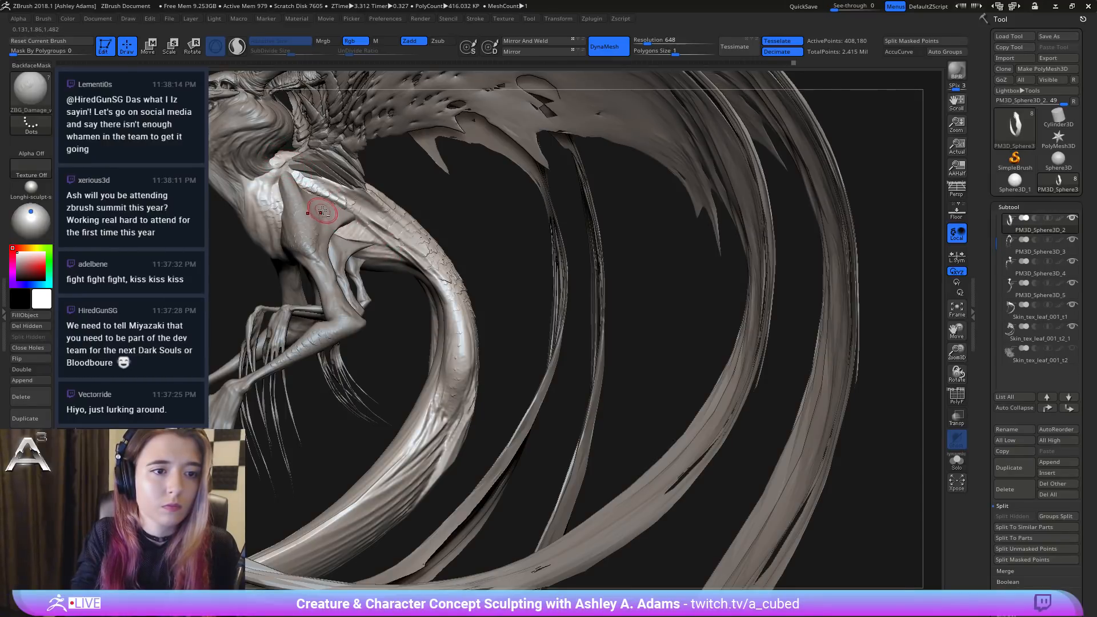
Step: Select the front arms subtool and sculpt cracks across the stretched skin behind the upper arm
left_click(340, 208, "alt")
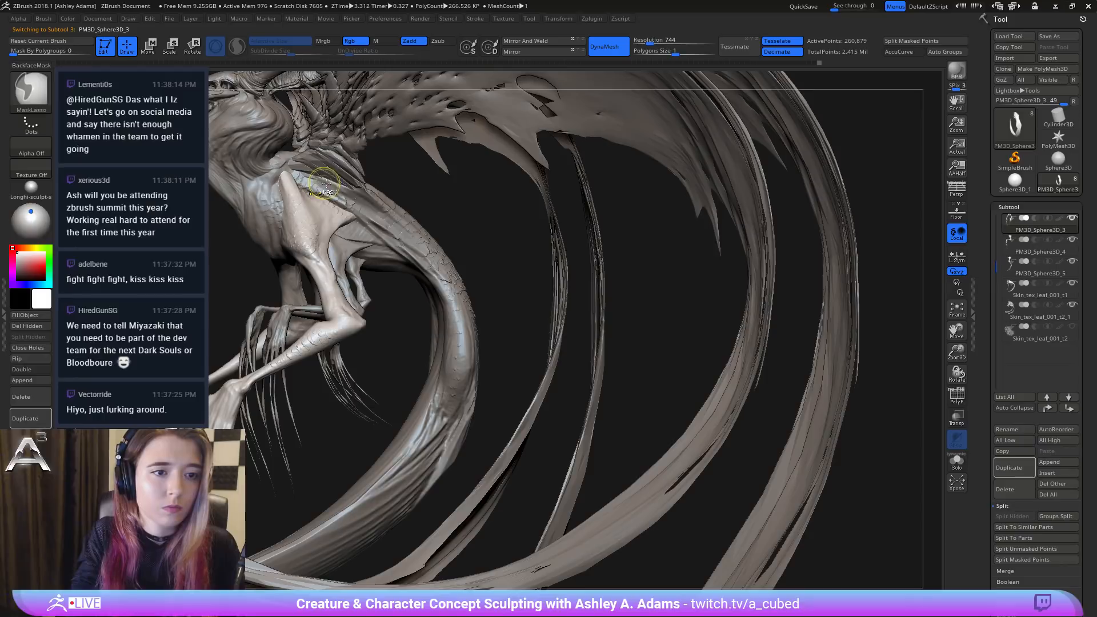
left_click_drag(321, 191, 337, 183, "shift")
right_click_drag(358, 185, 315, 201)
mouse_move(307, 187)
left_mouse_down()
mouse_move(331, 198)
mouse_move(315, 206)
left_mouse_up()
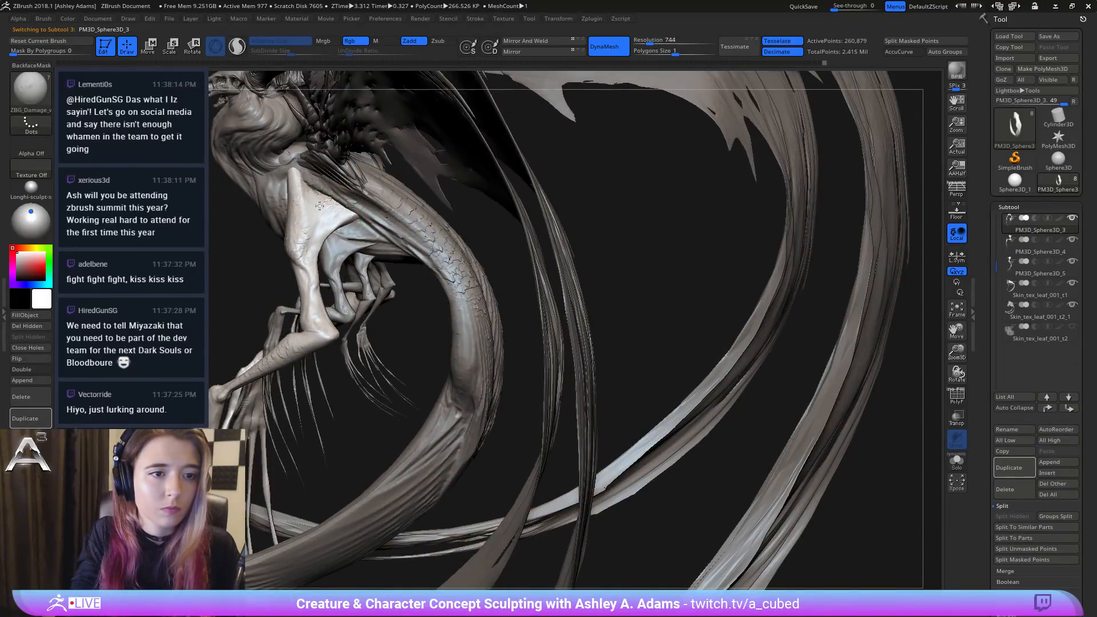
right_click_drag(333, 217, 350, 204)
left_click_drag(366, 212, 384, 212)
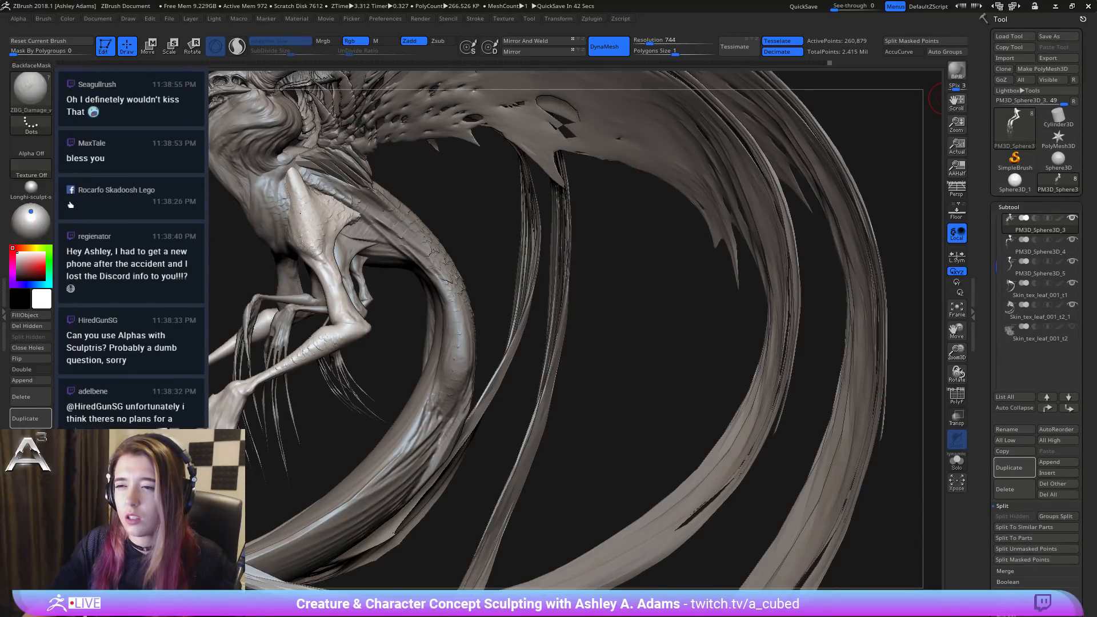
left_click_drag(987, 204, 987, 197)
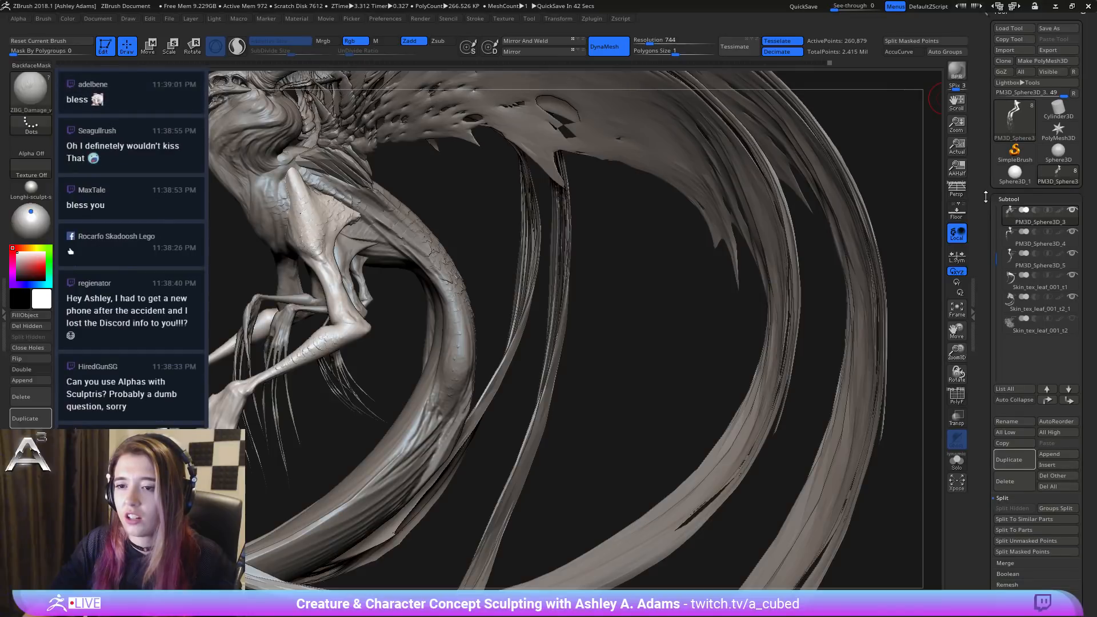
mouse_move(1069, 216)
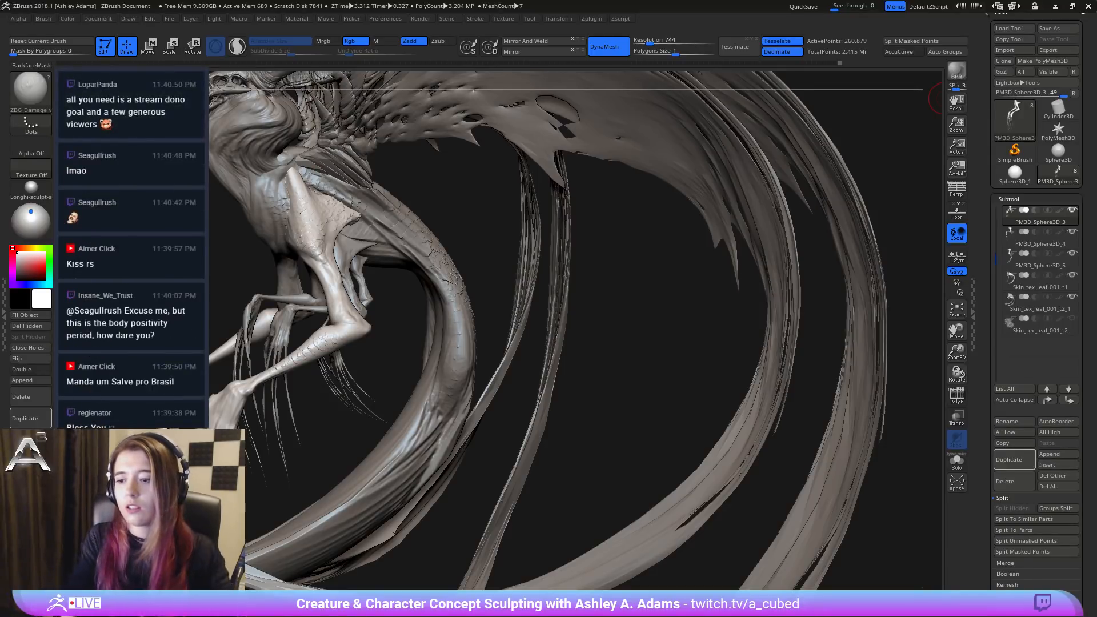
Step: Select the smaller arms behind the front pair, try a damage brush stroke on them and undo it
mouse_move(541, 304)
left_mouse_down()
mouse_move(411, 238)
mouse_move(469, 253)
mouse_move(406, 243)
mouse_move(547, 290)
left_mouse_up()
mouse_move(546, 291)
right_mouse_down()
mouse_move(514, 246)
mouse_move(440, 304)
mouse_move(452, 295)
right_mouse_up()
left_click(451, 306, "alt")
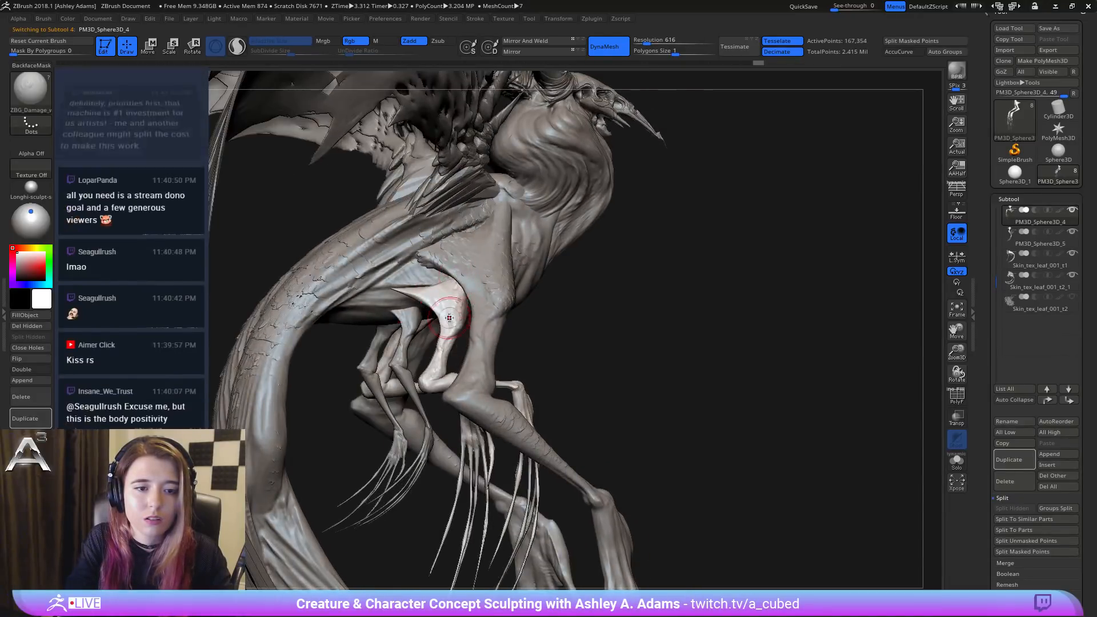
mouse_move(446, 294)
left_mouse_down()
mouse_move(422, 288)
mouse_move(455, 287)
mouse_move(419, 330)
left_mouse_up()
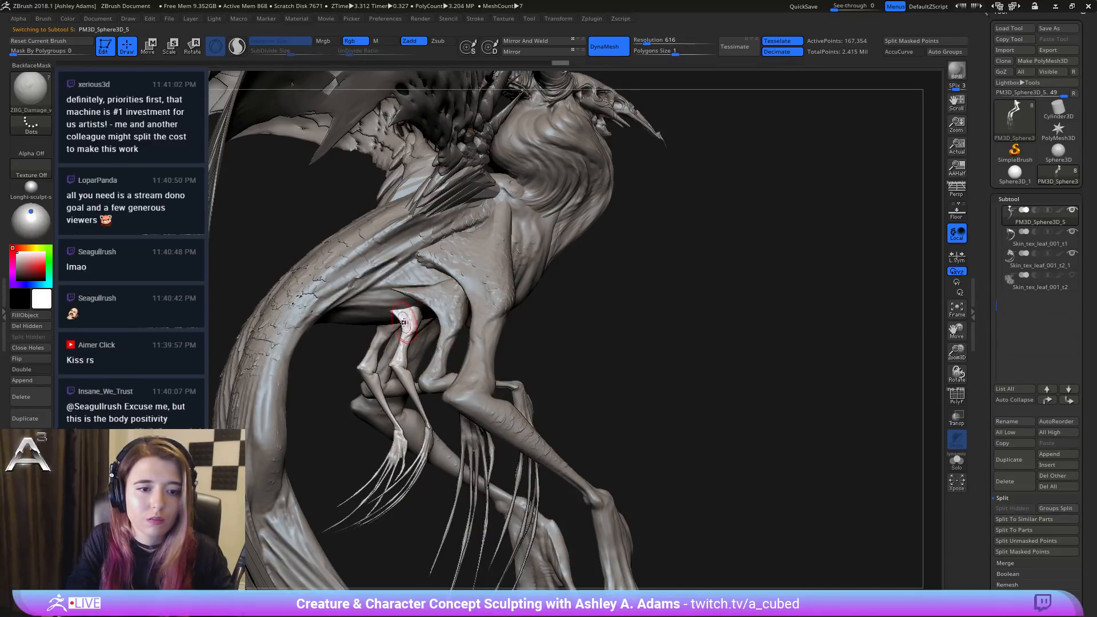
key("ctrl+z")
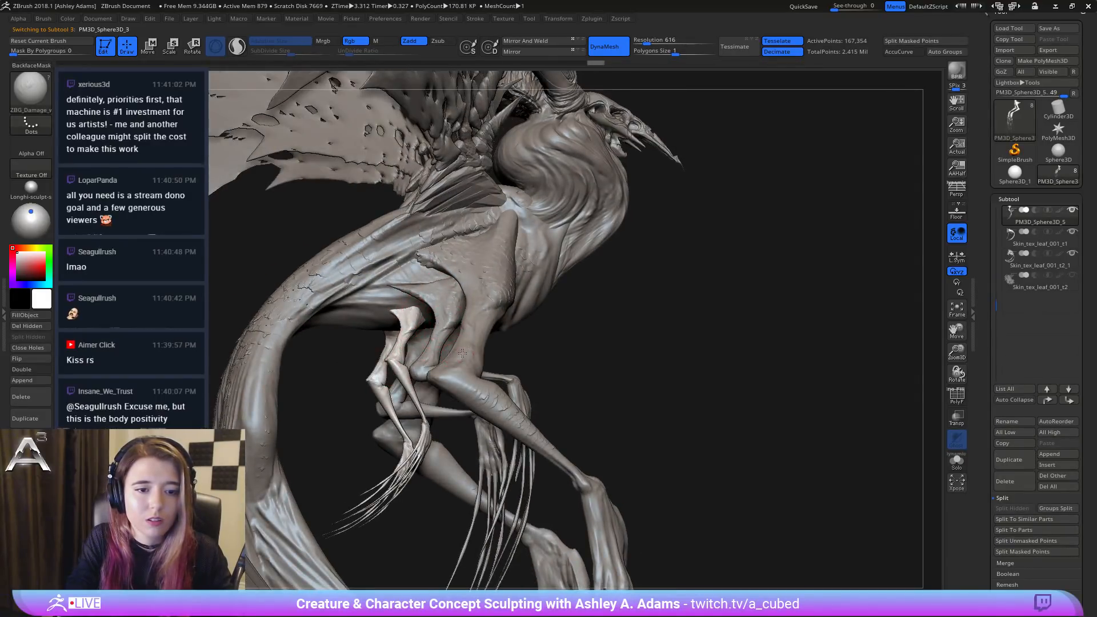
Step: Select the front arms again and sculpt cracked skin texture down the forearms and over the backs of the hands
left_click(462, 353, "alt")
right_click_drag(460, 357, 359, 326)
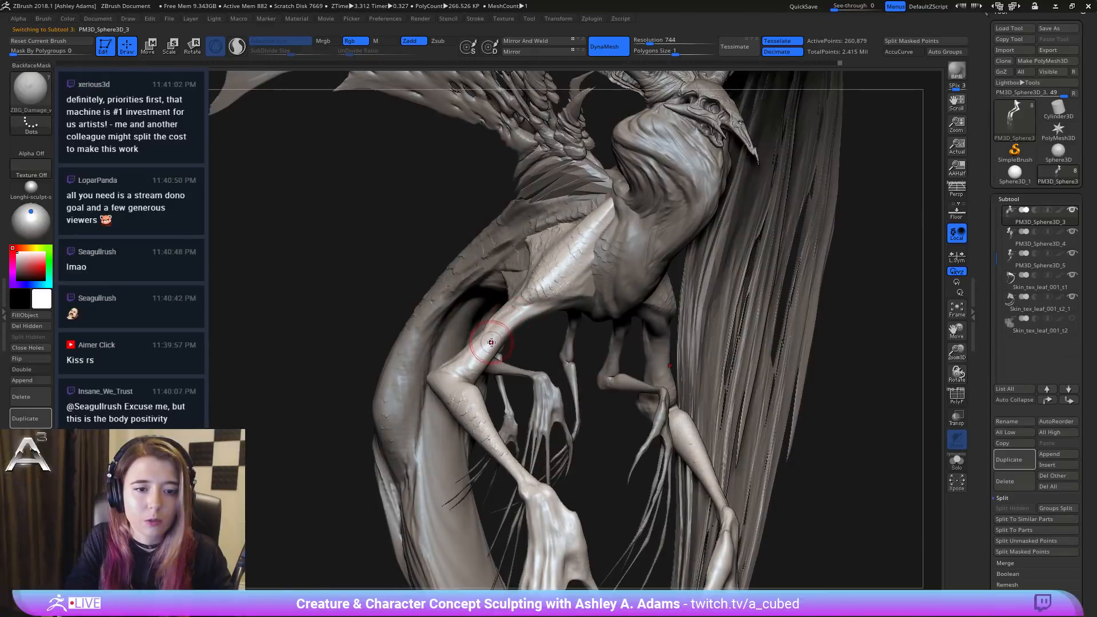
right_click_drag(491, 342, 617, 210)
left_click_drag(745, 337, 752, 377)
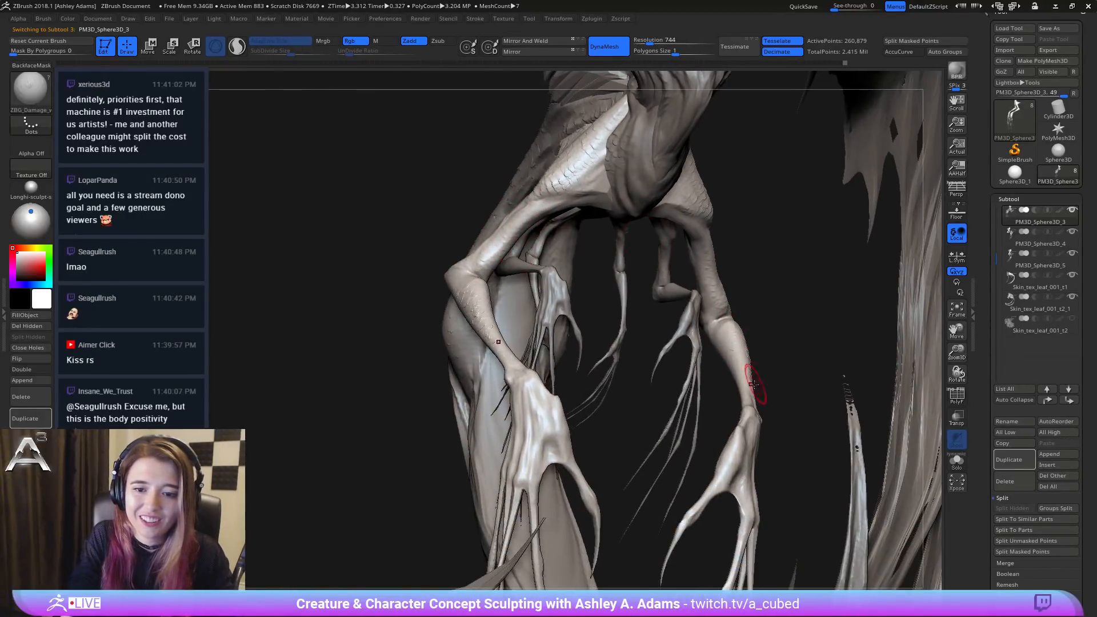
right_click_drag(757, 411, 511, 360)
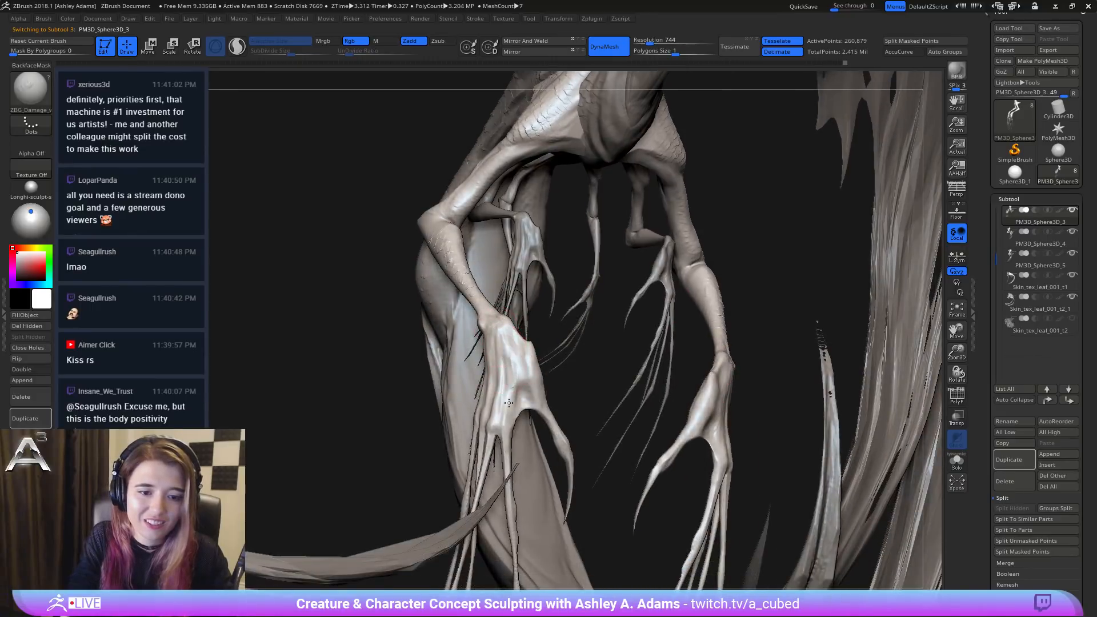
right_click_drag(479, 416, 479, 350)
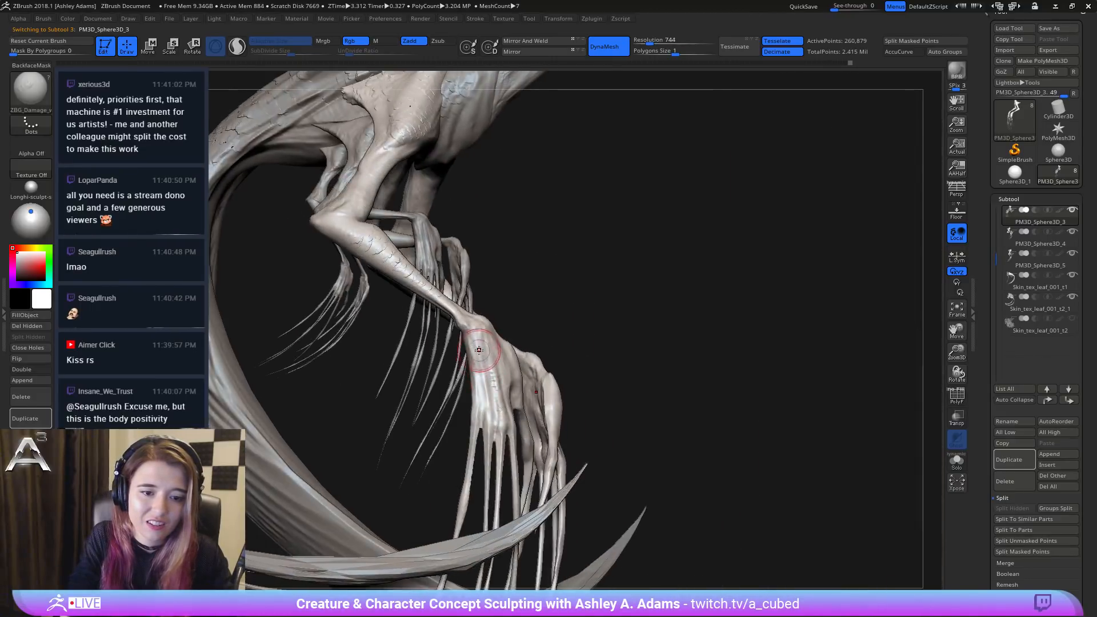
right_click_drag(482, 411, 319, 397)
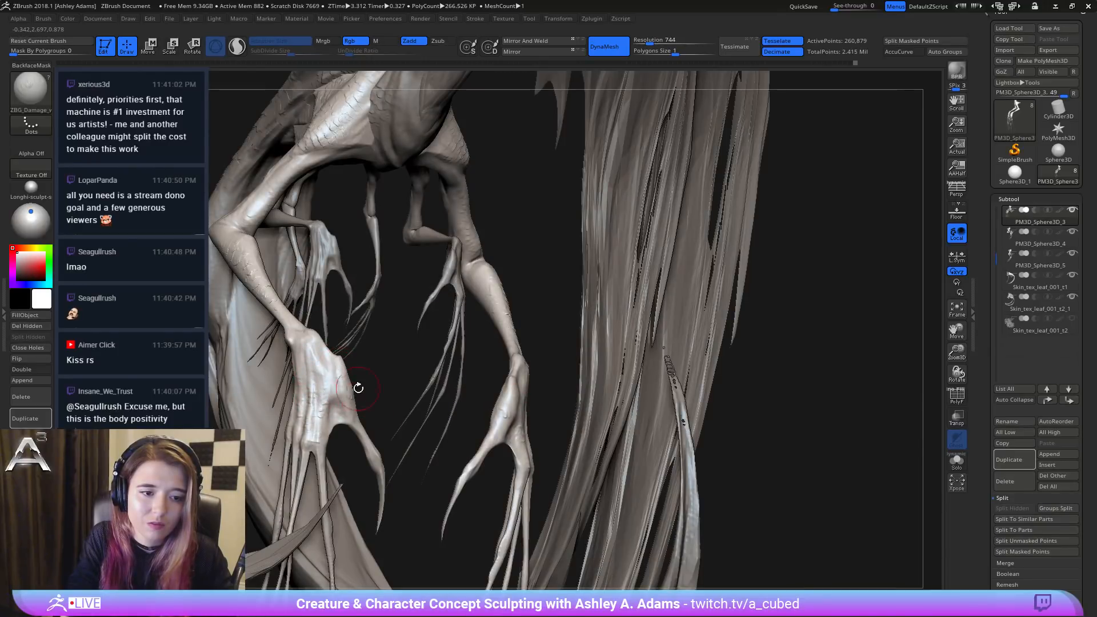
mouse_move(373, 413)
right_mouse_down()
mouse_move(445, 350)
mouse_move(506, 447)
mouse_move(543, 347)
mouse_move(573, 389)
mouse_move(408, 140)
right_mouse_up()
right_click_drag(738, 256, 706, 349)
Step: Show the hidden Skin_tex_leaf_001_t2 subtool, make it active and switch to the Move gizmo
left_click(1072, 318)
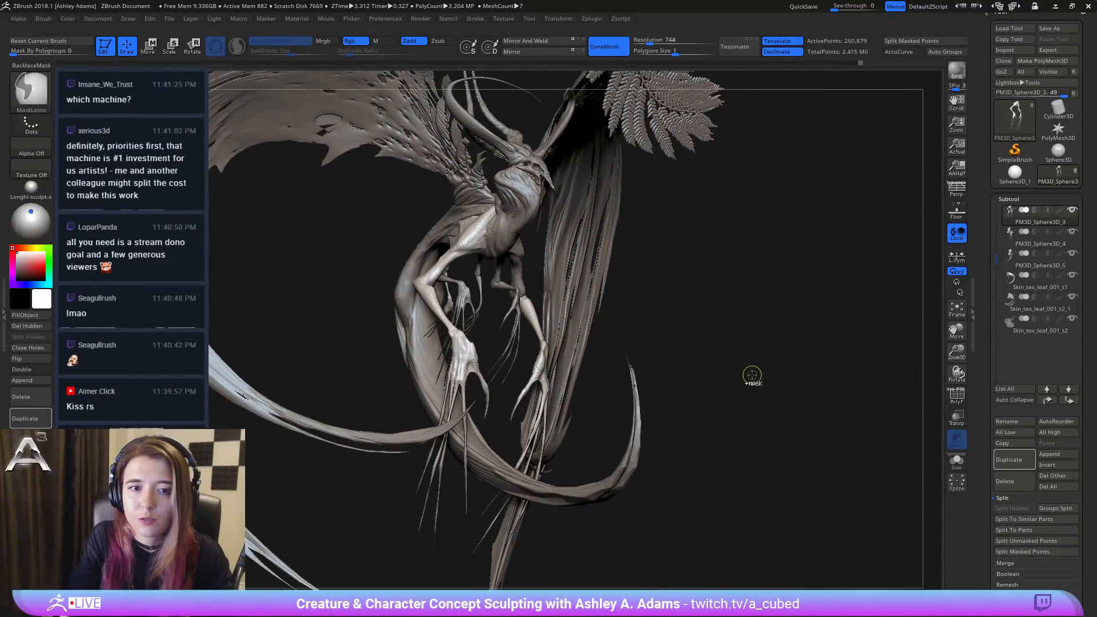
right_click_drag(752, 377, 700, 279)
left_click(609, 186, "alt")
right_click_drag(646, 229, 606, 393)
key("w")
Step: Duplicate the leaf subtool, hide the original and move the copy above it in the subtool order
left_click_drag(630, 238, 592, 161)
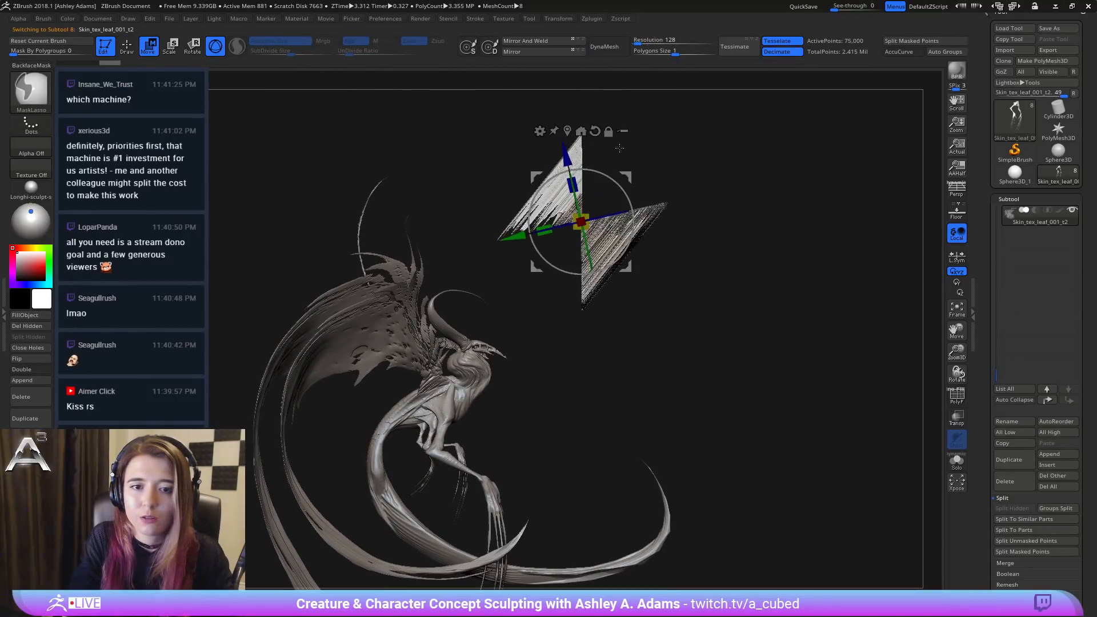
key("ctrl+z")
left_click(1020, 468)
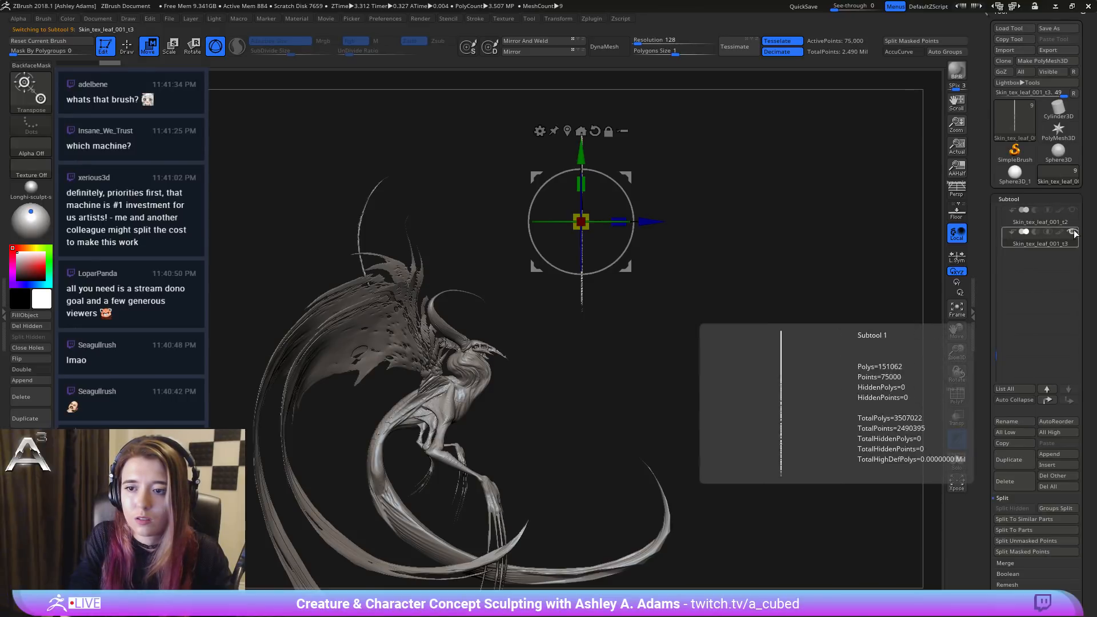
left_click(1047, 400)
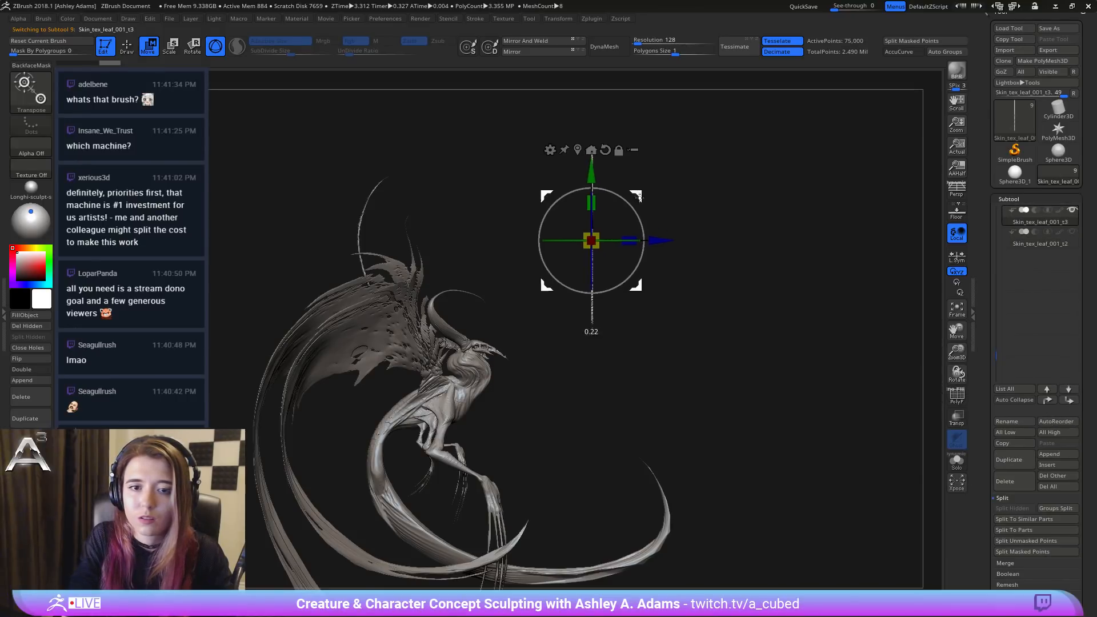
Step: Move the duplicated leaf down to the tip of the creature's tail with the gizmo and return to Draw mode
right_click_drag(652, 362, 662, 369, "shift")
left_click_drag(666, 378, 620, 542)
right_click_drag(635, 505, 630, 393, "alt")
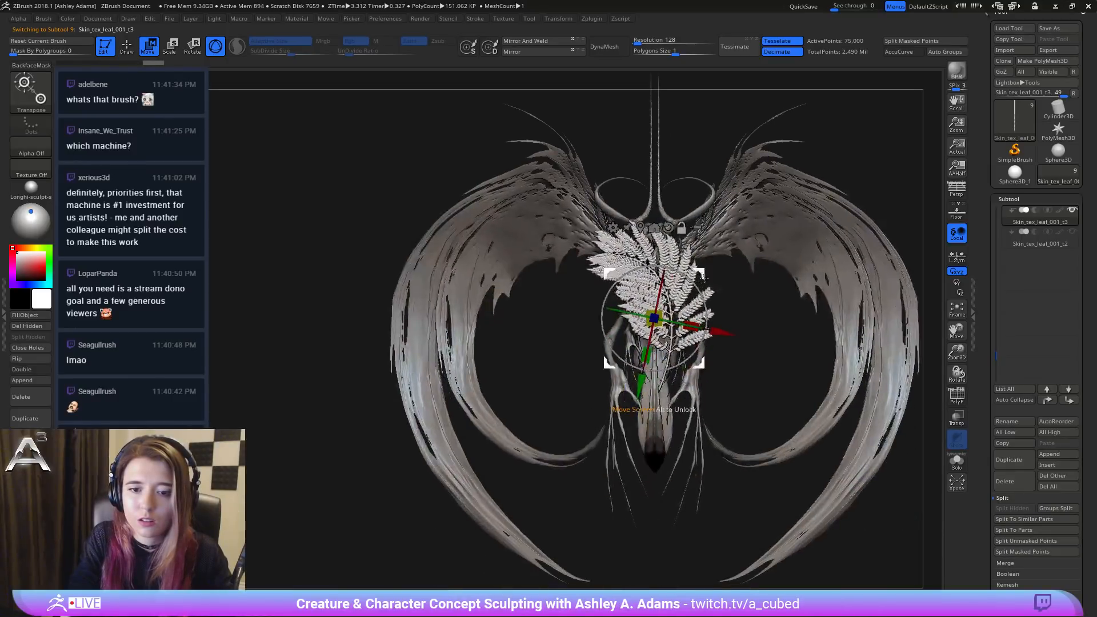
mouse_move(698, 270)
left_mouse_down()
mouse_move(675, 304)
mouse_move(673, 354)
mouse_move(642, 350)
mouse_move(653, 354)
left_mouse_up()
key("q")
right_click(636, 390)
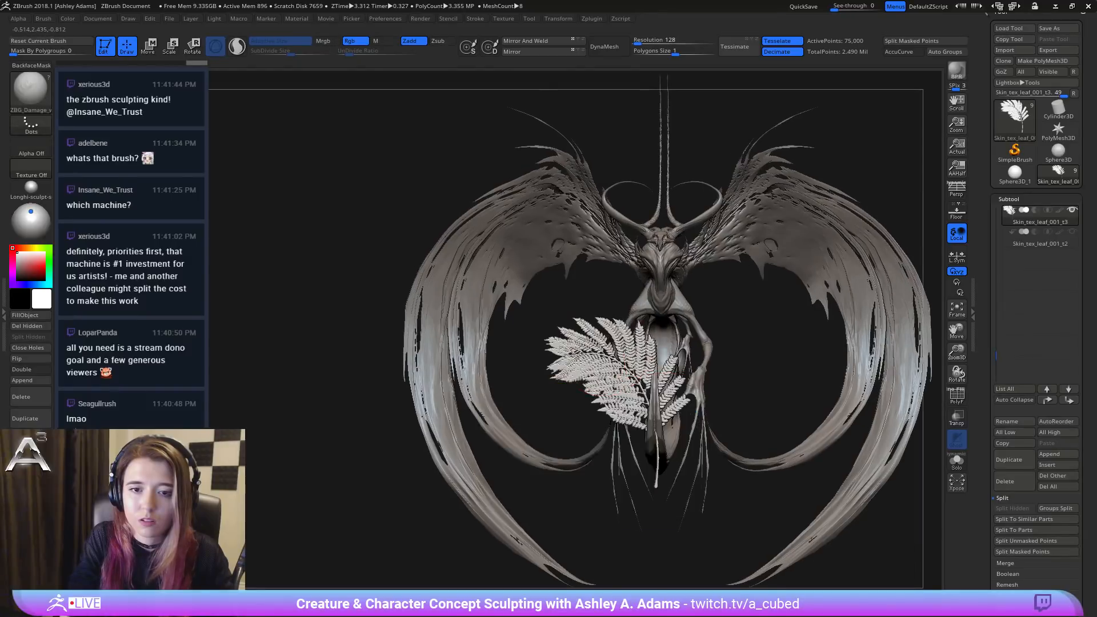
Step: Choose the SnakeHook brush and pull part of the leaf down into a long curved strip
mouse_move(611, 370)
right_mouse_down("shift")
mouse_move(661, 355)
mouse_move(624, 314)
right_mouse_up("shift")
right_click(588, 366)
key("b")
key("s")
key("h")
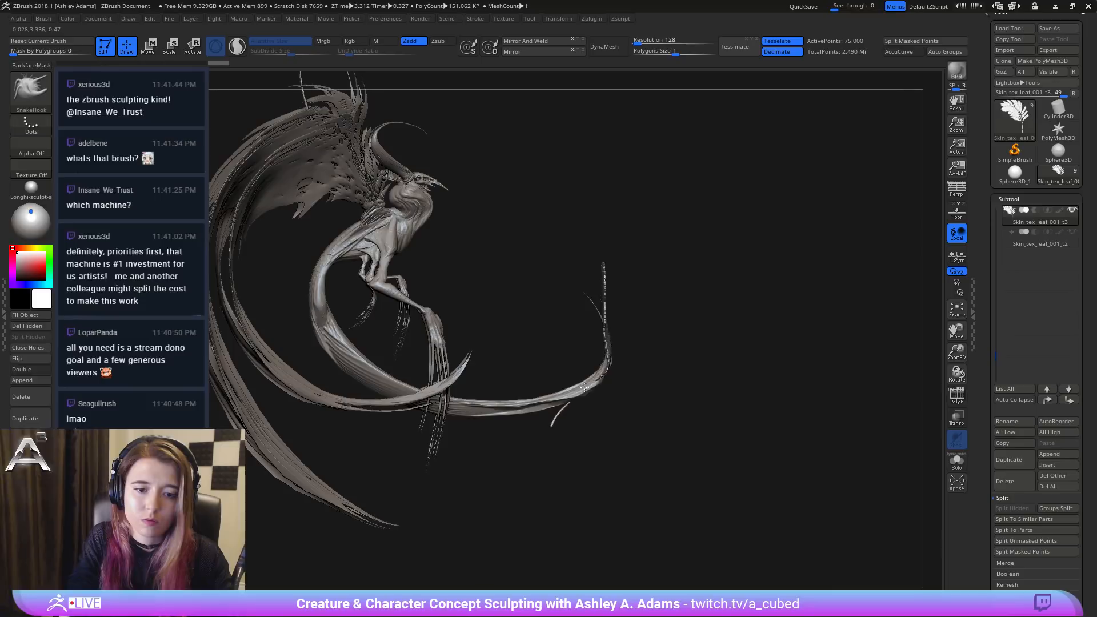
right_click_drag(529, 421, 578, 330)
mouse_move(585, 328)
left_mouse_down()
mouse_move(617, 304)
mouse_move(679, 314)
left_mouse_up()
right_click(561, 363)
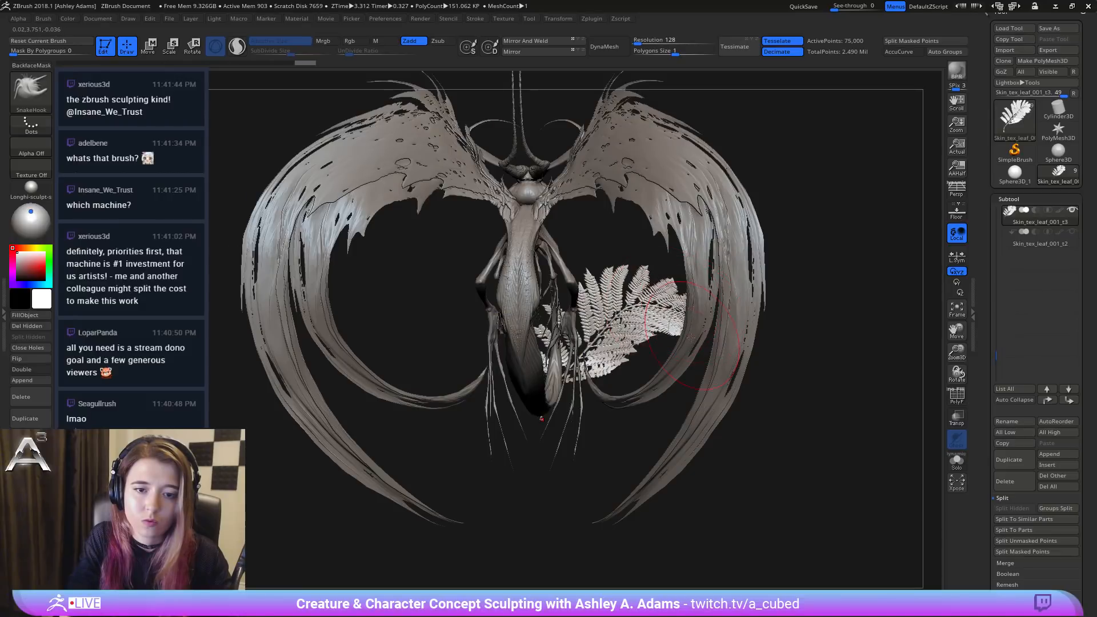
mouse_move(679, 333)
right_mouse_down("ctrl")
mouse_move(670, 303)
mouse_move(517, 342)
mouse_move(587, 268)
right_mouse_up("ctrl")
right_click(526, 343)
right_click(469, 374)
mouse_move(503, 309)
left_mouse_down()
mouse_move(401, 353)
mouse_move(545, 538)
left_mouse_up()
Step: Pull more leaf fronds outward and down into sweeping strips with SnakeHook, setting the draw size to 856
right_click(494, 409)
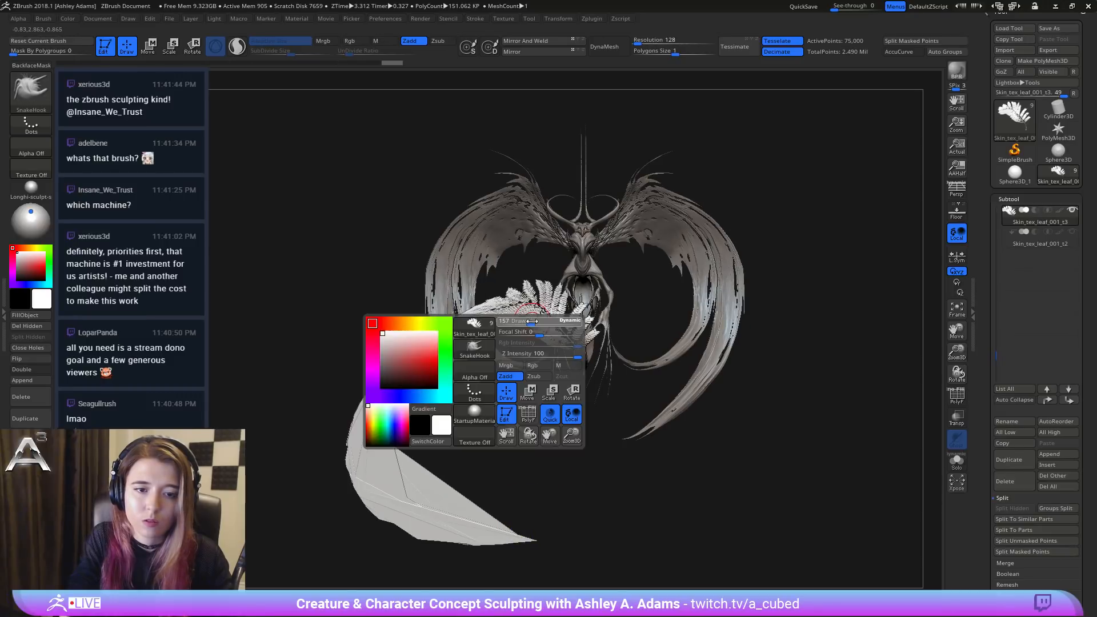
mouse_move(517, 289)
left_mouse_down()
mouse_move(342, 491)
mouse_move(412, 544)
mouse_move(363, 300)
mouse_move(360, 546)
left_mouse_up()
right_click(438, 375)
left_click_drag(490, 322, 512, 321)
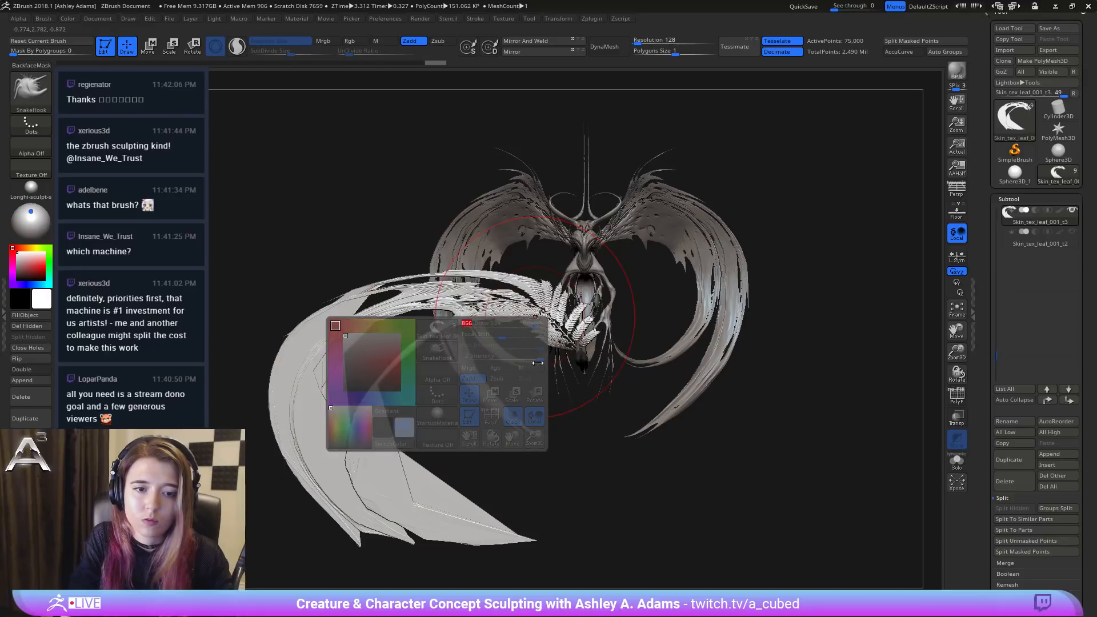
mouse_move(533, 471)
right_mouse_down("alt")
mouse_move(533, 367)
mouse_move(509, 399)
right_mouse_up("alt")
mouse_move(486, 366)
left_mouse_down("shift")
mouse_move(440, 300)
mouse_move(414, 286)
mouse_move(457, 285)
mouse_move(431, 268)
mouse_move(468, 292)
mouse_move(534, 220)
mouse_move(451, 245)
mouse_move(437, 286)
mouse_move(431, 375)
mouse_move(440, 379)
left_mouse_up("shift")
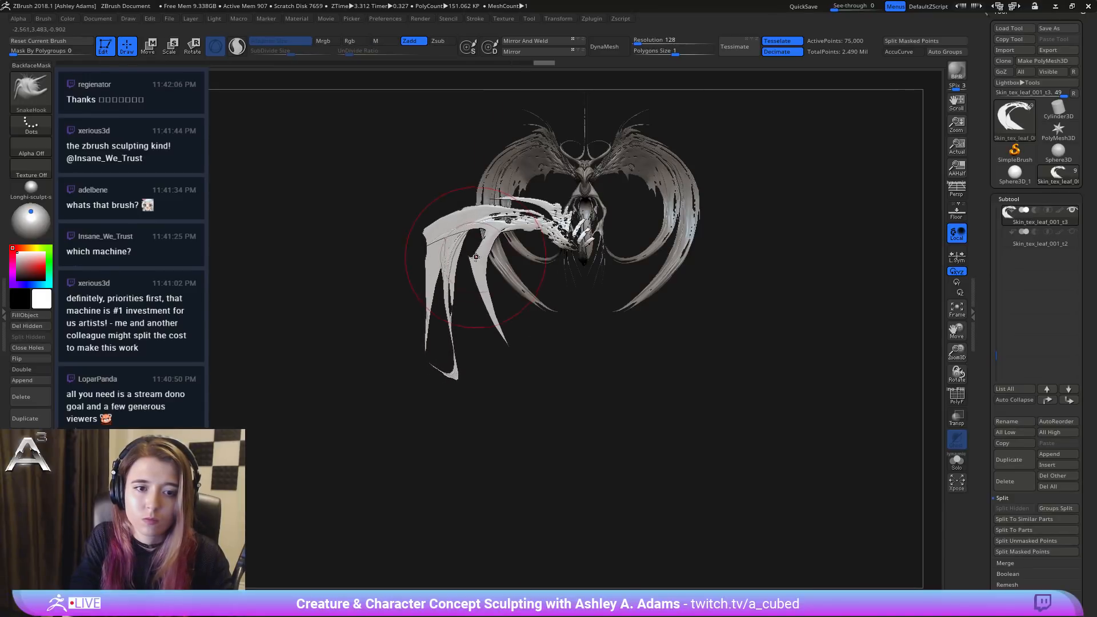
Step: Resize the brush and draw the lower end of the longest hanging strip out into a thin tip
key("space")
left_click_drag(469, 255, 453, 251)
left_click_drag(391, 277, 519, 276)
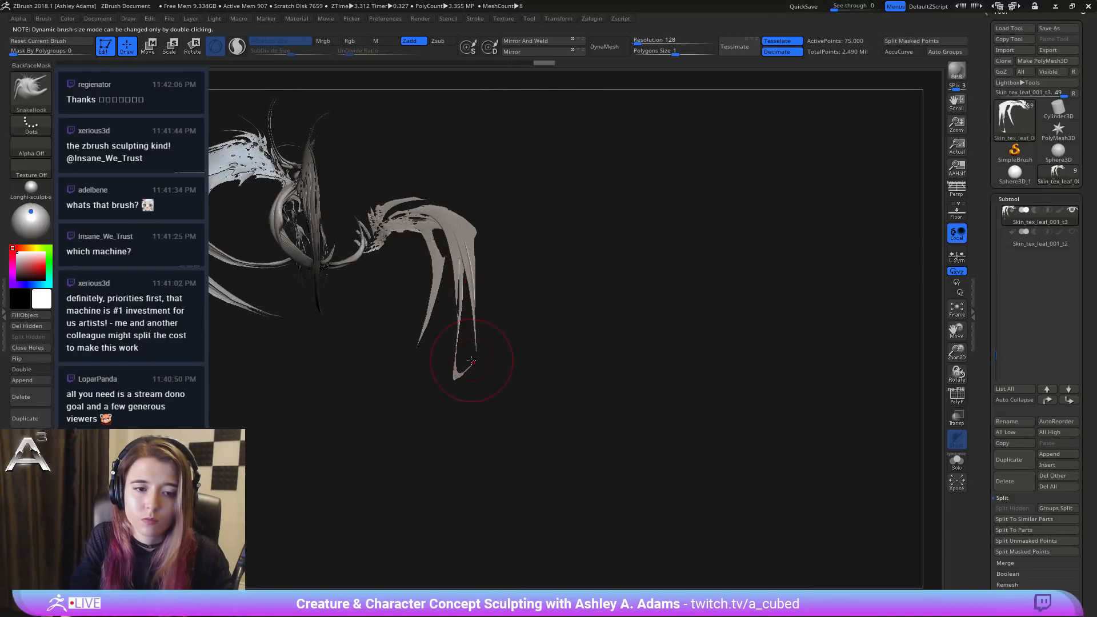
key("space")
left_click_drag(471, 361, 489, 368)
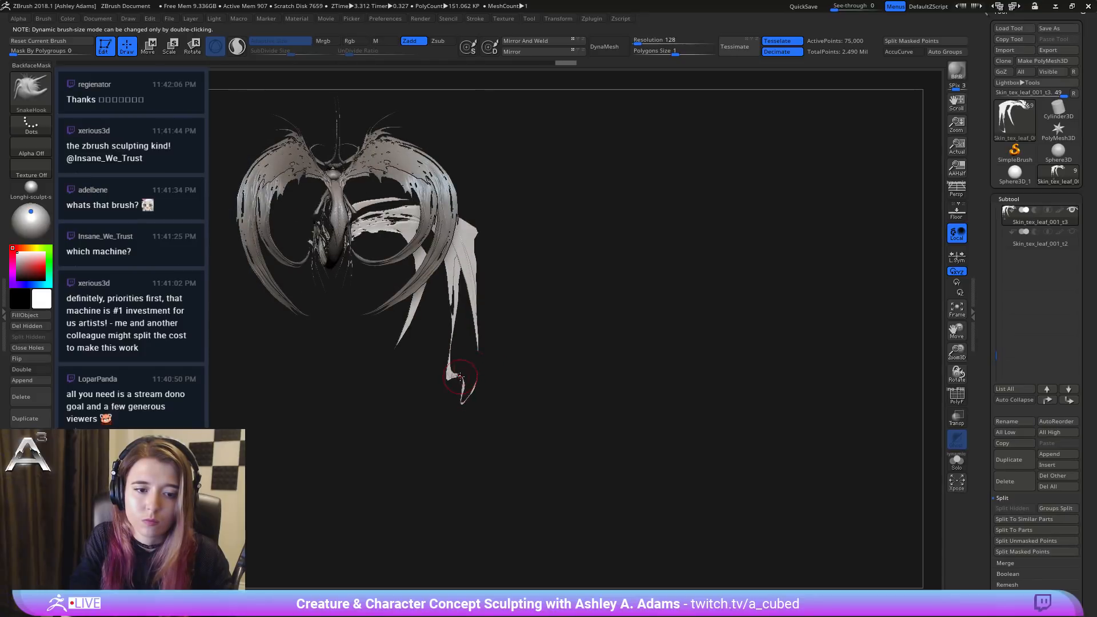
left_click_drag(468, 424, 464, 434)
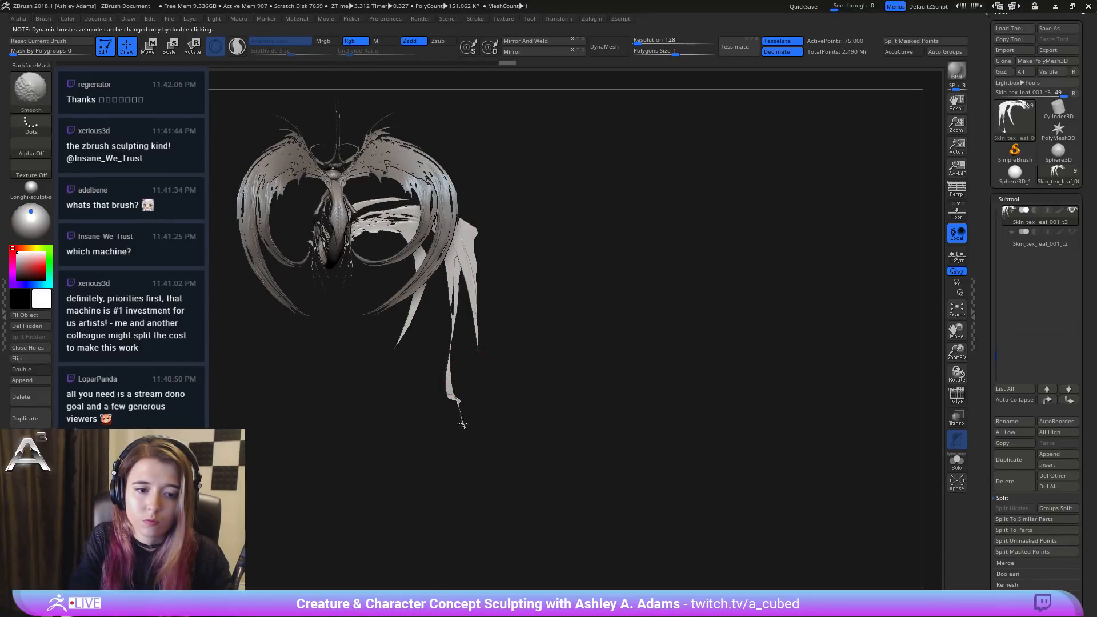
Step: Readjust the brush size and bend the hanging leaf strips outward into a rounded wing curve
left_click_drag(583, 320, 392, 296)
key("space")
left_click_drag(518, 259, 537, 253)
left_click_drag(600, 198, 492, 289, "alt")
key("space")
left_click_drag(366, 228, 339, 219)
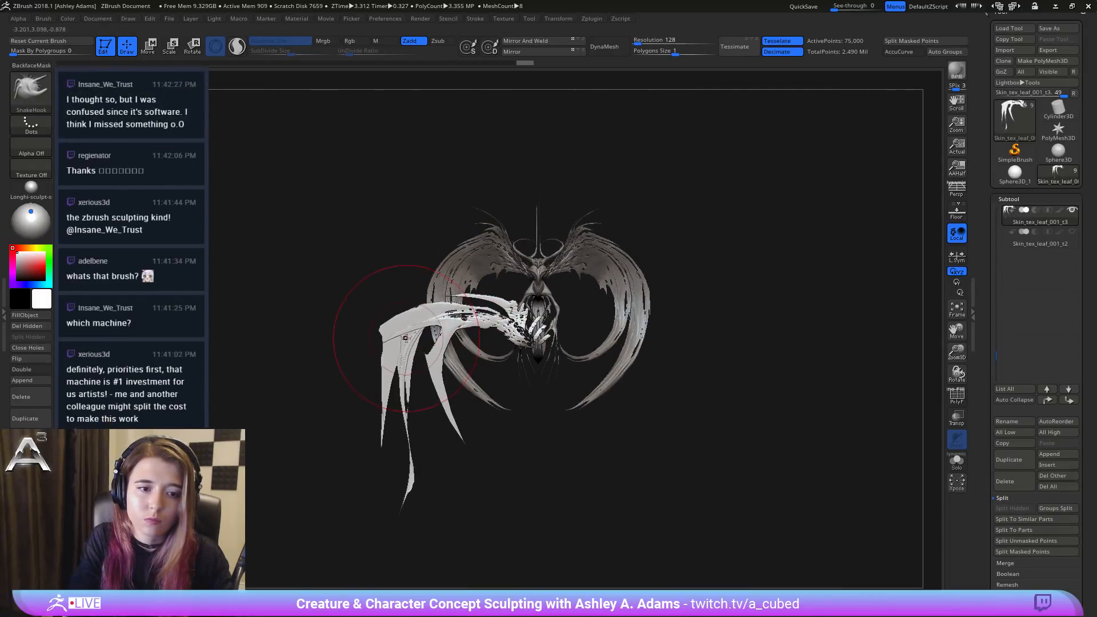
mouse_move(407, 341)
left_mouse_down()
mouse_move(391, 344)
mouse_move(387, 394)
left_mouse_up()
left_click_drag(409, 422, 350, 429)
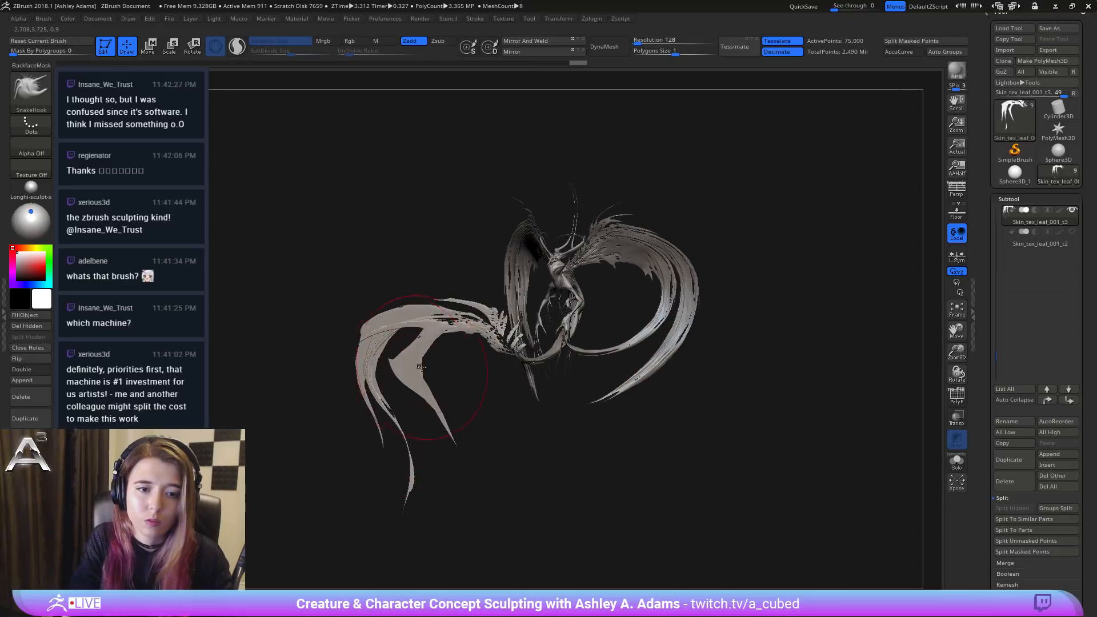
Step: Stretch the lower ends of the leaf strips down and inward into long hooked tips
mouse_move(457, 395)
left_mouse_down("shift")
mouse_move(508, 394)
mouse_move(425, 400)
mouse_move(400, 509)
left_mouse_up("shift")
left_click_drag(476, 514, 490, 484)
left_click_drag(444, 451, 427, 479)
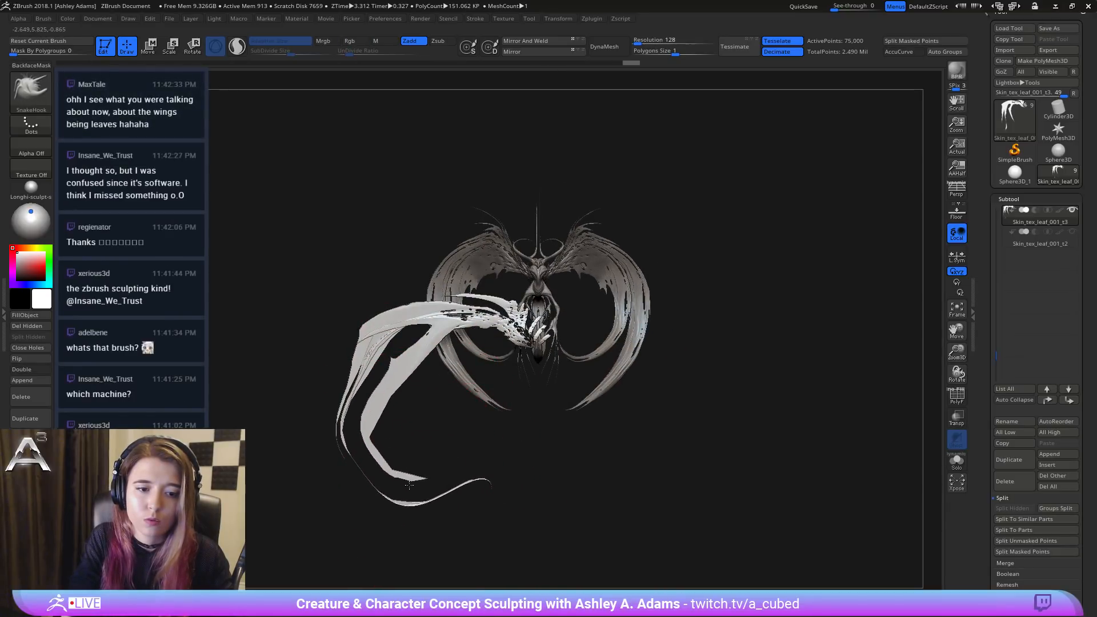
left_click_drag(464, 511, 503, 483)
Step: Adjust the brush size and lift the upper edge of the leaf wing into a higher, smoother arch
mouse_move(403, 355)
left_mouse_down()
mouse_move(374, 351)
mouse_move(356, 438)
mouse_move(474, 486)
mouse_move(374, 425)
mouse_move(374, 349)
mouse_move(344, 396)
mouse_move(443, 489)
mouse_move(365, 342)
mouse_move(577, 327)
left_mouse_up()
key("space")
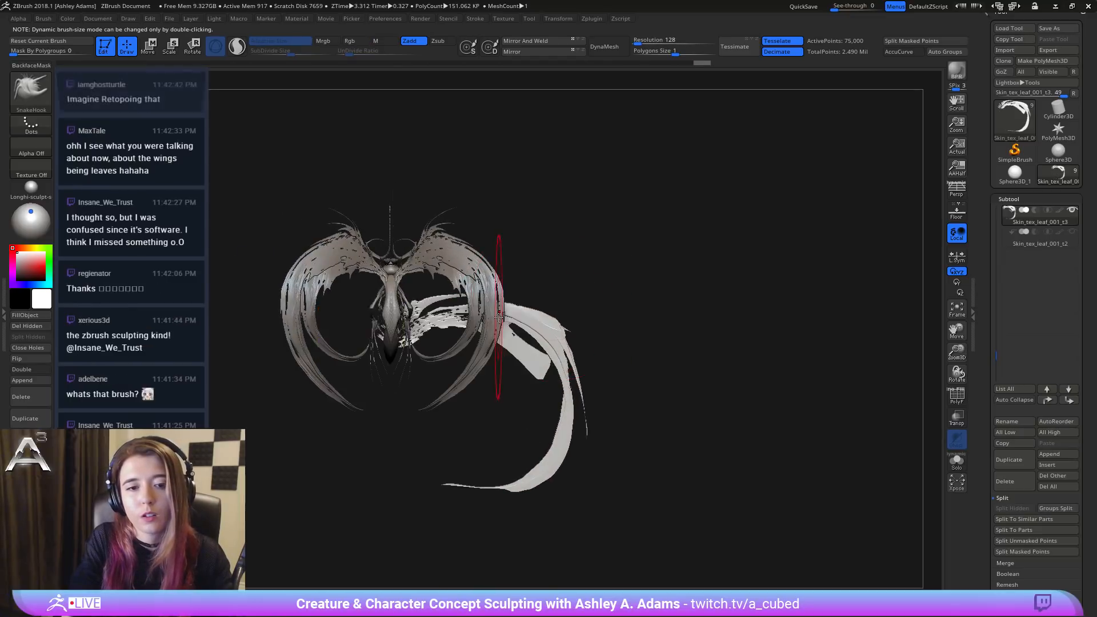
mouse_move(499, 317)
left_mouse_down()
mouse_move(503, 308)
mouse_move(470, 297)
left_mouse_up()
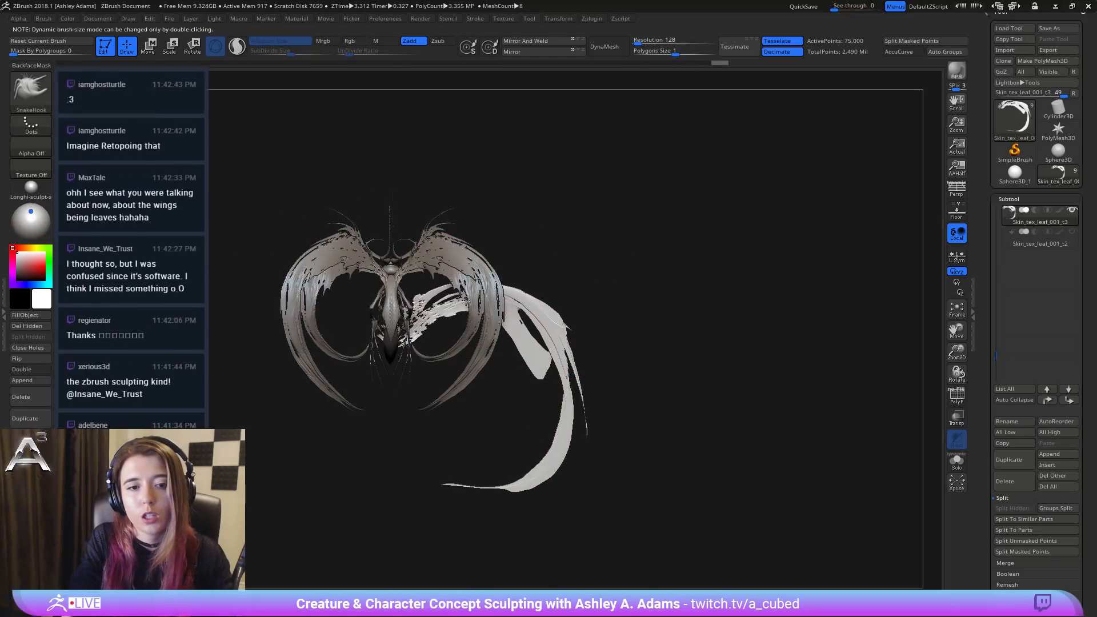
mouse_move(530, 327)
left_mouse_down()
mouse_move(548, 316)
mouse_move(590, 399)
mouse_move(582, 449)
left_mouse_up()
left_click_drag(531, 397, 649, 380)
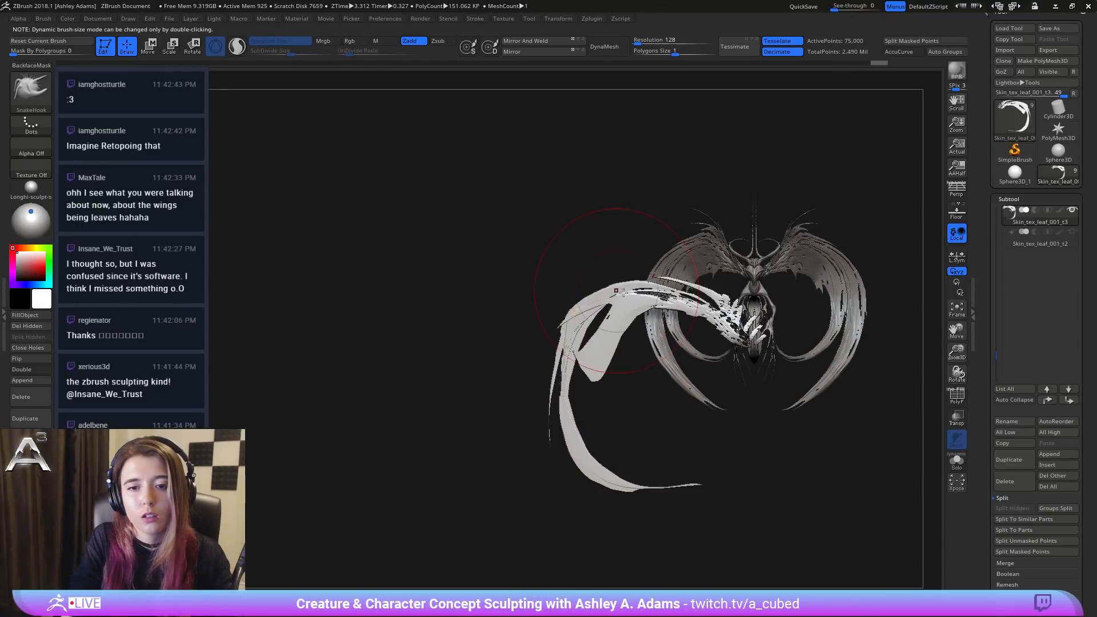
left_click_drag(680, 320, 497, 267, "alt")
key("shift")
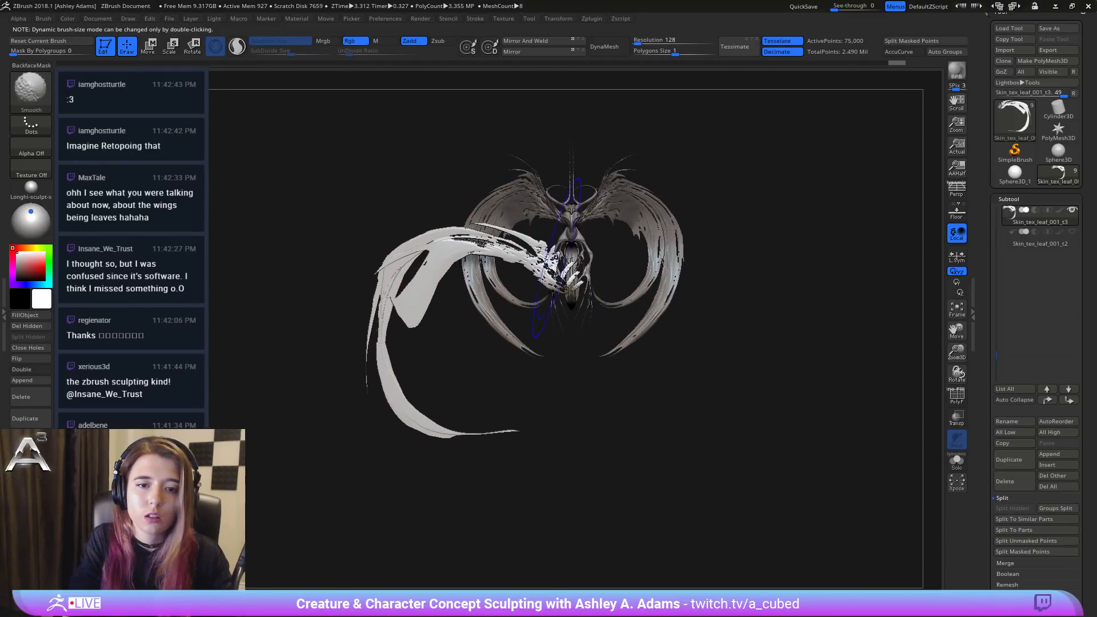
left_click(515, 52)
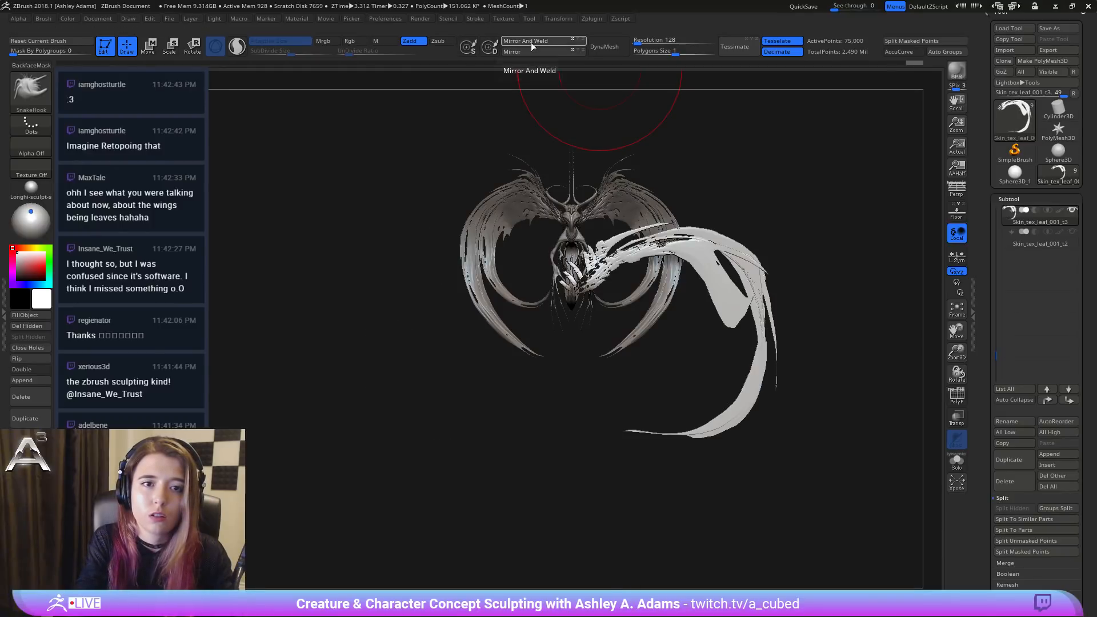
left_click(530, 42)
key("ctrl+z")
key("ctrl+z")
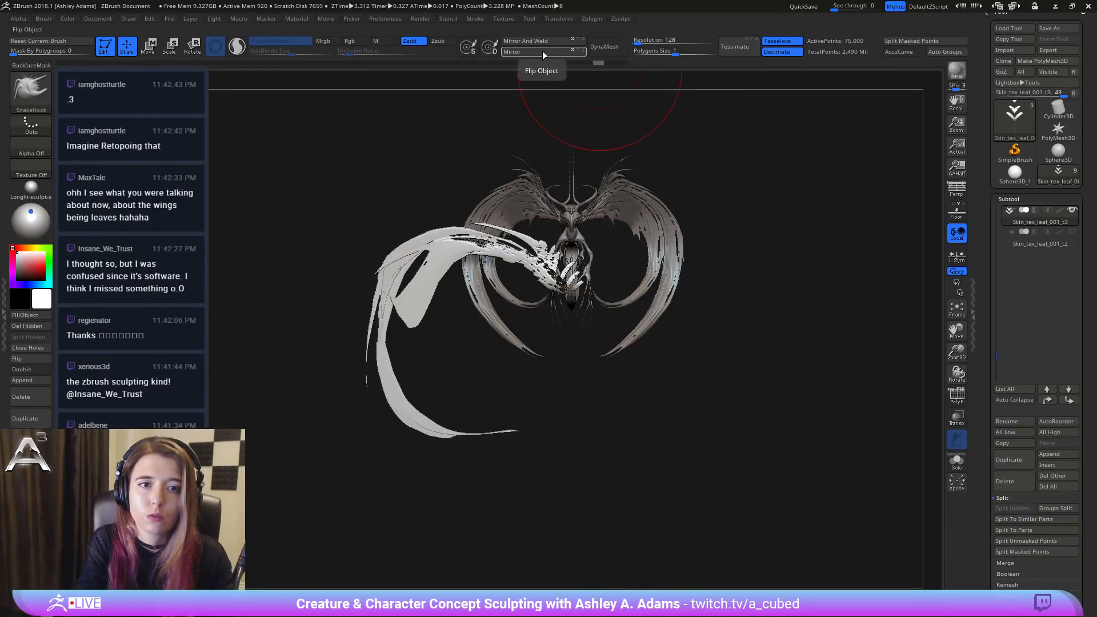
Step: Mirror and weld the leaf wing to the opposite side and rotate the pair downward by about 14 degrees
left_click(540, 41)
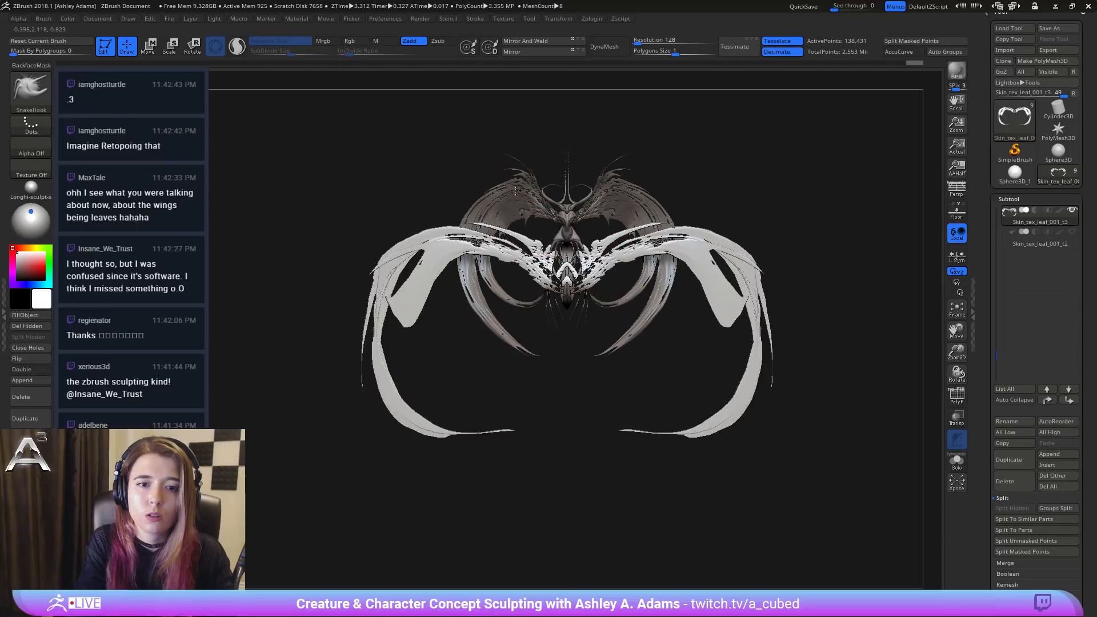
mouse_move(547, 114)
left_mouse_down()
mouse_move(515, 159)
mouse_move(516, 227)
left_mouse_up()
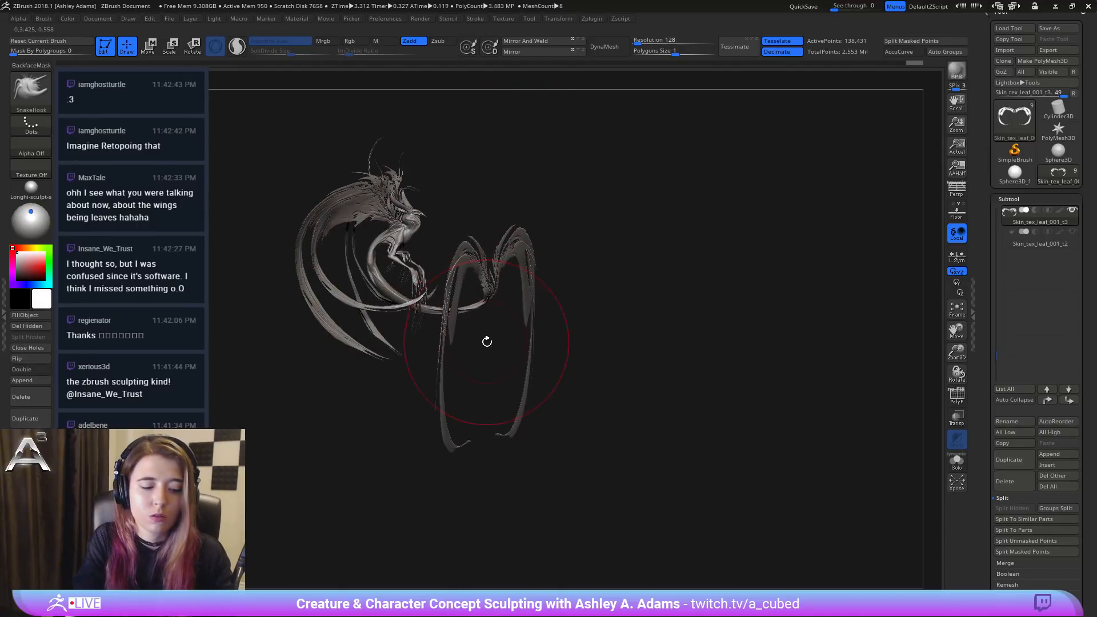
left_click_drag(531, 304, 501, 302, "shift")
key("w")
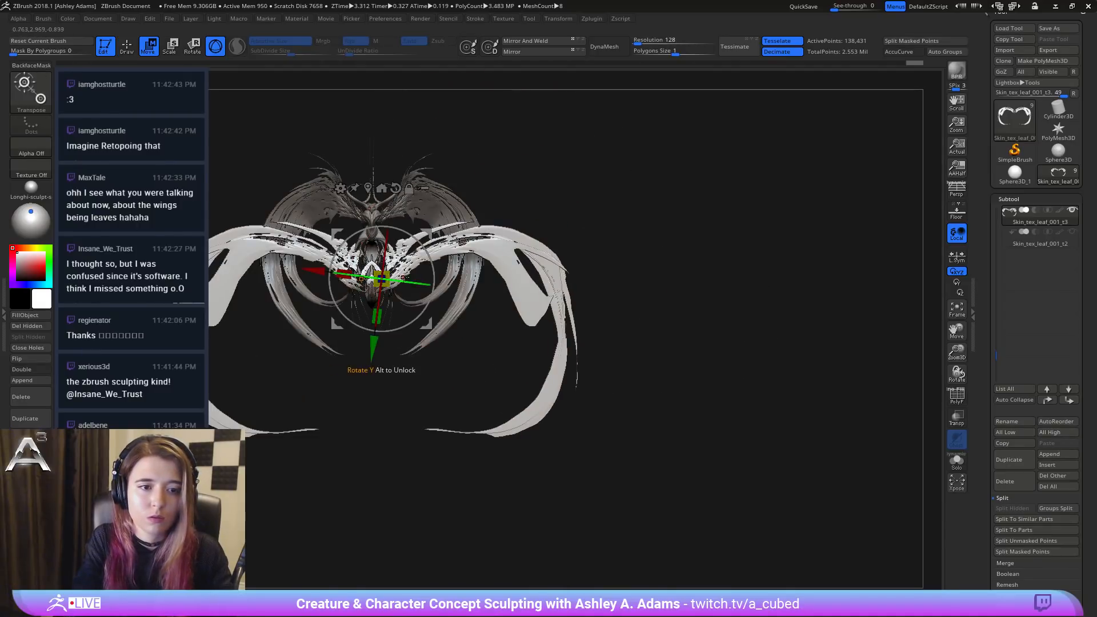
left_click_drag(436, 265, 366, 420)
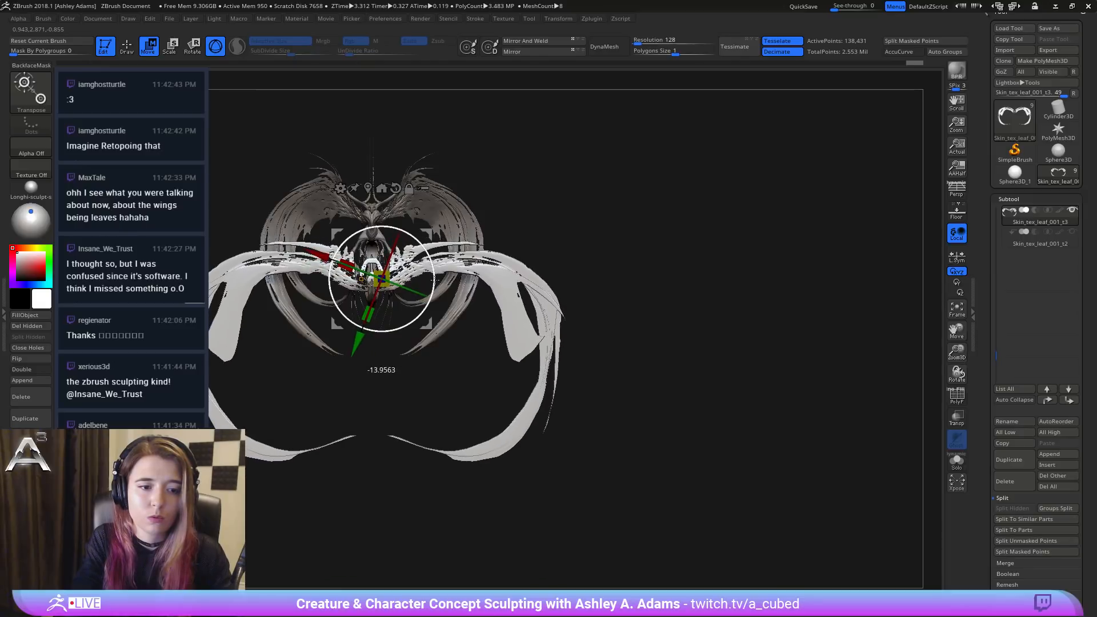
Step: Shorten the inward tips of both leaf wings and pull their outer edges outward with SnakeHook
key("q")
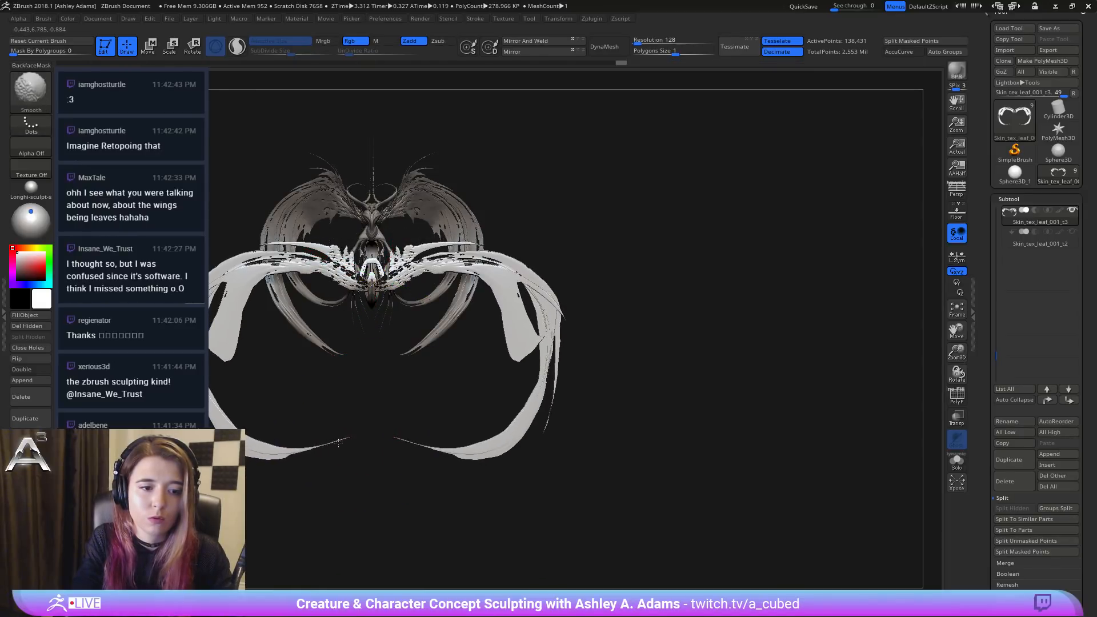
left_click_drag(338, 443, 318, 451)
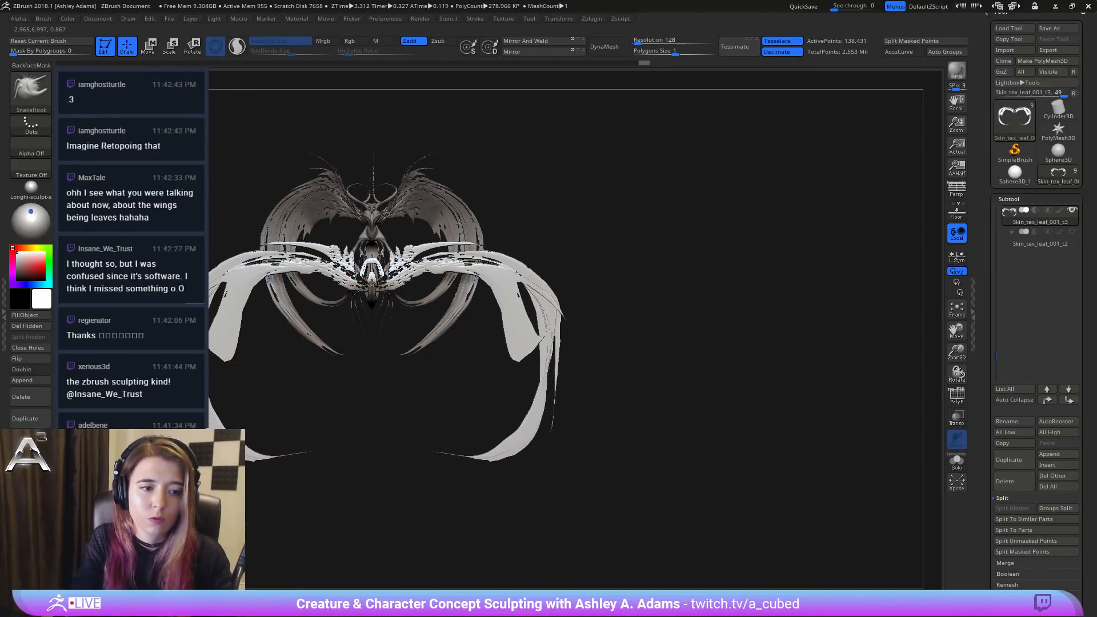
mouse_move(217, 411)
left_mouse_down()
mouse_move(185, 389)
mouse_move(160, 337)
left_mouse_up()
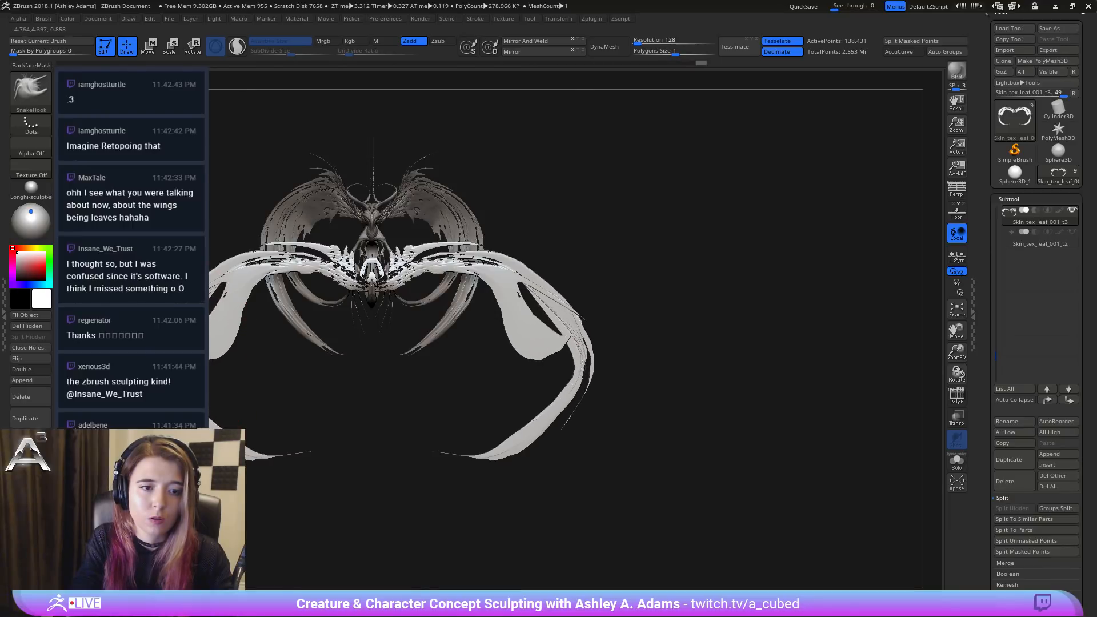
Step: Scale both leaf wings to about 0.55, reset the gizmo orientation and swing the wings forward from the tail tip
key("w")
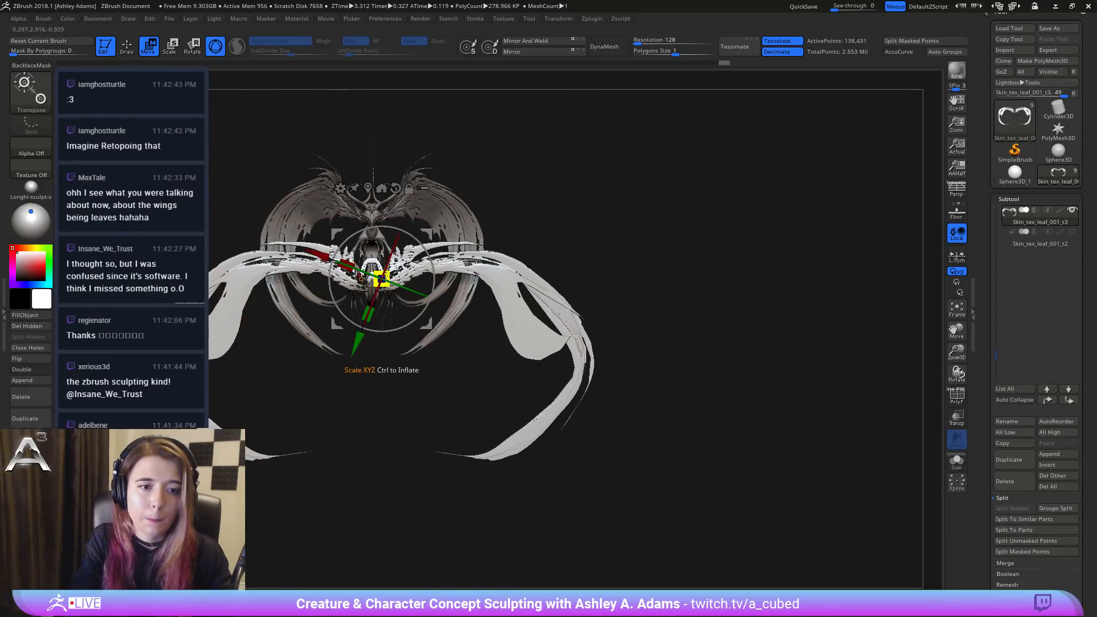
left_click_drag(382, 279, 359, 277)
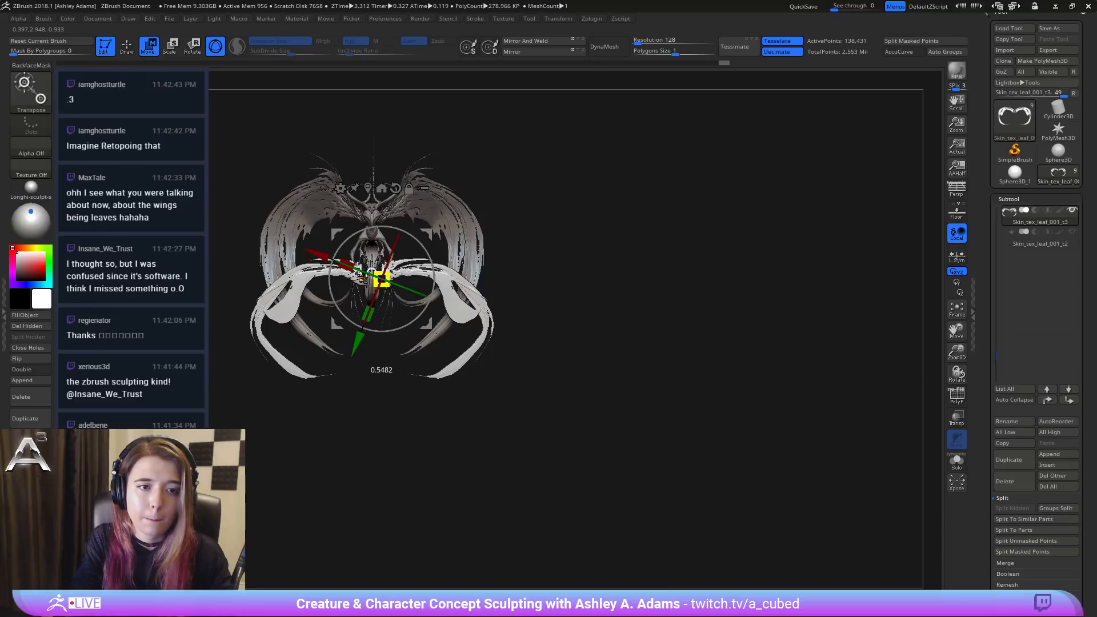
left_click_drag(394, 343, 484, 245)
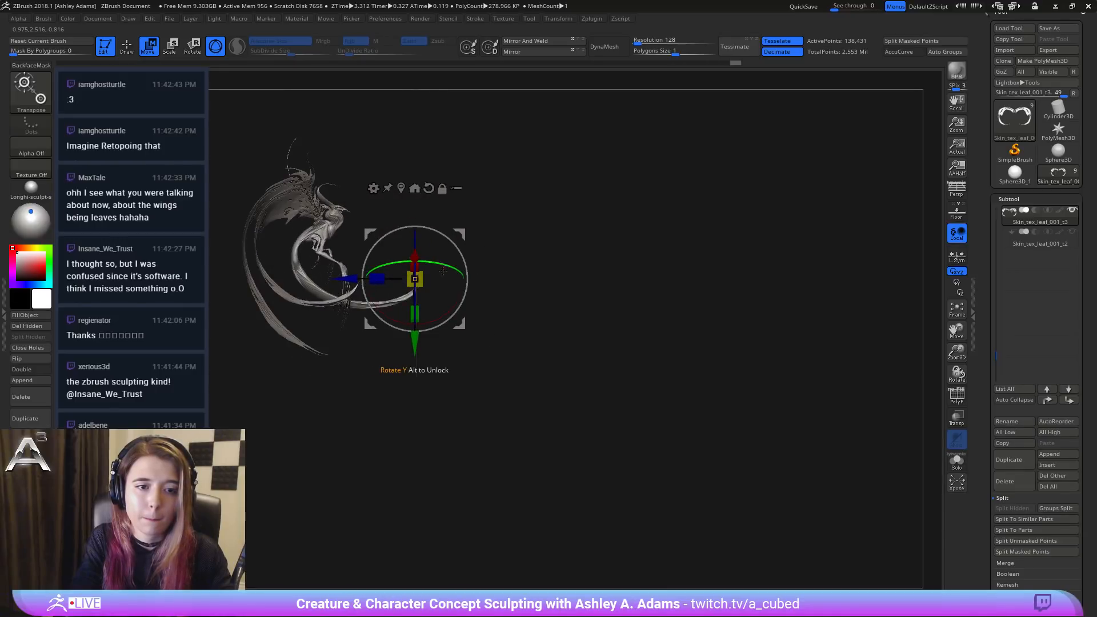
left_click(429, 189, "alt")
left_click_drag(433, 278, 384, 284)
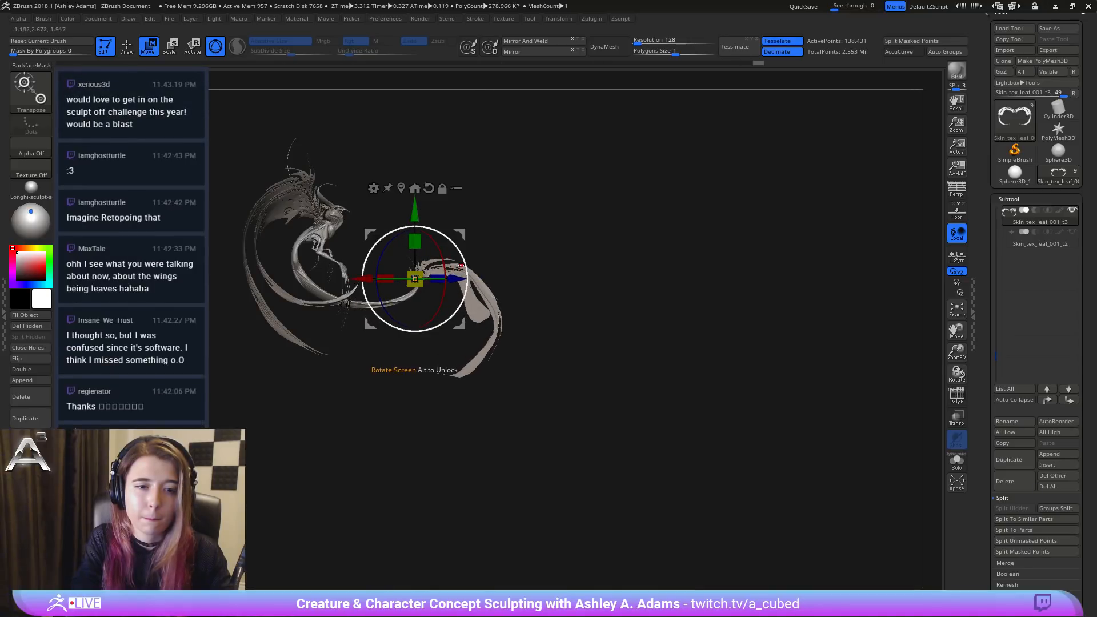
left_click_drag(462, 265, 476, 294)
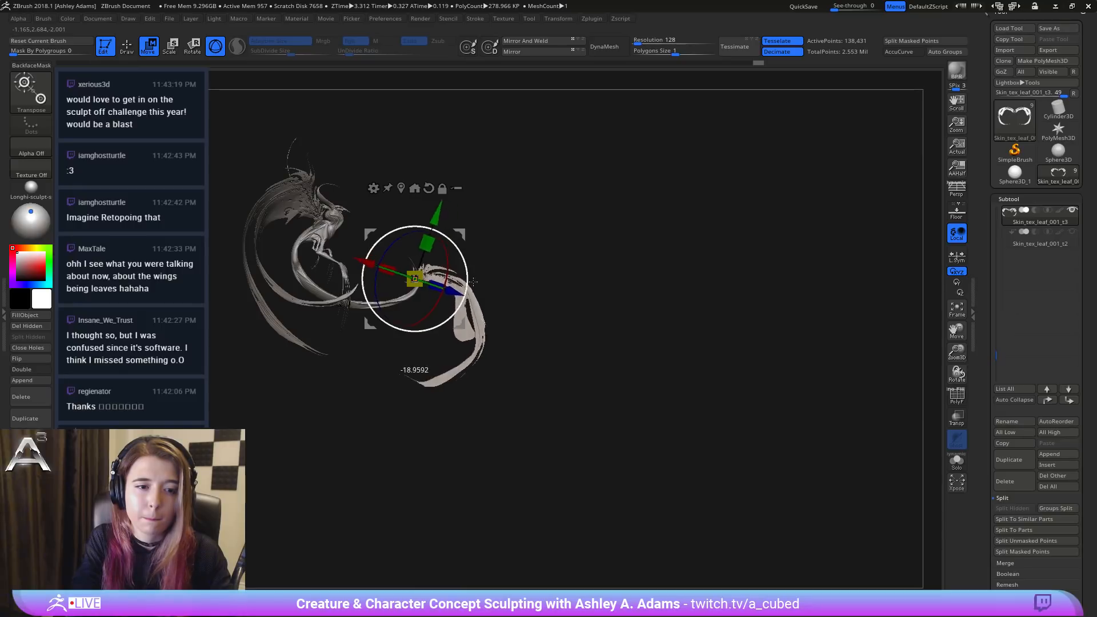
Step: Return to SnakeHook, adjust its draw size and pull the upper arches of the leaf wings higher
key("q")
key("space")
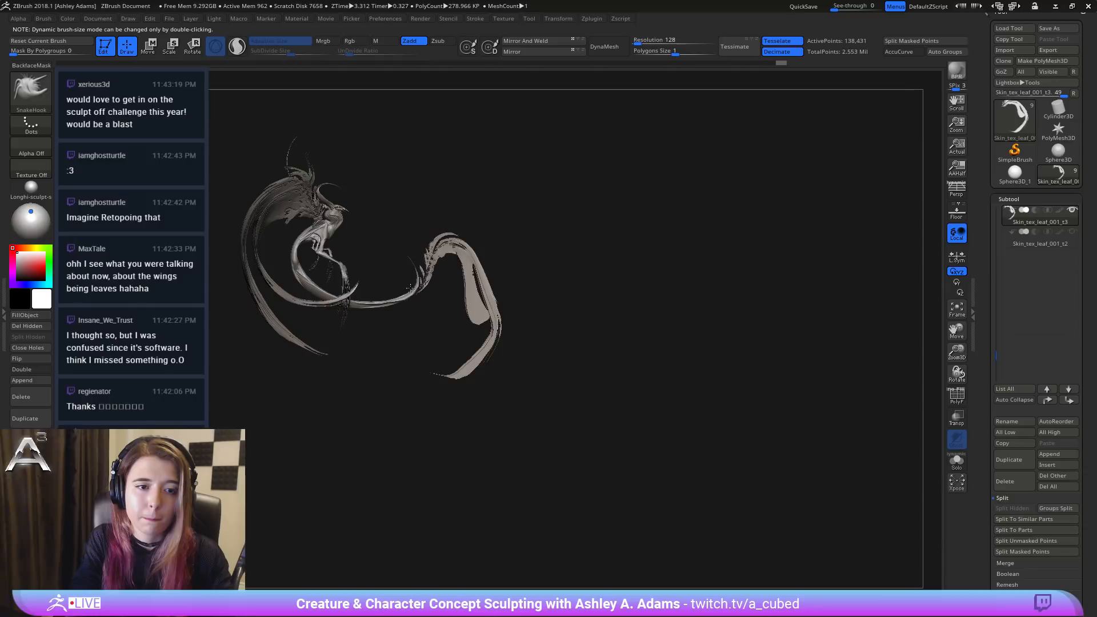
key("space")
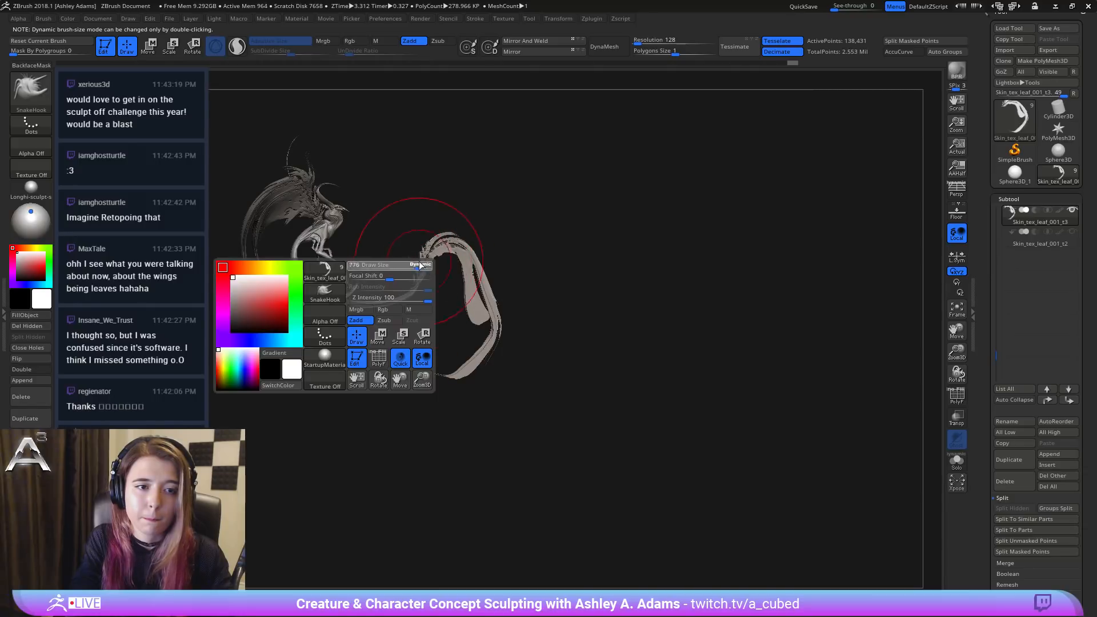
key("space")
mouse_move(415, 249)
left_mouse_down()
mouse_move(446, 255)
mouse_move(416, 250)
left_mouse_up()
key("space")
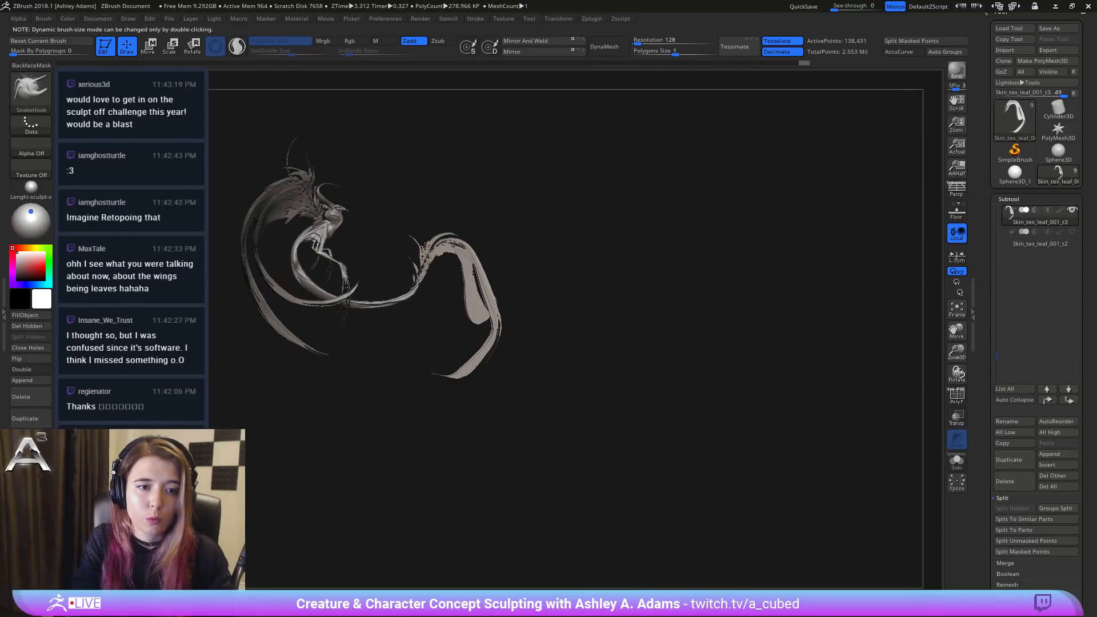
mouse_move(374, 233)
left_mouse_down()
mouse_move(457, 234)
mouse_move(437, 238)
left_mouse_up()
key("space")
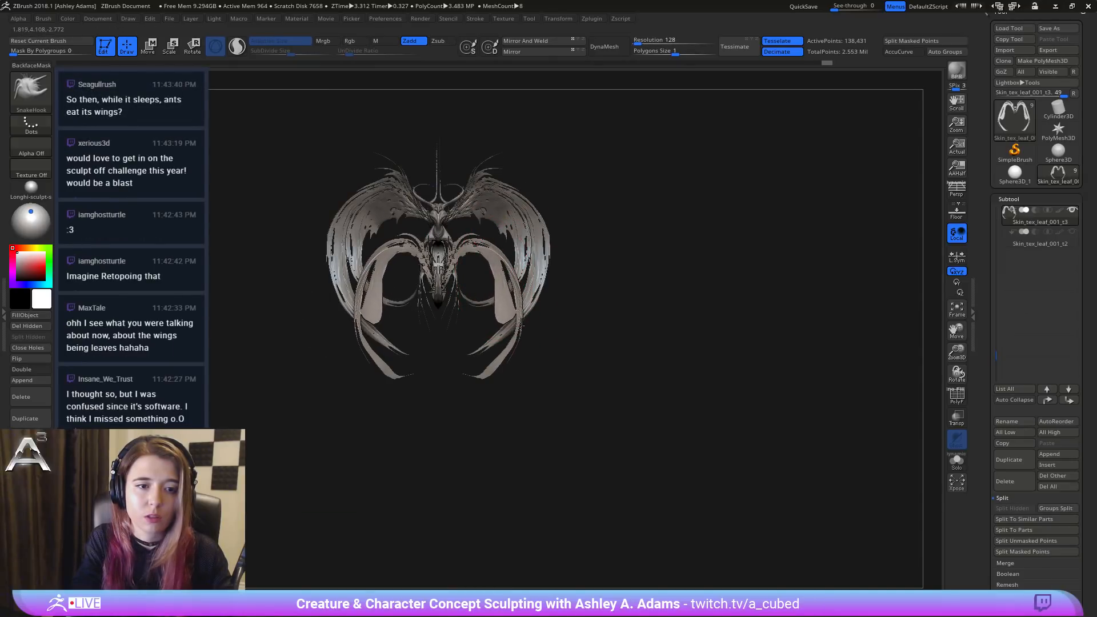
Step: Delete the subtool holding the mirrored pair of leaf wings at the tail
left_click_drag(516, 324, 942, 206)
left_click(1005, 481)
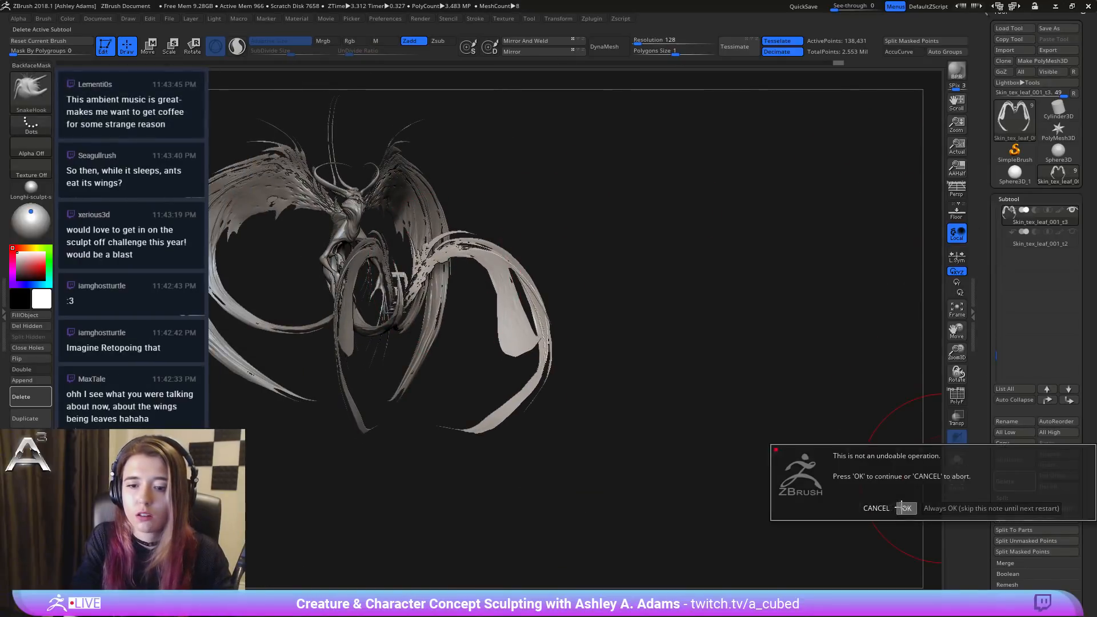
left_click(900, 507)
left_click_drag(353, 245, 513, 220)
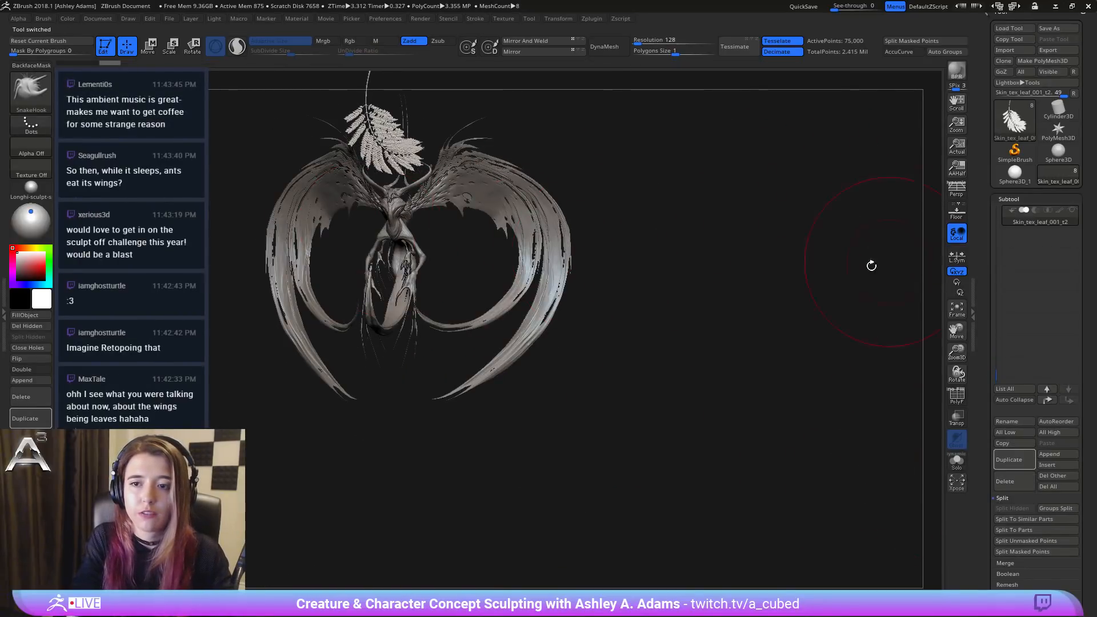
Step: Select the body and tail piece and examine the creature's silhouette from the side and three-quarter views
left_click_drag(404, 234, 613, 353)
key("space")
key("shift")
left_click_drag(540, 286, 542, 482)
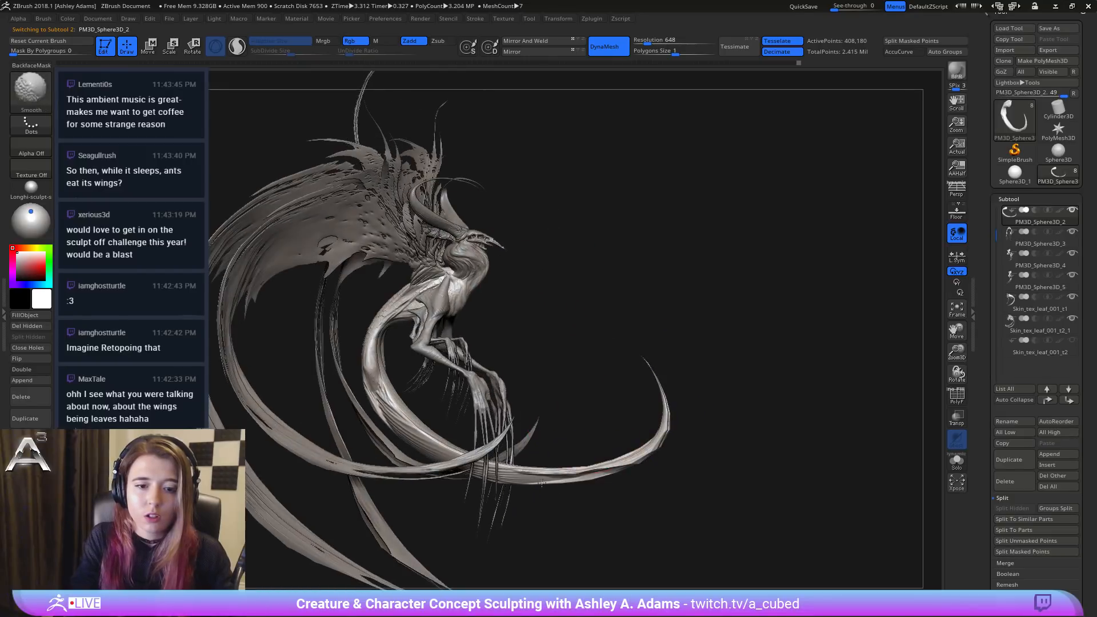
left_click_drag(656, 401, 610, 203)
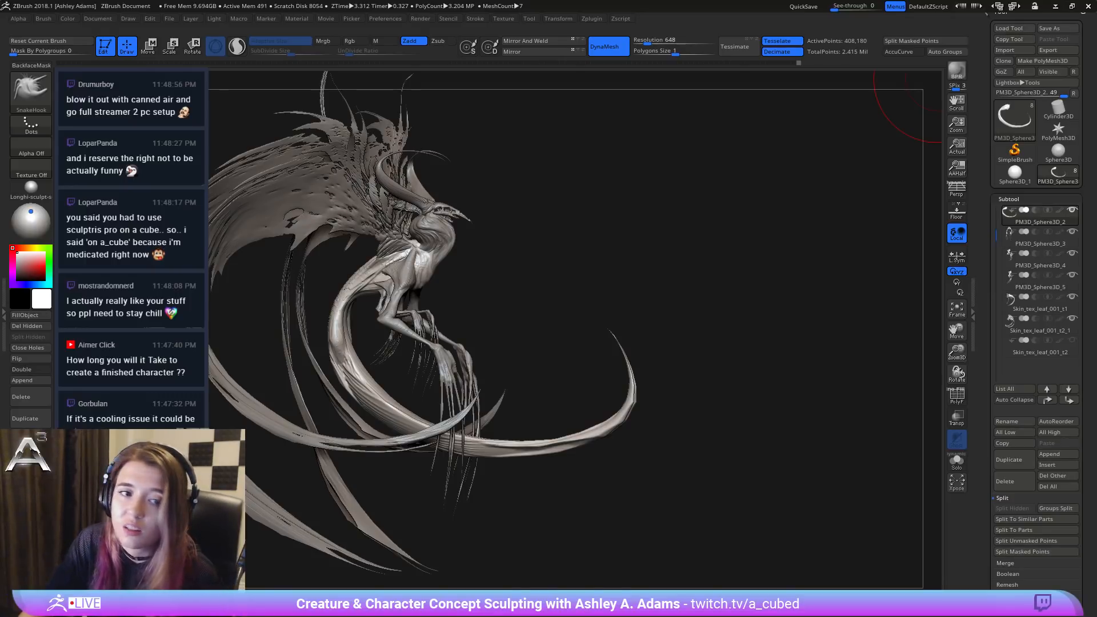
left_click_drag(550, 244, 587, 253)
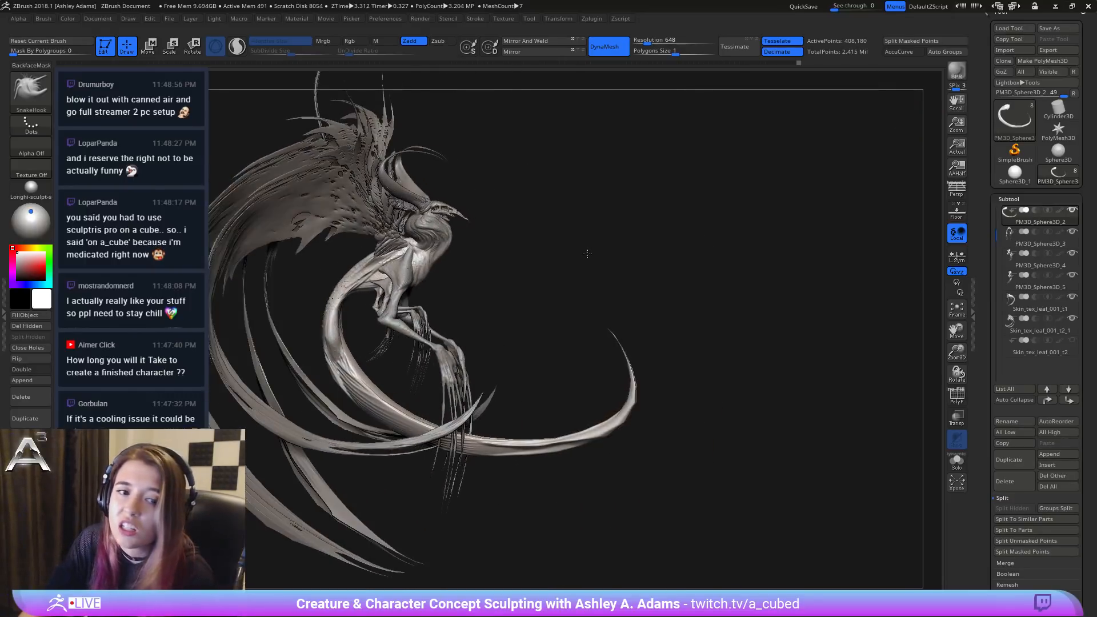
left_click_drag(648, 297, 589, 297)
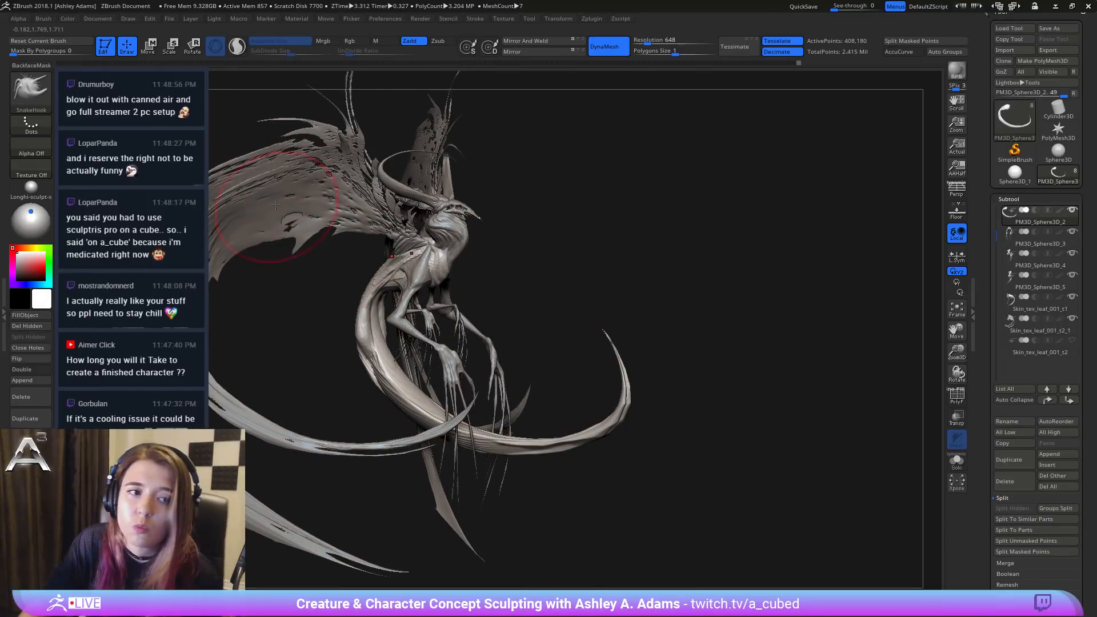
left_click_drag(617, 242, 644, 229)
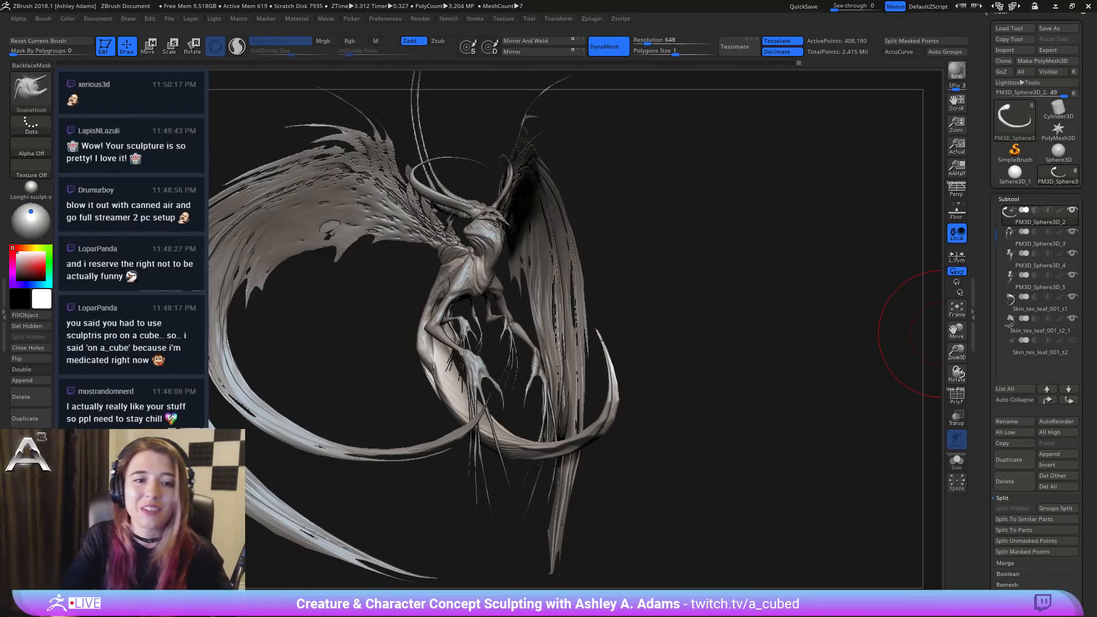
Step: Select the large front legs and adjust the shape of their upper ends at the torso with SnakeHook
mouse_move(488, 297)
right_mouse_down()
mouse_move(487, 274)
mouse_move(373, 306)
mouse_move(379, 282)
mouse_move(463, 280)
mouse_move(503, 332)
mouse_move(540, 354)
mouse_move(547, 346)
mouse_move(540, 171)
mouse_move(452, 212)
mouse_move(450, 196)
right_mouse_up()
key("ctrl")
key("space")
key("space")
key("b")
key("d")
key("s")
left_click(451, 213, "alt")
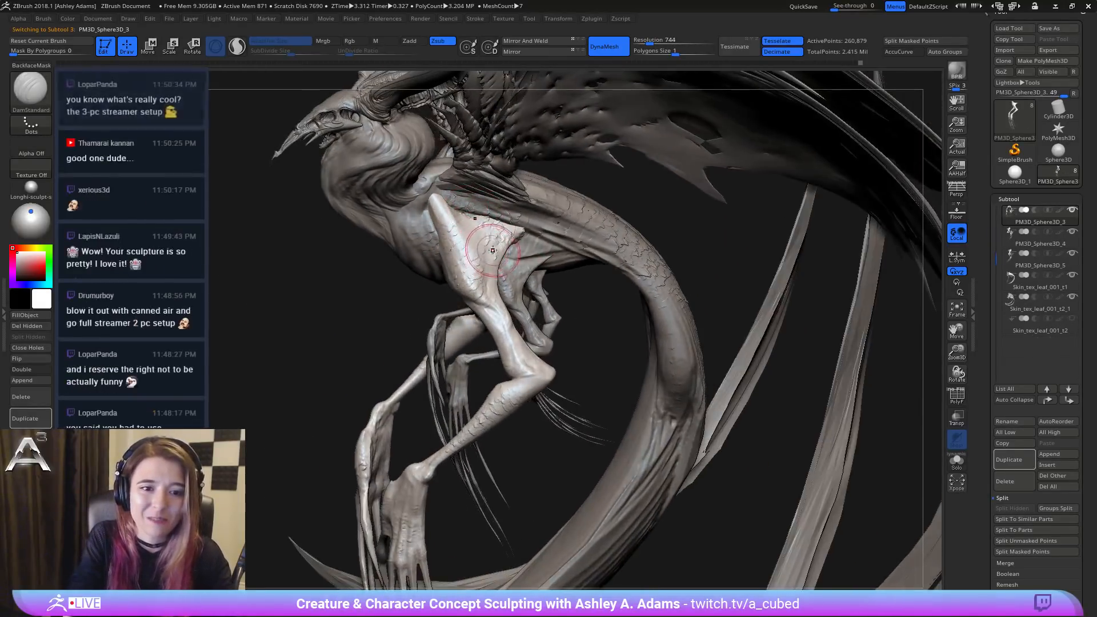
key("b")
key("s")
key("h")
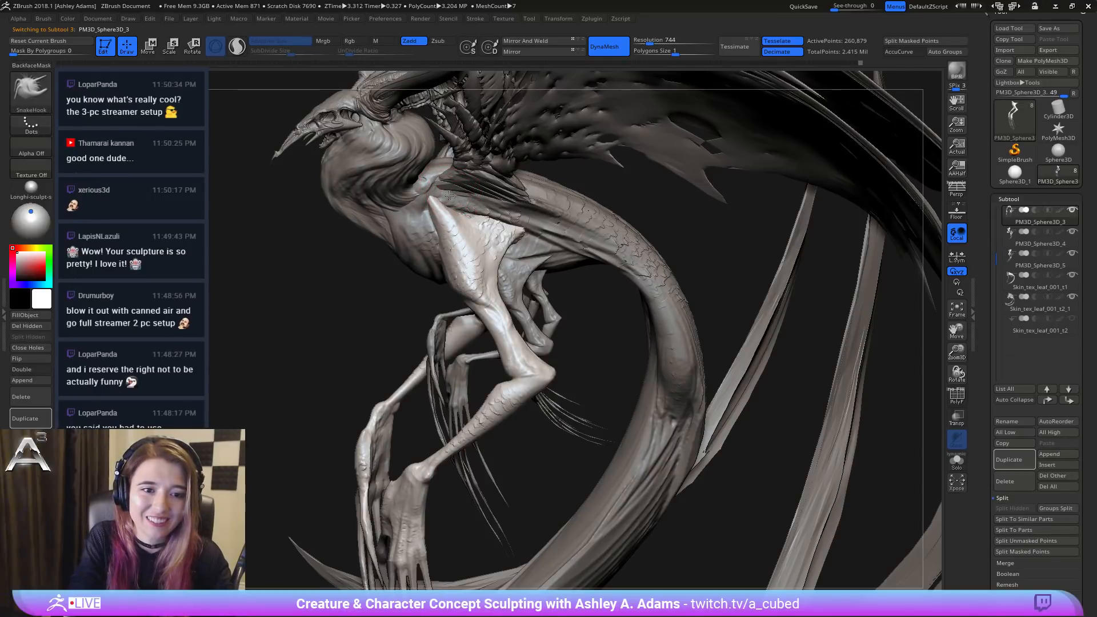
mouse_move(451, 196)
right_mouse_down()
mouse_move(440, 217)
mouse_move(457, 225)
right_mouse_up()
Step: Carve creases into the upper front legs with DamStandard
key("b")
key("d")
key("s")
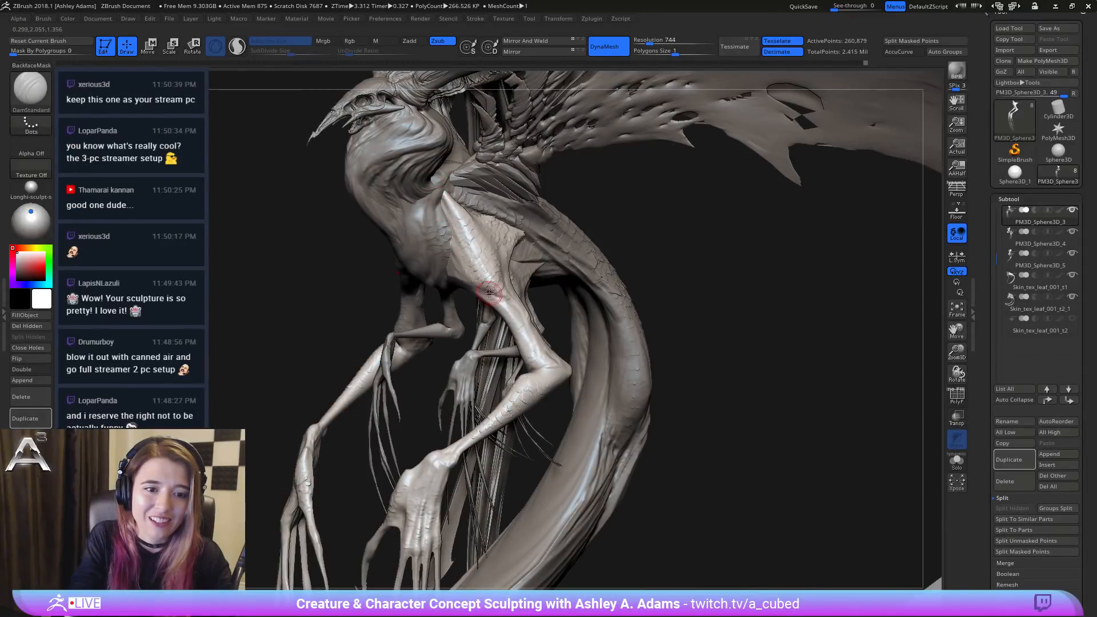
right_click_drag(458, 244, 443, 276)
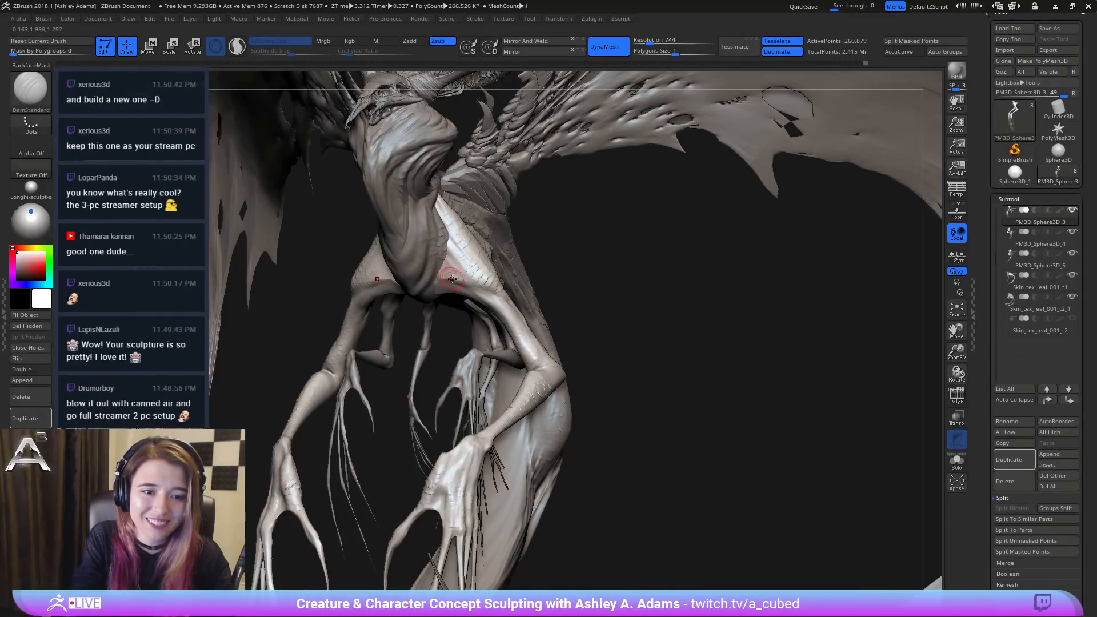
Step: Build up the front legs' inner shoulders beside the chest with ClayBuildup
key("b")
key("c")
key("b")
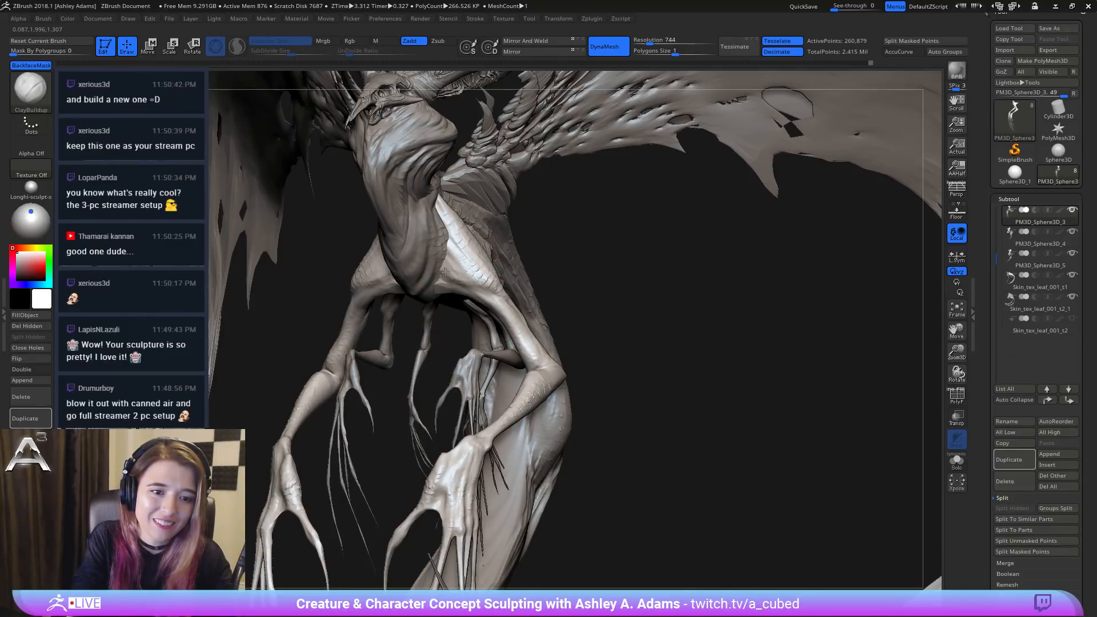
right_click_drag(445, 271, 434, 288)
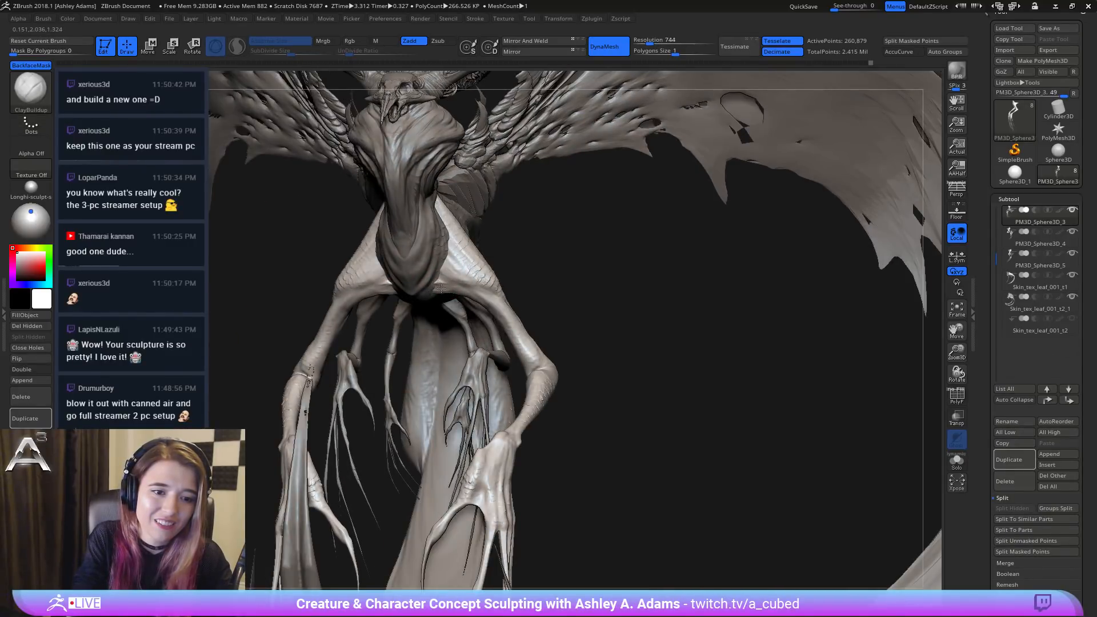
Step: Carve the underside of both front shoulders with DamStandard where they meet the chest
key("b")
key("d")
key("s")
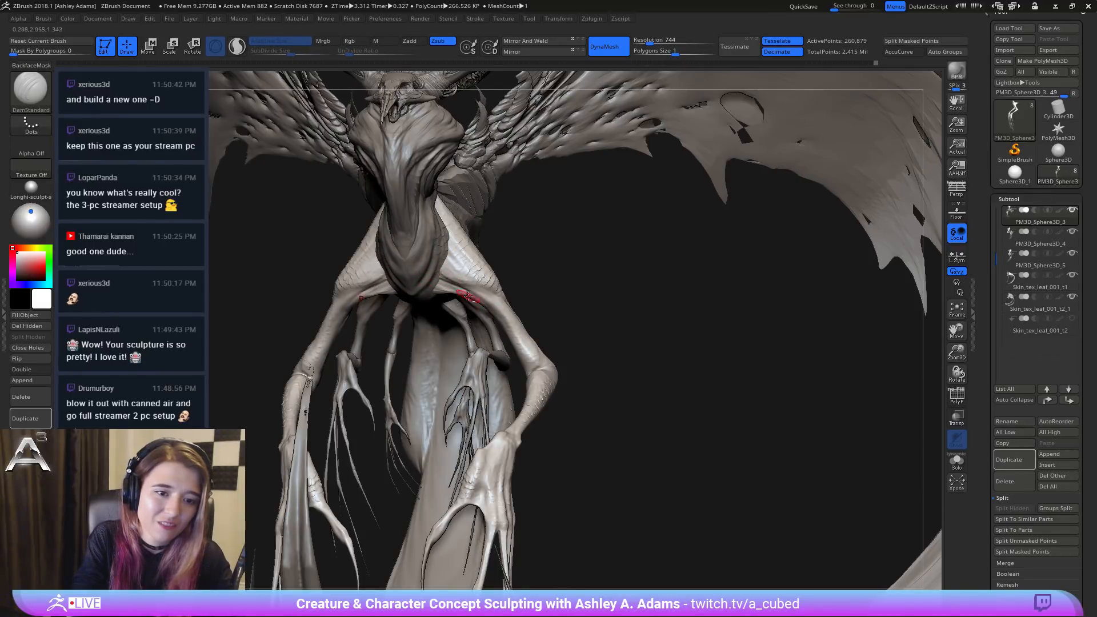
left_click_drag(577, 286, 737, 285)
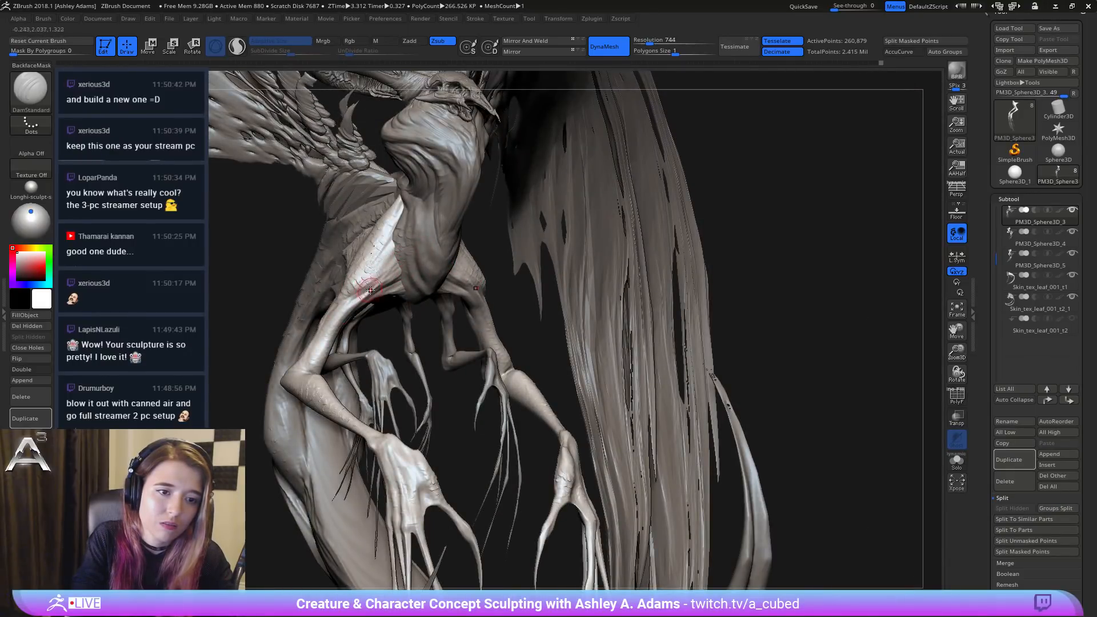
mouse_move(410, 251)
right_mouse_down()
mouse_move(480, 257)
mouse_move(479, 300)
mouse_move(329, 315)
mouse_move(476, 276)
right_mouse_up()
Step: Select the body and tail piece and carve creases along its flank behind the legs with DamStandard
key("space")
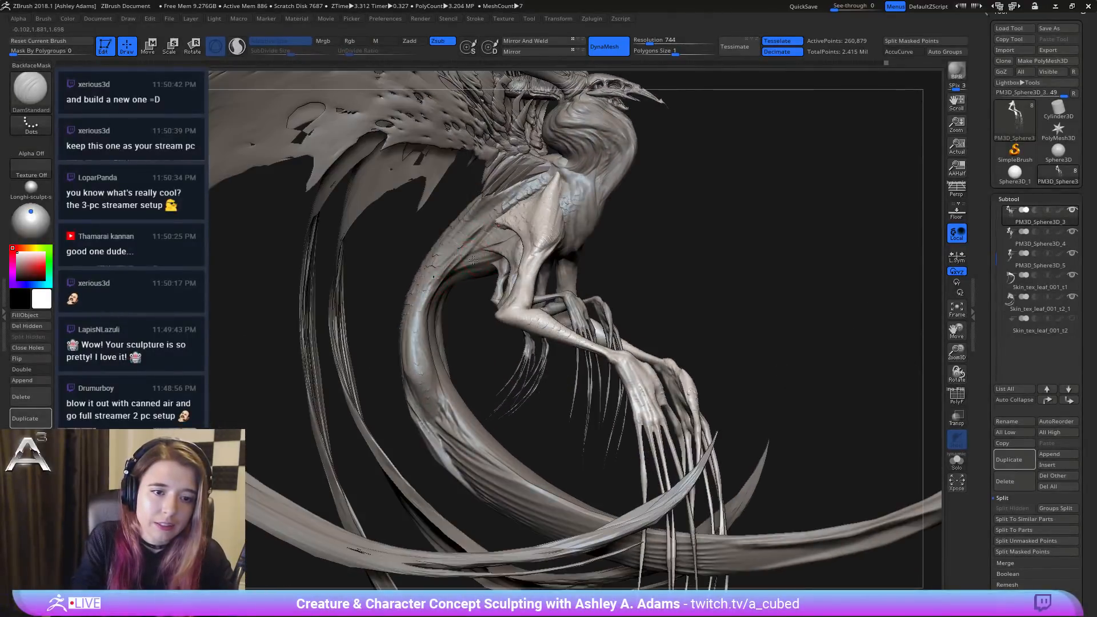
left_click(468, 265, "alt")
left_click_drag(472, 278, 471, 229)
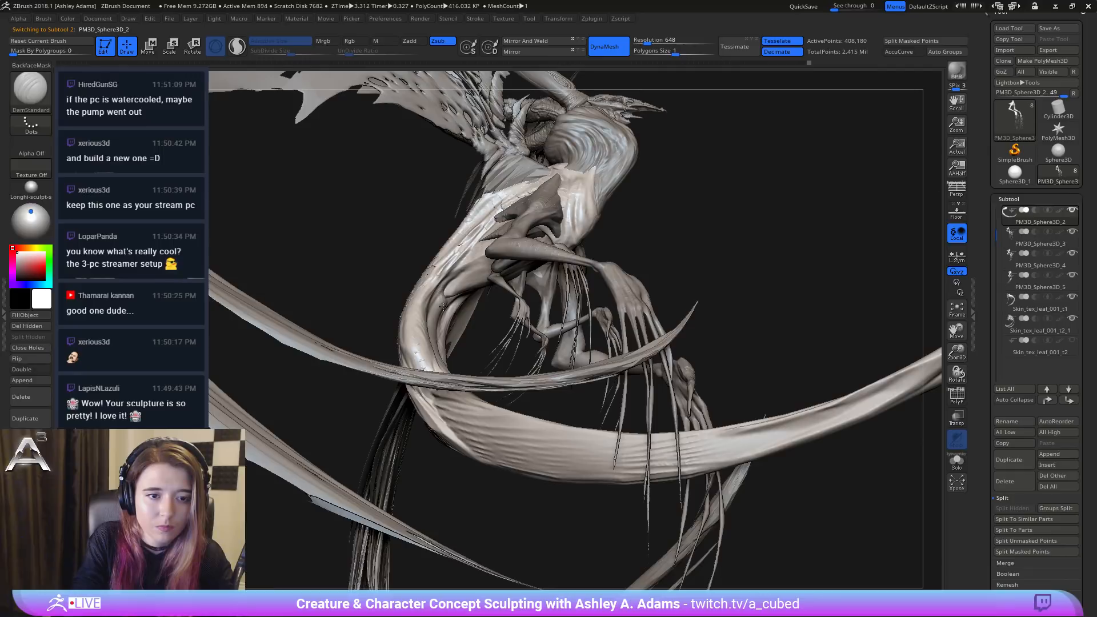
mouse_move(443, 307)
right_mouse_down()
mouse_move(433, 308)
mouse_move(467, 266)
right_mouse_up()
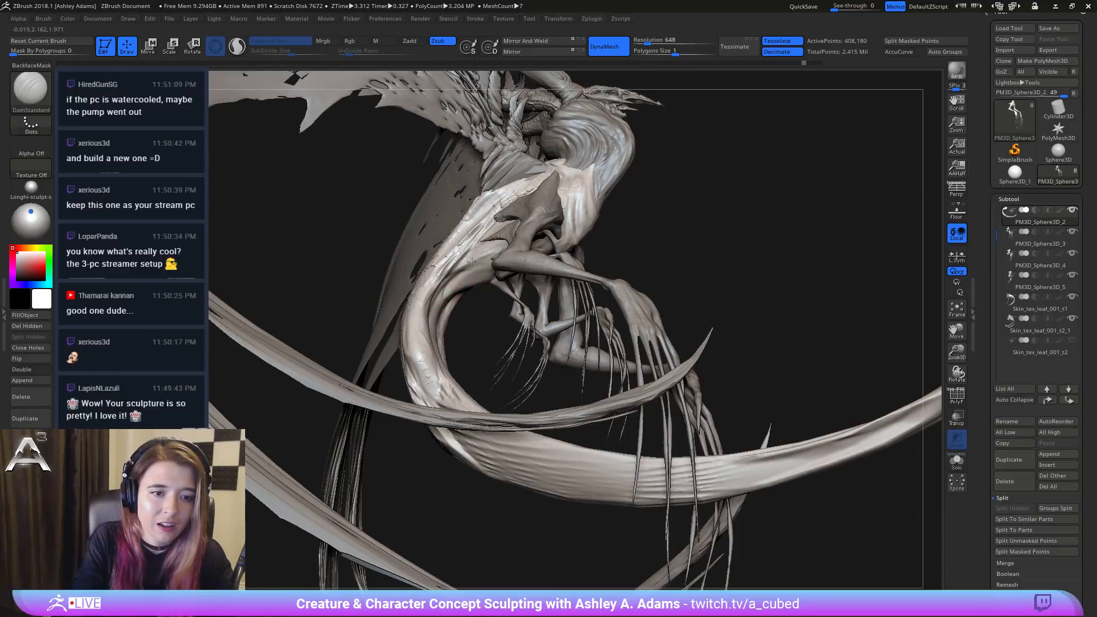
mouse_move(495, 255)
right_mouse_down()
mouse_move(480, 263)
mouse_move(493, 241)
right_mouse_up()
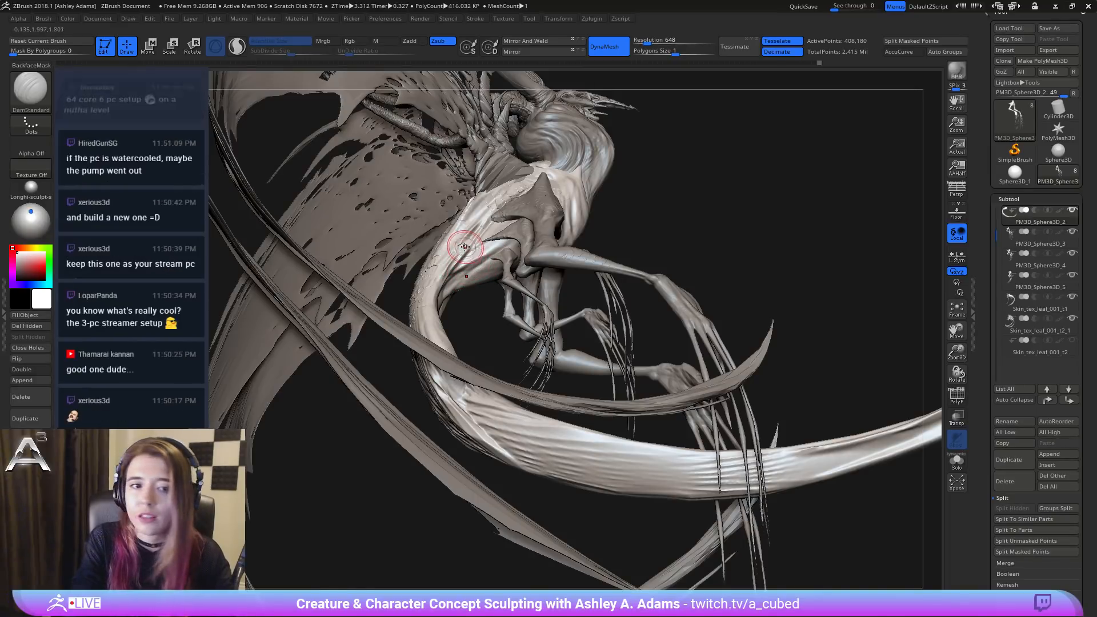
right_click_drag(475, 238, 467, 279)
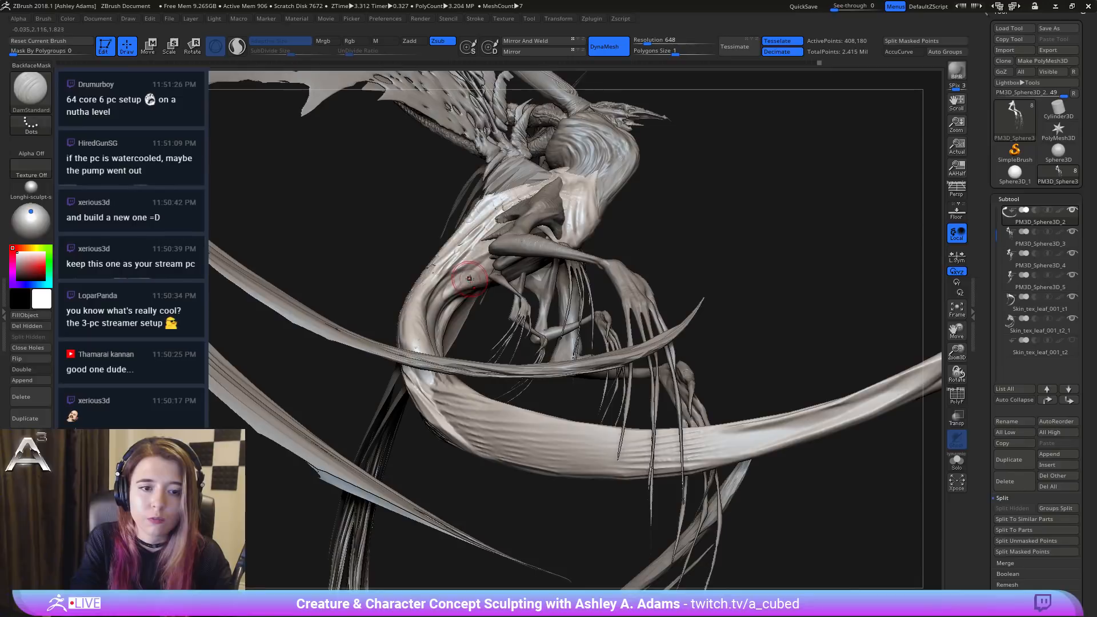
mouse_move(496, 218)
right_mouse_down()
mouse_move(521, 257)
mouse_move(539, 241)
right_mouse_up()
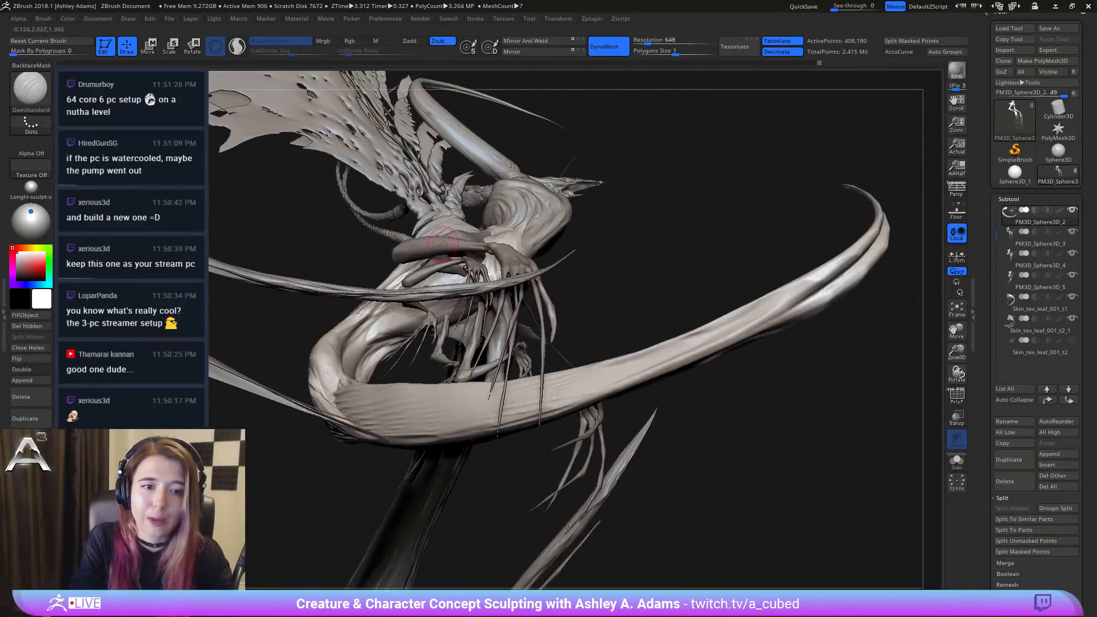
mouse_move(444, 236)
right_mouse_down("ctrl")
mouse_move(451, 282)
mouse_move(437, 301)
right_mouse_up("ctrl")
Step: Select the small rear legs, adjust the SnakeHook draw size and pull their upper ends along the underside of the body
left_click(407, 348, "alt")
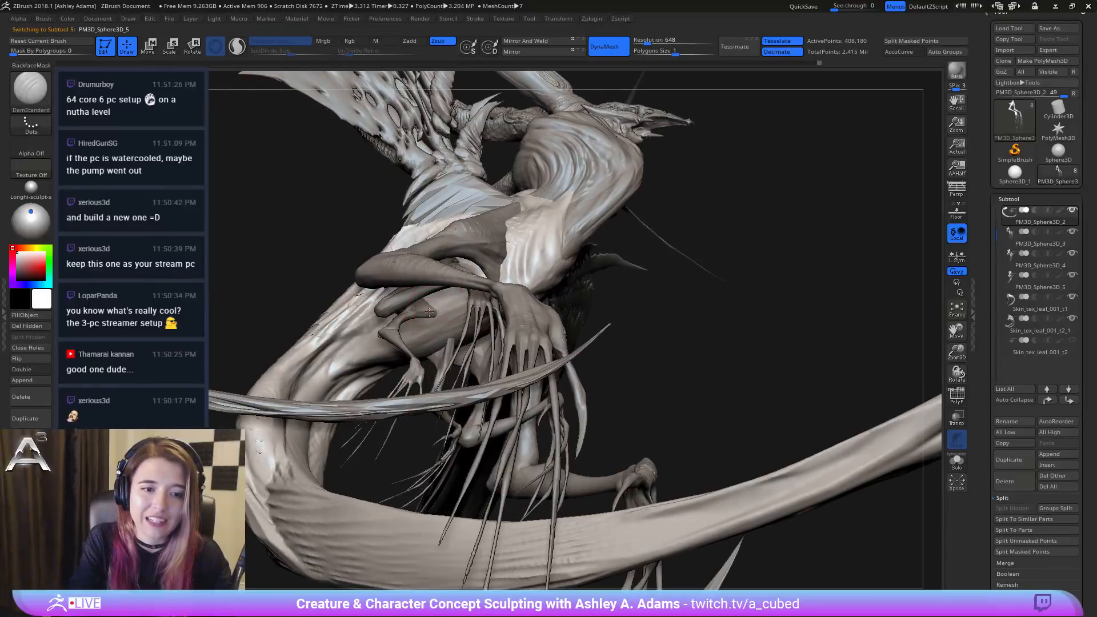
right_click(400, 360)
key("b")
key("s")
key("h")
right_click(452, 306)
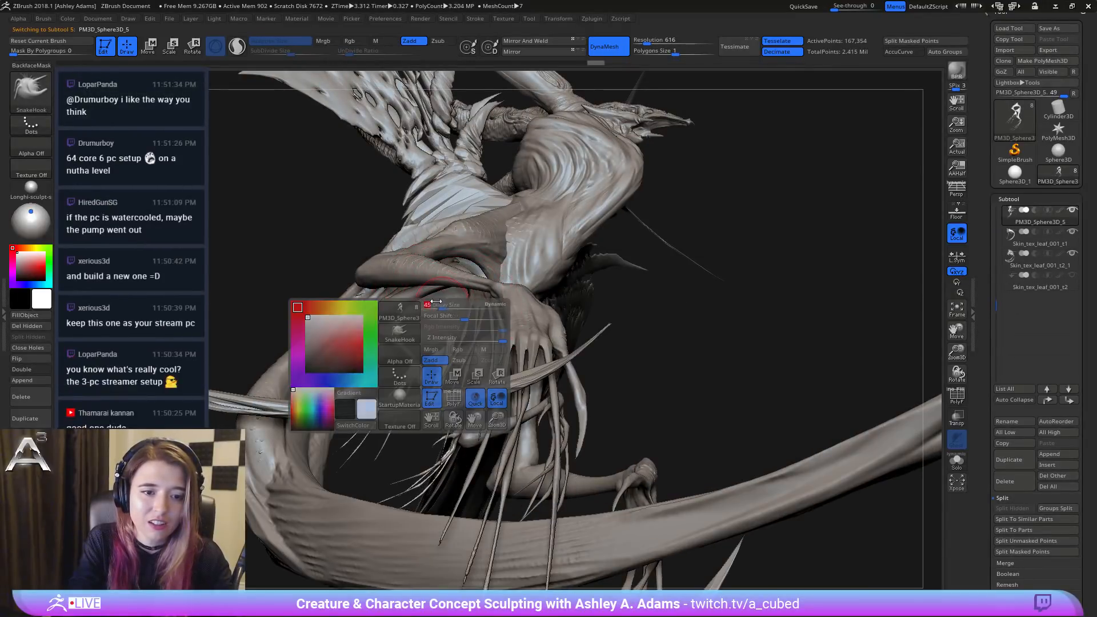
right_click(450, 305)
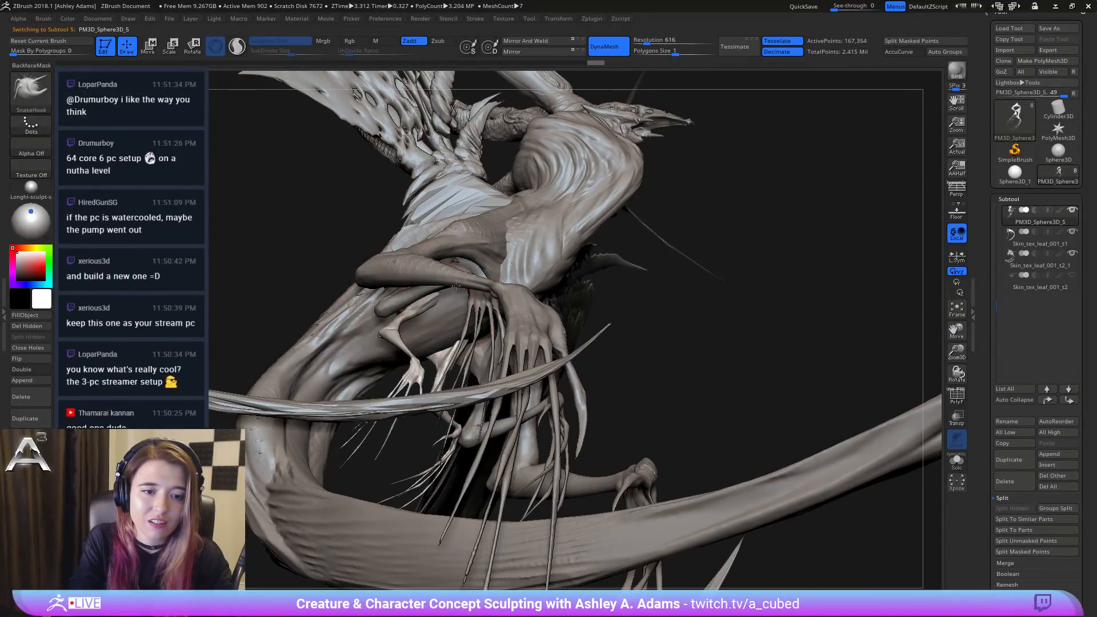
right_click_drag(474, 285, 452, 302)
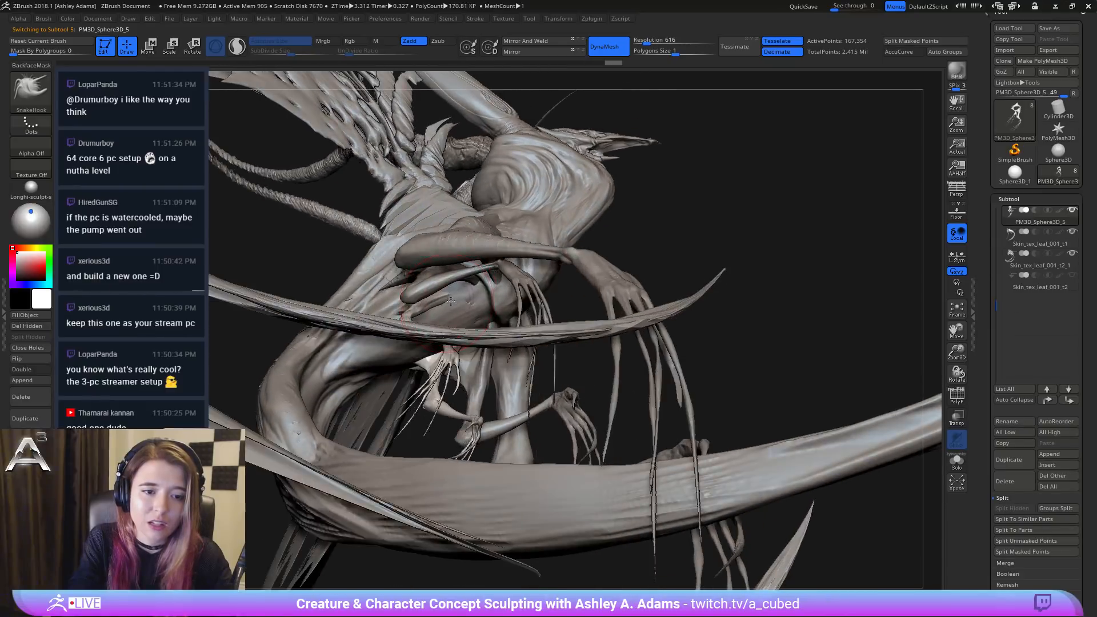
right_click(451, 298)
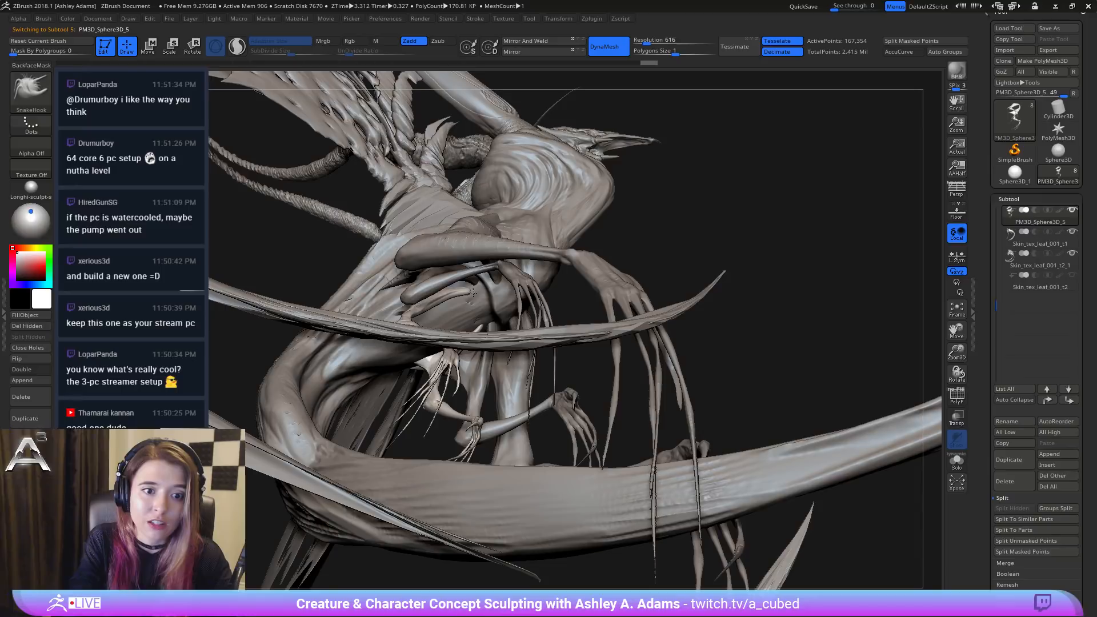
left_click_drag(472, 292, 474, 289)
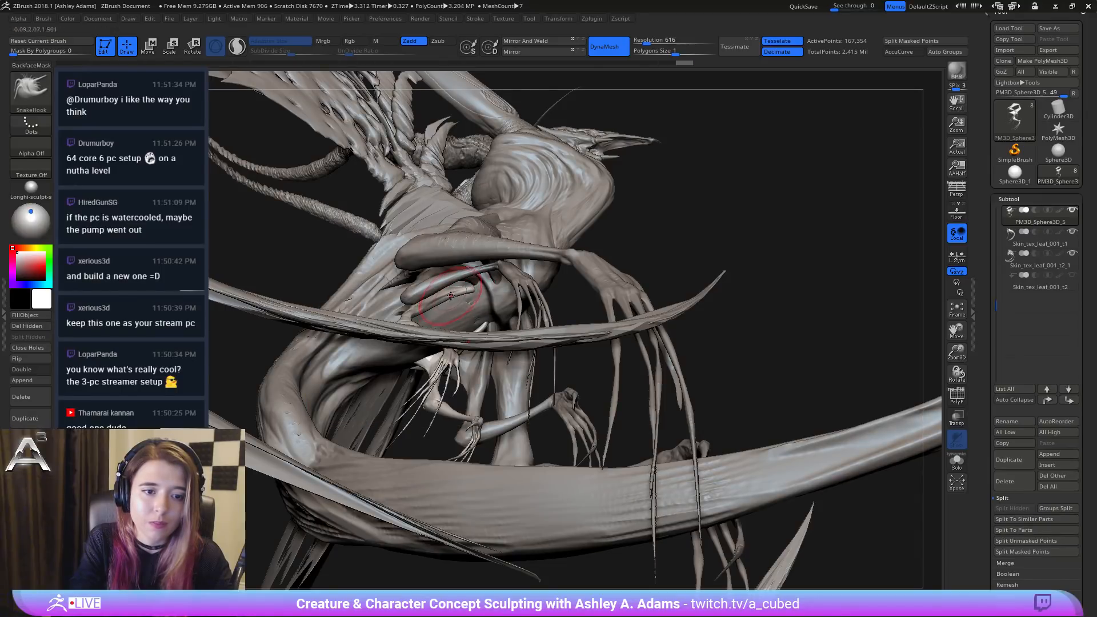
Step: Reshape the small rear legs' hips with SnakeHook, widening and blending them into the belly
right_click_drag(450, 296, 394, 371)
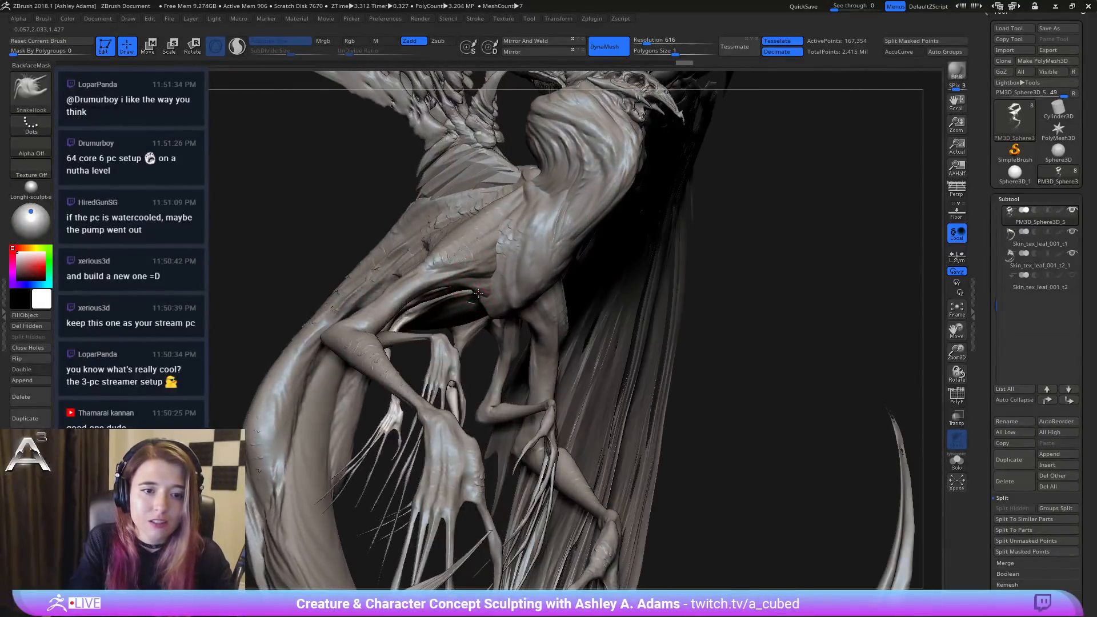
right_click_drag(480, 291, 385, 297)
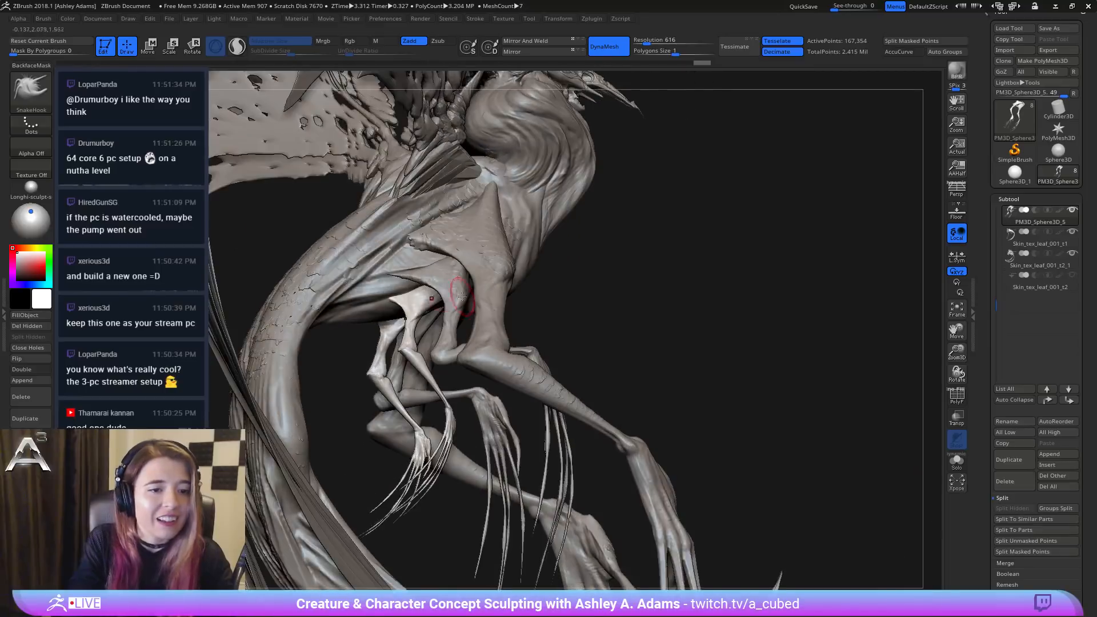
left_click_drag(403, 300, 387, 298)
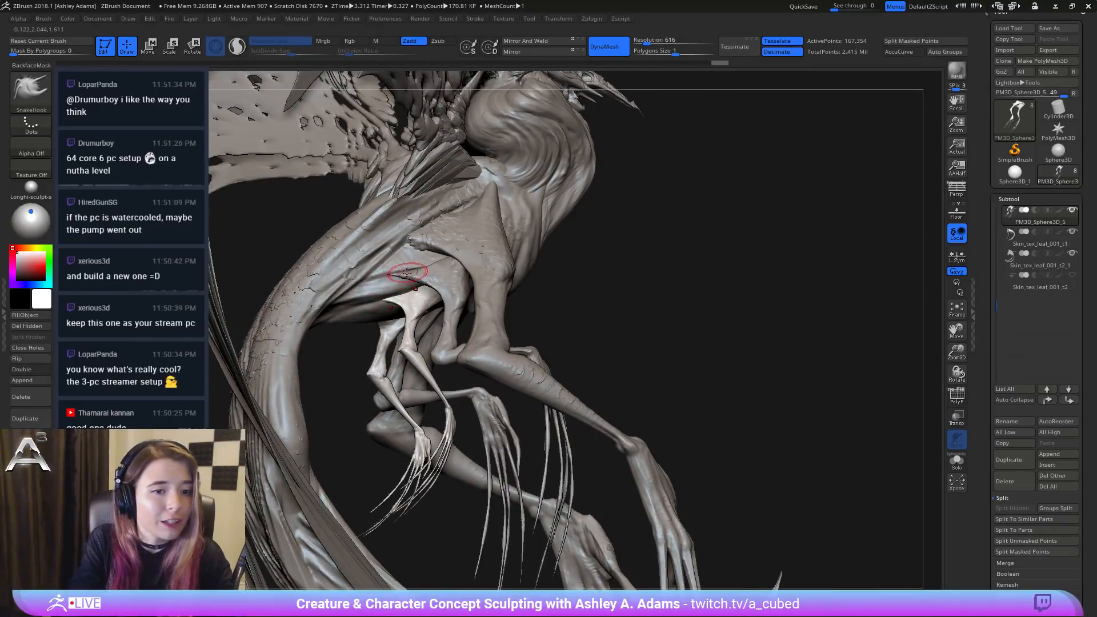
mouse_move(422, 280)
right_mouse_down()
mouse_move(382, 338)
mouse_move(394, 311)
mouse_move(437, 298)
right_mouse_up()
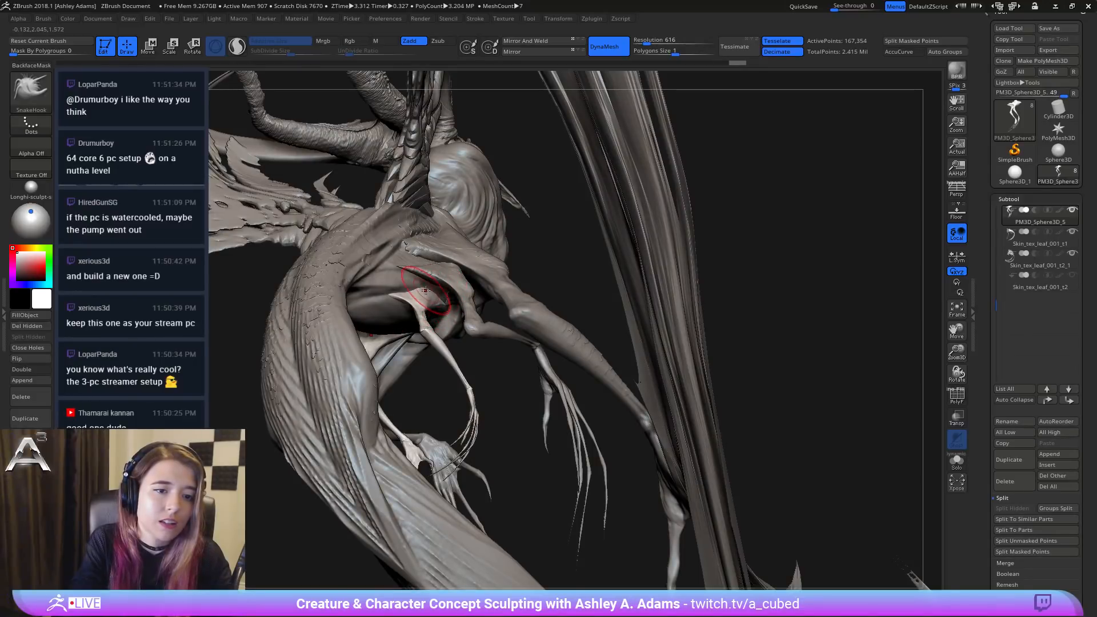
left_click_drag(443, 296, 445, 296)
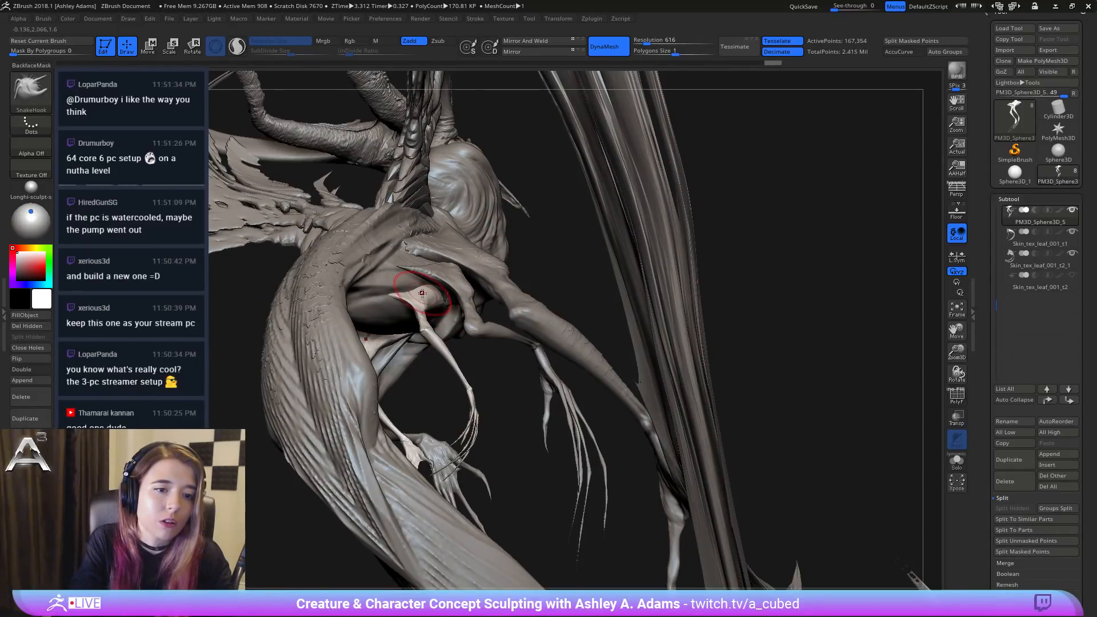
right_click(423, 295)
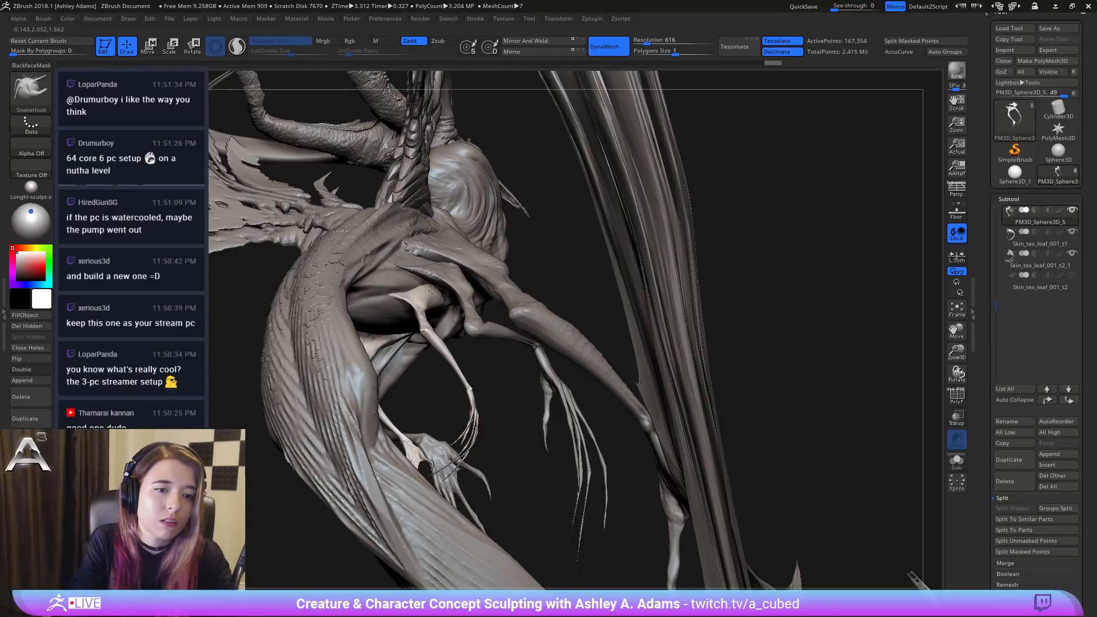
mouse_move(428, 290)
right_mouse_down()
mouse_move(444, 269)
mouse_move(457, 273)
mouse_move(406, 278)
right_mouse_up()
Step: Select the middle legs, adjust the SnakeHook draw size and pull their upper ends toward the side of the torso
left_click(417, 273, "alt")
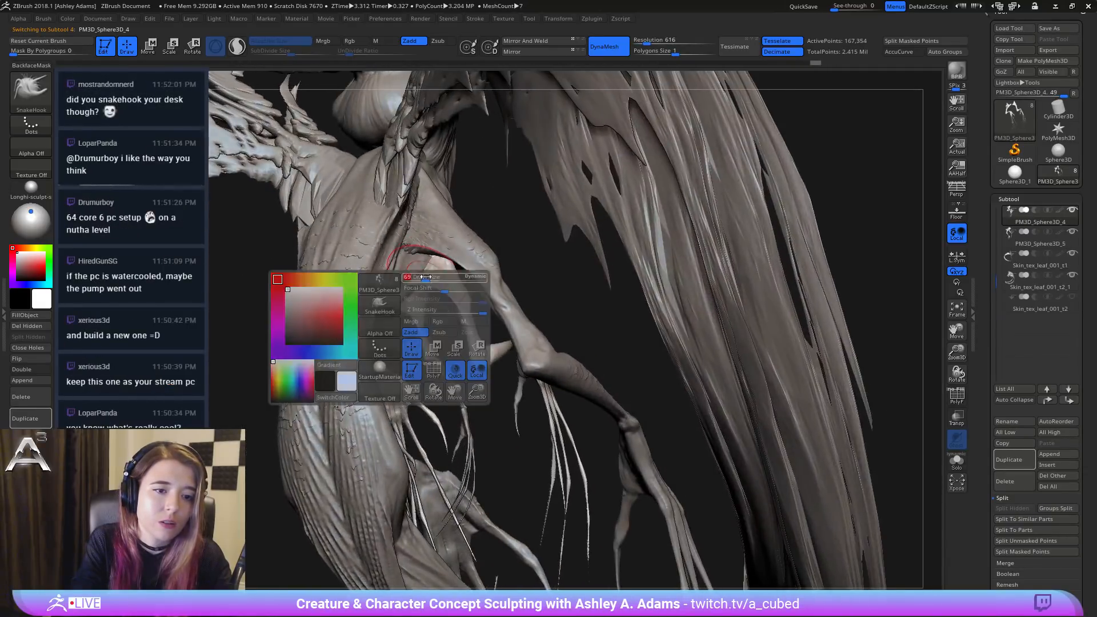
left_click_drag(387, 284, 429, 264)
right_click_drag(419, 266, 457, 267)
right_click(448, 269)
mouse_move(463, 293)
left_mouse_down()
mouse_move(457, 269)
mouse_move(446, 290)
left_mouse_up()
right_click(447, 276)
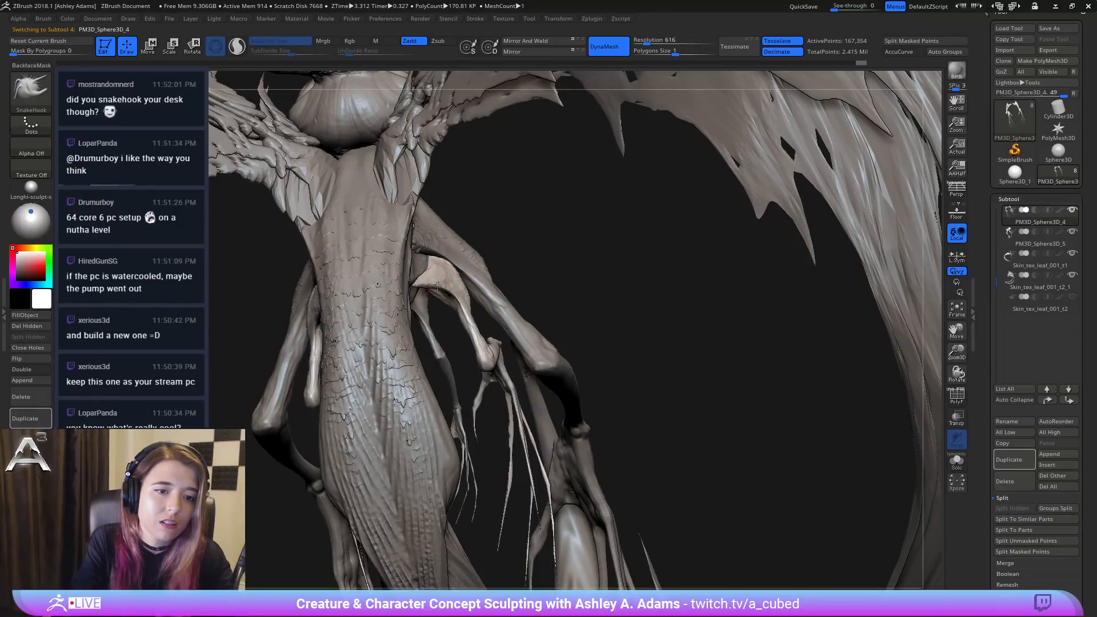
Step: Select the front legs and examine how their upper ends join the torso from the side, below and the front
right_click_drag(445, 268, 377, 286)
right_click_drag(506, 257, 451, 158)
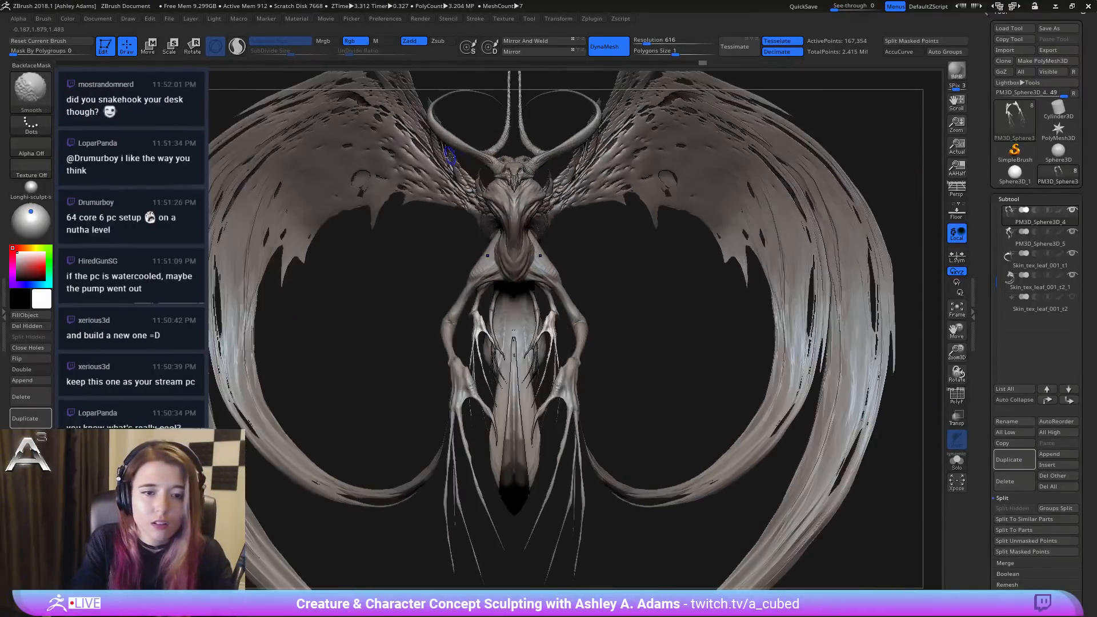
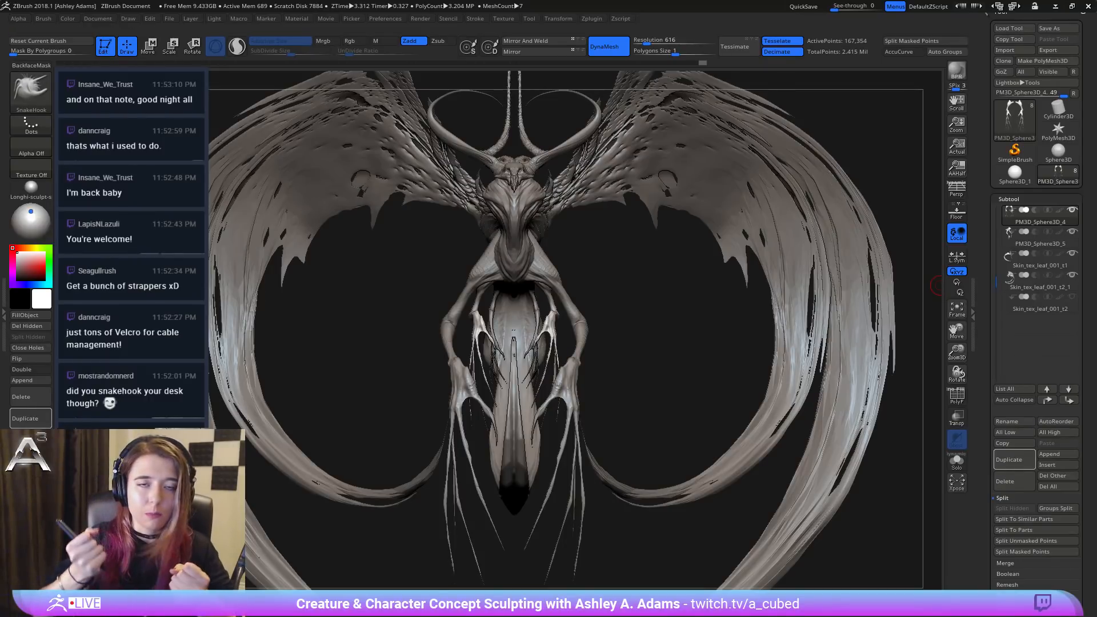
left_click_drag(595, 418, 540, 337)
left_click(557, 266, "alt")
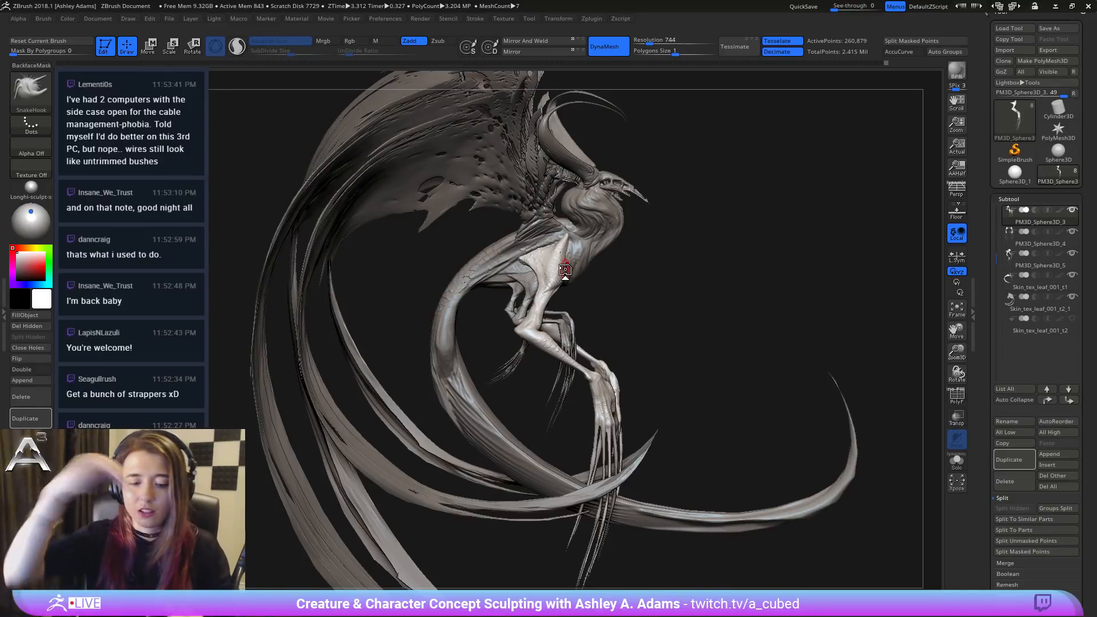
mouse_move(667, 261)
left_mouse_down()
mouse_move(589, 299)
mouse_move(576, 291)
left_mouse_up()
mouse_move(575, 289)
right_mouse_down()
mouse_move(537, 285)
mouse_move(540, 309)
mouse_move(579, 277)
mouse_move(584, 301)
mouse_move(547, 296)
mouse_move(568, 303)
right_mouse_up()
left_click(584, 303, "alt")
left_click(573, 303, "alt")
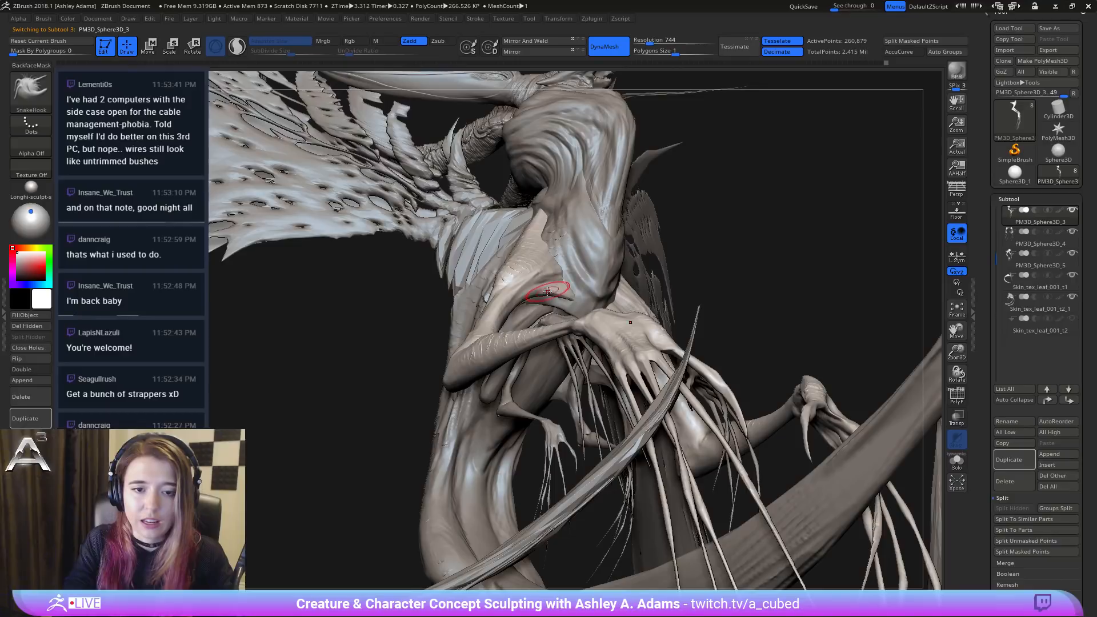
right_click_drag(548, 291, 574, 278)
left_click_drag(568, 322, 546, 290)
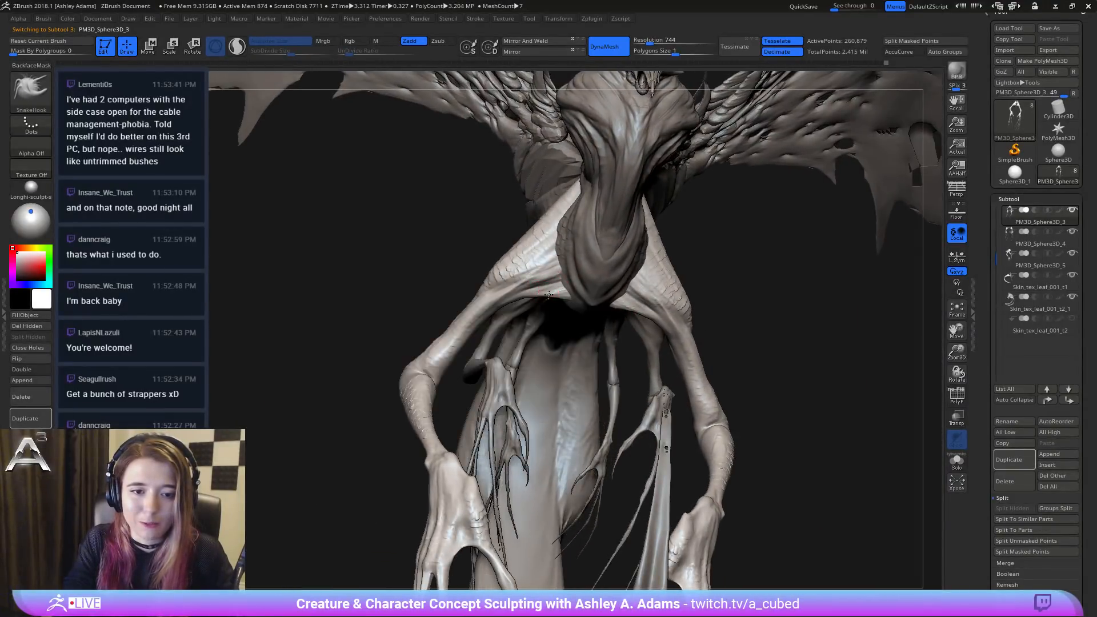
right_click_drag(634, 326, 599, 360)
right_click(599, 361)
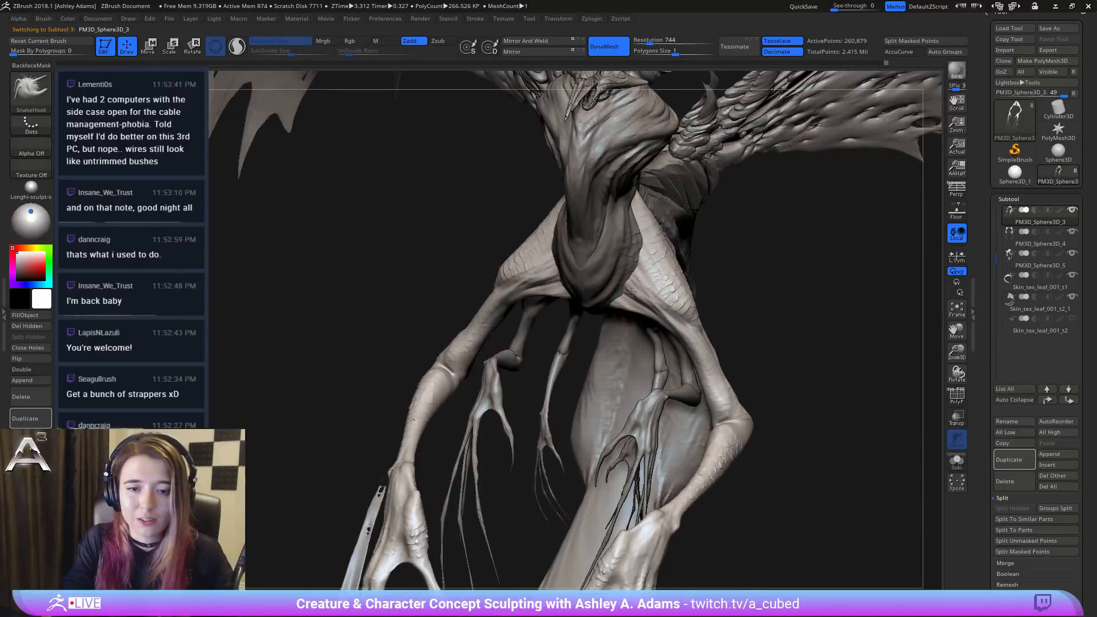
right_click_drag(632, 291, 627, 292, "shift")
mouse_move(608, 361)
right_mouse_down("ctrl")
mouse_move(662, 266)
mouse_move(610, 331)
right_mouse_up("ctrl")
Step: Select the head, adjust the SnakeHook draw size and nudge the spikes at its side
left_click(590, 218, "alt")
key("space")
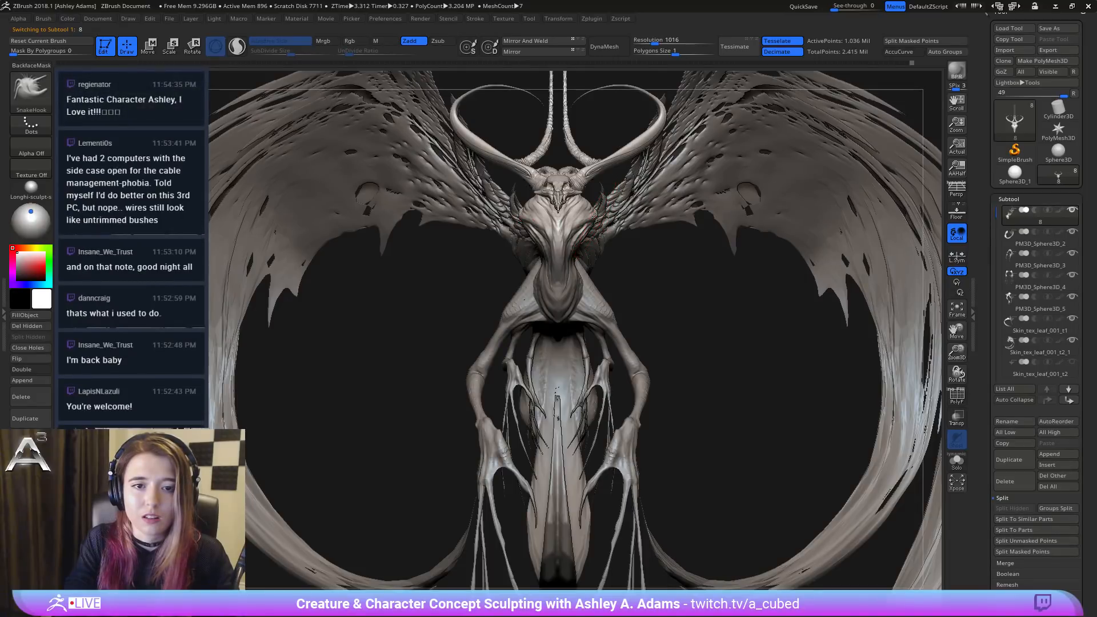
left_click_drag(592, 215, 597, 204)
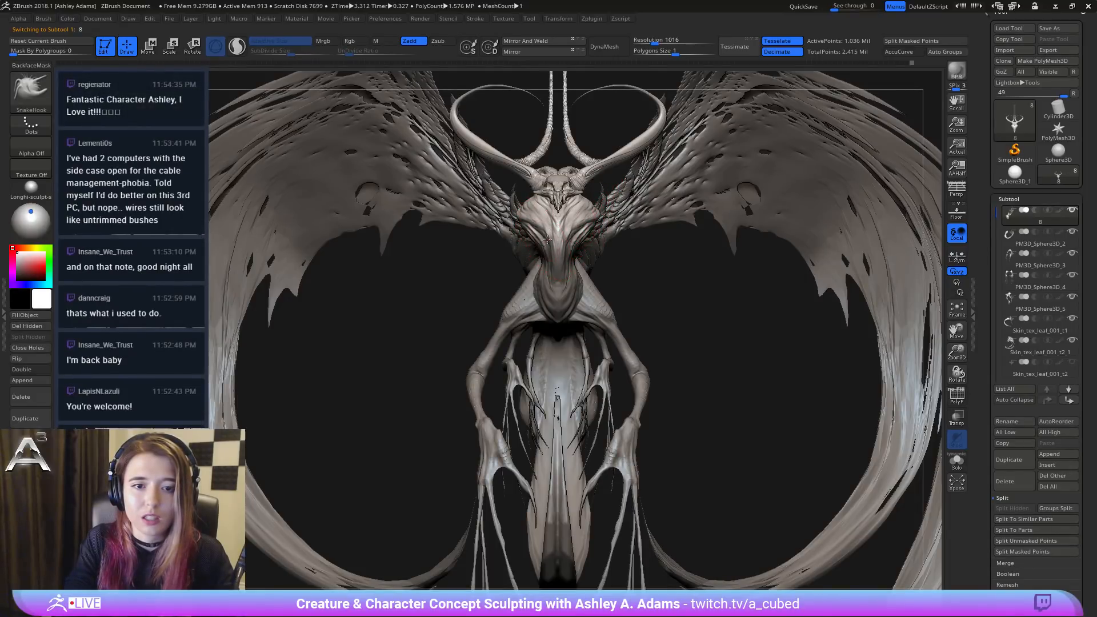
Step: Select the body and tail piece, adjust the draw size, then build up and smooth the tail's outer curve with ClayBuildup
mouse_move(547, 240)
right_mouse_down()
mouse_move(553, 279)
mouse_move(620, 280)
right_mouse_up()
mouse_move(559, 336)
right_mouse_down("ctrl")
mouse_move(649, 235)
mouse_move(610, 343)
mouse_move(566, 291)
mouse_move(466, 258)
right_mouse_up("ctrl")
left_click(578, 258, "alt")
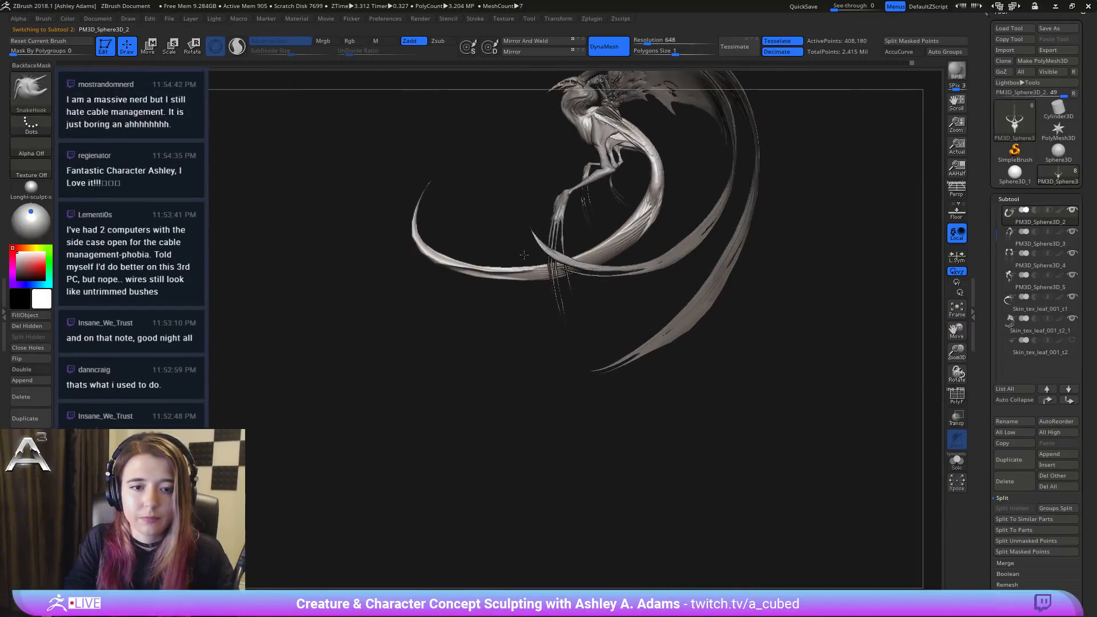
left_click_drag(416, 242, 423, 250, "shift")
right_click(377, 297)
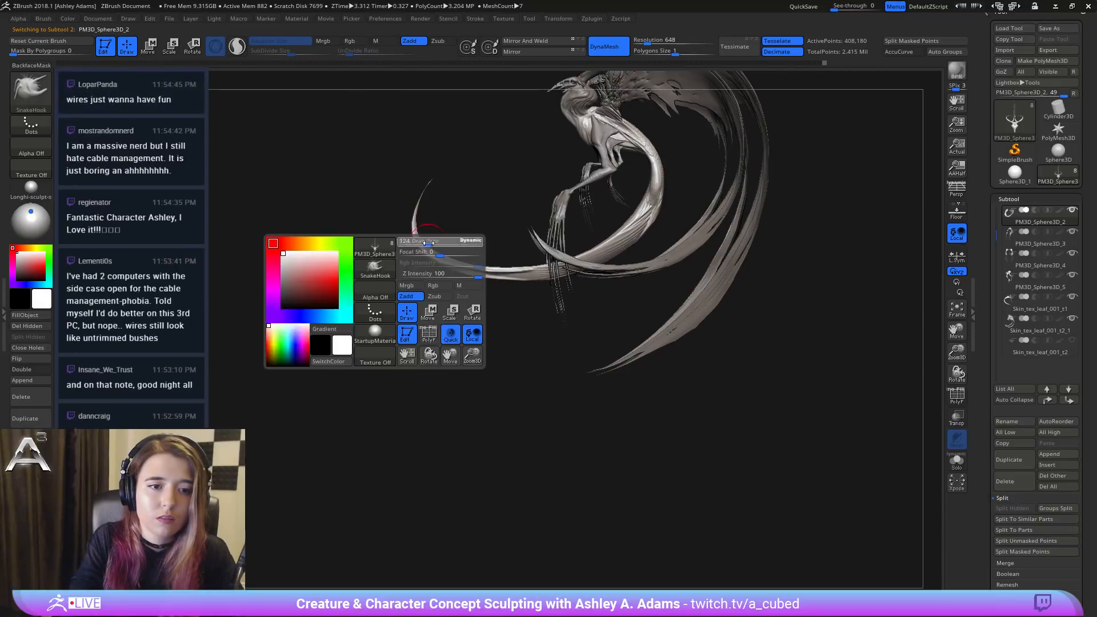
mouse_move(377, 297)
right_mouse_down("ctrl")
mouse_move(371, 365)
mouse_move(415, 348)
right_mouse_up("ctrl")
key("b")
key("c")
key("b")
mouse_move(416, 239)
left_mouse_down("alt")
mouse_move(425, 285)
mouse_move(421, 273)
mouse_move(477, 321)
mouse_move(432, 294)
mouse_move(415, 197)
mouse_move(269, 171)
mouse_move(313, 196)
left_mouse_up("alt")
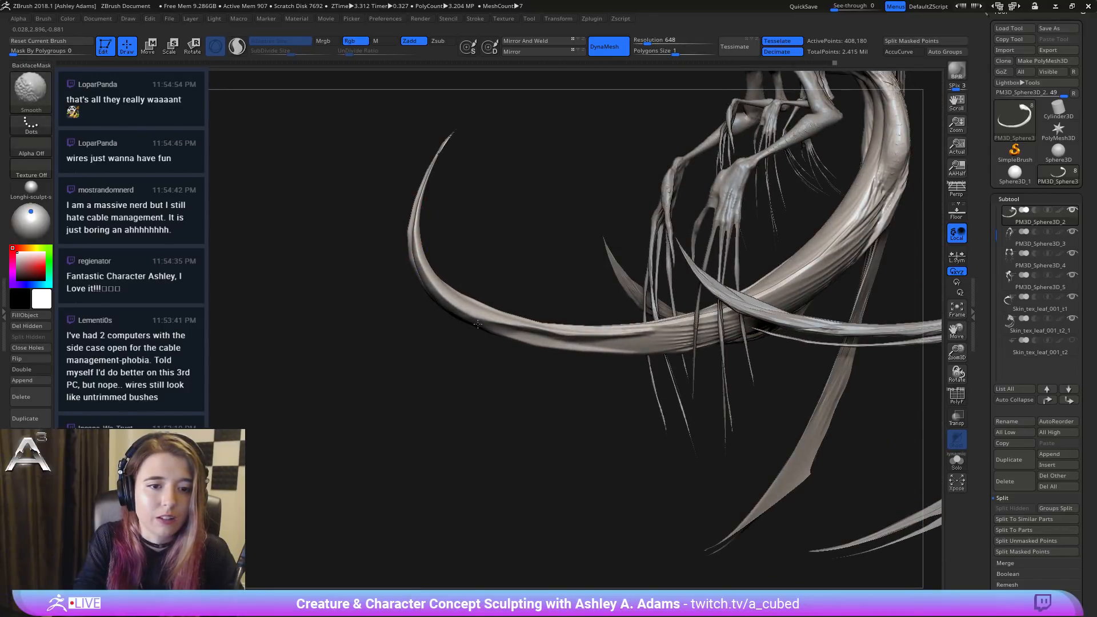
mouse_move(478, 324)
left_mouse_down("shift")
mouse_move(542, 344)
mouse_move(527, 332)
left_mouse_up("shift")
Step: Carve long creases along the curved end of the tail with DamStandard
key("b")
key("d")
key("s")
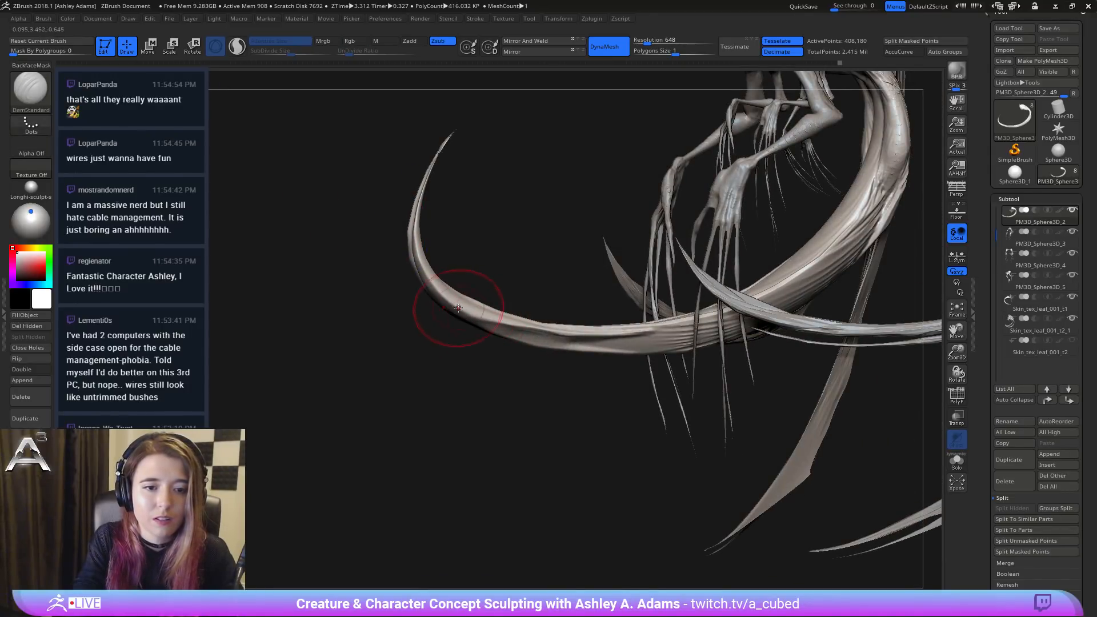
mouse_move(440, 296)
left_mouse_down()
mouse_move(523, 331)
mouse_move(407, 279)
left_mouse_up()
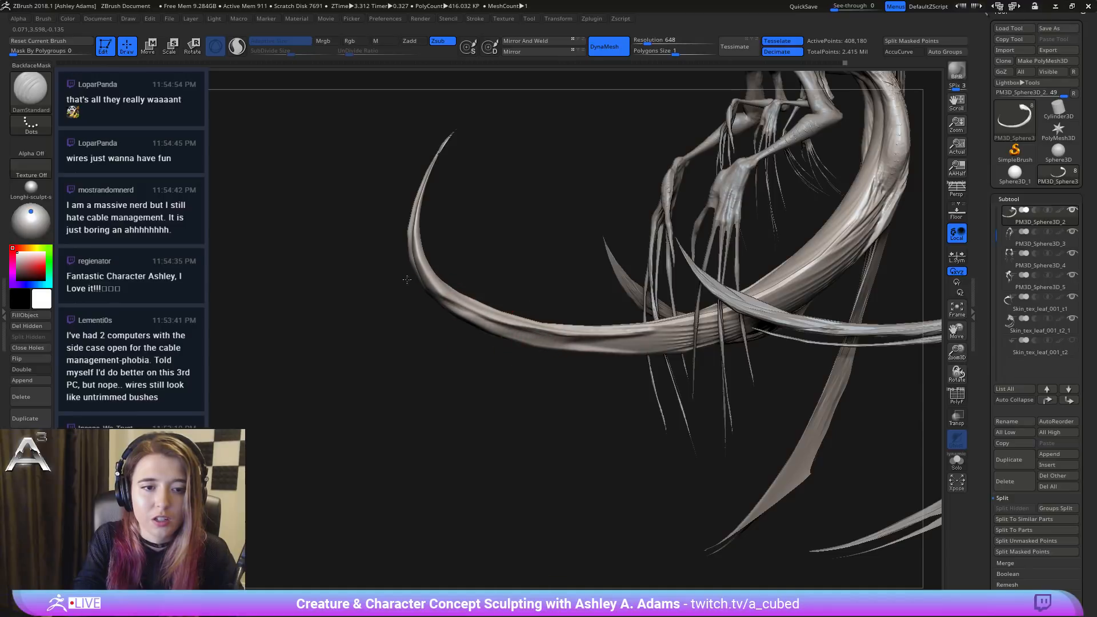
left_click_drag(184, 149, 166, 123)
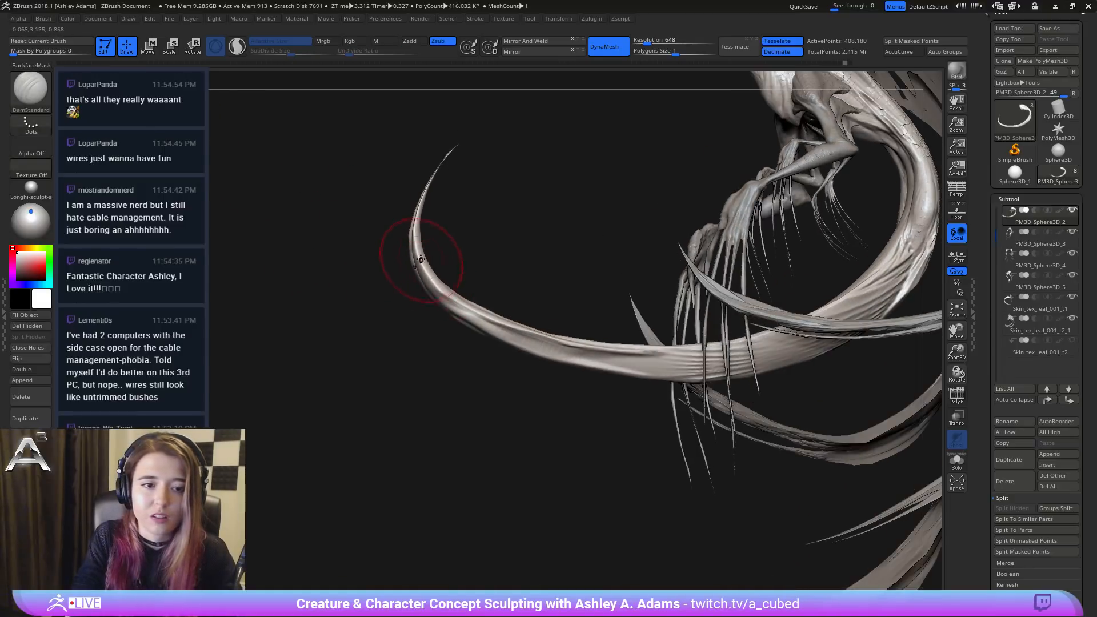
mouse_move(427, 270)
left_mouse_down()
mouse_move(492, 323)
mouse_move(564, 354)
left_mouse_up()
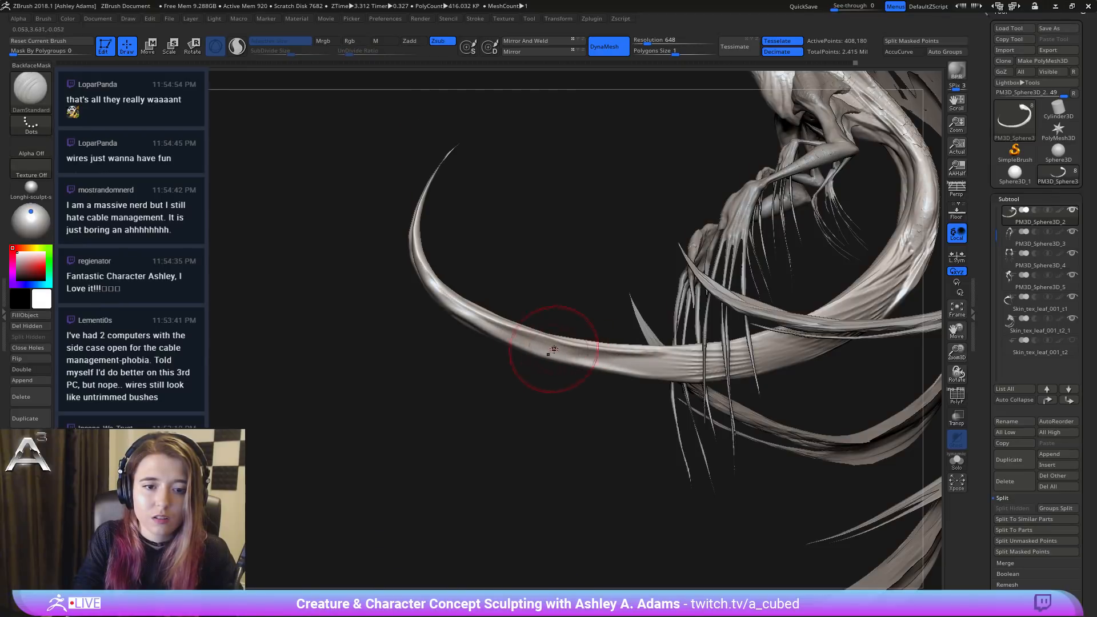
Step: Add volume along the lower stretch of the tail with ClayBuildup and smooth the strokes
key("b")
key("c")
key("b")
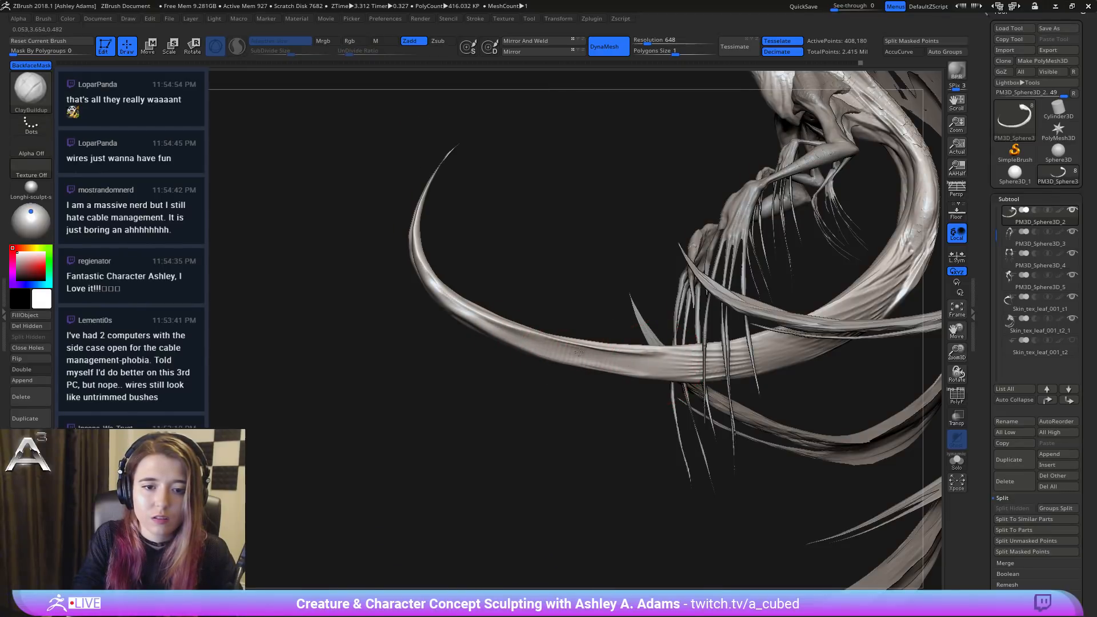
mouse_move(537, 343)
left_mouse_down("shift")
mouse_move(646, 369)
mouse_move(711, 362)
left_mouse_up("shift")
mouse_move(530, 306)
left_mouse_down()
mouse_move(532, 357)
mouse_move(514, 403)
left_mouse_up()
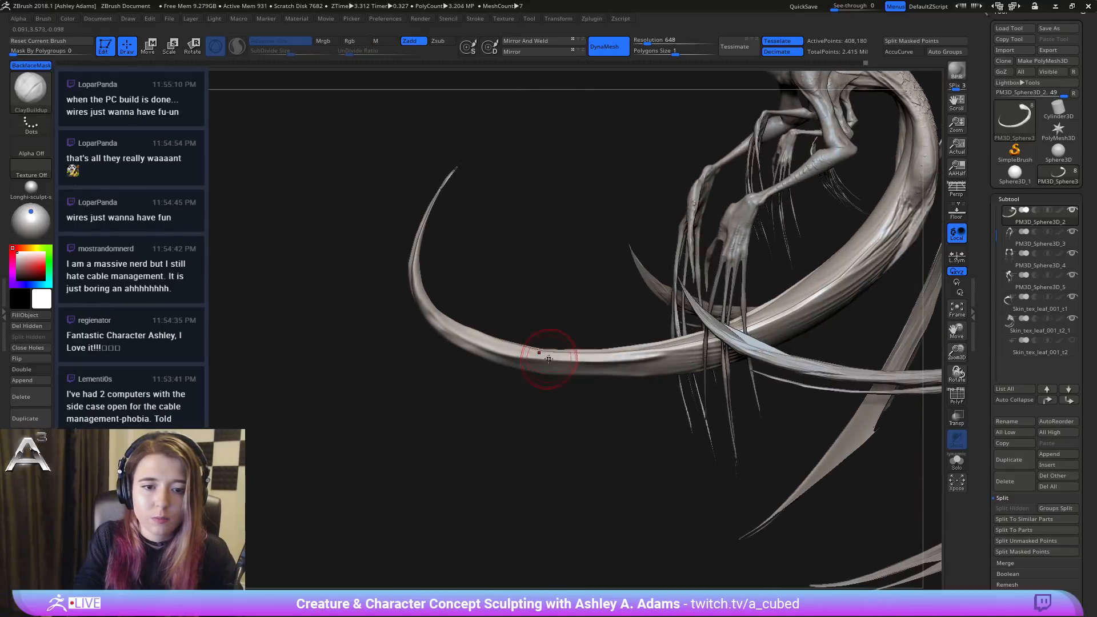
mouse_move(548, 354)
left_mouse_down()
mouse_move(593, 368)
mouse_move(533, 362)
mouse_move(651, 365)
mouse_move(491, 349)
mouse_move(624, 368)
mouse_move(579, 372)
left_mouse_up()
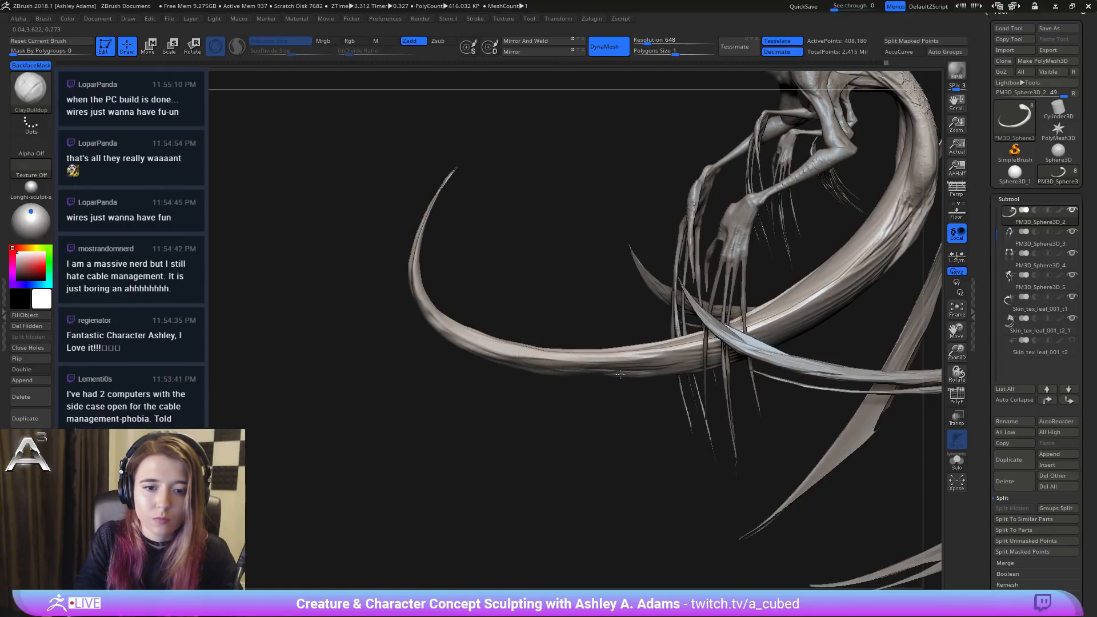
Step: Refine the contour of the tail's underside with SnakeHook, adjusting the draw size to suit the whole silhouette
key("b")
key("s")
key("h")
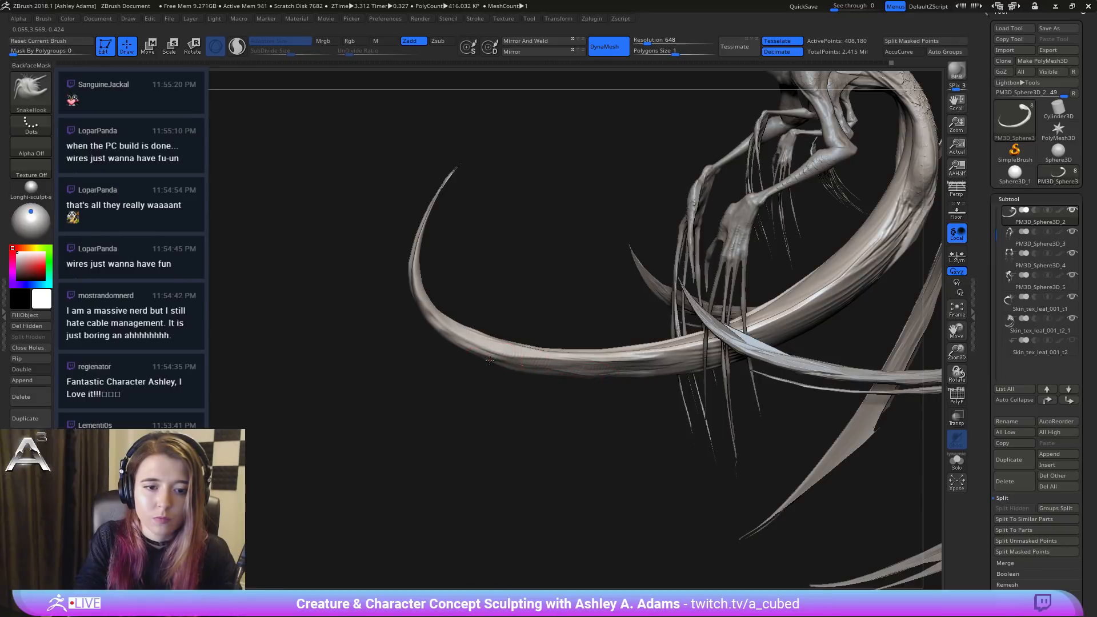
key("shift")
left_click_drag(488, 274, 485, 331)
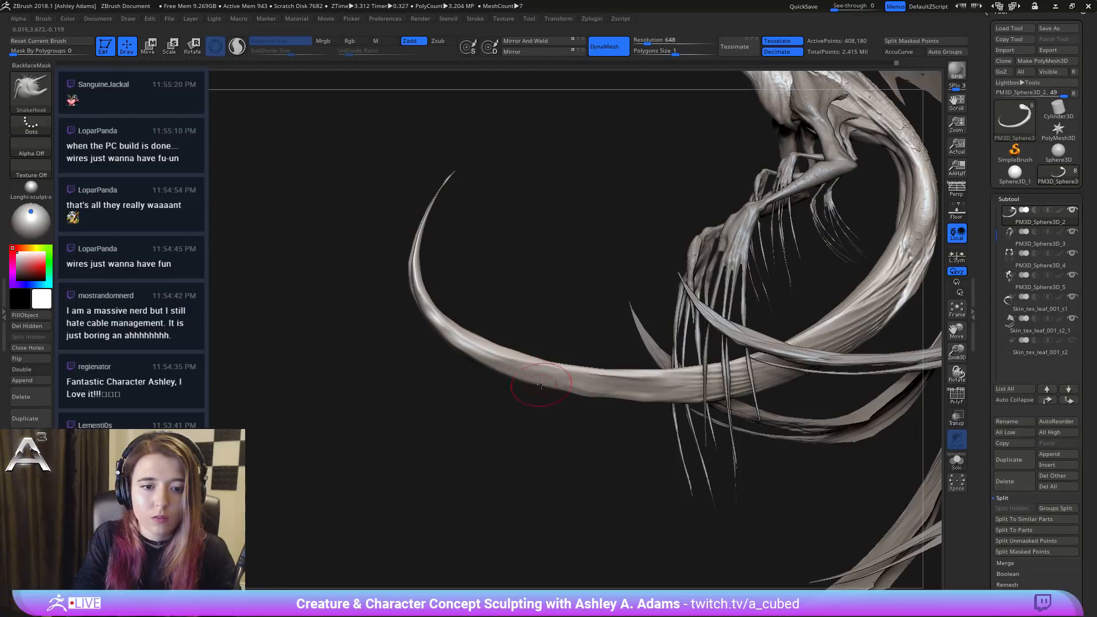
mouse_move(567, 385)
left_mouse_down()
mouse_move(558, 393)
mouse_move(617, 398)
left_mouse_up()
left_click_drag(547, 384, 504, 365)
mouse_move(495, 414)
left_mouse_down("alt")
mouse_move(485, 343)
mouse_move(575, 303)
mouse_move(620, 306)
left_mouse_up("alt")
key("space")
left_click_drag(533, 319, 546, 318)
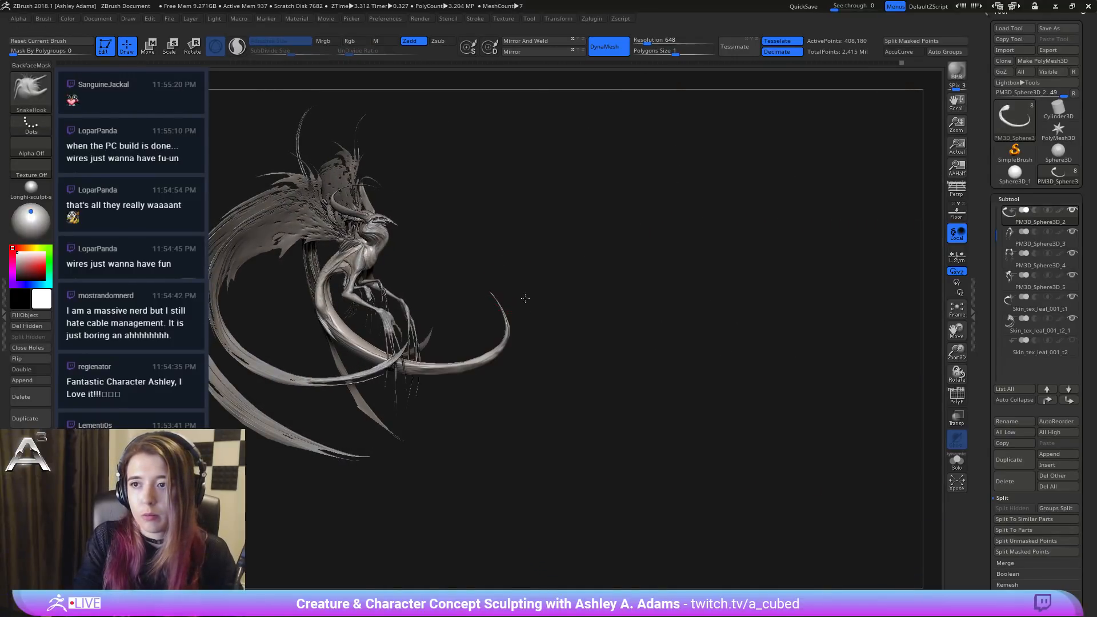
left_click_drag(473, 259, 536, 274, "alt")
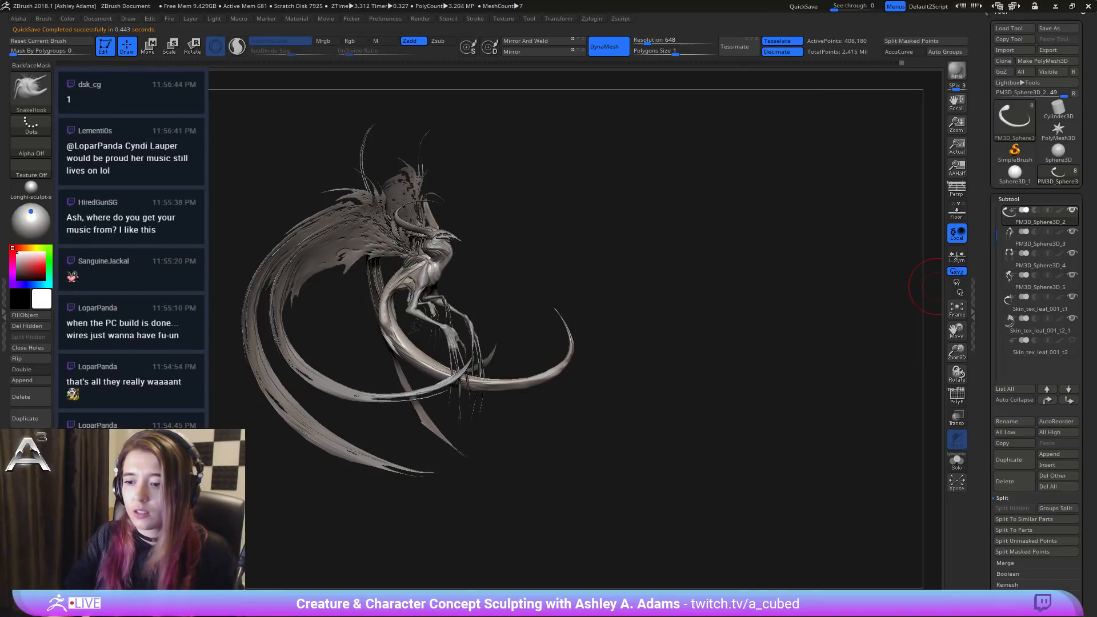
Step: Choose the ZBG_Creature brush, select the body piece, adjust the brush settings and sculpt skin detail on the chest below the neck
right_click_drag(619, 325, 571, 292)
right_click(503, 317)
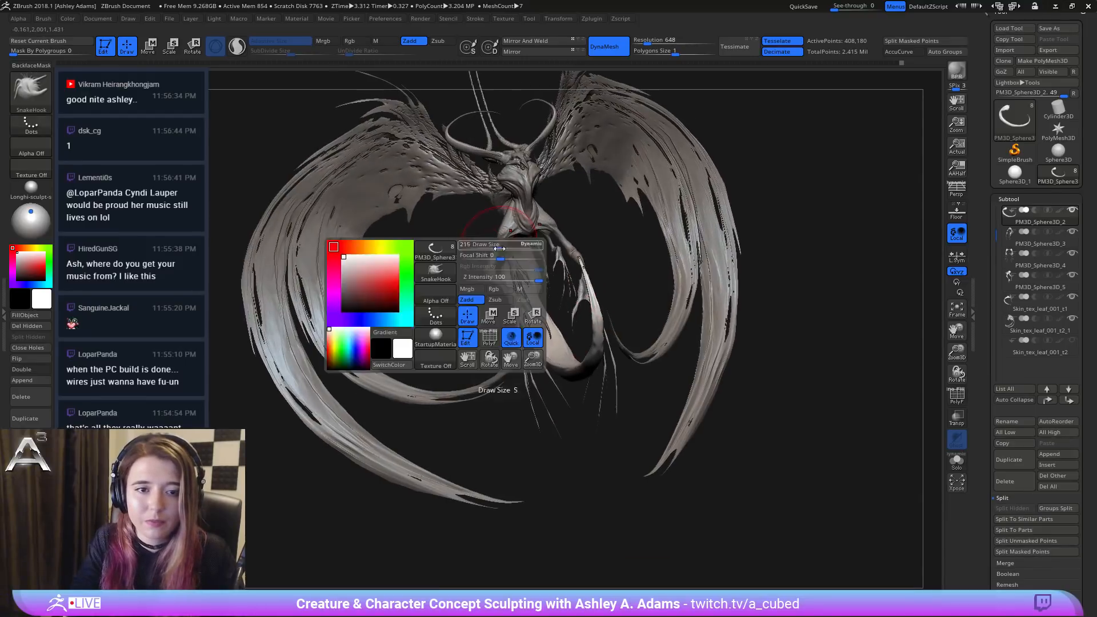
right_click_drag(563, 344, 545, 273, "ctrl")
left_click(551, 289, "alt")
key("b")
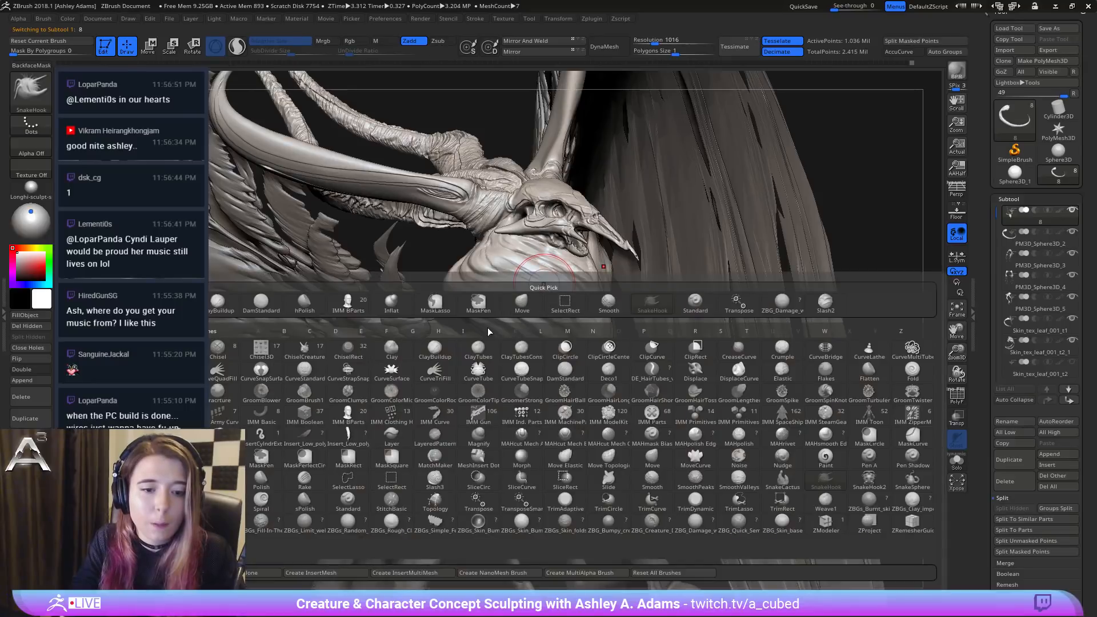
left_click(652, 520)
left_click(550, 269, "alt")
right_click_drag(550, 269, 566, 309)
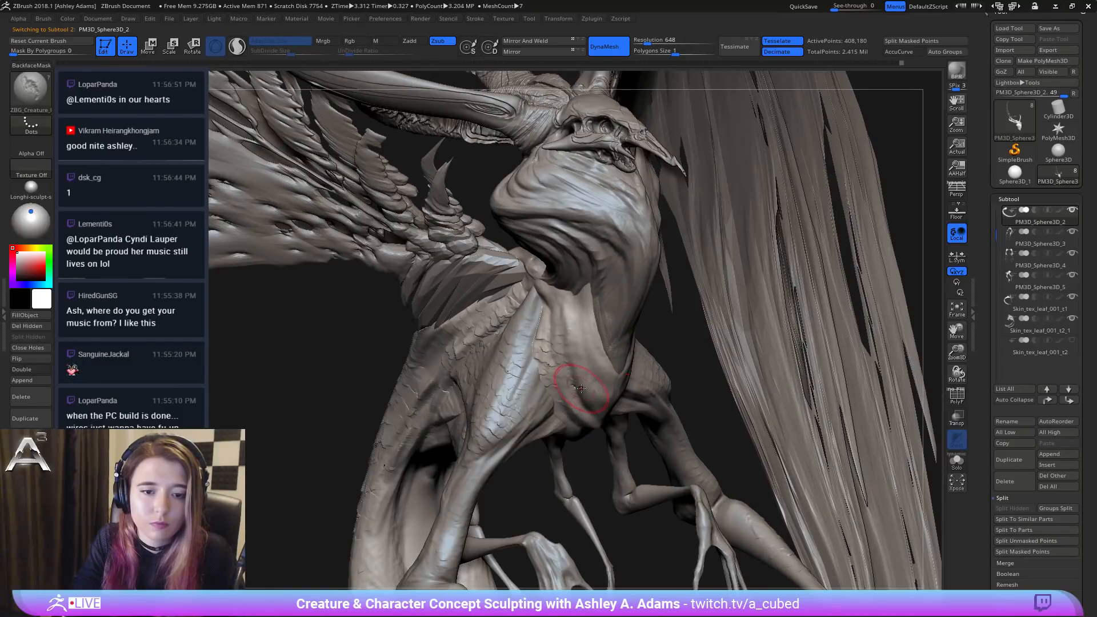
right_click_drag(580, 389, 575, 394)
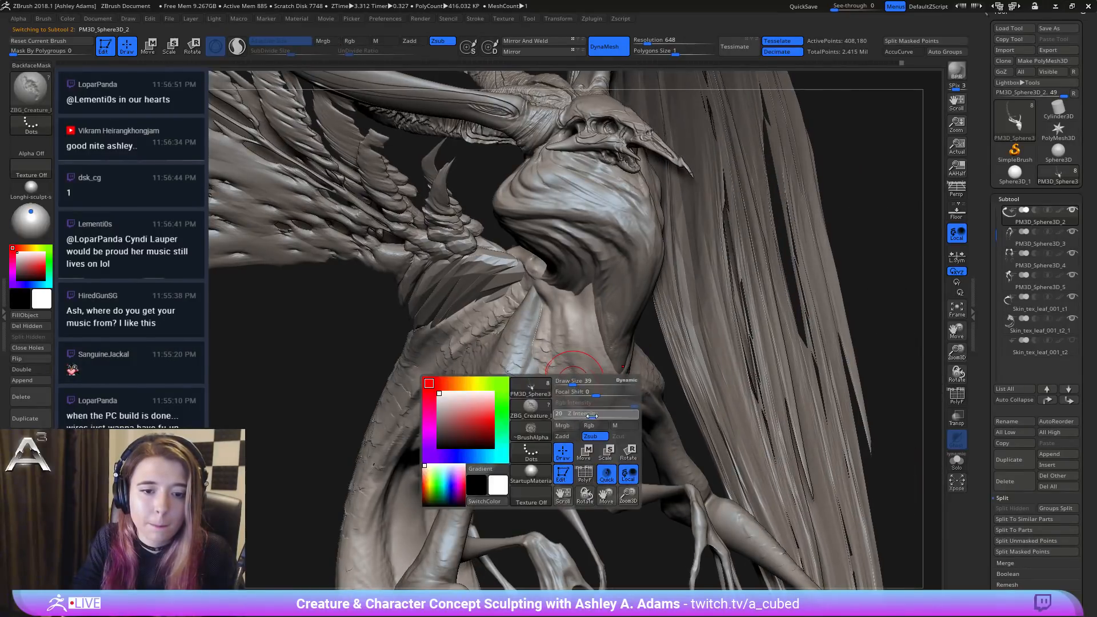
right_click_drag(571, 348, 572, 369)
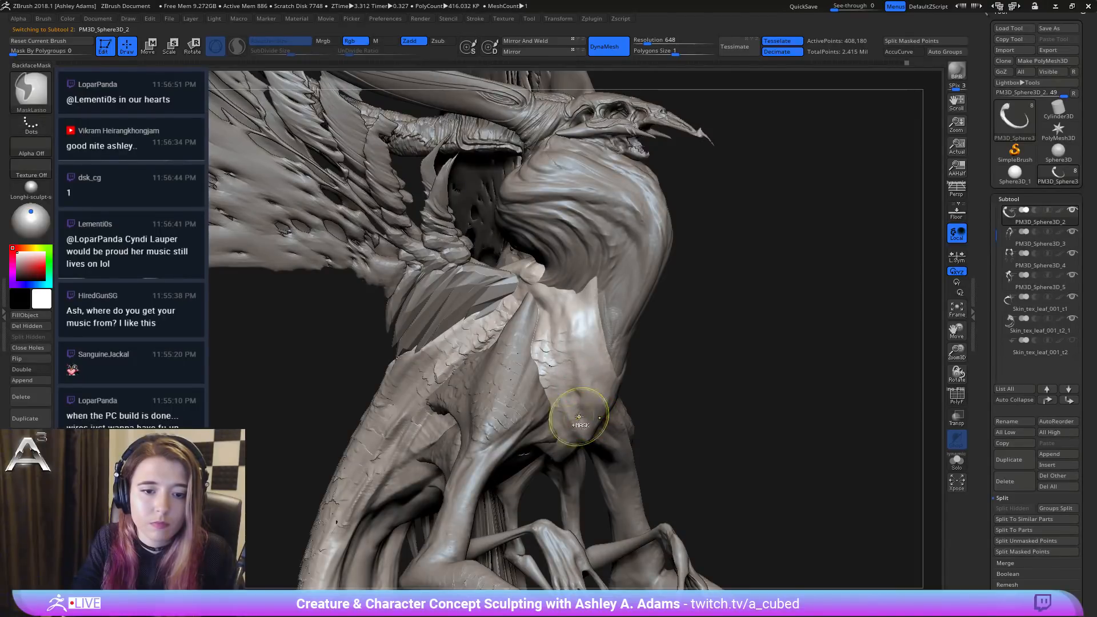
right_click_drag(574, 395, 581, 409)
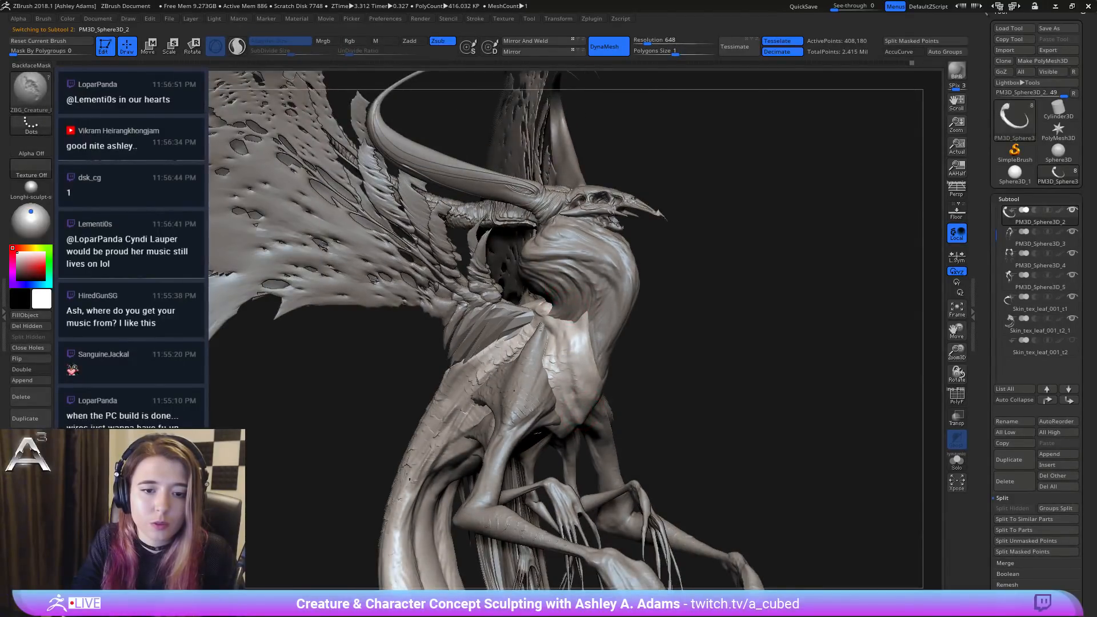
Step: Examine the whole creature from the side and in a three-quarter front view
right_click_drag(540, 327, 628, 377)
key("b")
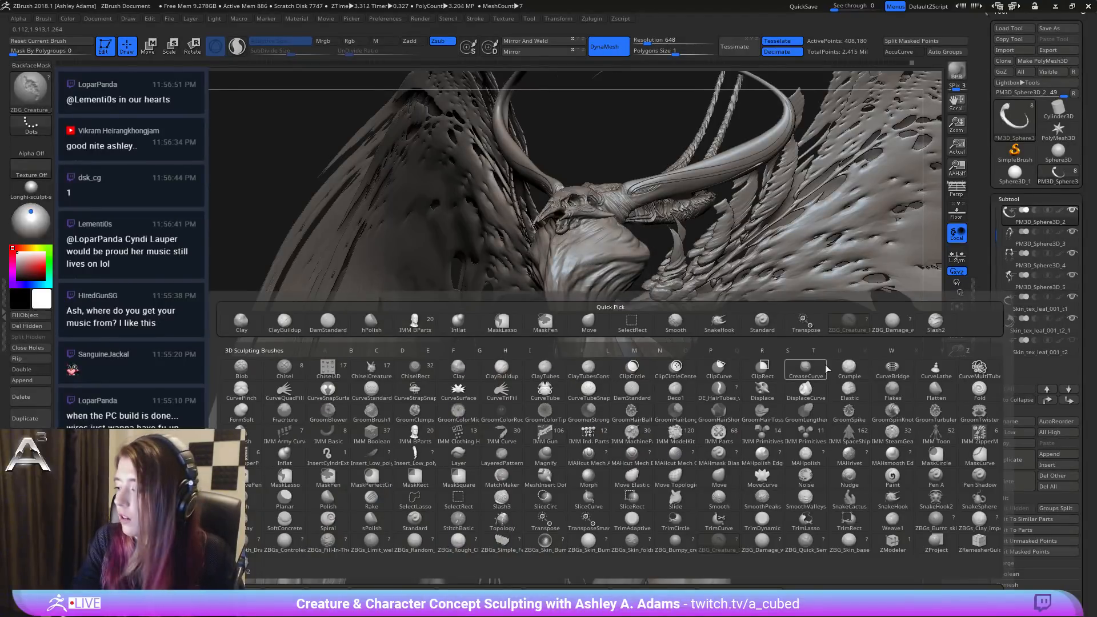
mouse_move(772, 379)
right_mouse_down()
mouse_move(649, 371)
mouse_move(688, 340)
mouse_move(679, 337)
mouse_move(688, 342)
mouse_move(652, 325)
mouse_move(675, 327)
right_mouse_up()
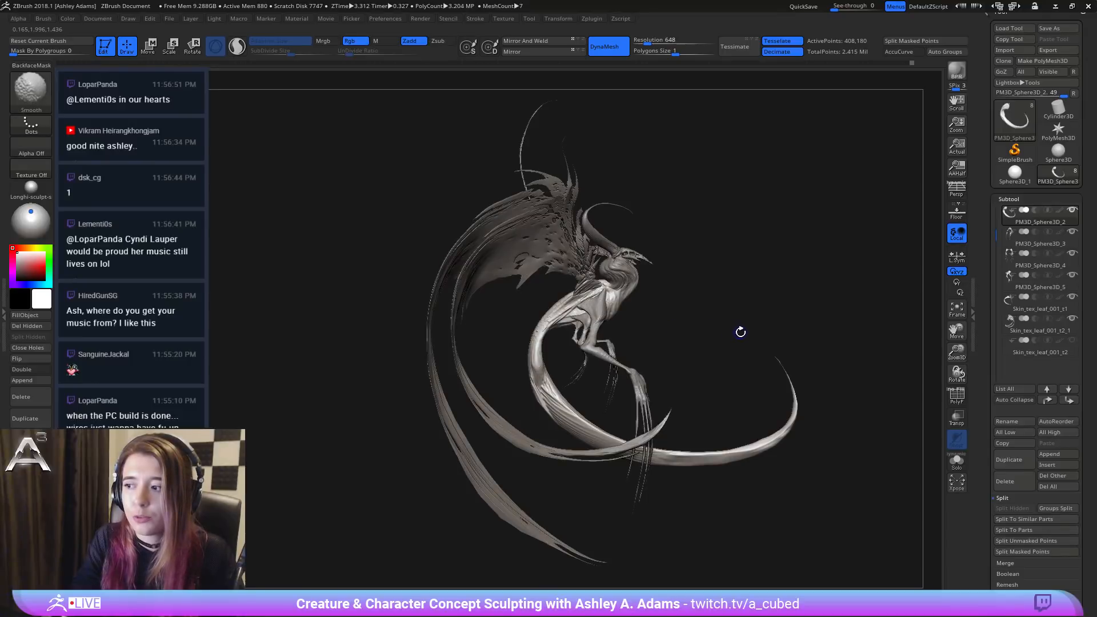
mouse_move(746, 326)
right_mouse_down()
mouse_move(691, 331)
mouse_move(698, 320)
mouse_move(673, 300)
mouse_move(676, 313)
mouse_move(616, 336)
mouse_move(728, 331)
mouse_move(644, 335)
right_mouse_up()
mouse_move(639, 337)
right_mouse_down()
mouse_move(637, 318)
mouse_move(649, 328)
right_mouse_up()
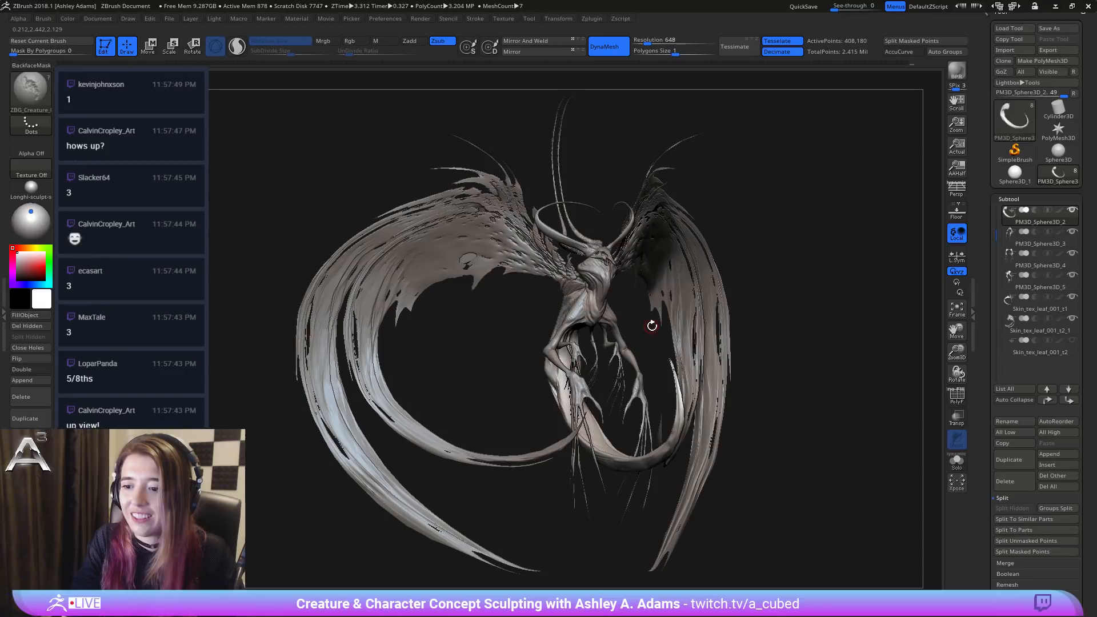
mouse_move(1056, 159)
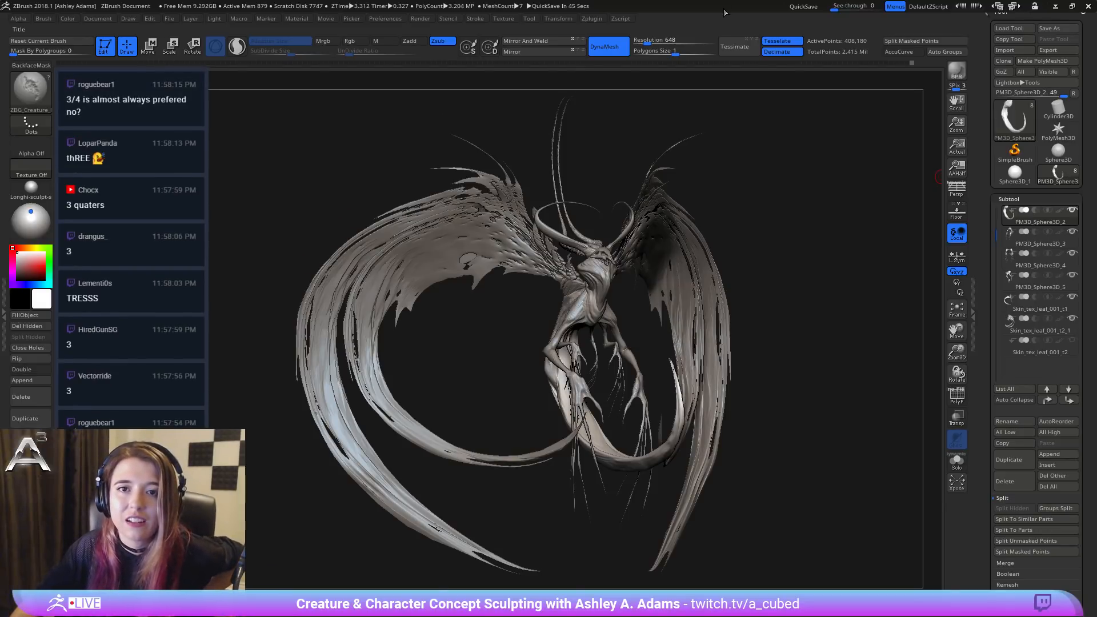
mouse_move(1058, 109)
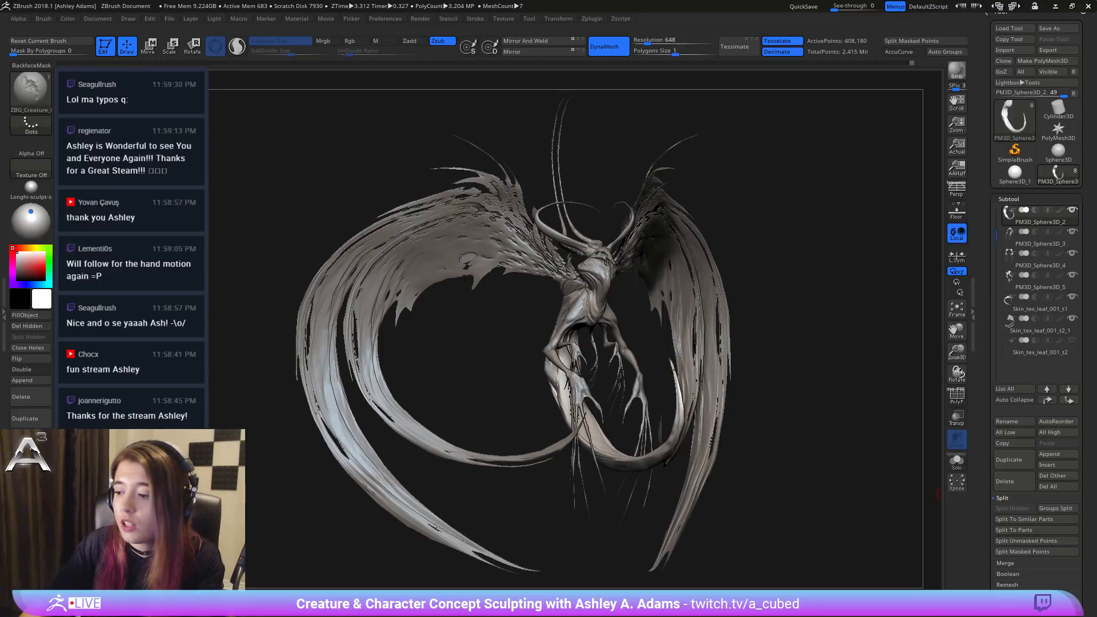
Step: Switch to the browser with the Twitch channel's videos page and minimize its window
key("alt+Tab")
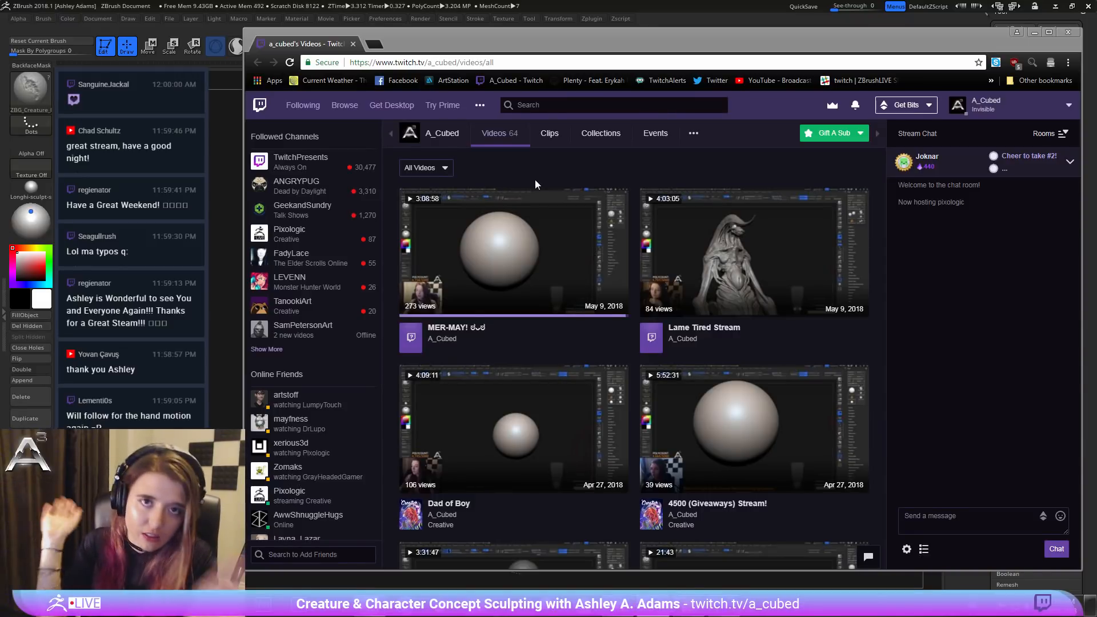
left_click(1034, 32)
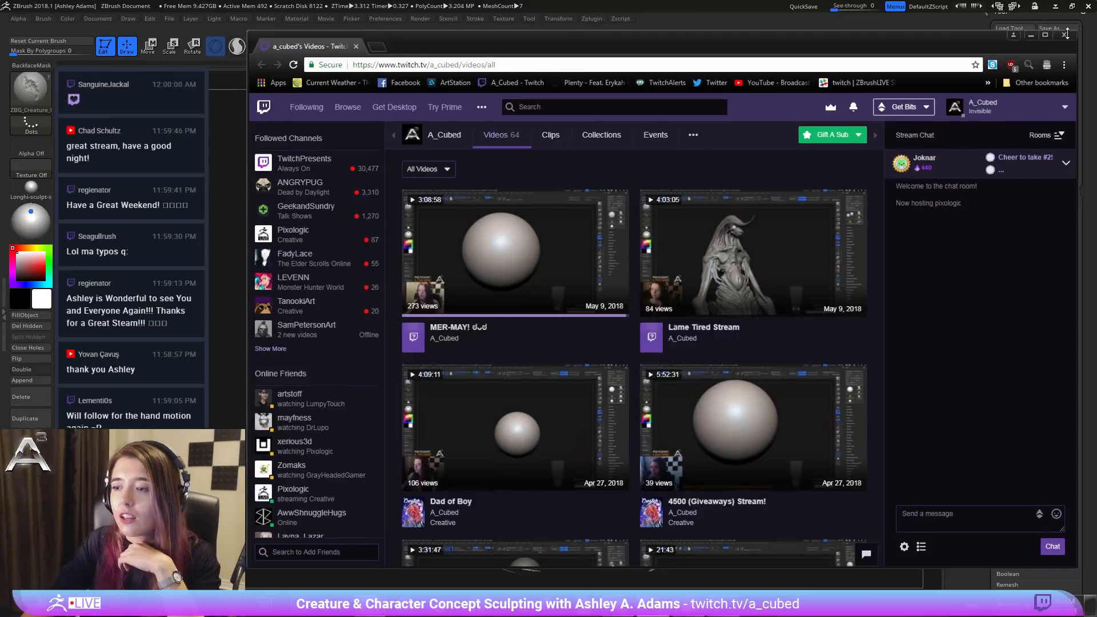